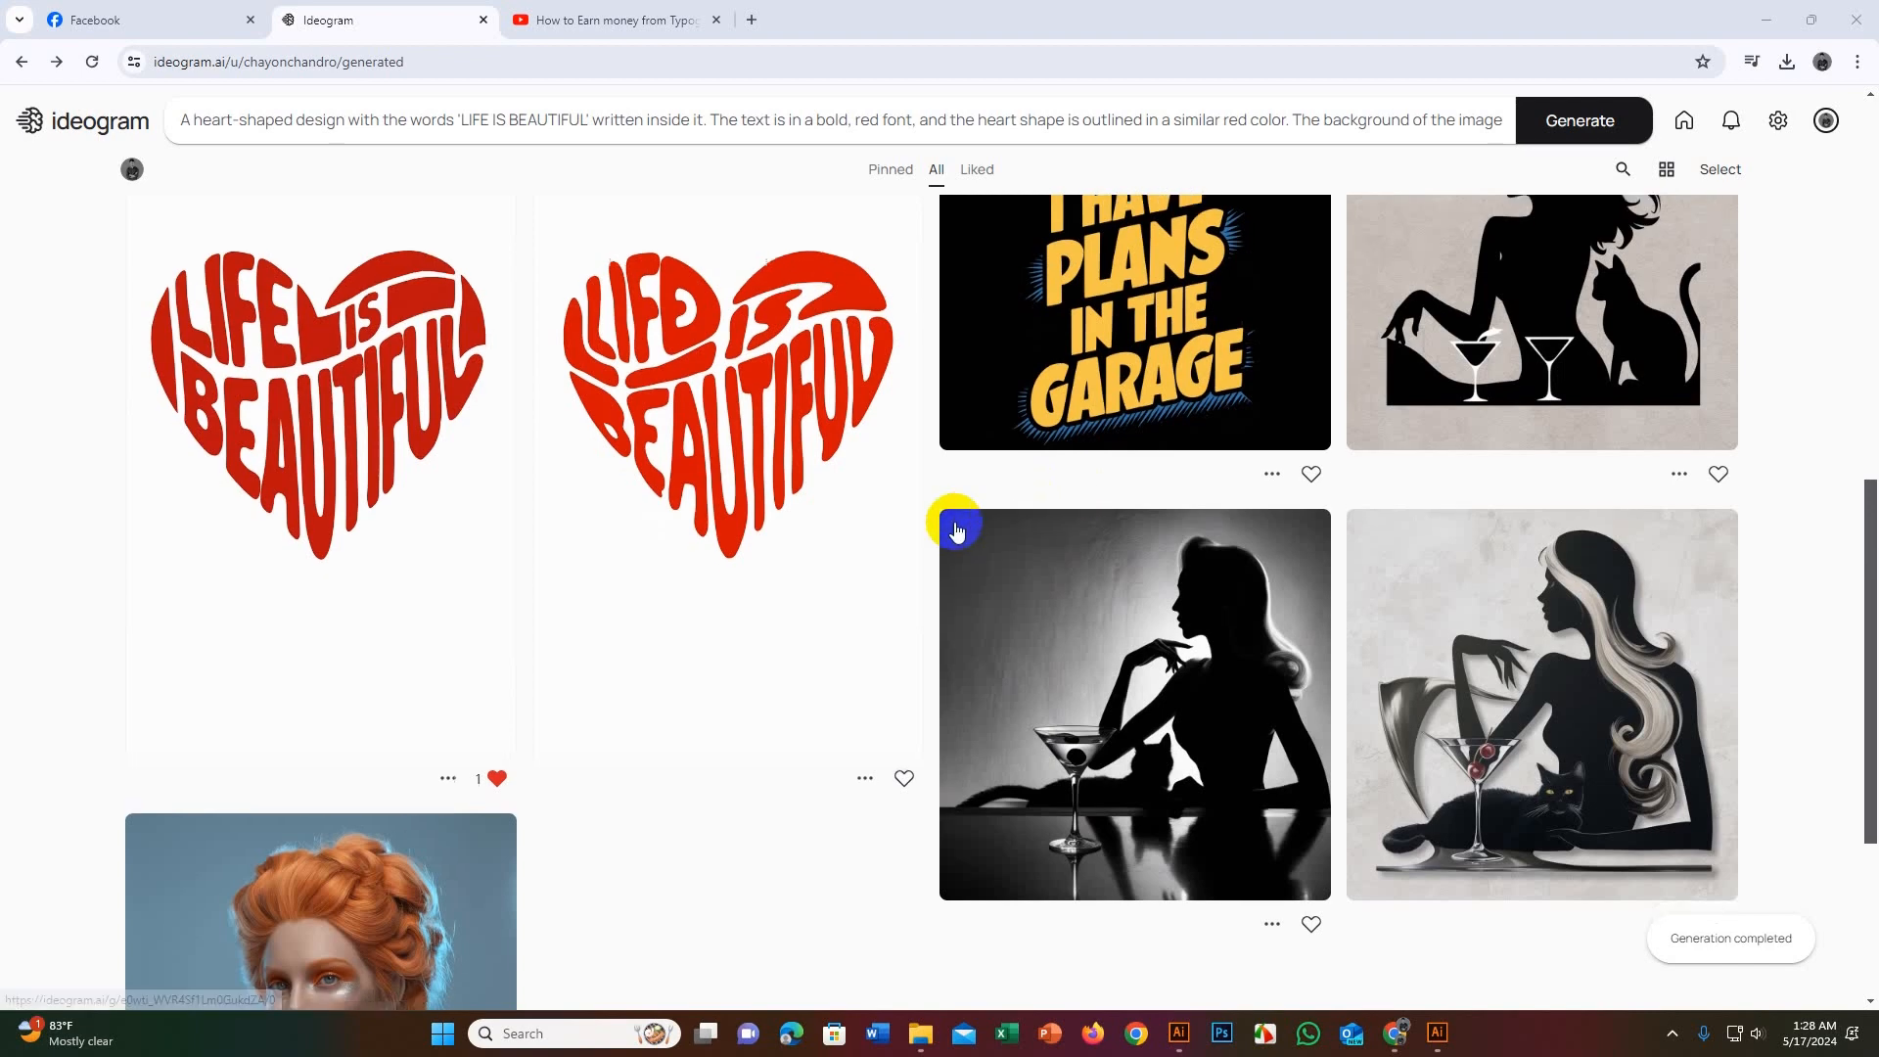
# Step: Look through the heart typography, garage lettering and portrait images on the profile's generated-images page
pyautogui.scroll(4, 956, 524)
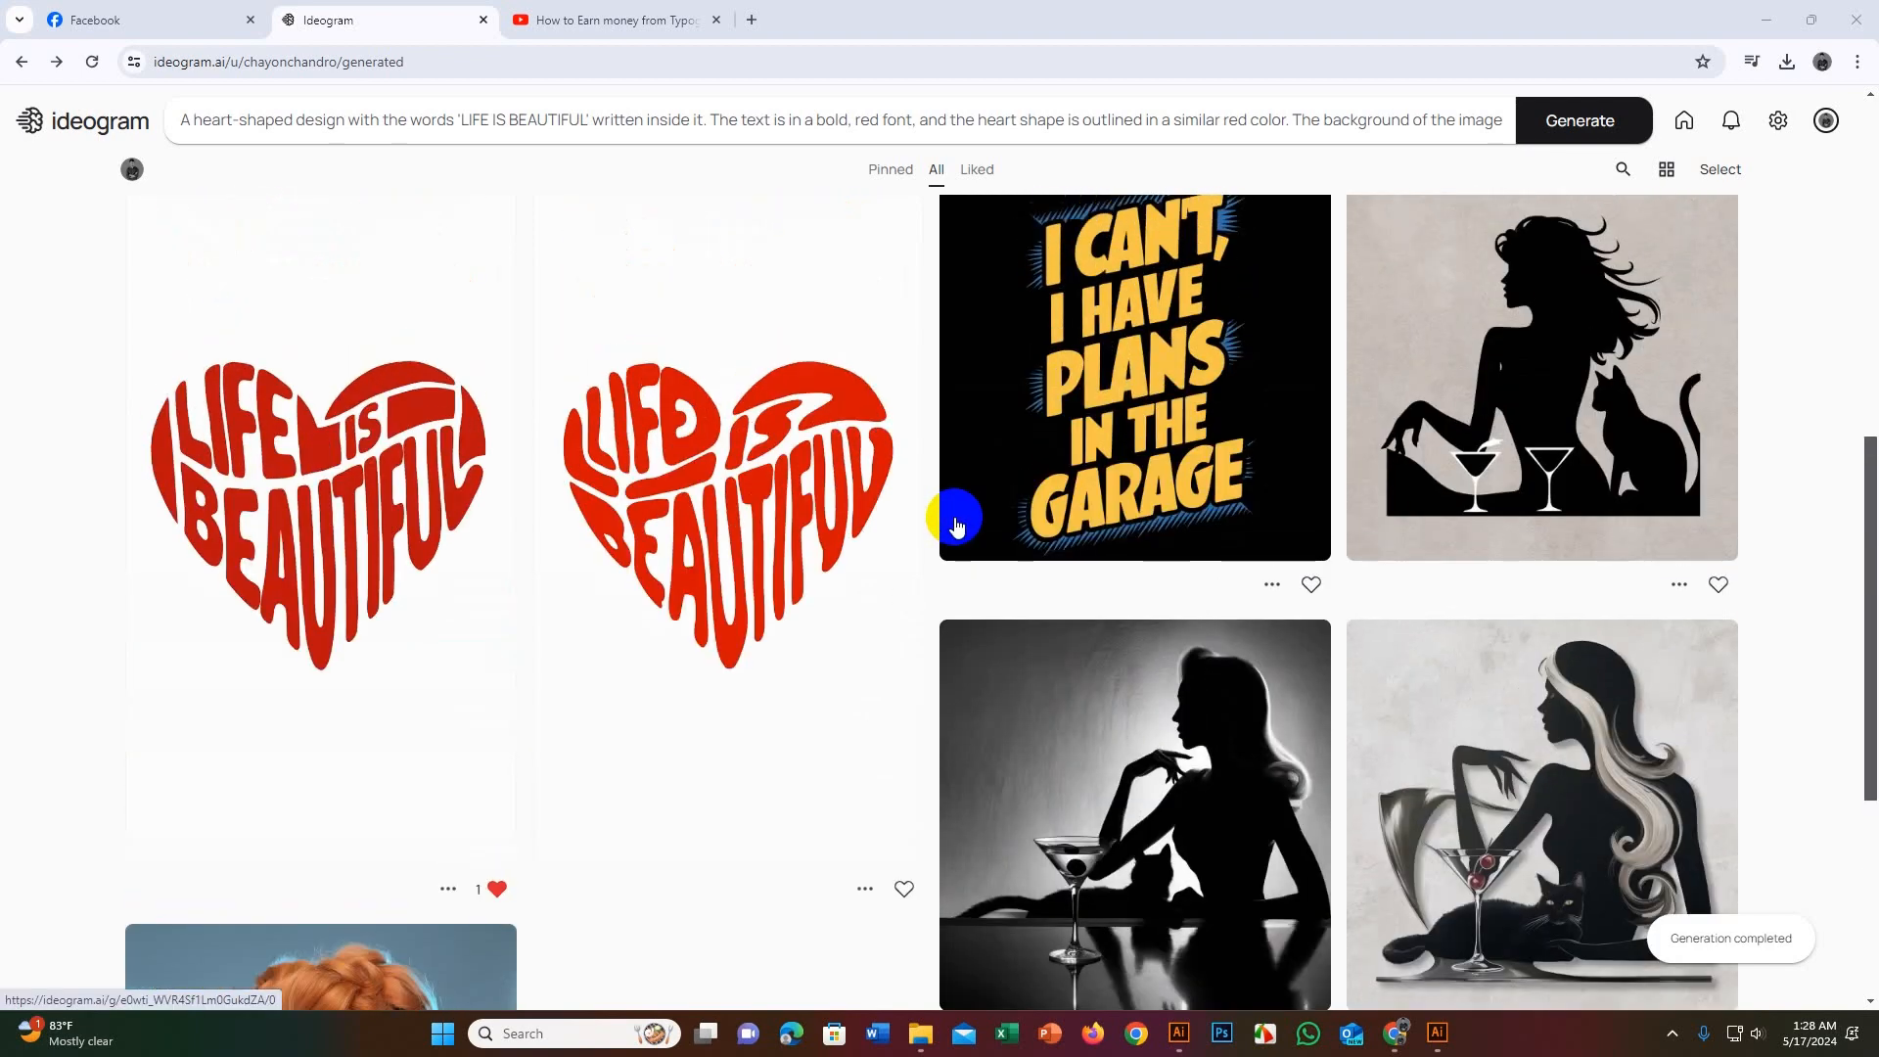
pyautogui.scroll(-4, 956, 525)
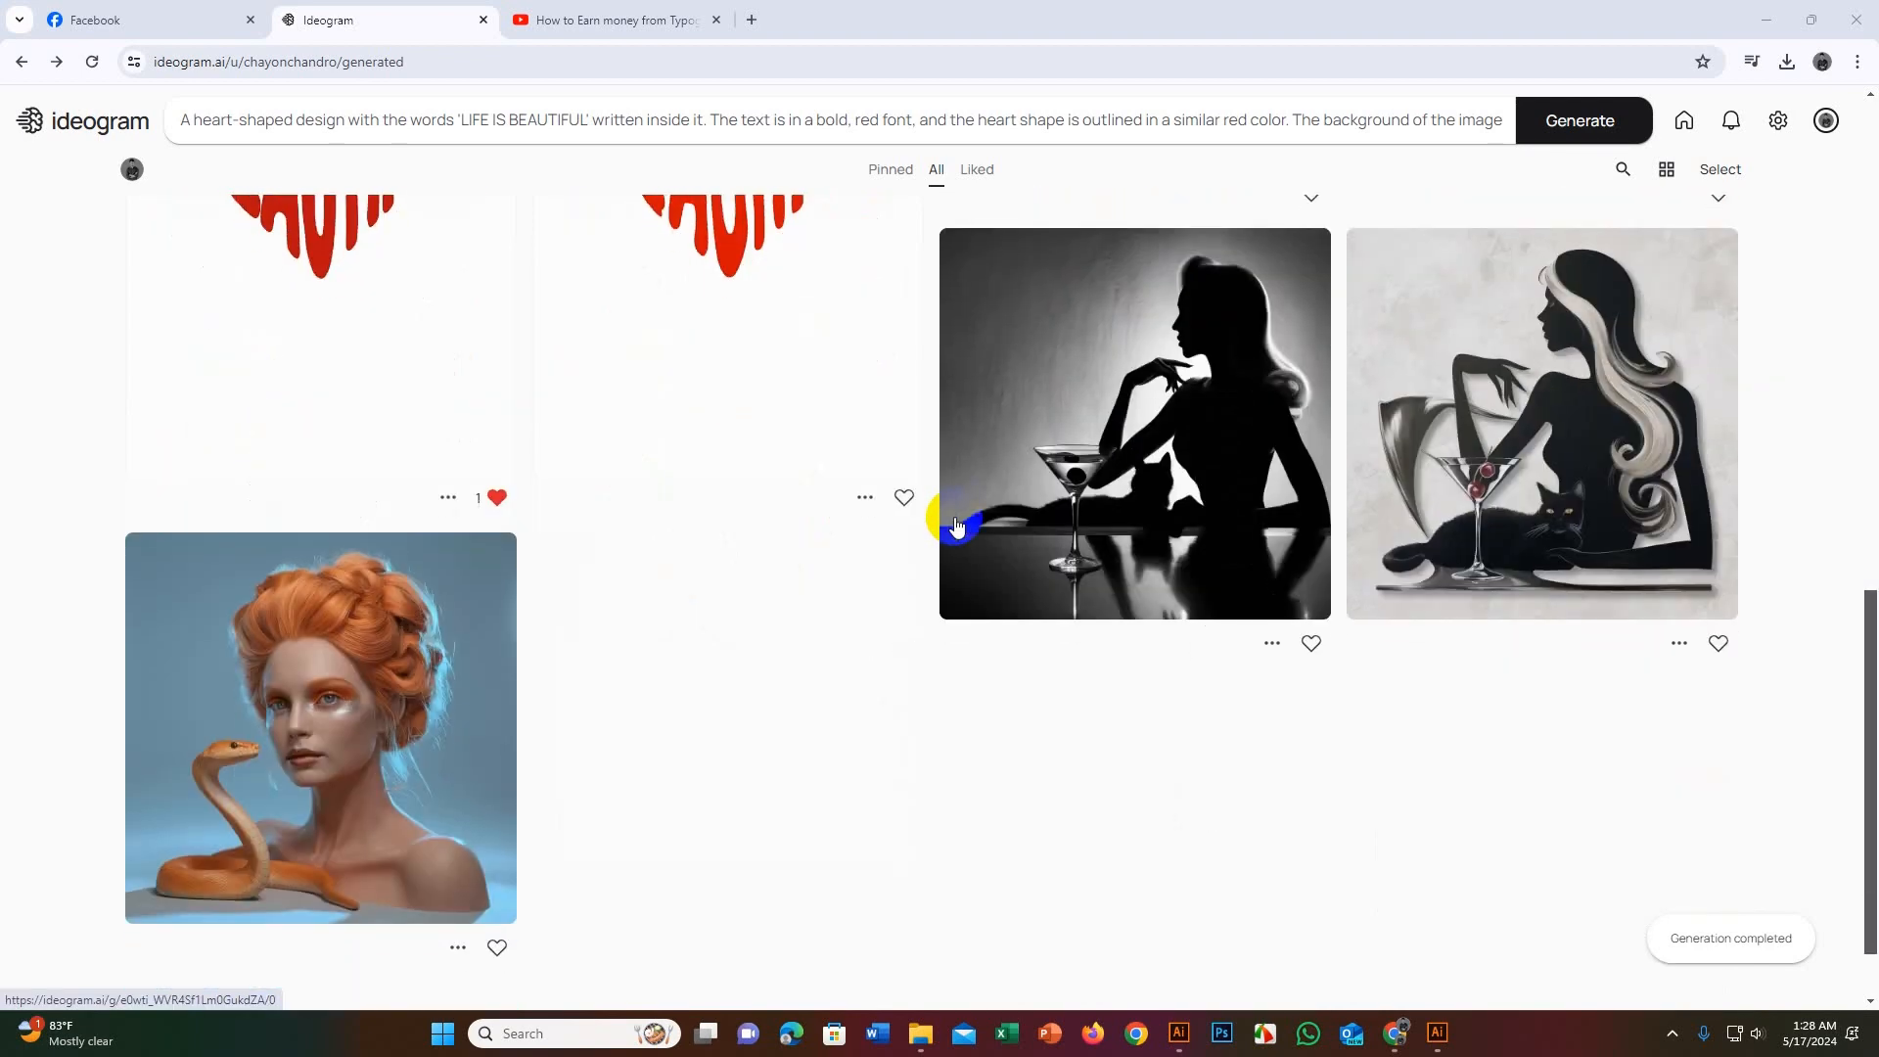
pyautogui.scroll(6, 956, 519)
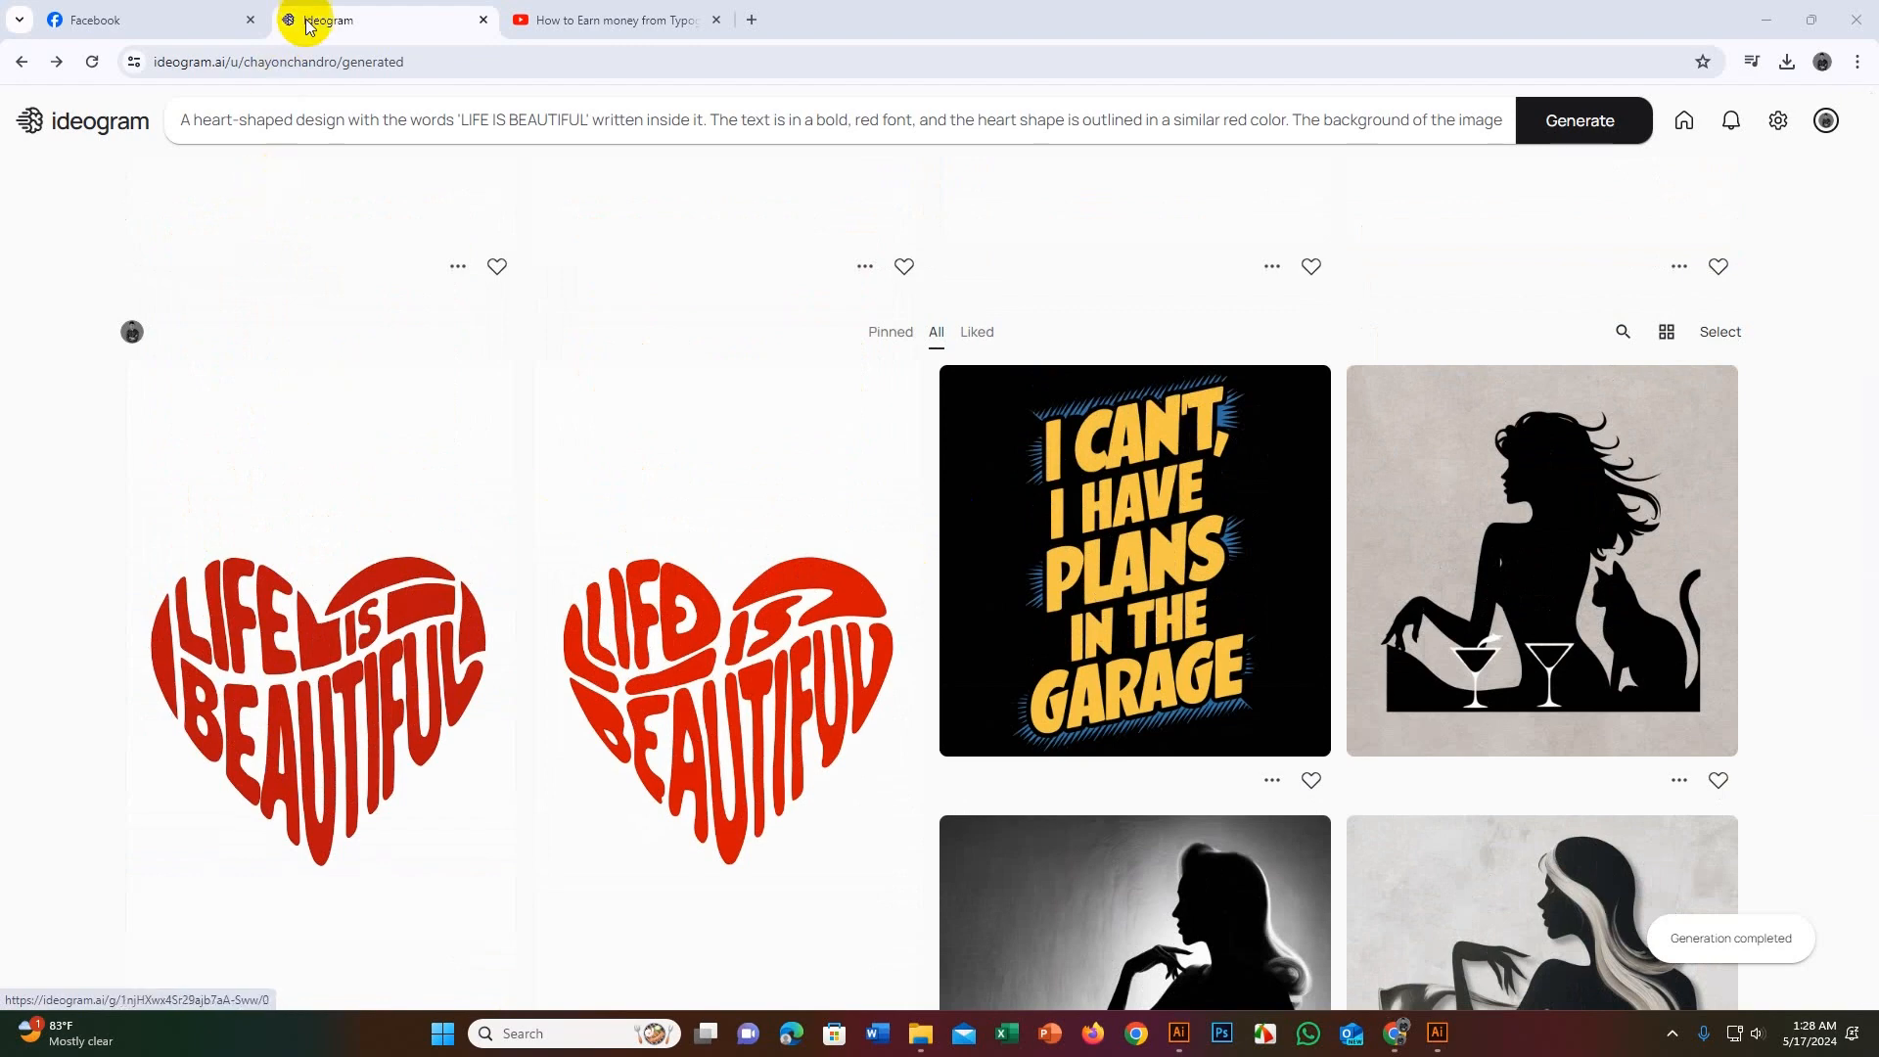
pyautogui.scroll(-6, 549, 424)
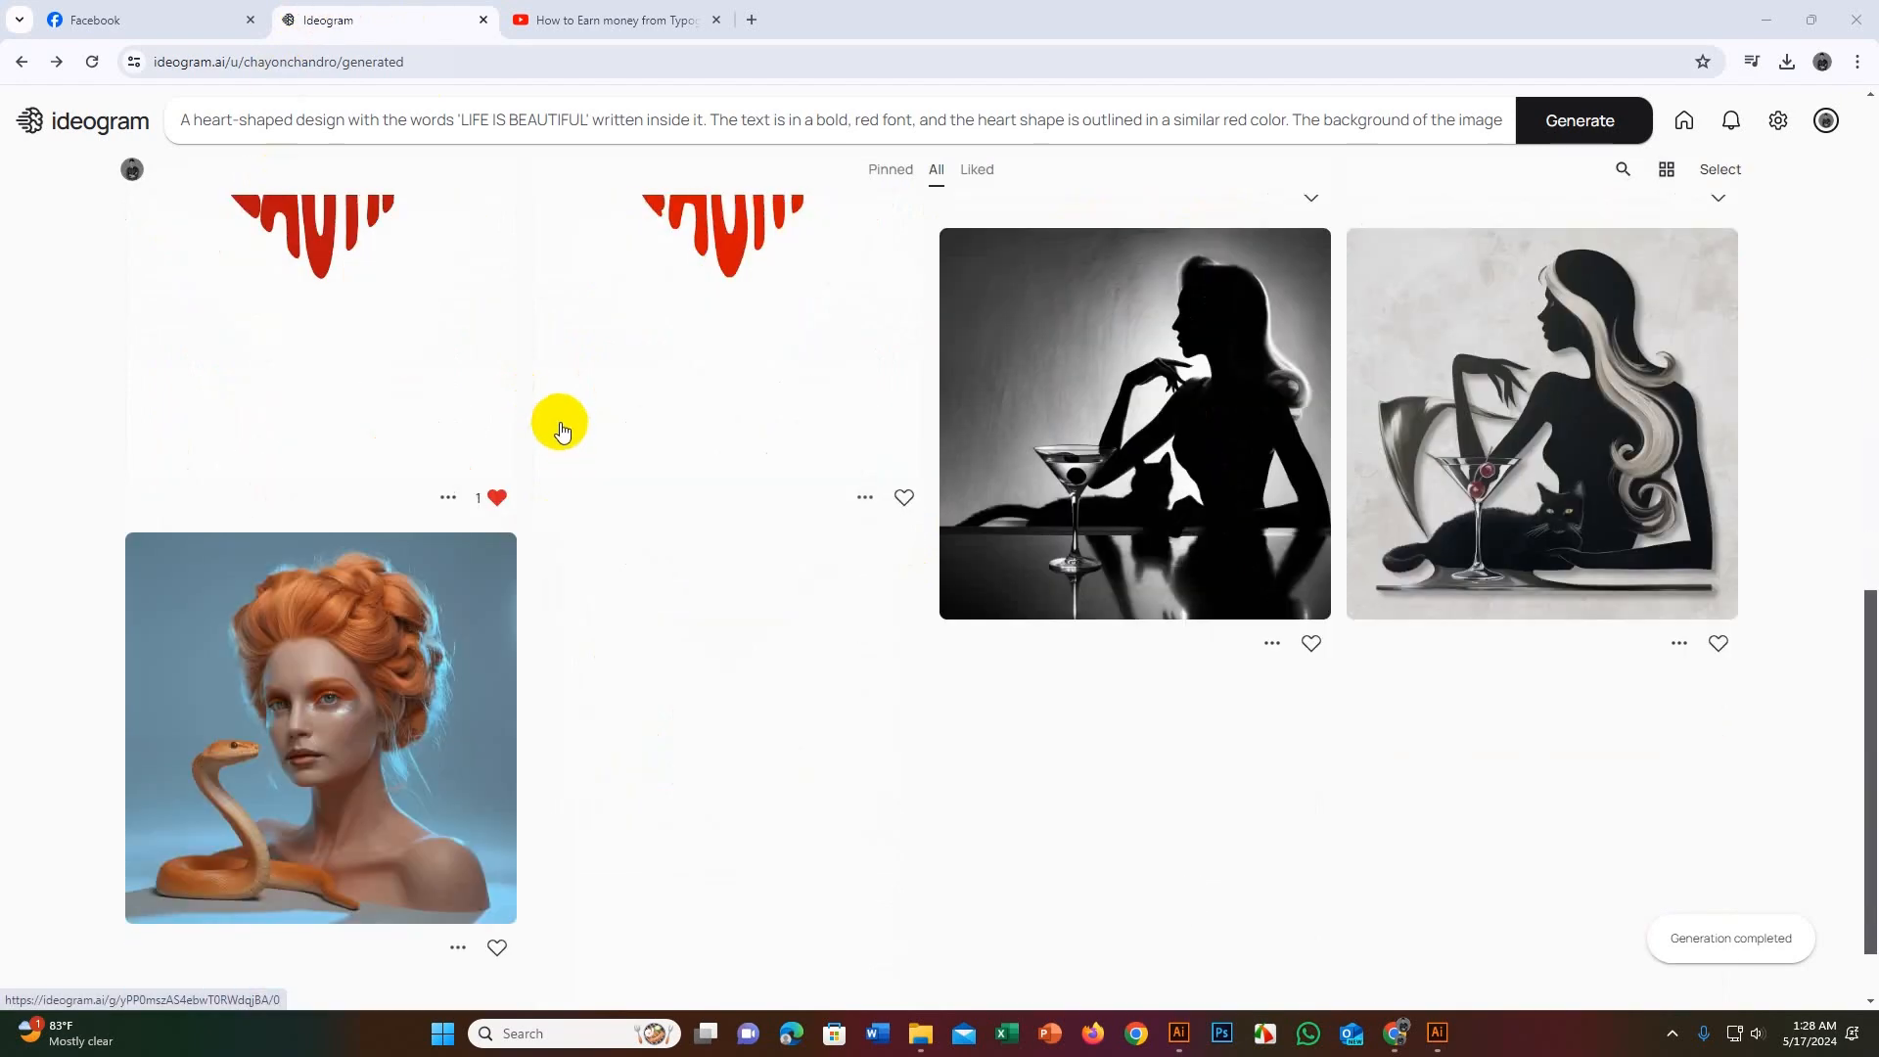
pyautogui.scroll(-1, 561, 431)
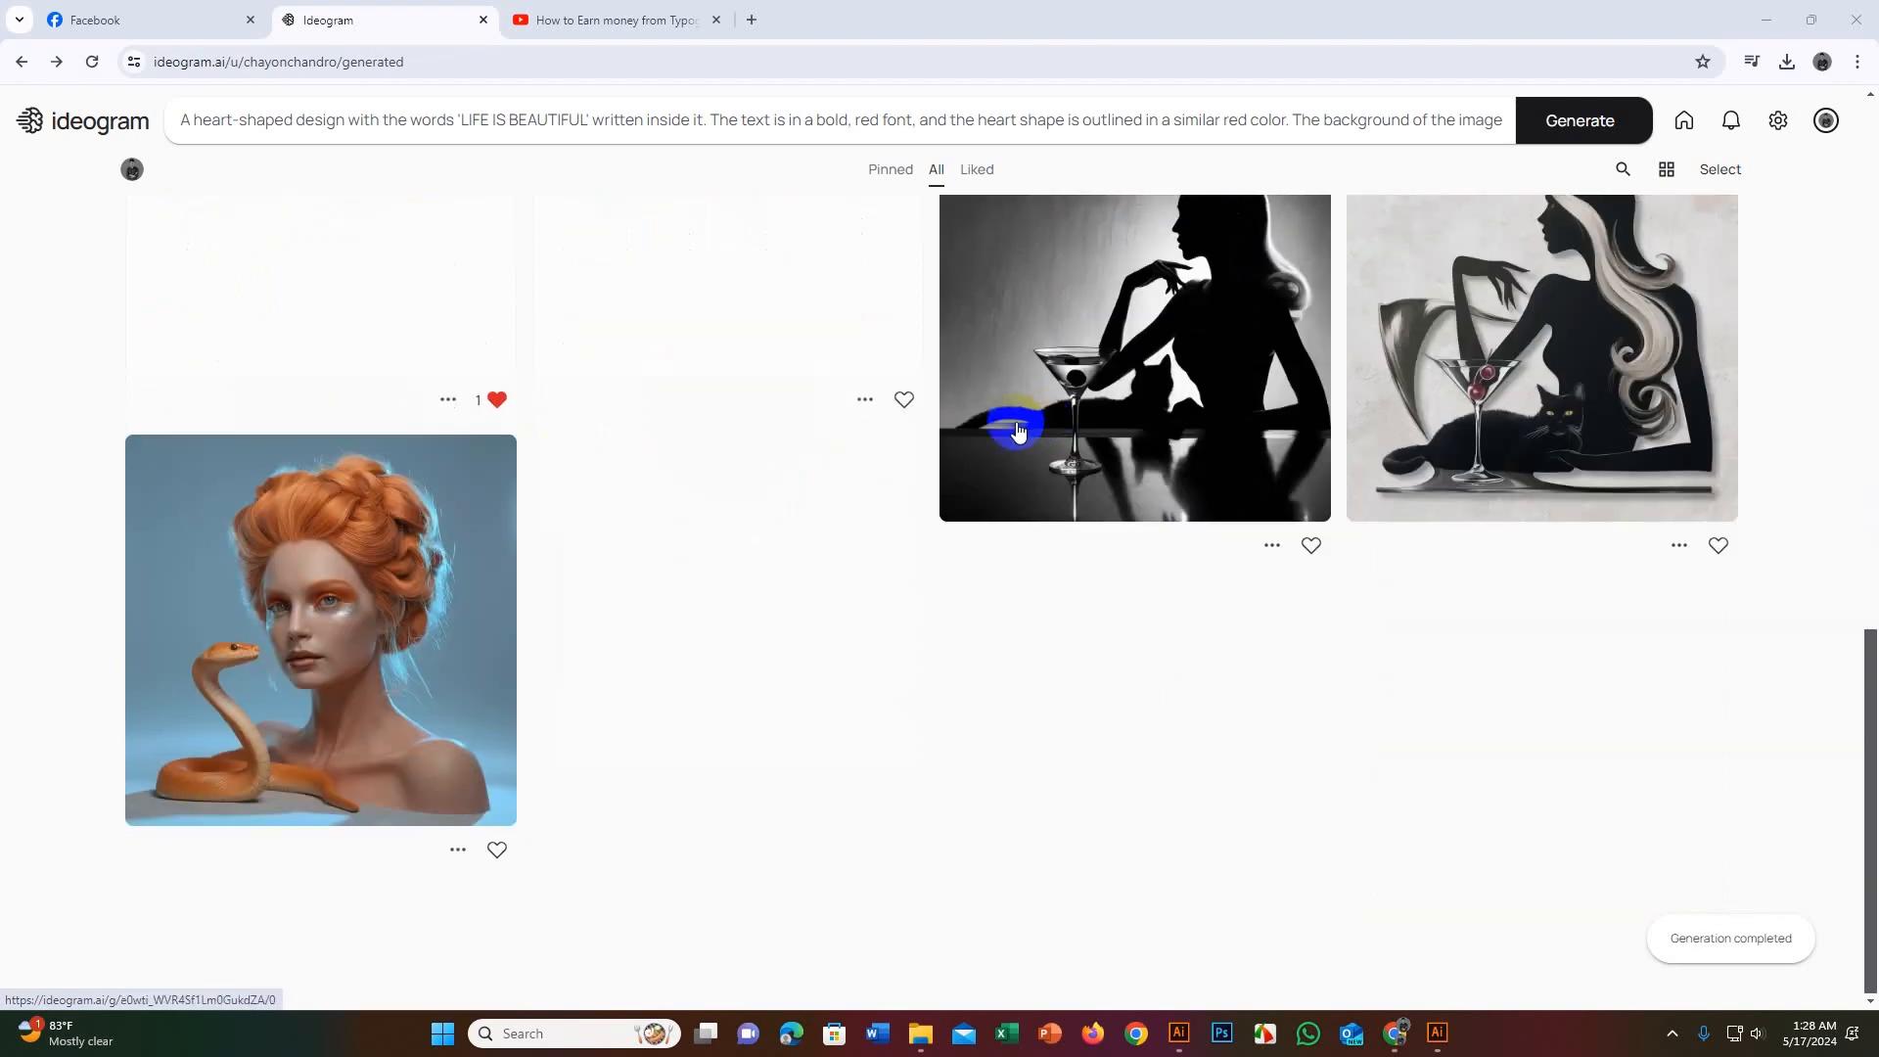
pyautogui.scroll(9, 1081, 574)
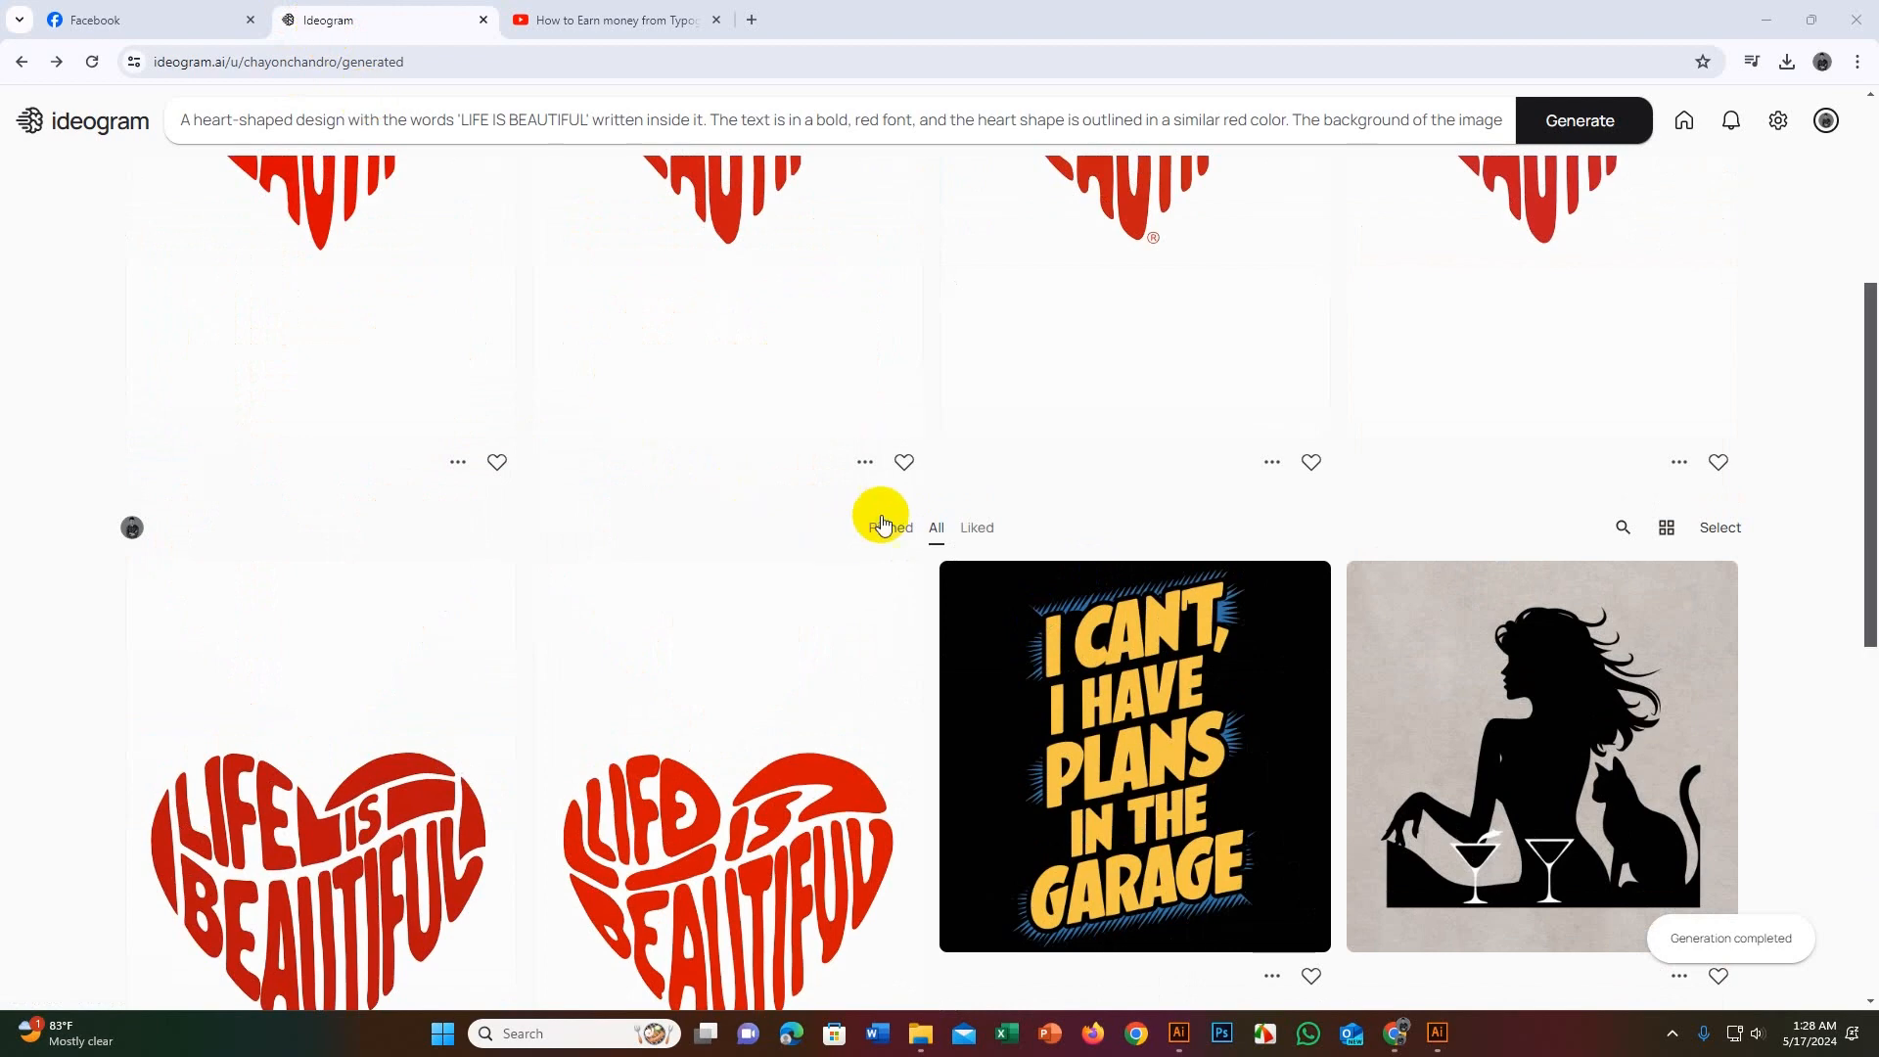
pyautogui.scroll(4, 879, 514)
pyautogui.scroll(-5, 886, 519)
pyautogui.scroll(-8, 832, 509)
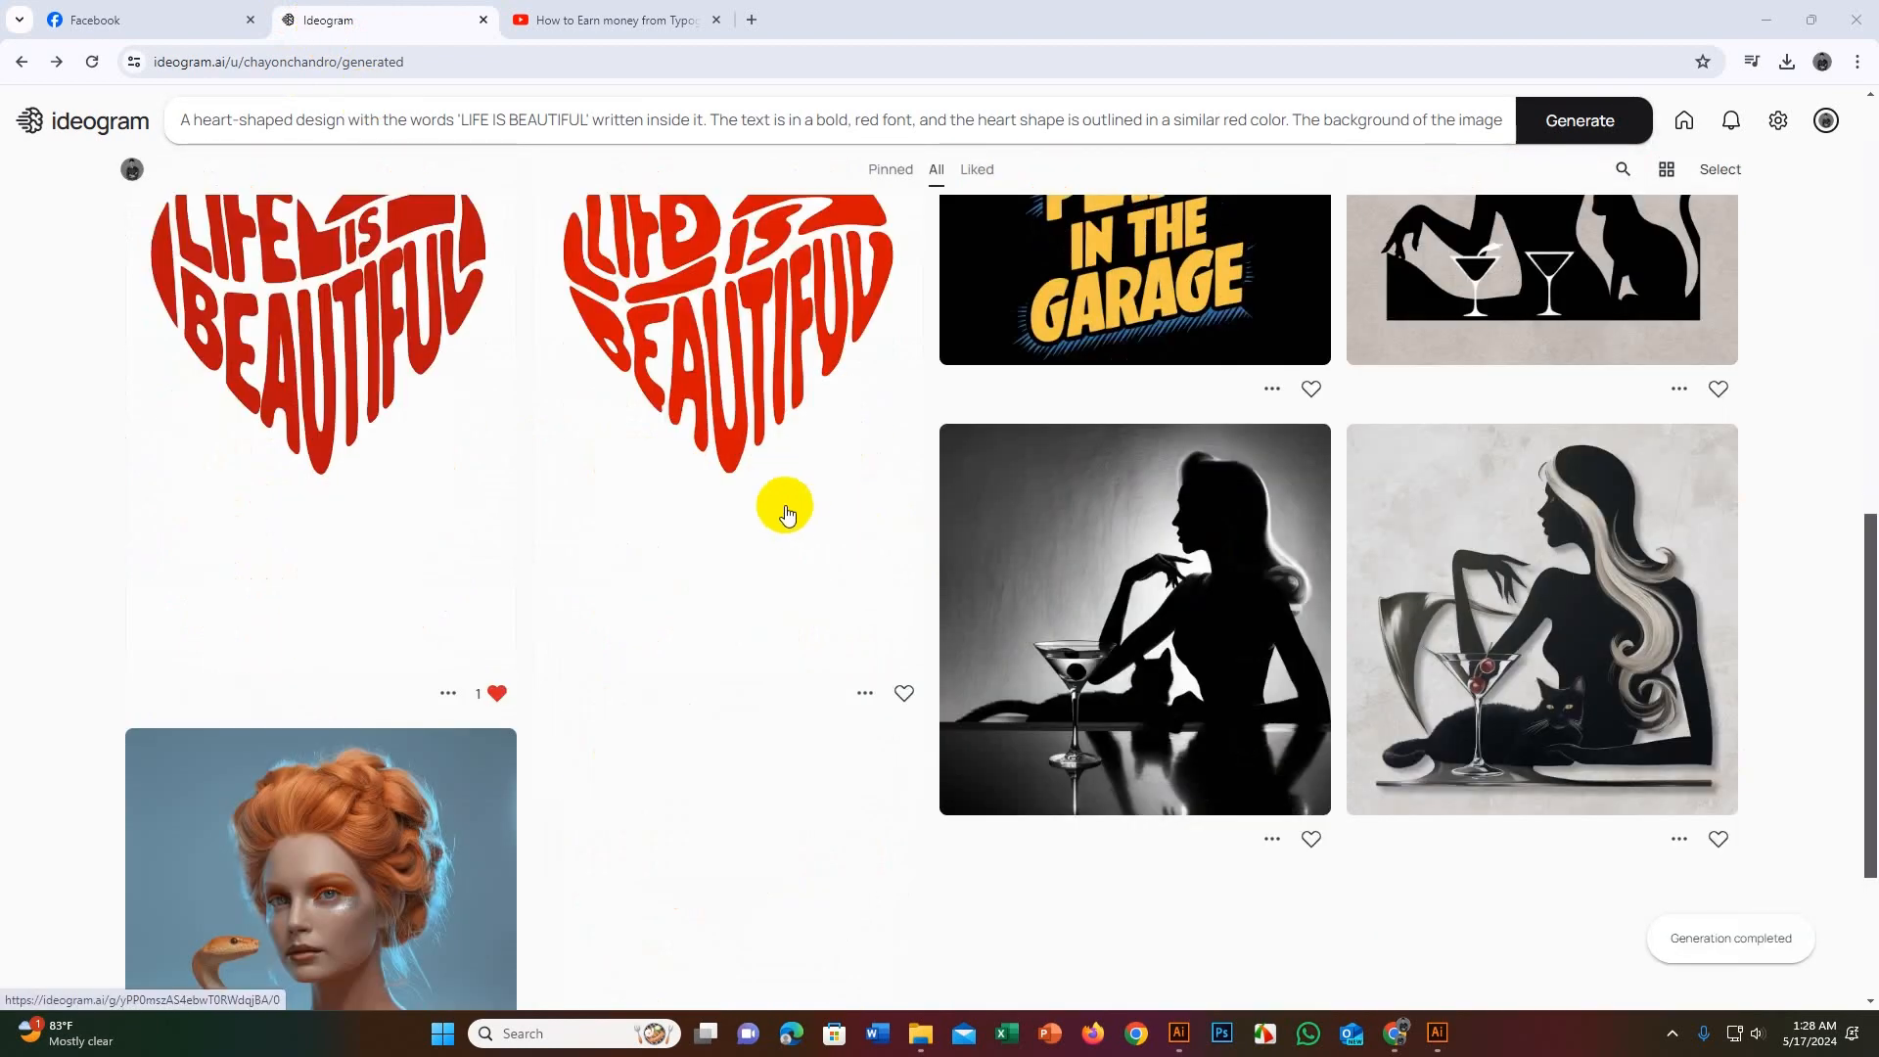
pyautogui.scroll(3, 737, 490)
pyautogui.scroll(-3, 769, 501)
pyautogui.scroll(4, 685, 515)
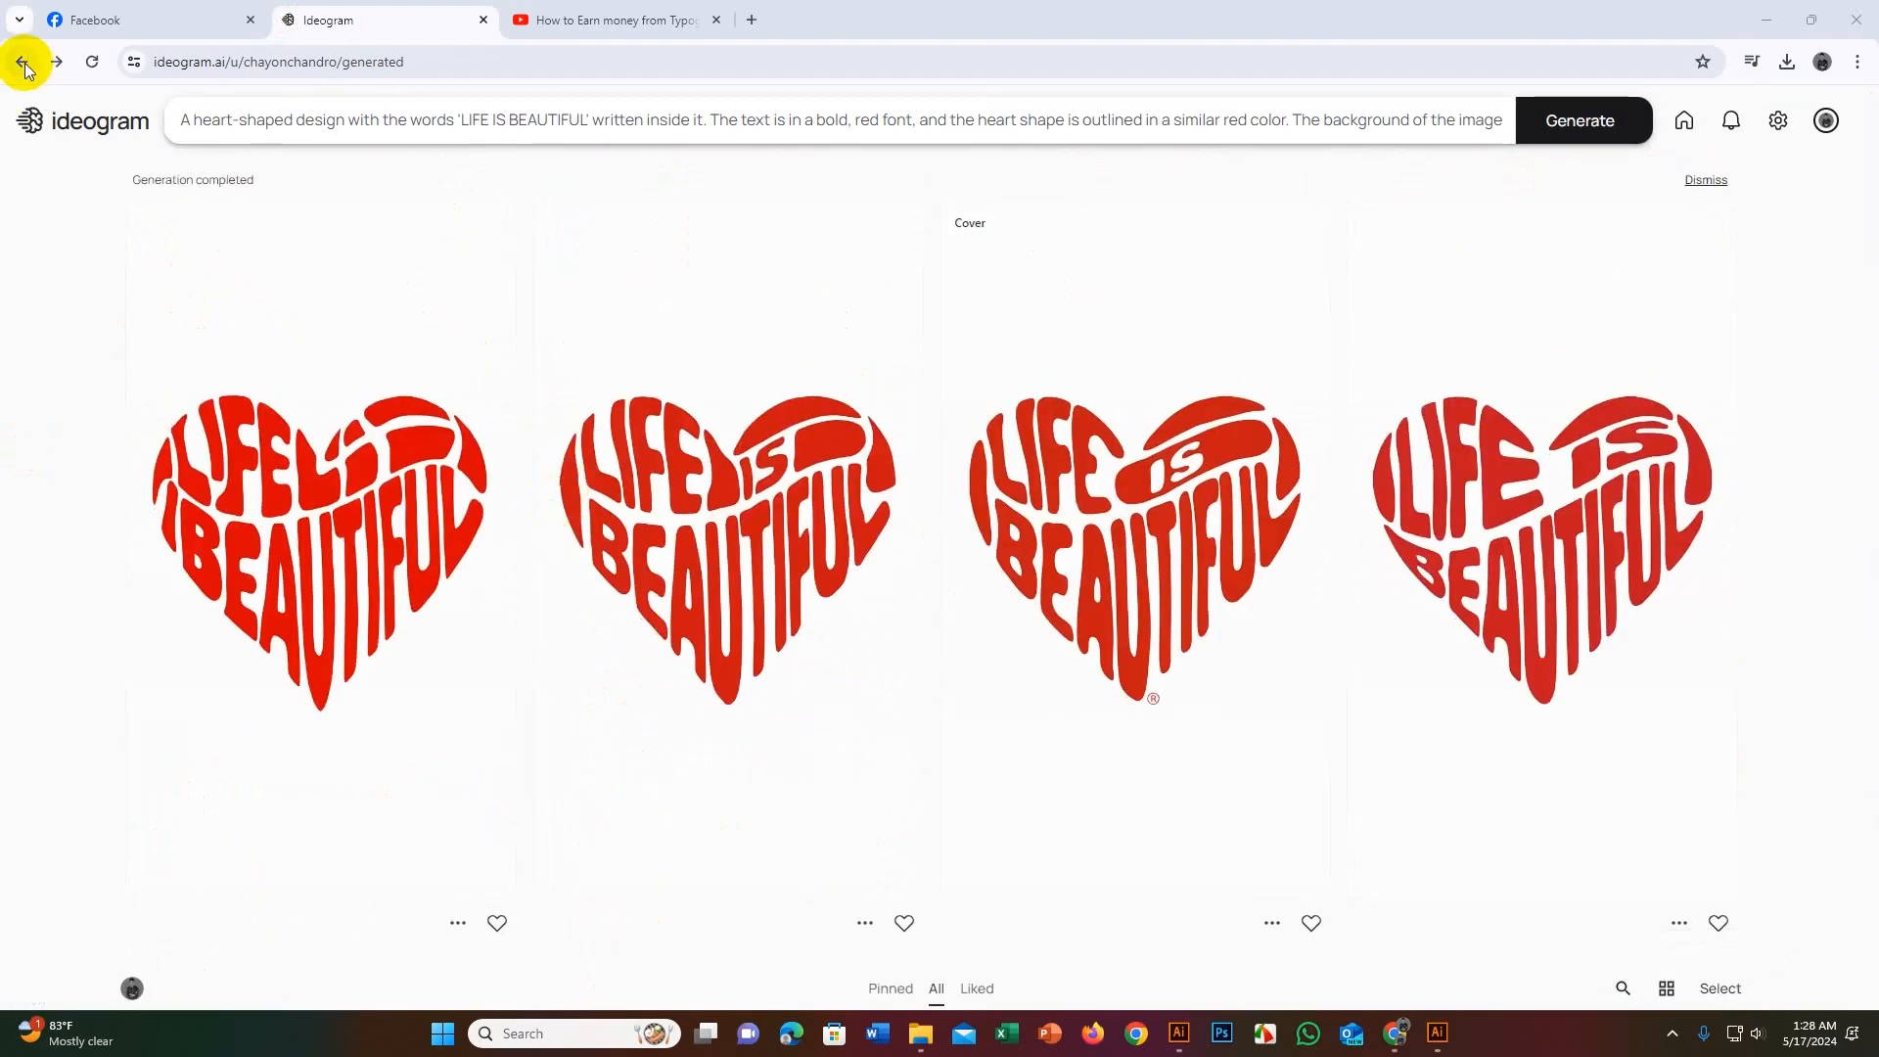
# Step: Return to the Explore feed and browse the community images and the four finished heart designs
pyautogui.click(23, 64)
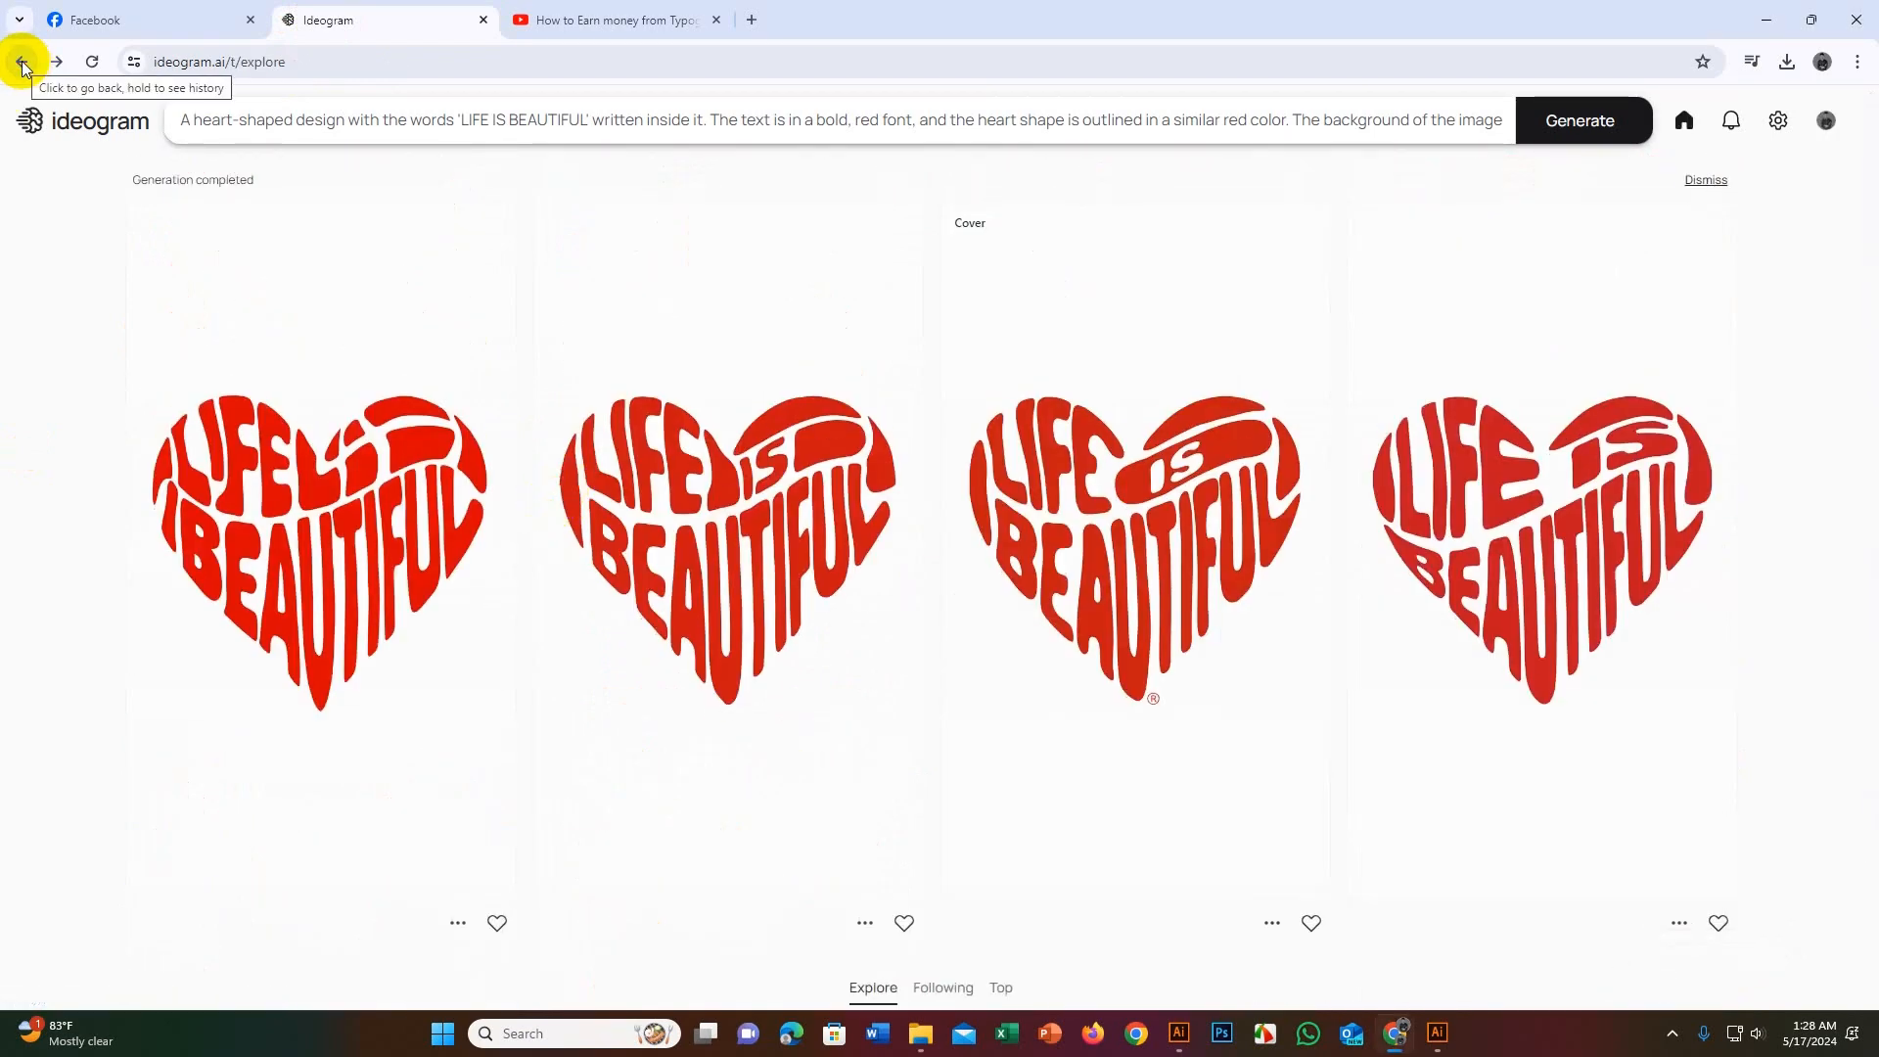
pyautogui.scroll(-10, 642, 507)
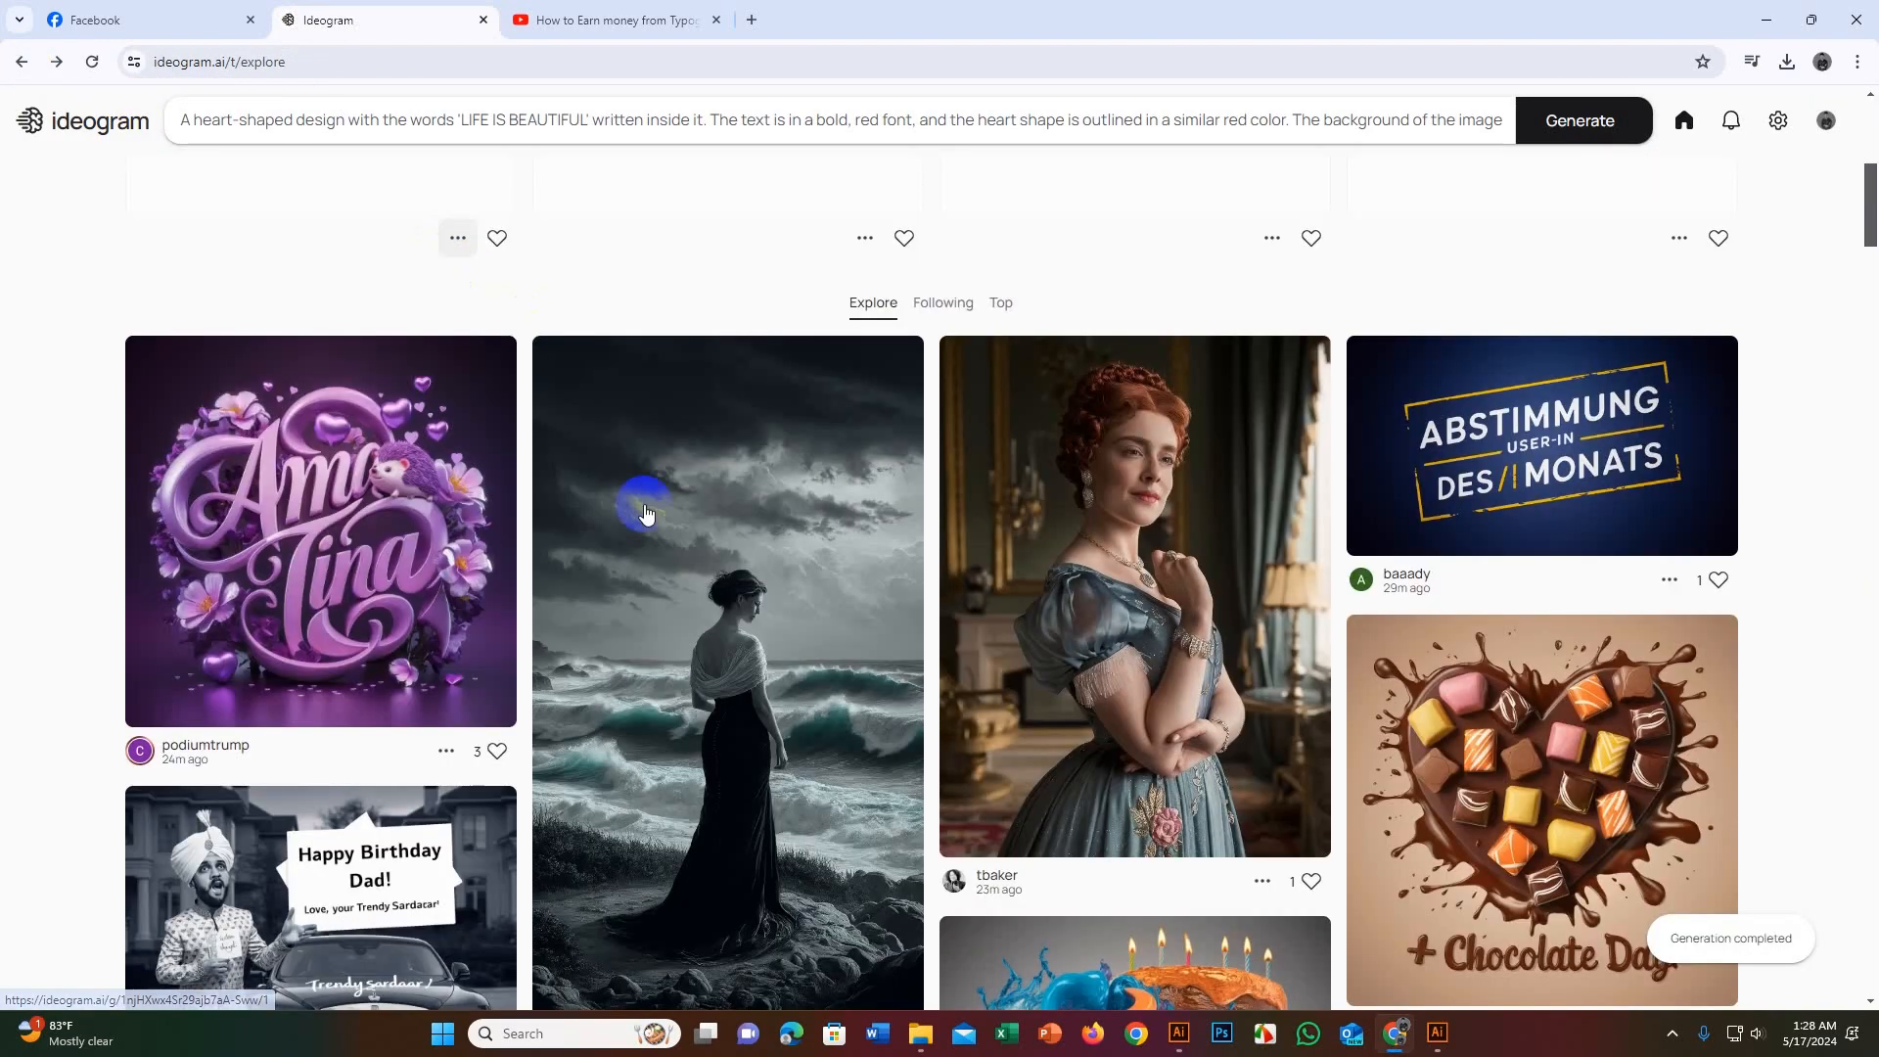
pyautogui.scroll(-15, 884, 565)
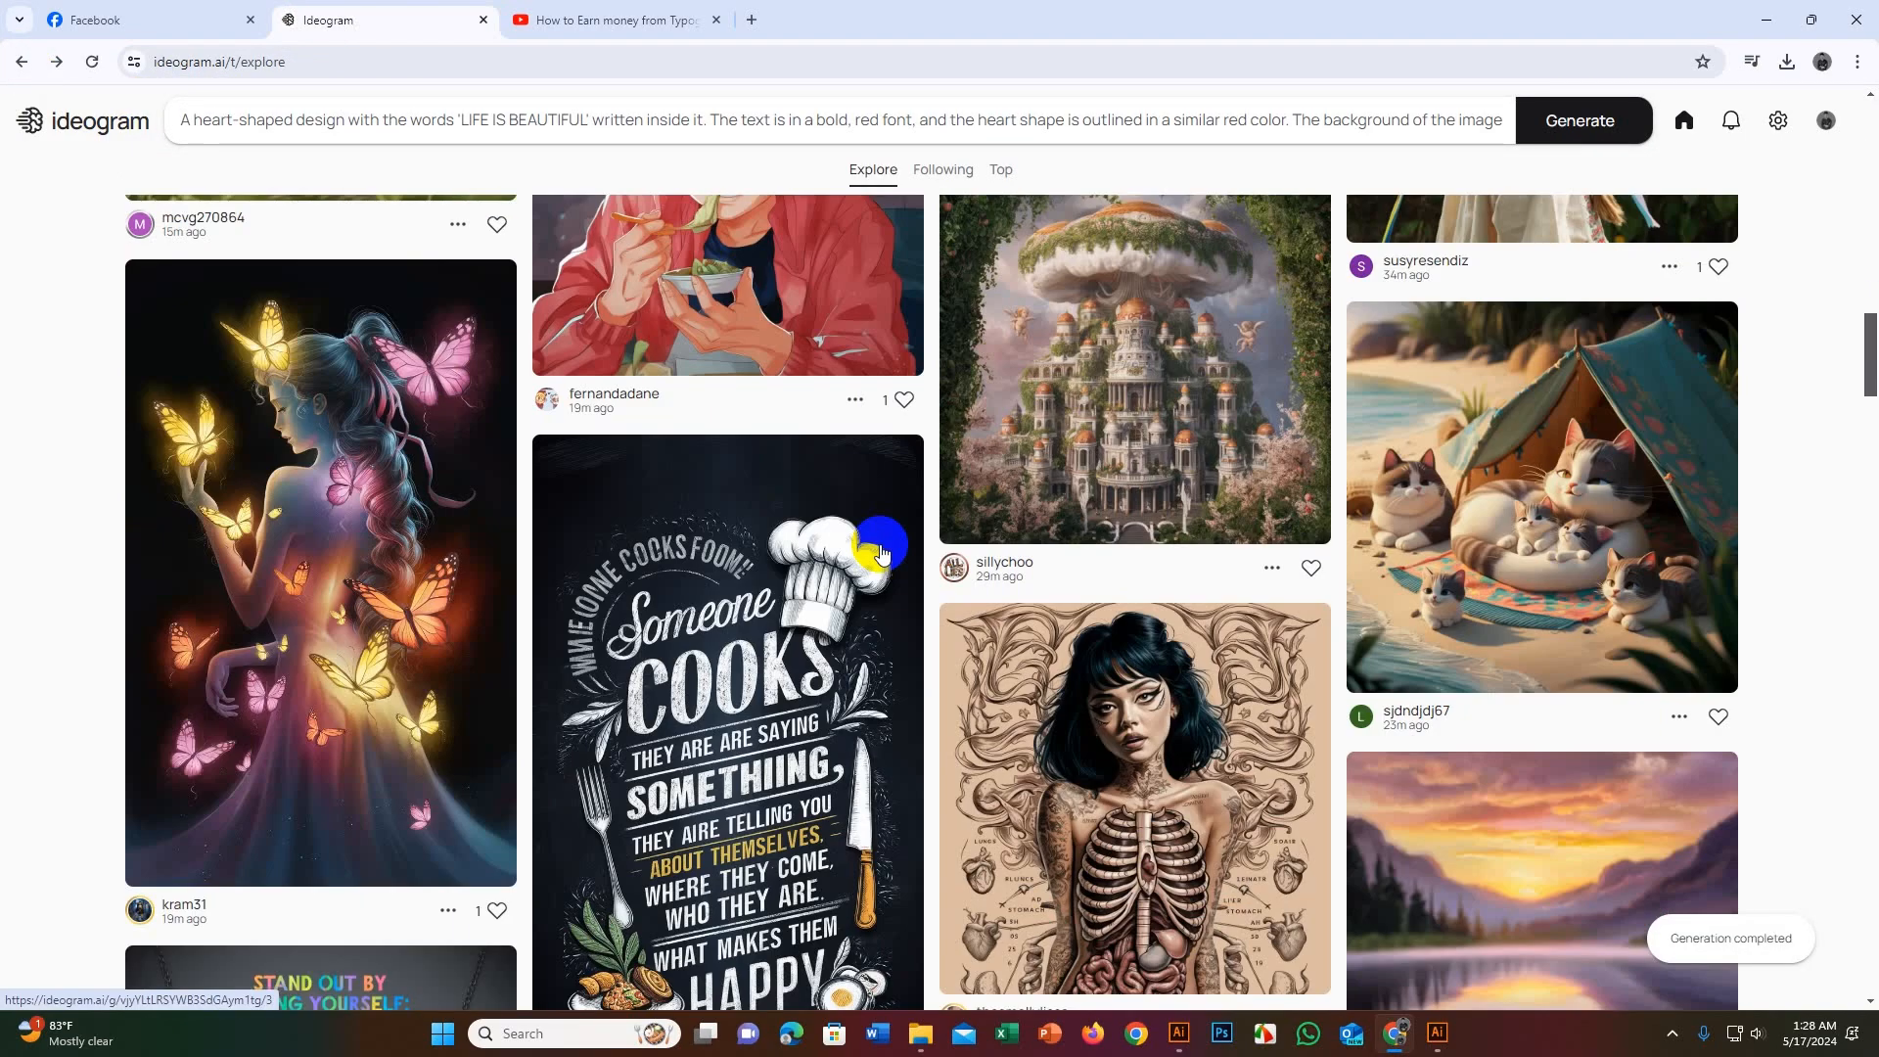
pyautogui.scroll(-10, 884, 553)
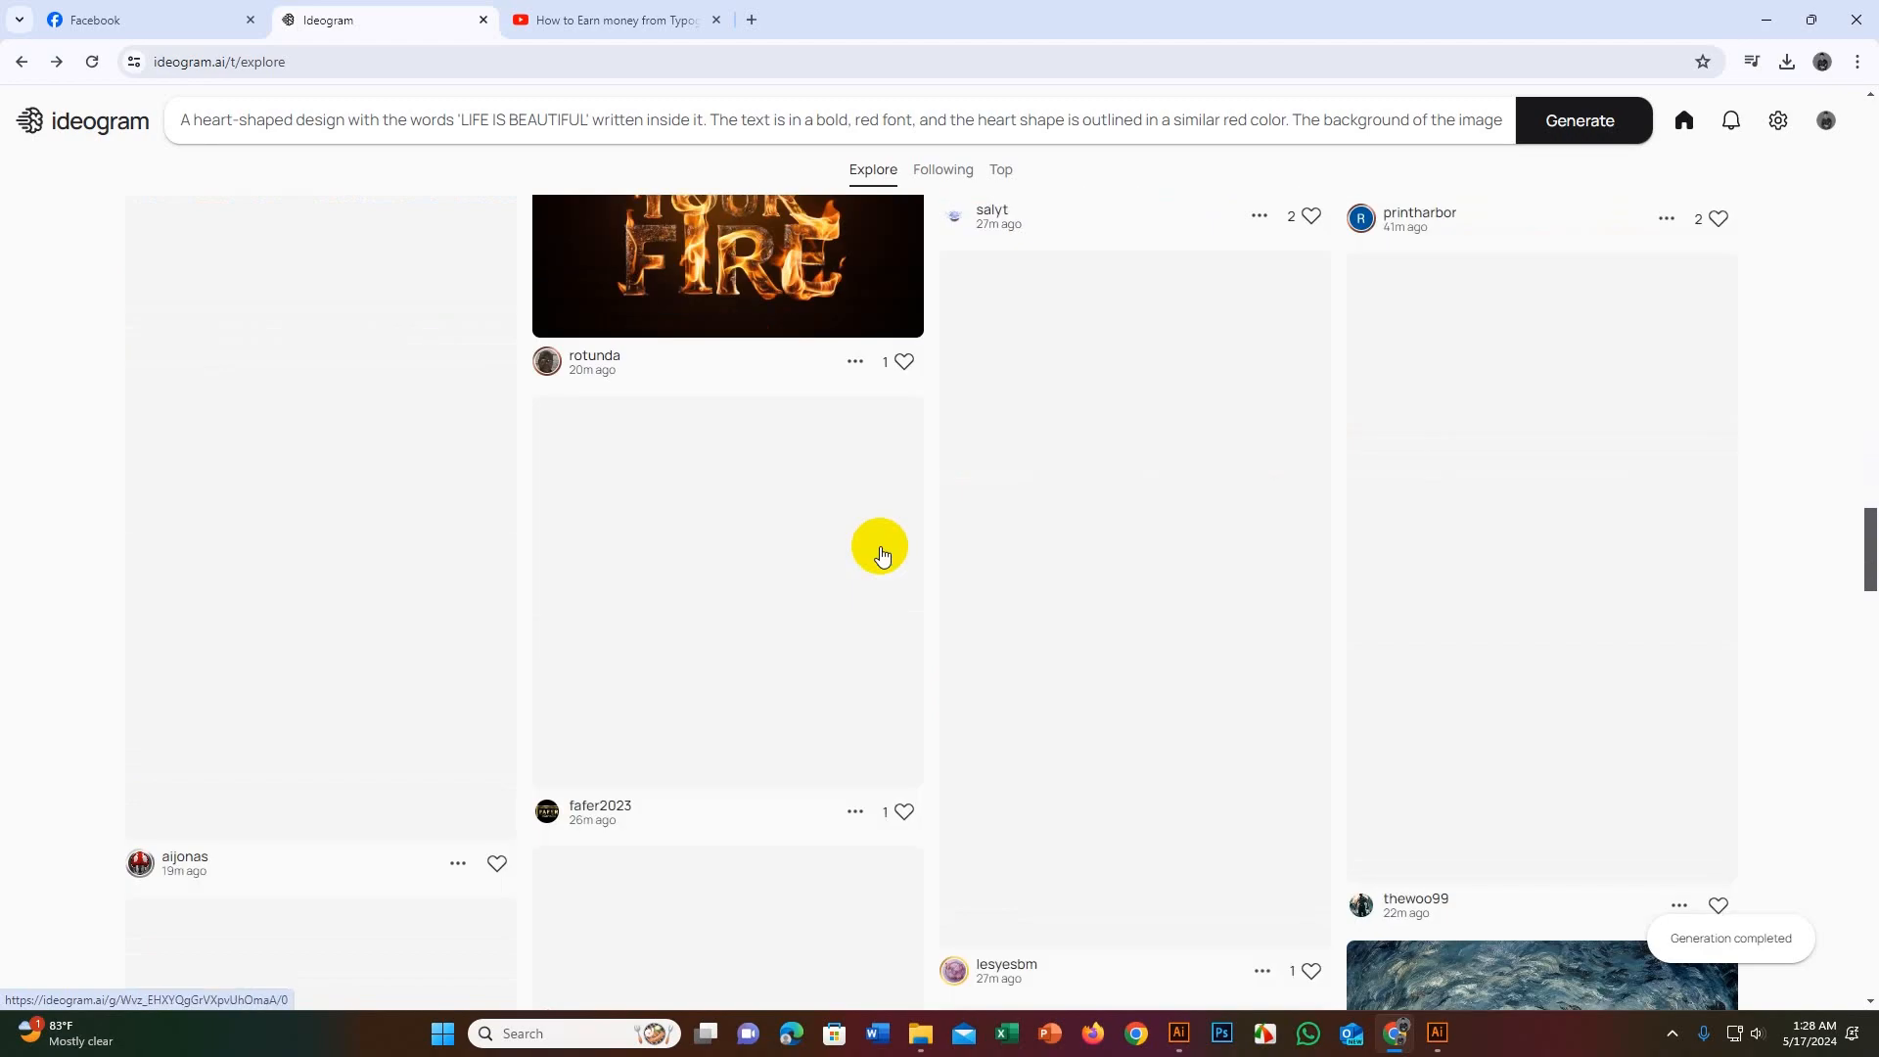
pyautogui.scroll(15, 884, 553)
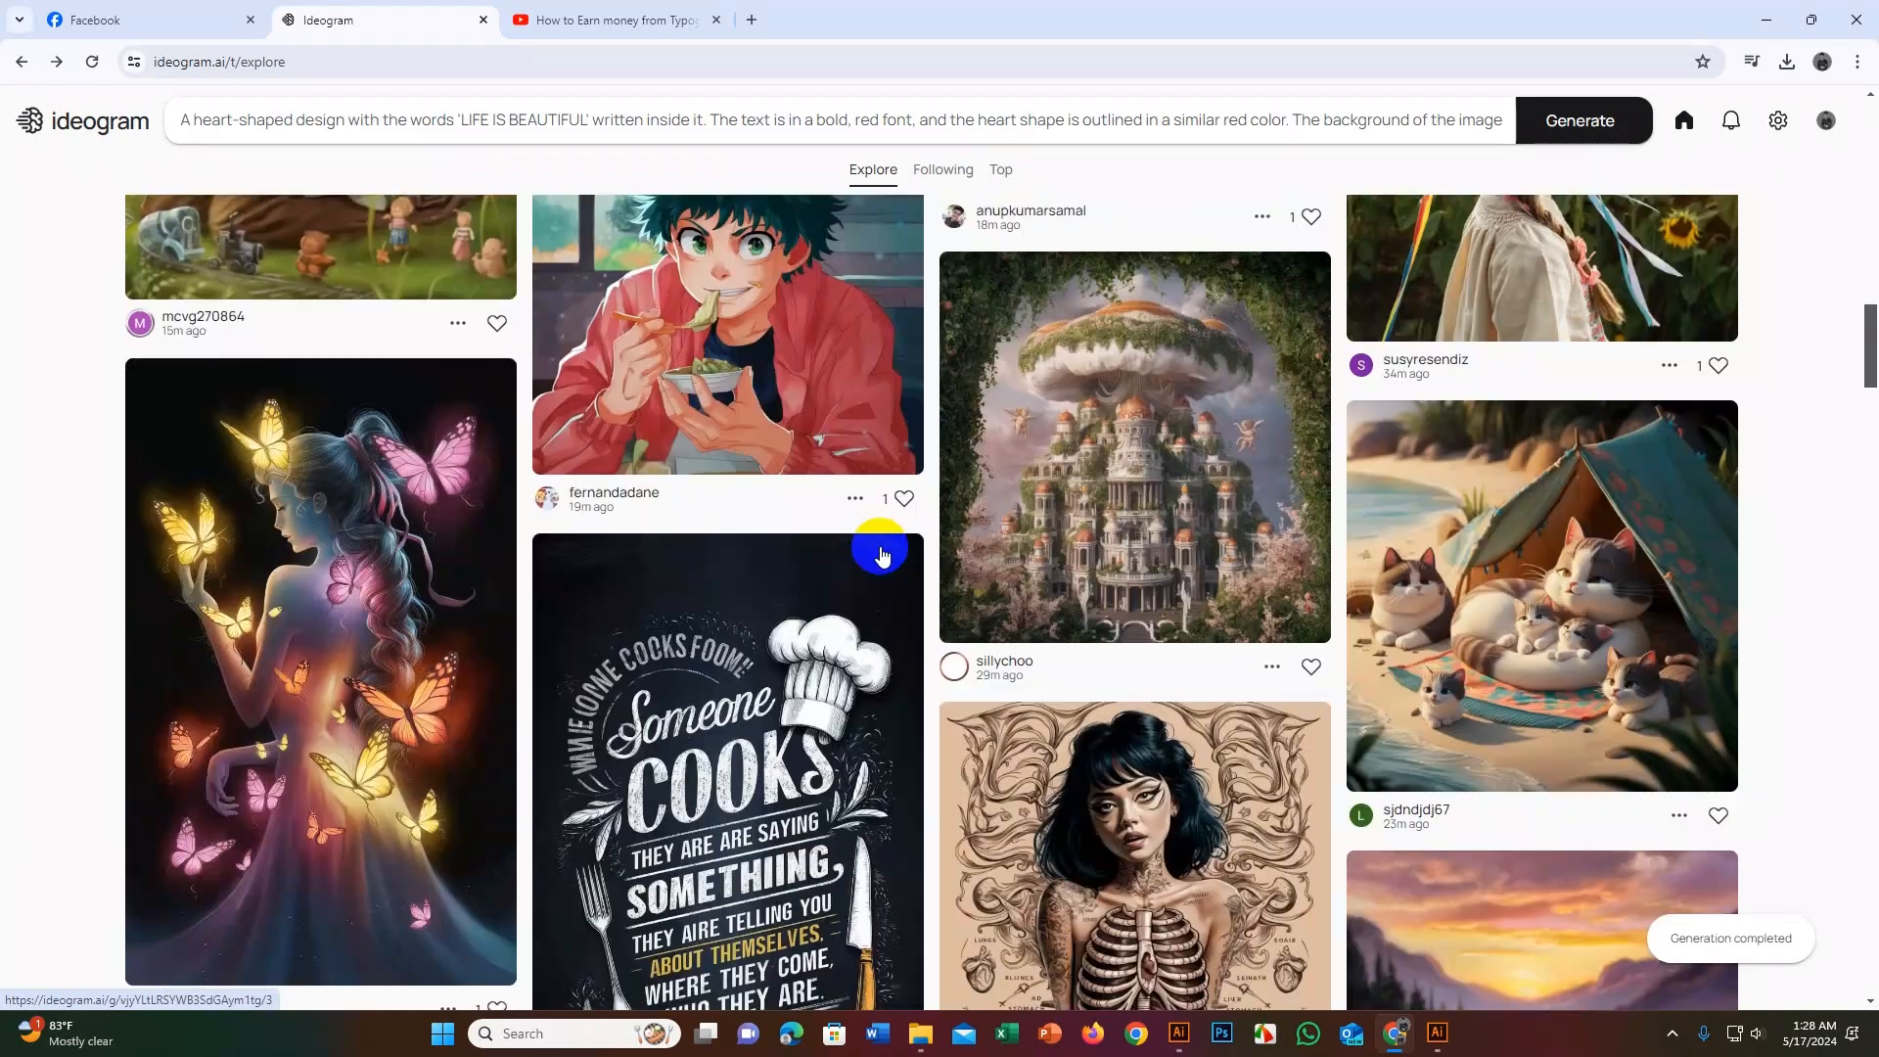
pyautogui.scroll(15, 883, 553)
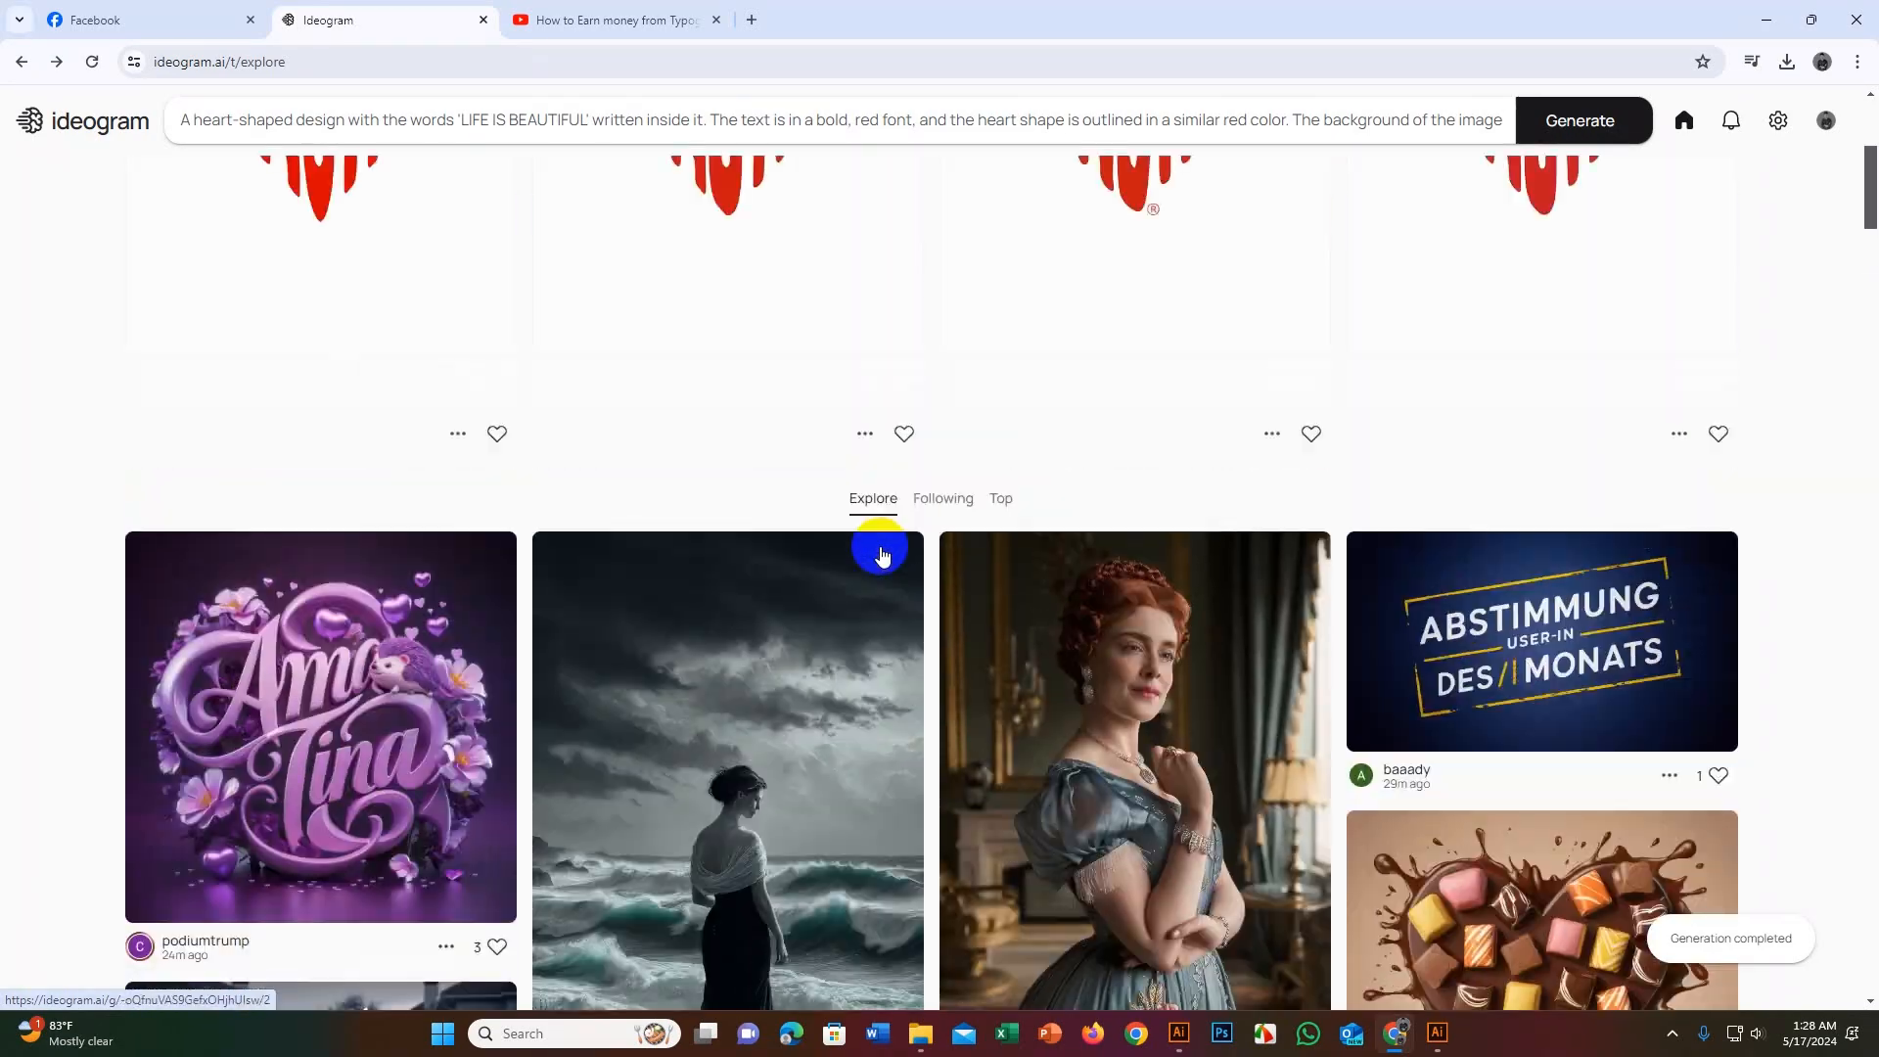
pyautogui.scroll(-5, 884, 553)
pyautogui.scroll(5, 883, 553)
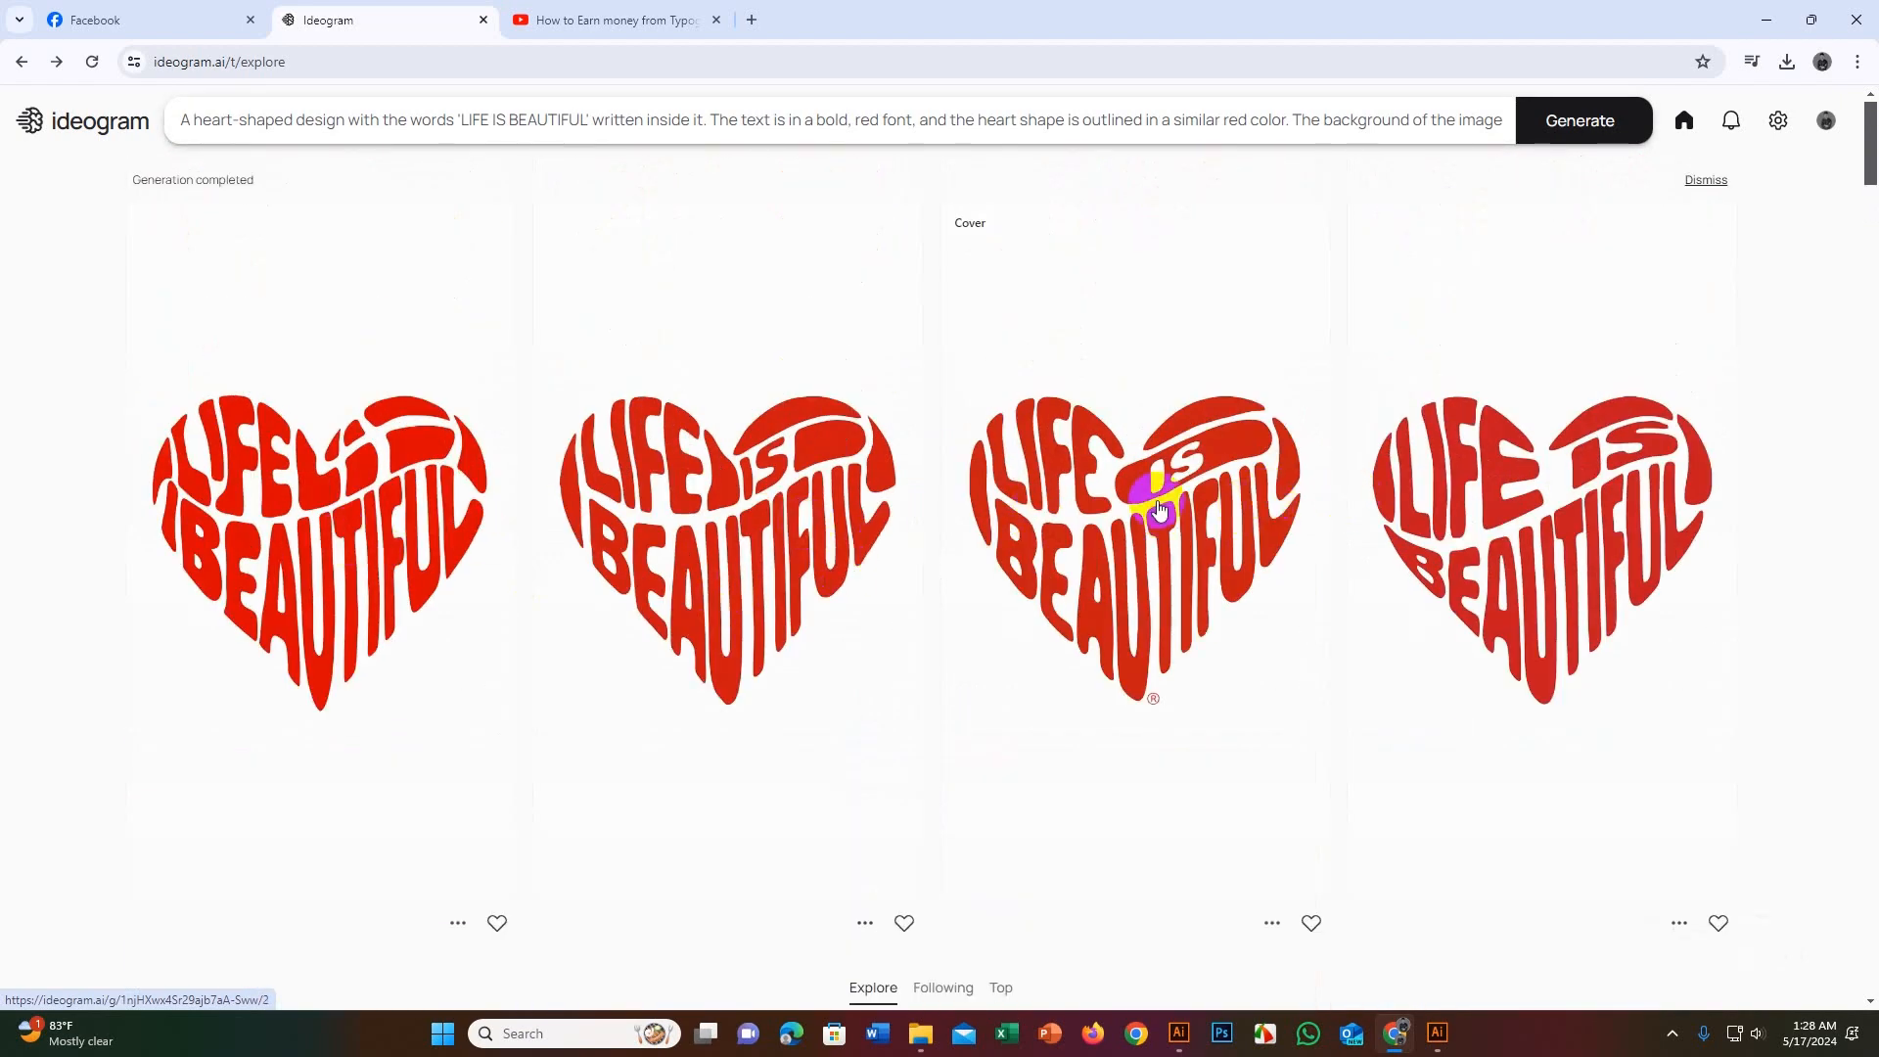
pyautogui.scroll(-4, 1023, 504)
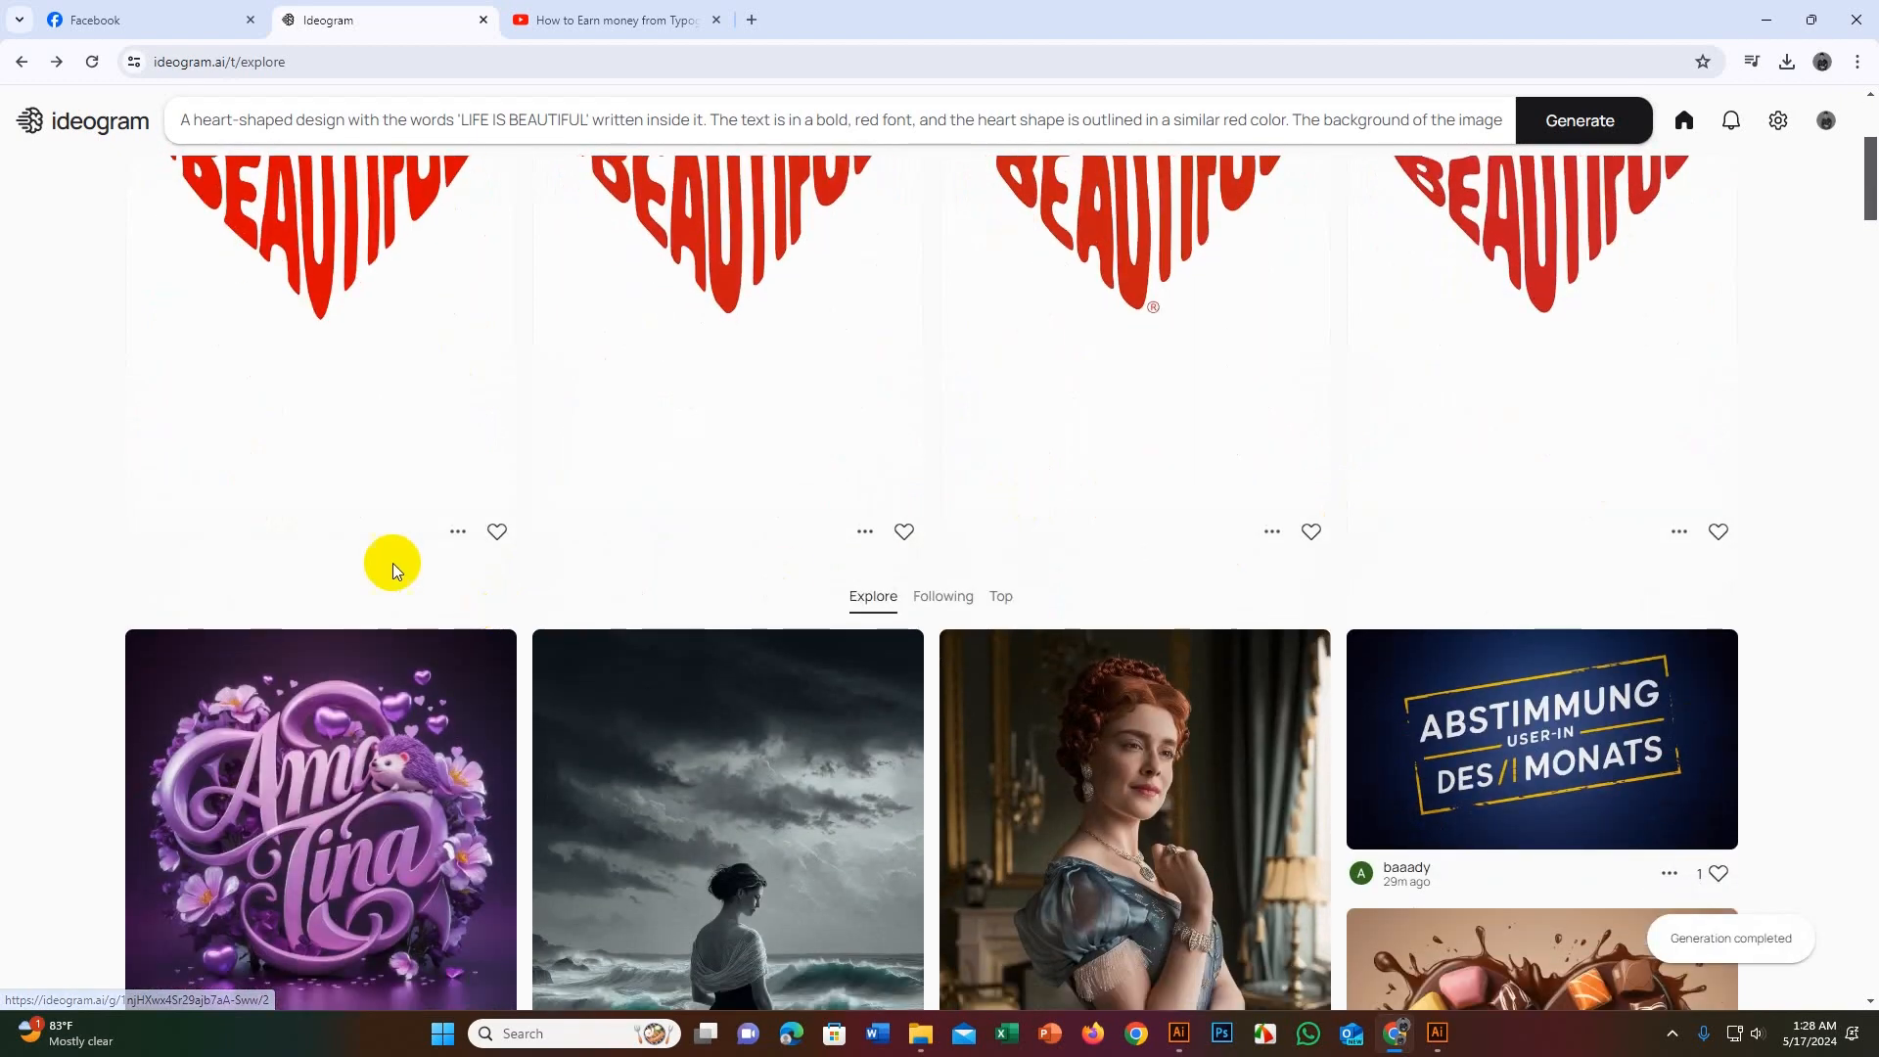
pyautogui.scroll(2, 489, 529)
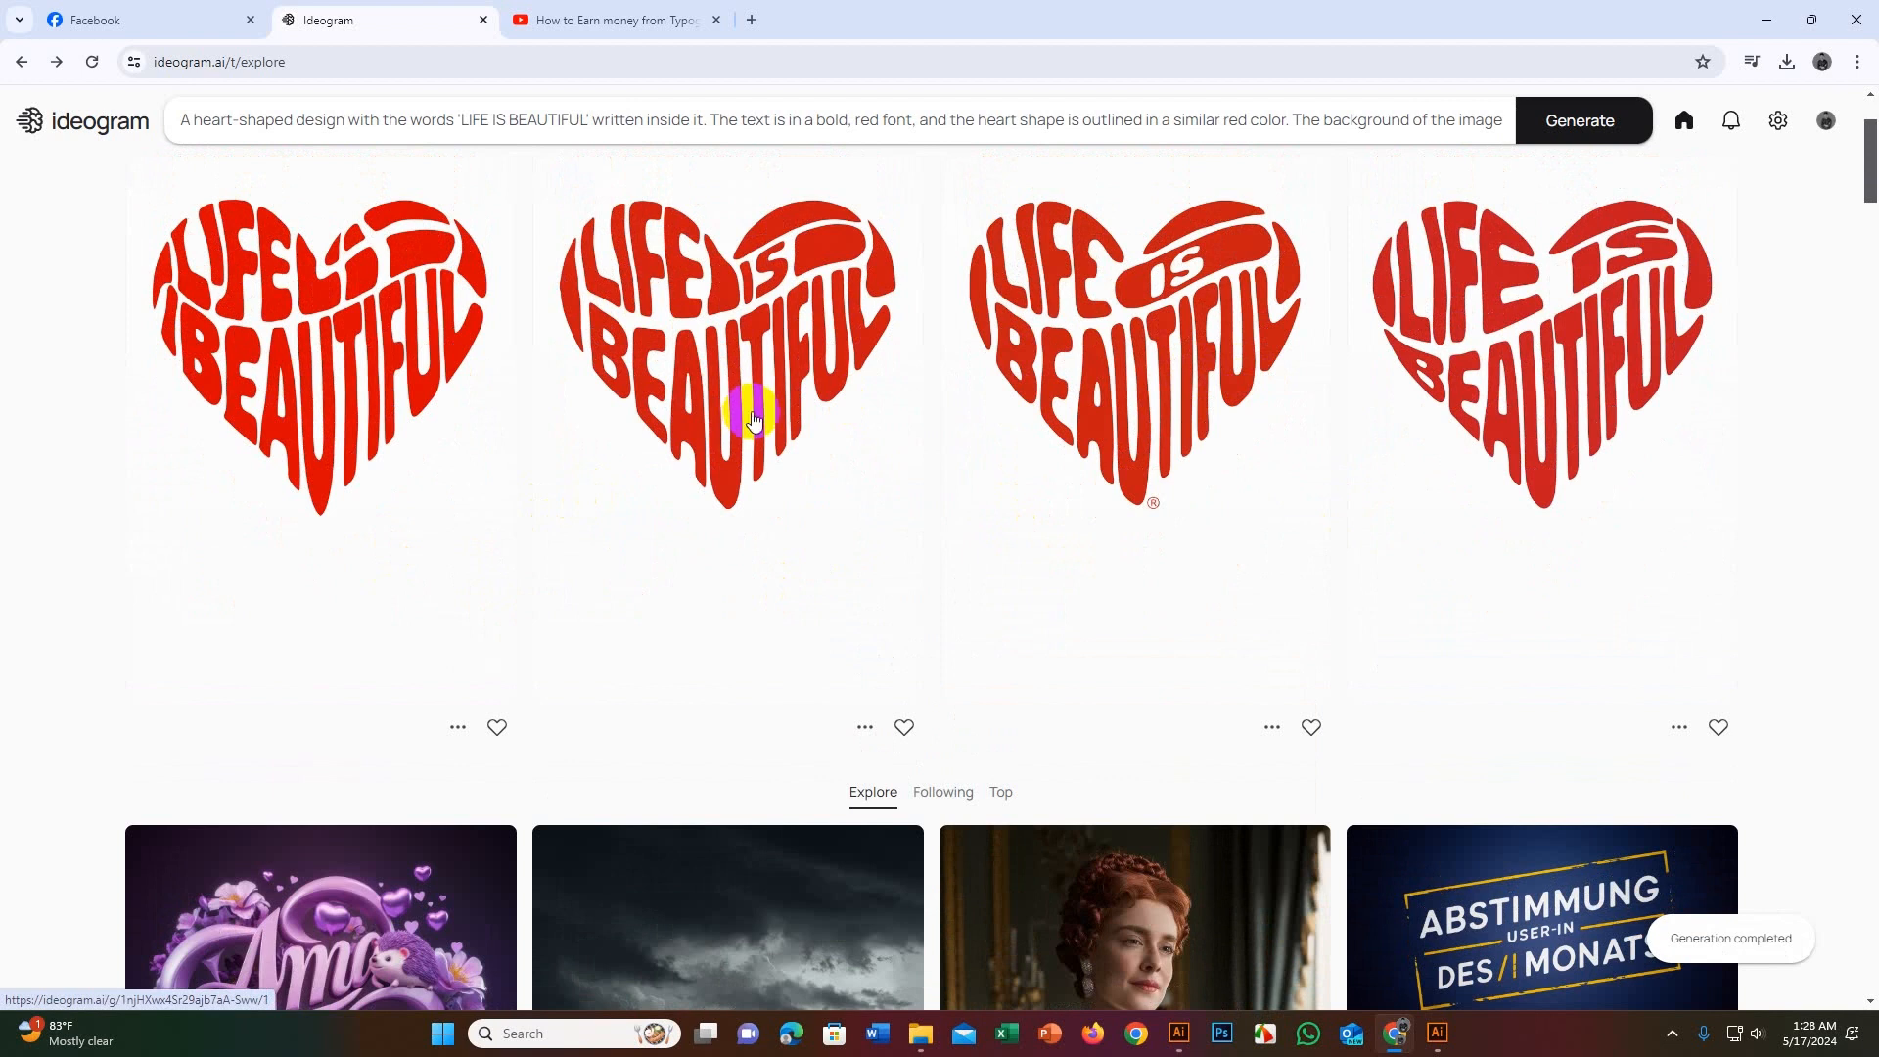
pyautogui.scroll(1, 753, 419)
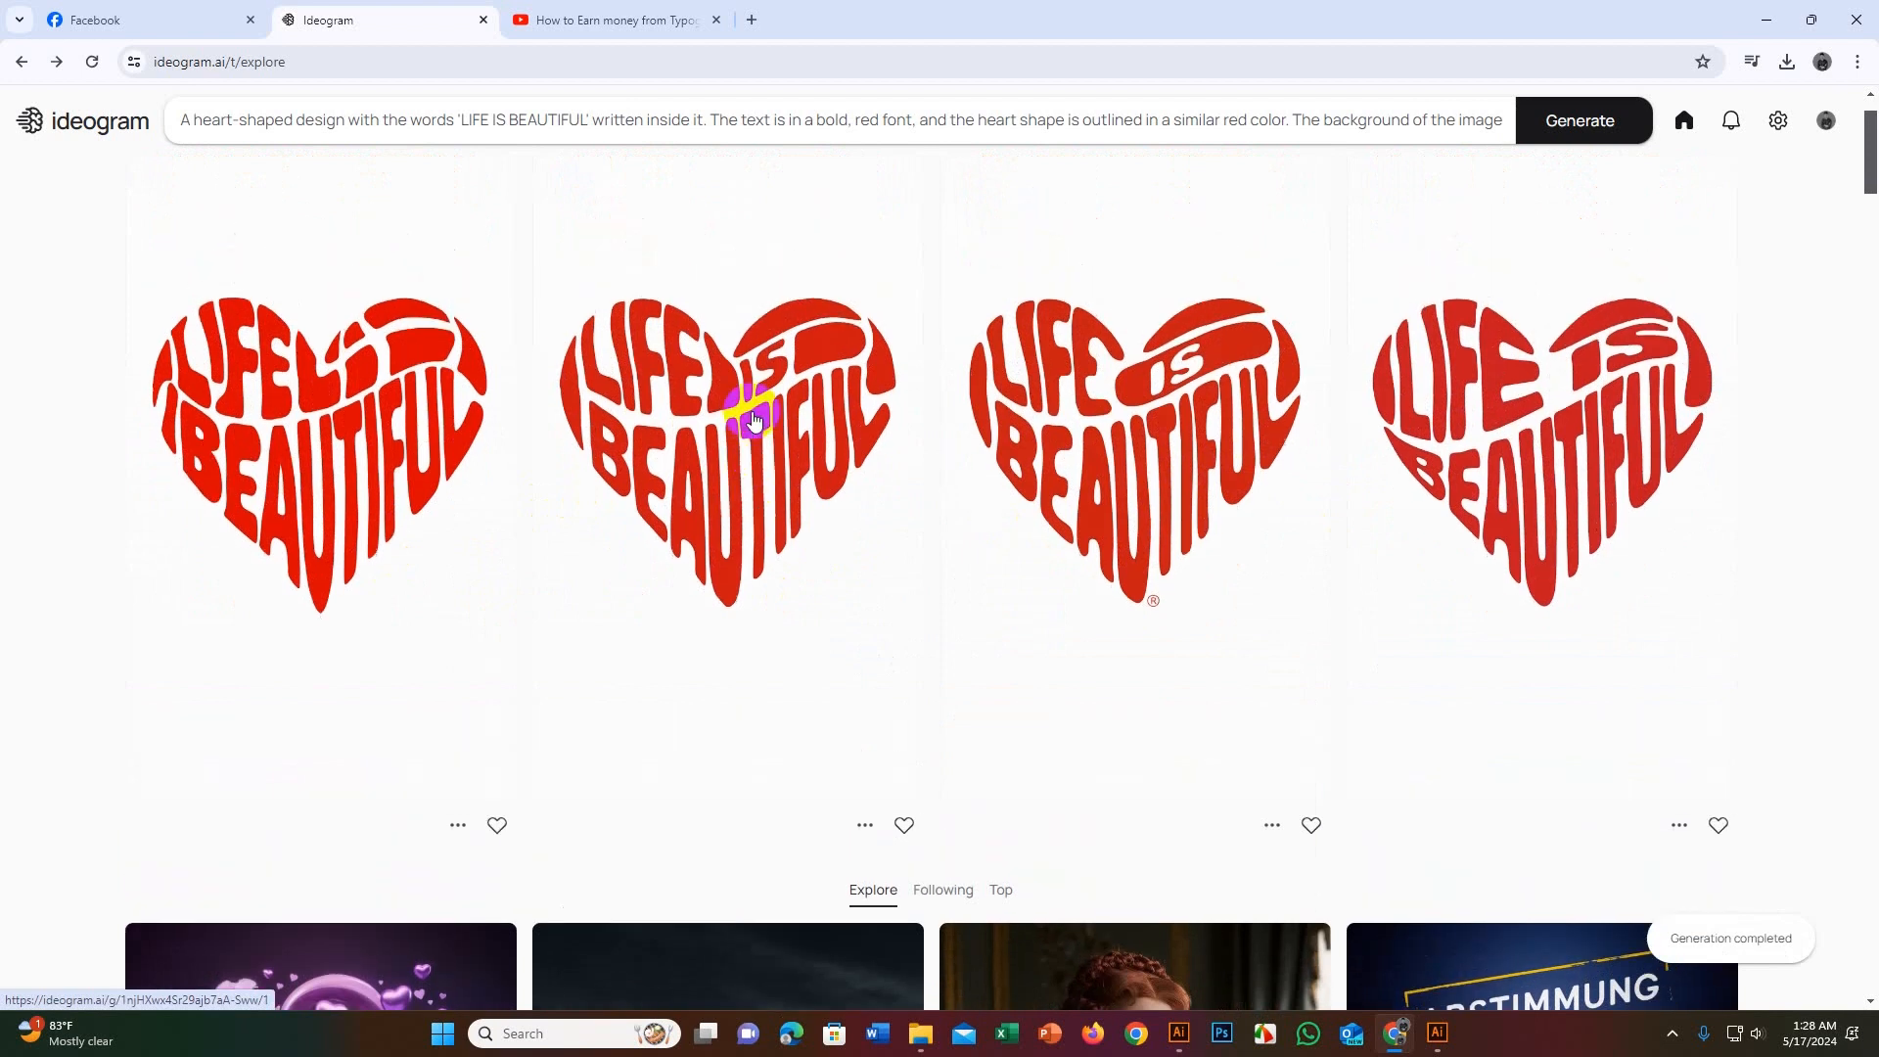
pyautogui.scroll(-10, 714, 520)
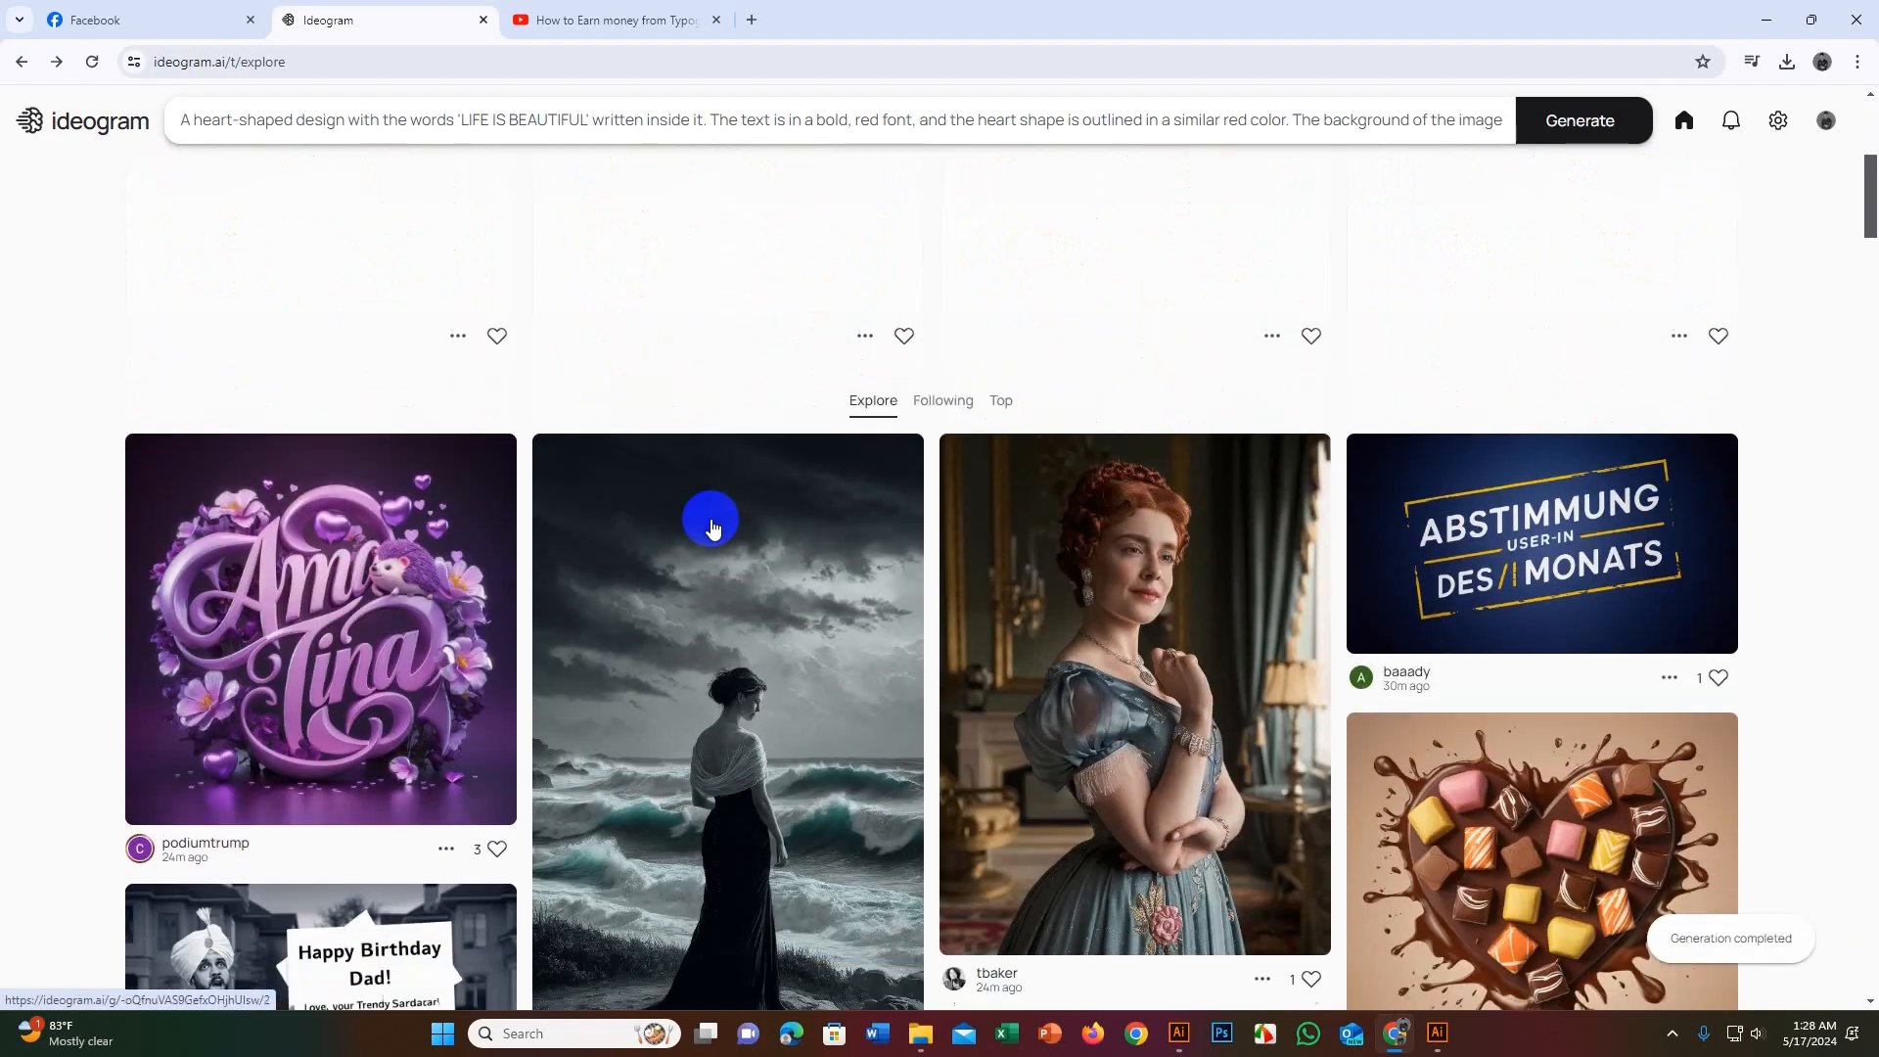
pyautogui.scroll(11, 713, 520)
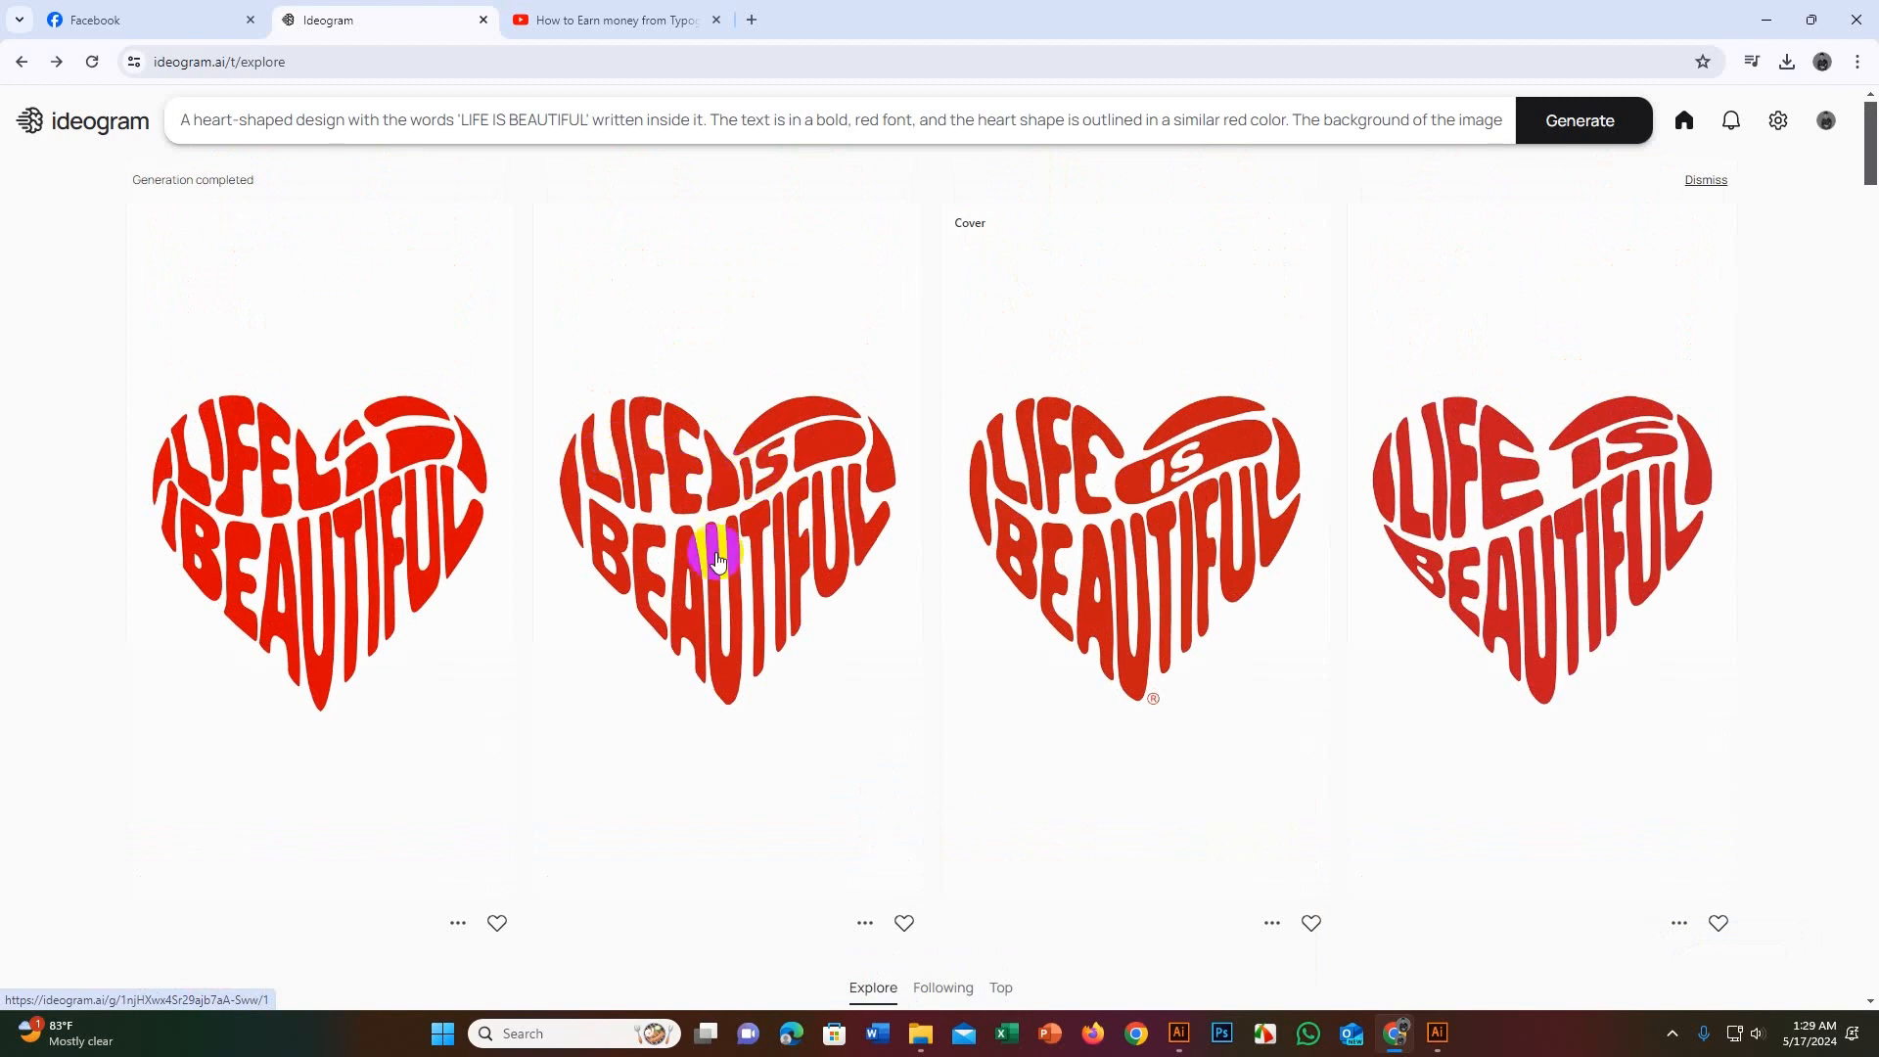
# Step: Remix the second 'LIFE IS BEAUTIFUL' heart design with its existing prompt and settings to generate new variations
pyautogui.click(780, 605)
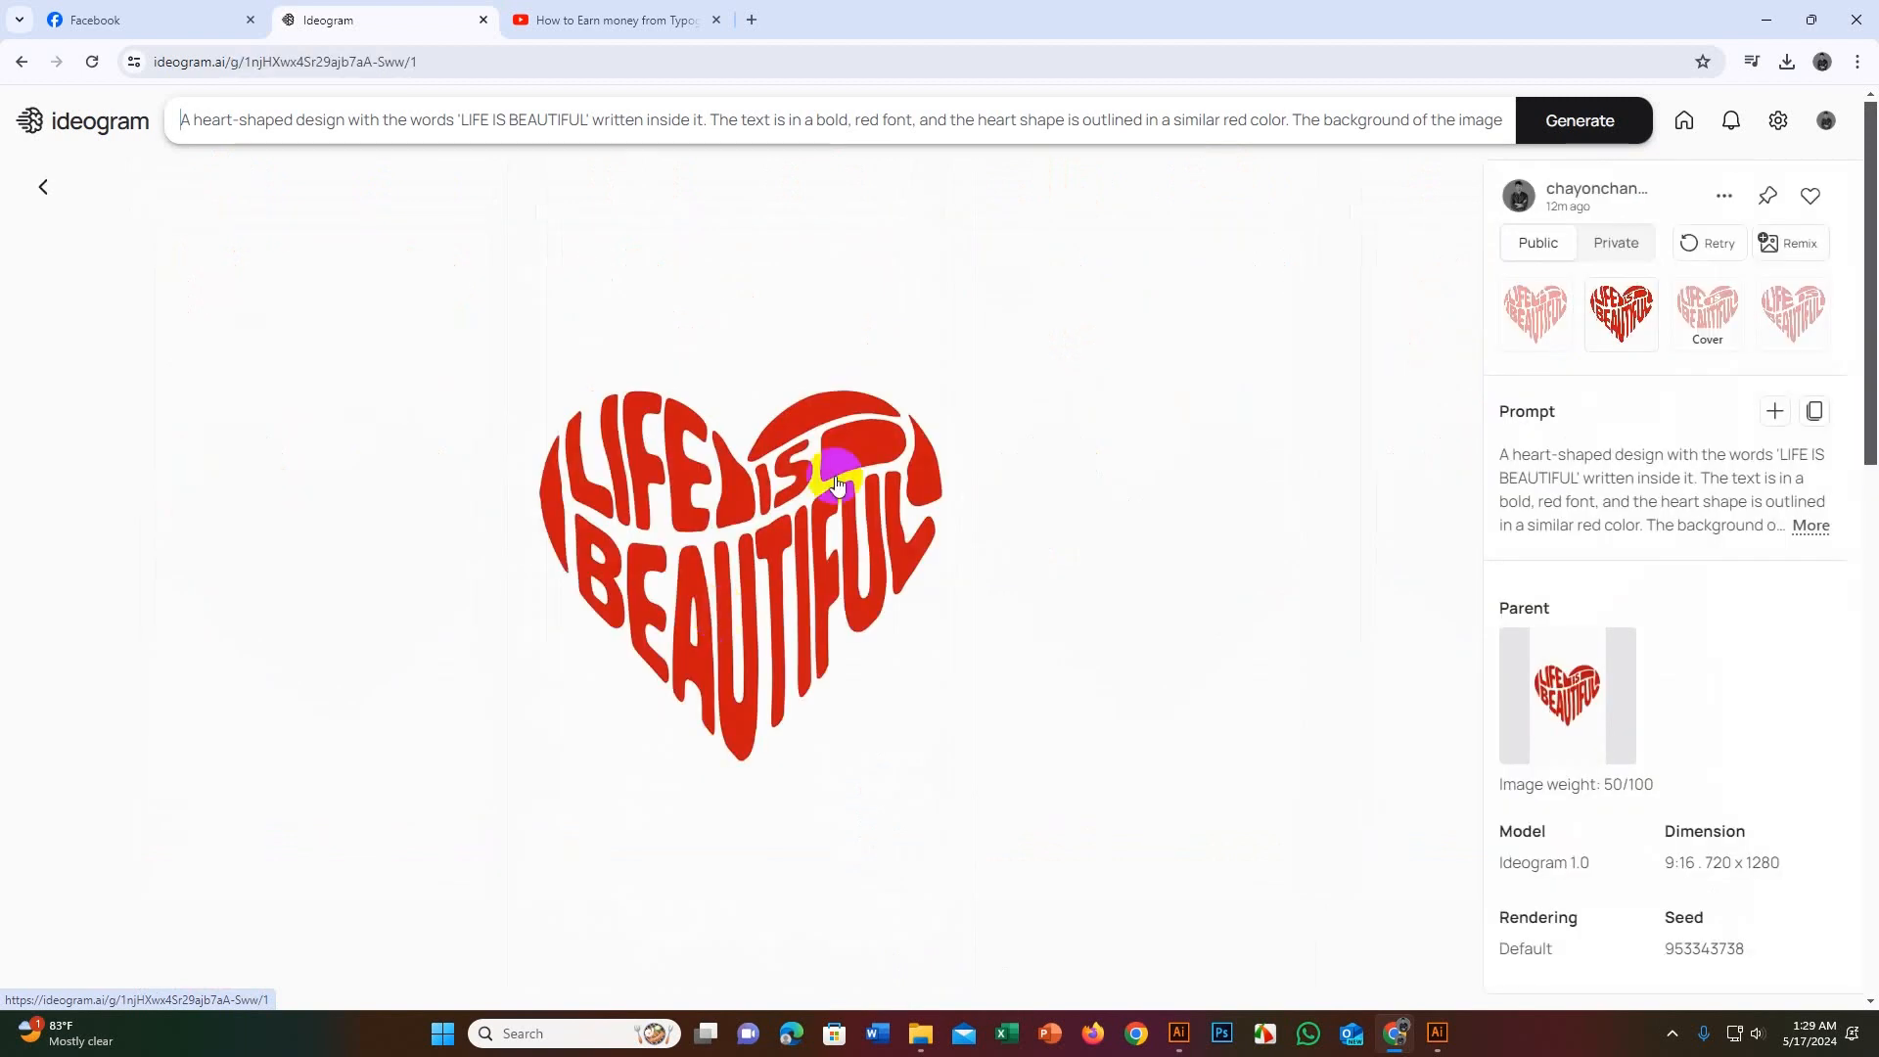
pyautogui.click(1791, 248)
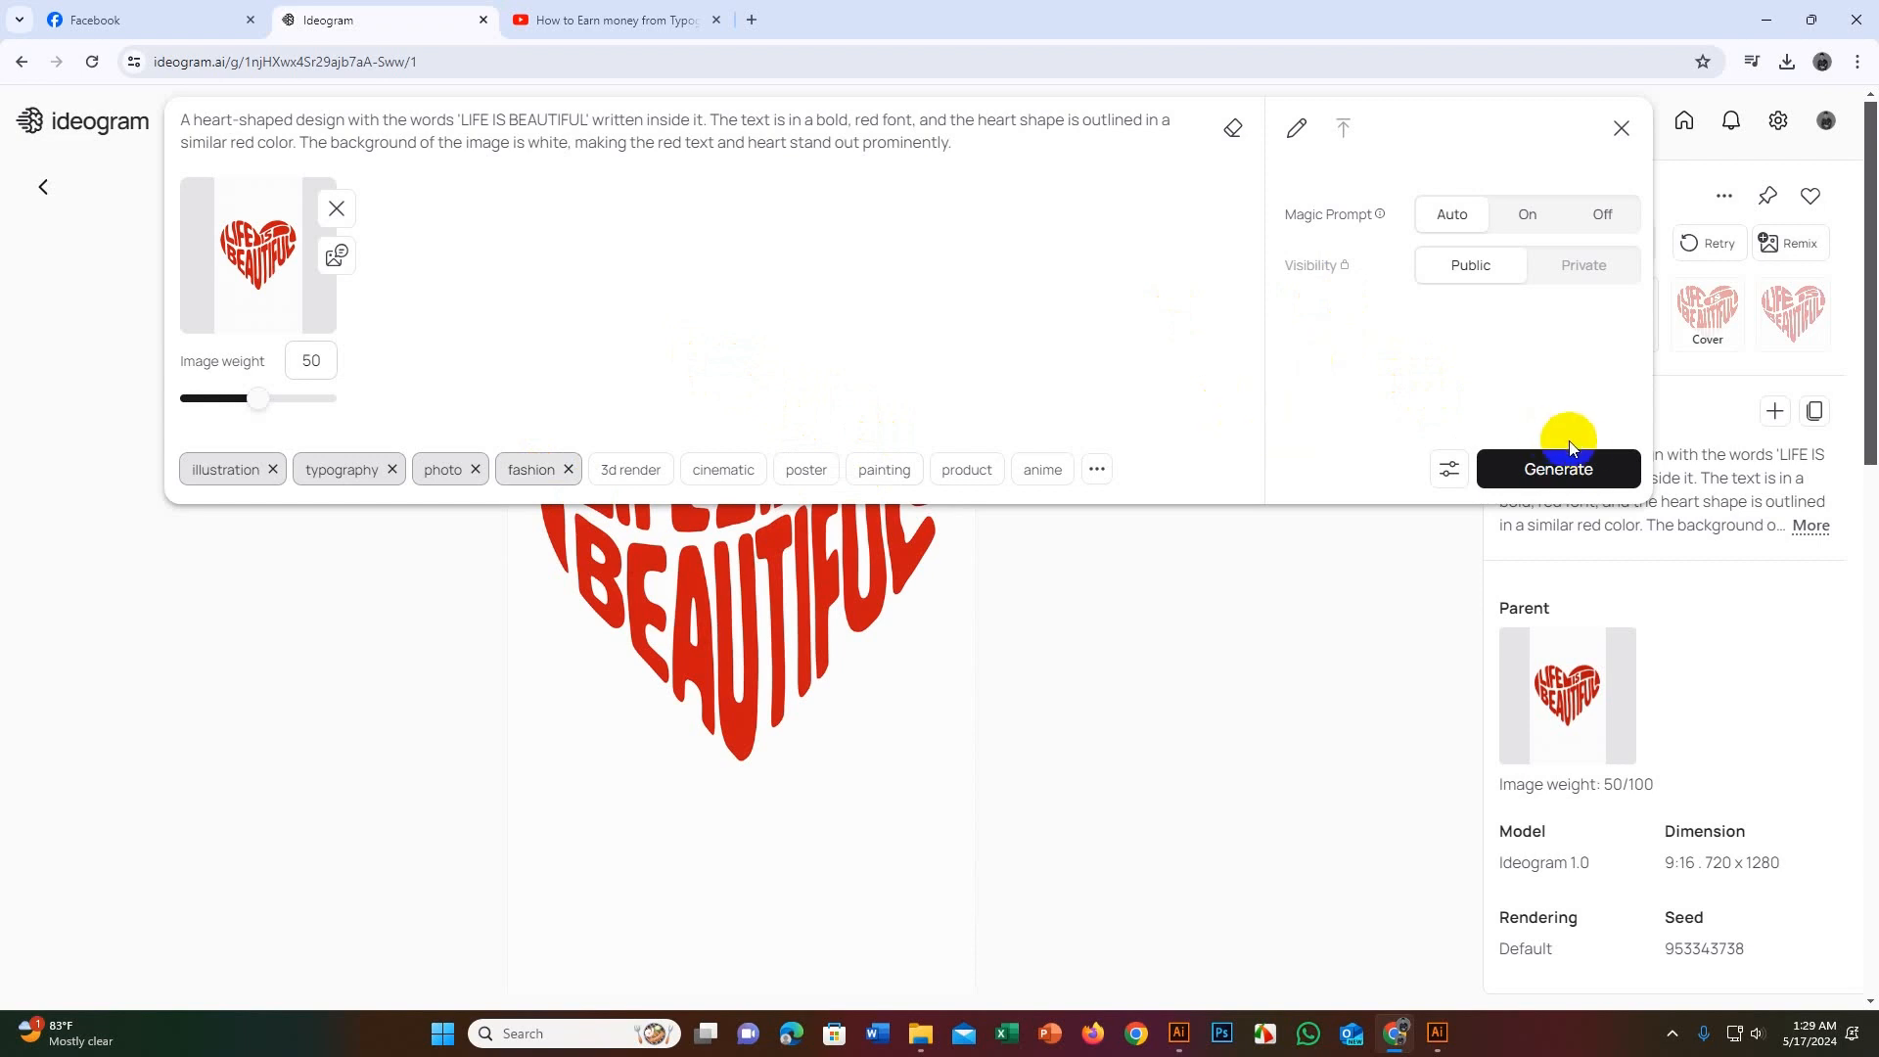
pyautogui.click(1571, 466)
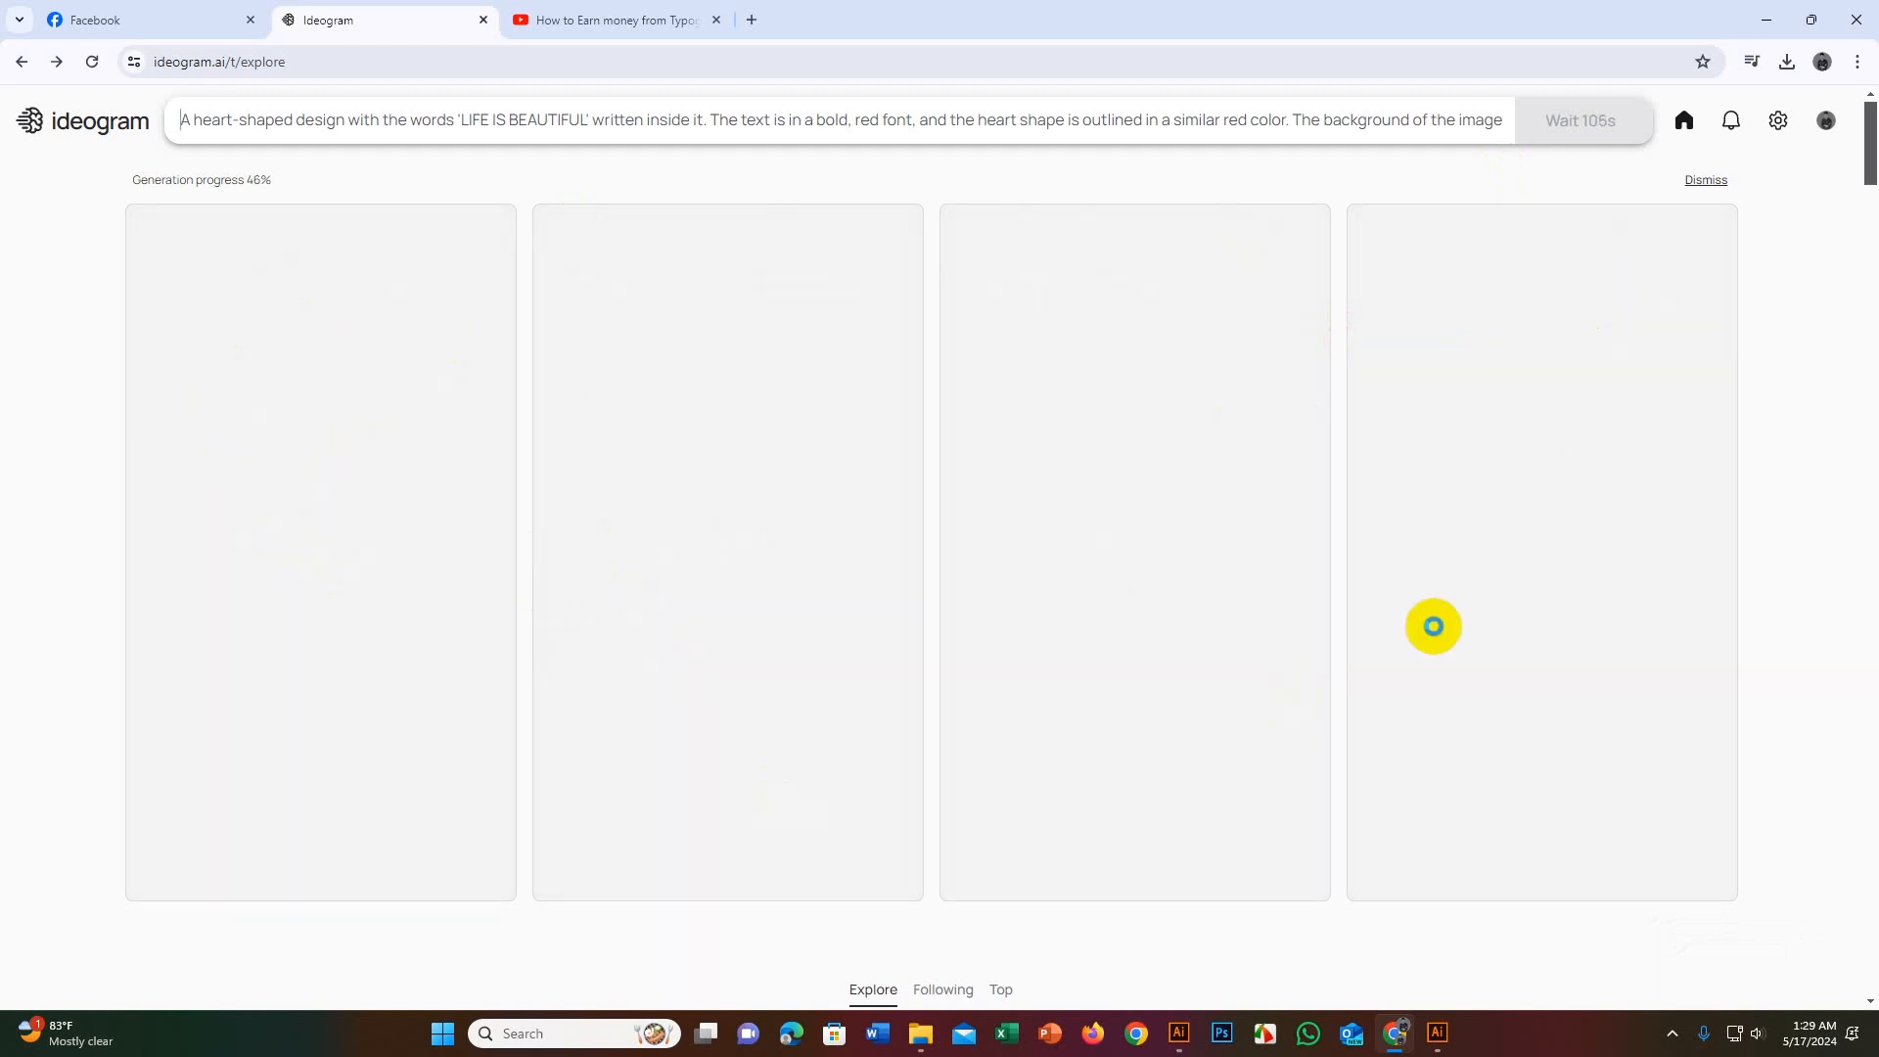
pyautogui.scroll(-1, 1441, 619)
pyautogui.scroll(-3, 1441, 619)
pyautogui.scroll(4, 1441, 618)
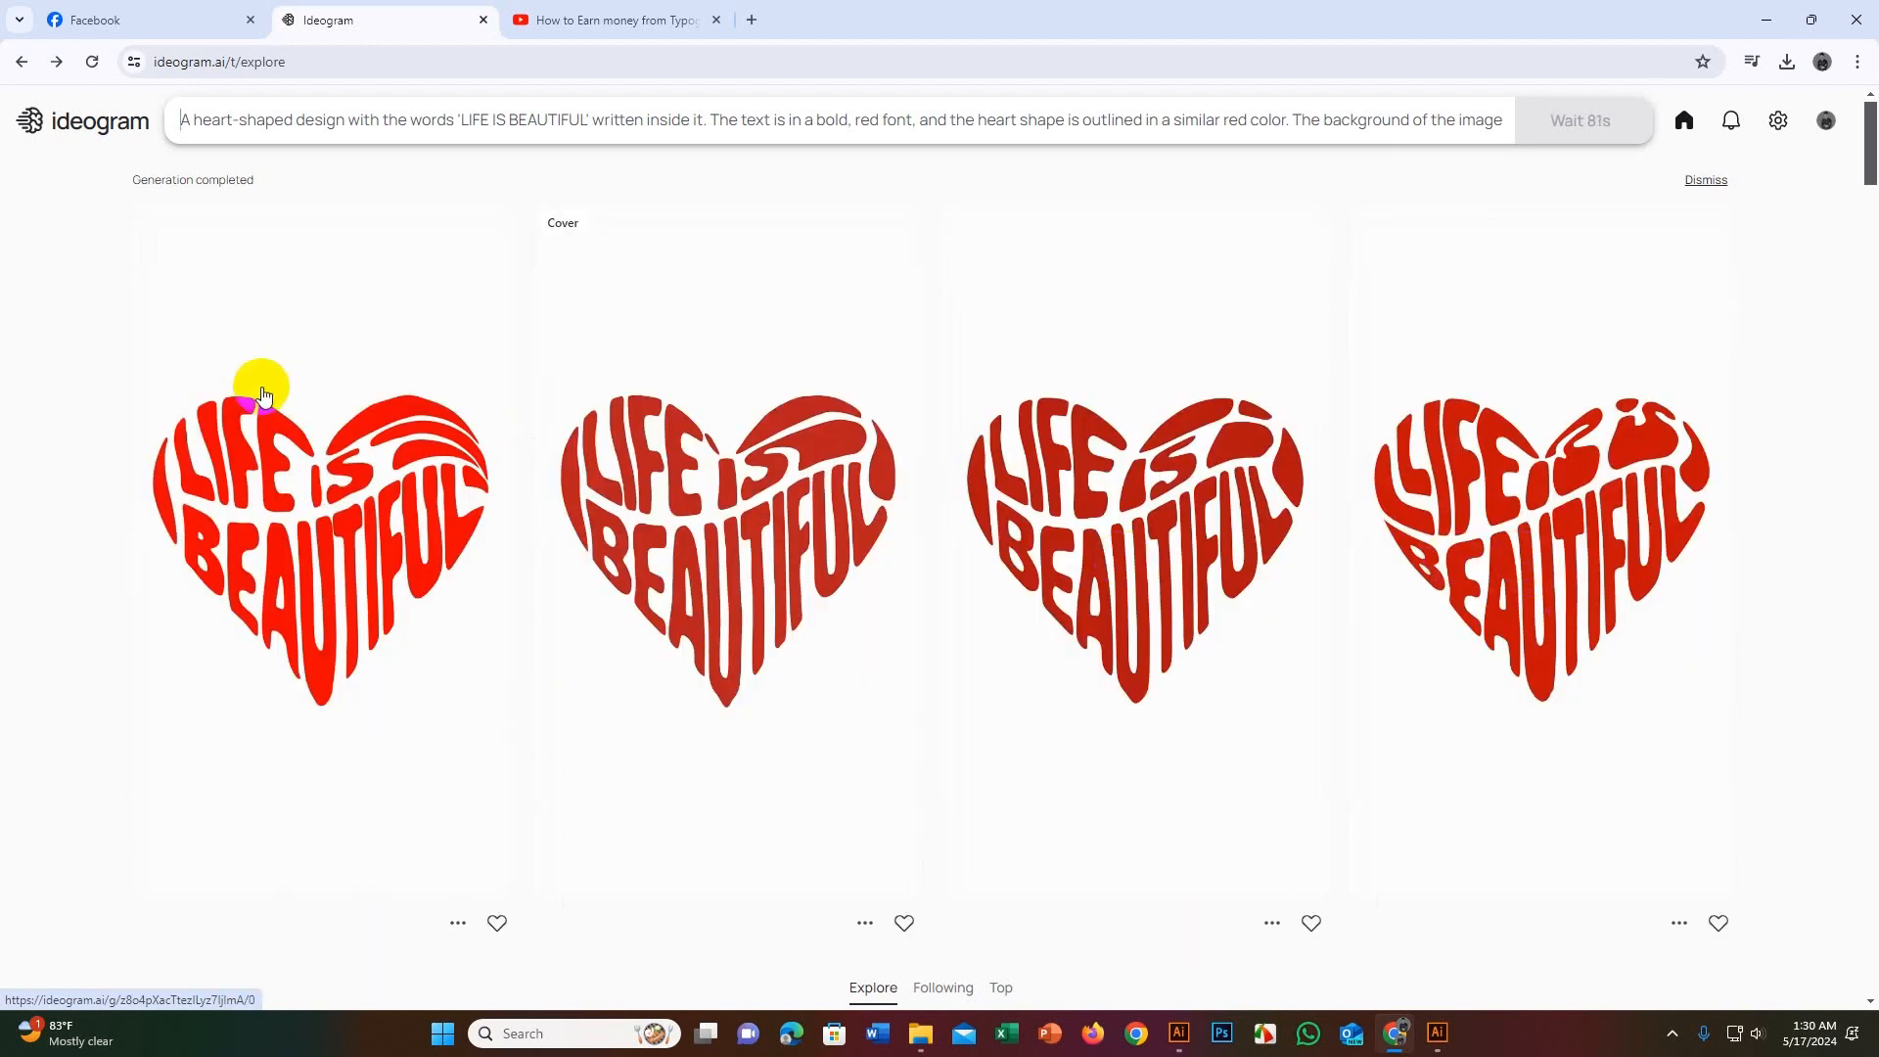
# Step: Open the third of the newly generated 'LIFE IS BEAUTIFUL' heart variations and download its image
pyautogui.scroll(-3, 666, 621)
pyautogui.scroll(3, 663, 617)
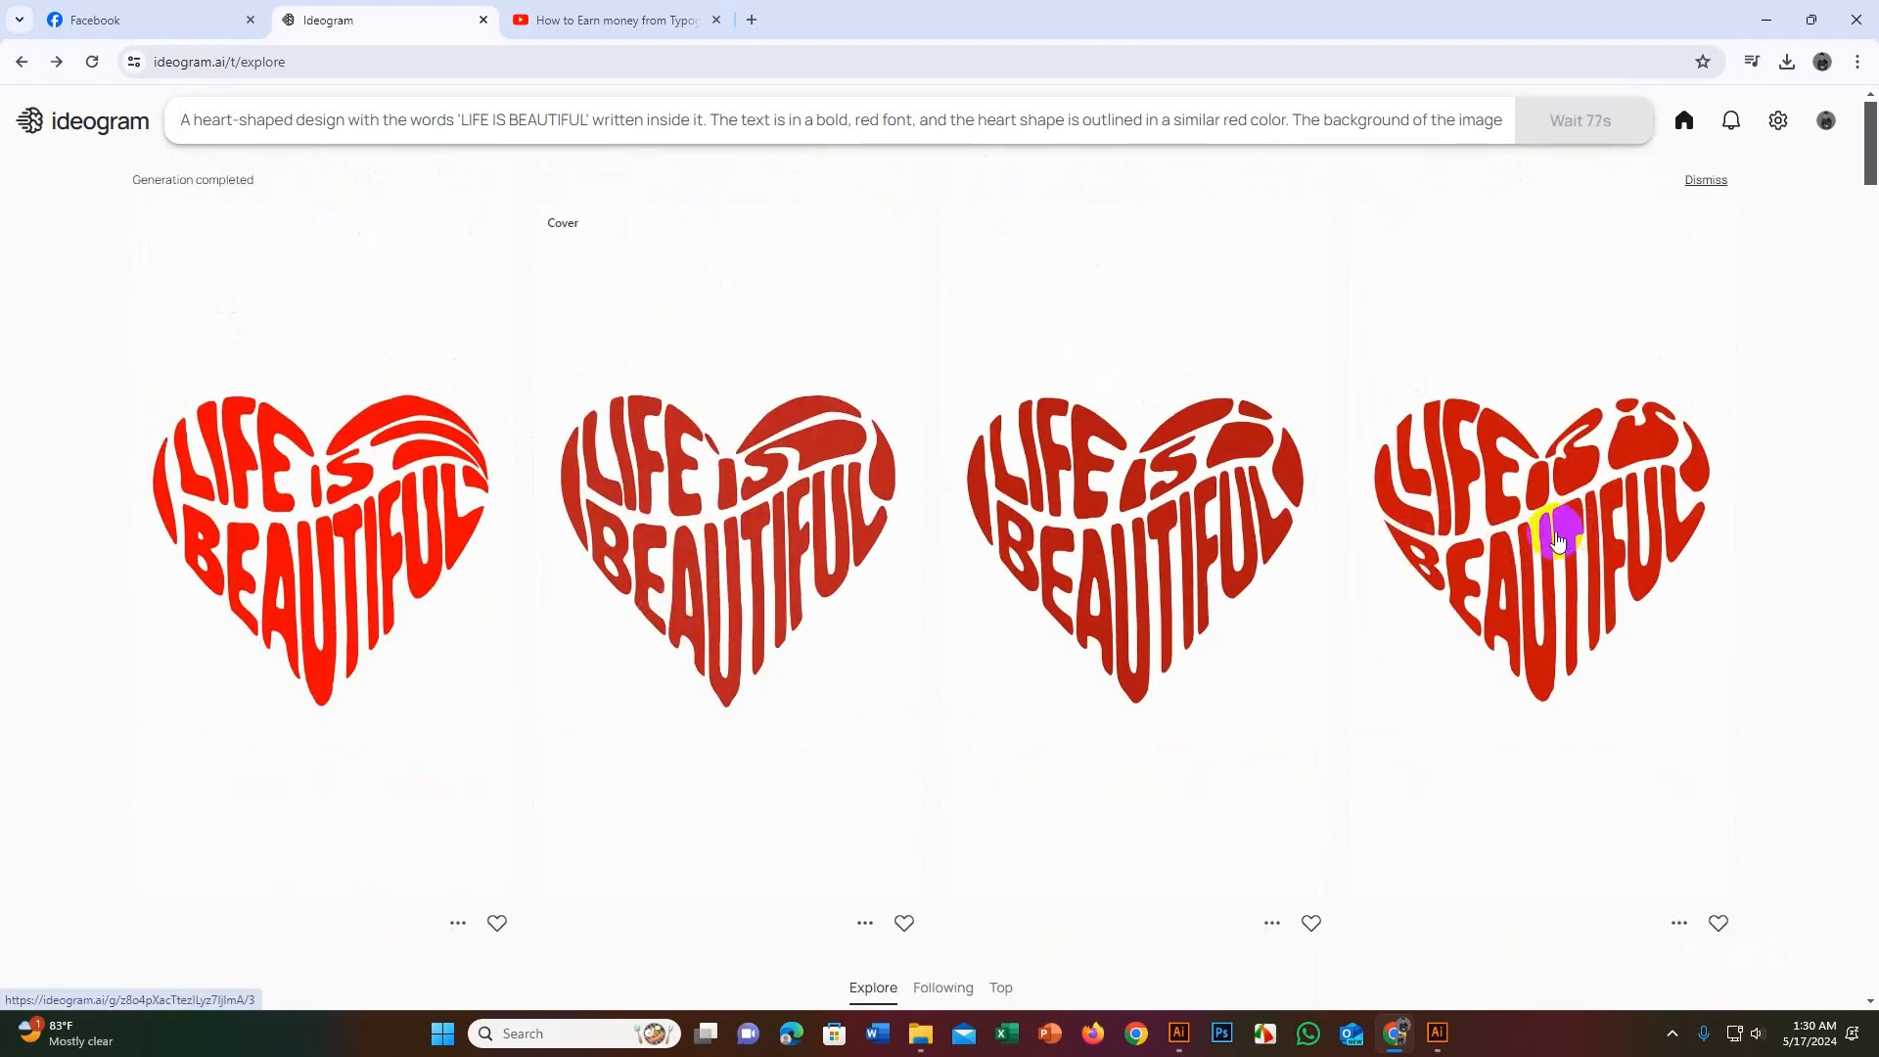
pyautogui.click(253, 470)
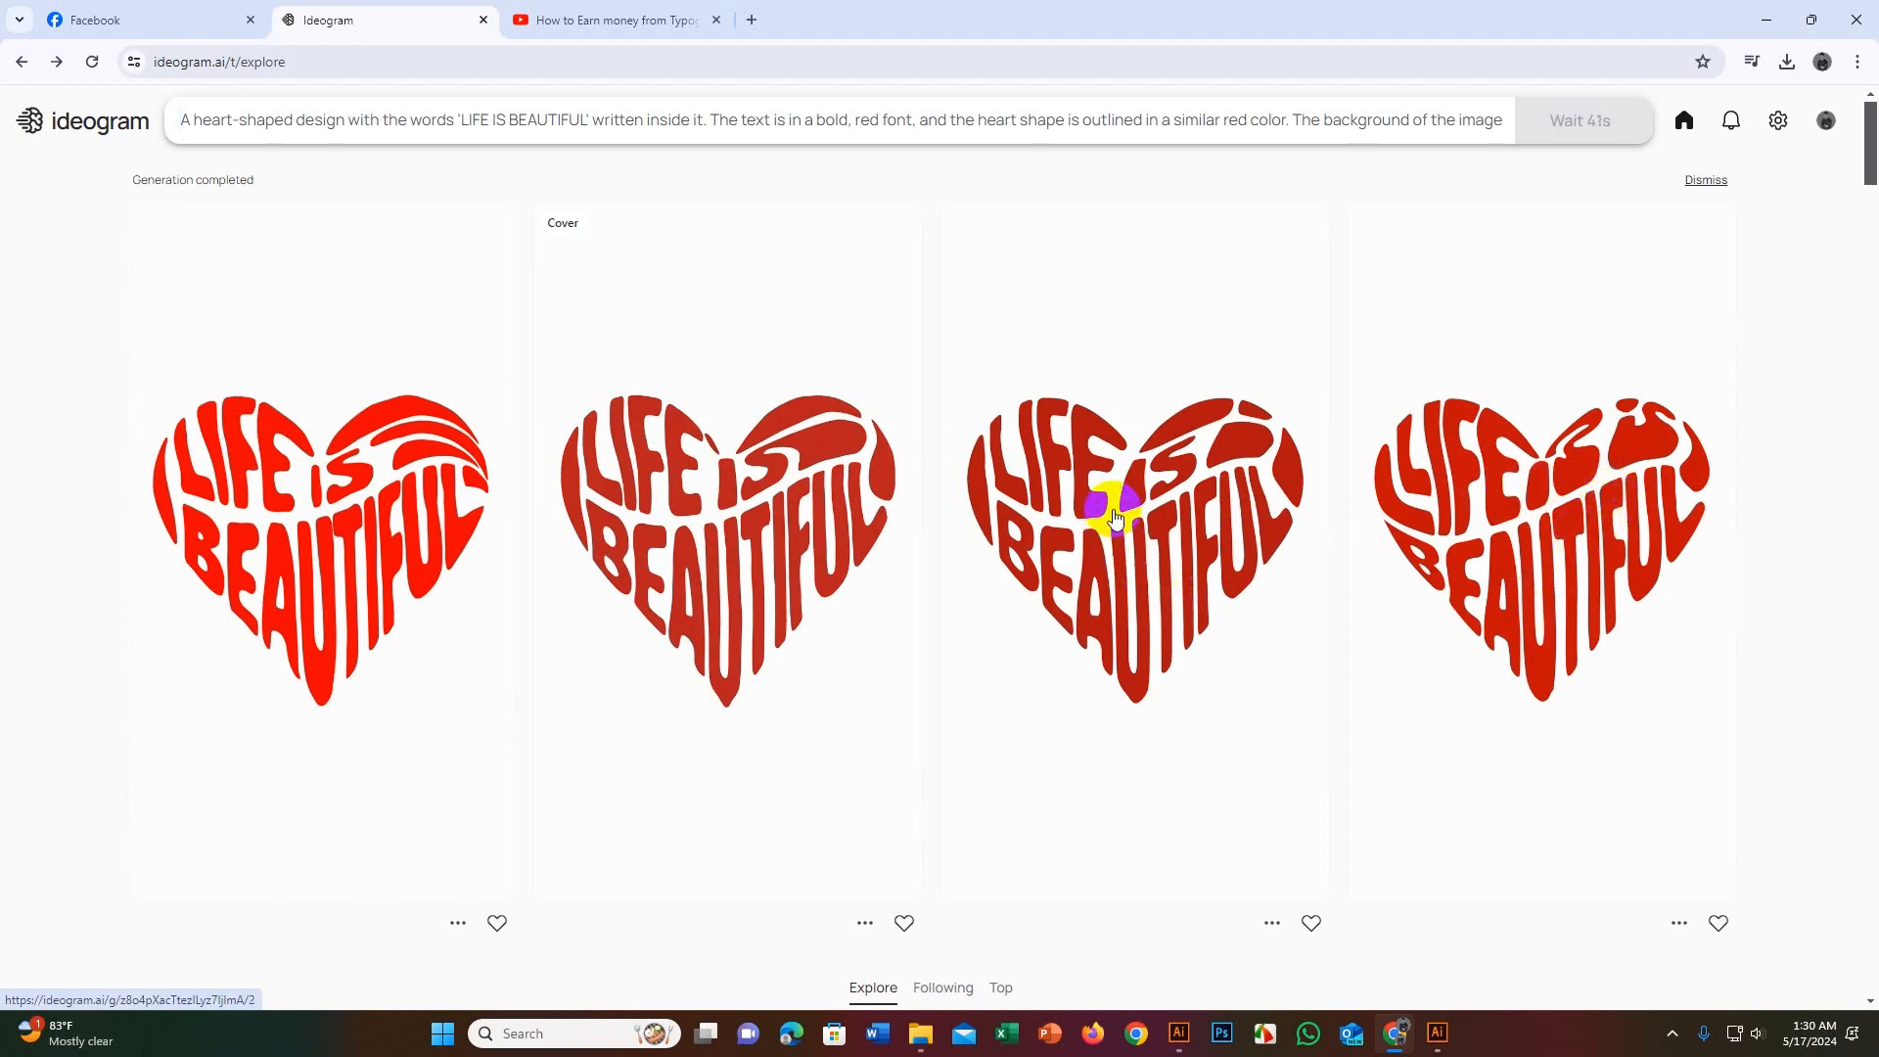
pyautogui.scroll(-4, 1114, 501)
pyautogui.scroll(3, 1114, 507)
pyautogui.click(1122, 472)
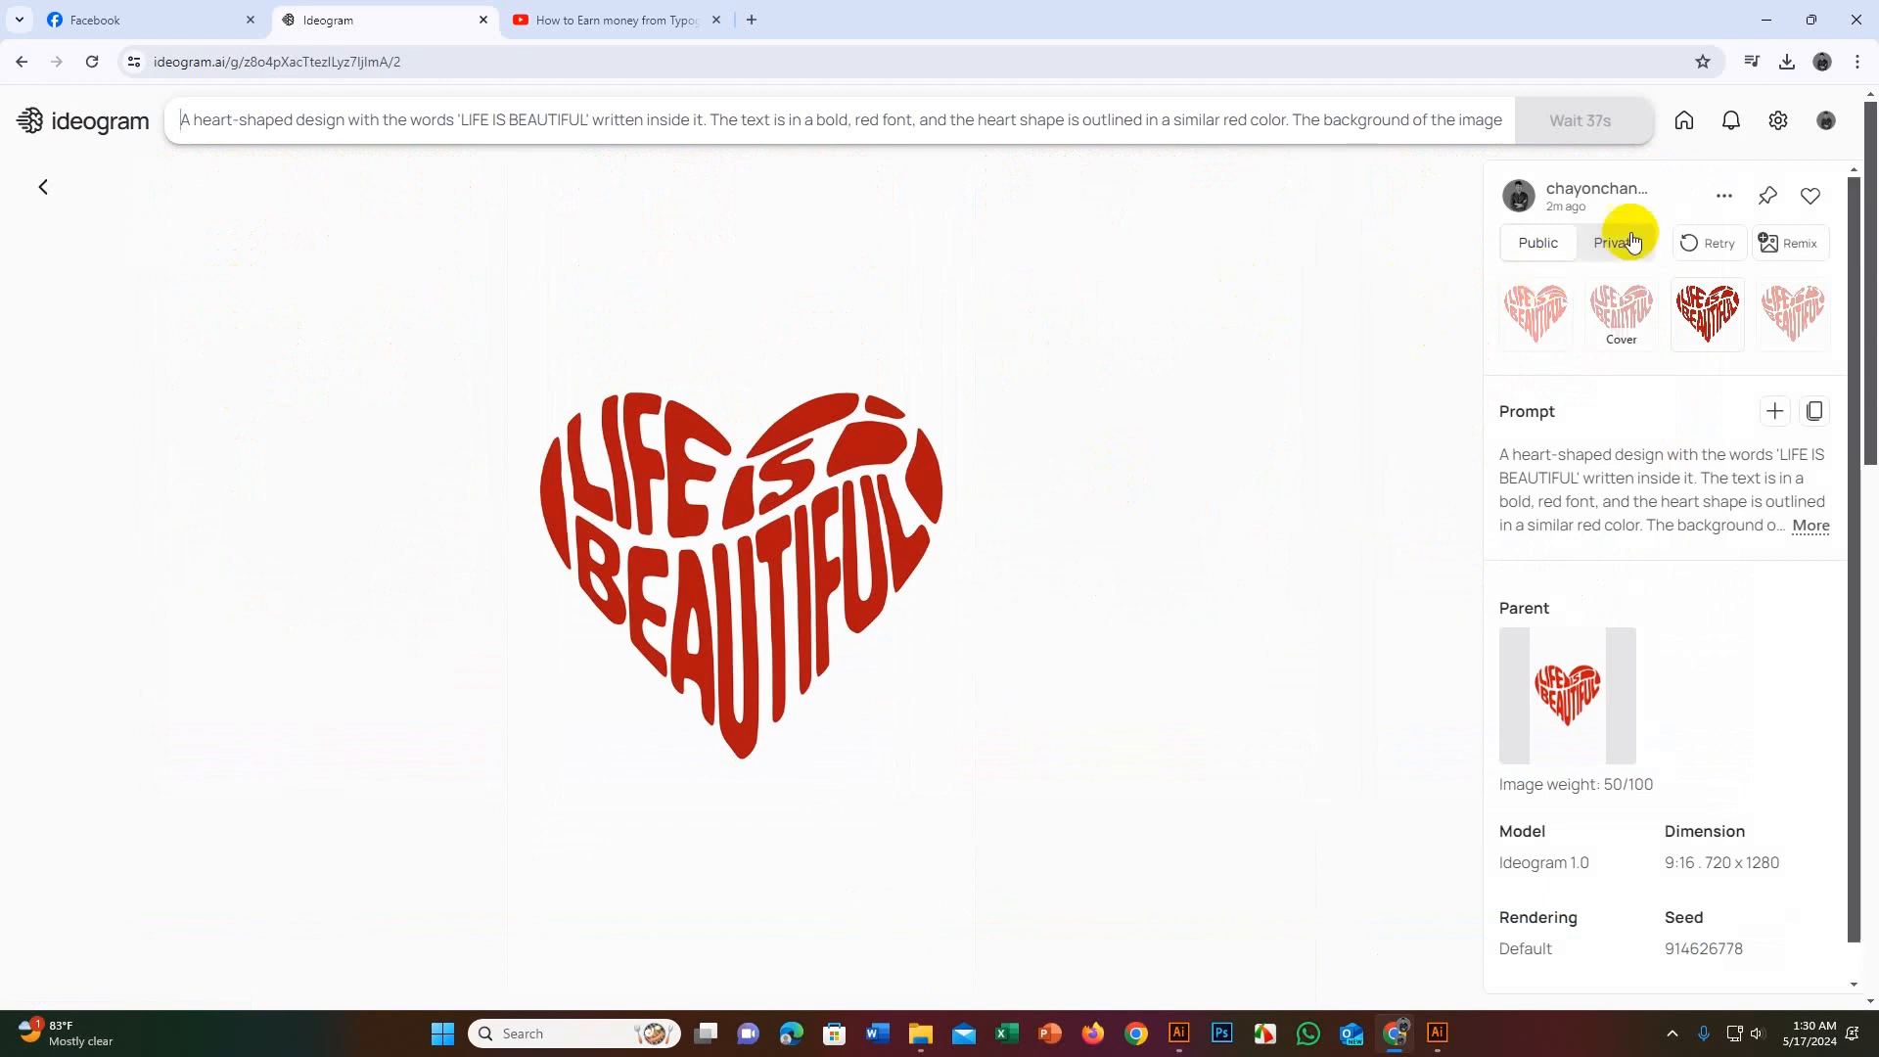
pyautogui.click(1715, 200)
pyautogui.click(1605, 476)
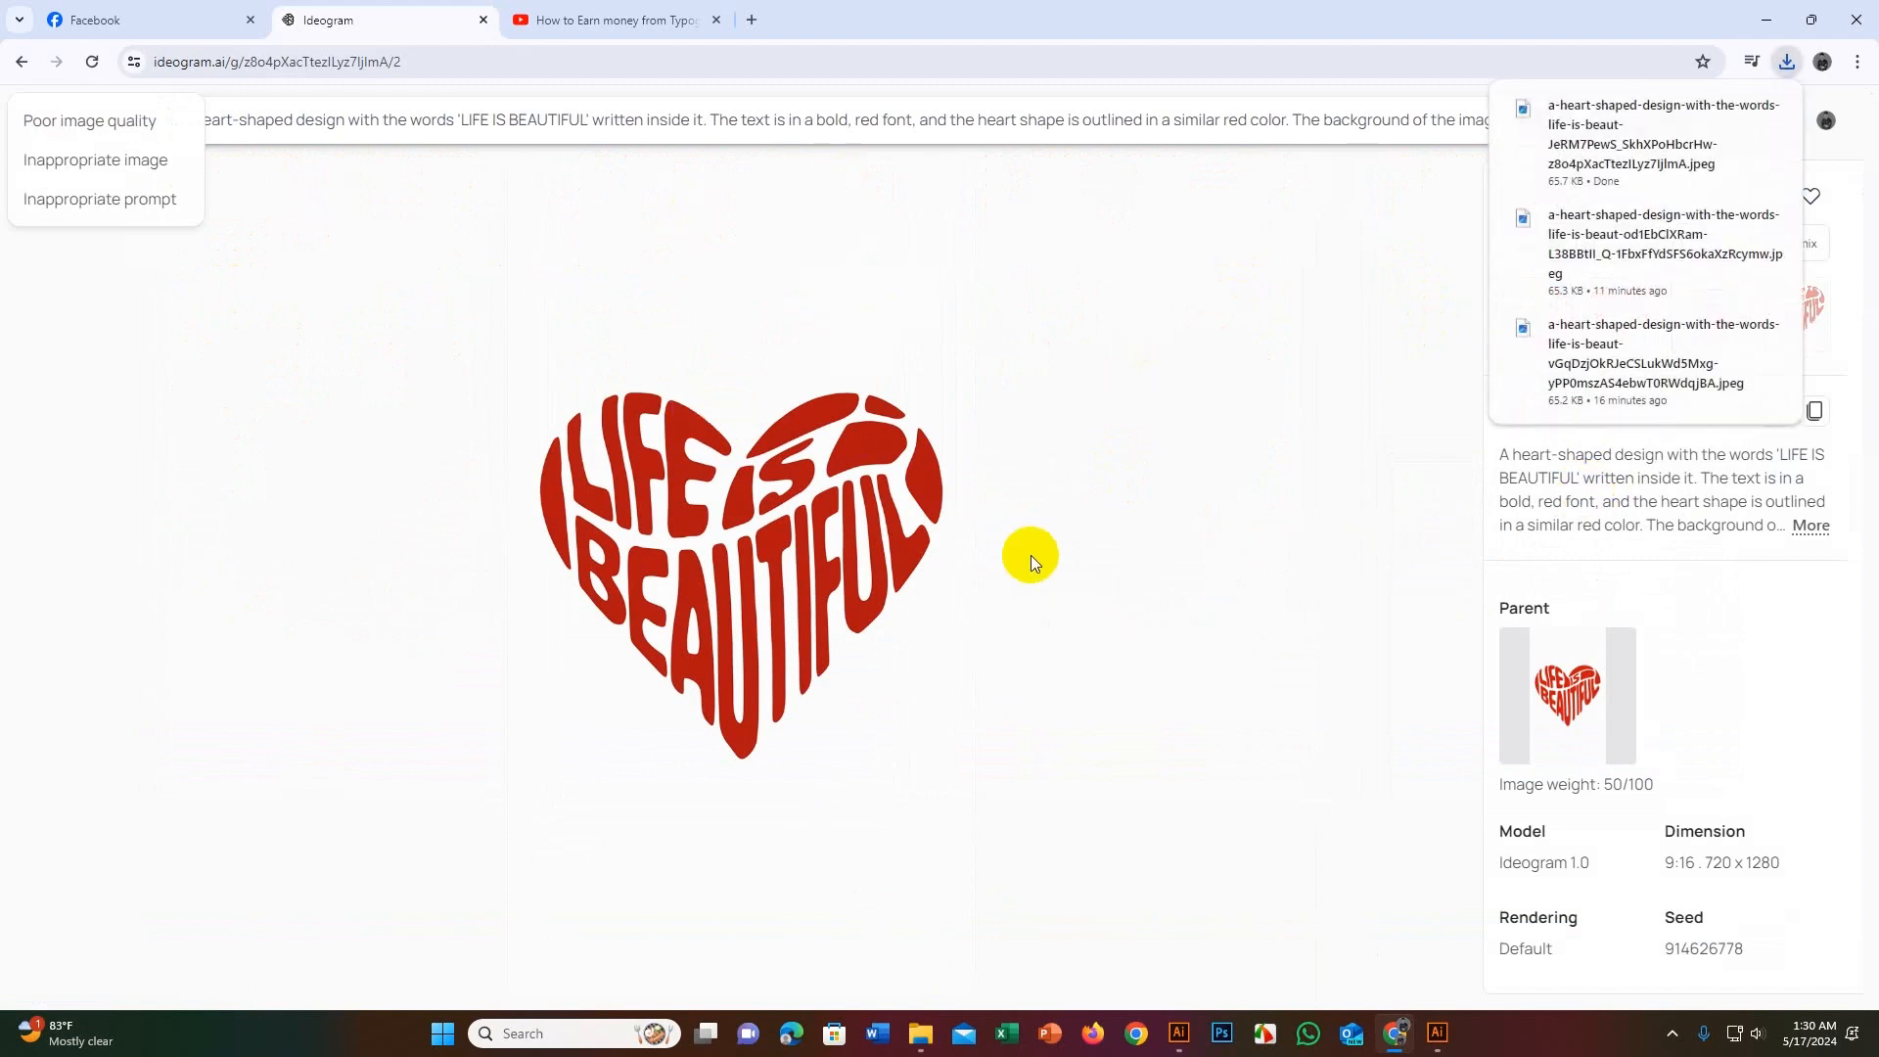
# Step: Switch to Adobe Illustrator and start setting up a new document
pyautogui.click(1437, 1036)
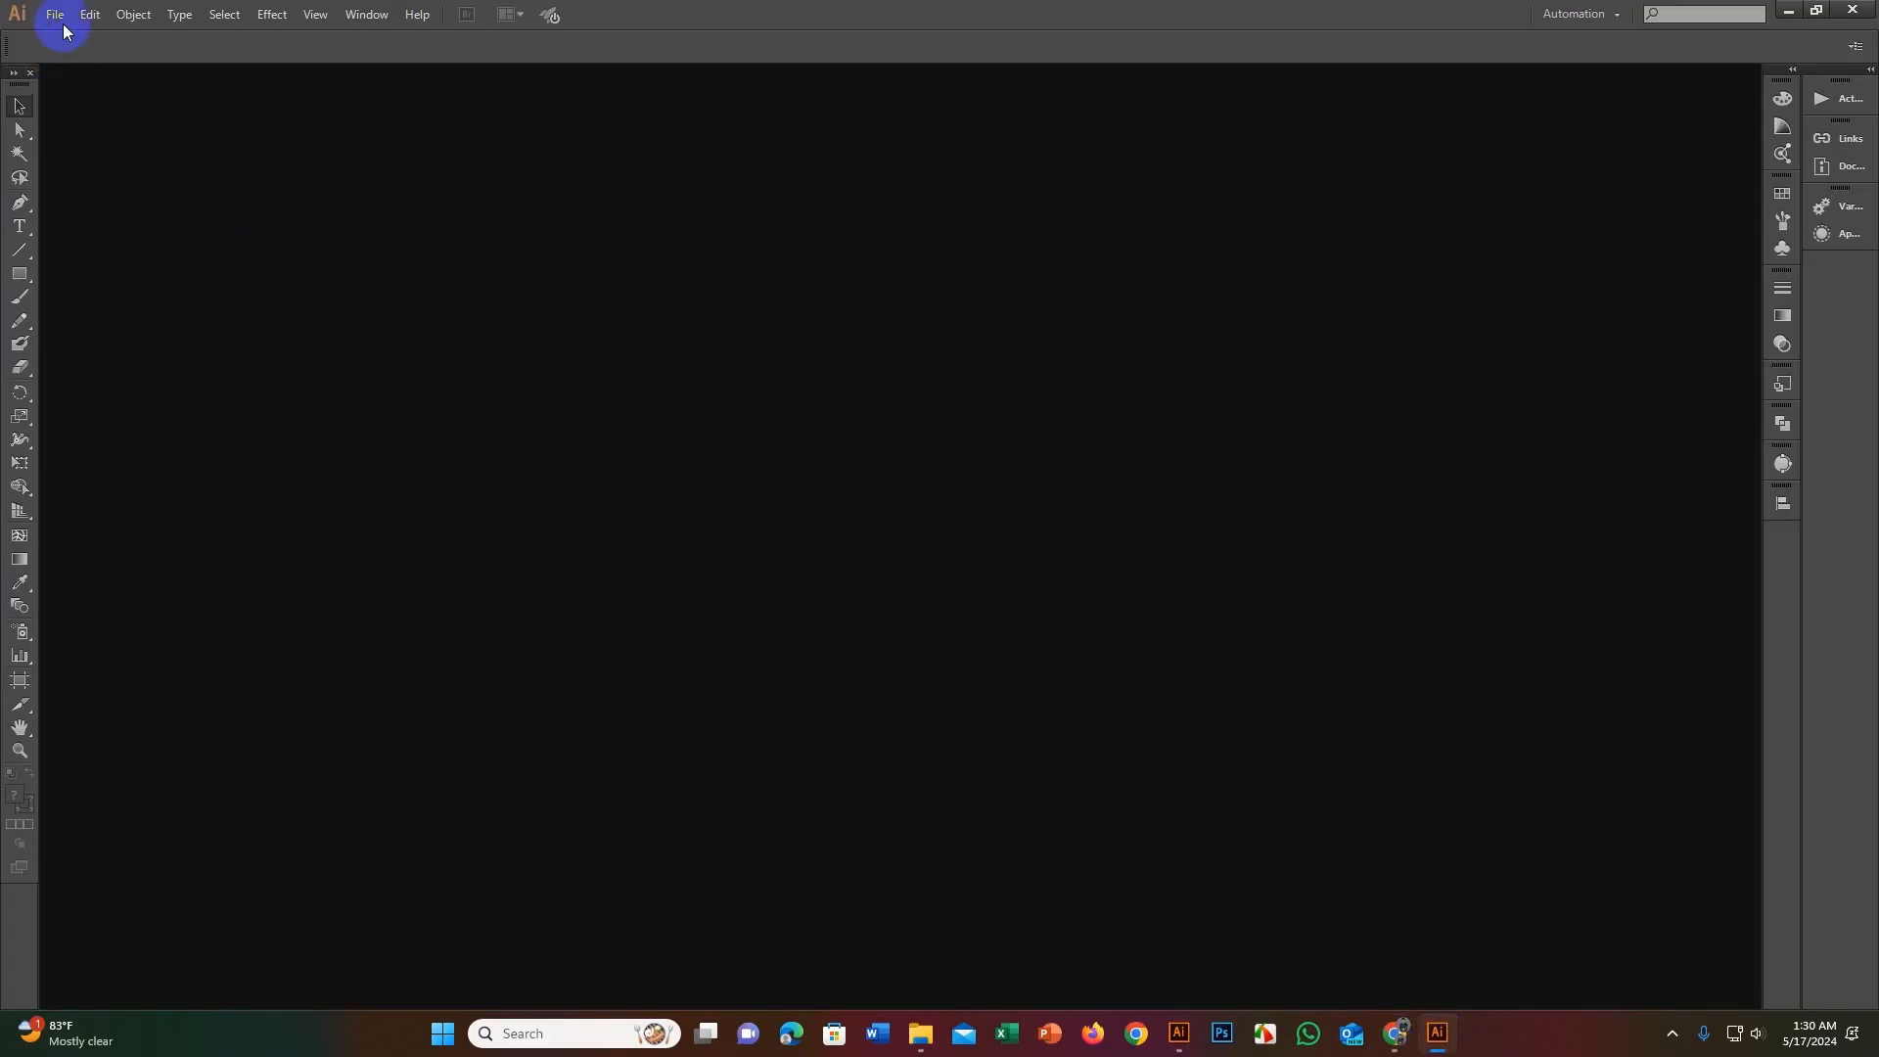
pyautogui.click(55, 15)
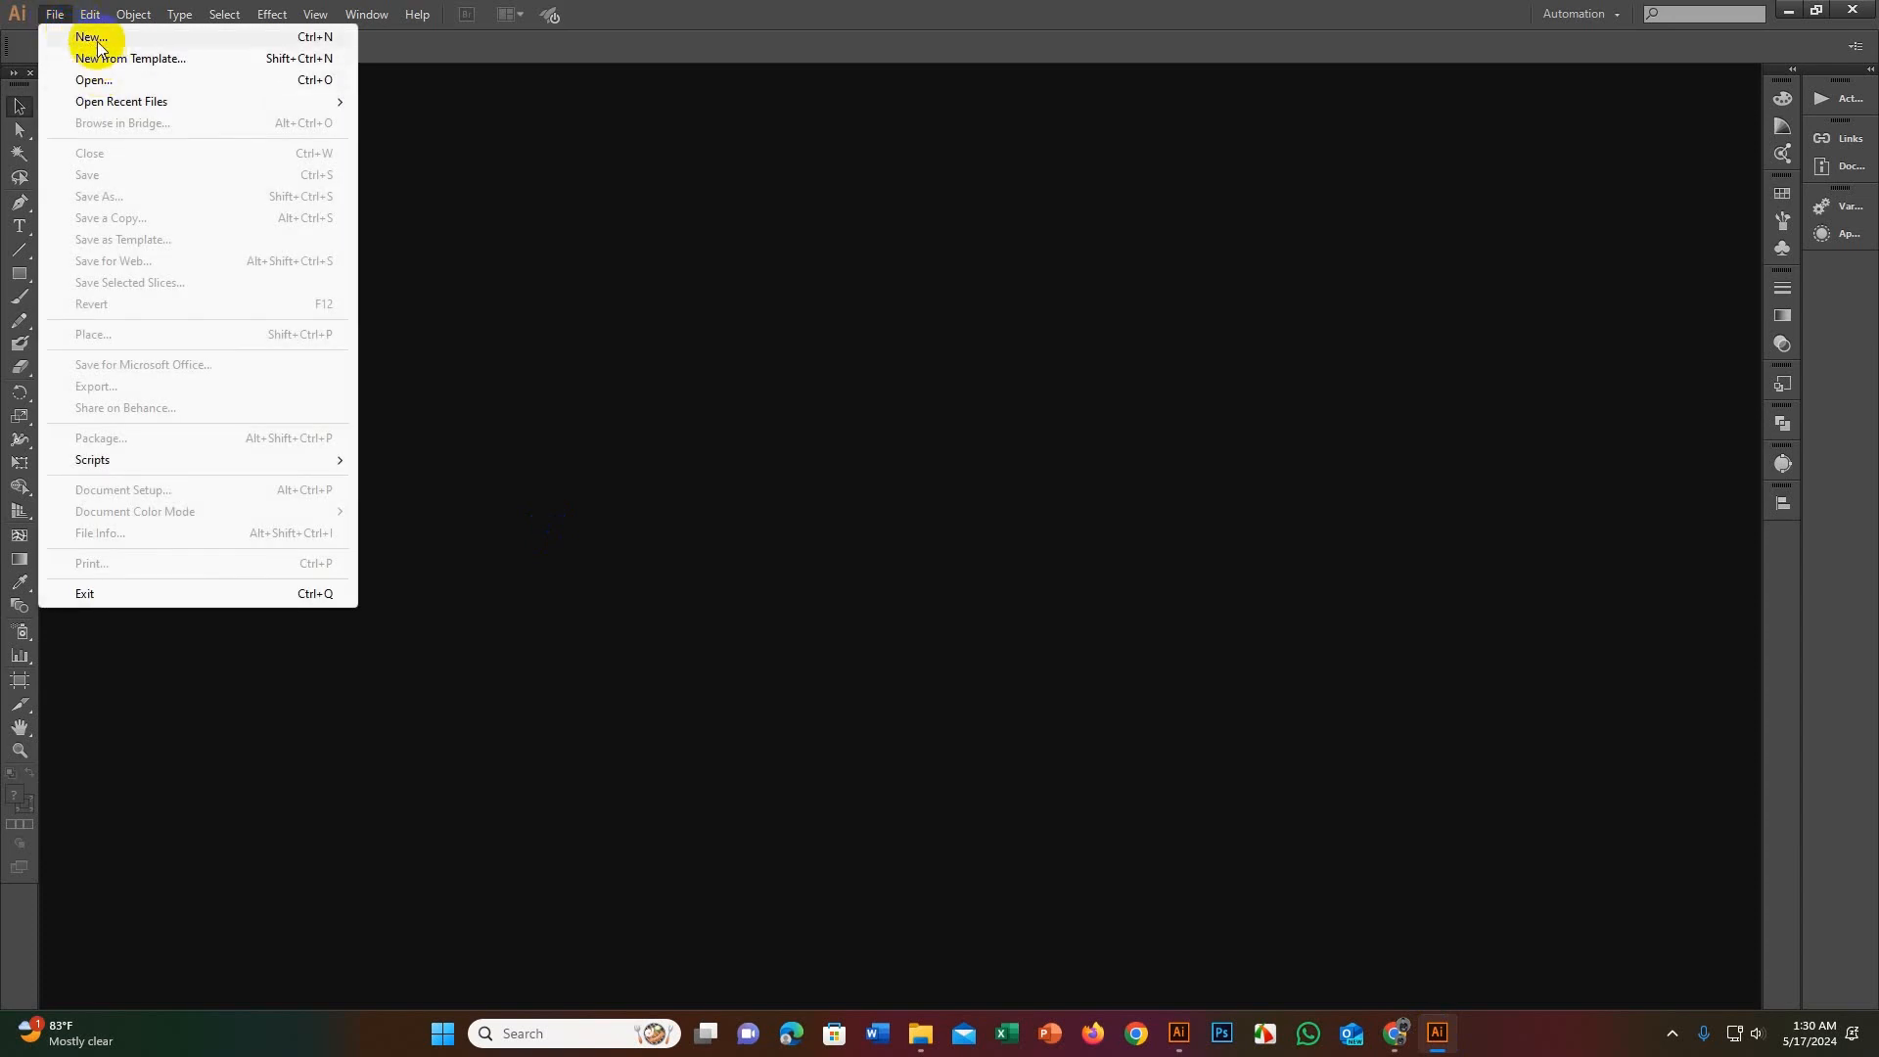
pyautogui.click(98, 39)
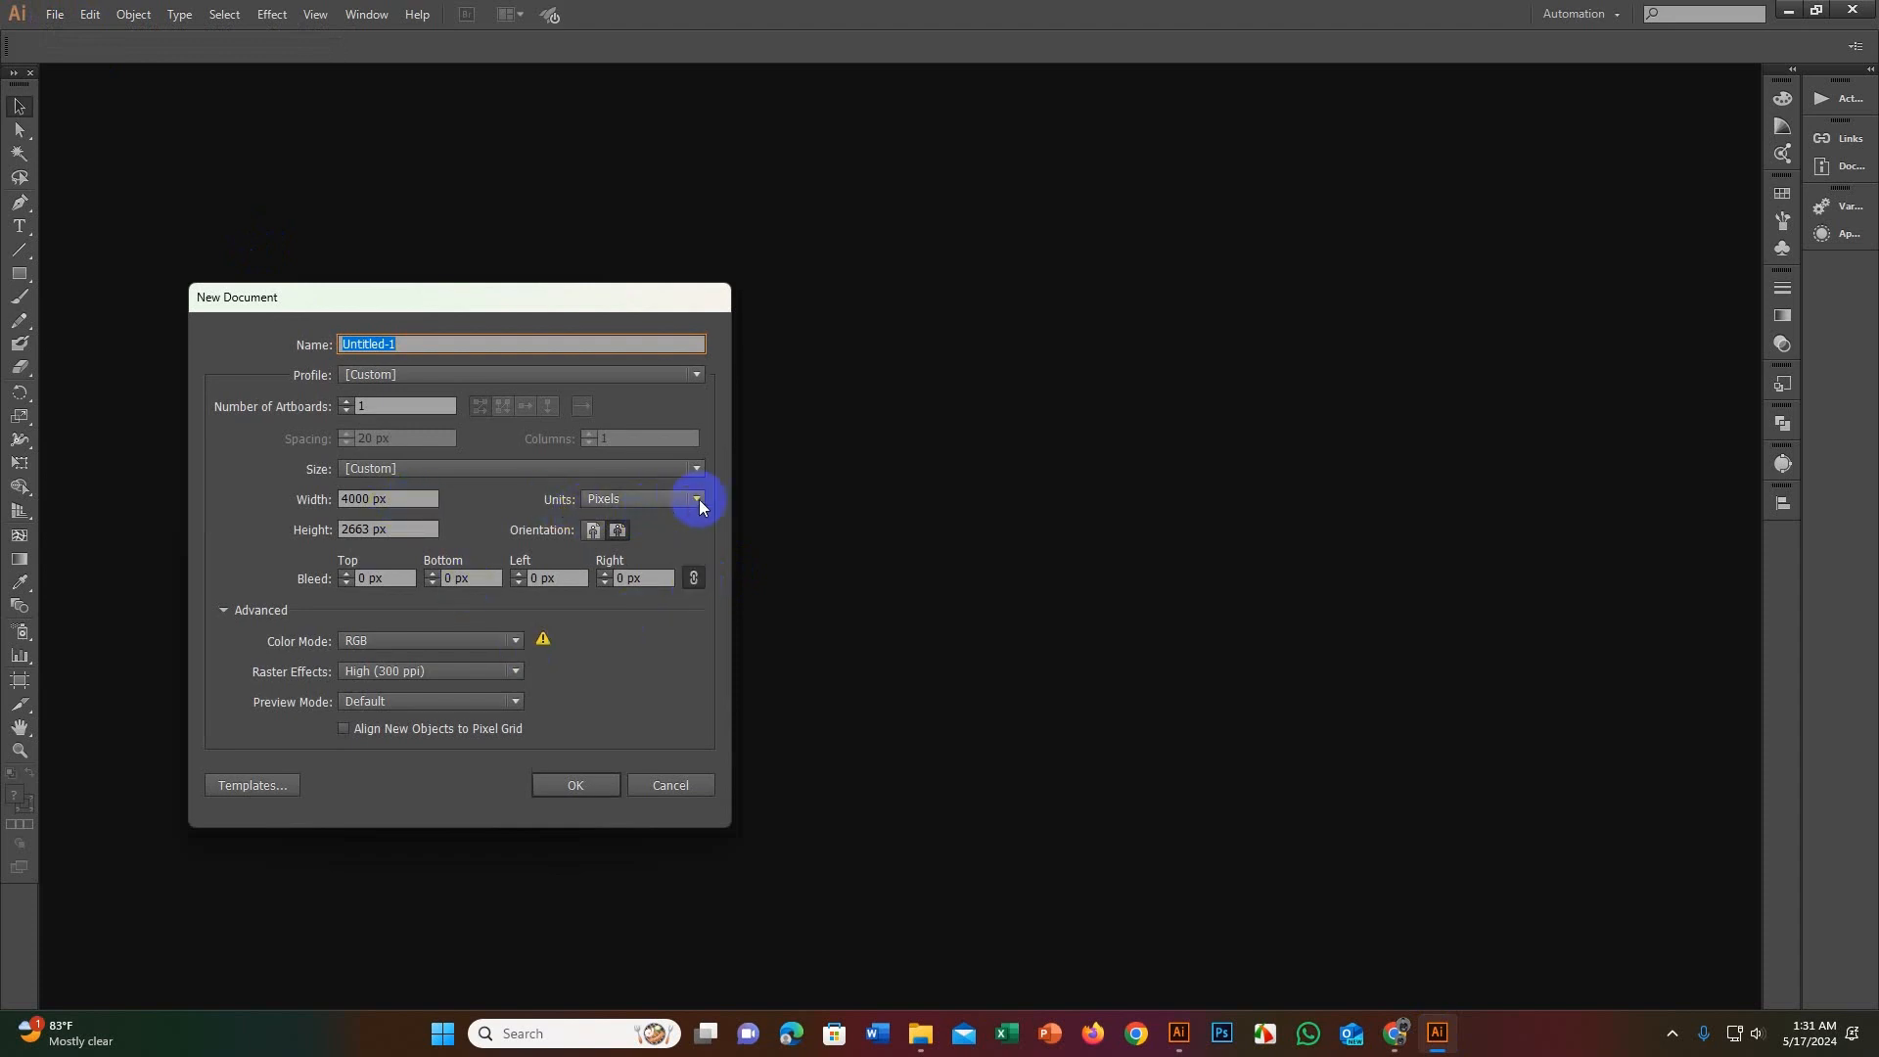
# Step: Create a new document measured in inches, 11 in wide and 14 in high
pyautogui.click(699, 501)
pyautogui.click(664, 627)
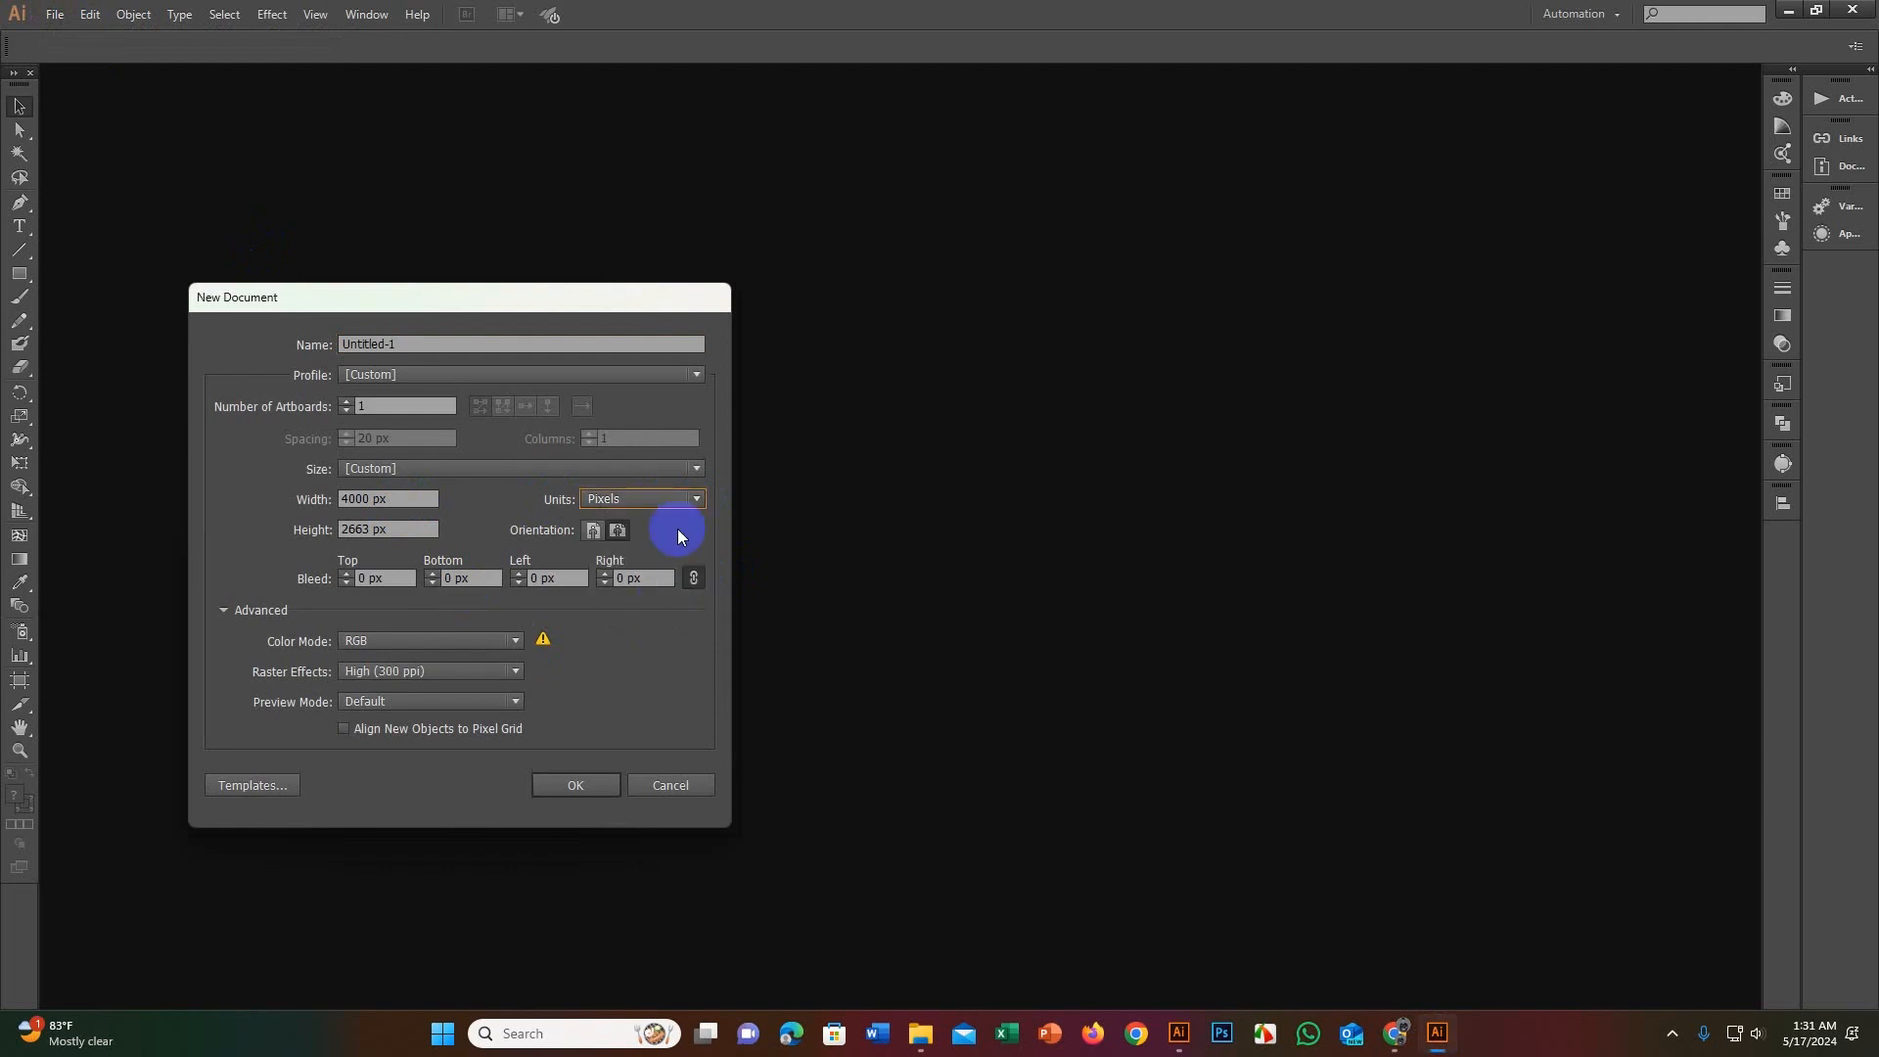
pyautogui.click(675, 499)
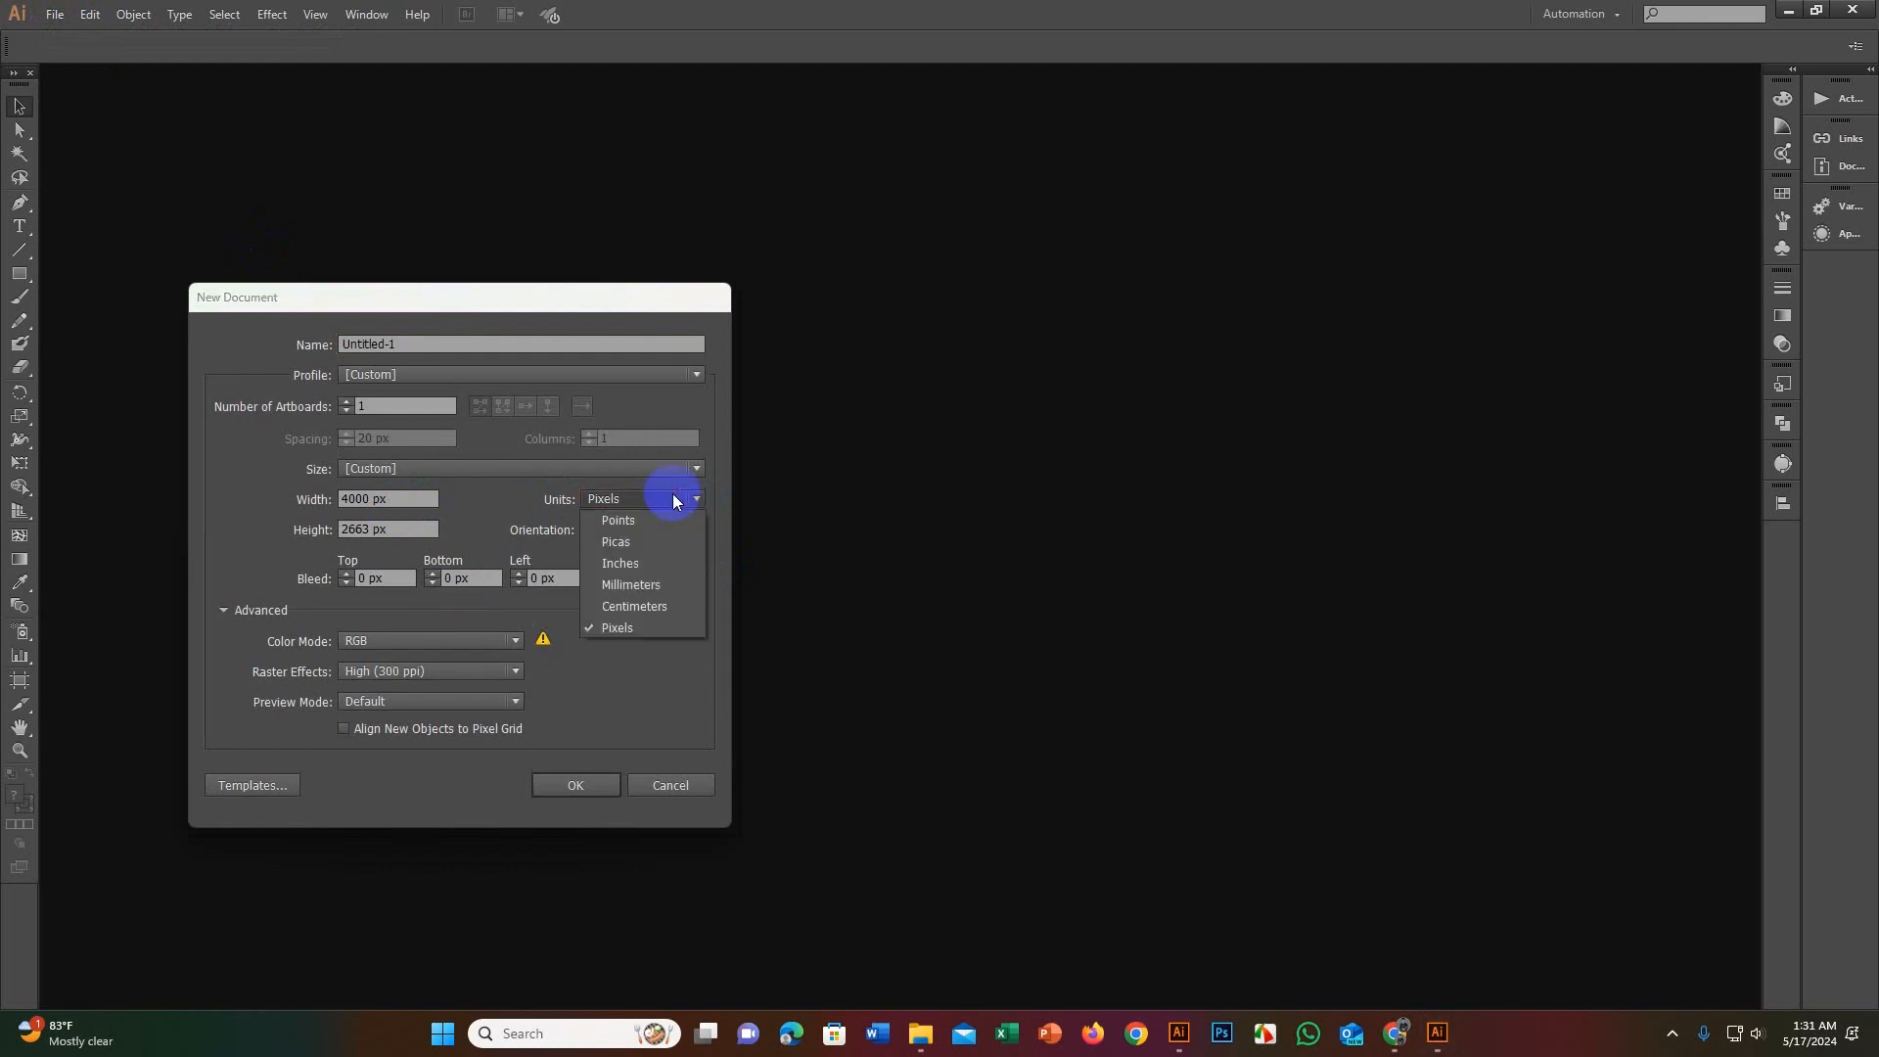
pyautogui.click(646, 562)
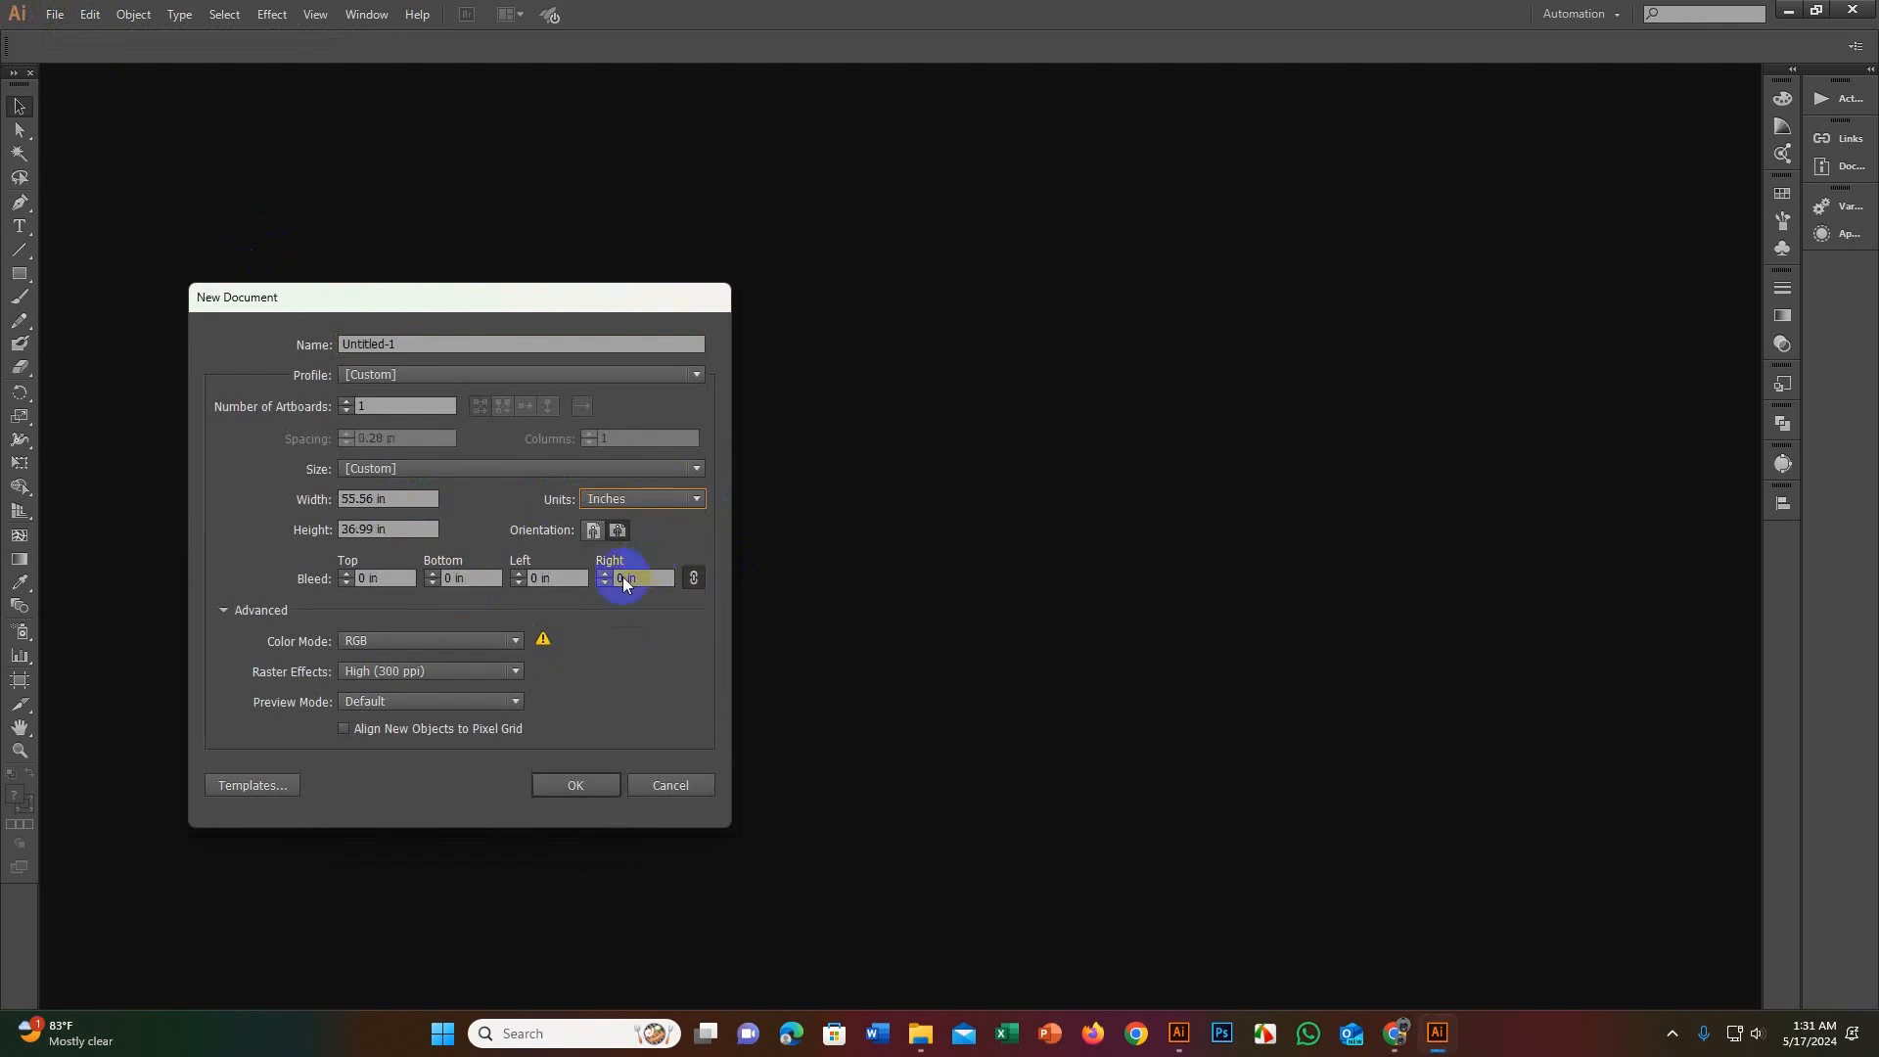
pyautogui.doubleClick(375, 498)
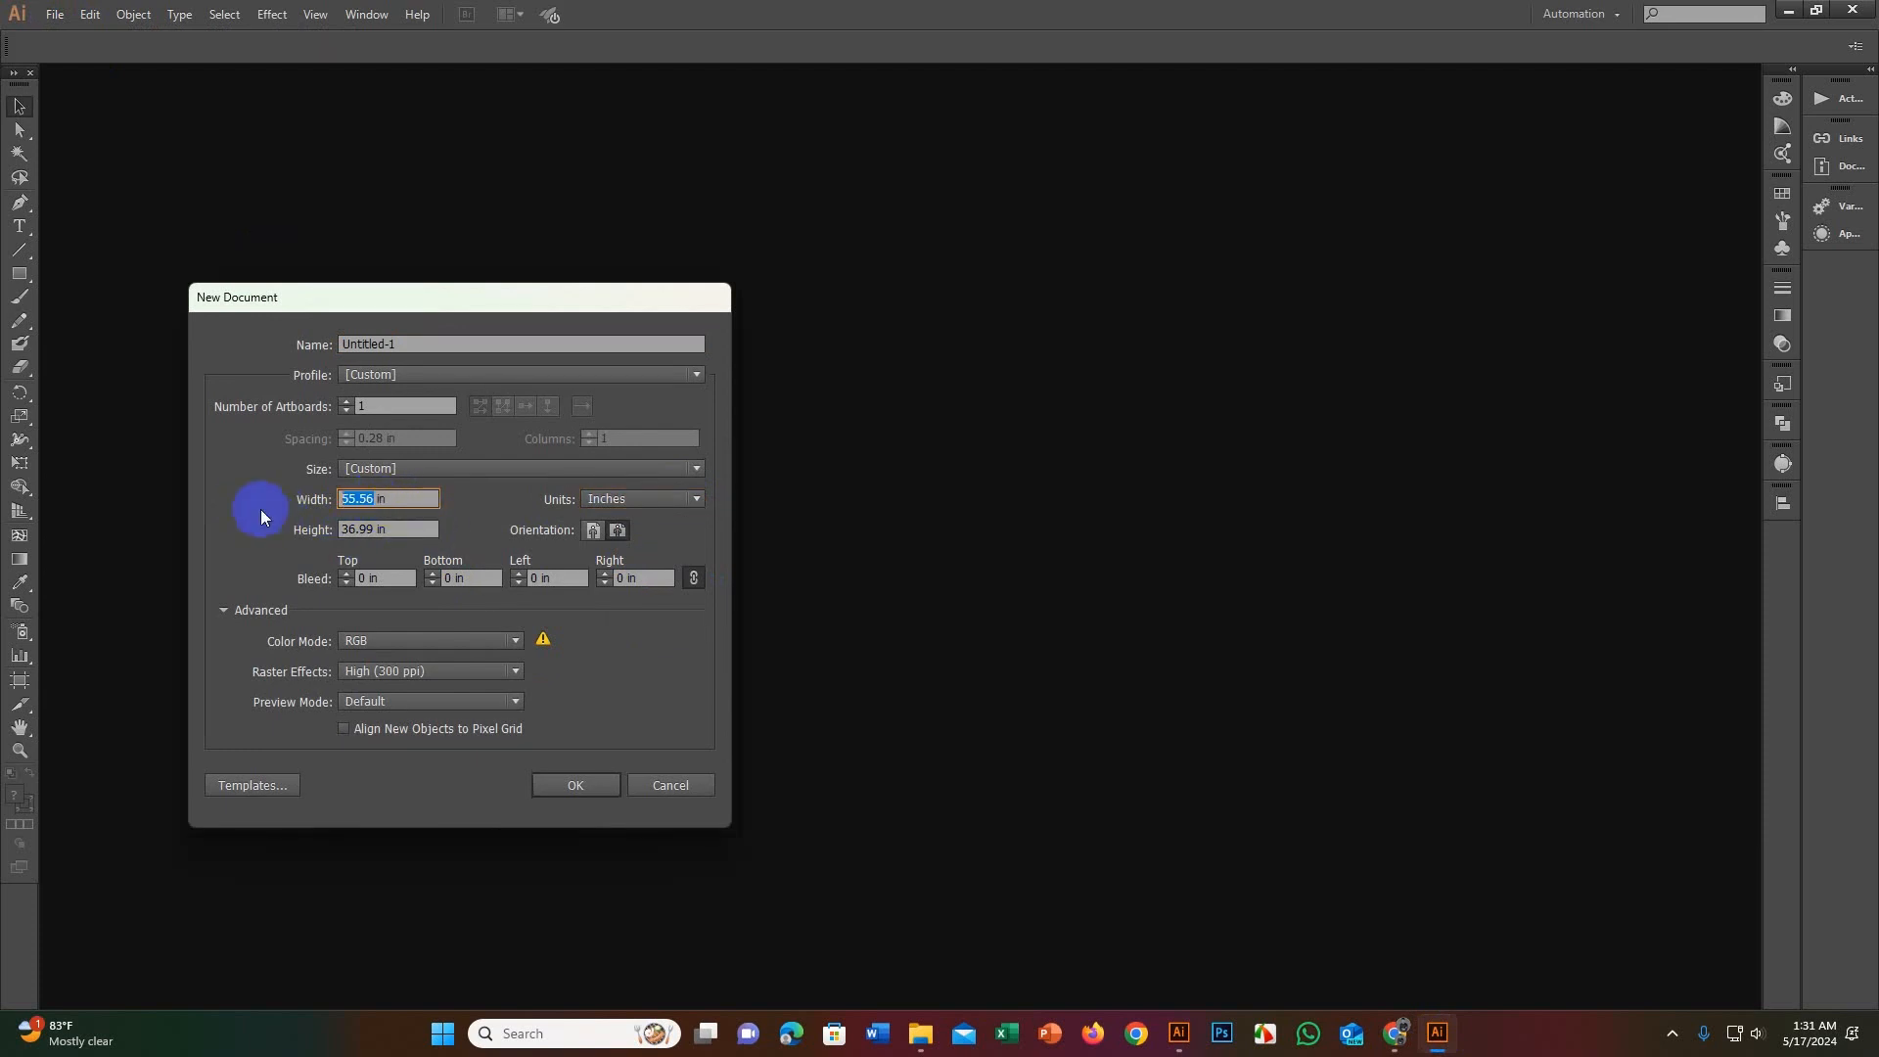
pyautogui.write('11')
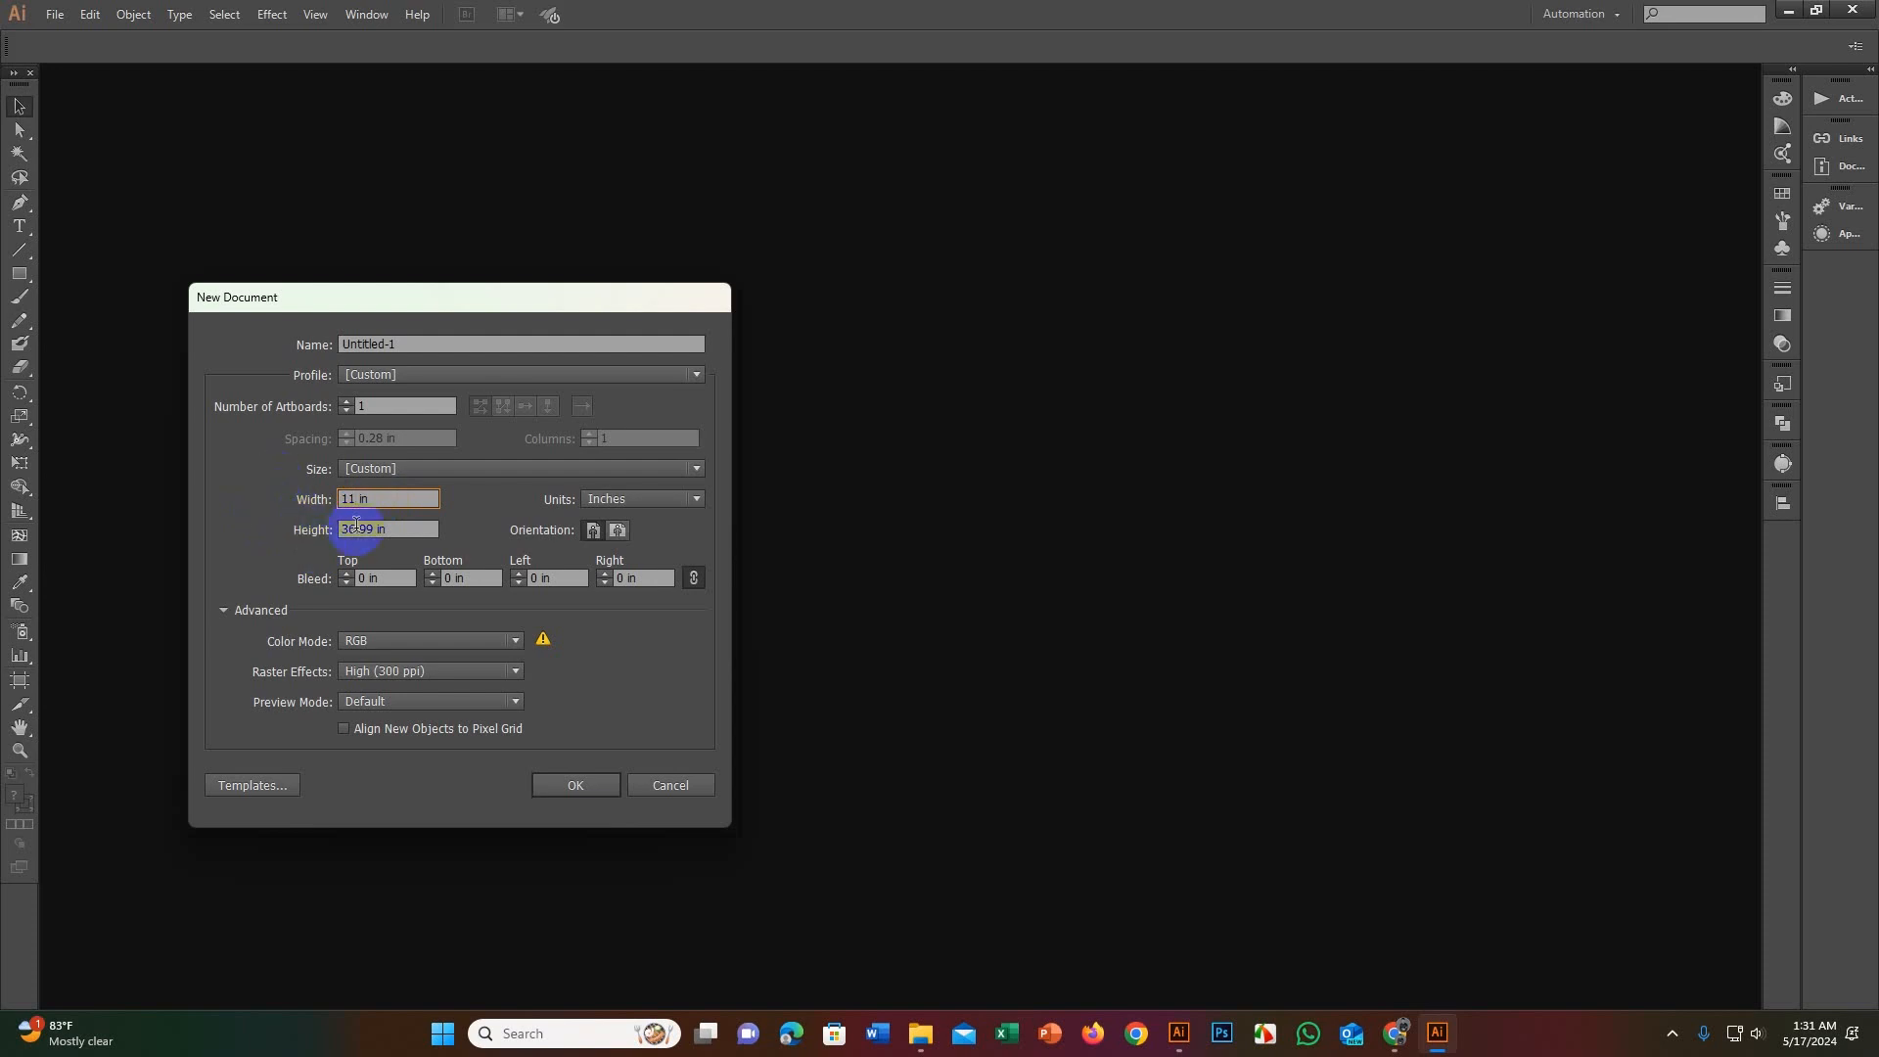
pyautogui.doubleClick(375, 529)
pyautogui.write('14')
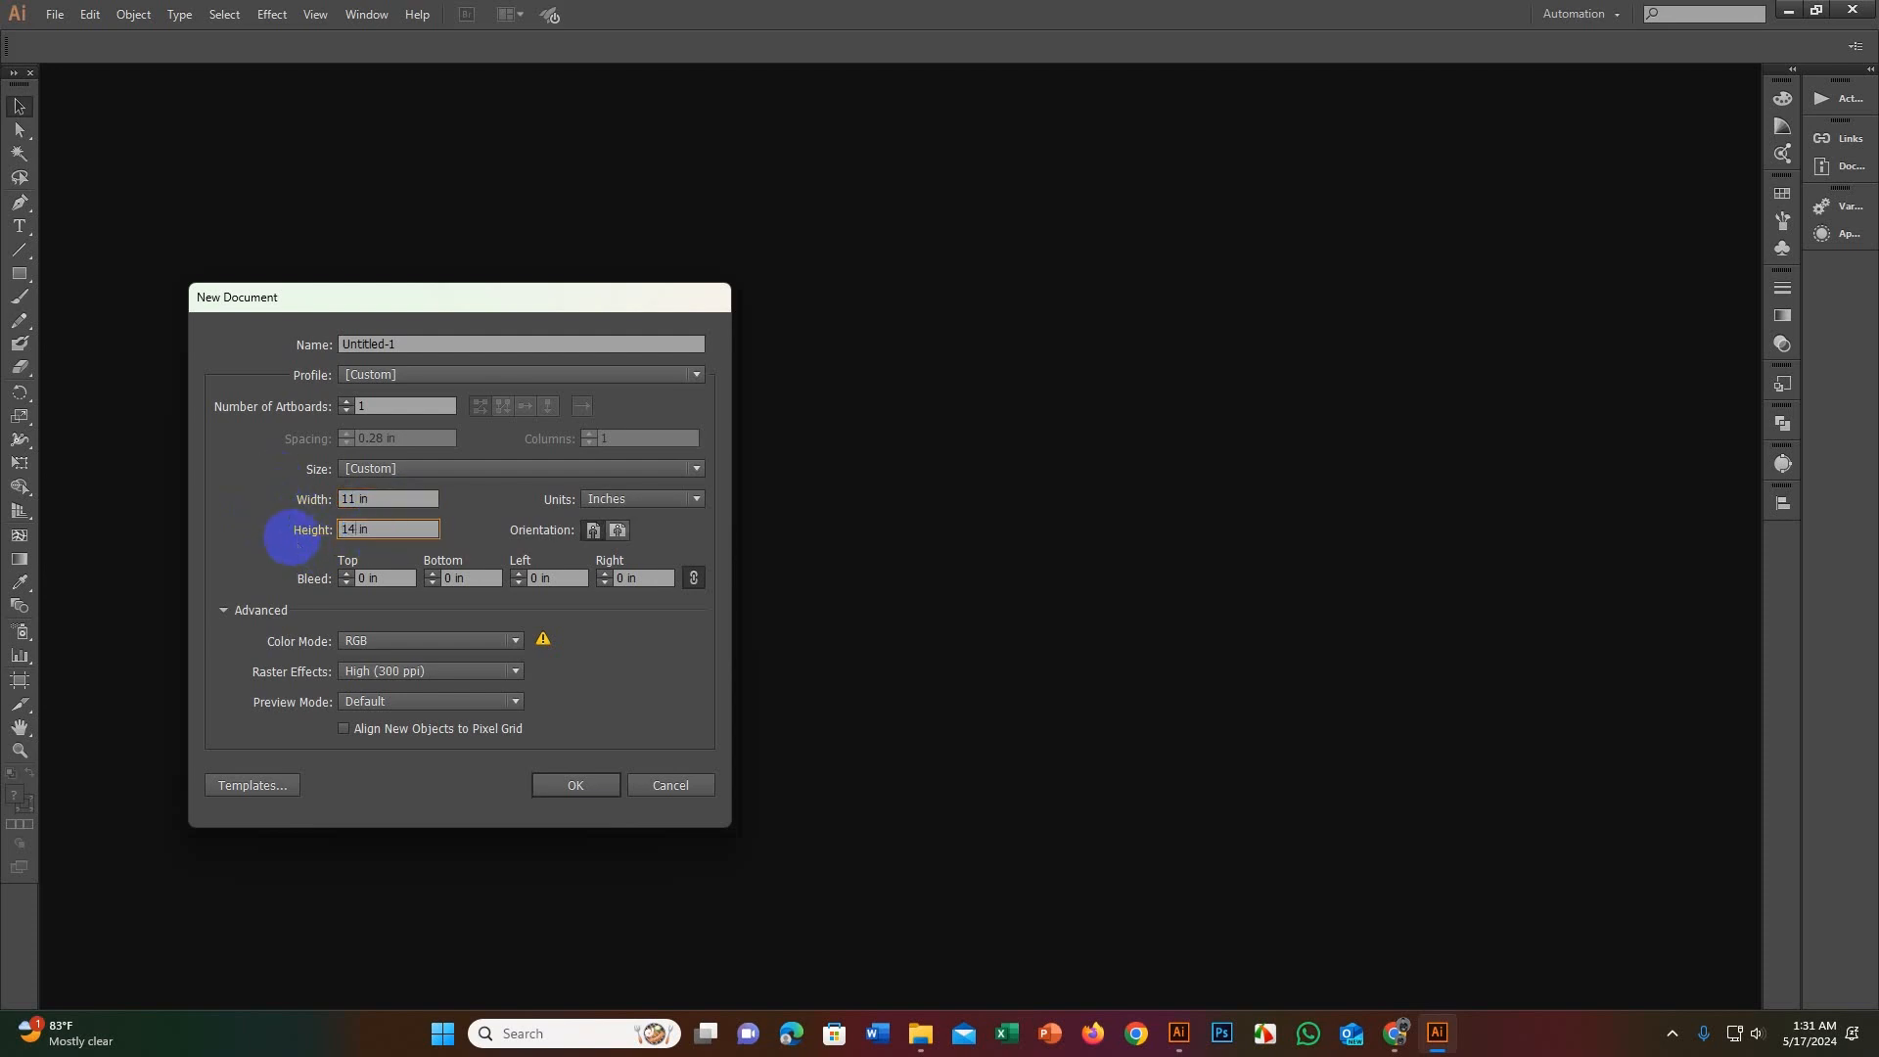
pyautogui.click(567, 784)
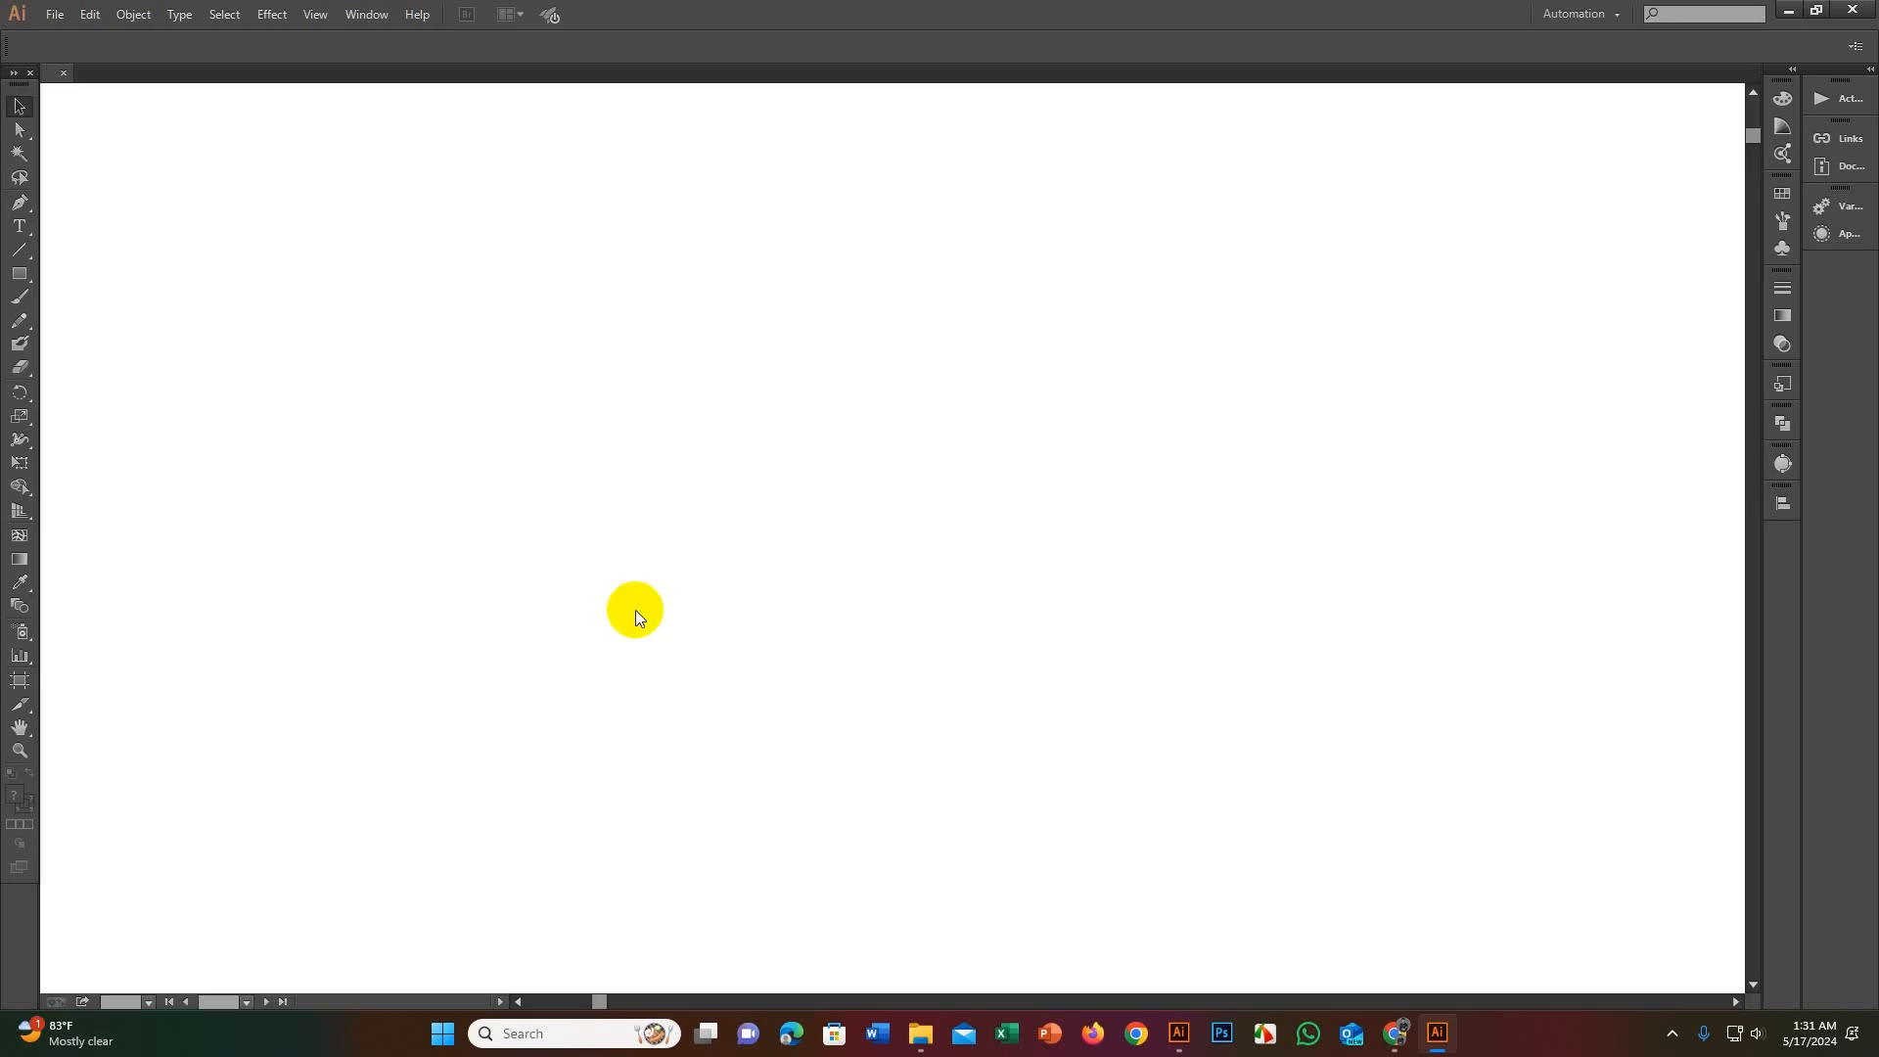
# Step: Place the second downloaded 'LIFE IS BEAUTIFUL' heart image from Downloads as a linked file beside the artboard, about 8.77 by 15.58 in
pyautogui.scroll(-1, 995, 436)
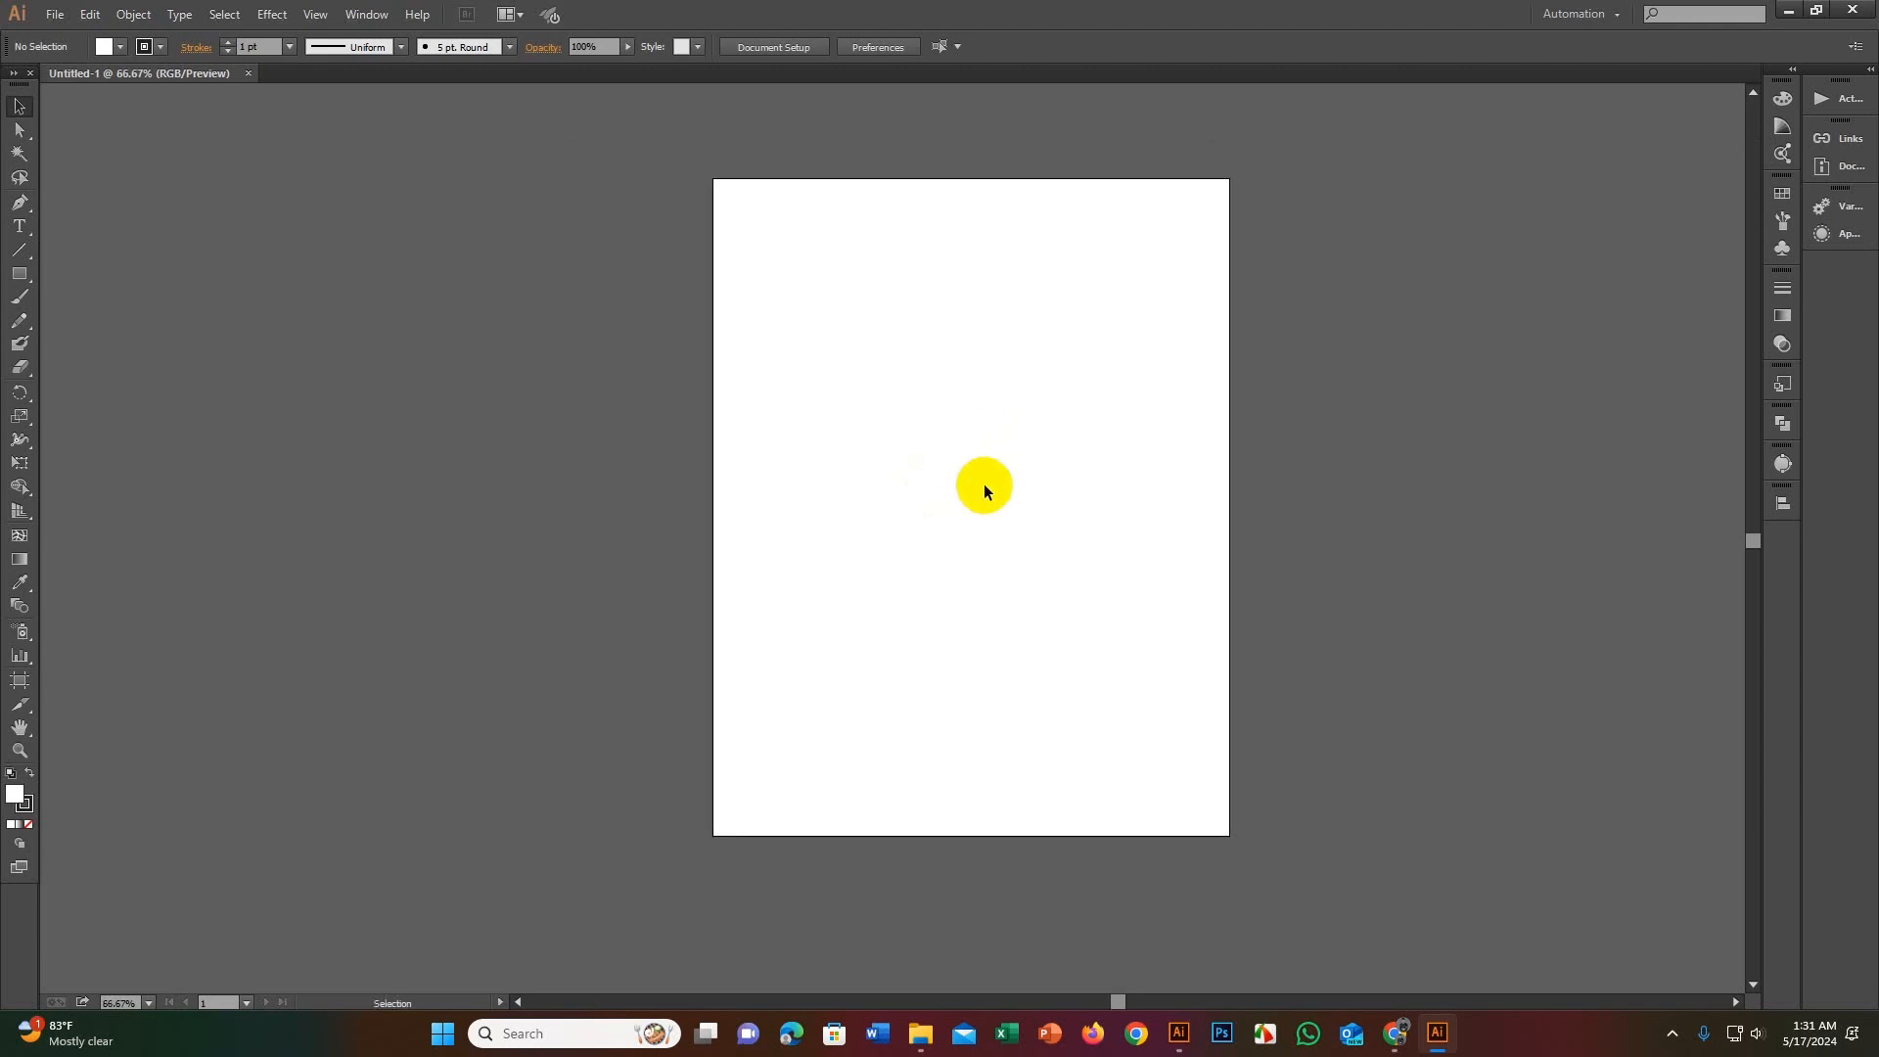
pyautogui.scroll(-1, 984, 486)
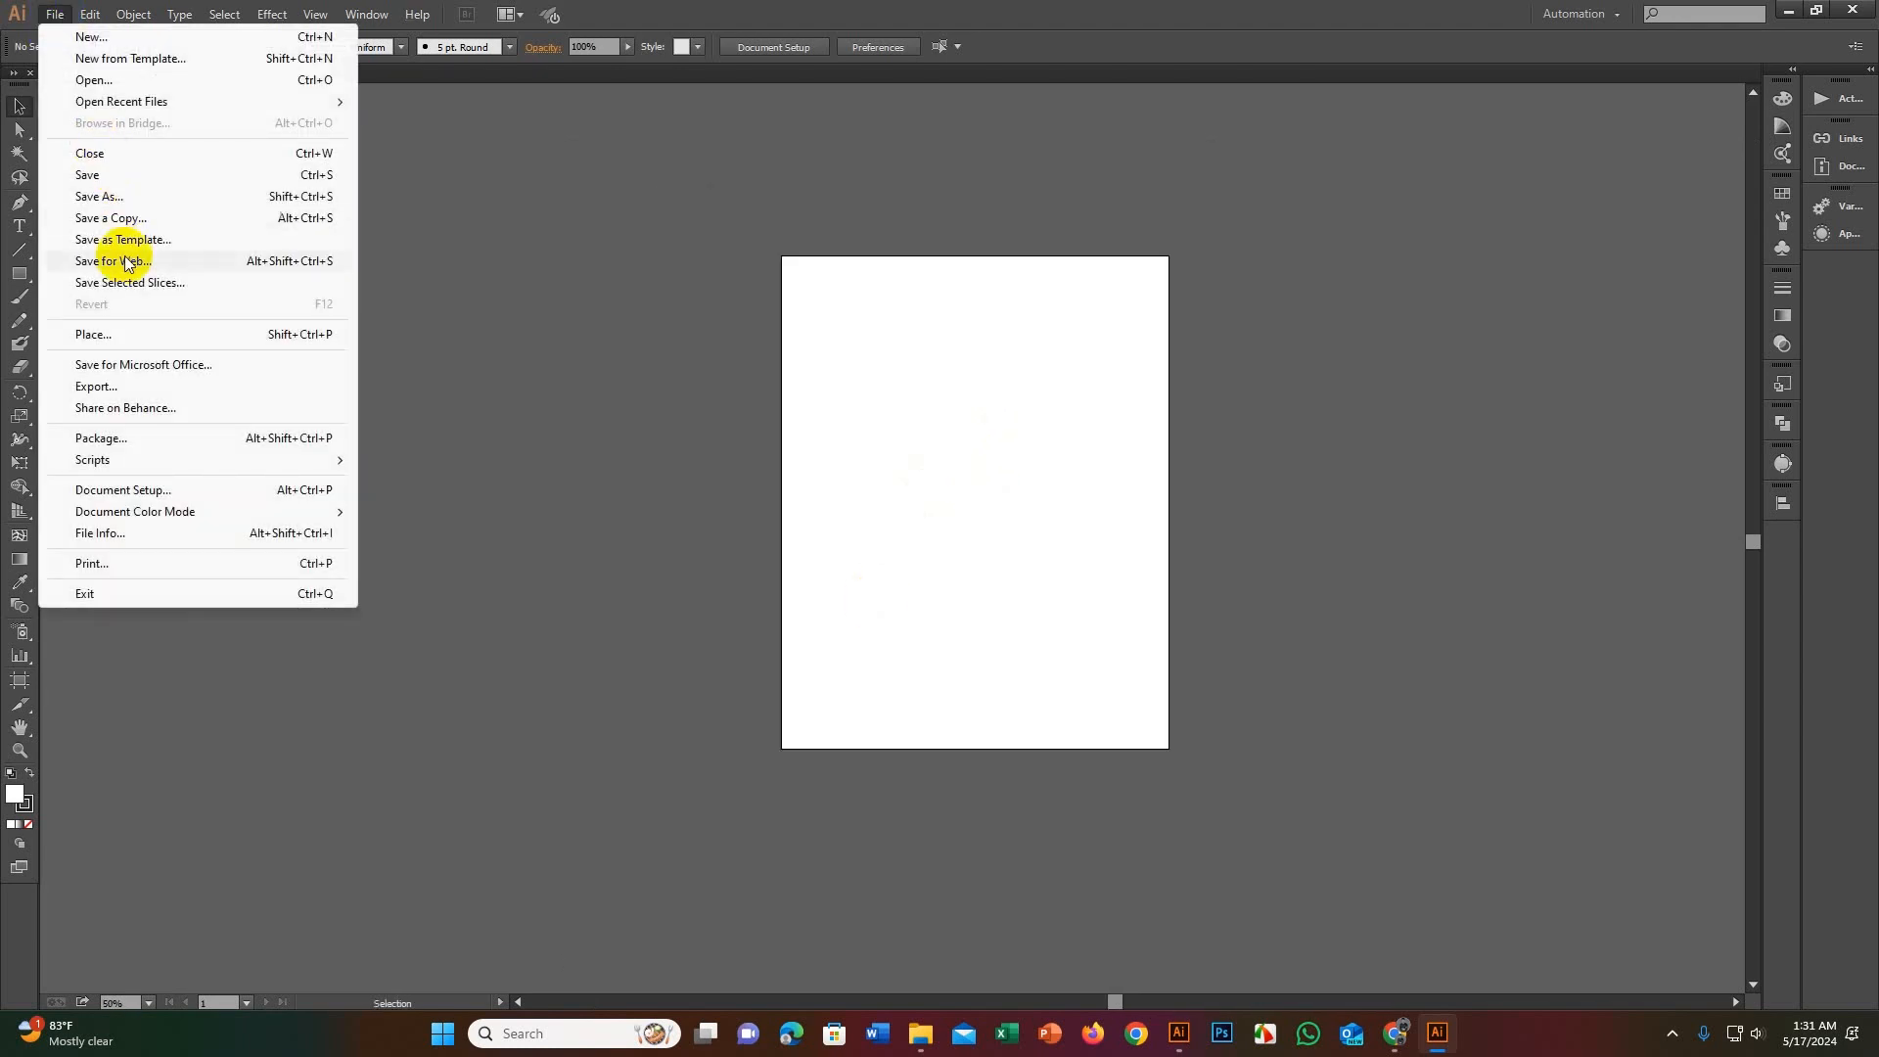
pyautogui.click(128, 337)
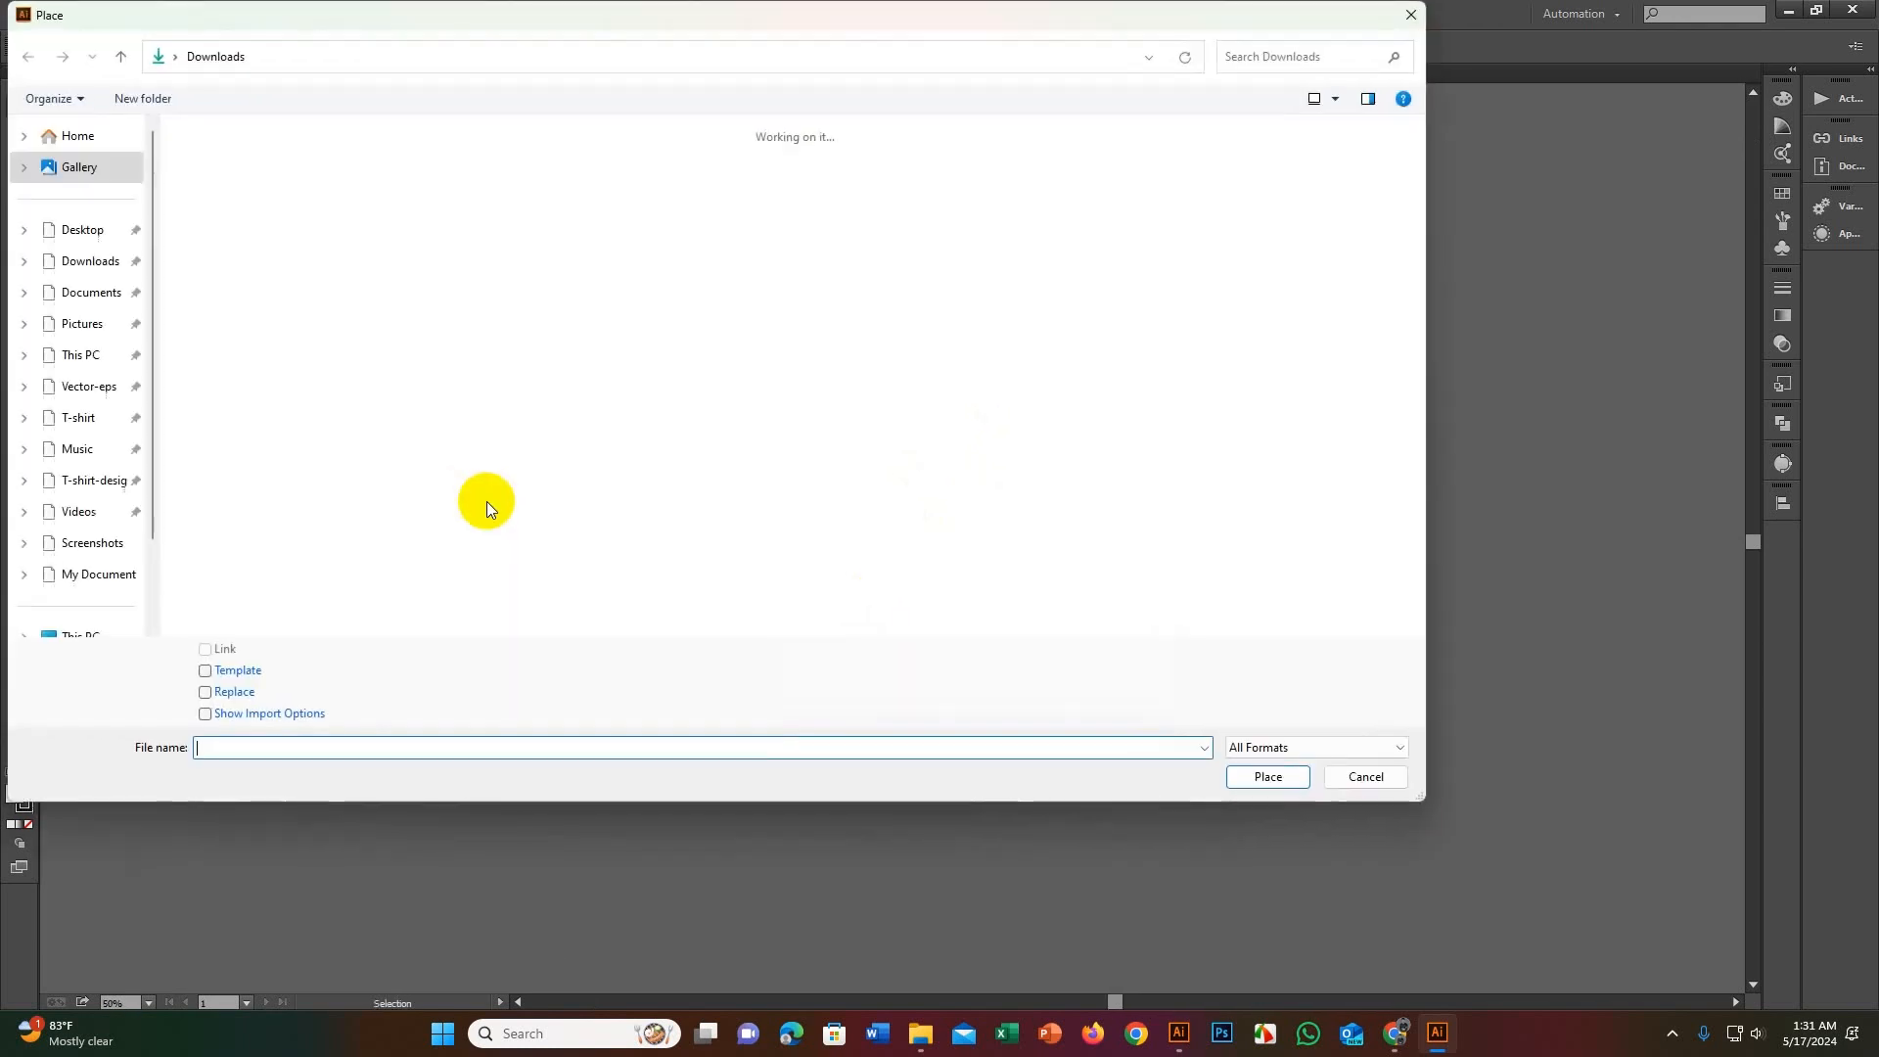
pyautogui.click(326, 201)
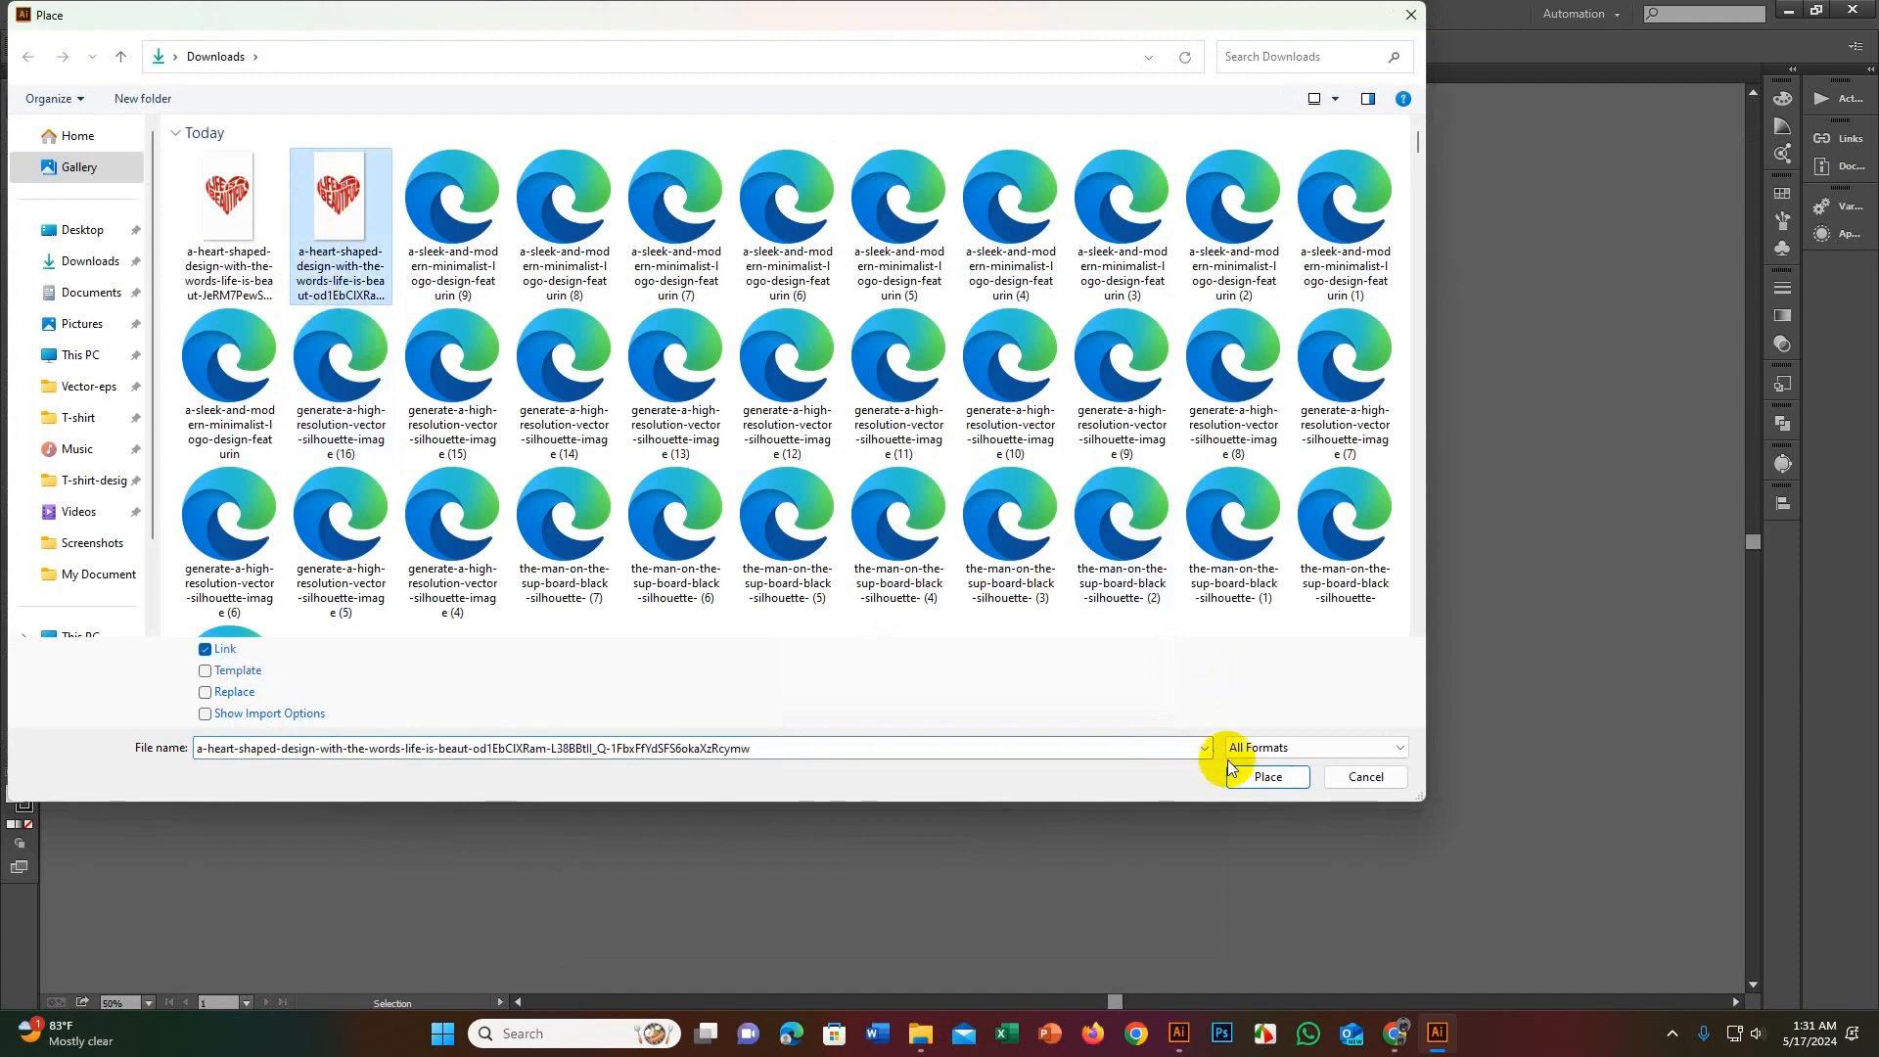
pyautogui.click(1262, 775)
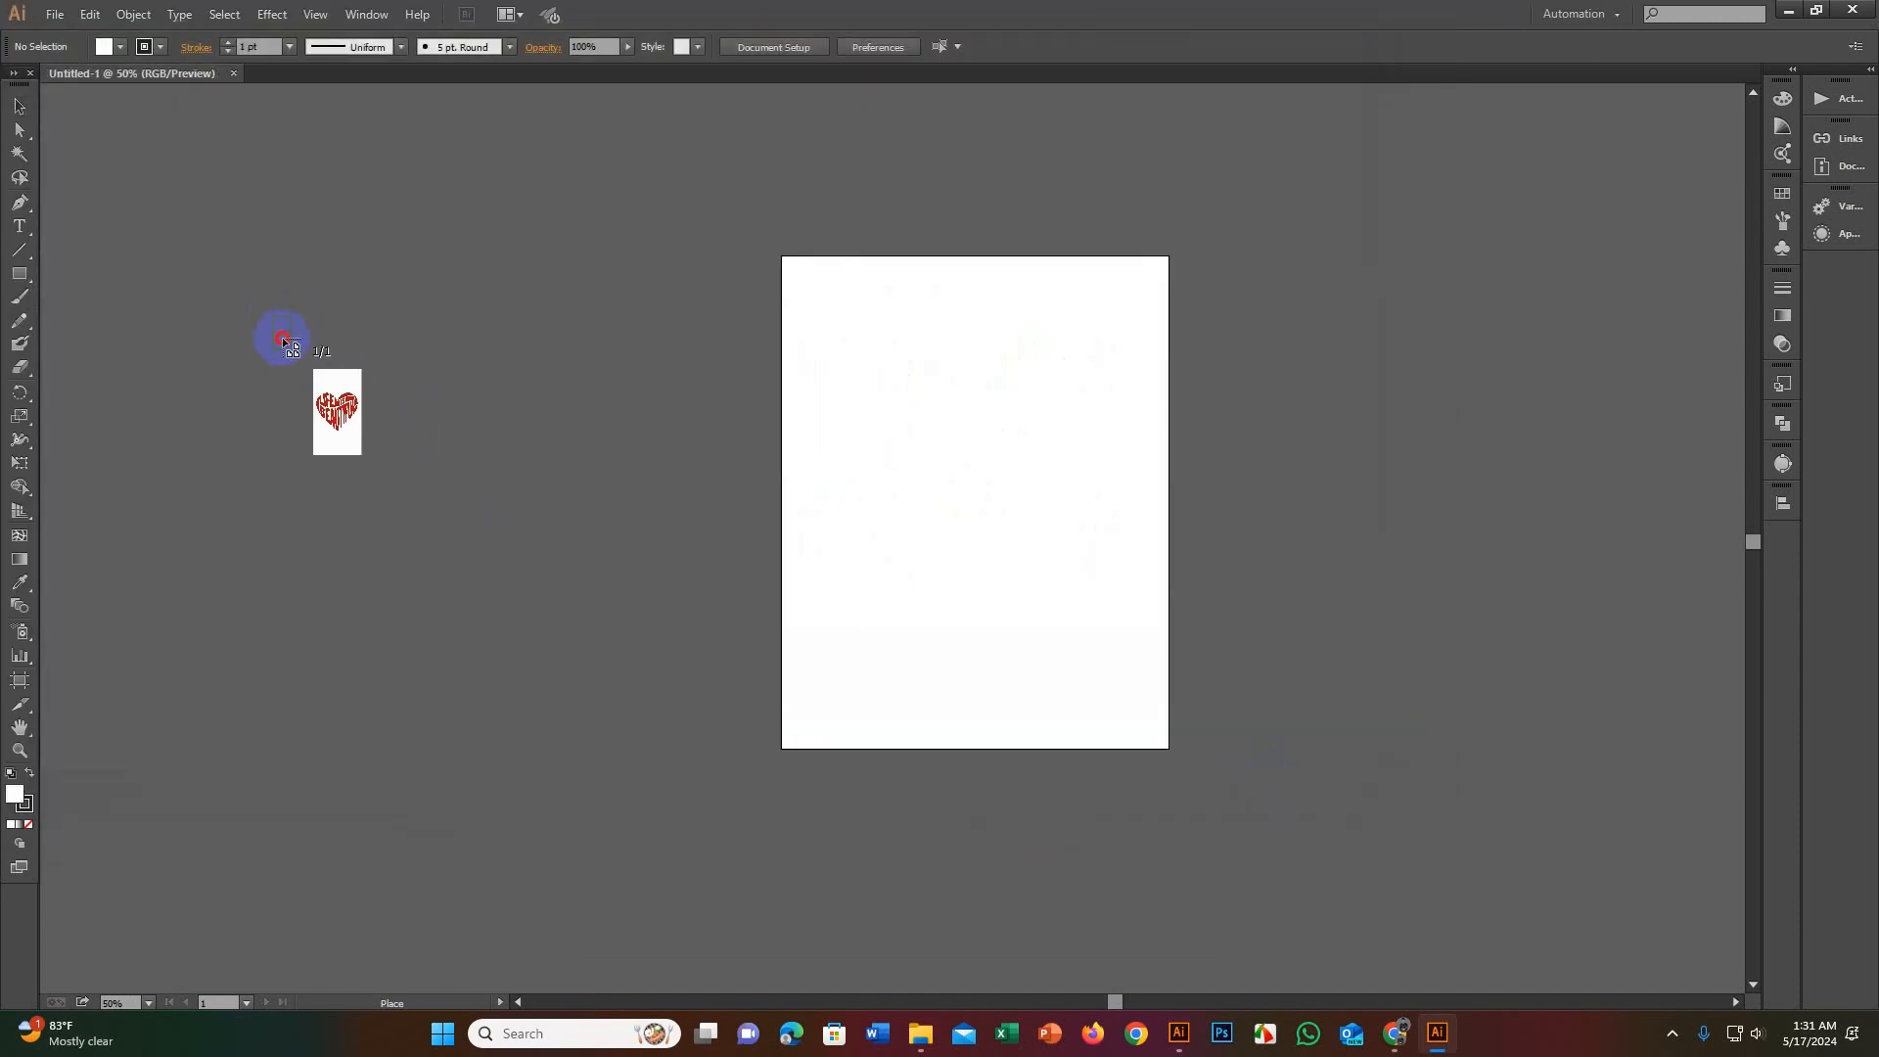
pyautogui.moveTo(279, 318); pyautogui.dragTo(855, 866)
pyautogui.moveTo(519, 672); pyautogui.dragTo(888, 637)
pyautogui.scroll(3, 753, 573)
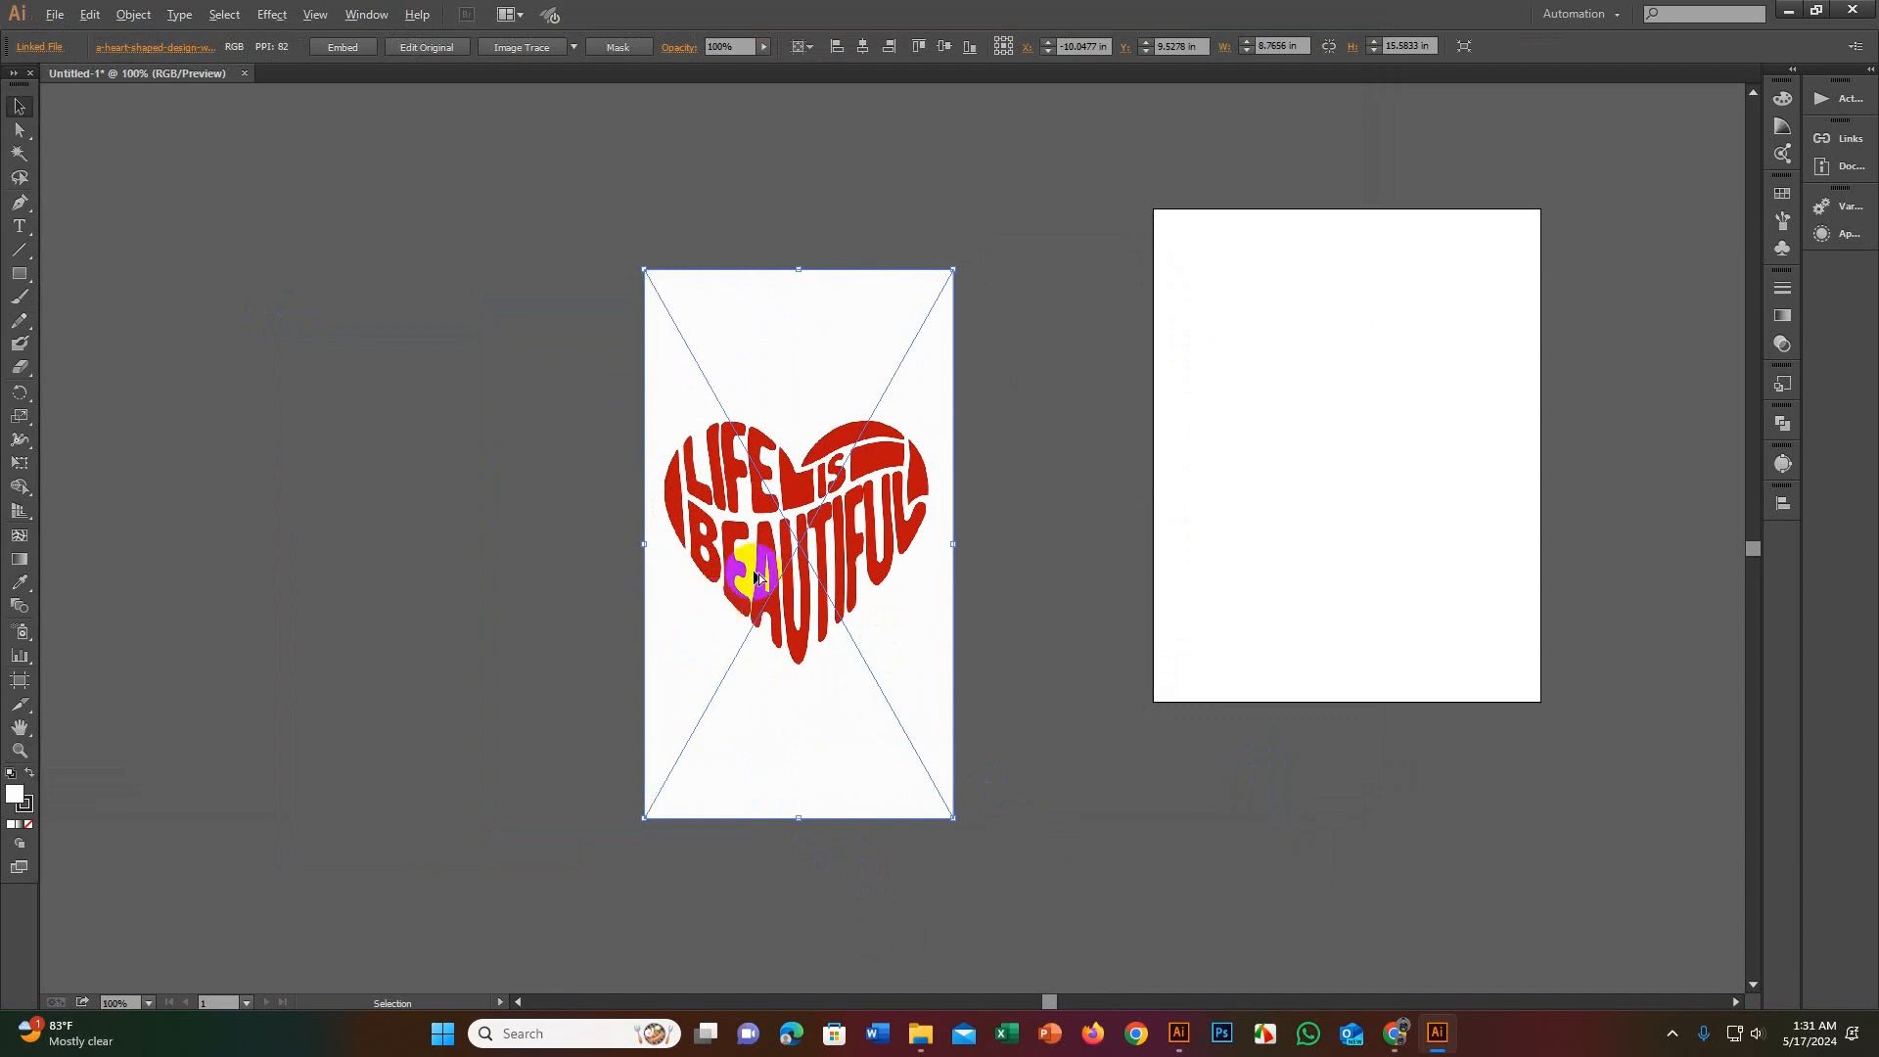
pyautogui.scroll(-2, 754, 573)
pyautogui.moveTo(753, 570); pyautogui.dragTo(879, 543)
pyautogui.scroll(2, 880, 541)
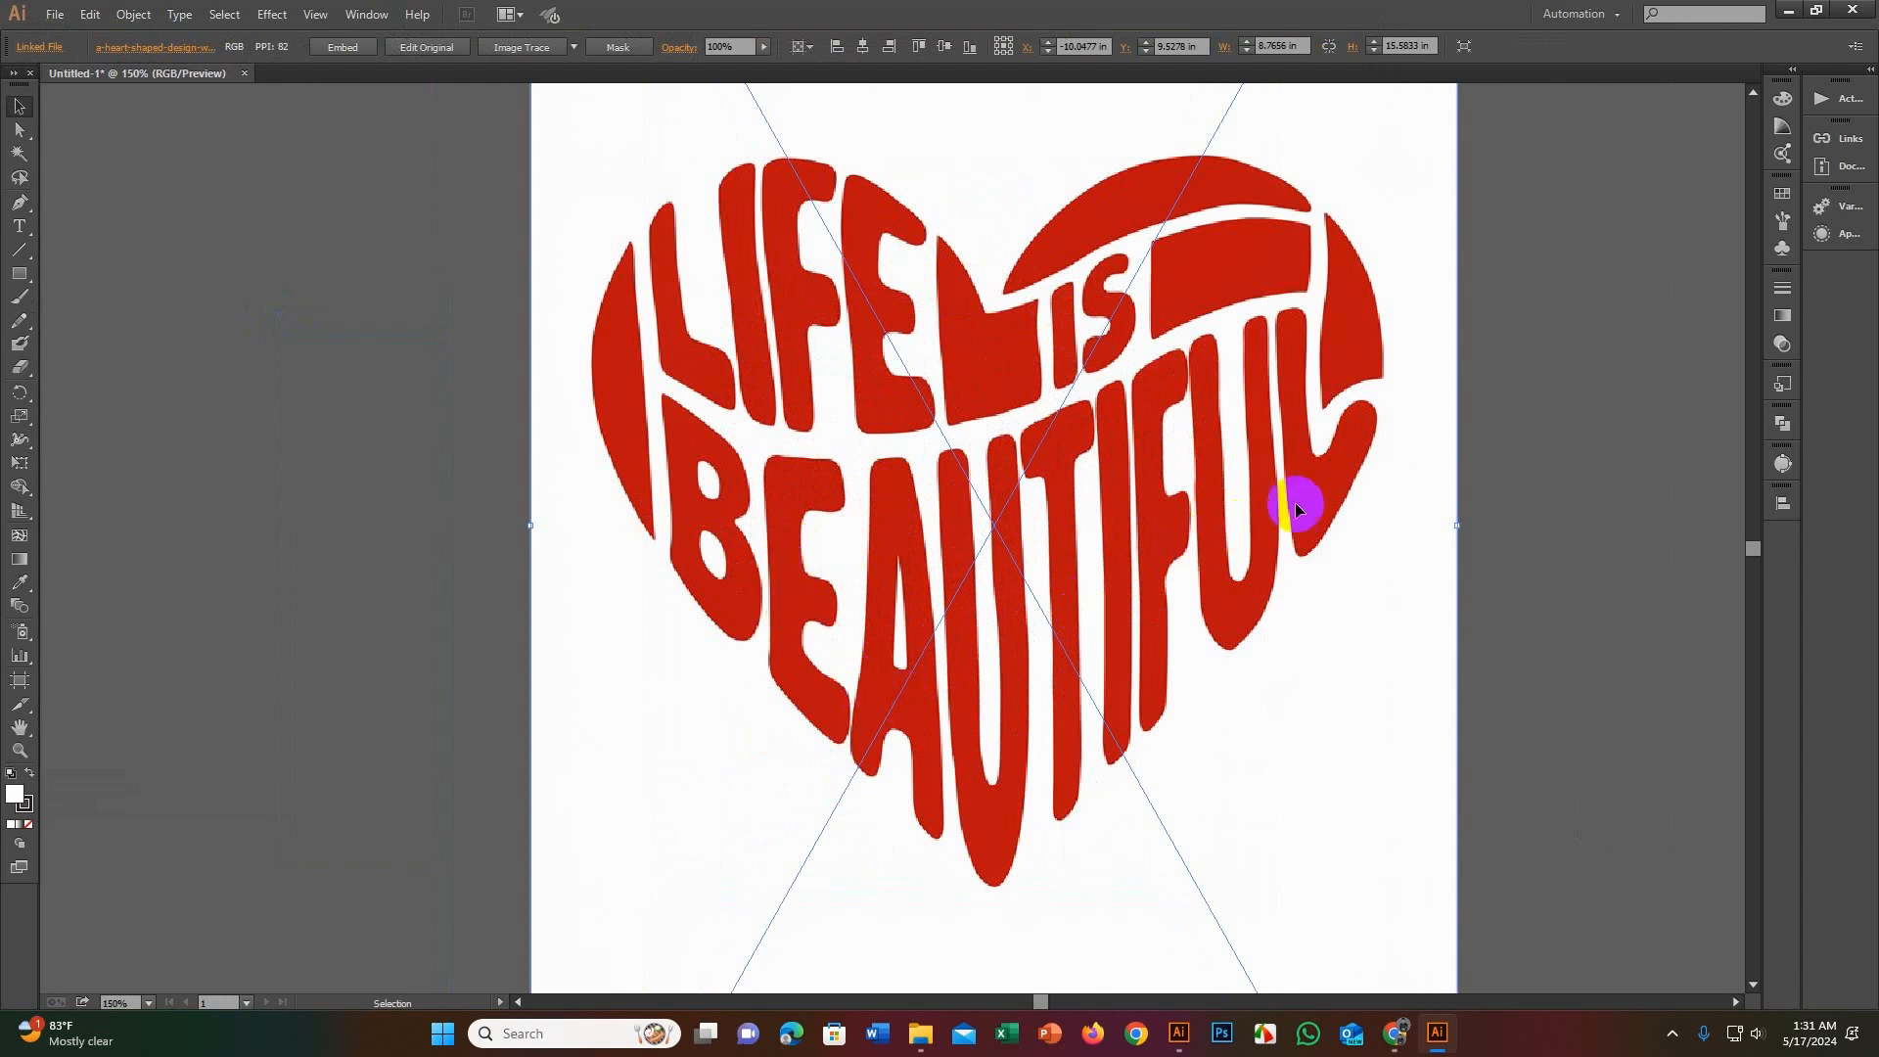
pyautogui.scroll(-1, 1040, 545)
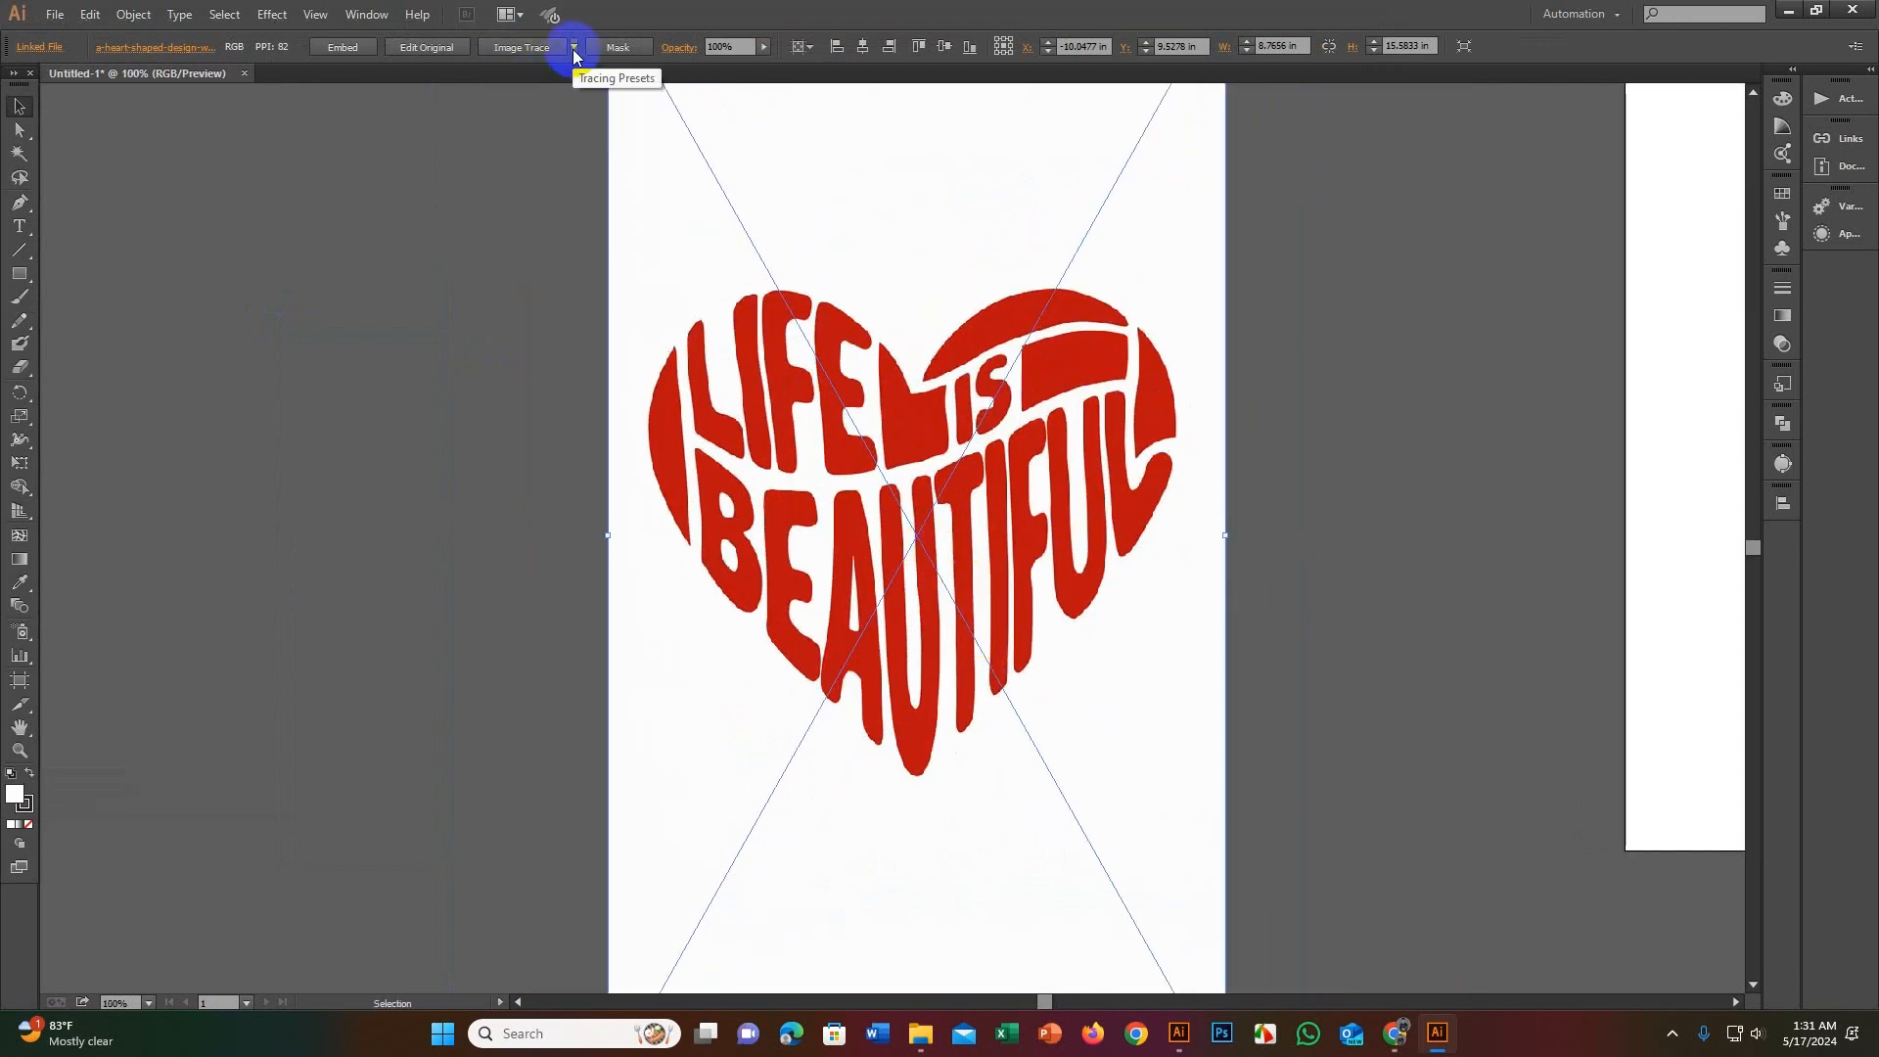
pyautogui.click(573, 51)
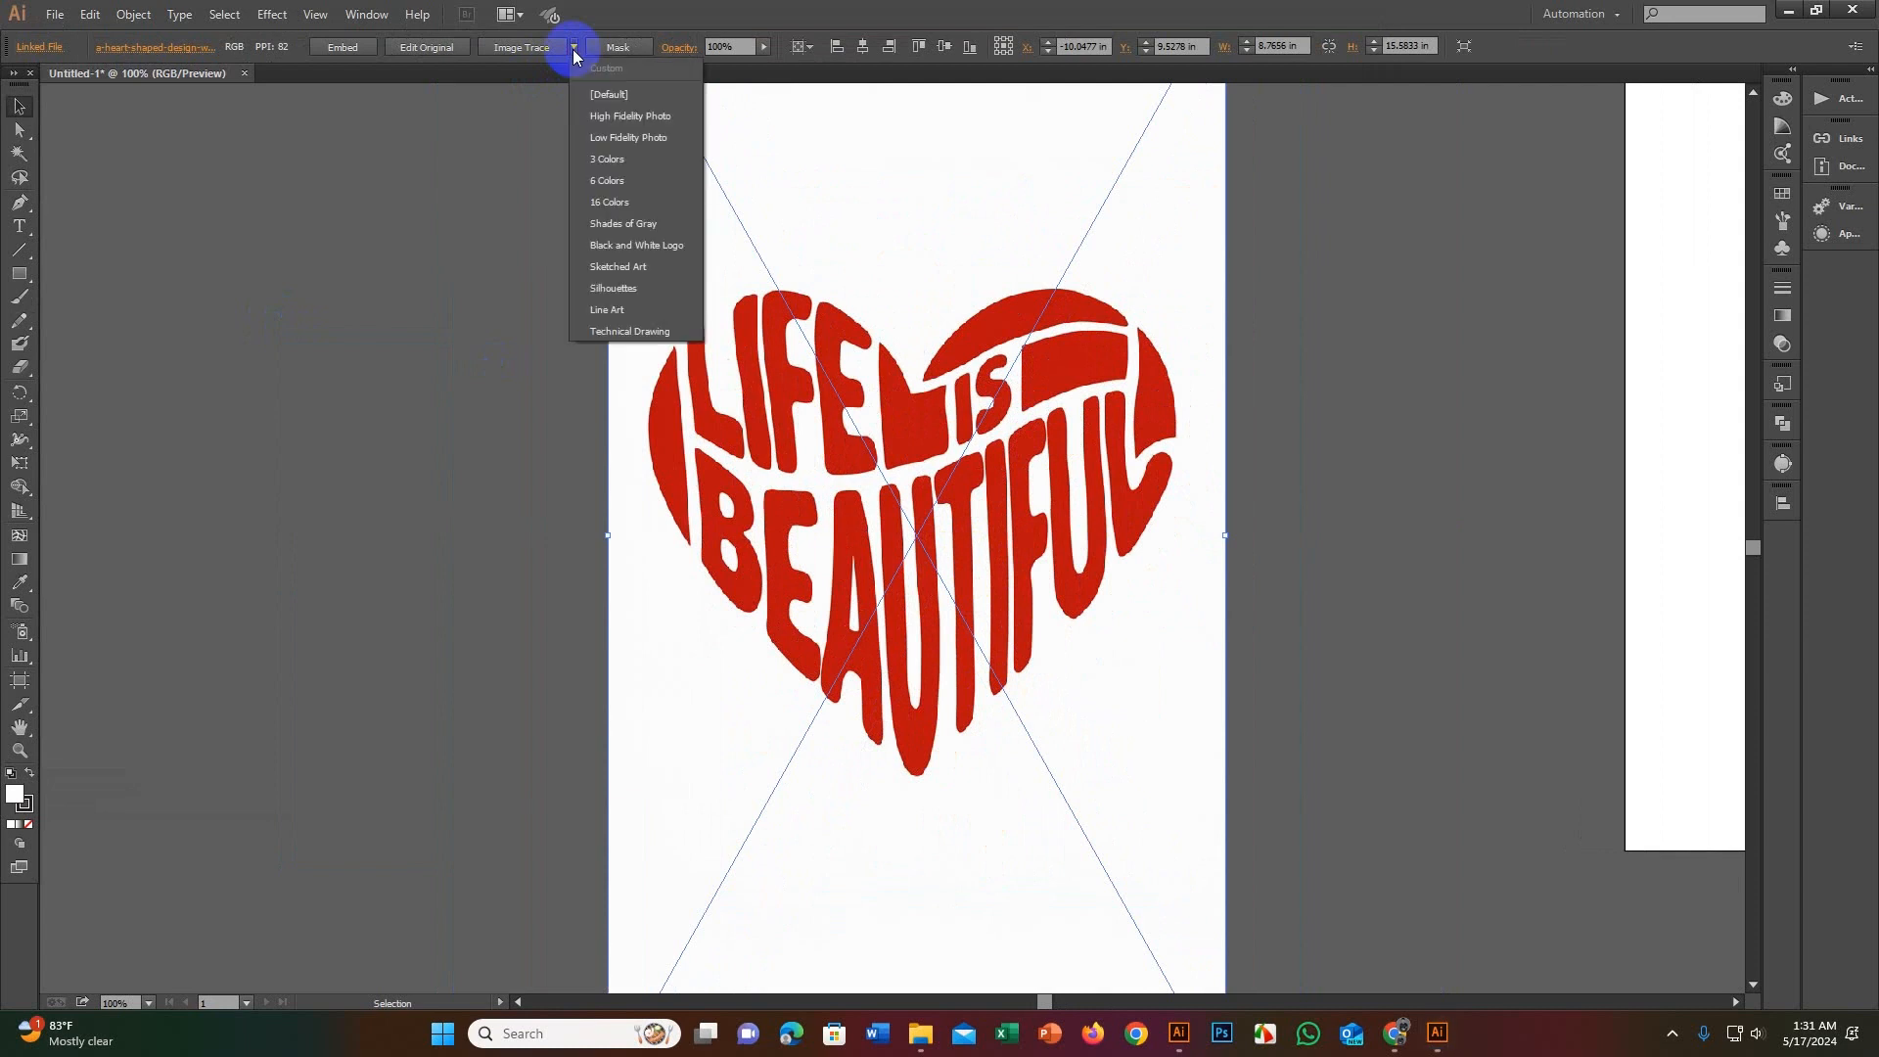
pyautogui.click(372, 142)
pyautogui.click(795, 397)
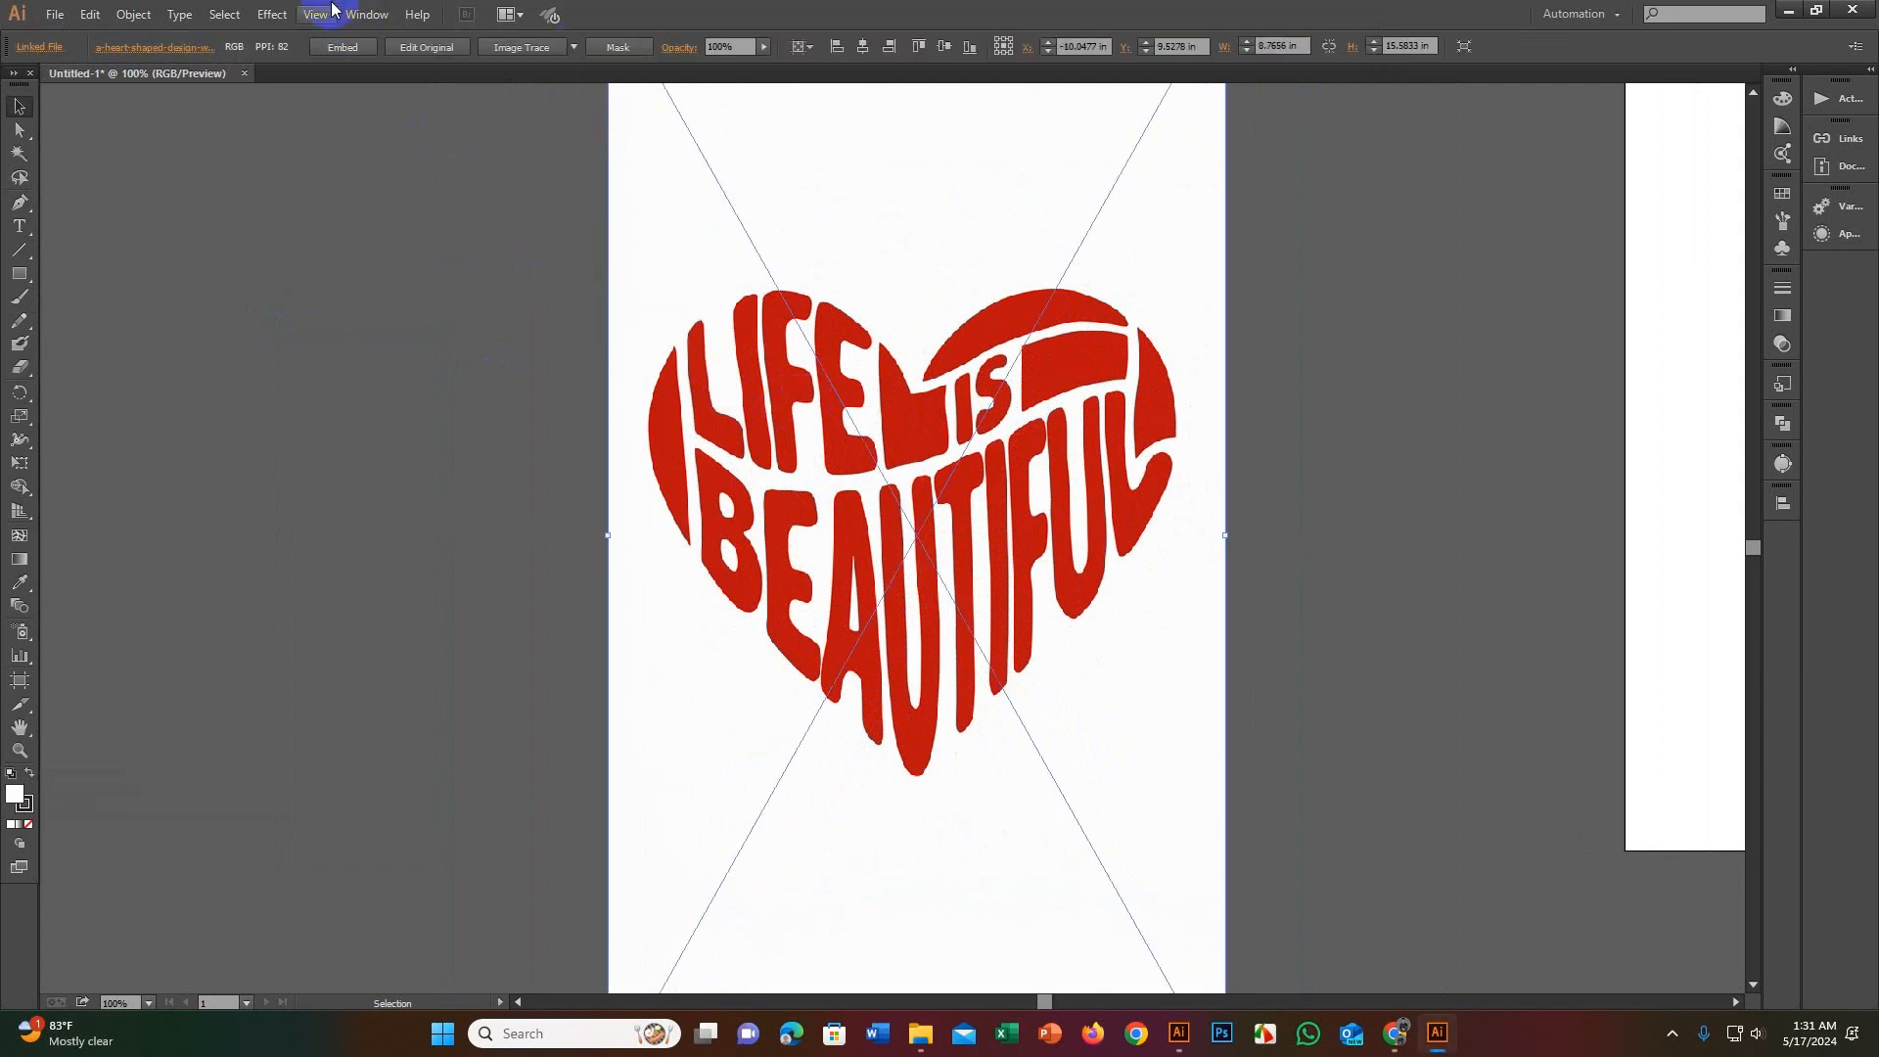
# Step: Trace the placed heart image using Image Trace with the Silhouettes preset
pyautogui.click(367, 14)
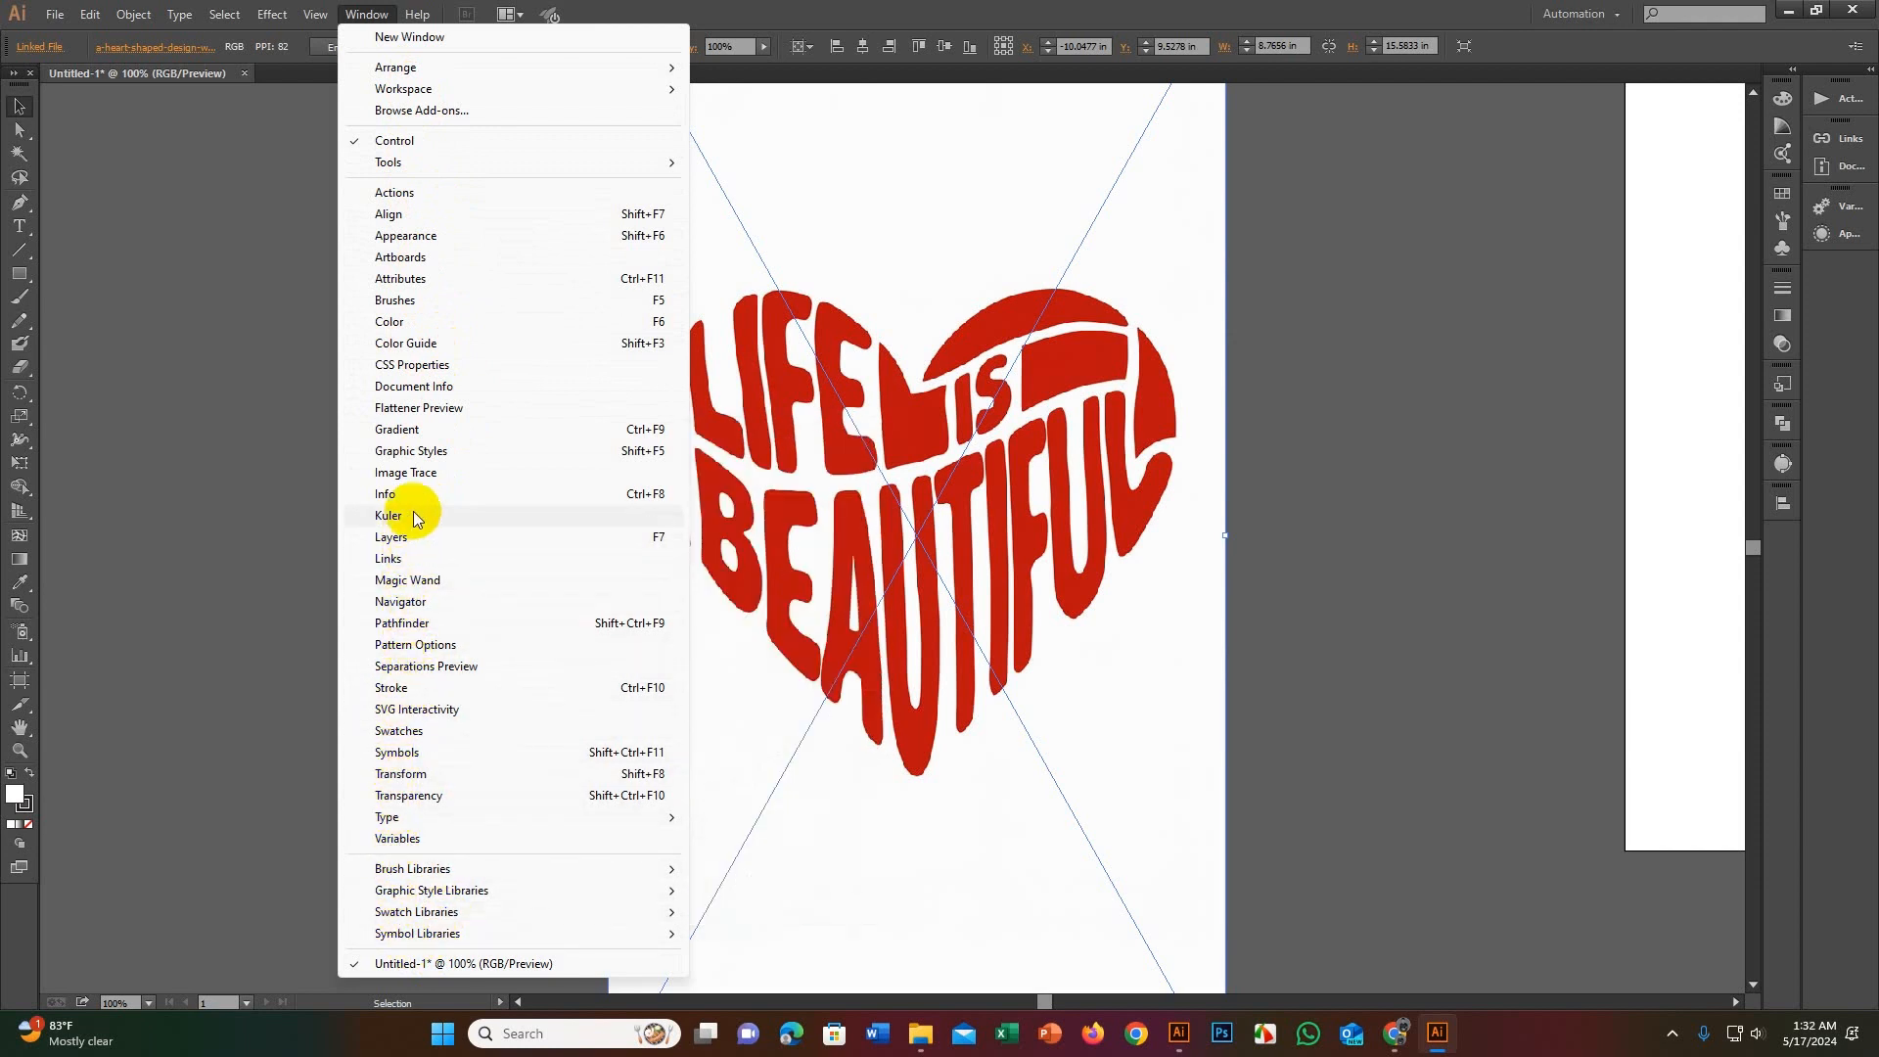
pyautogui.click(423, 476)
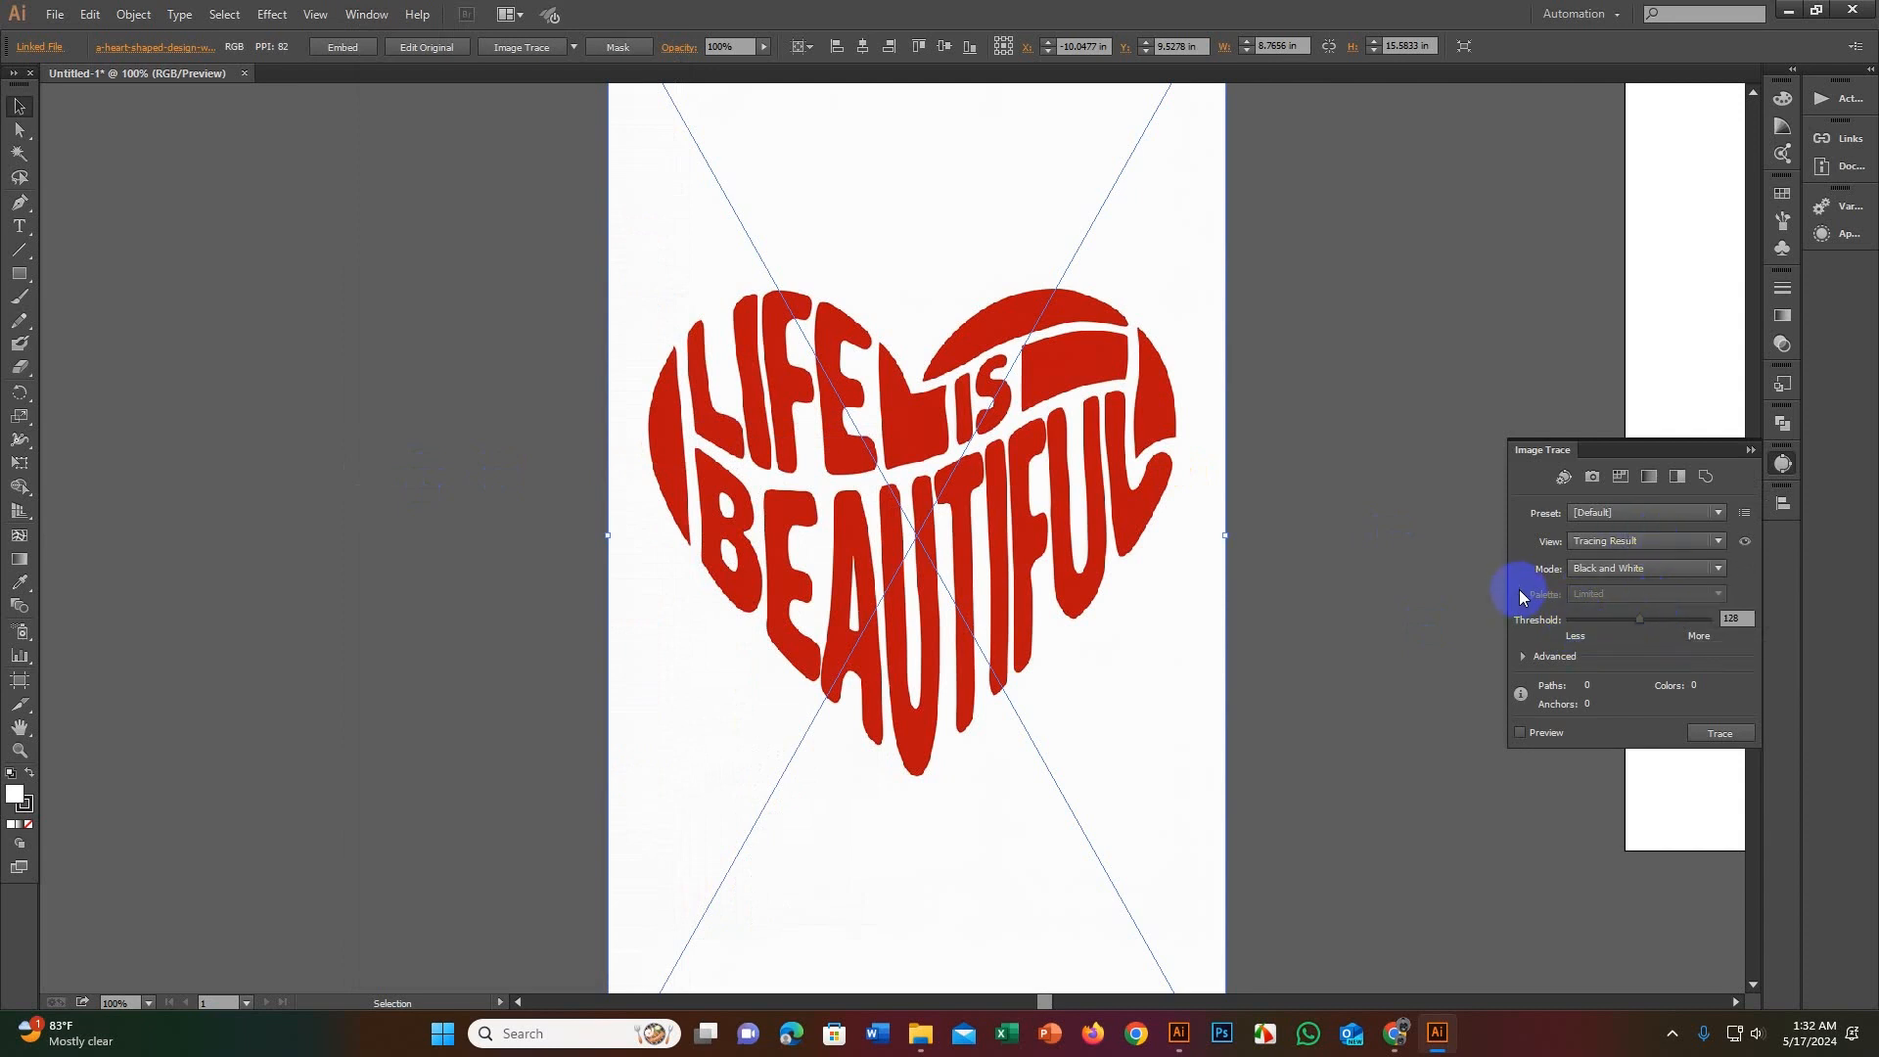
pyautogui.click(1704, 521)
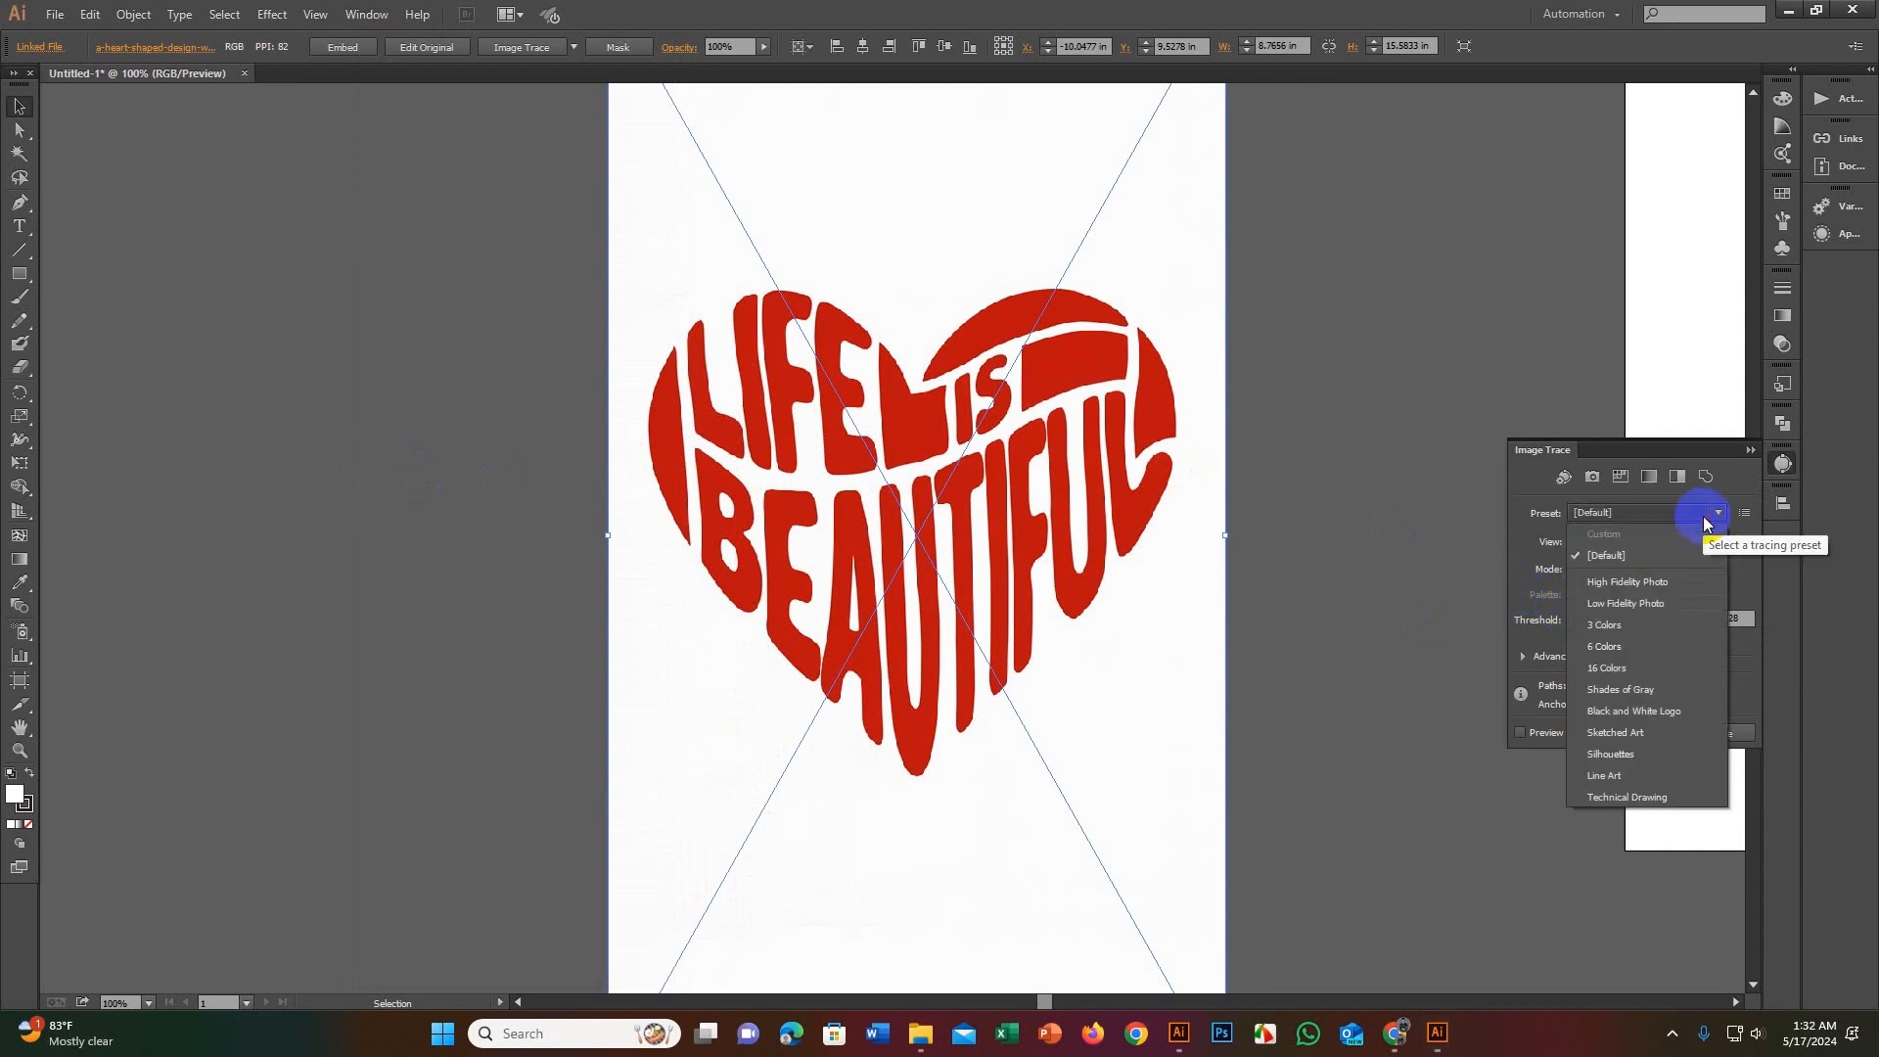
pyautogui.click(1656, 753)
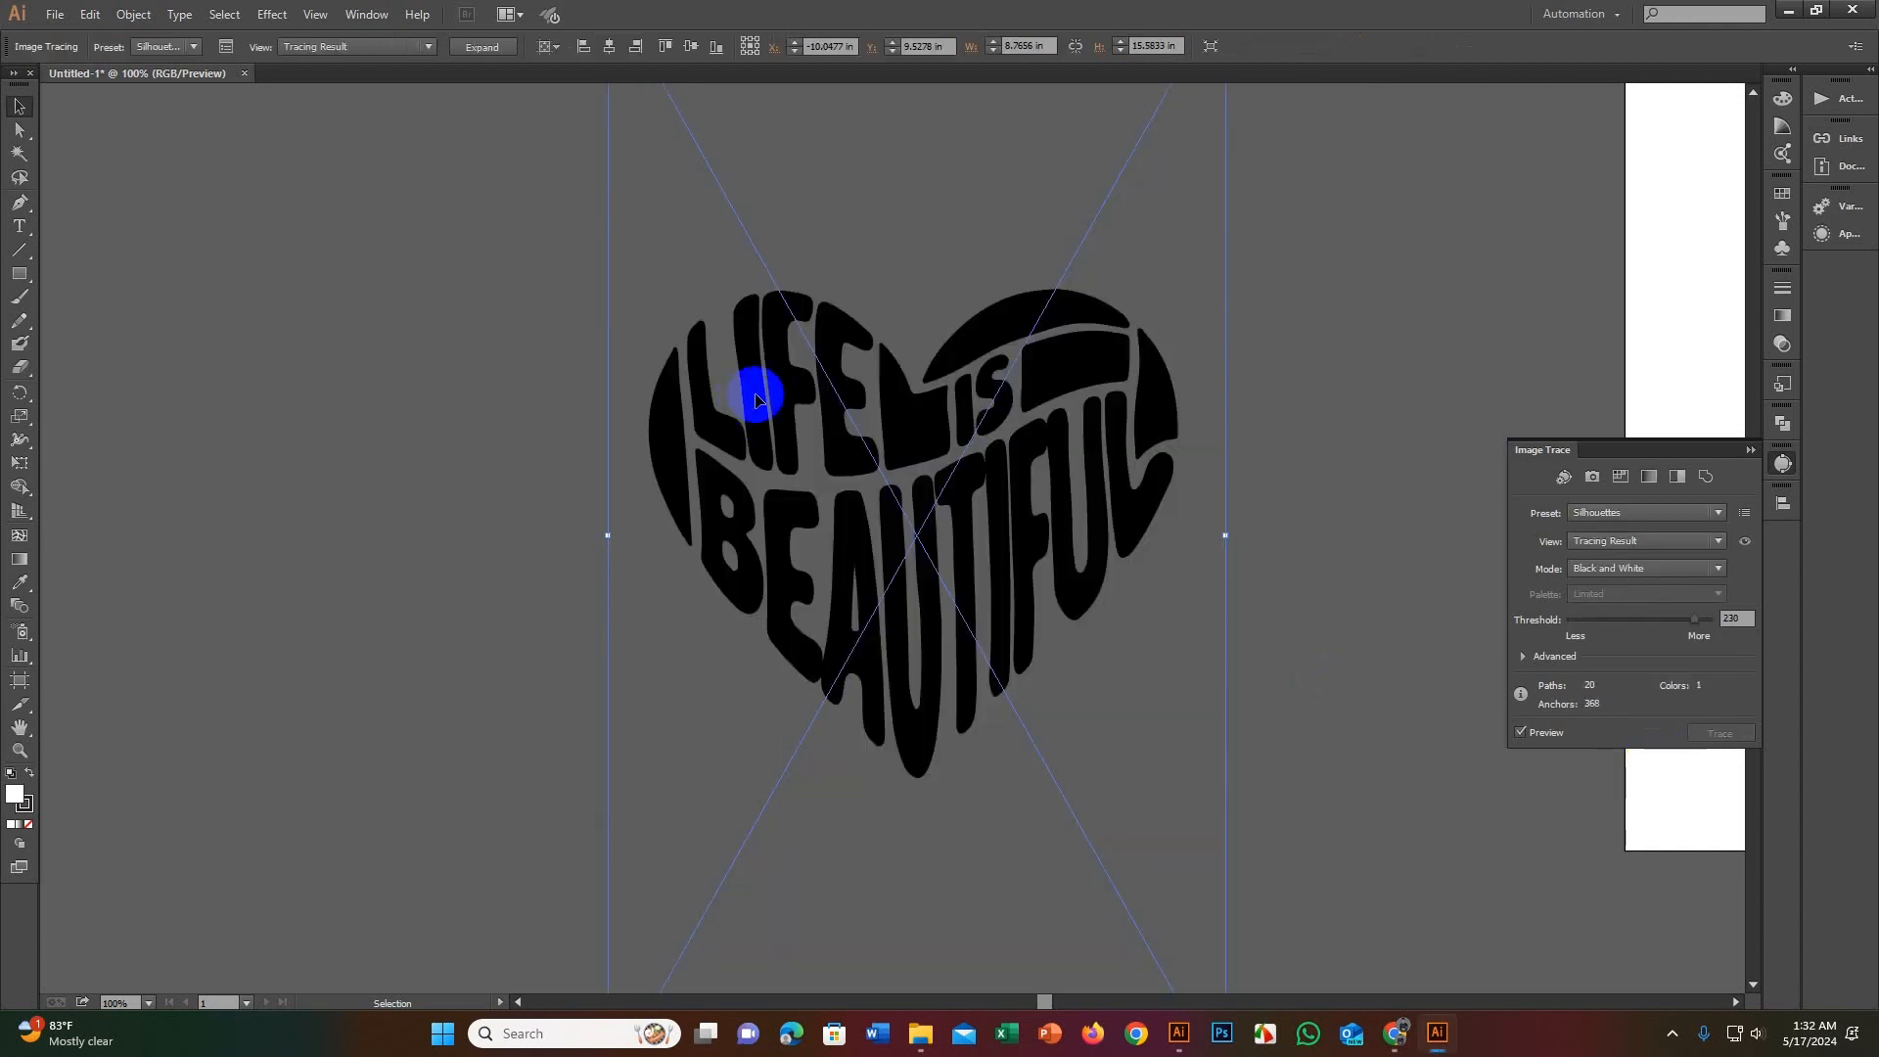
# Step: Check the traced lettering's edges and lower the Image Trace threshold to about 145
pyautogui.scroll(3, 826, 427)
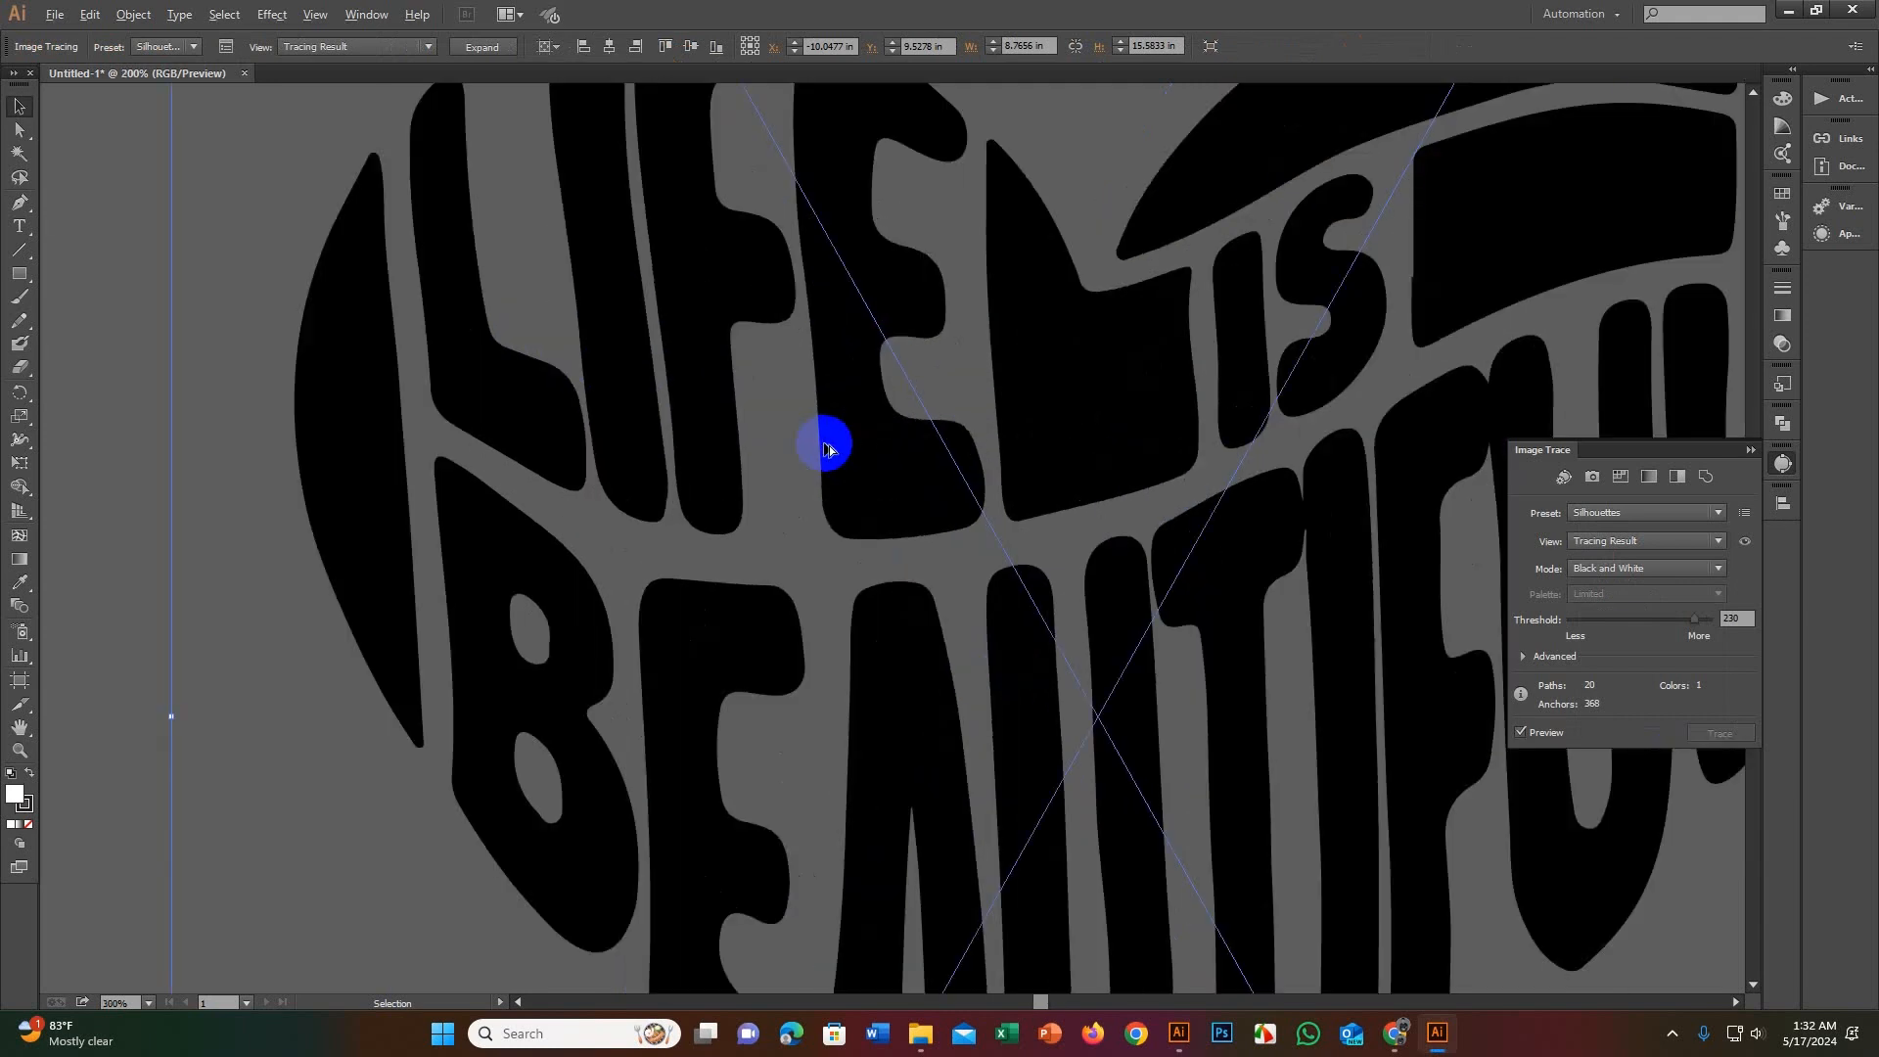
pyautogui.scroll(-4, 826, 436)
pyautogui.scroll(2, 897, 412)
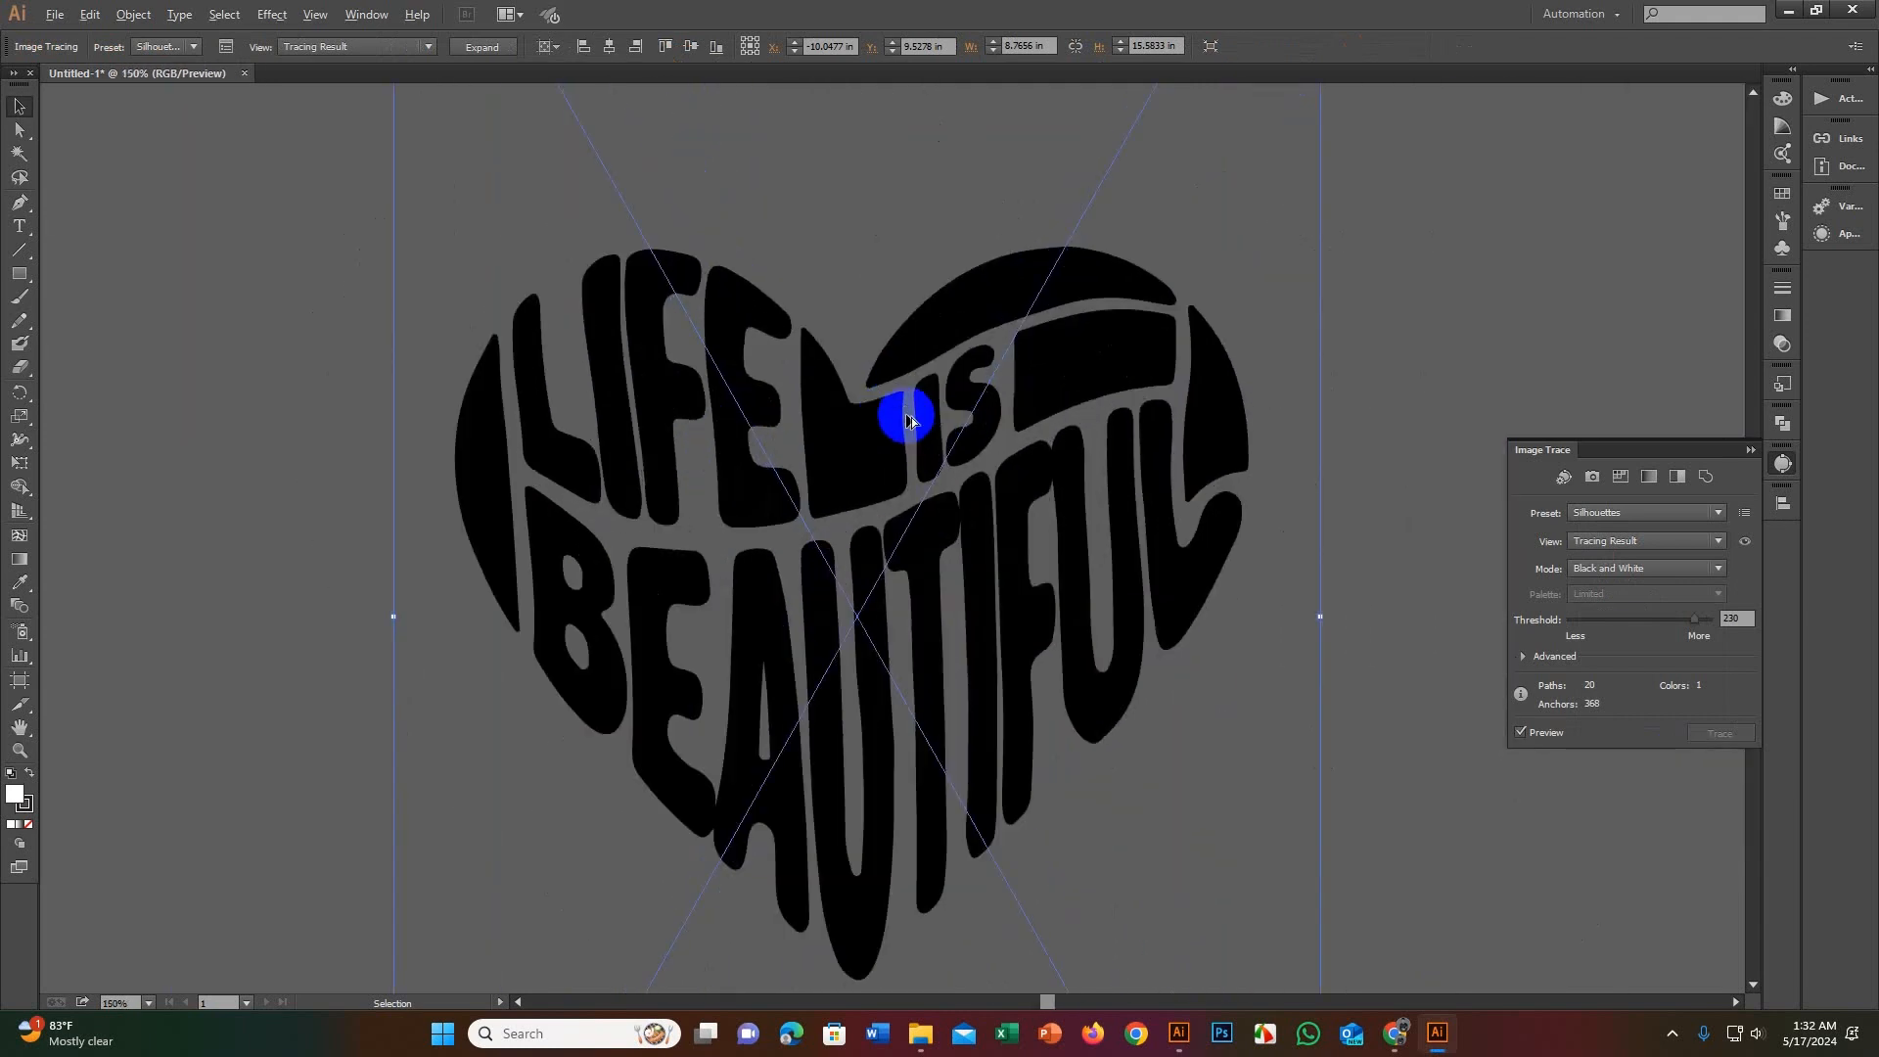
pyautogui.scroll(1, 933, 441)
pyautogui.scroll(-1, 935, 442)
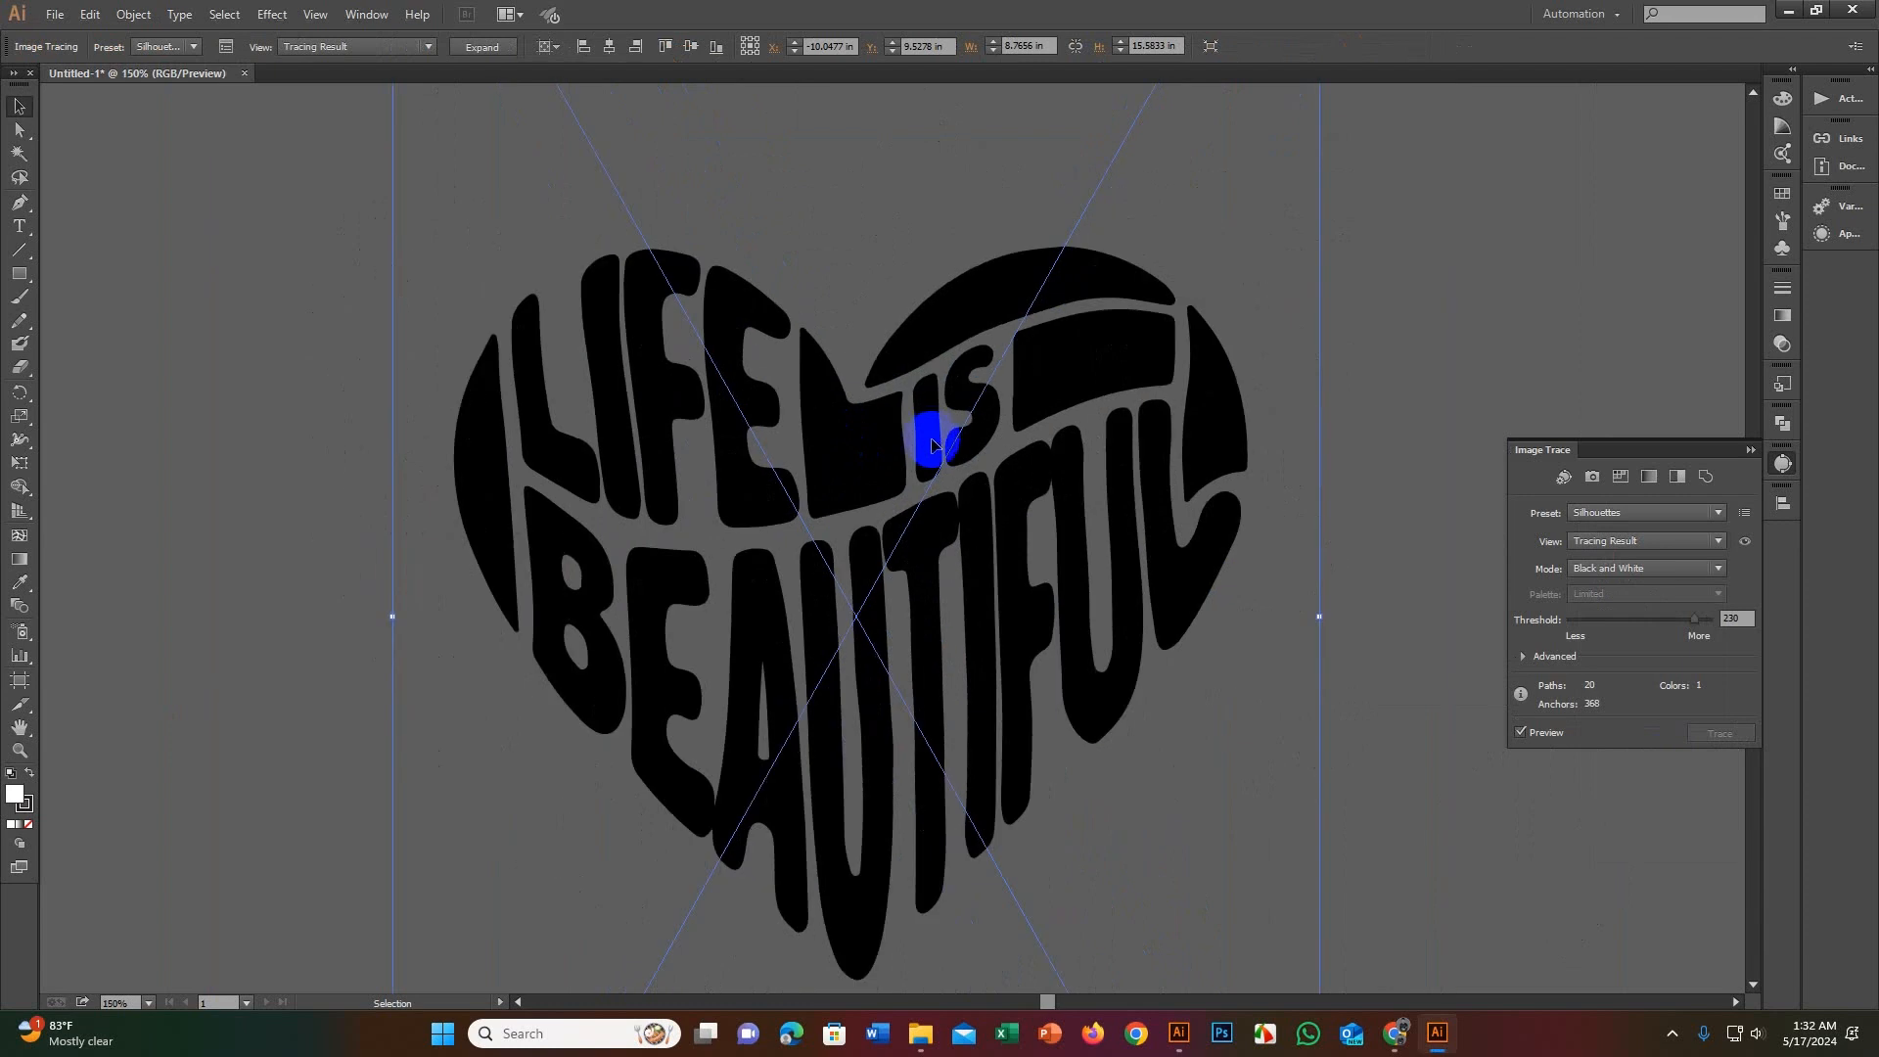
pyautogui.scroll(-2, 933, 445)
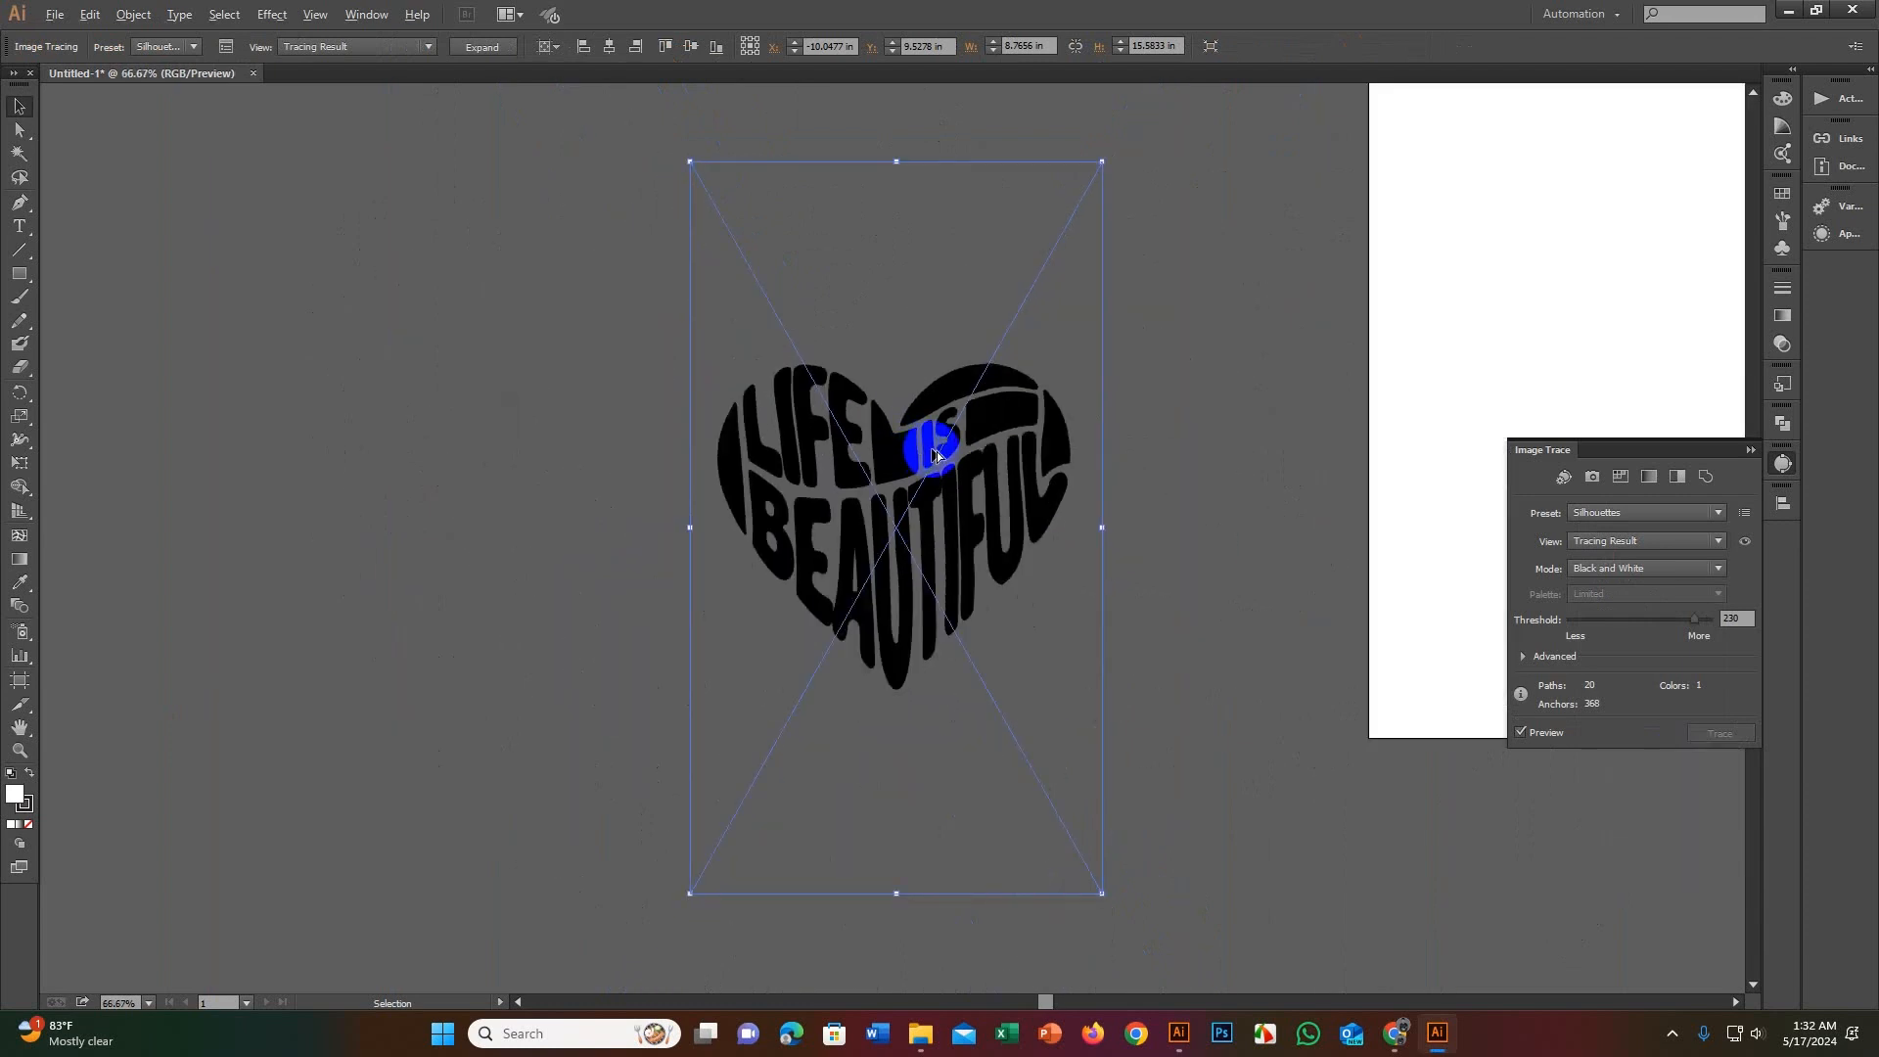
pyautogui.click(1690, 623)
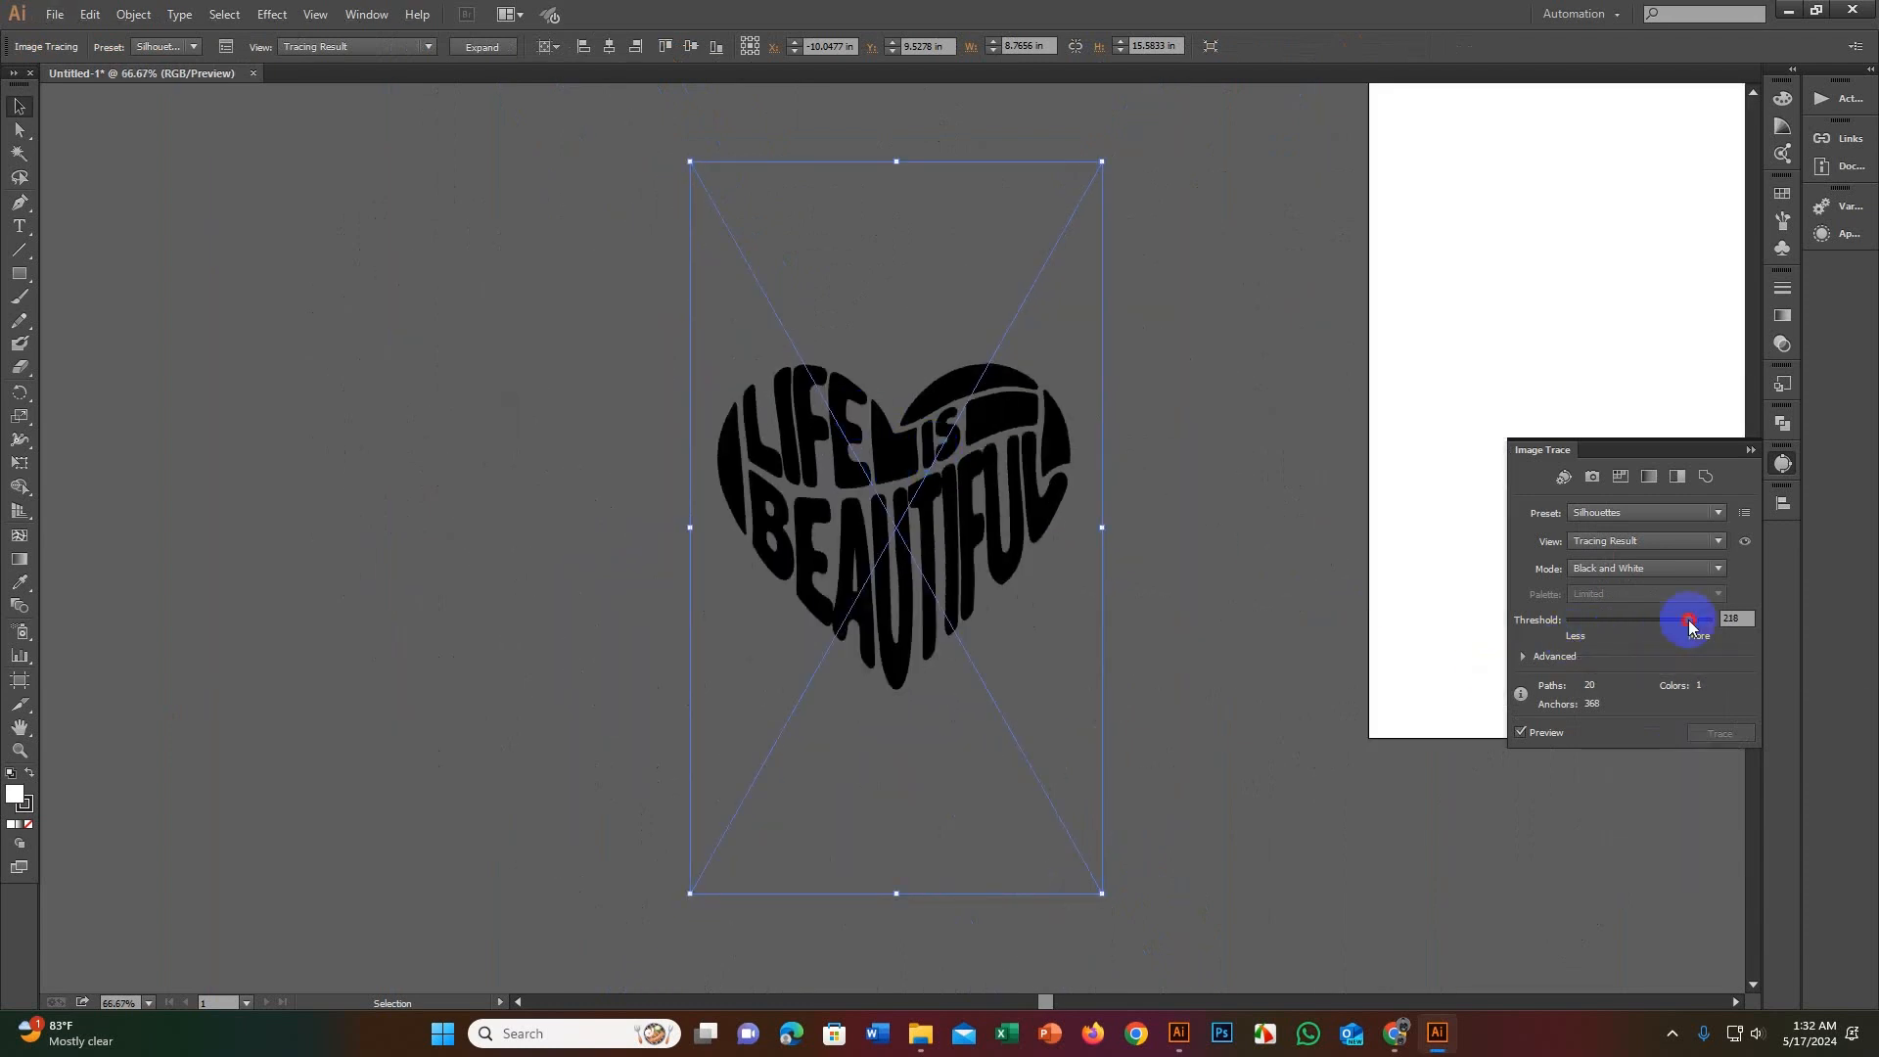
pyautogui.moveTo(1685, 624); pyautogui.dragTo(1648, 621)
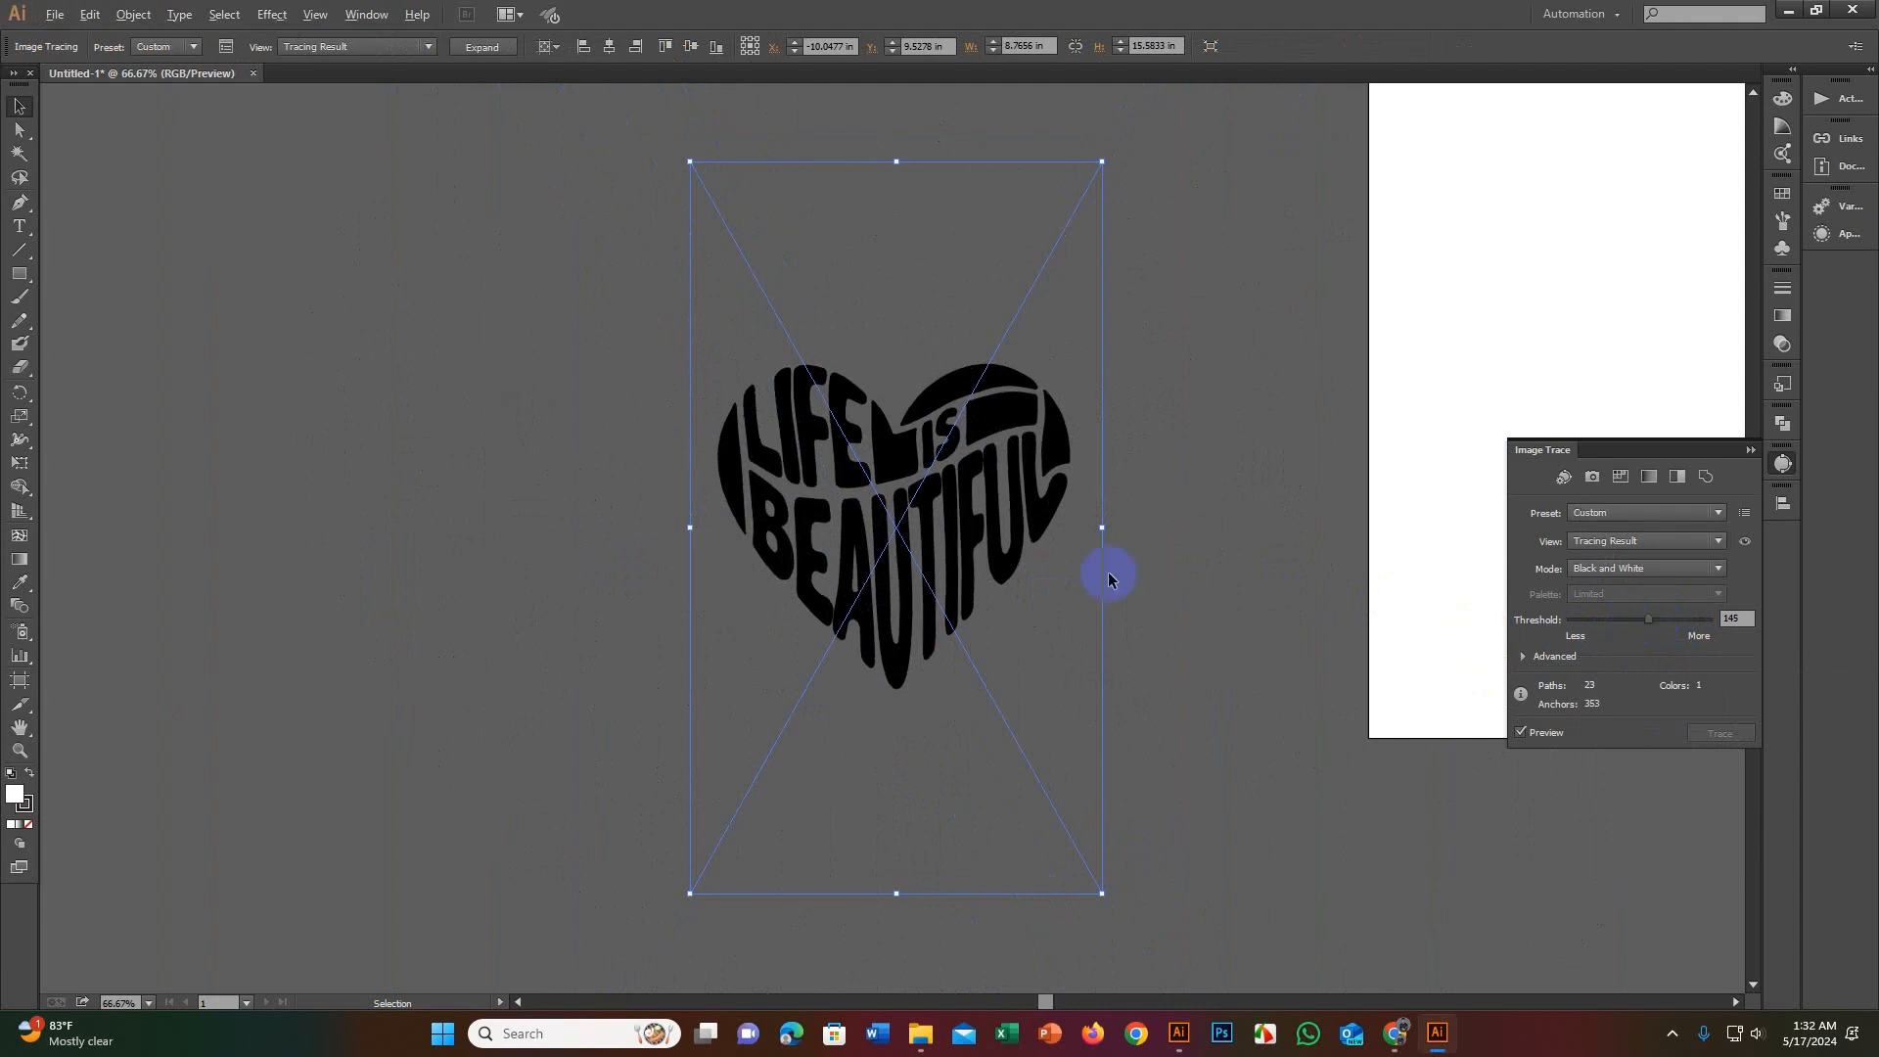
# Step: Try lower Image Trace thresholds of 105, 74 and 49 on the heart, then set the threshold to 78
pyautogui.scroll(2, 1008, 536)
pyautogui.moveTo(958, 503); pyautogui.dragTo(1009, 512)
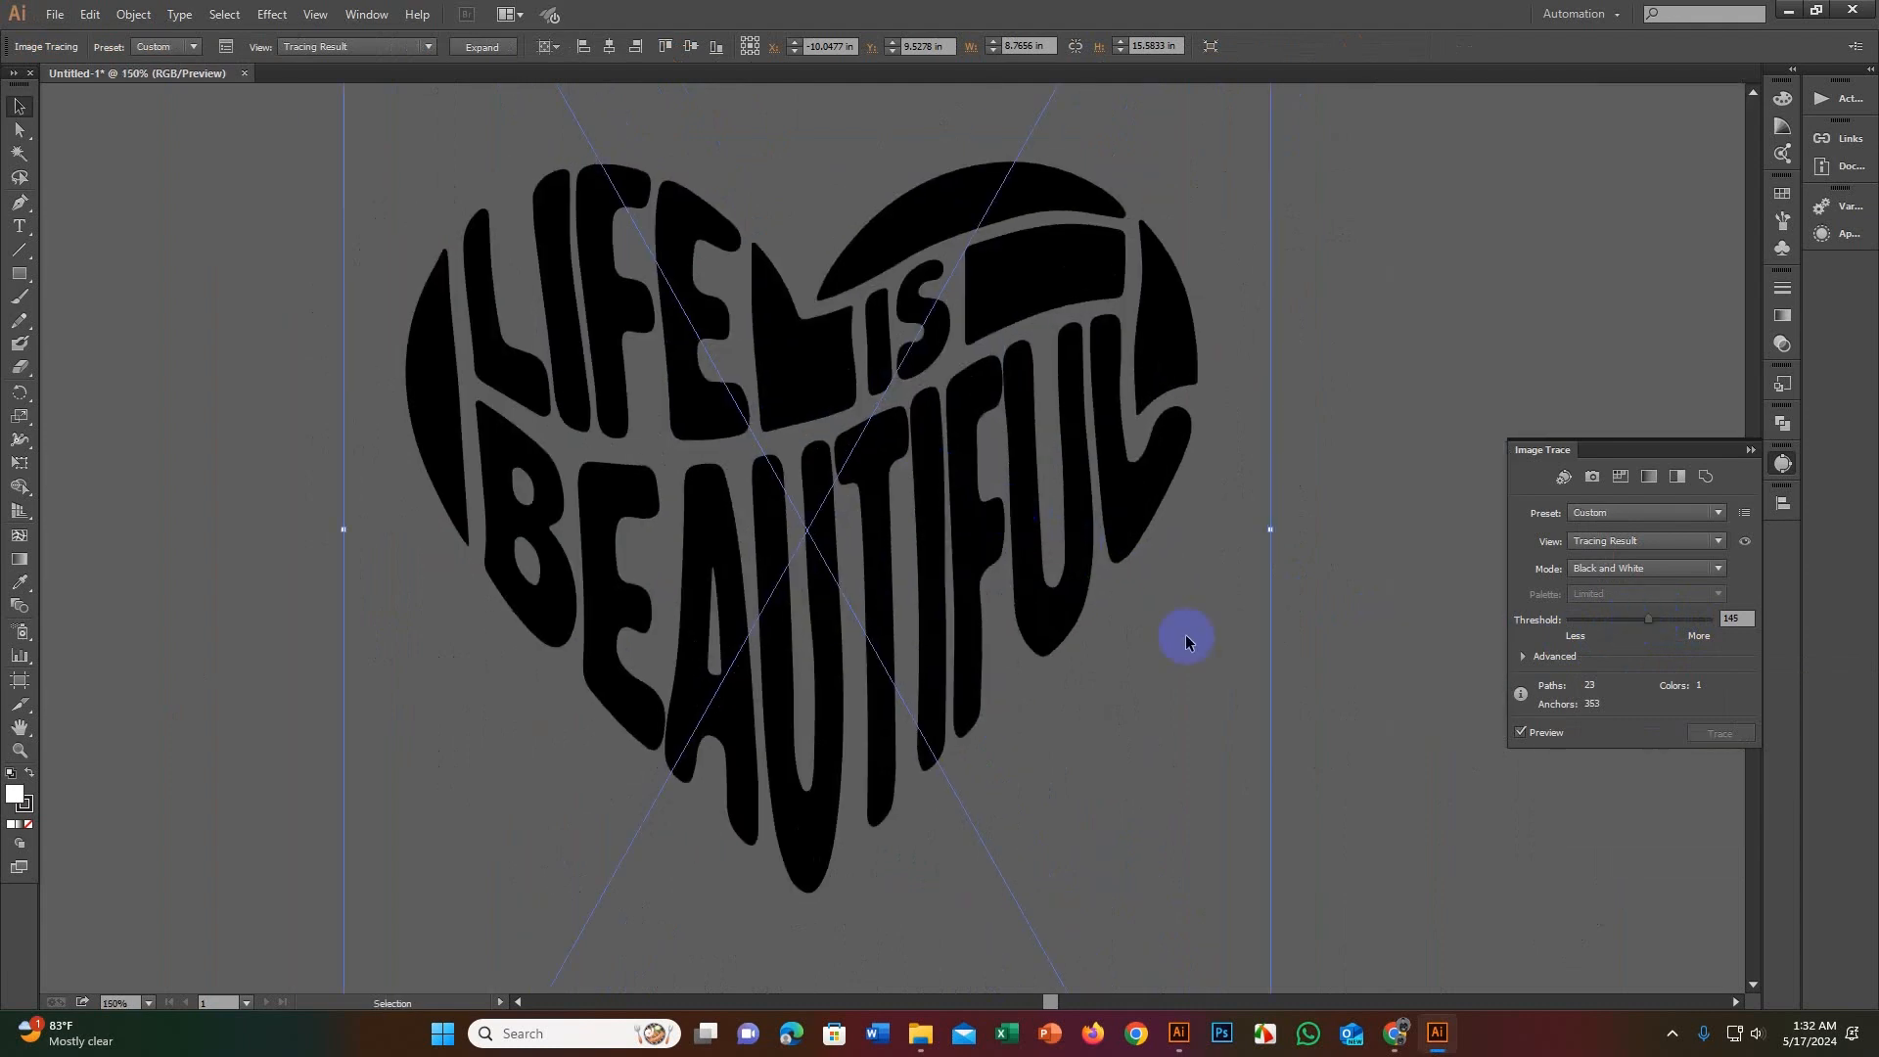
pyautogui.click(1629, 622)
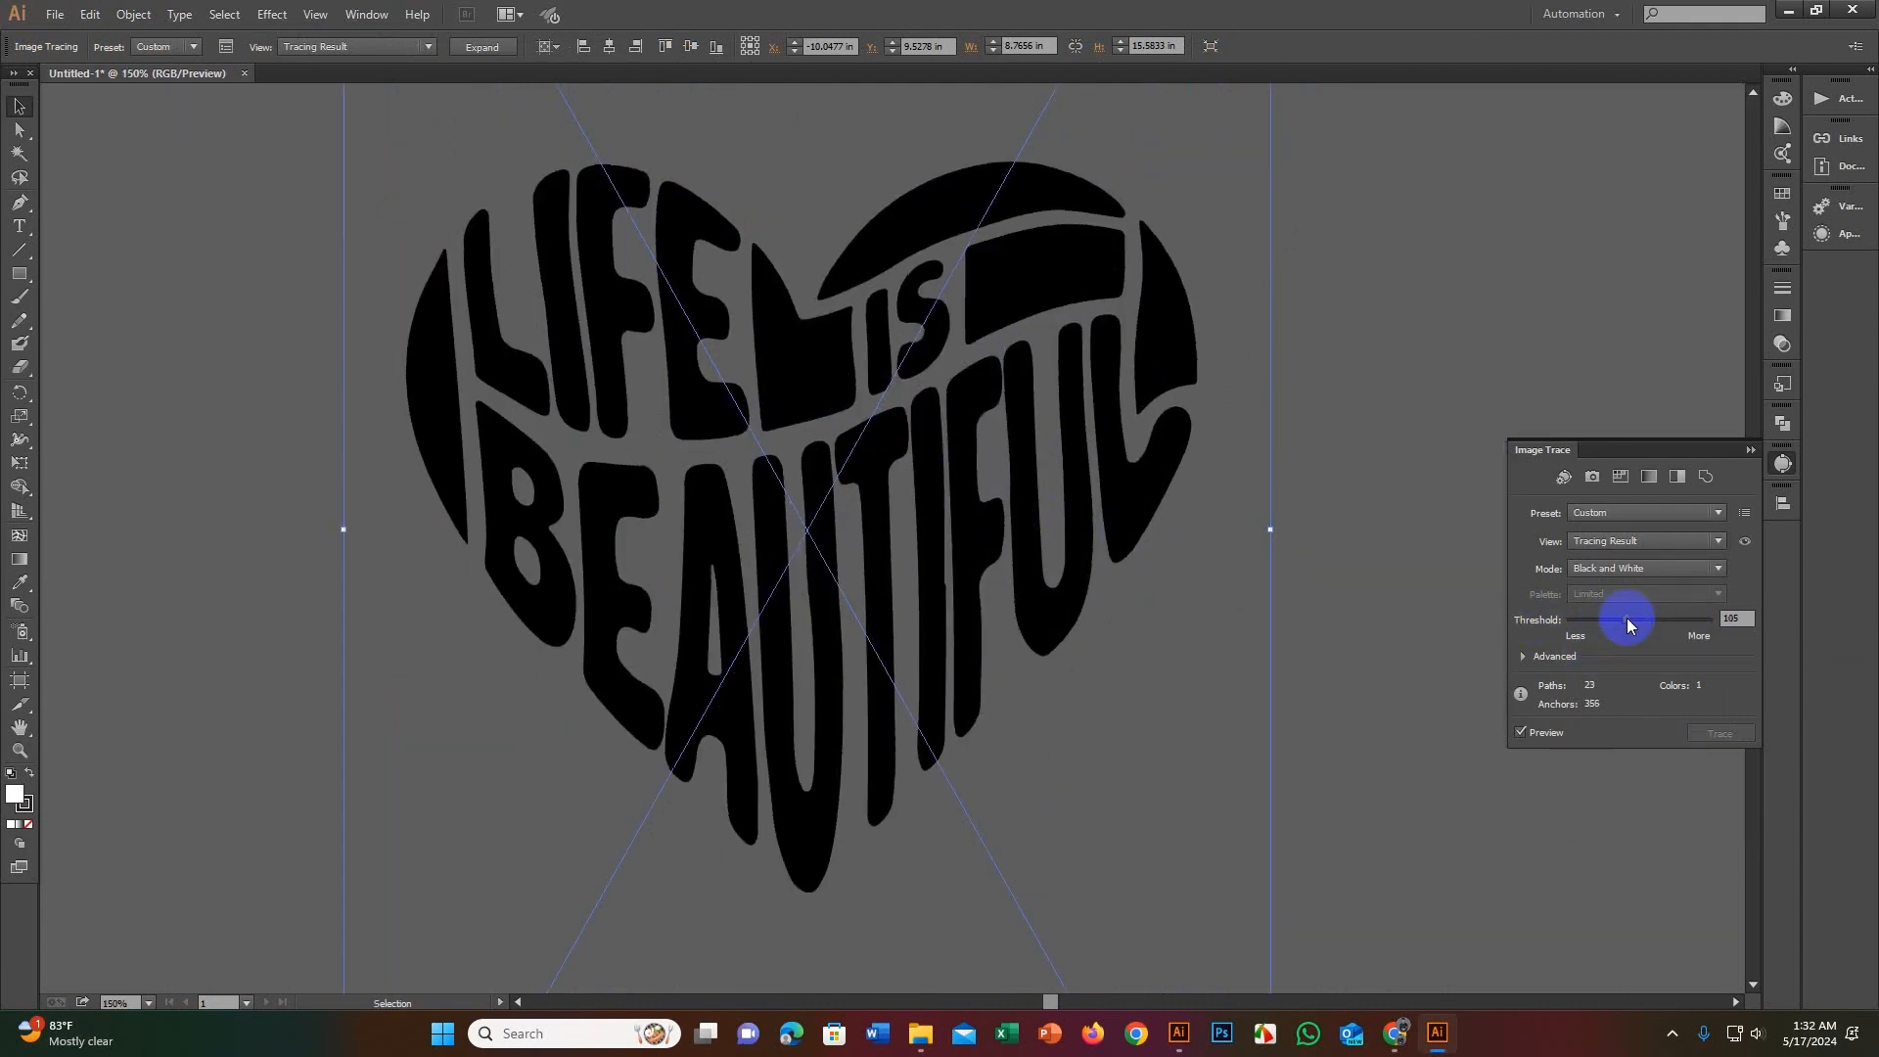
pyautogui.click(1613, 621)
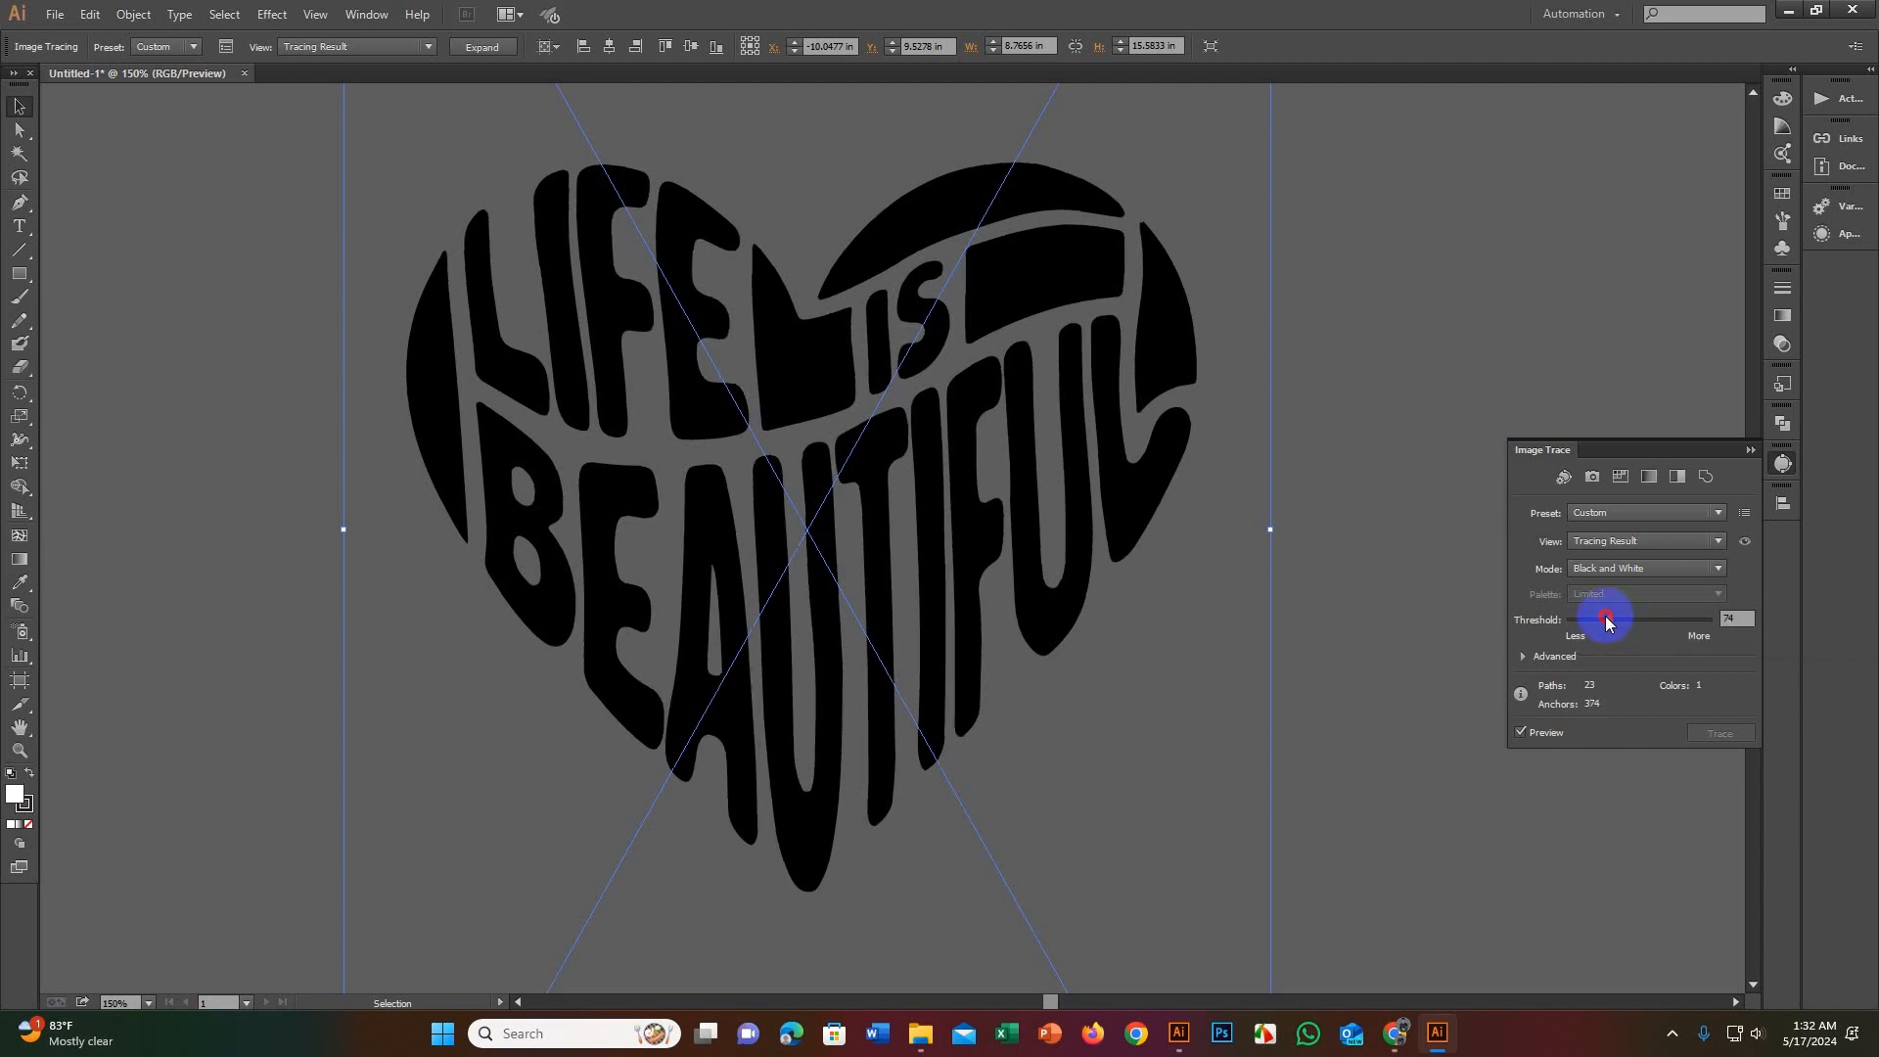
pyautogui.click(1598, 620)
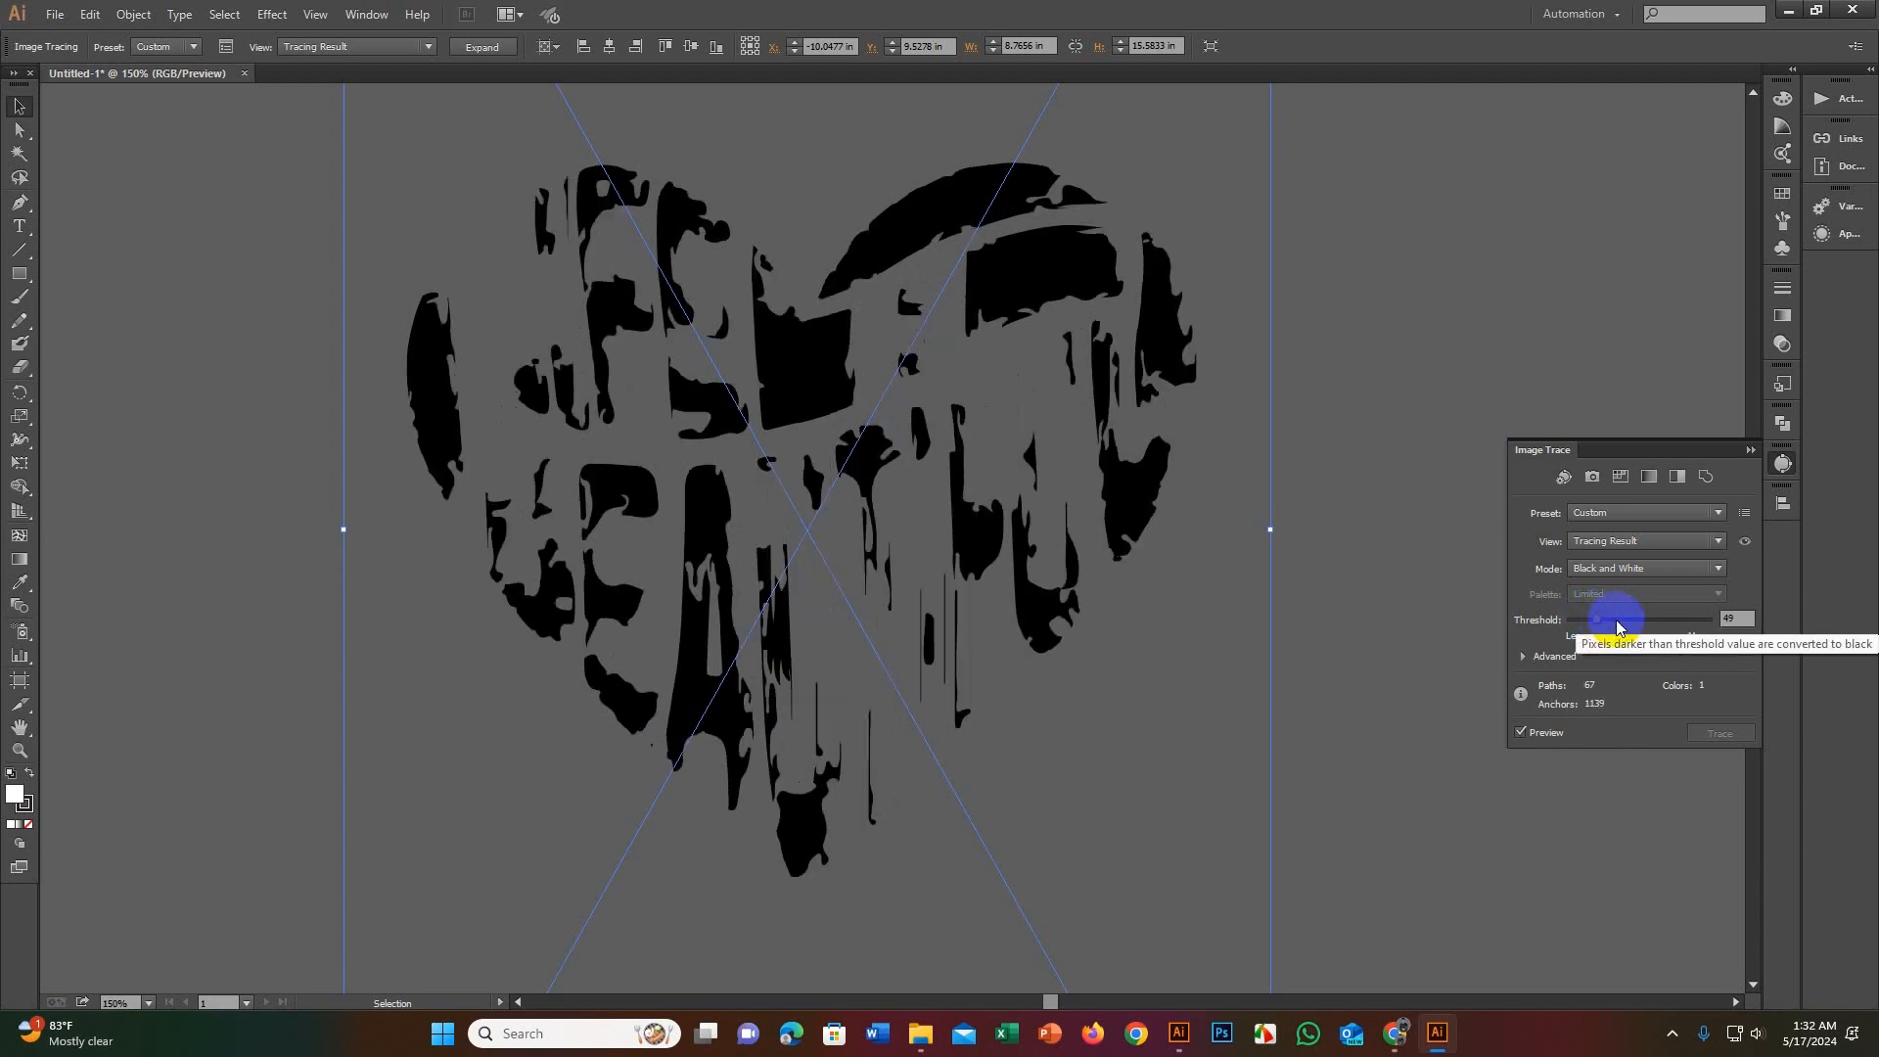
pyautogui.click(1613, 619)
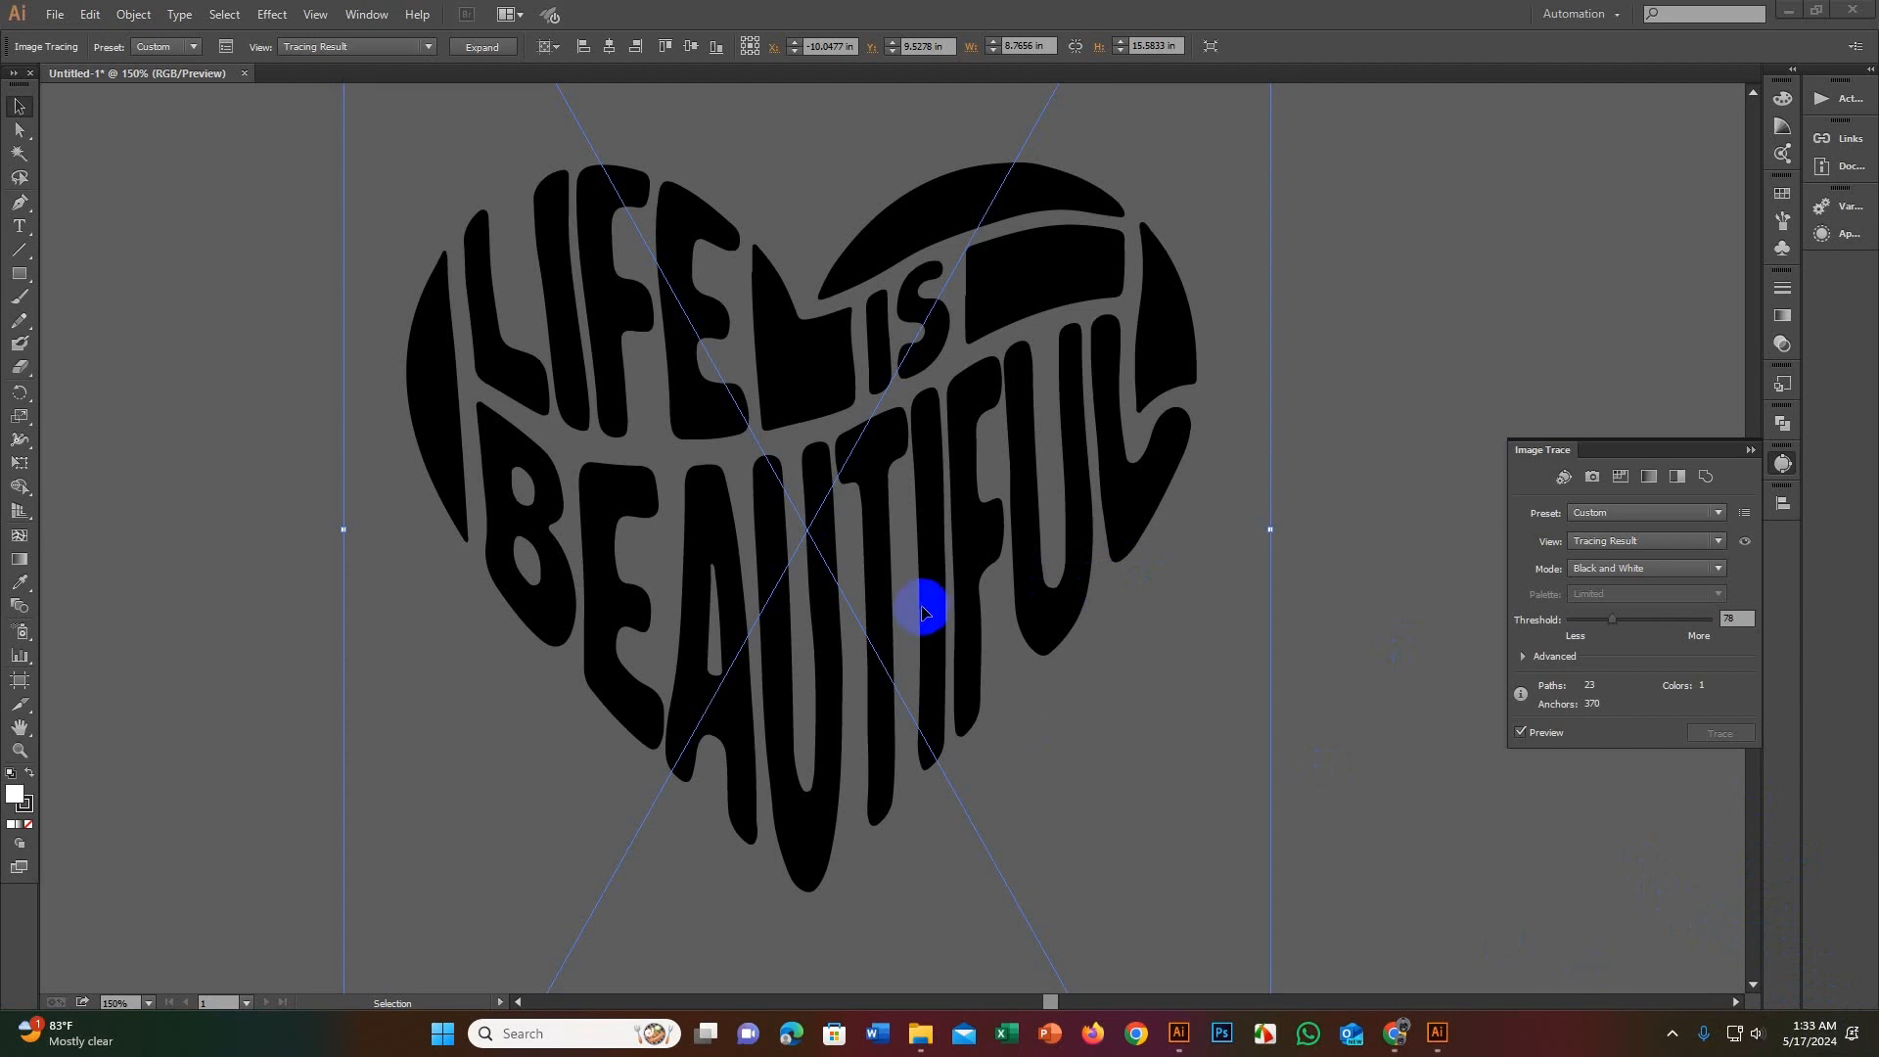
# Step: Set the heart tracing's threshold to 58 and check the resulting letter shapes
pyautogui.scroll(-2, 925, 609)
pyautogui.scroll(2, 915, 590)
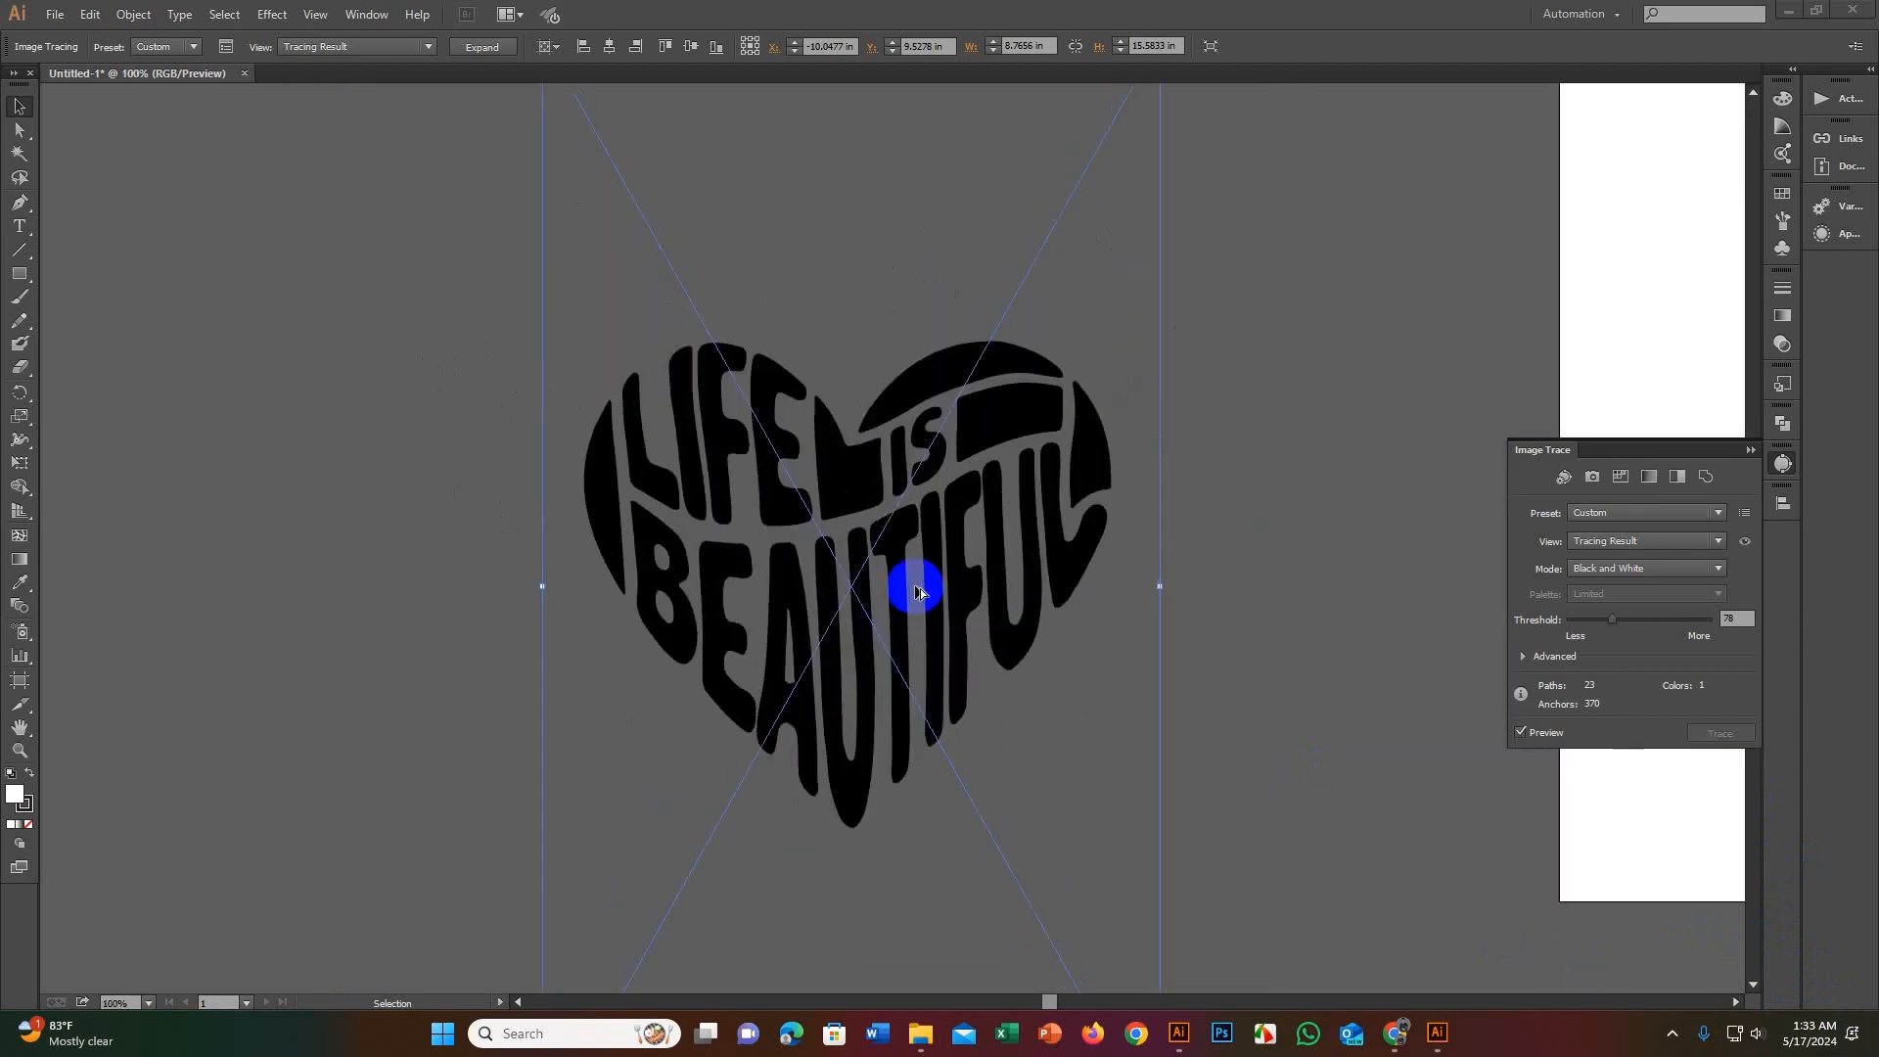
pyautogui.press('space')
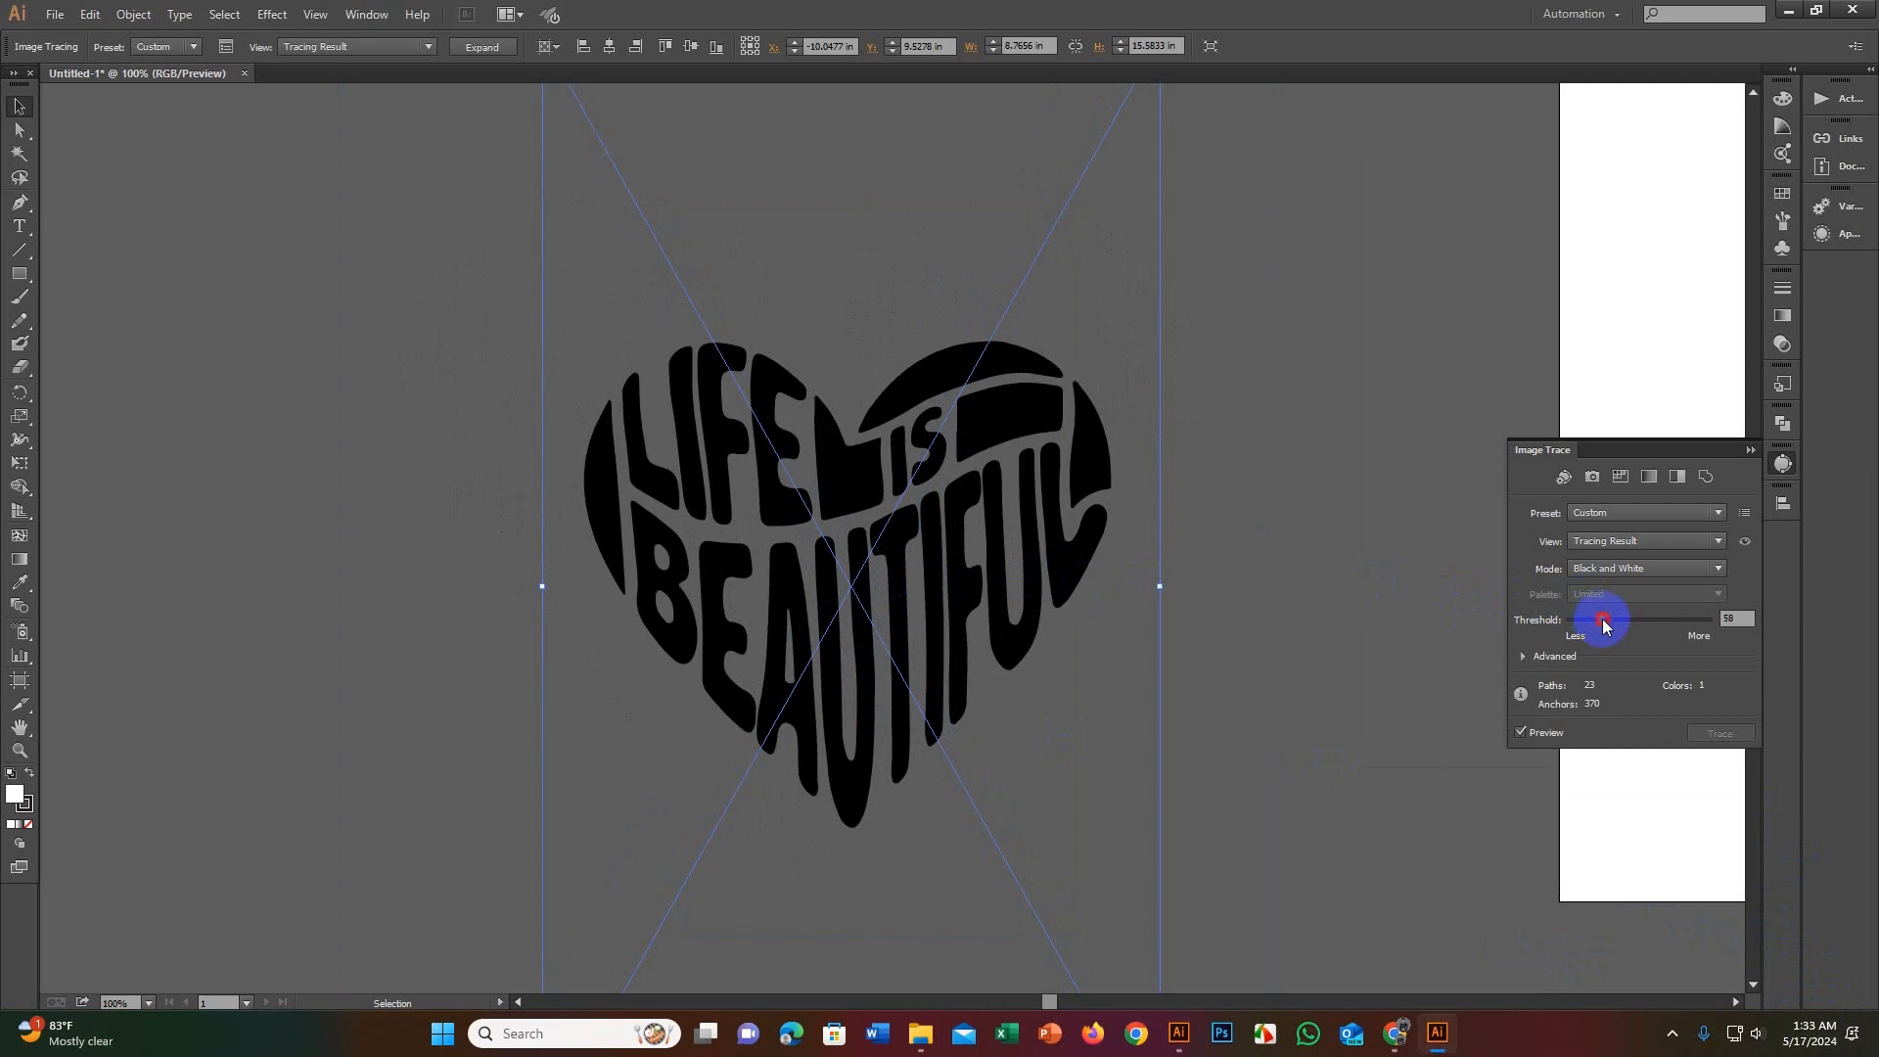
pyautogui.scroll(3, 927, 483)
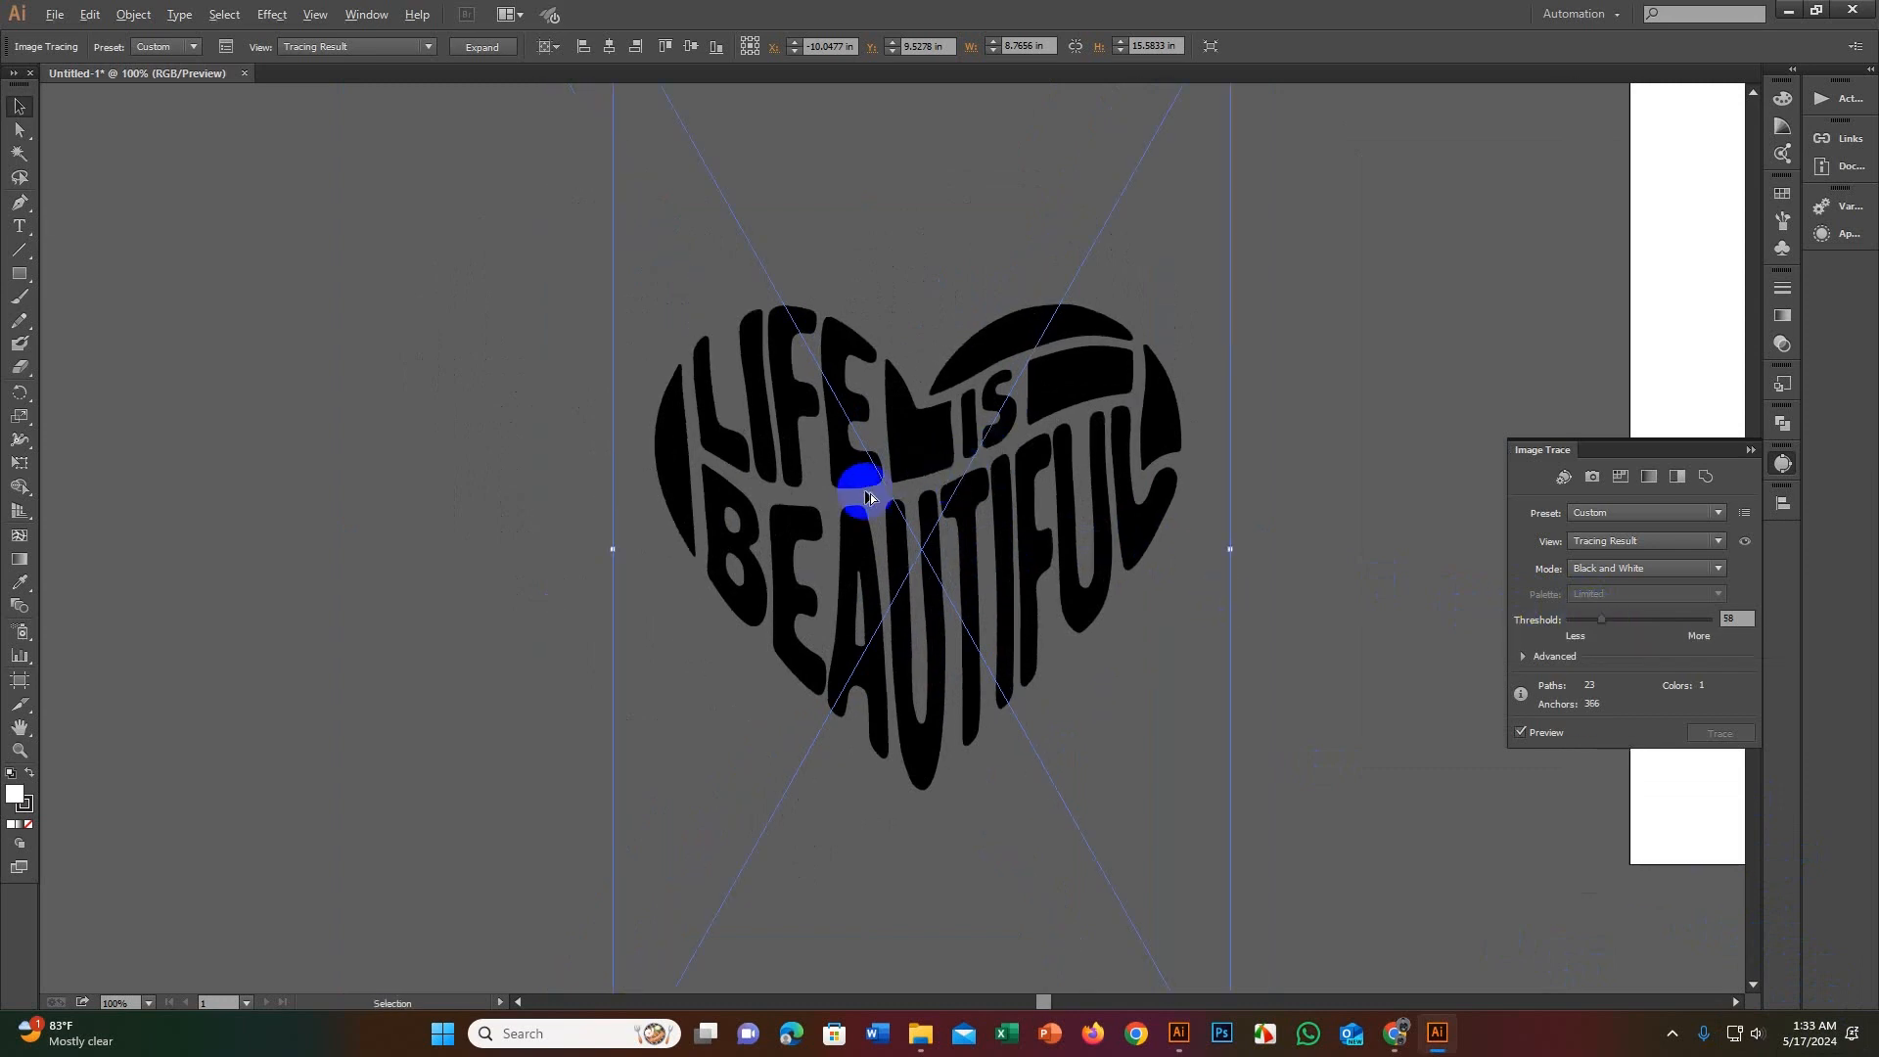
# Step: Expand the heart tracing into editable vector paths, deselect it and close the Image Trace settings
pyautogui.scroll(-3, 817, 471)
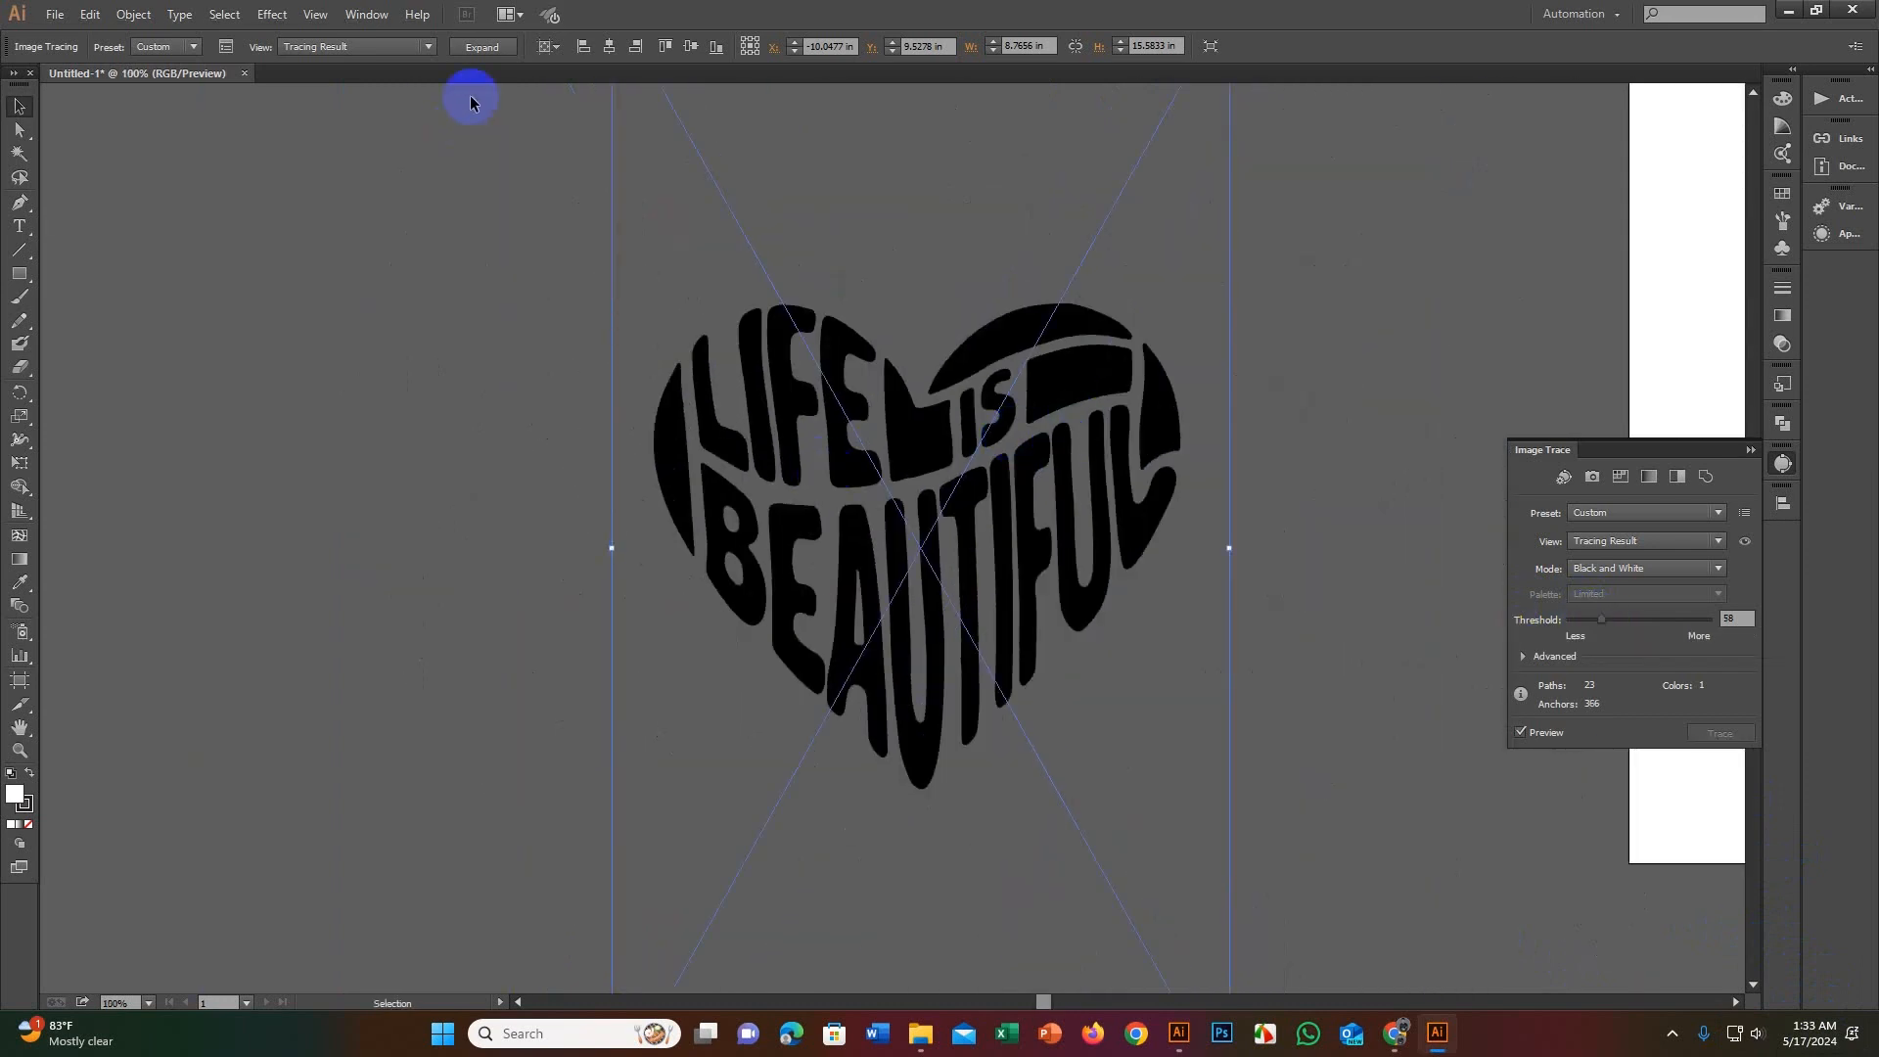
pyautogui.click(489, 47)
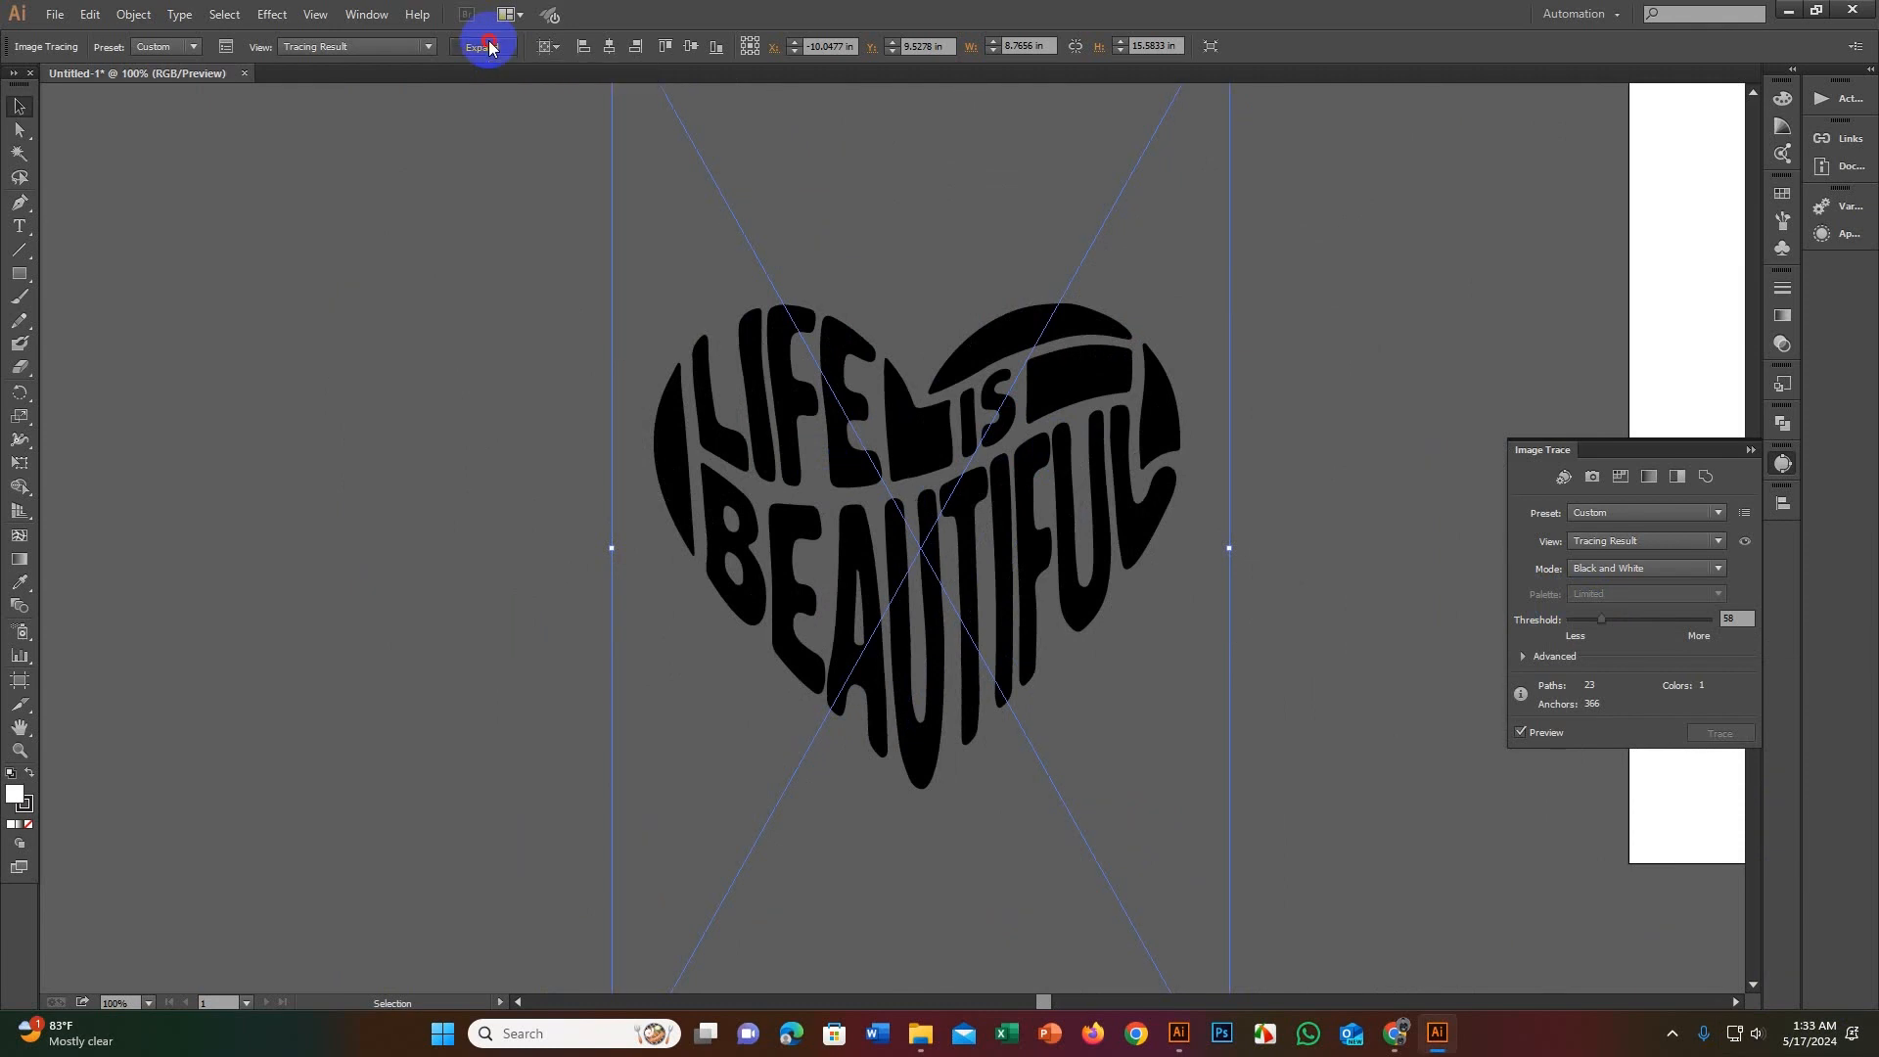
pyautogui.scroll(3, 901, 461)
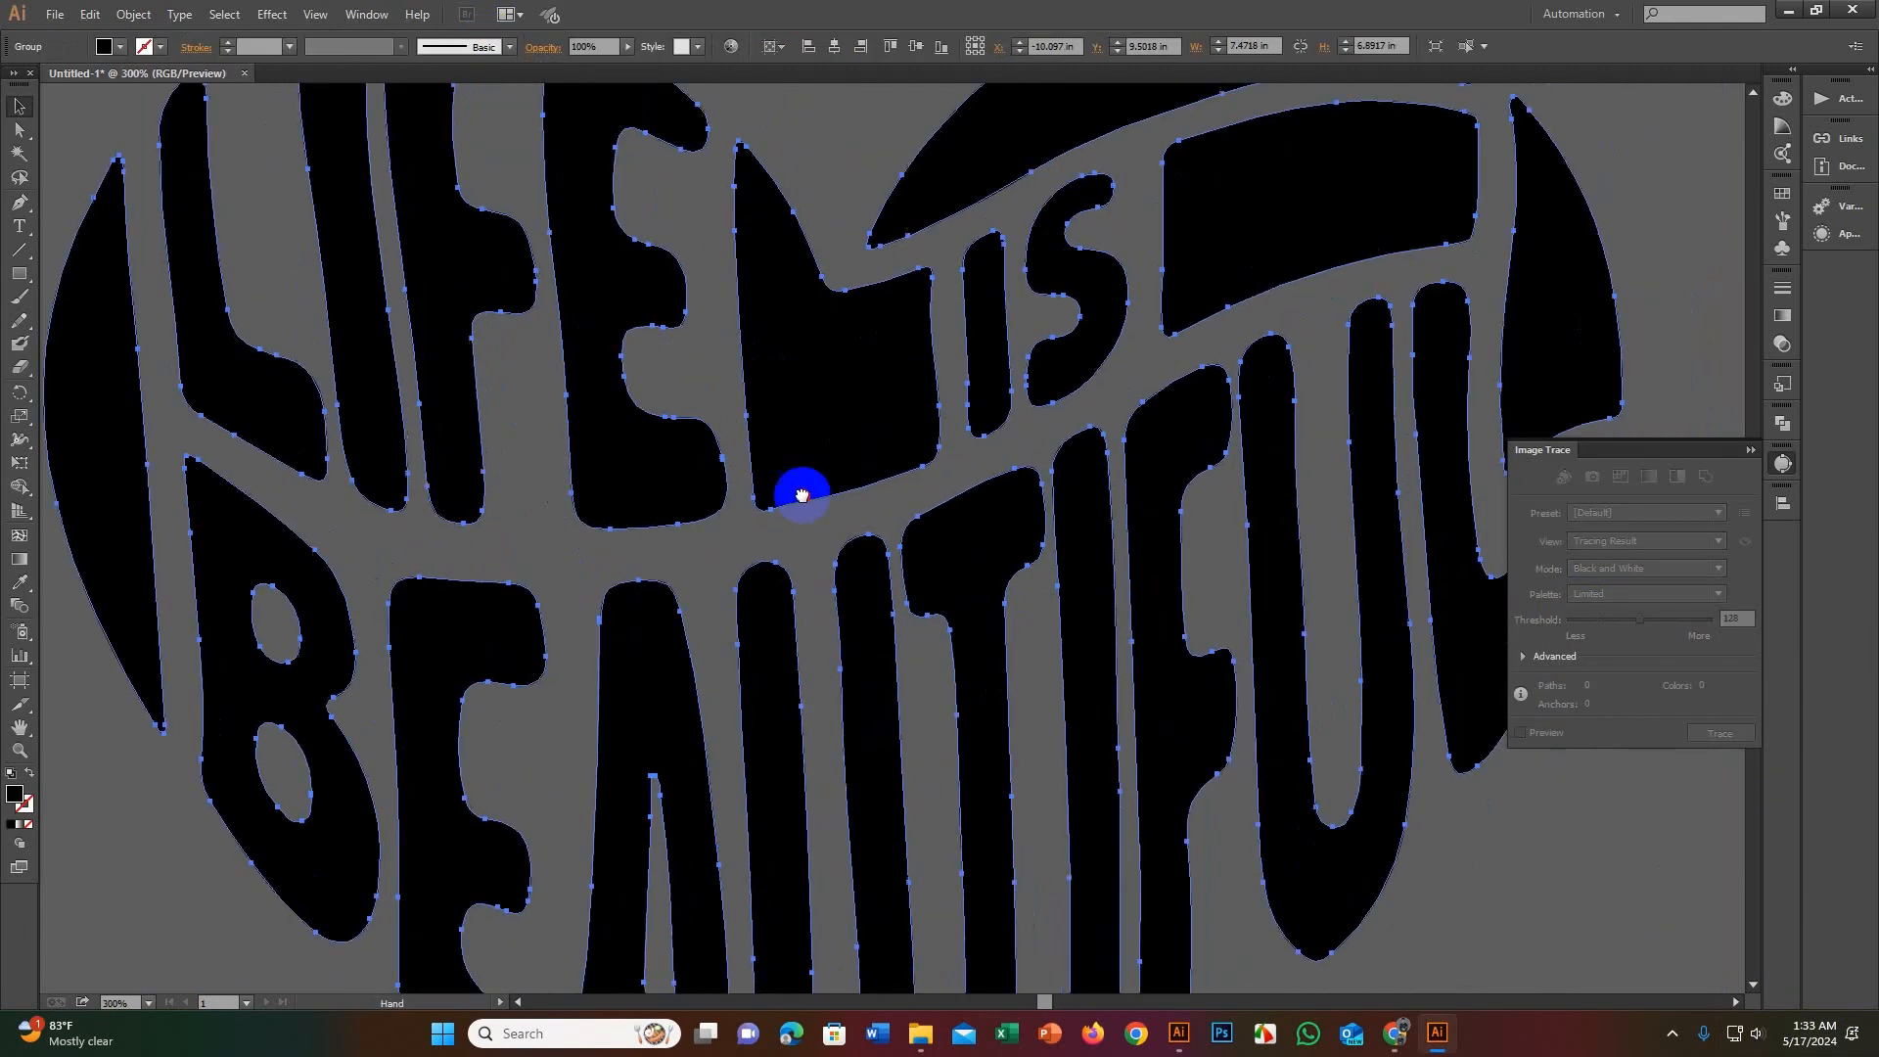
pyautogui.scroll(-3, 801, 495)
pyautogui.click(1284, 495)
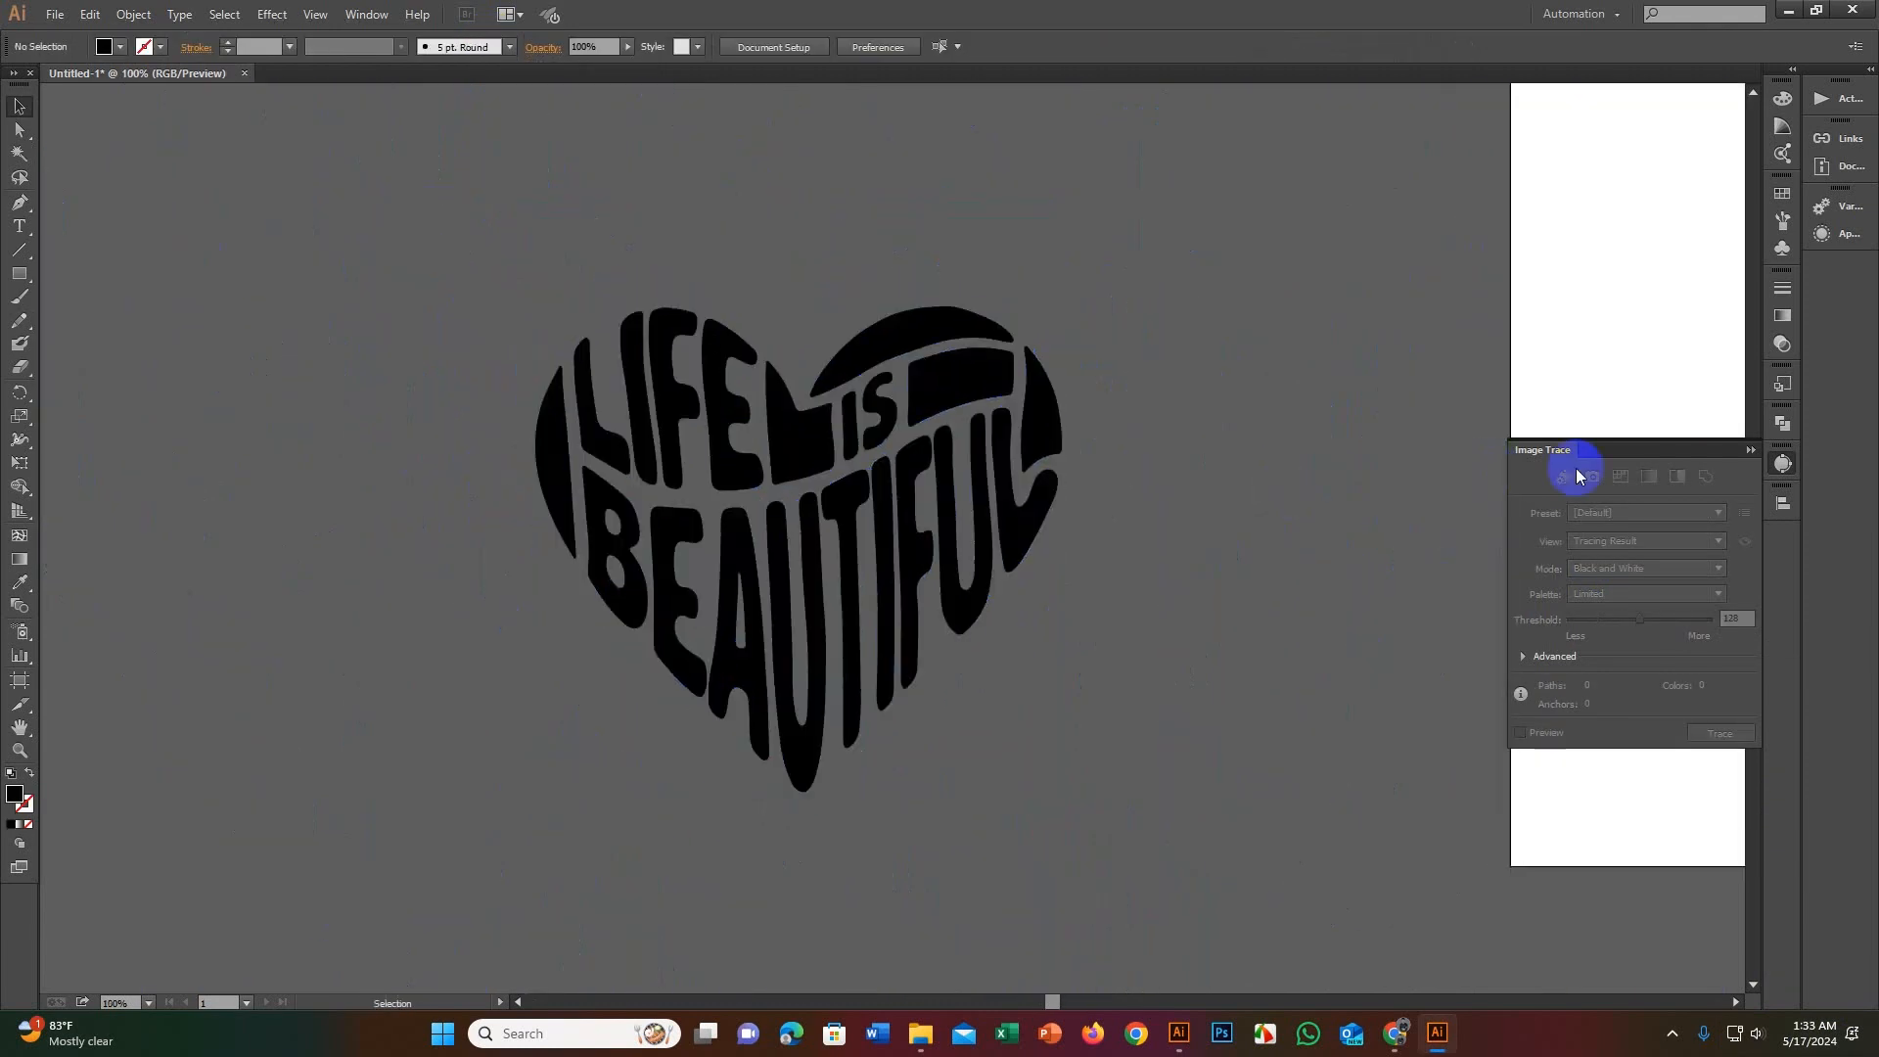
pyautogui.click(1749, 449)
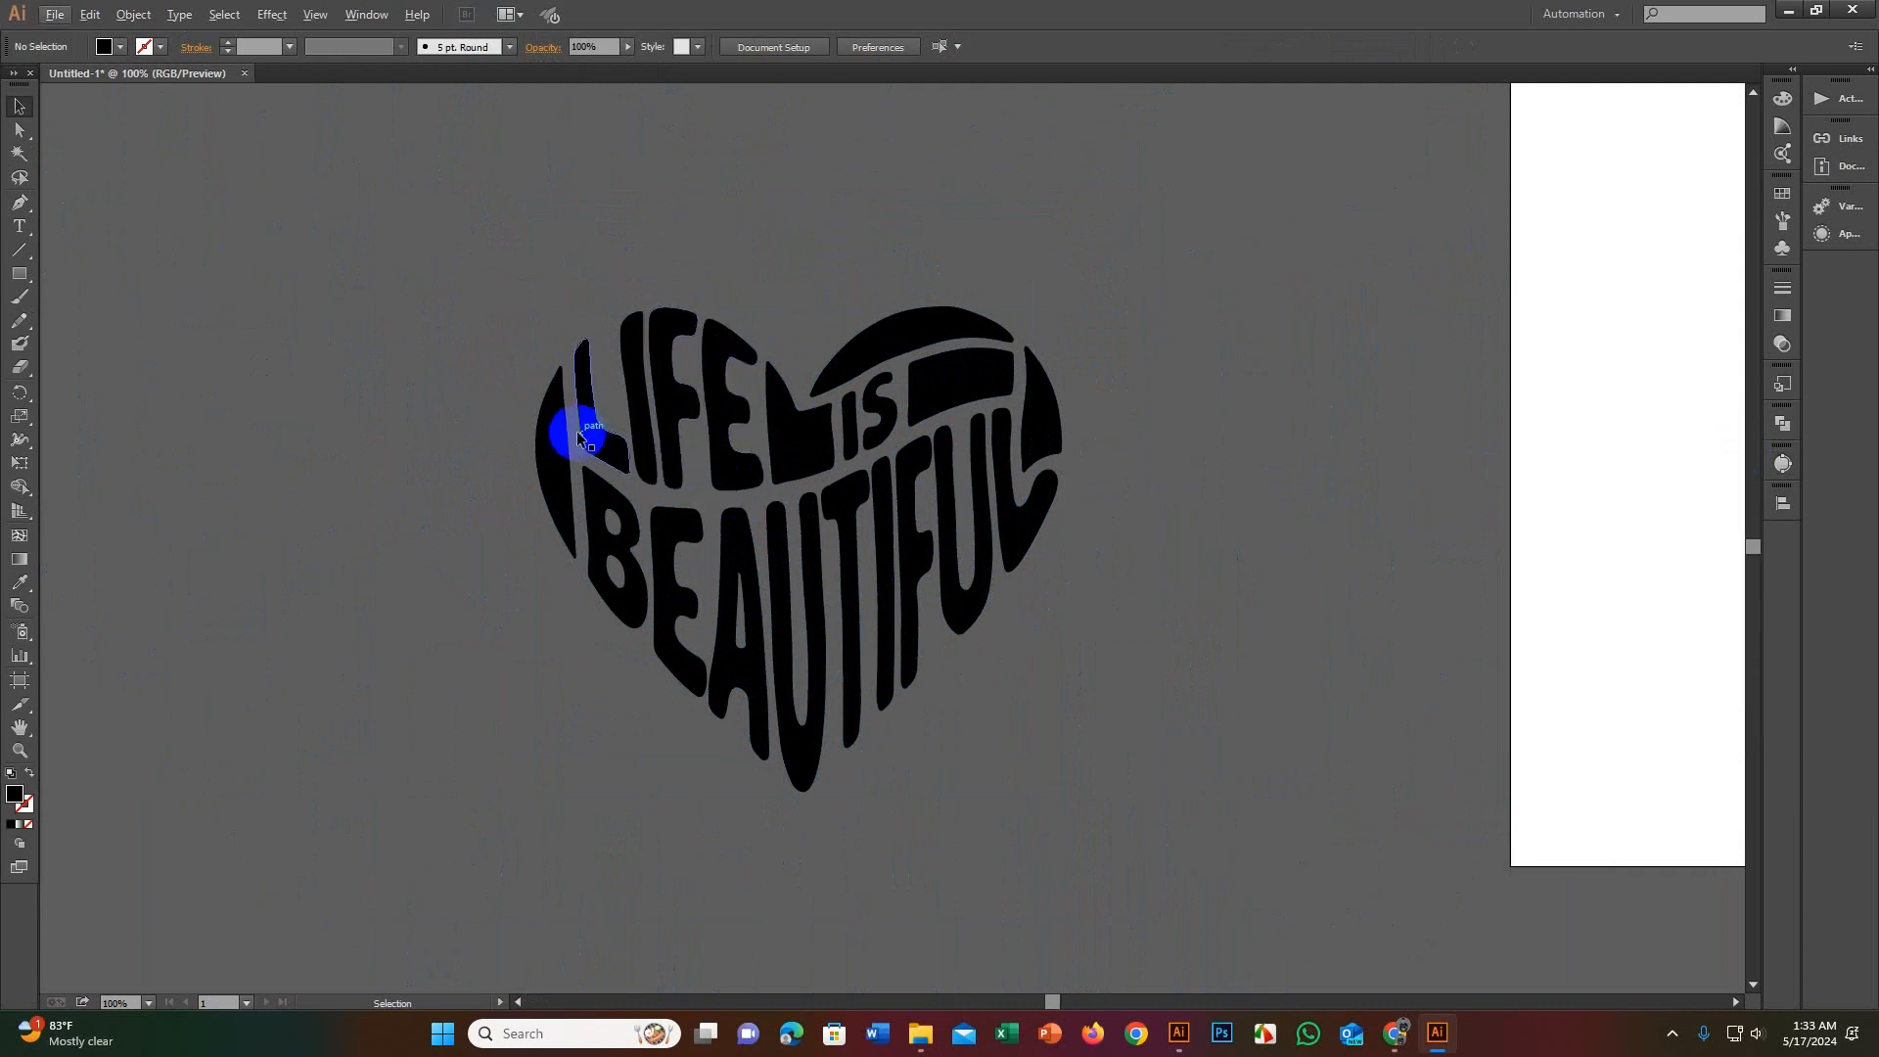
# Step: Examine the expanded heart lettering for clean edges and compare the artwork with the artboard beside it
pyautogui.scroll(3, 577, 430)
pyautogui.scroll(-2, 872, 386)
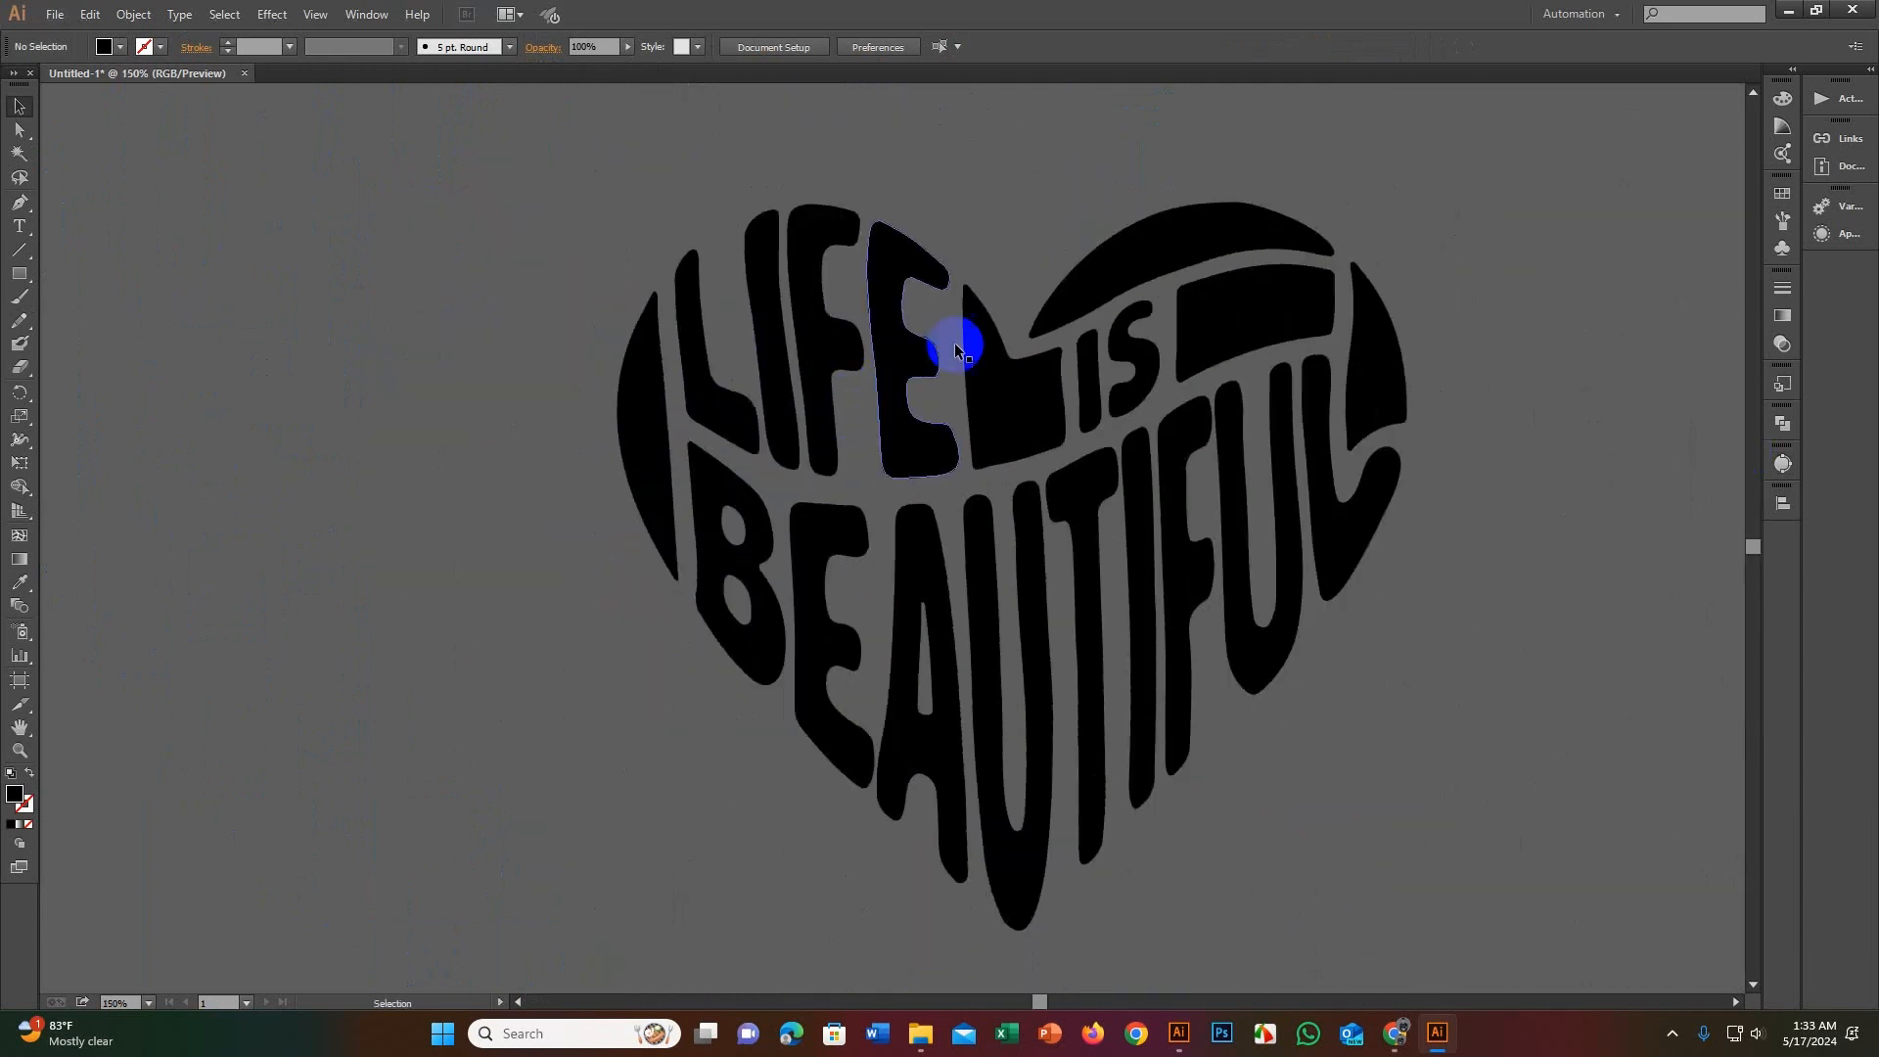
pyautogui.scroll(-1, 910, 323)
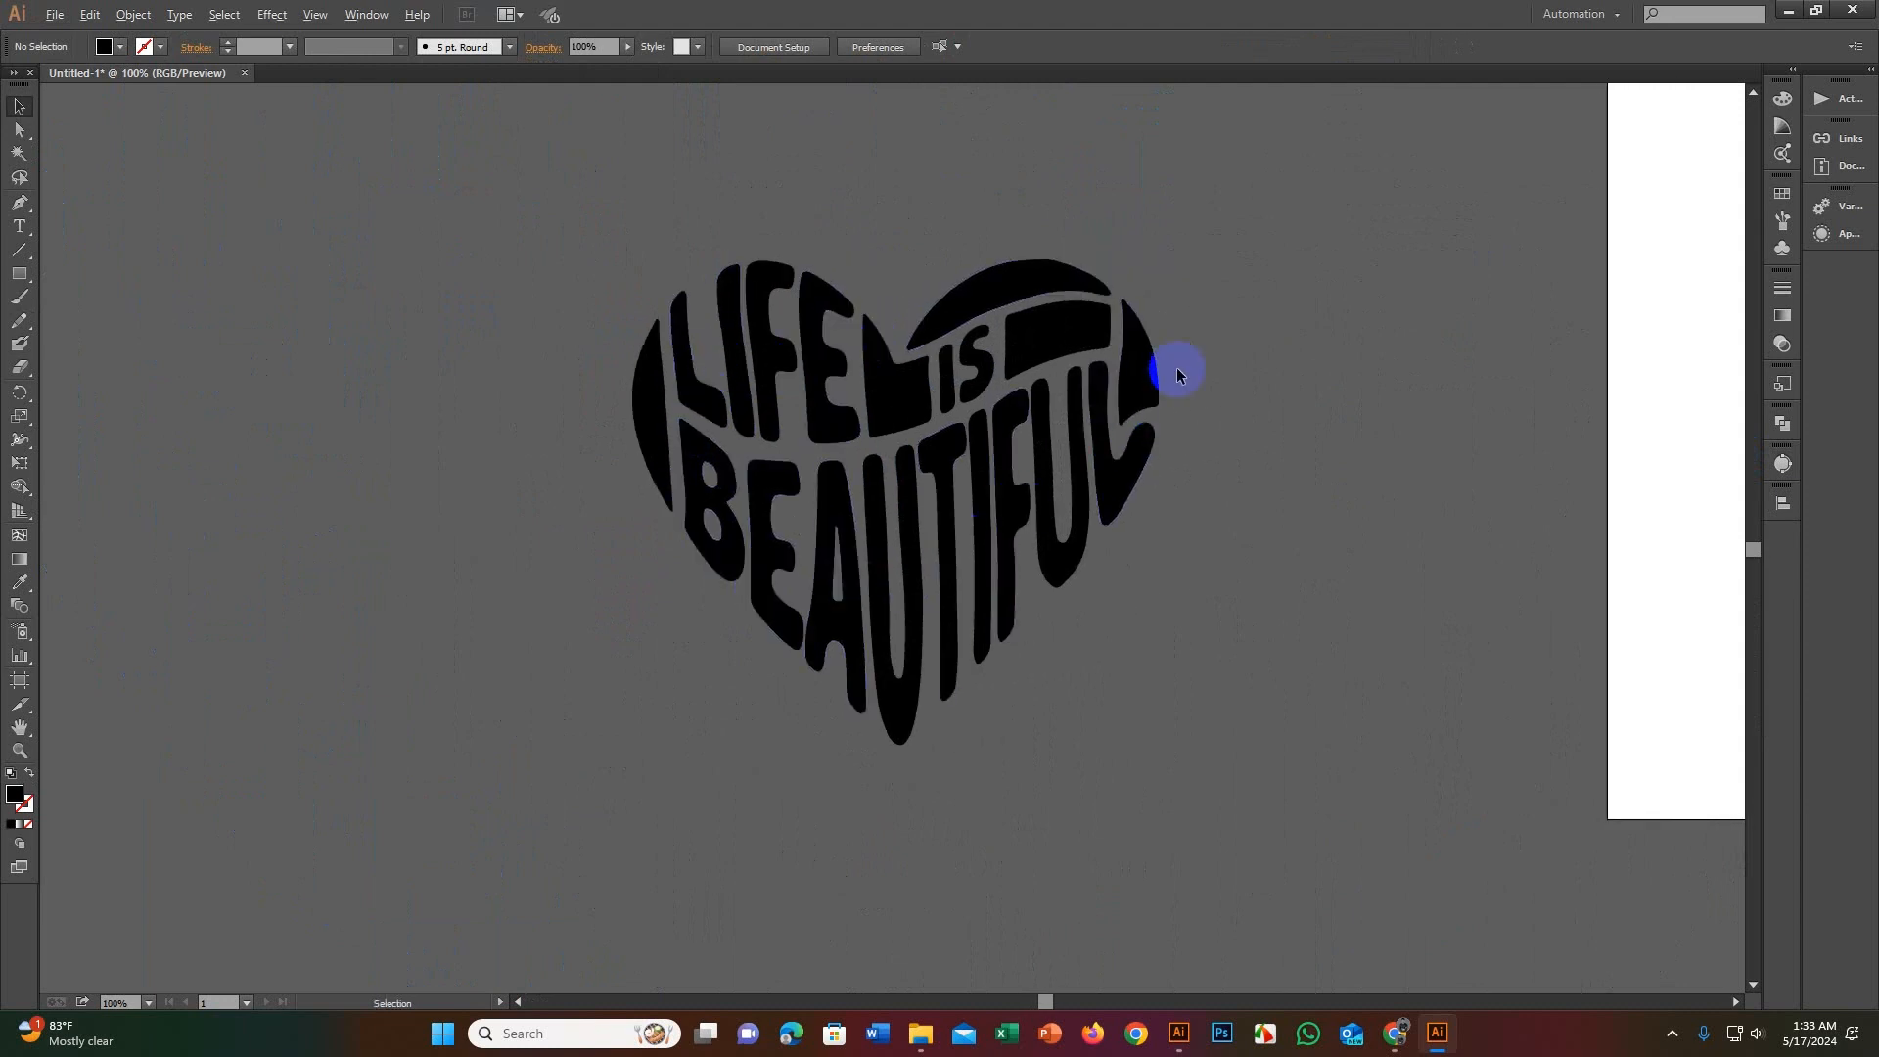
pyautogui.scroll(-2, 1223, 372)
pyautogui.moveTo(1266, 378); pyautogui.dragTo(852, 503)
pyautogui.scroll(-2, 851, 503)
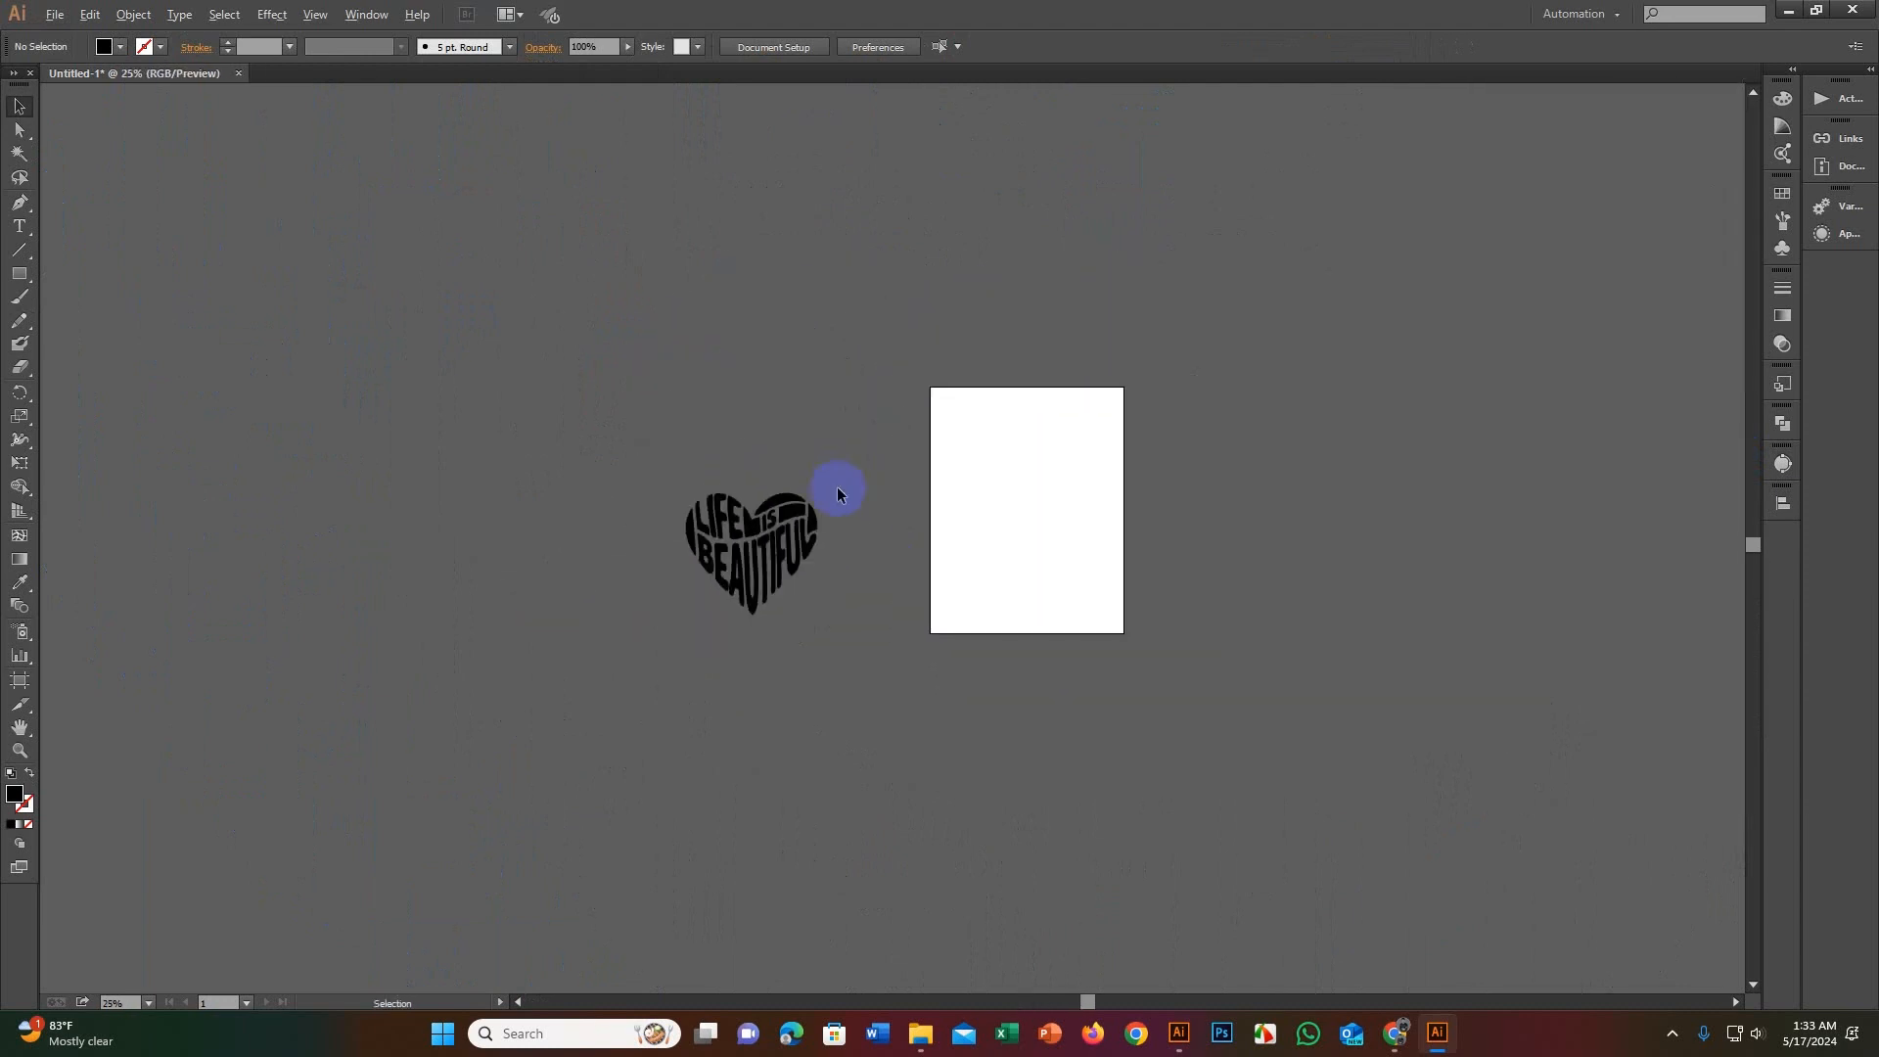
pyautogui.scroll(5, 837, 485)
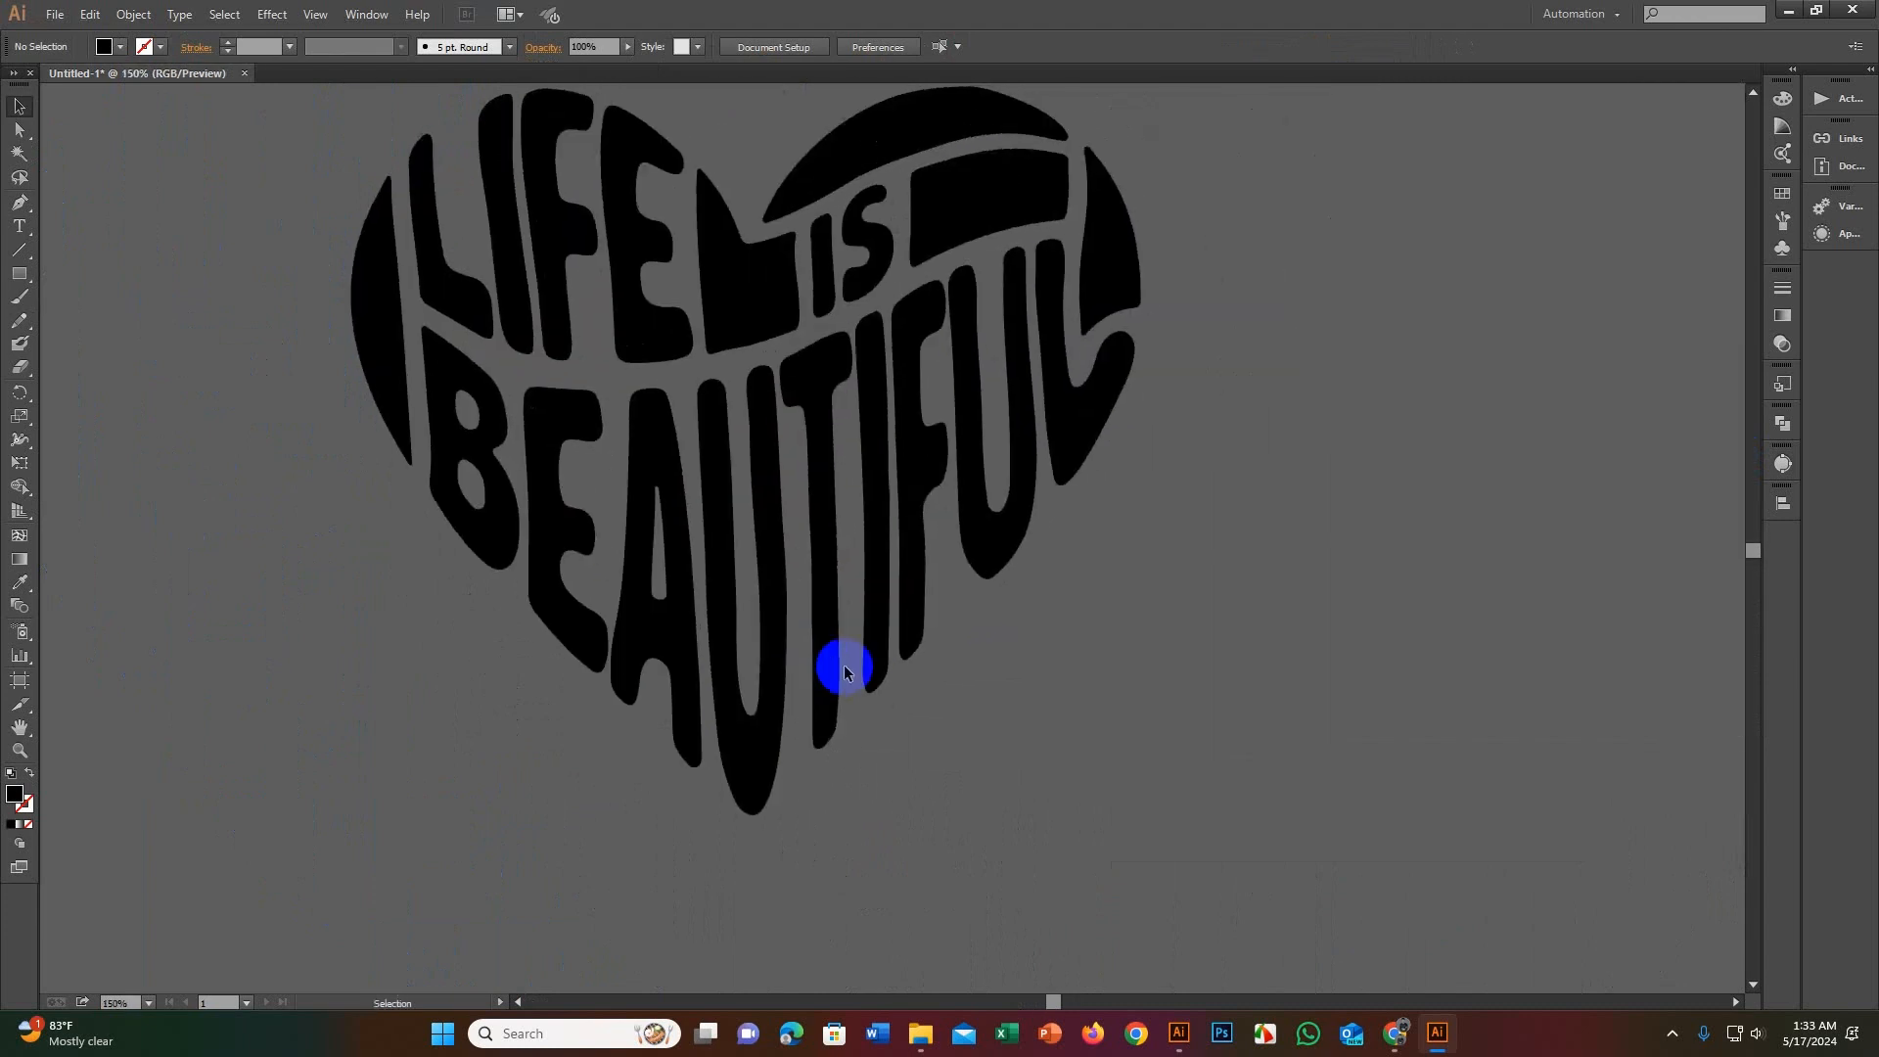
# Step: Ungroup the expanded heart lettering into separate shapes and deselect them
pyautogui.scroll(-2, 843, 666)
pyautogui.rightClick(757, 602)
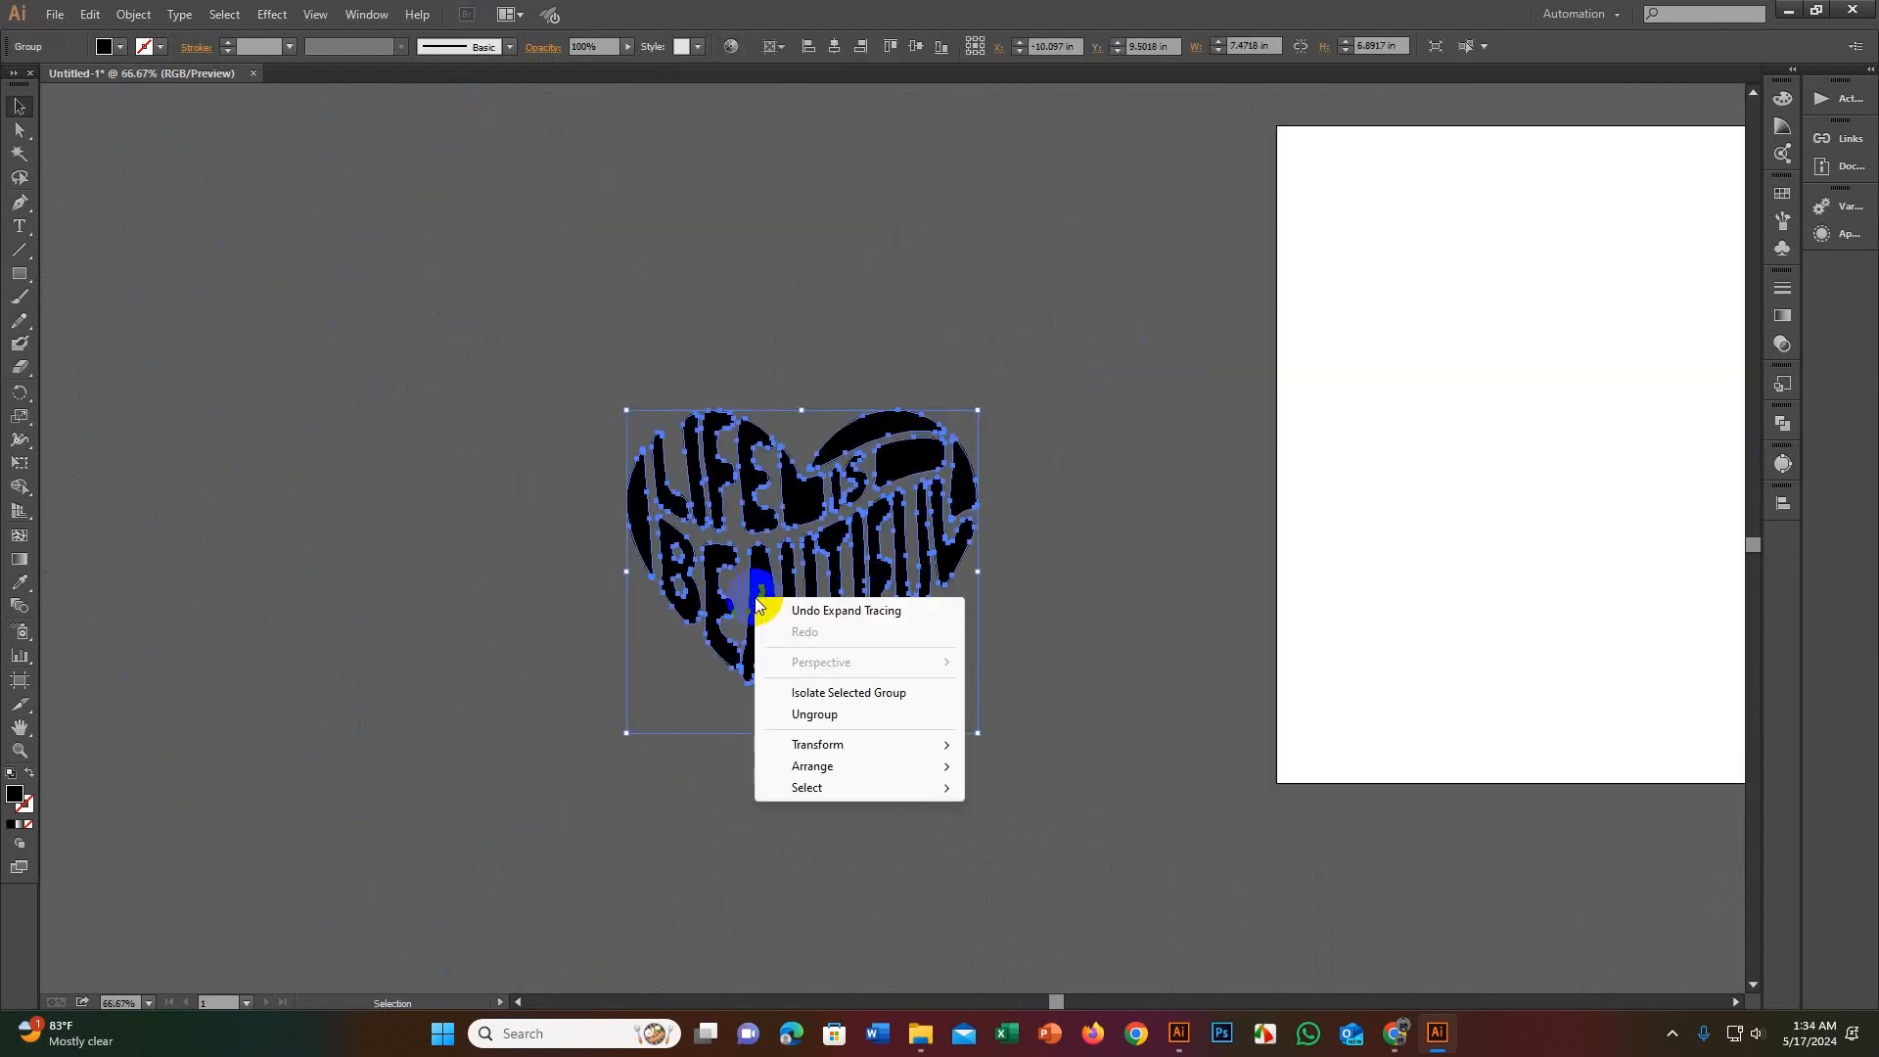
pyautogui.click(820, 715)
pyautogui.click(1061, 591)
pyautogui.scroll(2, 708, 673)
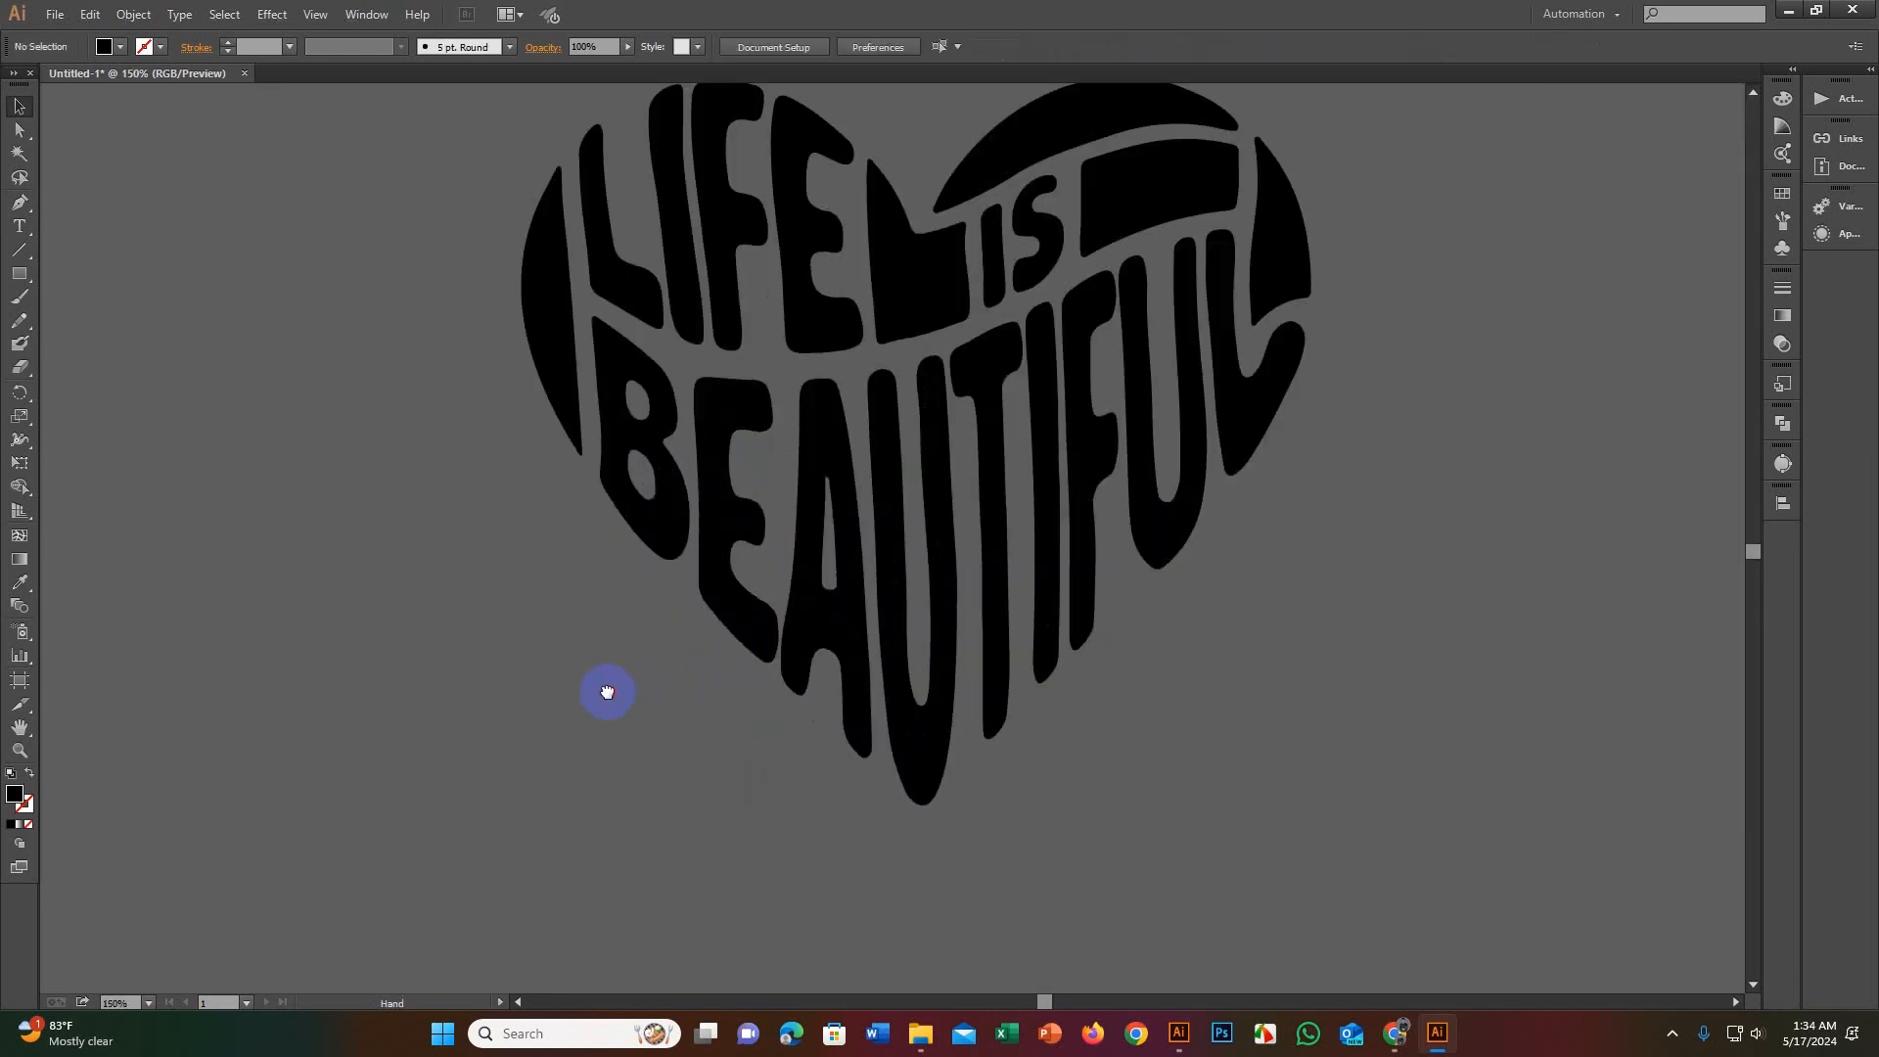
pyautogui.moveTo(606, 691); pyautogui.dragTo(764, 570)
pyautogui.scroll(-2, 890, 524)
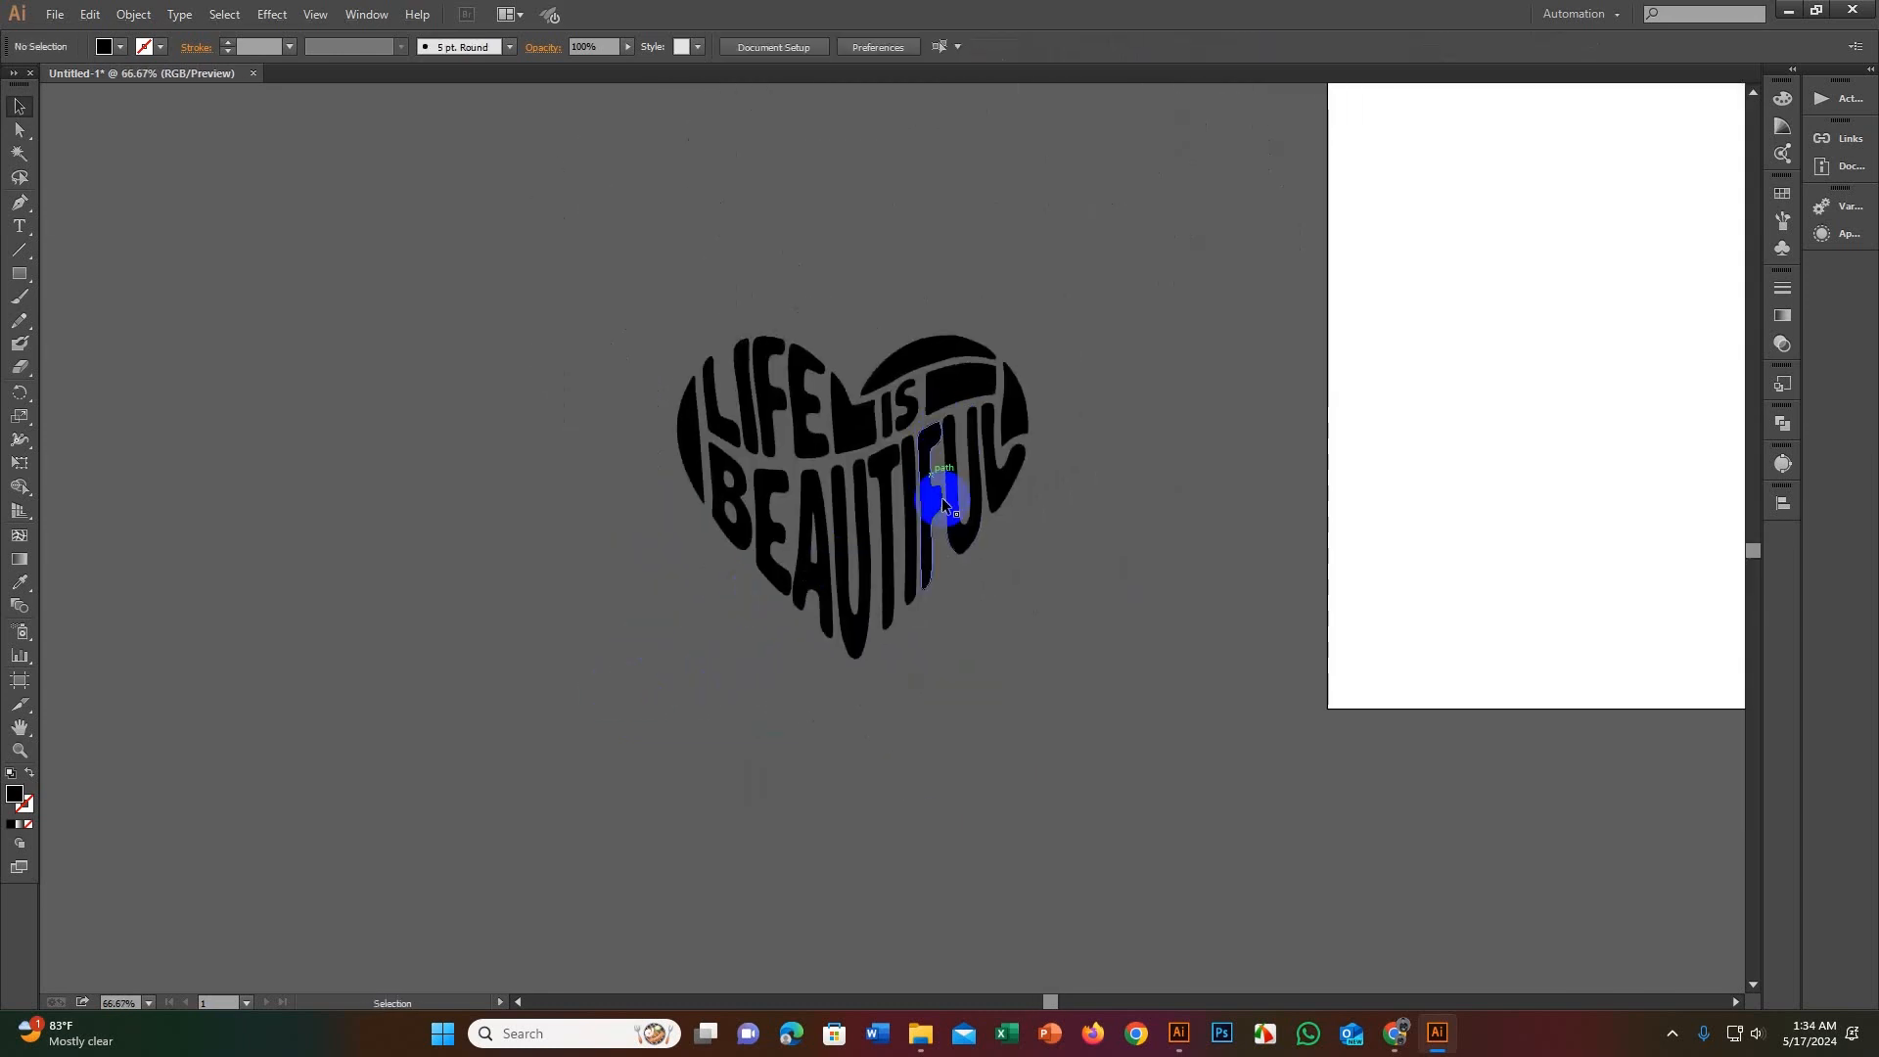
# Step: Select all the heart's lettering and try a red fill of DD1717
pyautogui.moveTo(472, 667); pyautogui.dragTo(1076, 294)
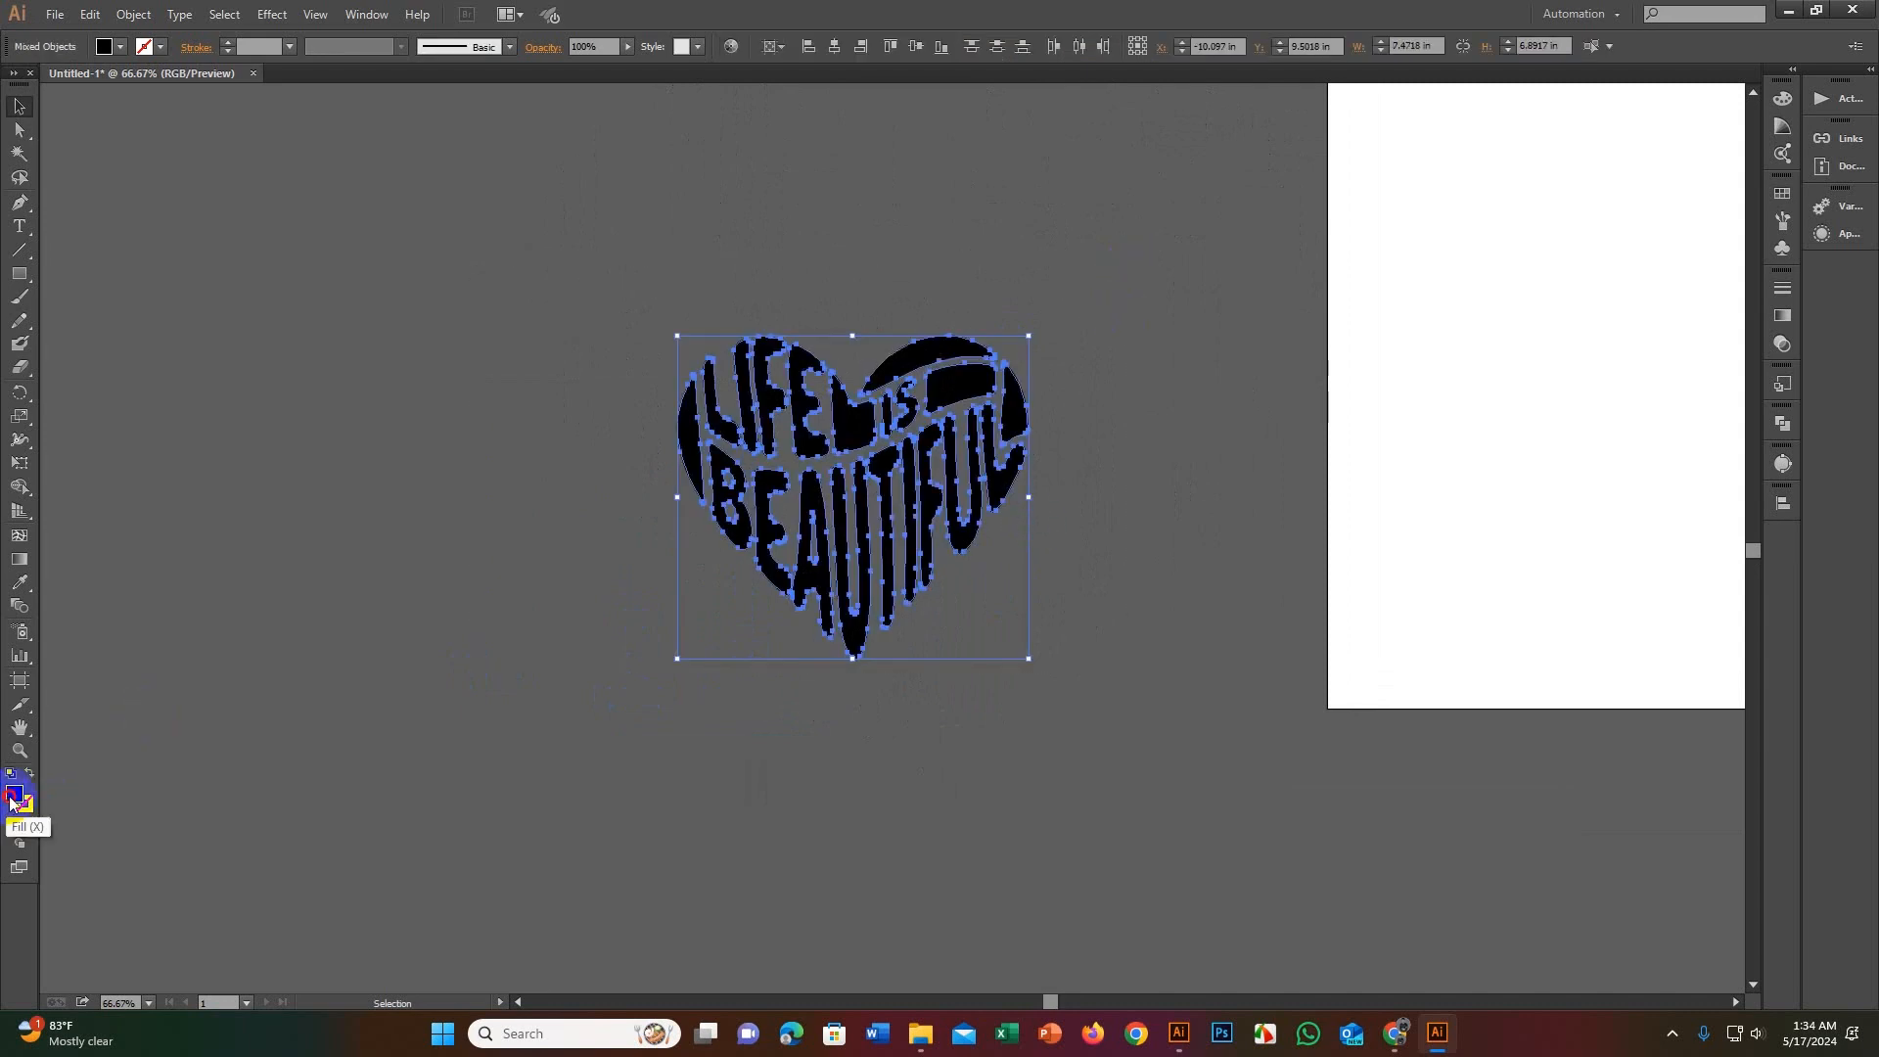
pyautogui.doubleClick(11, 799)
pyautogui.click(525, 619)
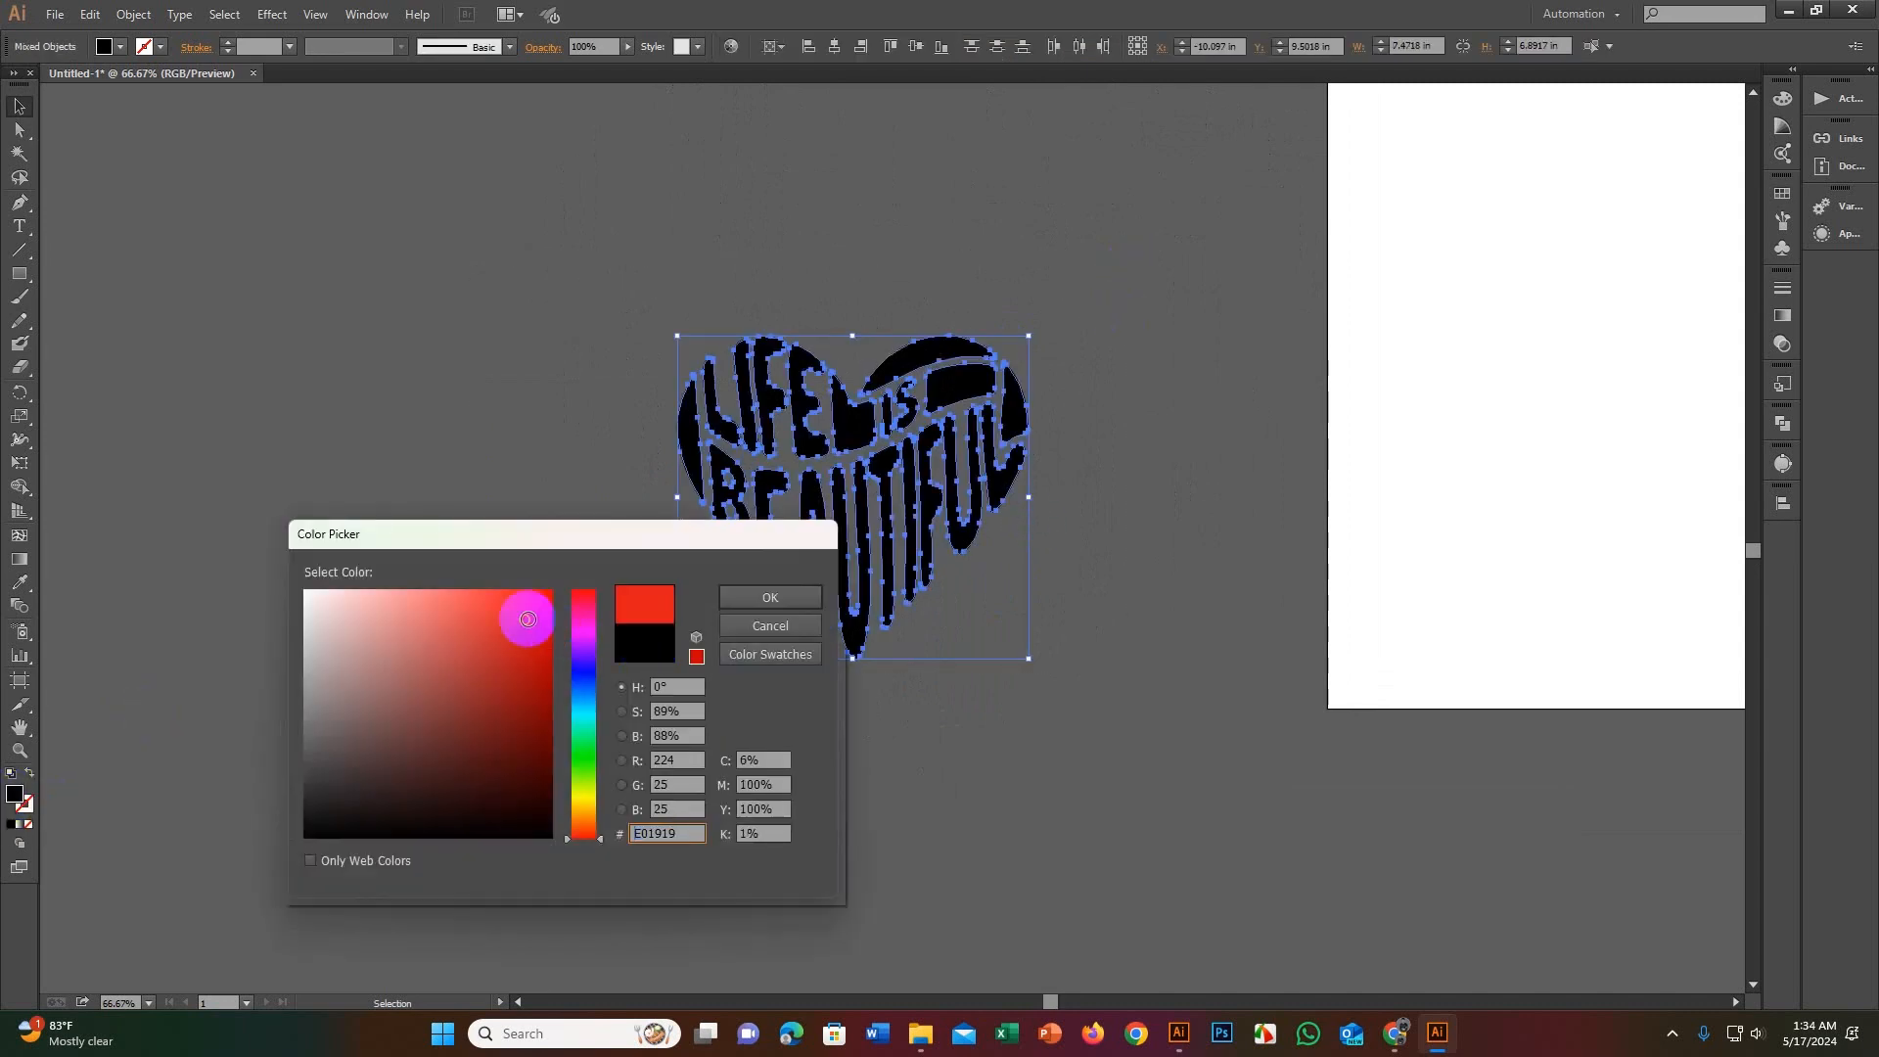
pyautogui.click(532, 671)
pyautogui.moveTo(530, 673)
pyautogui.mouseDown()
pyautogui.moveTo(491, 621)
pyautogui.moveTo(529, 622)
pyautogui.mouseUp()
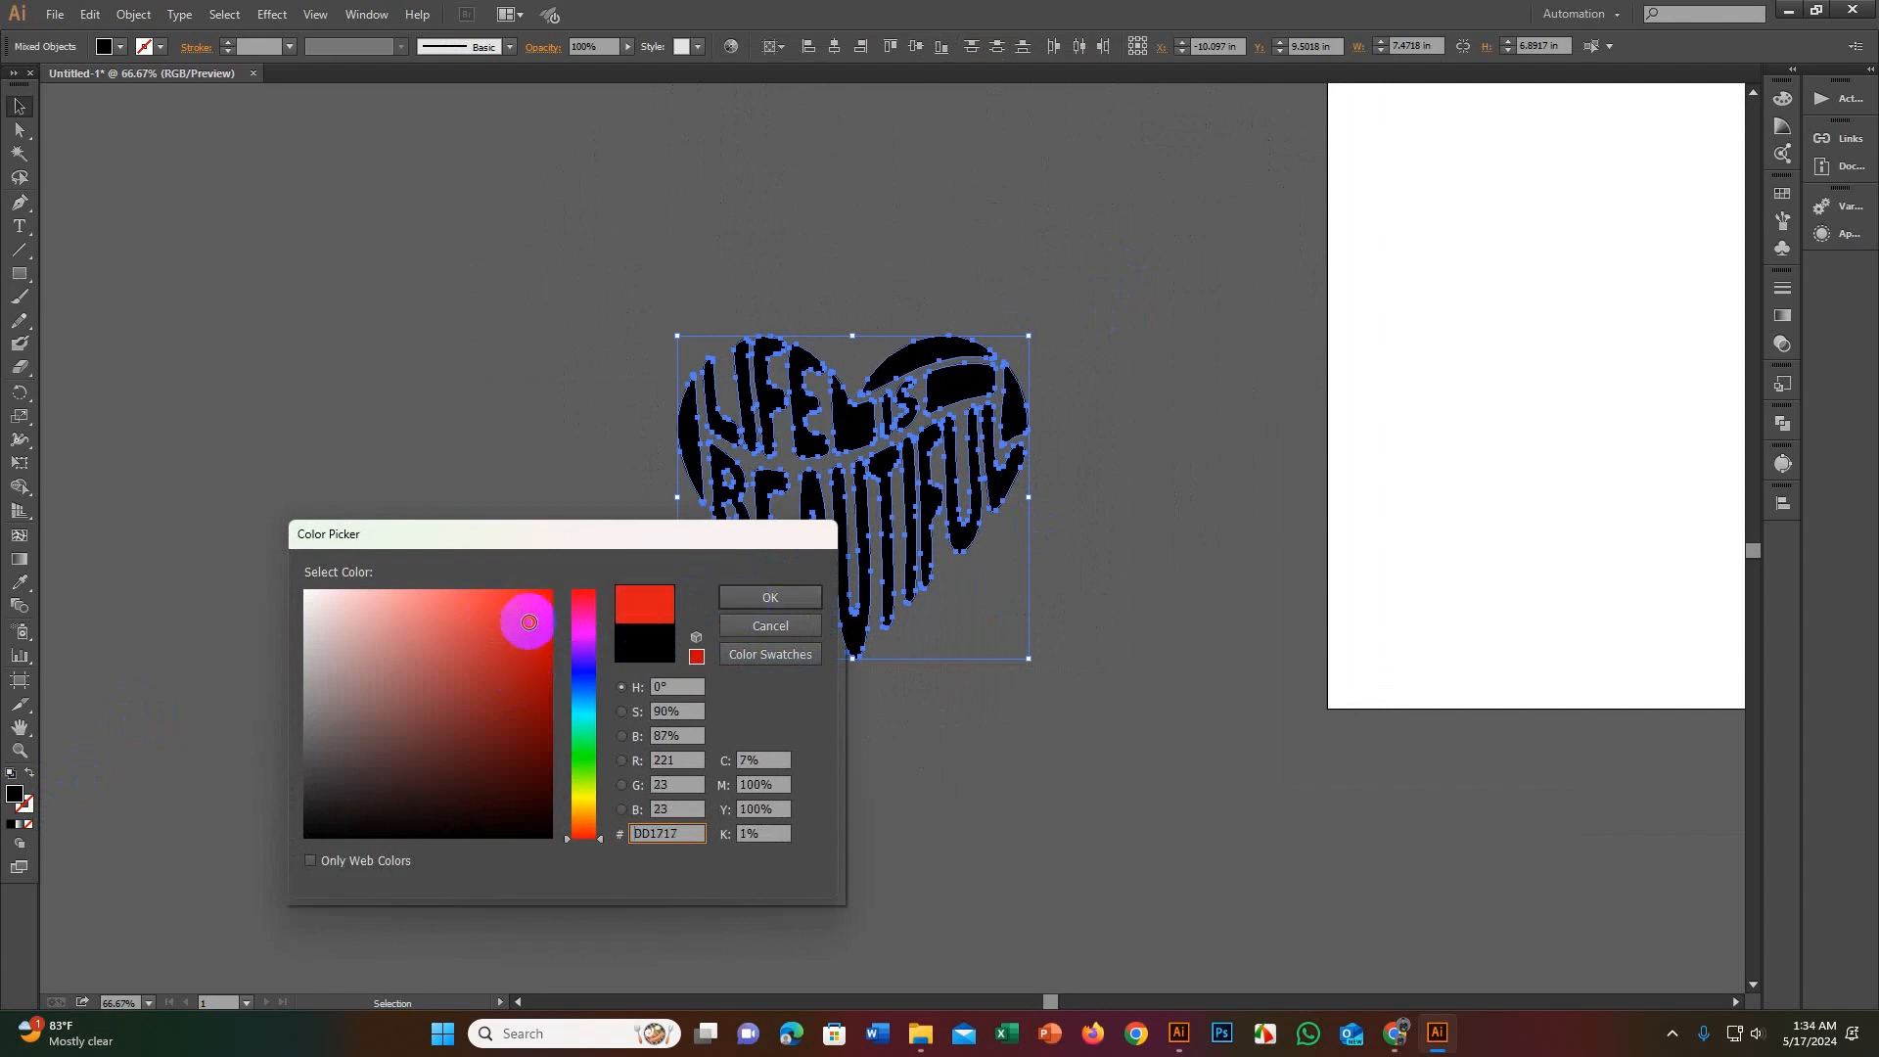
pyautogui.click(748, 599)
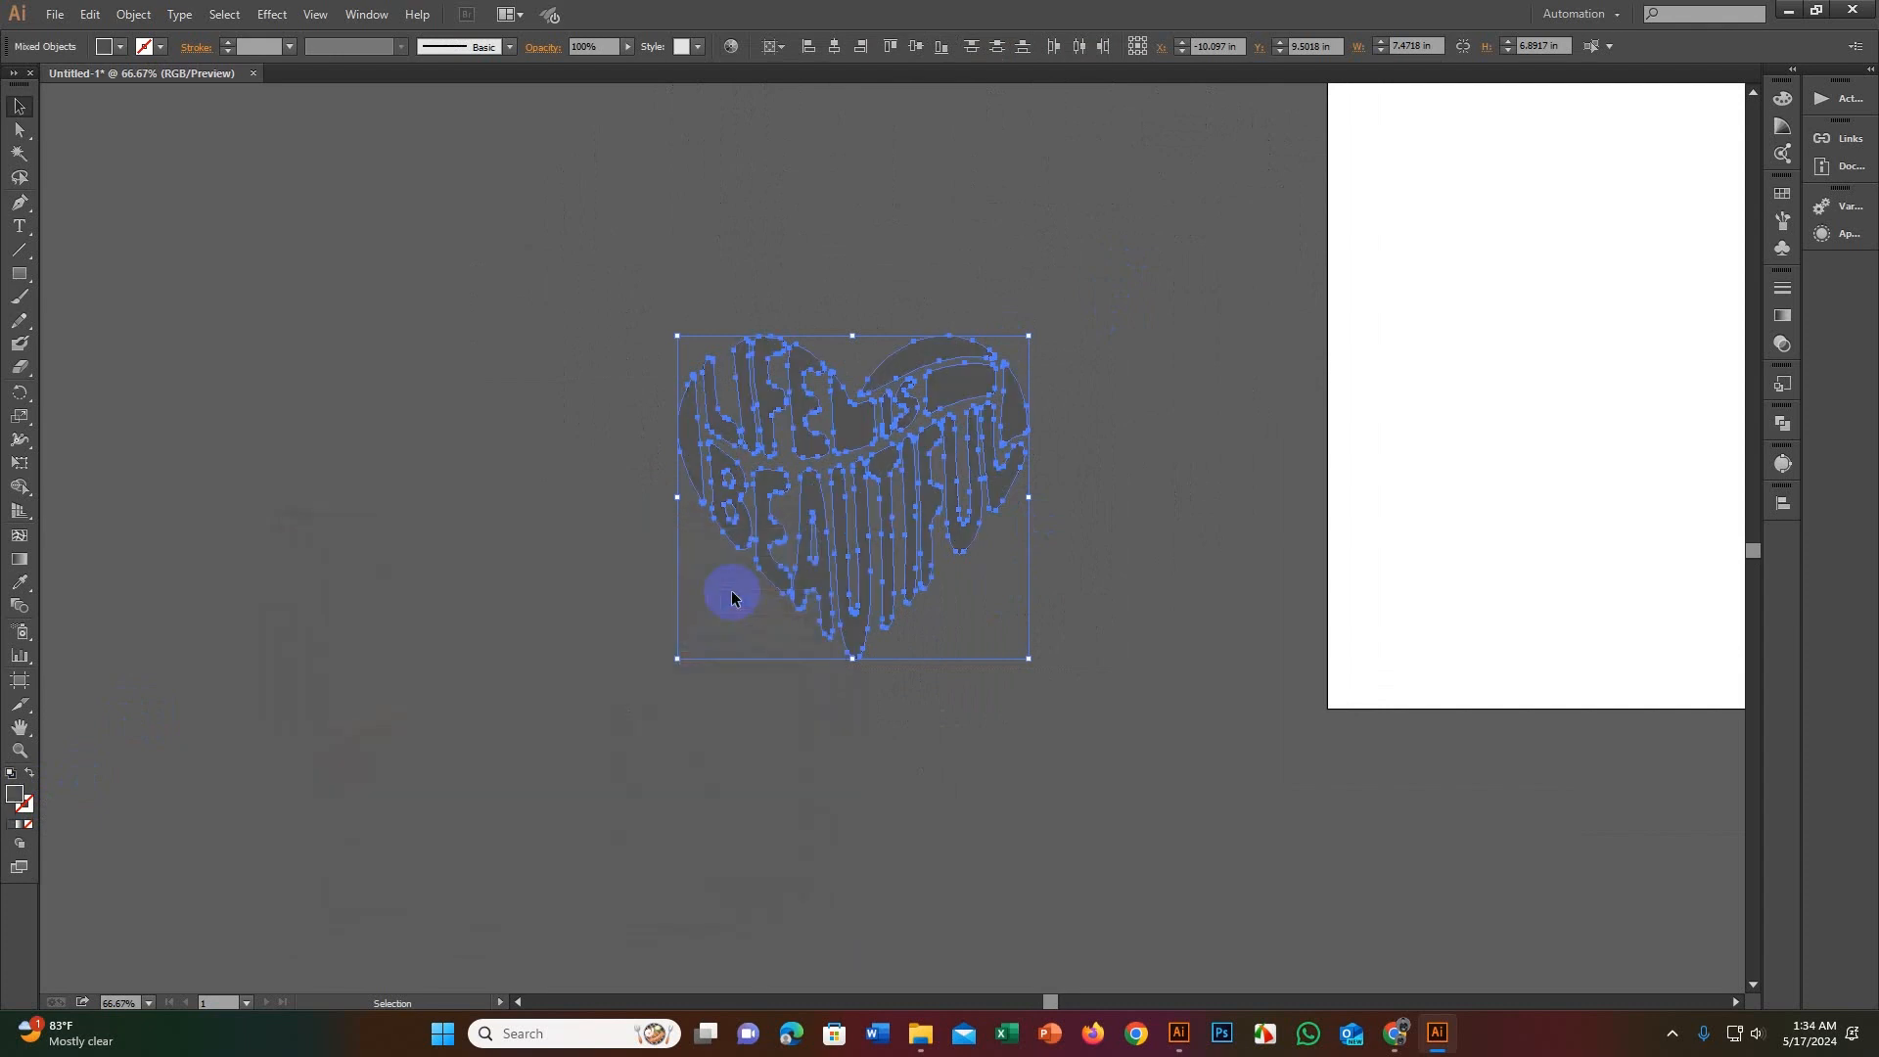
# Step: Fill the selected heart lettering with the lighter red D83D3D
pyautogui.click(21, 585)
pyautogui.click(166, 607)
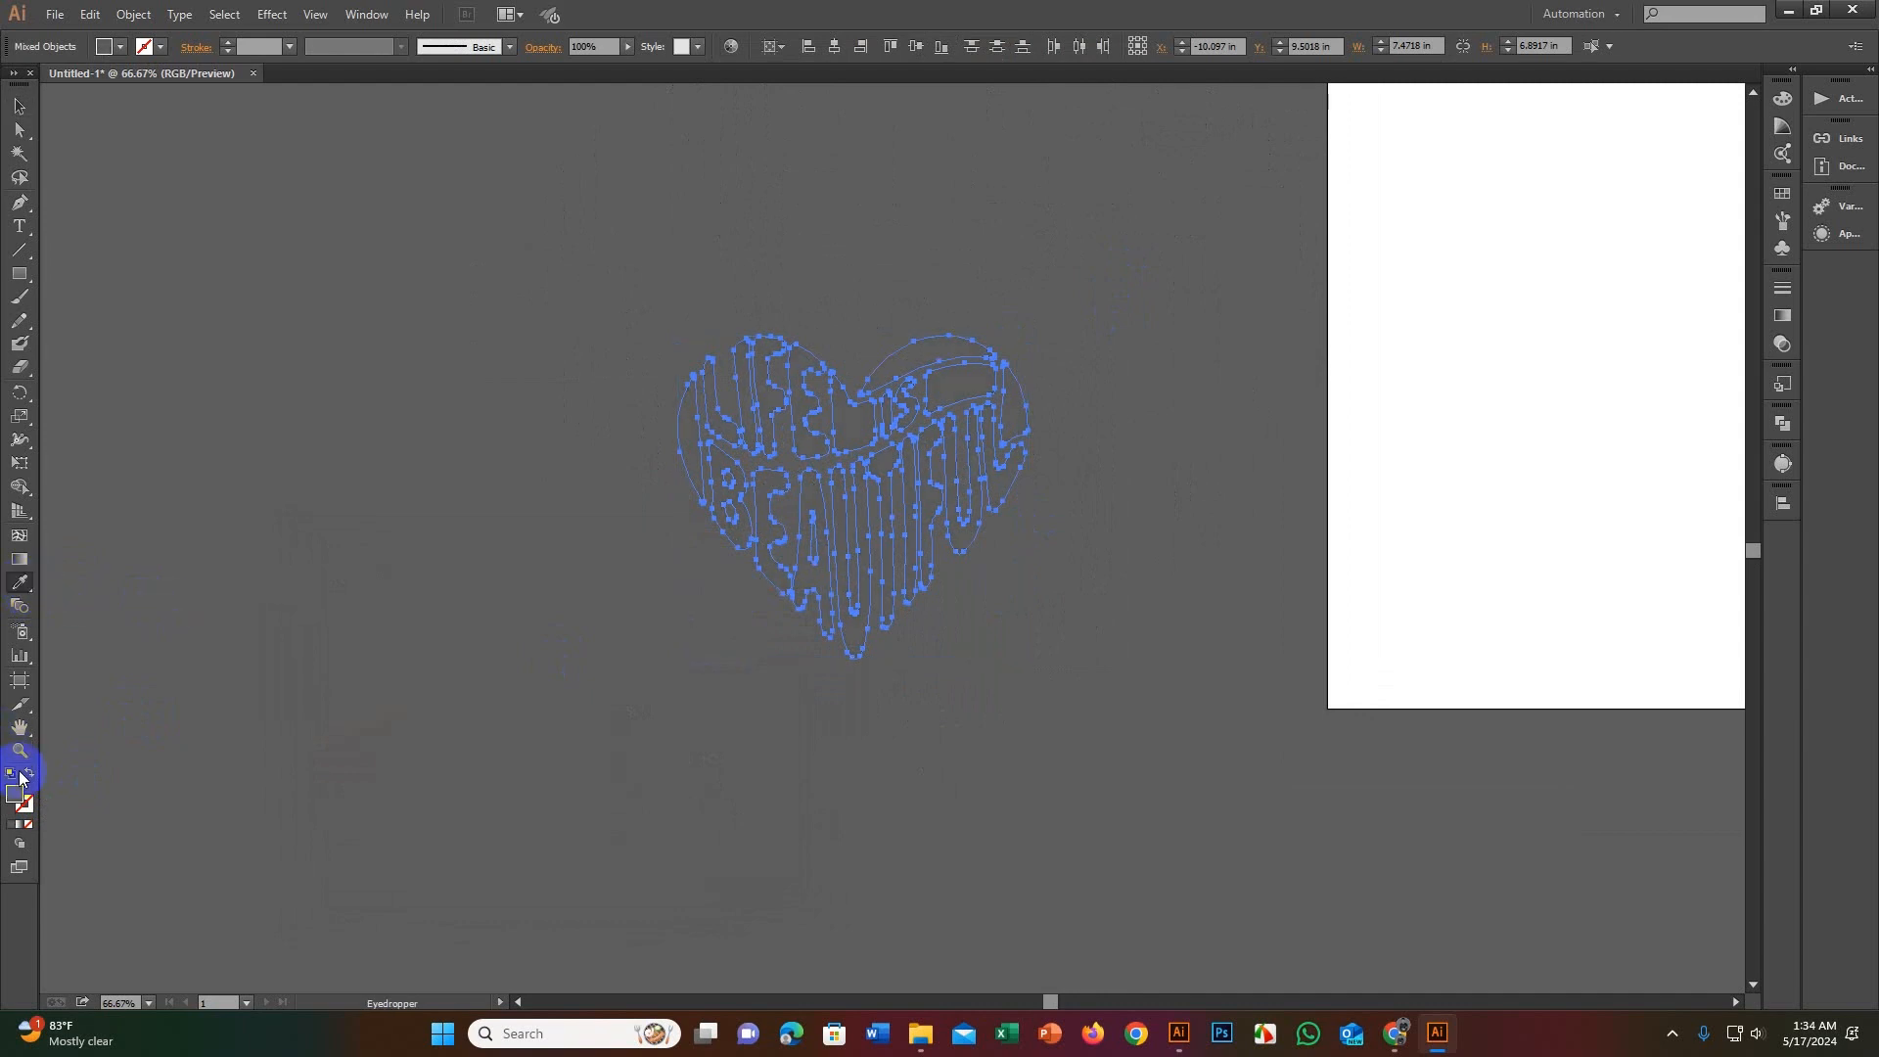
pyautogui.doubleClick(16, 798)
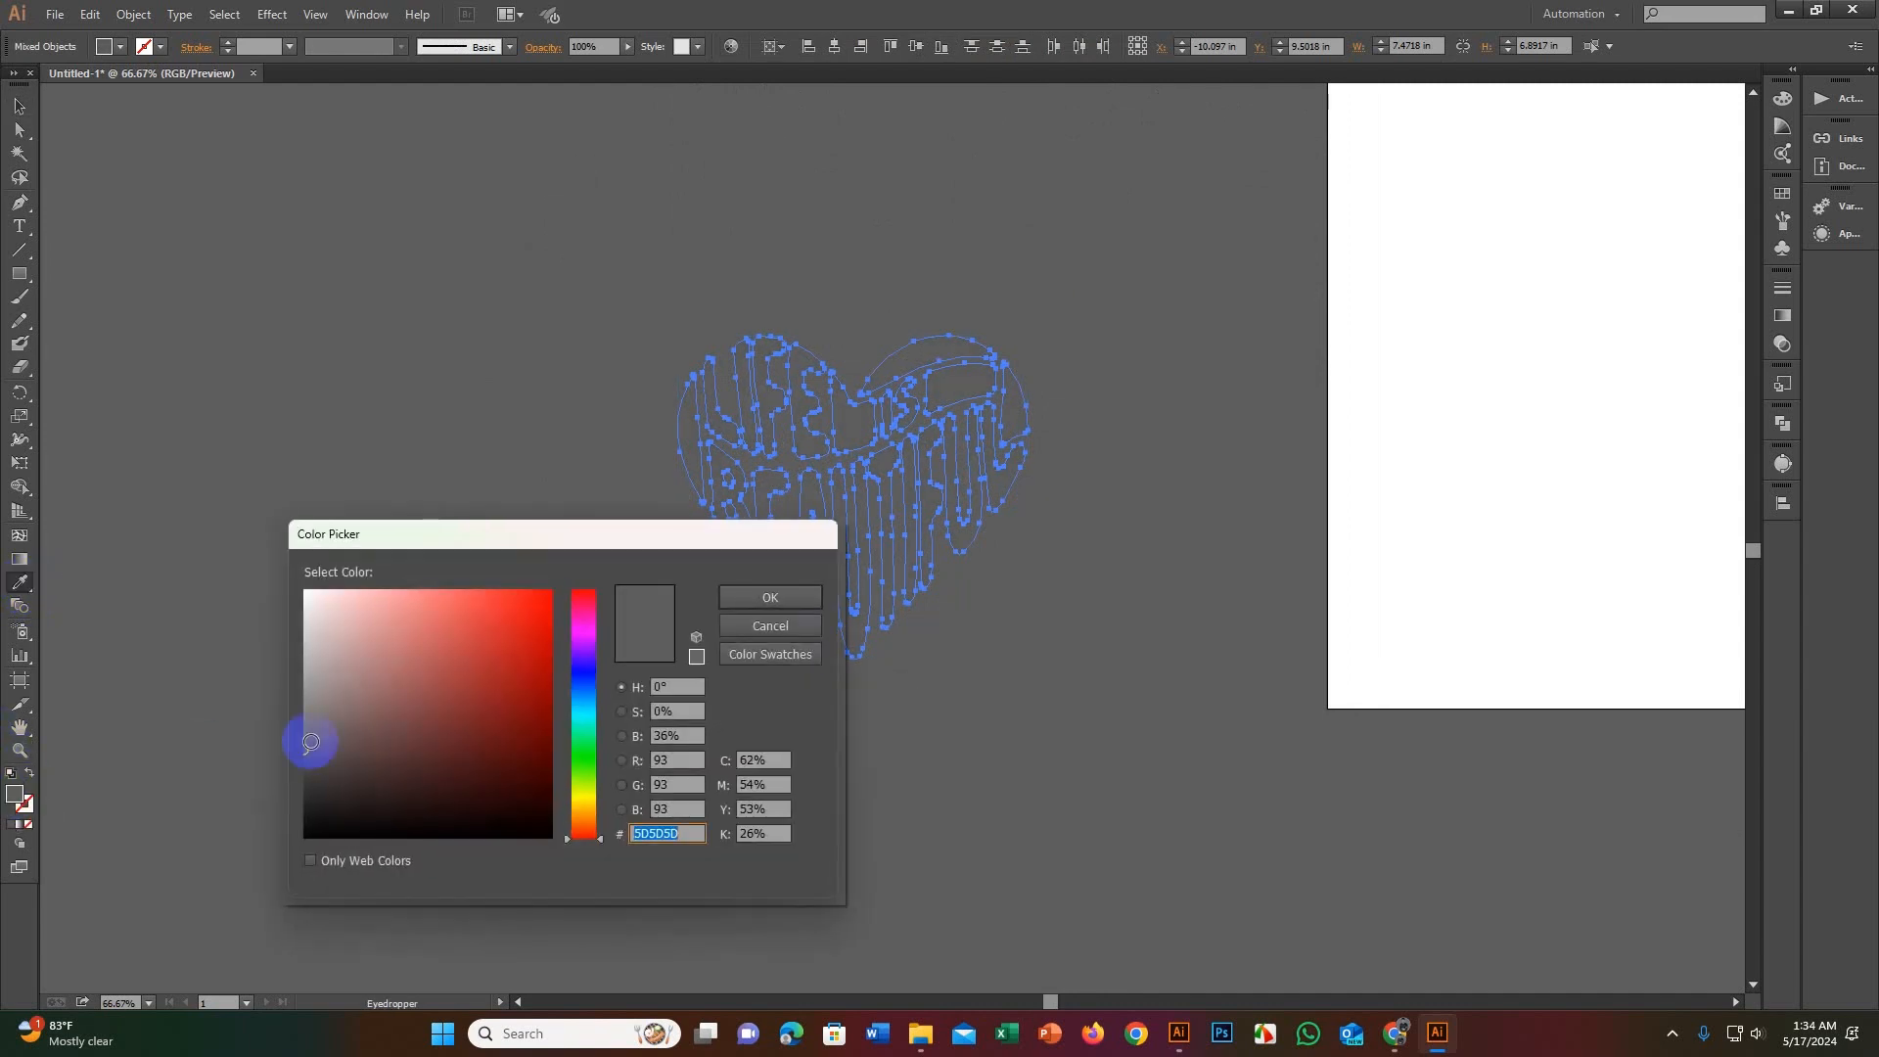
pyautogui.click(482, 627)
pyautogui.click(795, 599)
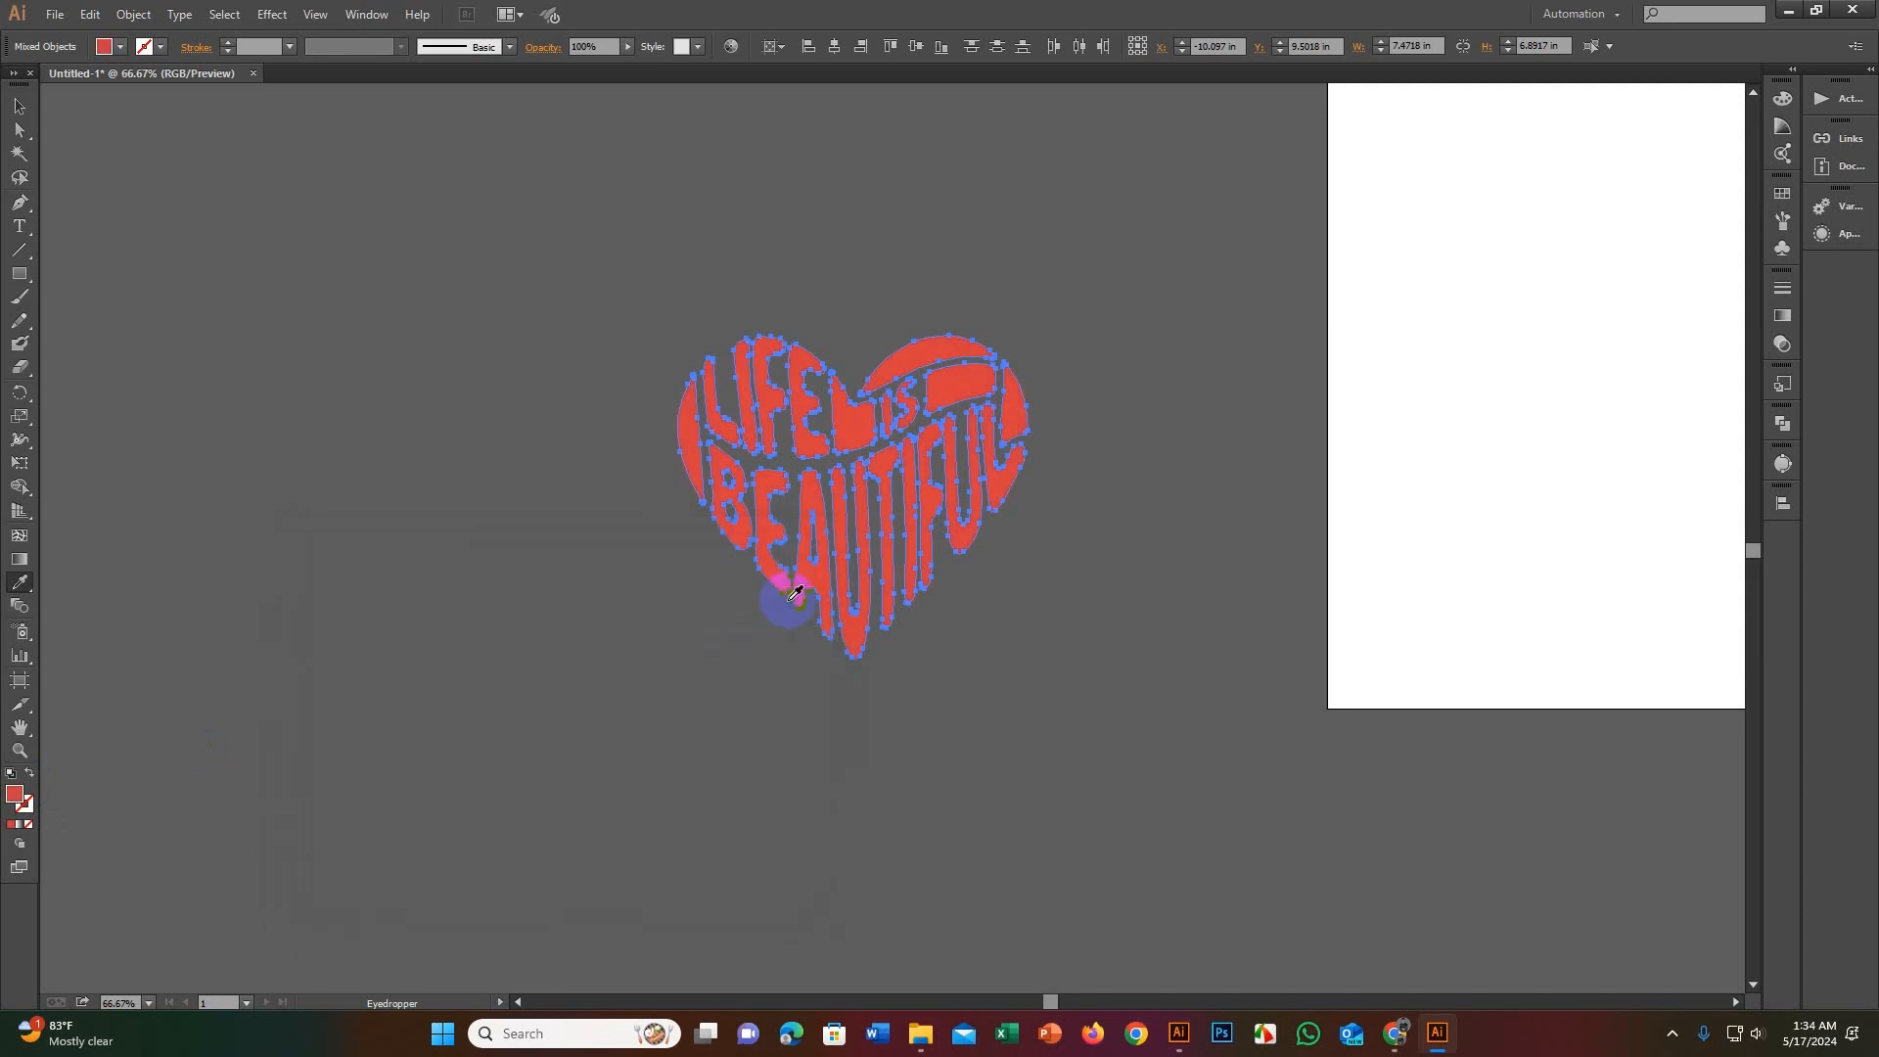
# Step: Change the heart lettering's fill to the deeper red D61313 and deselect it
pyautogui.doubleClick(18, 796)
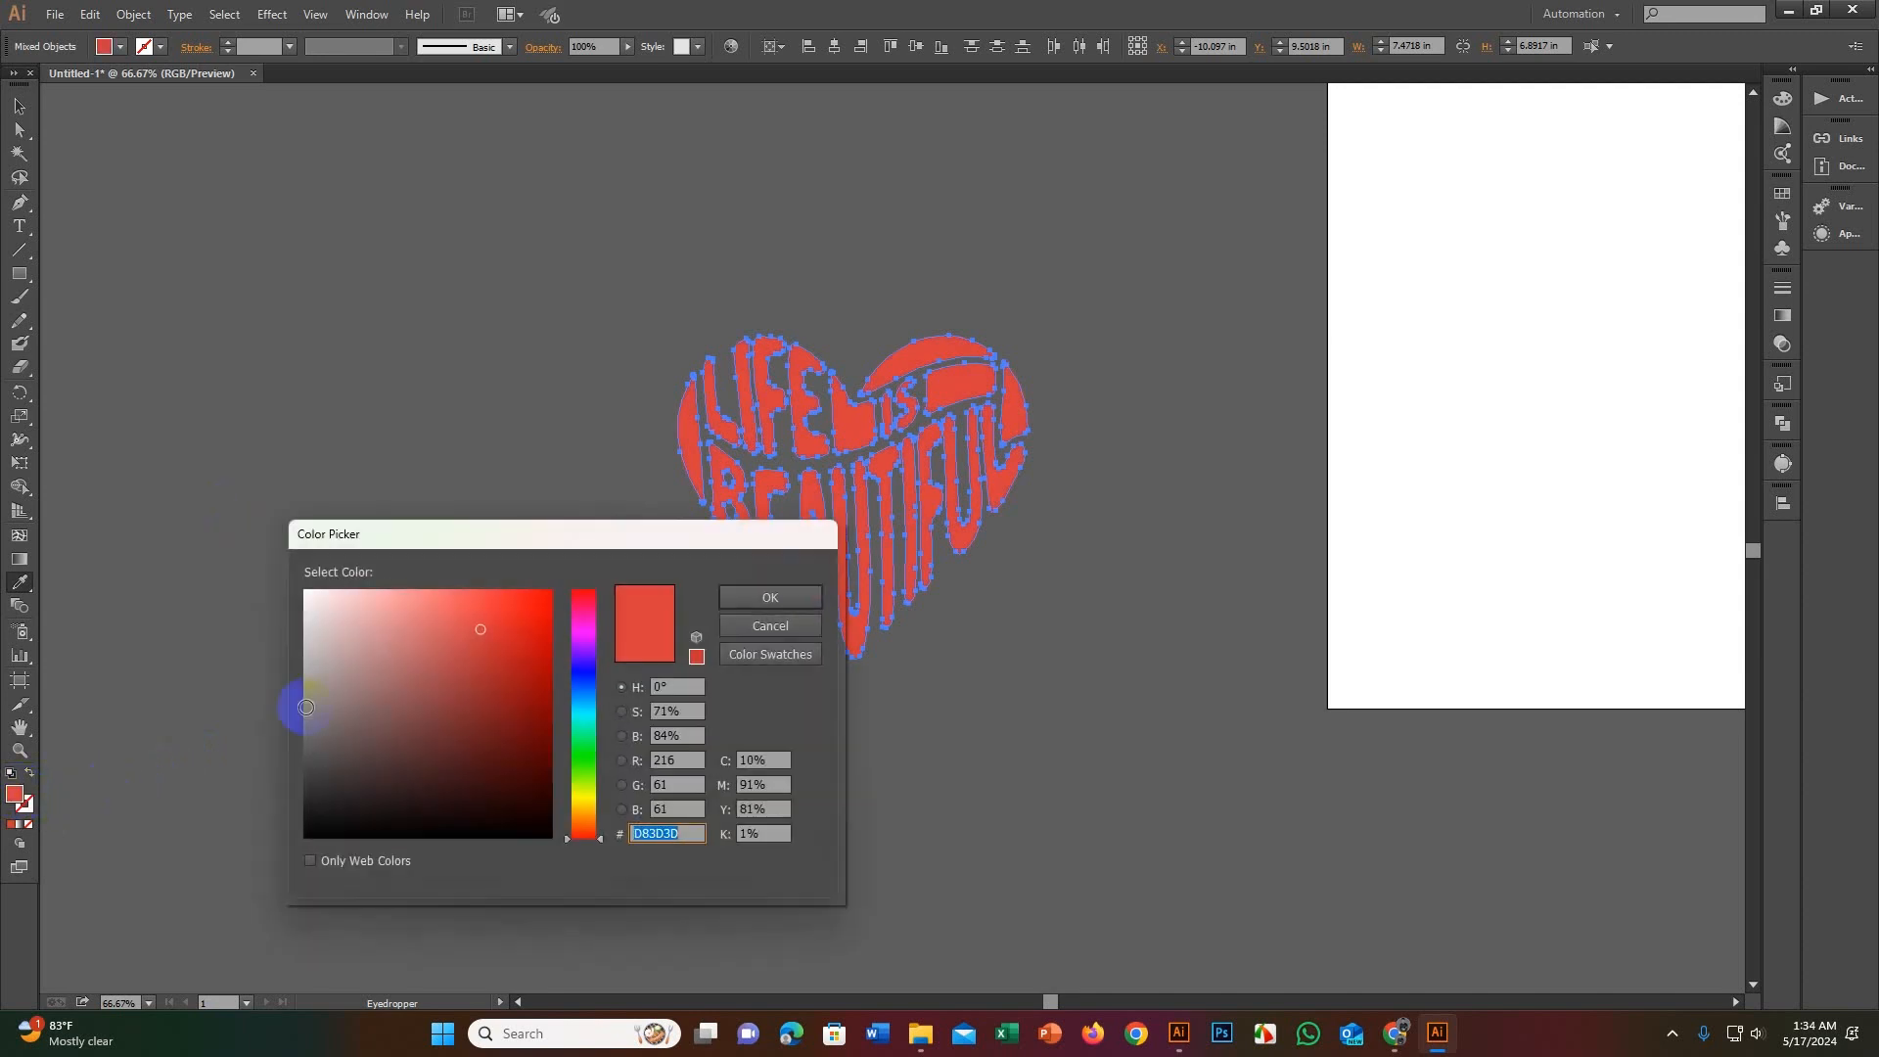
pyautogui.click(531, 630)
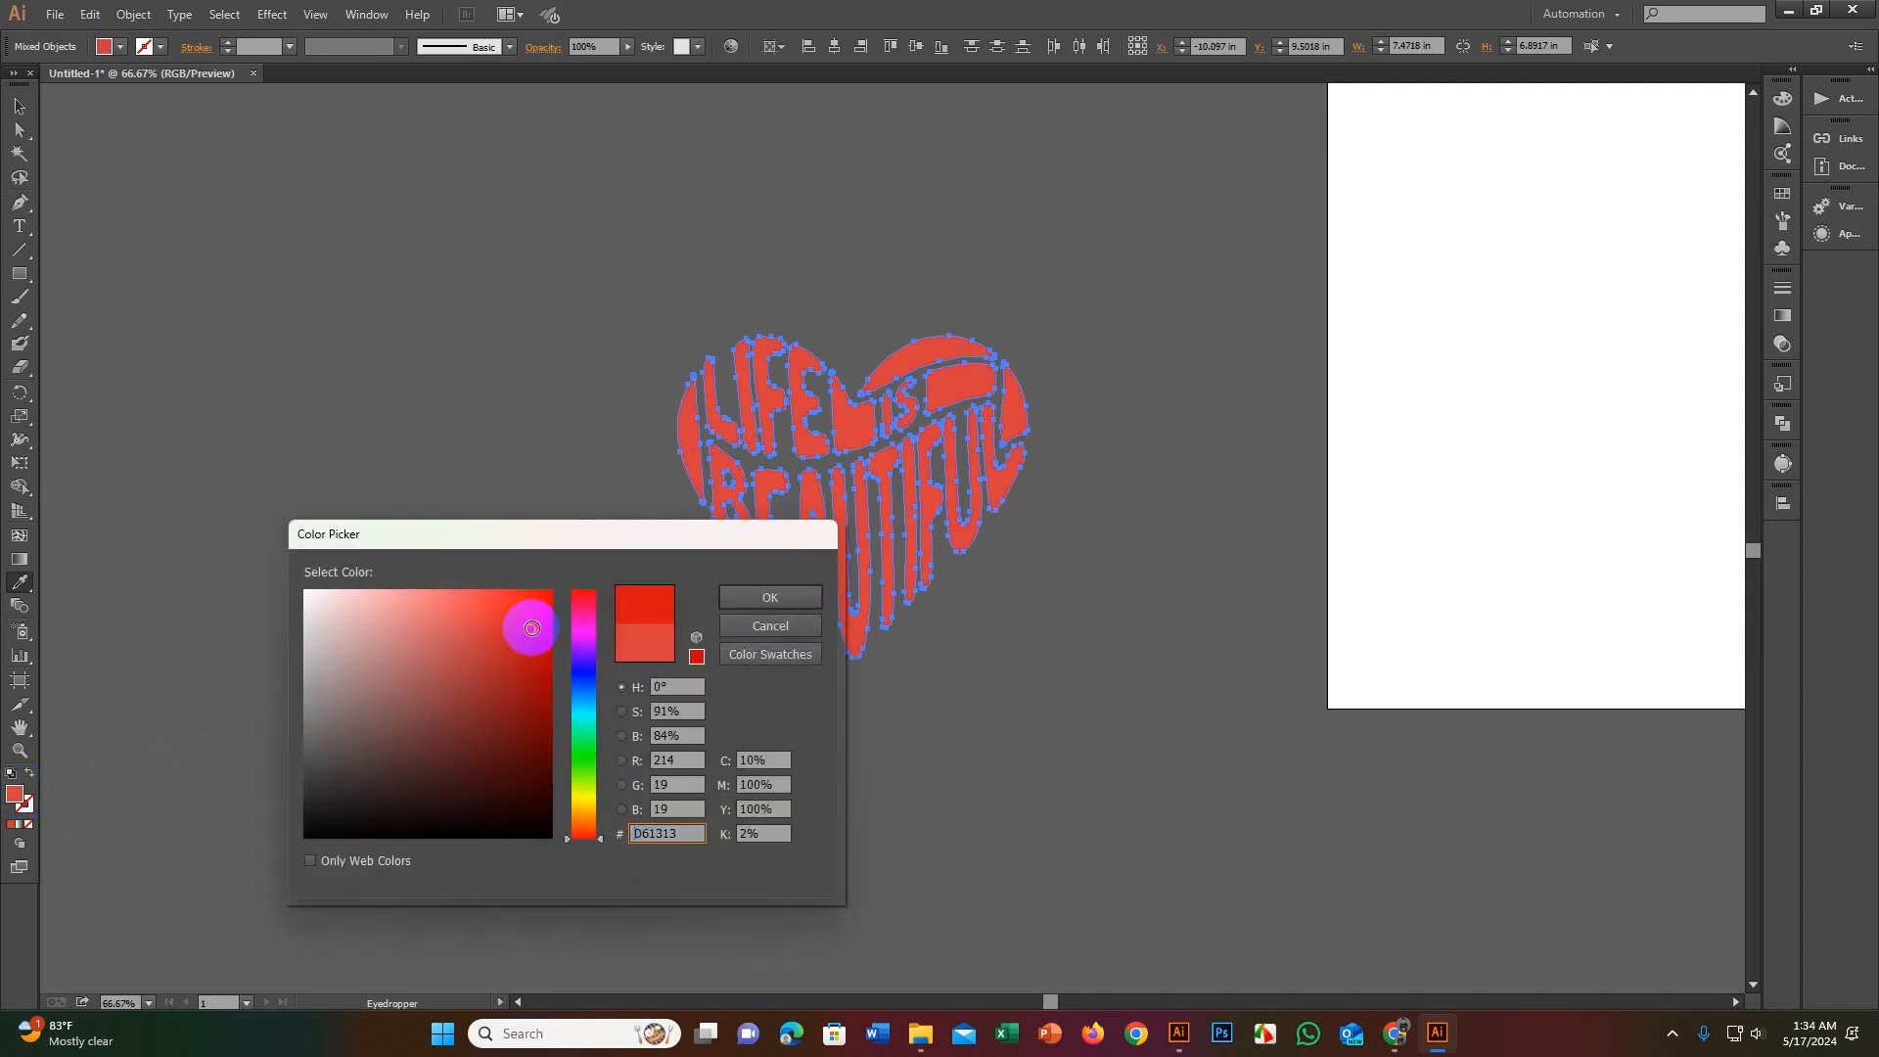
pyautogui.click(769, 597)
pyautogui.press('v')
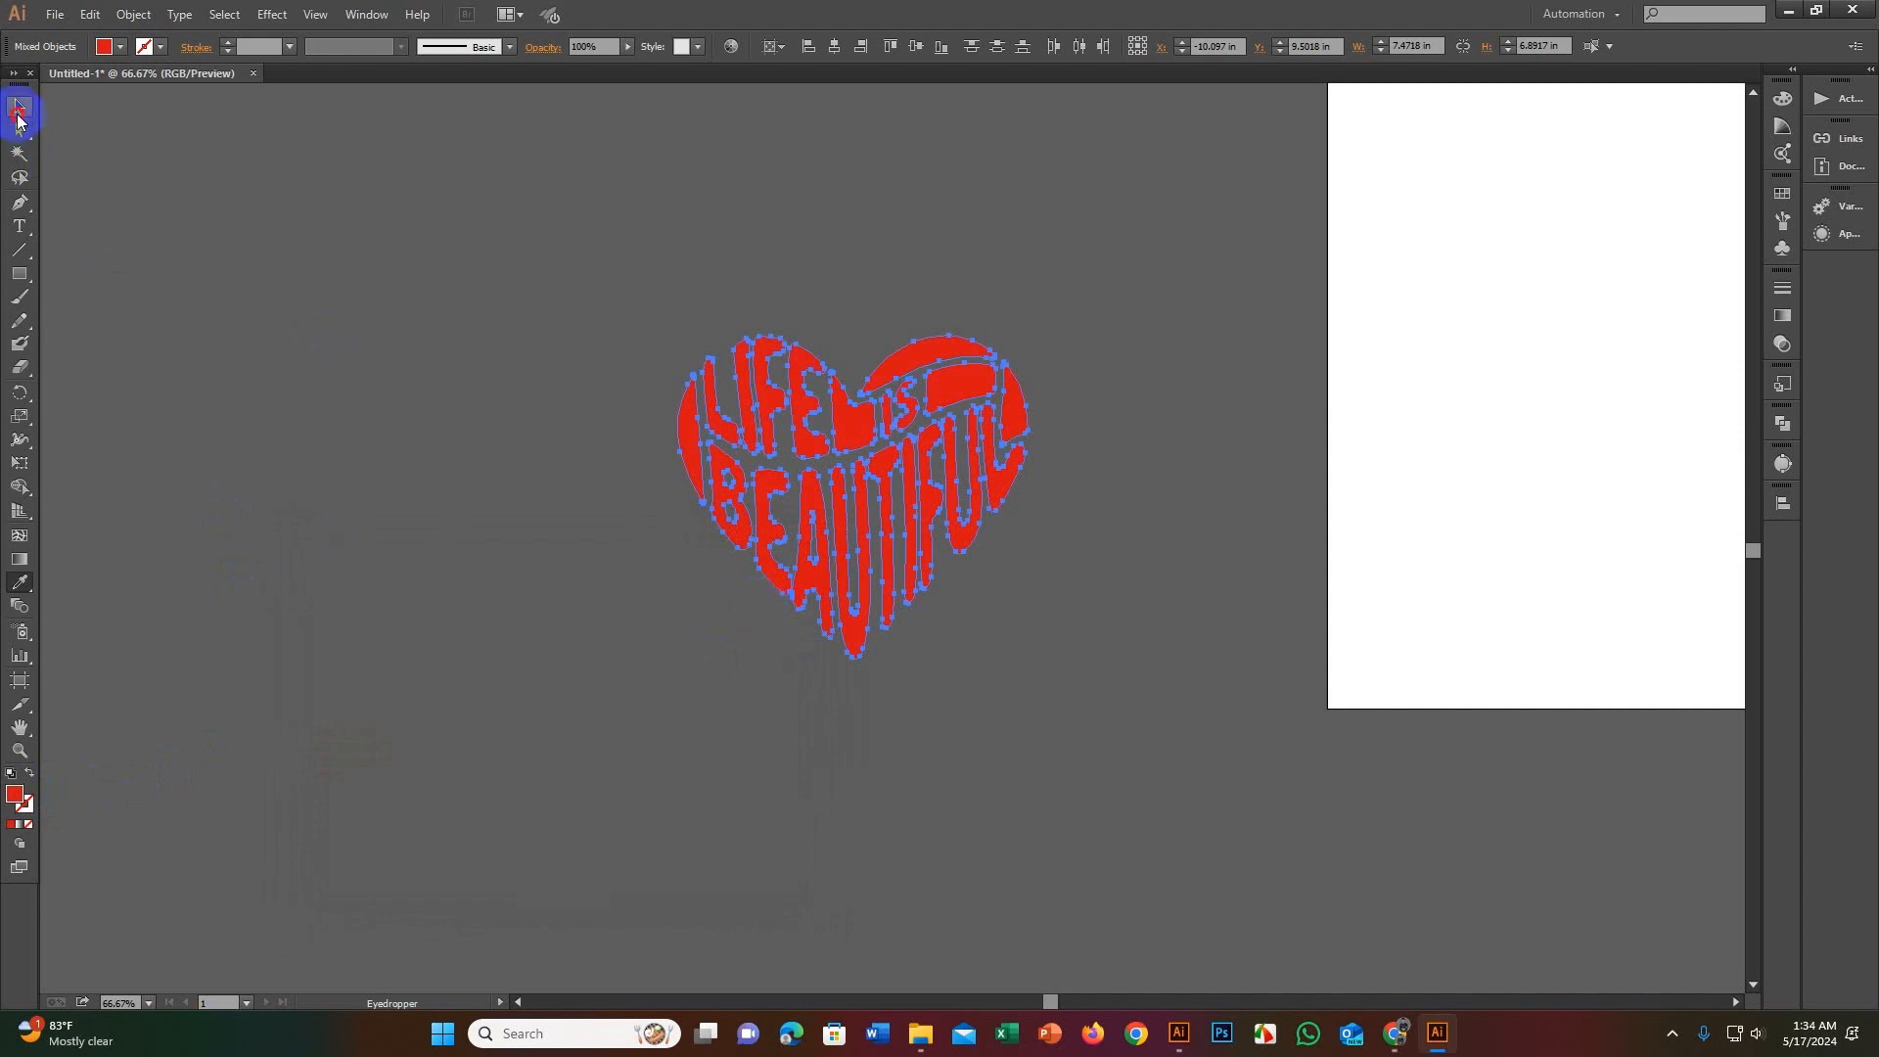
pyautogui.click(221, 311)
# Step: Examine the recoloured heart lettering up close and in relation to the artboard
pyautogui.scroll(3, 894, 436)
pyautogui.moveTo(753, 426)
pyautogui.mouseDown()
pyautogui.moveTo(797, 389)
pyautogui.moveTo(758, 400)
pyautogui.mouseUp()
pyautogui.scroll(-3, 780, 423)
pyautogui.scroll(-2, 763, 397)
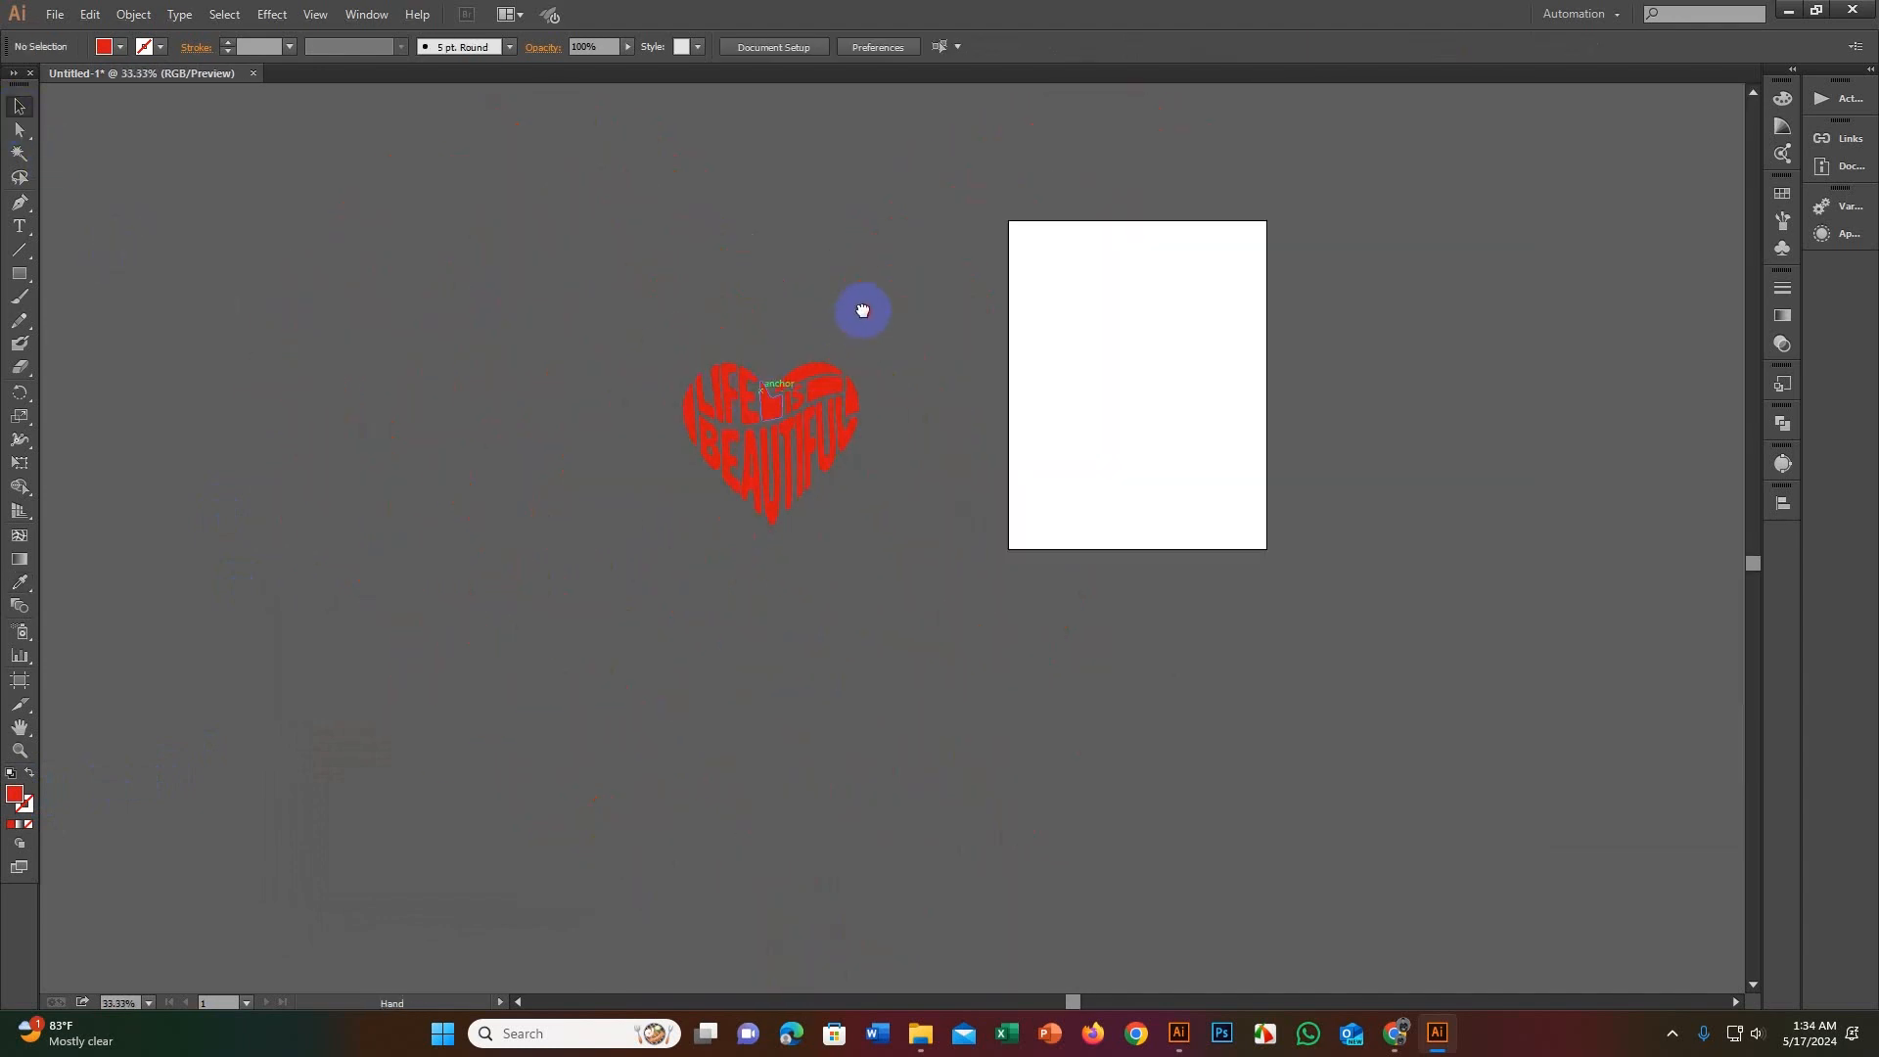
pyautogui.moveTo(861, 307); pyautogui.dragTo(844, 356)
pyautogui.scroll(1, 626, 627)
pyautogui.scroll(1, 626, 625)
pyautogui.moveTo(671, 421); pyautogui.dragTo(591, 585)
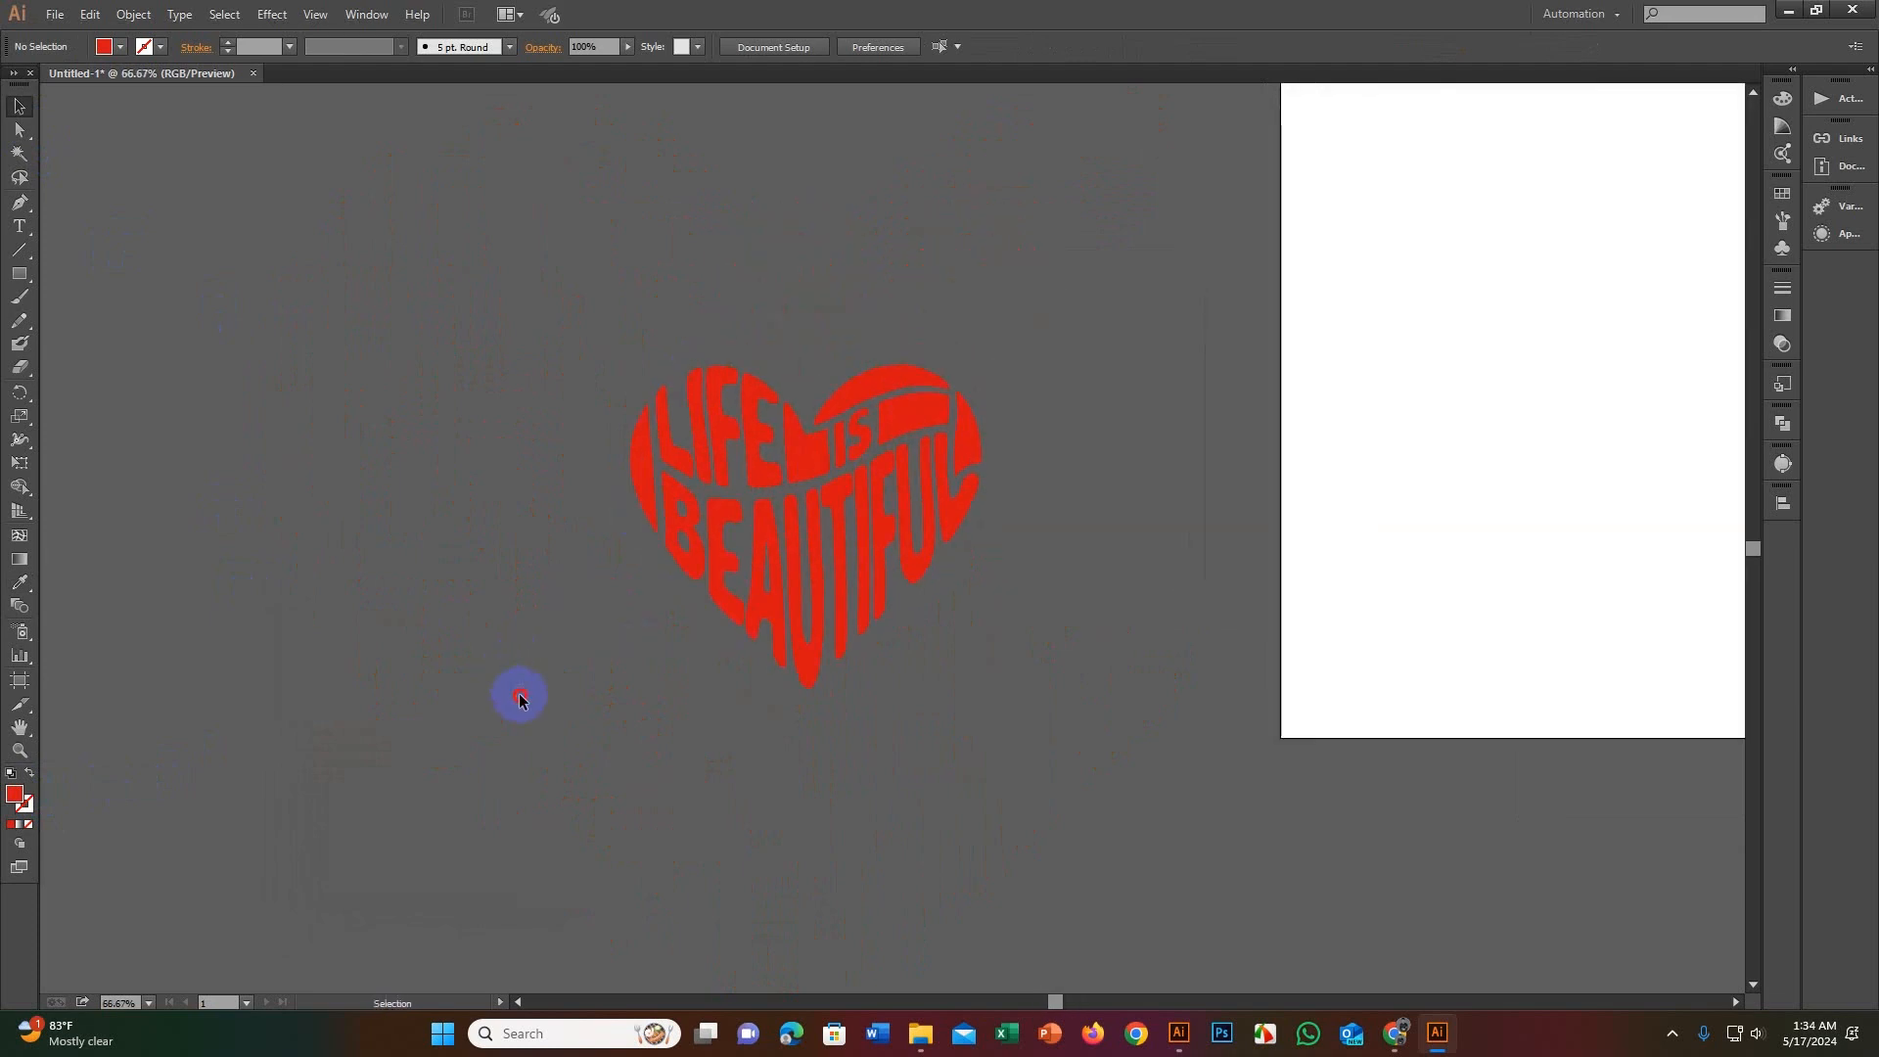
# Step: Select all the red heart lettering and move it from the pasteboard onto the middle of the artboard
pyautogui.moveTo(519, 696); pyautogui.dragTo(1044, 373)
pyautogui.moveTo(847, 503); pyautogui.dragTo(1466, 386)
pyautogui.moveTo(1428, 419); pyautogui.dragTo(891, 492)
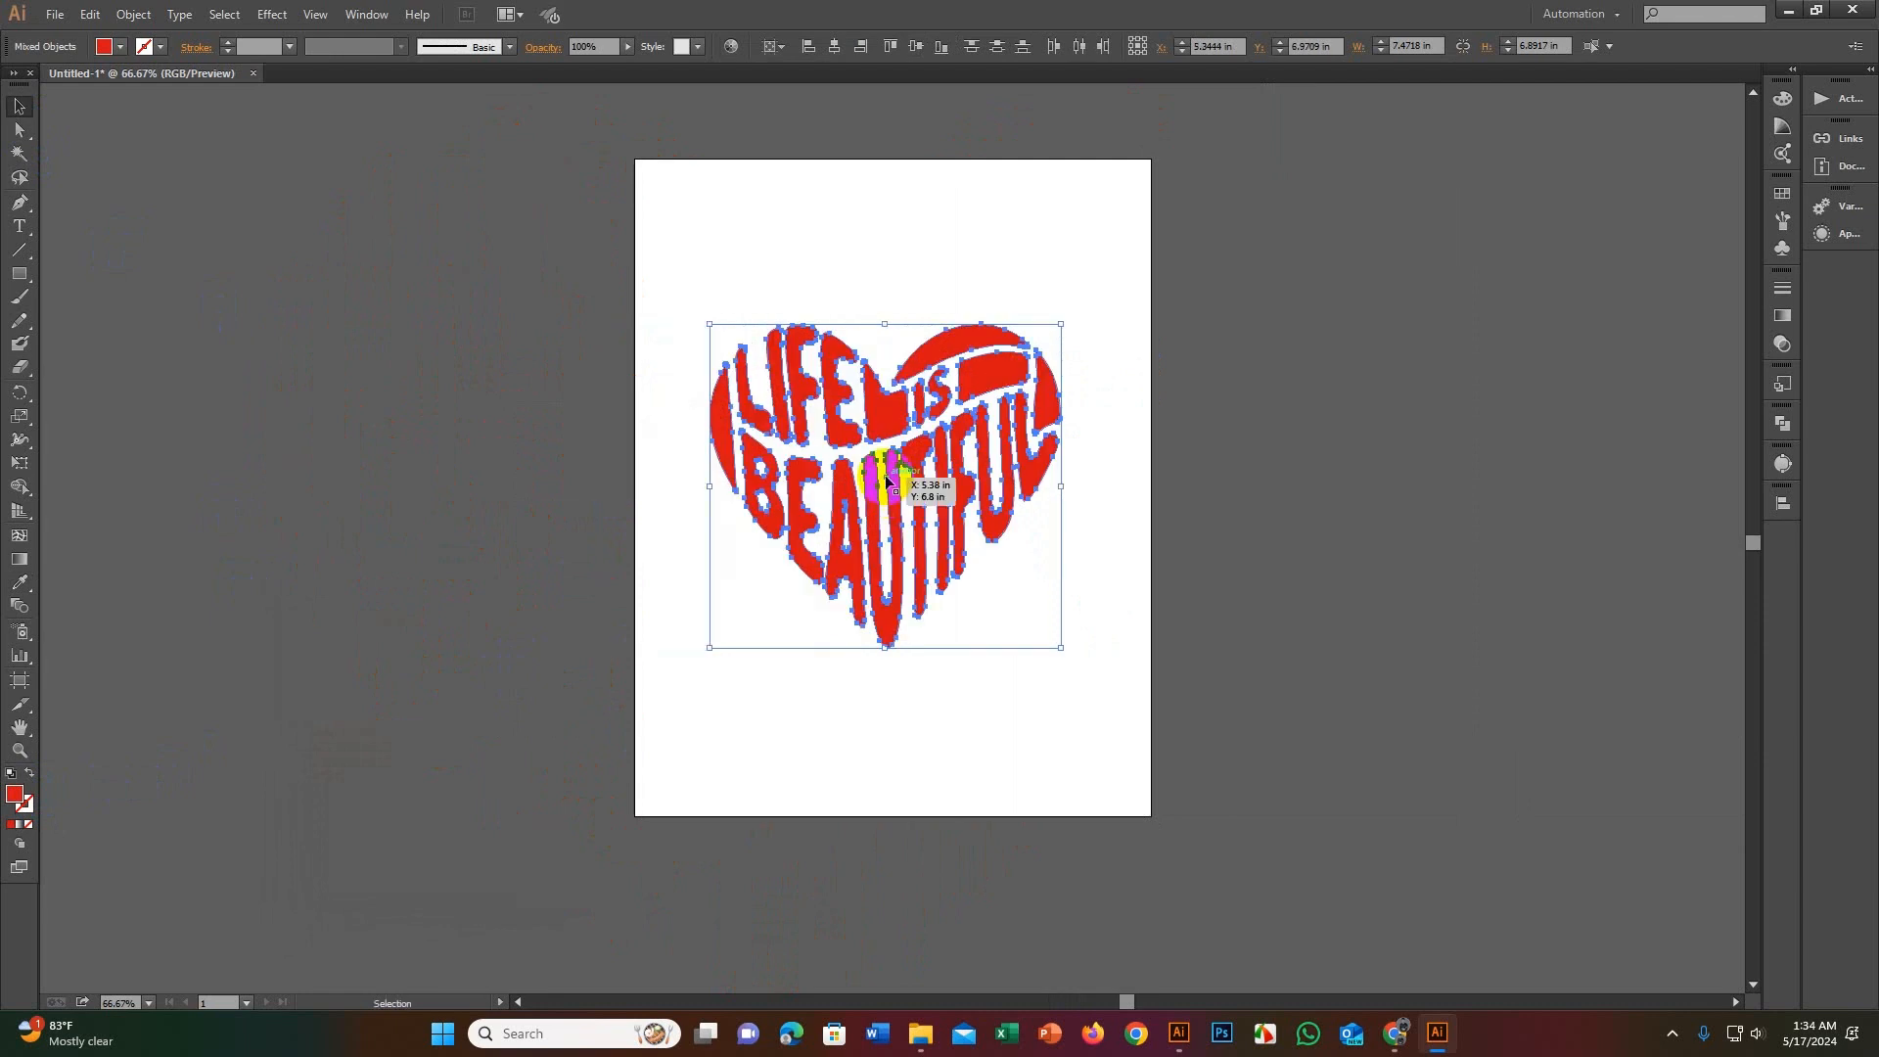
pyautogui.click(857, 282)
# Step: Select the whole heart and scale it up proportionally to about 10 in wide by 9.22 in high on the artboard
pyautogui.scroll(3, 855, 489)
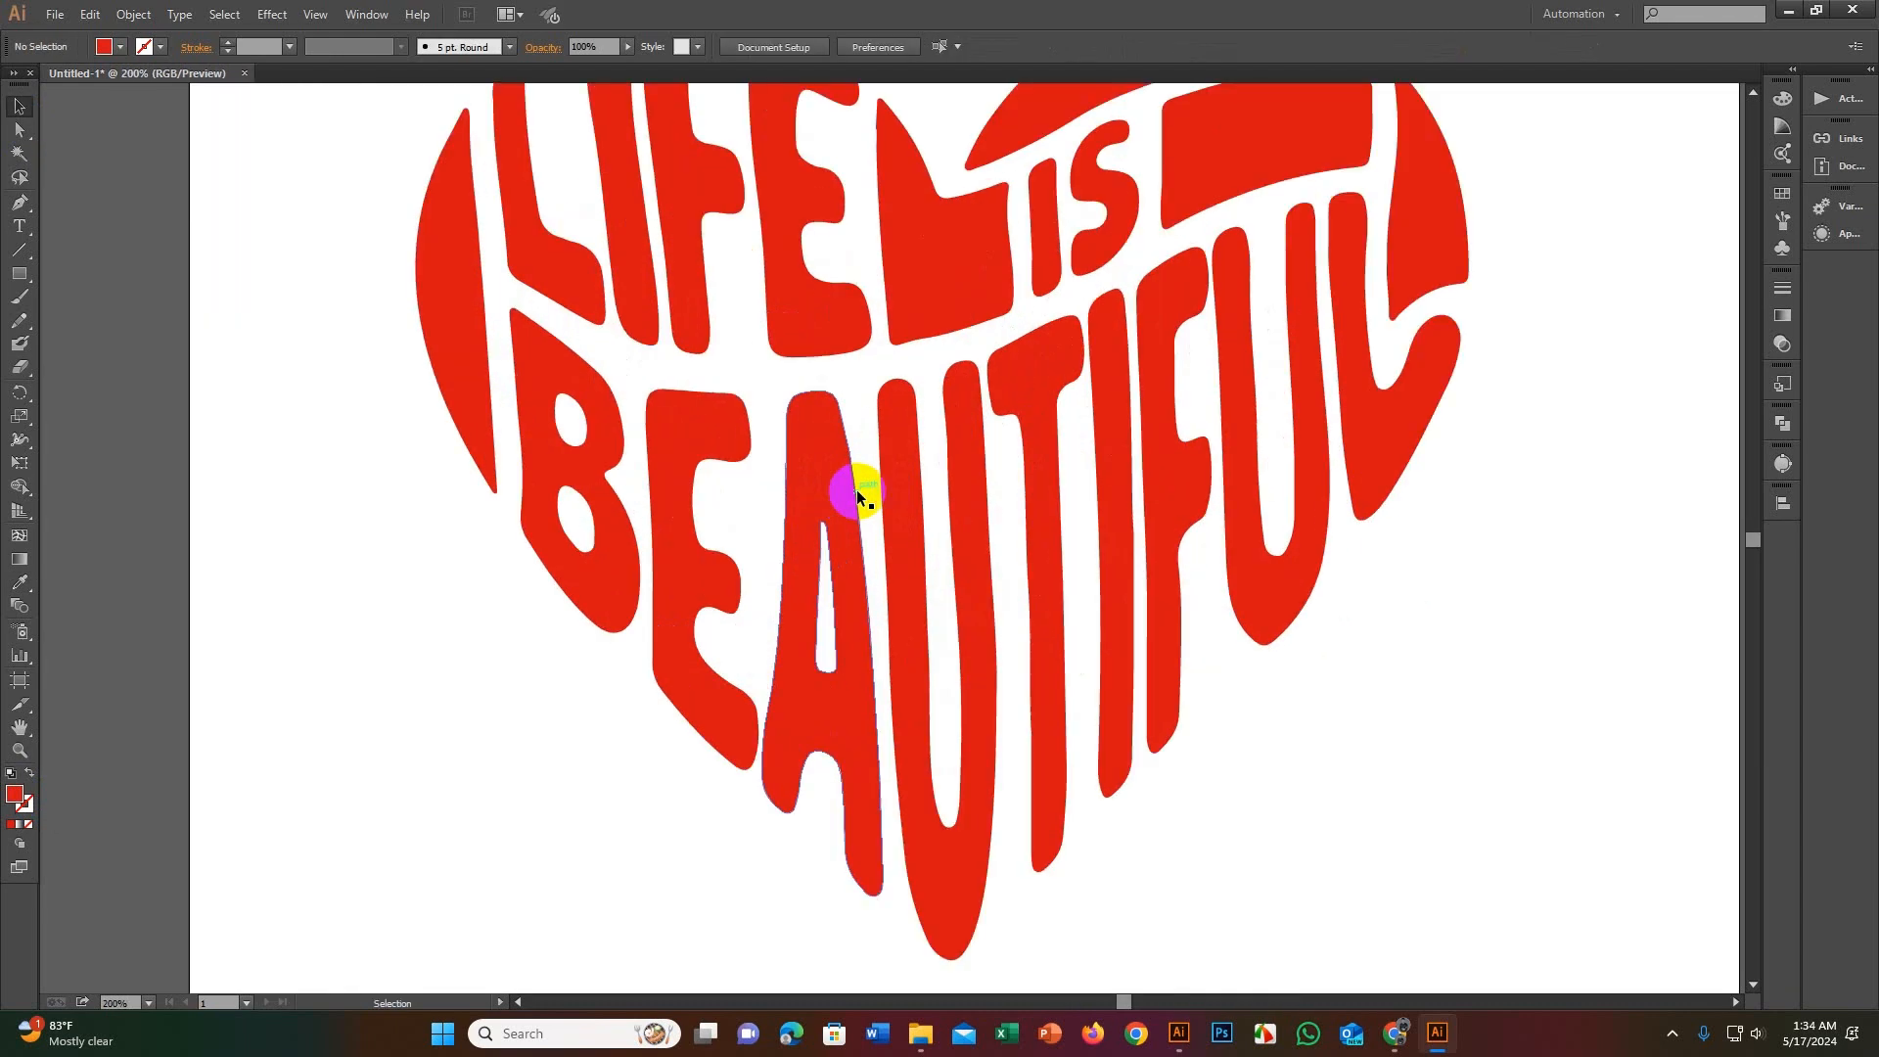
pyautogui.scroll(-2, 855, 489)
pyautogui.scroll(-3, 843, 466)
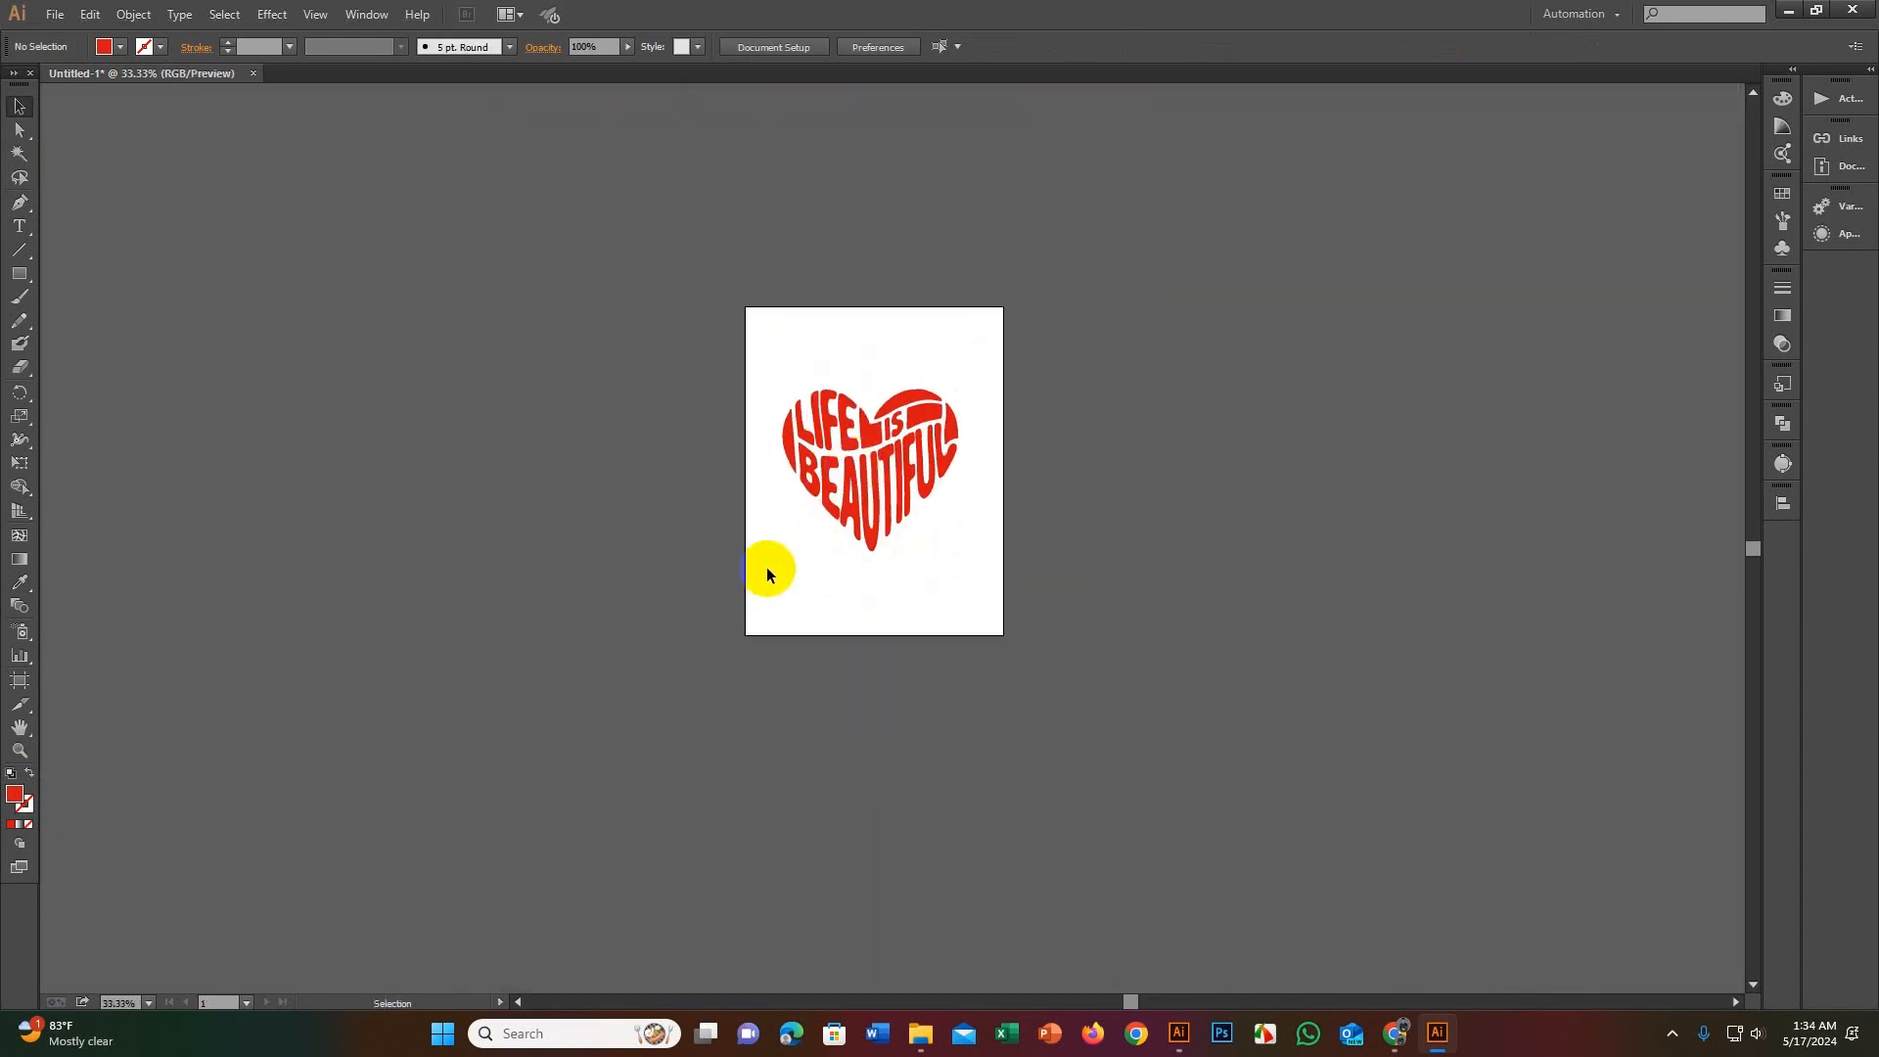
pyautogui.moveTo(766, 567); pyautogui.dragTo(965, 381)
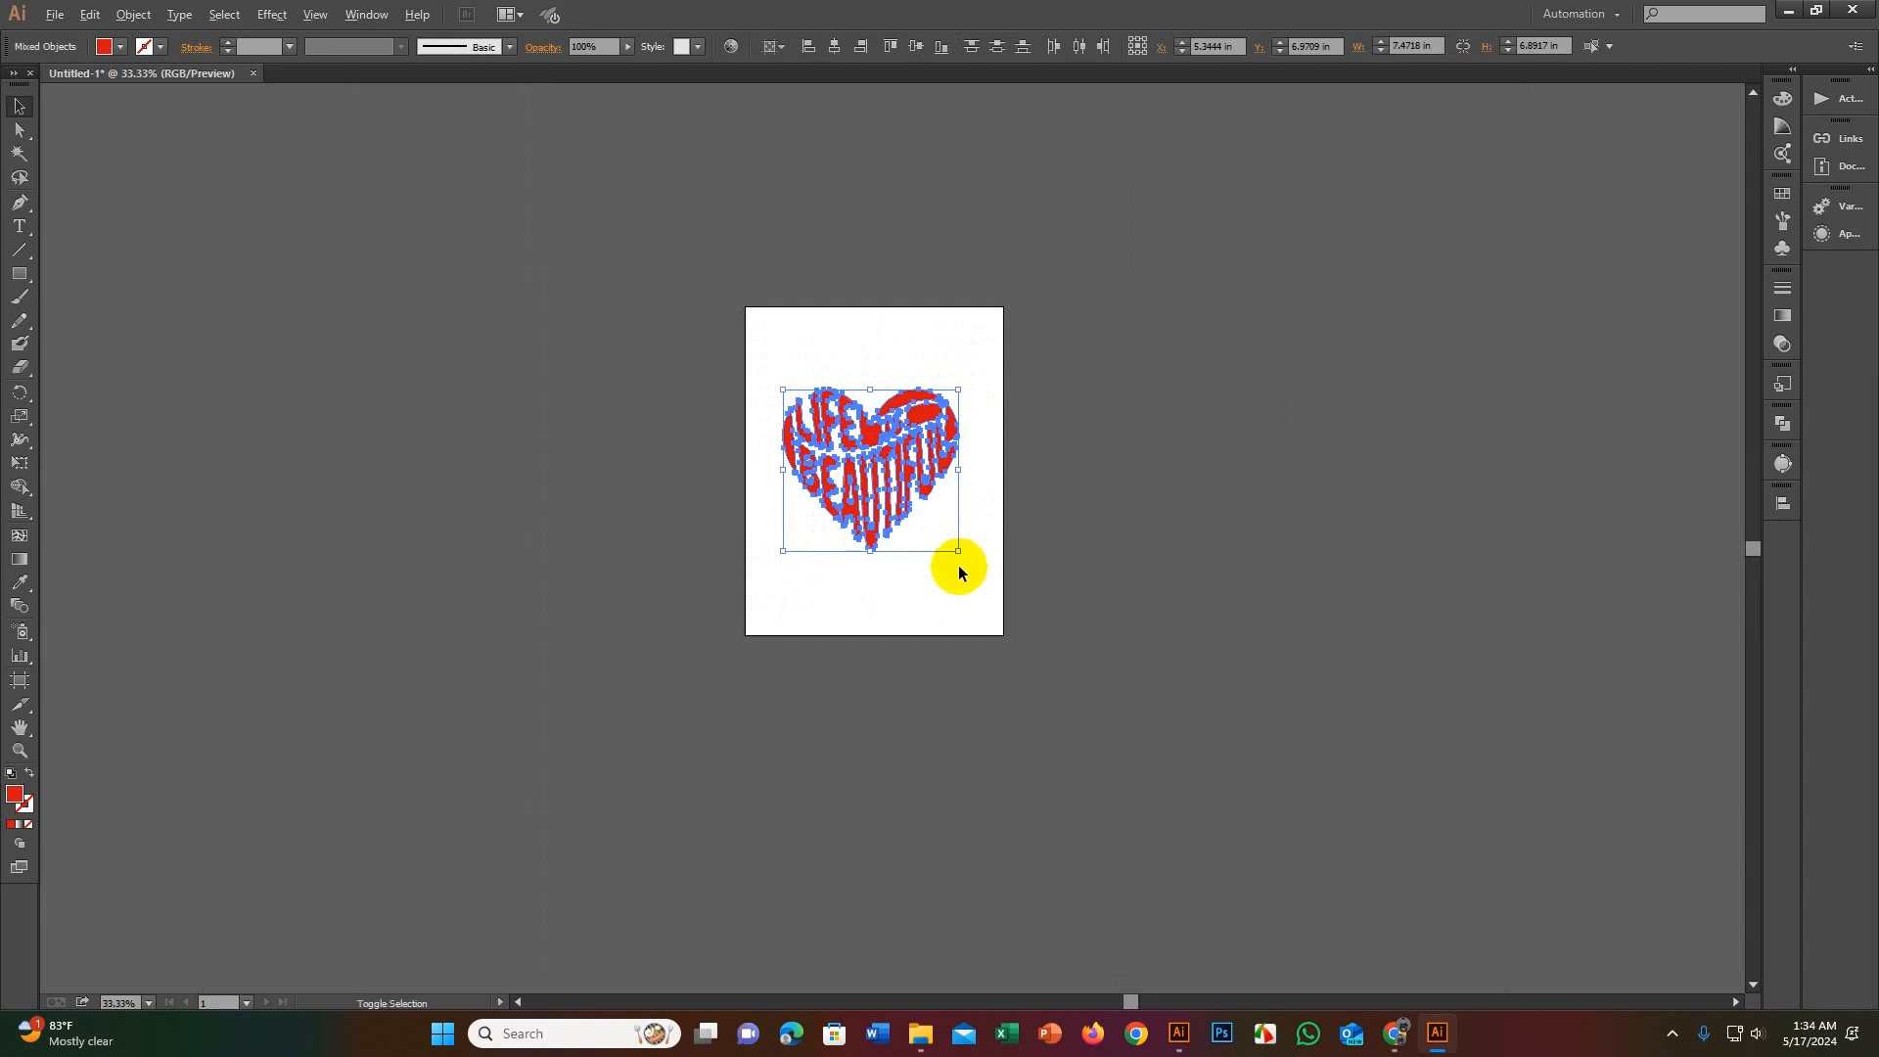
pyautogui.moveTo(959, 551); pyautogui.dragTo(990, 580)
pyautogui.moveTo(907, 516); pyautogui.dragTo(1055, 551)
# Step: Group the heart's lettering and centre the group horizontally on the artboard
pyautogui.scroll(1, 902, 504)
pyautogui.scroll(3, 902, 504)
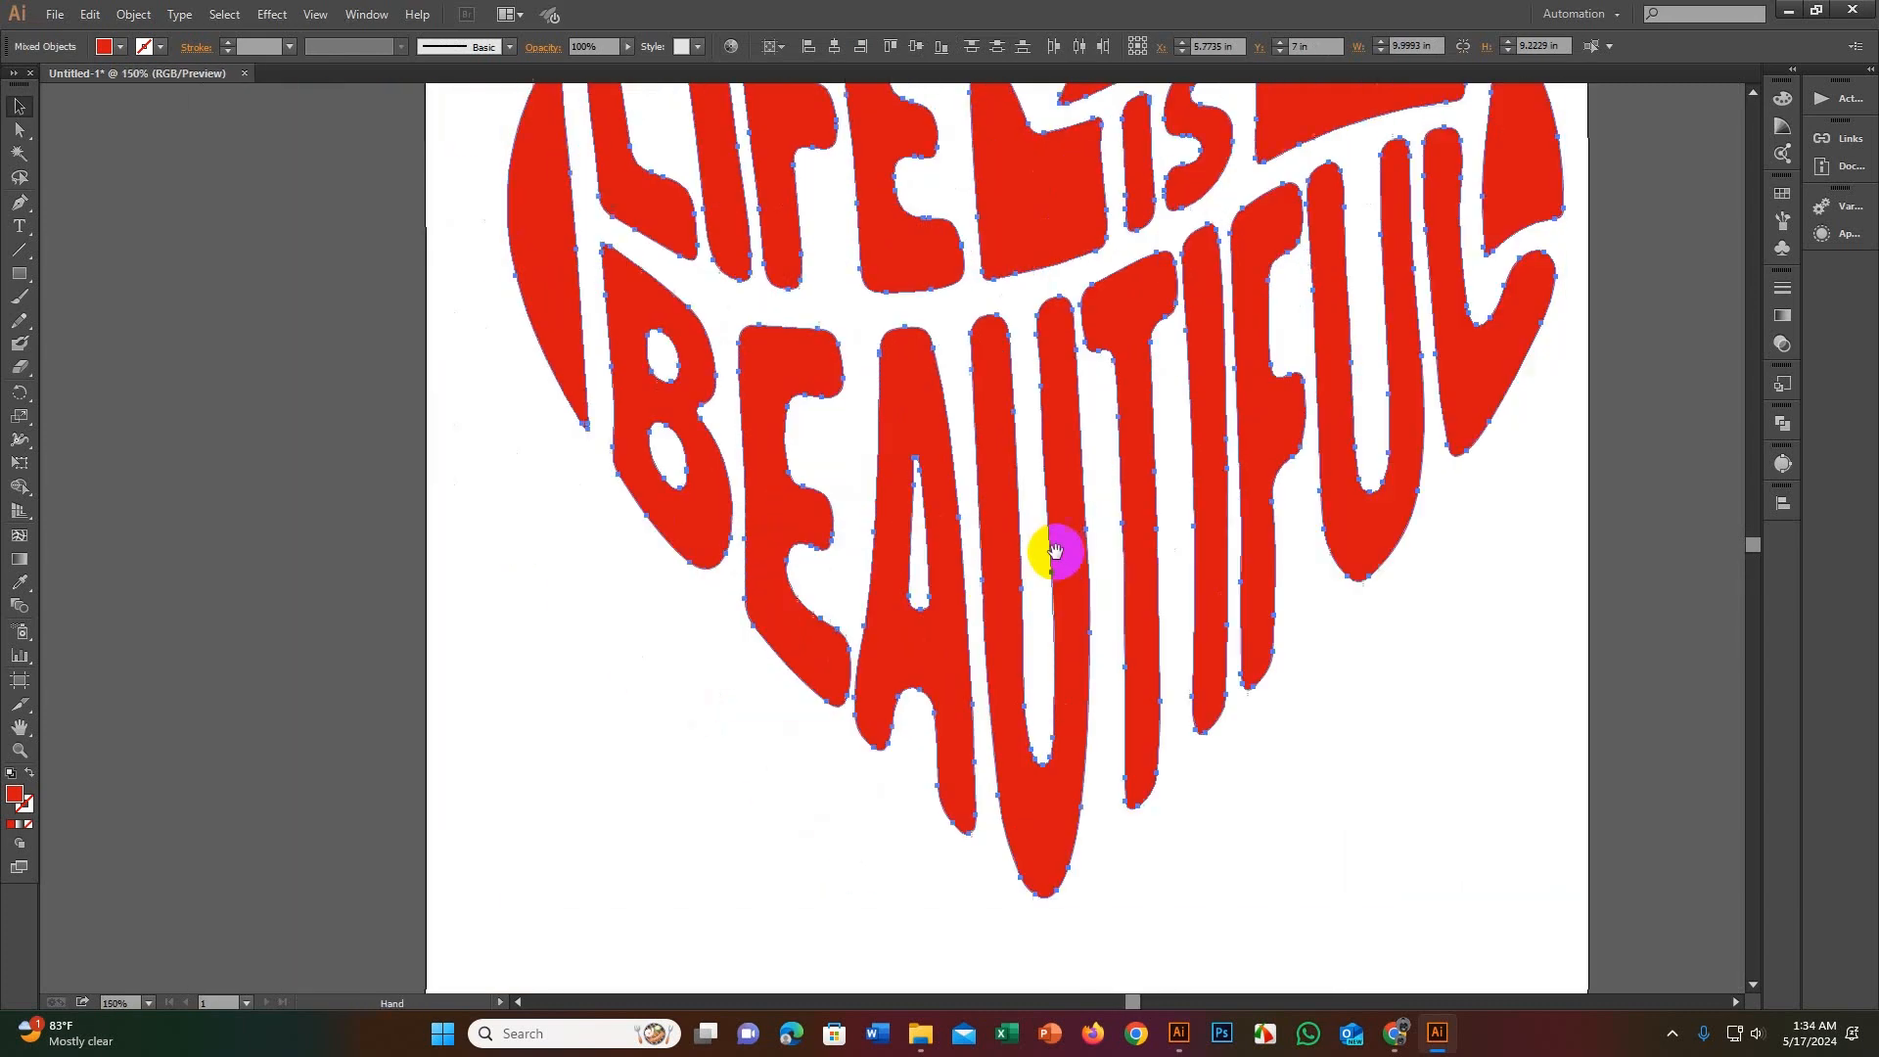
pyautogui.scroll(-2, 1055, 551)
pyautogui.rightClick(995, 523)
pyautogui.click(1045, 619)
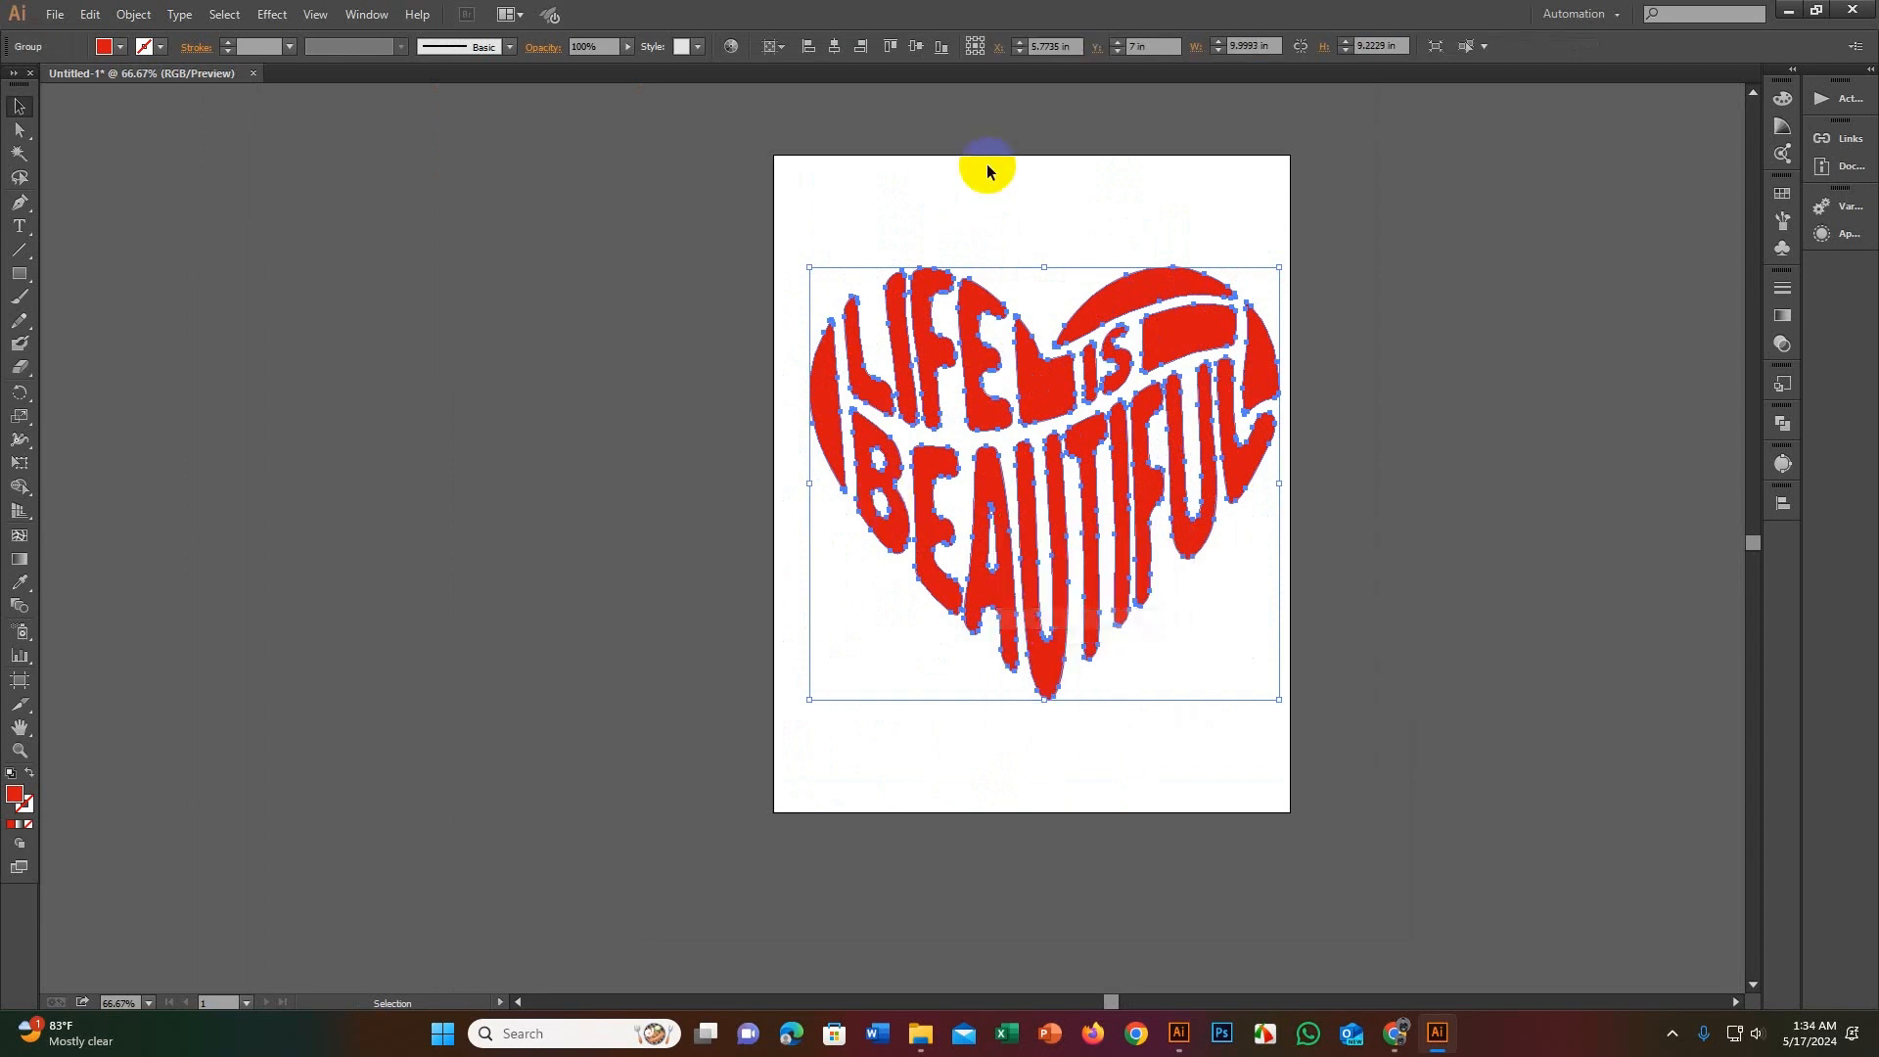
pyautogui.click(833, 45)
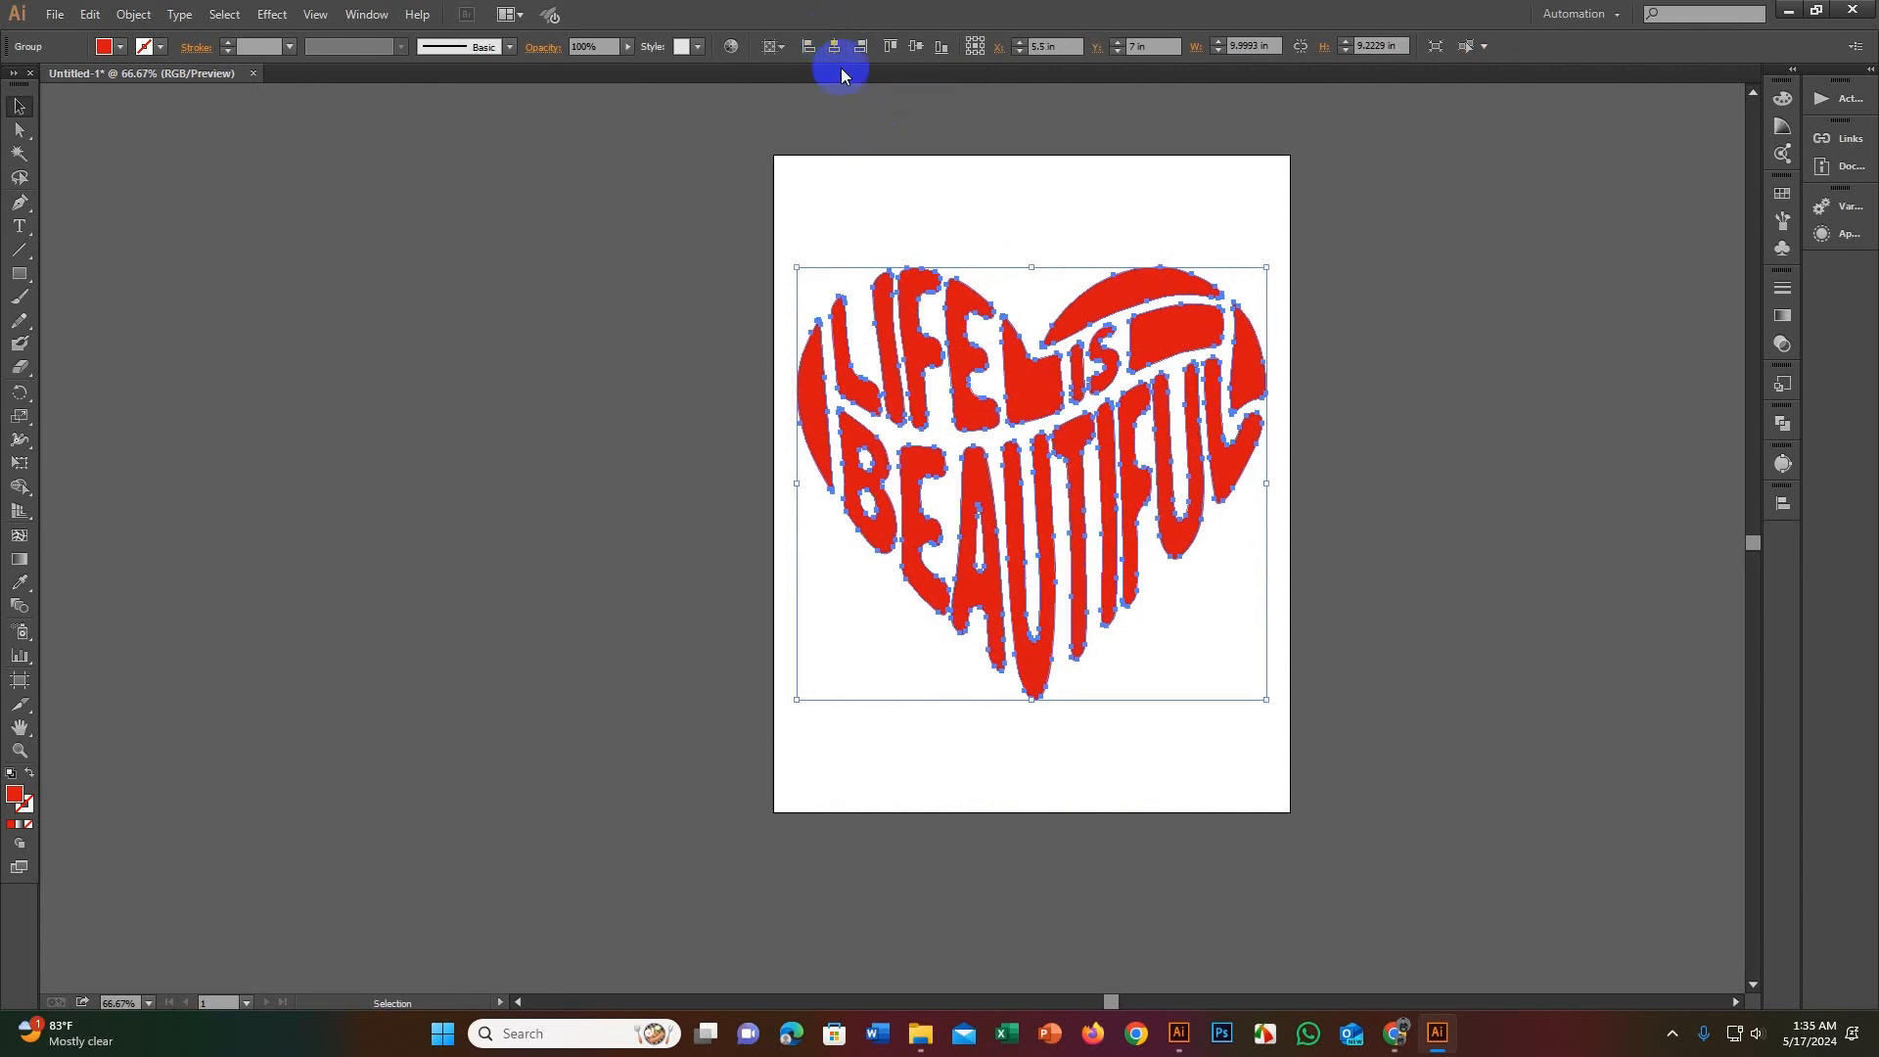
# Step: Review the finished heart lettering on the artboard, checking its edges up close and its overall placement
pyautogui.click(923, 162)
pyautogui.click(1018, 377)
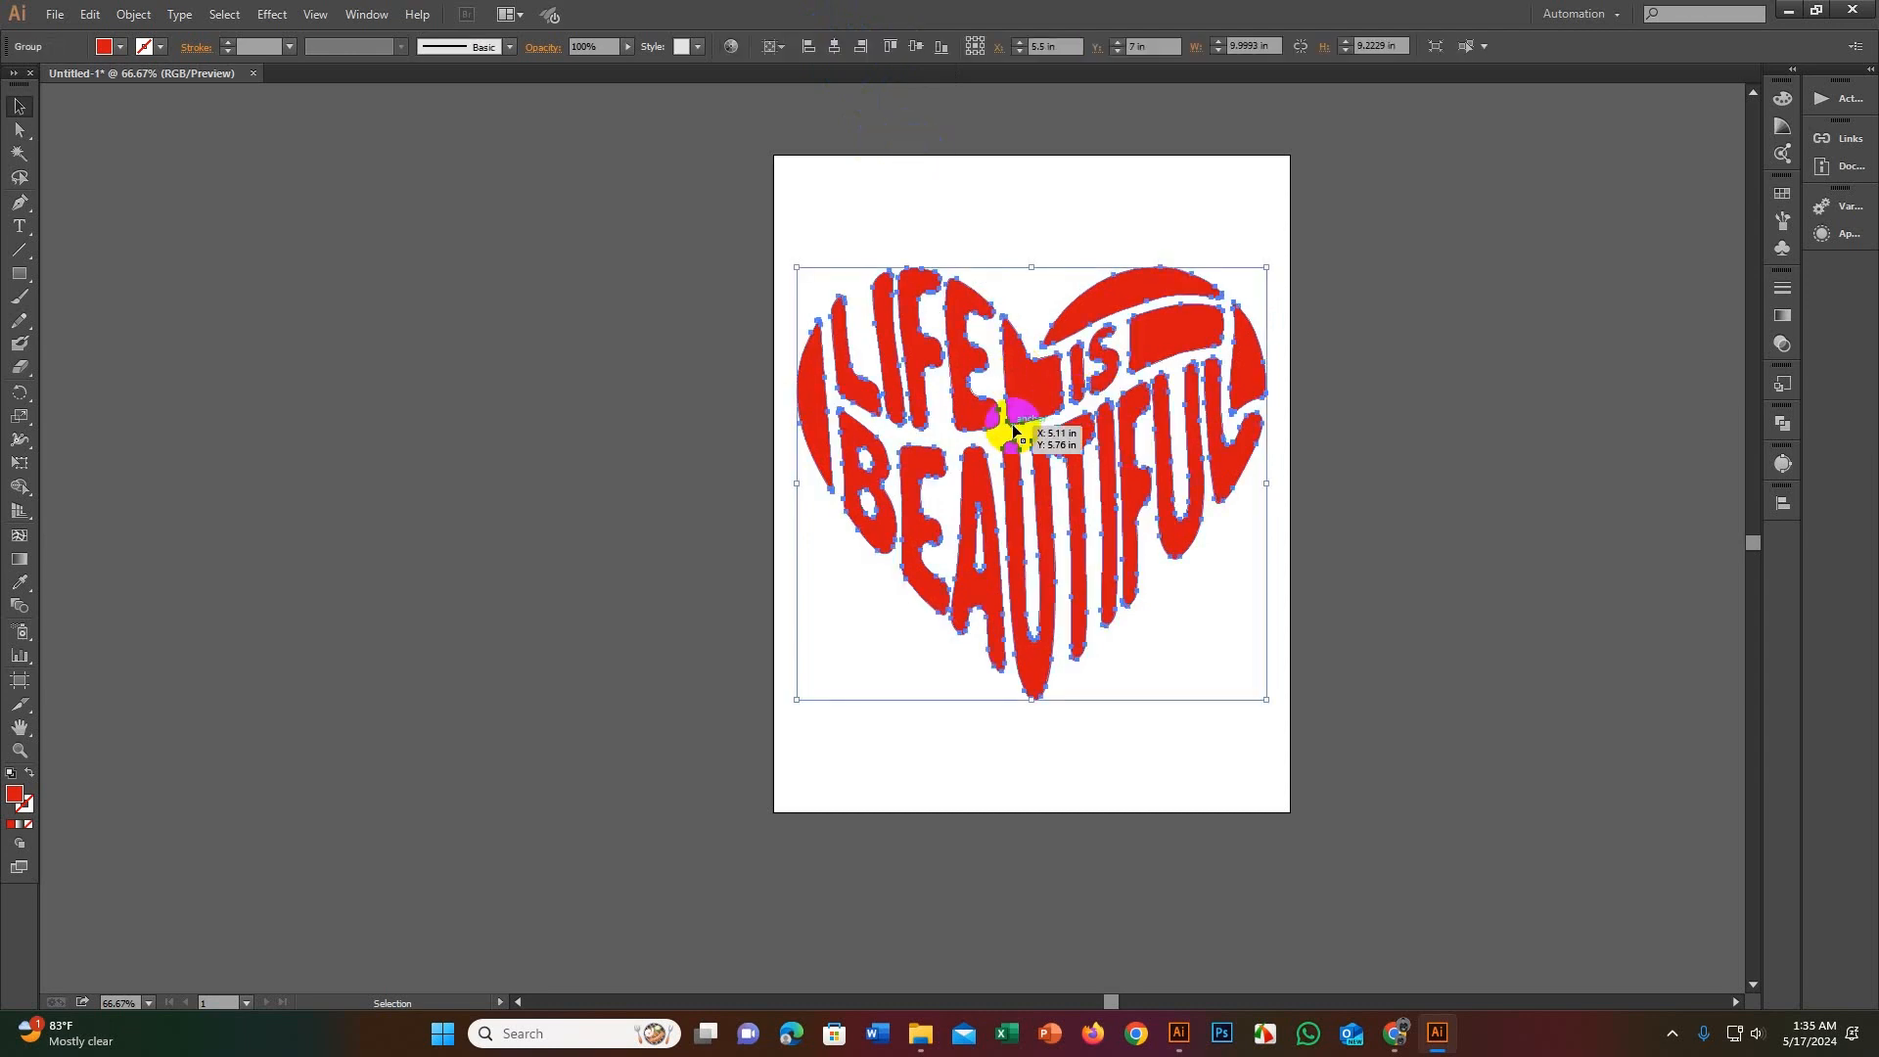
pyautogui.scroll(2, 1012, 429)
pyautogui.scroll(-4, 1014, 431)
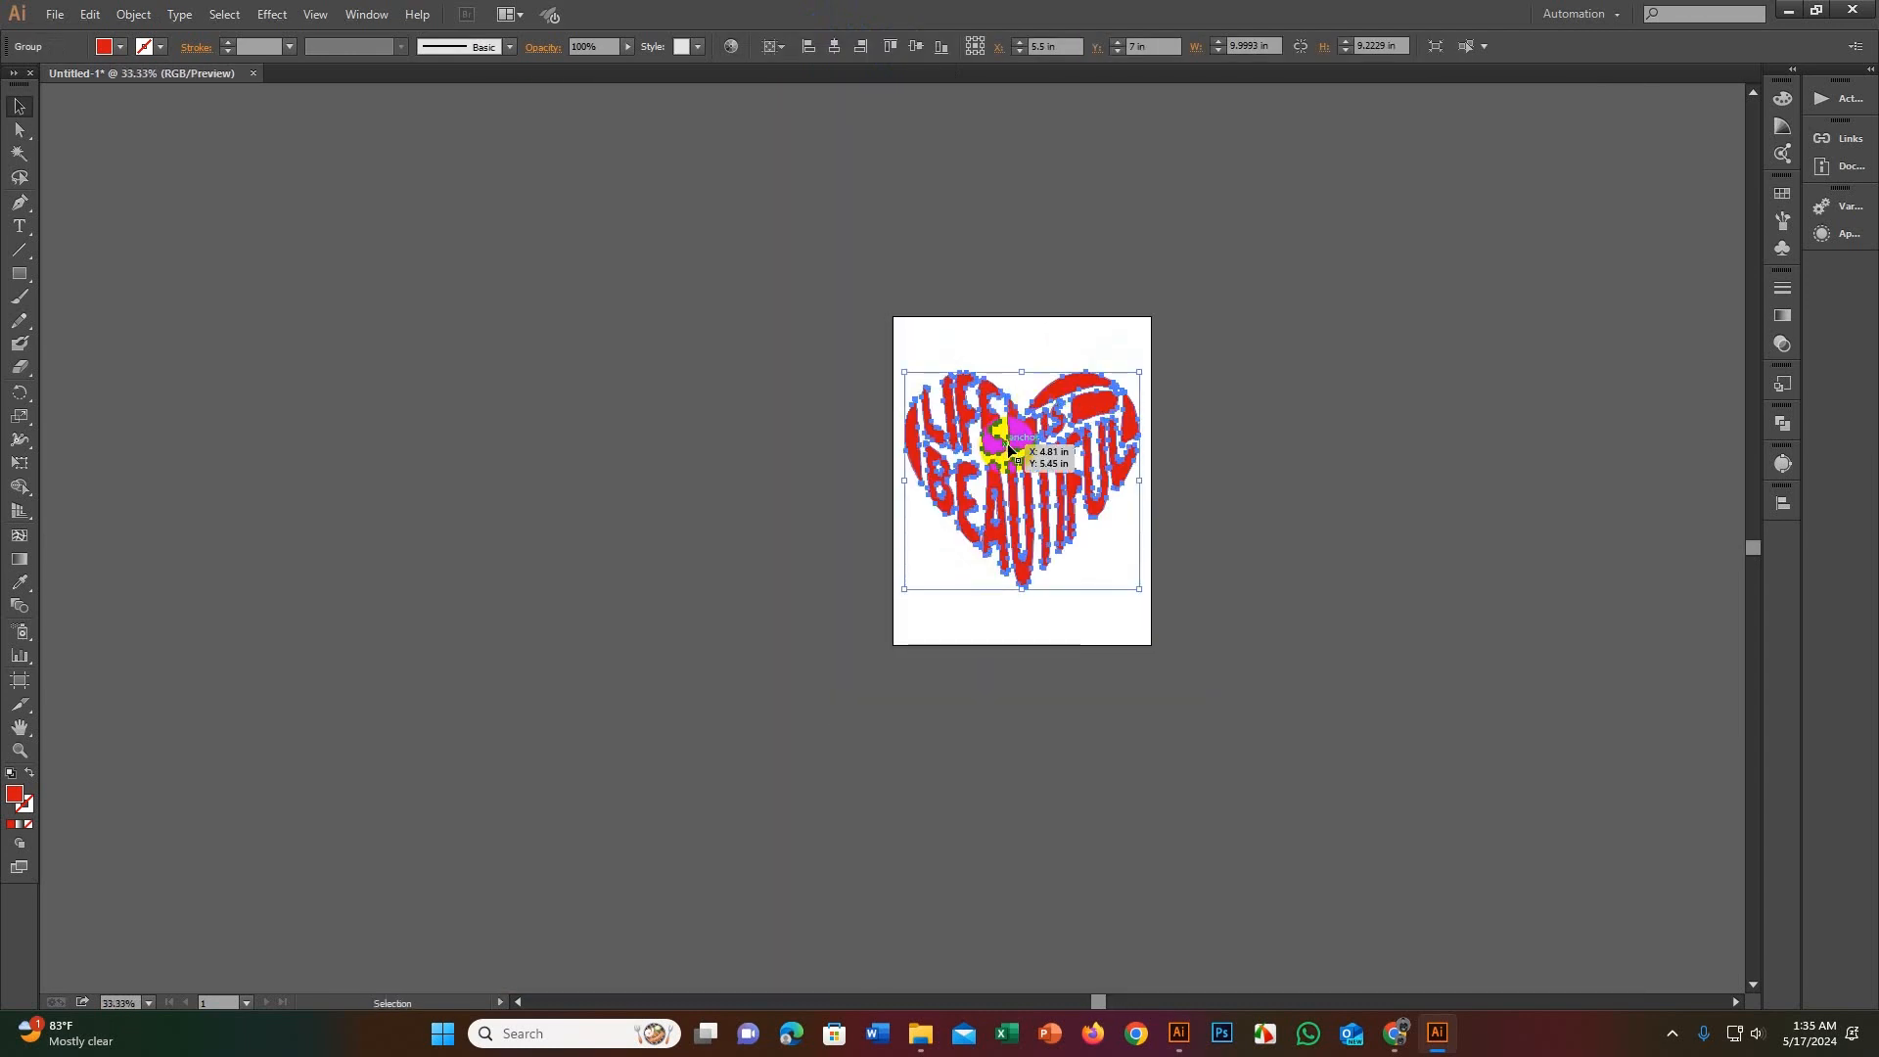
pyautogui.scroll(1, 1013, 447)
pyautogui.scroll(-1, 1014, 446)
pyautogui.click(1007, 290)
pyautogui.scroll(4, 1028, 420)
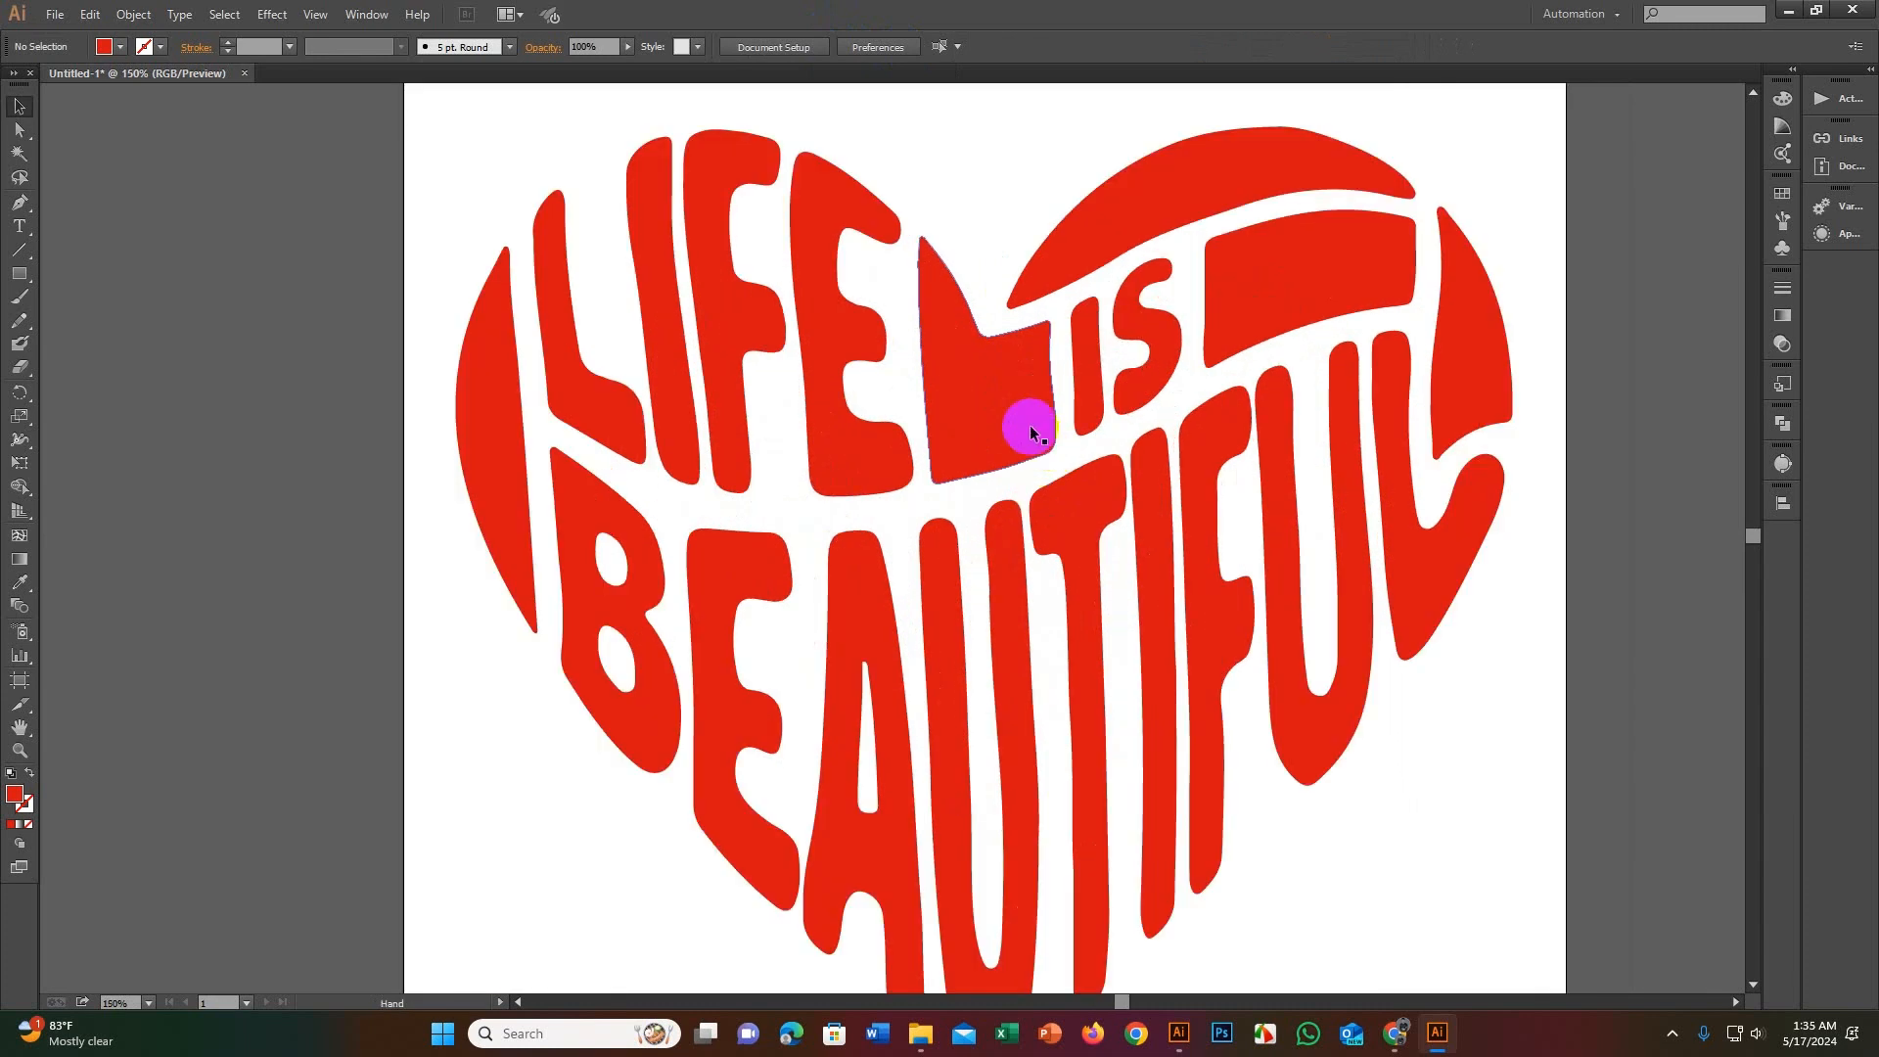
pyautogui.scroll(-3, 1029, 425)
pyautogui.click(1030, 427)
pyautogui.click(972, 312)
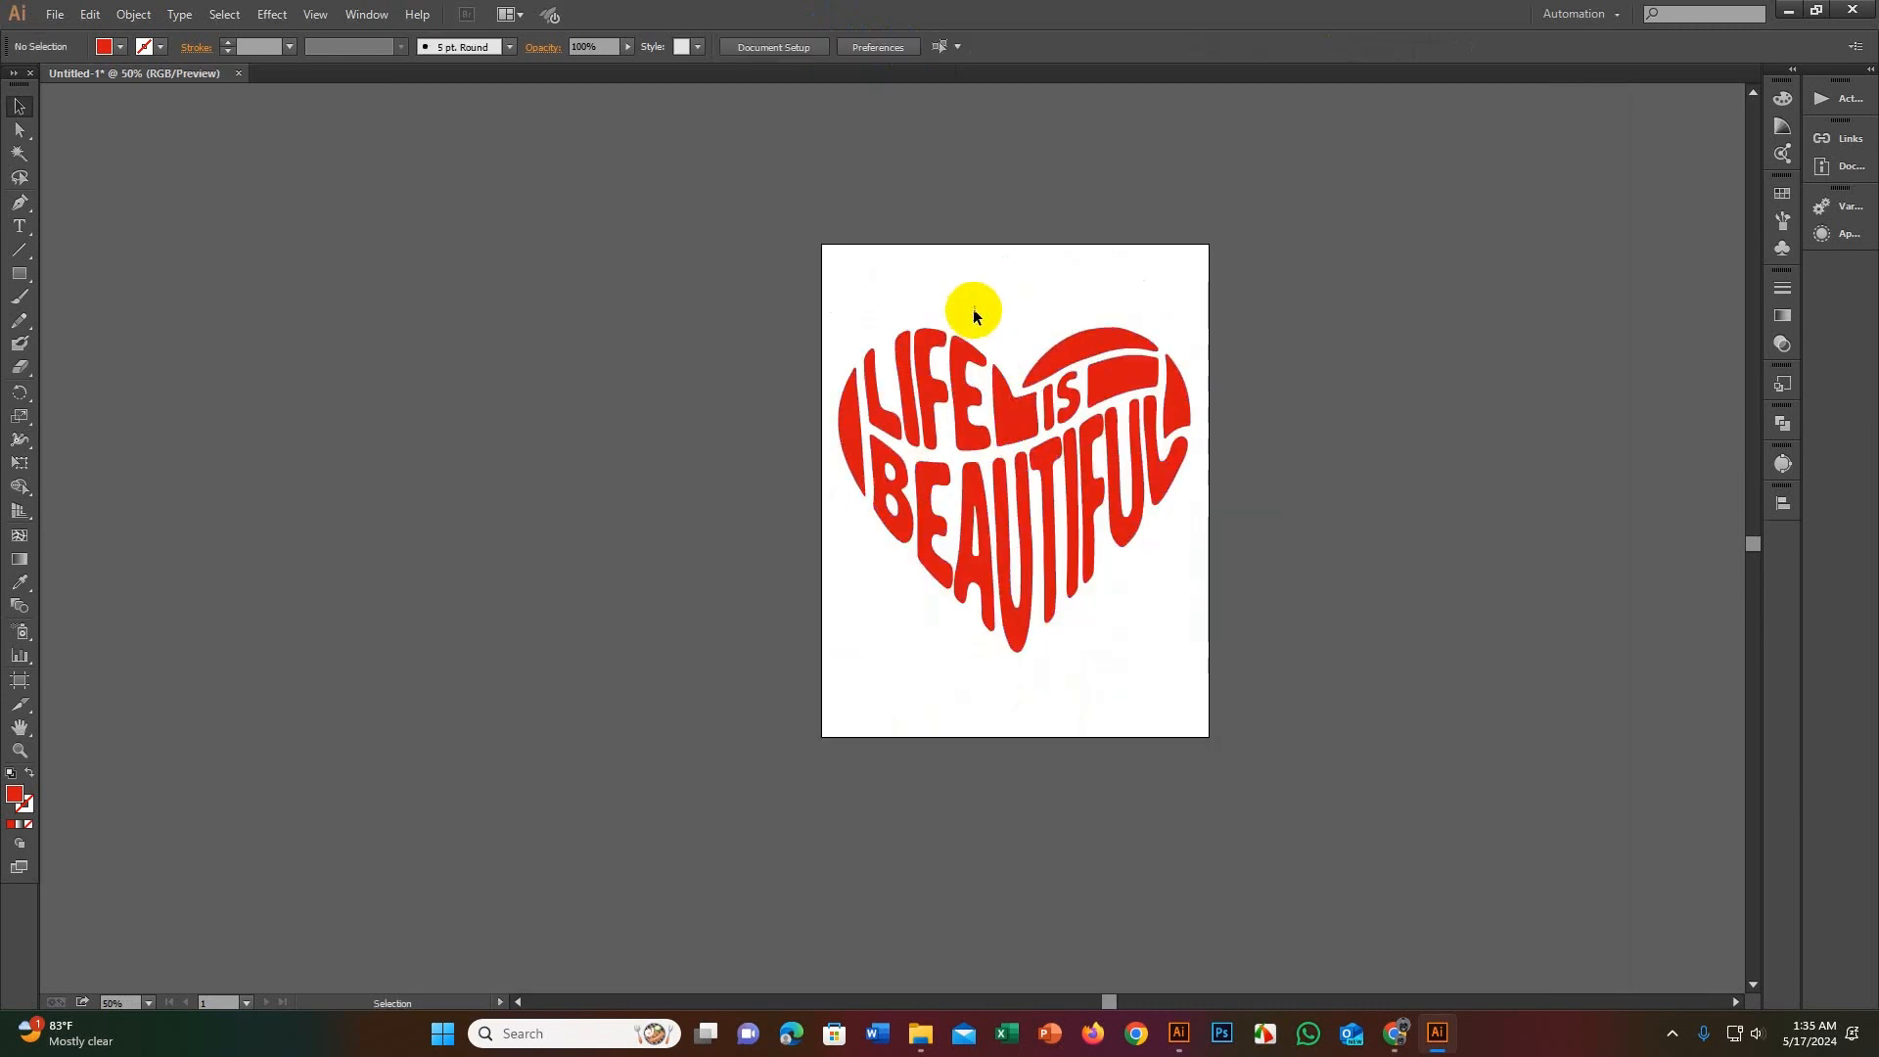
# Step: Centre the grouped heart lettering vertically on the artboard
pyautogui.scroll(3, 1078, 438)
pyautogui.scroll(-3, 1081, 437)
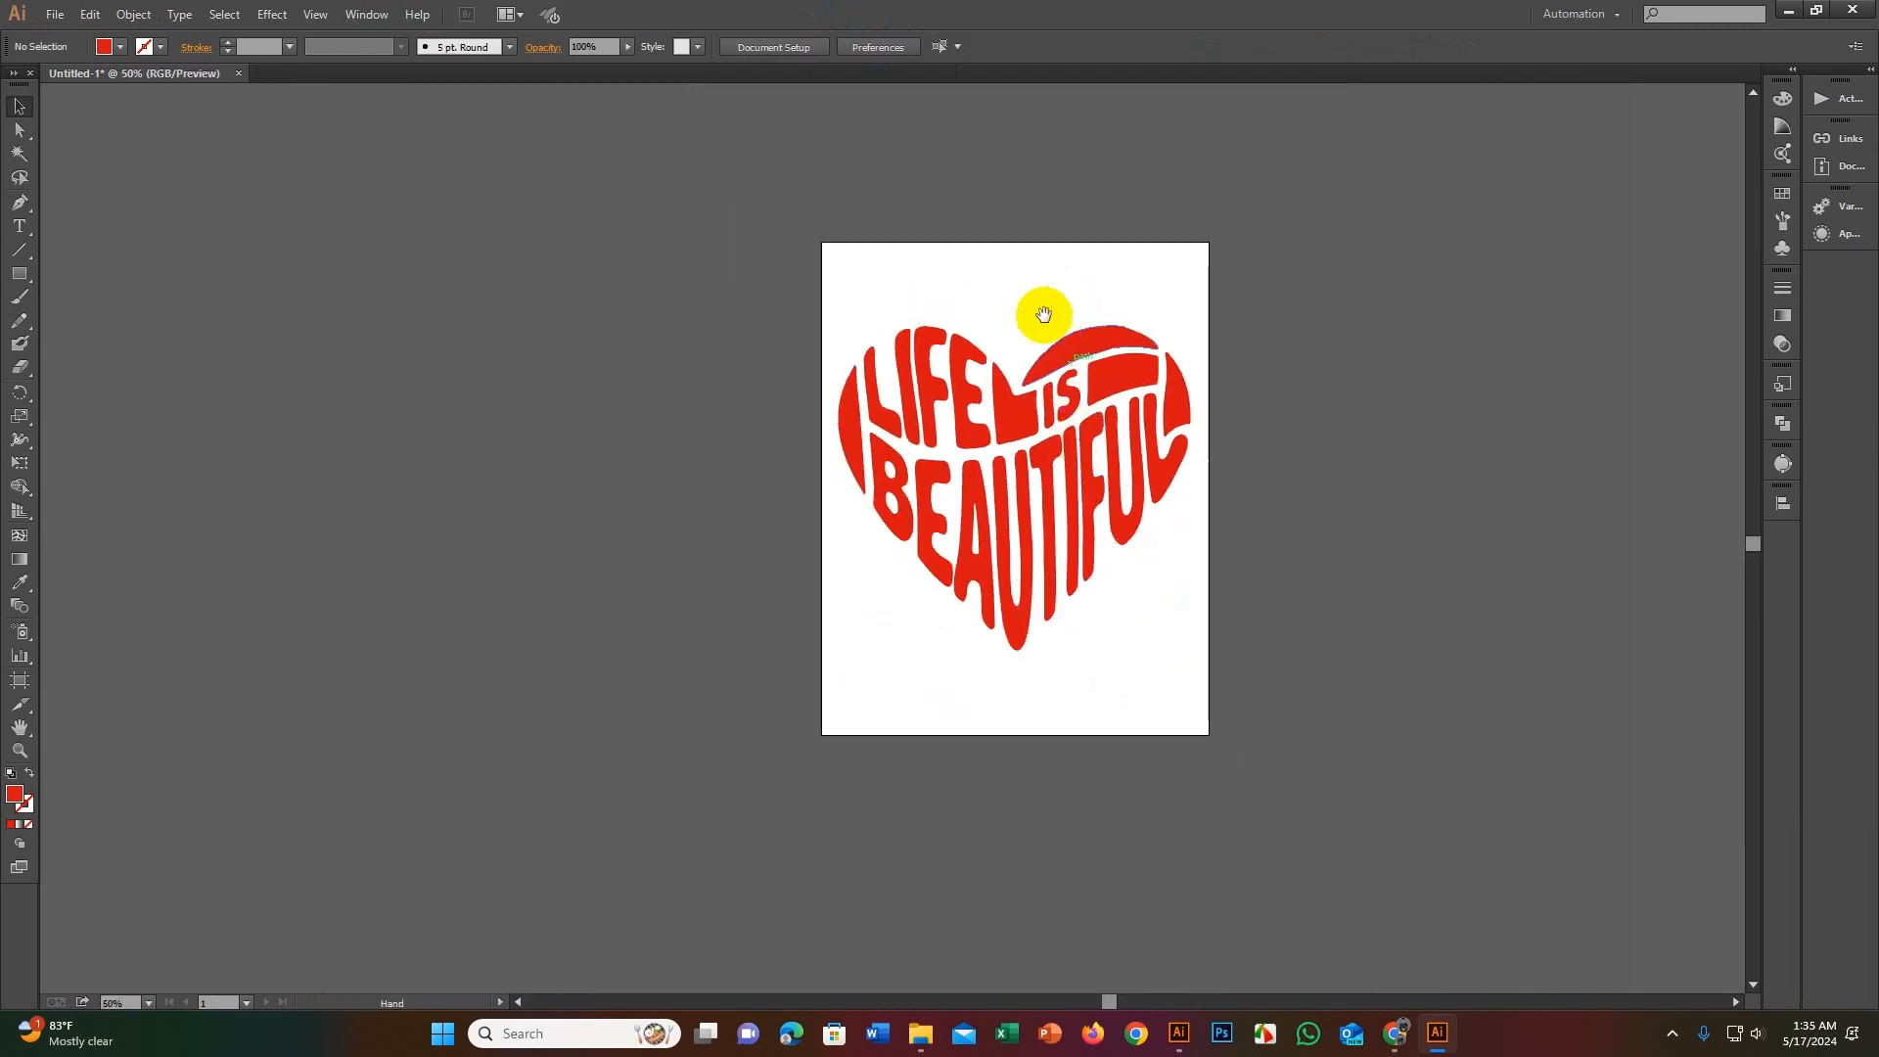
pyautogui.moveTo(874, 620); pyautogui.dragTo(1205, 281)
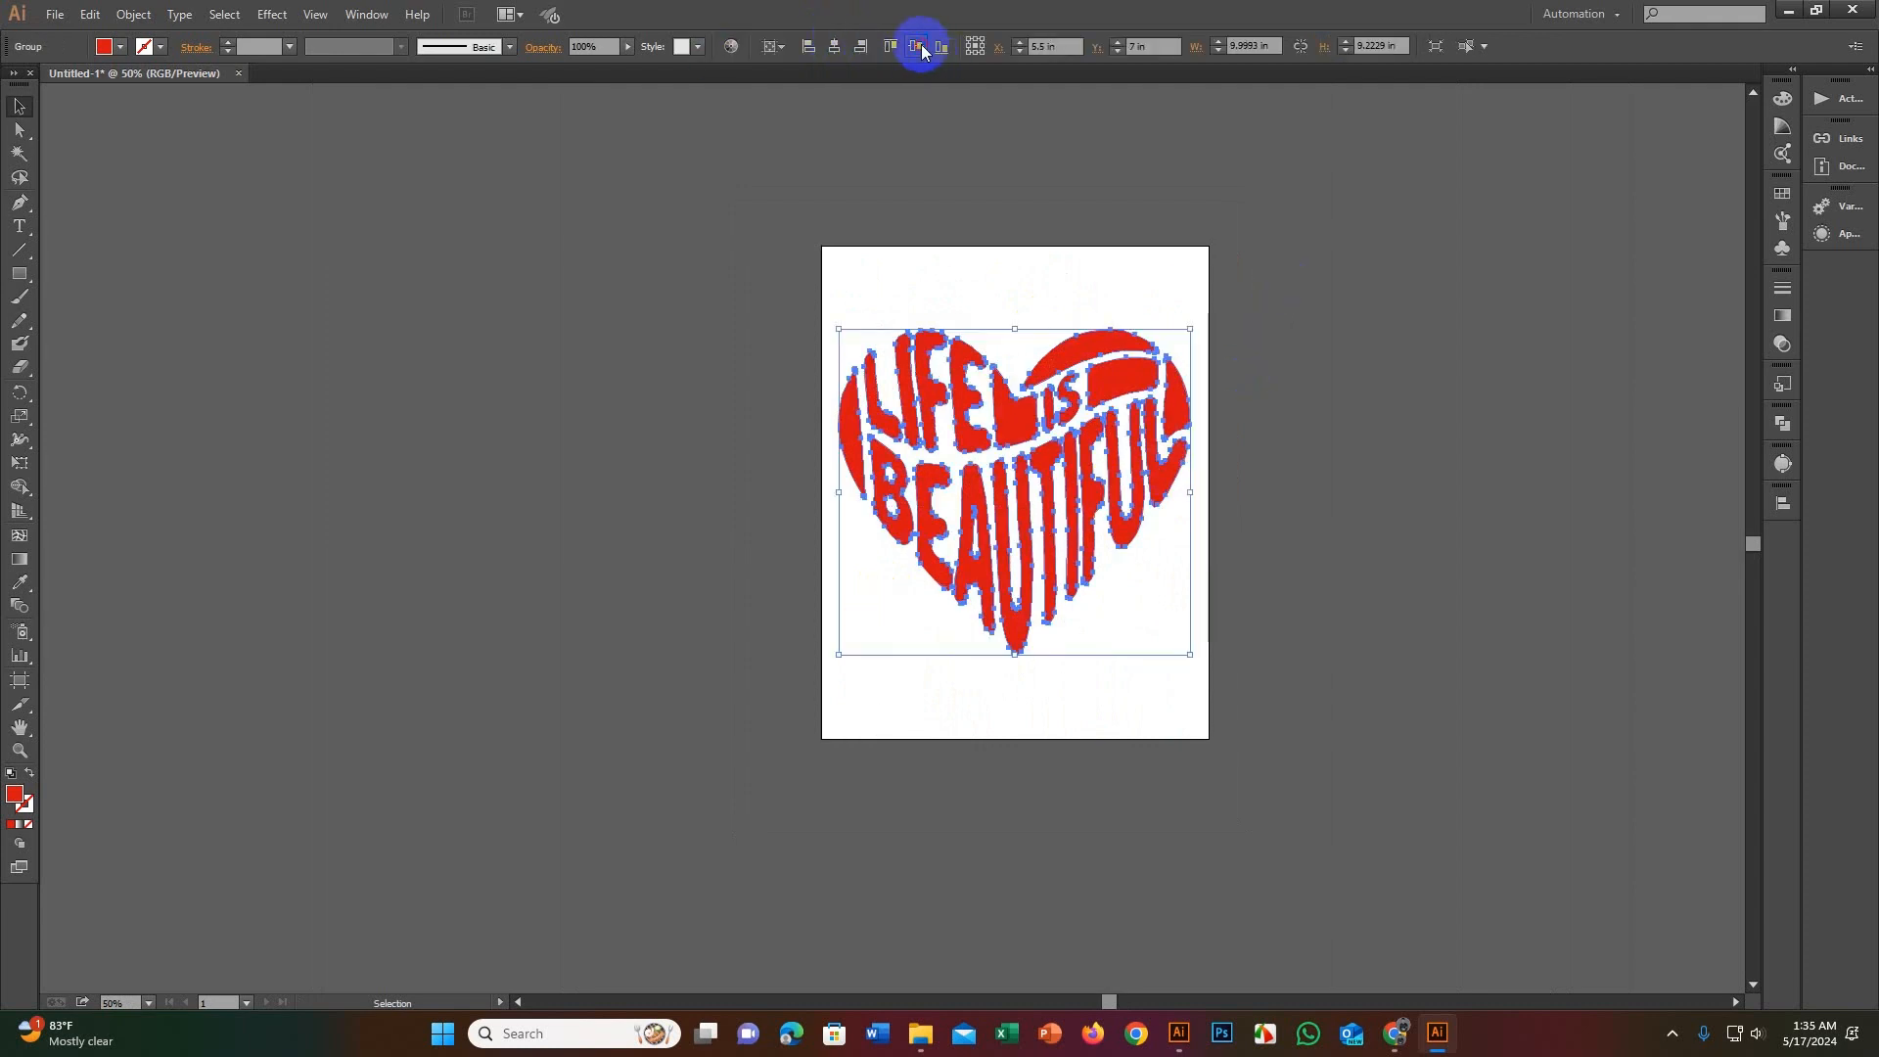
pyautogui.click(952, 200)
# Step: Ungroup the heart lettering so that its letters and shapes can be edited separately
pyautogui.scroll(2, 1007, 437)
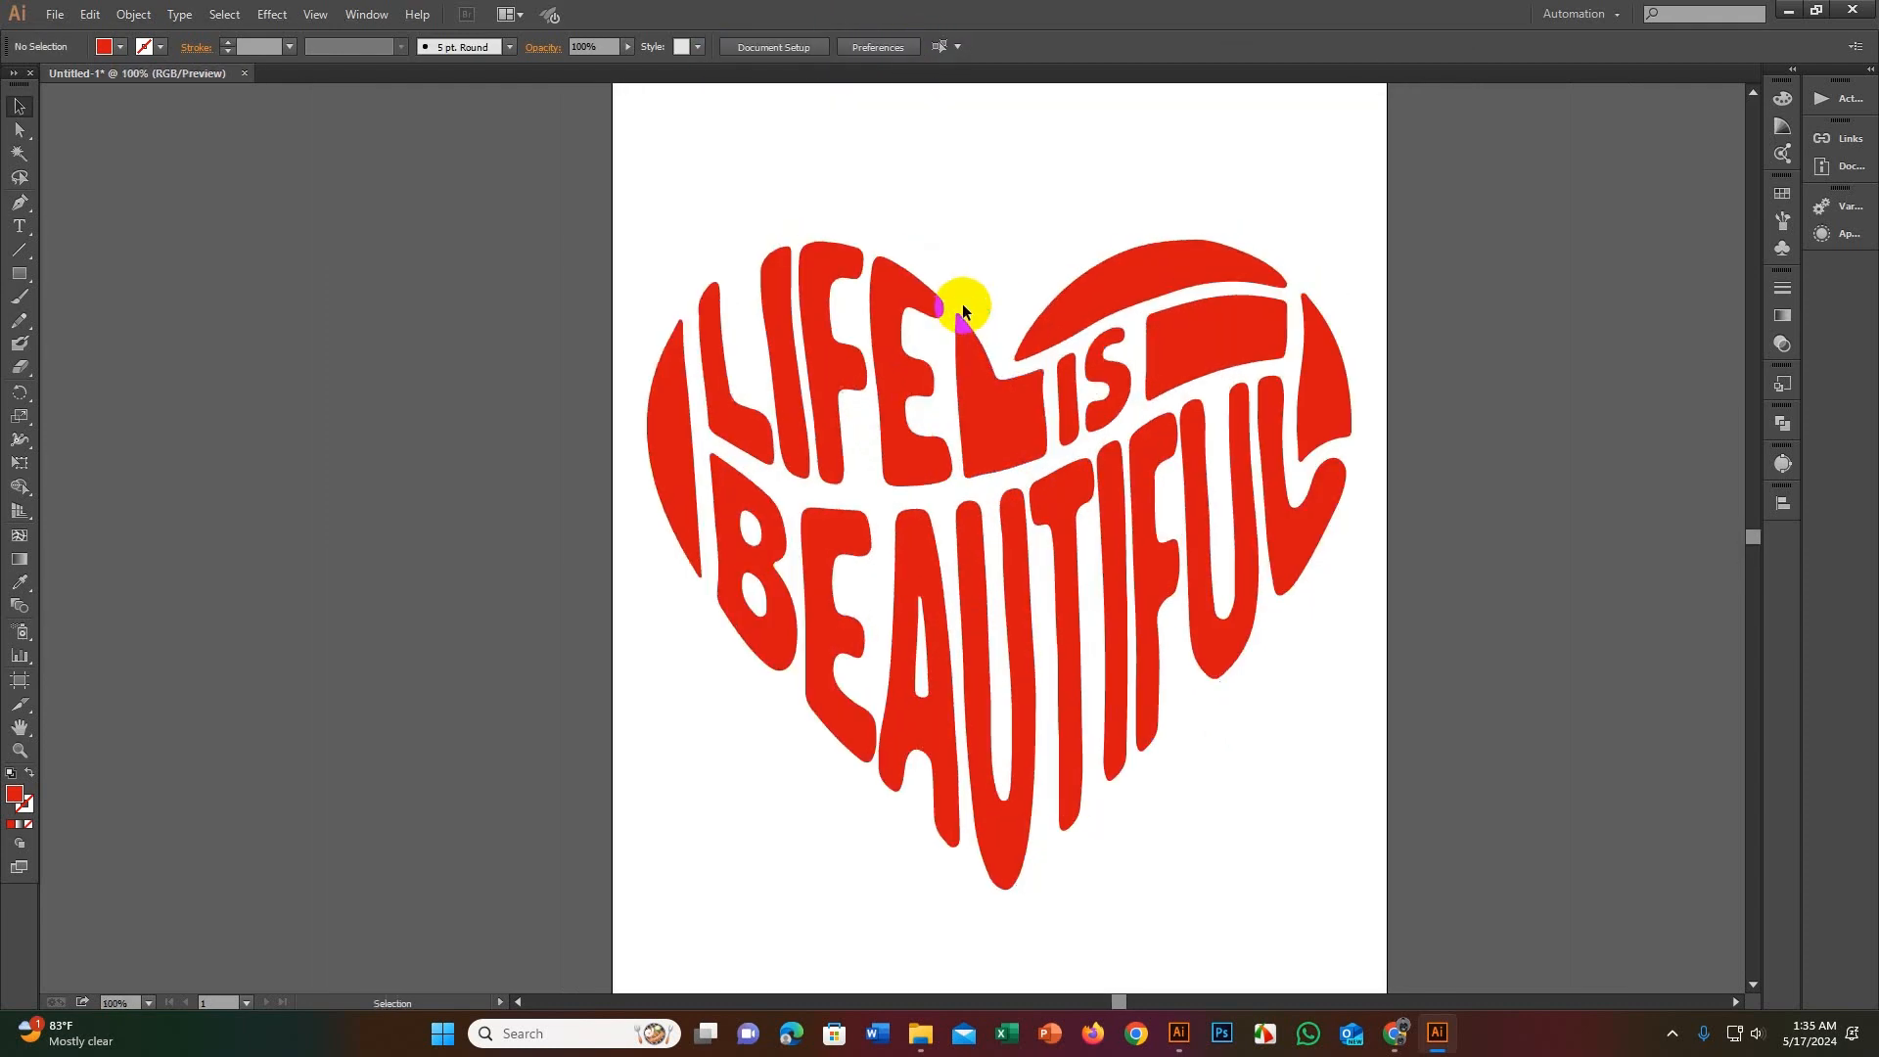
pyautogui.scroll(-3, 968, 299)
pyautogui.scroll(2, 974, 294)
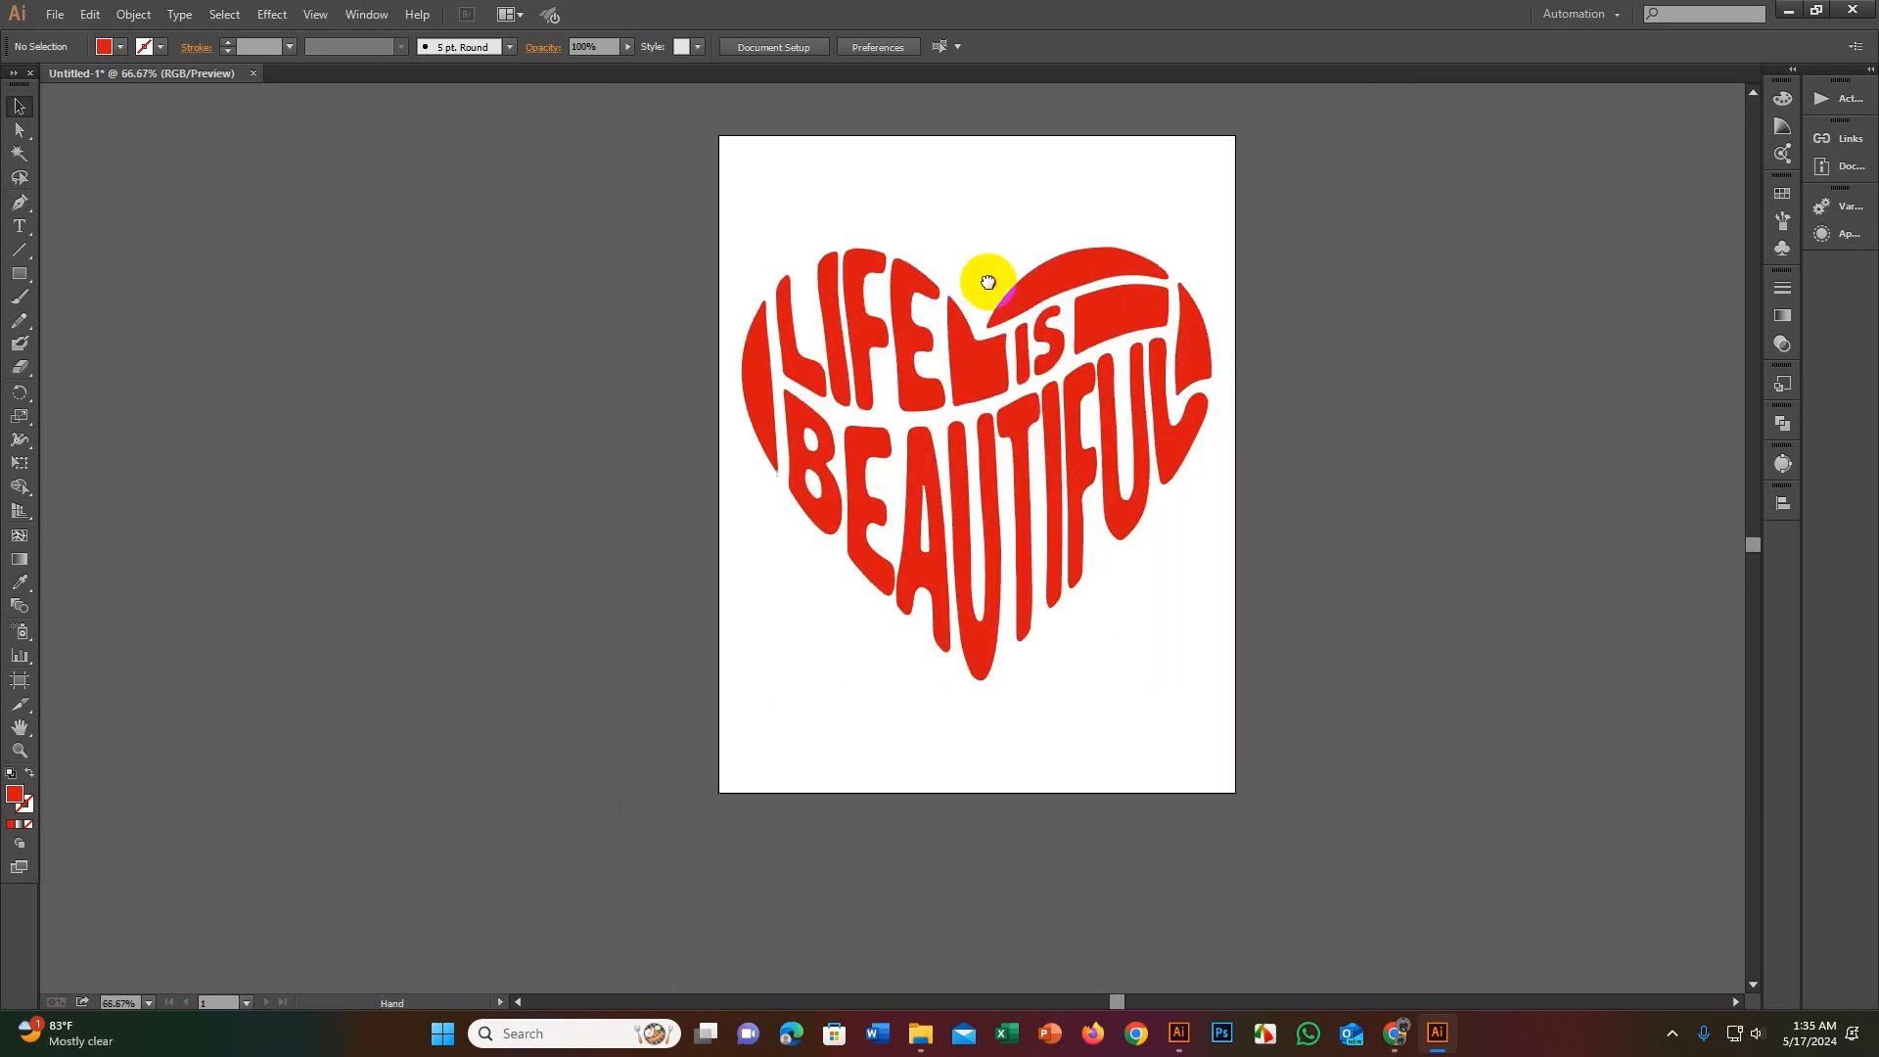
pyautogui.moveTo(986, 281); pyautogui.dragTo(988, 334)
pyautogui.scroll(1, 1083, 342)
pyautogui.scroll(-1, 985, 278)
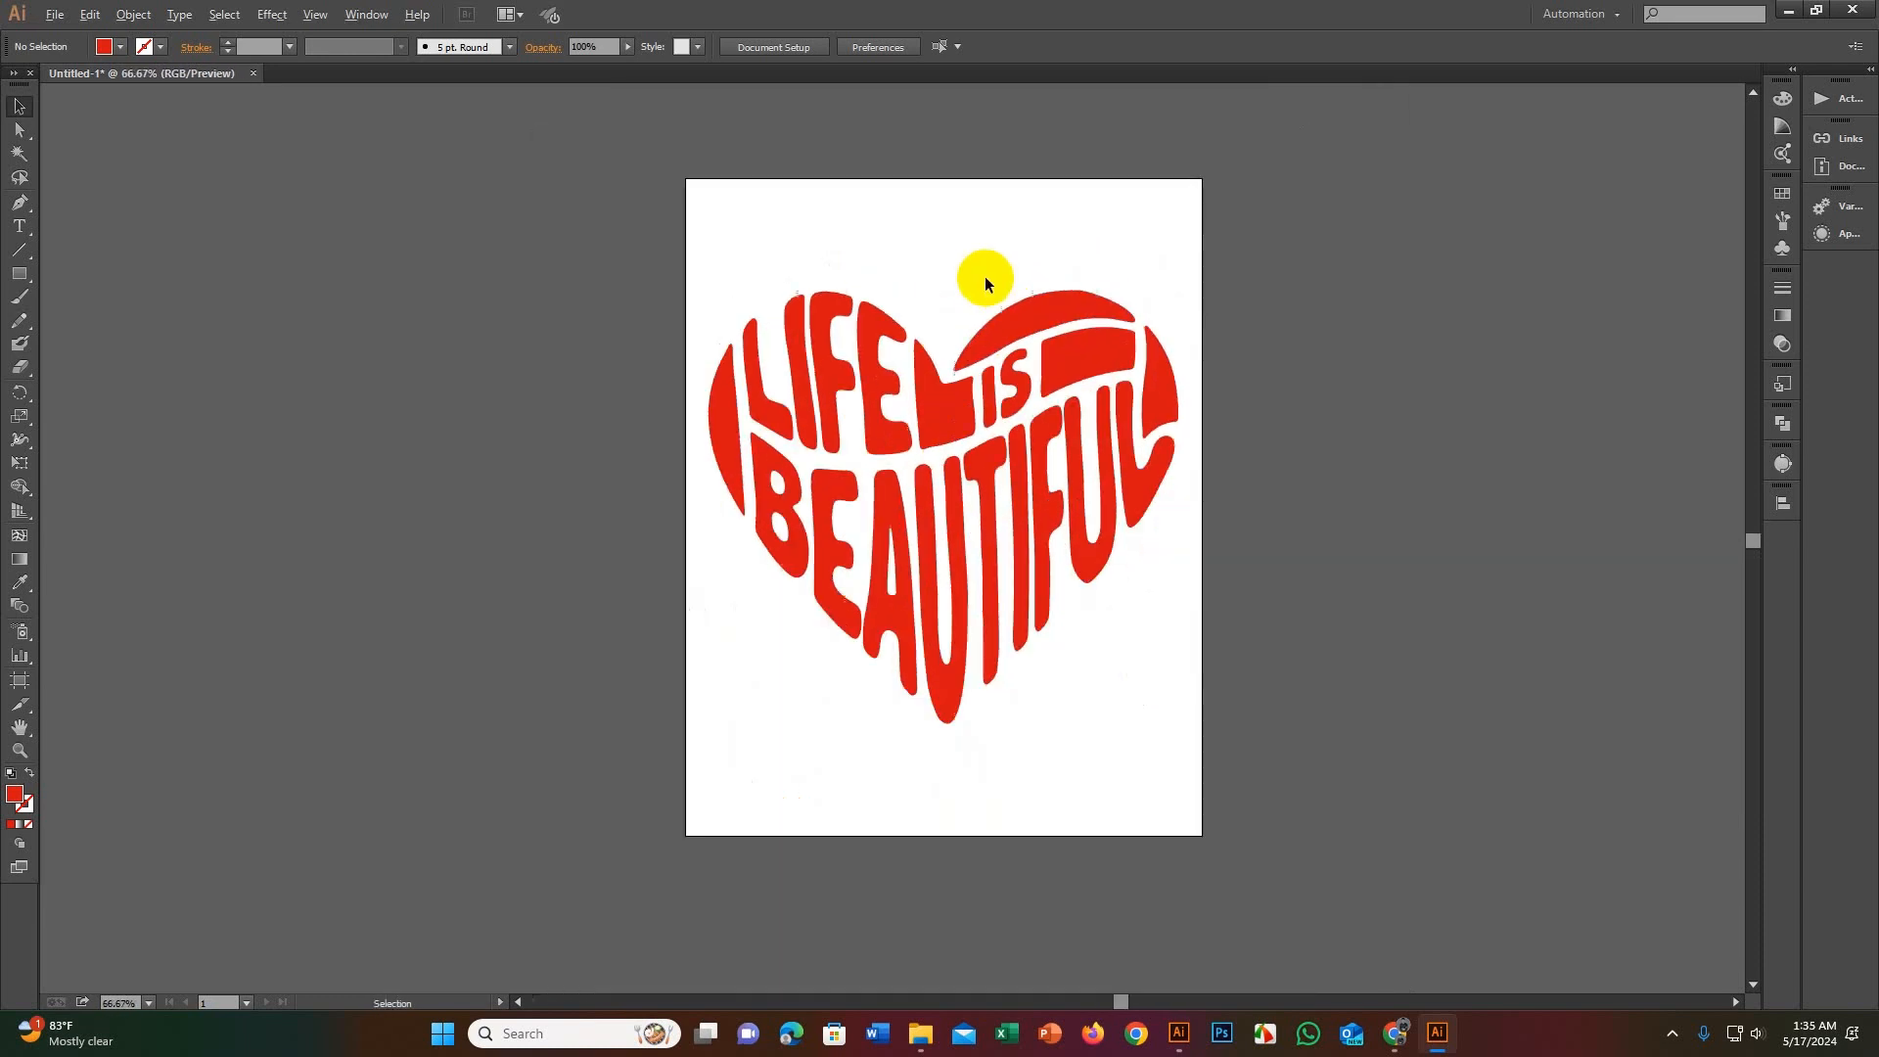
pyautogui.click(968, 423)
pyautogui.rightClick(969, 415)
pyautogui.click(1015, 536)
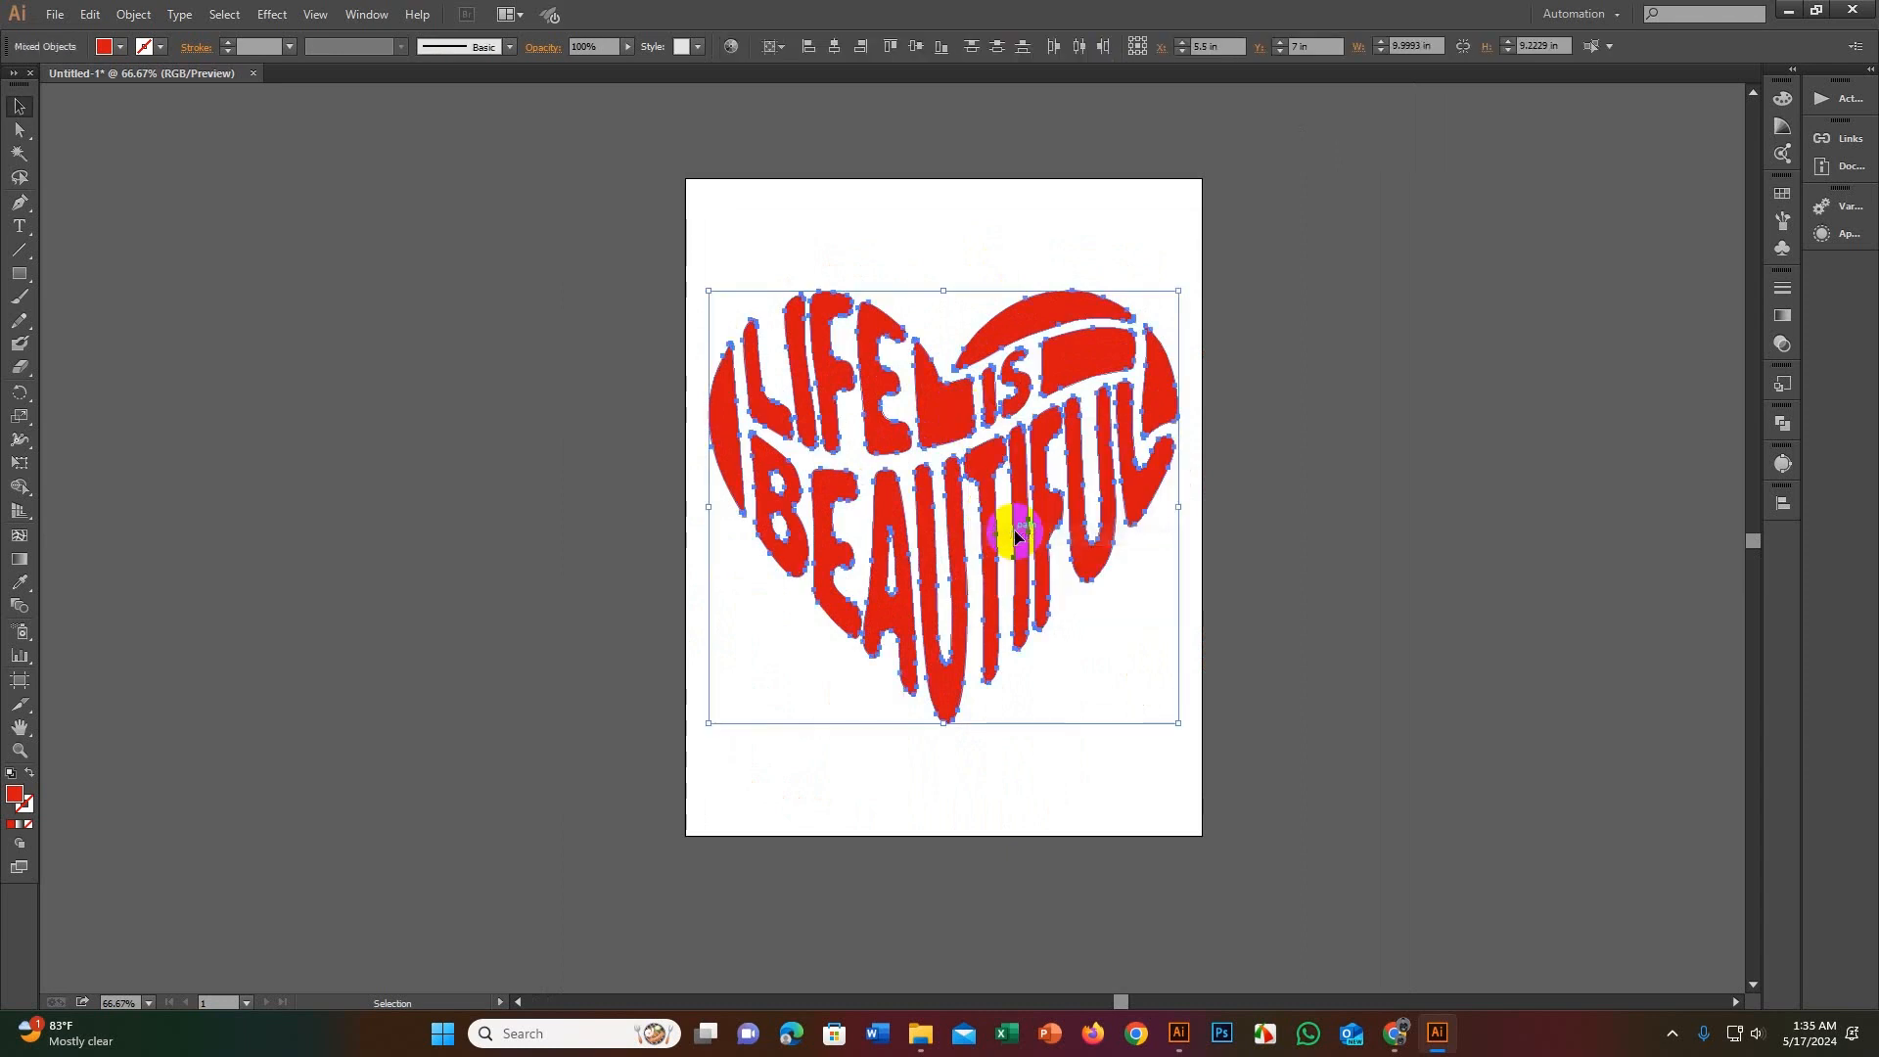
pyautogui.click(1169, 266)
# Step: Recolour the word BEAUTIFUL and the curved sliver at the heart's left edge bright blue, about #1EB4D6
pyautogui.scroll(1, 781, 518)
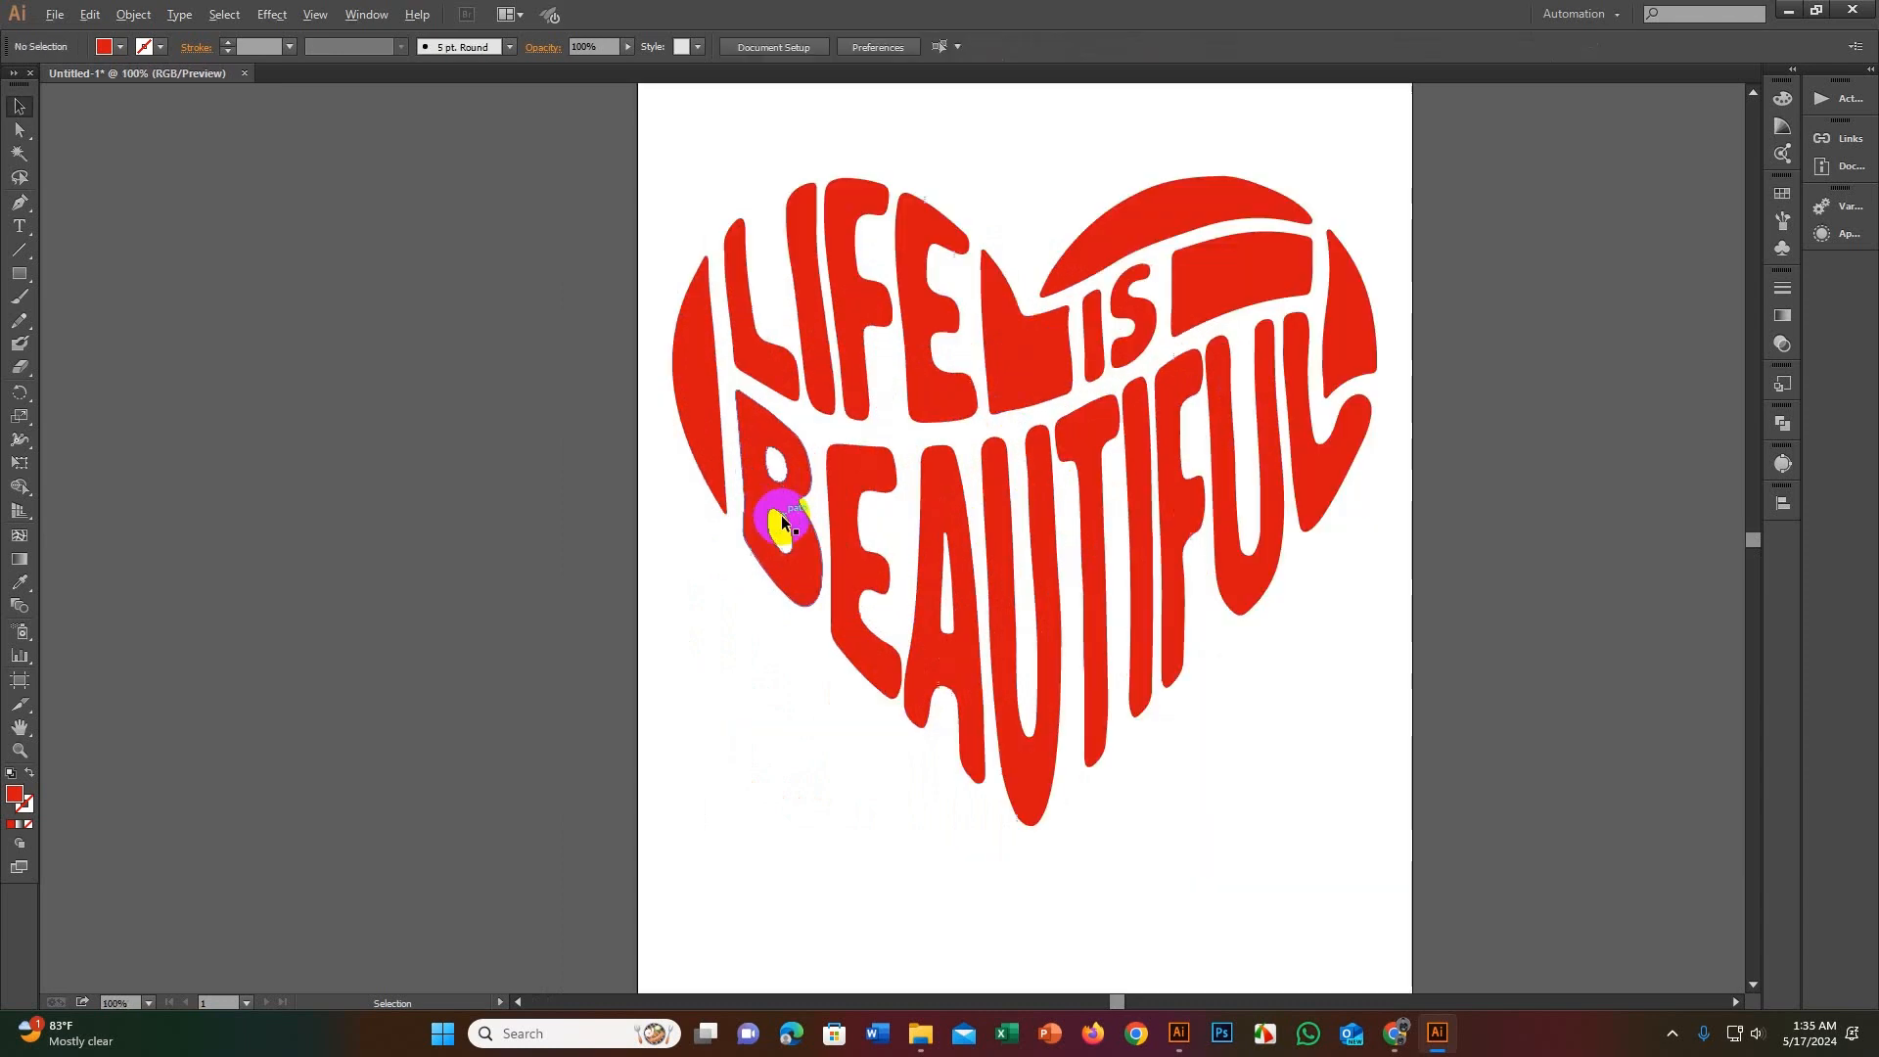
pyautogui.scroll(-3, 843, 544)
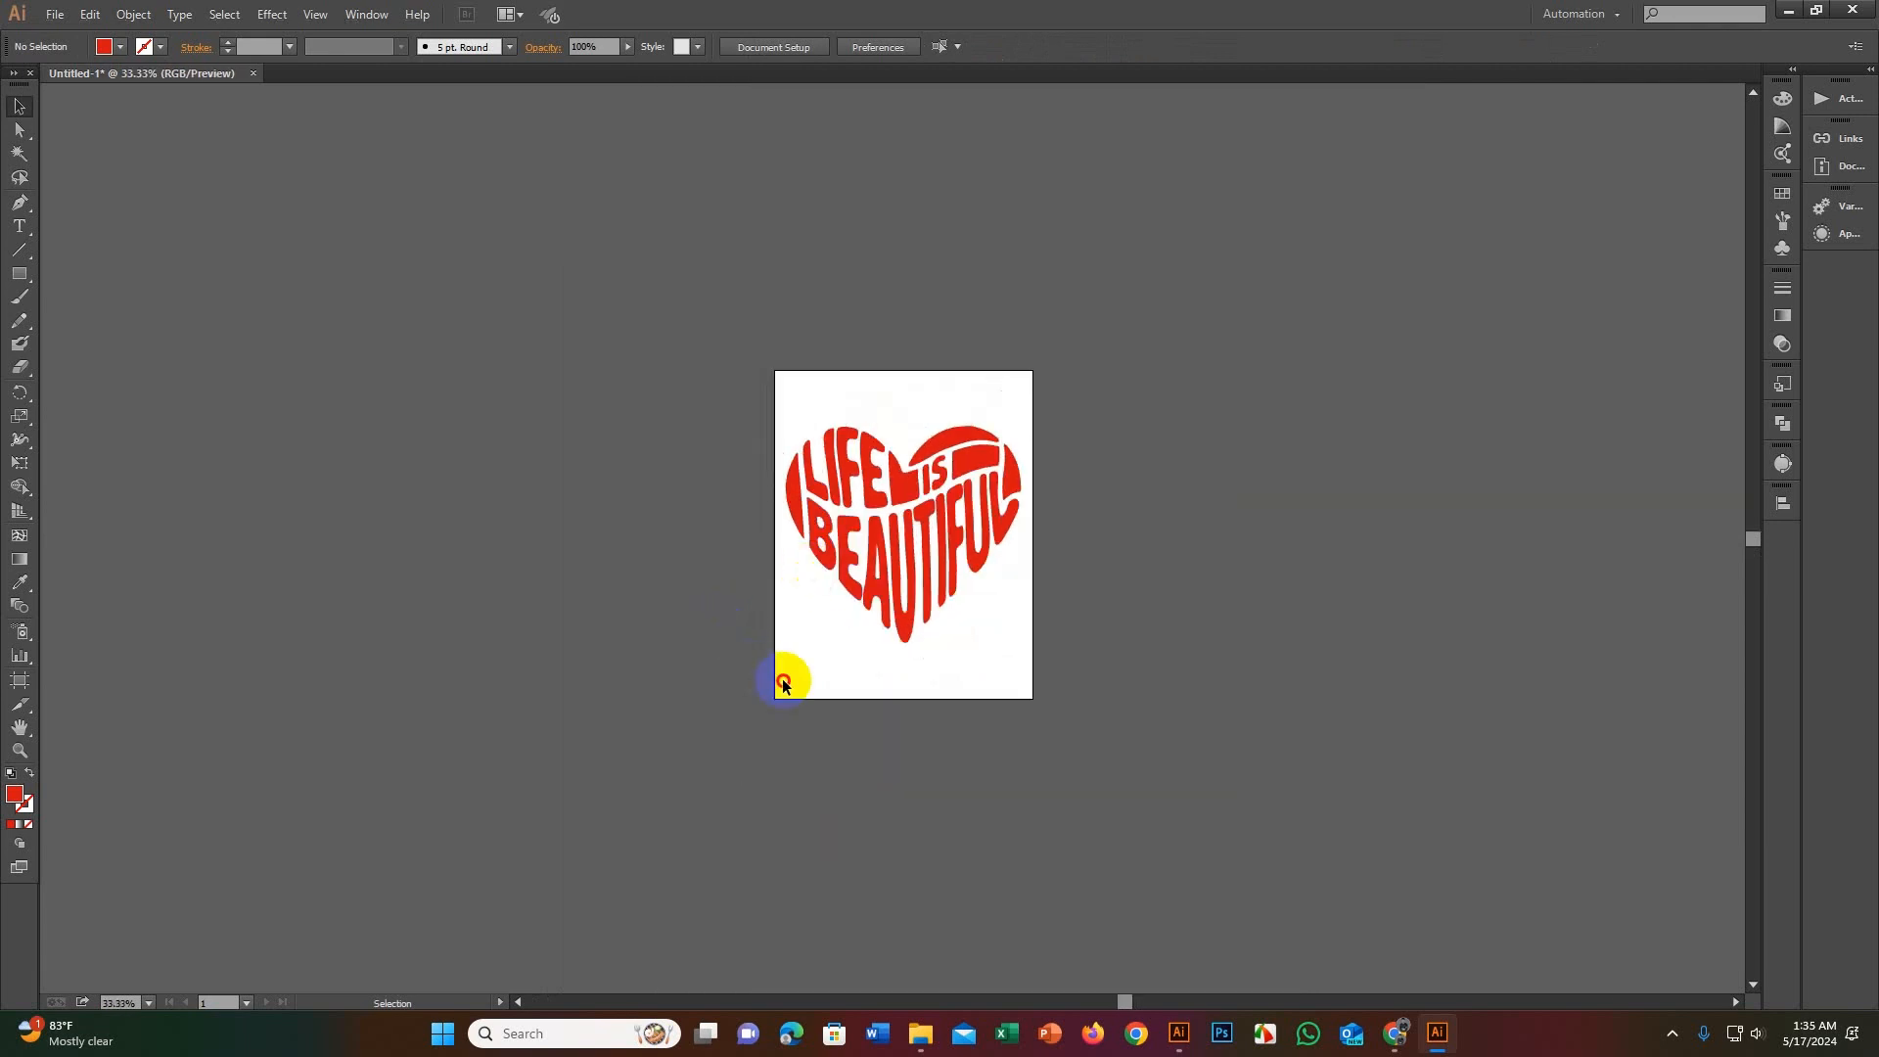
pyautogui.moveTo(784, 671); pyautogui.dragTo(1081, 524)
pyautogui.scroll(2, 954, 563)
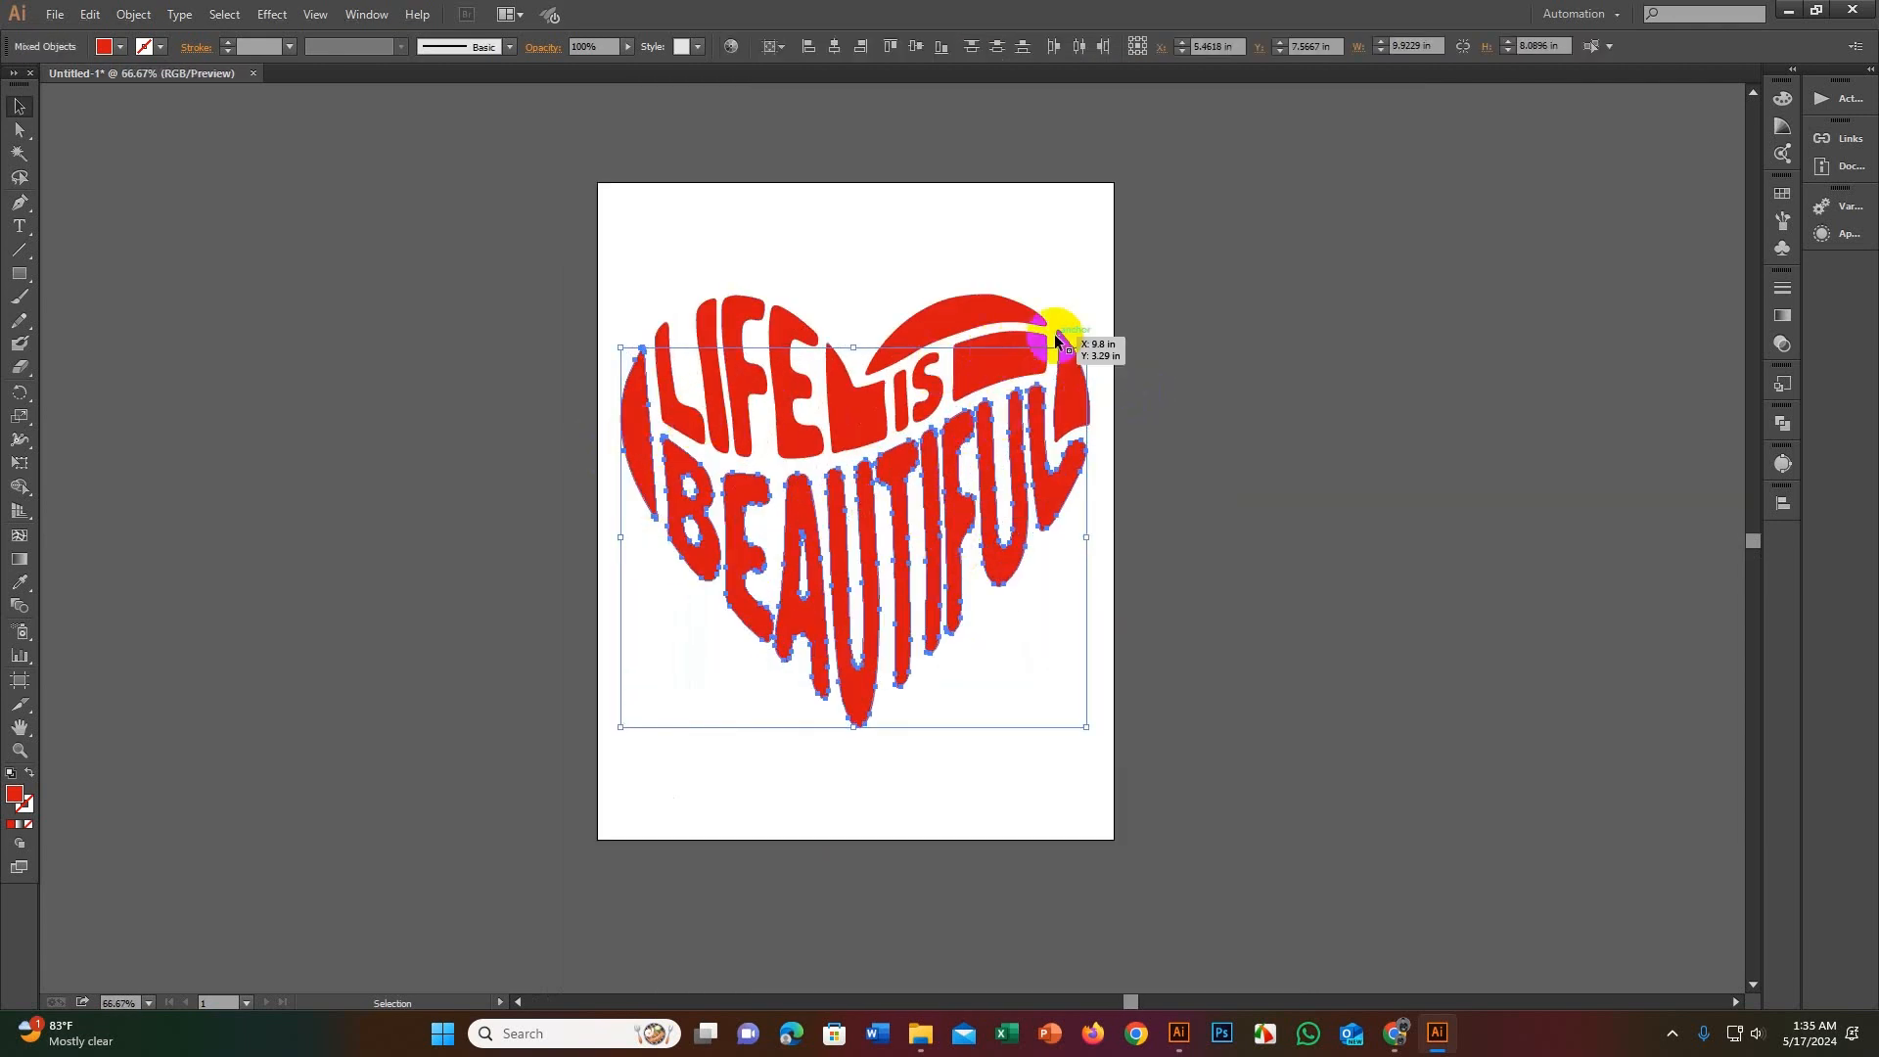
pyautogui.doubleClick(16, 796)
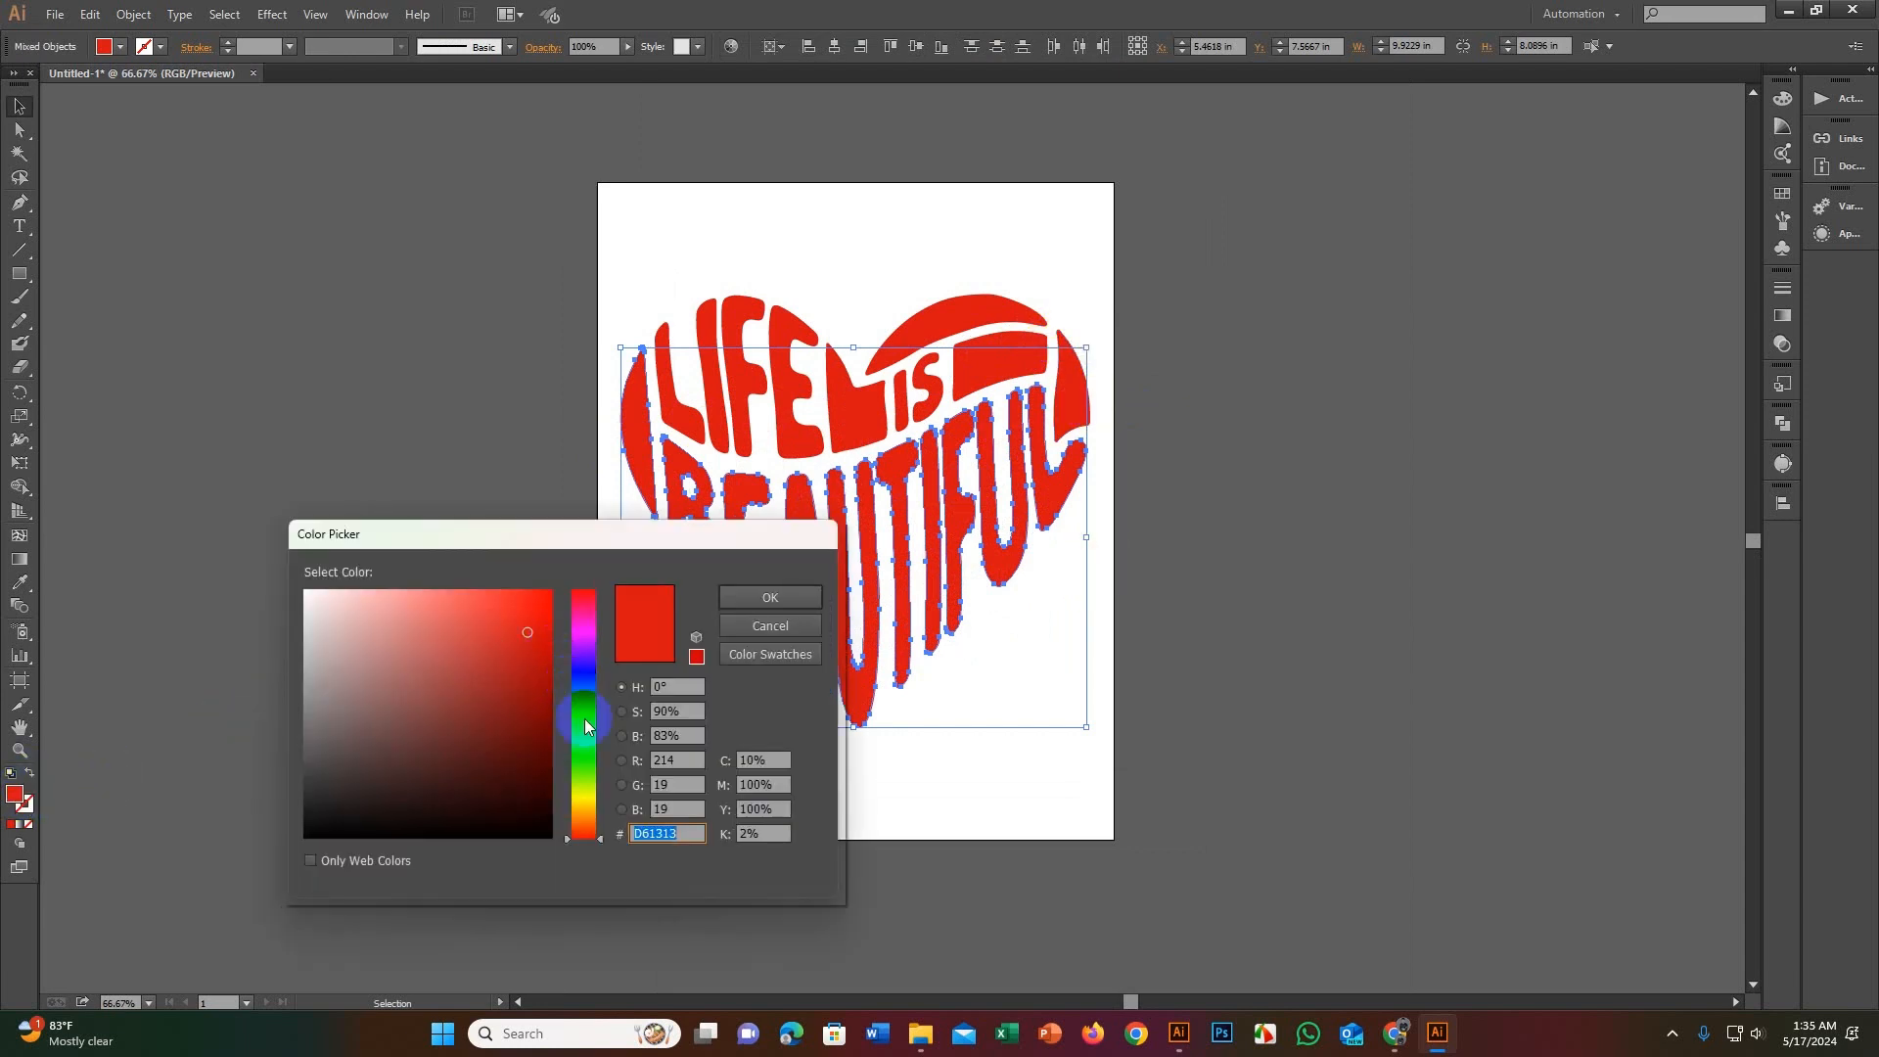
pyautogui.click(588, 718)
pyautogui.click(528, 643)
pyautogui.click(542, 623)
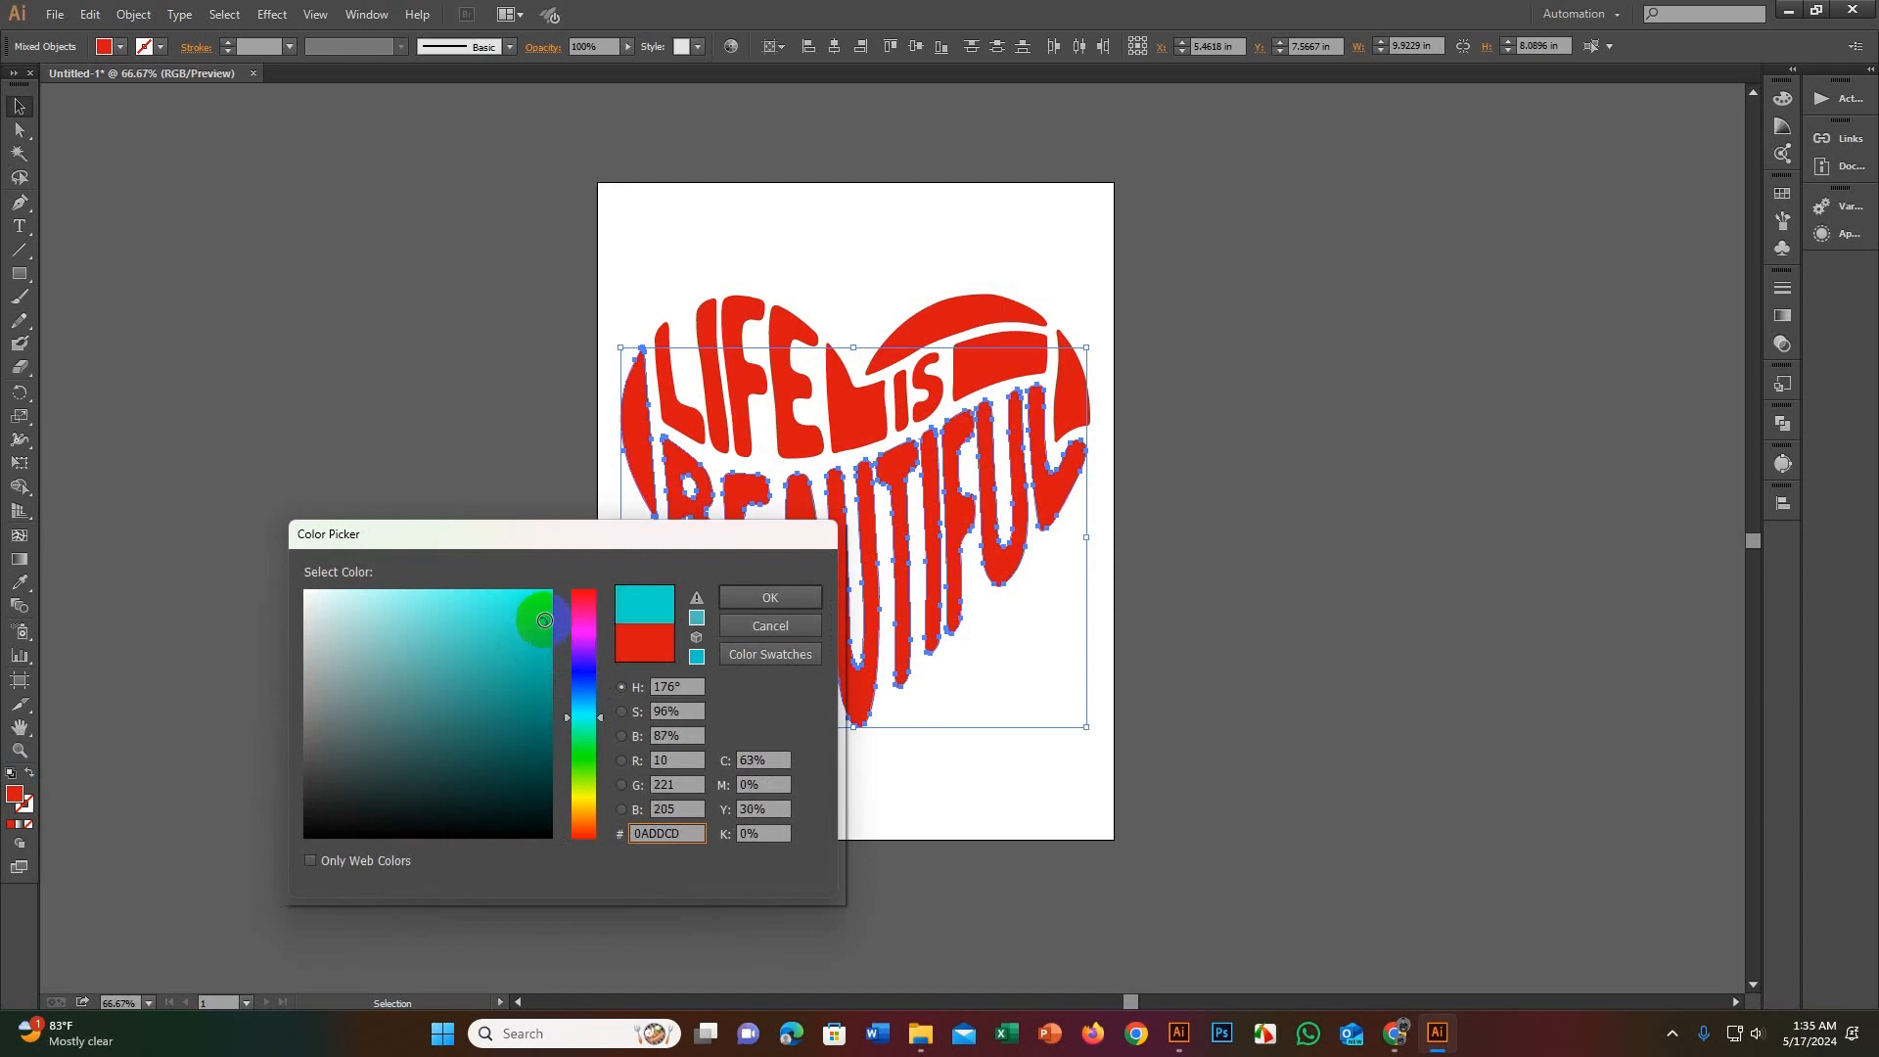
pyautogui.click(600, 707)
pyautogui.click(533, 650)
pyautogui.click(528, 625)
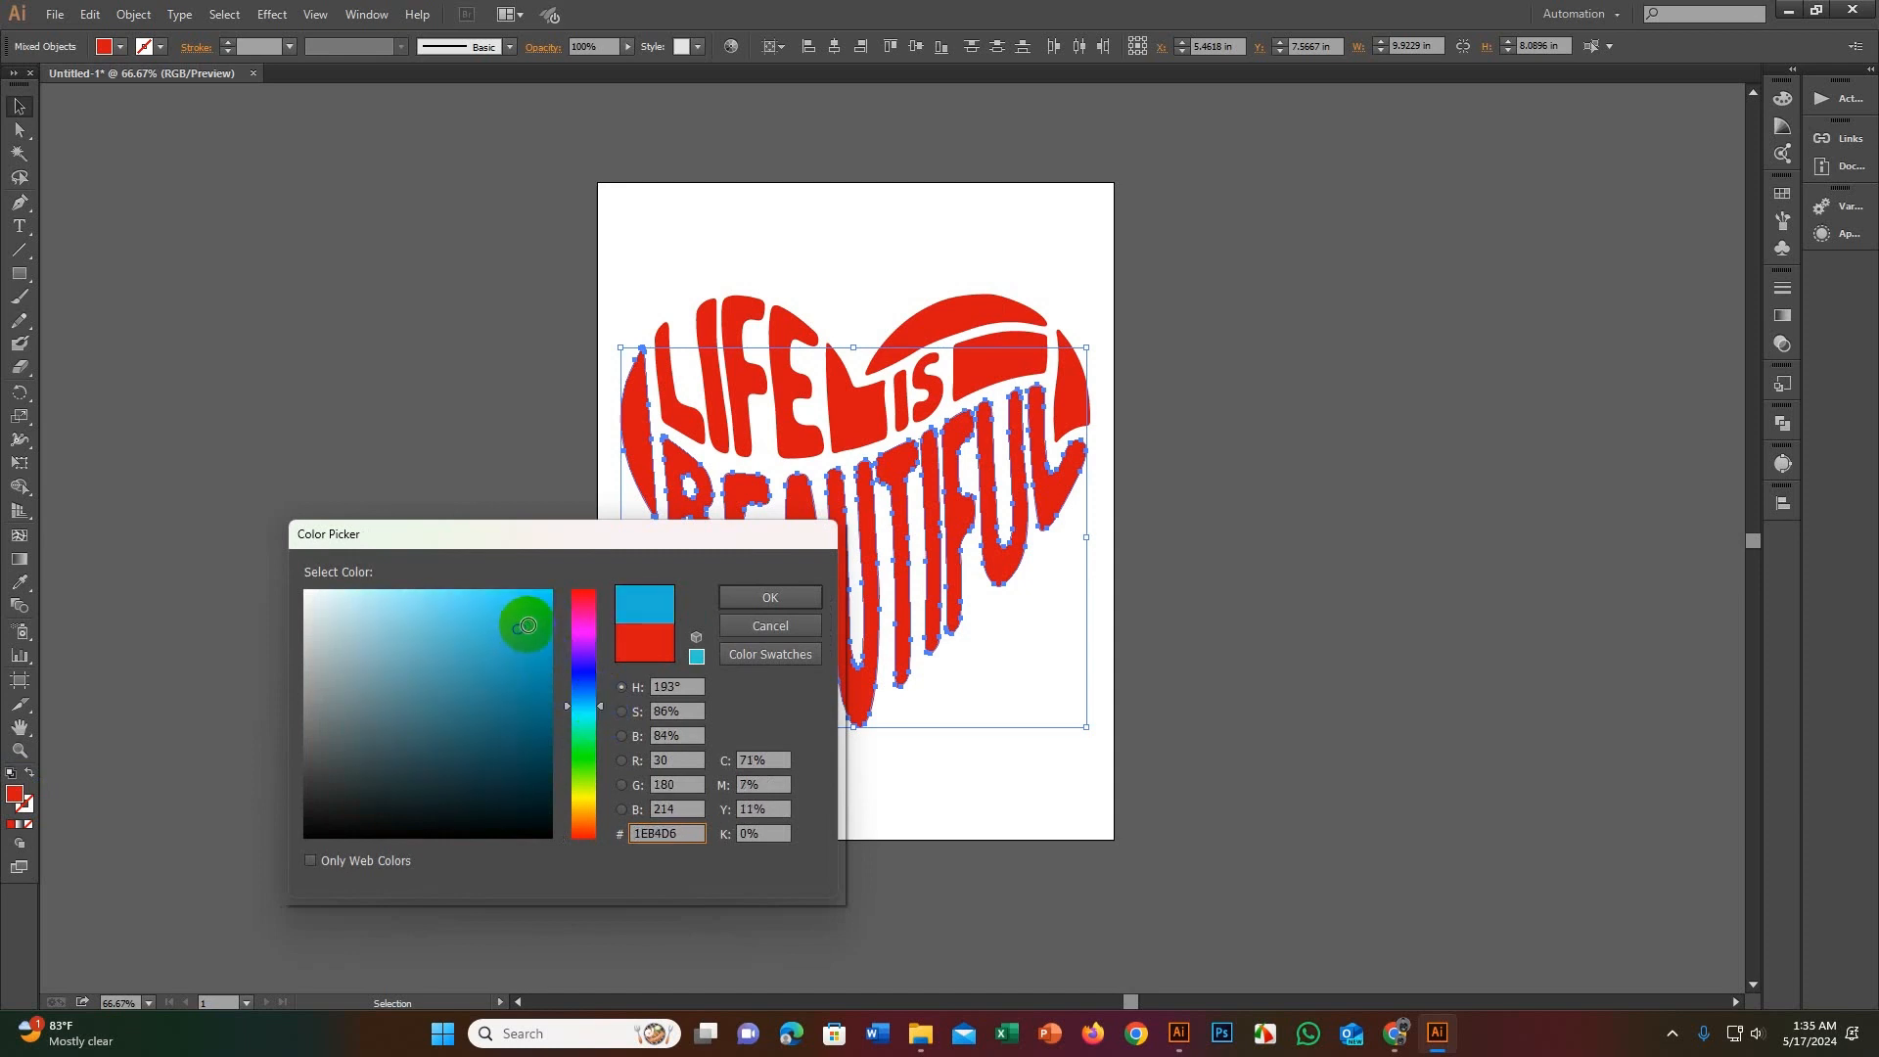
pyautogui.click(788, 597)
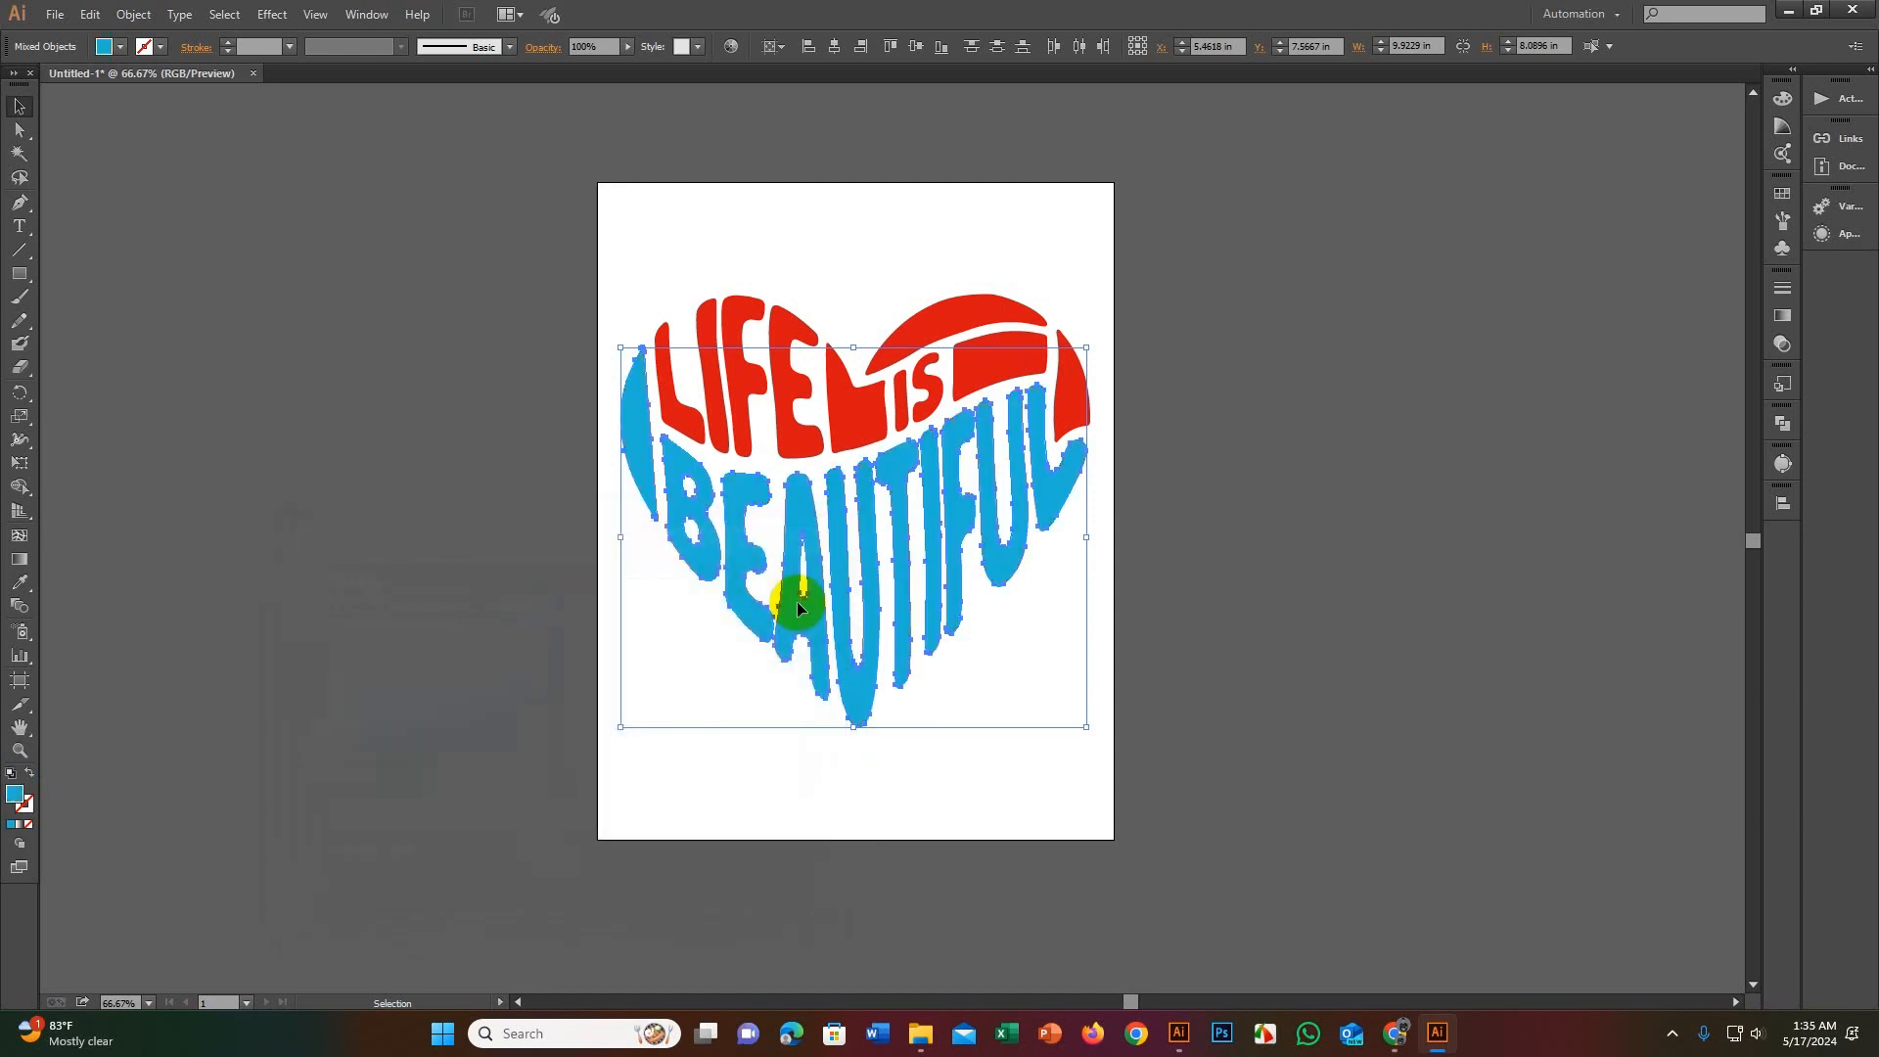
pyautogui.click(571, 479)
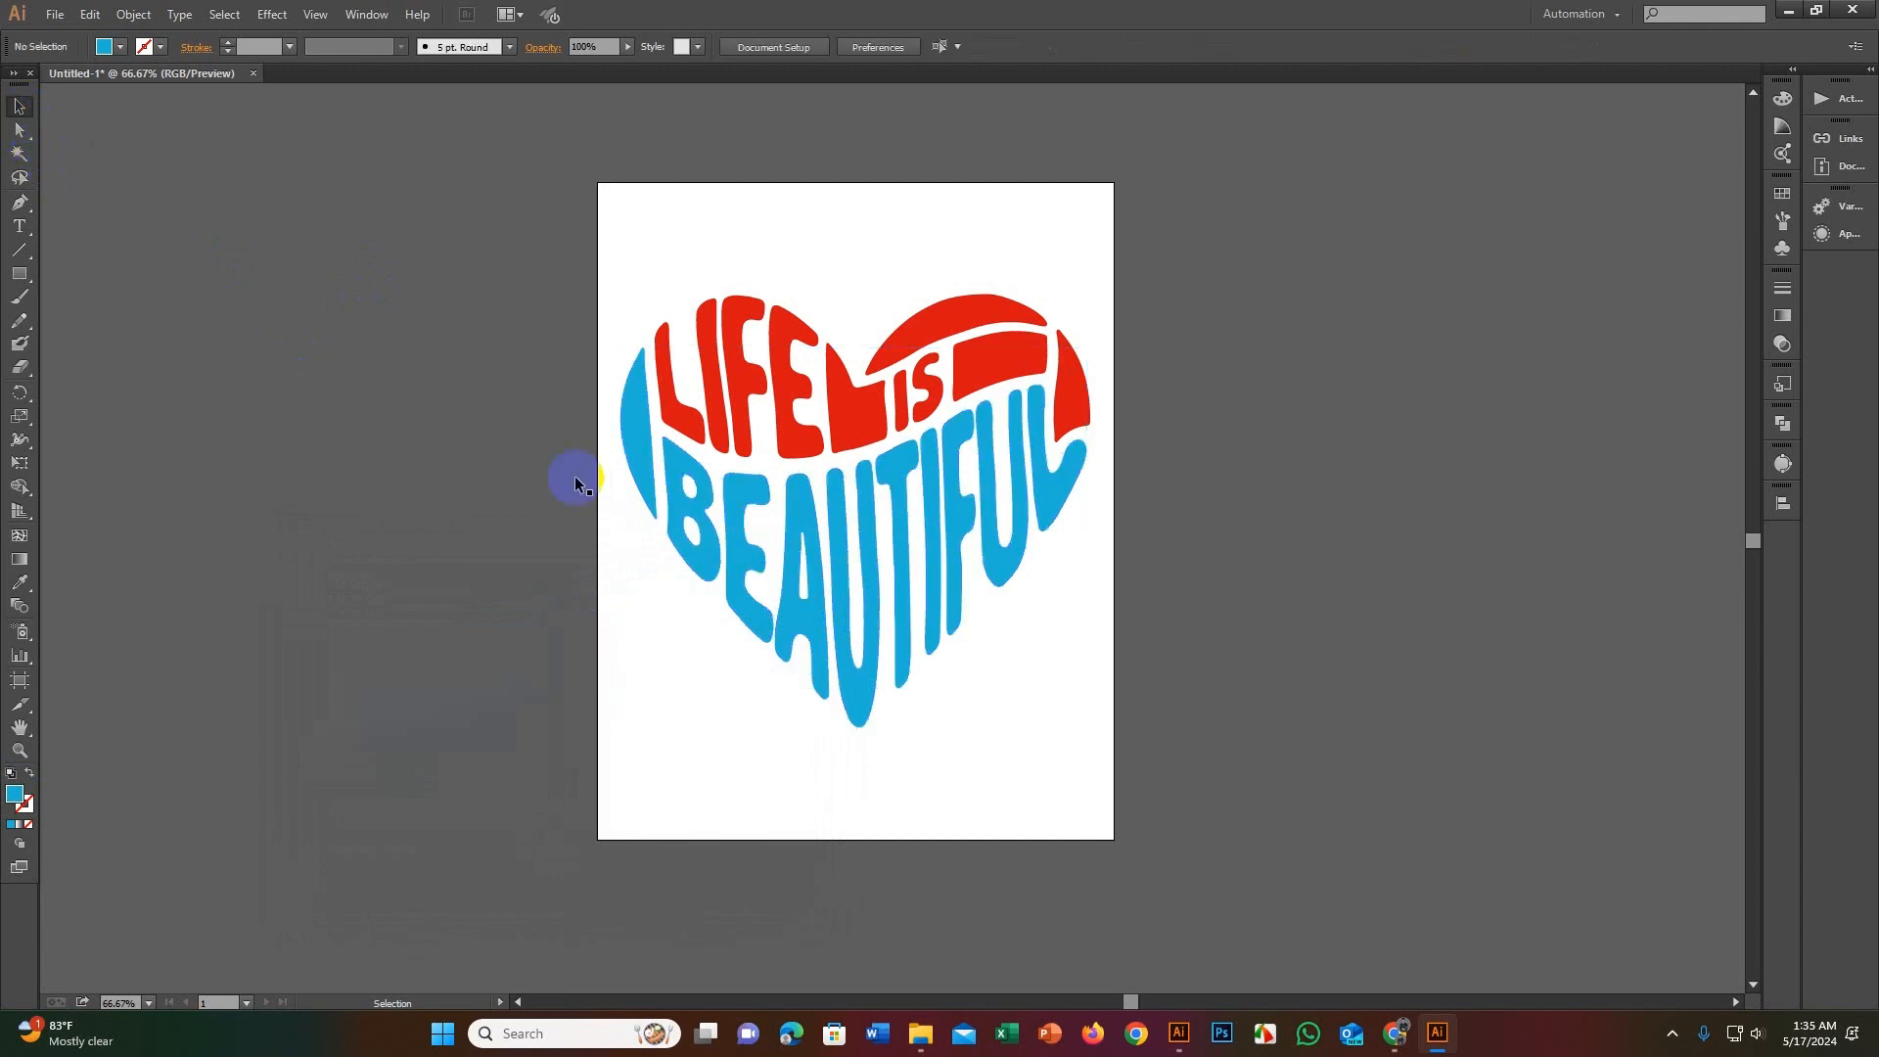
# Step: Recolour LIFE IS, the heart's upper shapes and both side slivers golden yellow, #E5B828
pyautogui.click(629, 453)
pyautogui.click(839, 407)
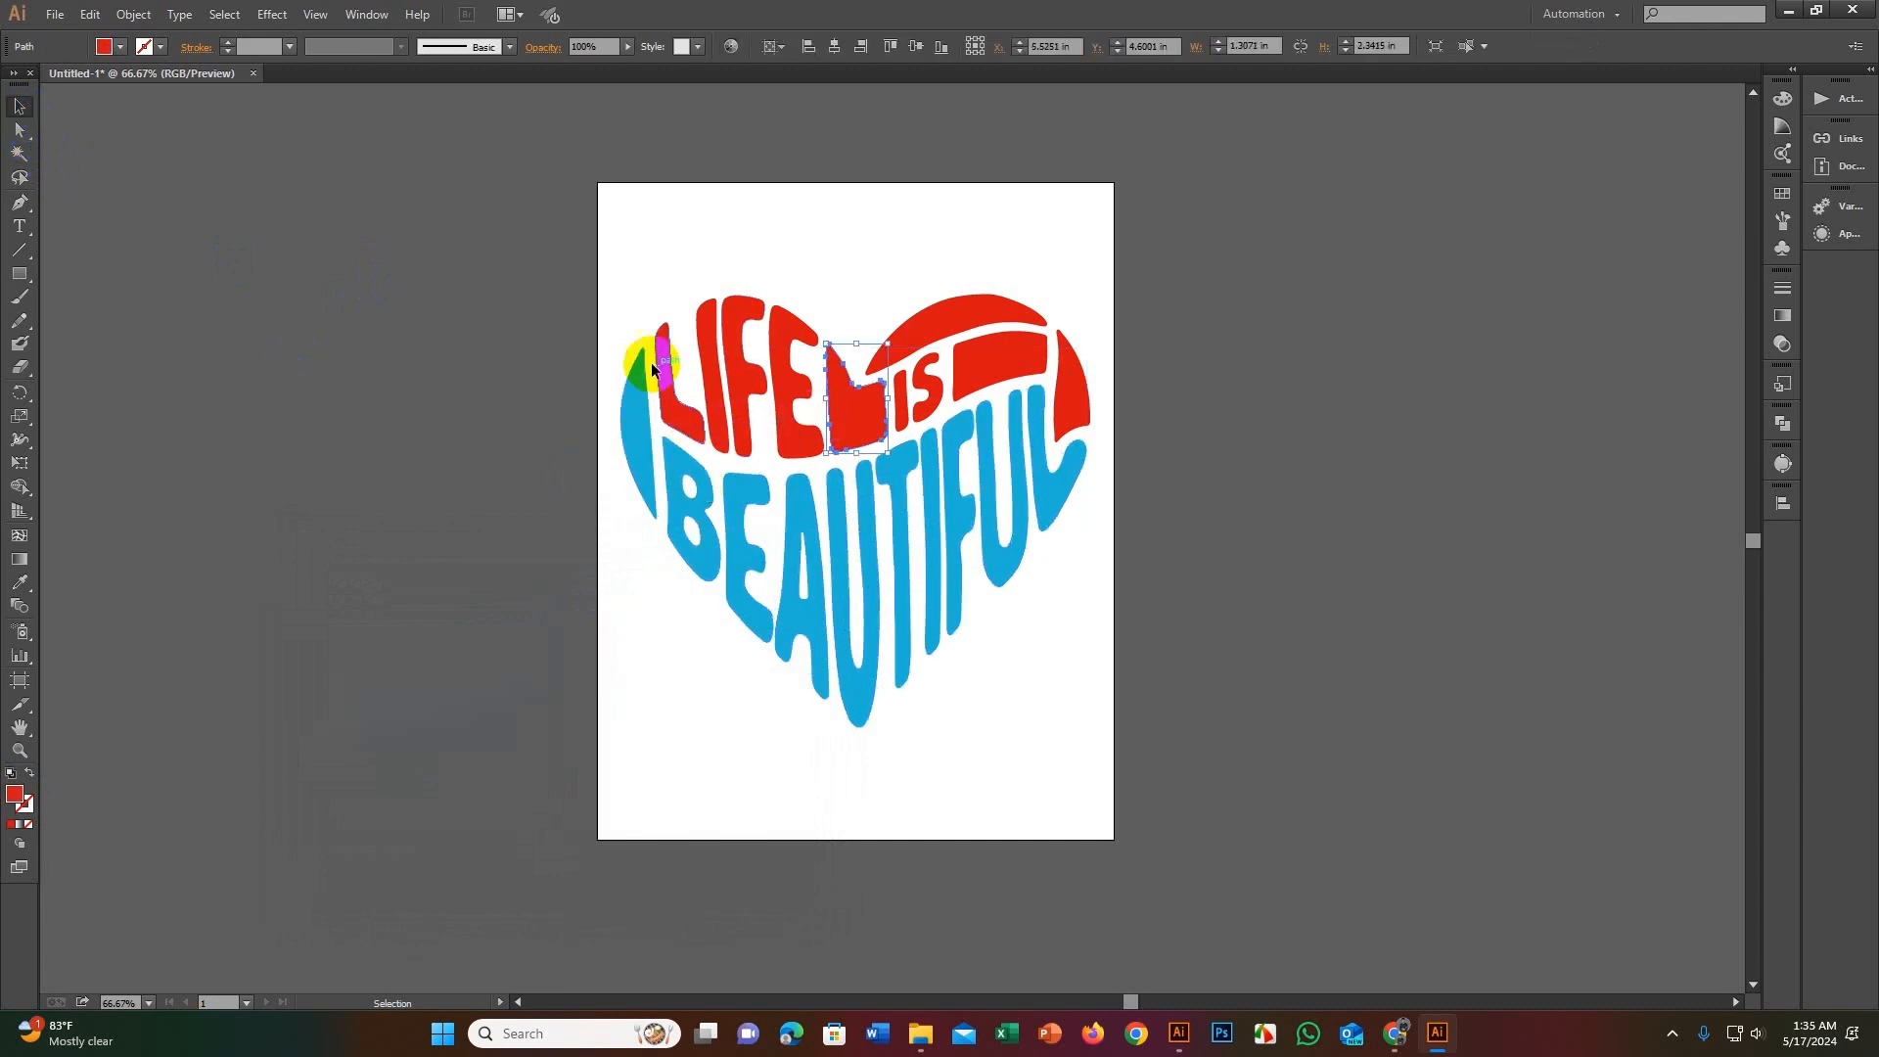
pyautogui.moveTo(642, 338)
pyautogui.mouseDown()
pyautogui.moveTo(1049, 320)
pyautogui.moveTo(1103, 360)
pyautogui.mouseUp()
pyautogui.keyDown('shift'); pyautogui.click(938, 386); pyautogui.keyUp('shift')
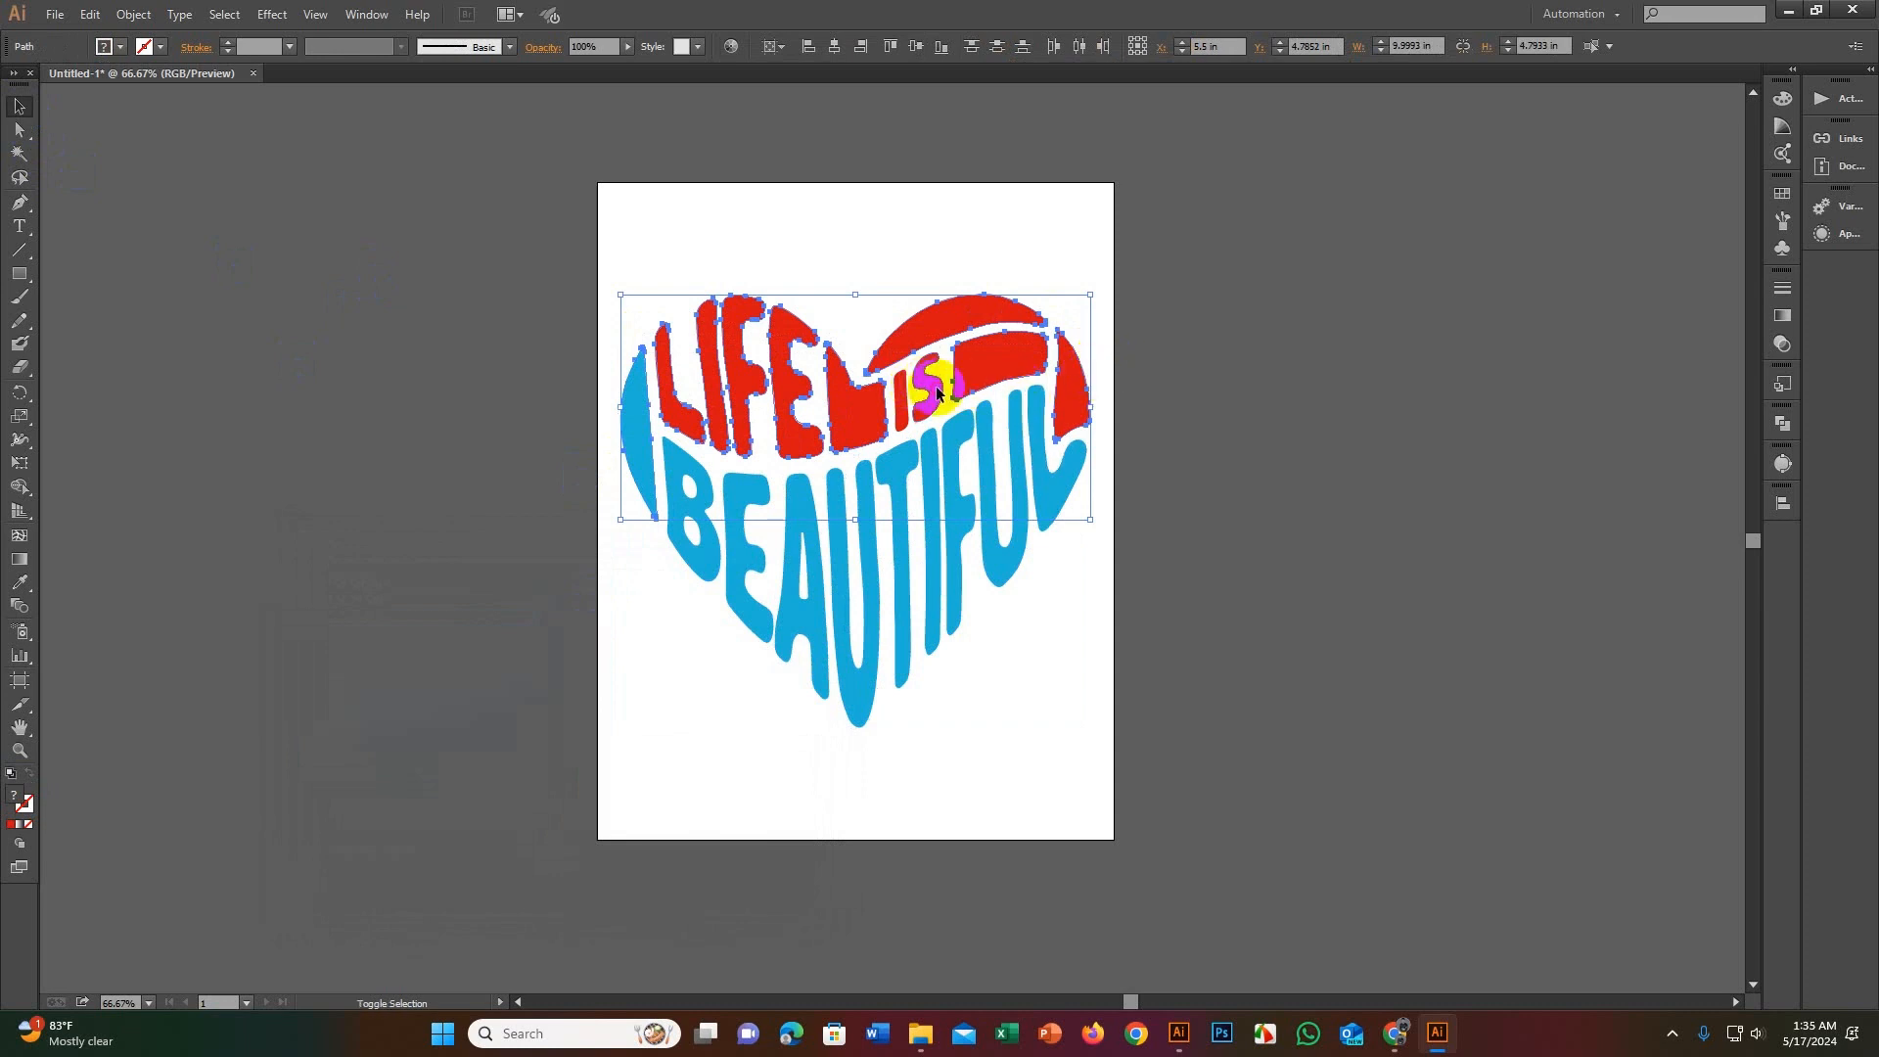
pyautogui.keyDown('shift'); pyautogui.click(909, 404); pyautogui.keyUp('shift')
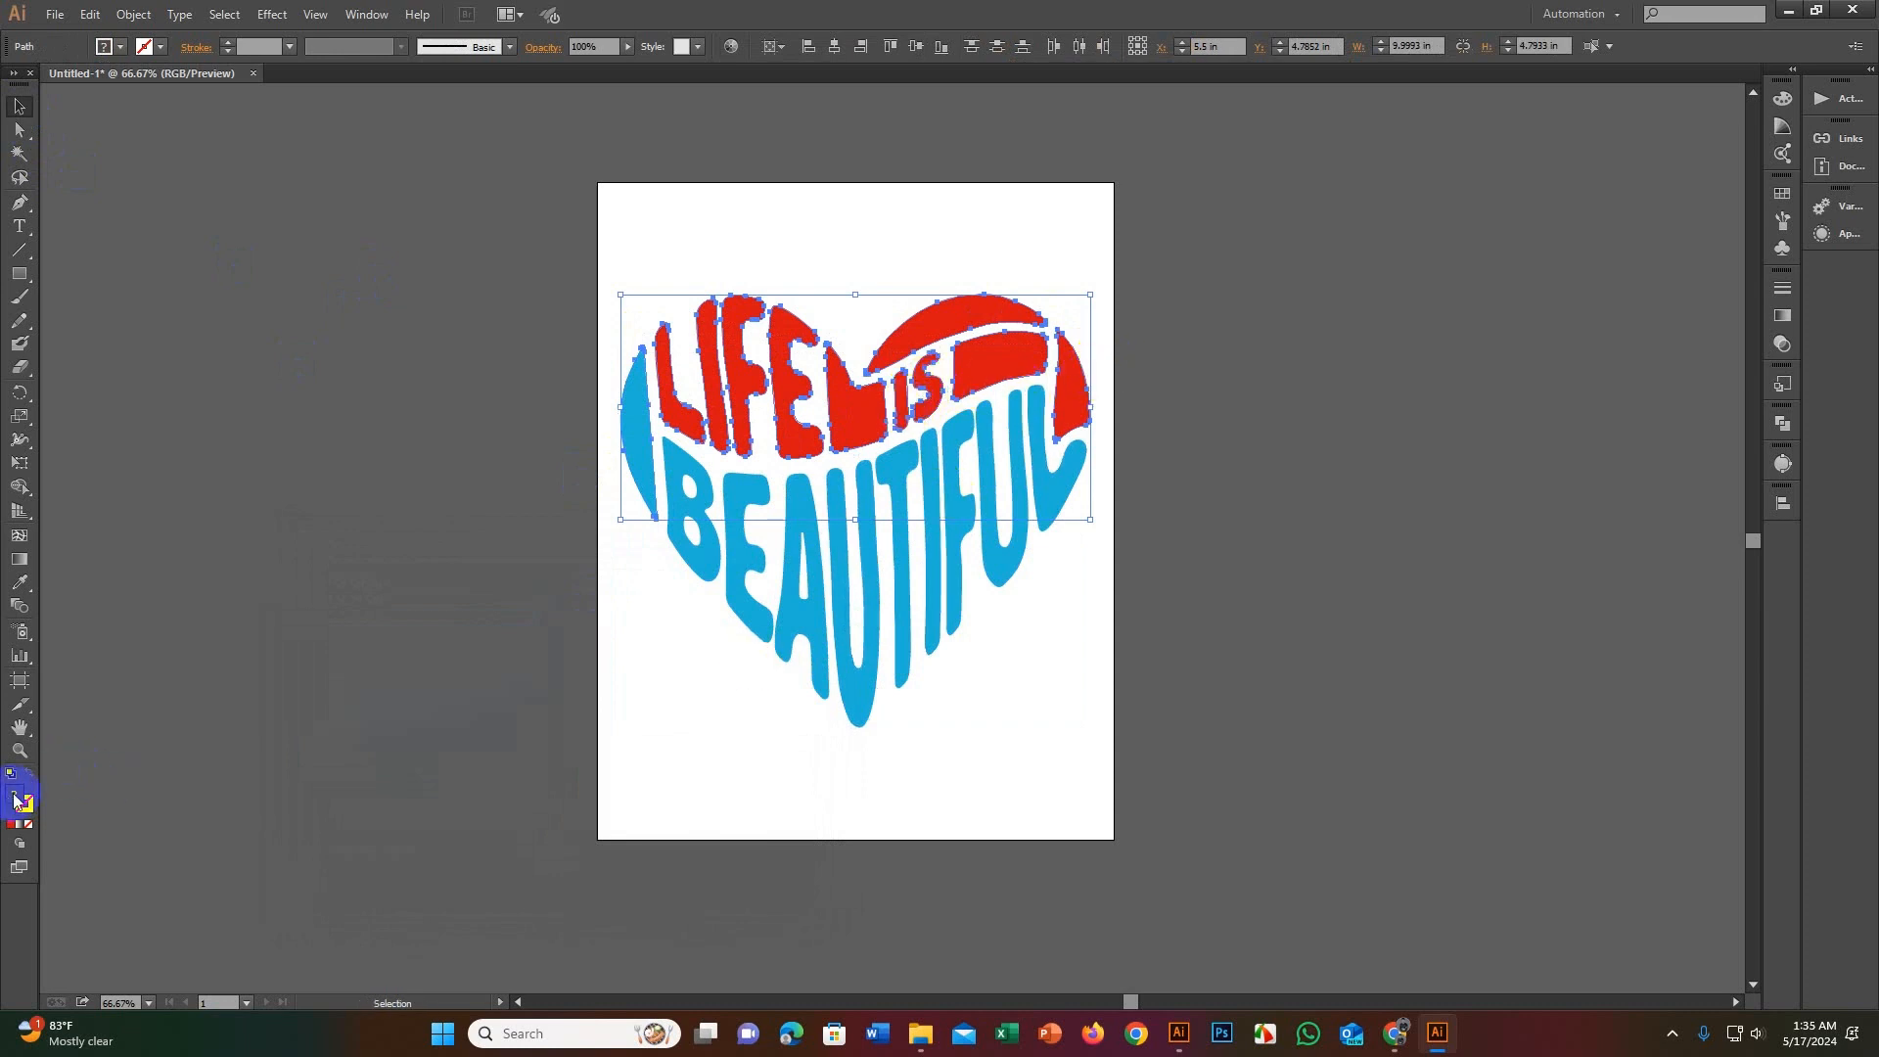
pyautogui.click(19, 583)
pyautogui.click(409, 529)
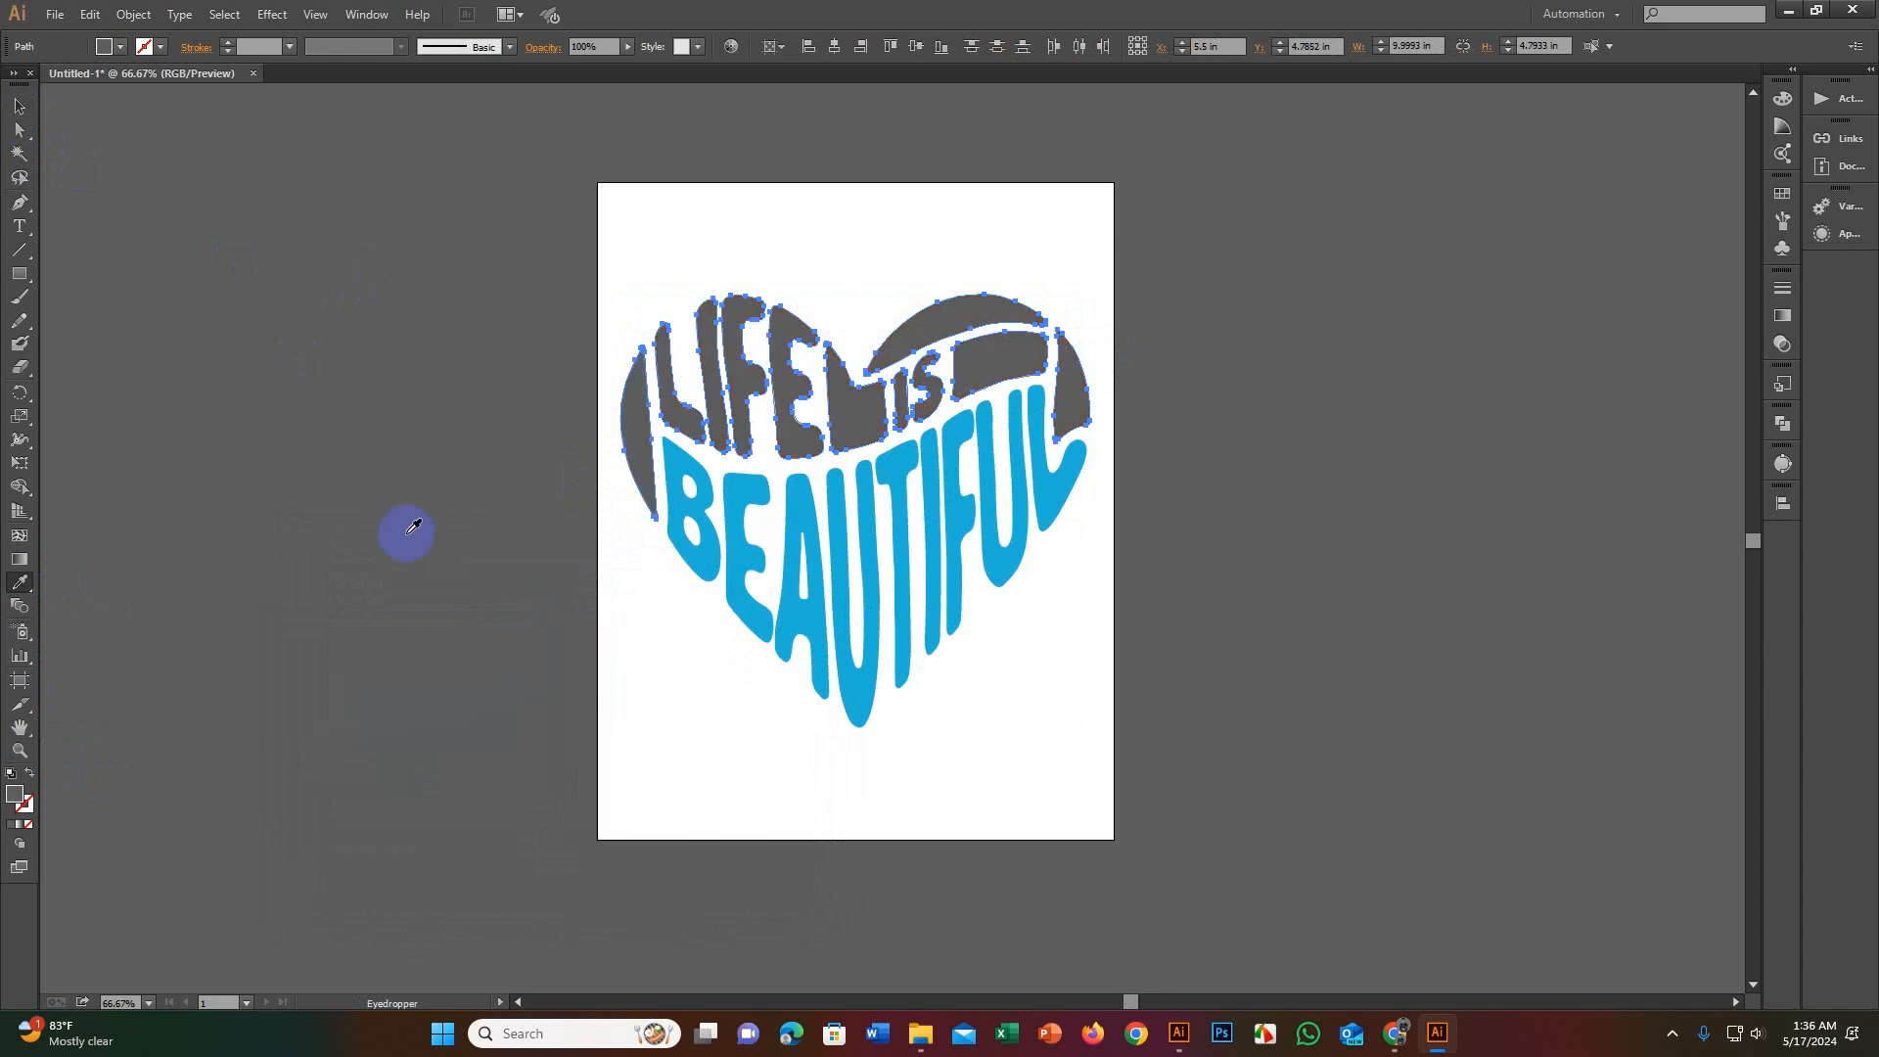
pyautogui.doubleClick(14, 794)
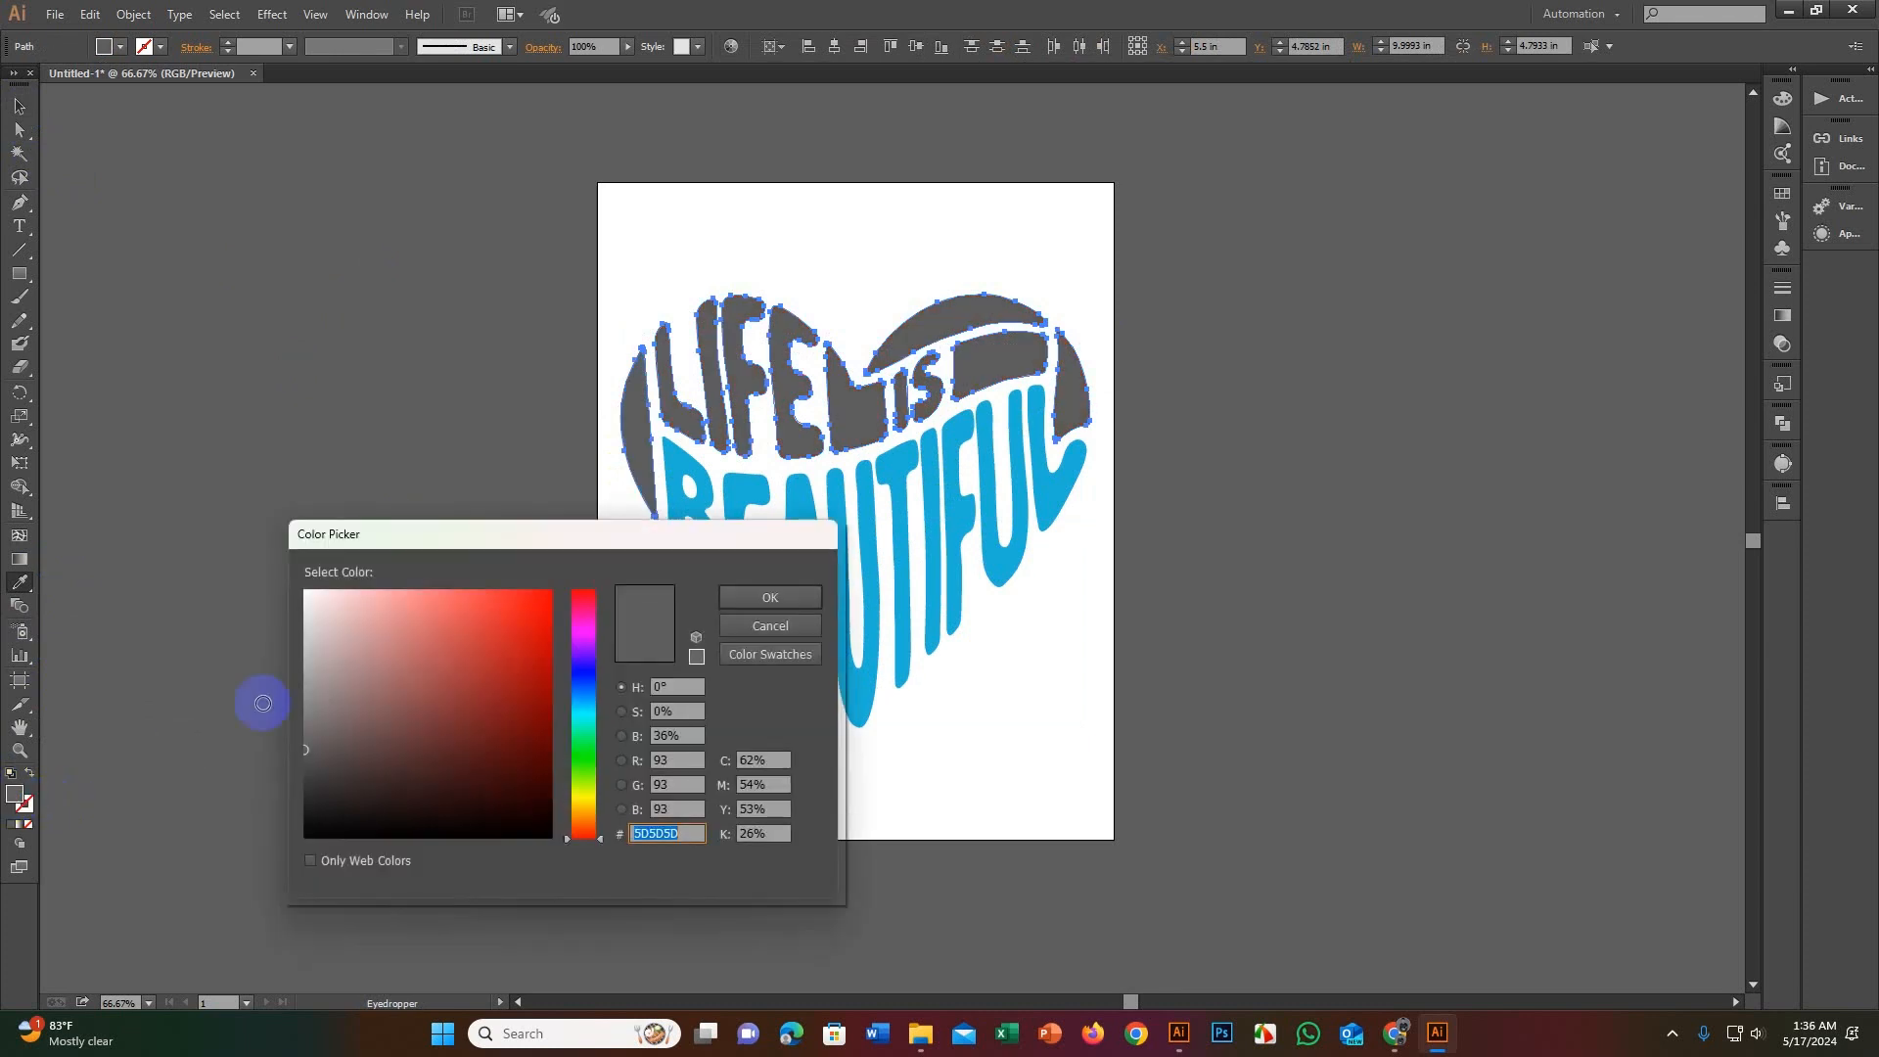
pyautogui.click(584, 792)
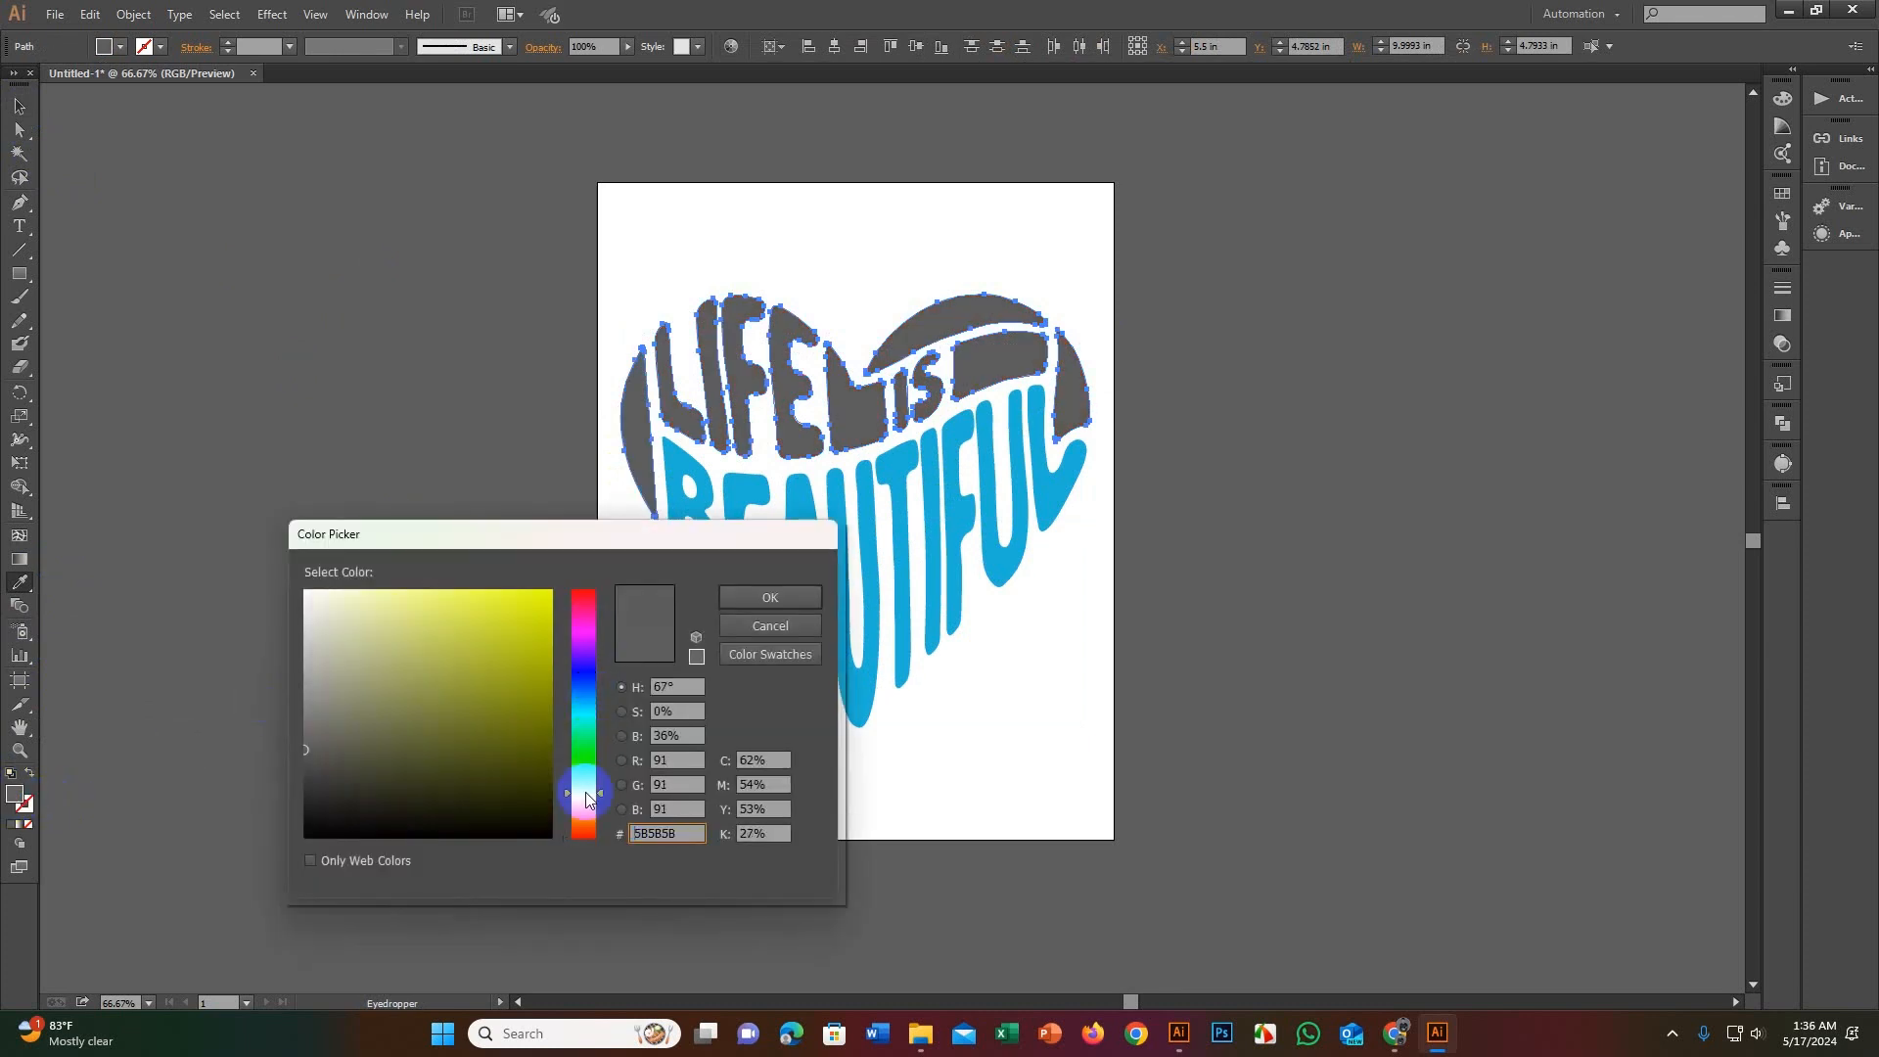
pyautogui.moveTo(597, 844); pyautogui.dragTo(587, 807)
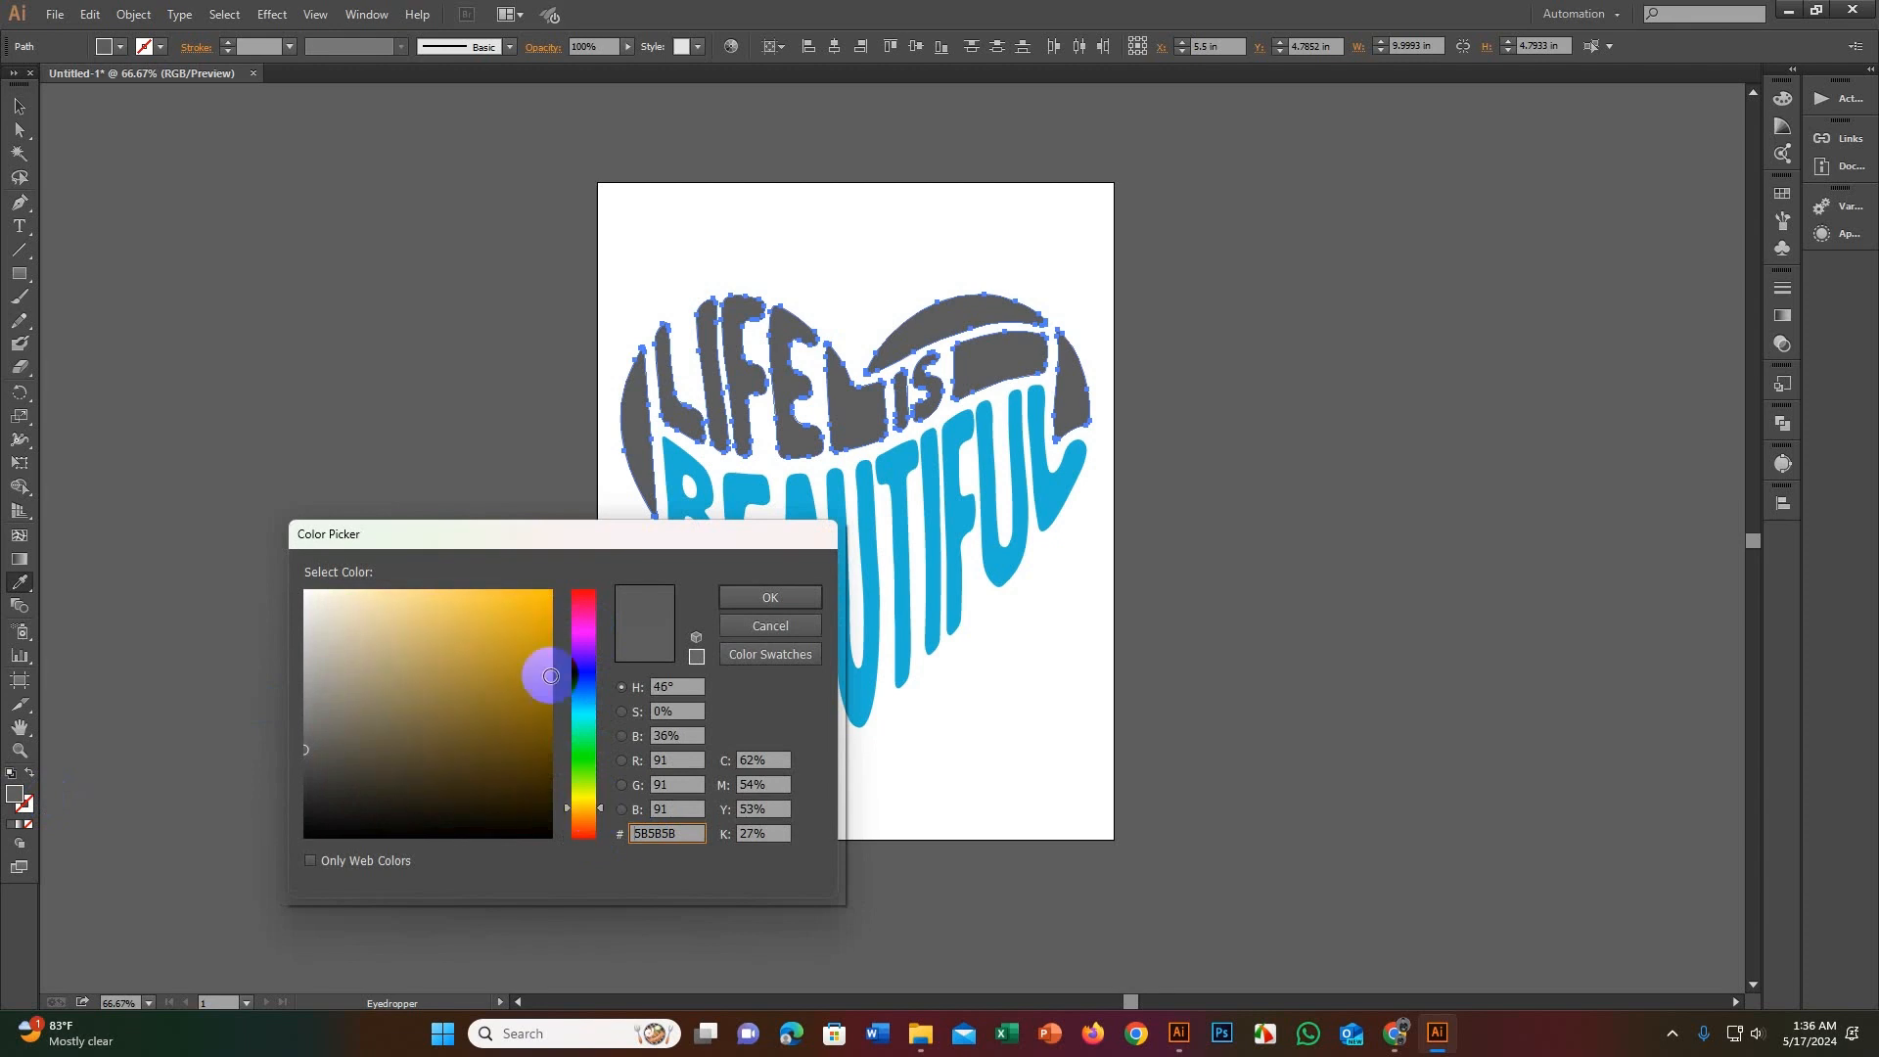
pyautogui.click(523, 634)
pyautogui.click(770, 597)
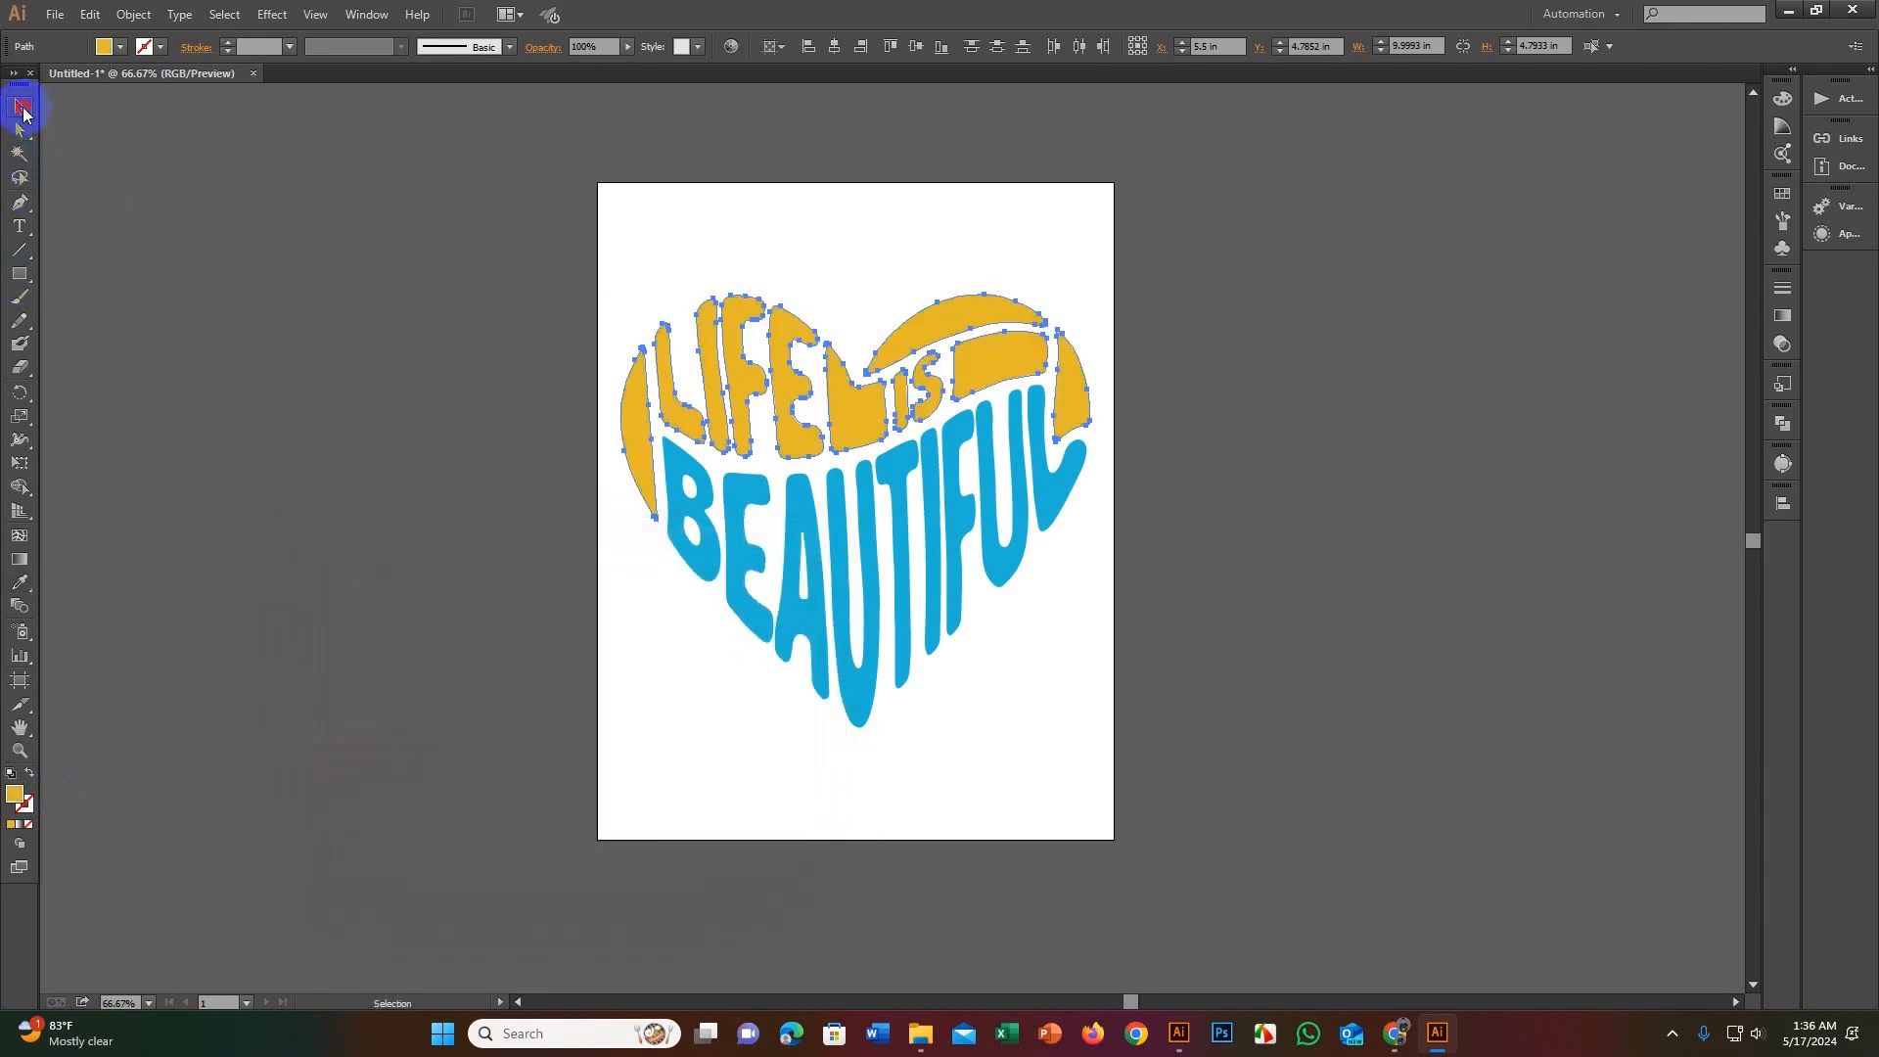
# Step: Match the fill of the heart's left-edge sliver to the blue of BEAUTIFUL with the Eyedropper
pyautogui.click(20, 105)
pyautogui.click(598, 471)
pyautogui.click(645, 439)
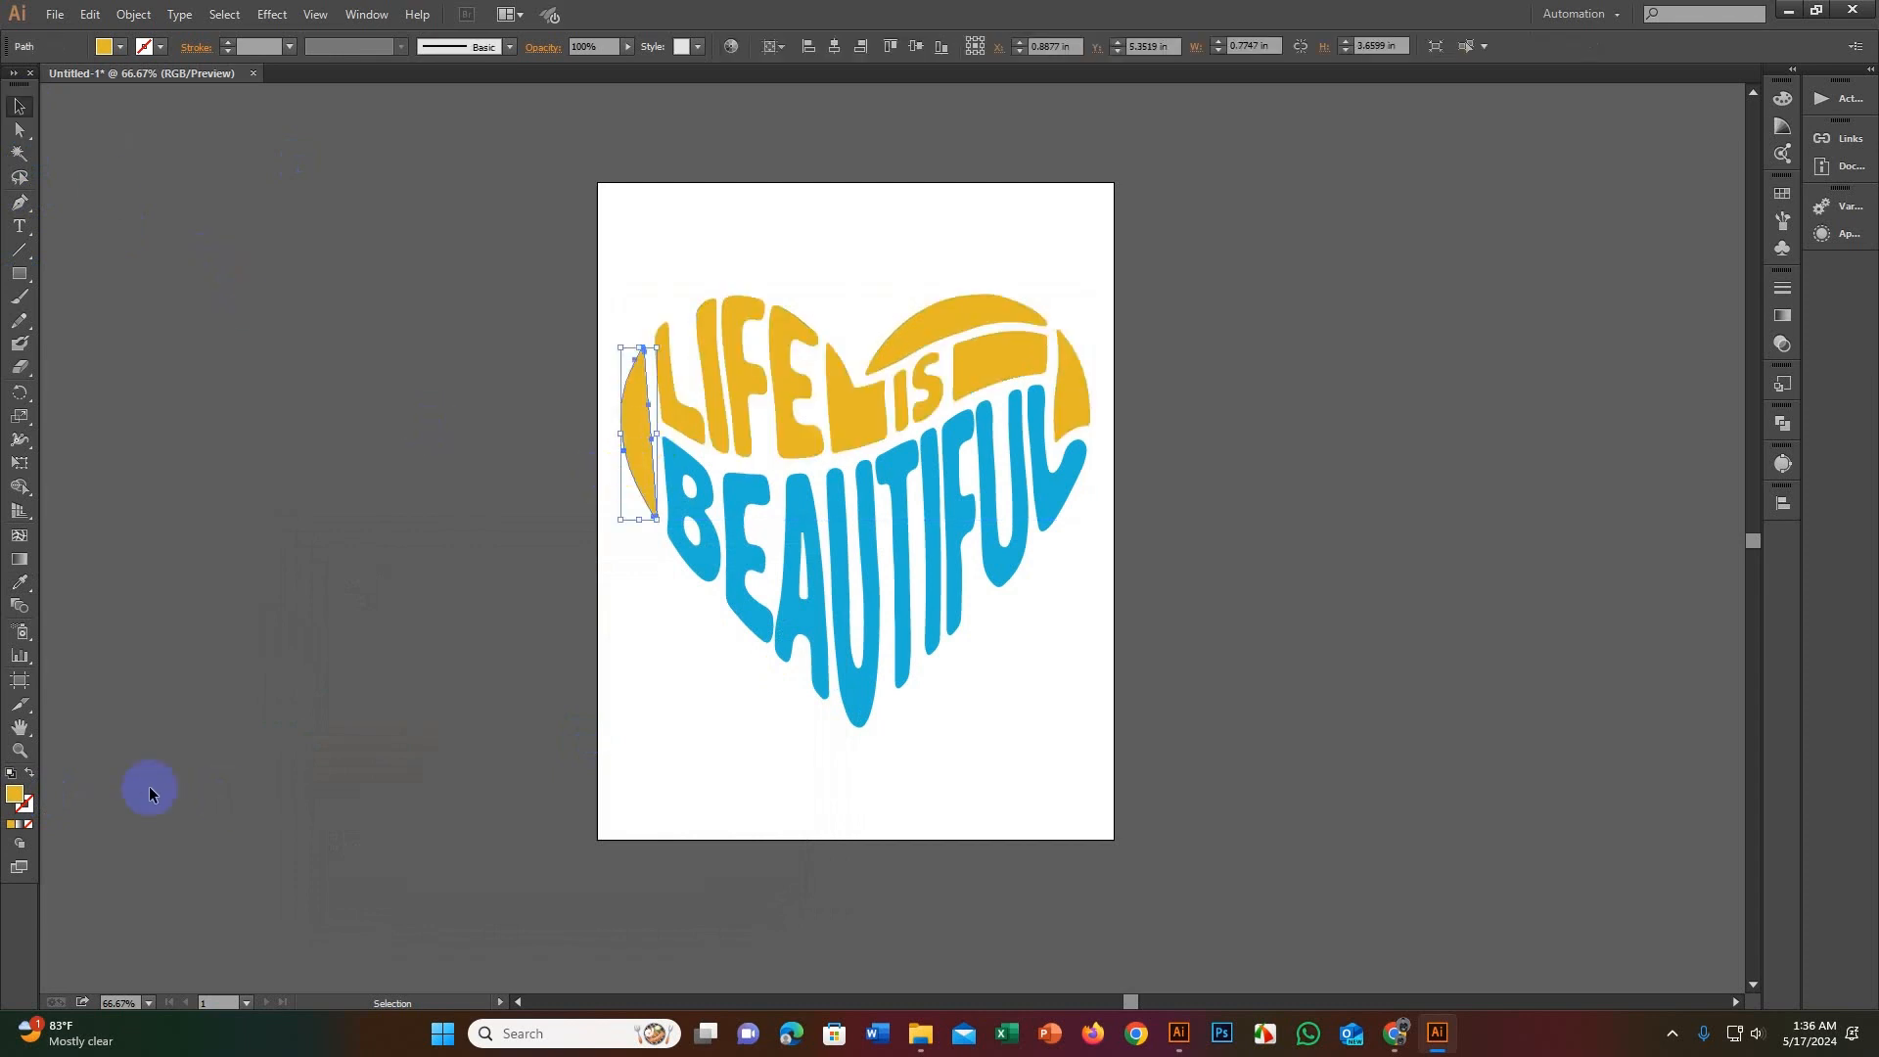
pyautogui.click(20, 582)
pyautogui.click(741, 601)
pyautogui.click(20, 106)
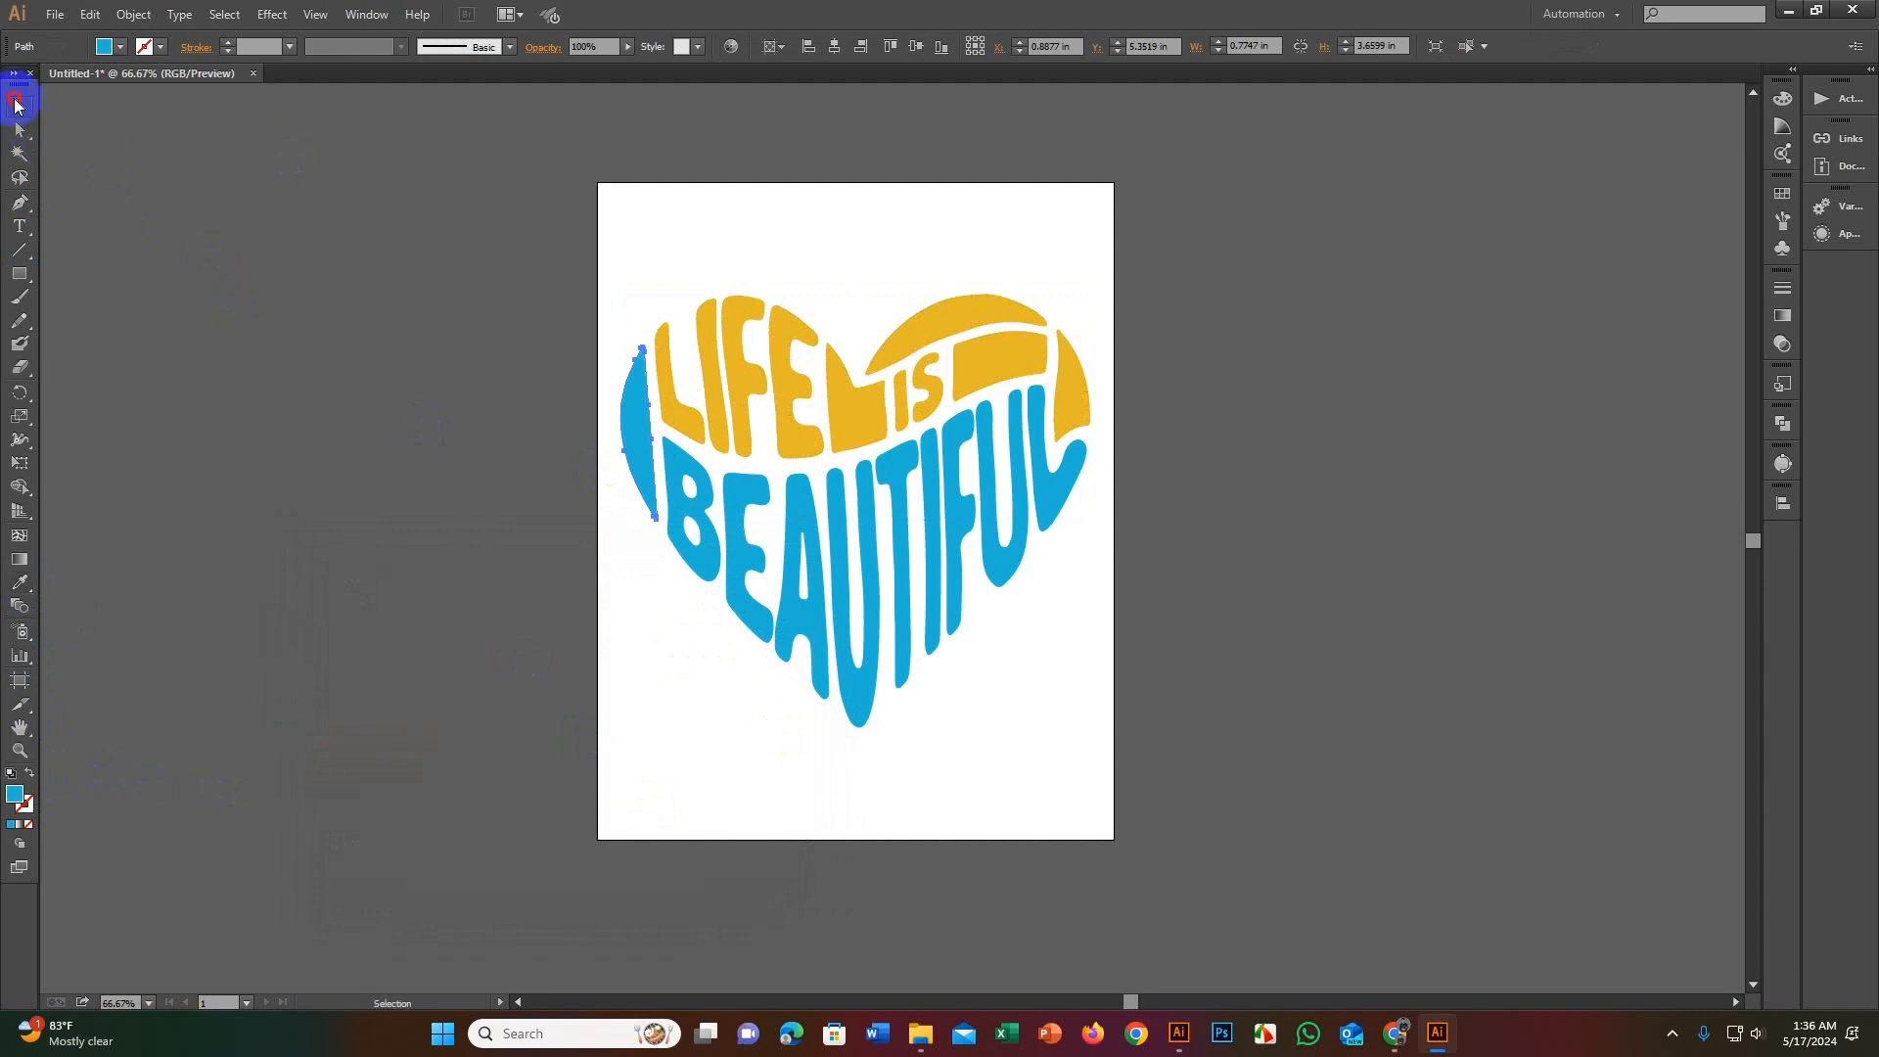
pyautogui.click(188, 217)
# Step: Select LIFE, the pointed shape beside it and the top-right arc, and set their fill to deeper gold #E2A700
pyautogui.scroll(2, 810, 450)
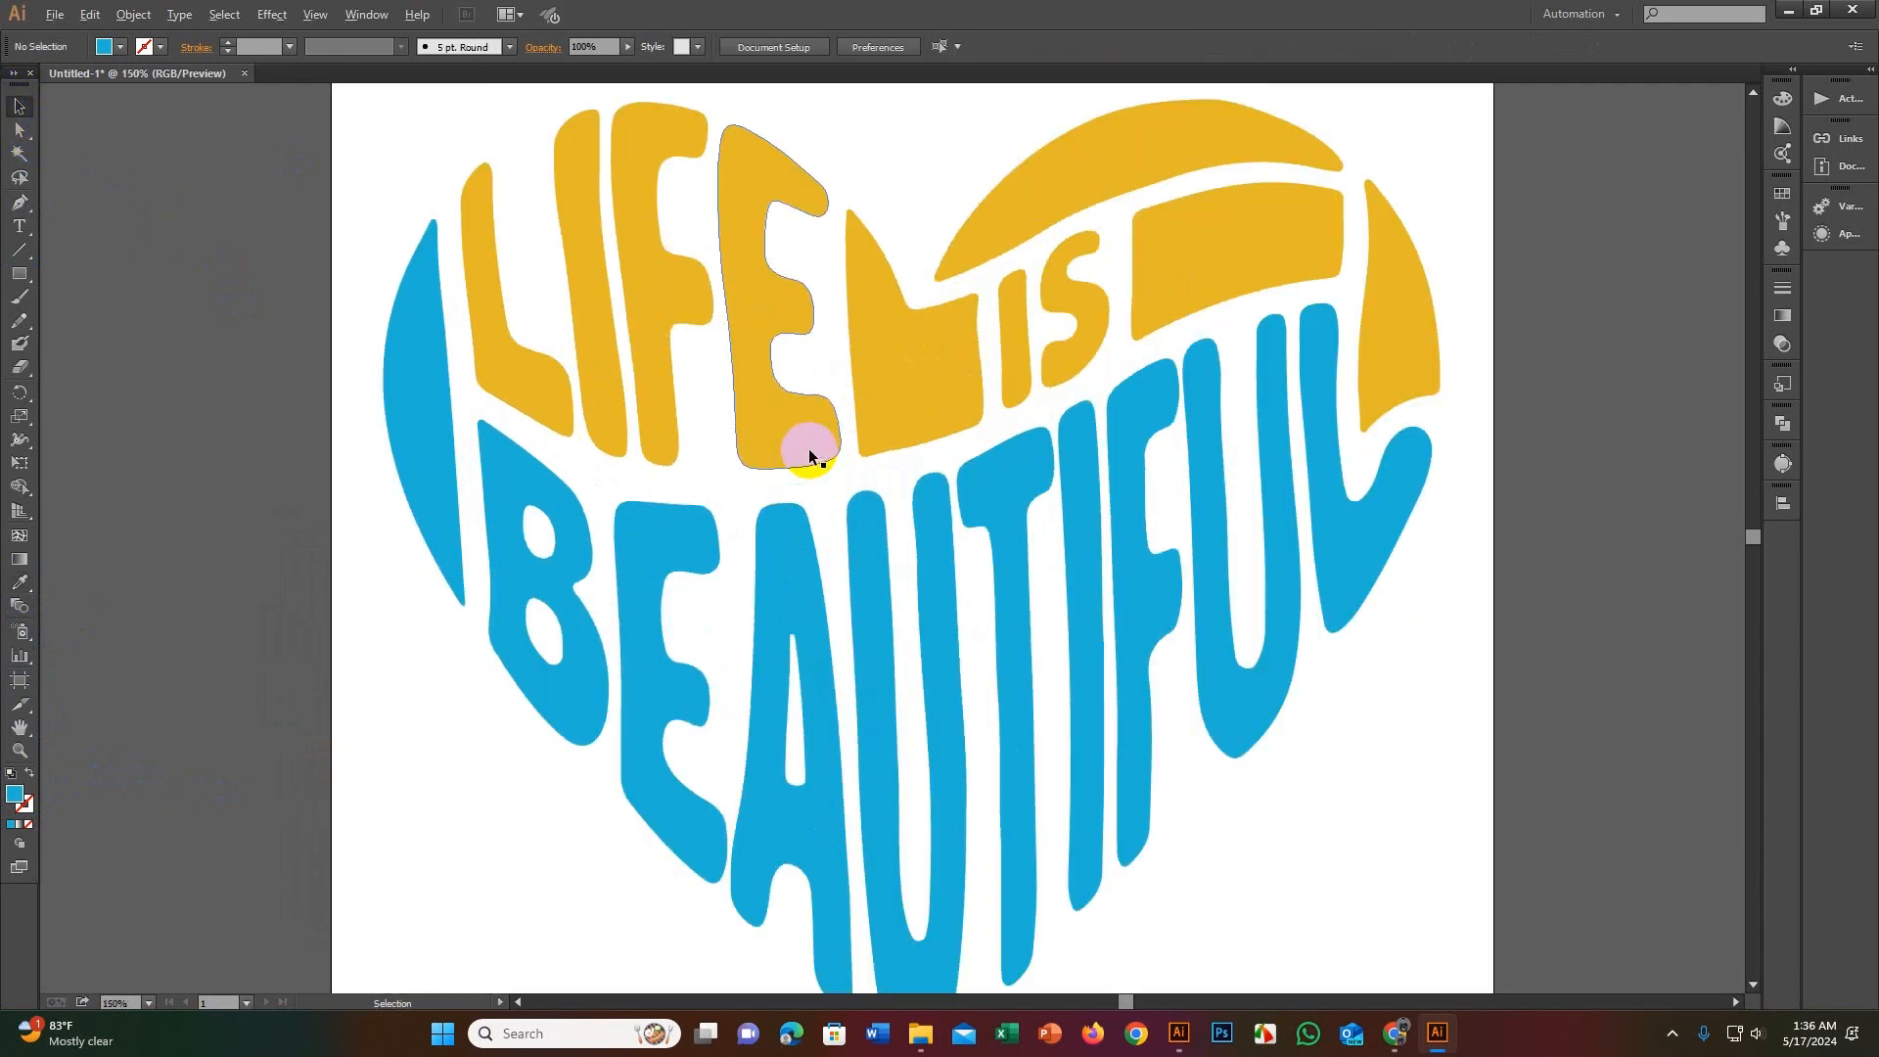
pyautogui.scroll(-2, 809, 450)
pyautogui.moveTo(759, 488); pyautogui.dragTo(865, 499)
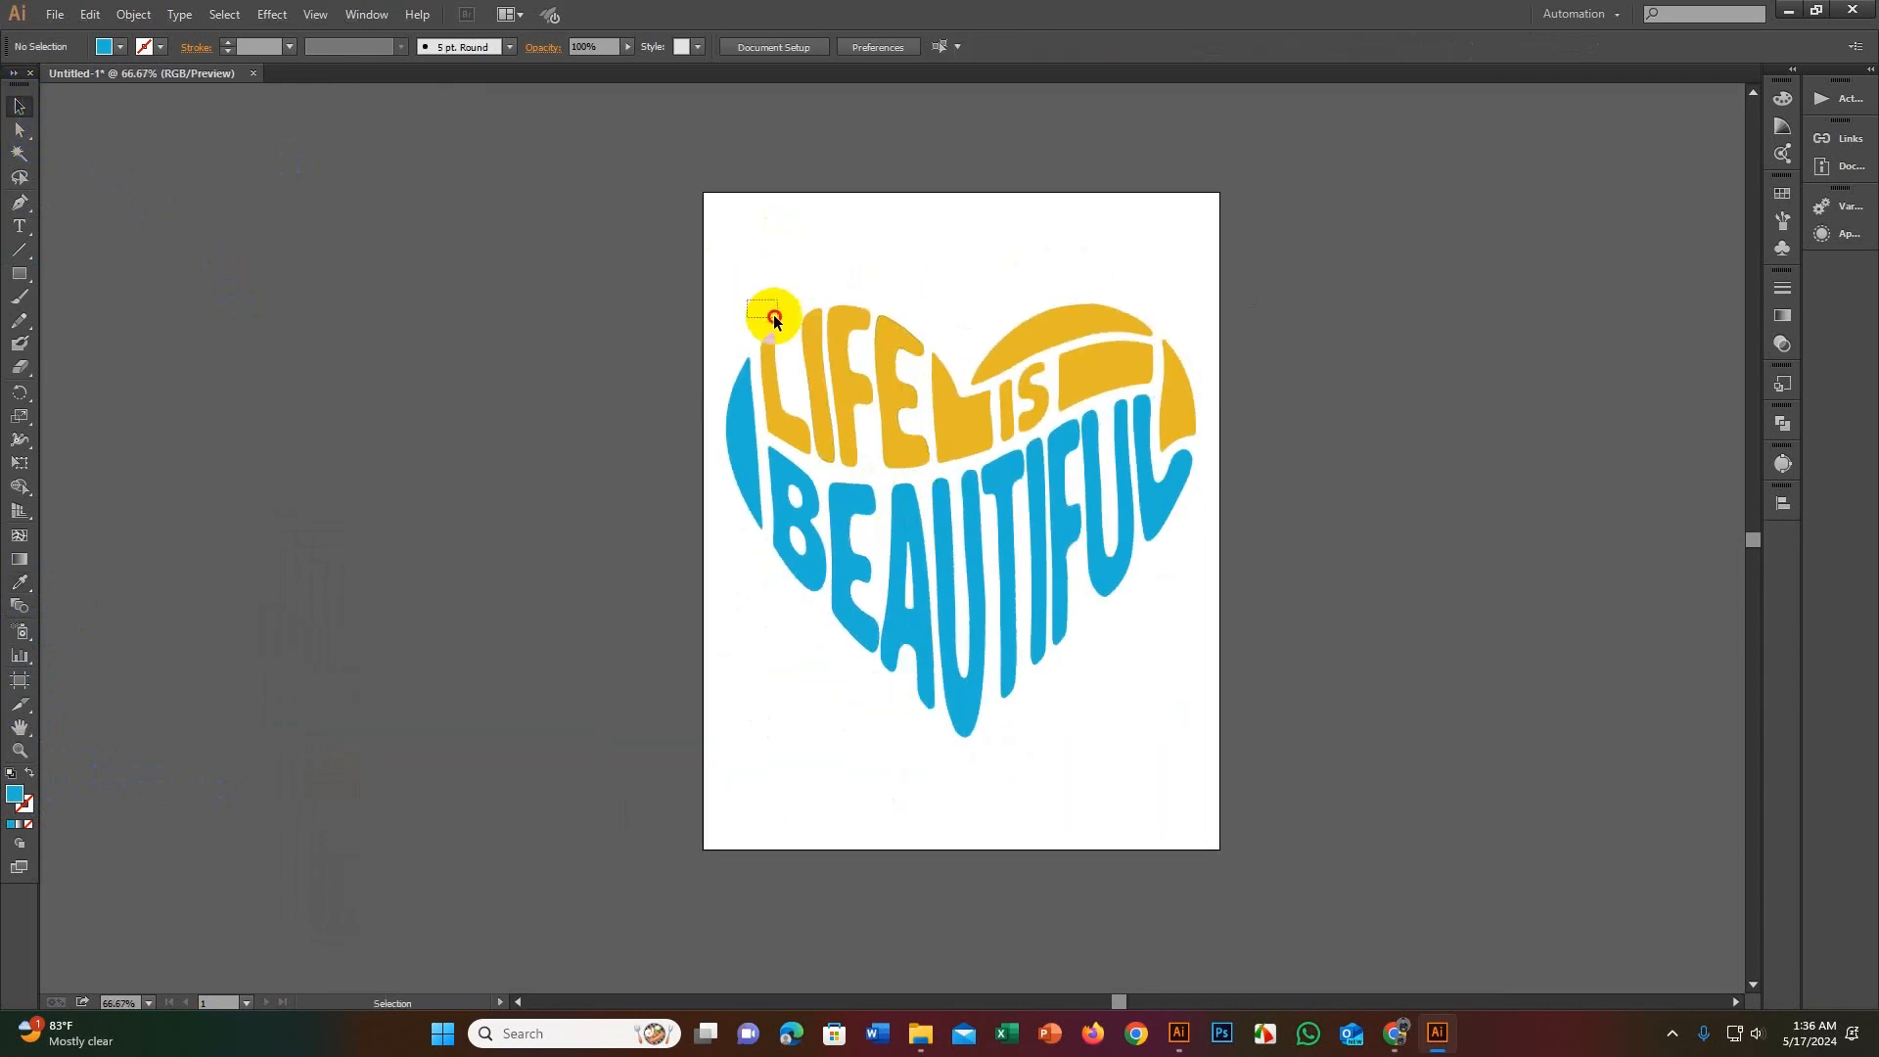
pyautogui.moveTo(773, 319); pyautogui.dragTo(1200, 382)
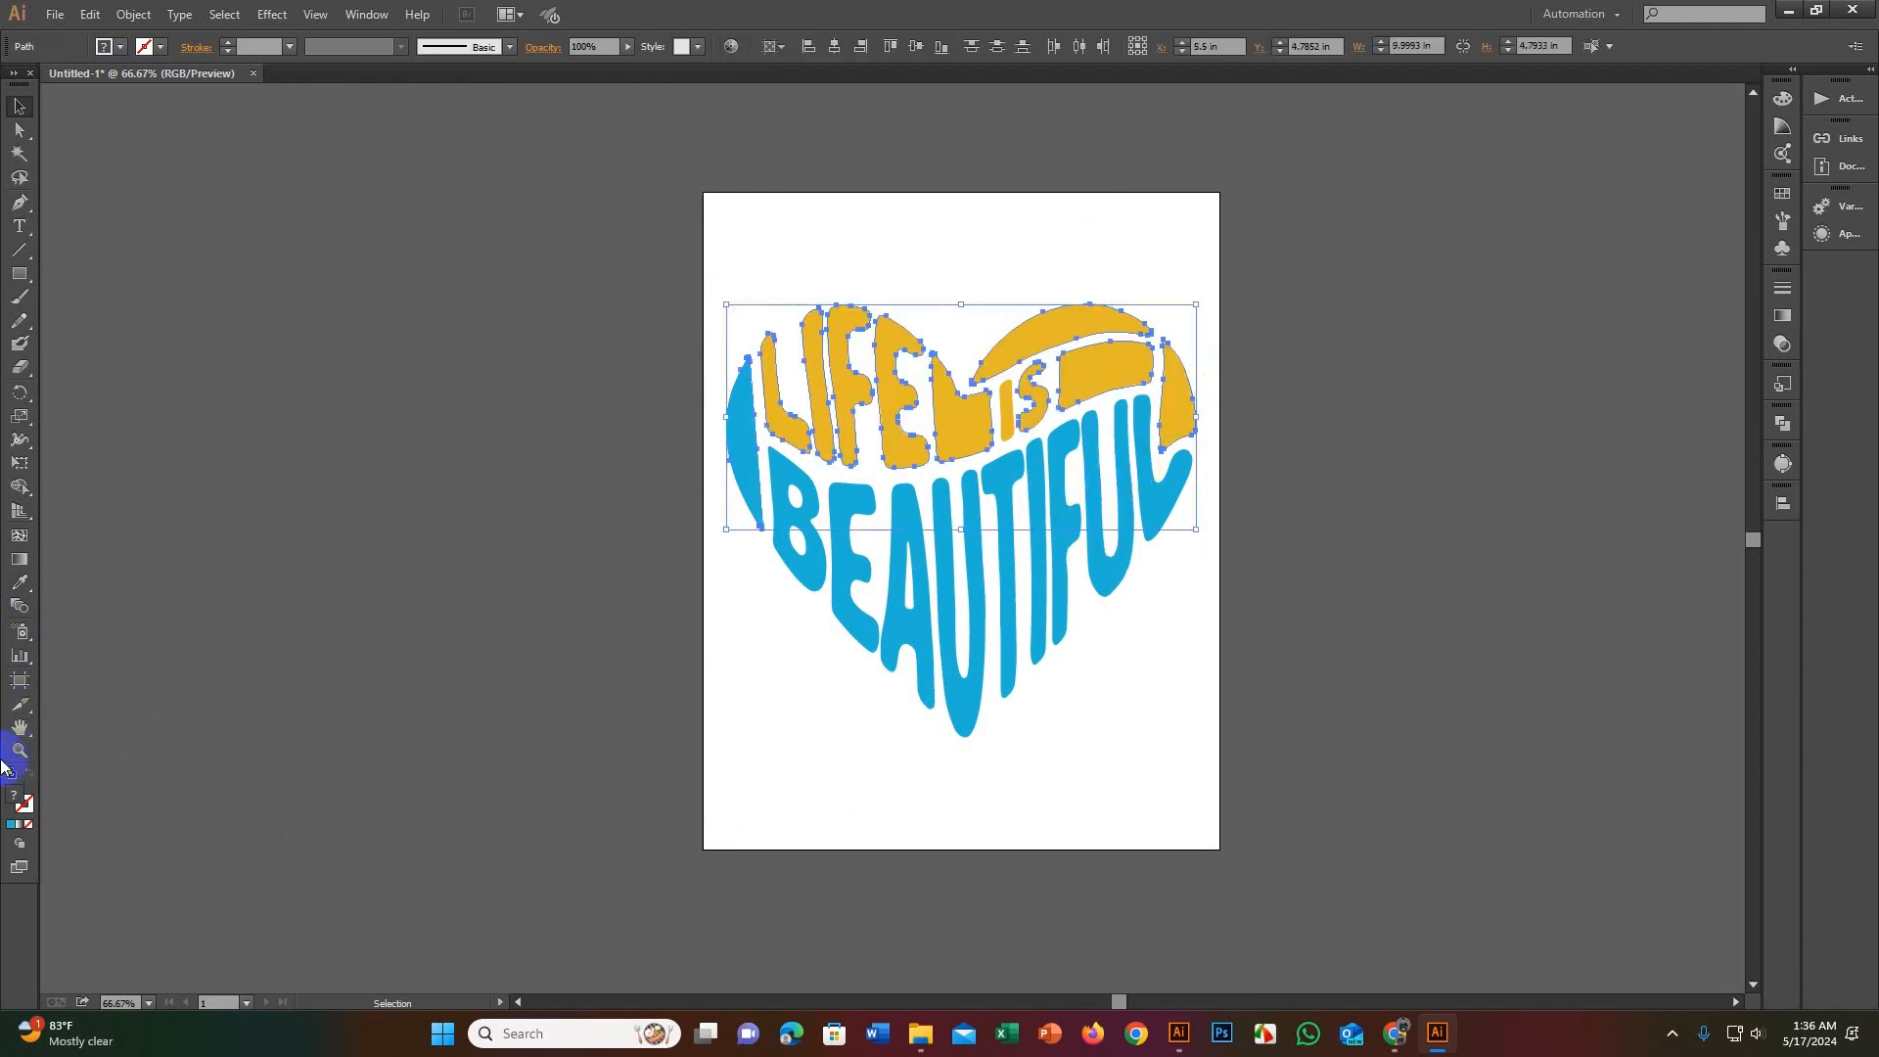
pyautogui.click(760, 395)
pyautogui.moveTo(769, 336); pyautogui.dragTo(991, 369)
pyautogui.keyDown('shift'); pyautogui.click(736, 460); pyautogui.keyUp('shift')
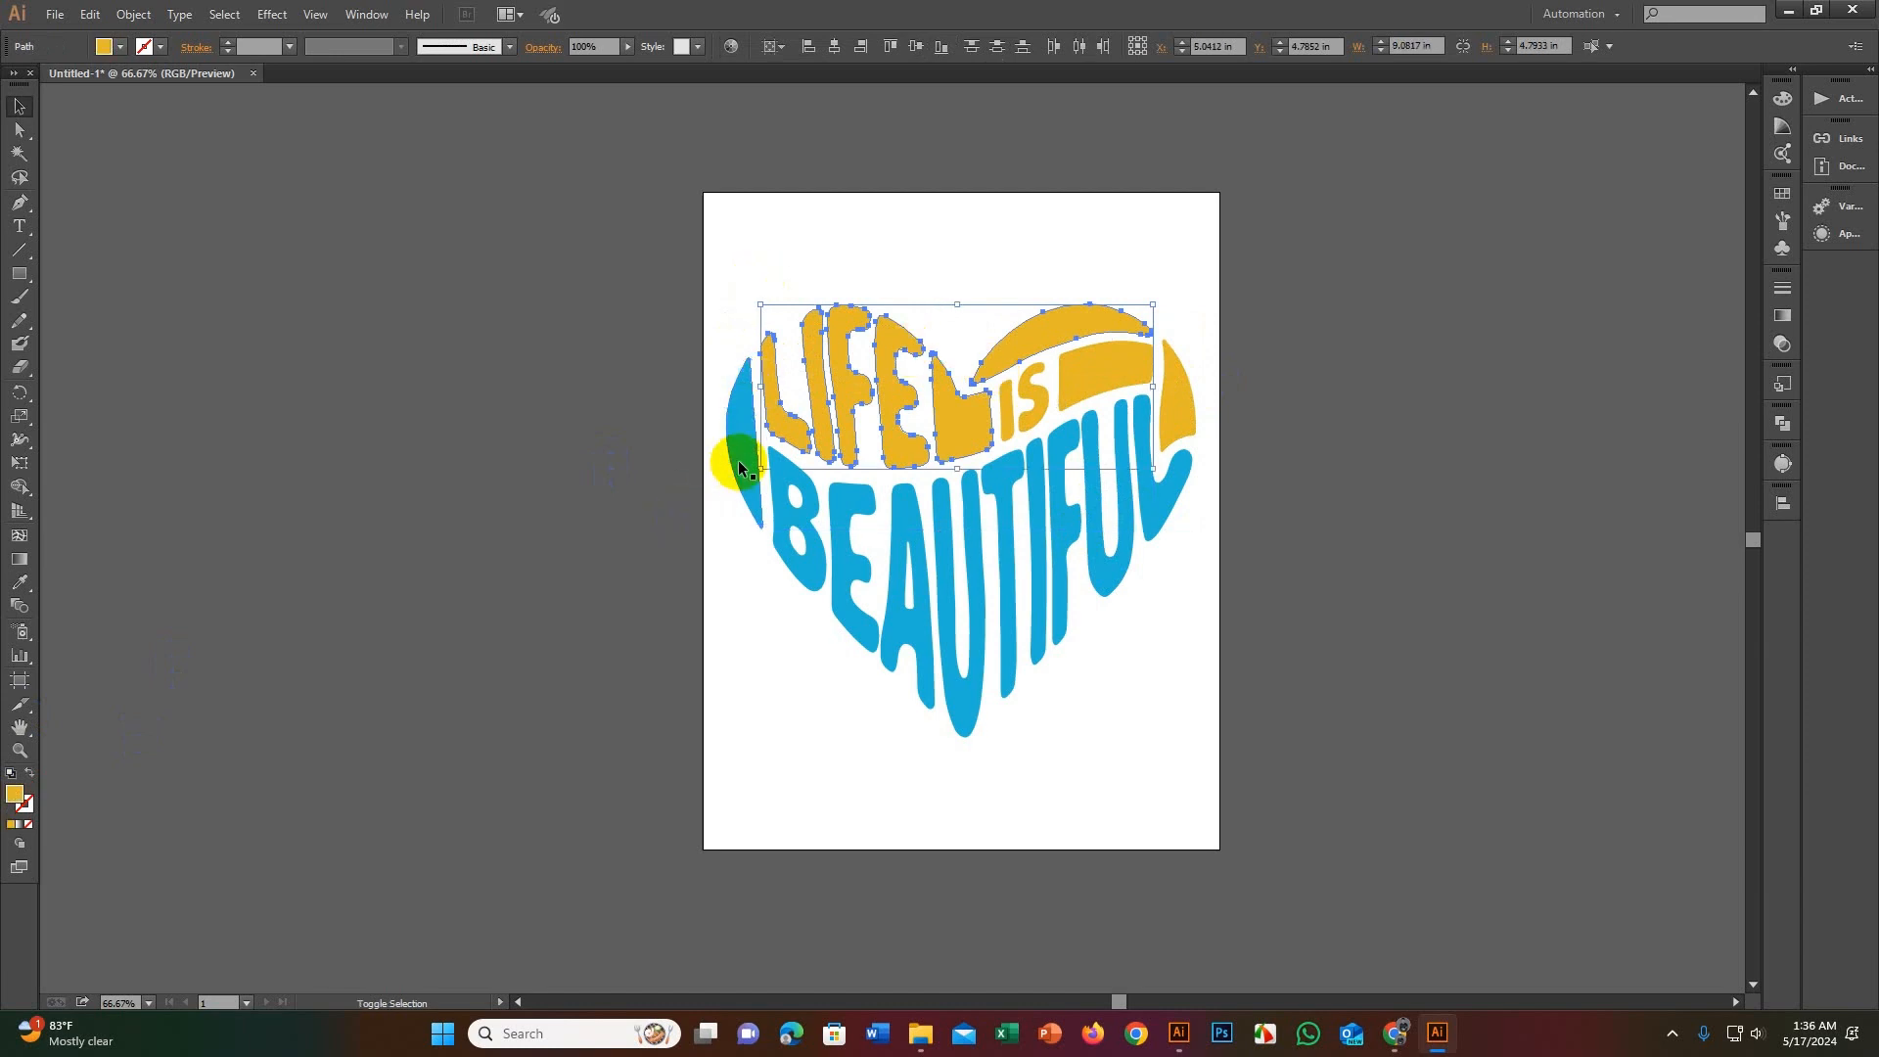
pyautogui.doubleClick(12, 798)
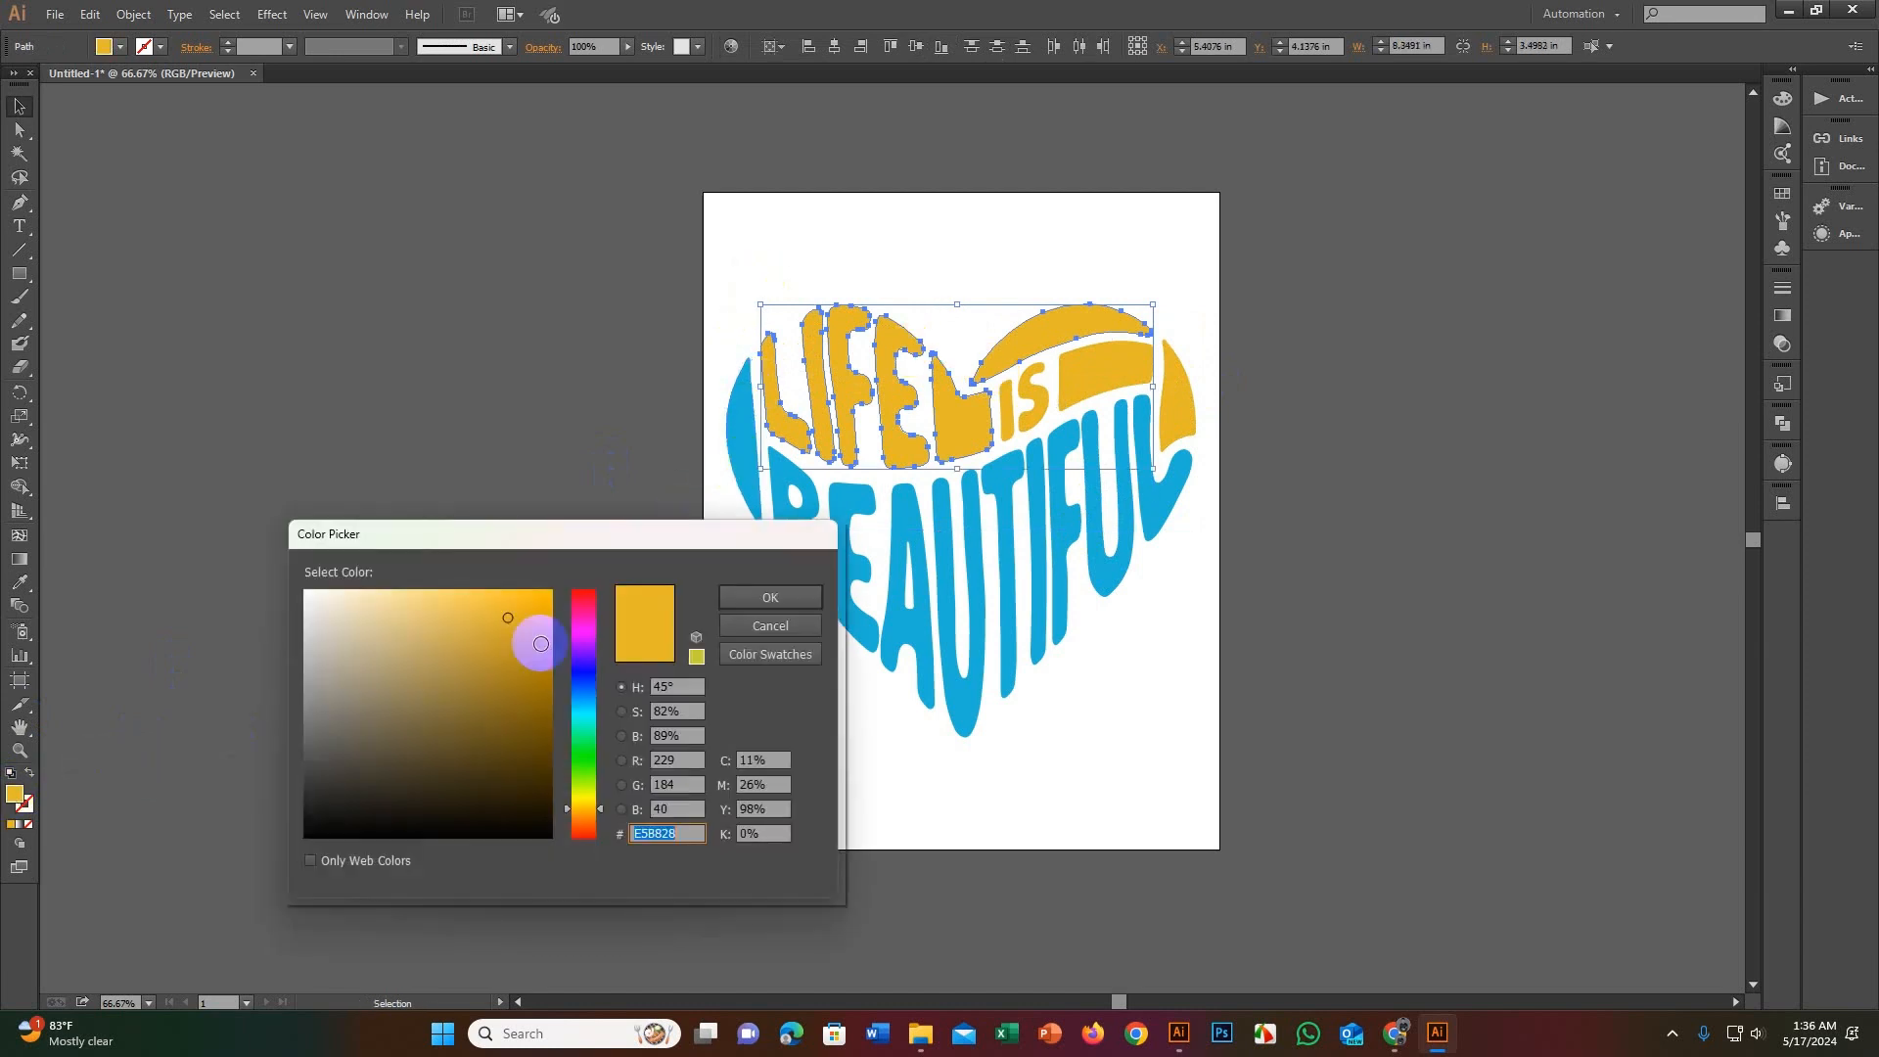
pyautogui.moveTo(537, 608); pyautogui.dragTo(555, 616)
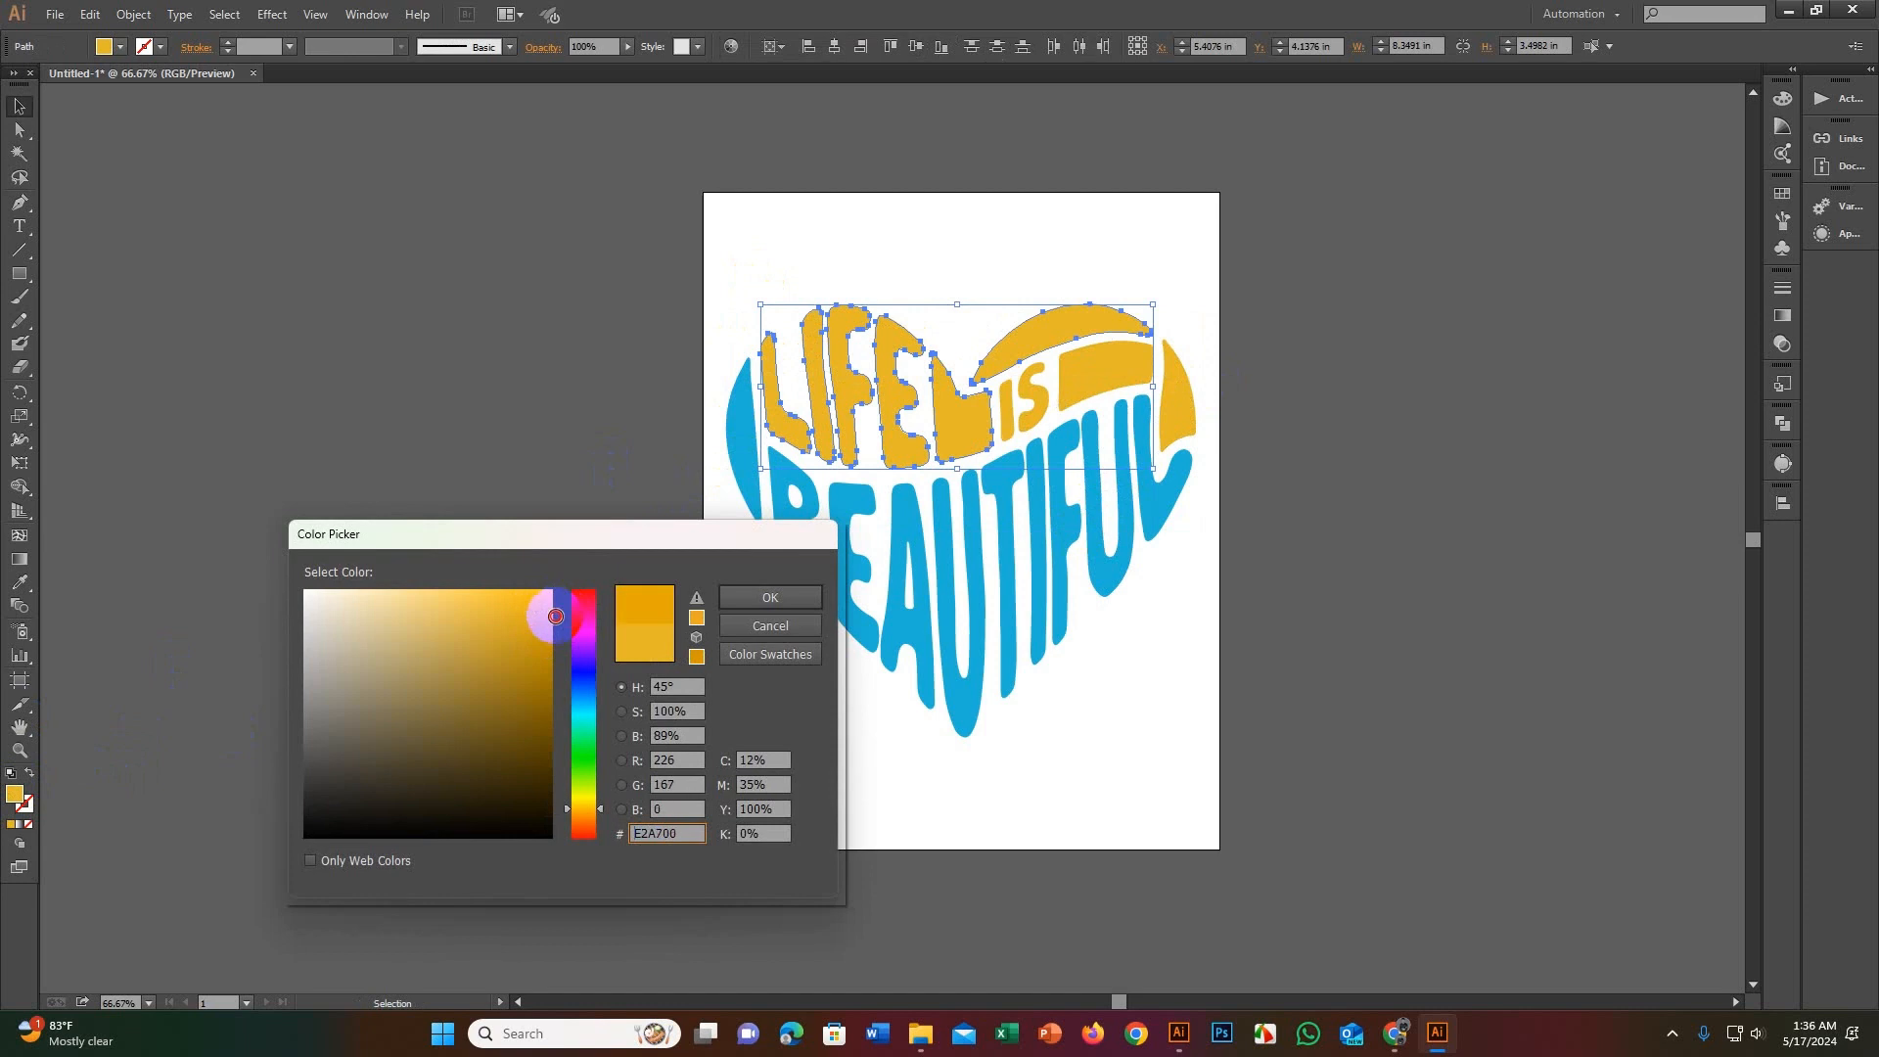
pyautogui.click(769, 599)
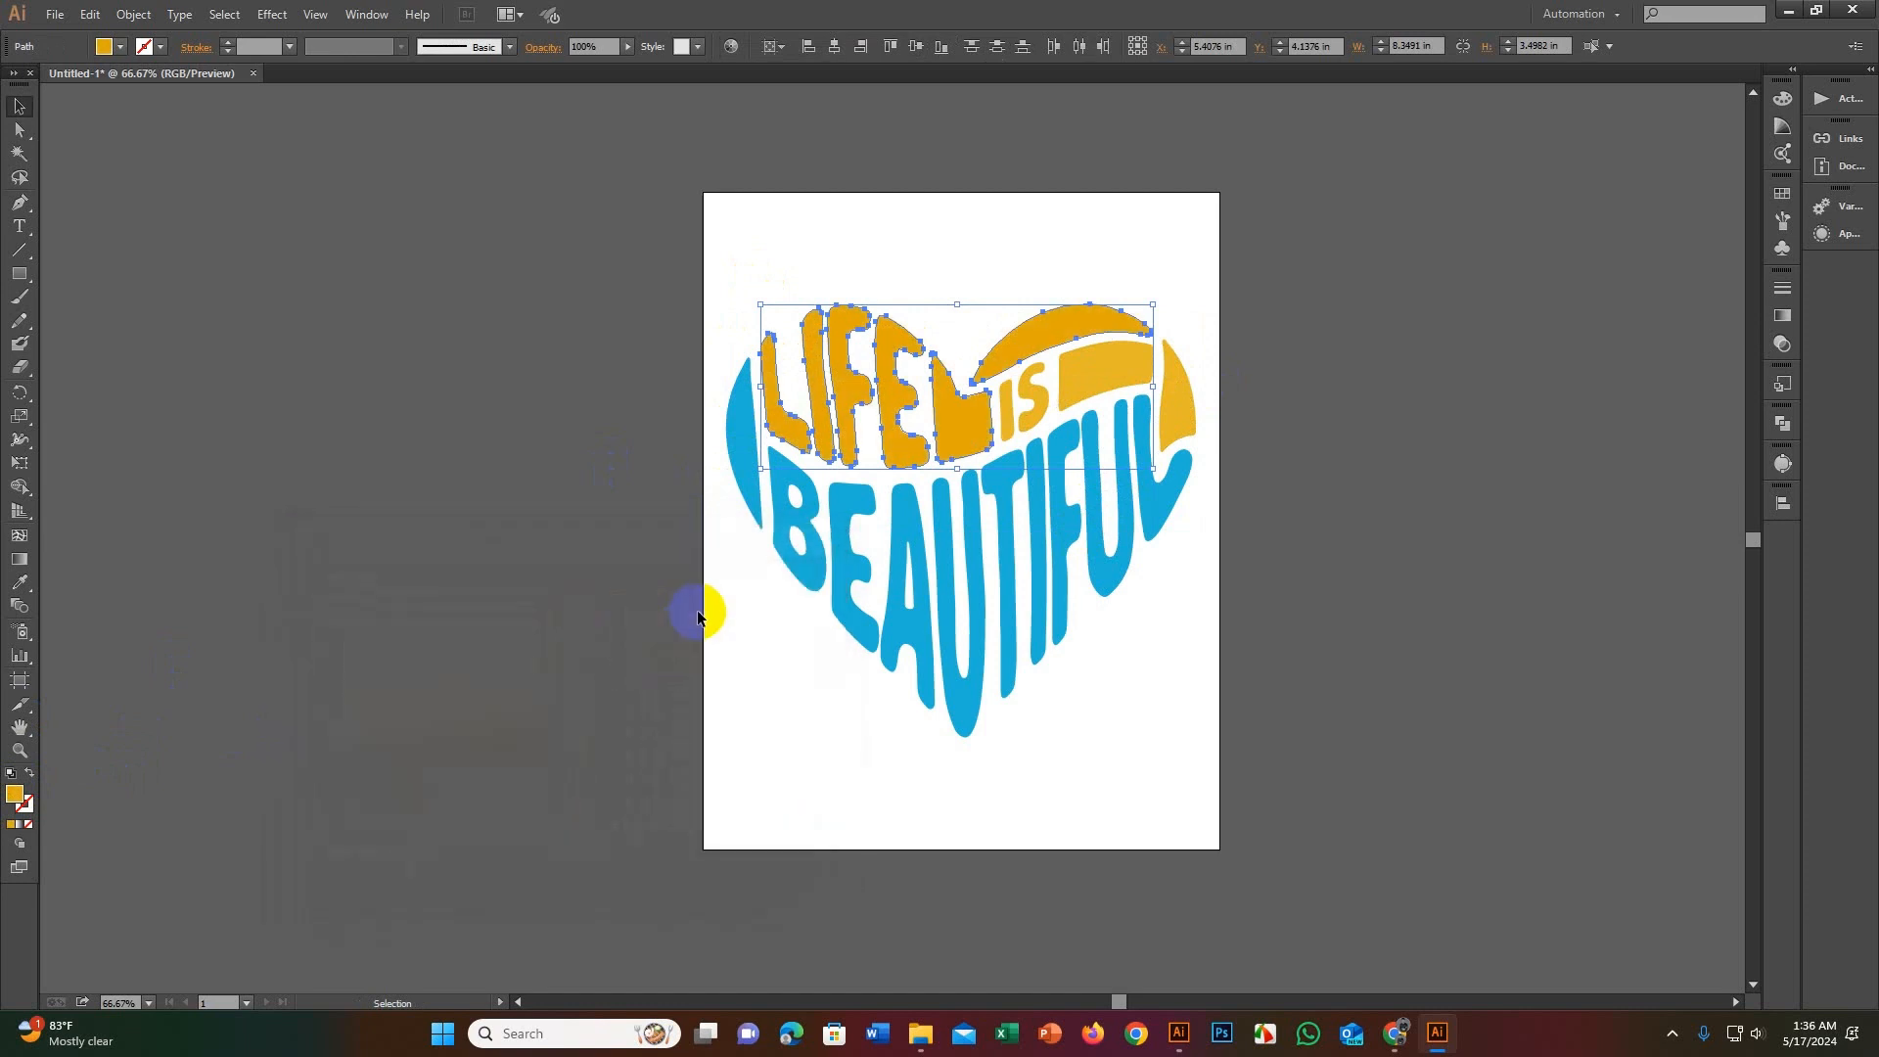
# Step: Adjust the fill of LIFE, the pointed shape and the top-right arc to a slightly brighter orange-gold
pyautogui.doubleClick(20, 799)
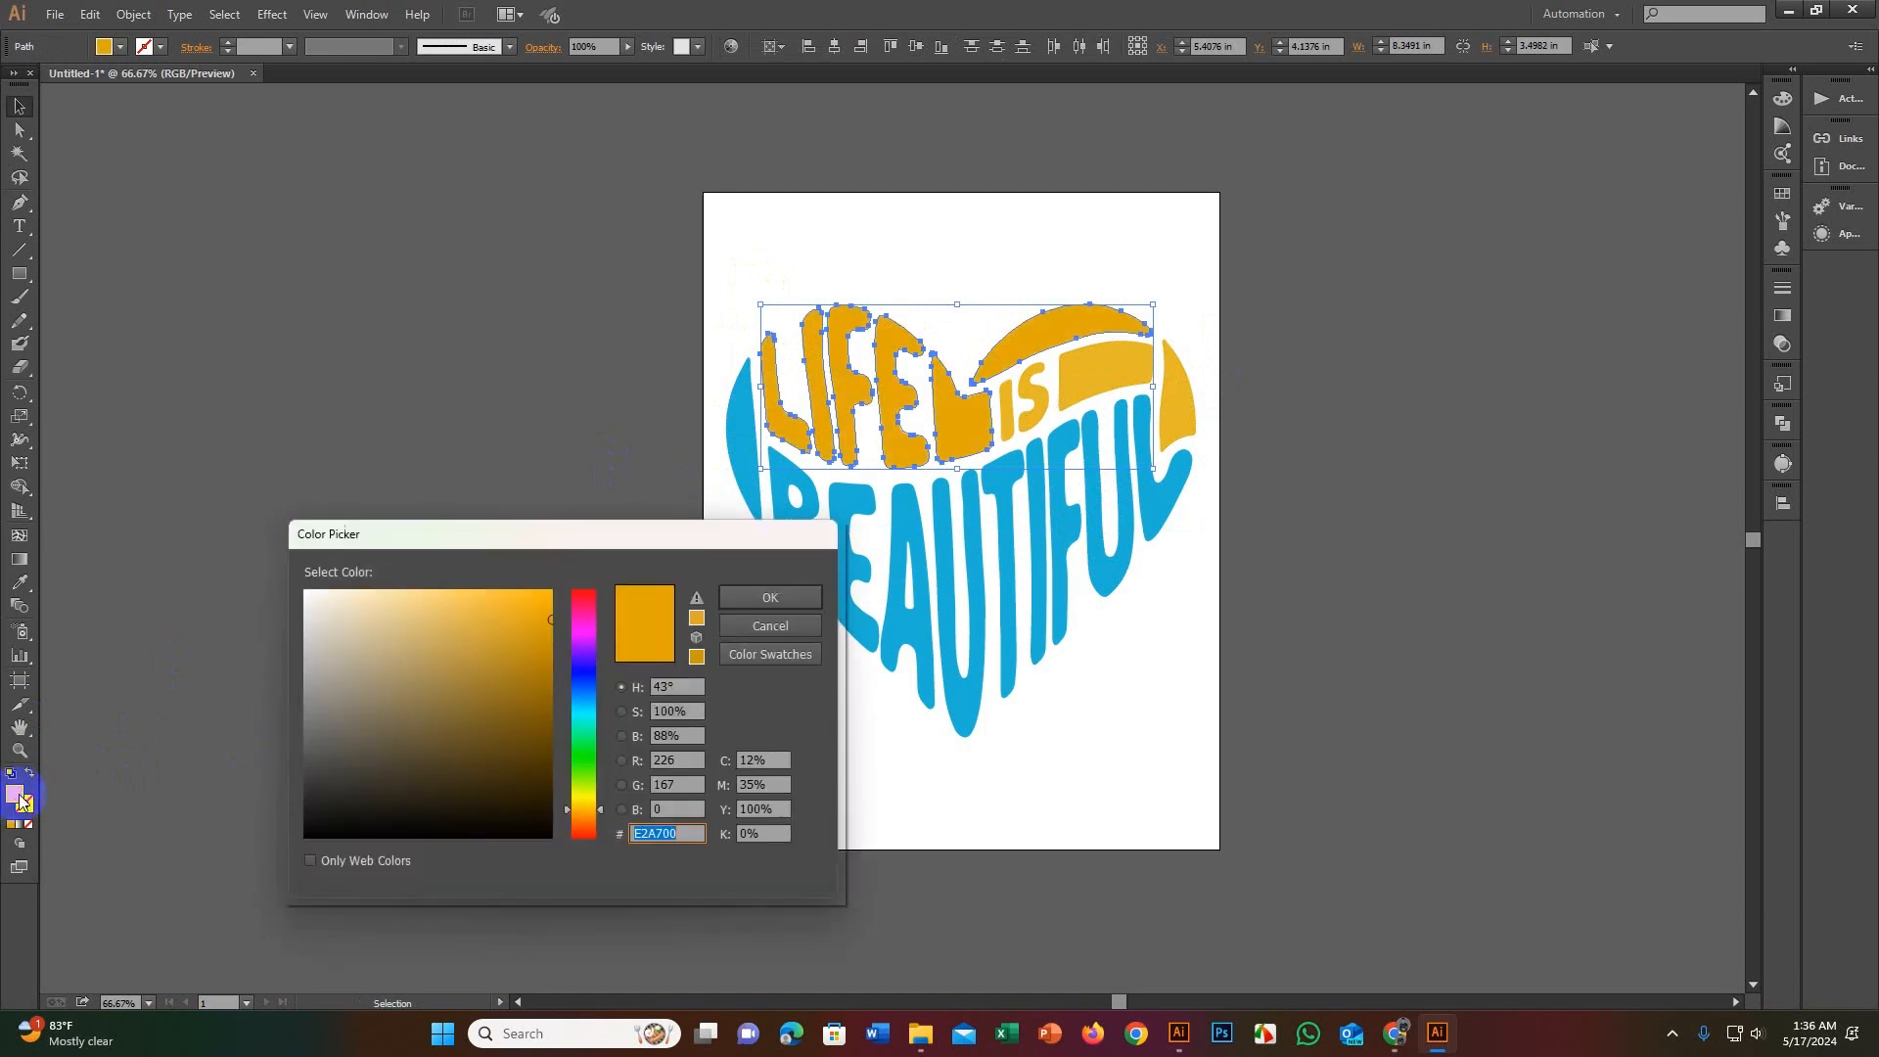
pyautogui.click(551, 624)
pyautogui.moveTo(551, 624)
pyautogui.mouseDown()
pyautogui.moveTo(551, 650)
pyautogui.moveTo(537, 609)
pyautogui.mouseUp()
pyautogui.click(779, 595)
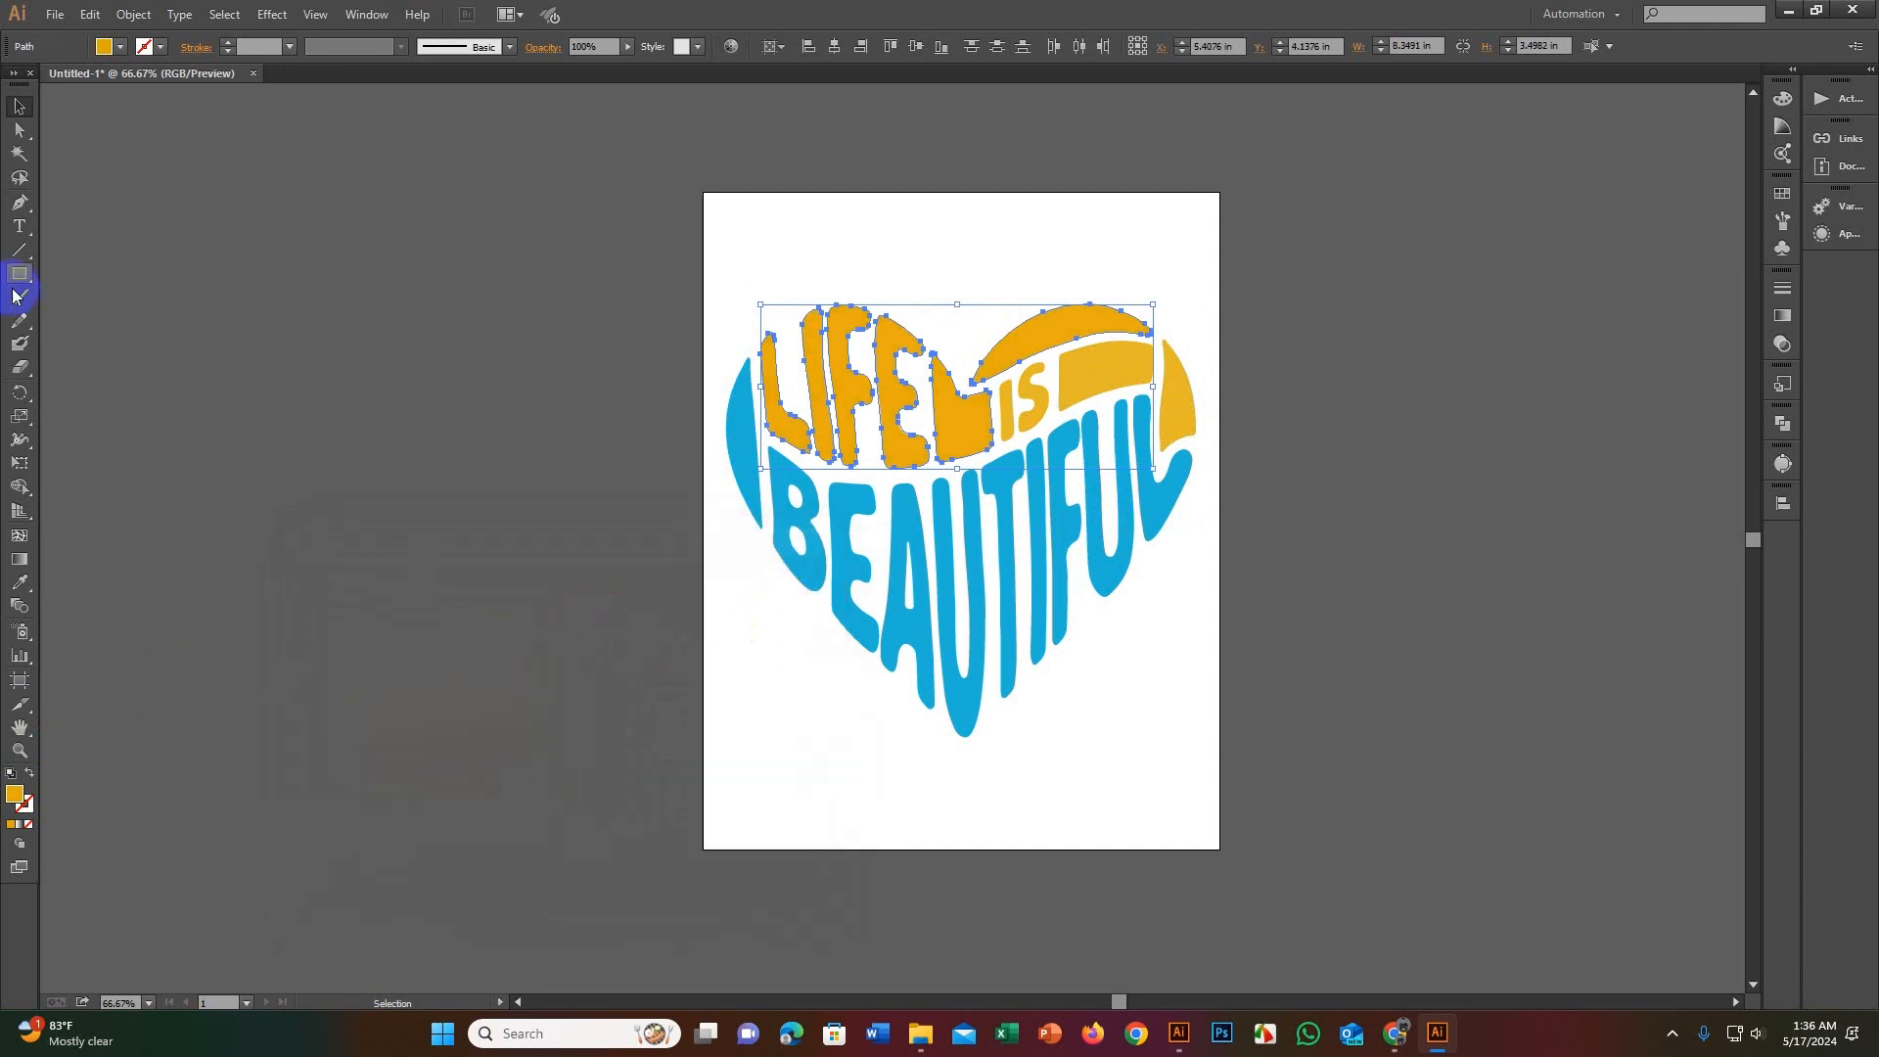
pyautogui.click(973, 290)
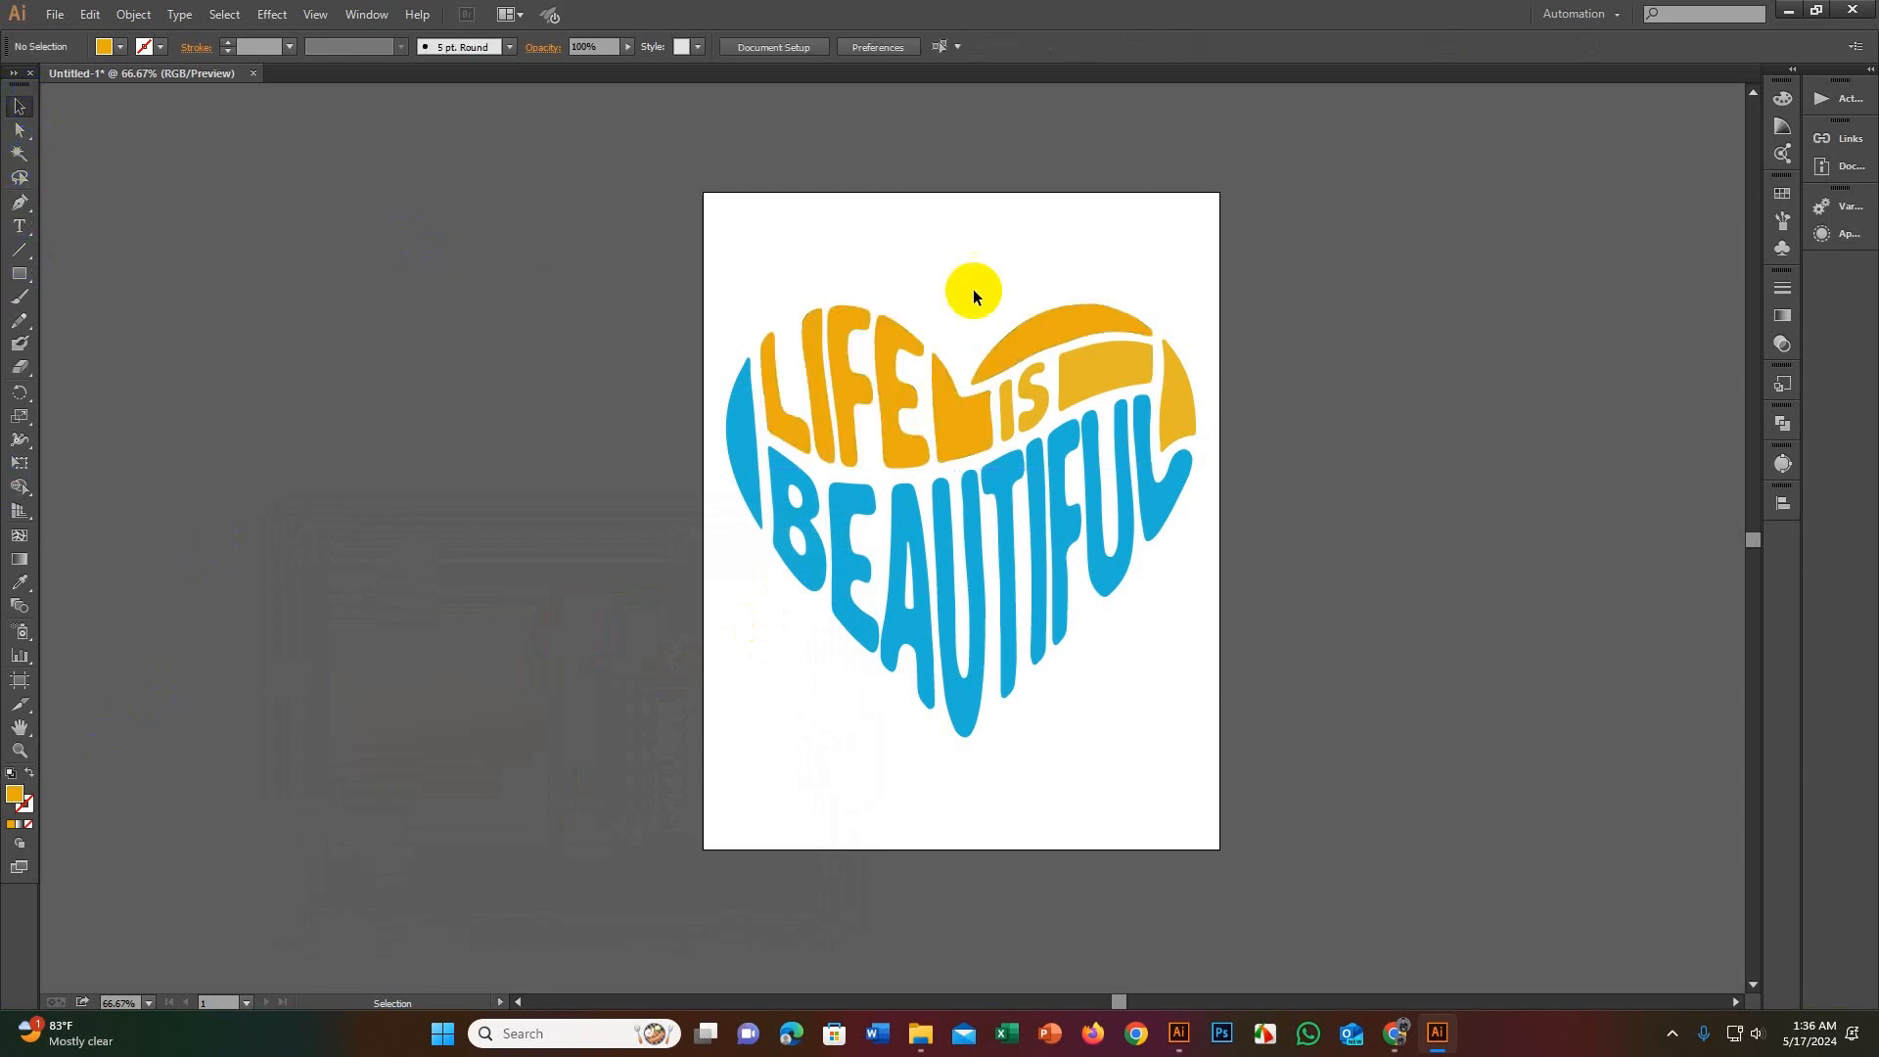
# Step: Match the fill of IS, the block beside it and the heart's right-edge sliver to LIFE's orange-gold with the Eyedropper
pyautogui.click(1081, 370)
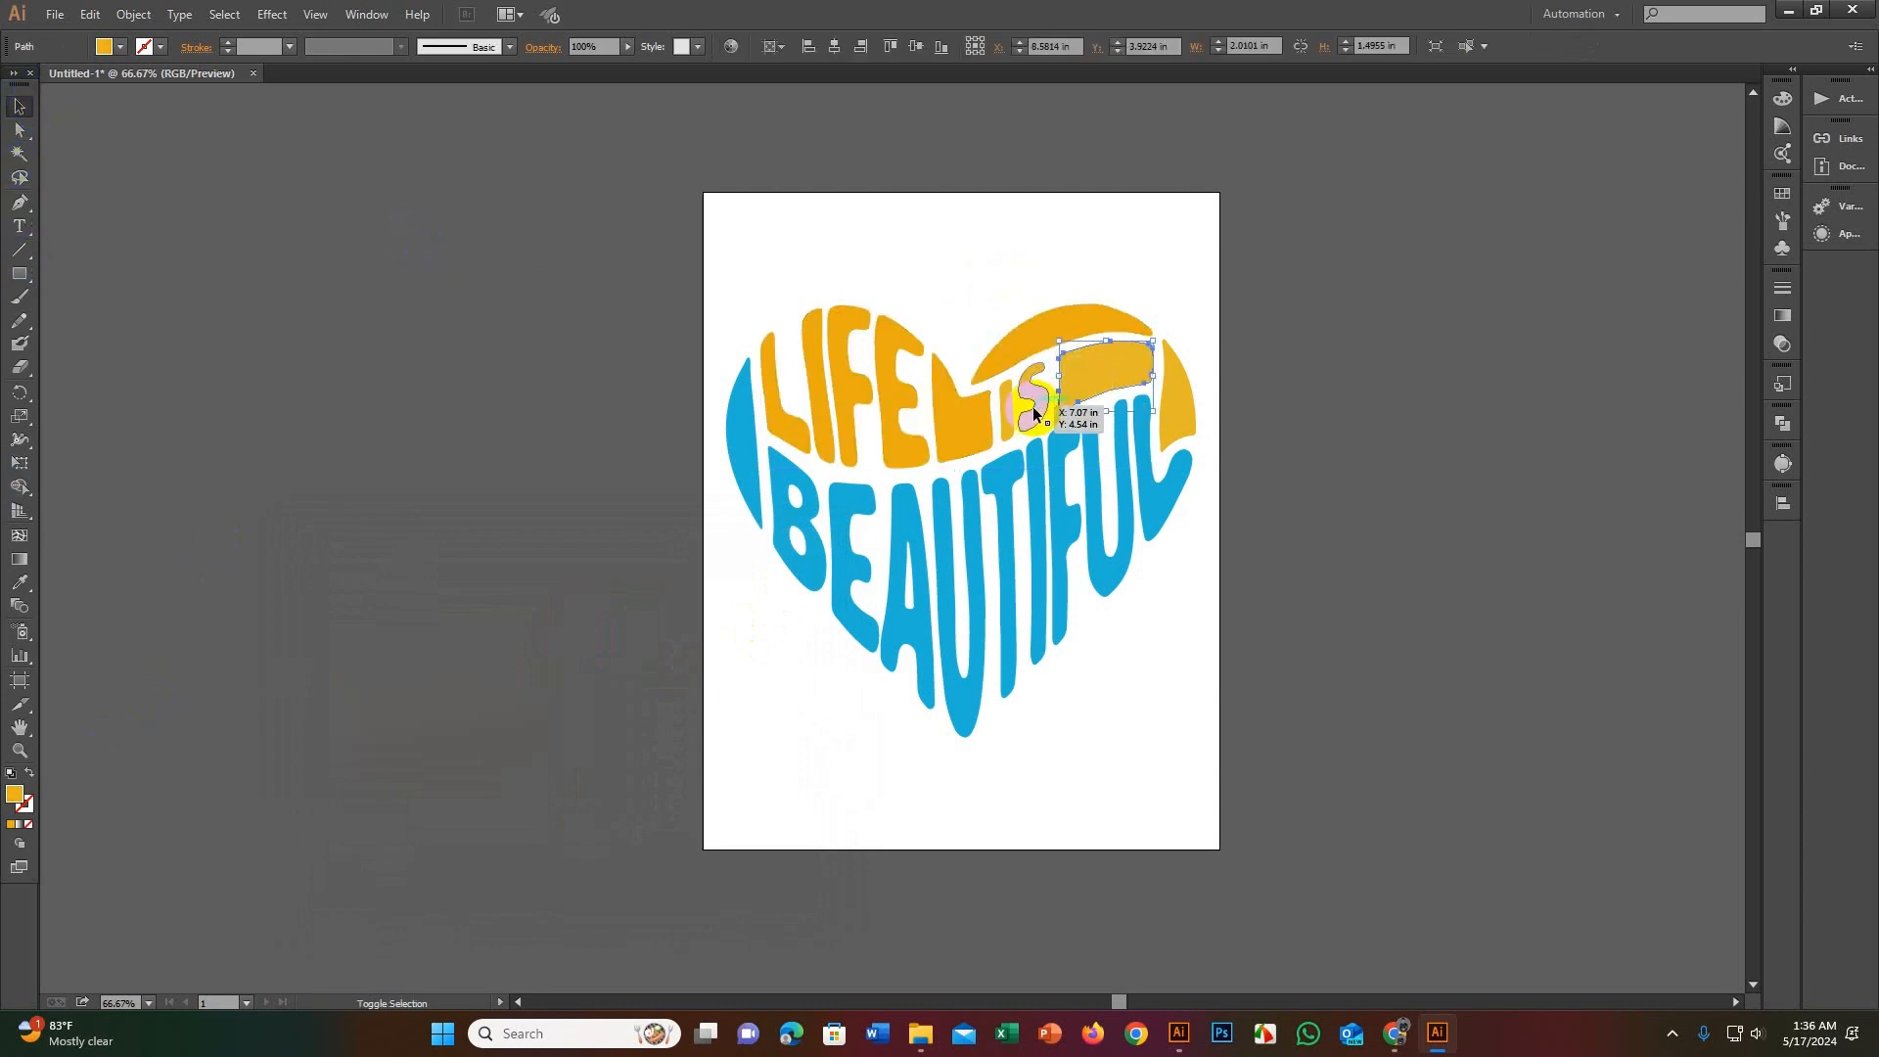
pyautogui.keyDown('shift'); pyautogui.click(1008, 420); pyautogui.keyUp('shift')
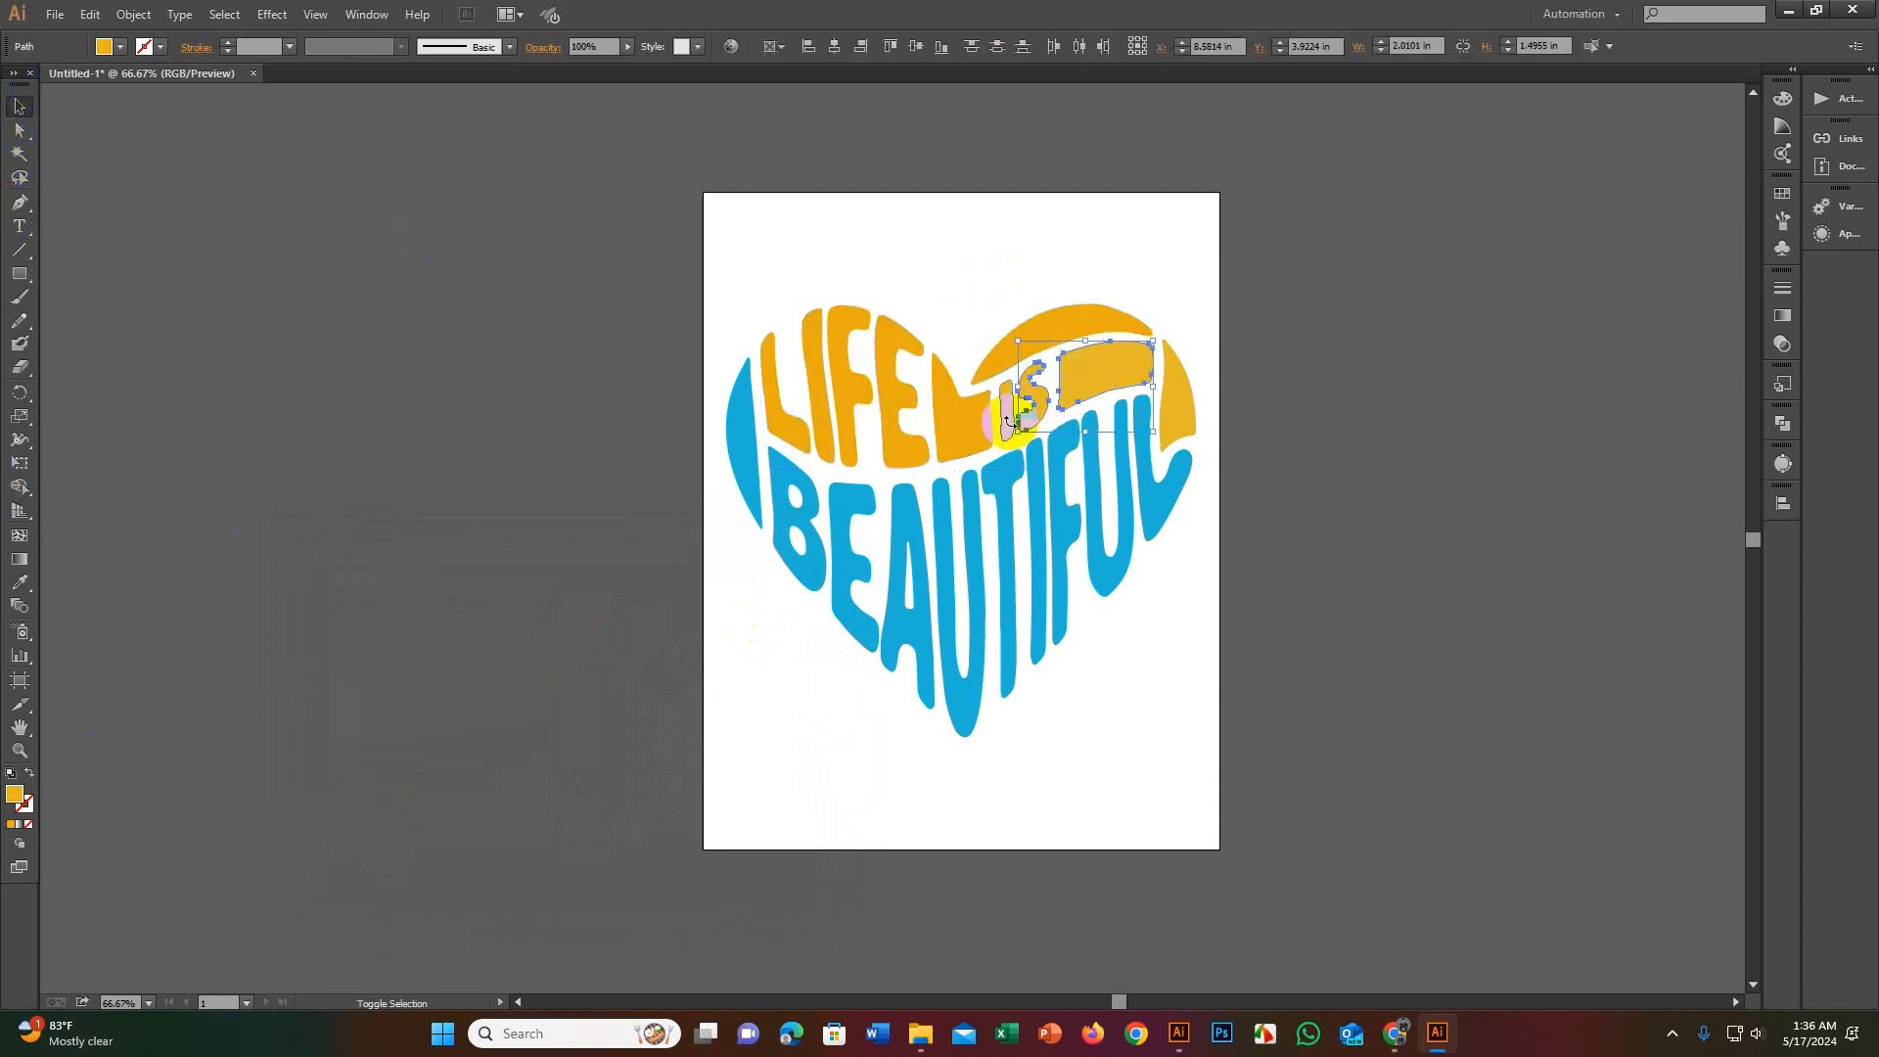
pyautogui.keyDown('shift'); pyautogui.click(1177, 403); pyautogui.keyUp('shift')
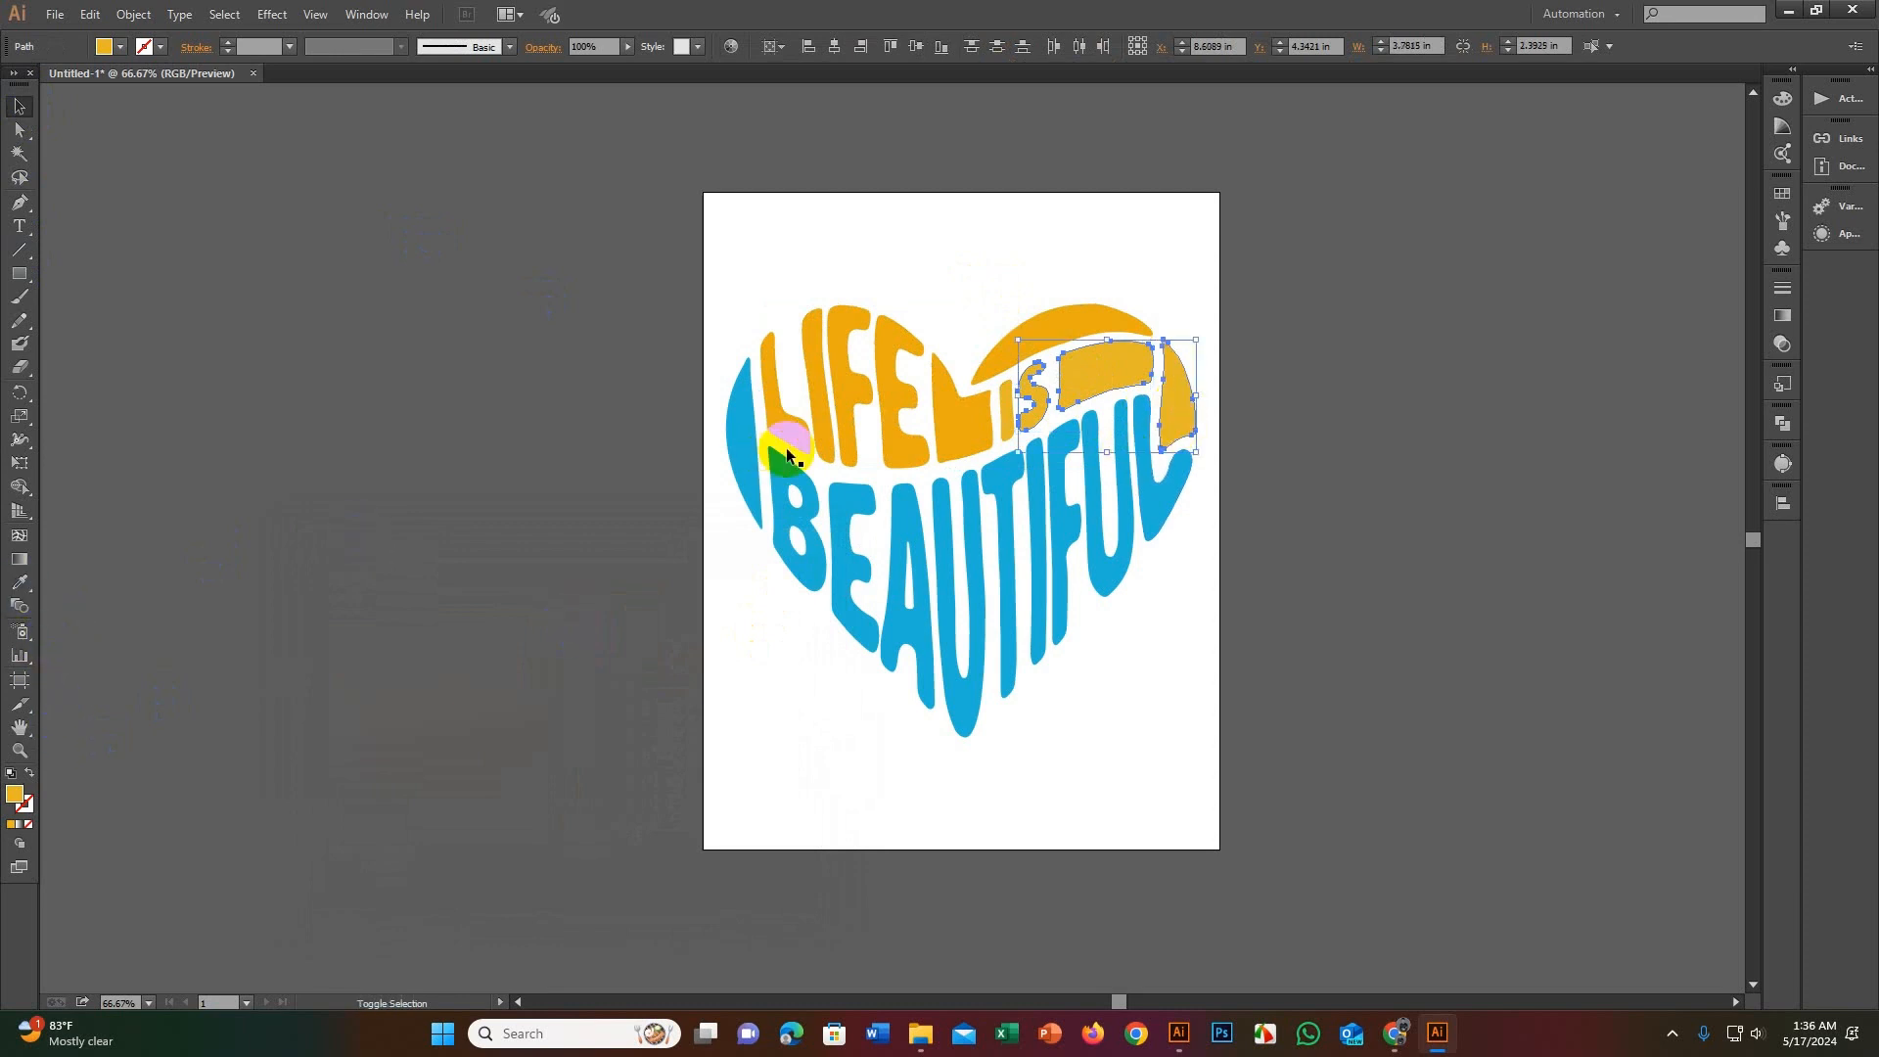
pyautogui.keyDown('shift'); pyautogui.click(1013, 428); pyautogui.keyUp('shift')
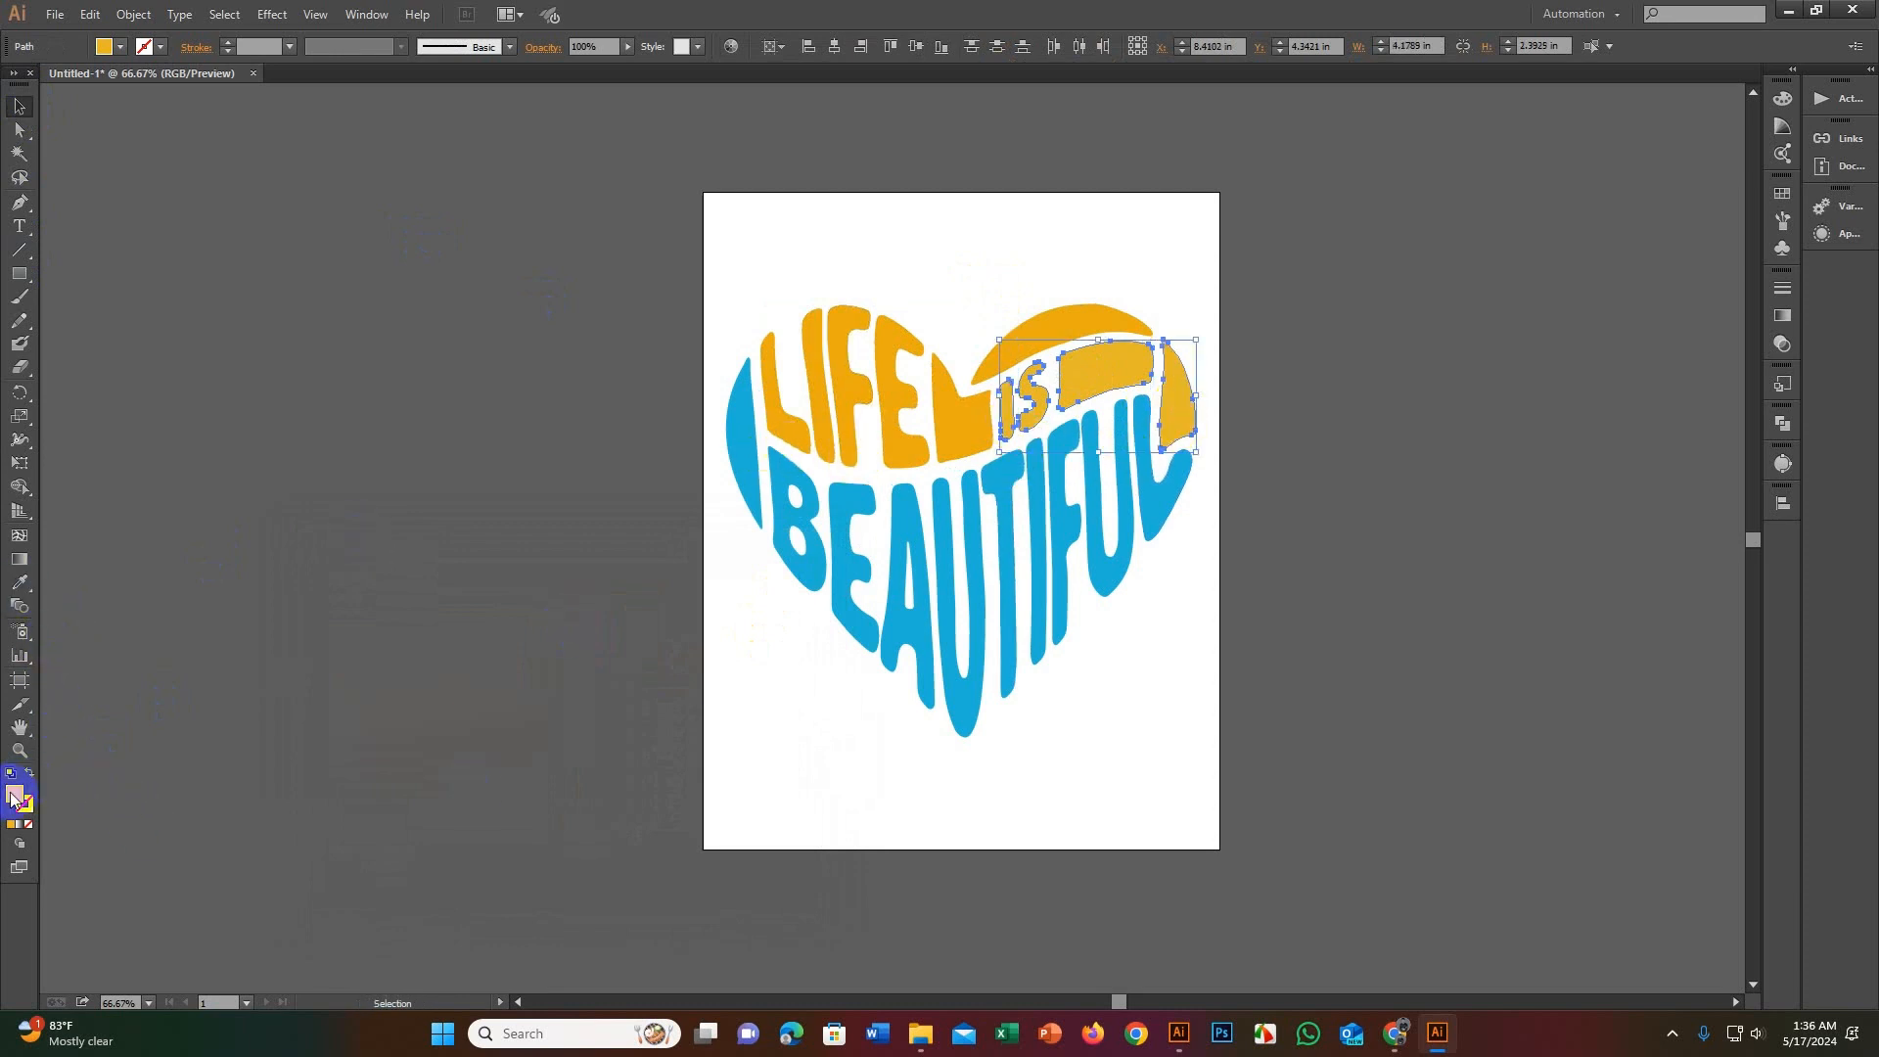
pyautogui.click(19, 583)
pyautogui.click(812, 350)
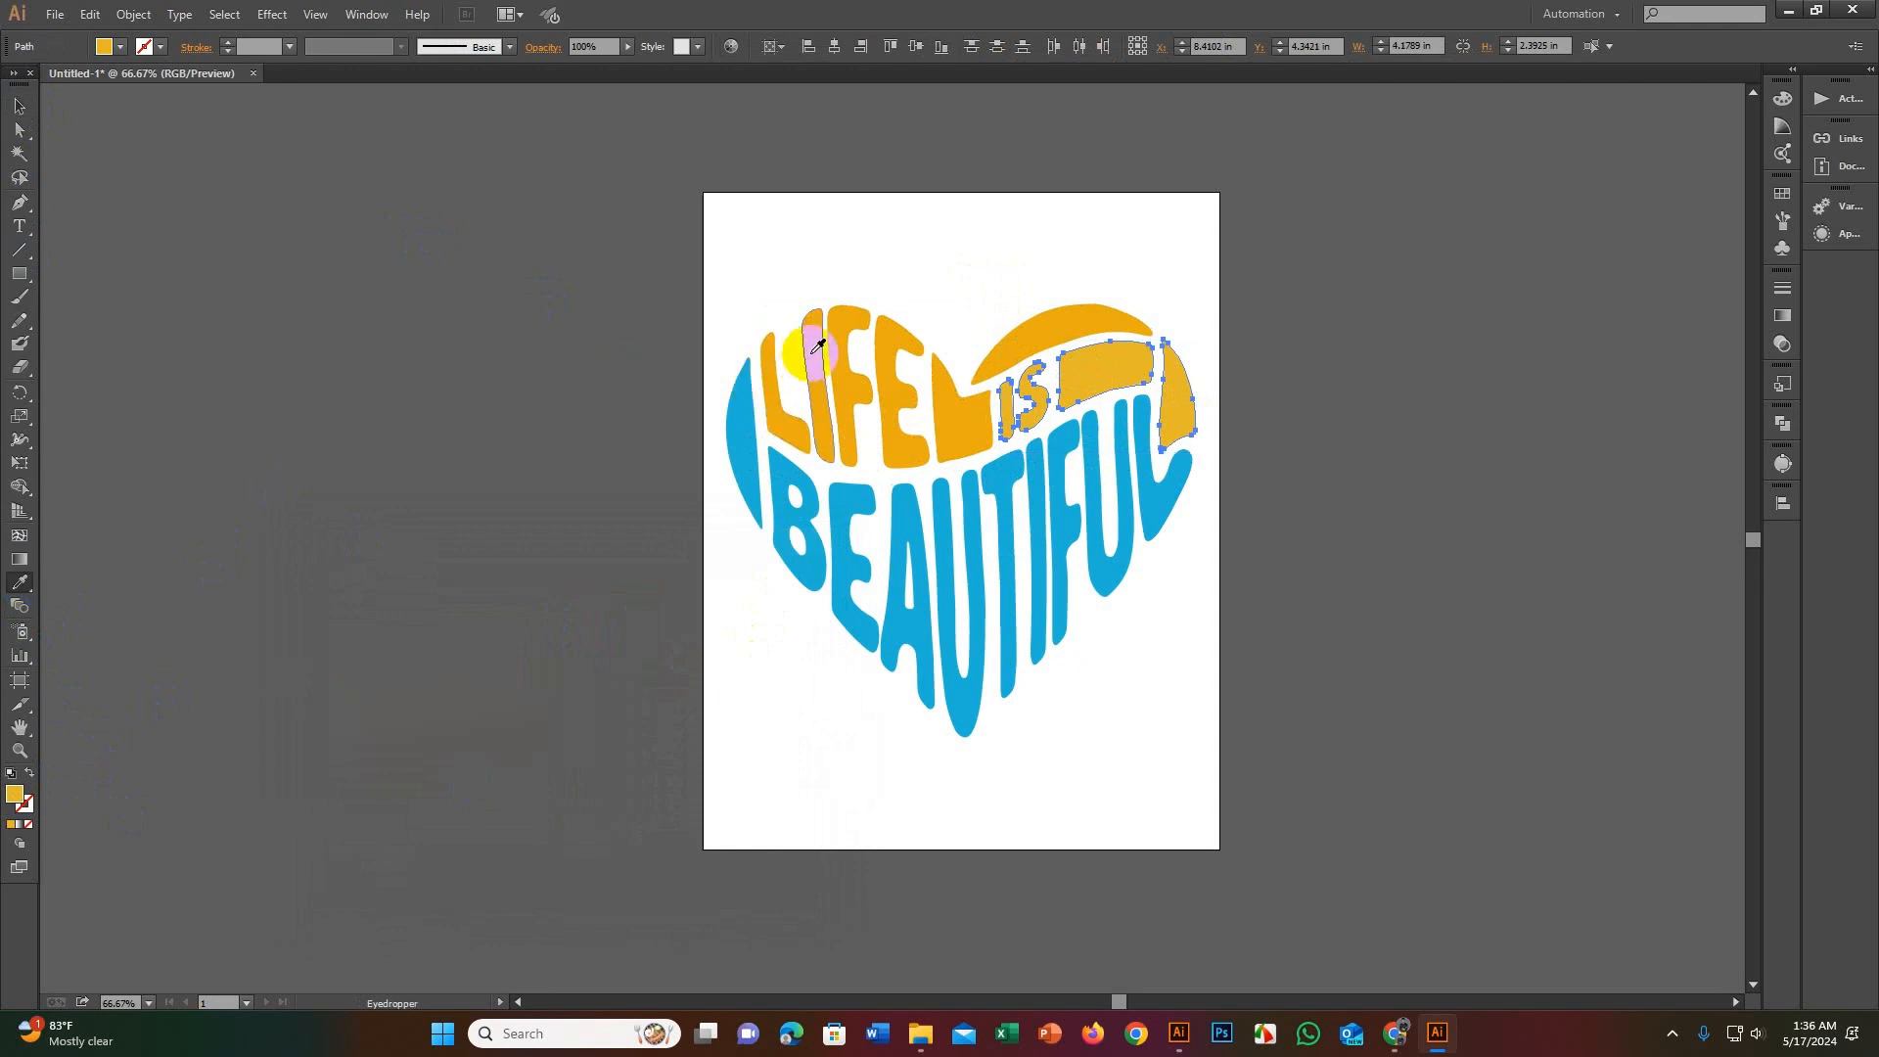
pyautogui.click(20, 106)
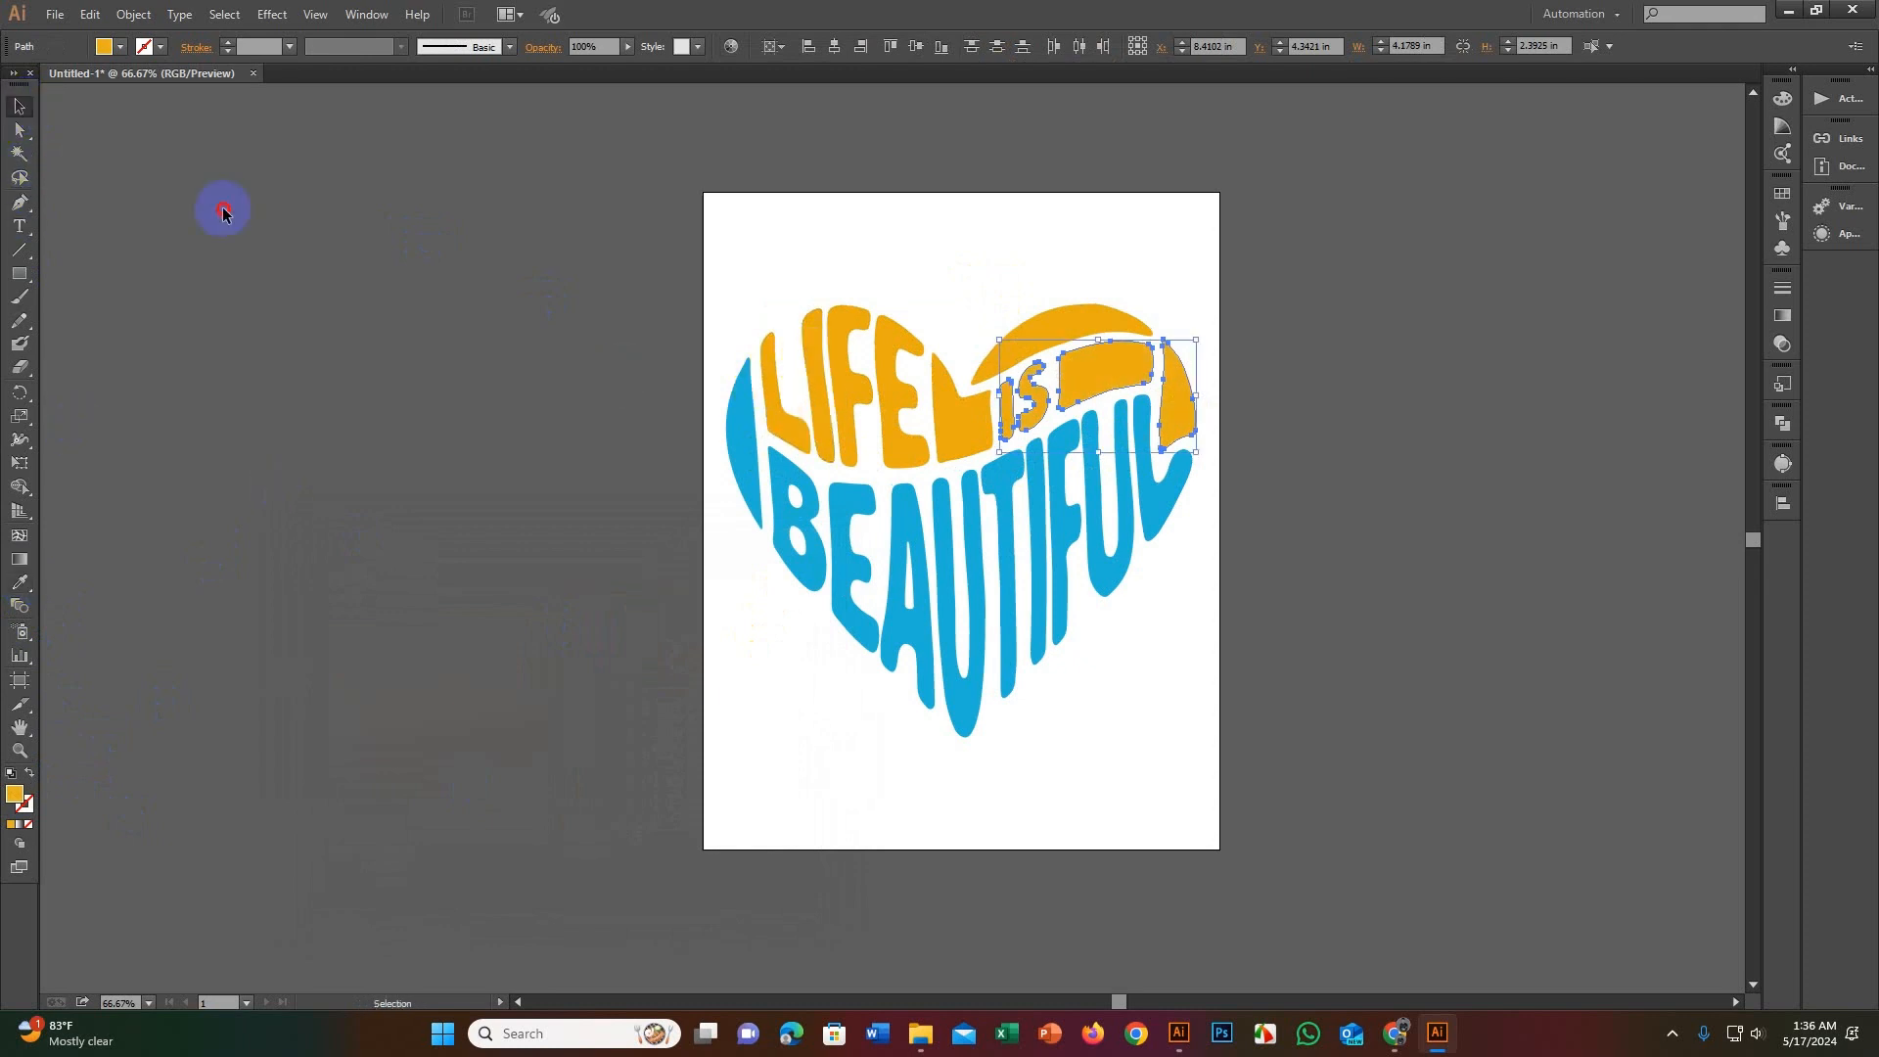
pyautogui.click(223, 213)
# Step: Select all the letters and shapes of the heart design and group them
pyautogui.scroll(3, 865, 601)
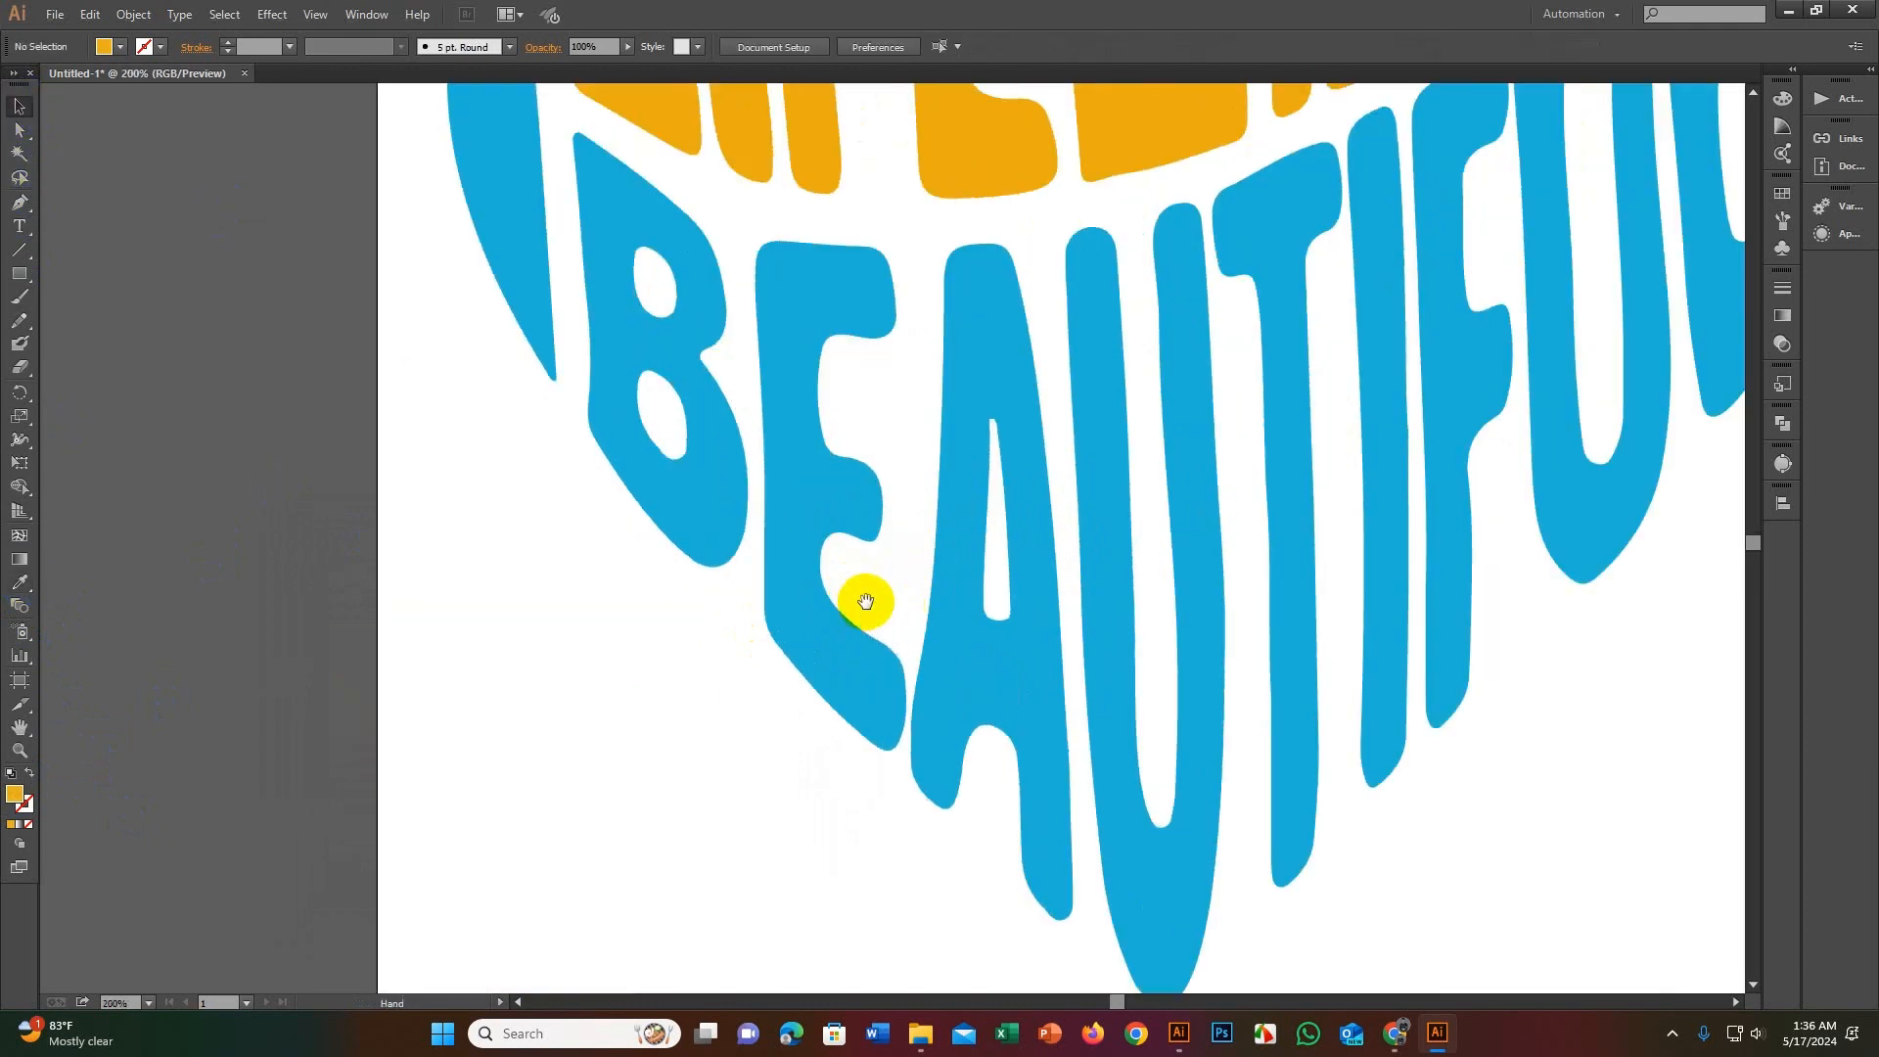
pyautogui.scroll(-3, 865, 601)
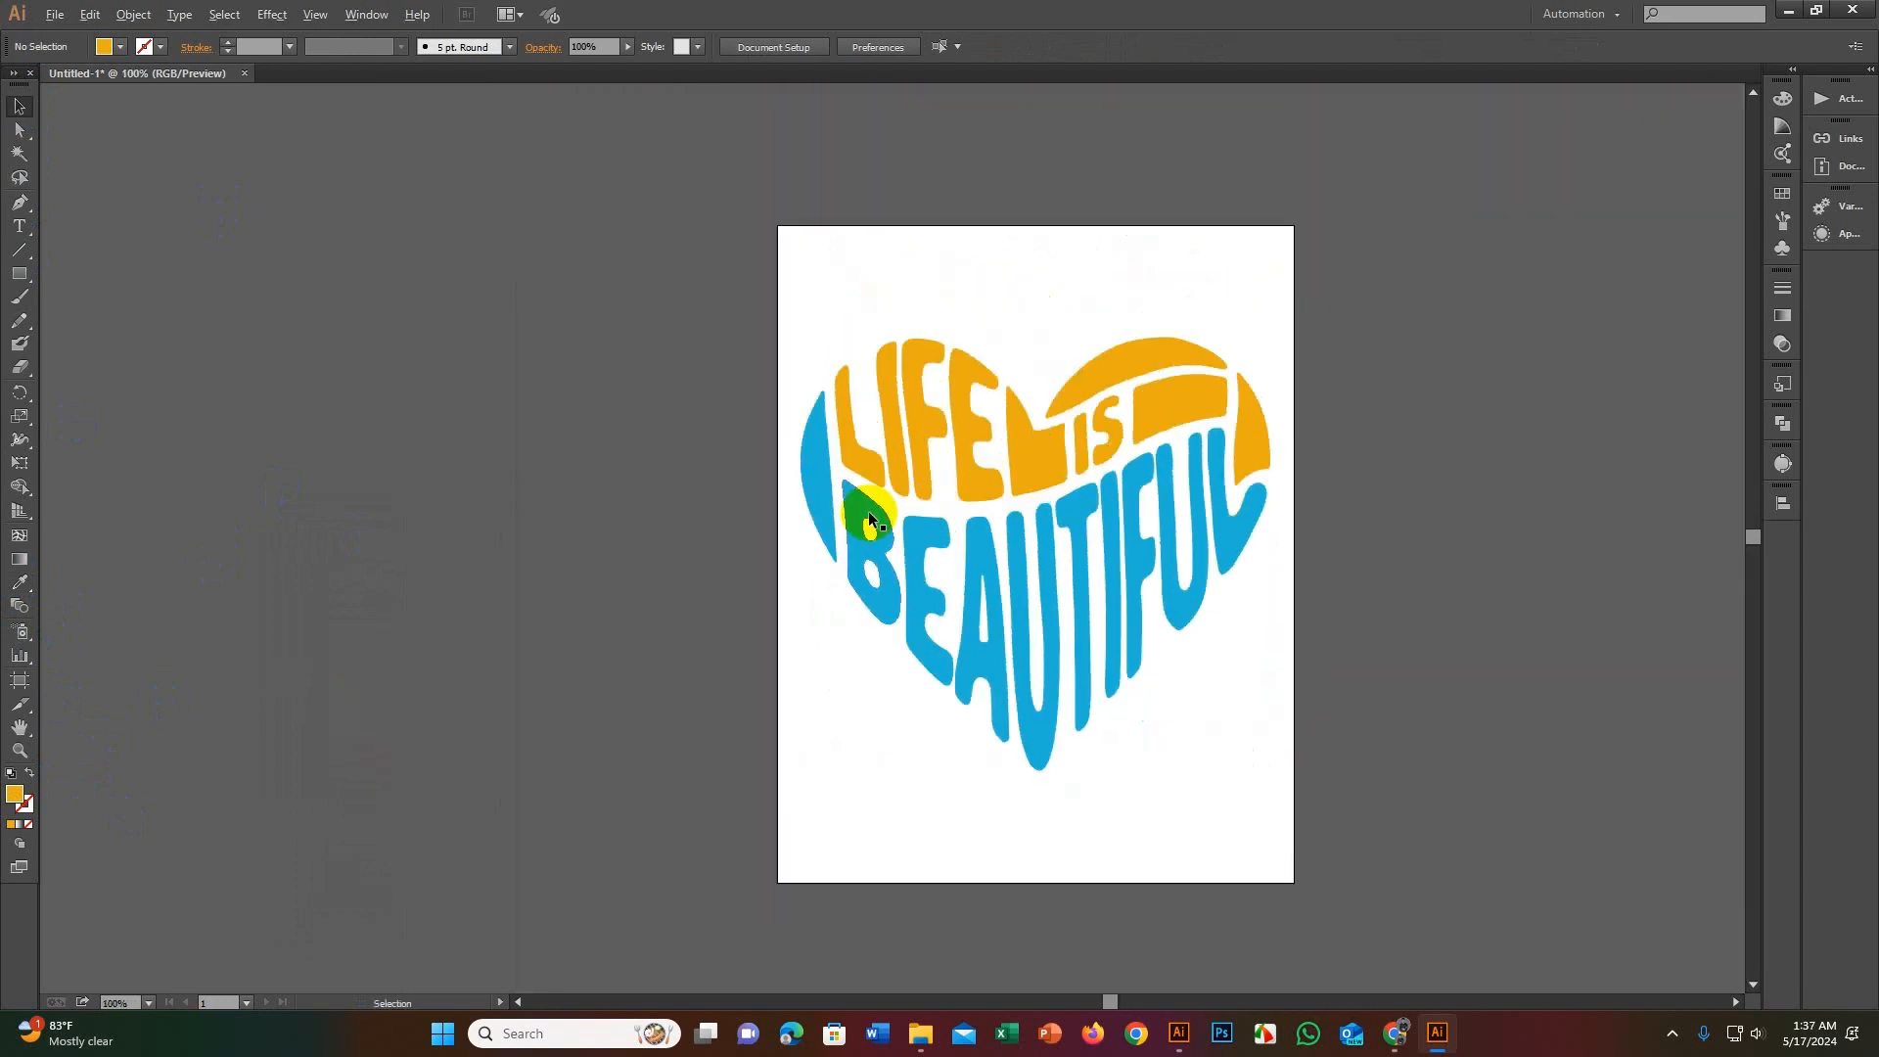
pyautogui.scroll(1, 869, 519)
pyautogui.scroll(-2, 820, 646)
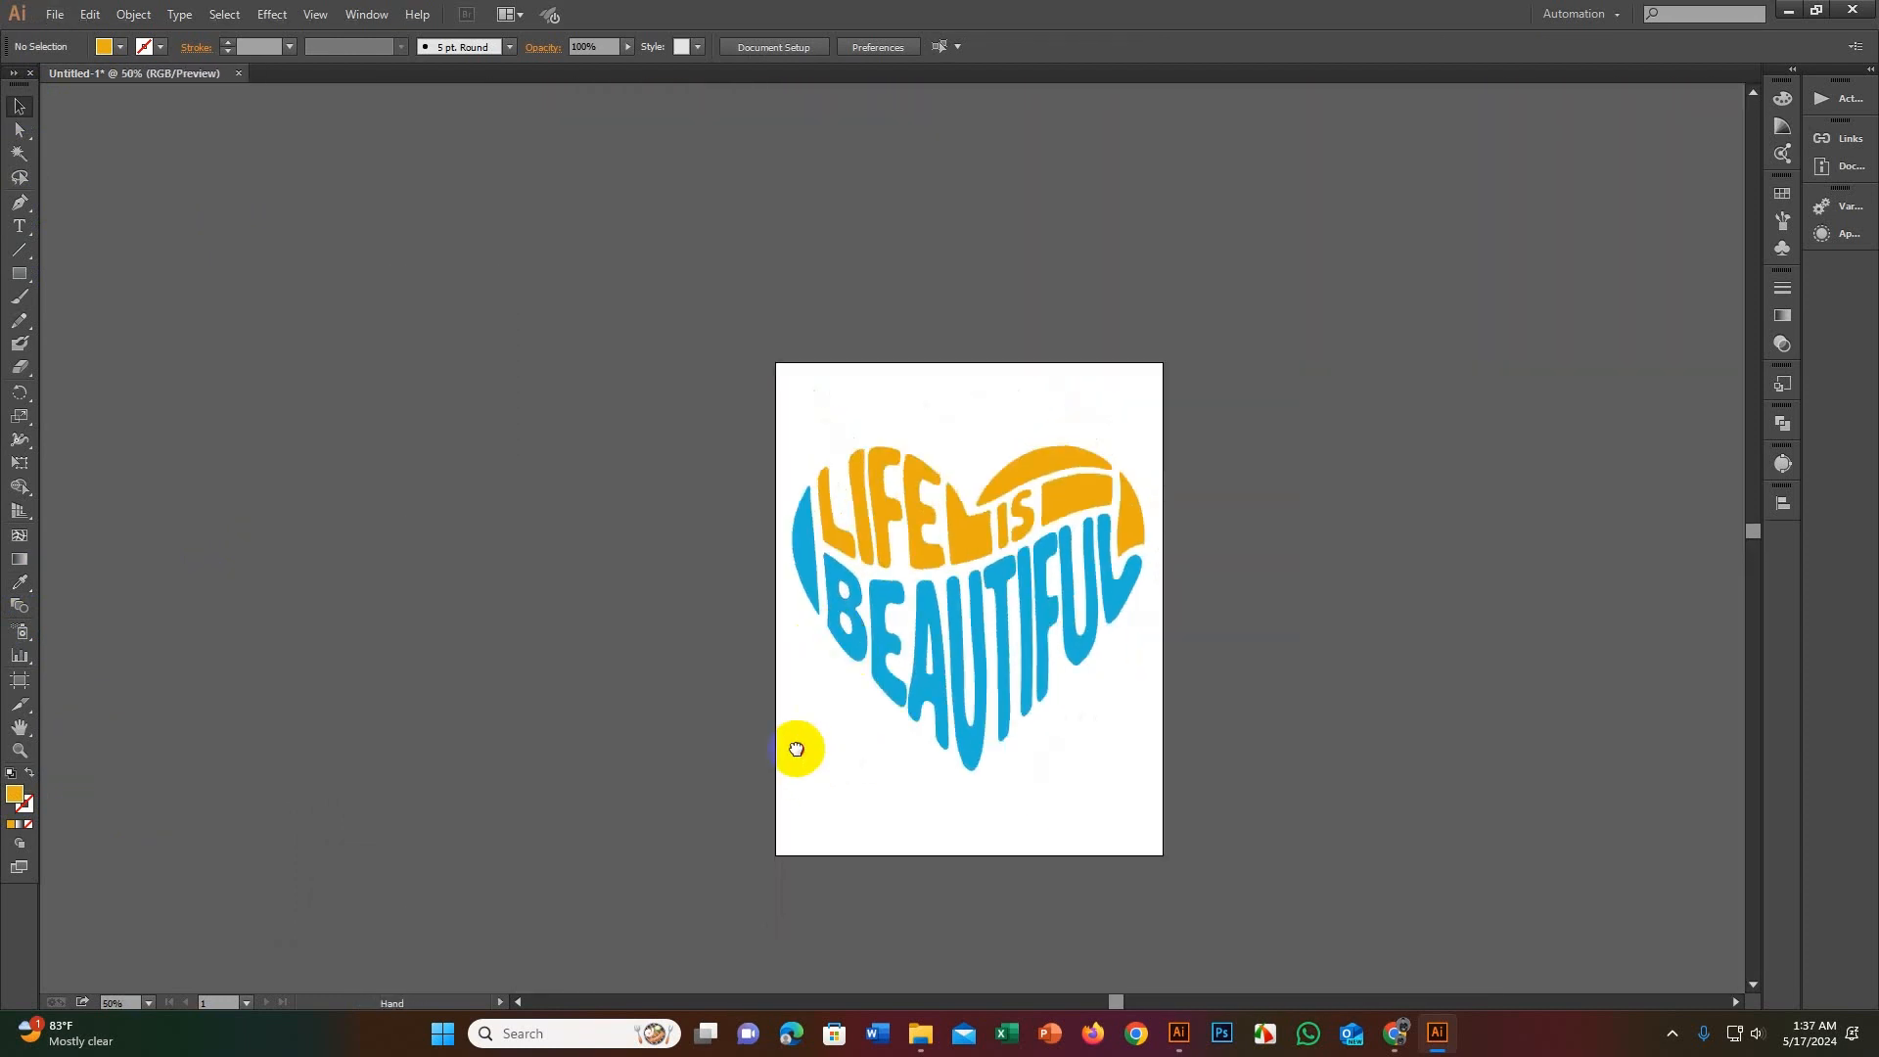
pyautogui.moveTo(797, 749); pyautogui.dragTo(805, 771)
pyautogui.moveTo(767, 838); pyautogui.dragTo(1246, 389)
pyautogui.rightClick(985, 559)
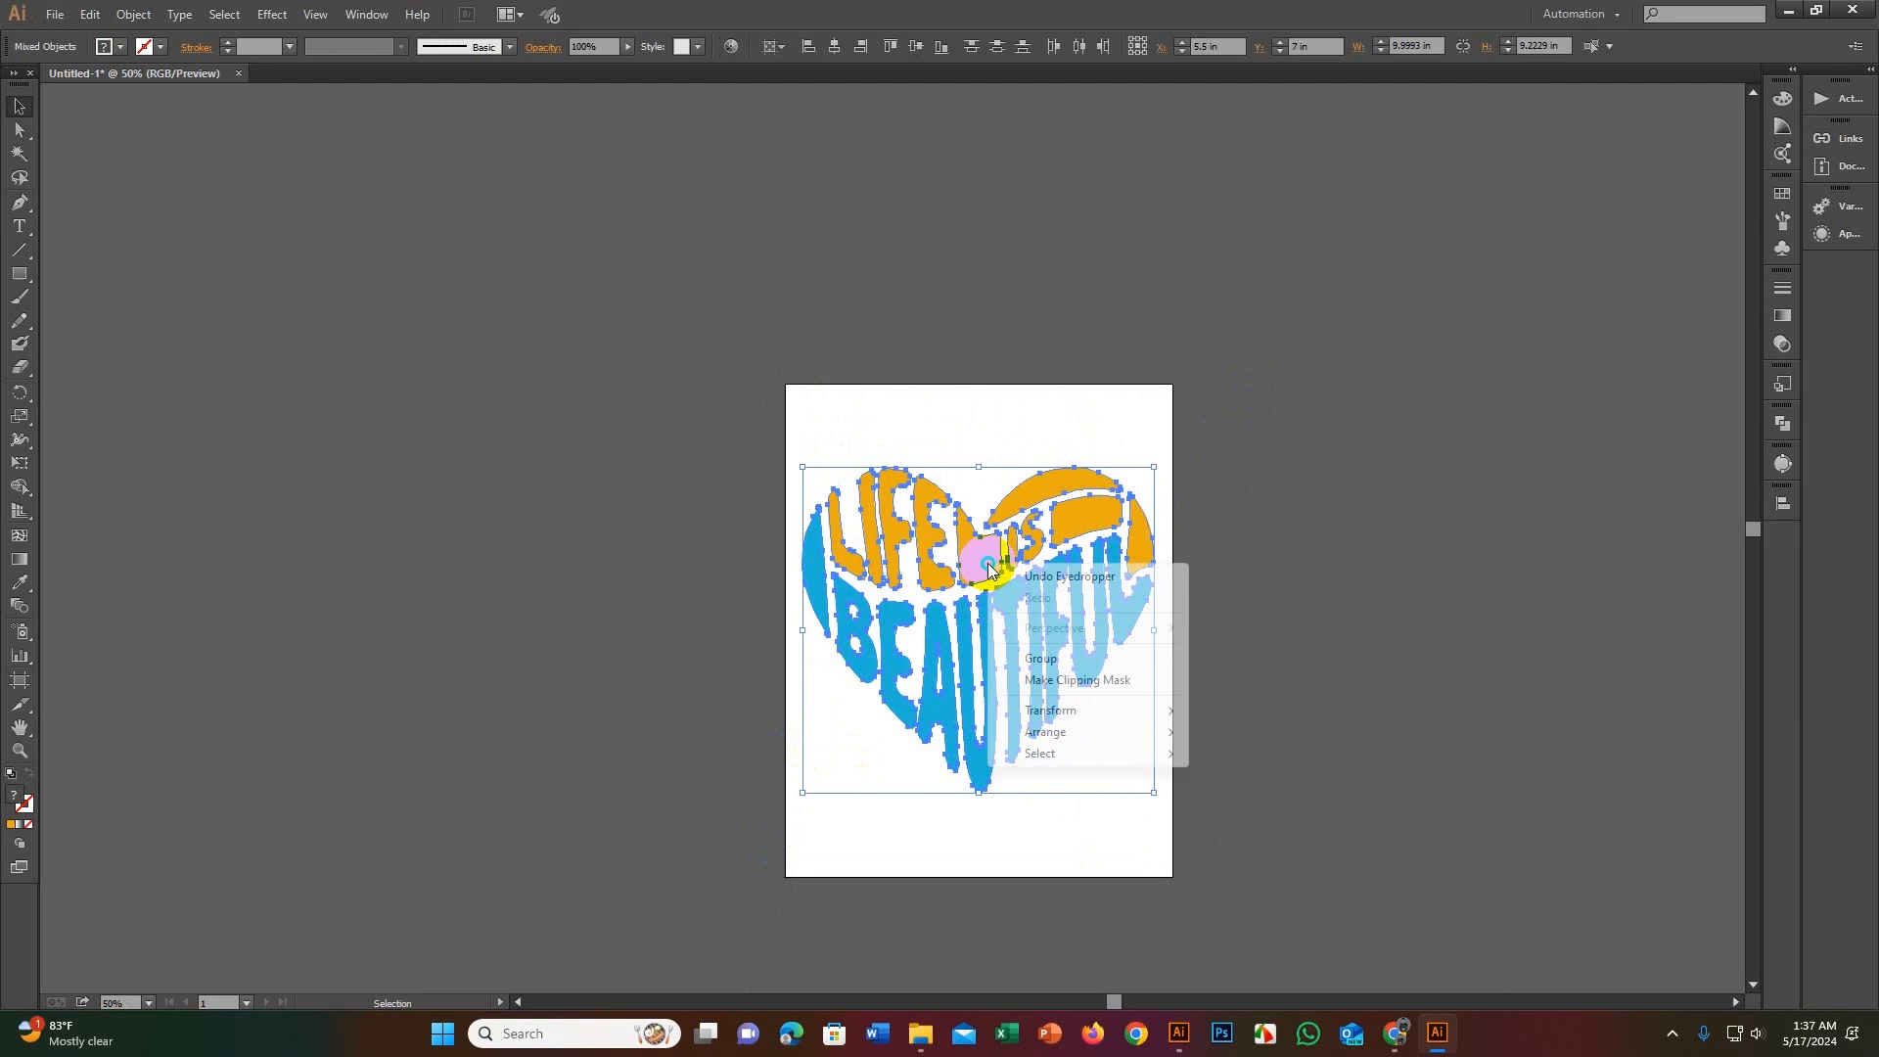
pyautogui.click(1049, 662)
pyautogui.click(1217, 637)
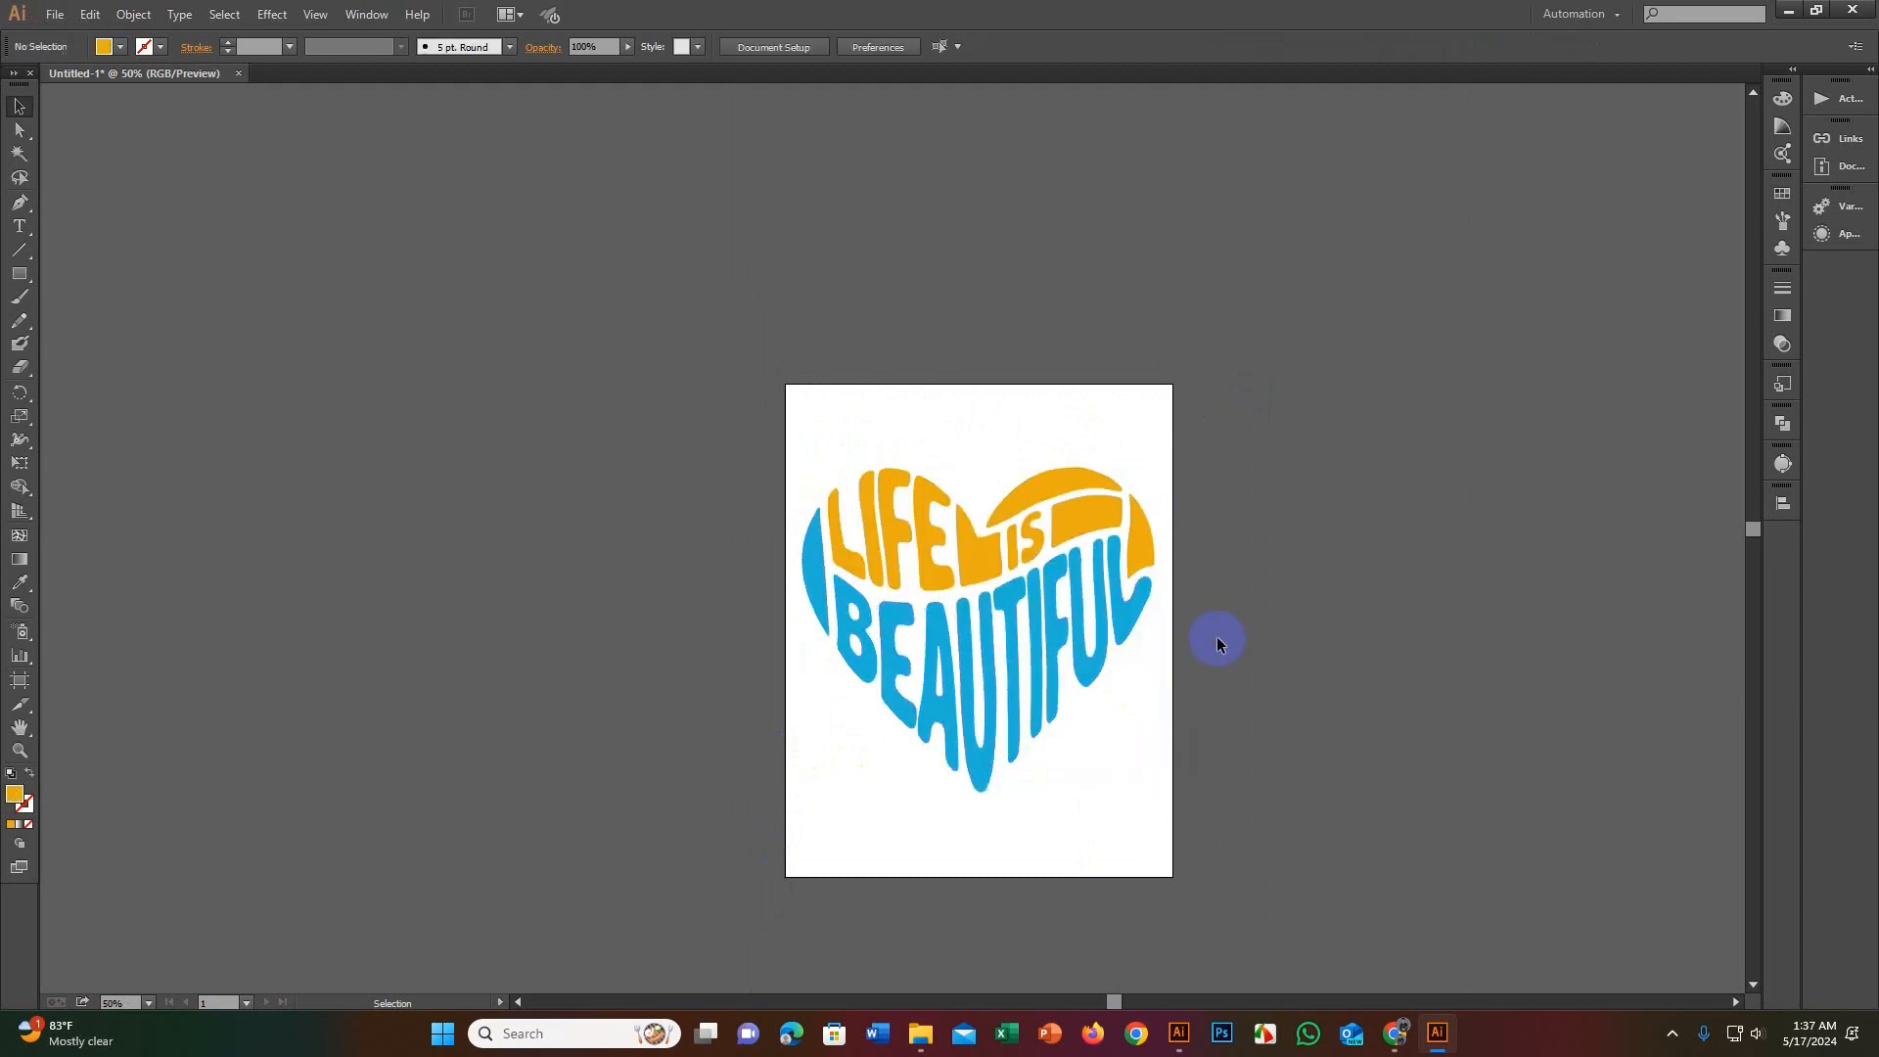
# Step: Move the grouped heart partly off the artboard and realign it to the artboard's horizontal and vertical centre
pyautogui.moveTo(1094, 635); pyautogui.dragTo(742, 607)
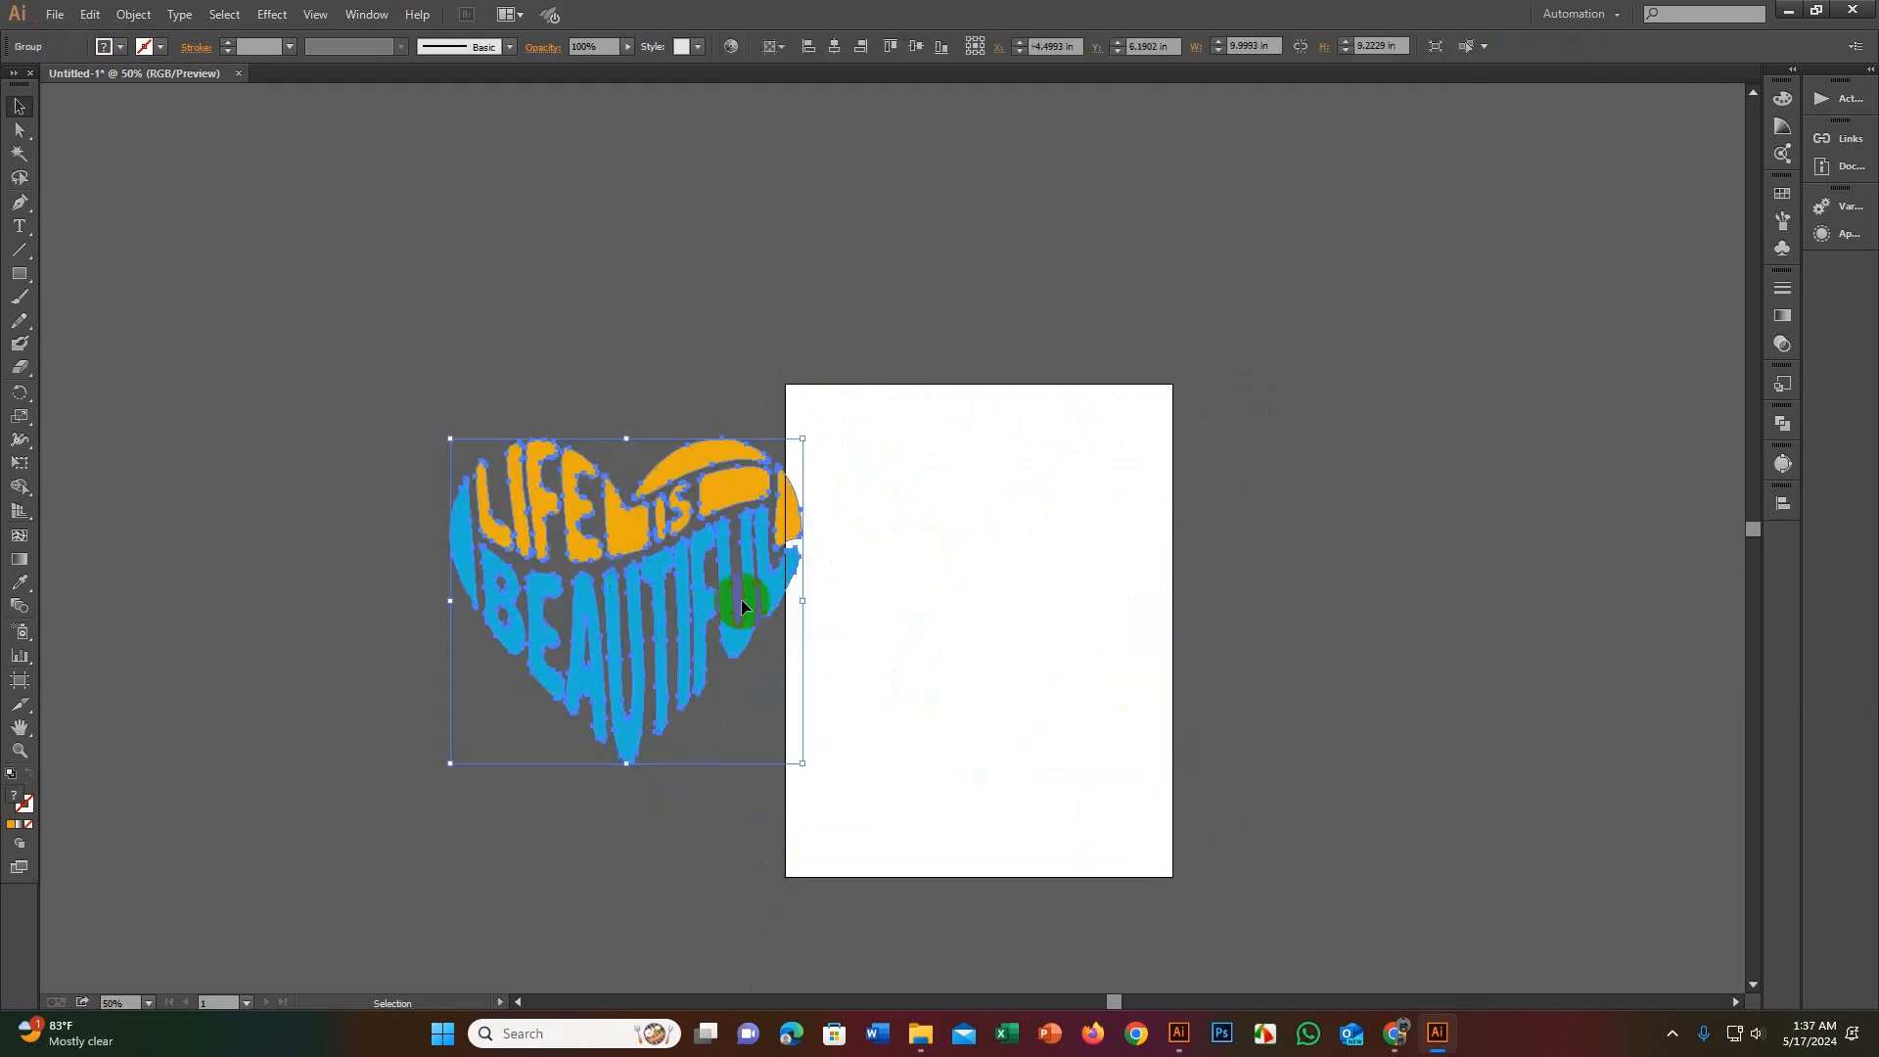
pyautogui.click(841, 42)
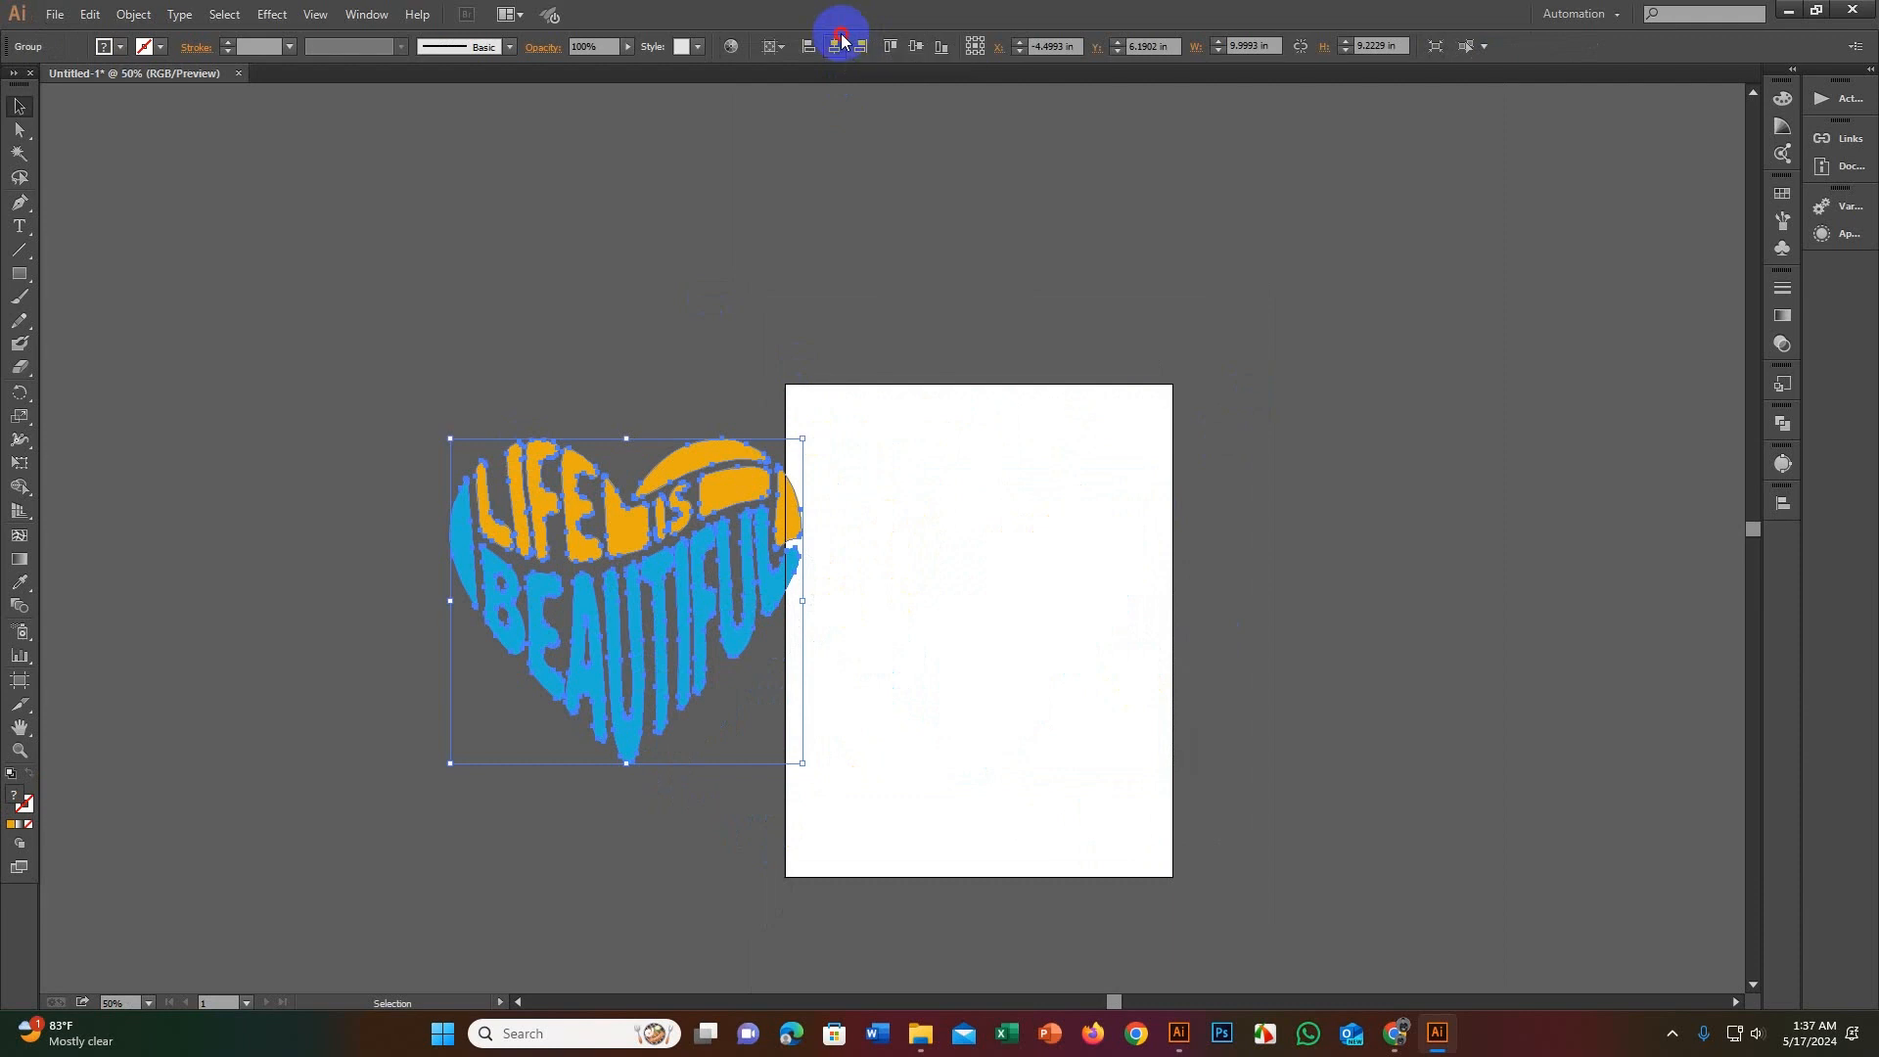
pyautogui.click(913, 49)
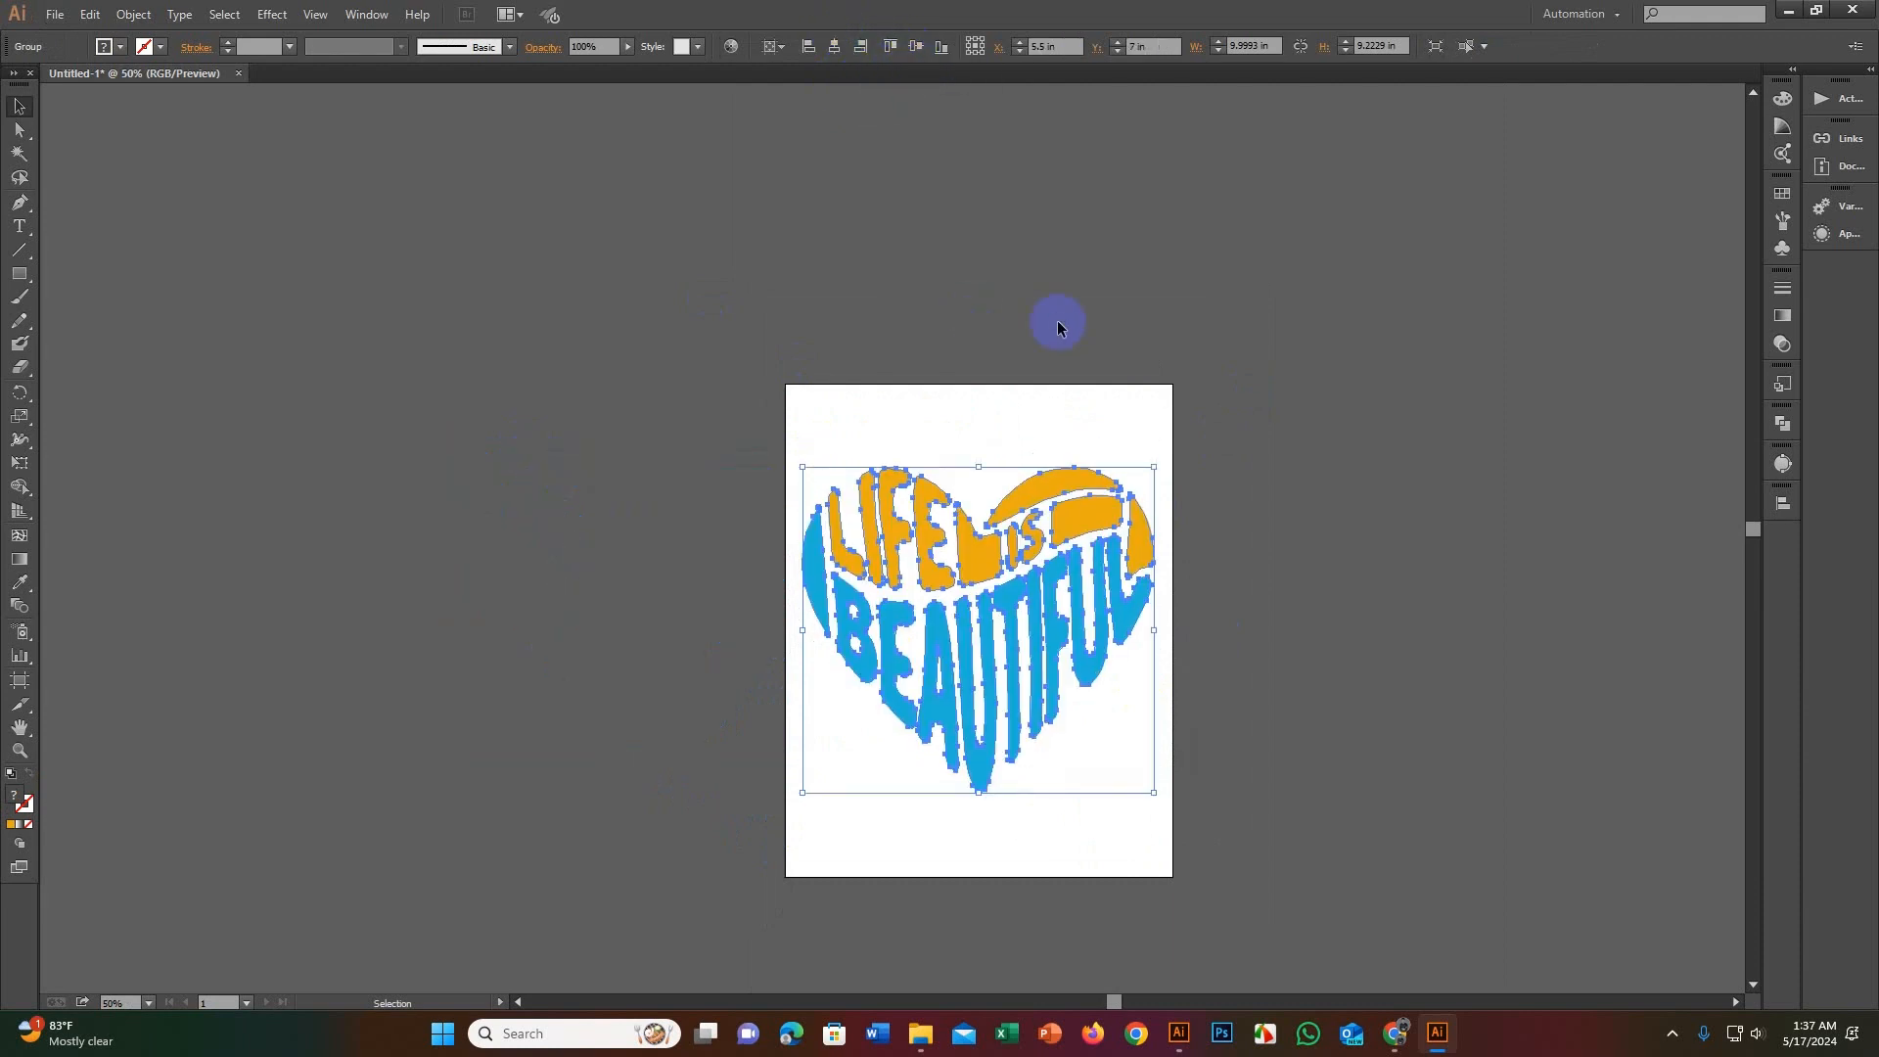
# Step: Examine the whole heart design and its placement on the artboard at several magnifications
pyautogui.click(961, 602)
pyautogui.hotkey('ctrl', '-')
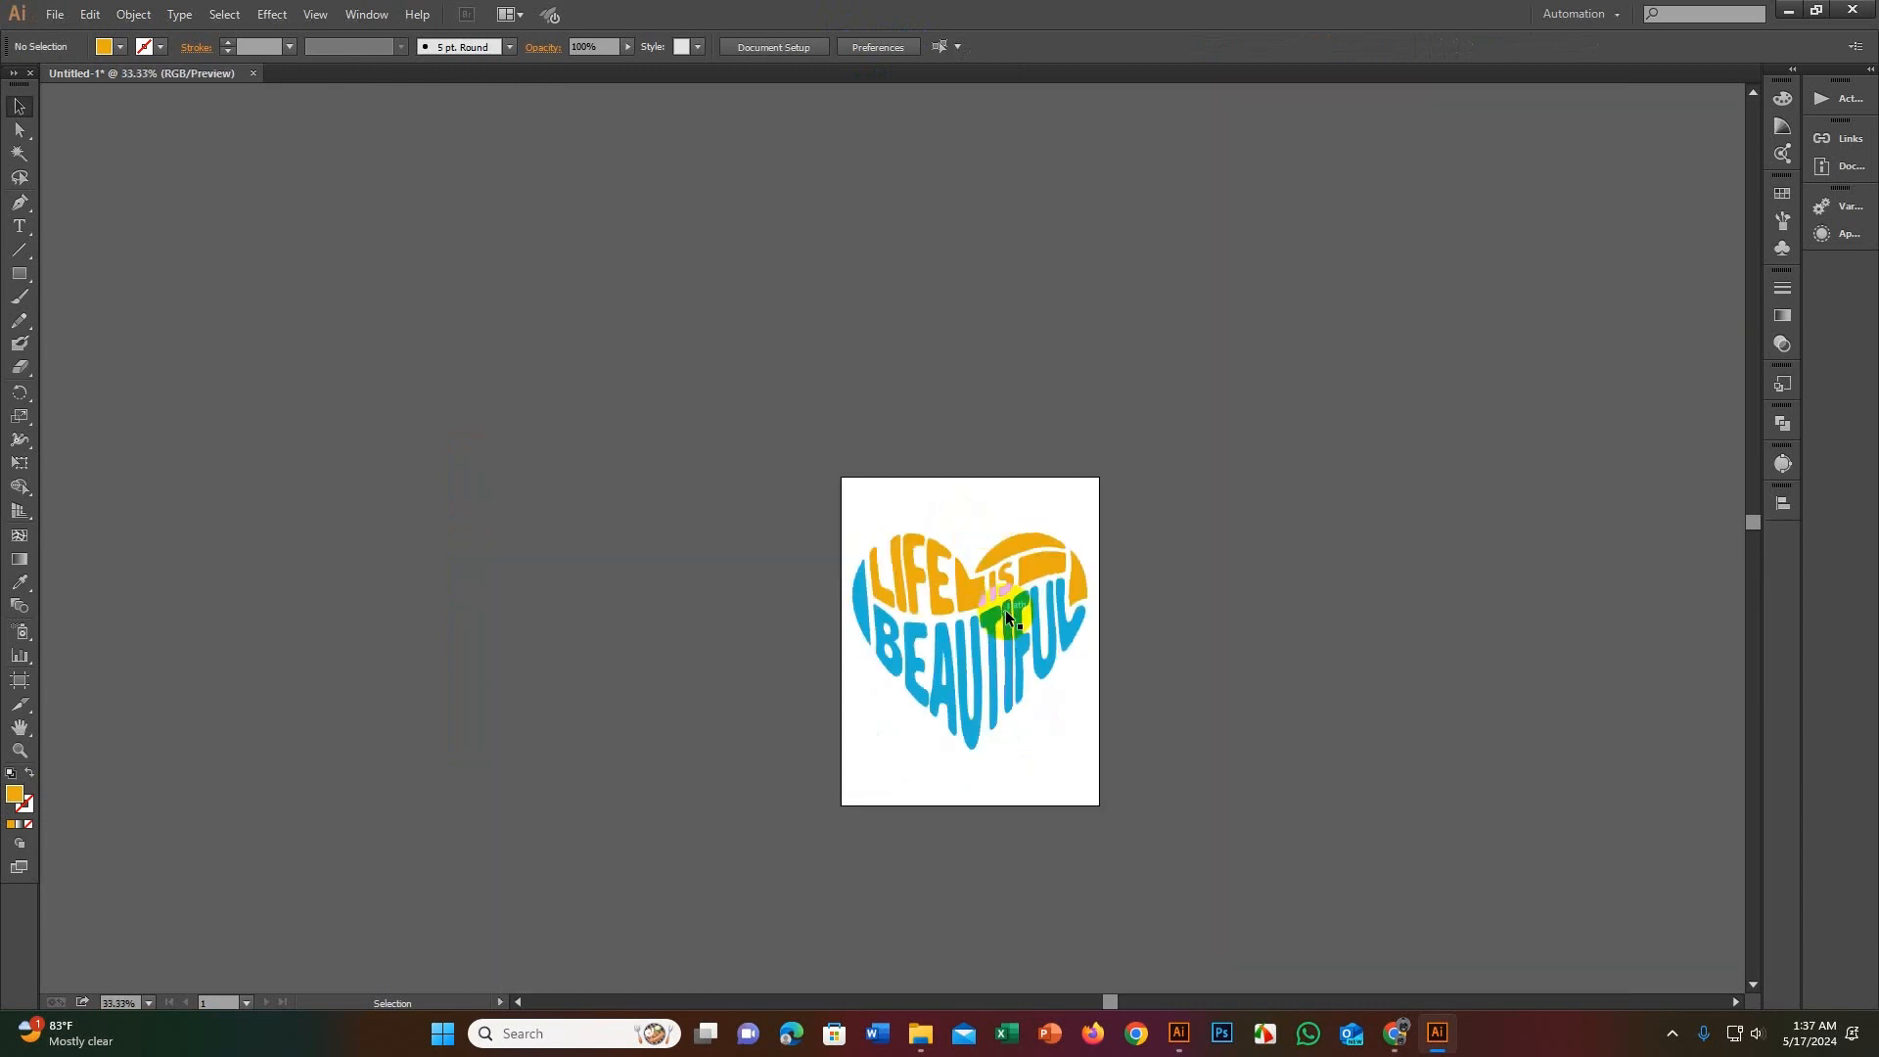
pyautogui.click(1000, 578)
pyautogui.hotkey('ctrl', '+')
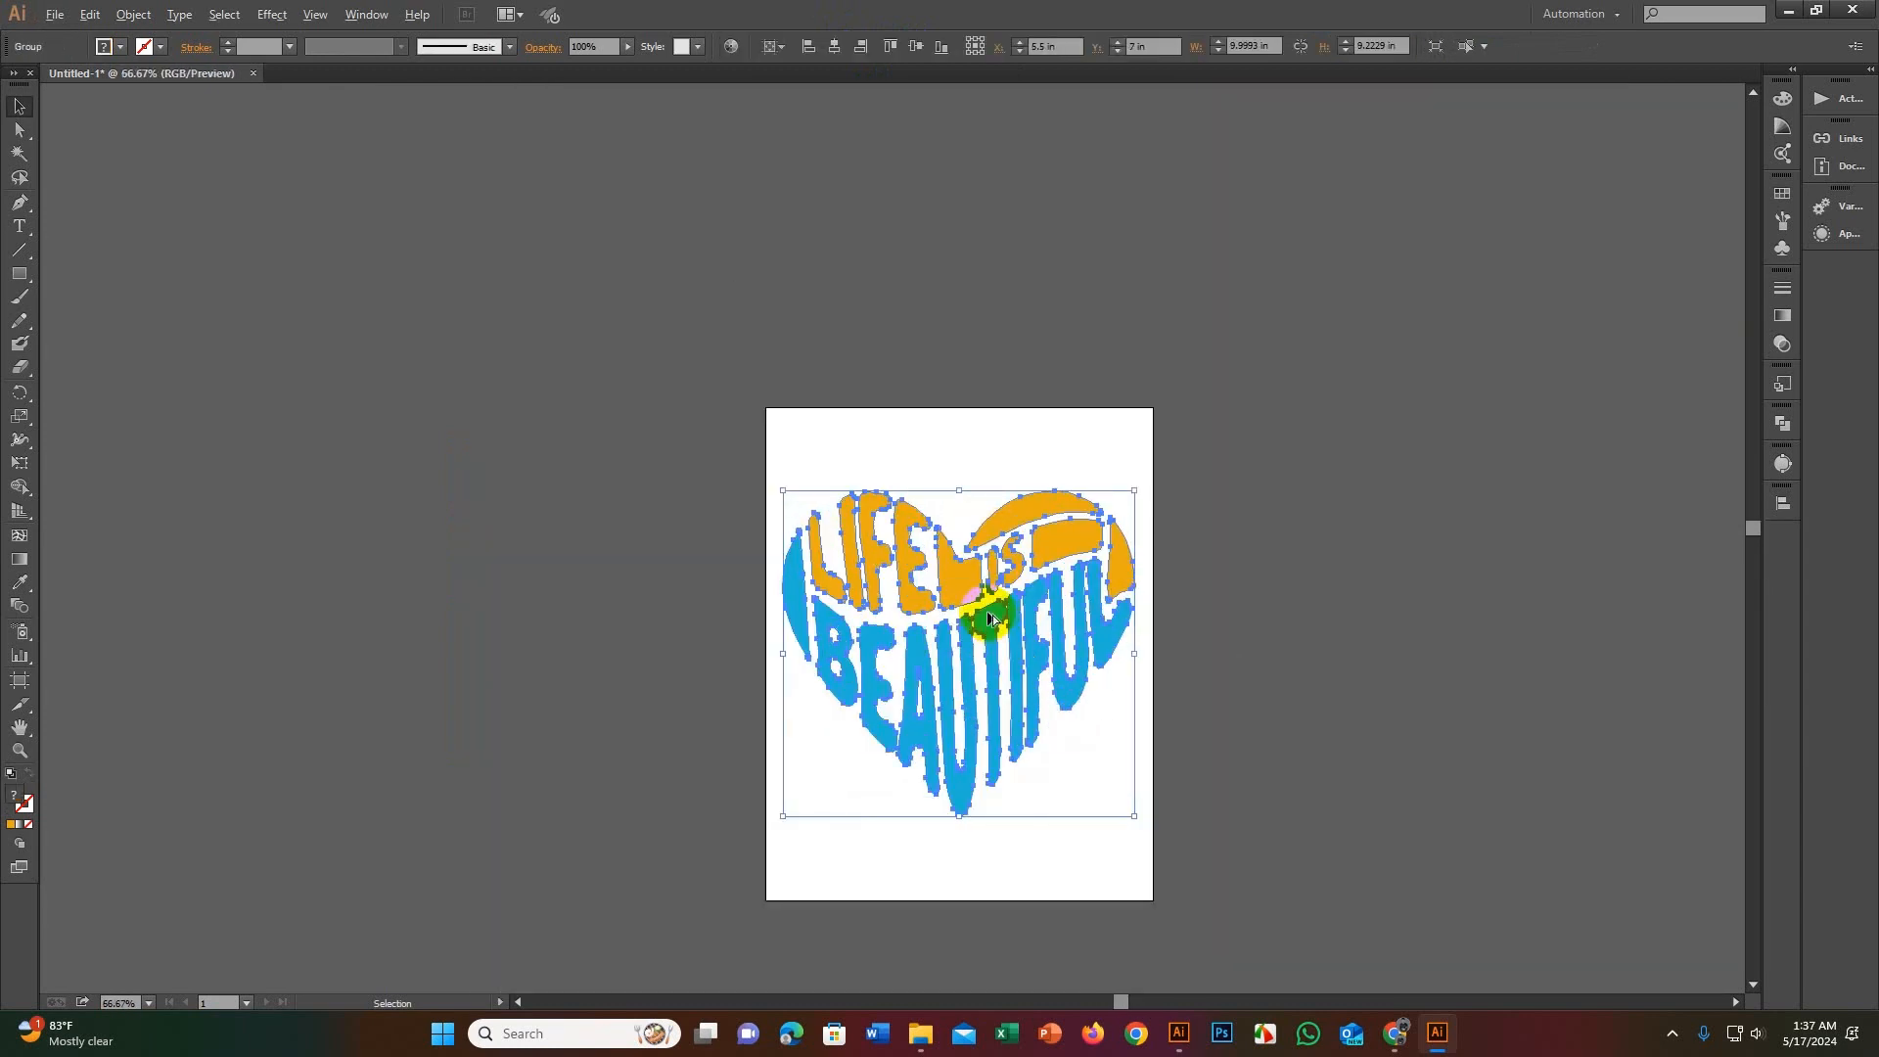
pyautogui.hotkey('ctrl', '-')
pyautogui.scroll(2, 1103, 470)
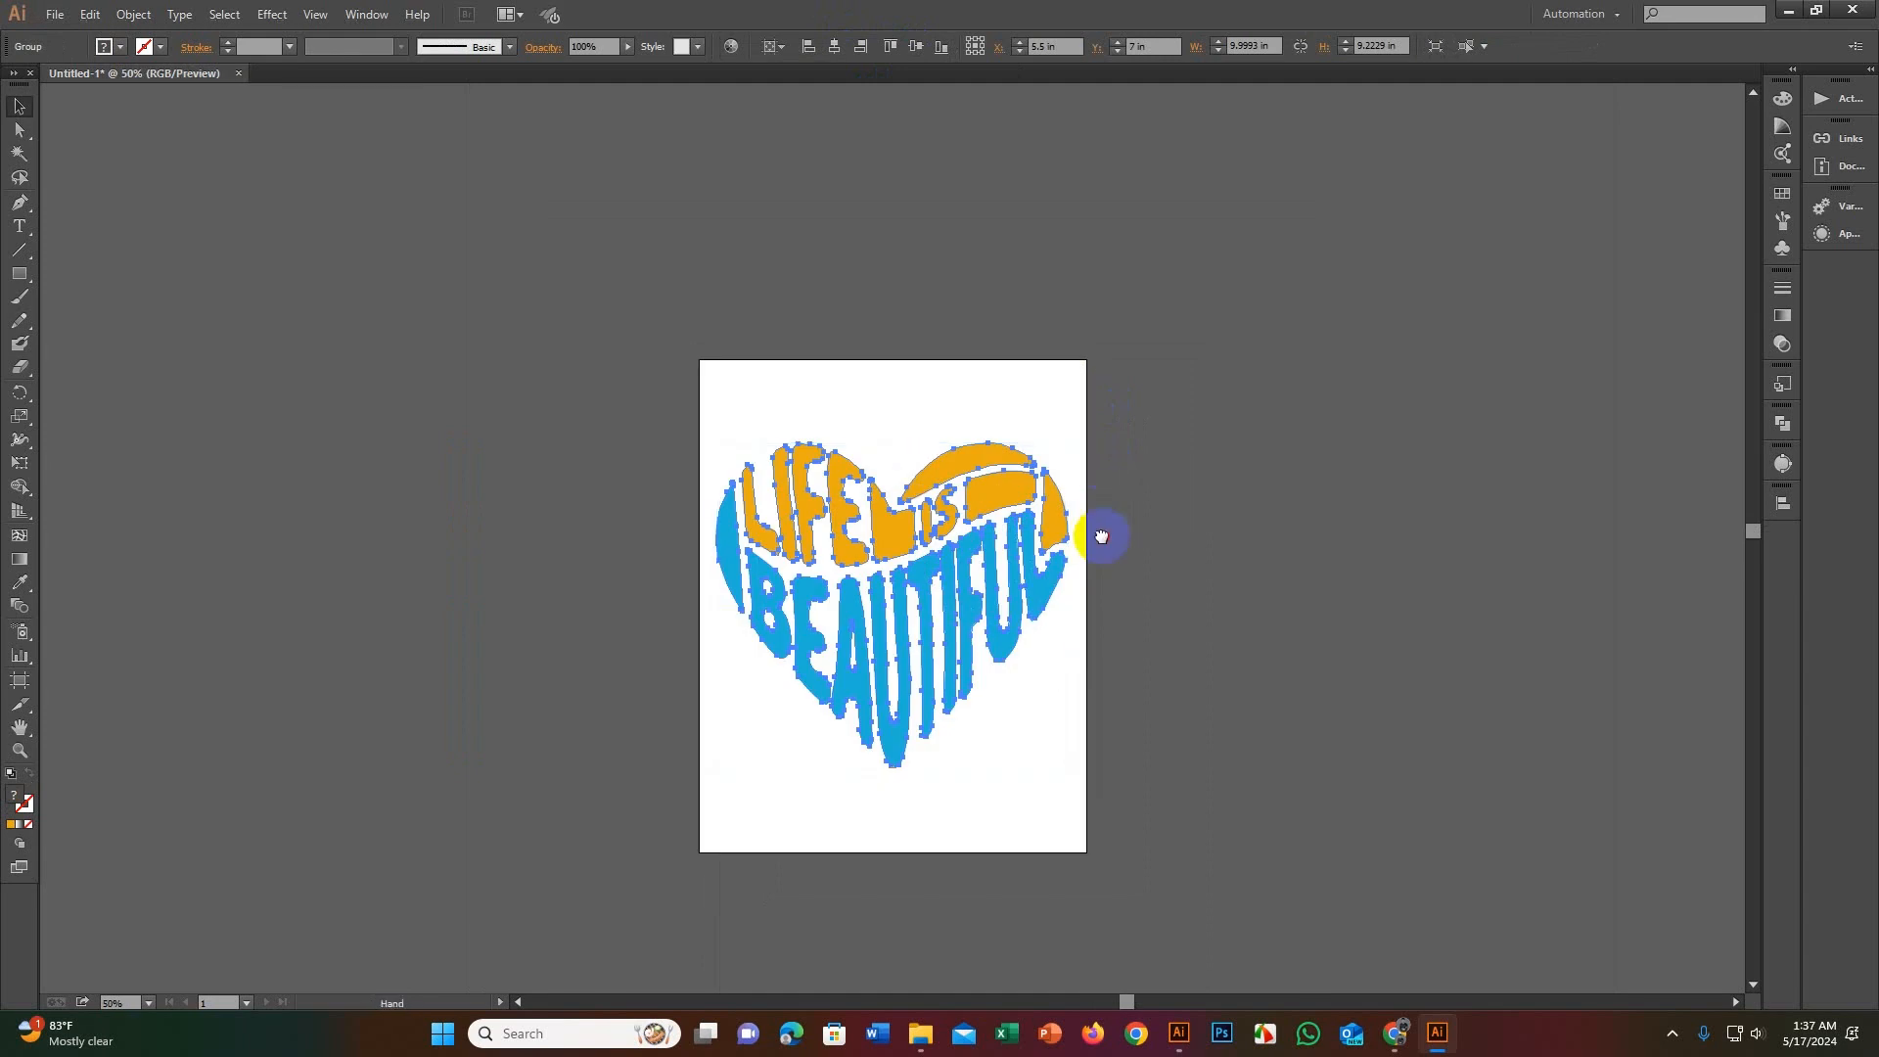
pyautogui.moveTo(1103, 536); pyautogui.dragTo(1148, 423)
pyautogui.scroll(-1, 1026, 528)
pyautogui.click(1239, 499)
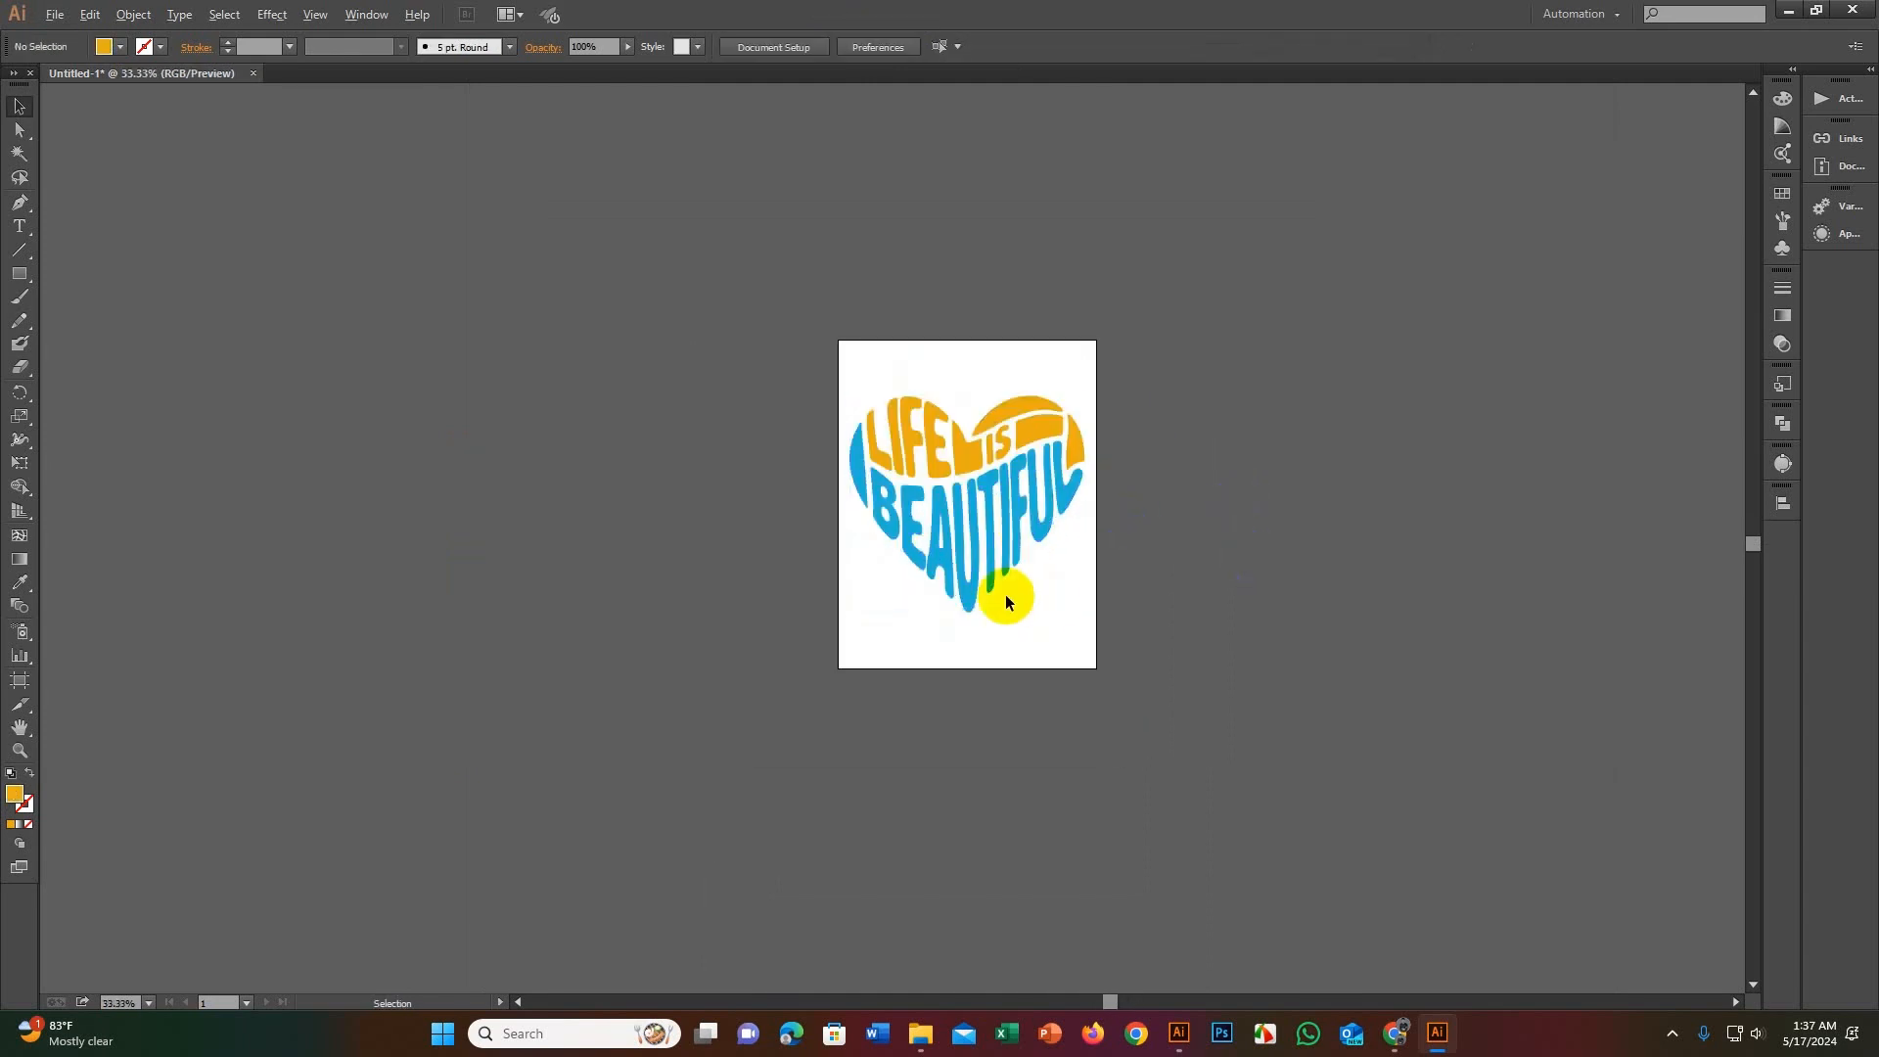
pyautogui.scroll(1, 1006, 595)
pyautogui.scroll(1, 1087, 550)
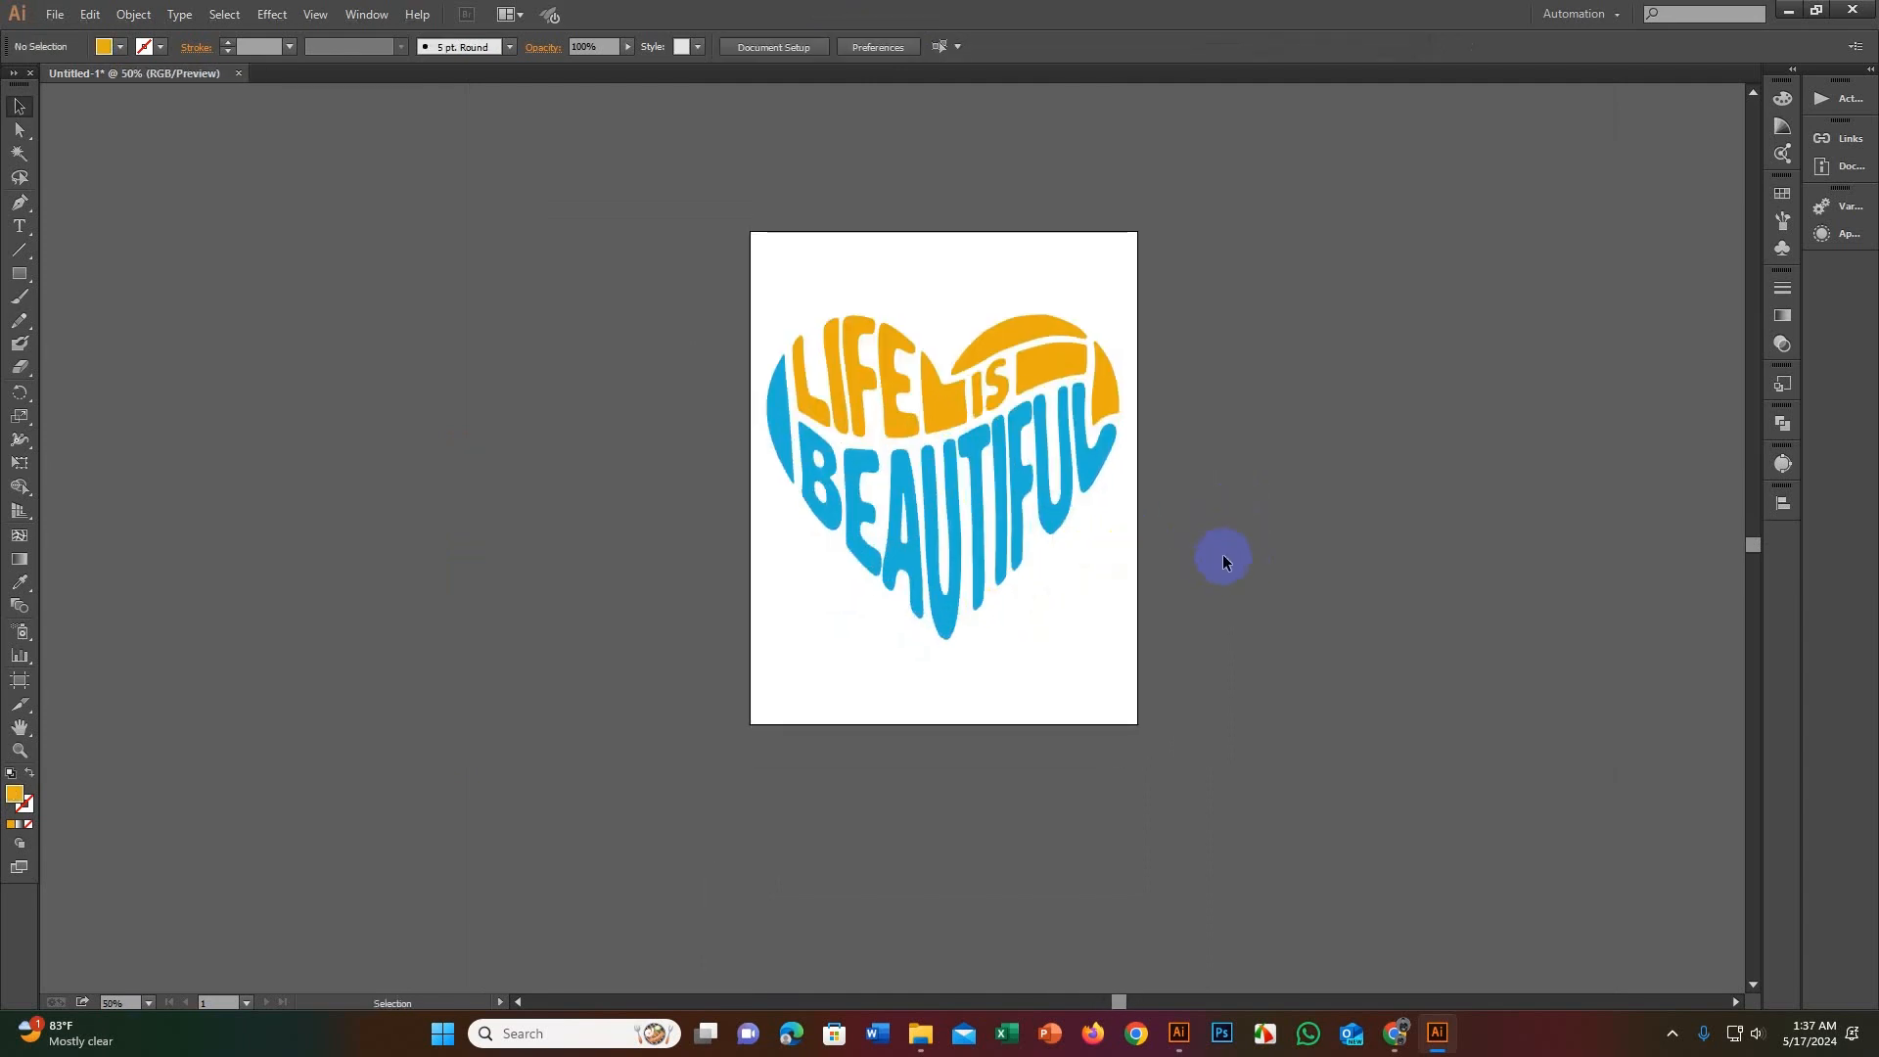
# Step: Start exporting the artwork as JPEG with the file name "Life is beautiful typhography t shirt design"
pyautogui.click(54, 16)
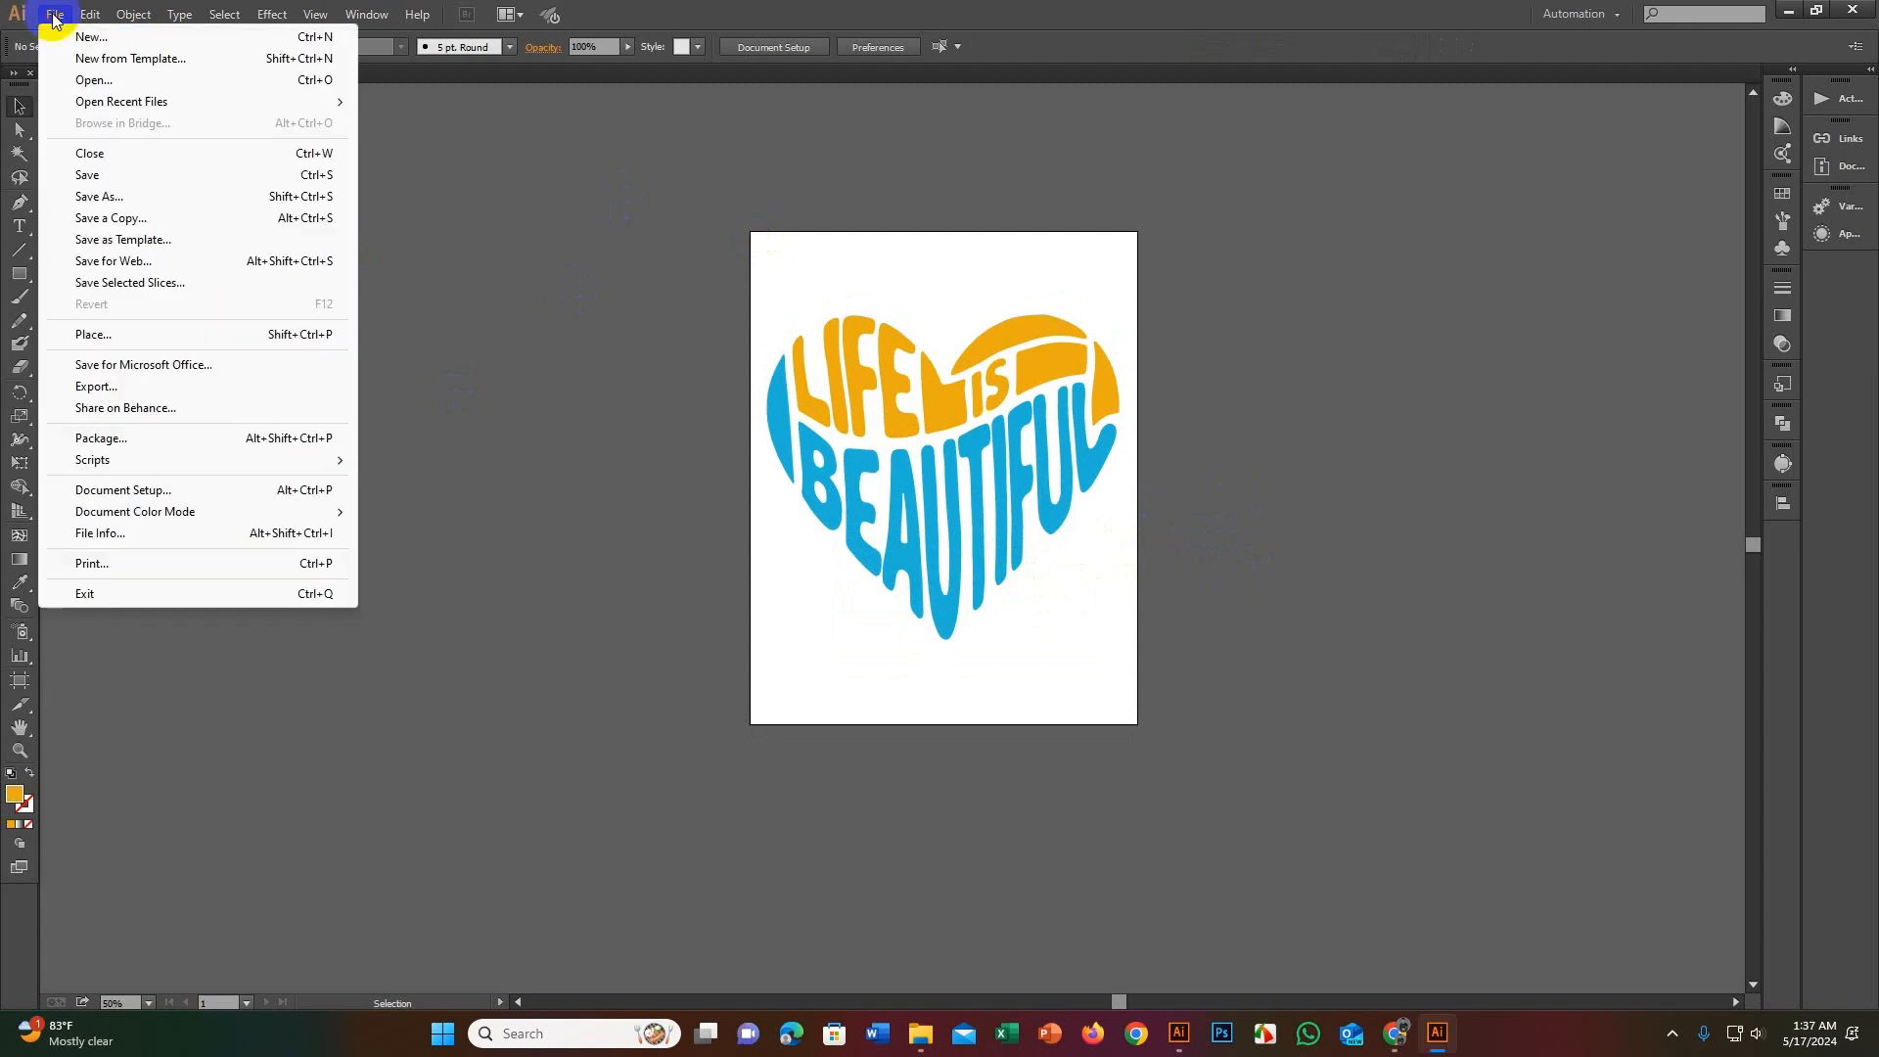
pyautogui.click(139, 385)
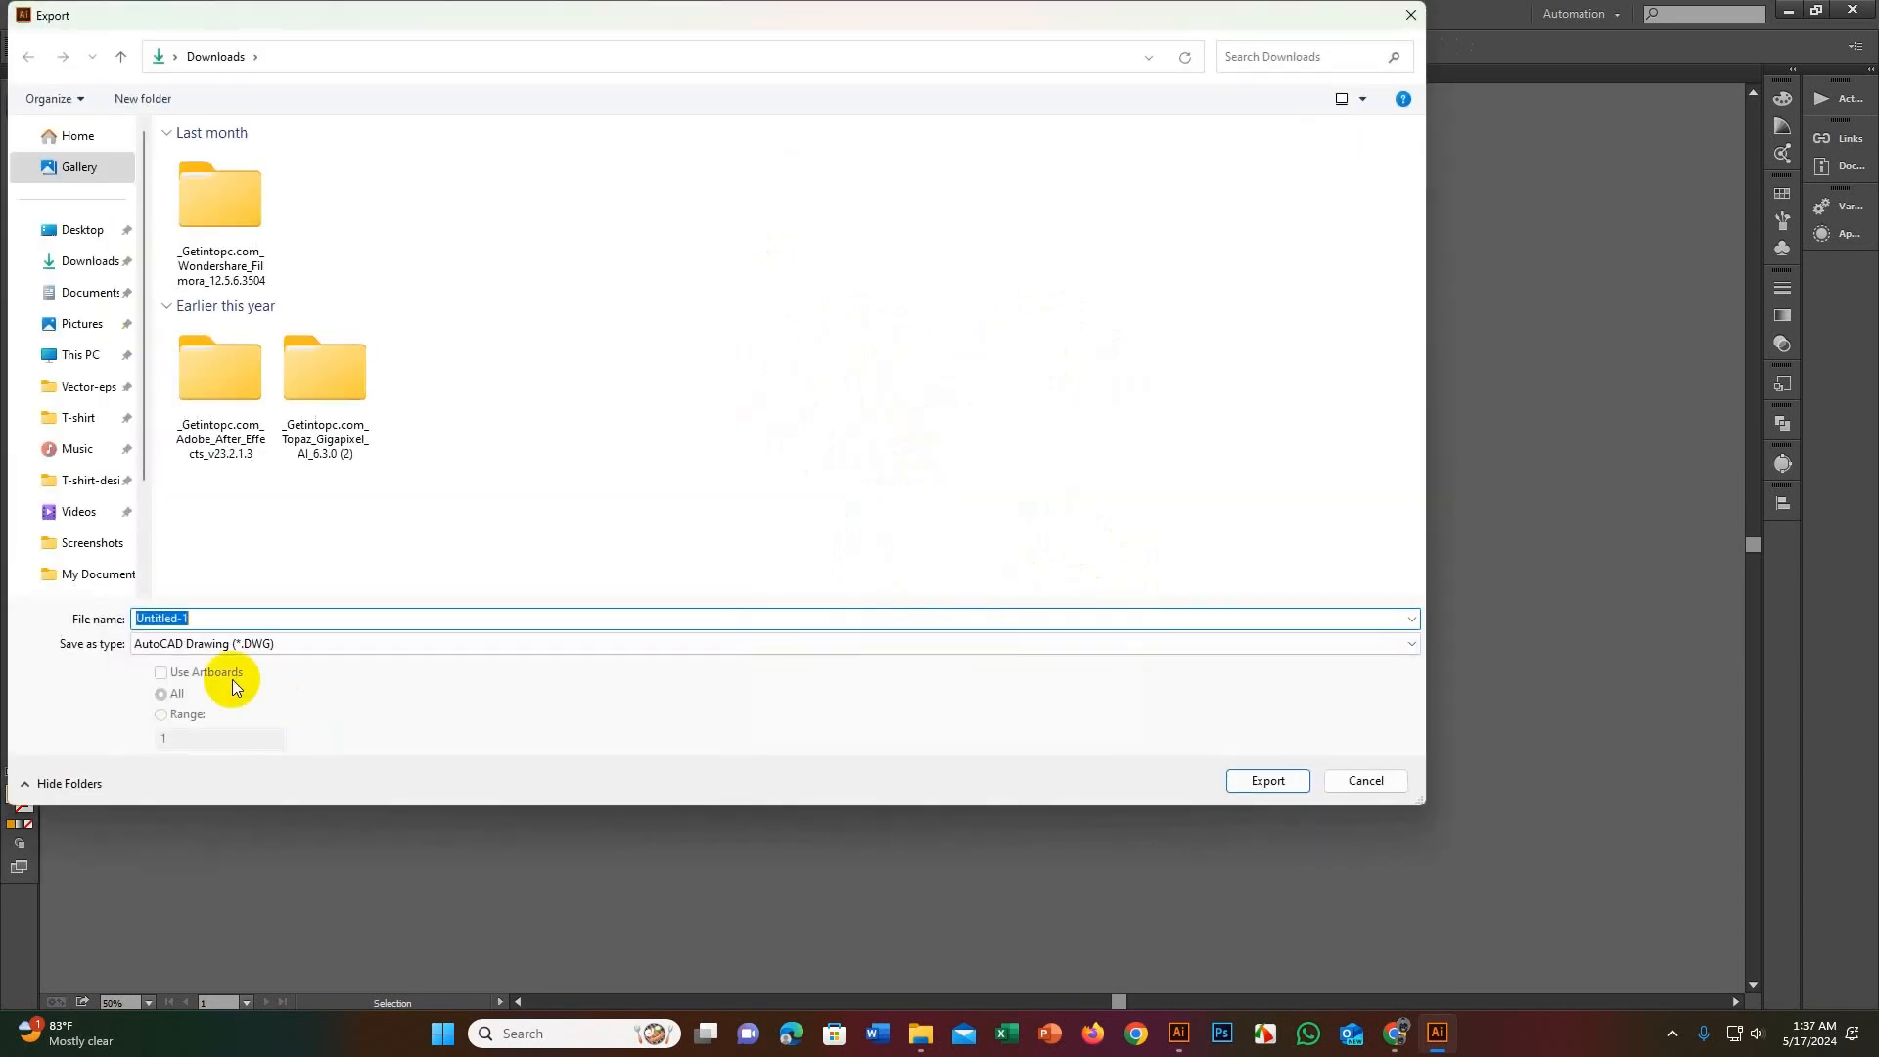
pyautogui.click(212, 644)
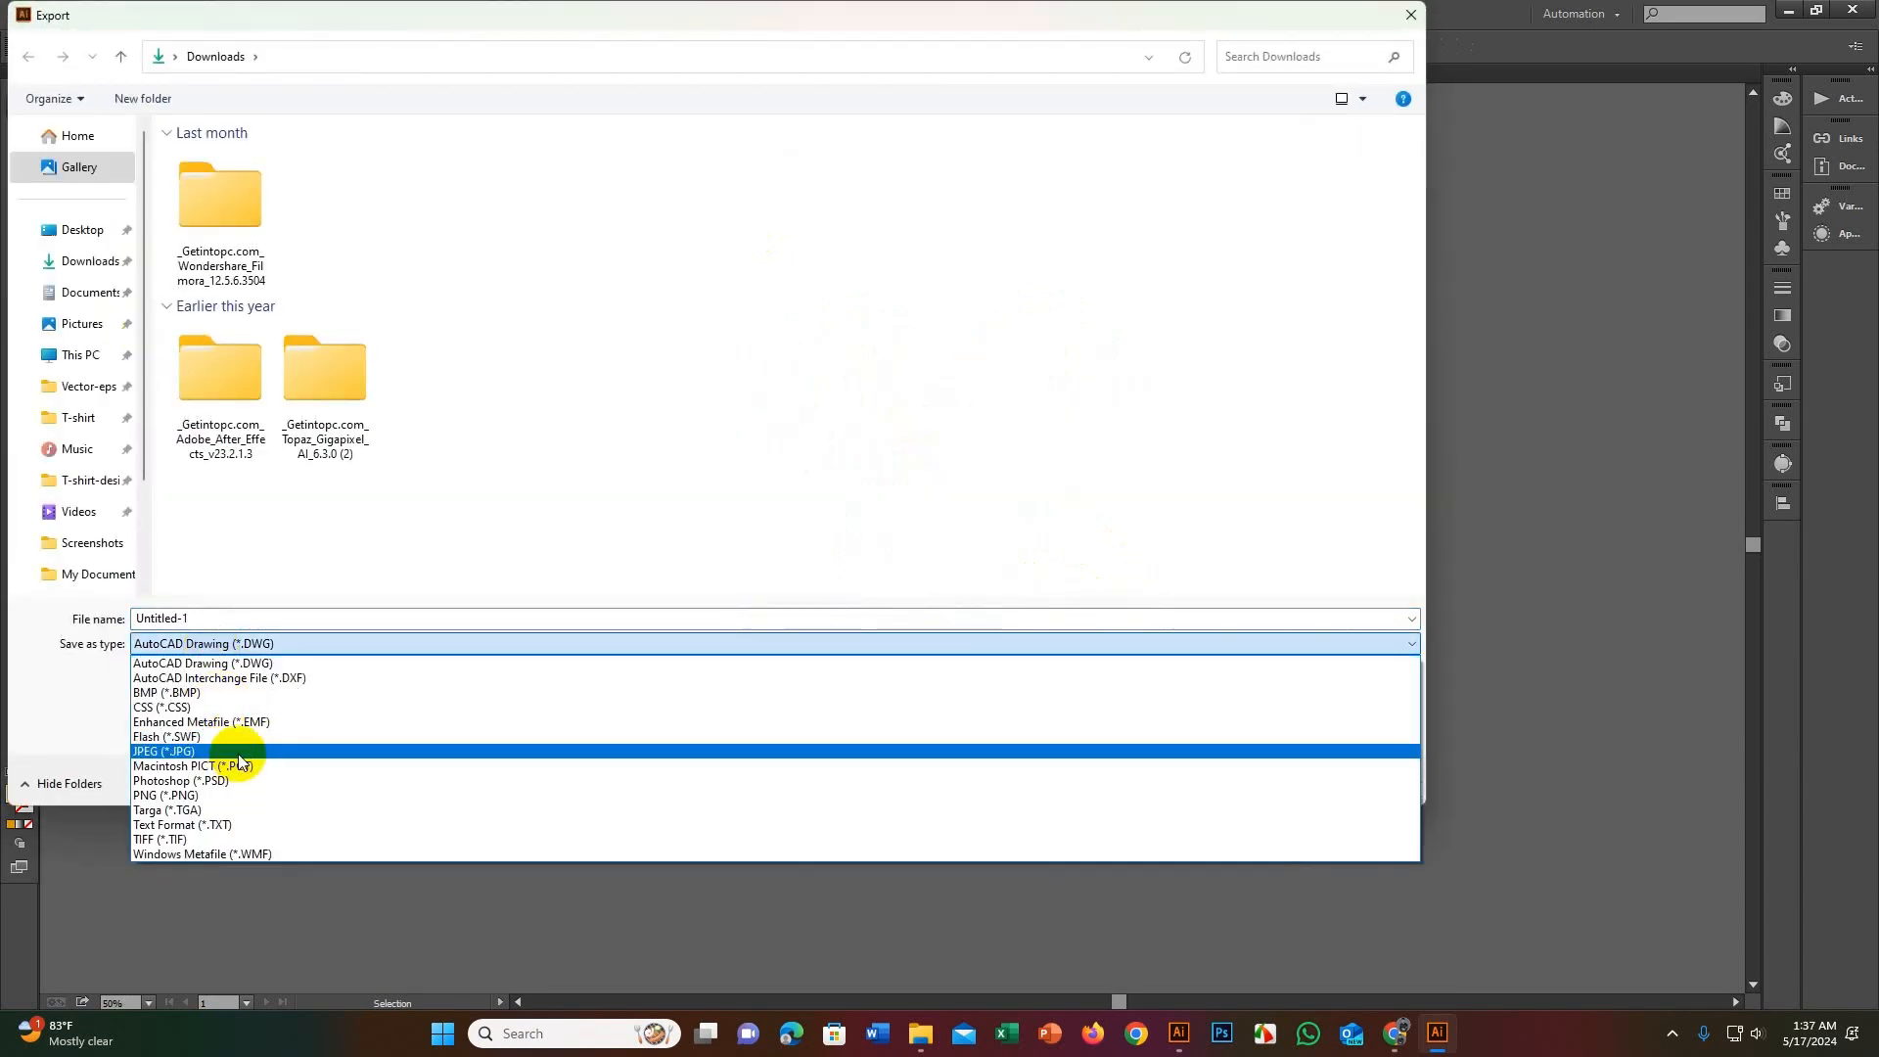
pyautogui.click(237, 753)
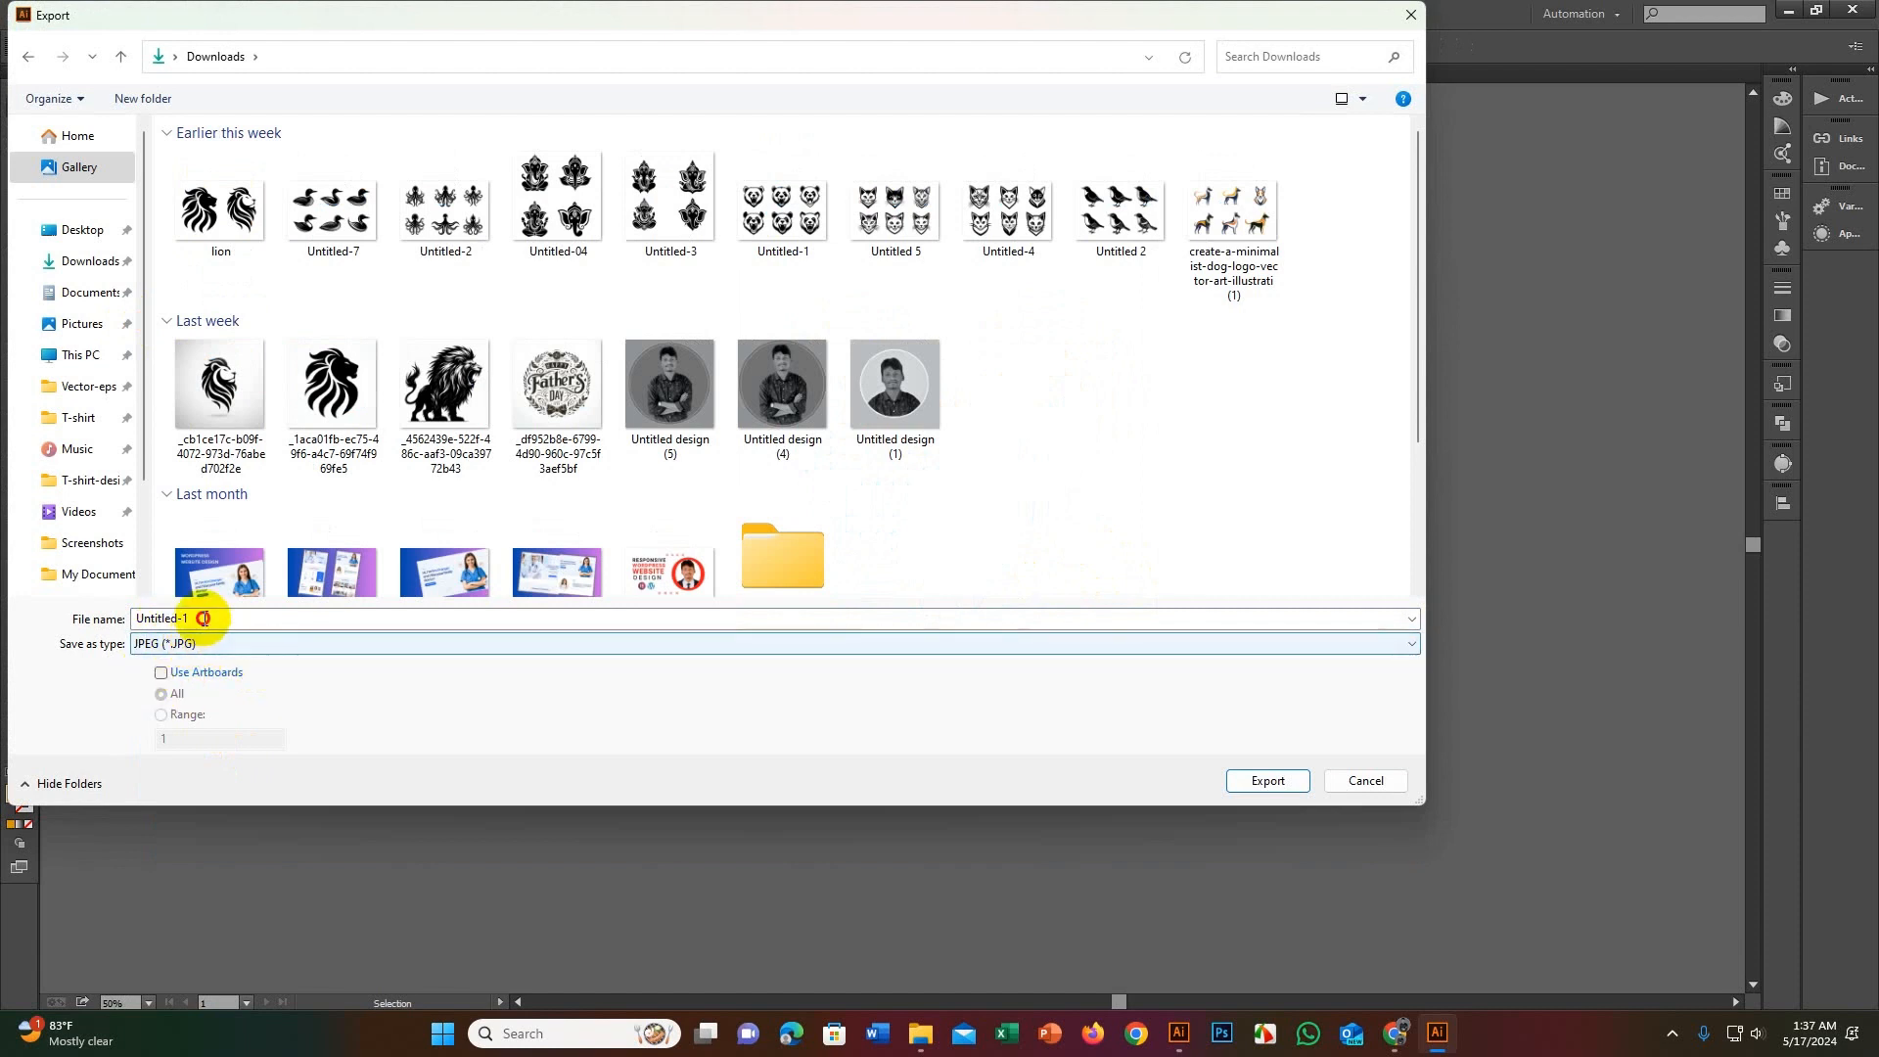
pyautogui.moveTo(203, 619); pyautogui.dragTo(118, 638)
pyautogui.press('BackSpace')
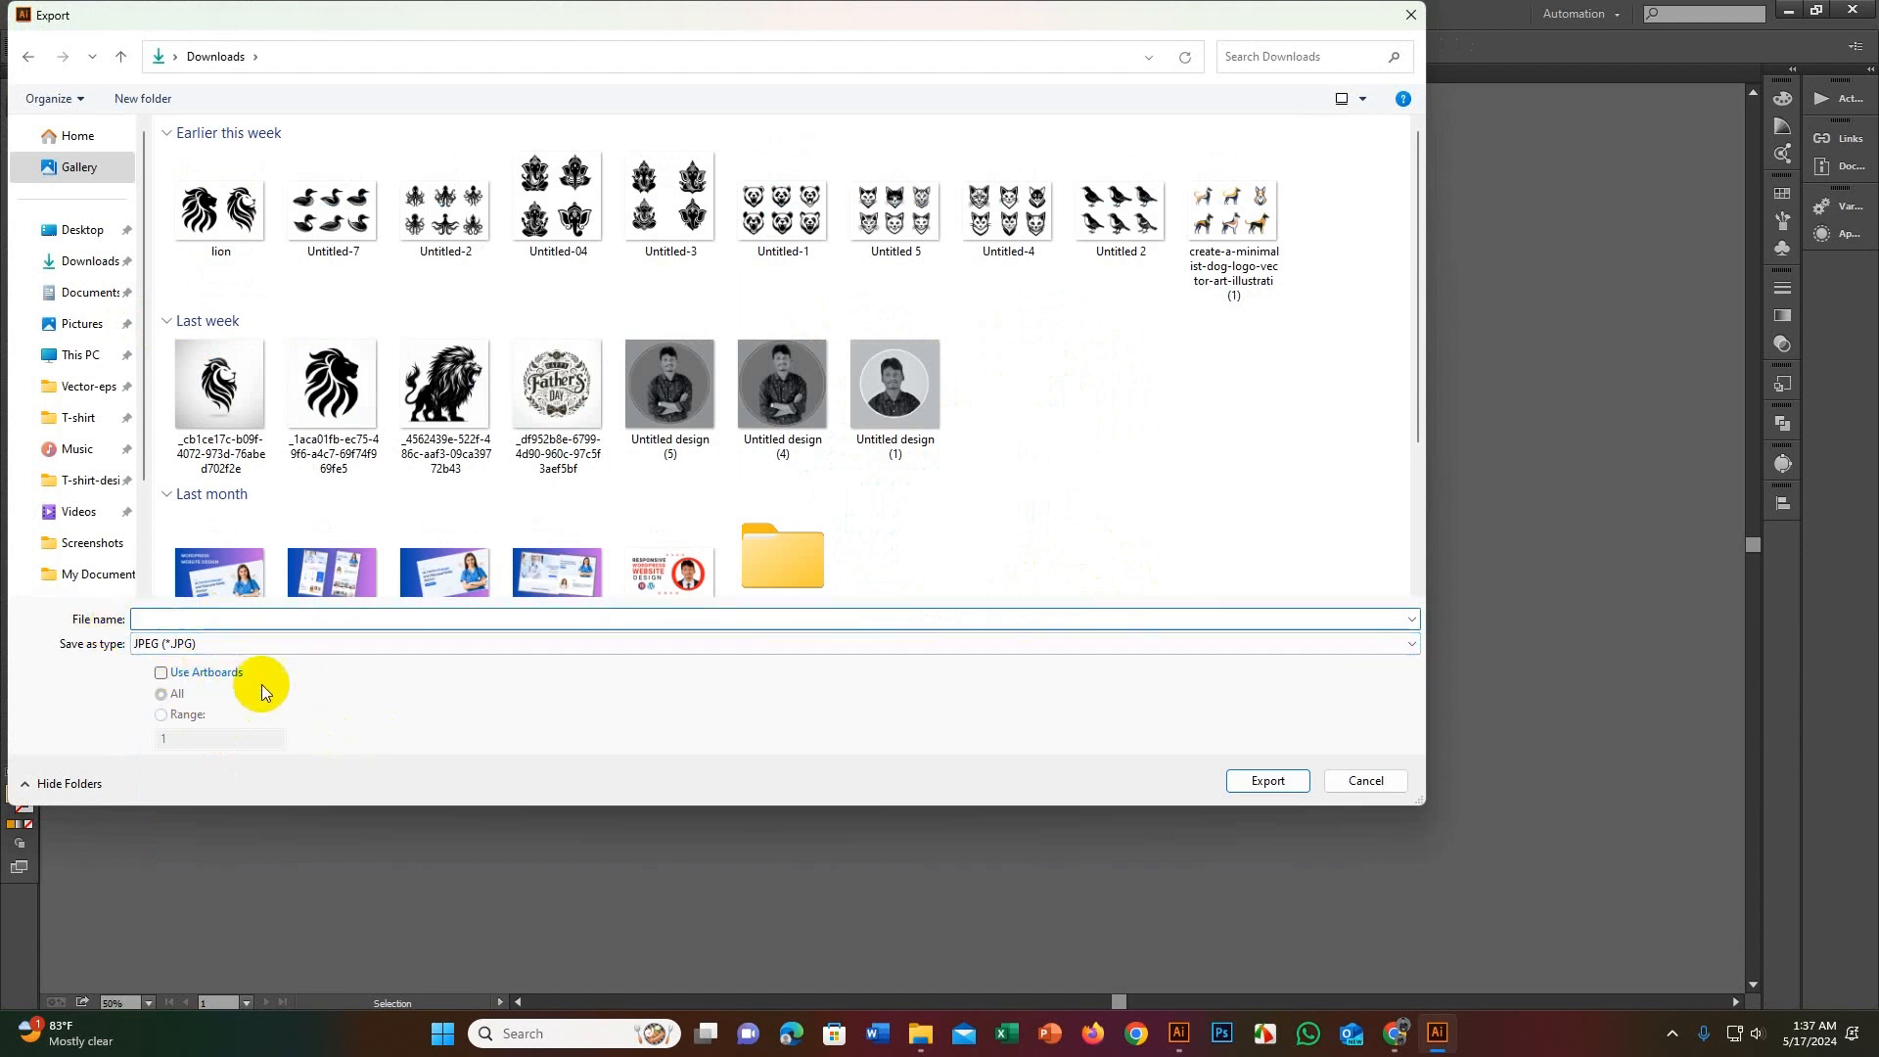
pyautogui.write('Li')
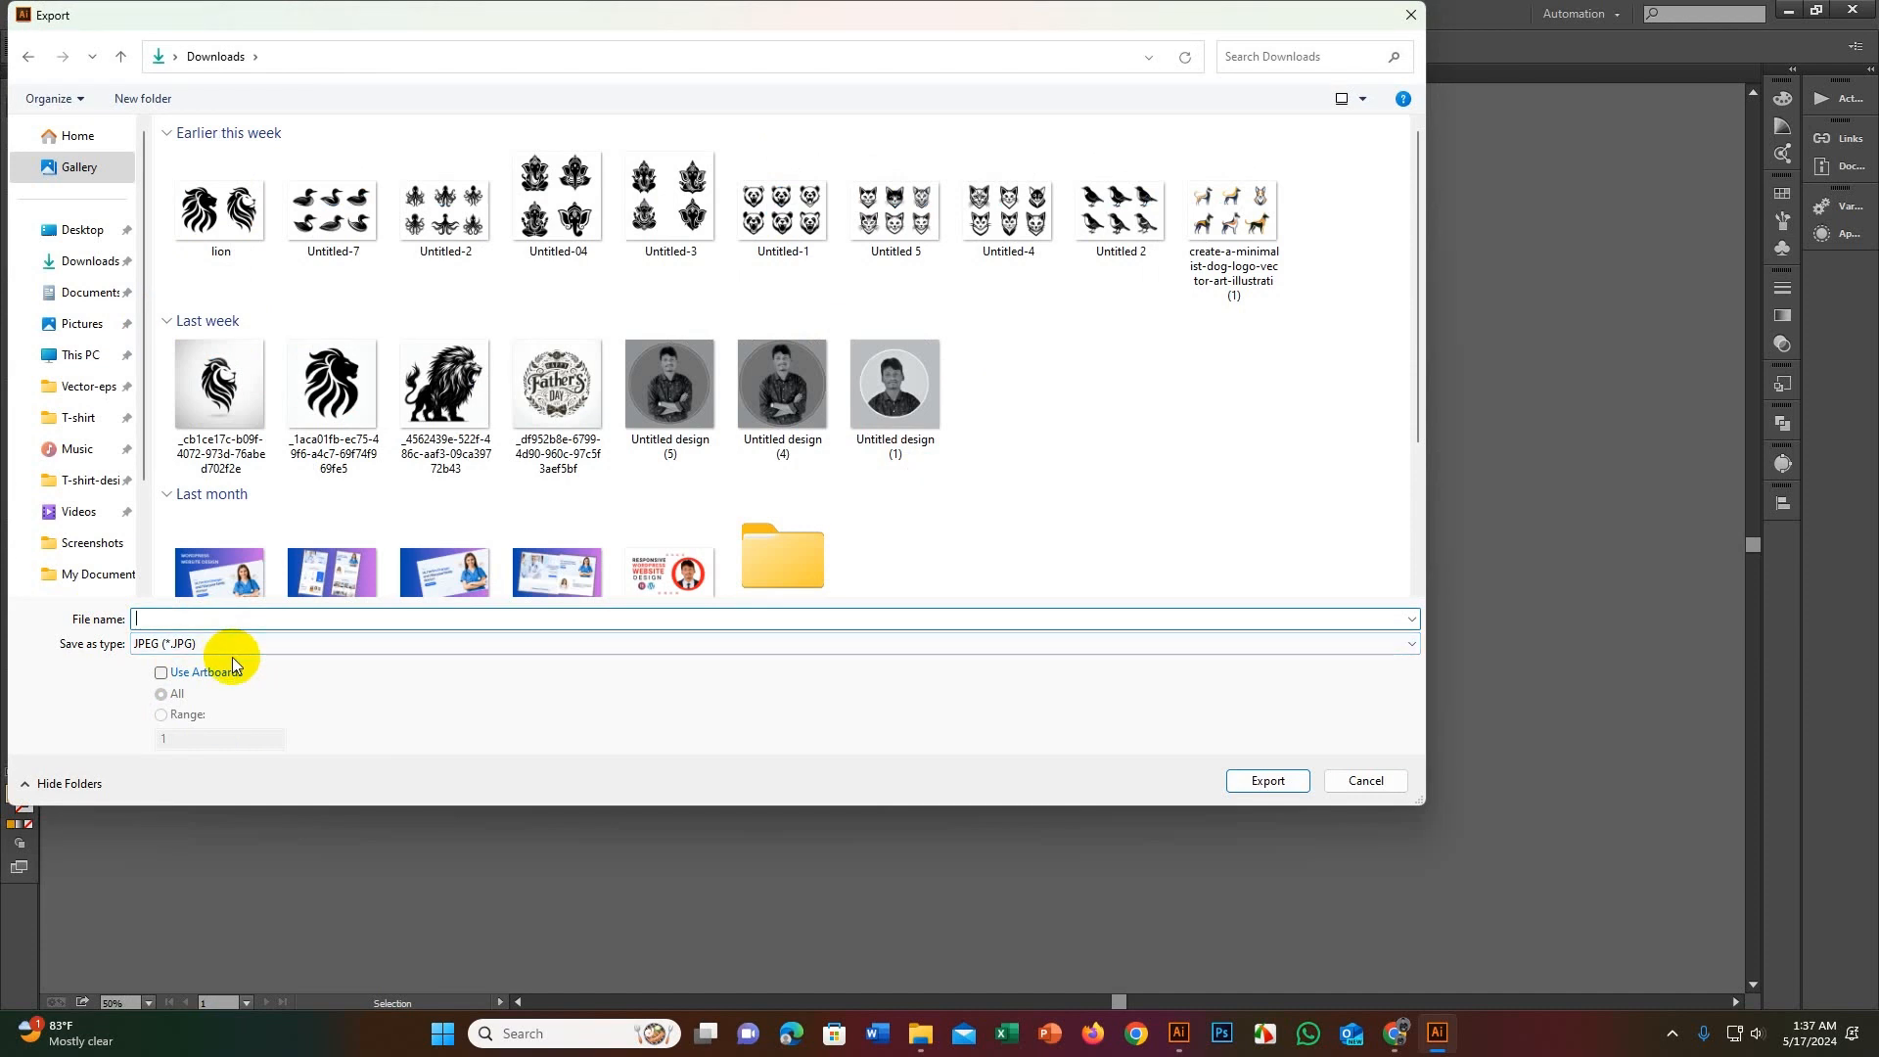
pyautogui.write('fe is beautiful typho')
pyautogui.write('graphy t shirt design')
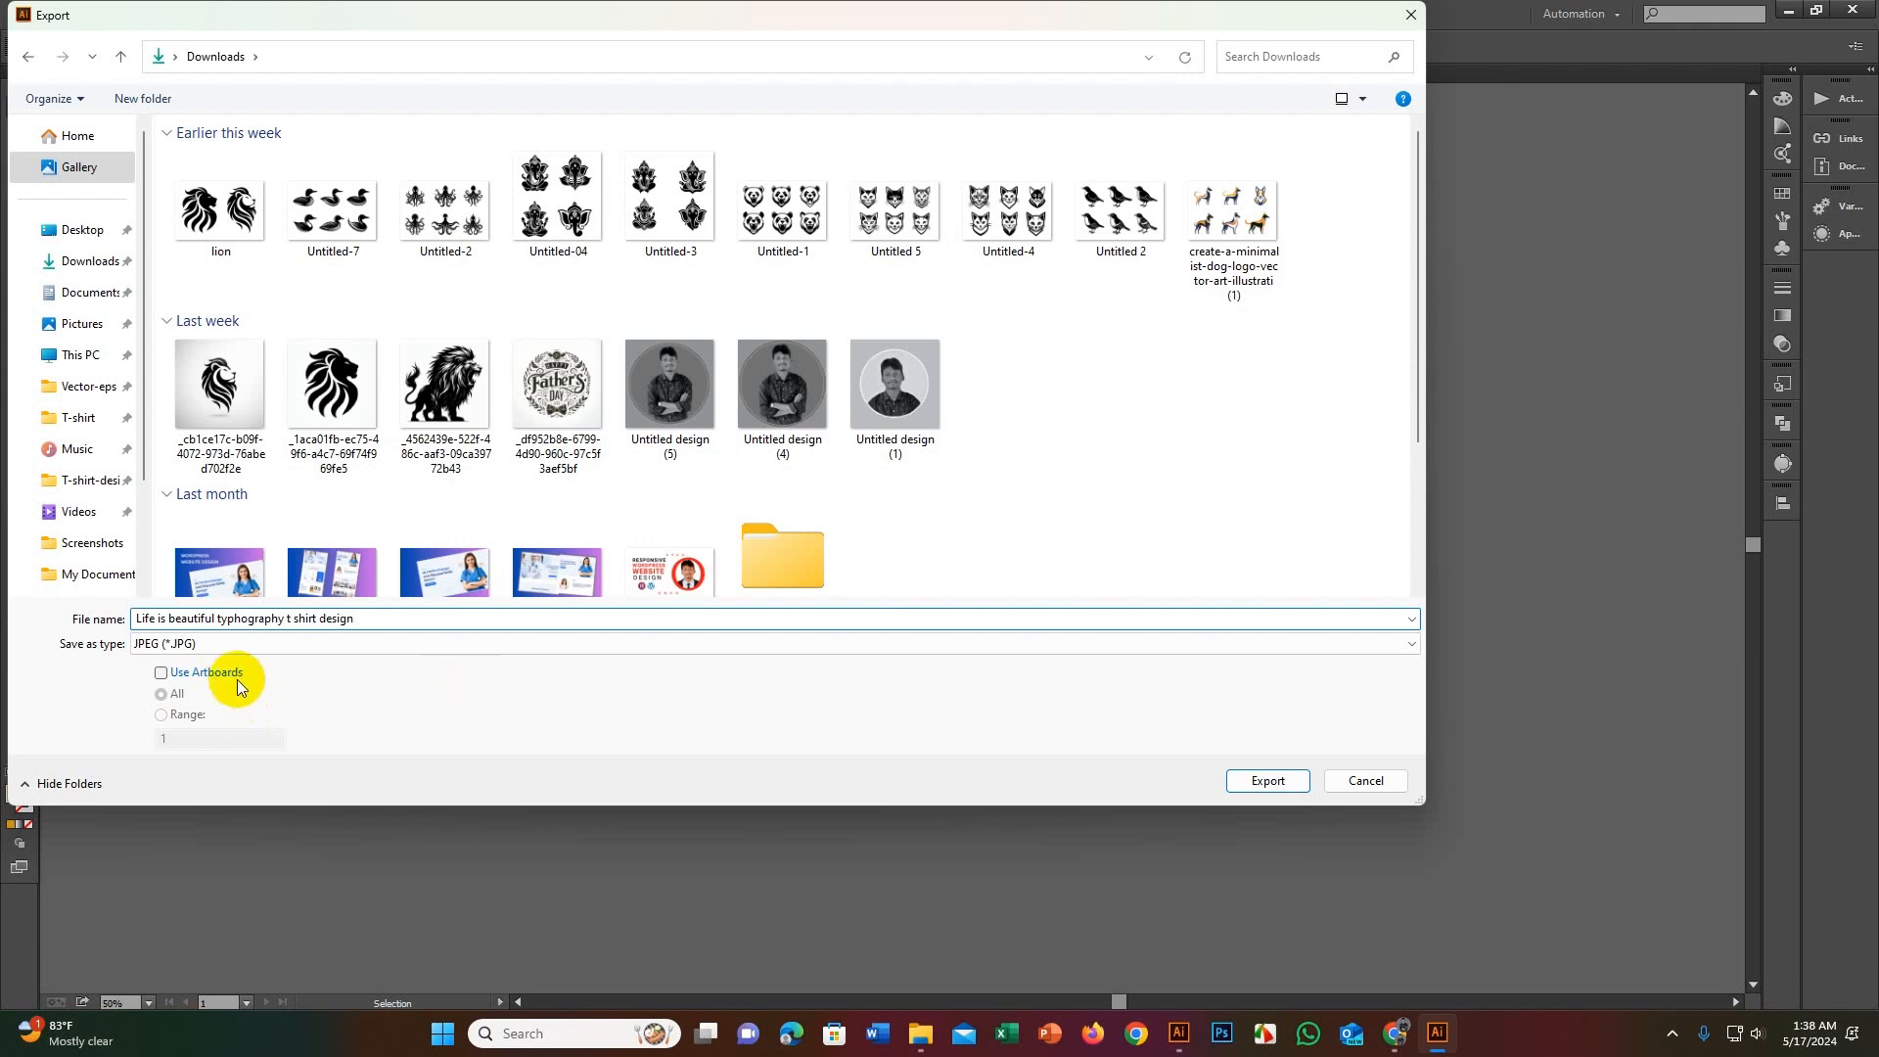
# Step: Change the export format to PNG with Use Artboards set to All, and proceed with the export
pyautogui.click(242, 646)
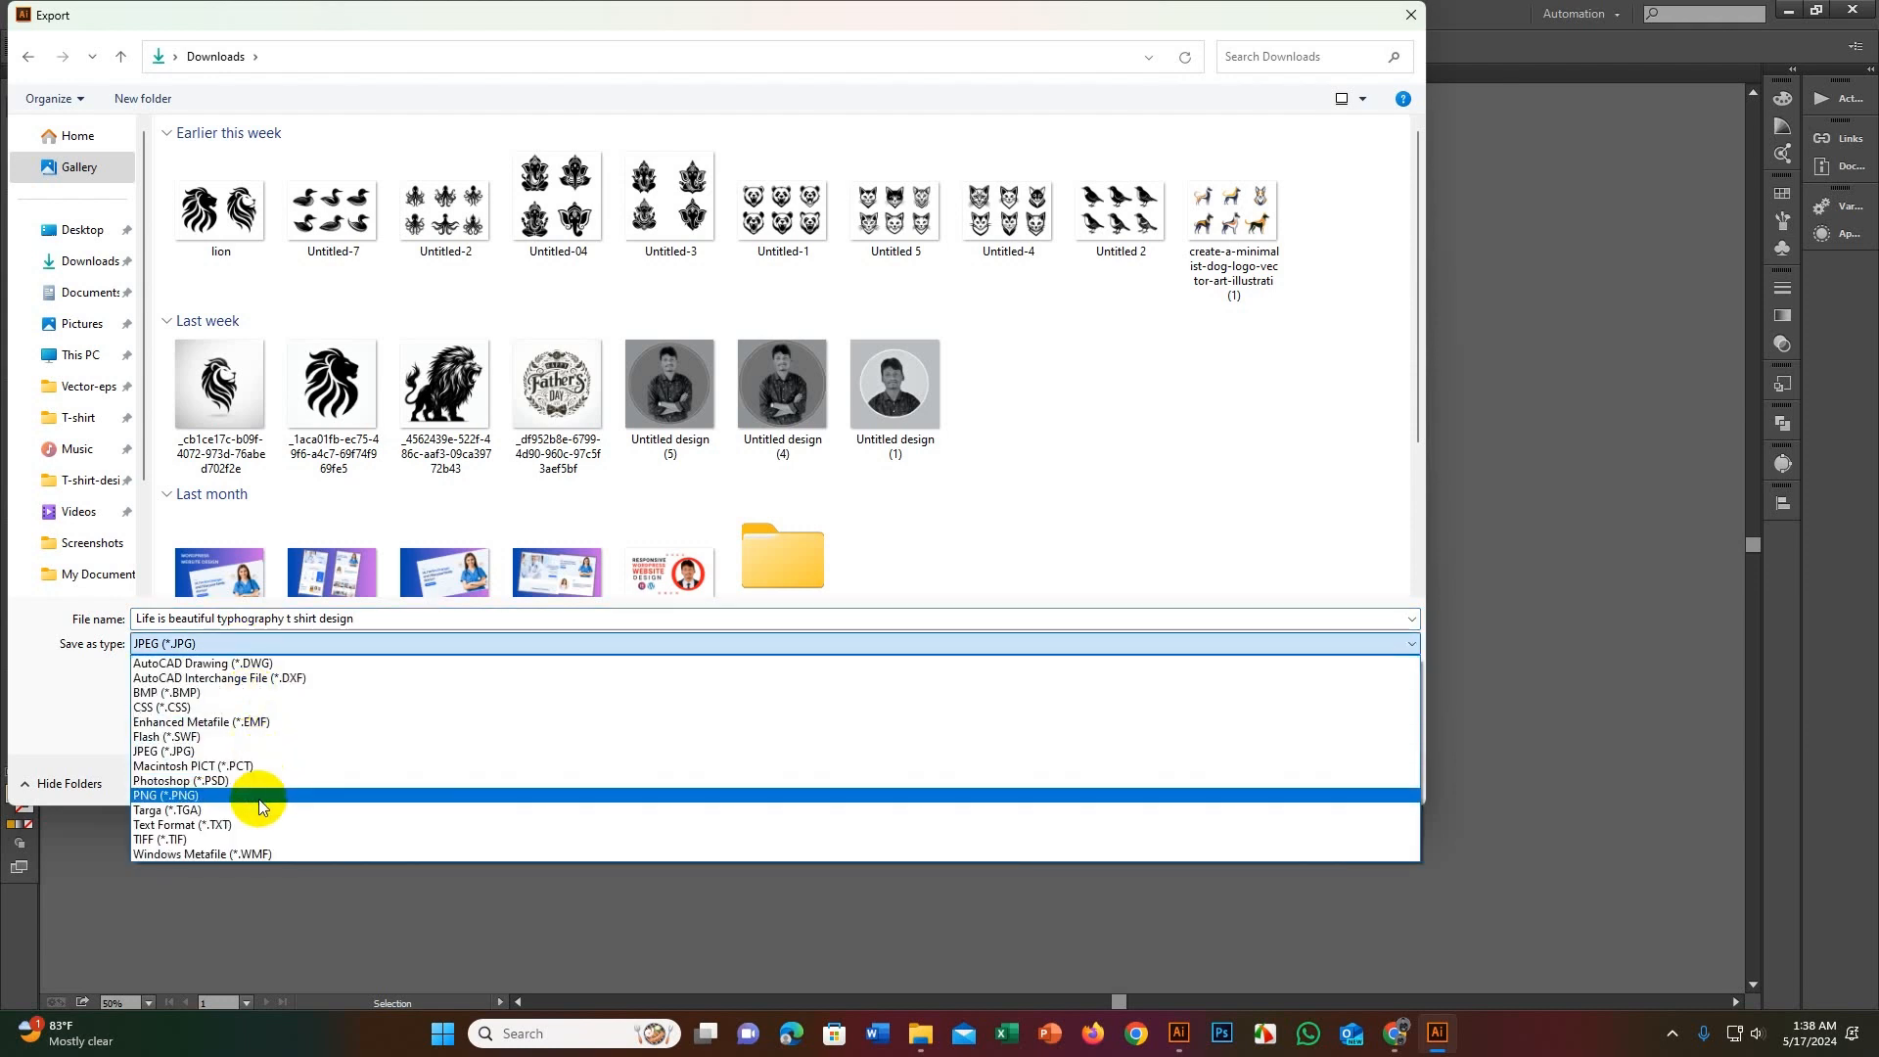
pyautogui.click(260, 797)
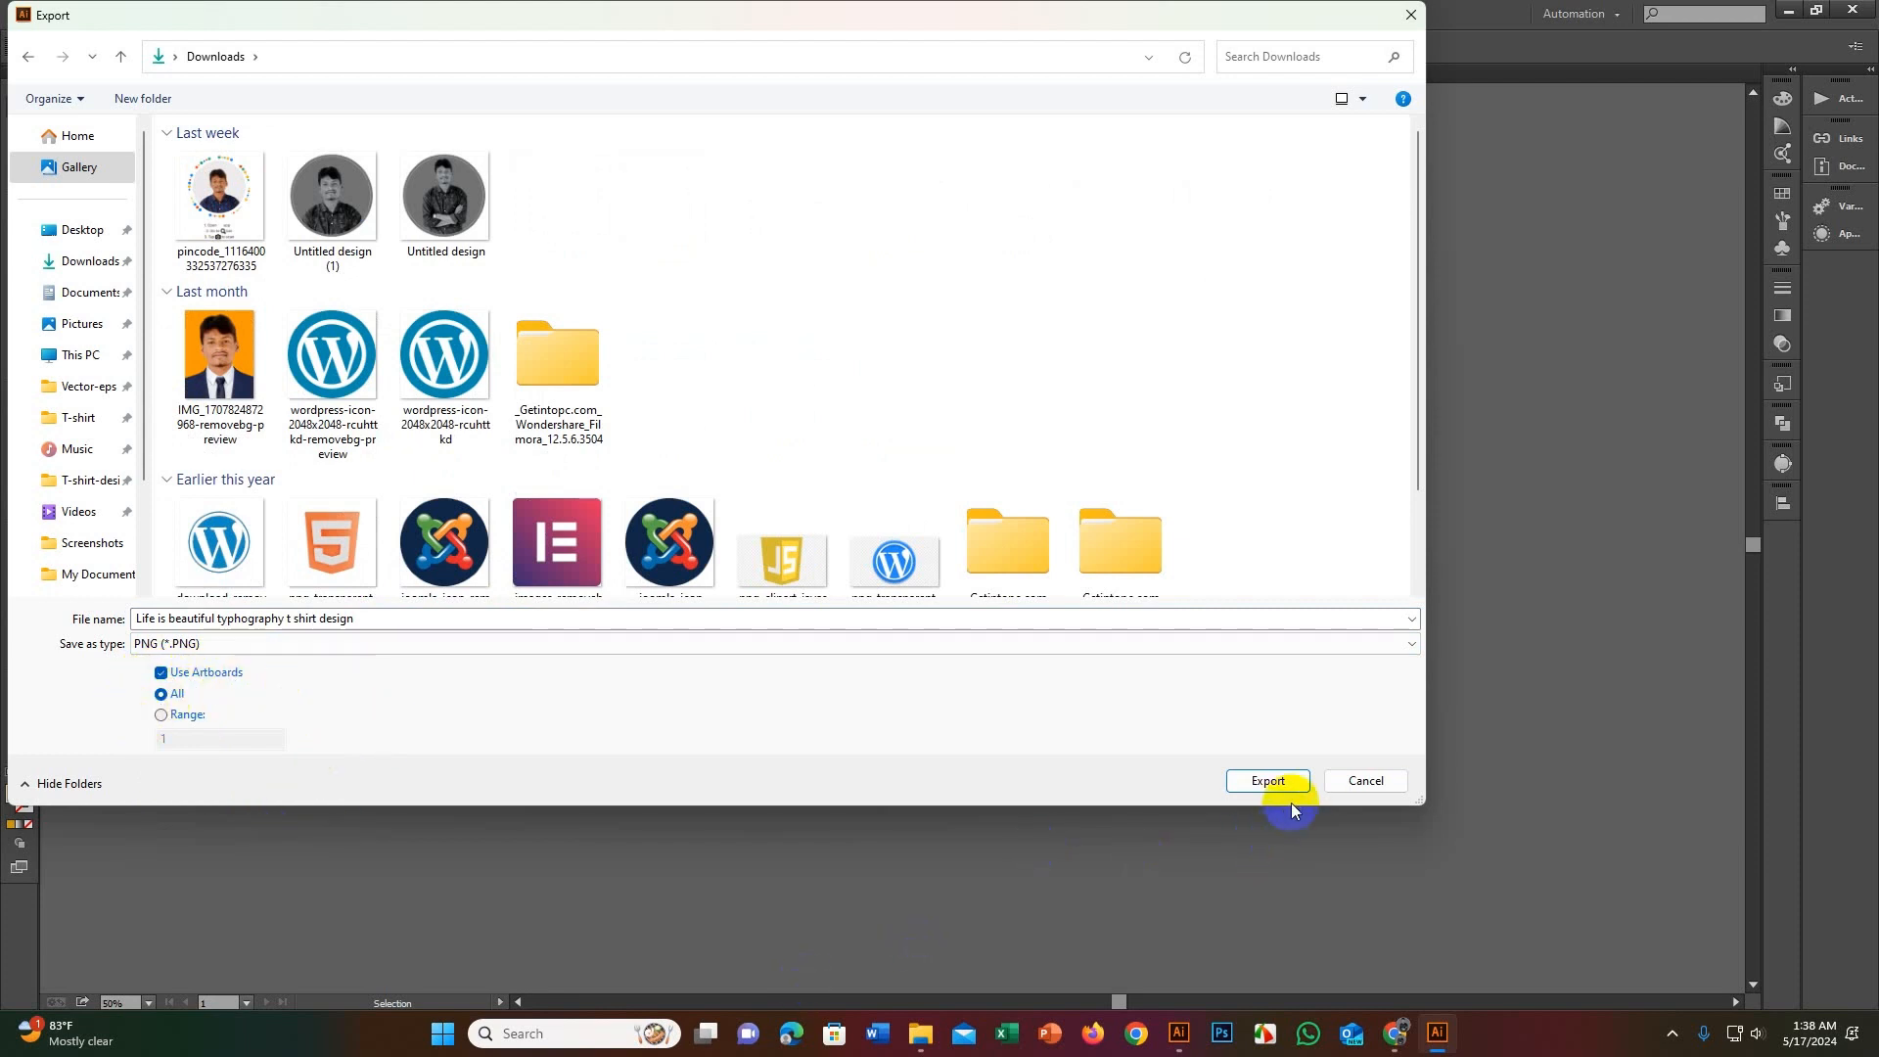
pyautogui.click(1268, 781)
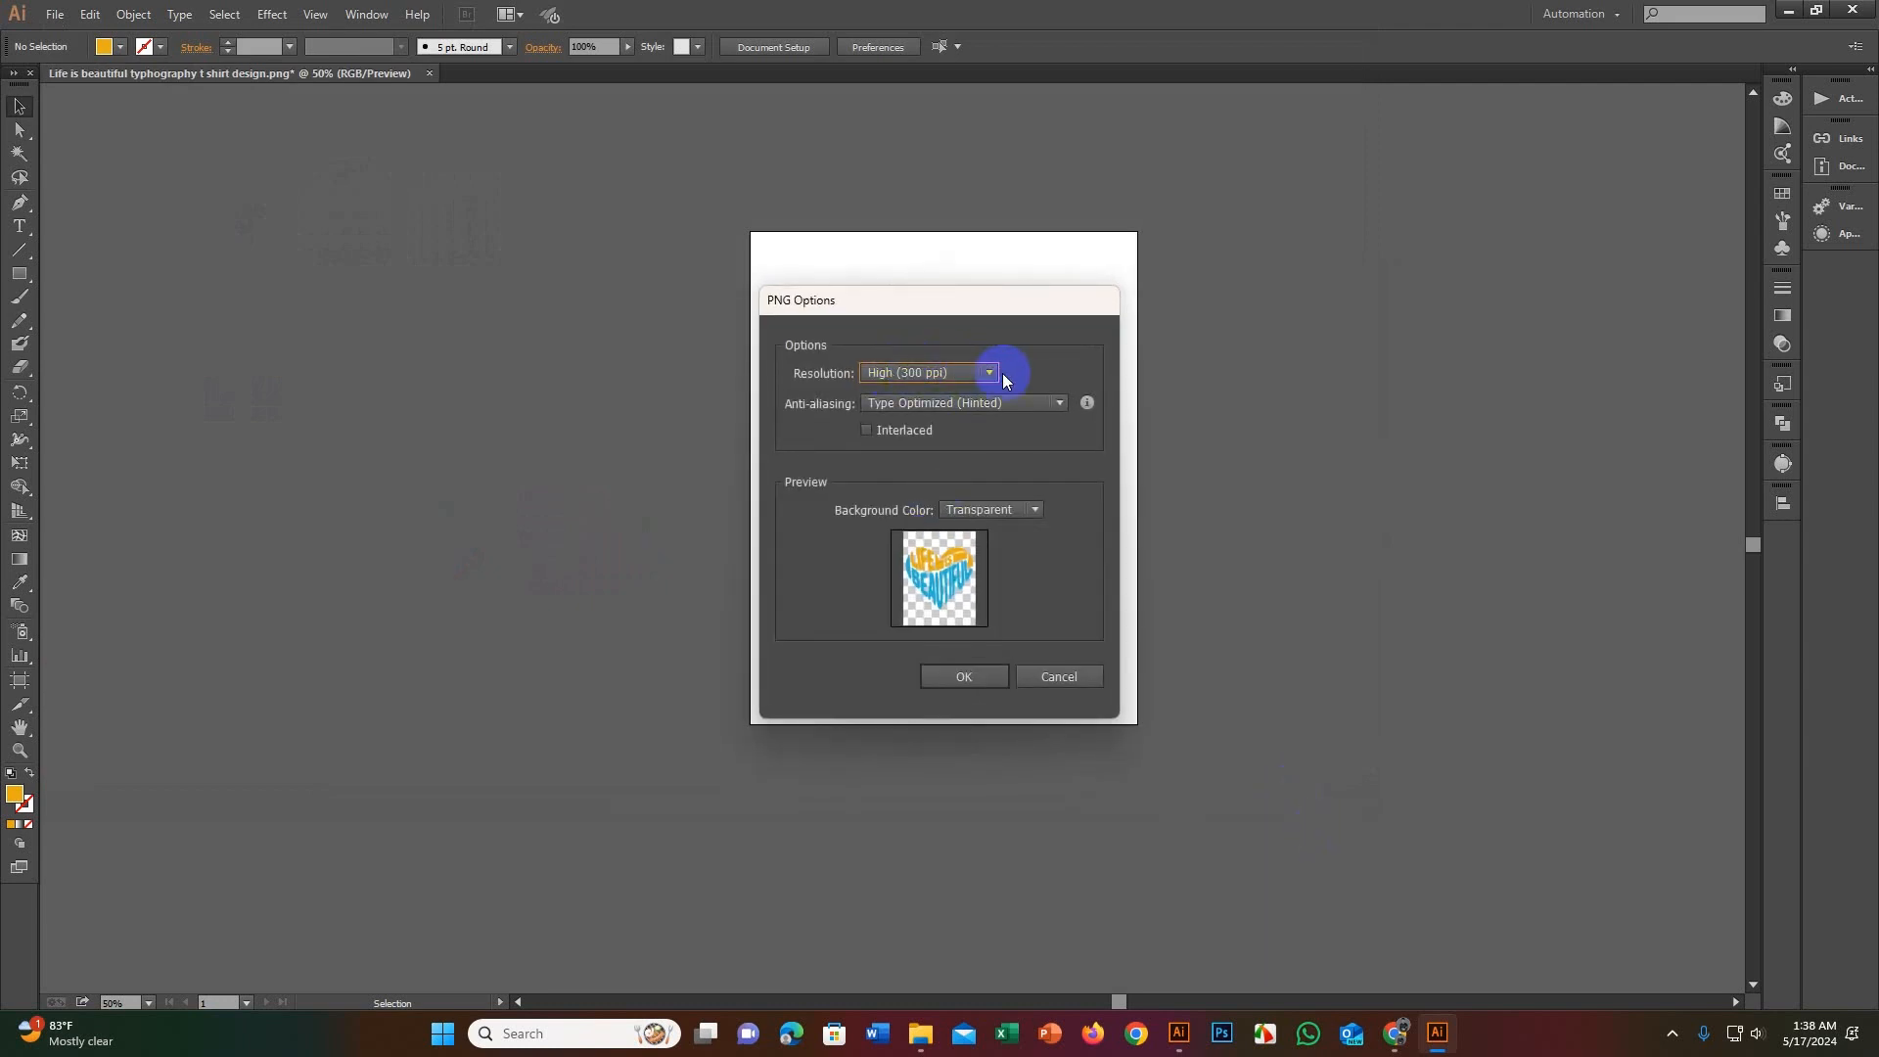
# Step: Keep the PNG options at High (300 ppi) resolution with a transparent background and complete the export
pyautogui.click(973, 376)
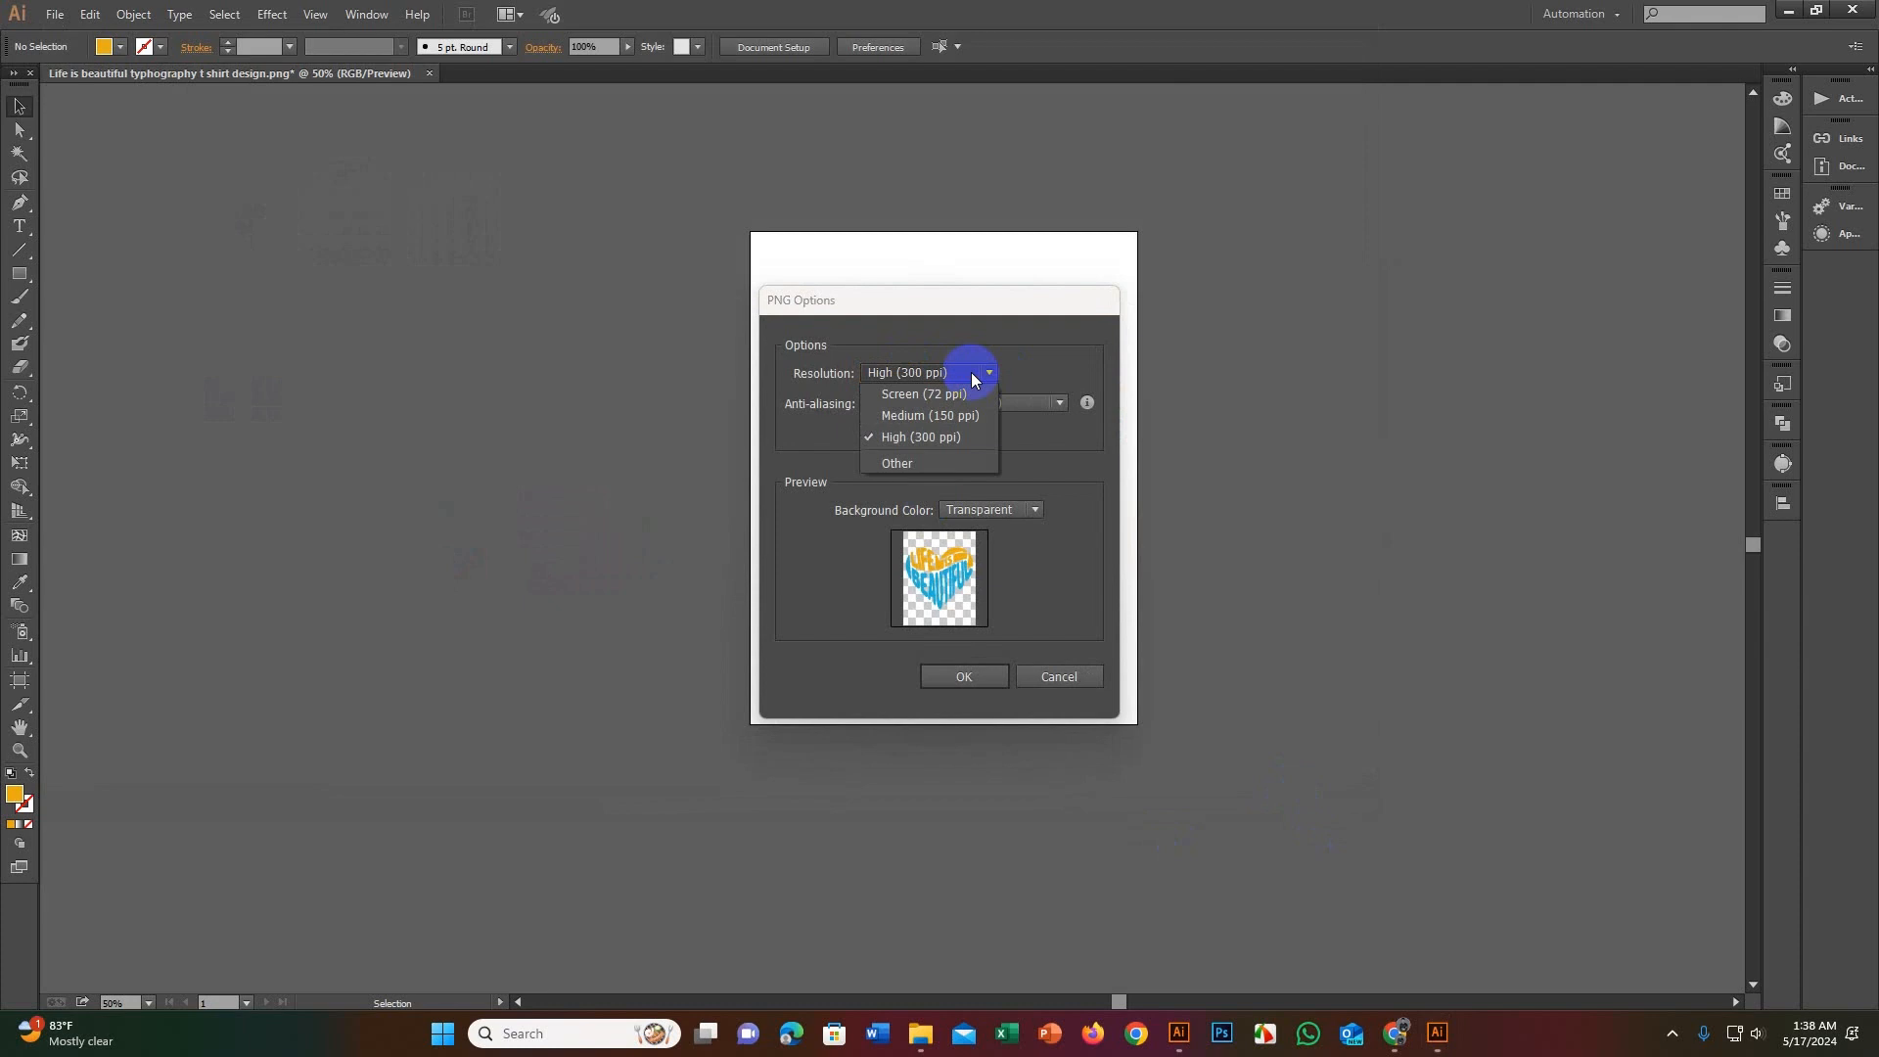
pyautogui.click(972, 376)
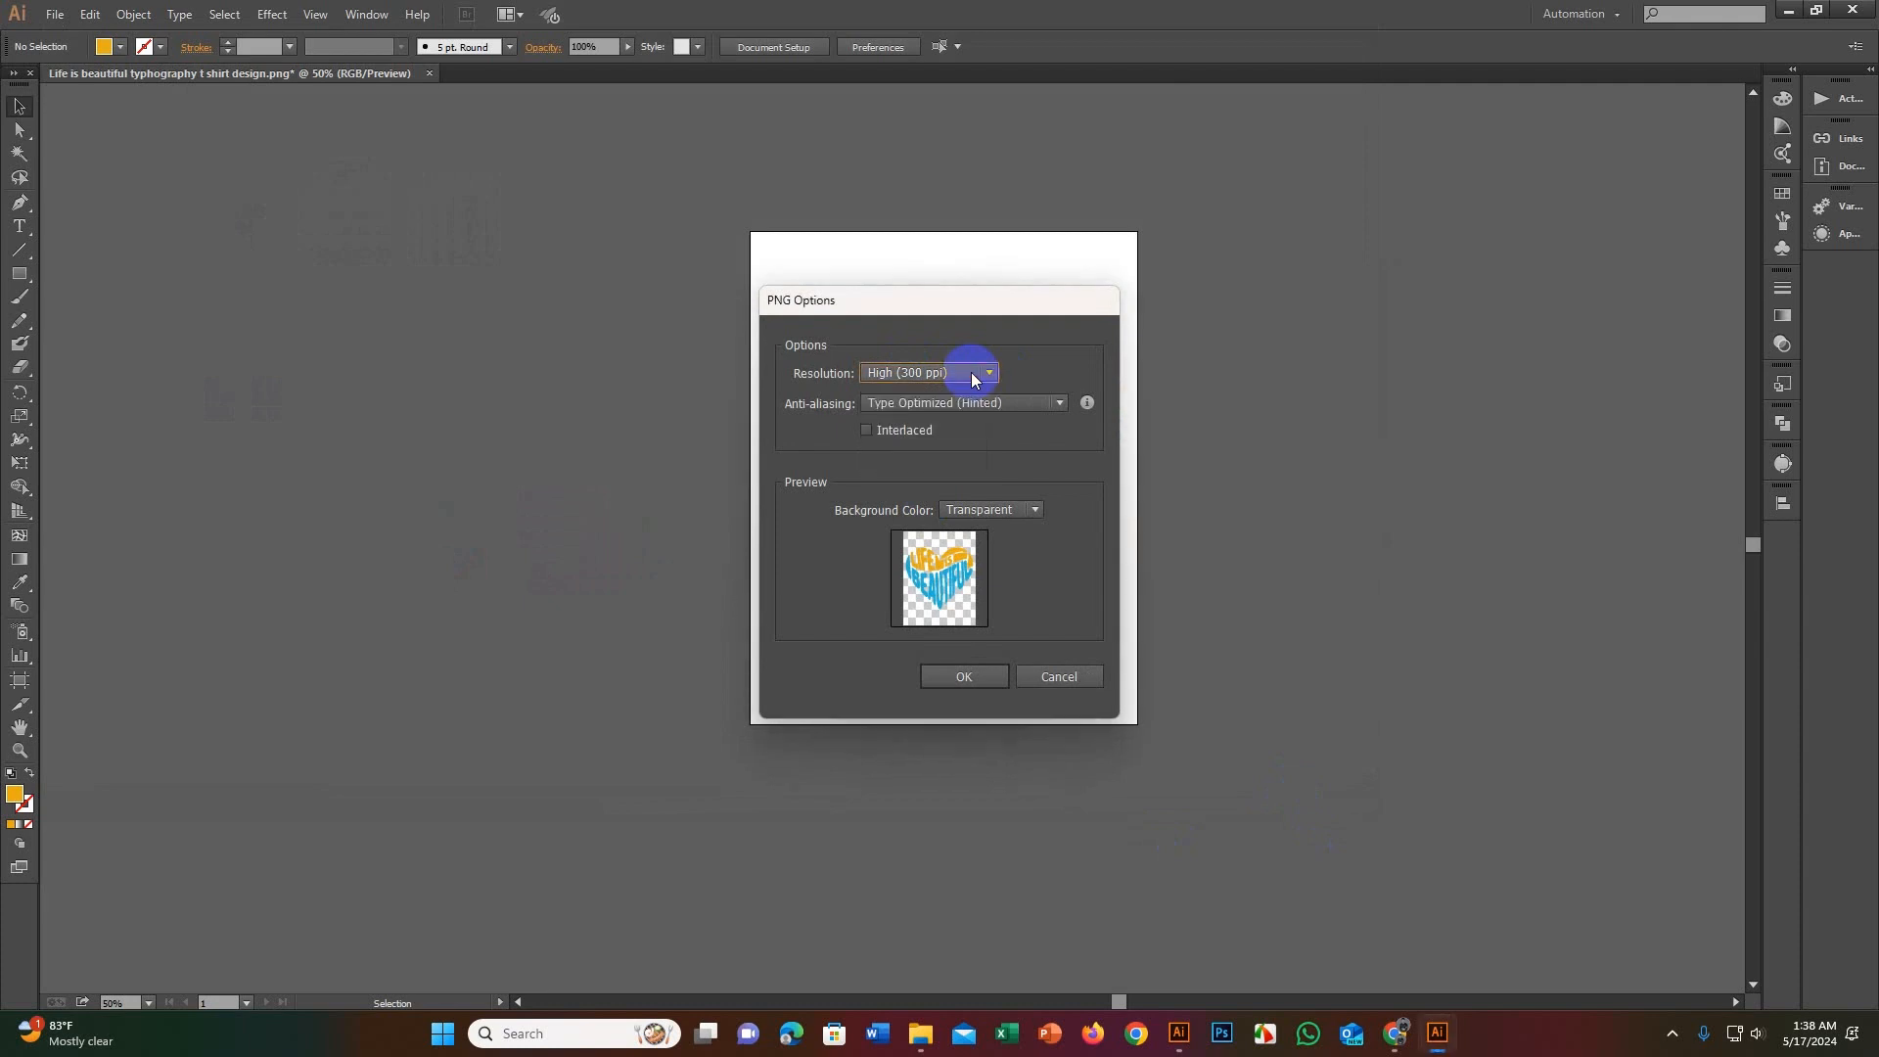
pyautogui.click(1029, 510)
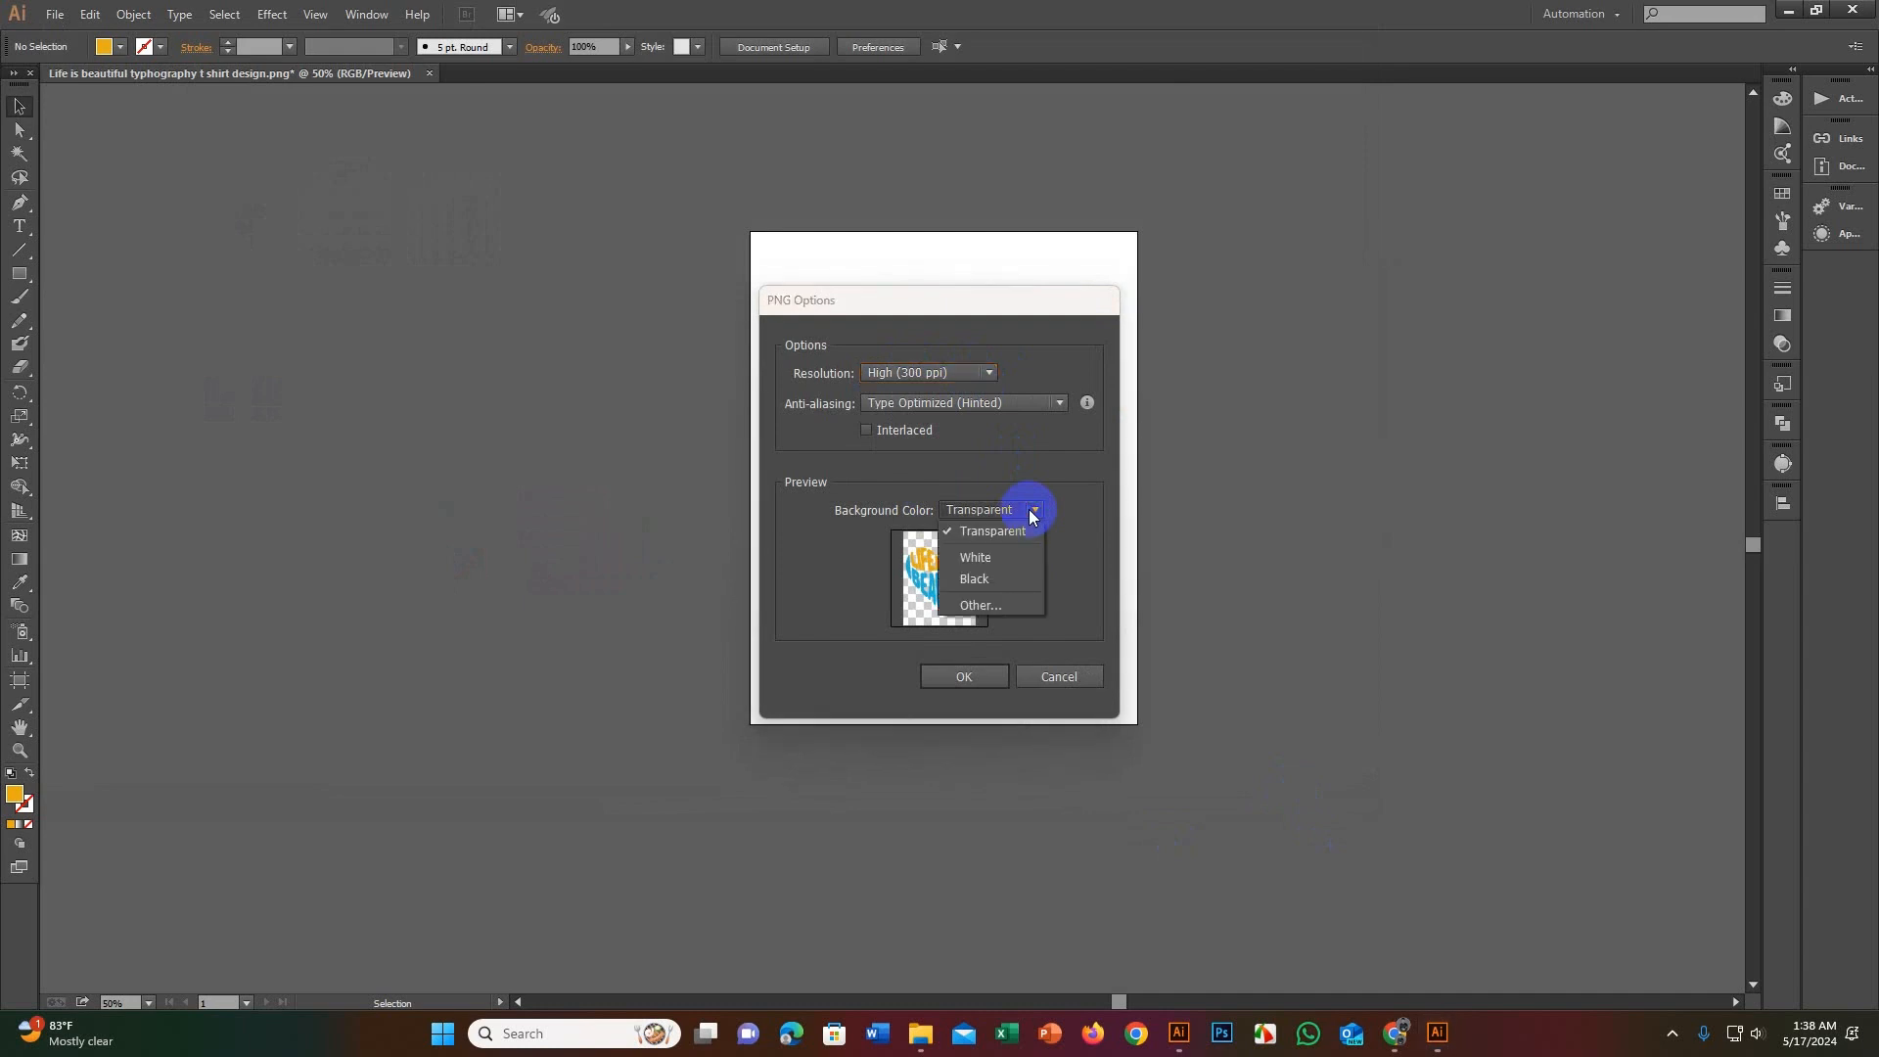
pyautogui.click(1136, 505)
pyautogui.click(1000, 513)
pyautogui.click(1000, 513)
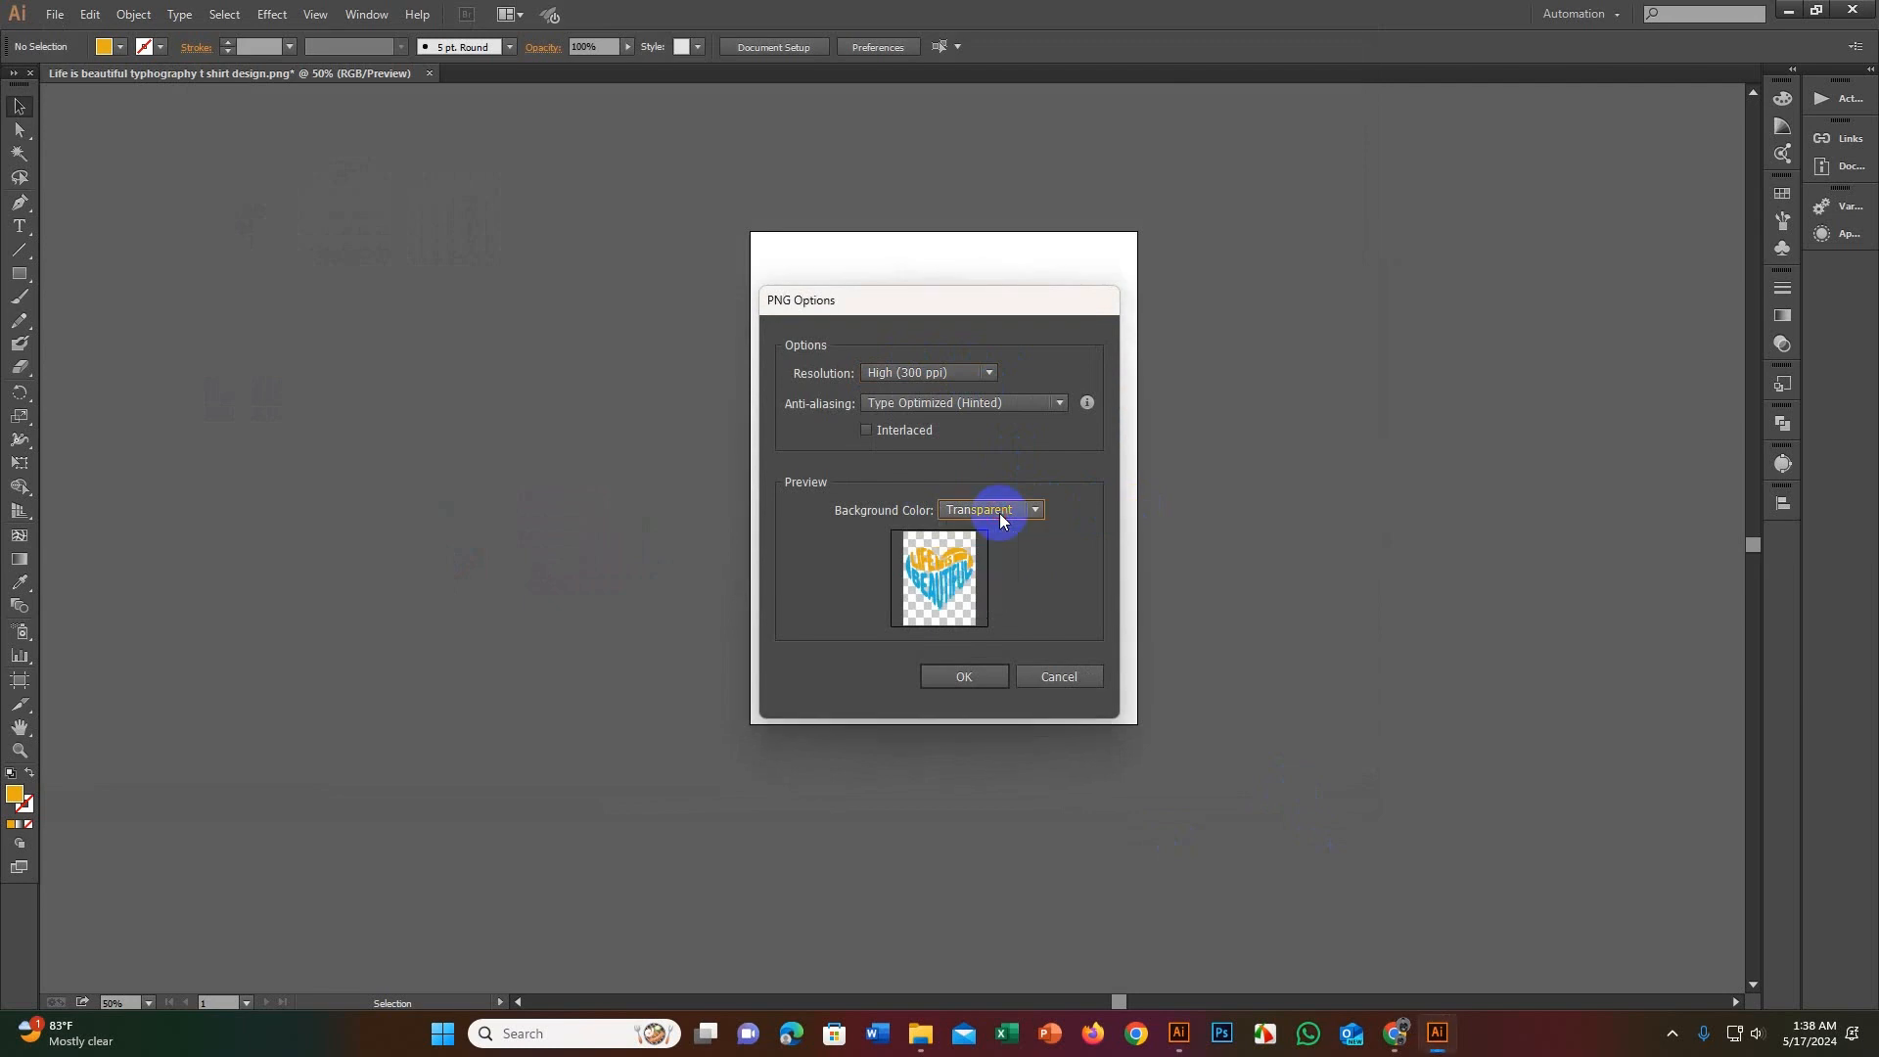
pyautogui.click(980, 682)
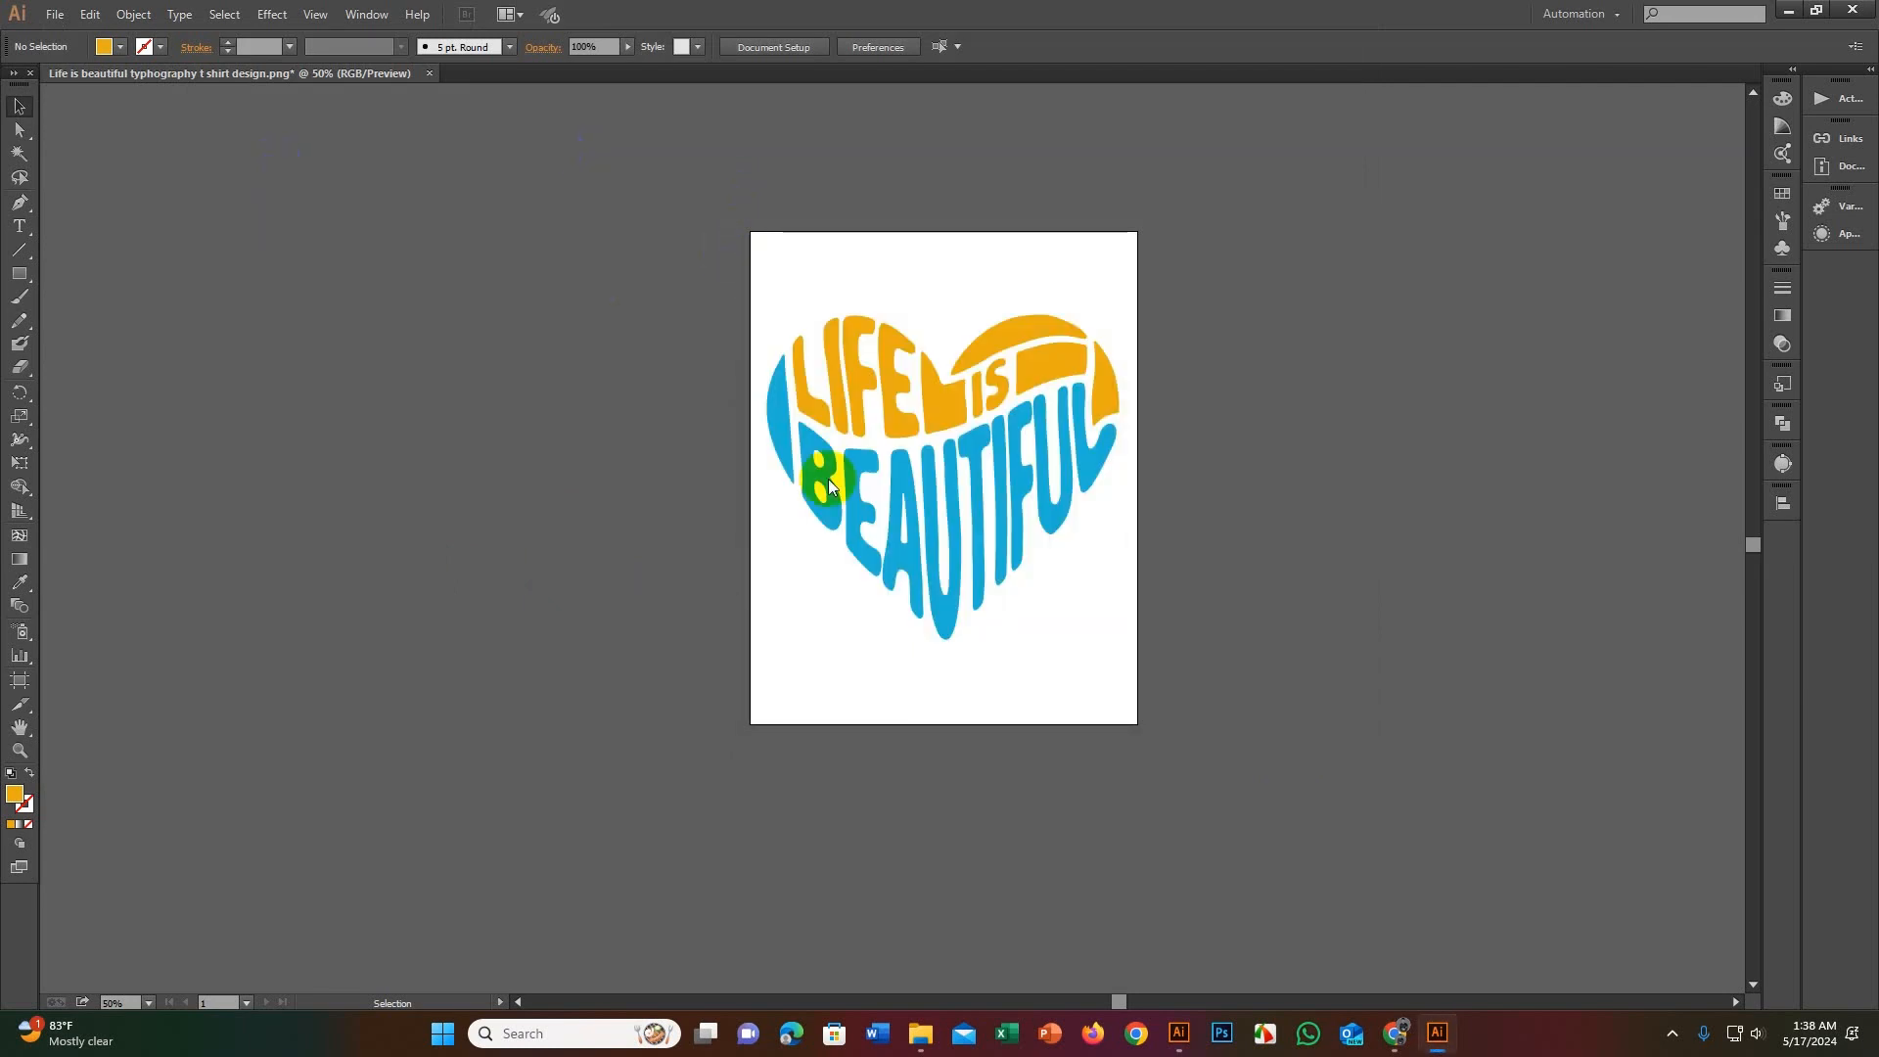
# Step: Switch to File Explorer and view the exported "Life is beautiful typhography t shirt design-01" PNG from the Downloads folder
pyautogui.click(920, 1046)
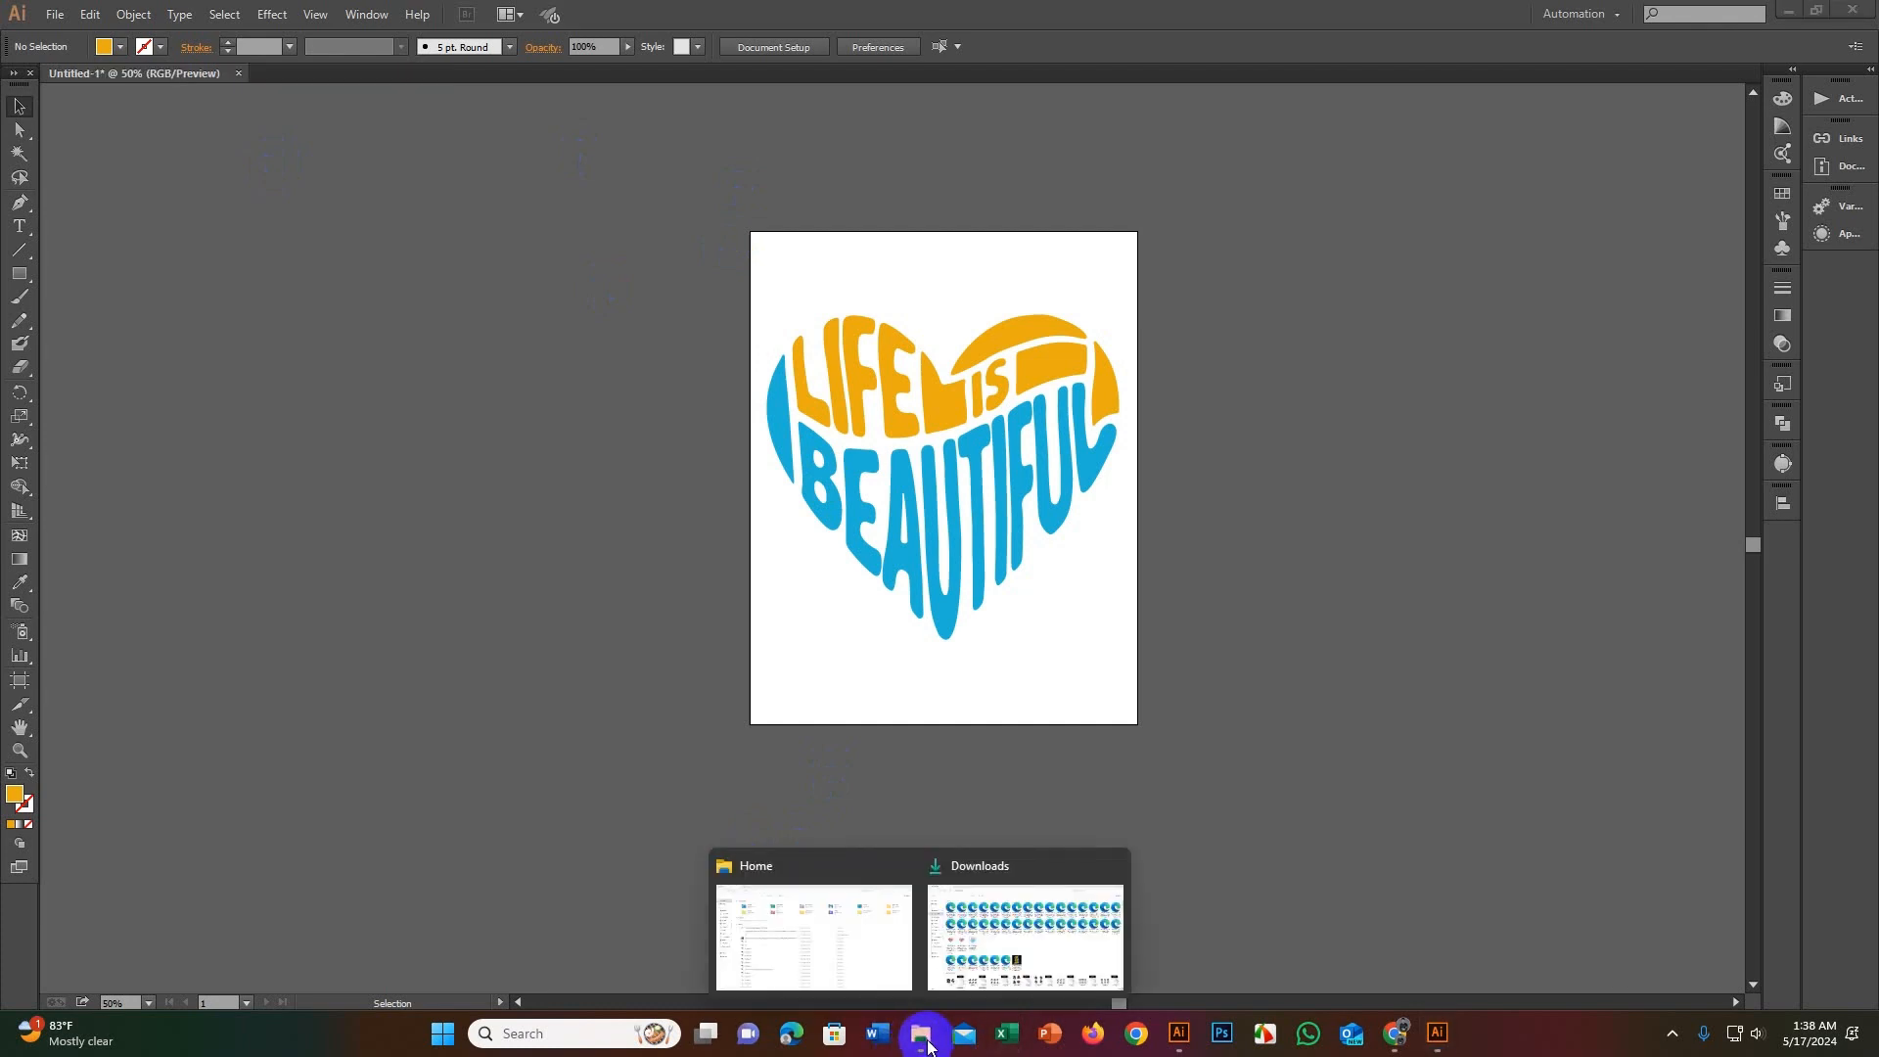
pyautogui.click(837, 895)
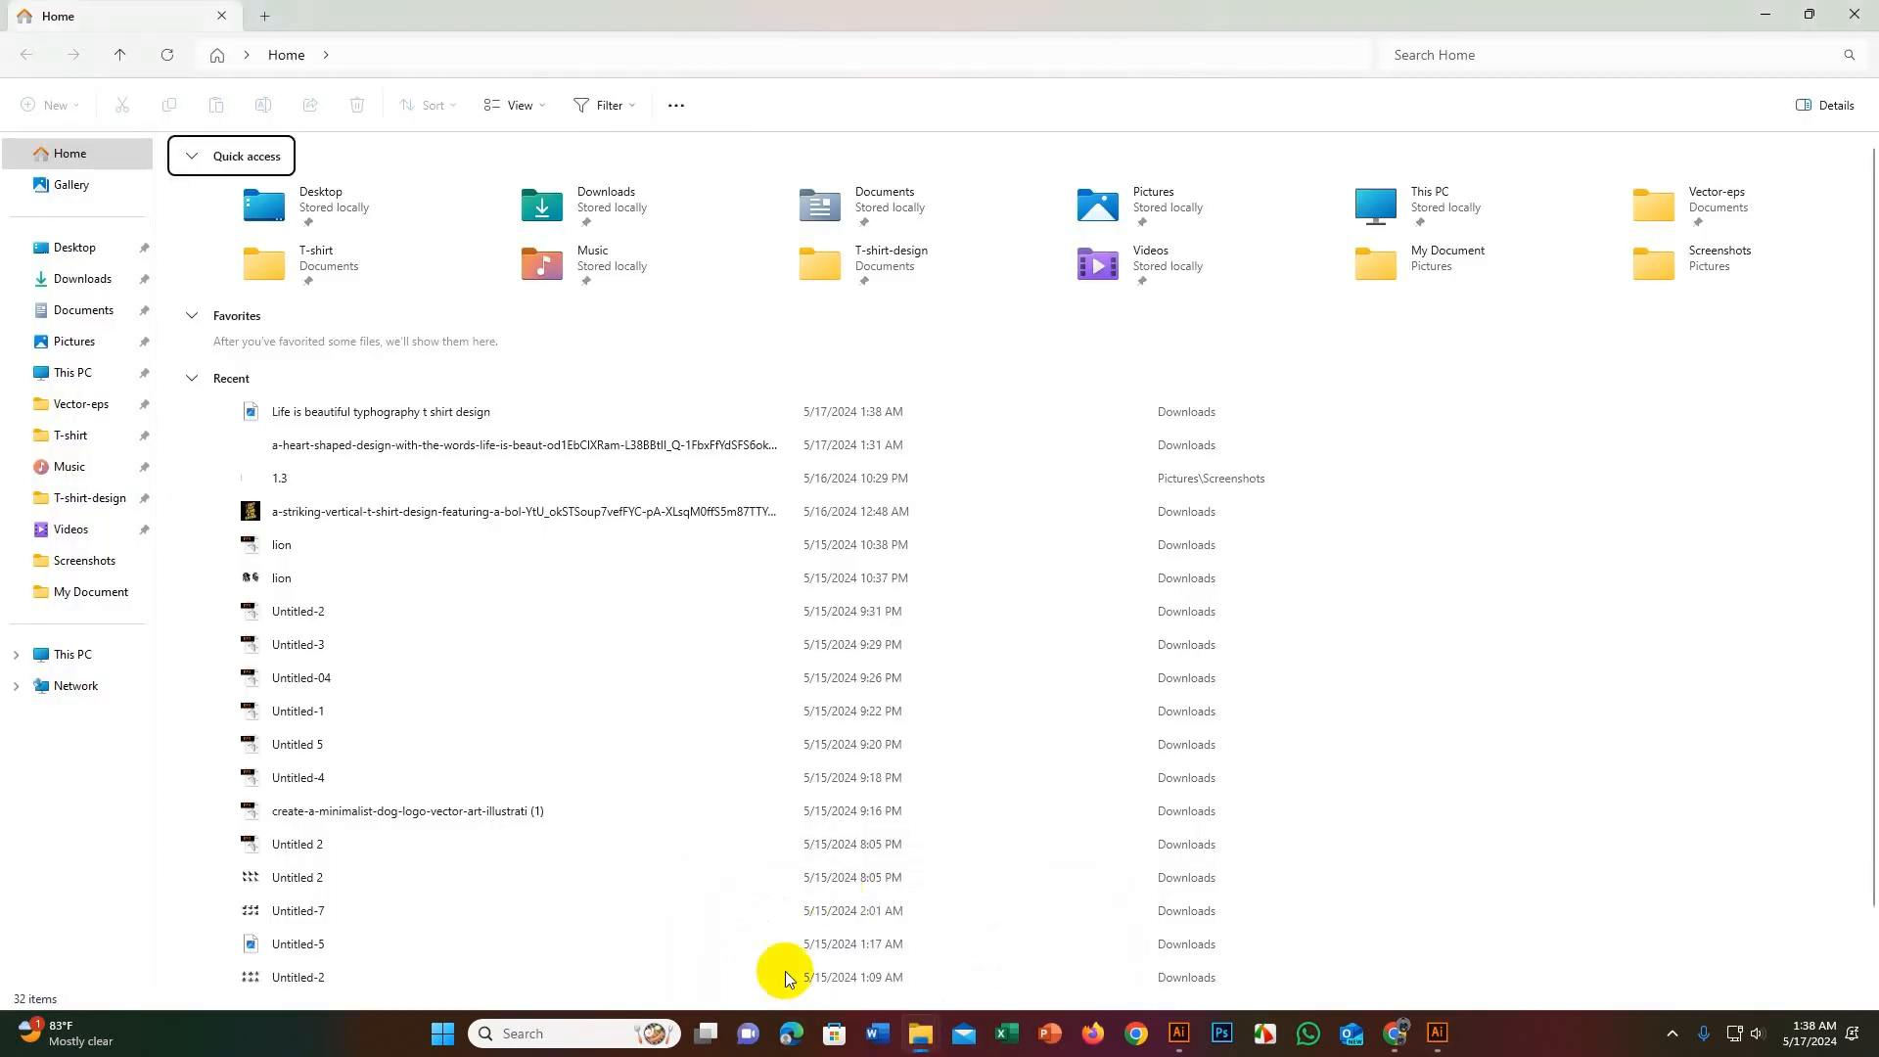
pyautogui.click(591, 213)
pyautogui.doubleClick(592, 214)
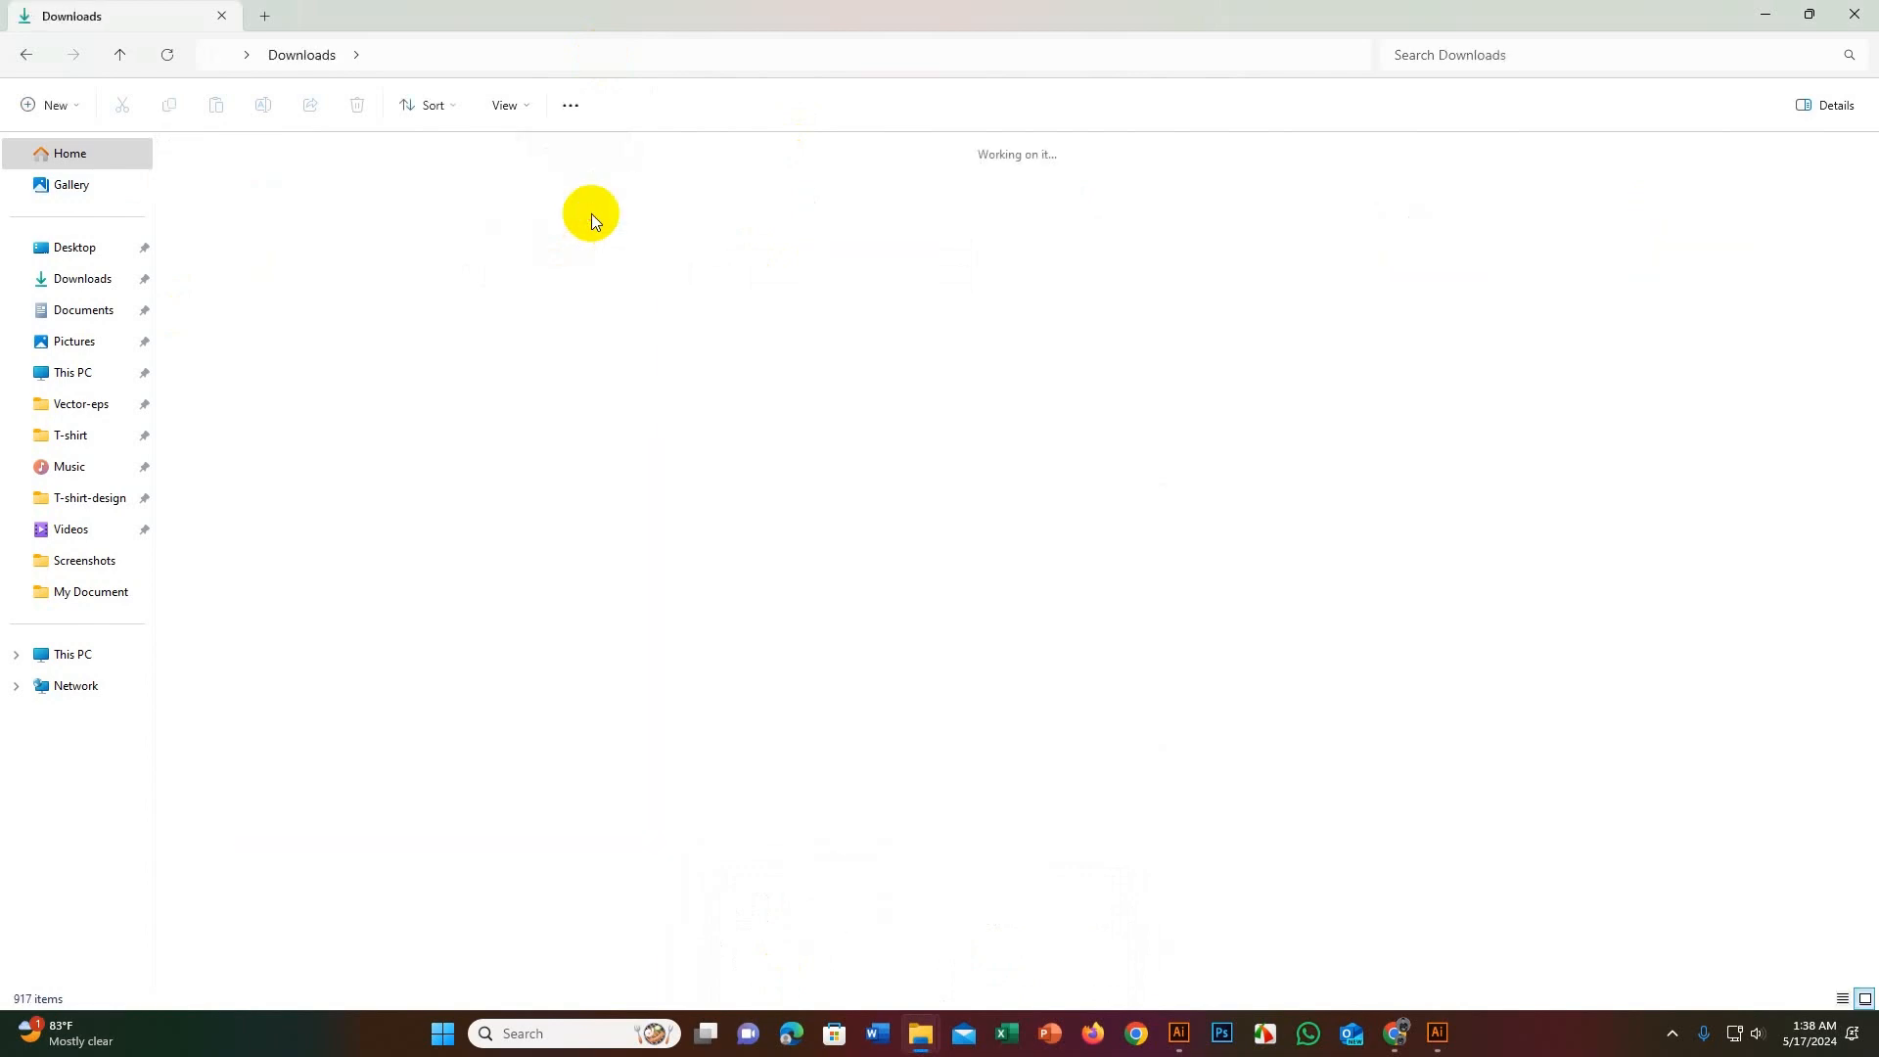
pyautogui.click(240, 254)
pyautogui.doubleClick(240, 255)
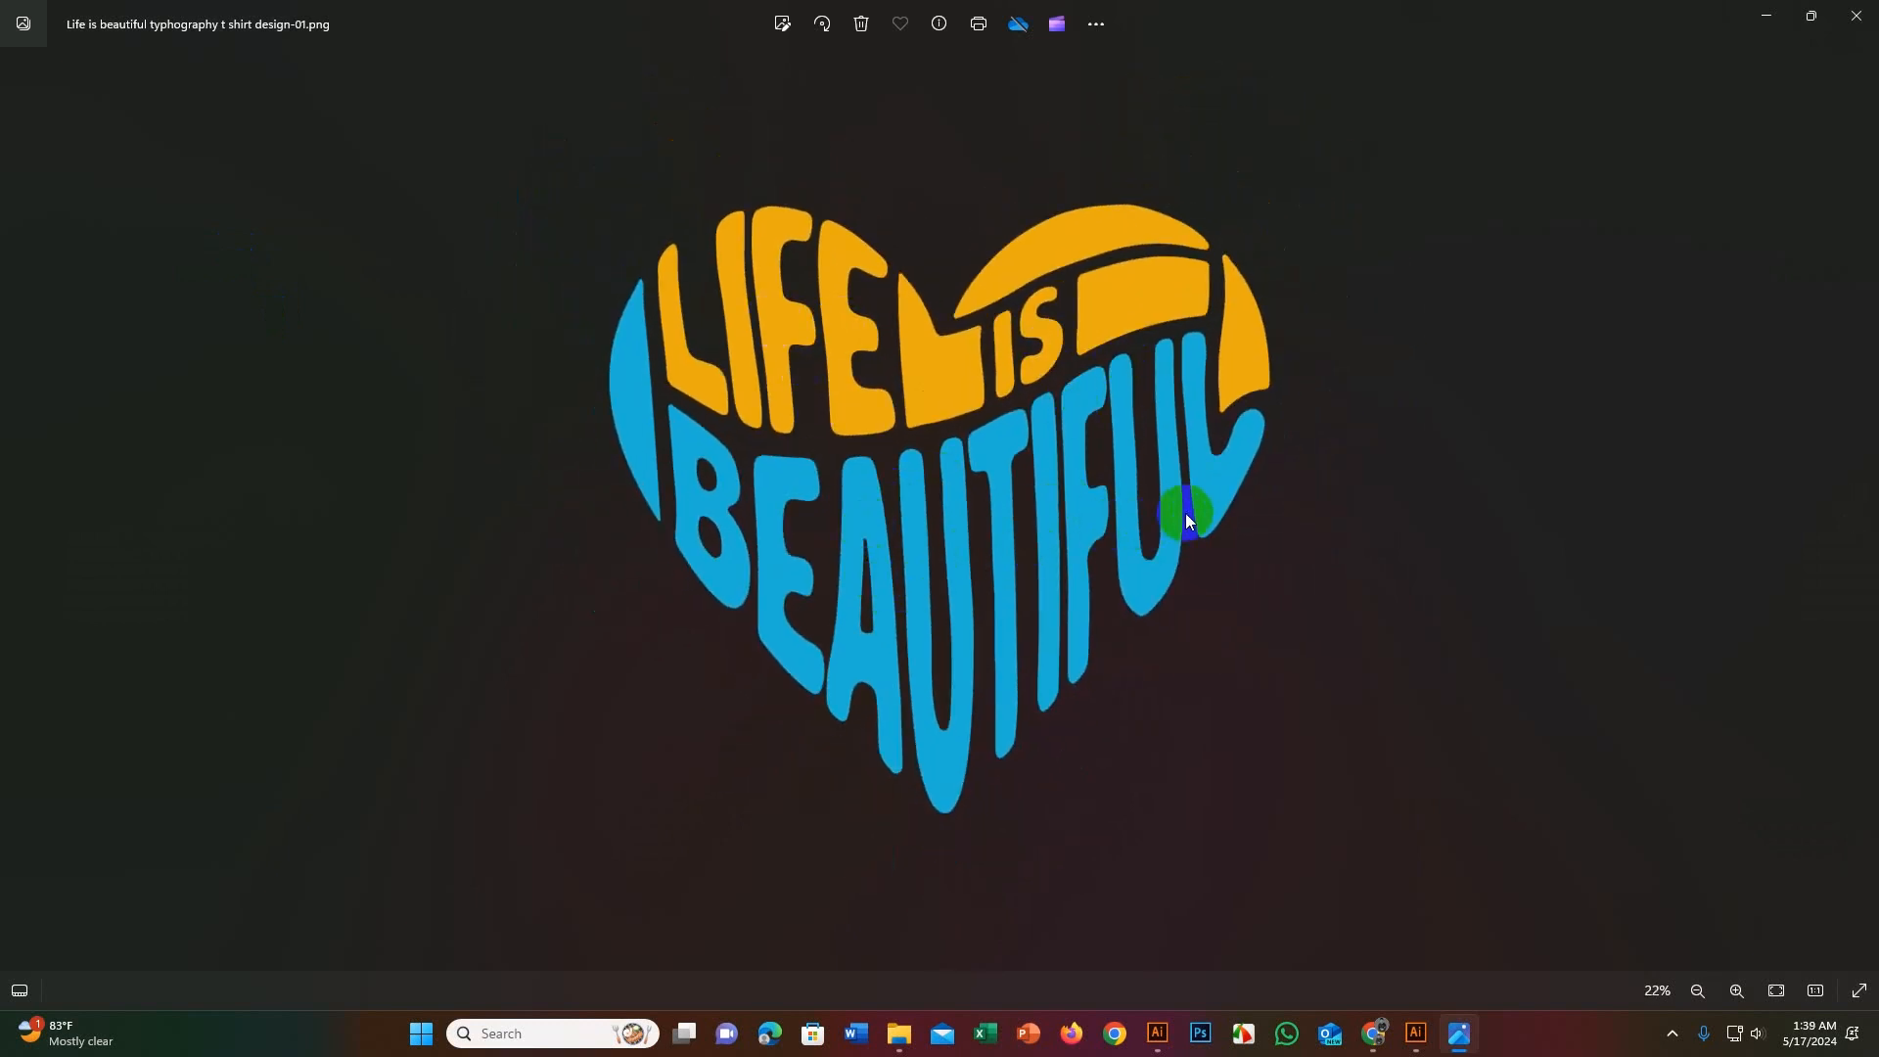
pyautogui.click(1856, 17)
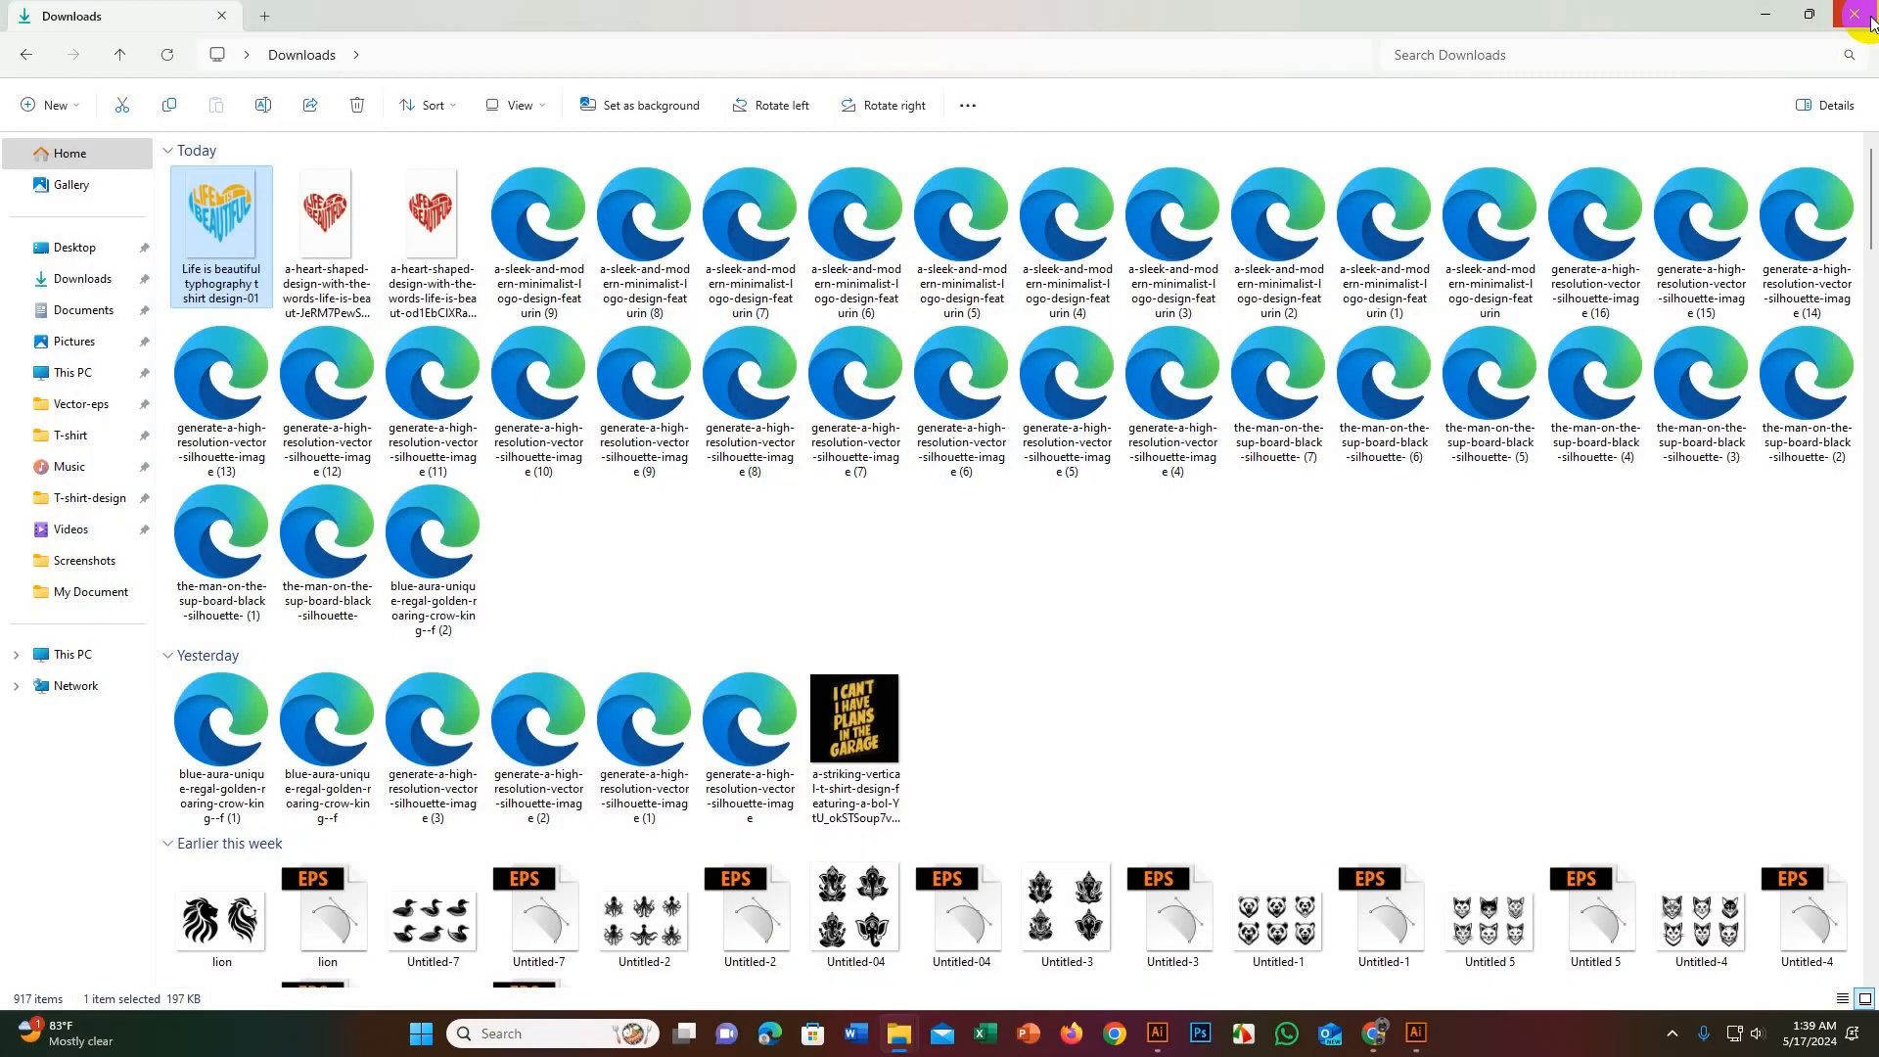
pyautogui.scroll(-10, 1100, 543)
pyautogui.scroll(10, 1218, 715)
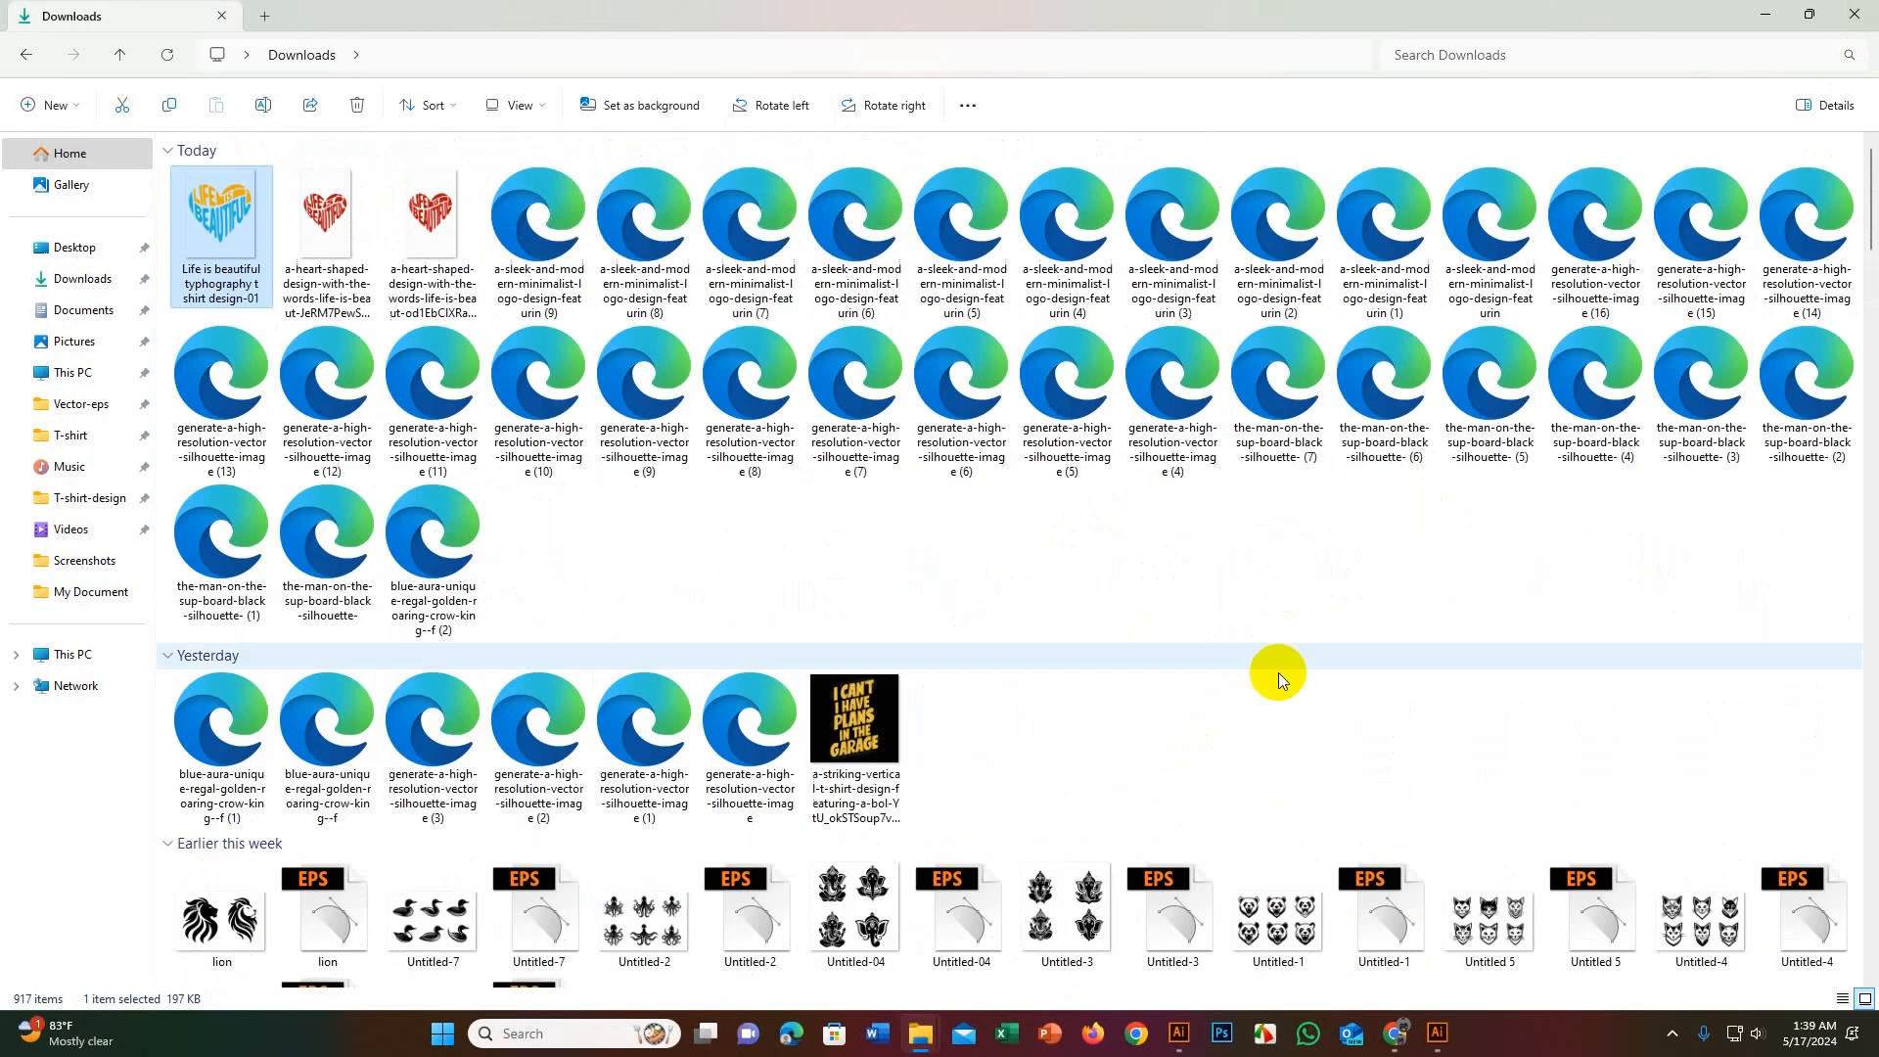
# Step: Switch to Google Chrome, open a window with the personal user profile and go to teepublic.com
pyautogui.click(1395, 1033)
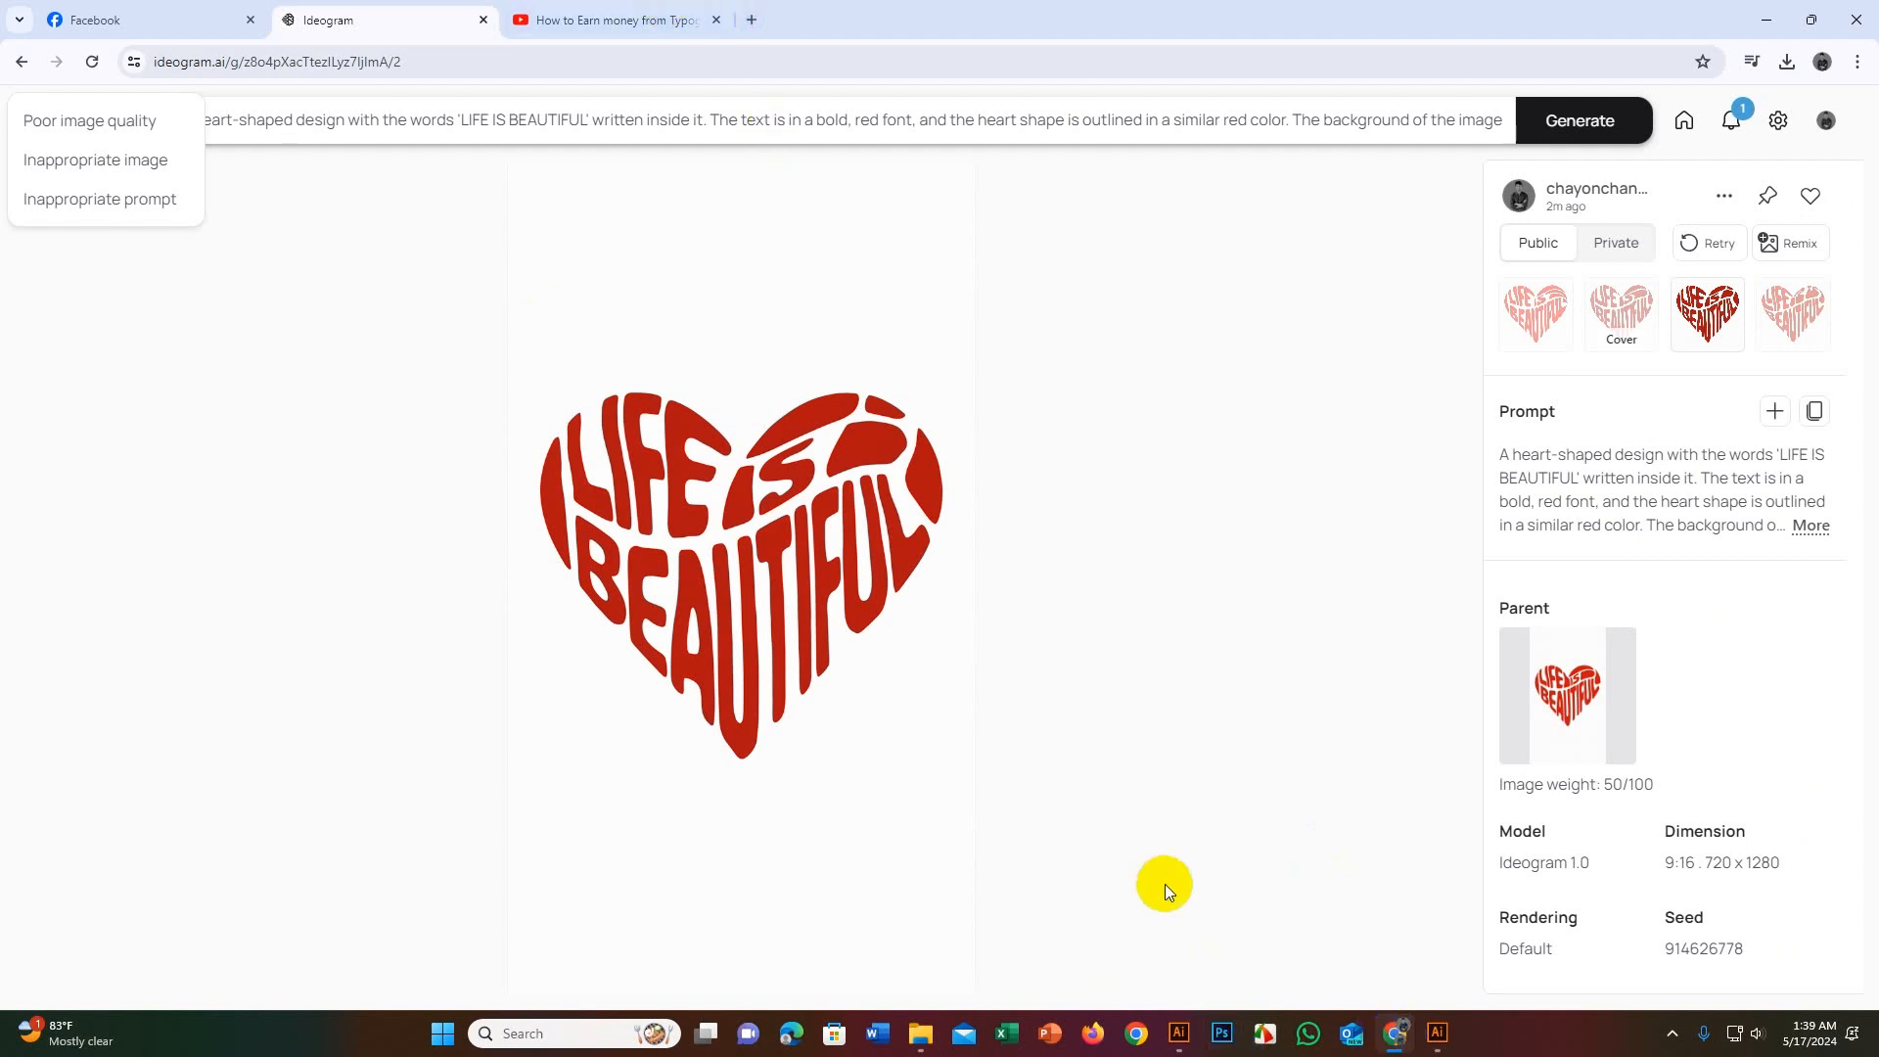
pyautogui.click(1178, 1036)
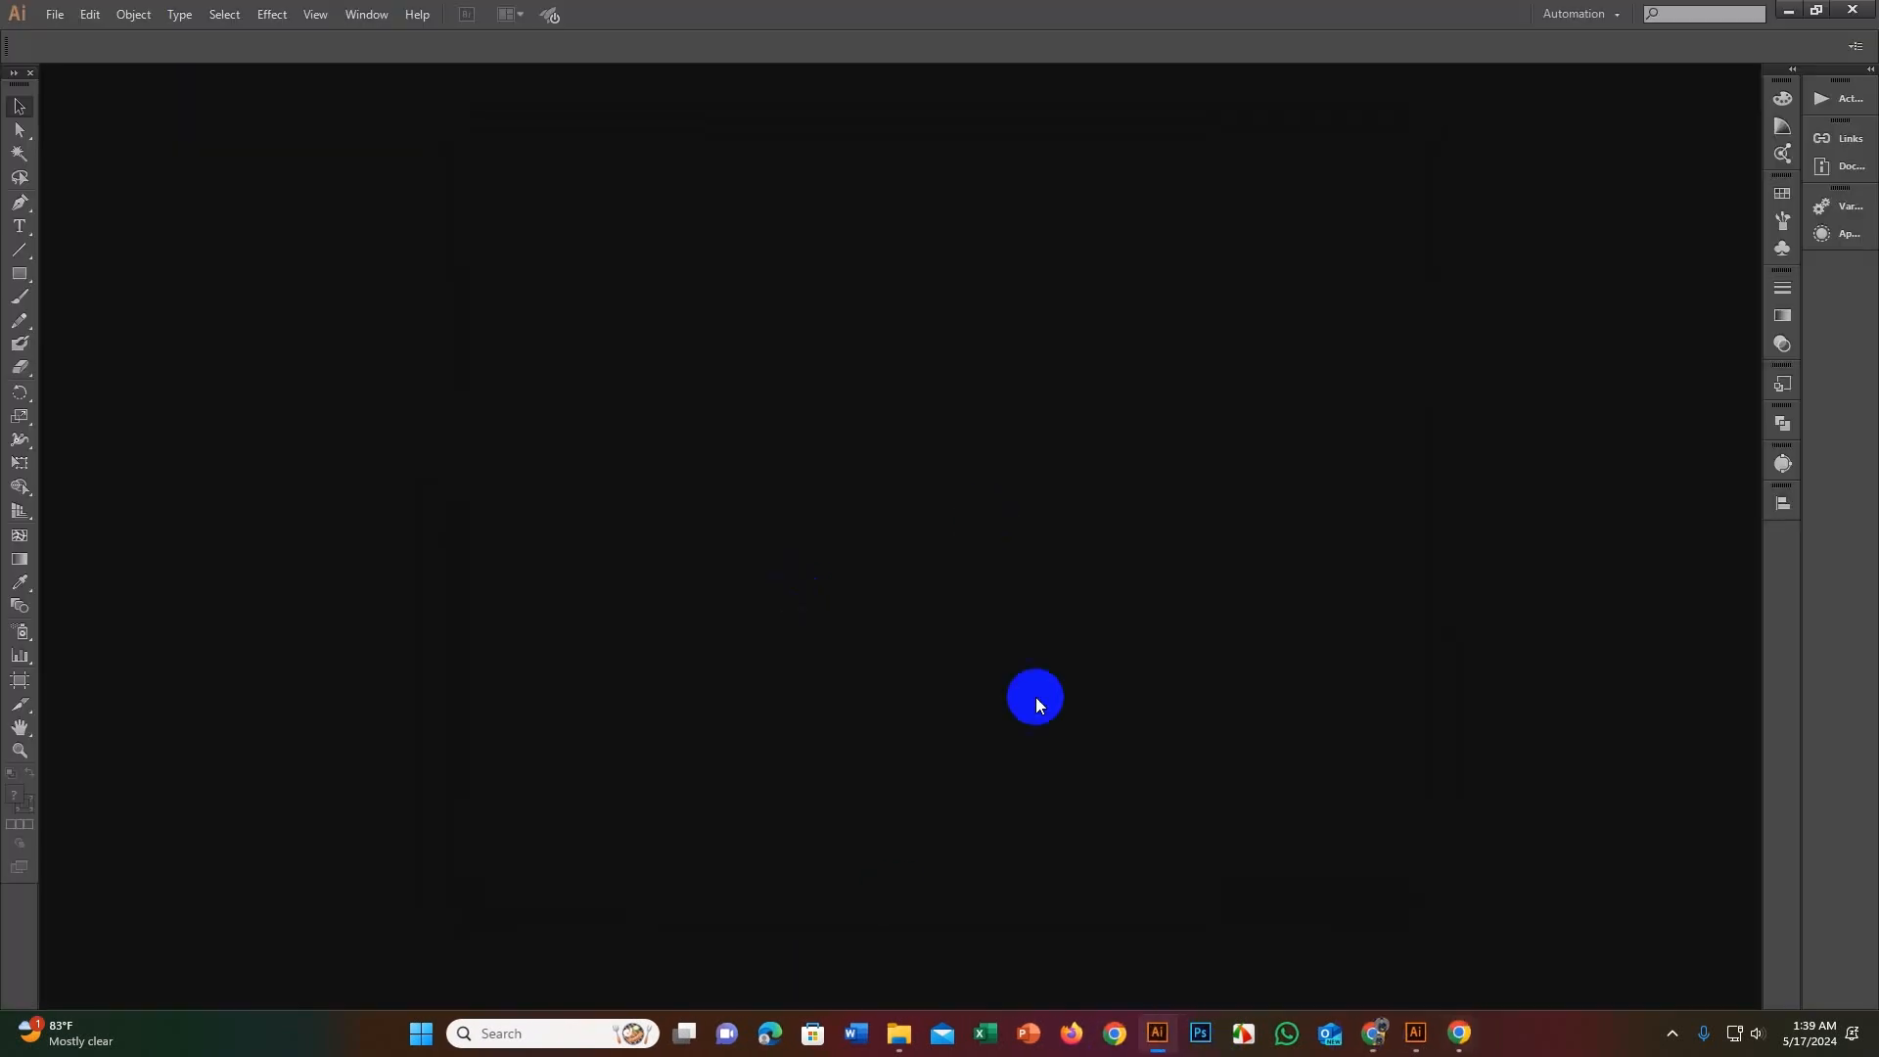
pyautogui.click(1125, 1042)
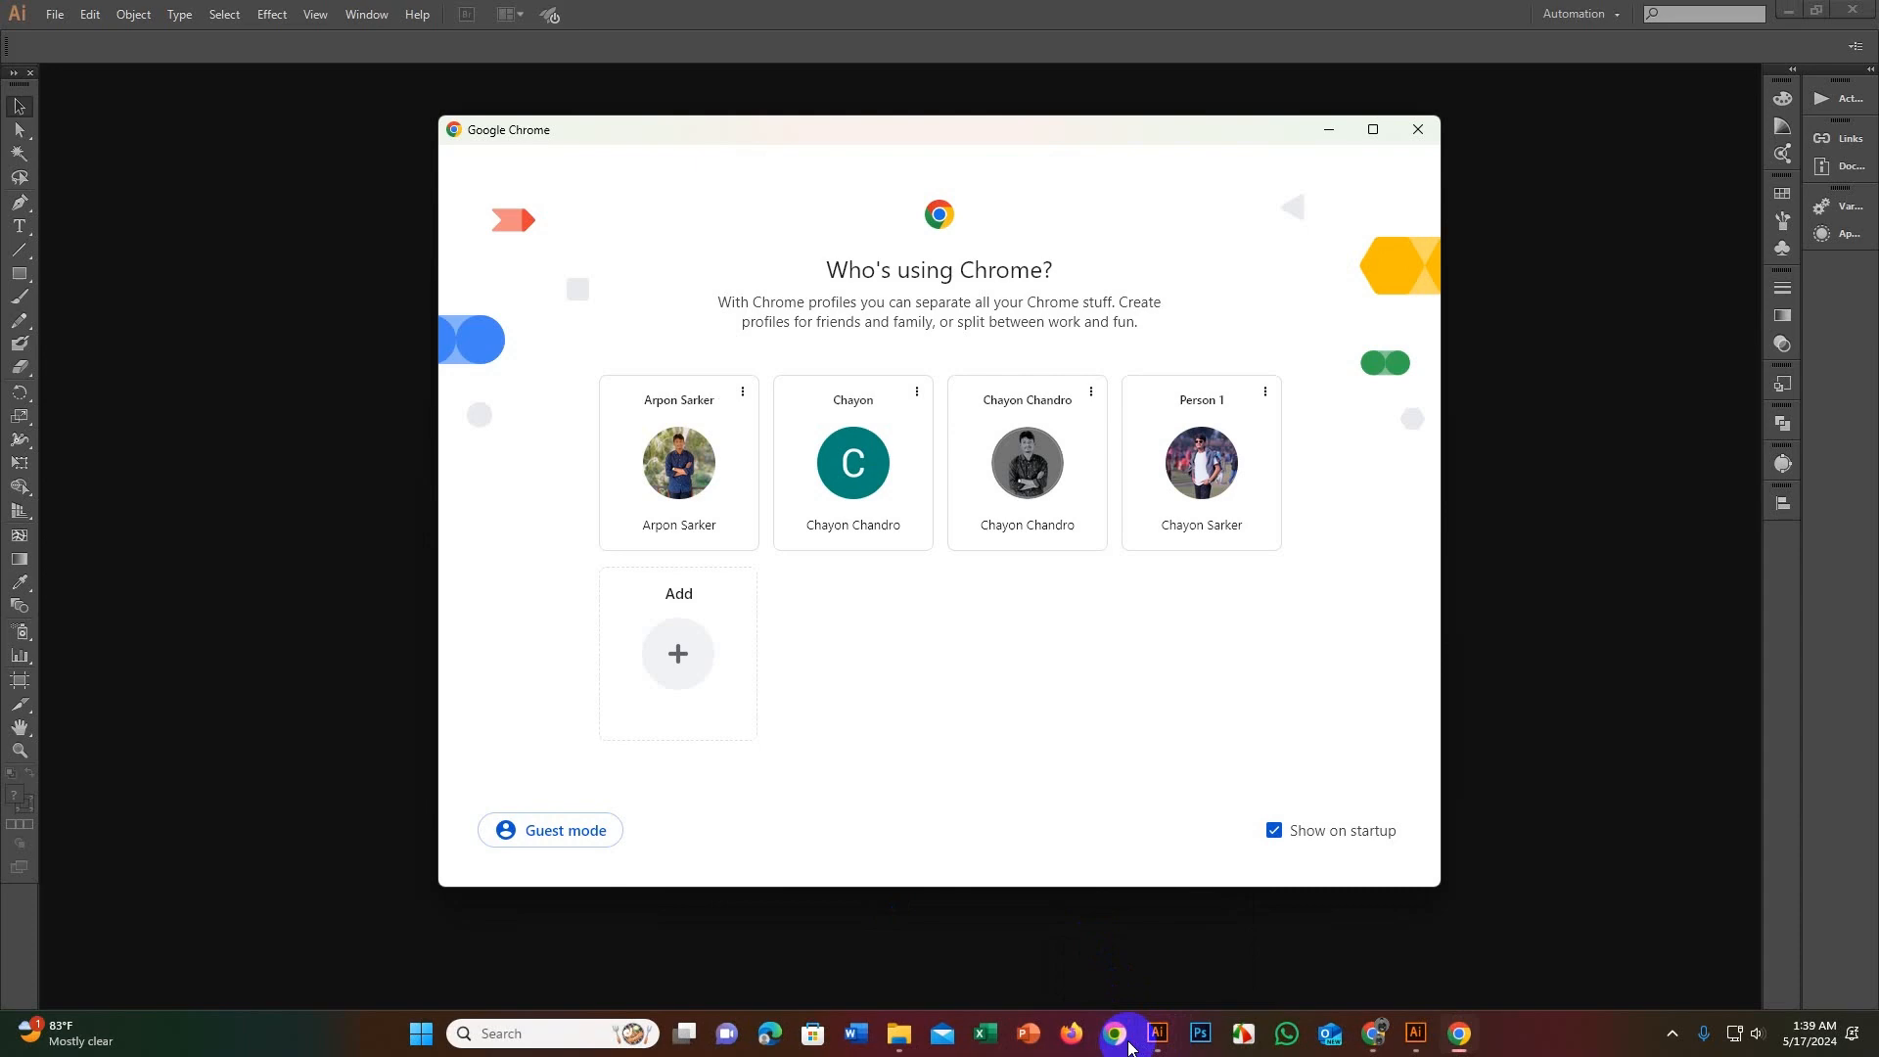
pyautogui.click(1170, 460)
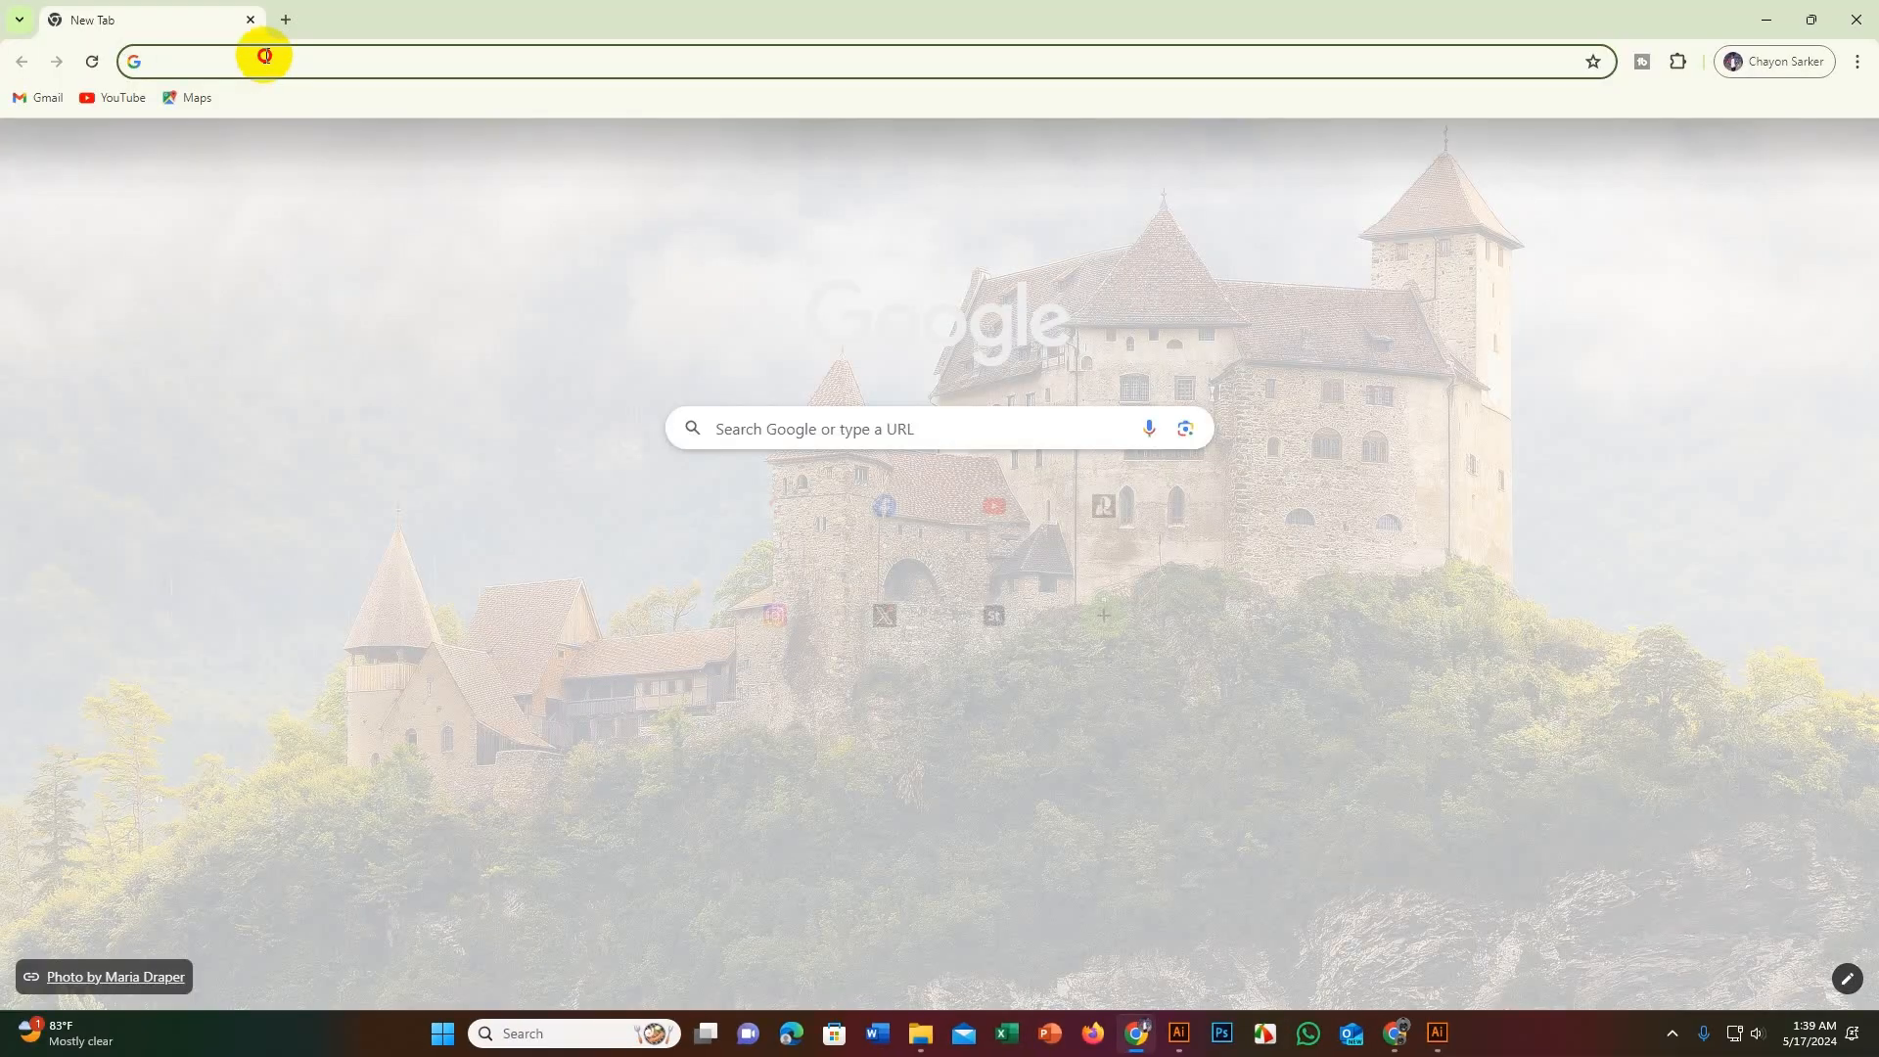
pyautogui.click(265, 56)
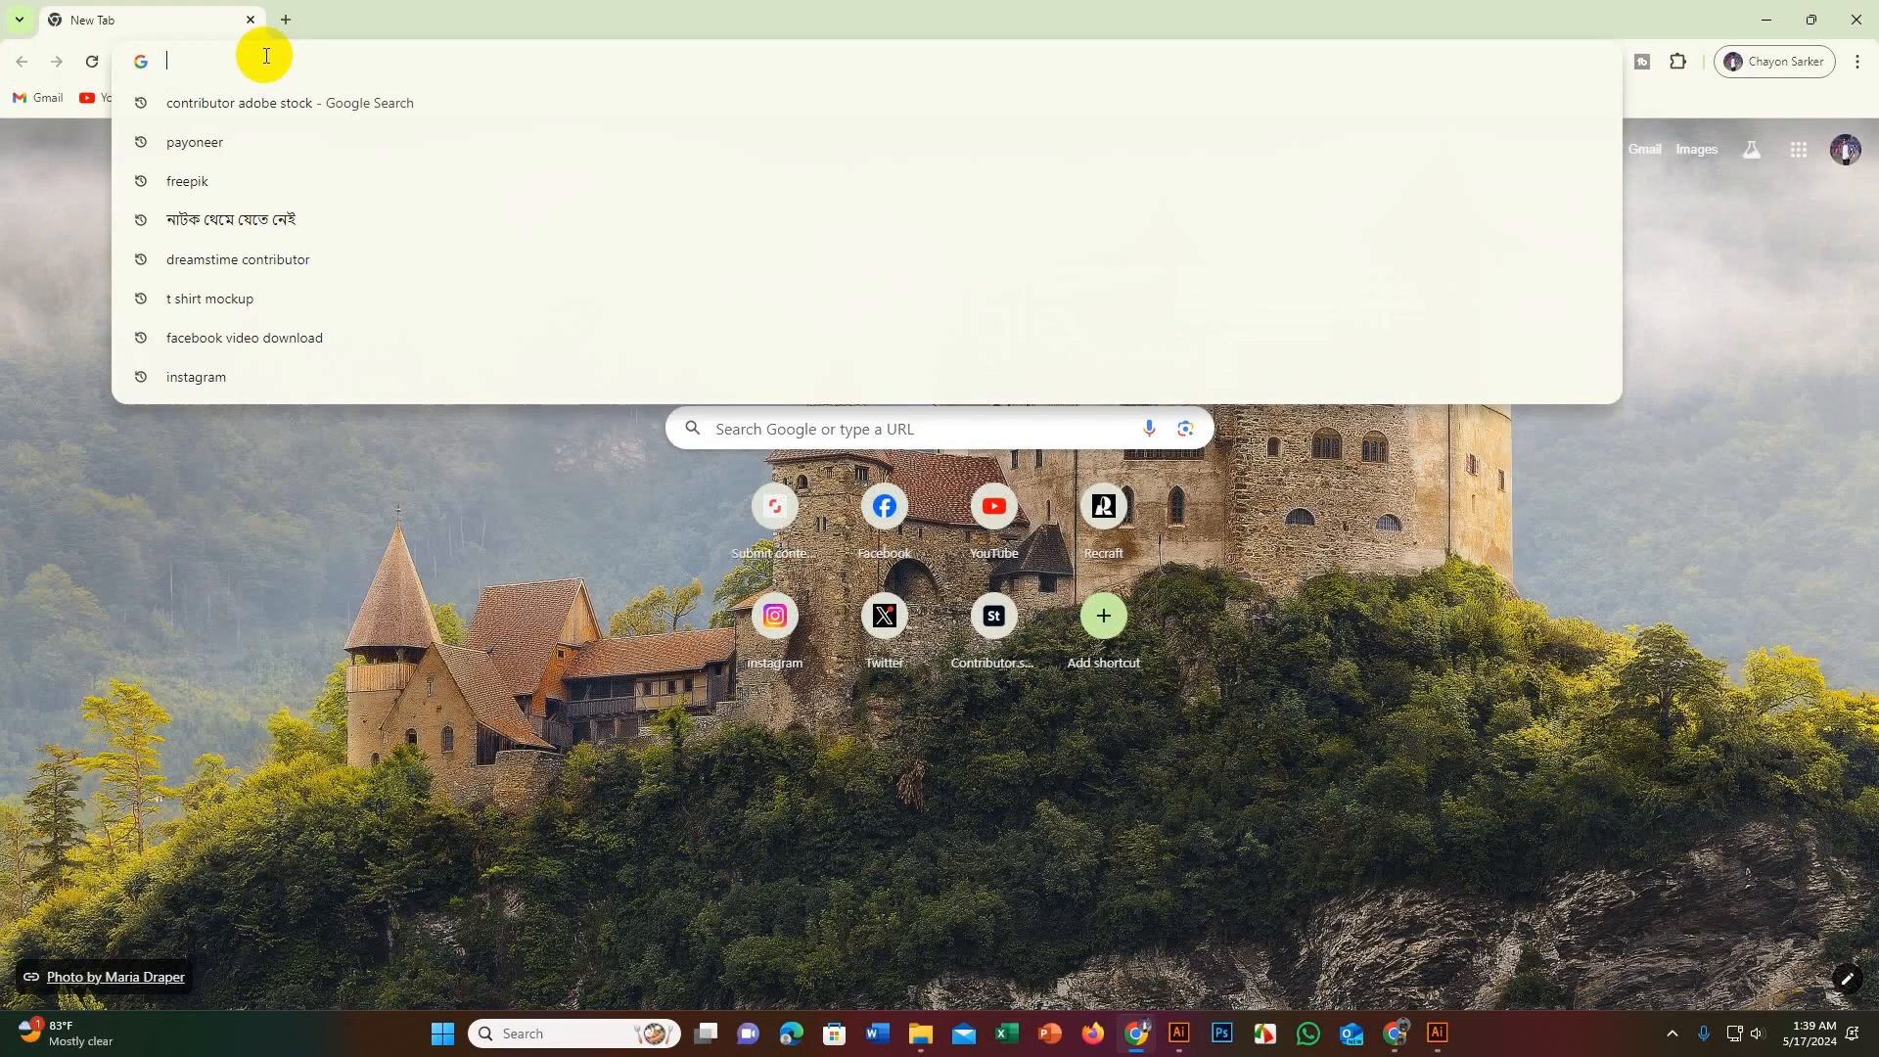
pyautogui.write('t')
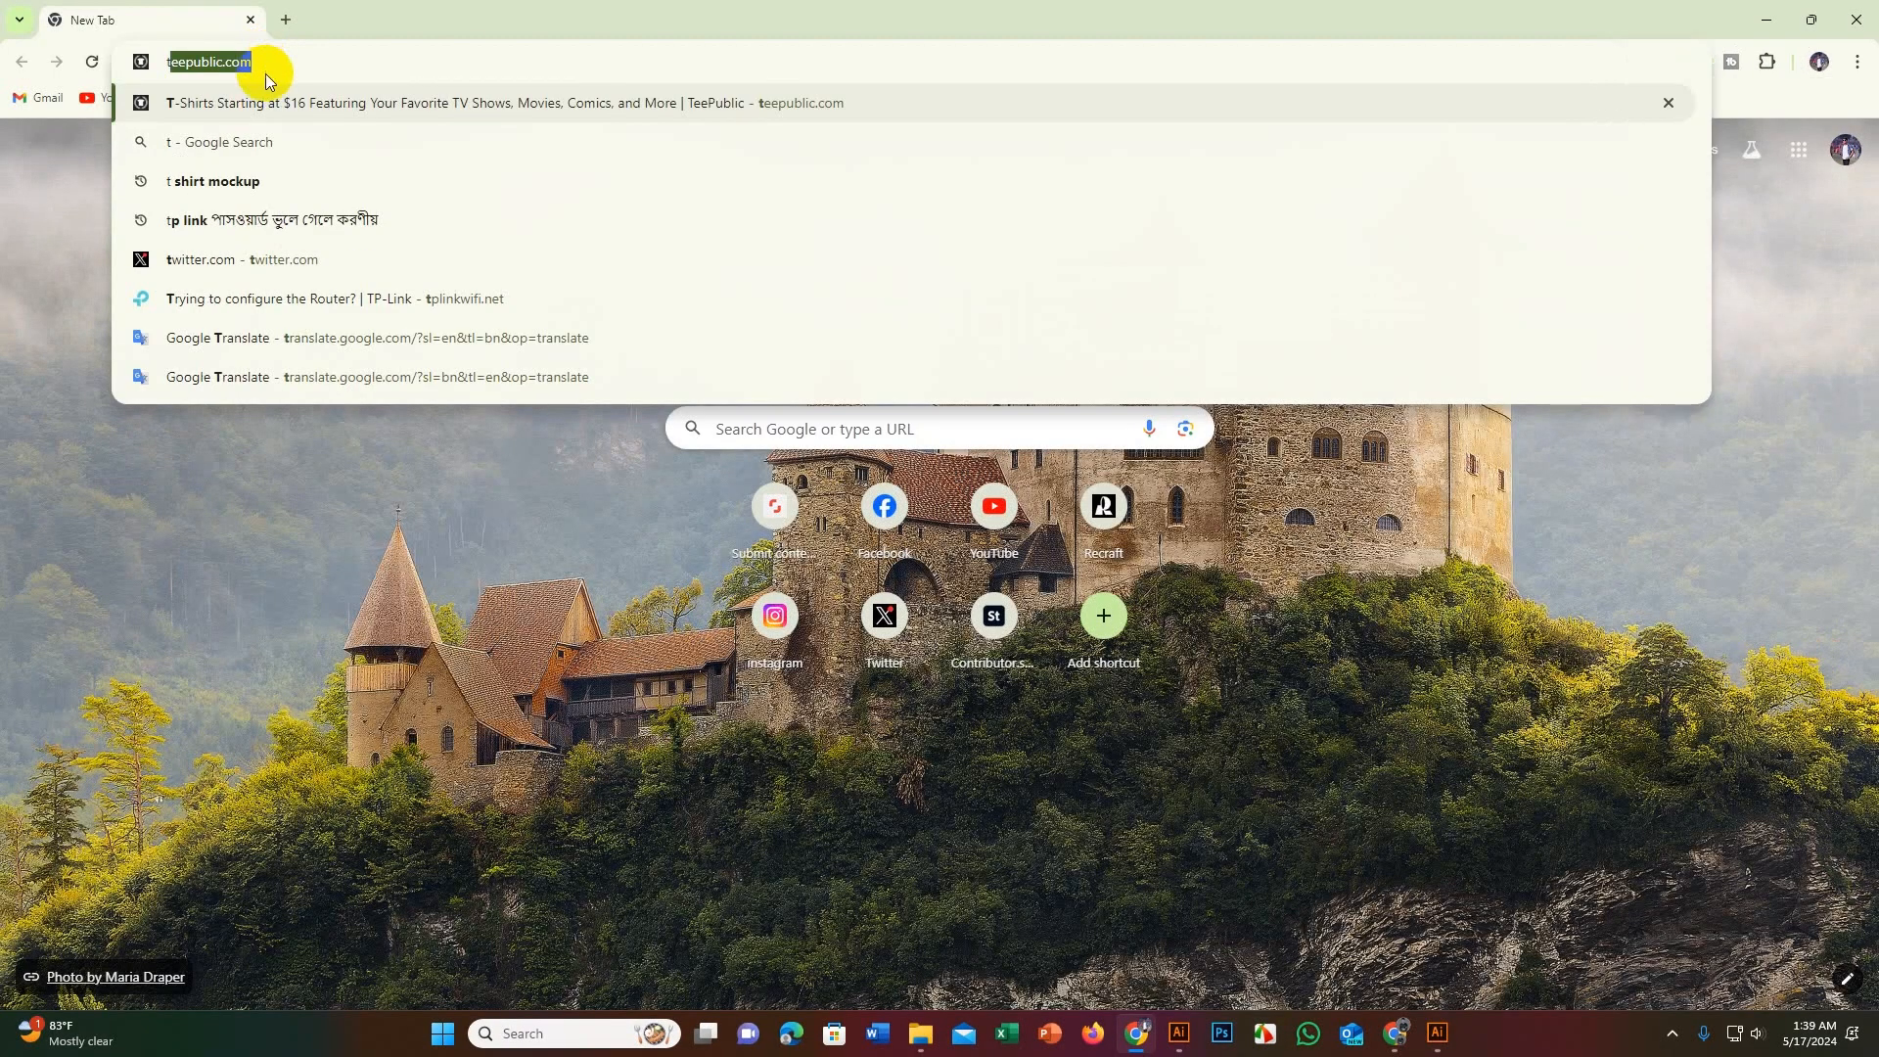
pyautogui.press('Return')
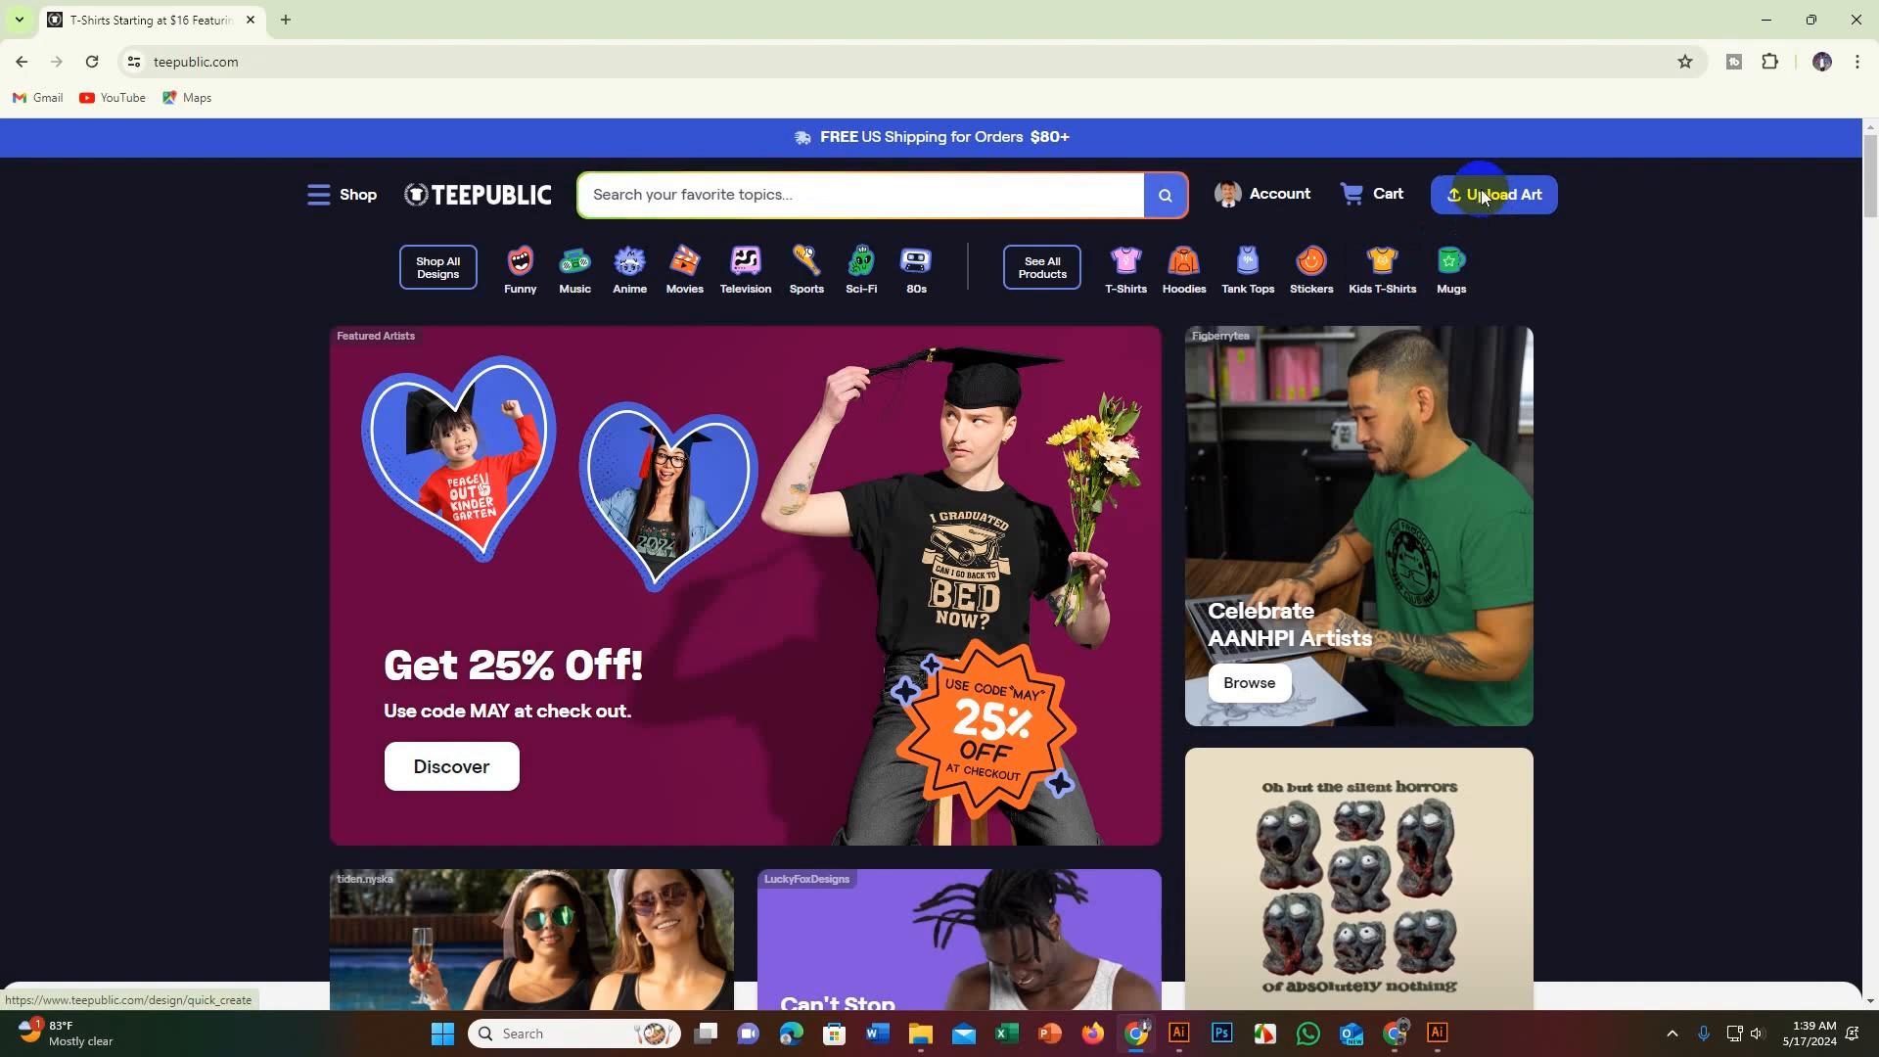
# Step: Start a new art upload on TeePublic and upload the "Life is beautiful typhography t shirt design-01" PNG from Downloads
pyautogui.click(1483, 197)
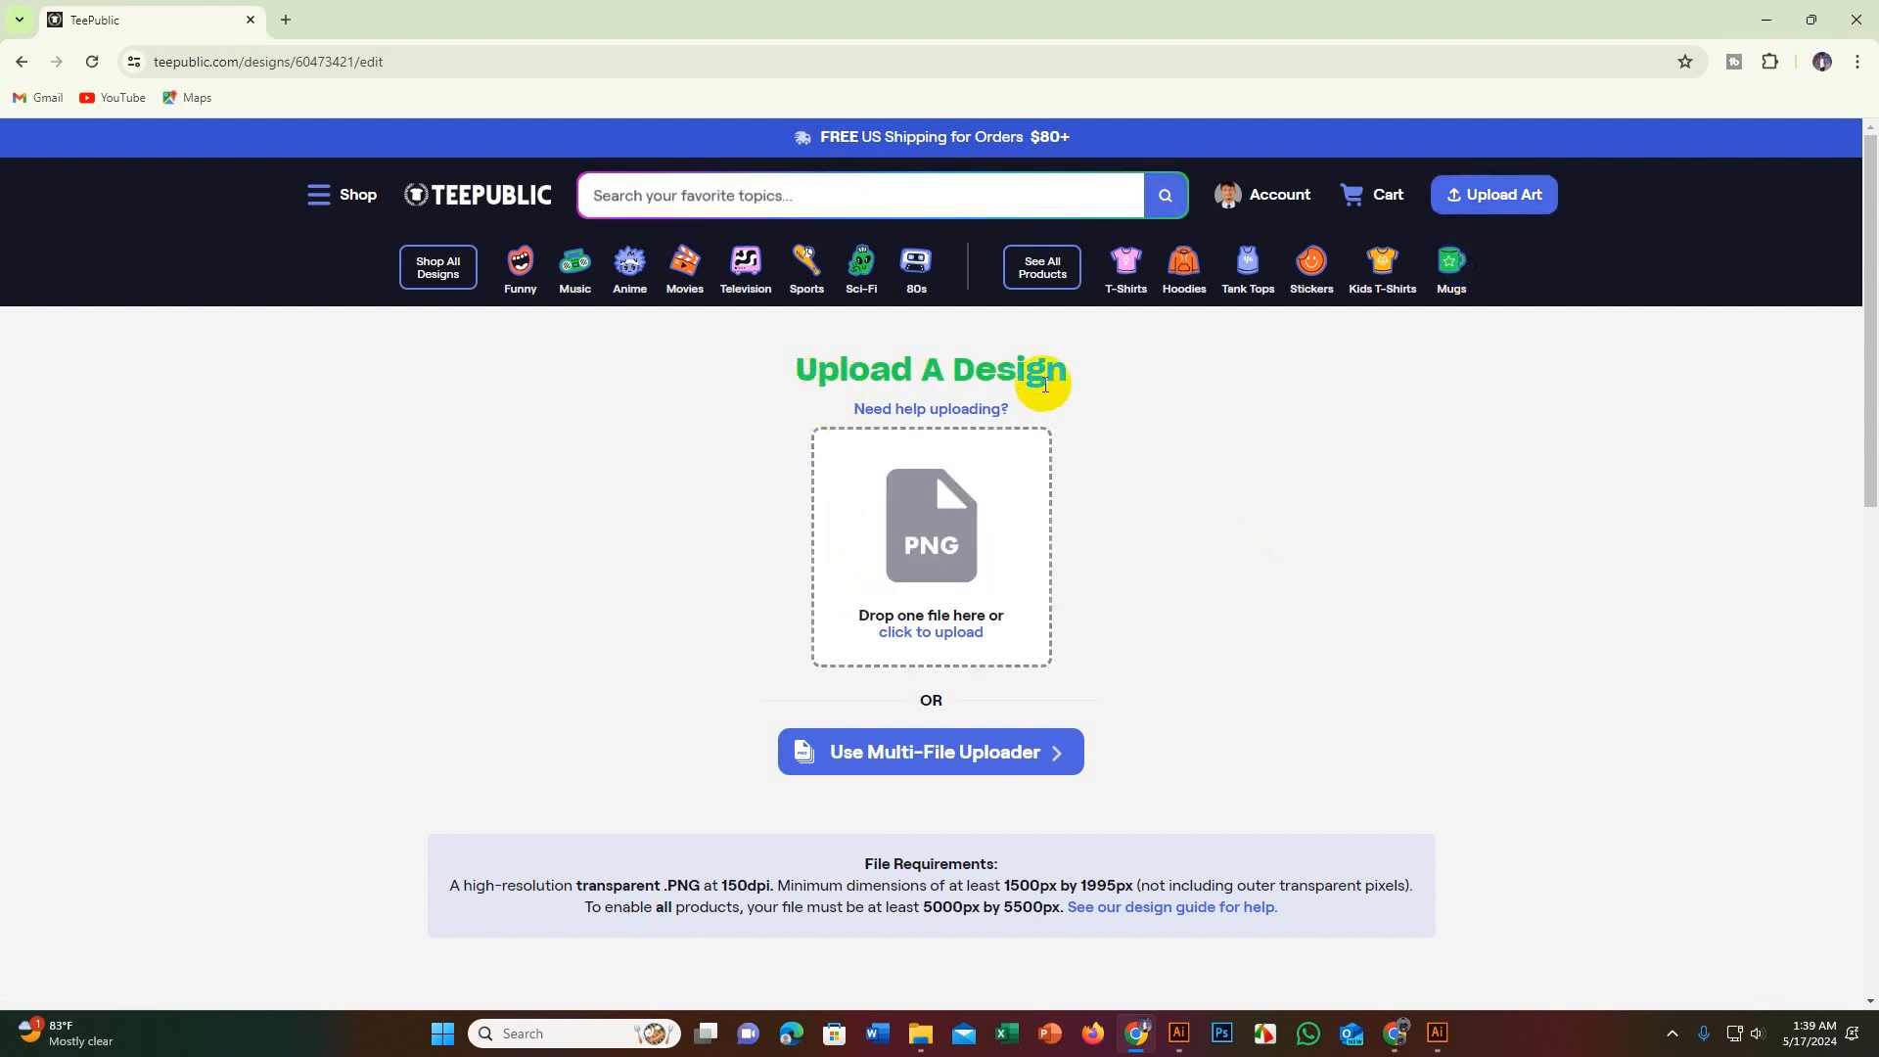
pyautogui.scroll(-3, 901, 544)
pyautogui.scroll(3, 902, 543)
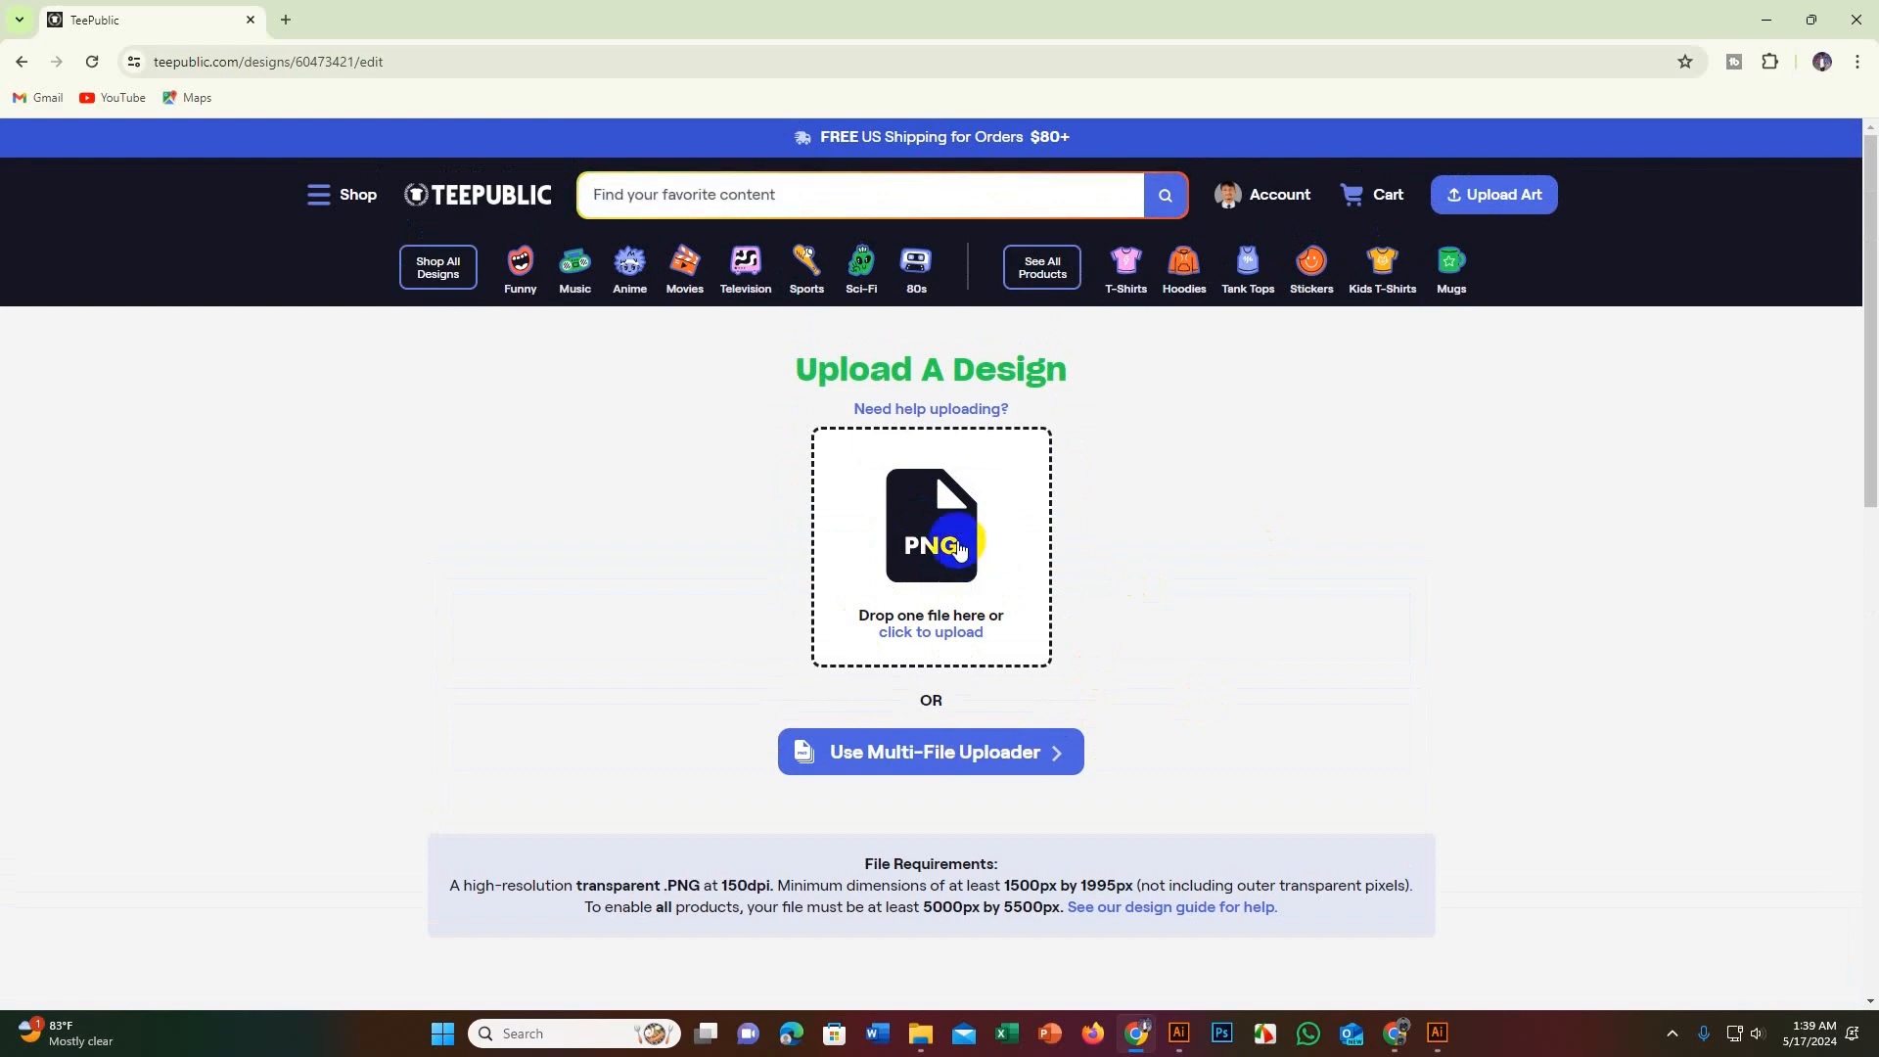
pyautogui.click(957, 548)
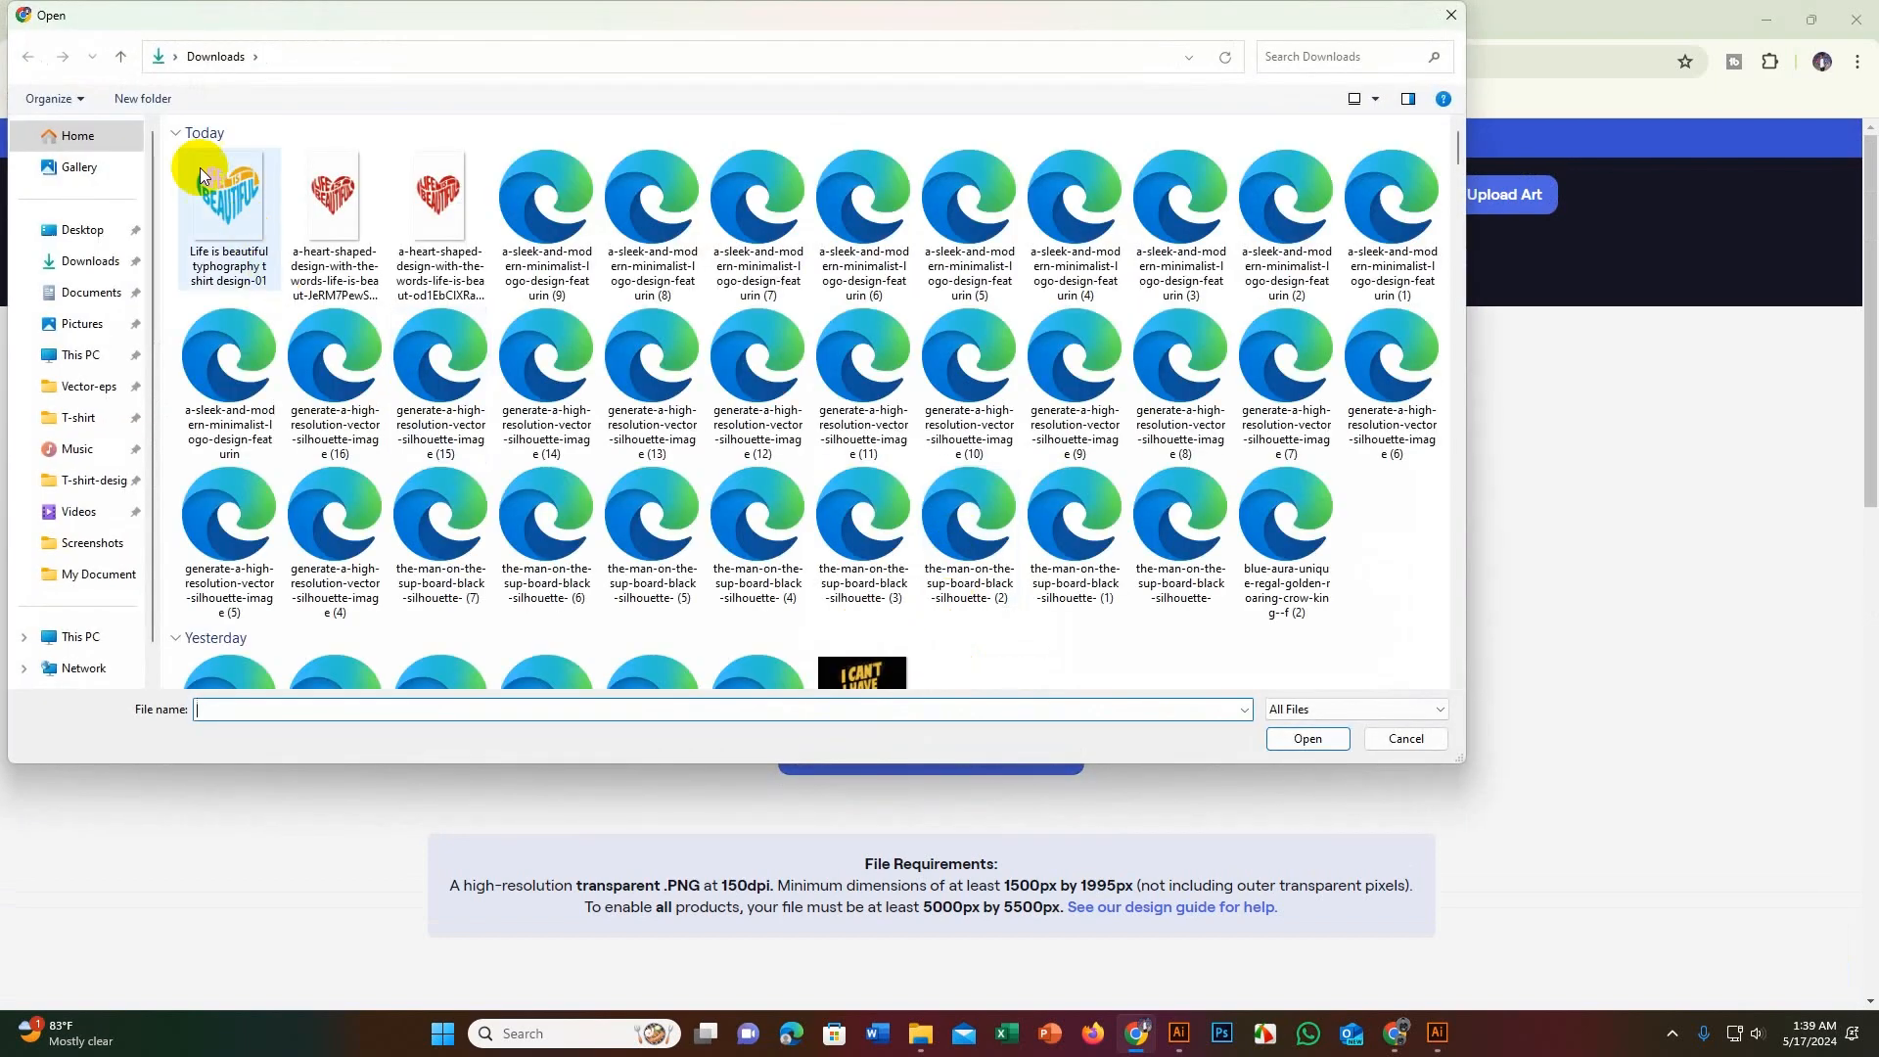
pyautogui.click(227, 211)
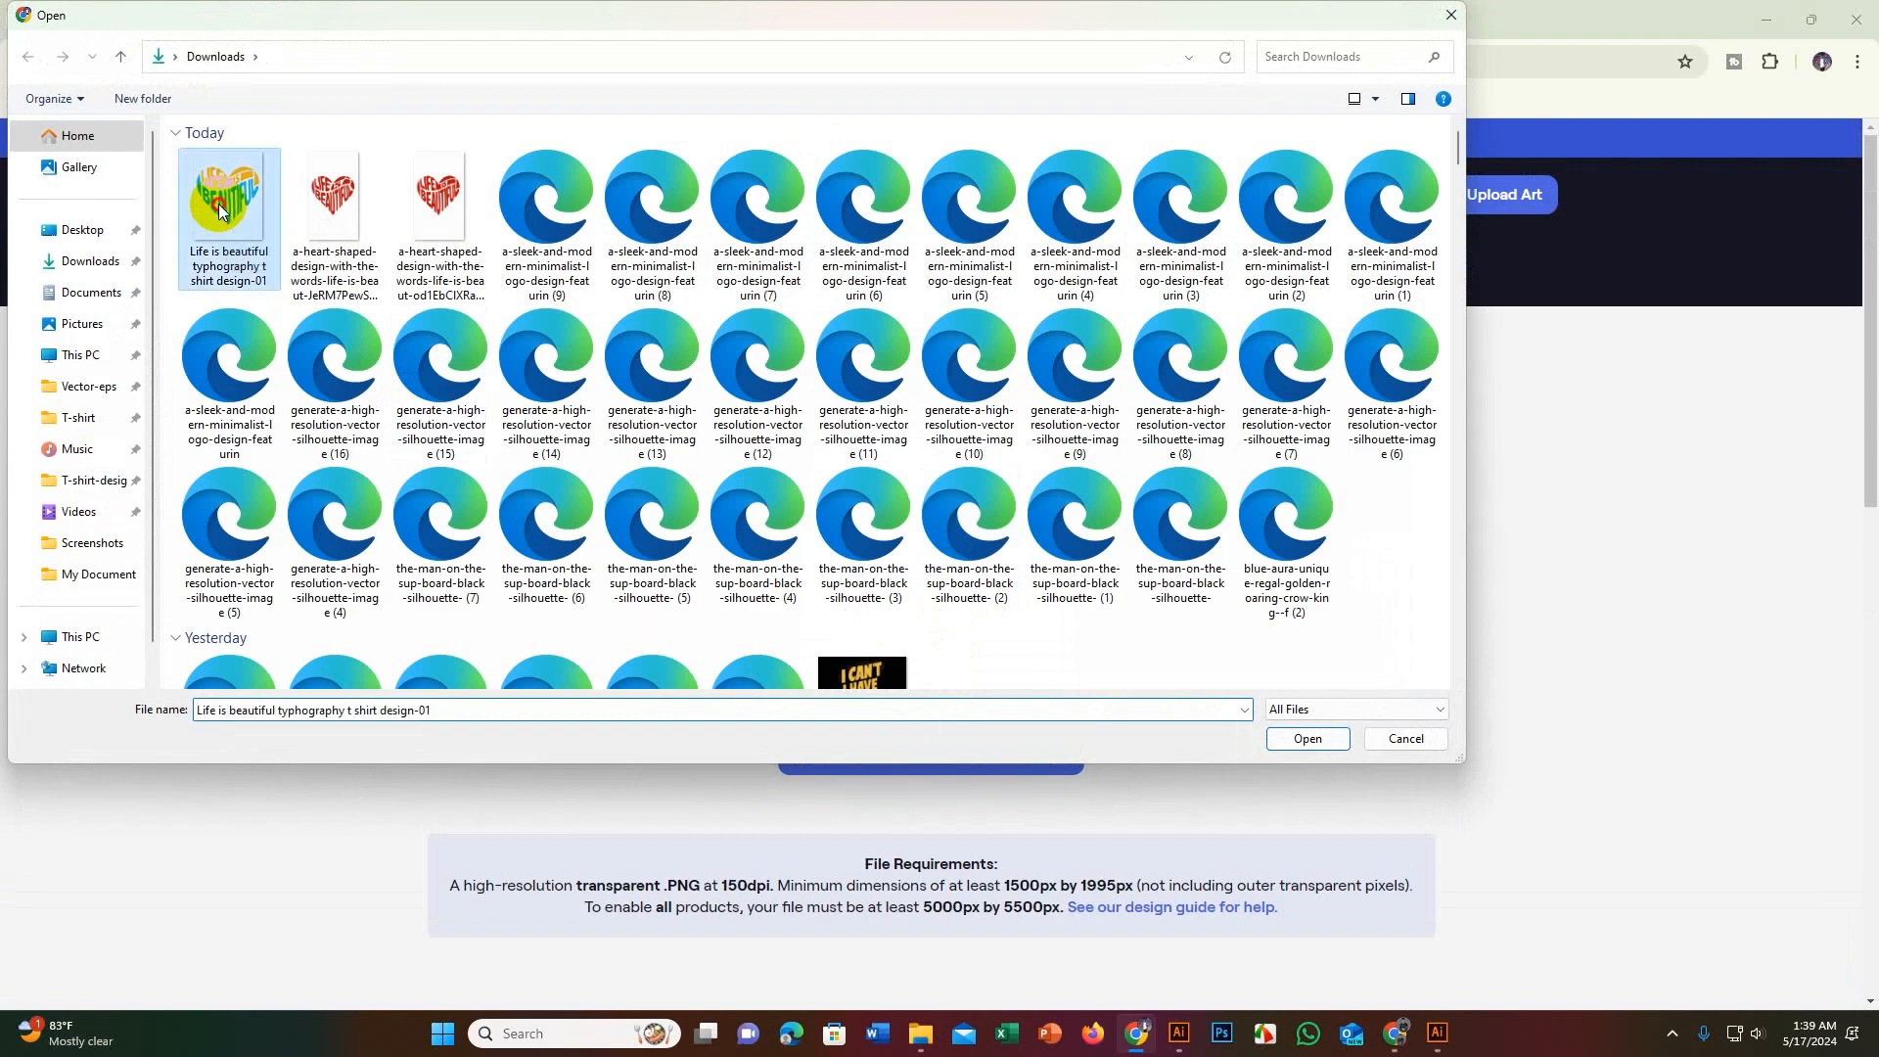
pyautogui.click(1296, 741)
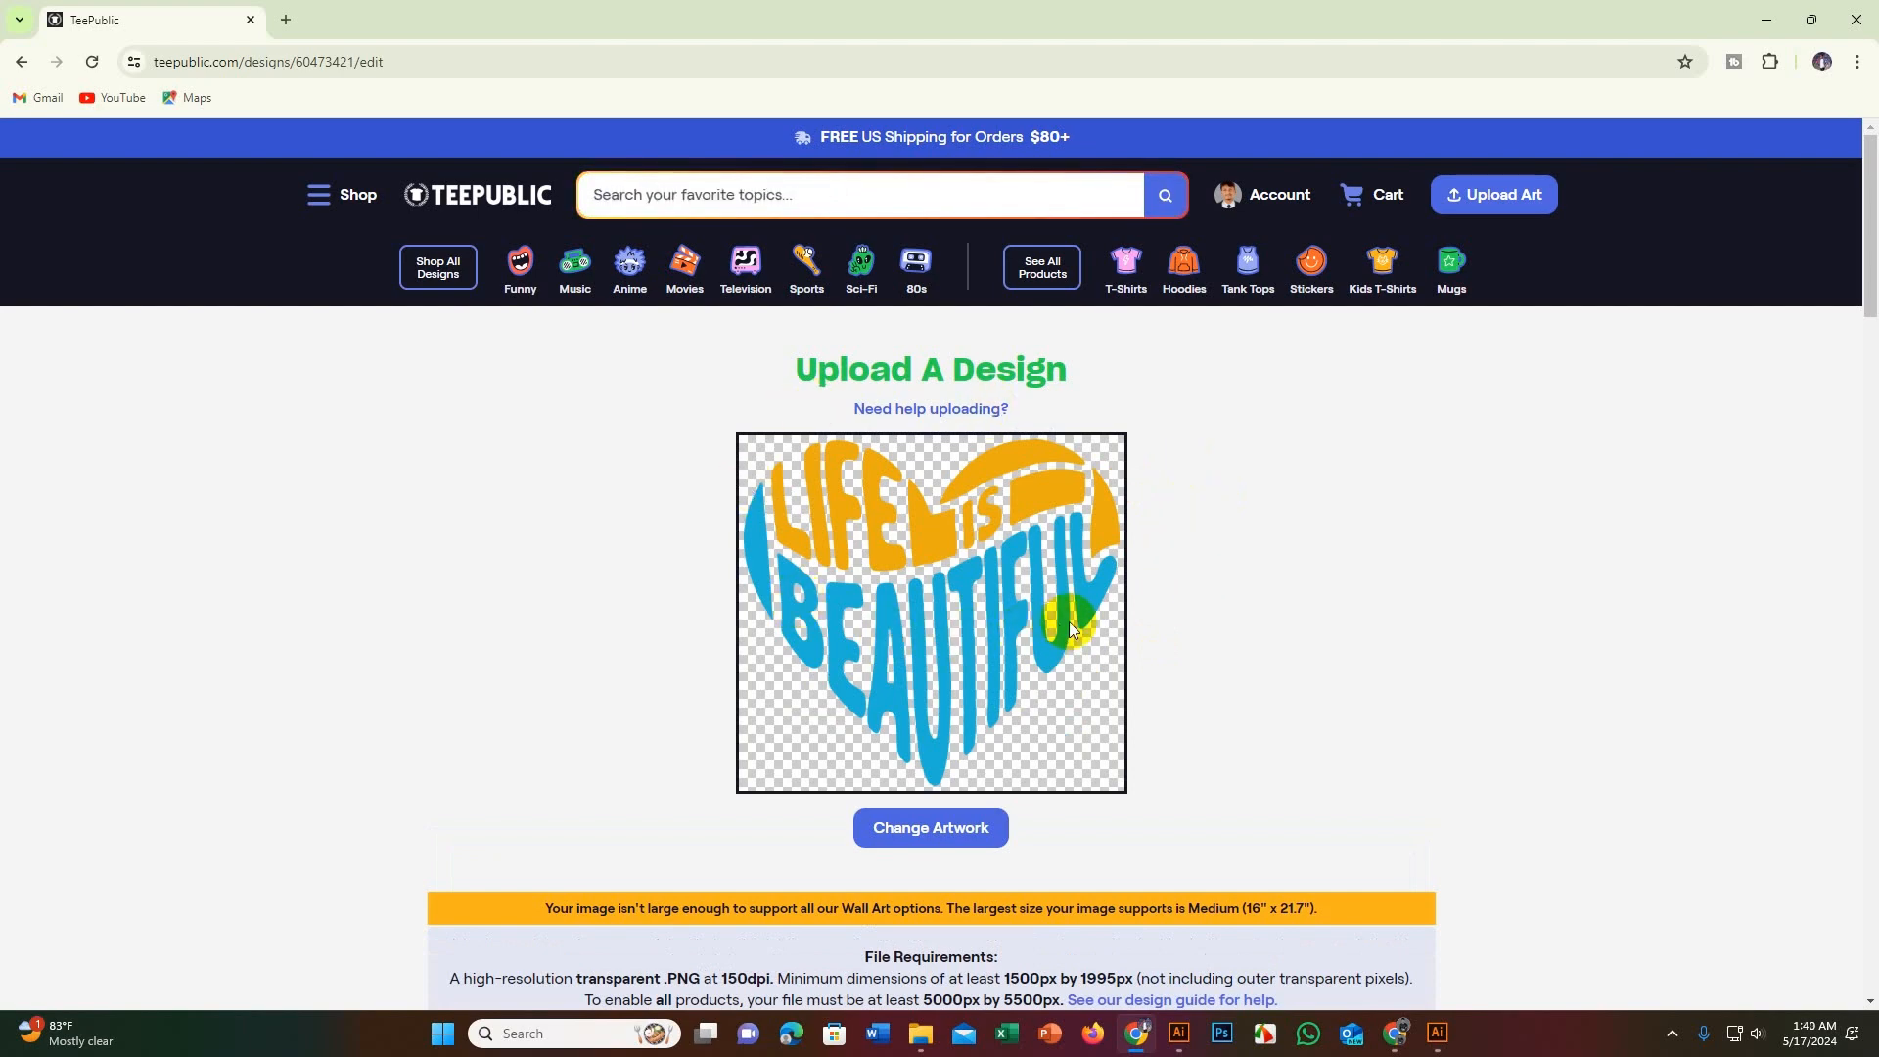
# Step: Examine the upload form's title, description, tag and mature content fields, and place the cursor in the empty Design Title field
pyautogui.scroll(-4, 1074, 625)
pyautogui.scroll(-4, 1077, 620)
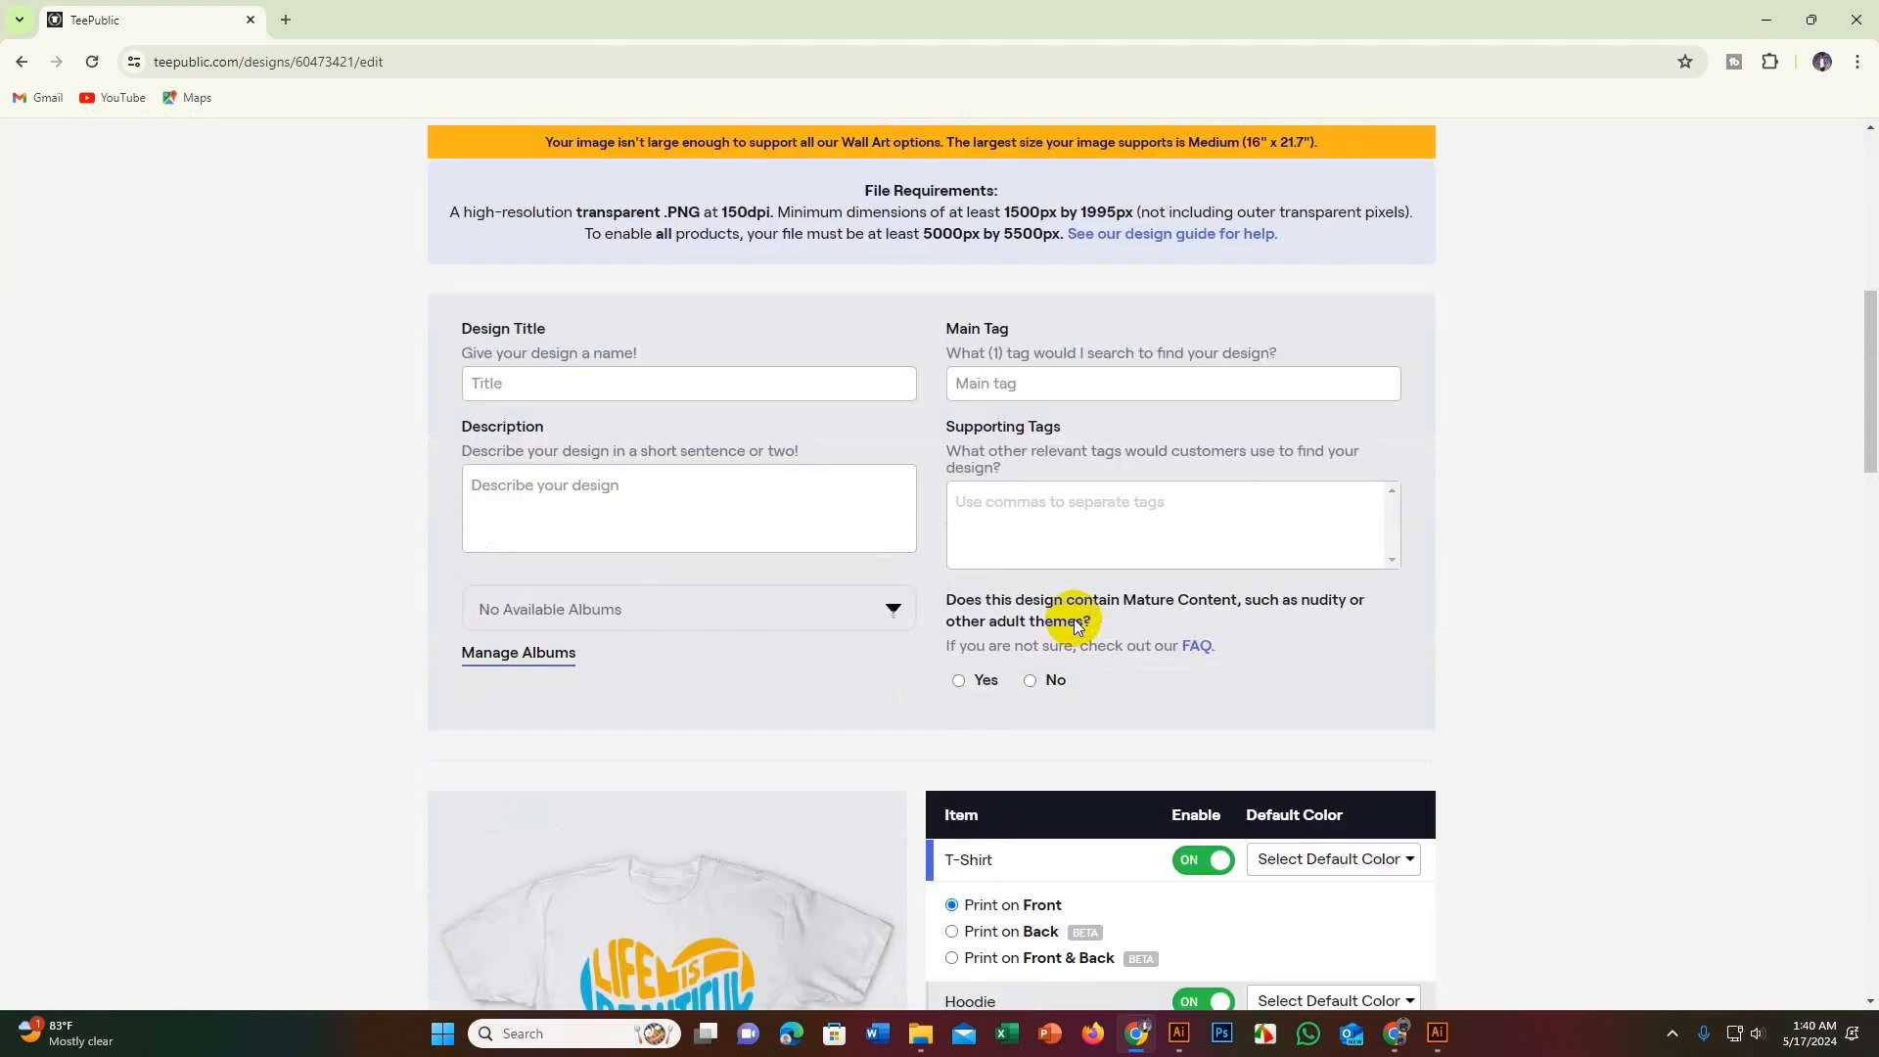
pyautogui.scroll(2, 1067, 620)
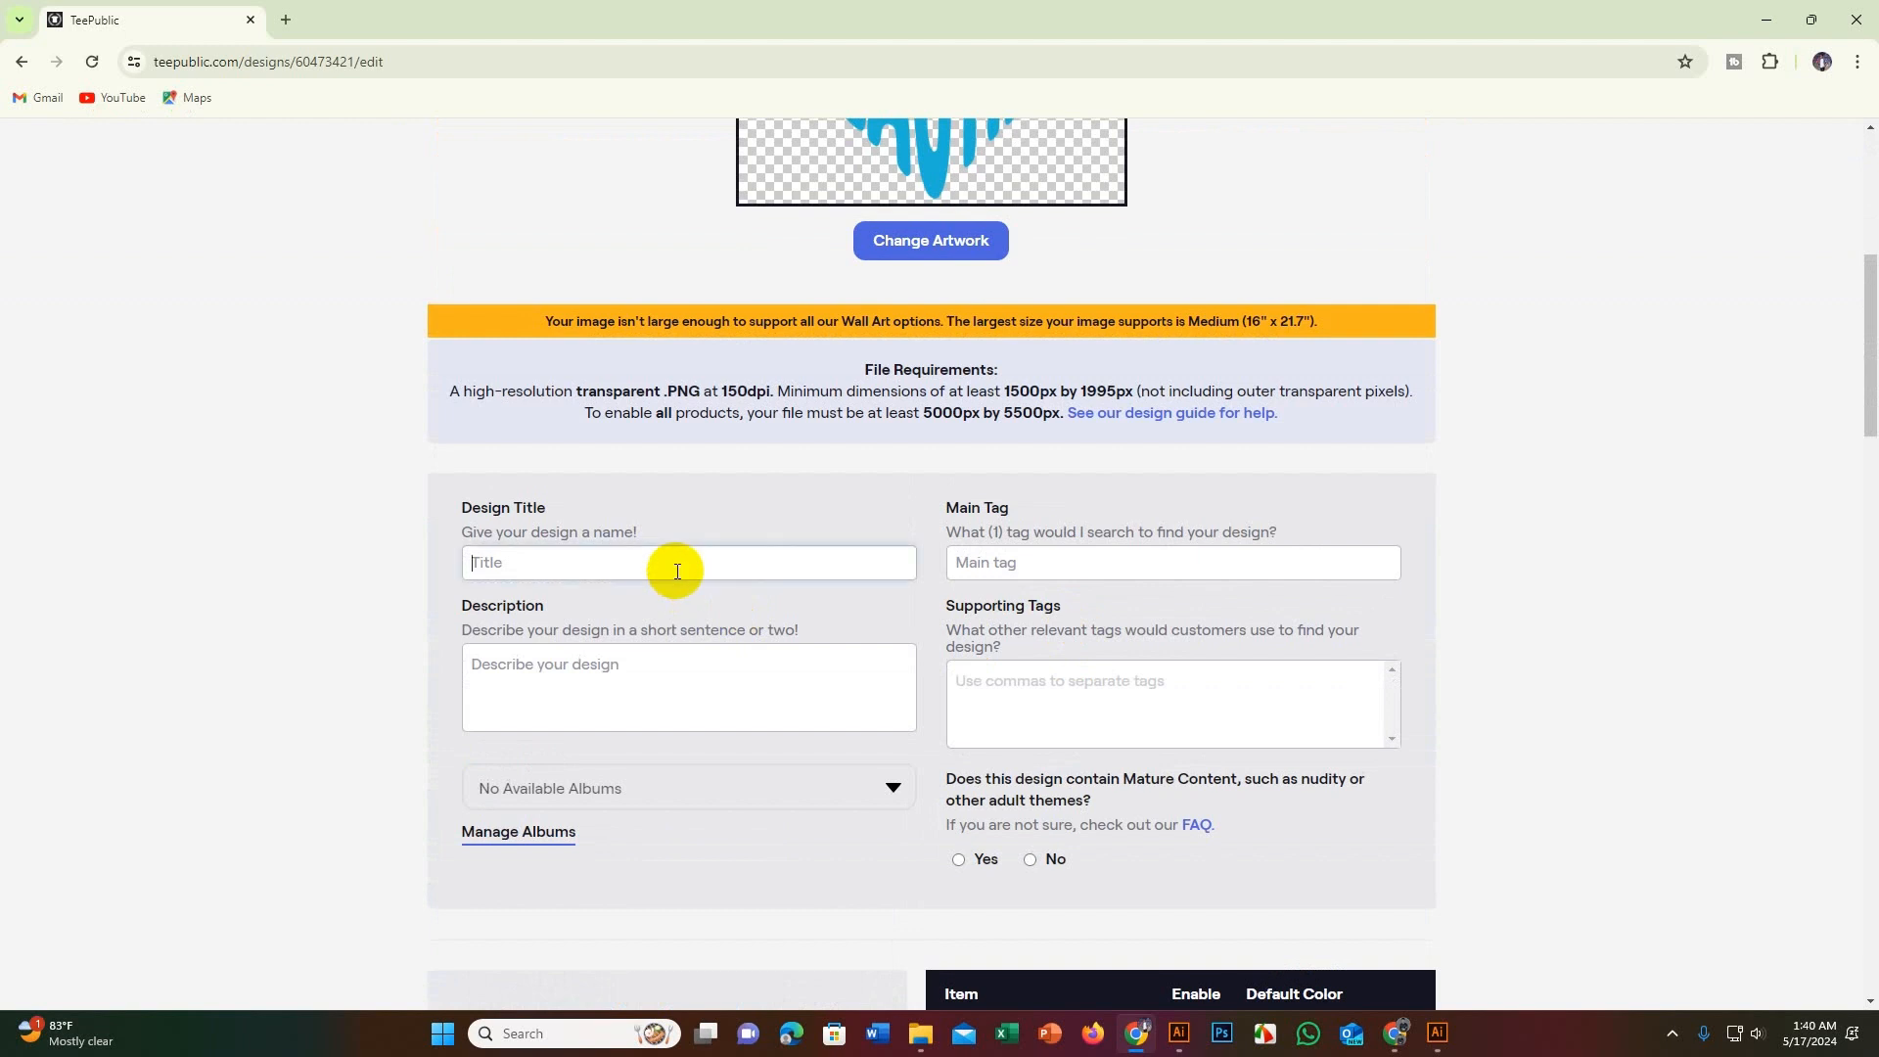
pyautogui.scroll(-2, 681, 570)
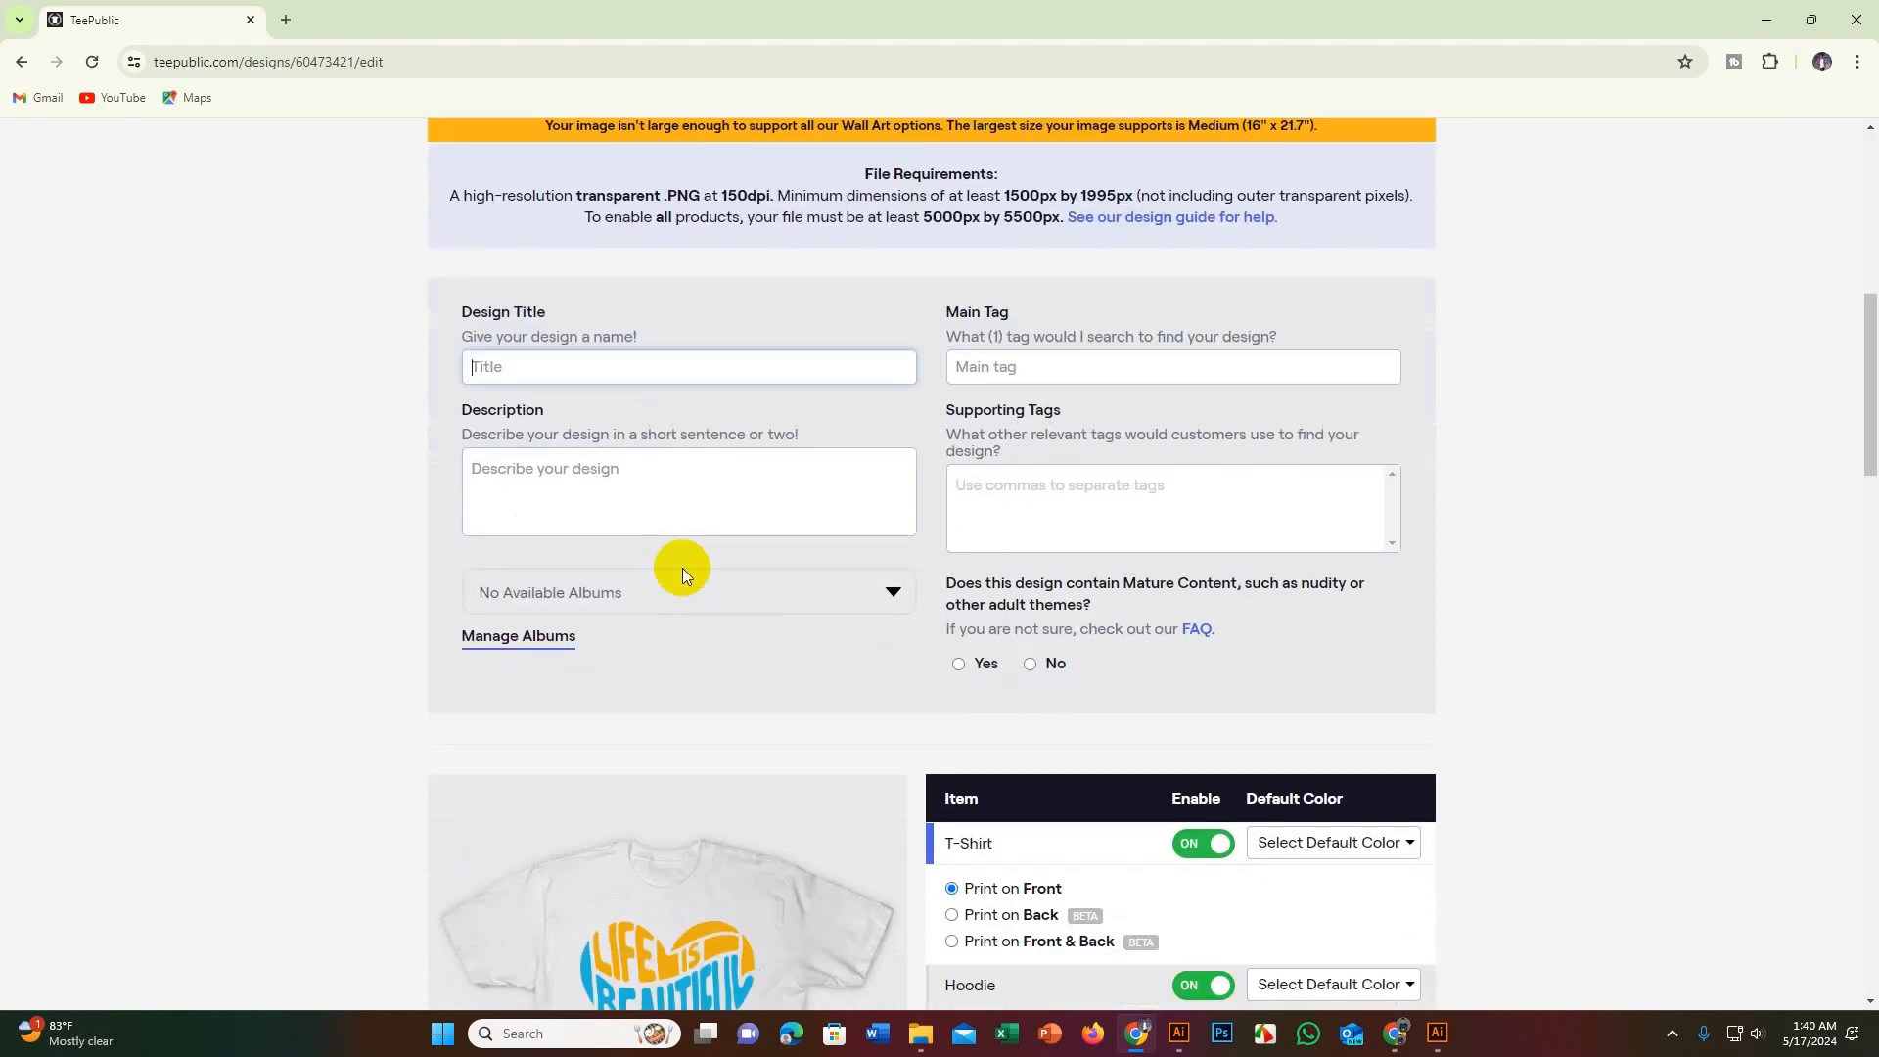
pyautogui.scroll(1, 594, 419)
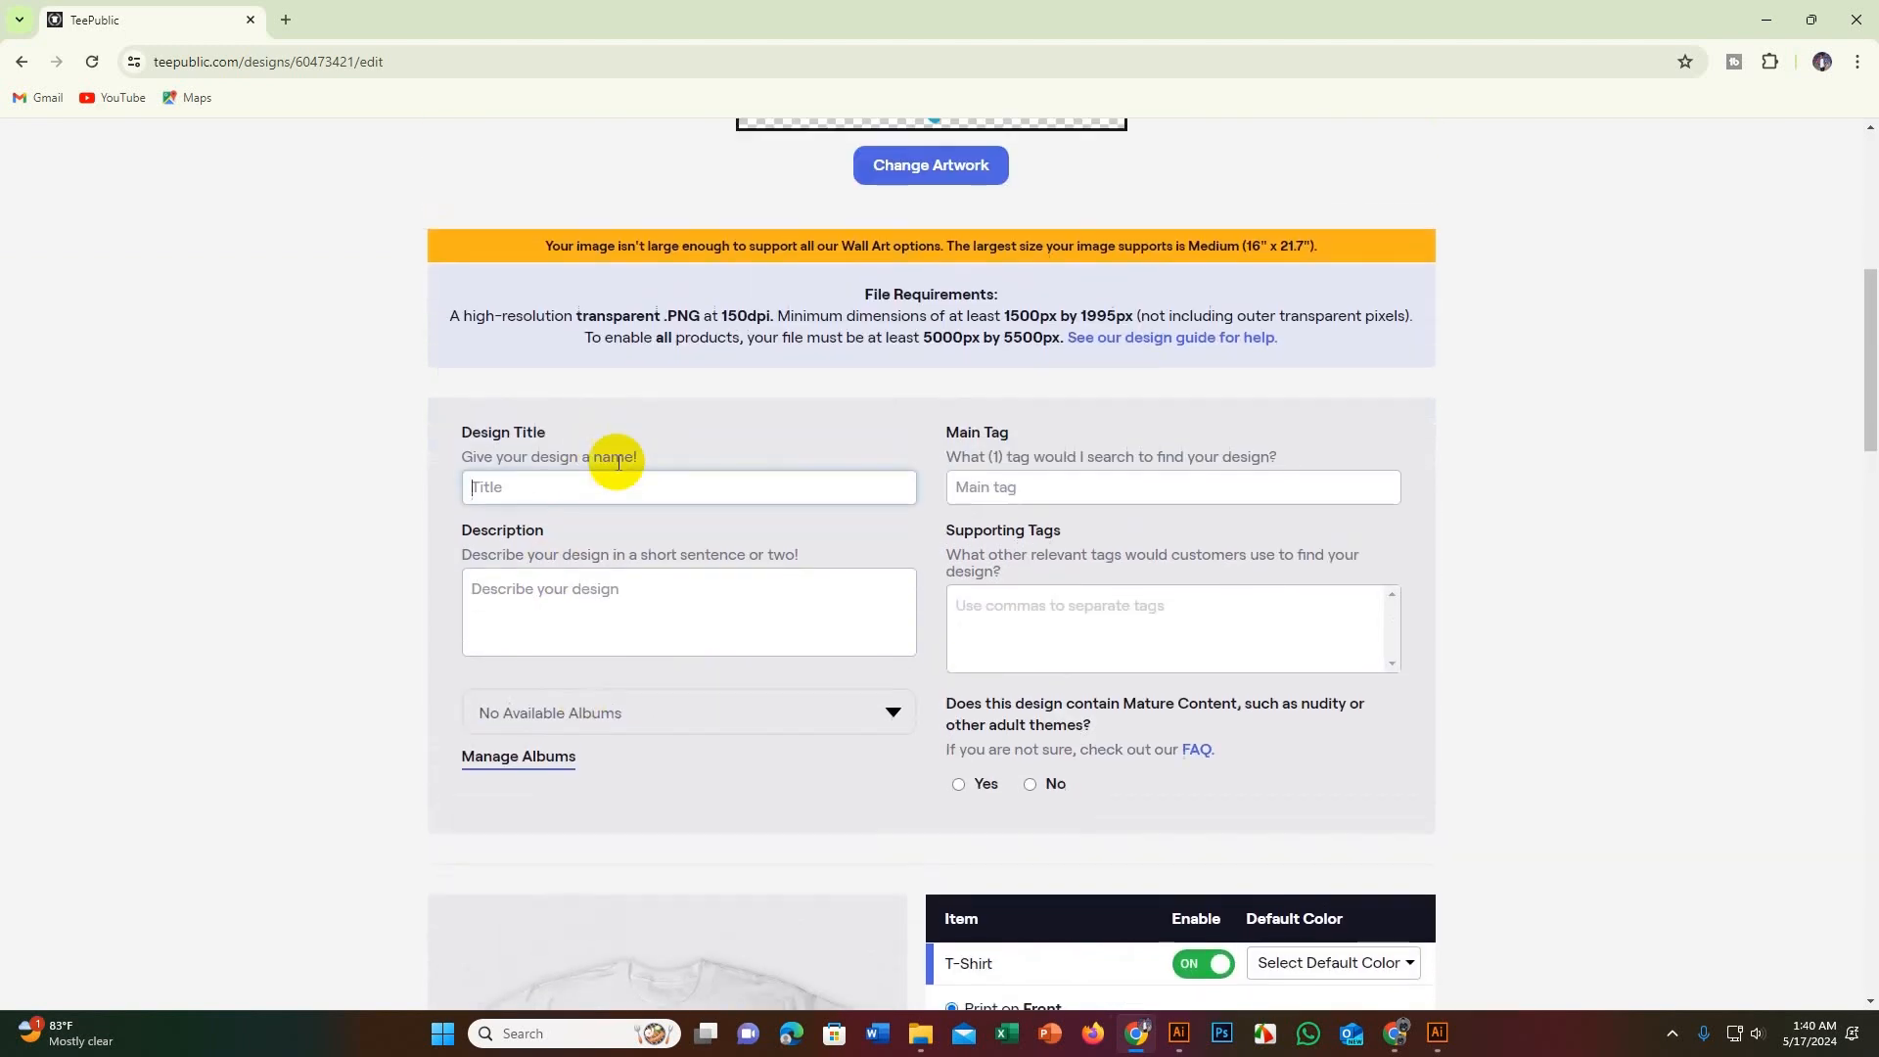
pyautogui.scroll(1, 685, 509)
pyautogui.click(662, 565)
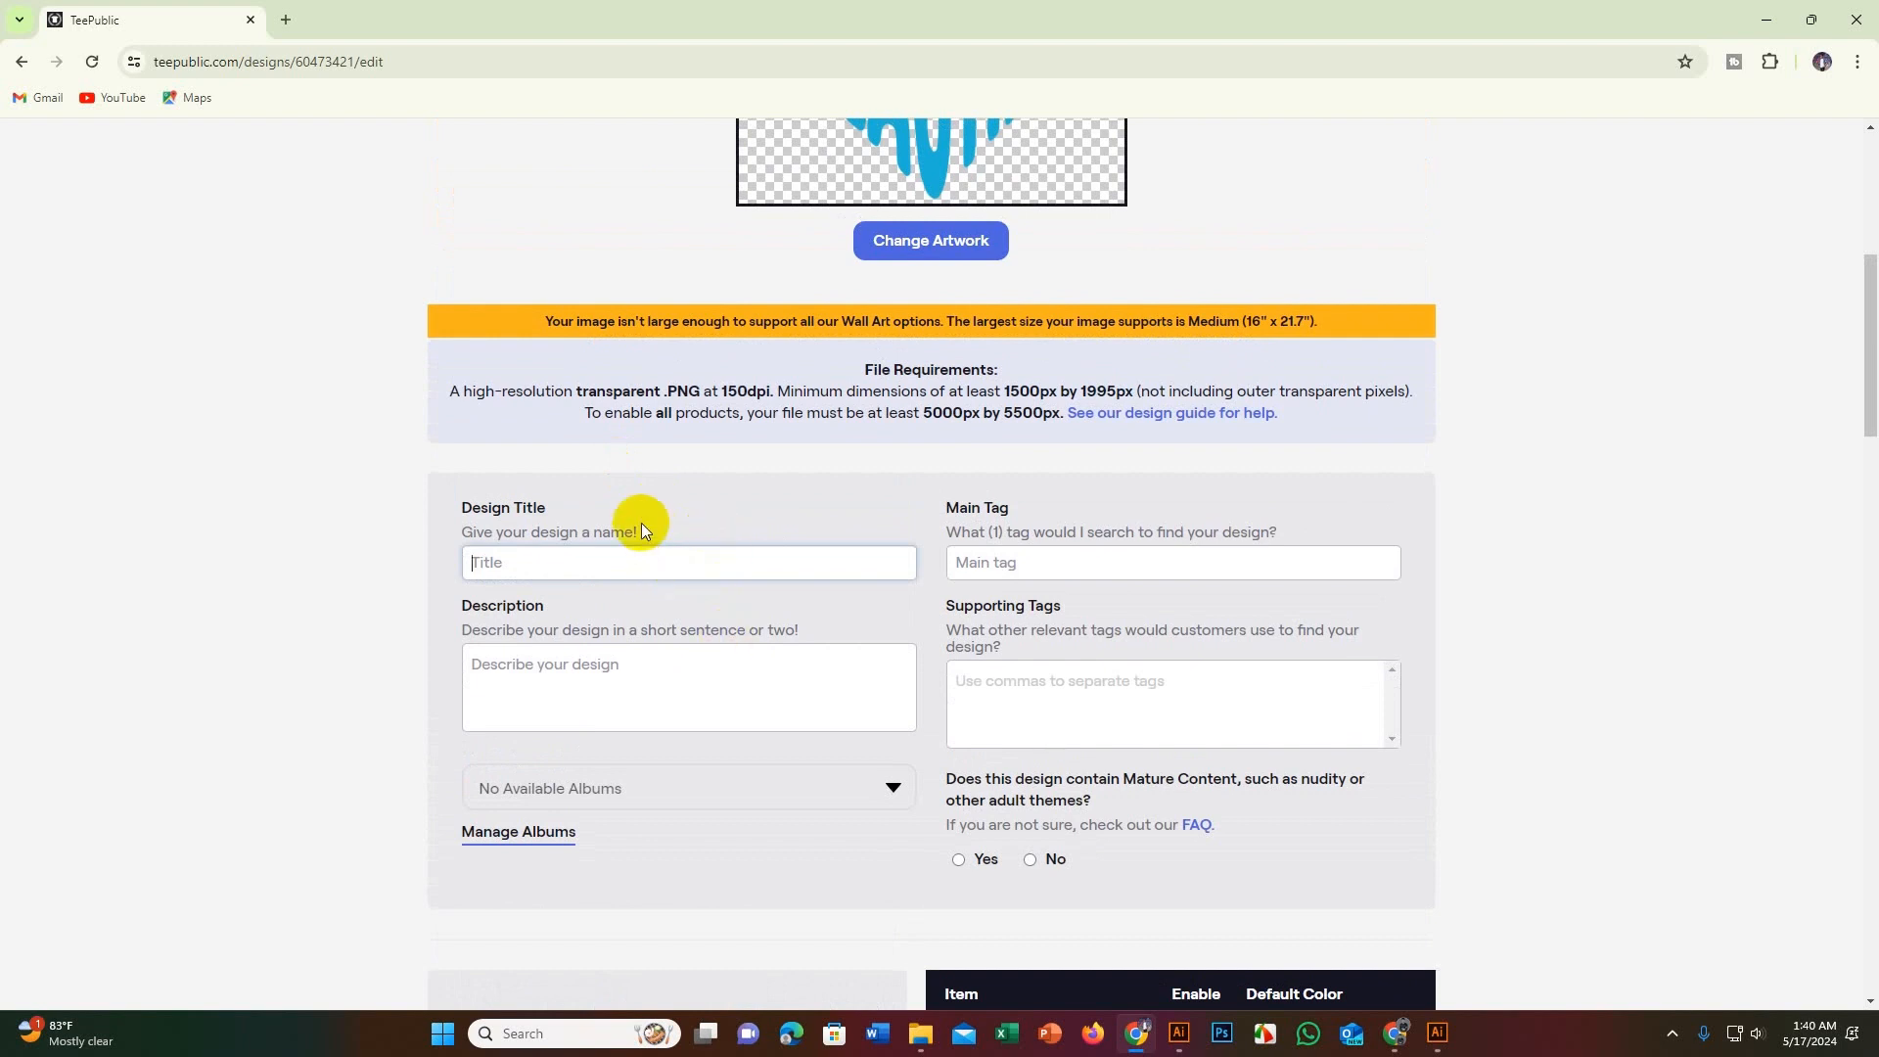
pyautogui.moveTo(915, 1045)
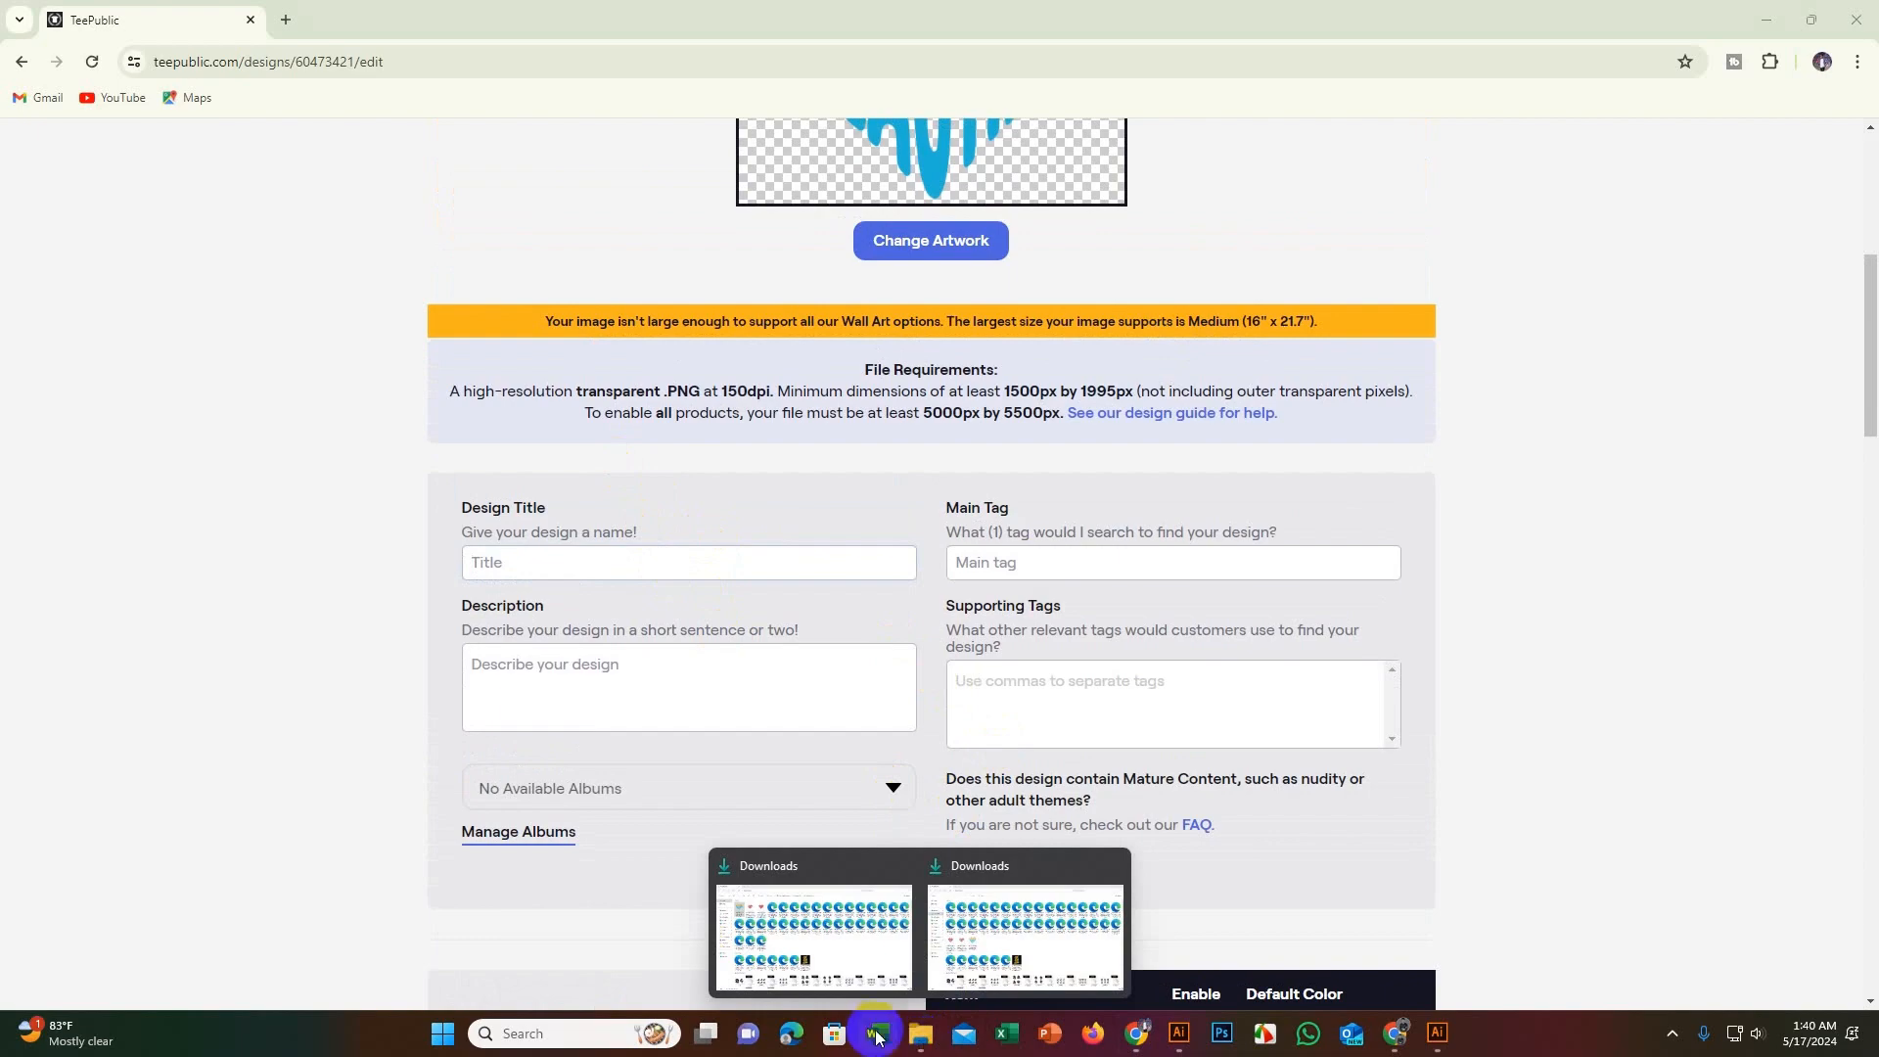
pyautogui.click(925, 1044)
pyautogui.click(818, 936)
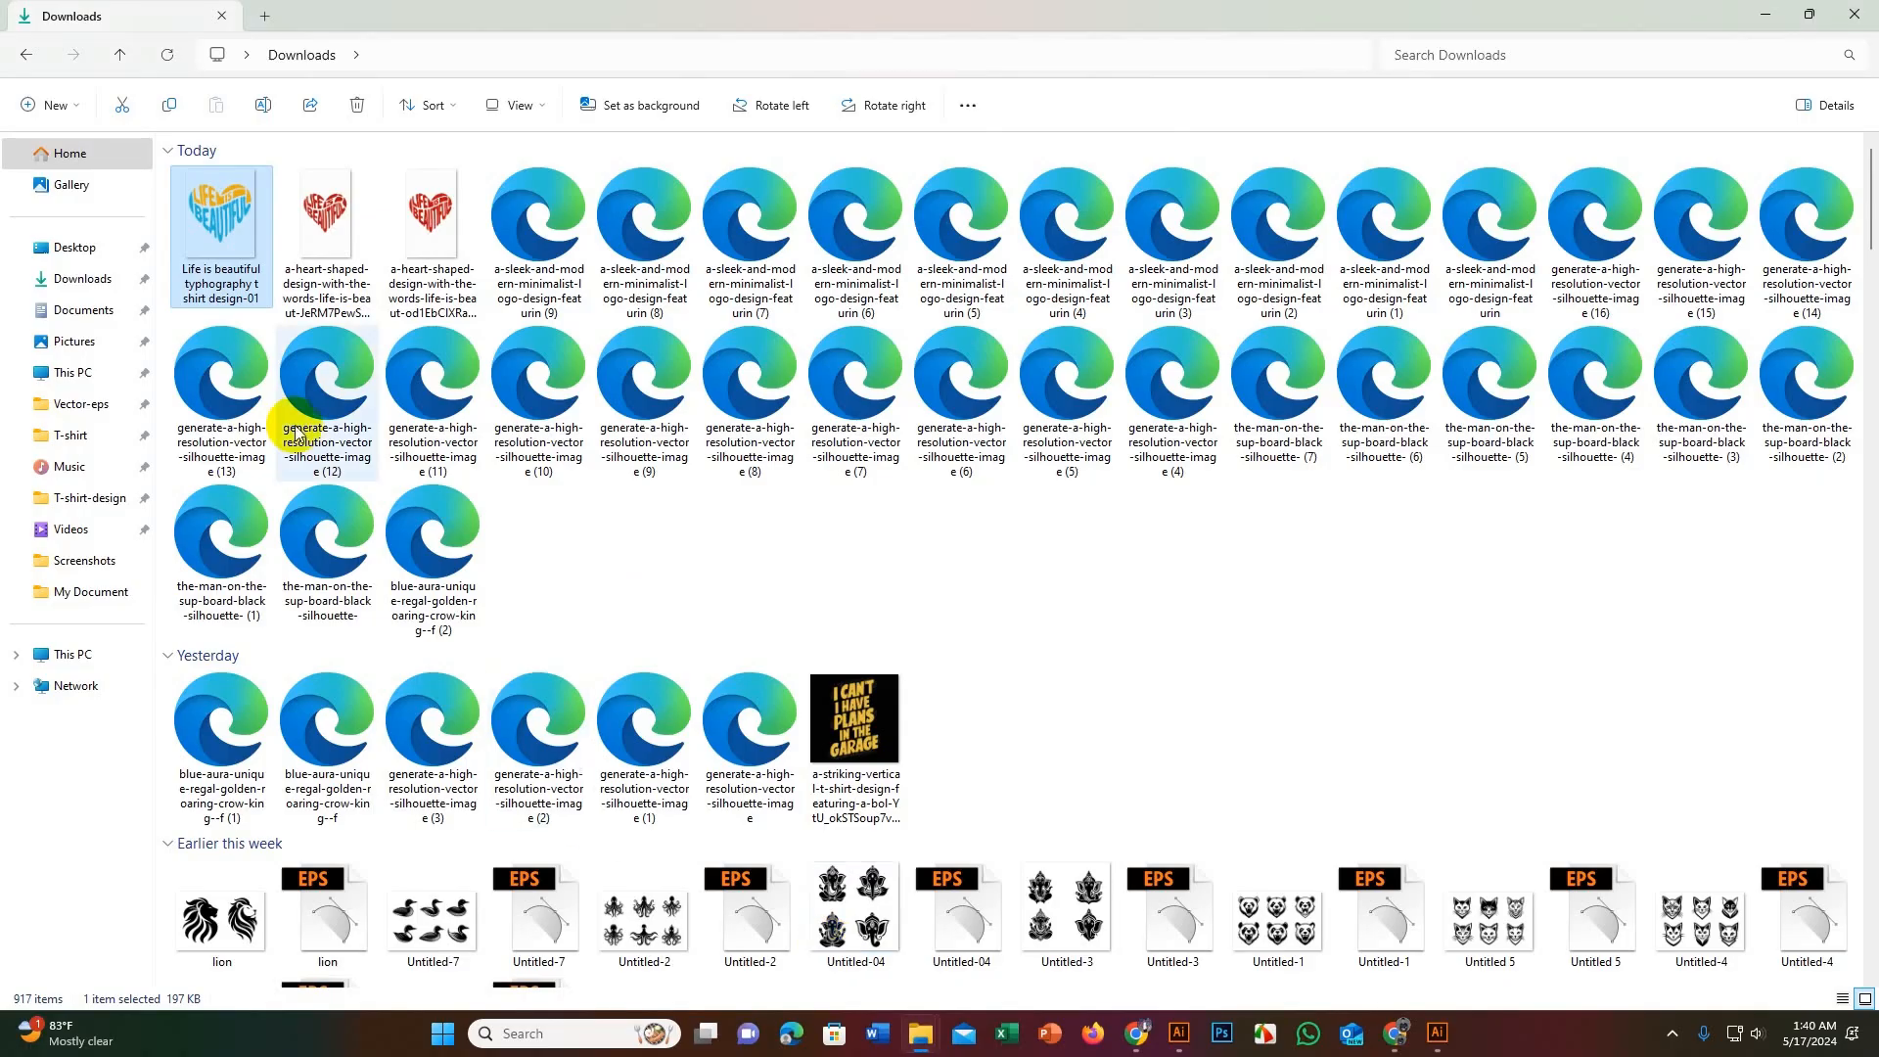
pyautogui.rightClick(219, 293)
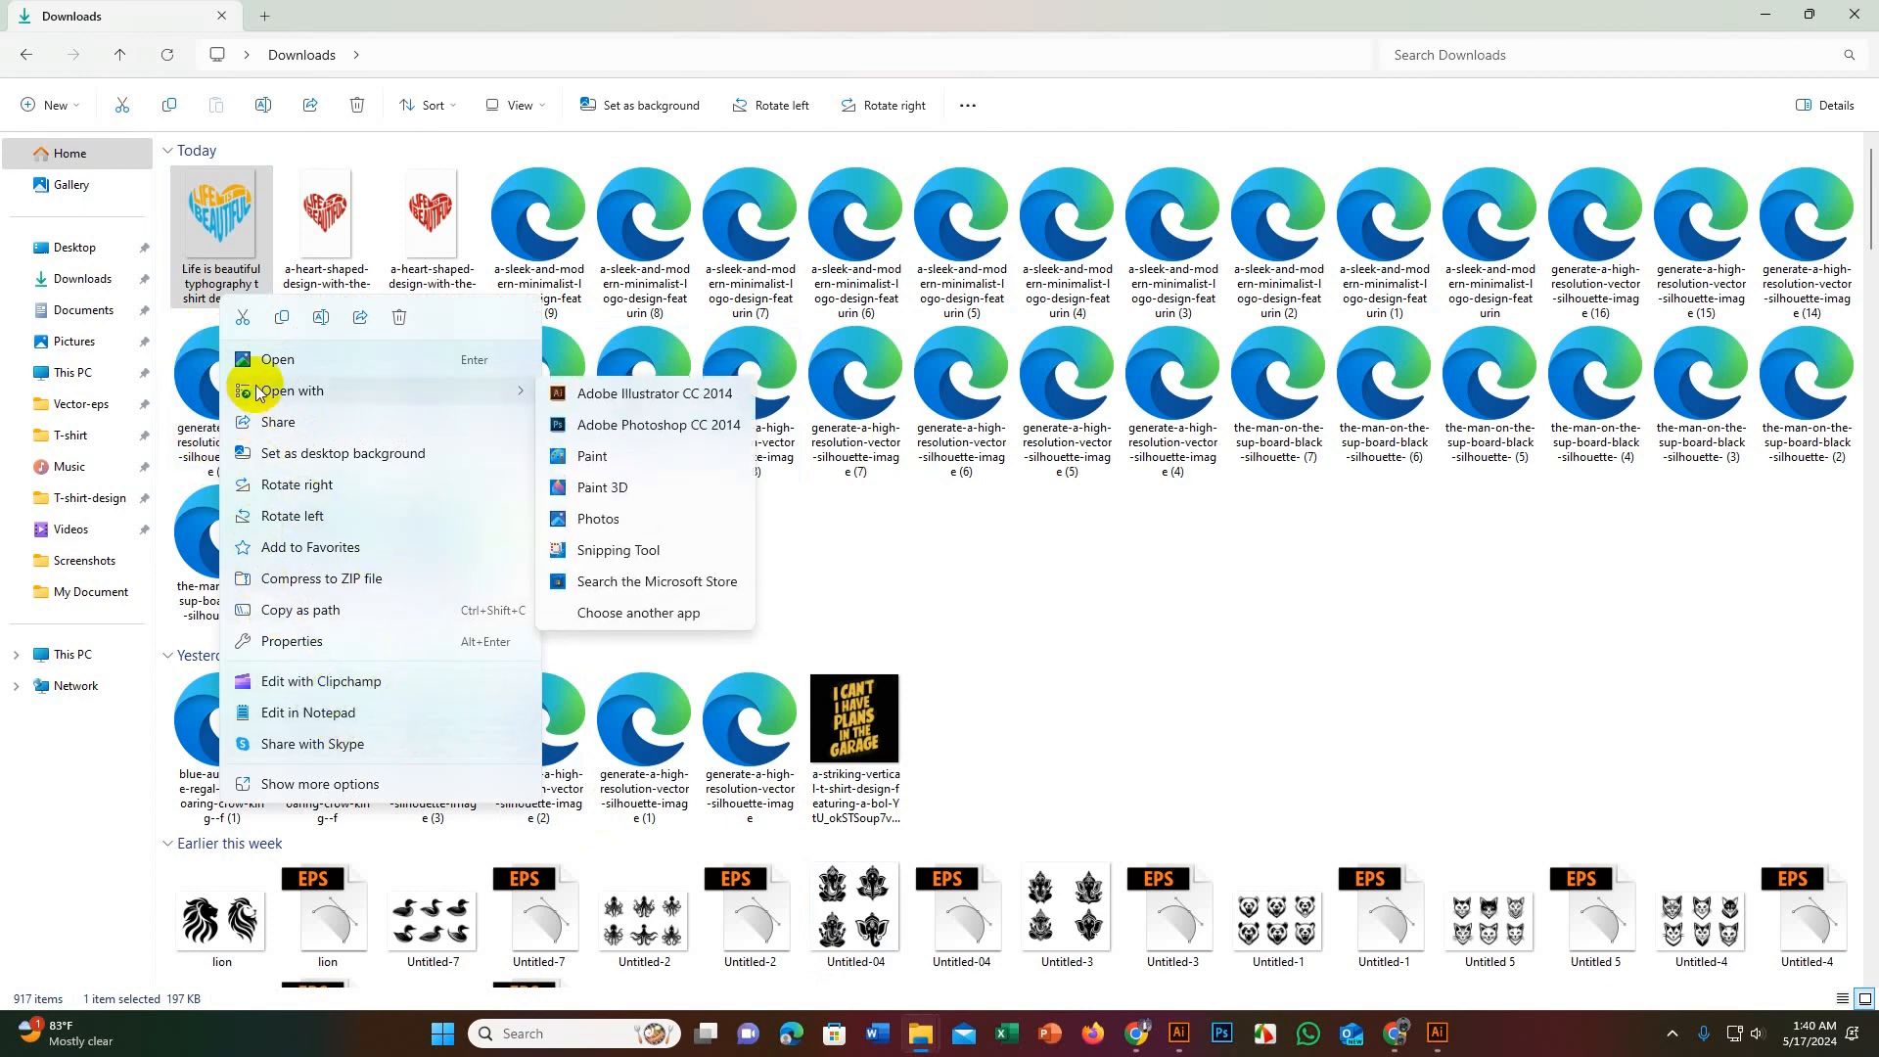
pyautogui.click(1019, 559)
pyautogui.click(235, 279)
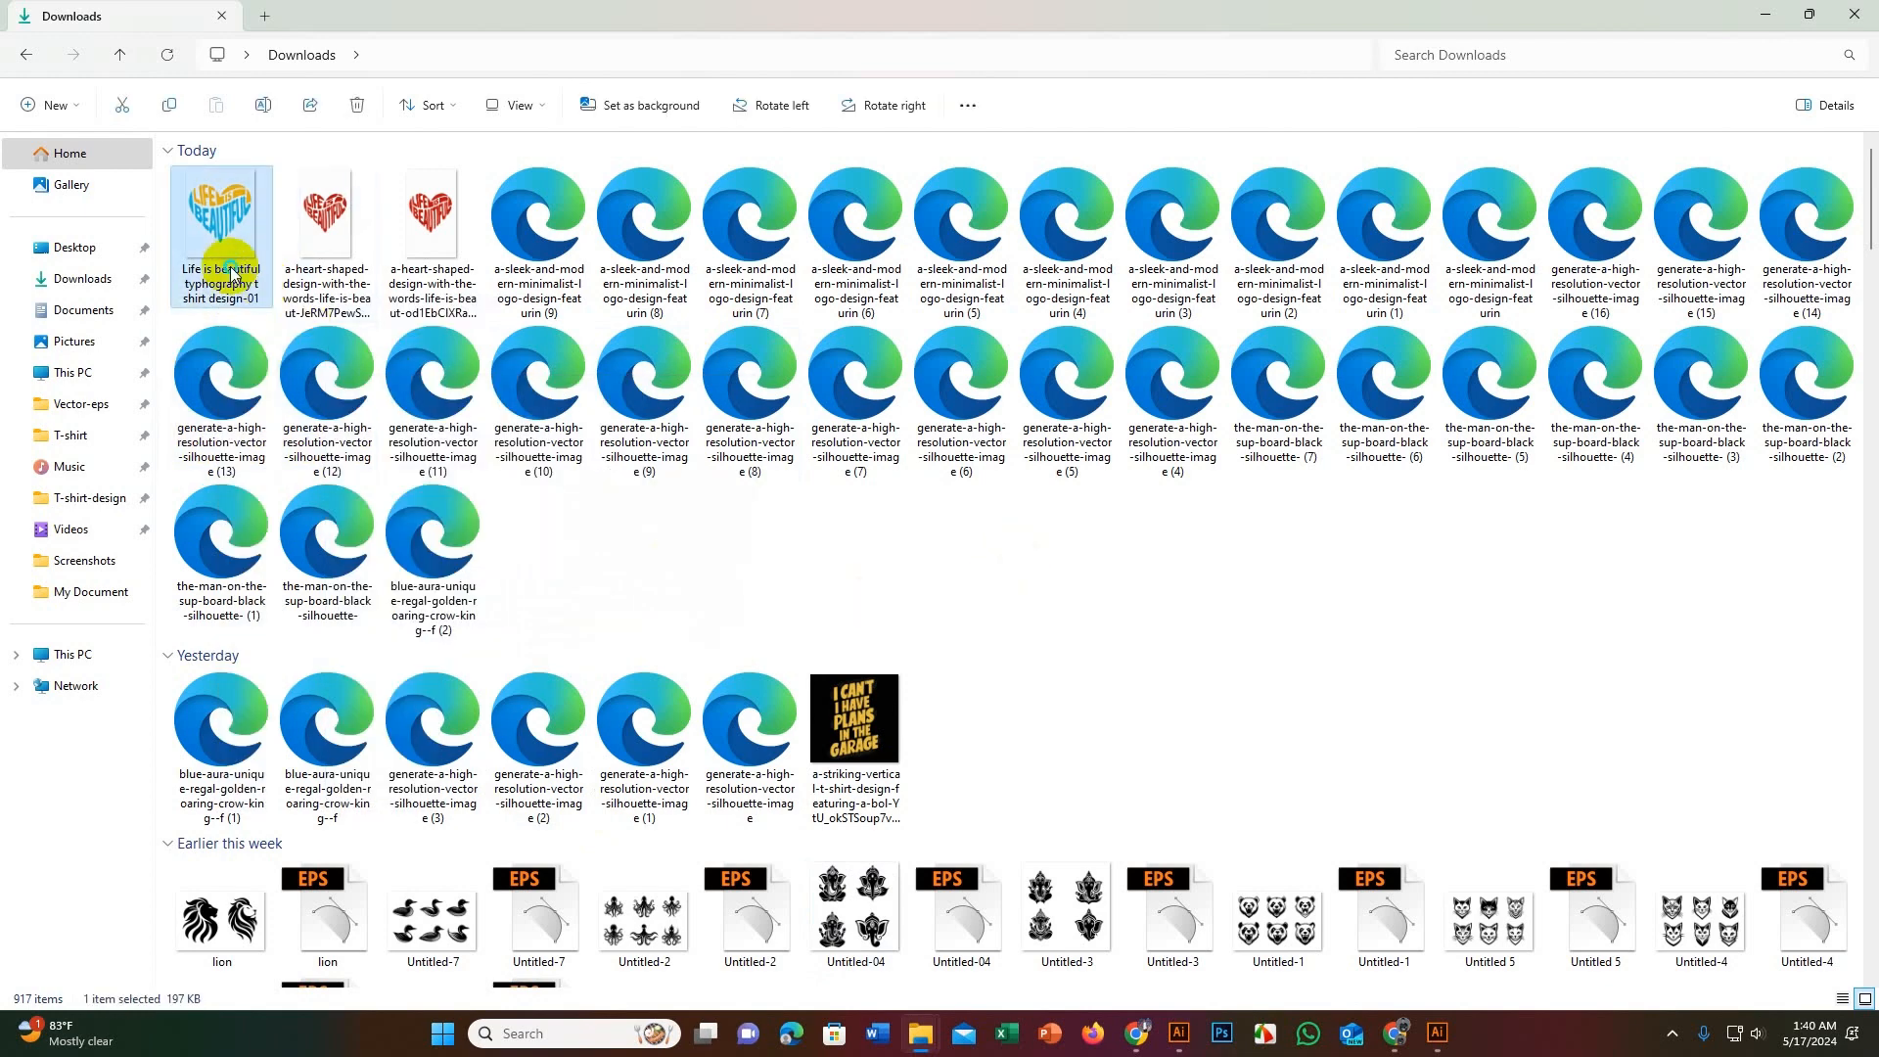
pyautogui.rightClick(235, 278)
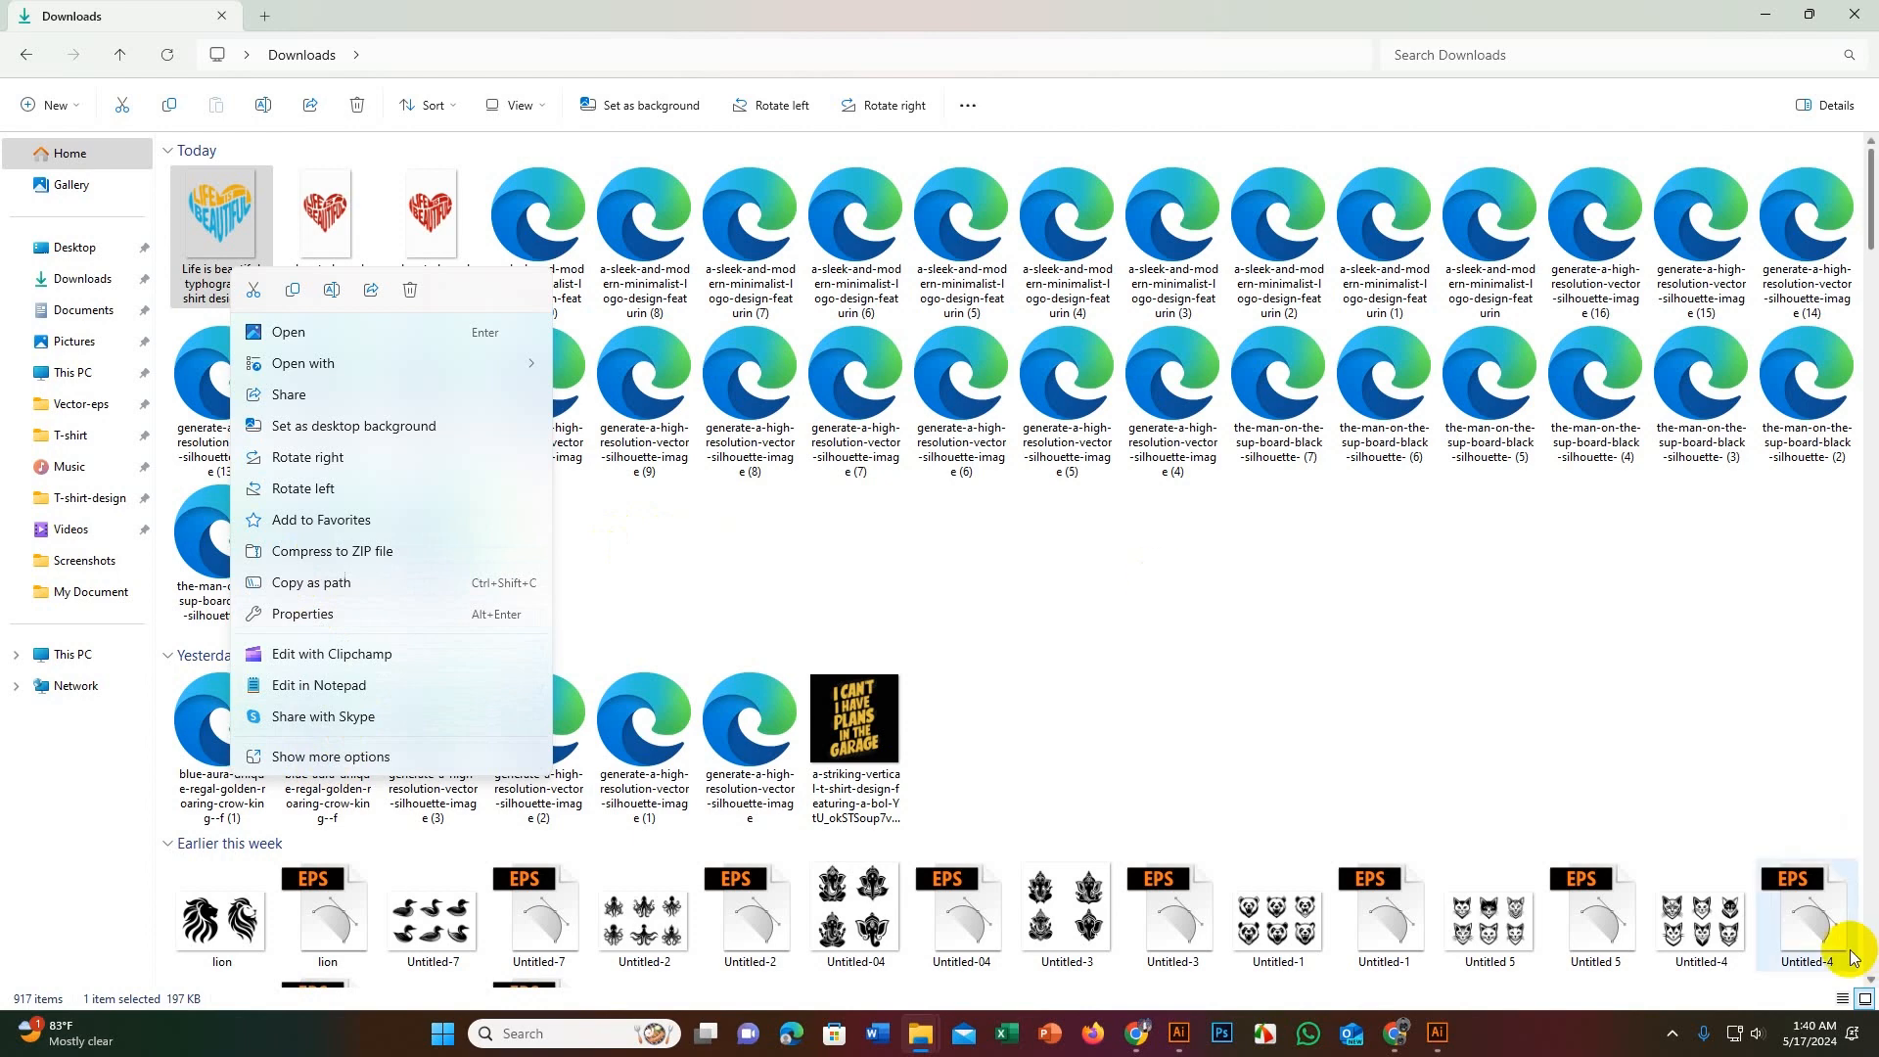
pyautogui.click(1838, 1006)
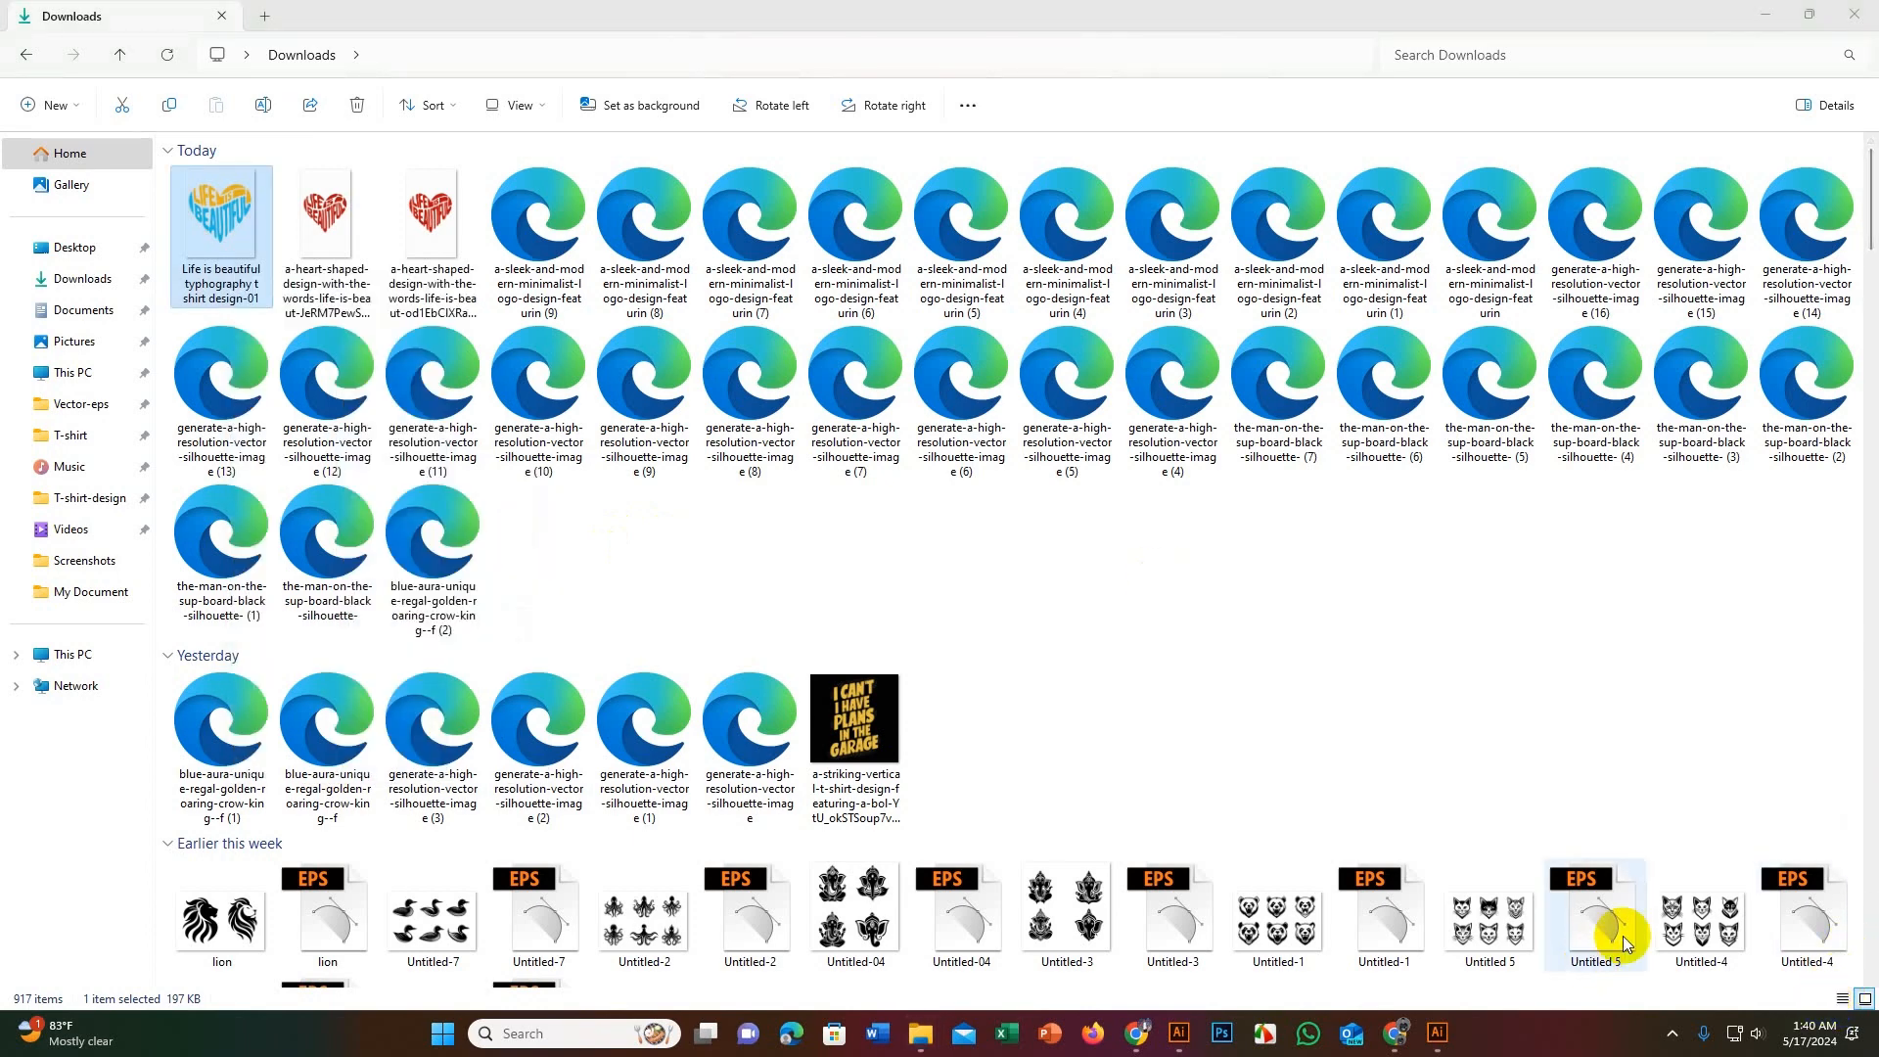
# Step: Try to copy the file name of the exported "Life is beautiful typhography t shirt design-01" PNG in Downloads
pyautogui.click(235, 220)
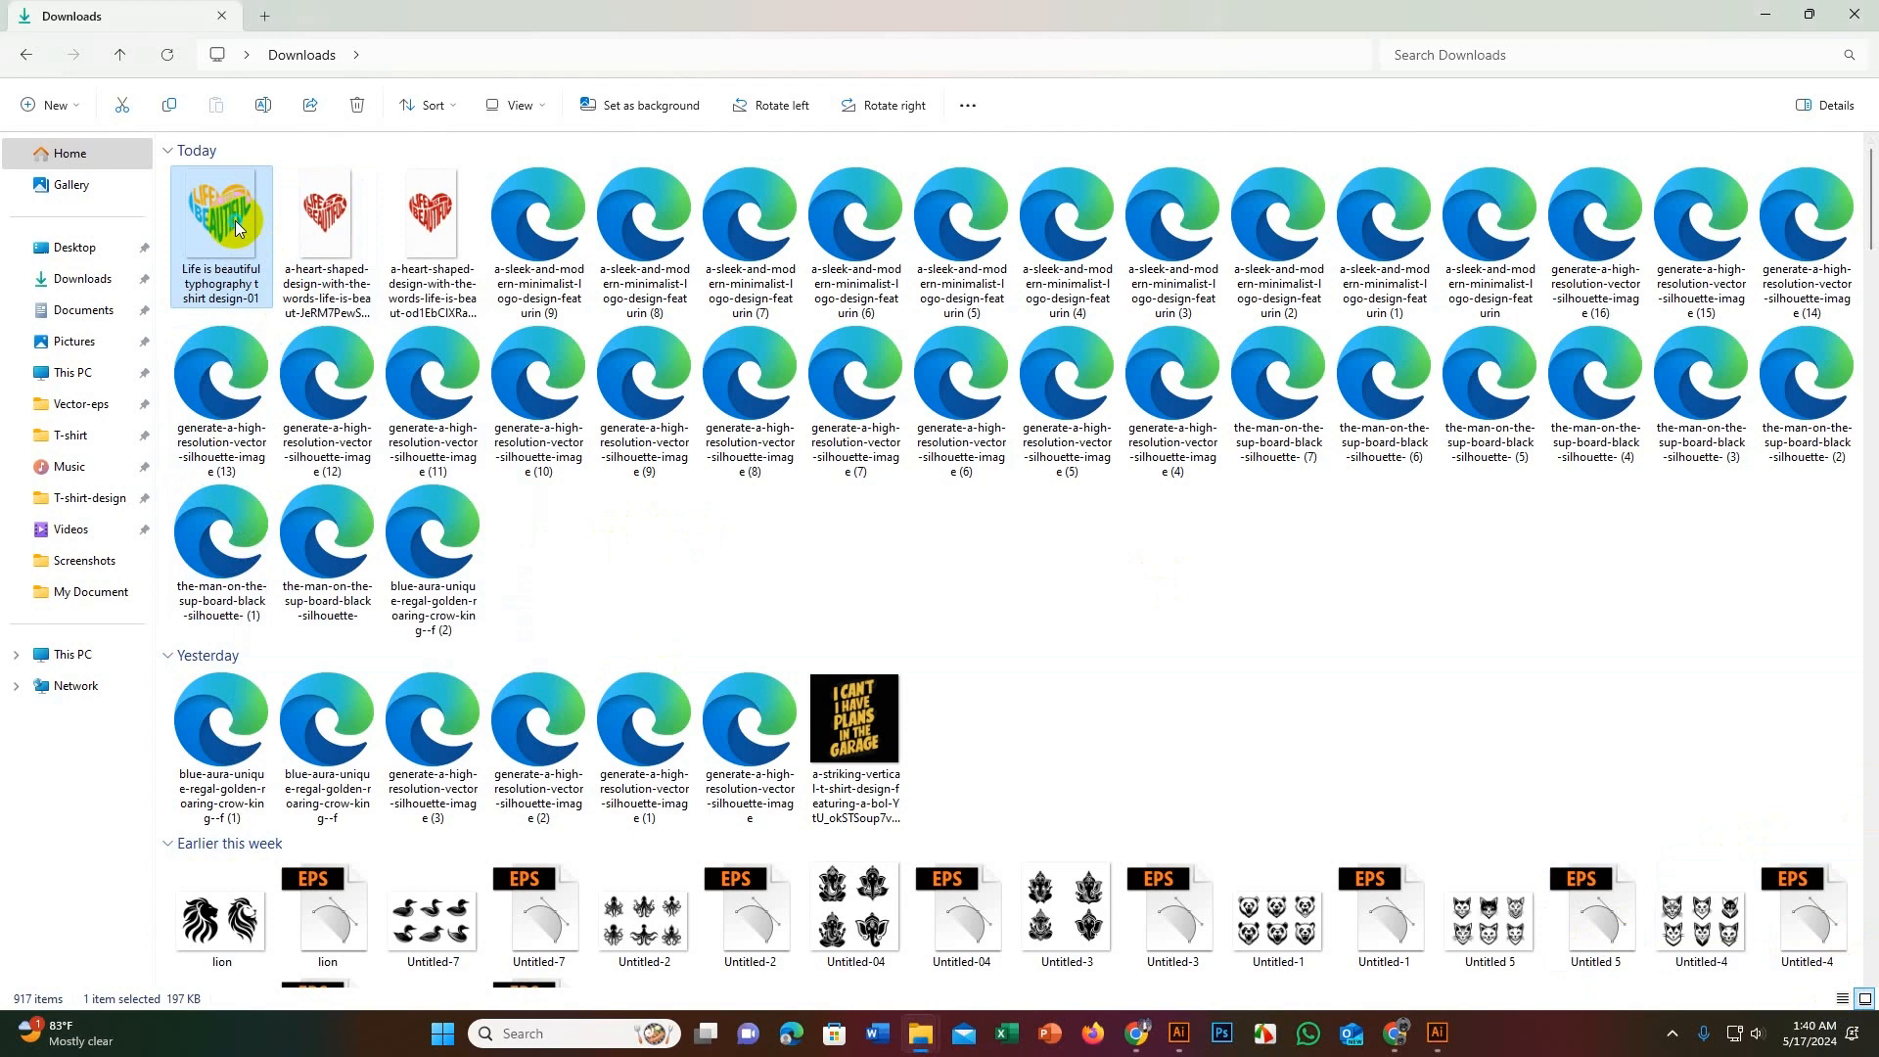
pyautogui.rightClick(234, 220)
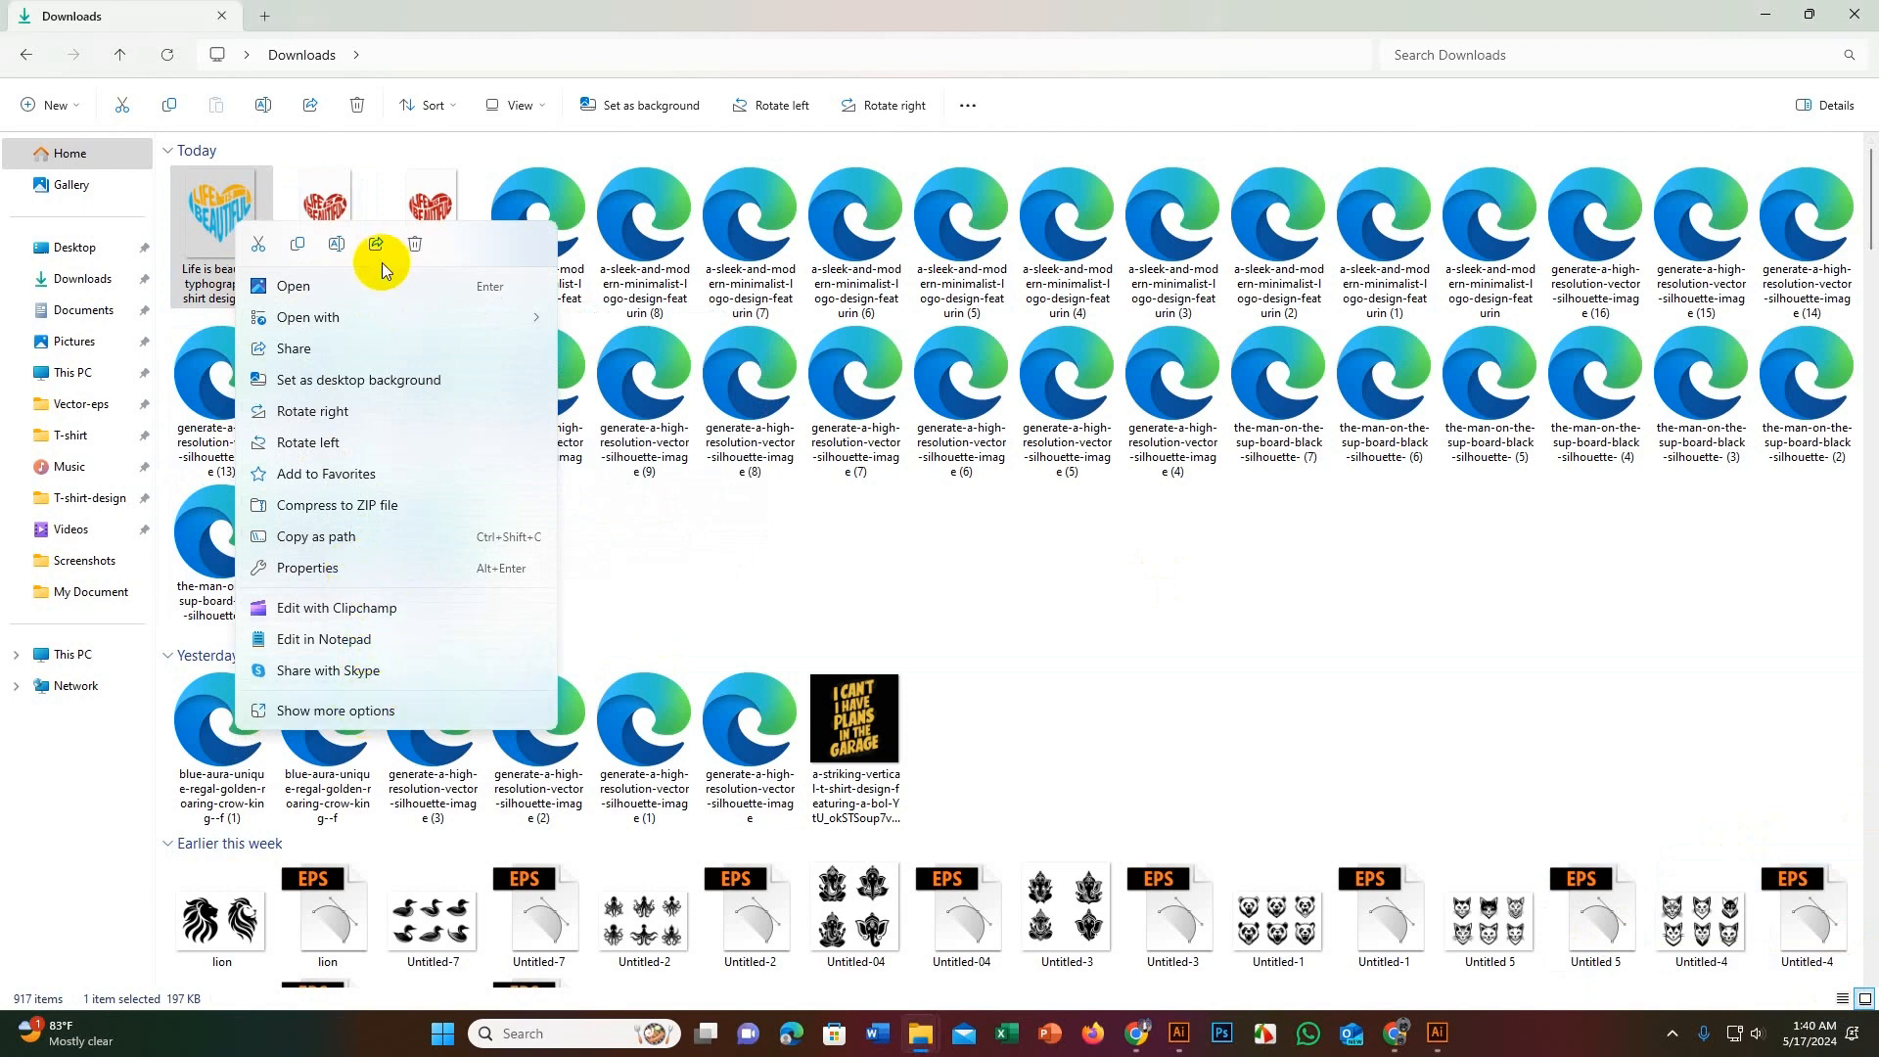
pyautogui.click(335, 244)
pyautogui.rightClick(248, 294)
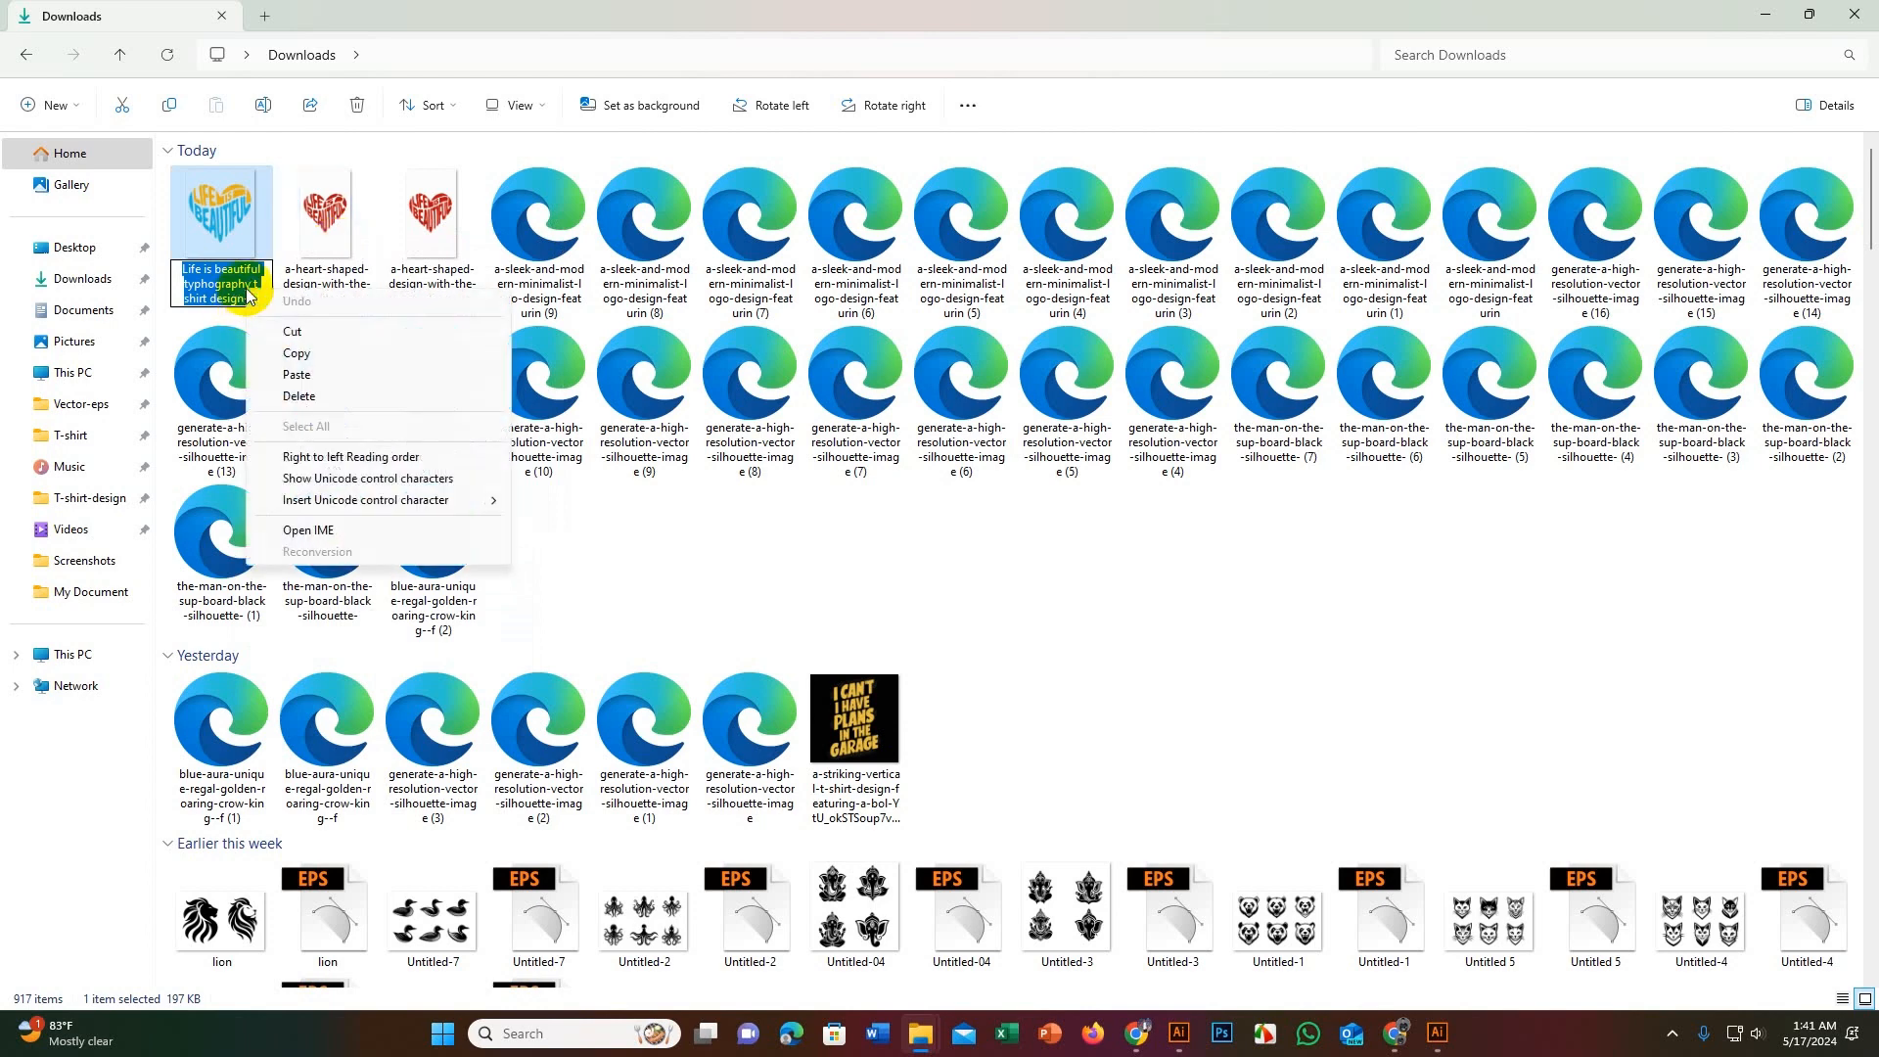
pyautogui.click(603, 514)
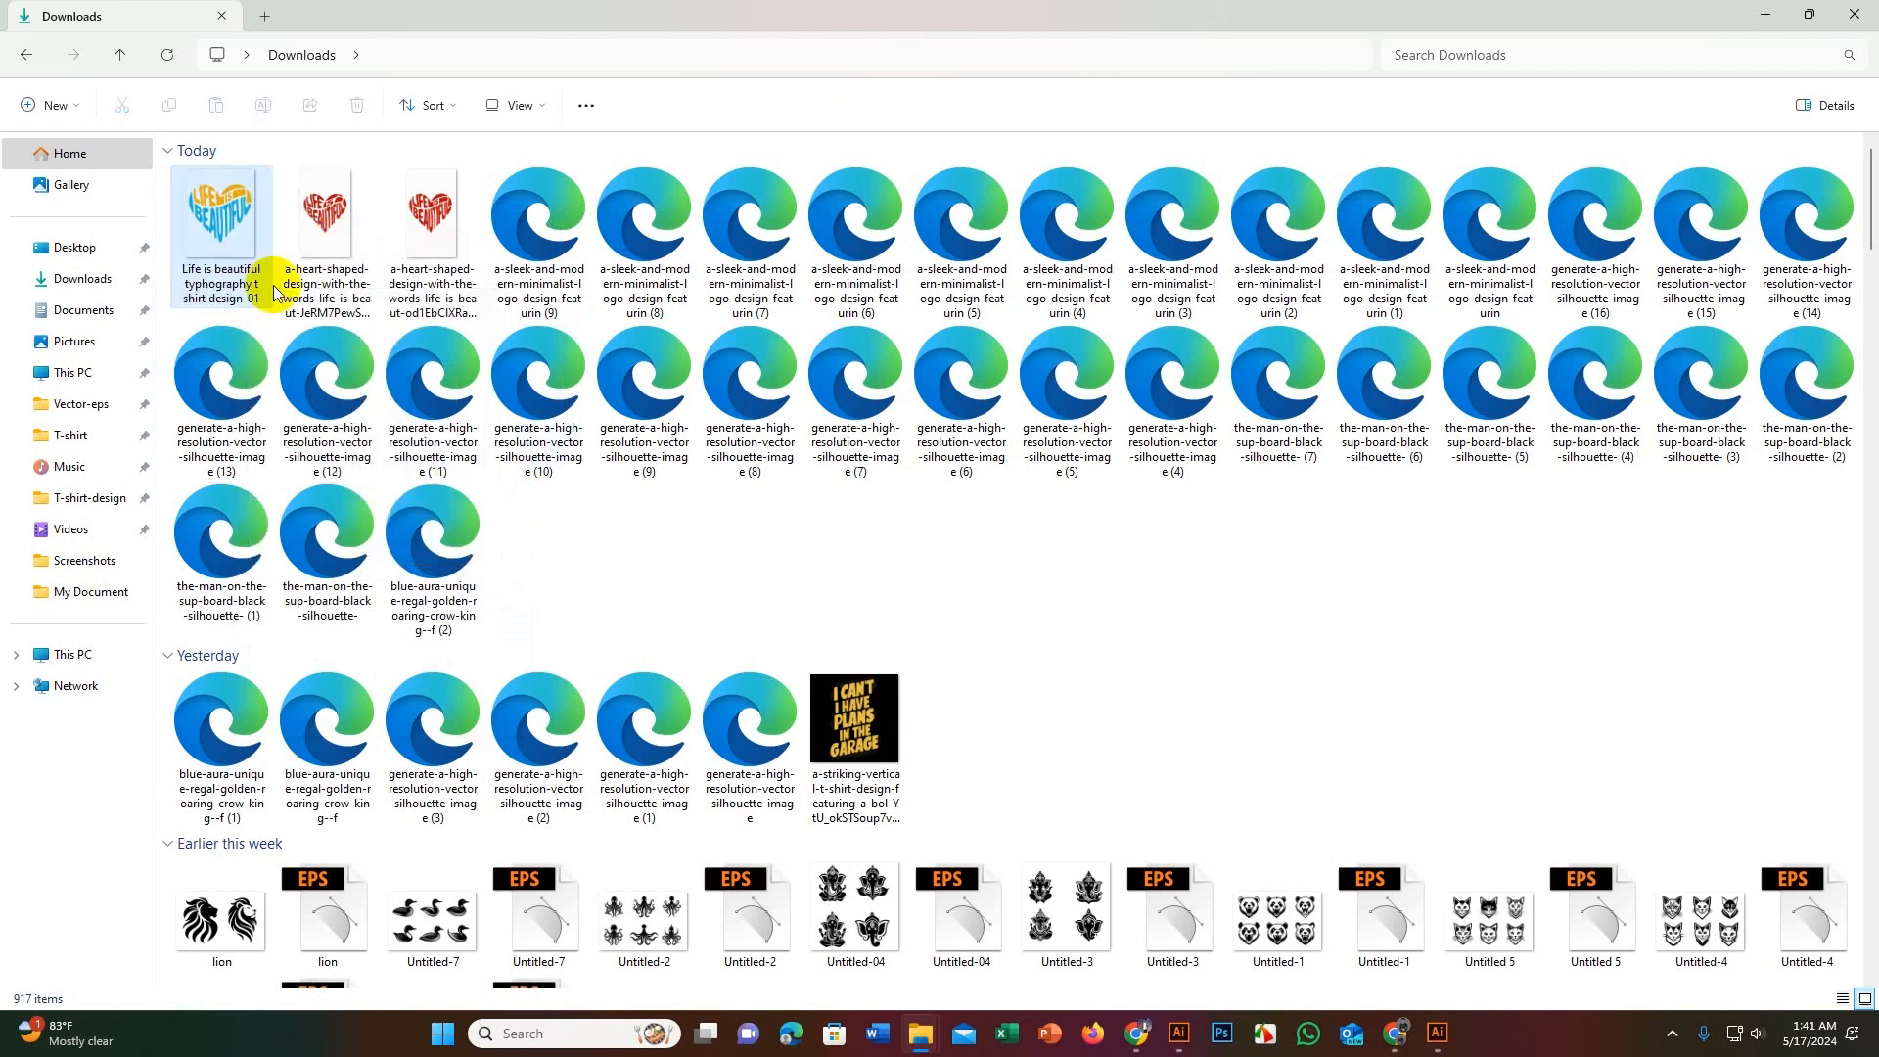
pyautogui.rightClick(230, 244)
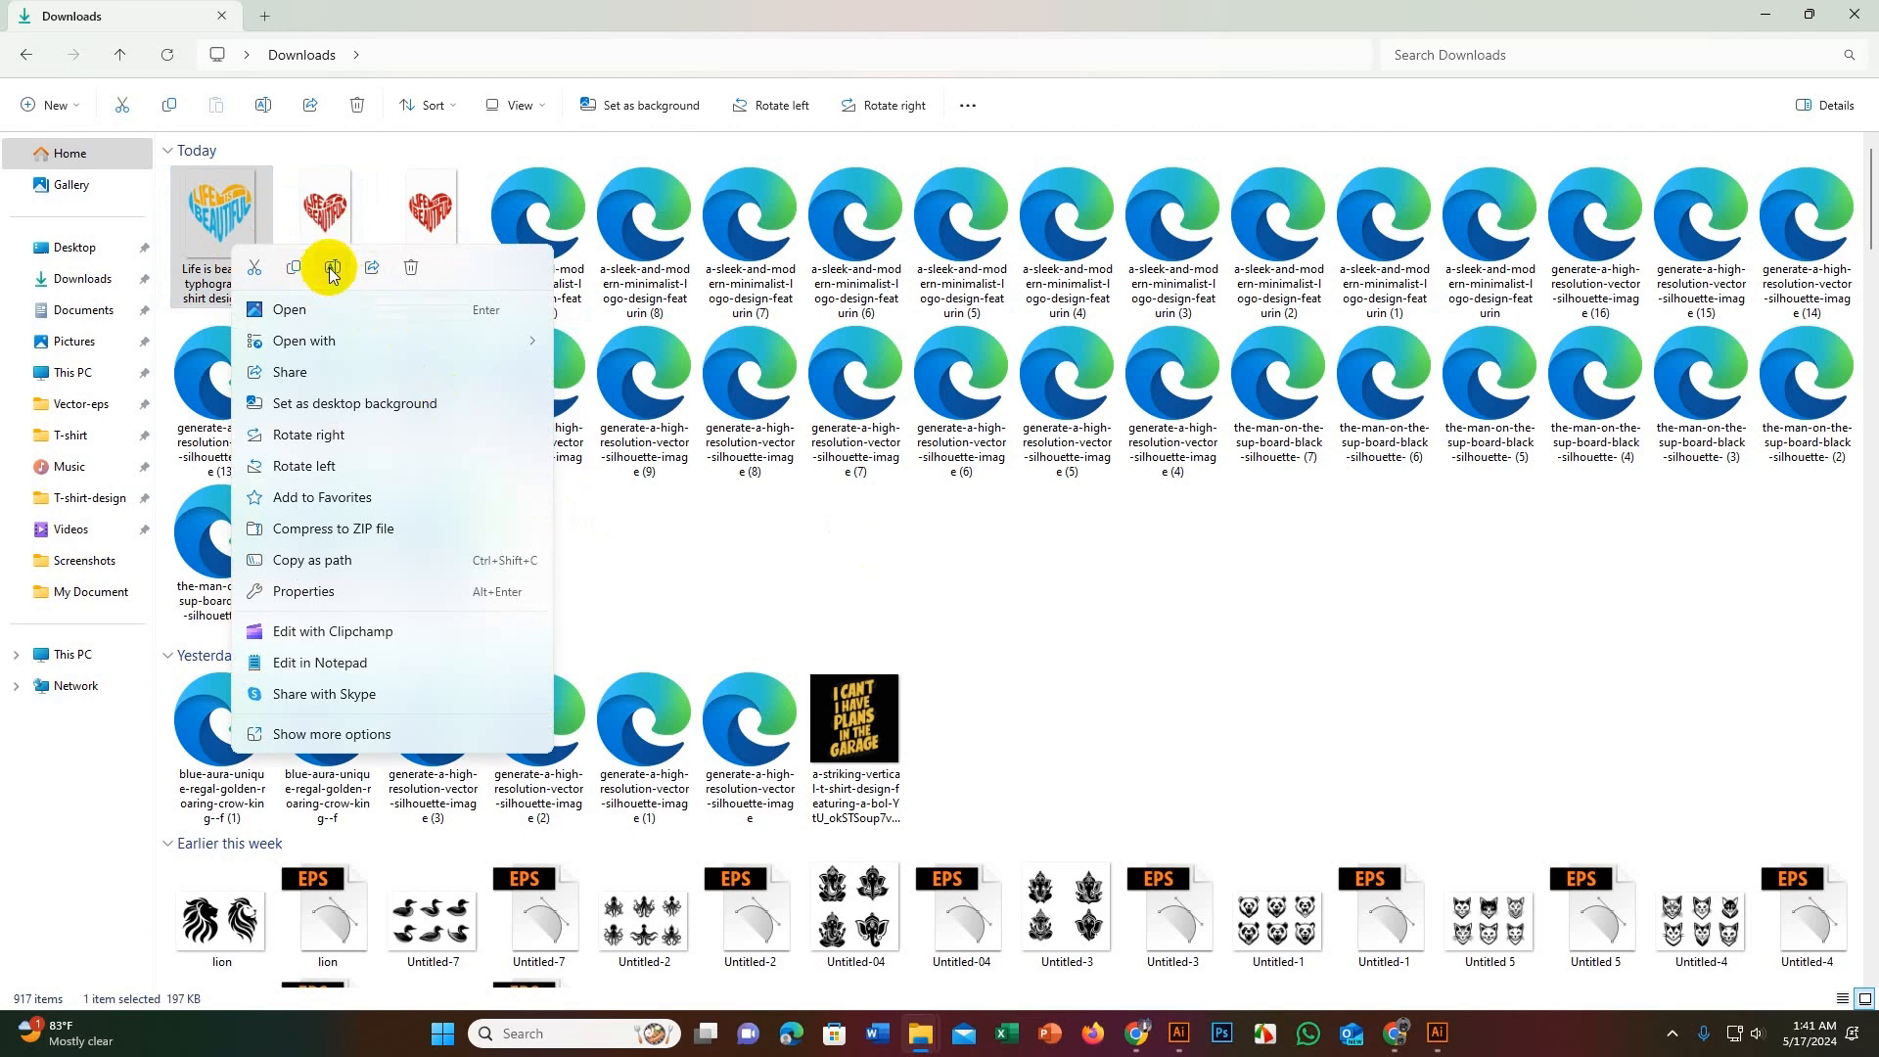
pyautogui.click(1055, 627)
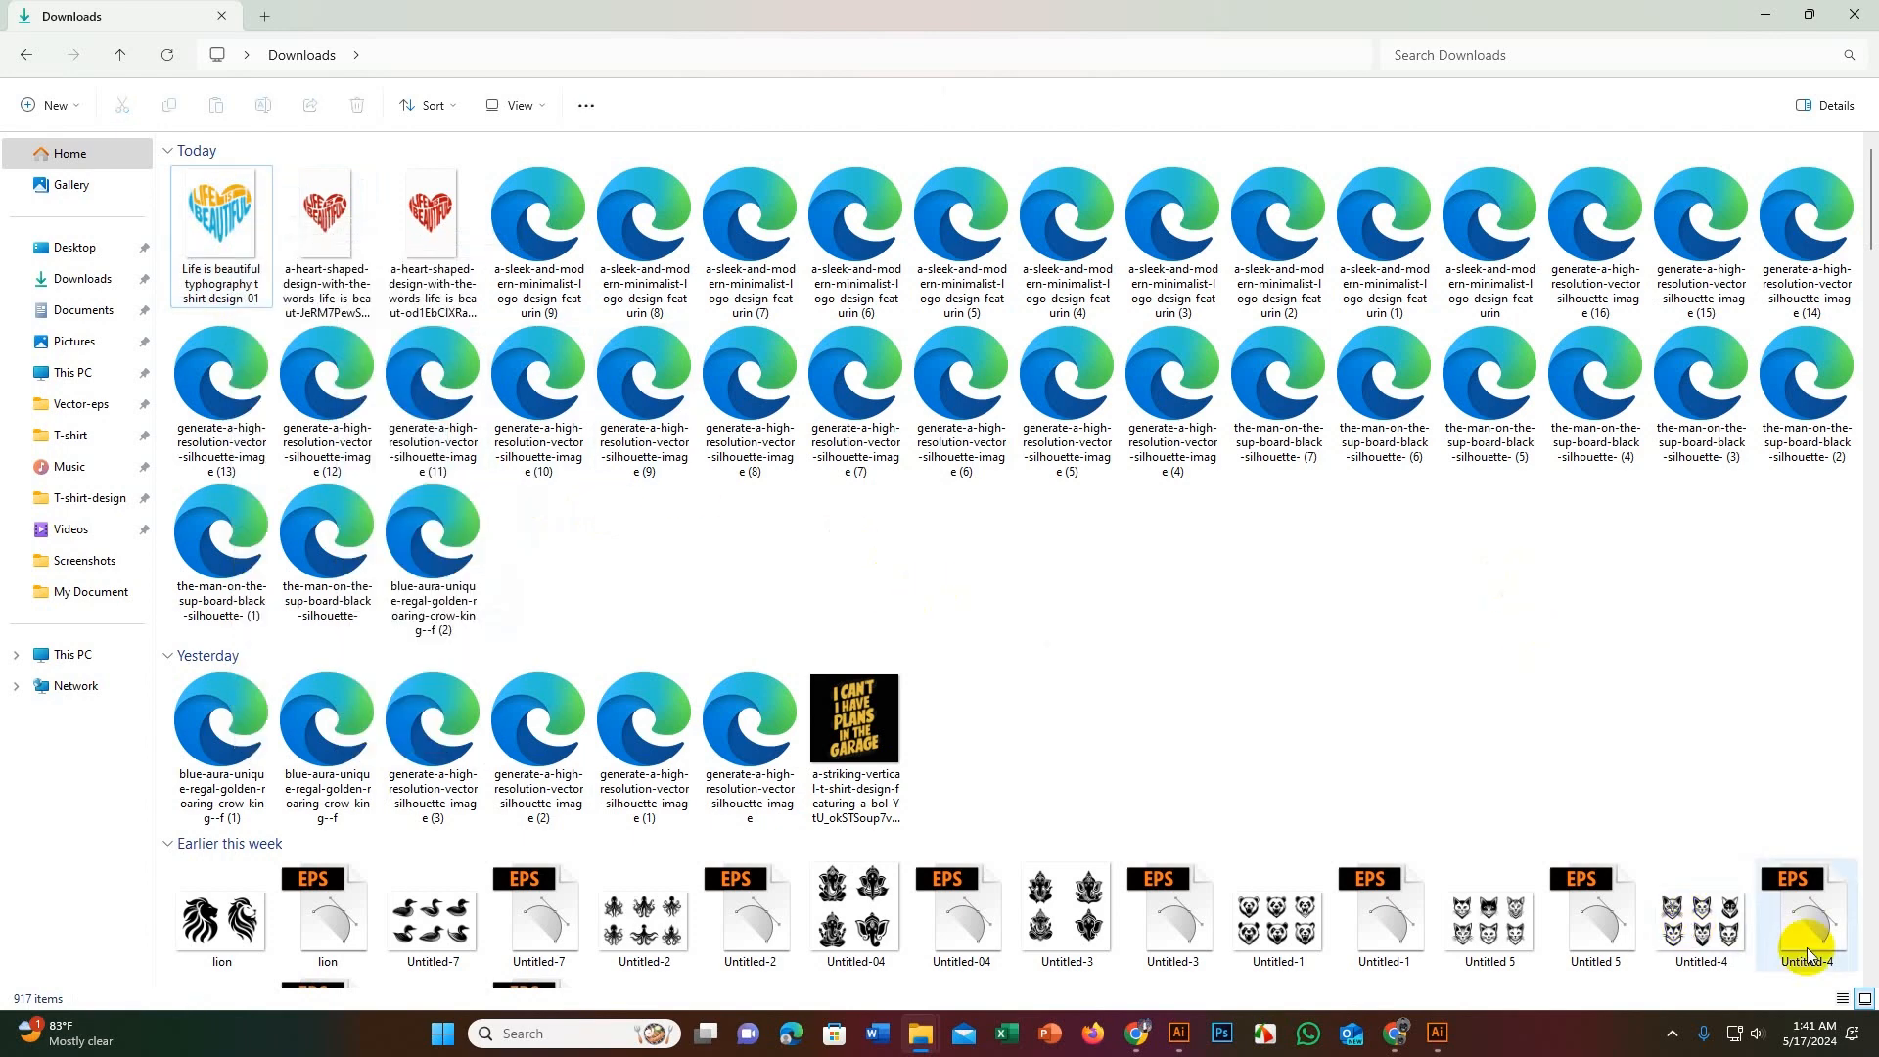
# Step: Copy the name of the "Life is beautiful typhography t shirt design-01" file in Downloads, keeping the file name itself unchanged
pyautogui.rightClick(229, 242)
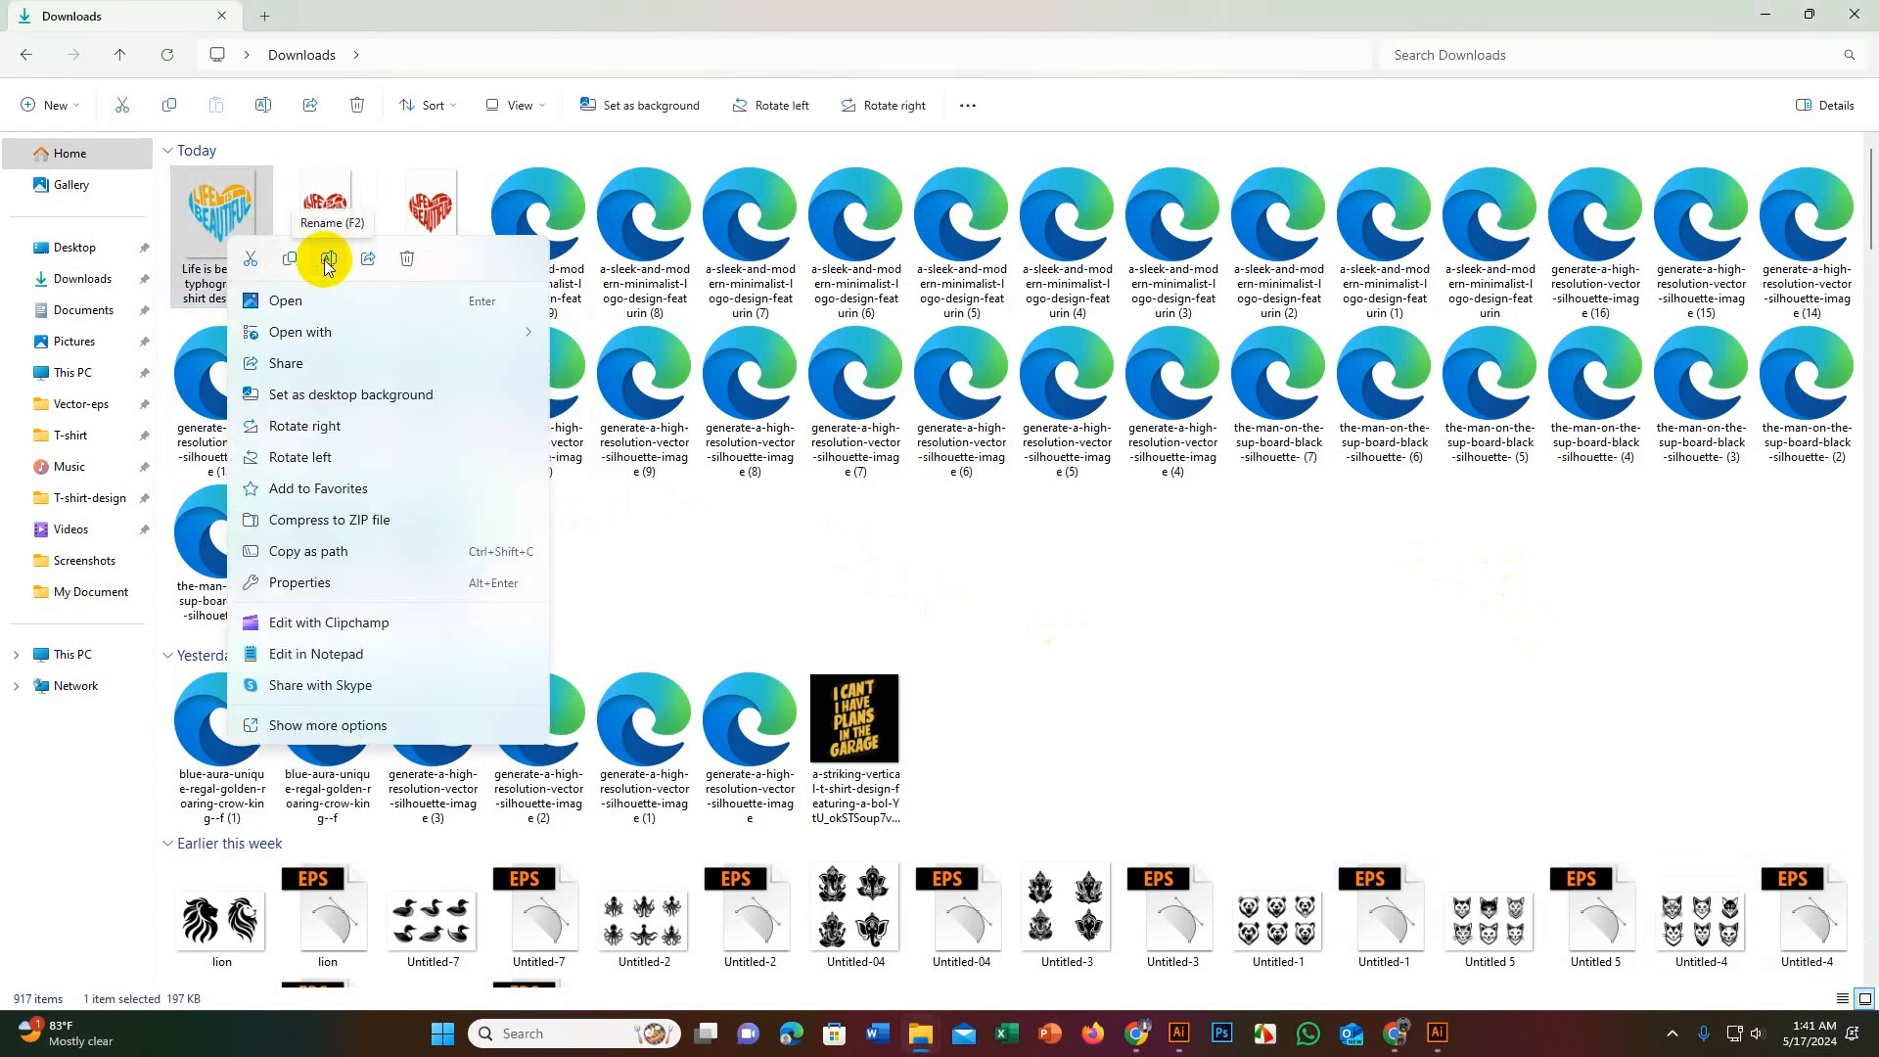
pyautogui.click(328, 261)
pyautogui.rightClick(220, 289)
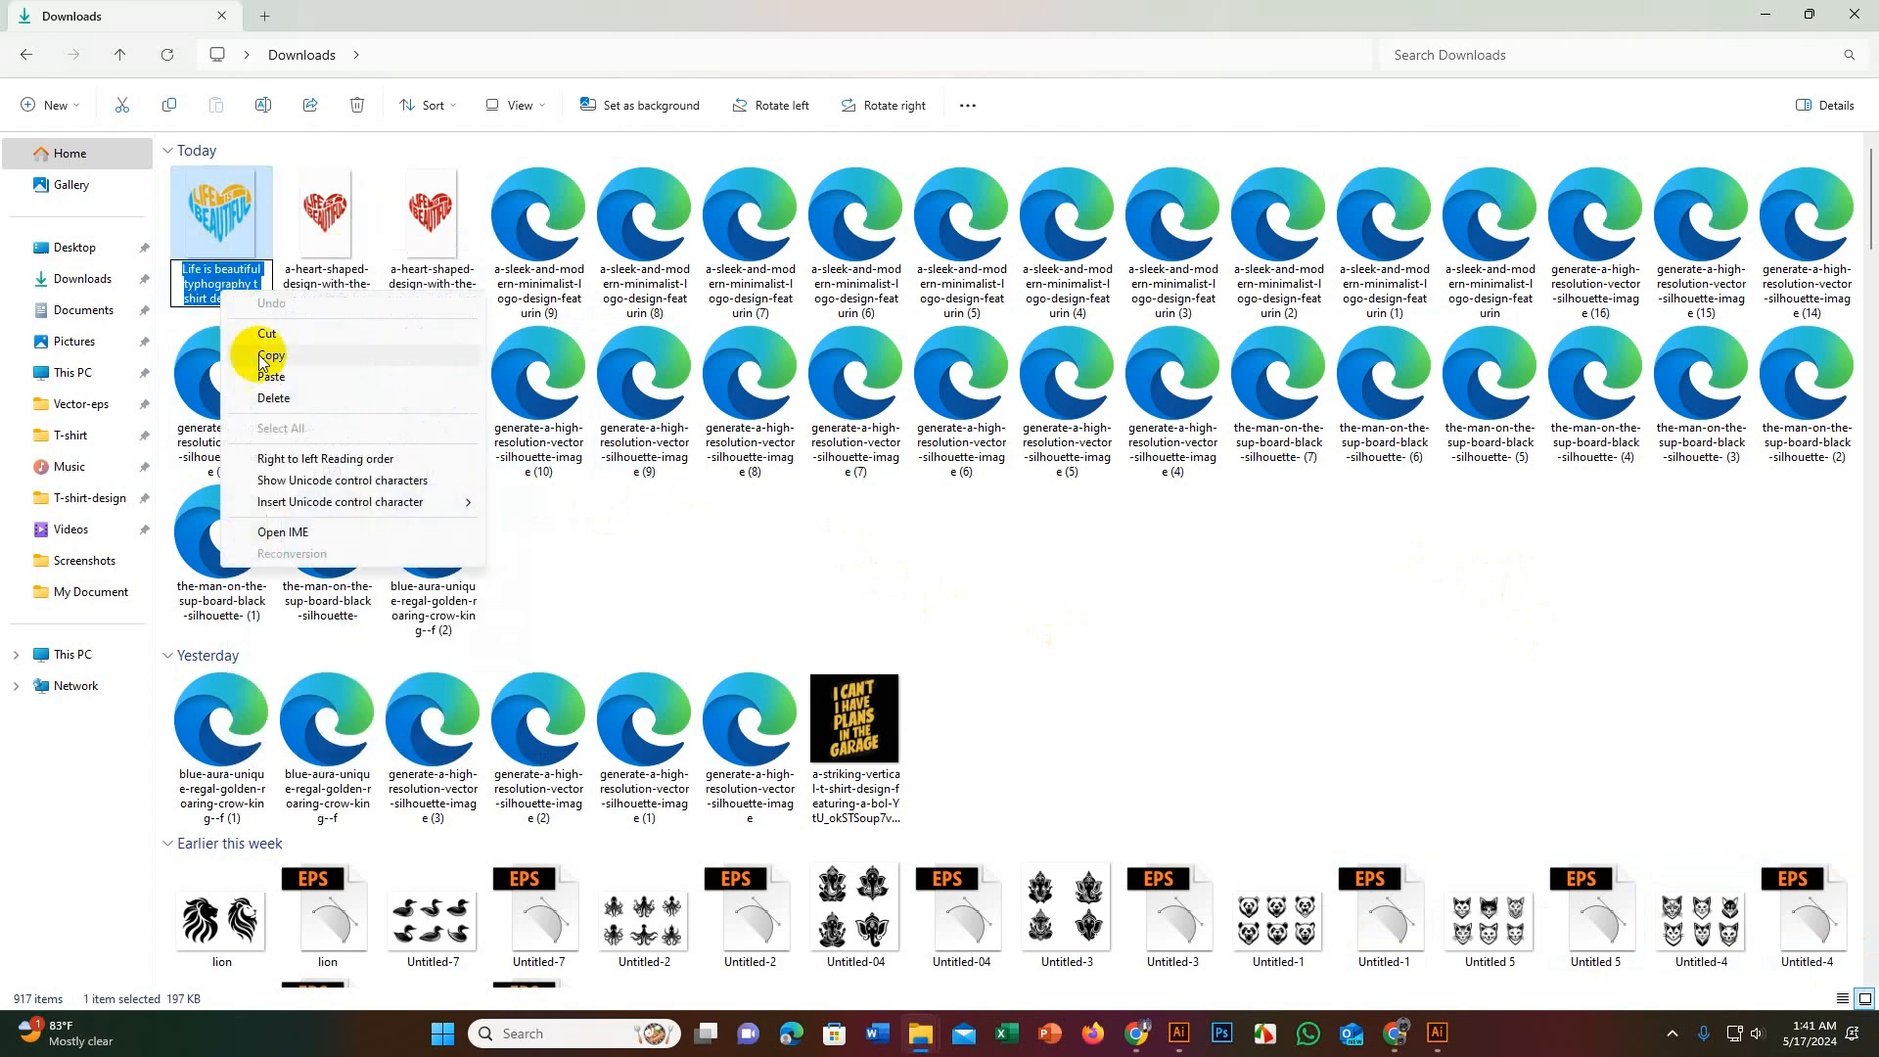
pyautogui.click(252, 369)
pyautogui.click(240, 237)
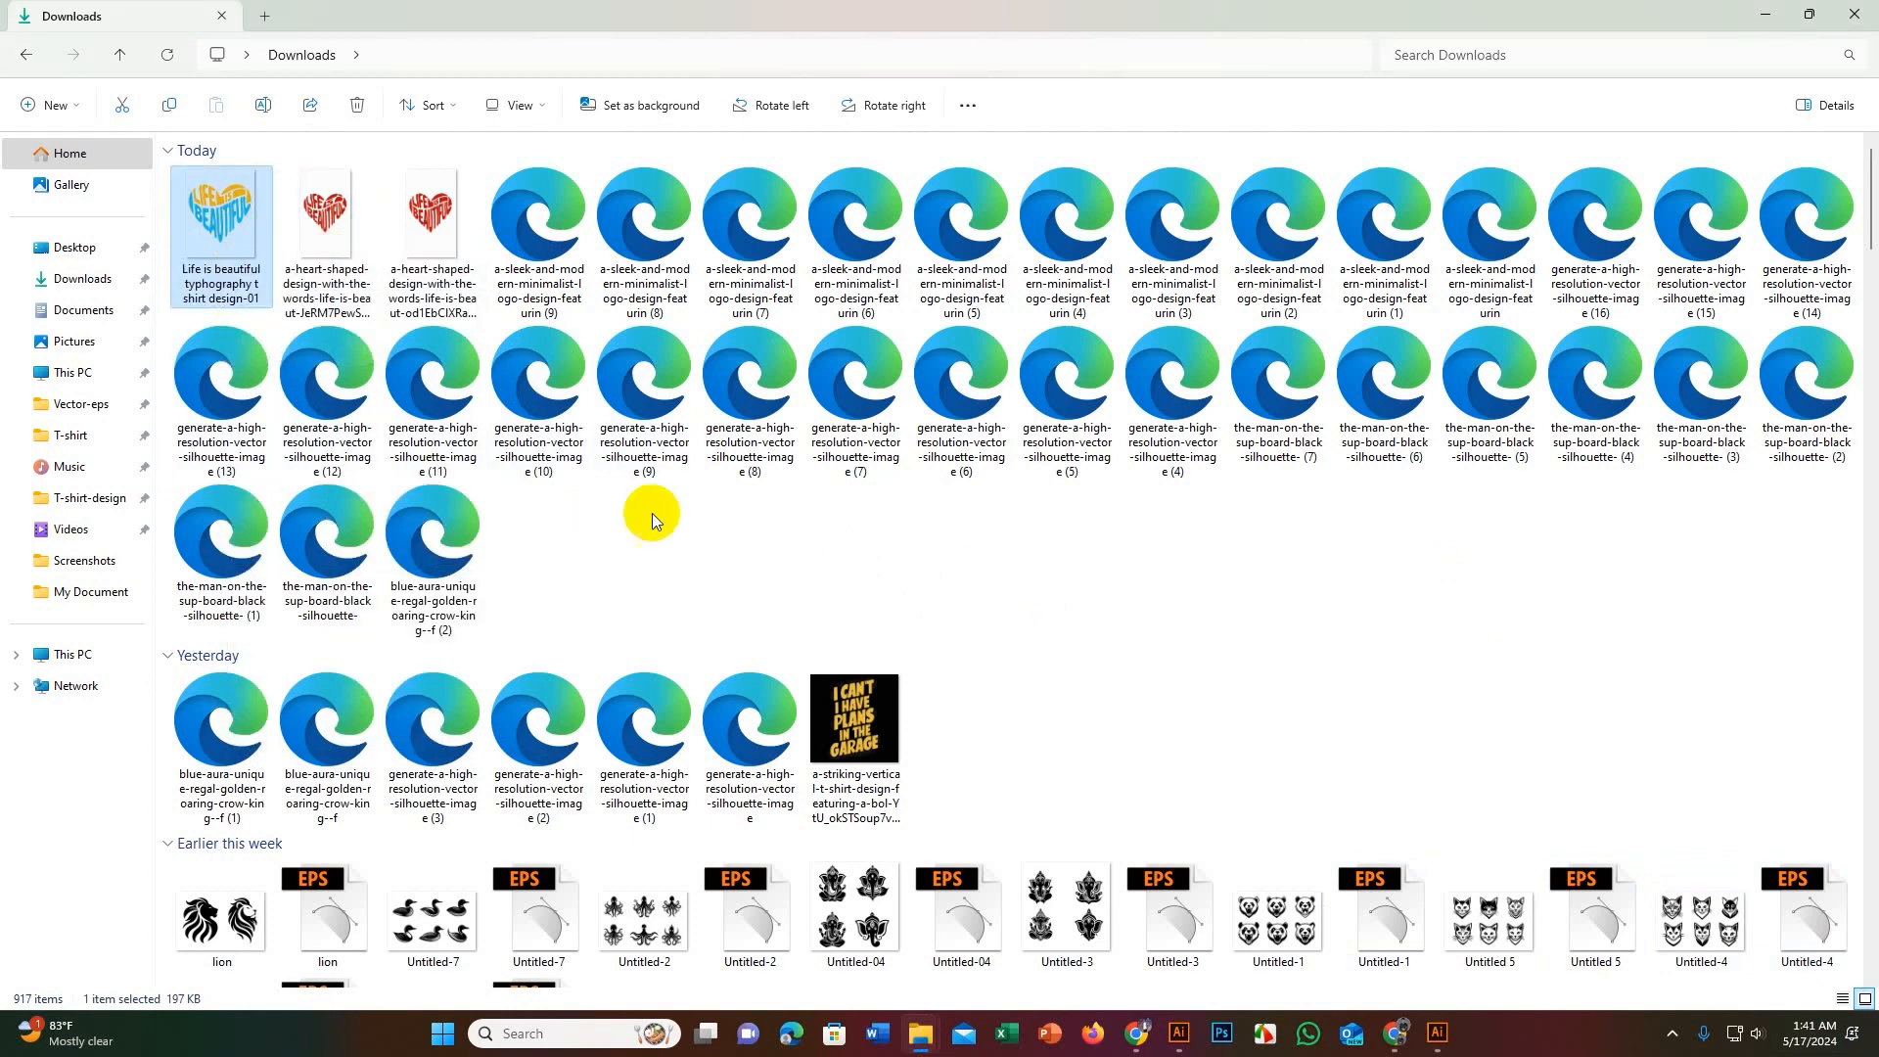
pyautogui.click(990, 570)
# Step: Switch back to the TeePublic upload form in Google Chrome and paste the copied file name as the Design Title
pyautogui.click(1137, 1034)
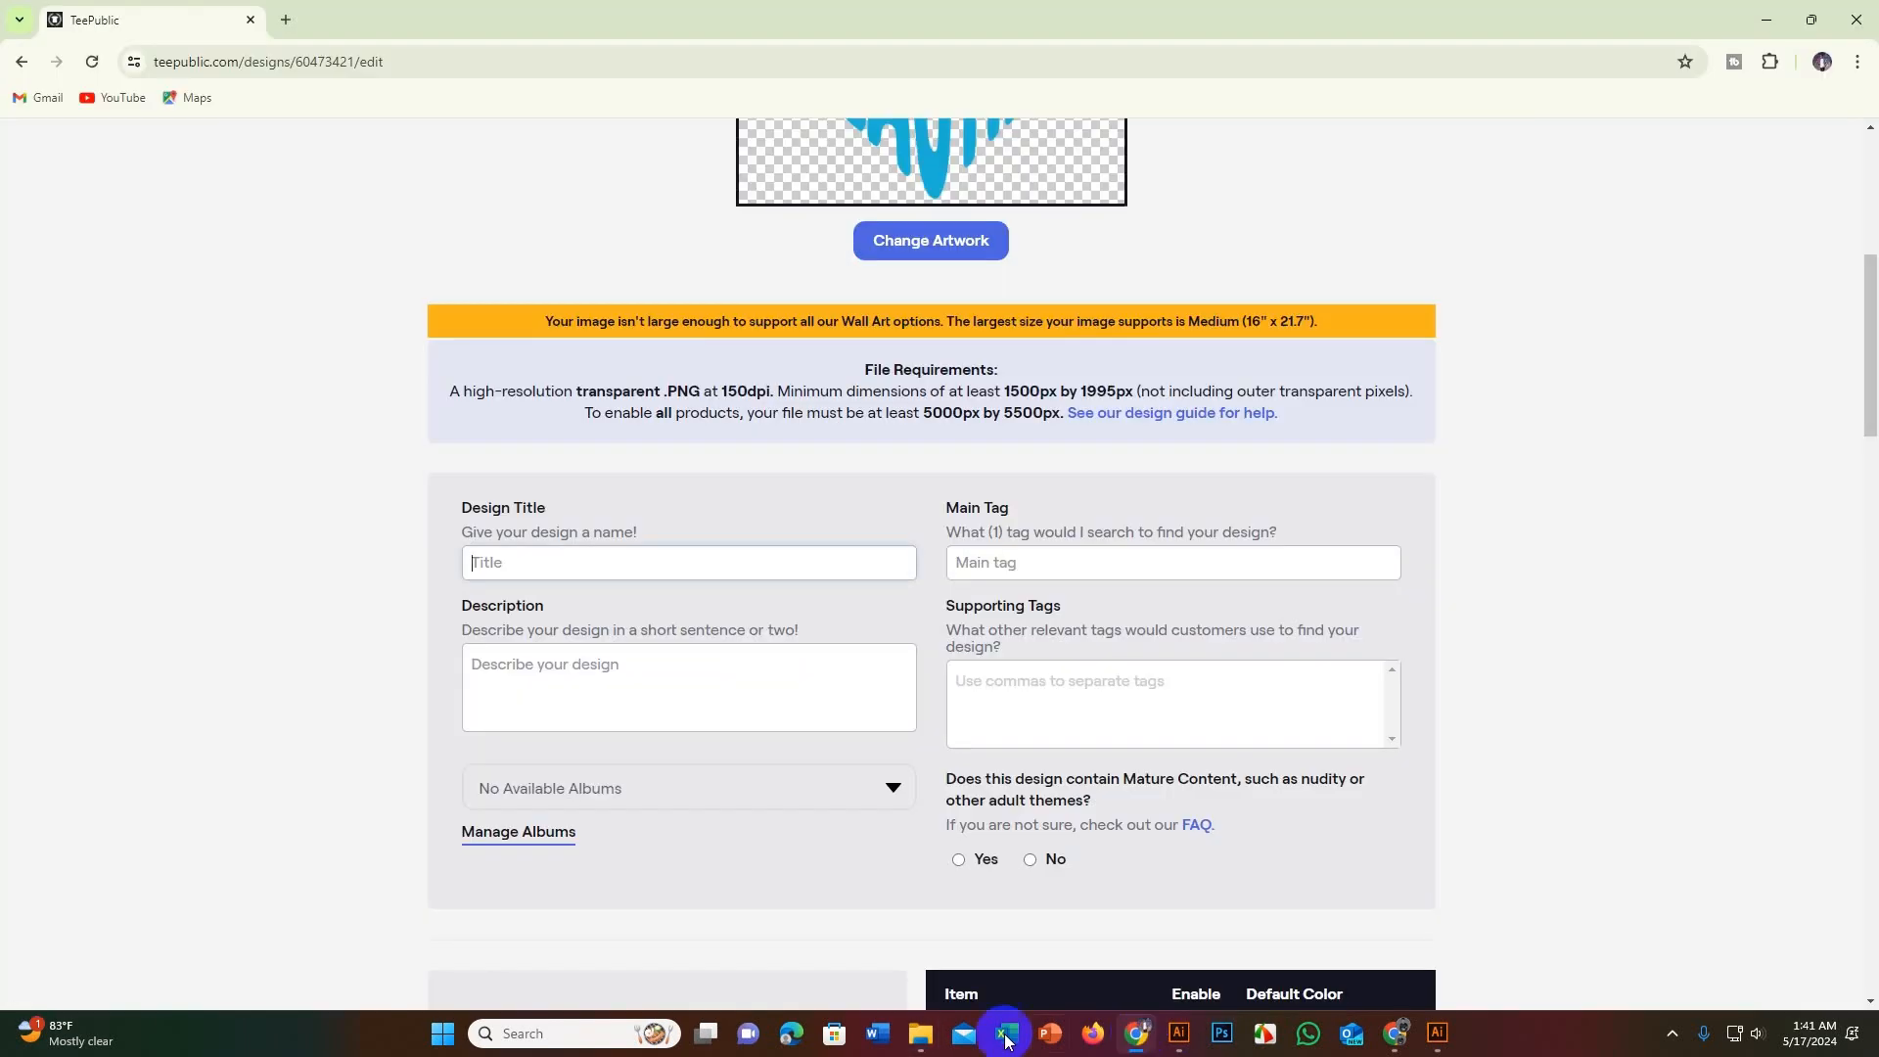
pyautogui.rightClick(498, 563)
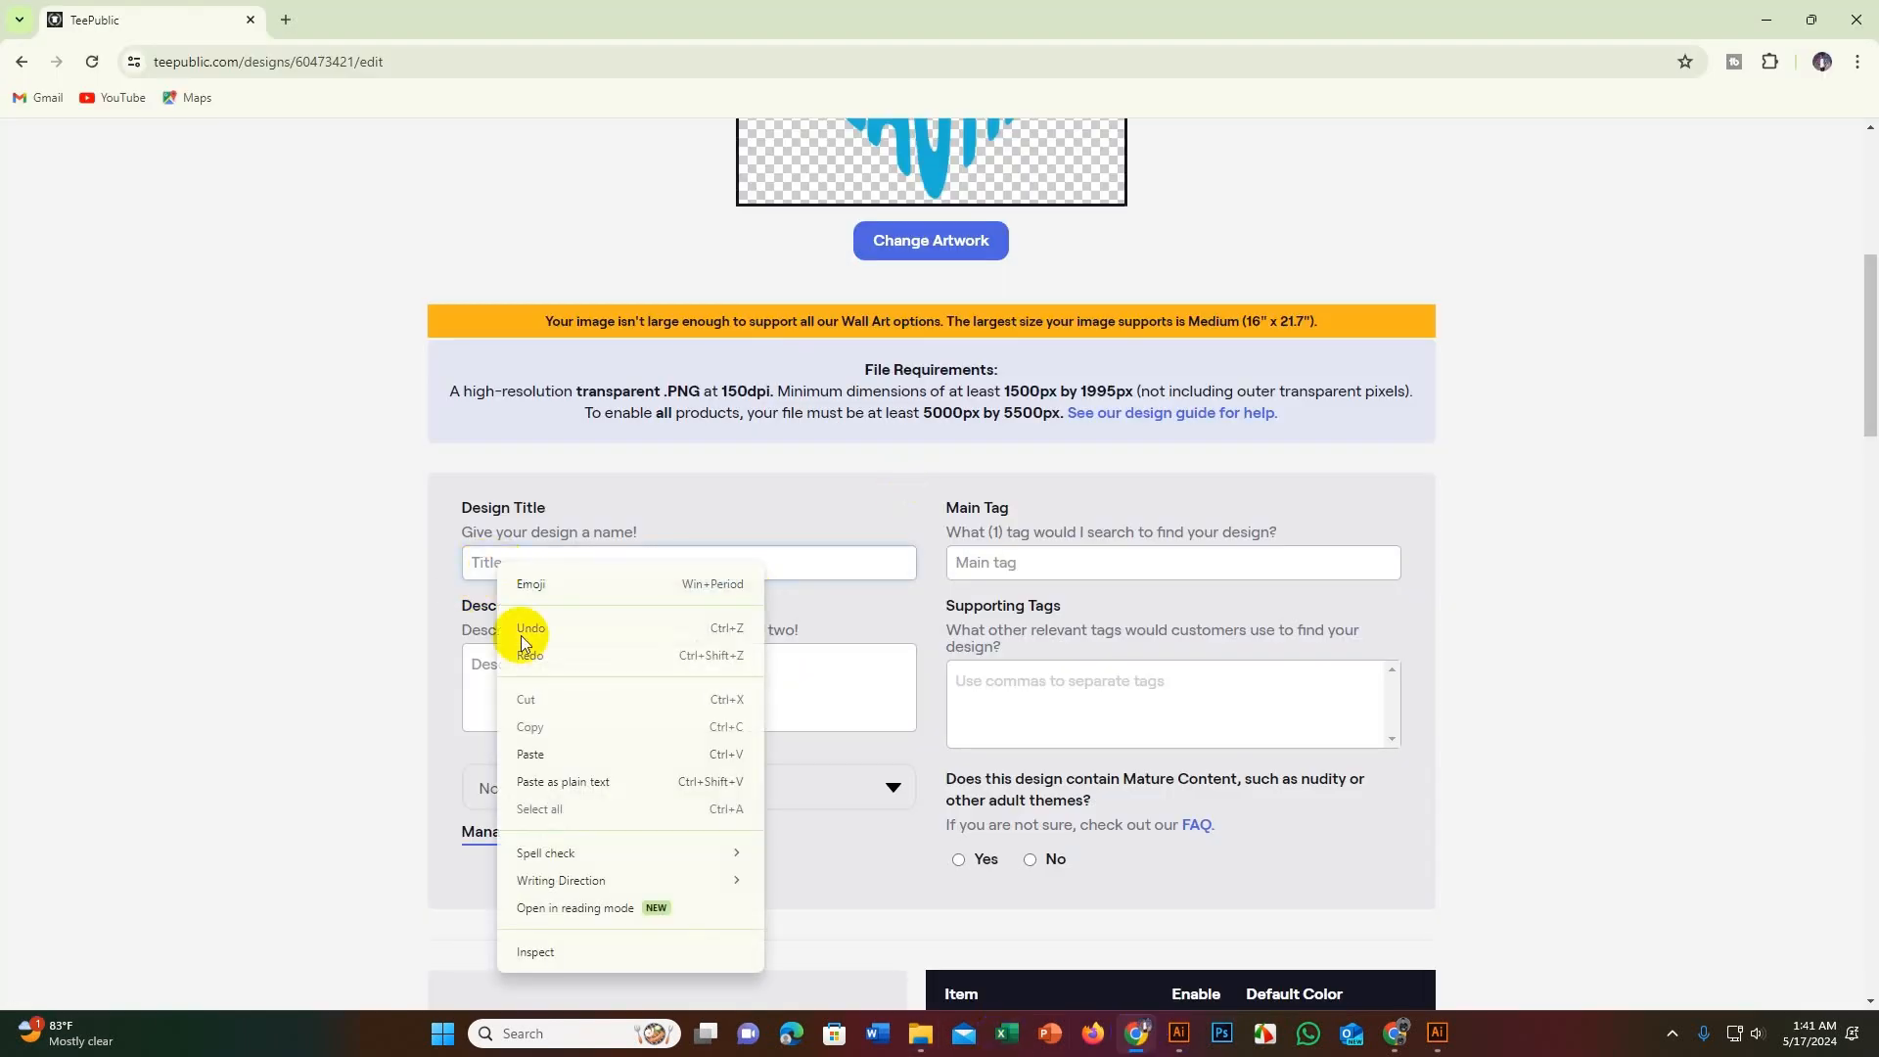
pyautogui.click(548, 755)
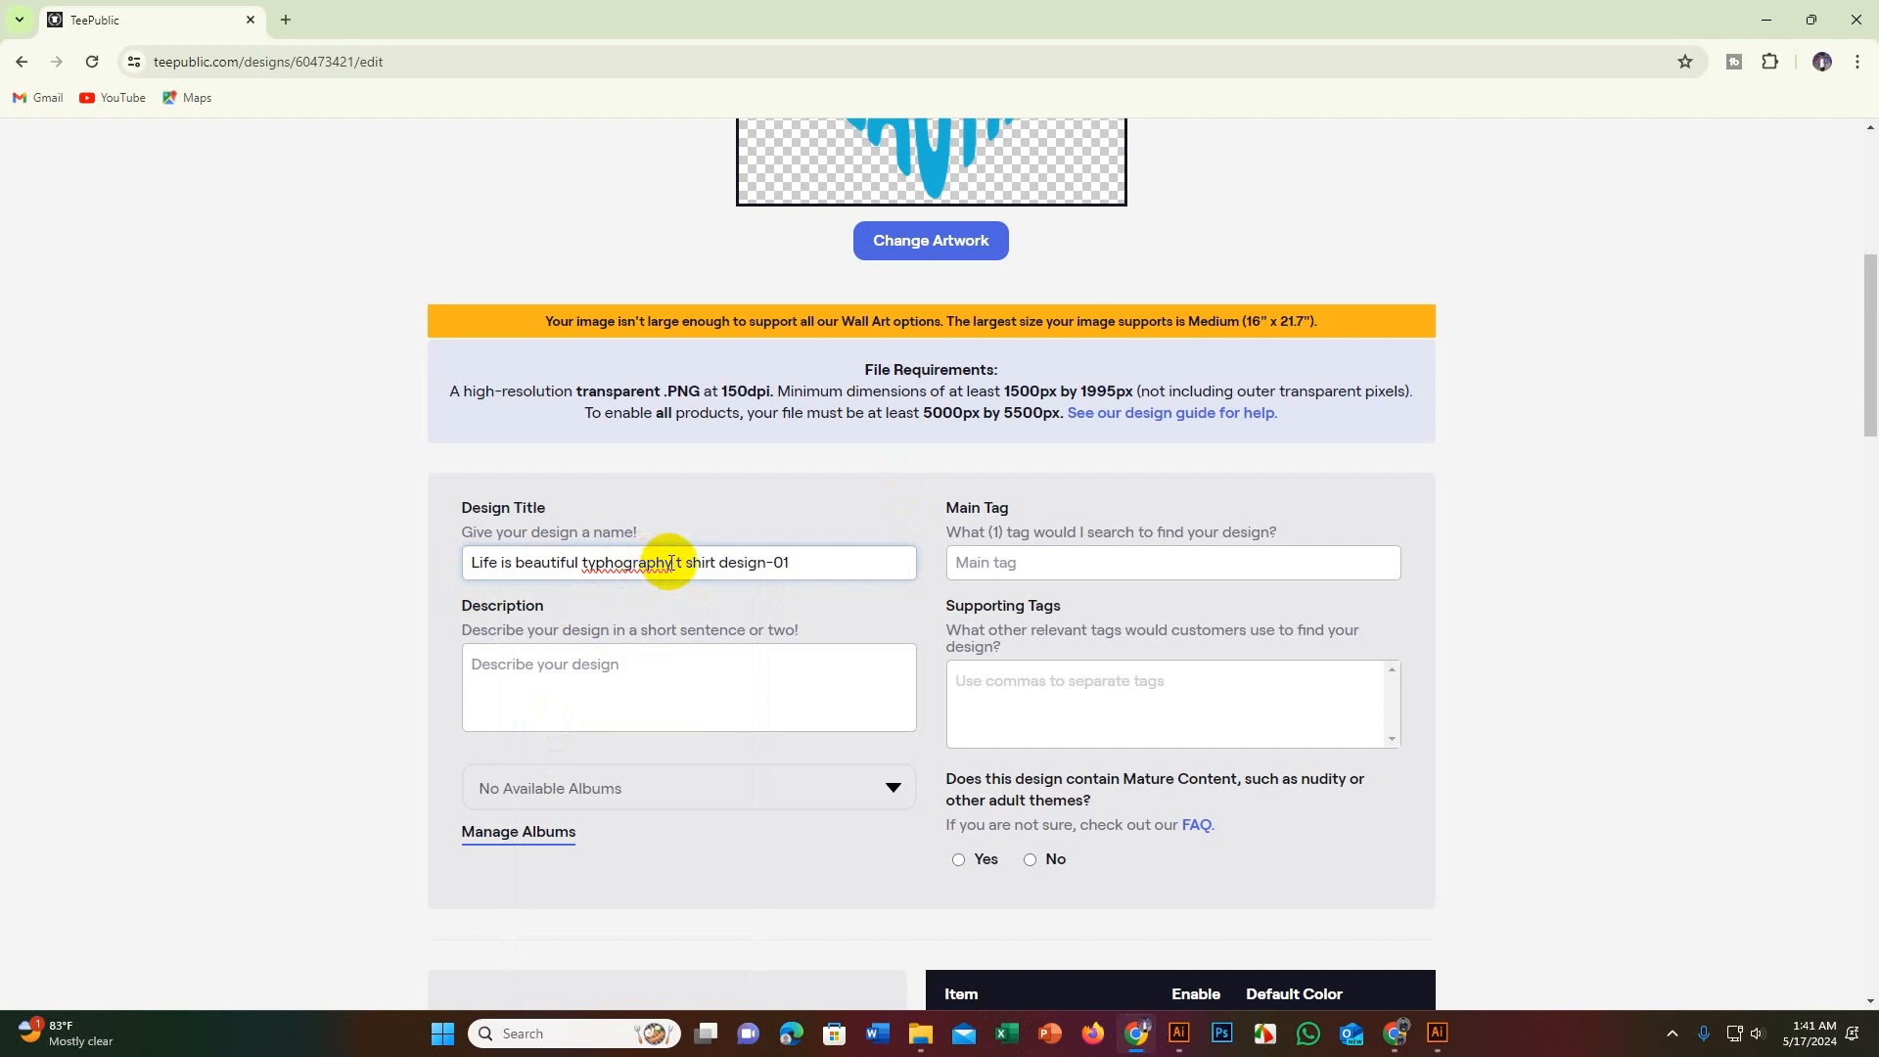
# Step: Correct "typhography" to "typography" in the Design Title and remove the "-01" ending
pyautogui.moveTo(671, 562); pyautogui.dragTo(583, 562)
pyautogui.rightClick(584, 562)
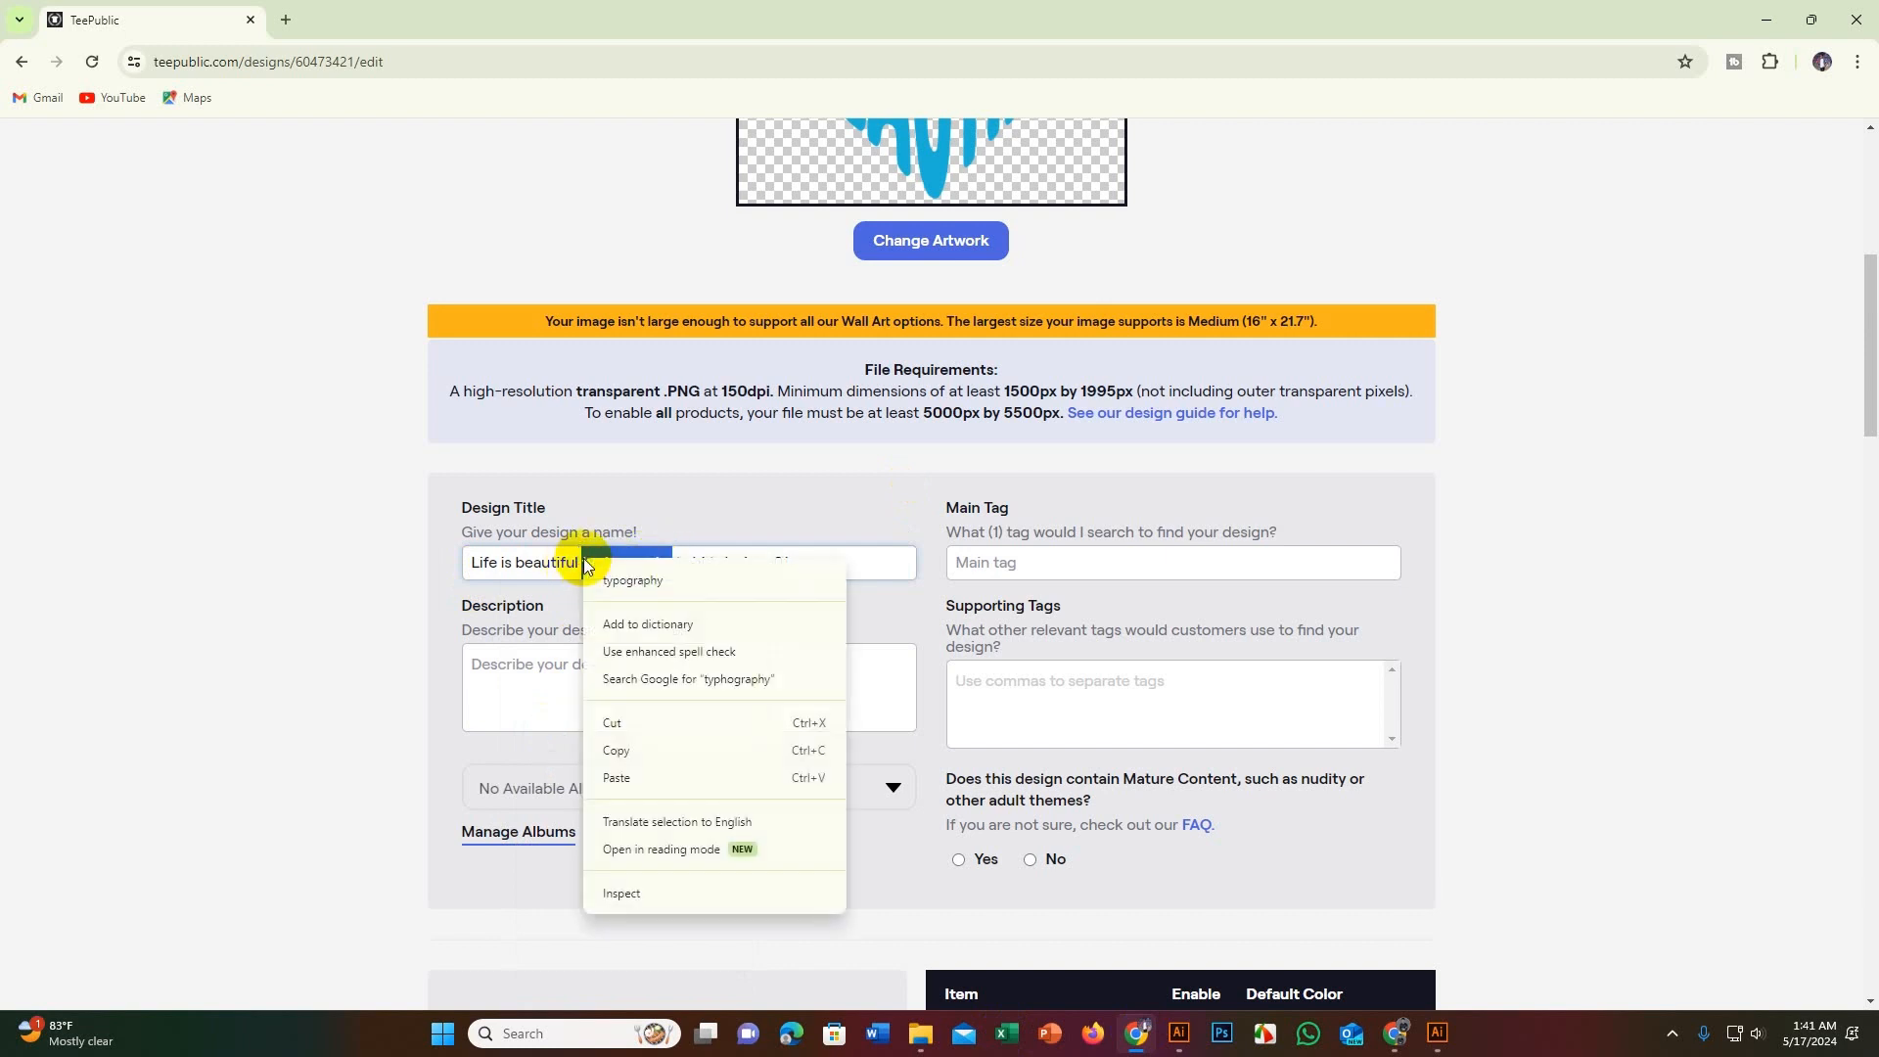
pyautogui.click(634, 582)
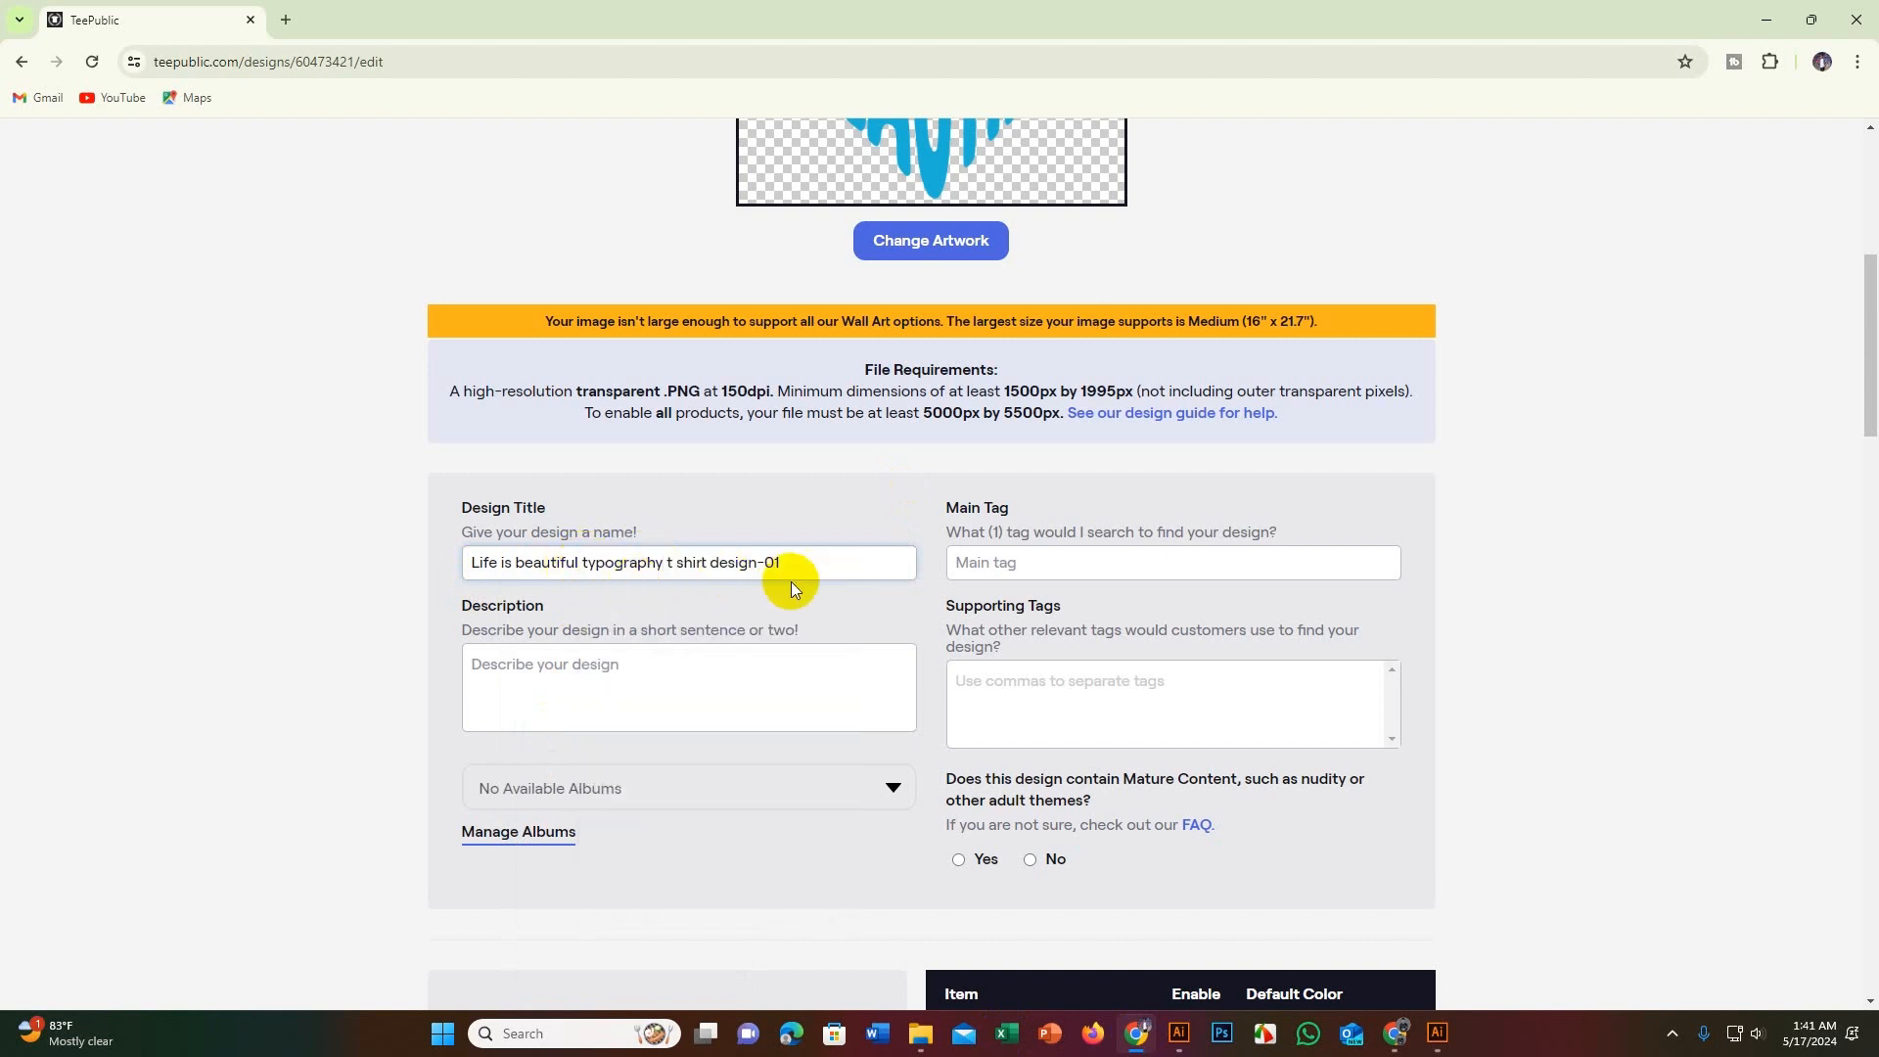
pyautogui.moveTo(759, 559); pyautogui.dragTo(821, 558)
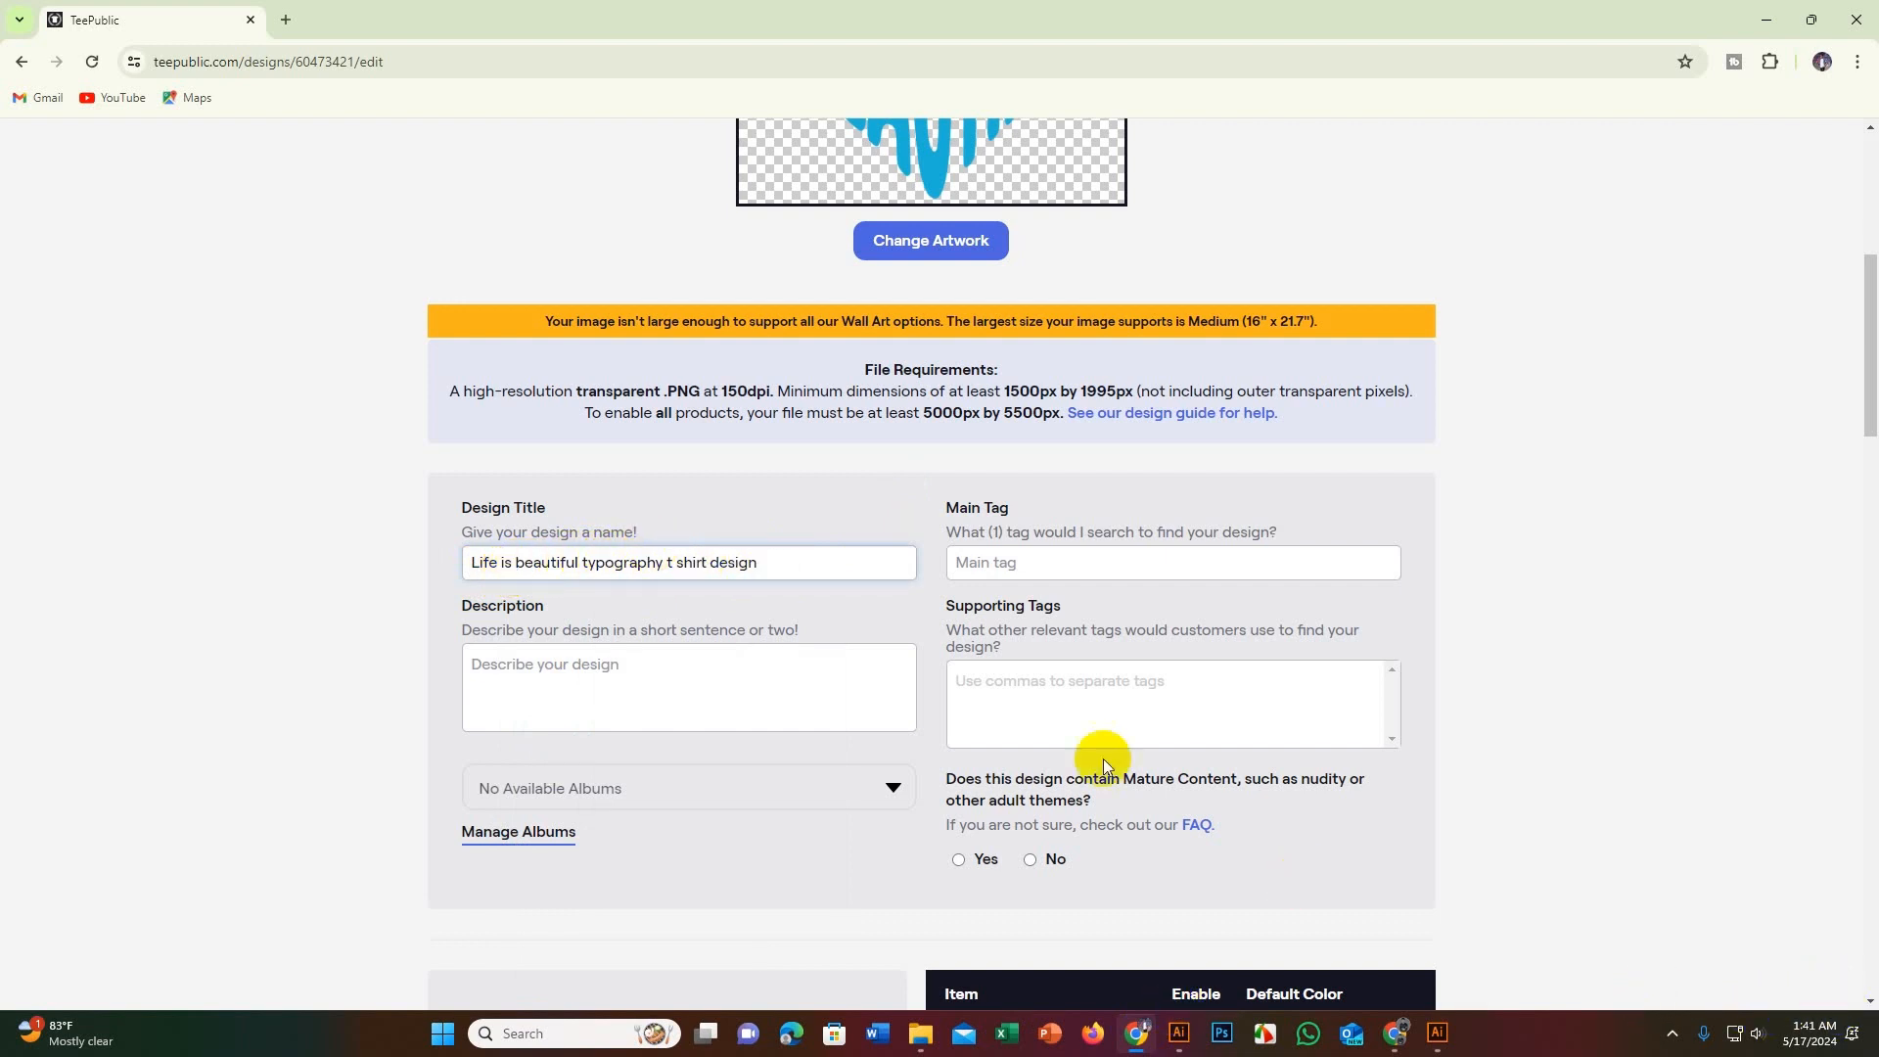
# Step: Enter "t- shirt" as the Main Tag and choose the suggestion "t shirtdesign"
pyautogui.click(1040, 562)
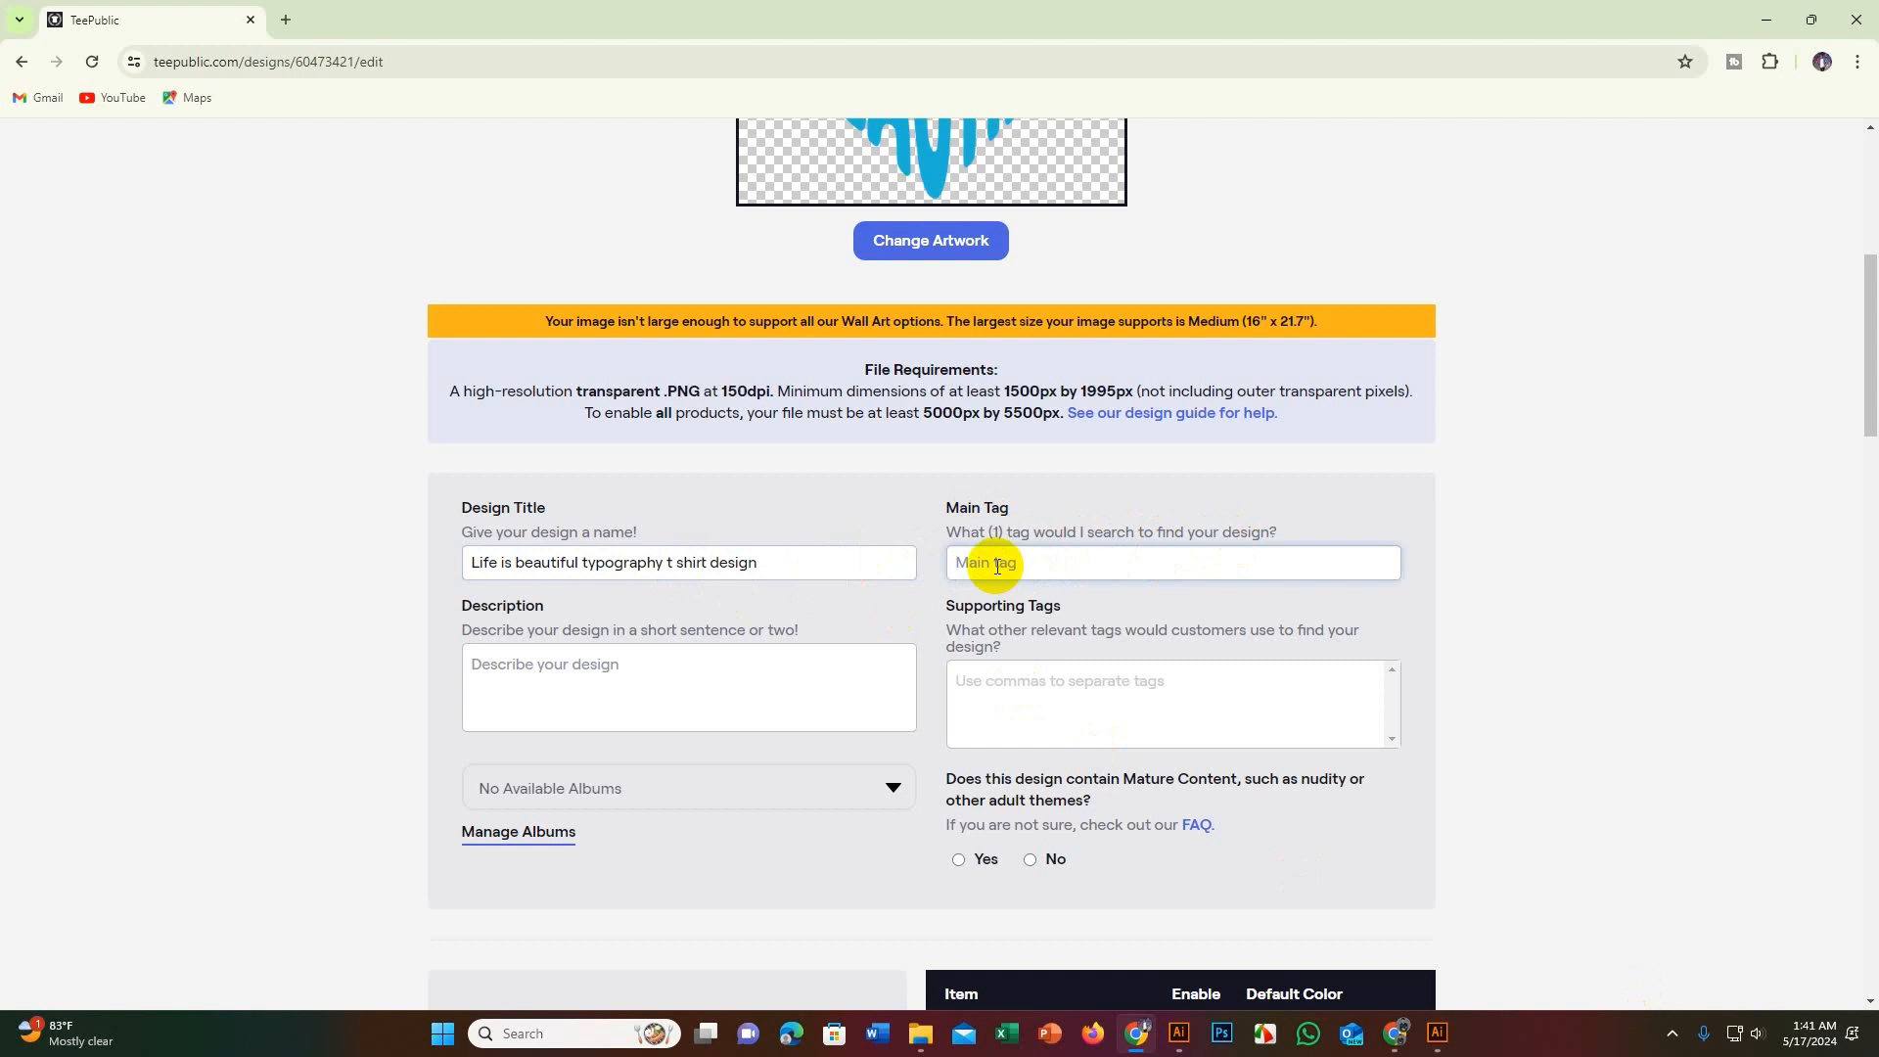
pyautogui.write('t')
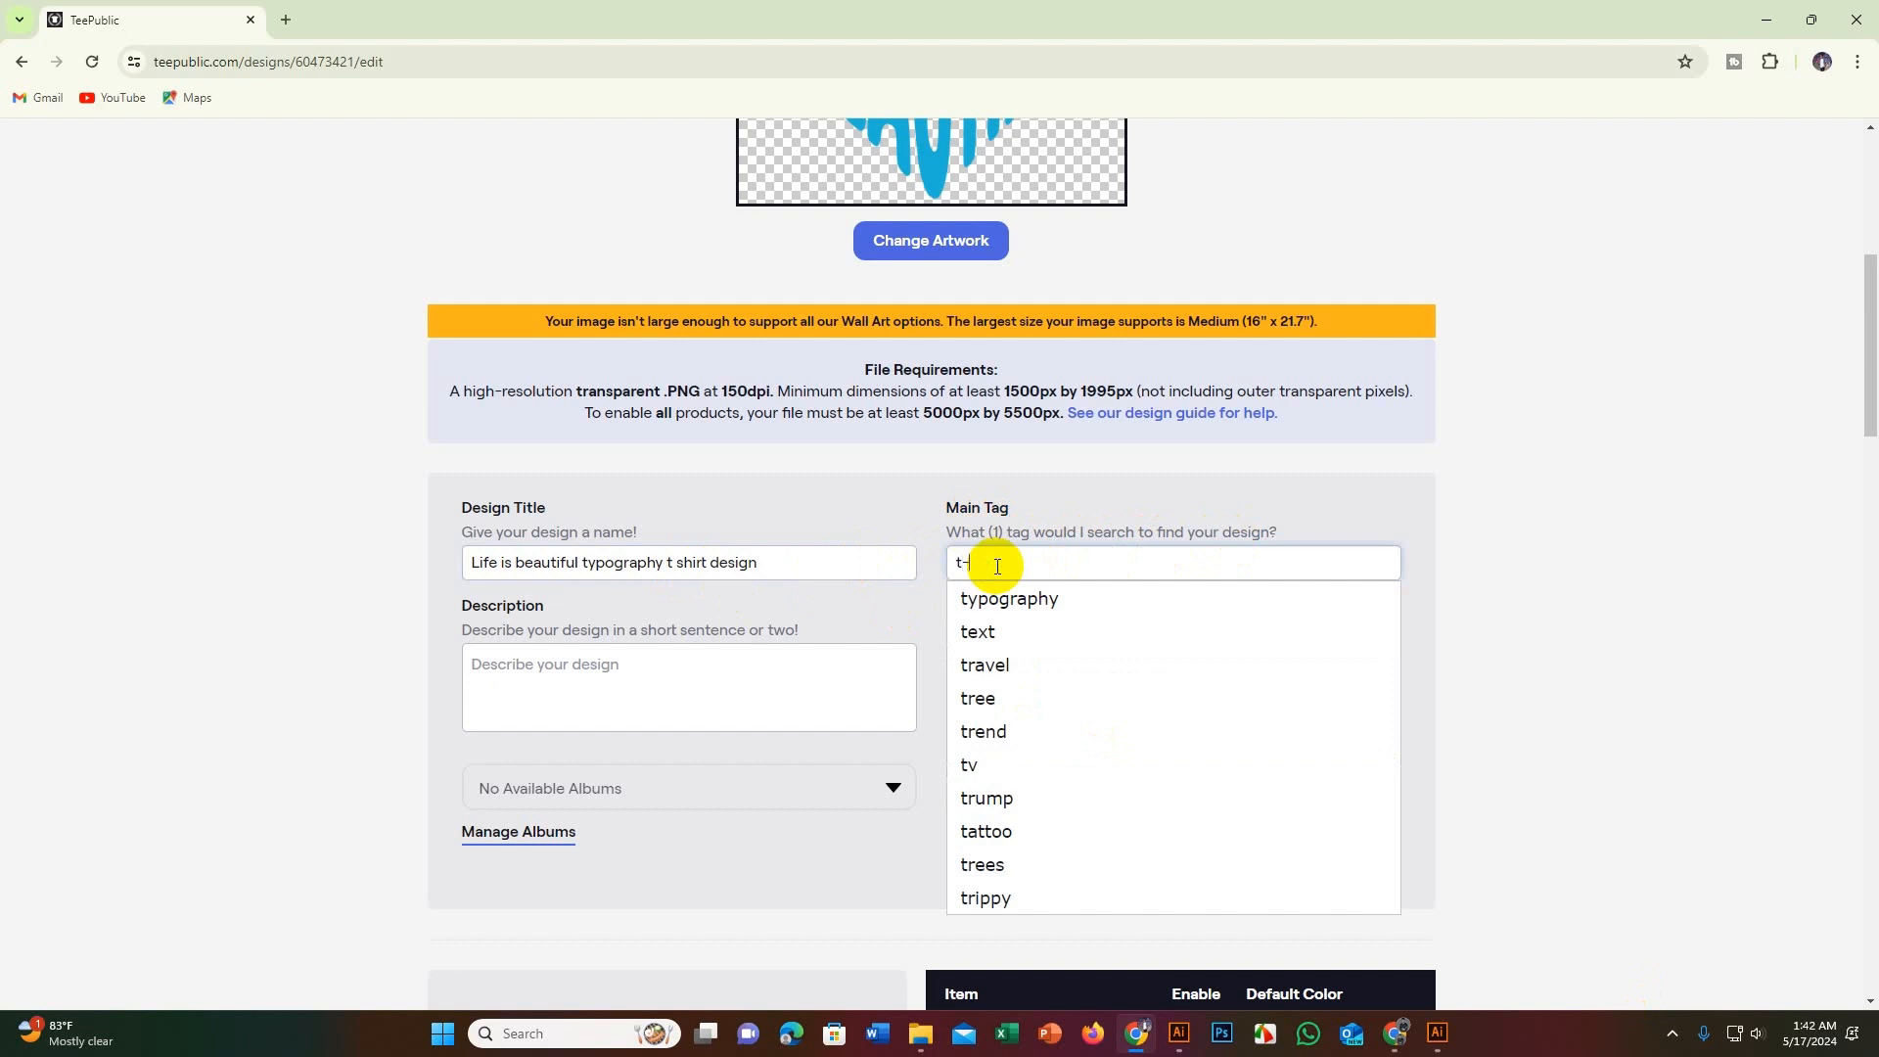
pyautogui.write('- shirt')
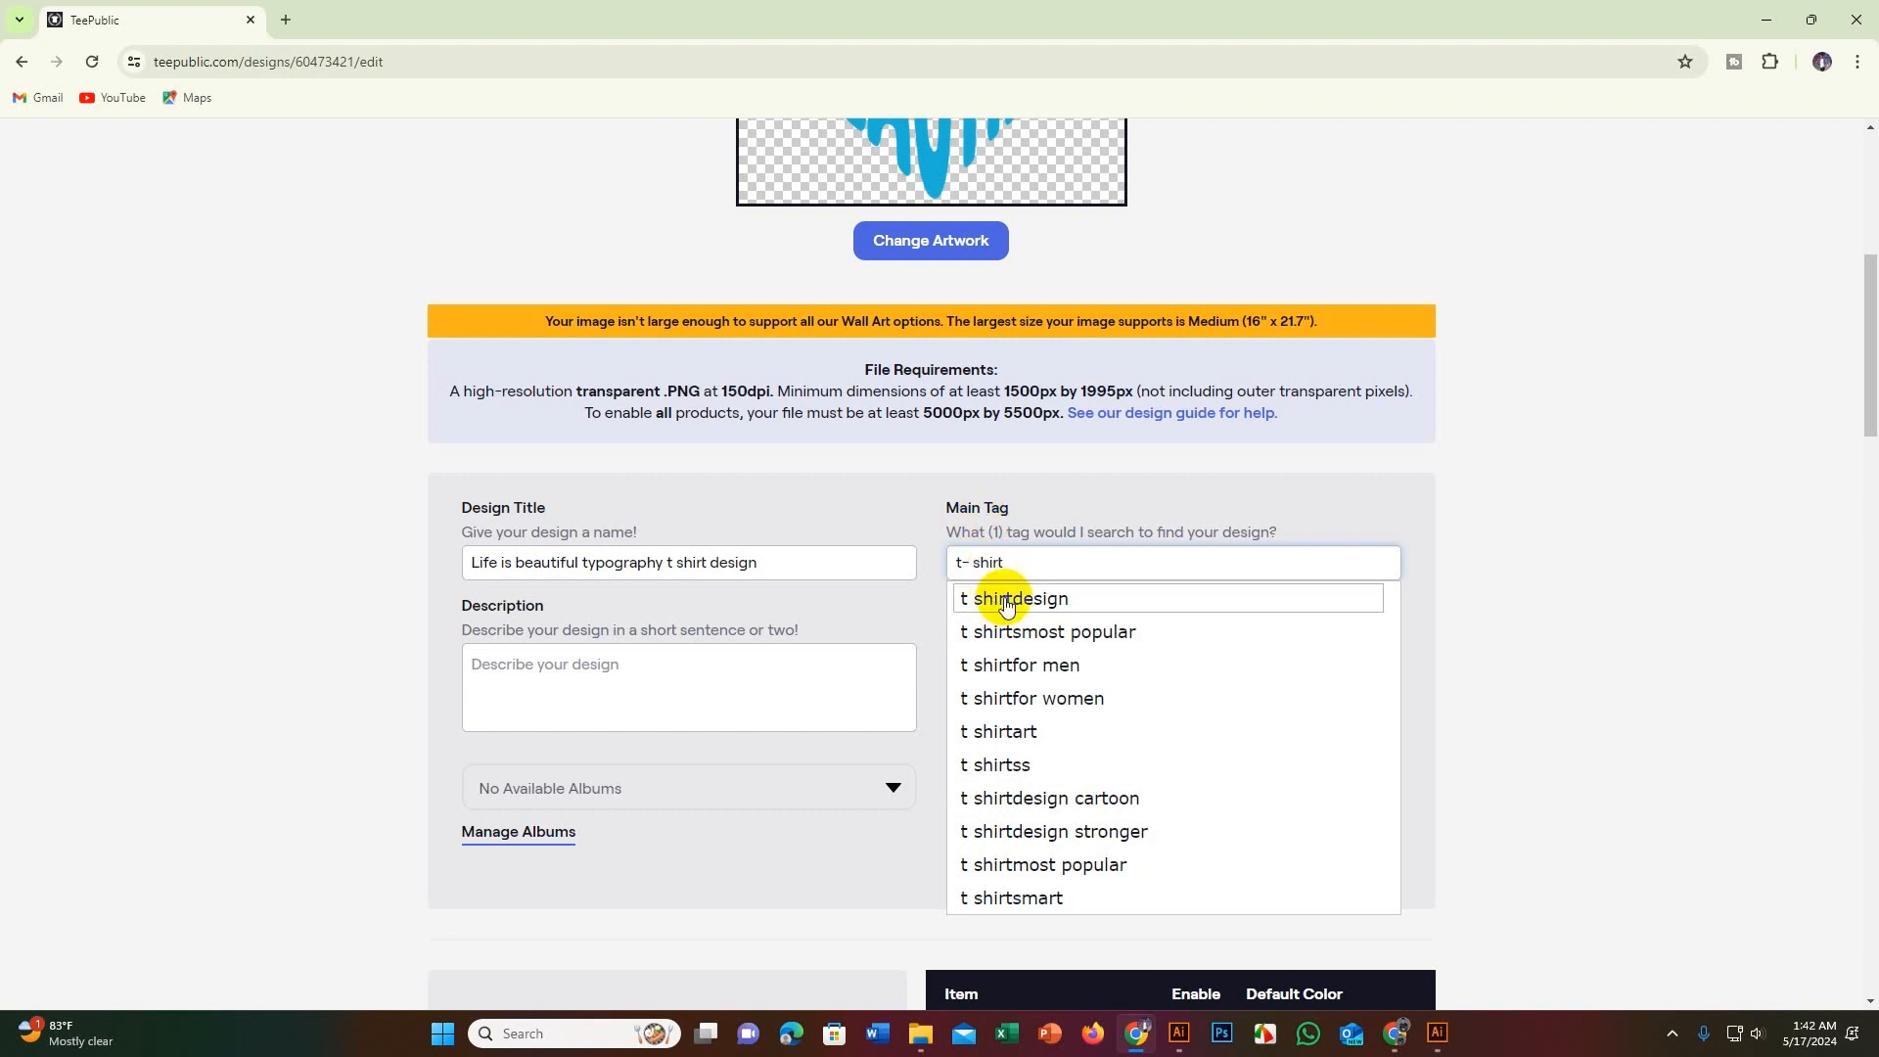
pyautogui.click(1000, 598)
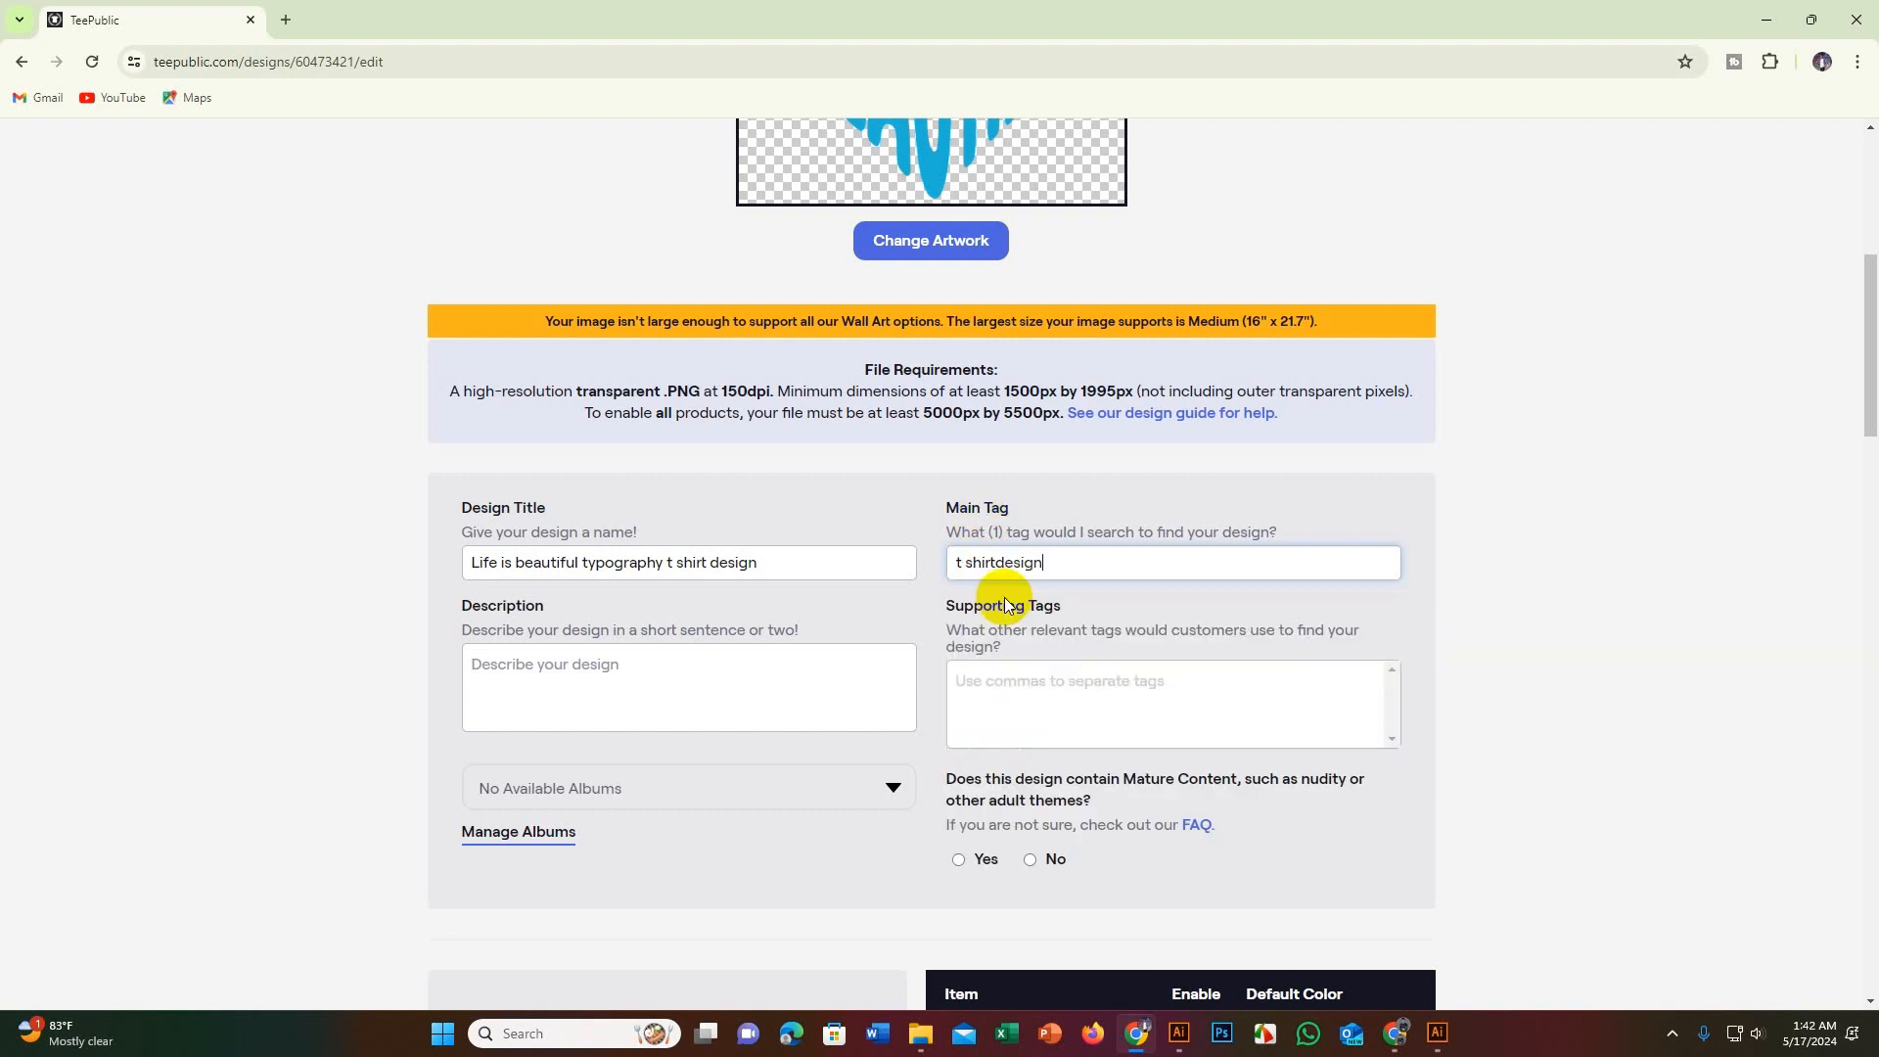
pyautogui.click(588, 701)
pyautogui.click(1055, 568)
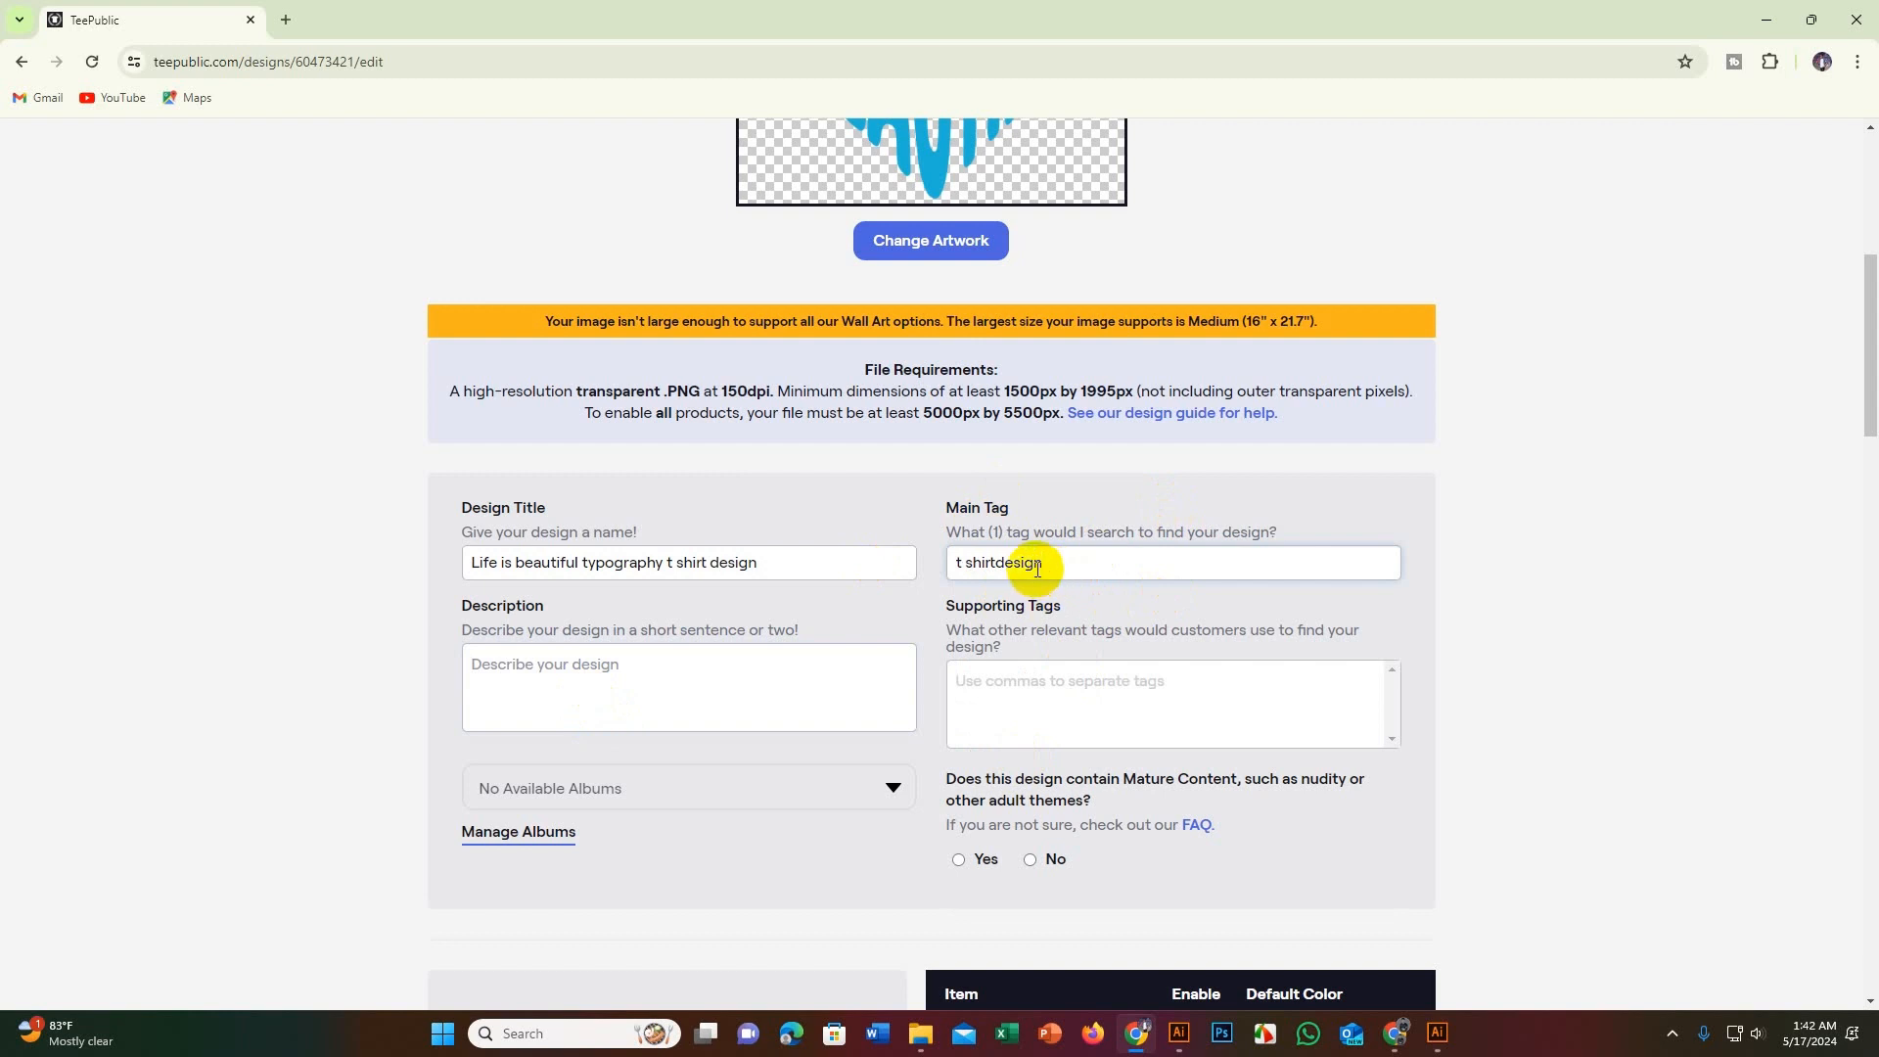
# Step: Copy the Design Title text "Life is beautiful typography t shirt design" into the Description
pyautogui.click(682, 684)
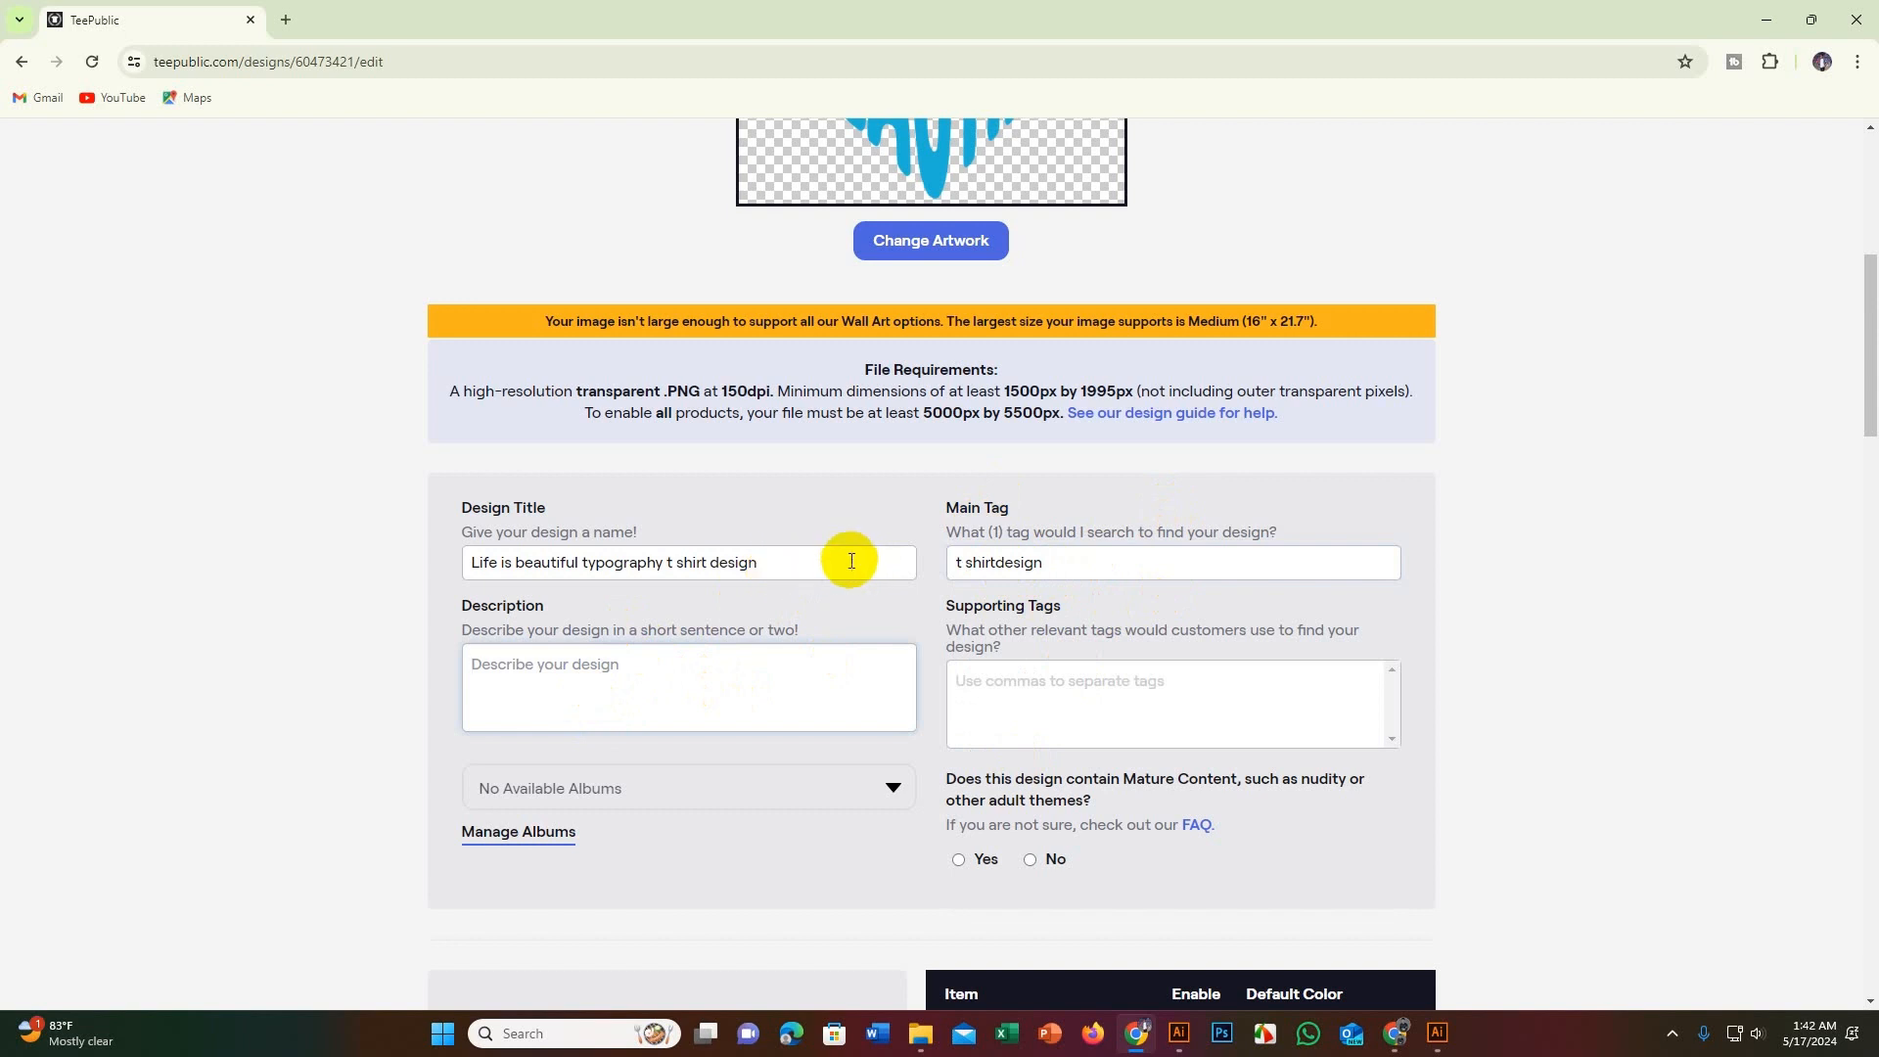
pyautogui.moveTo(856, 562); pyautogui.dragTo(468, 563)
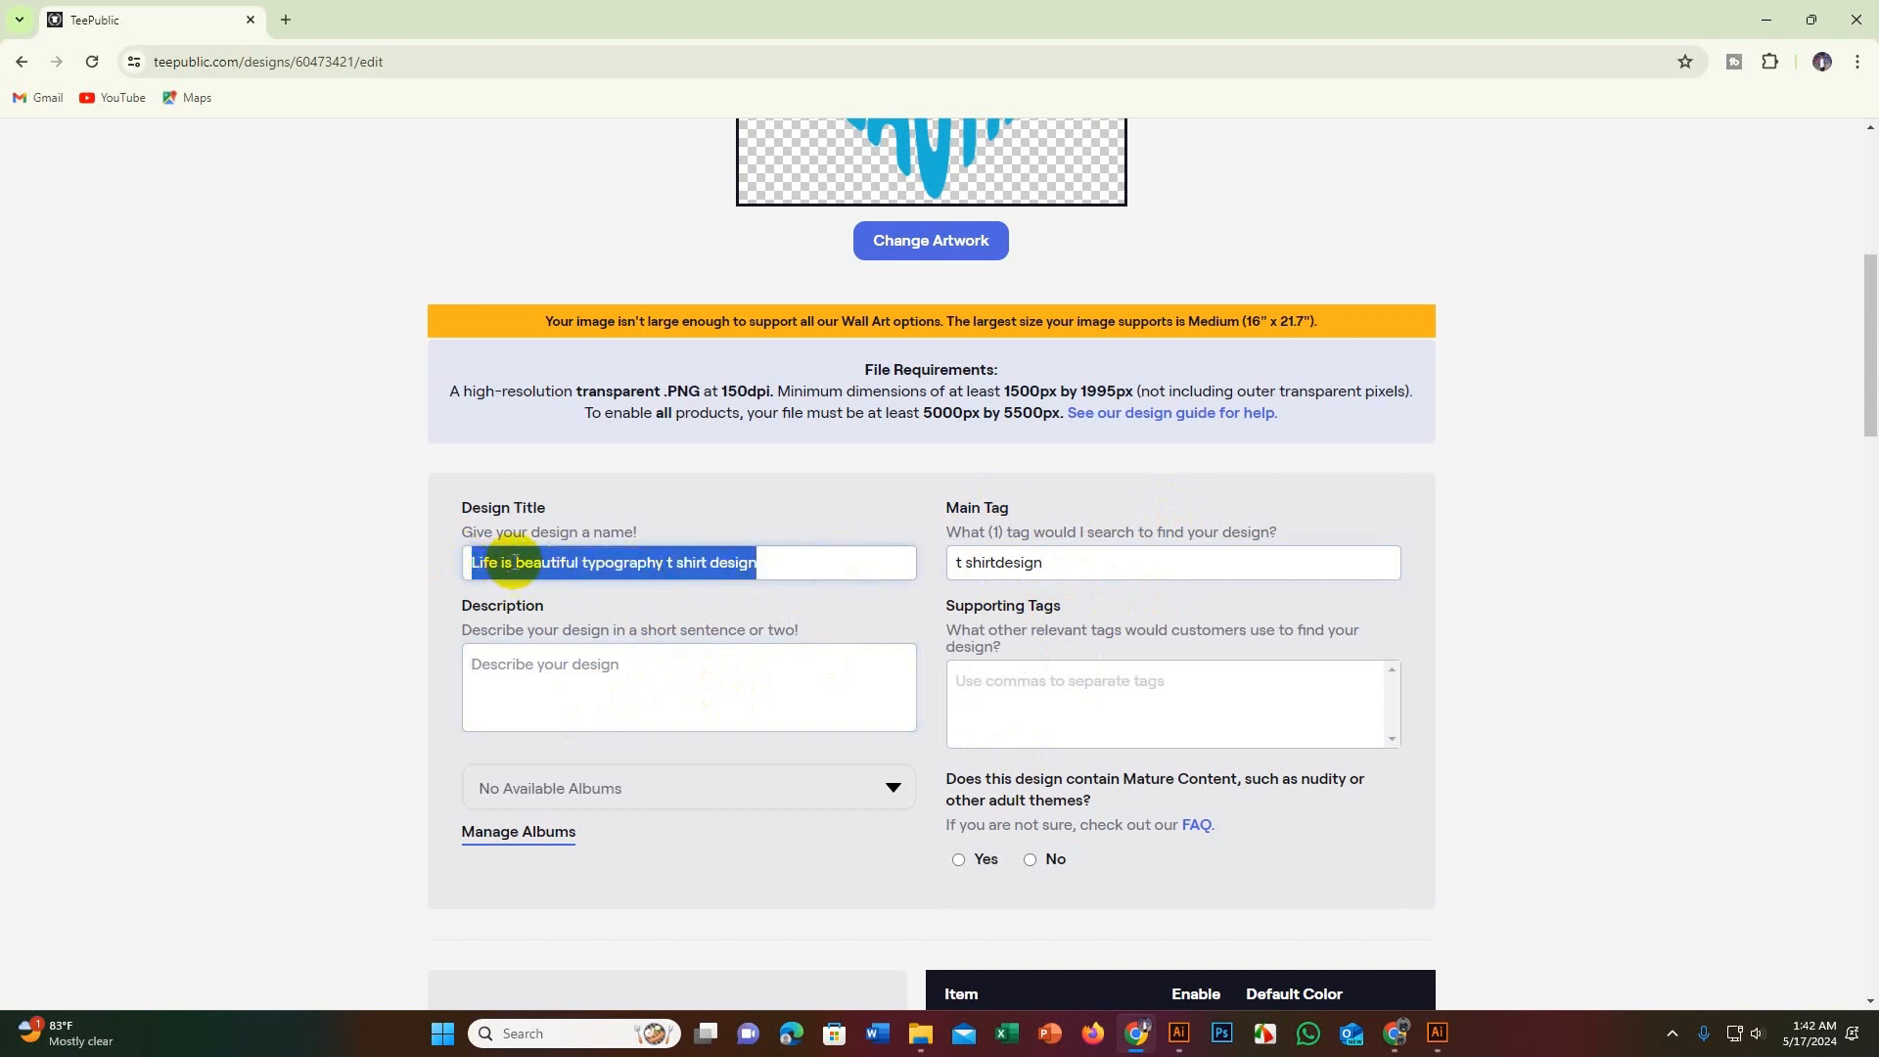
pyautogui.rightClick(514, 563)
pyautogui.click(666, 225)
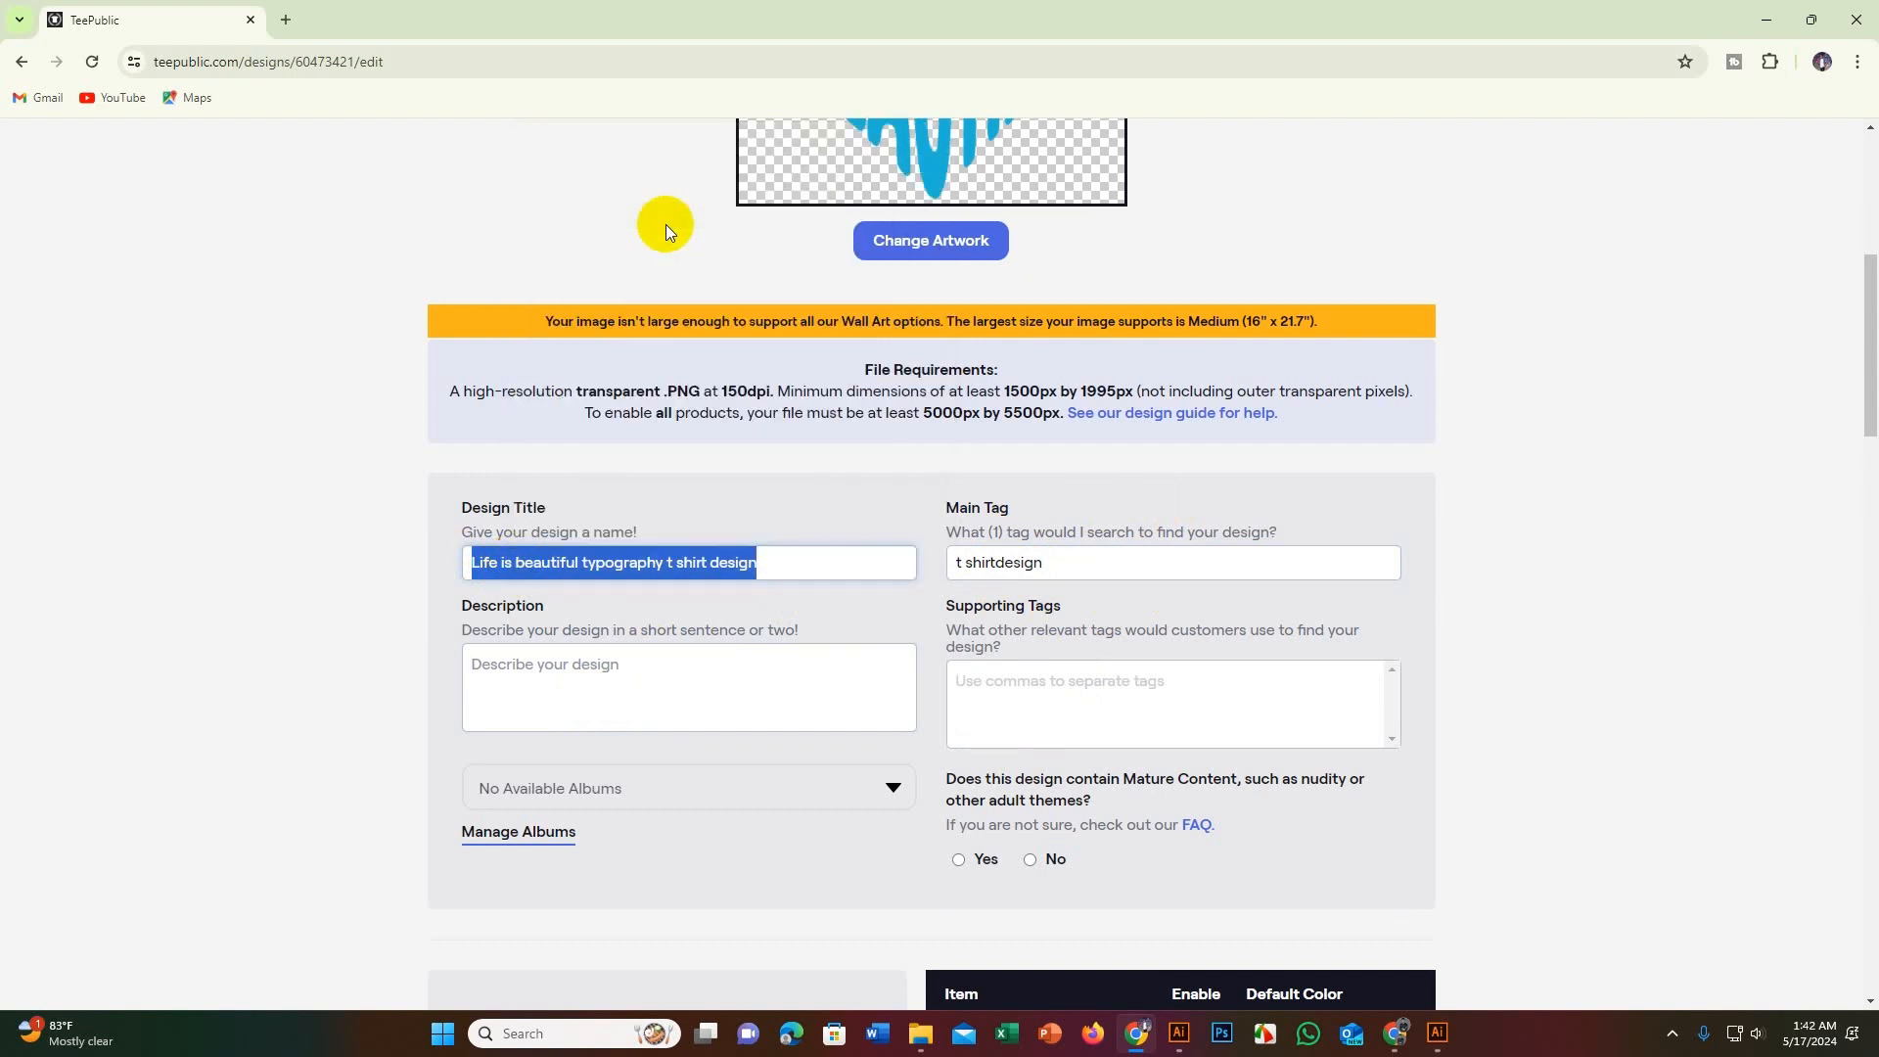
pyautogui.click(608, 705)
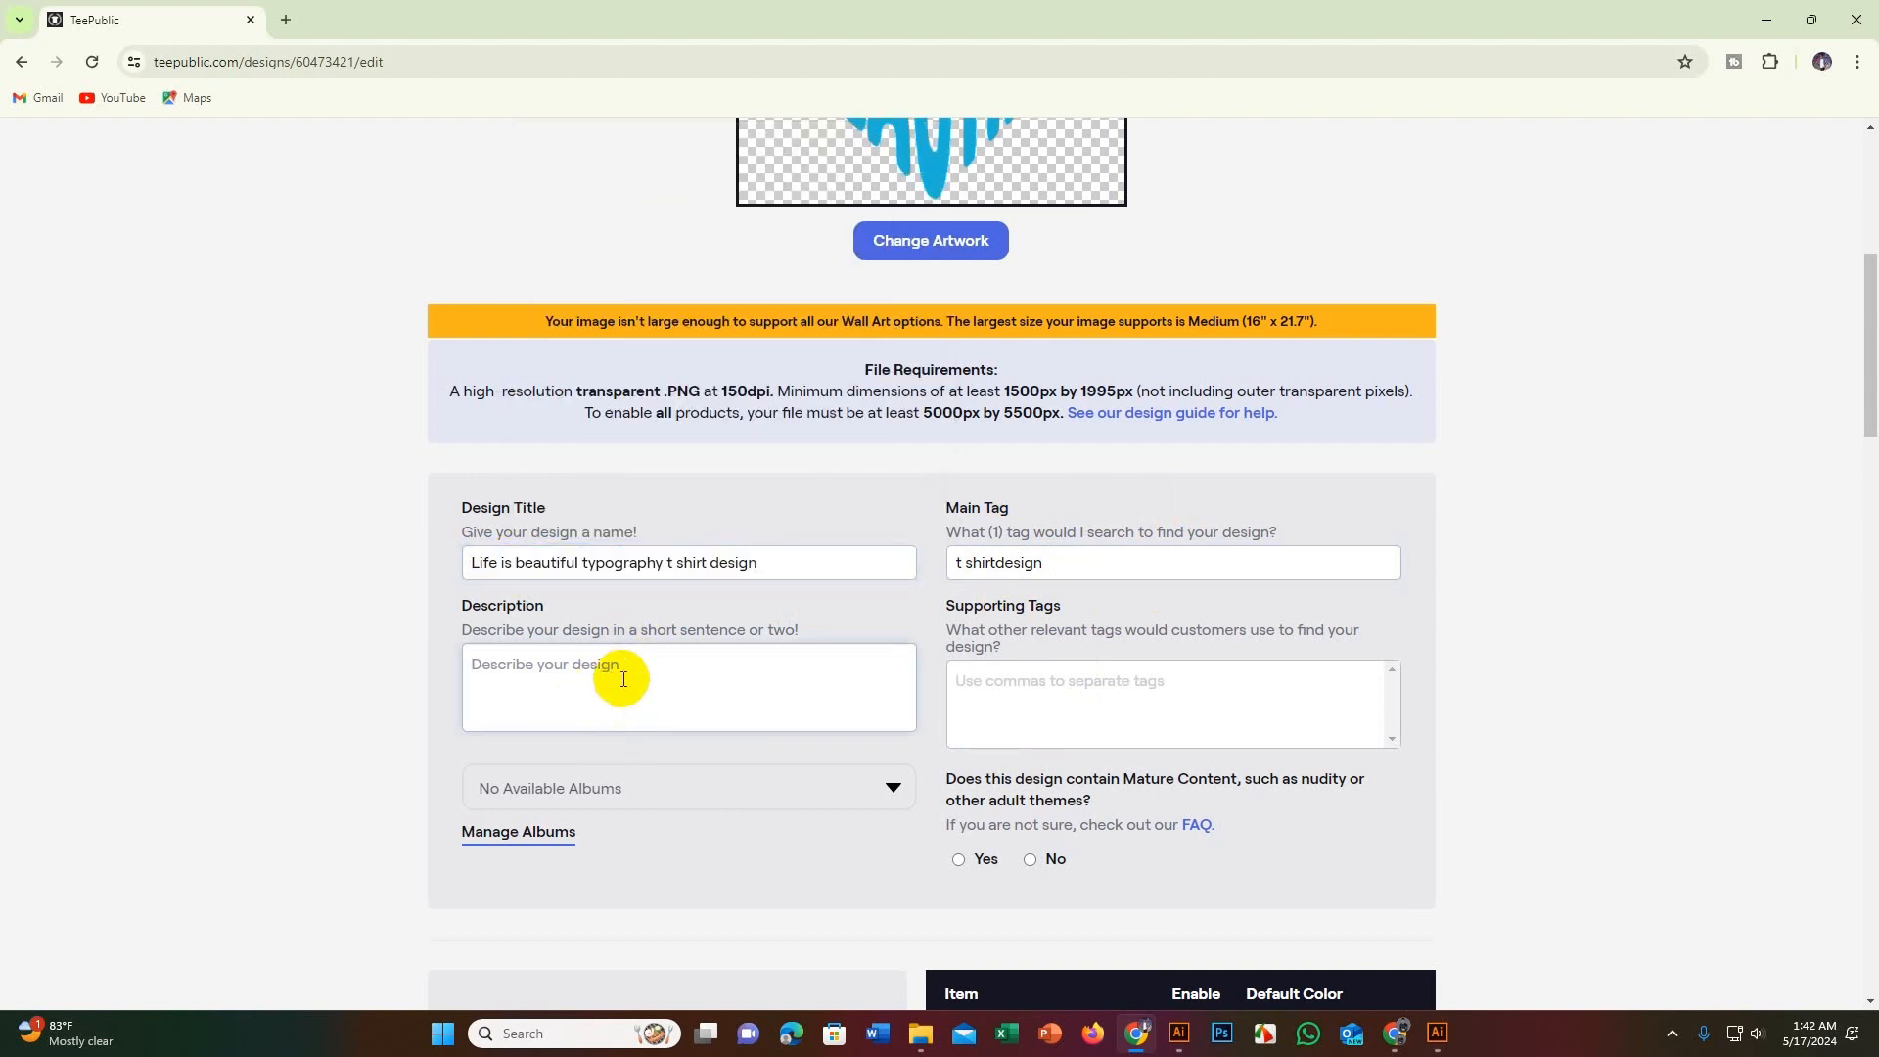
pyautogui.rightClick(623, 671)
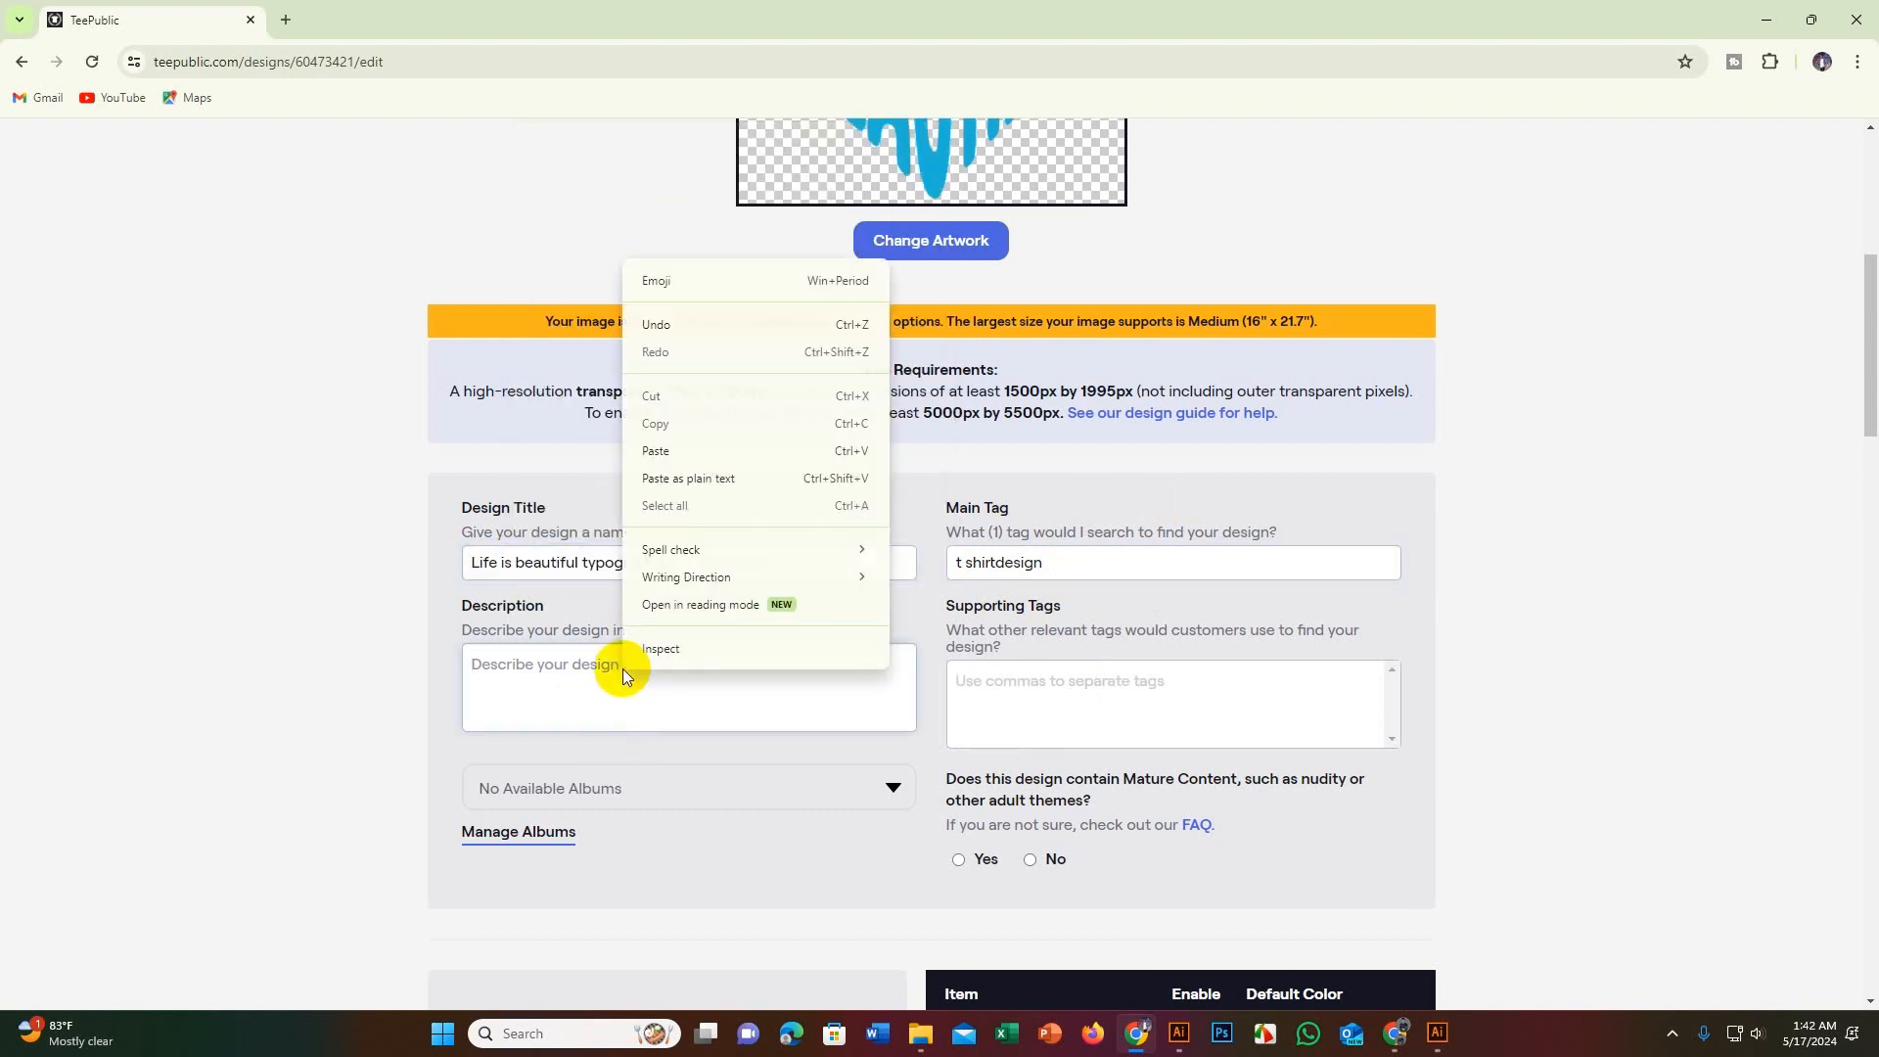
pyautogui.click(664, 437)
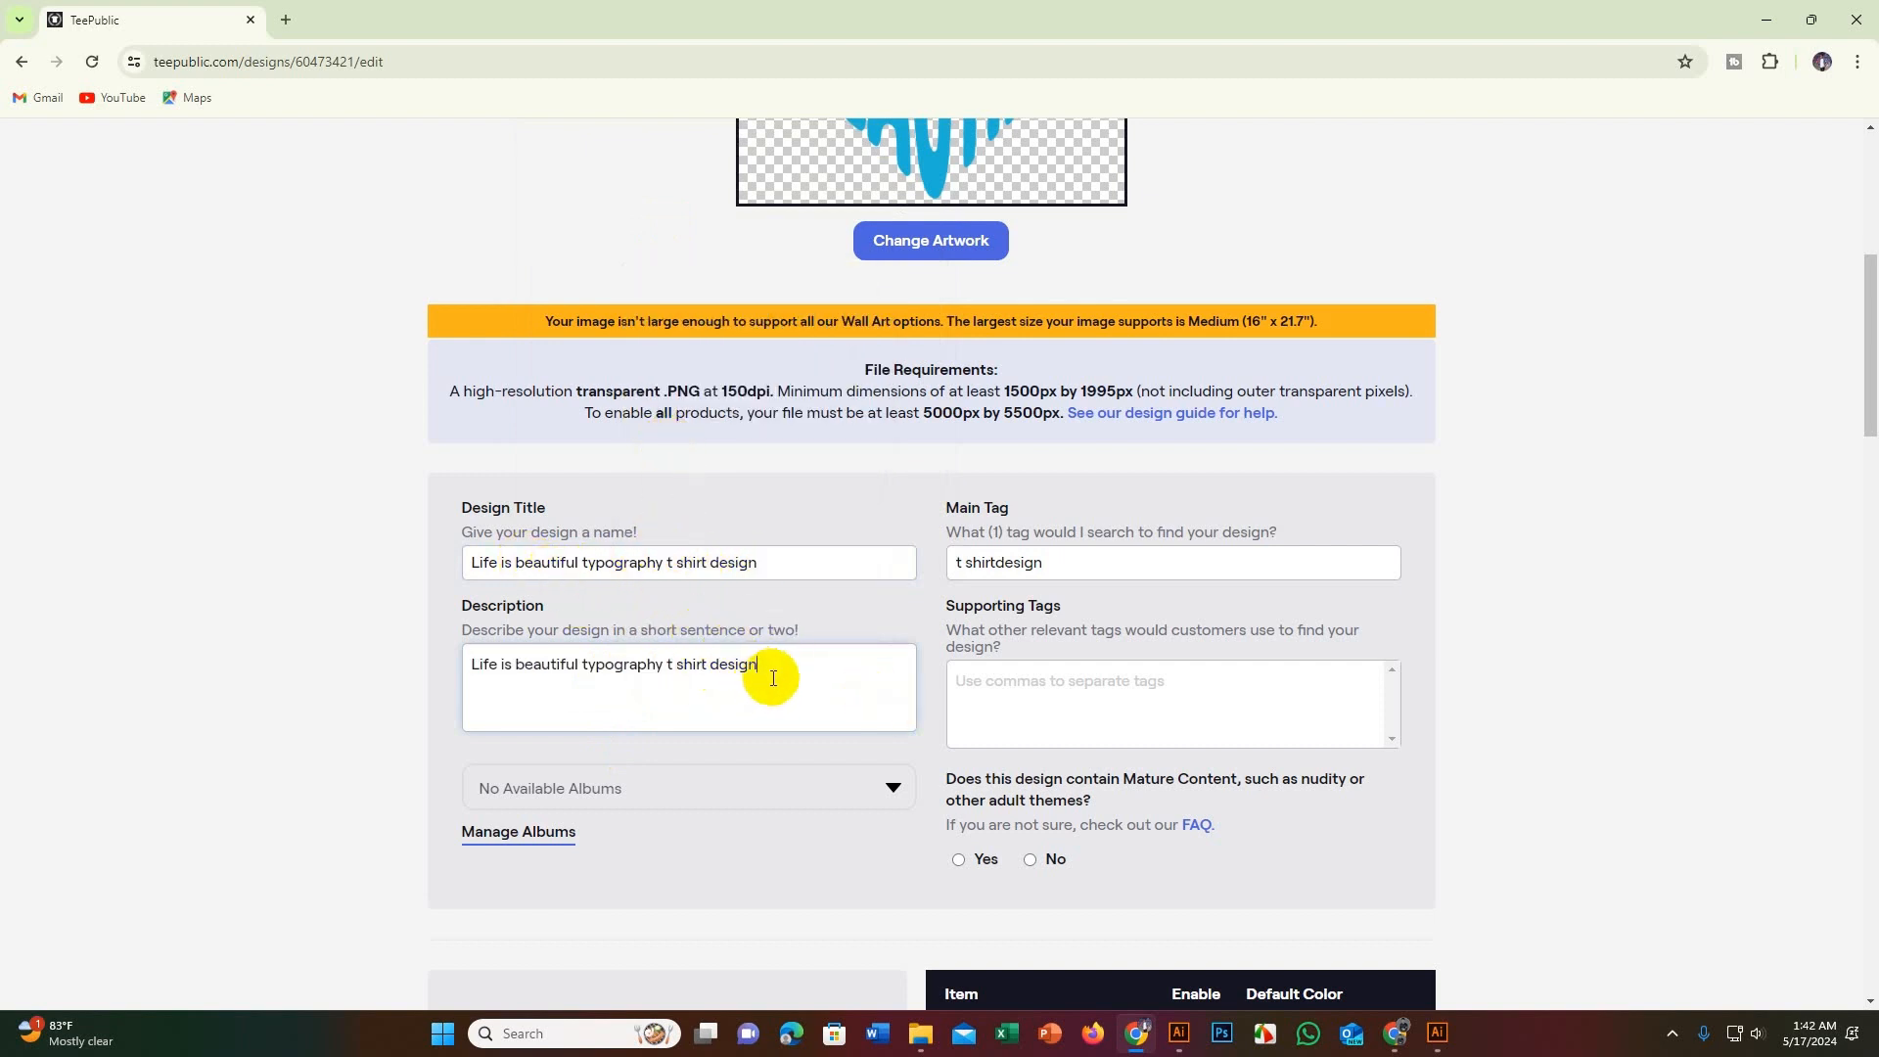
# Step: Search the Supporting Tags for "typo" and add the suggested tag "typography"
pyautogui.scroll(-1, 784, 693)
pyautogui.scroll(1, 898, 692)
pyautogui.click(1059, 696)
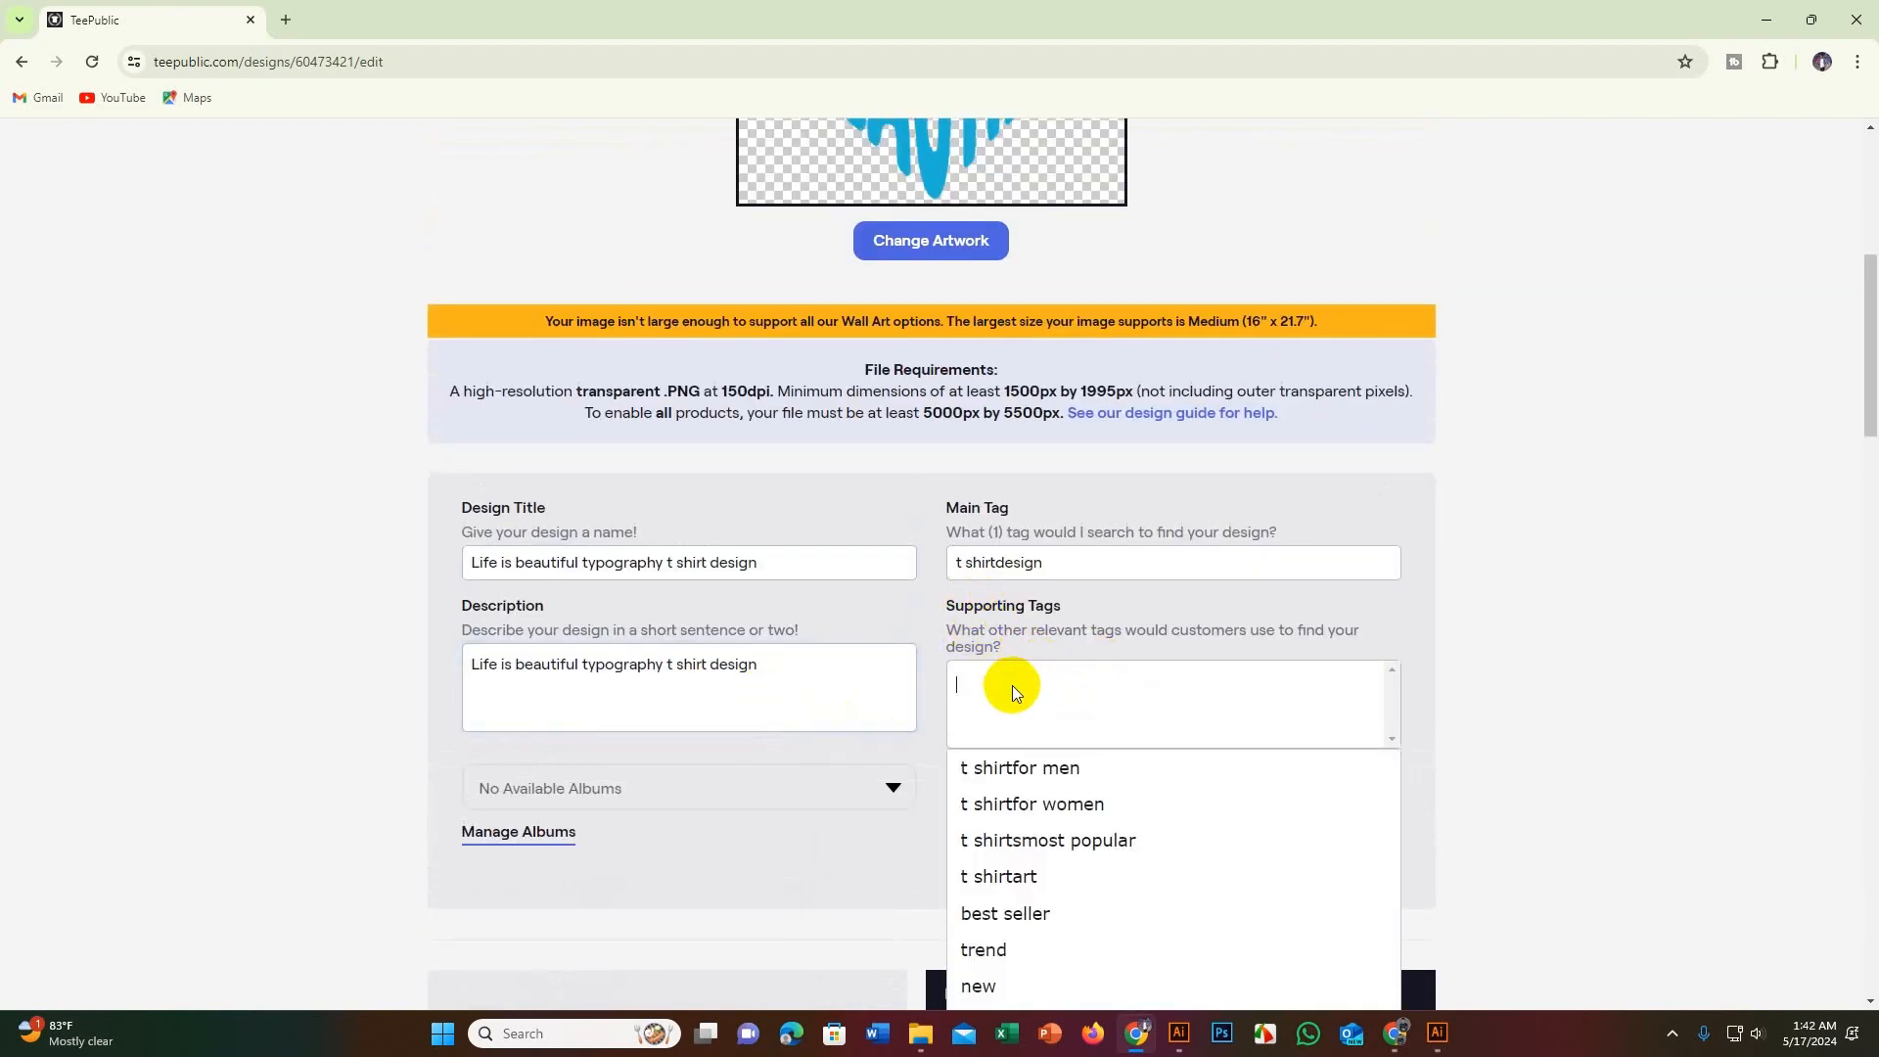
pyautogui.scroll(-2, 1012, 685)
pyautogui.click(999, 498)
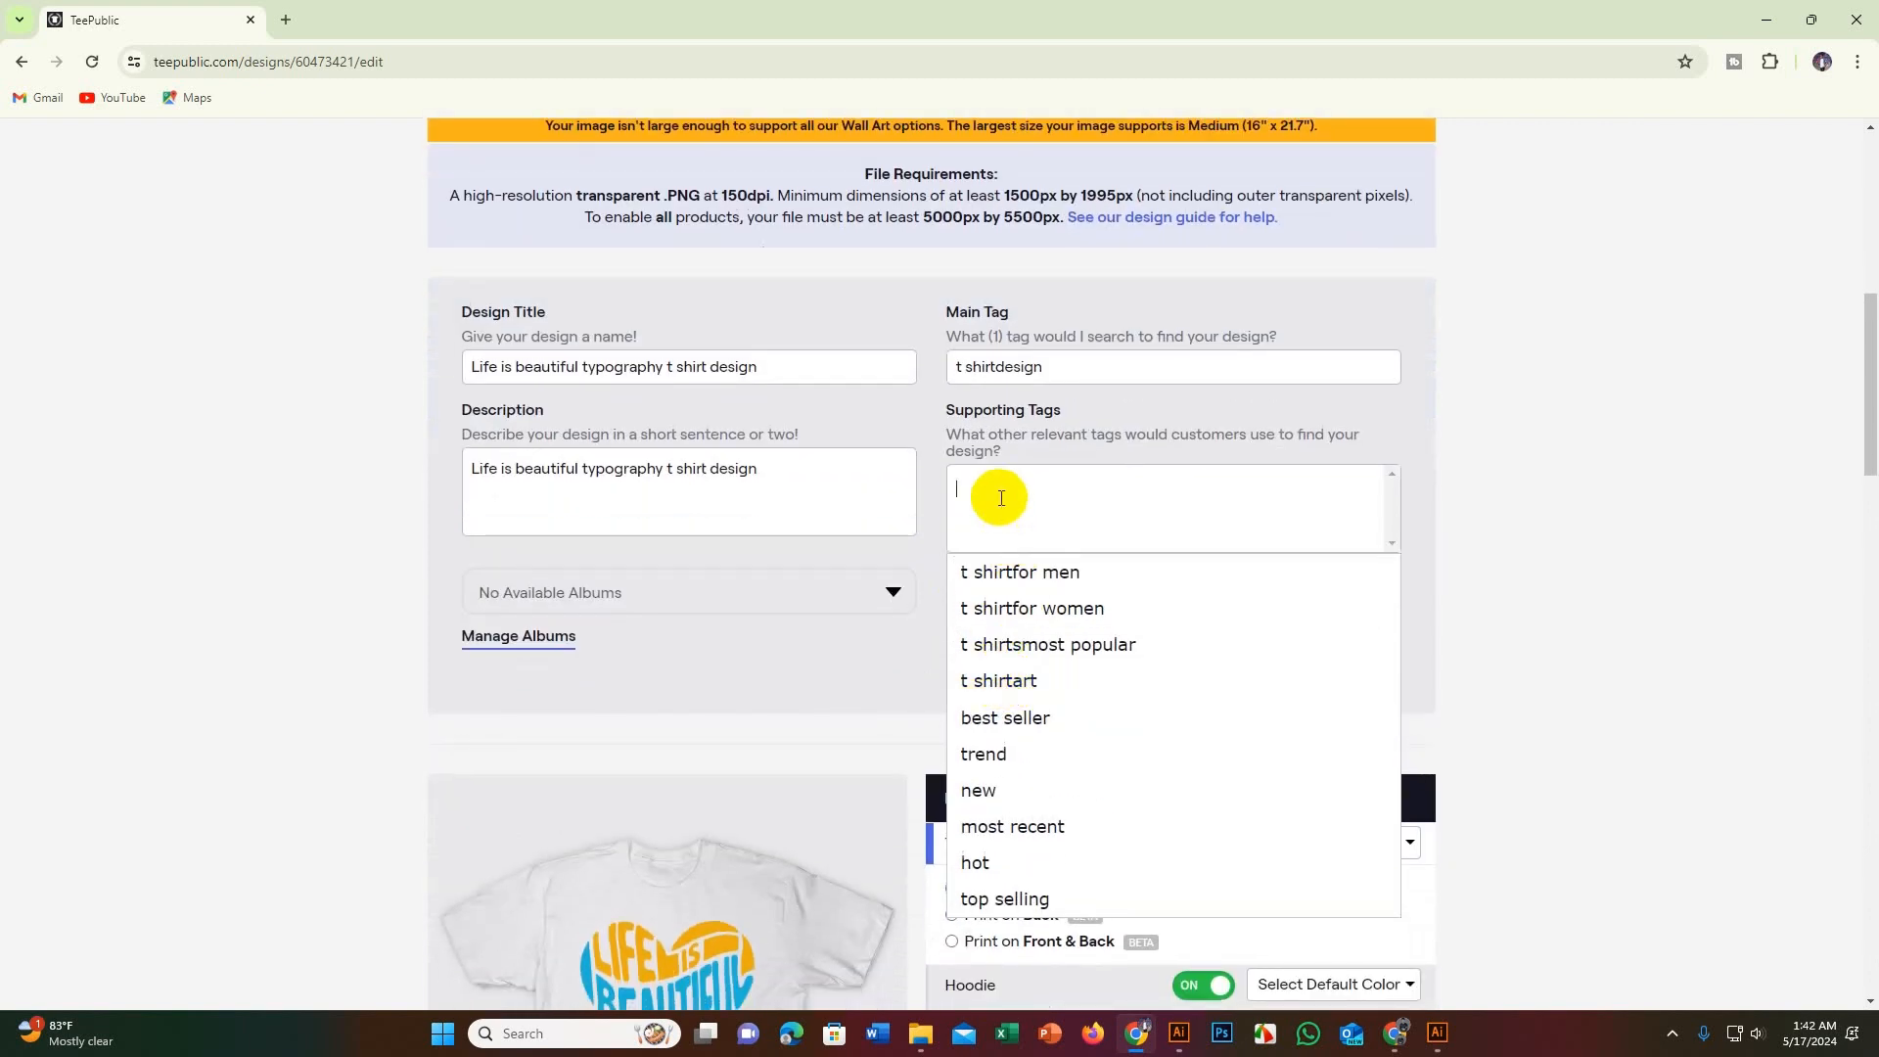
pyautogui.click(977, 484)
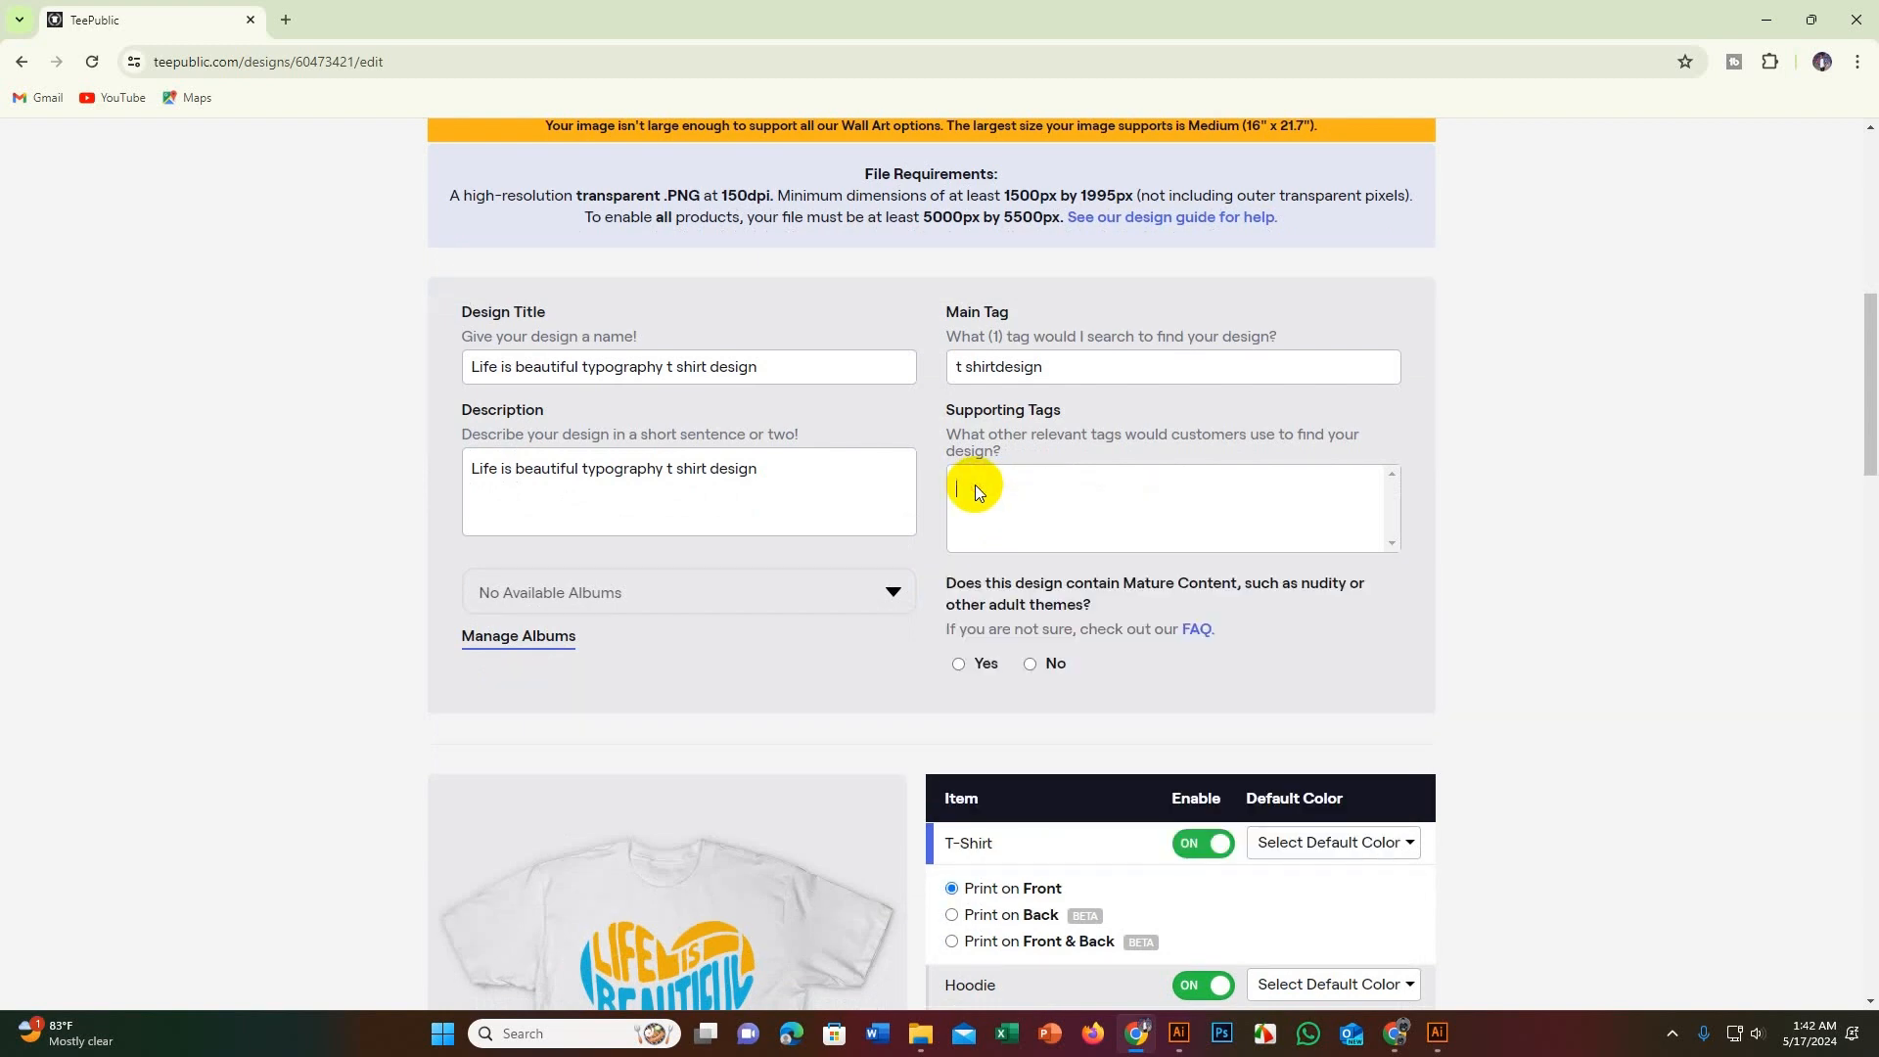
pyautogui.click(982, 488)
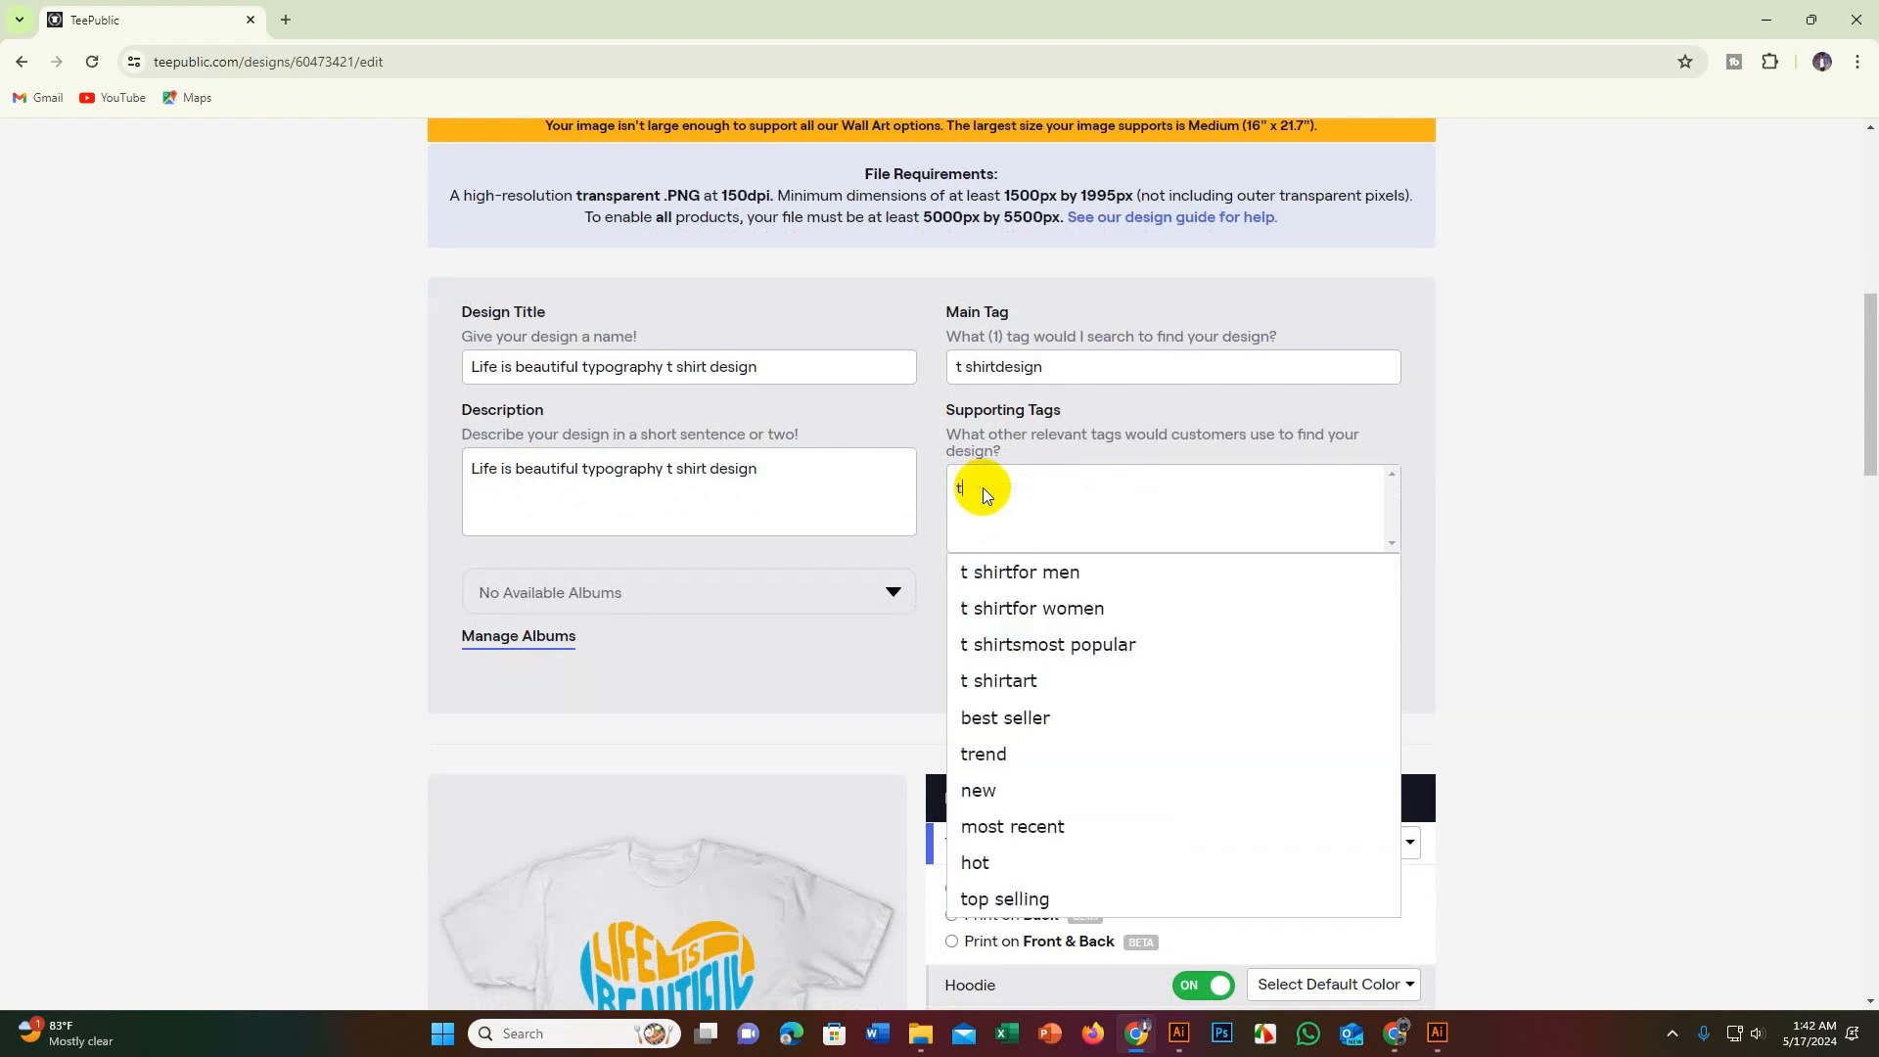
pyautogui.write('ty')
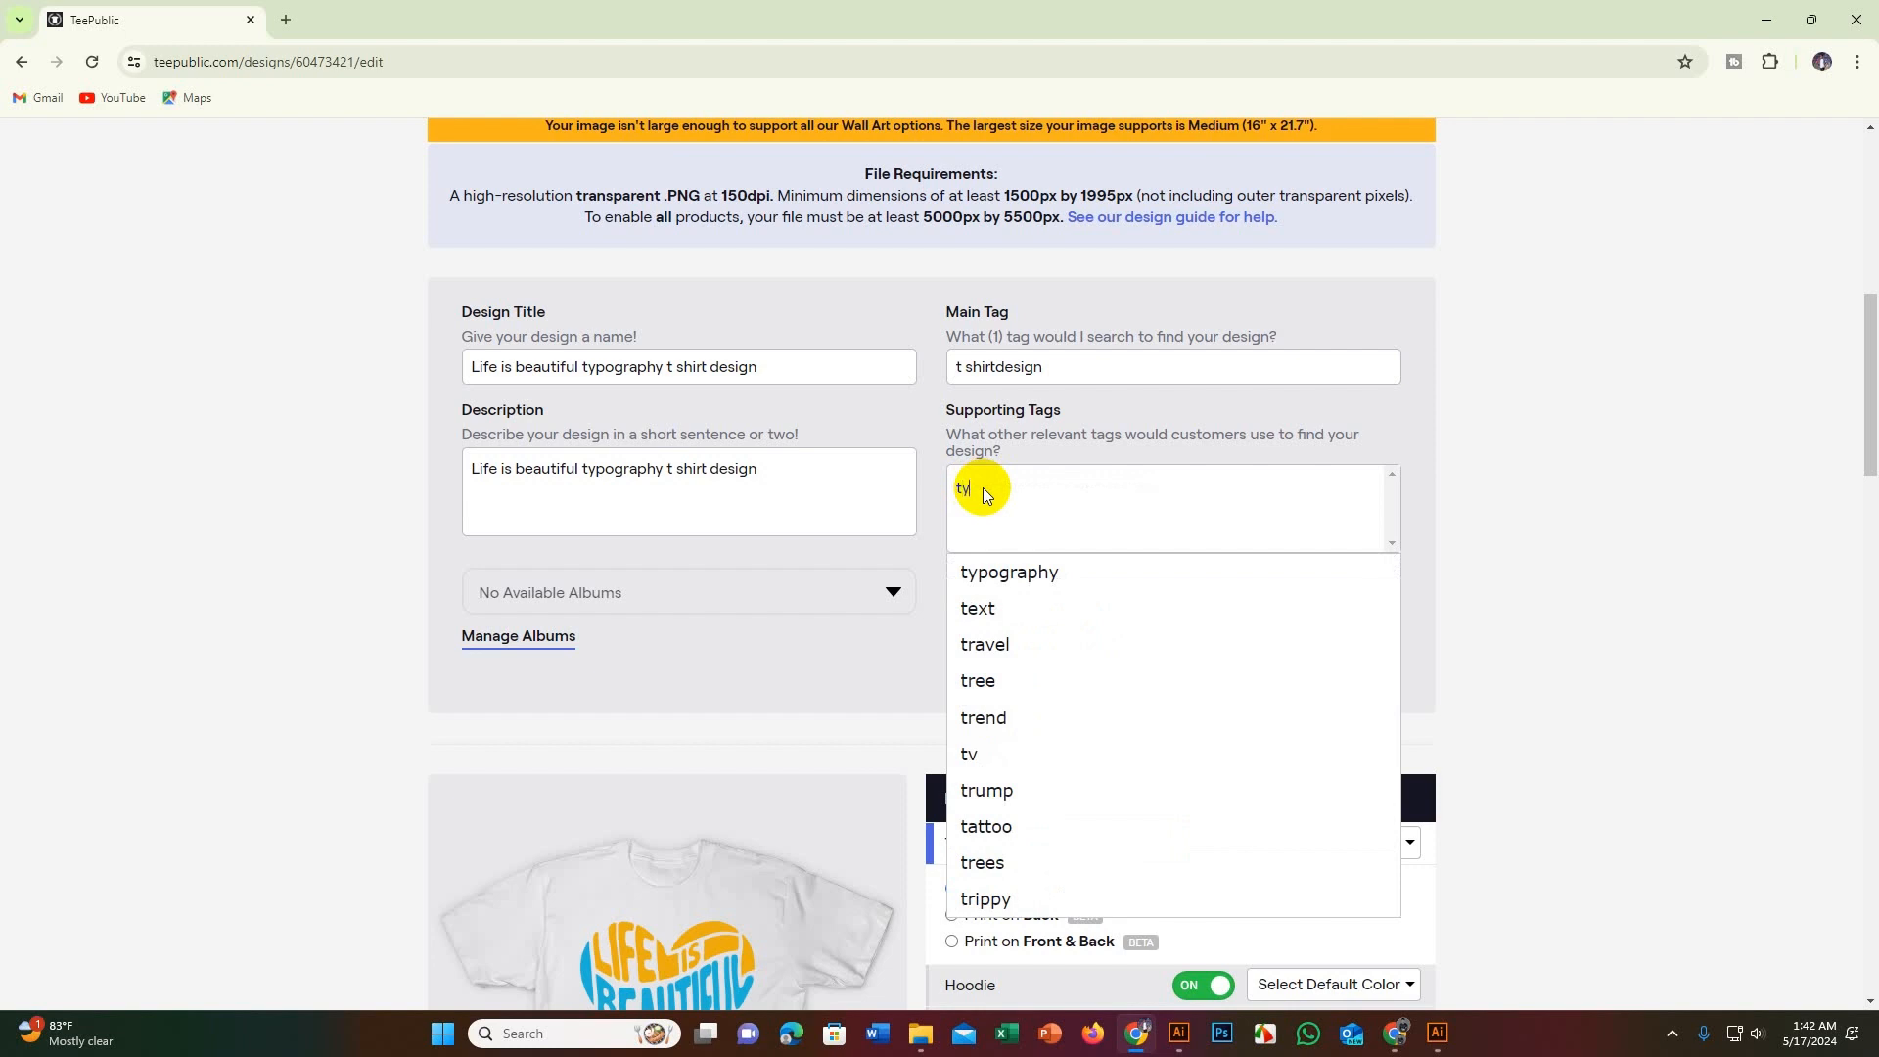
pyautogui.write('po')
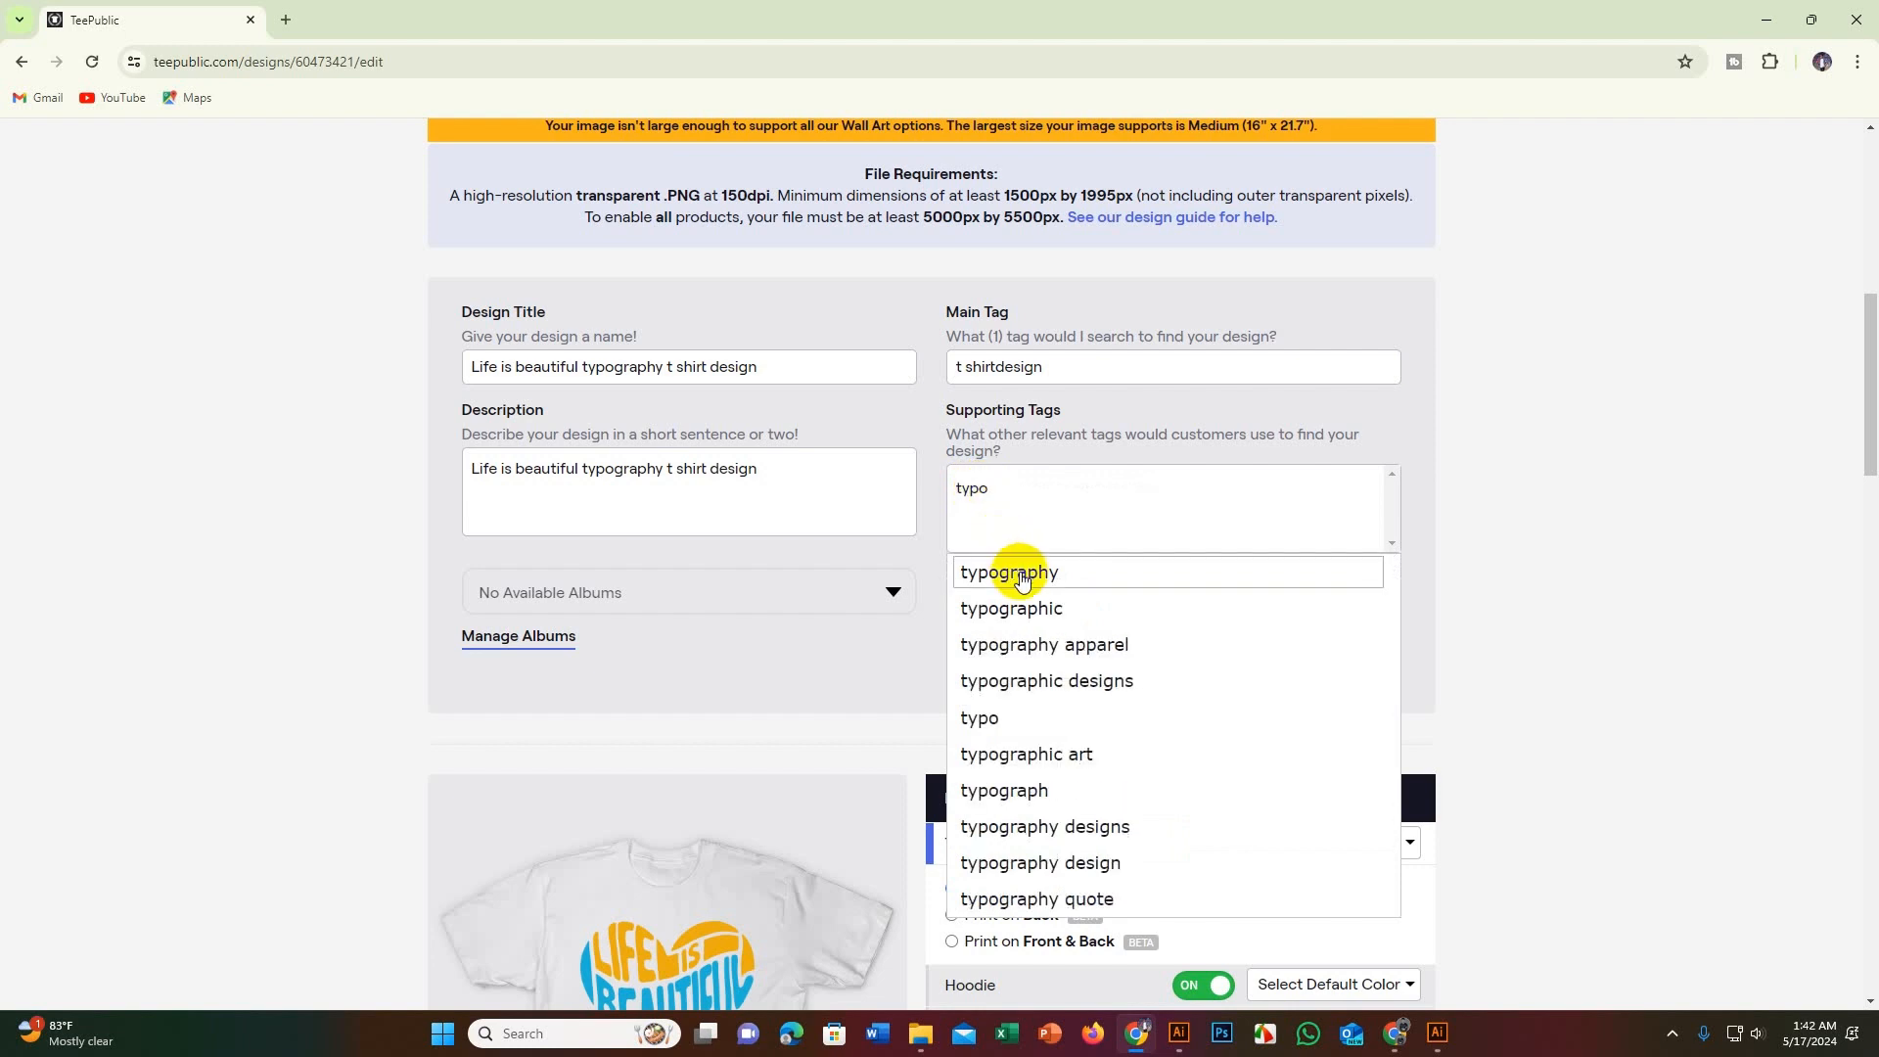
pyautogui.click(1020, 577)
# Step: Add the supporting tags tshirtdesign, t shirtfor men, t shirtfor women, text, tshirtshop and t shirtsmost popular
pyautogui.click(1004, 528)
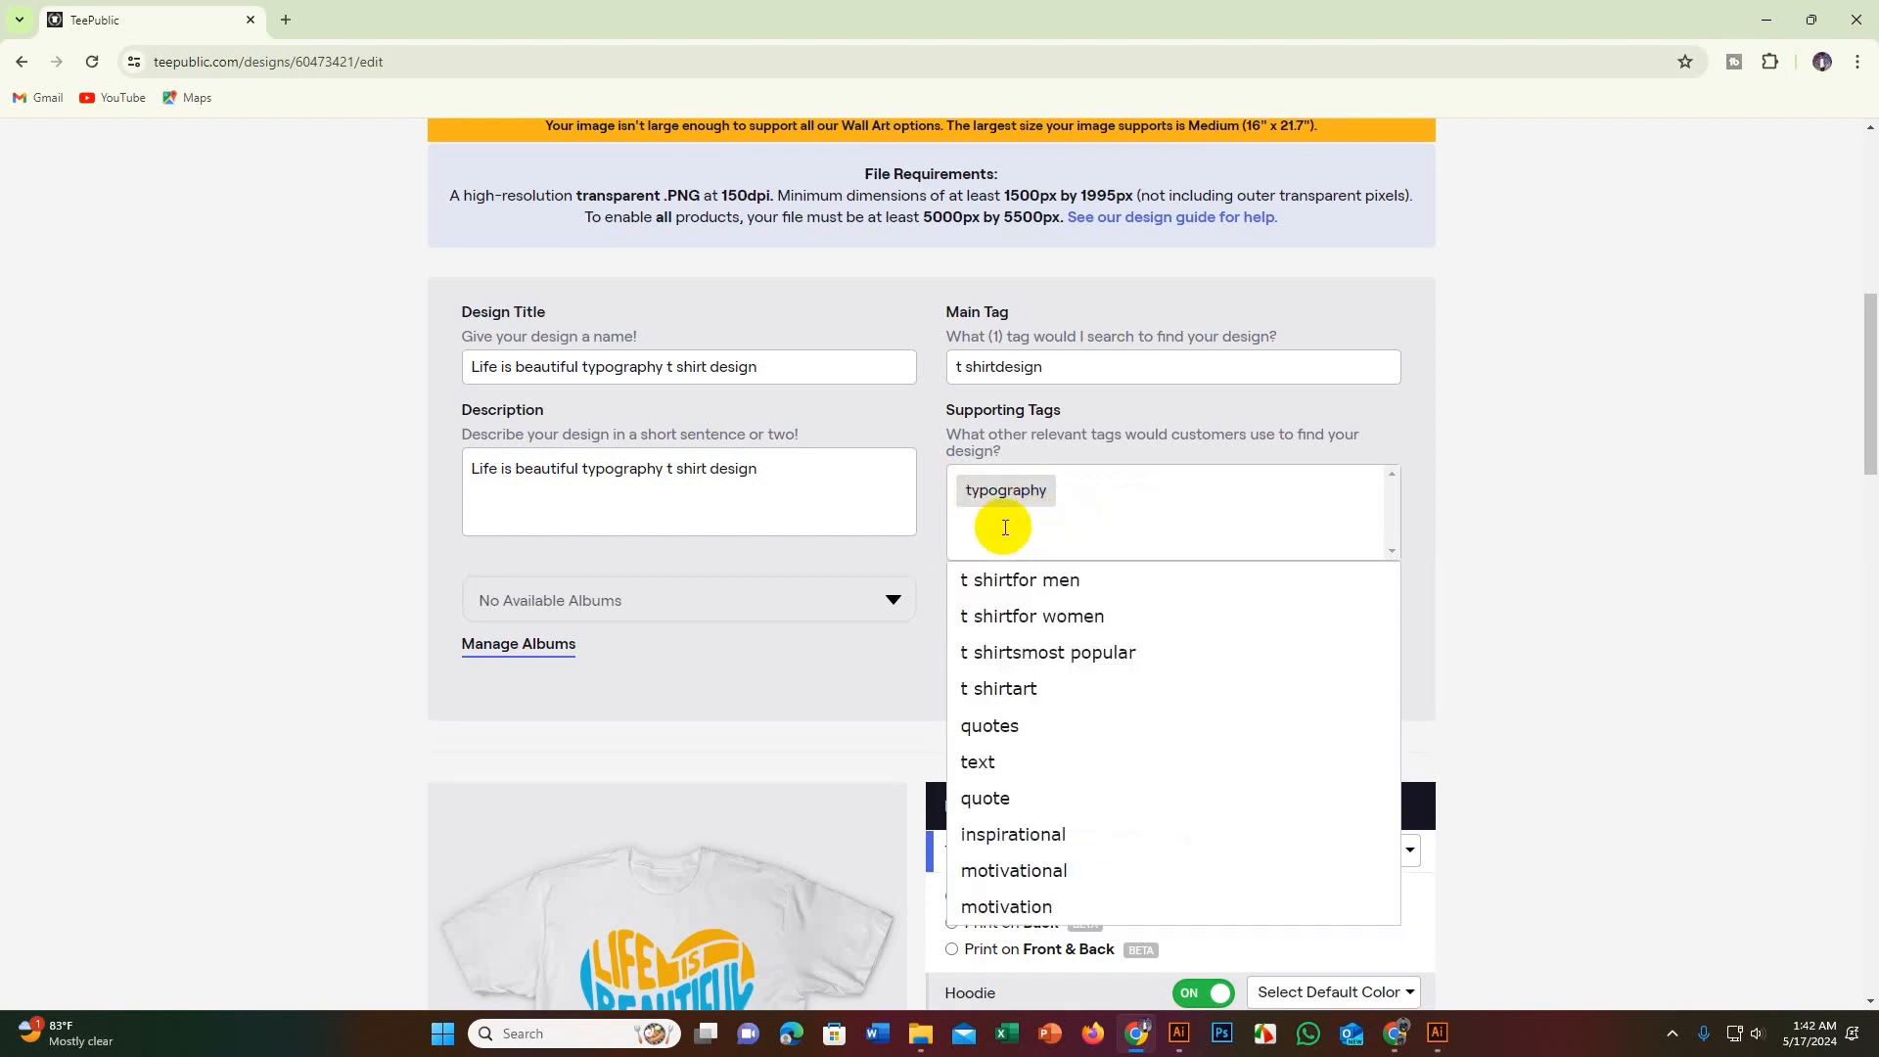
pyautogui.write('ts')
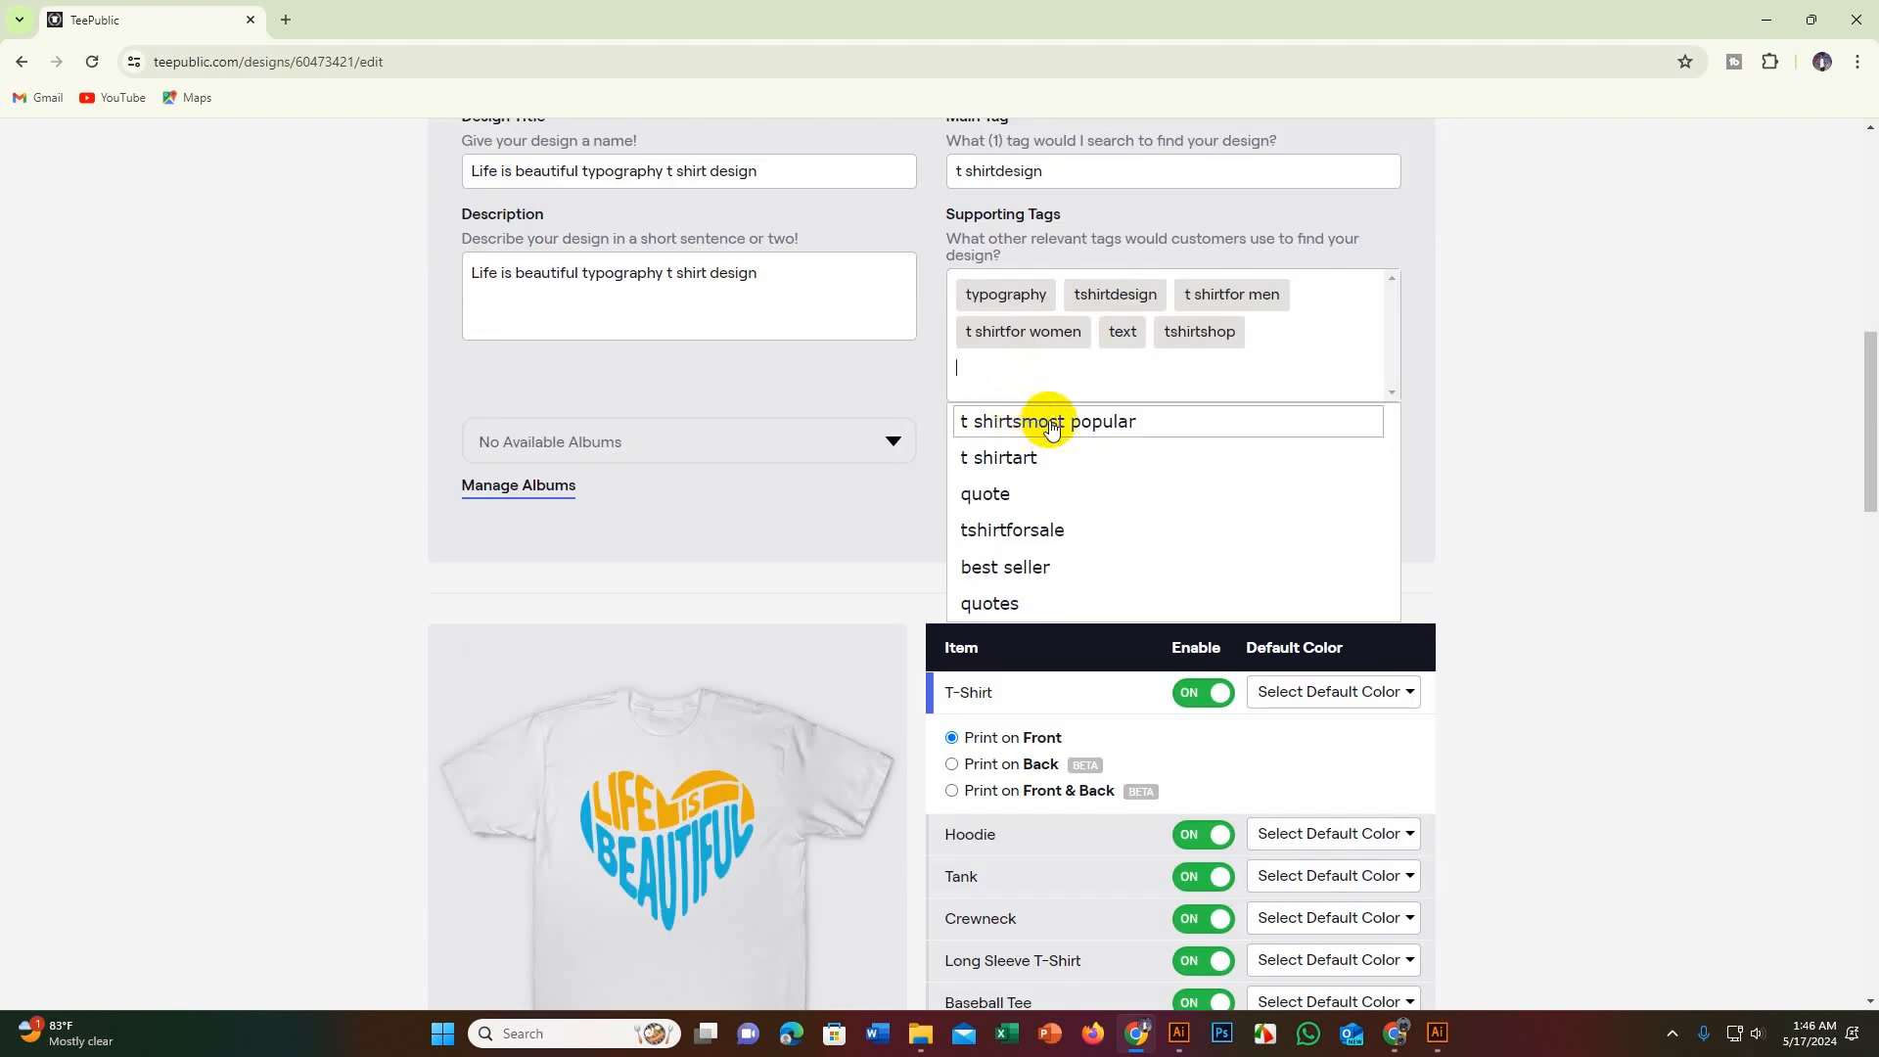
pyautogui.click(1120, 423)
pyautogui.click(1062, 411)
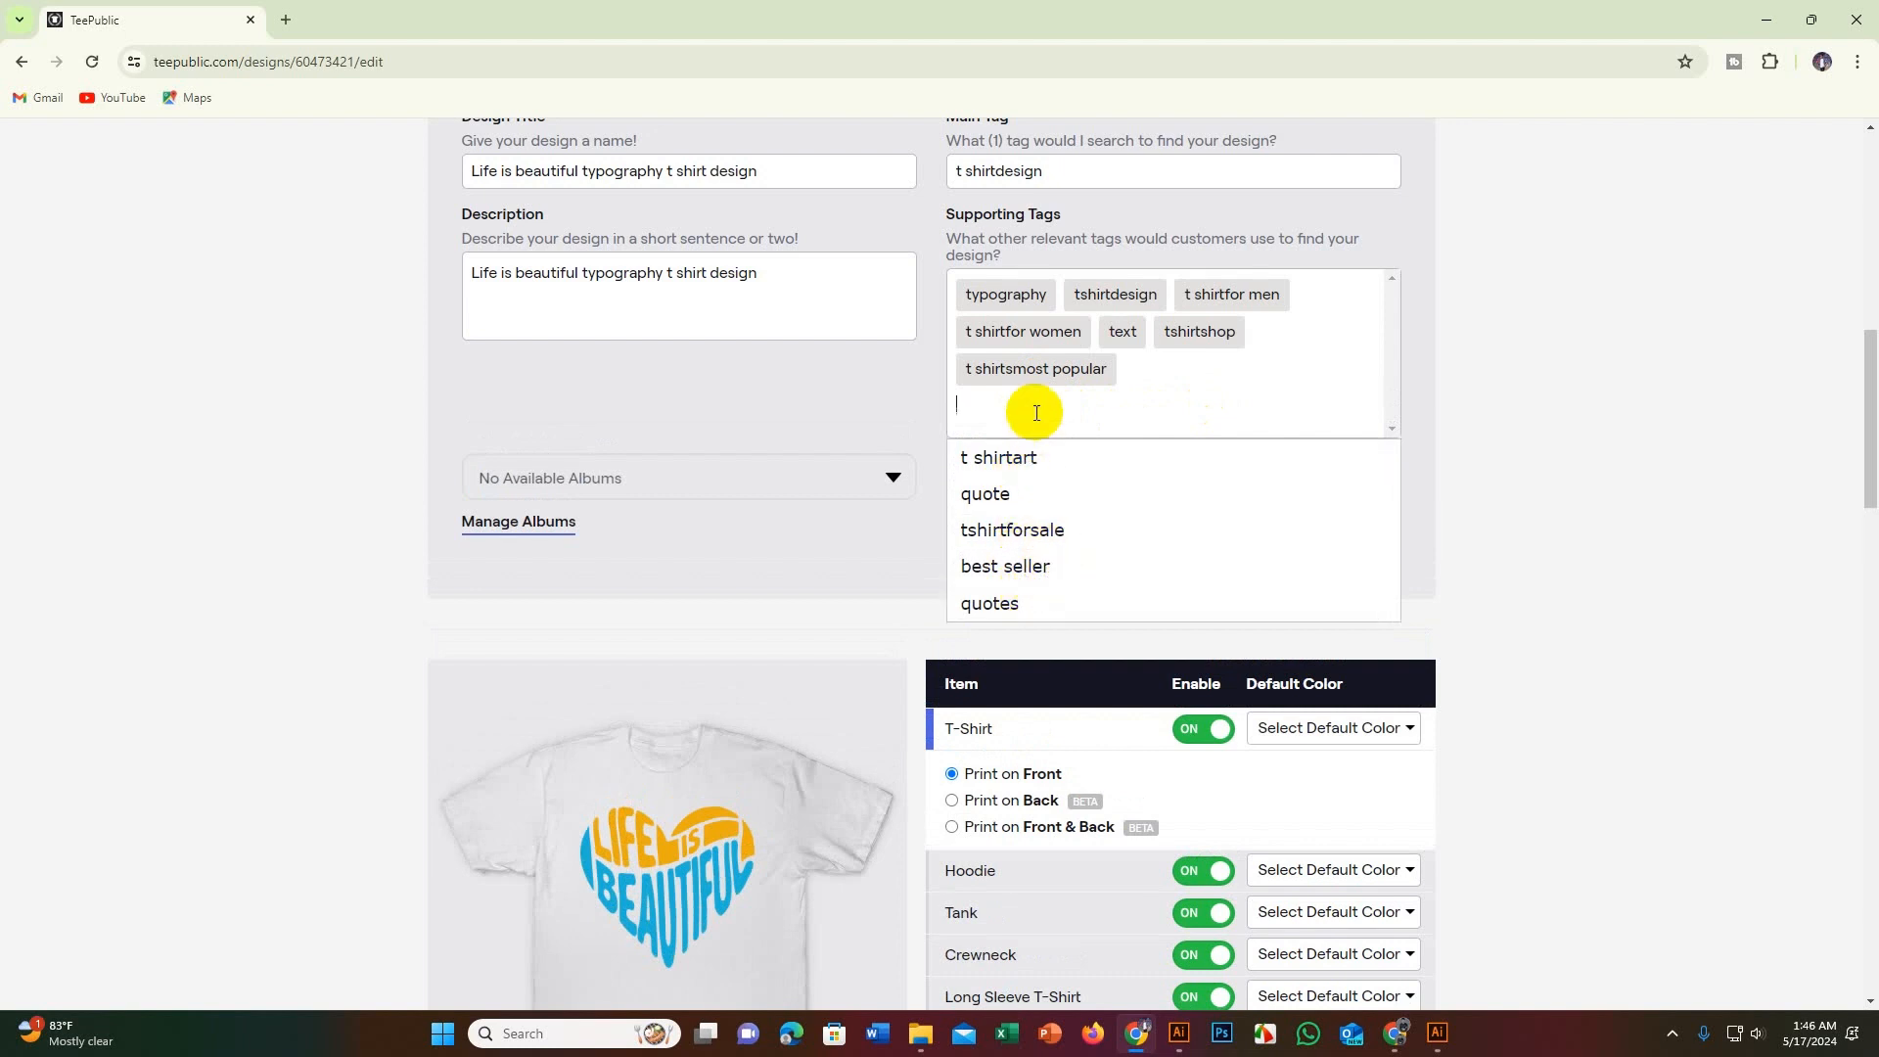
pyautogui.click(1449, 390)
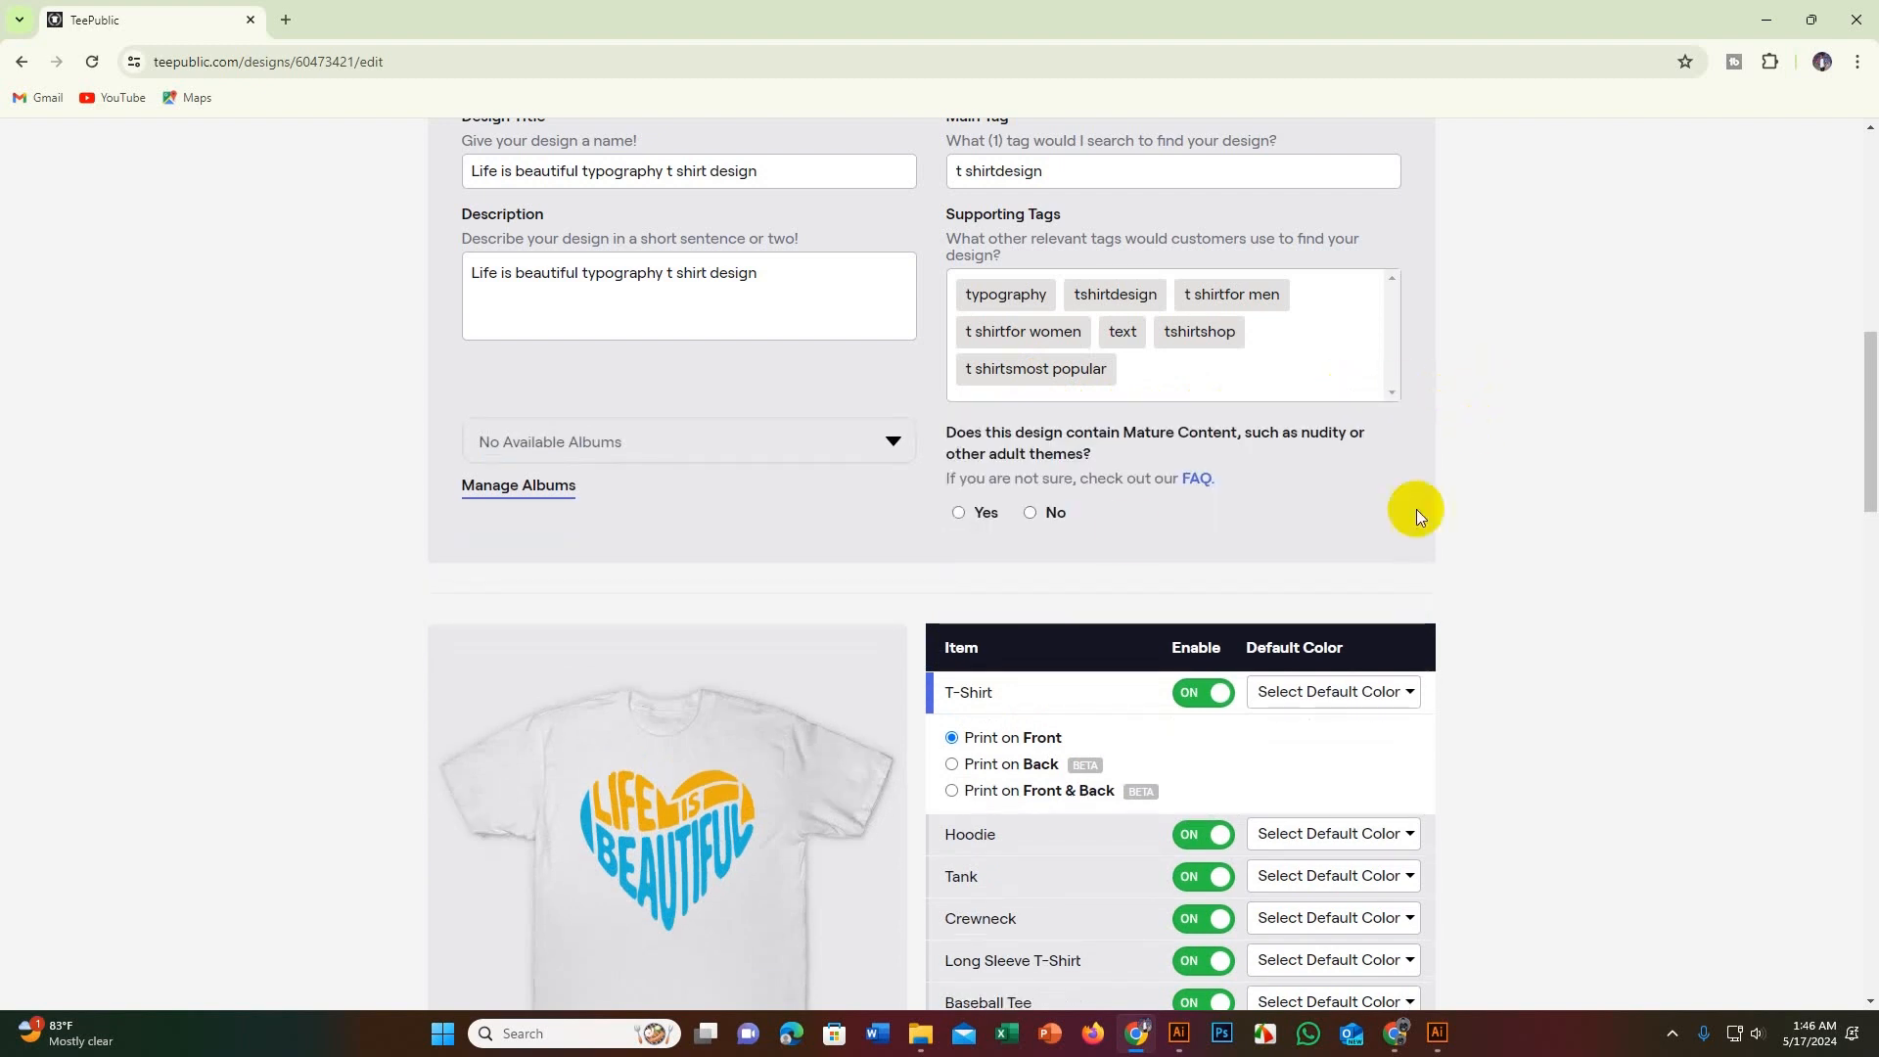
# Step: Answer No to the Mature Content question and set the T-Shirt's default color to Black
pyautogui.click(1036, 513)
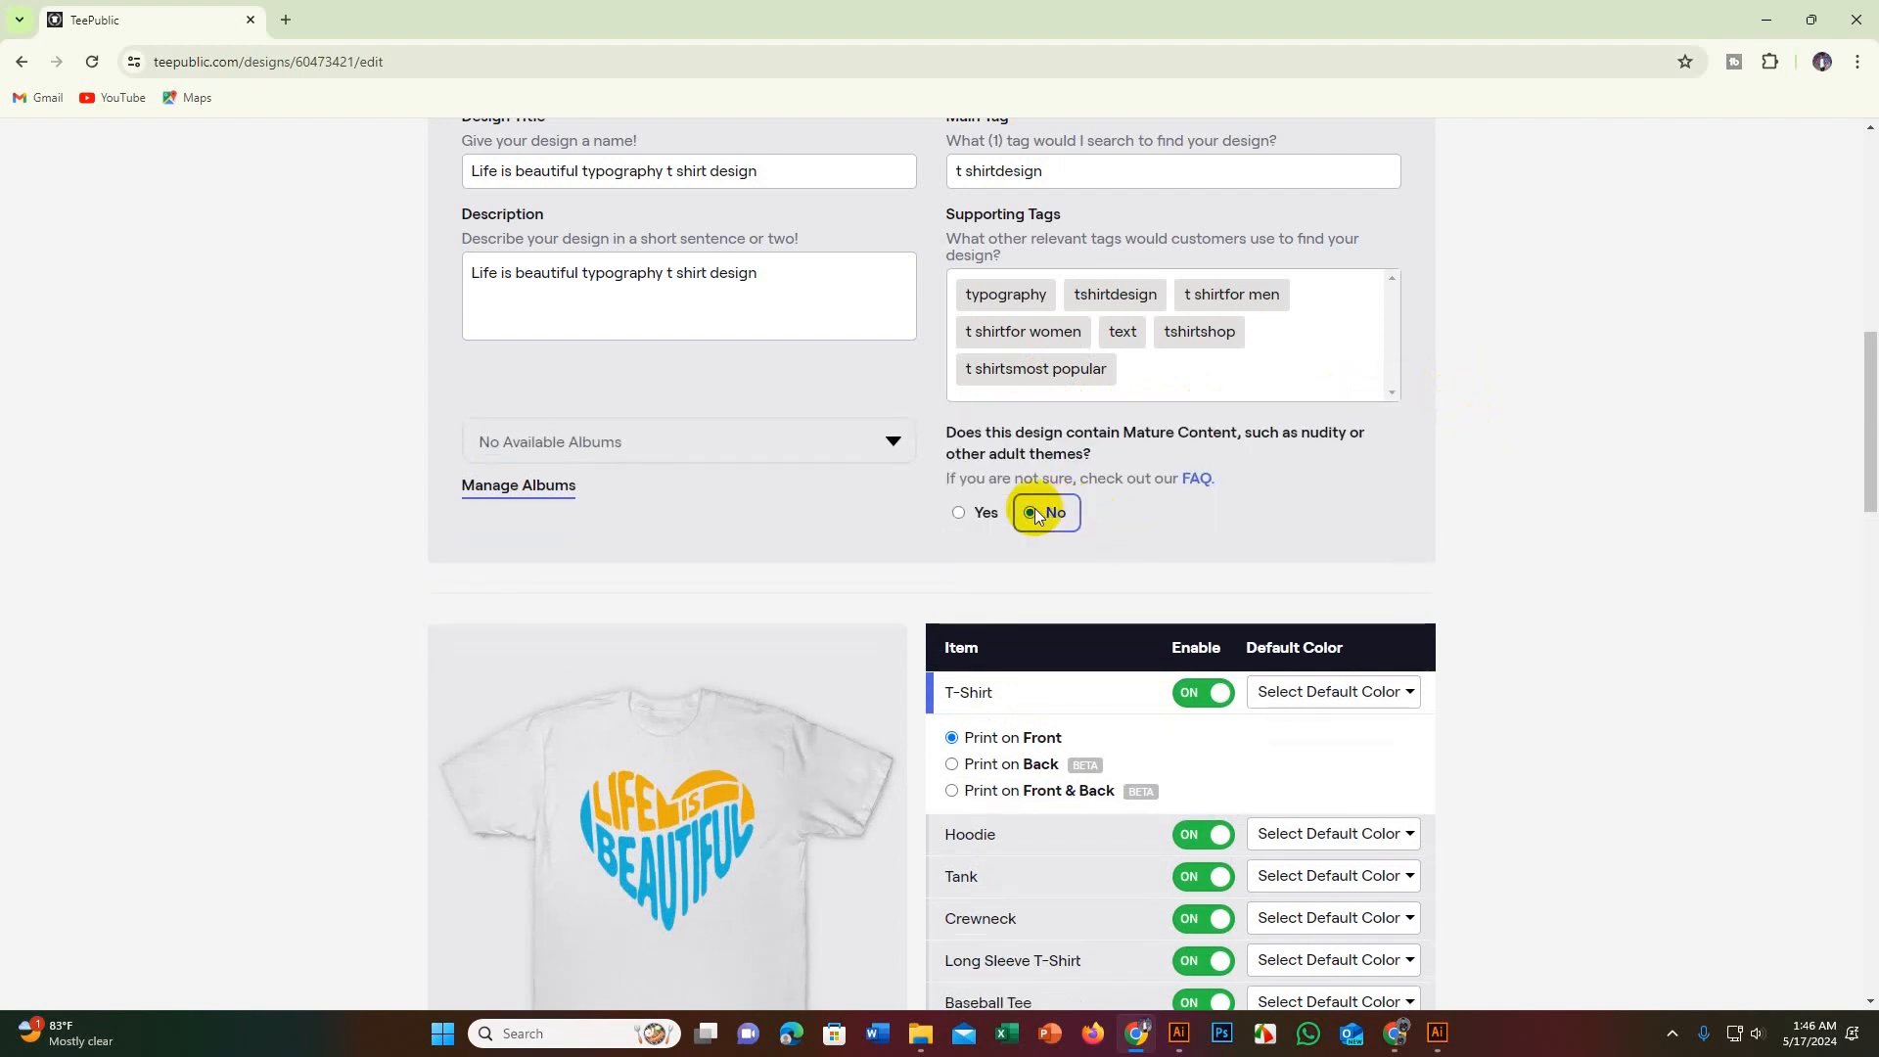
pyautogui.scroll(-2, 961, 605)
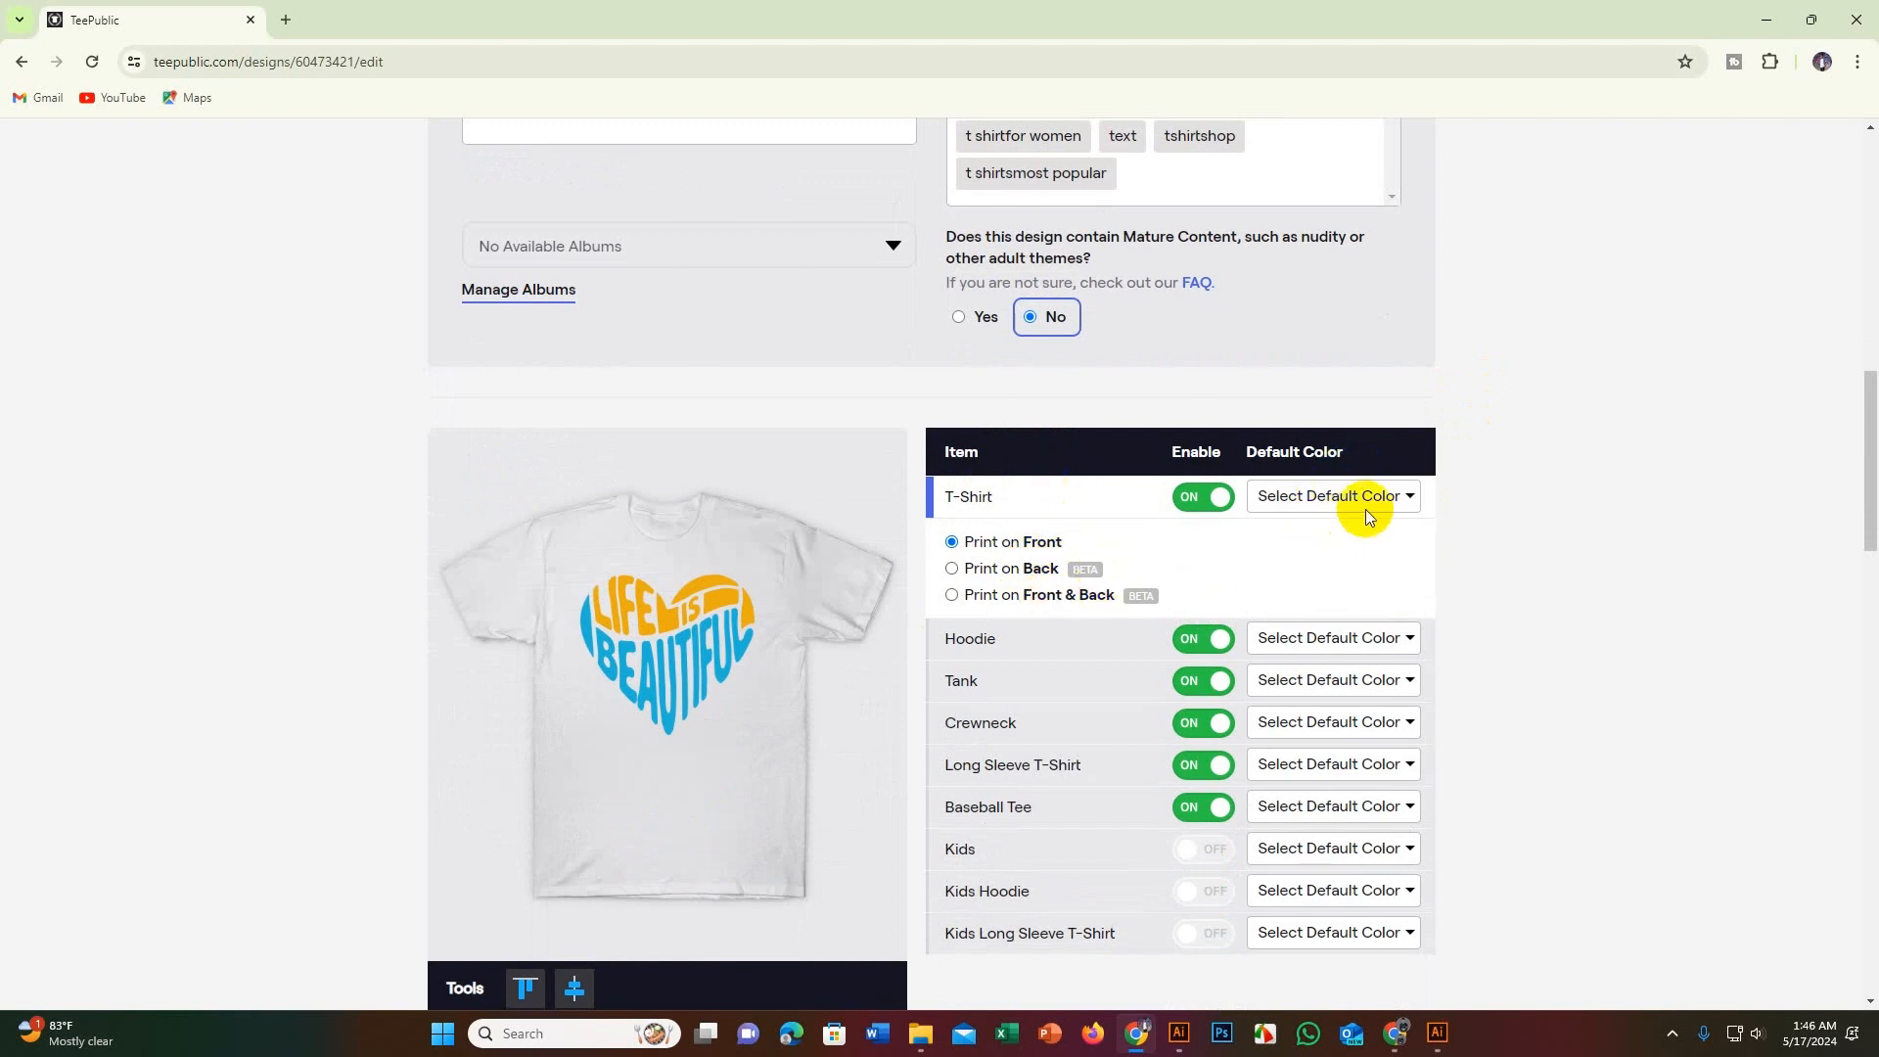
pyautogui.click(1413, 499)
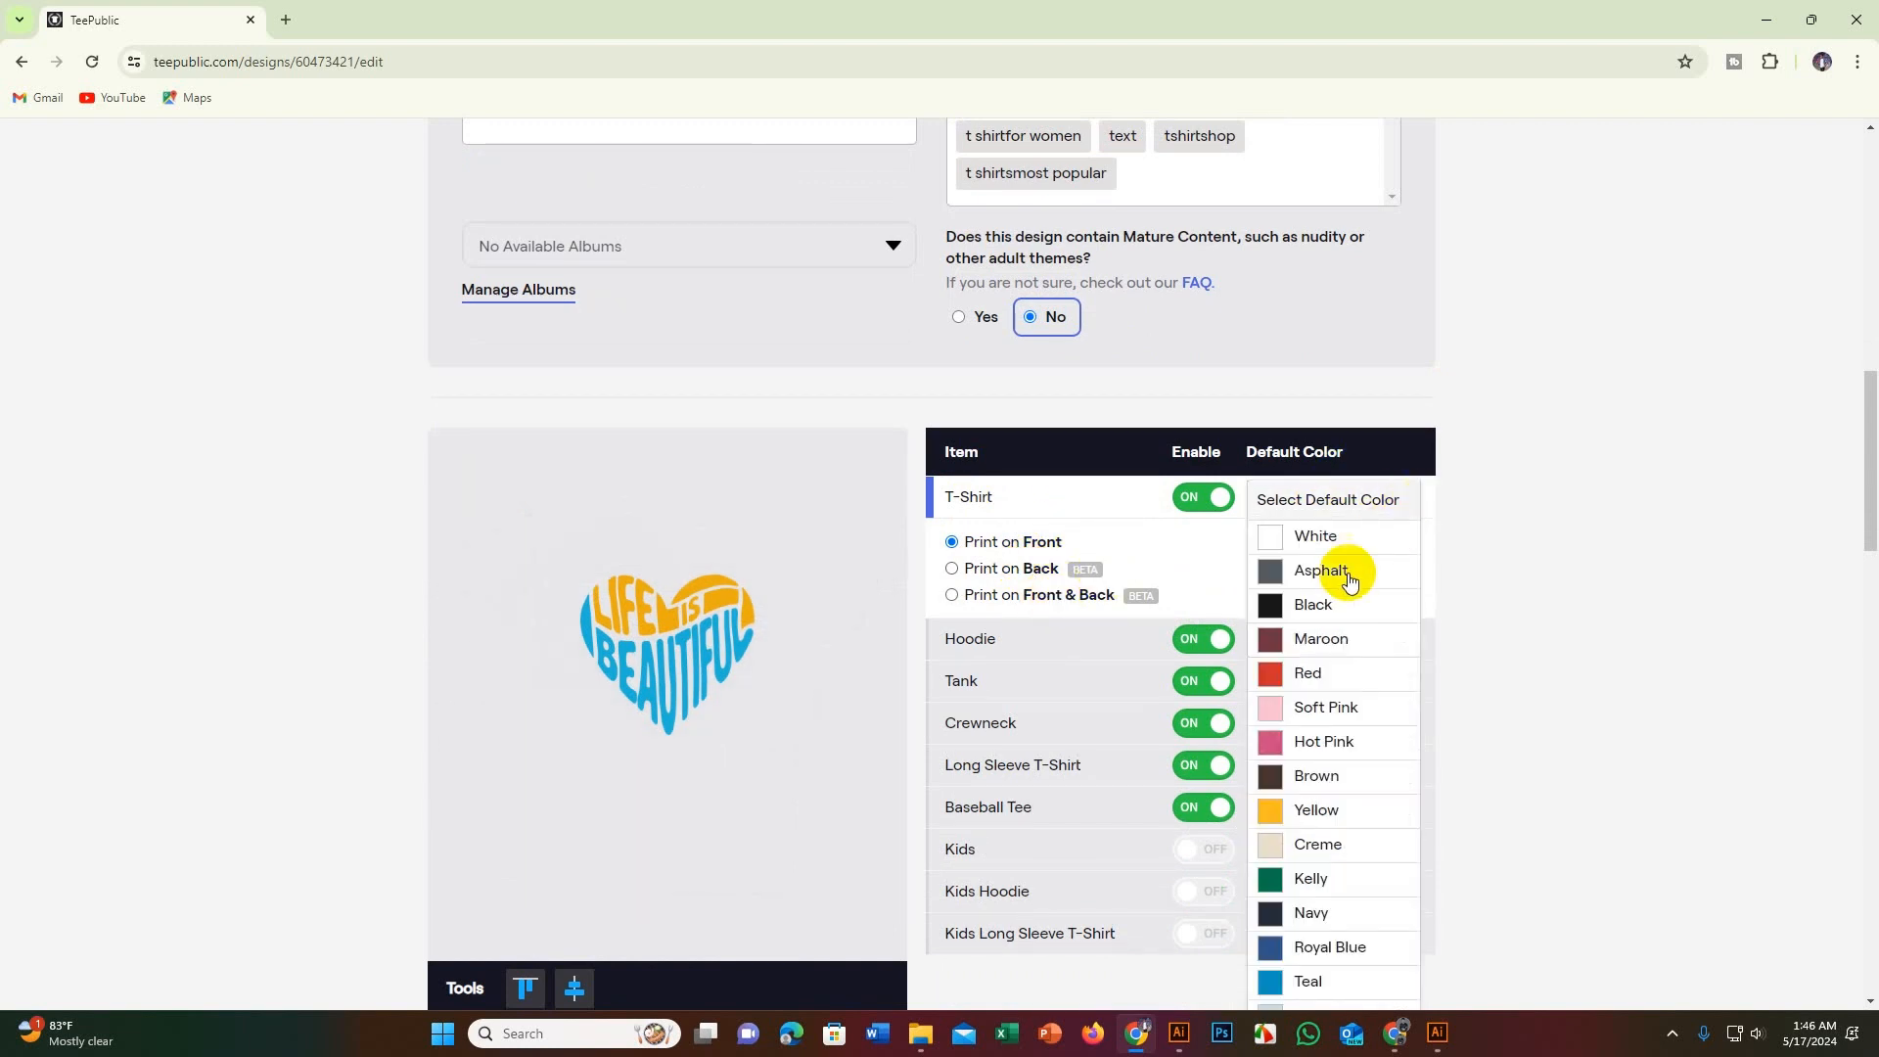
pyautogui.scroll(-2, 1341, 509)
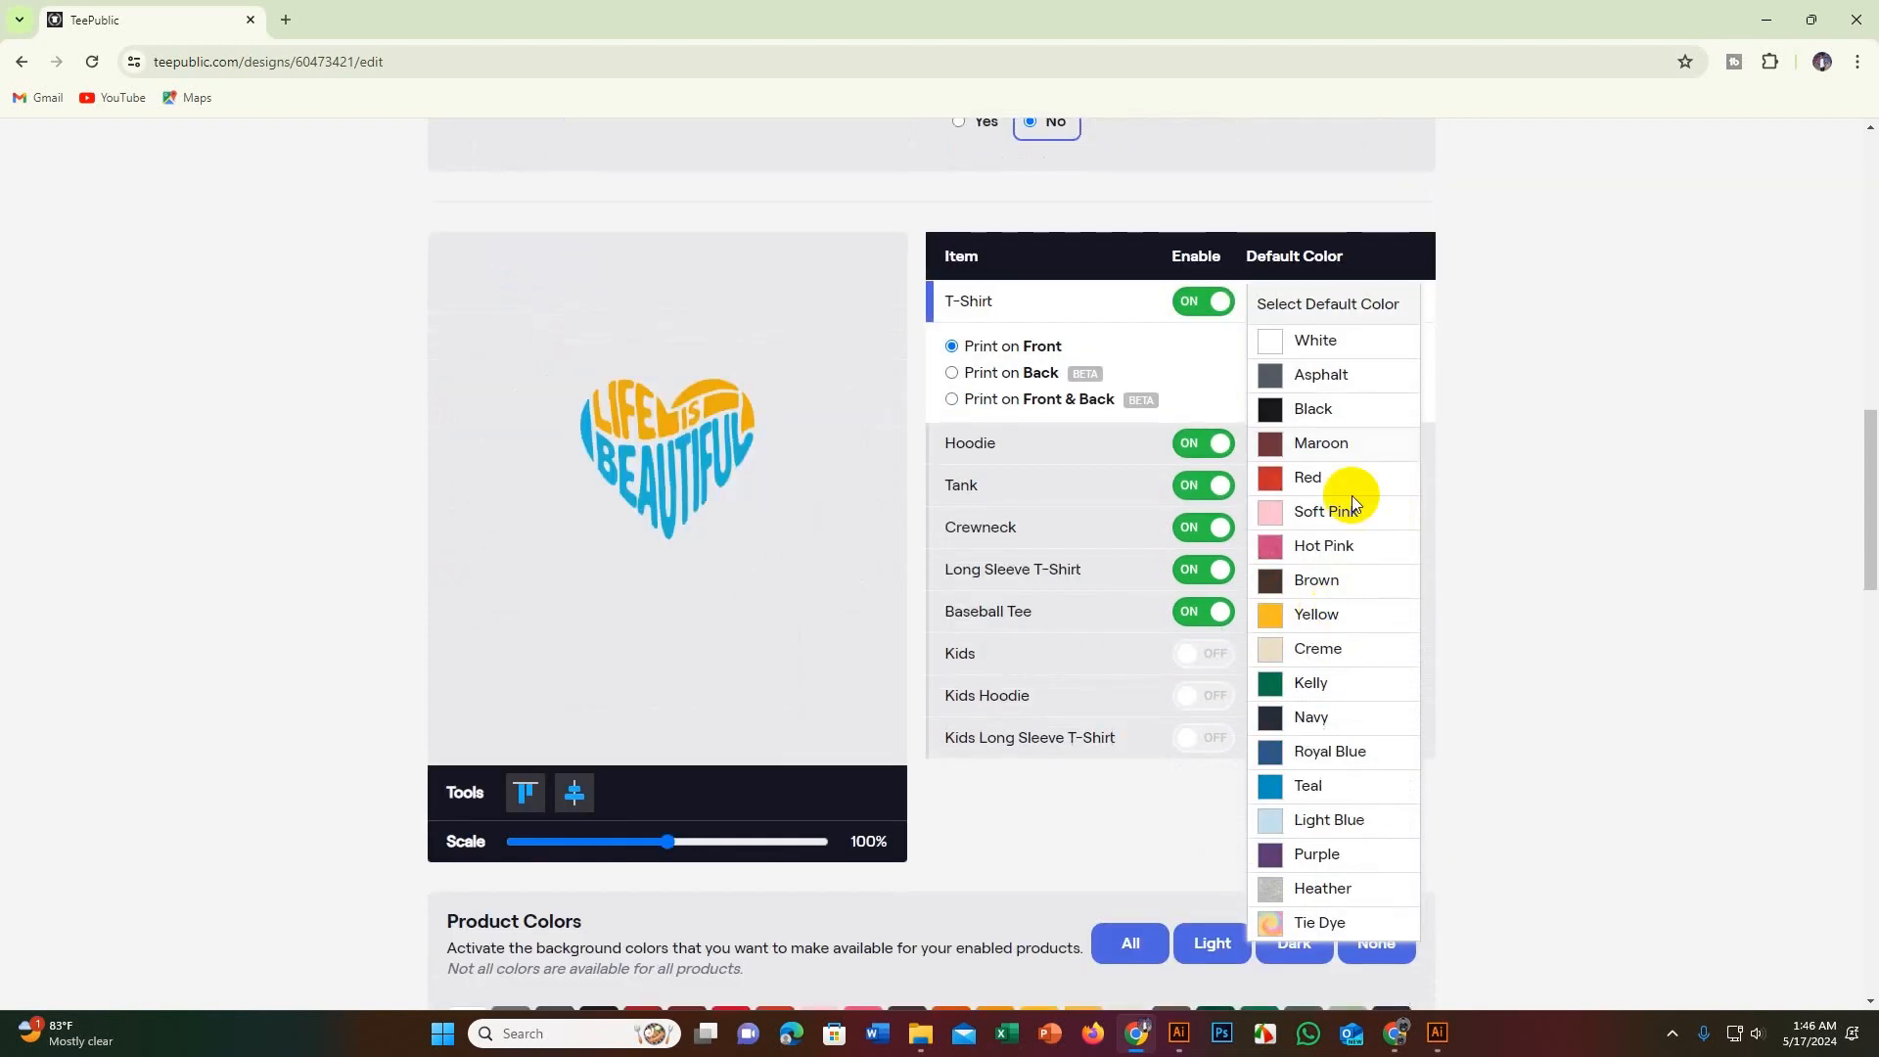
pyautogui.click(1298, 408)
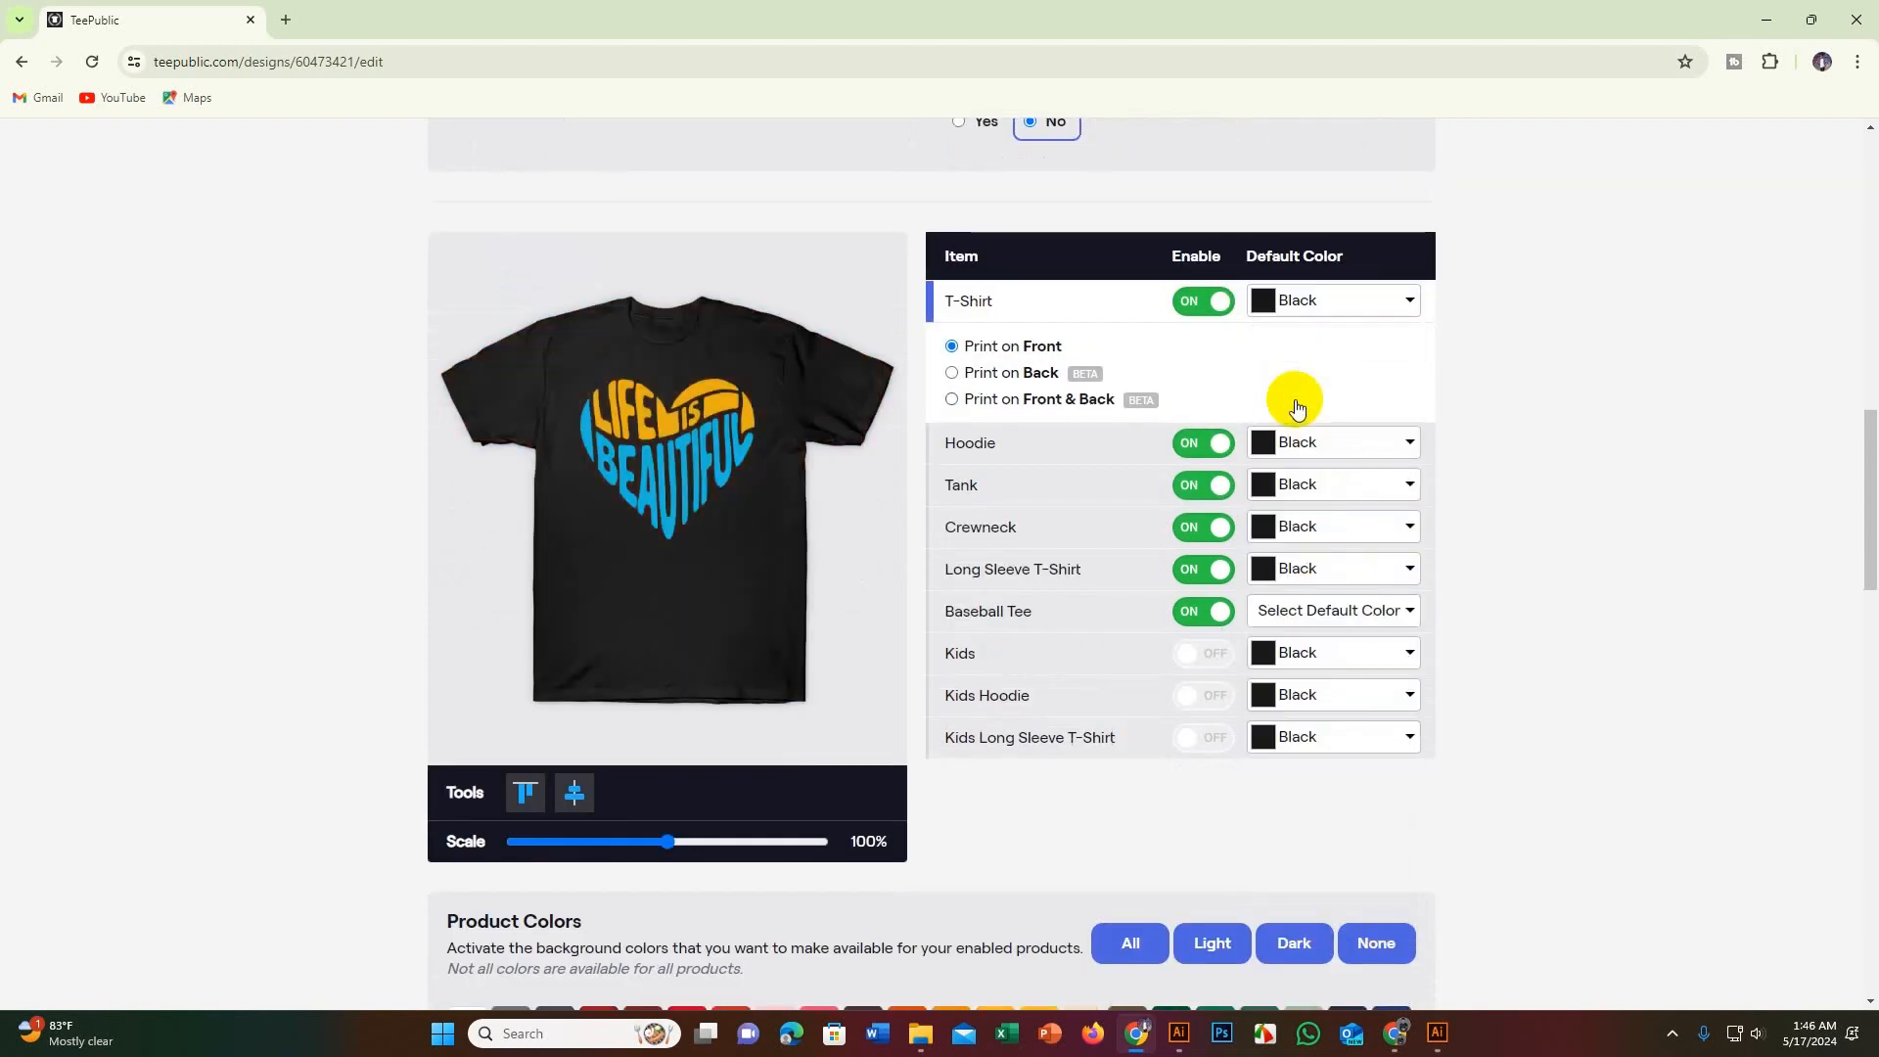
# Step: Set the T-Shirt's default color to Asphalt
pyautogui.click(1314, 303)
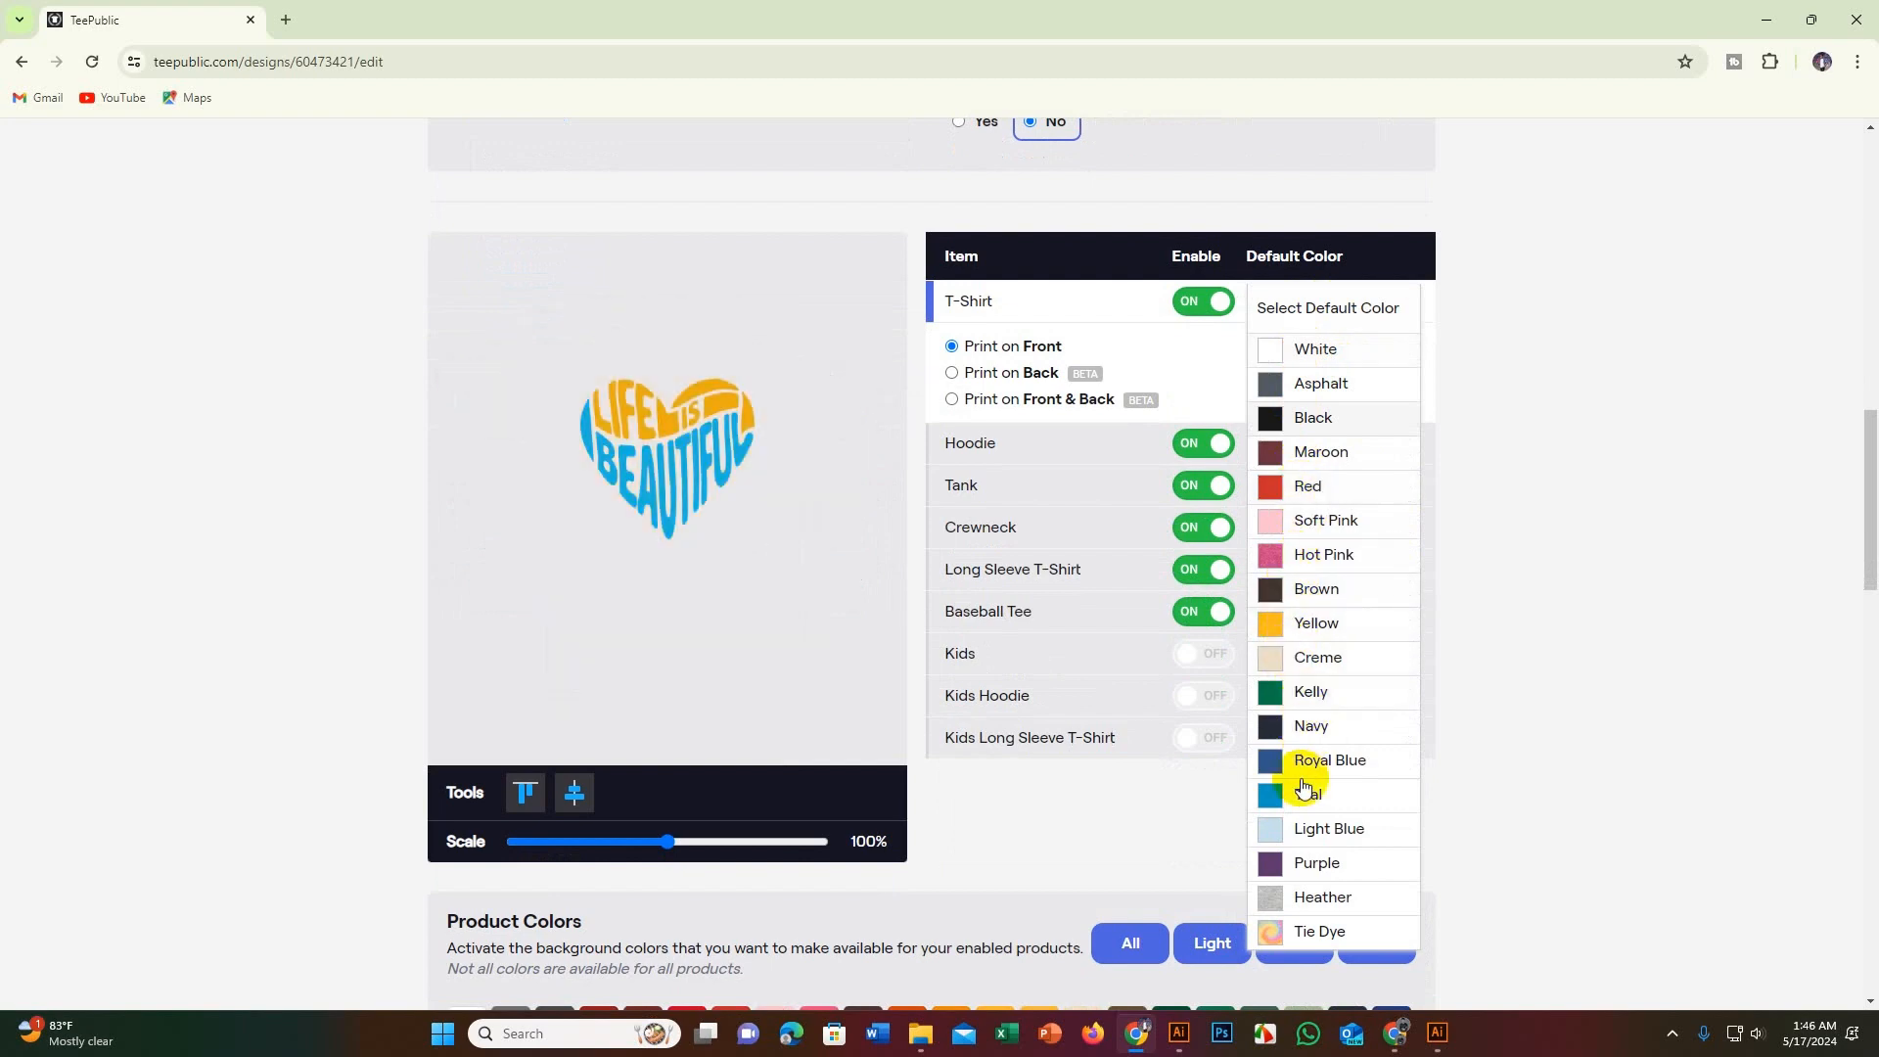
pyautogui.scroll(-2, 1290, 891)
pyautogui.scroll(3, 1288, 893)
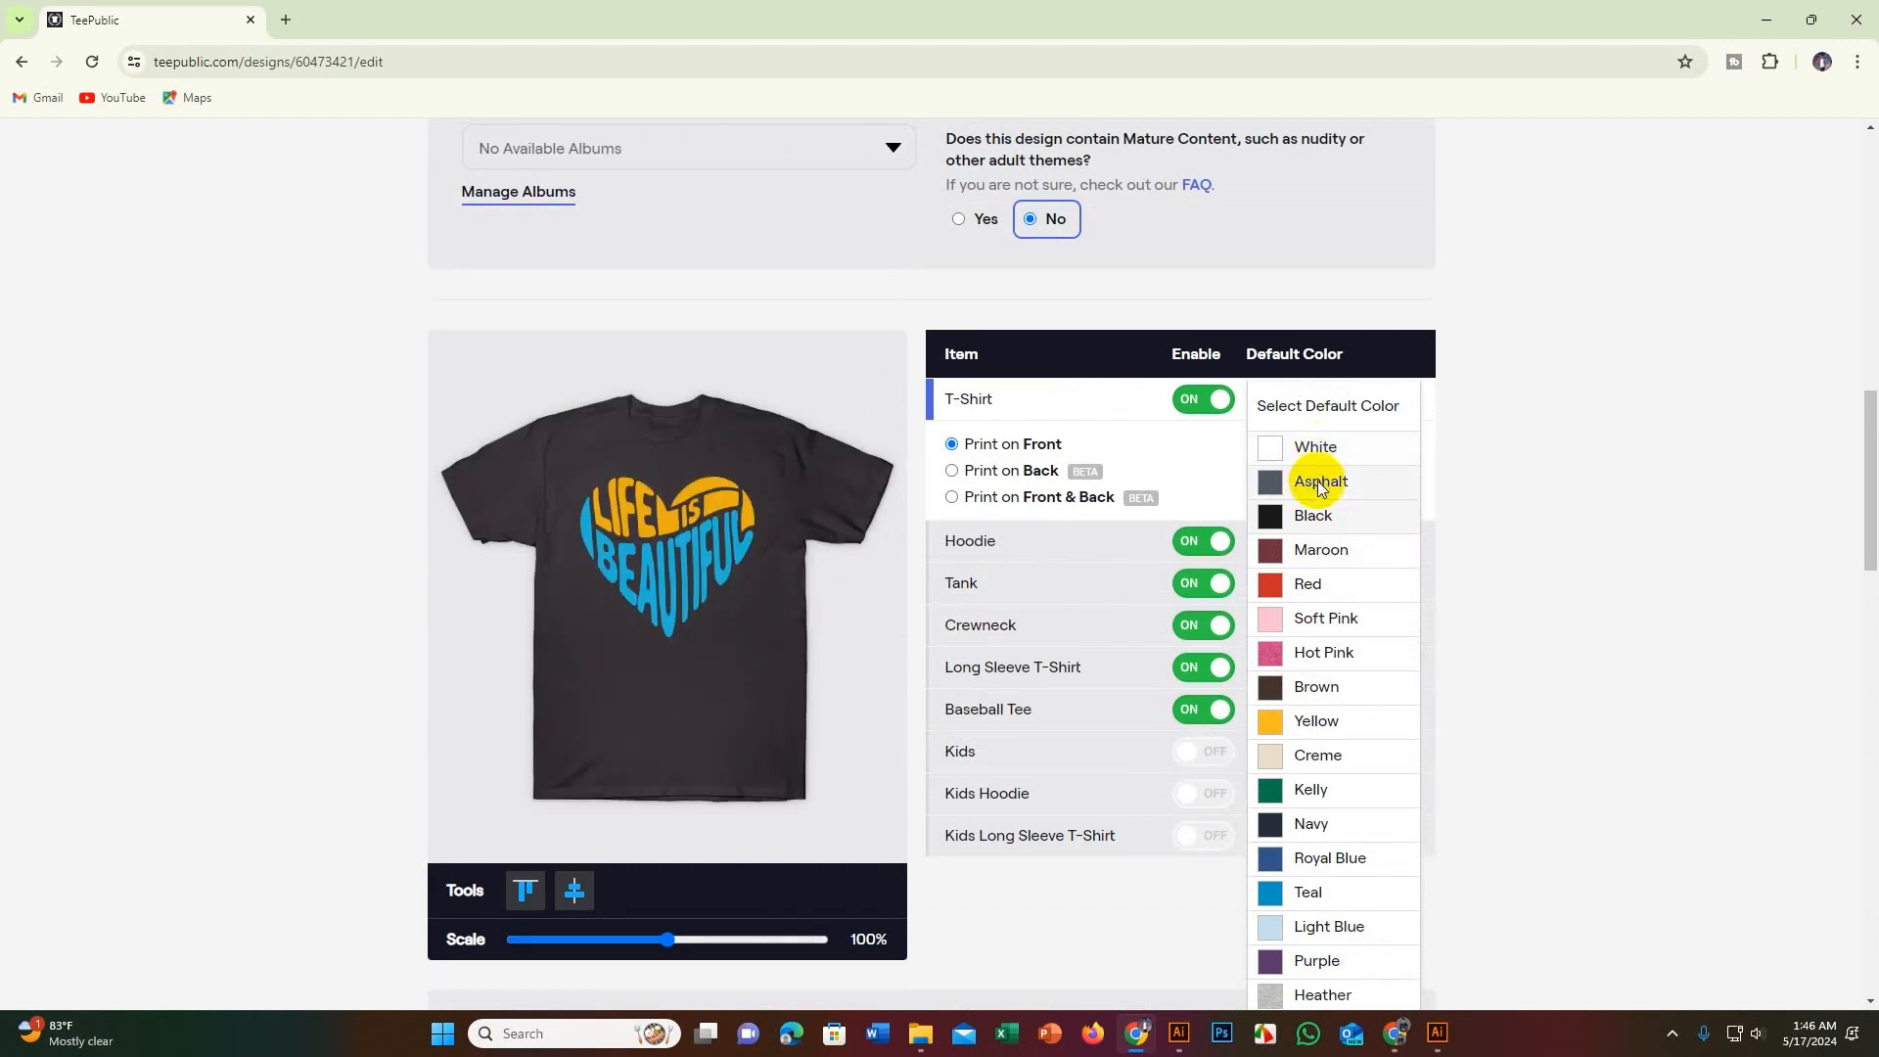
pyautogui.click(1318, 482)
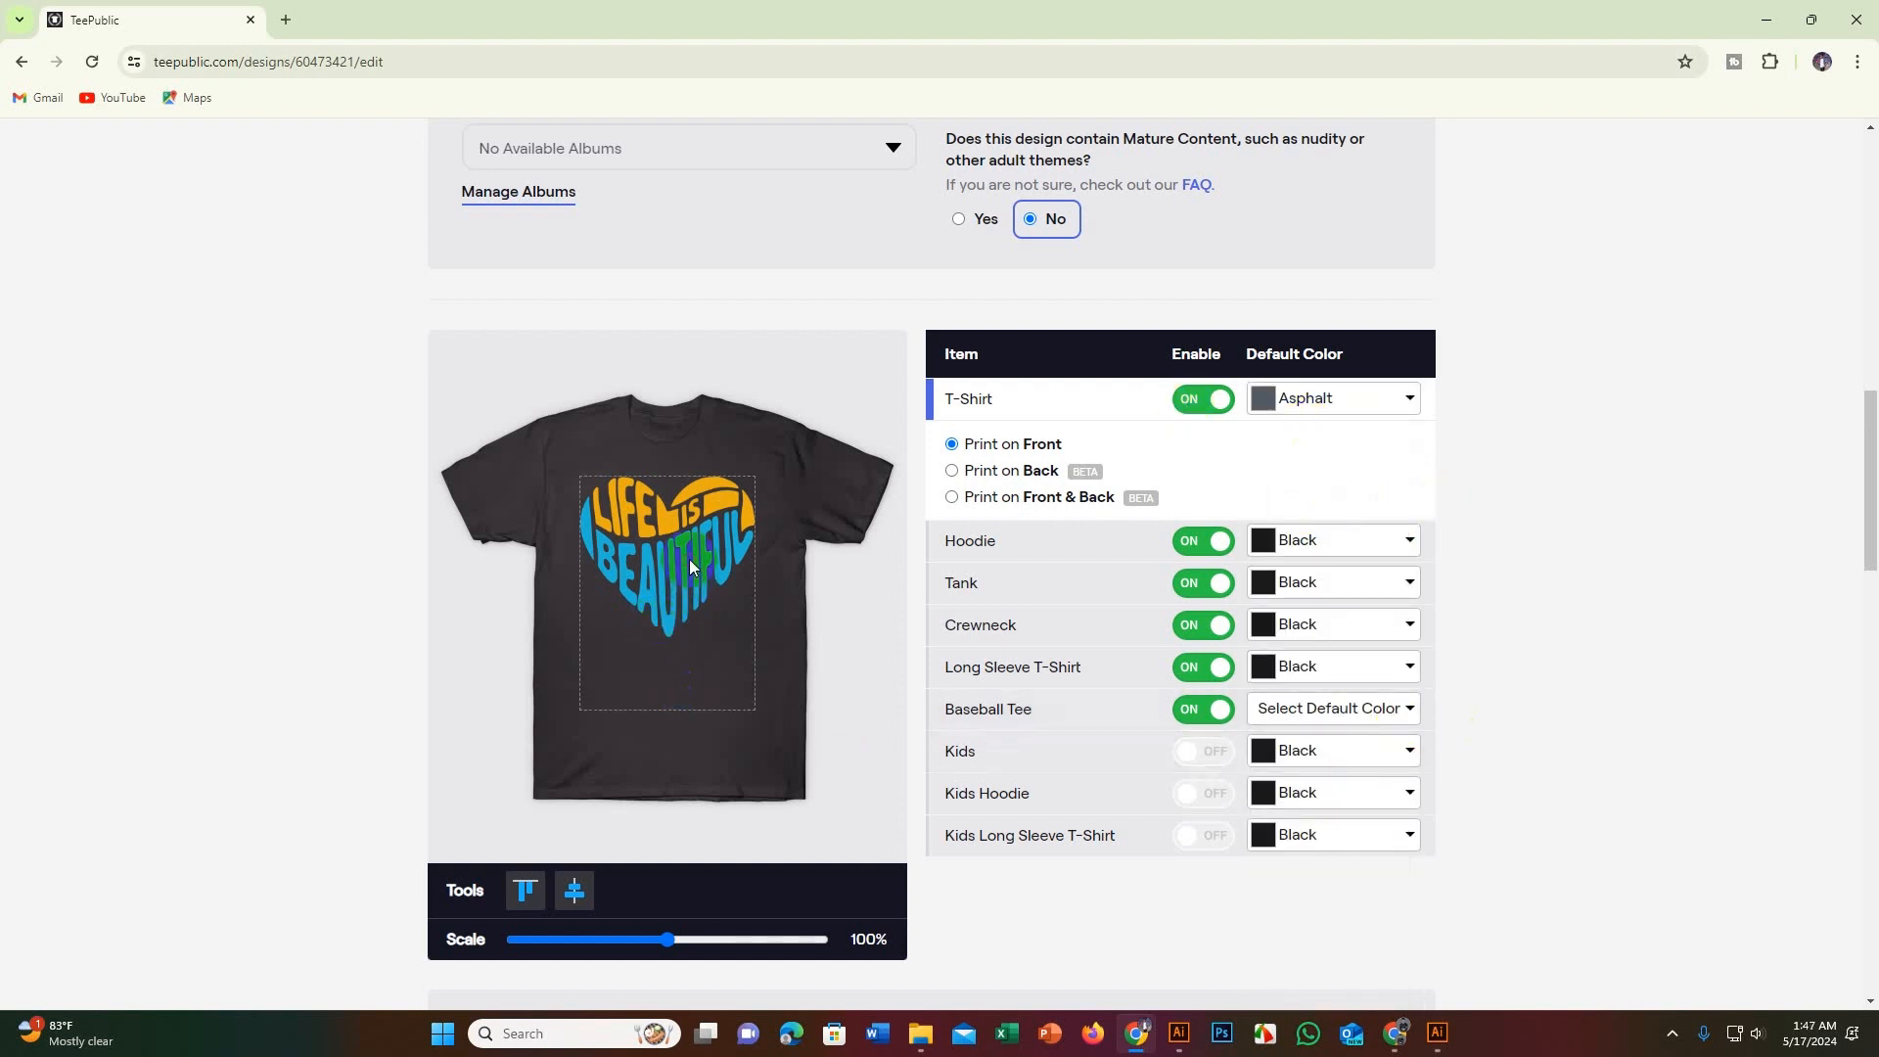
pyautogui.scroll(1, 691, 556)
pyautogui.scroll(-2, 707, 562)
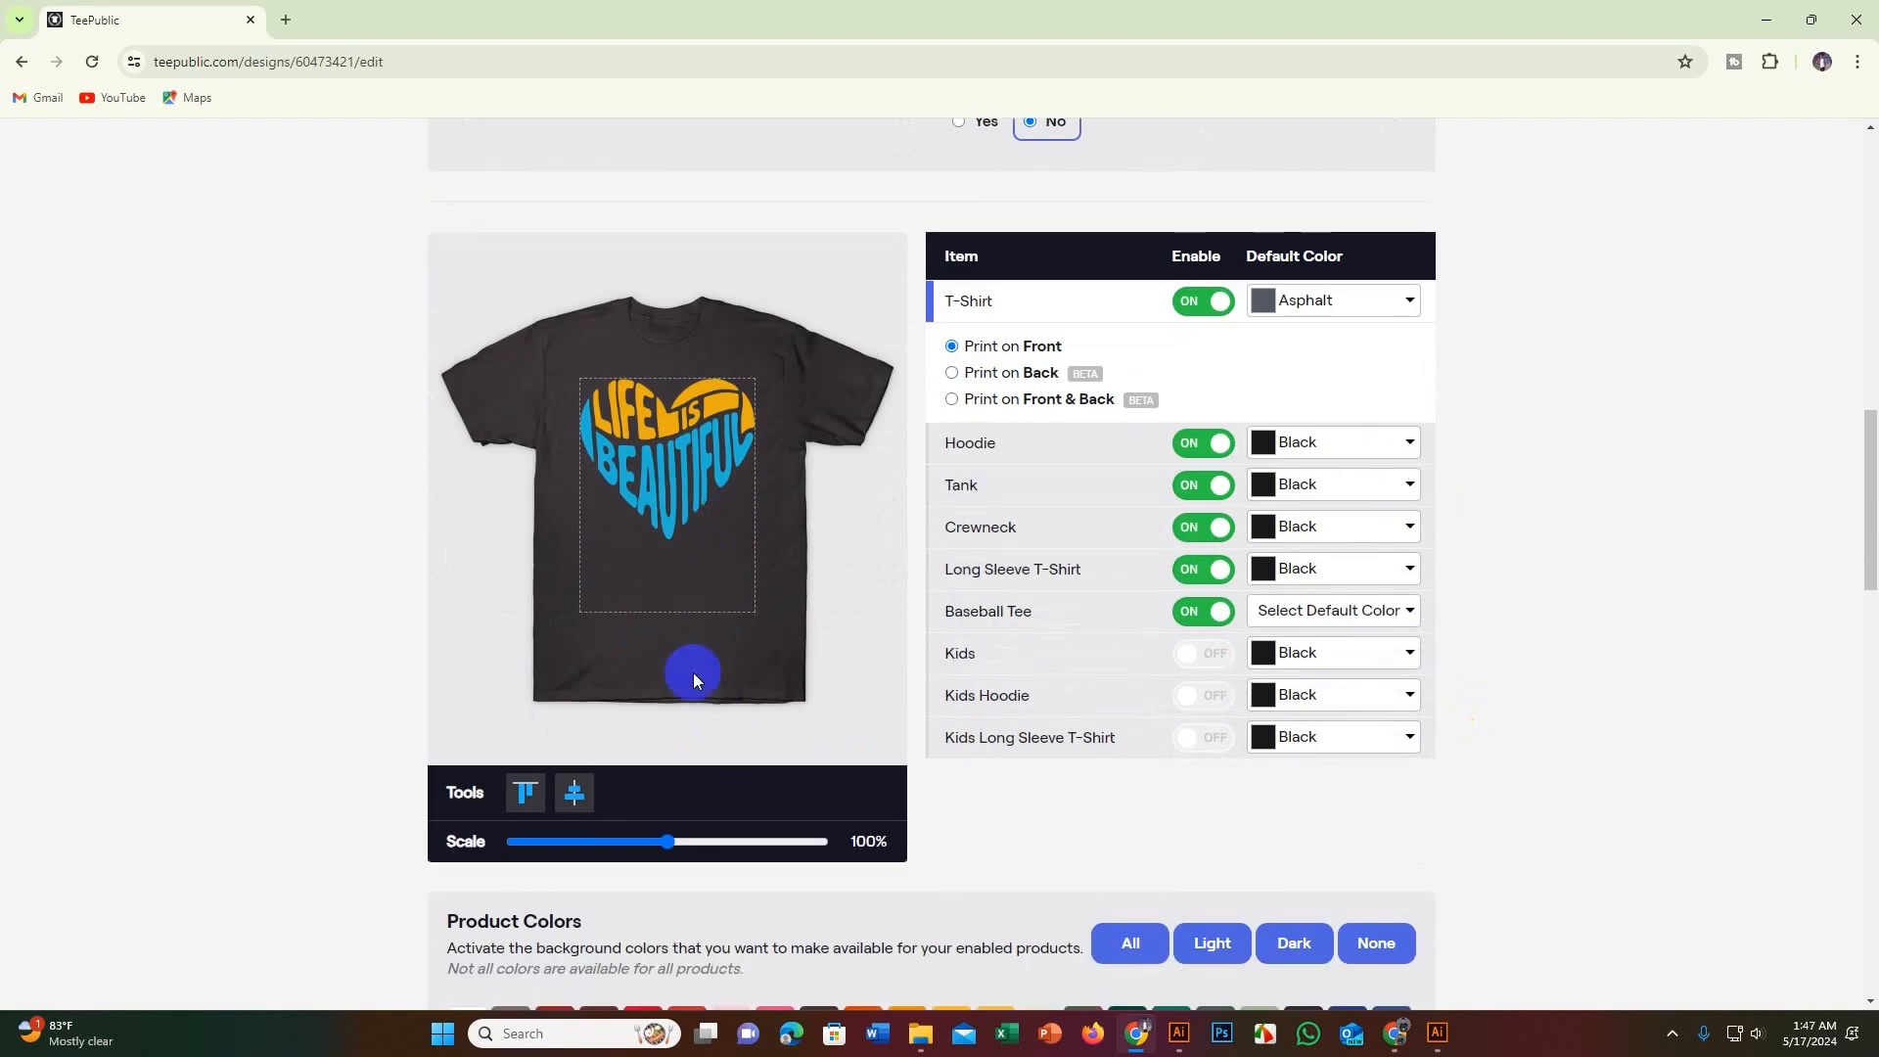
# Step: Scale the design to 96% on the T-Shirt and align it to the top of the print area
pyautogui.moveTo(663, 839)
pyautogui.mouseDown()
pyautogui.moveTo(701, 843)
pyautogui.moveTo(661, 851)
pyautogui.mouseUp()
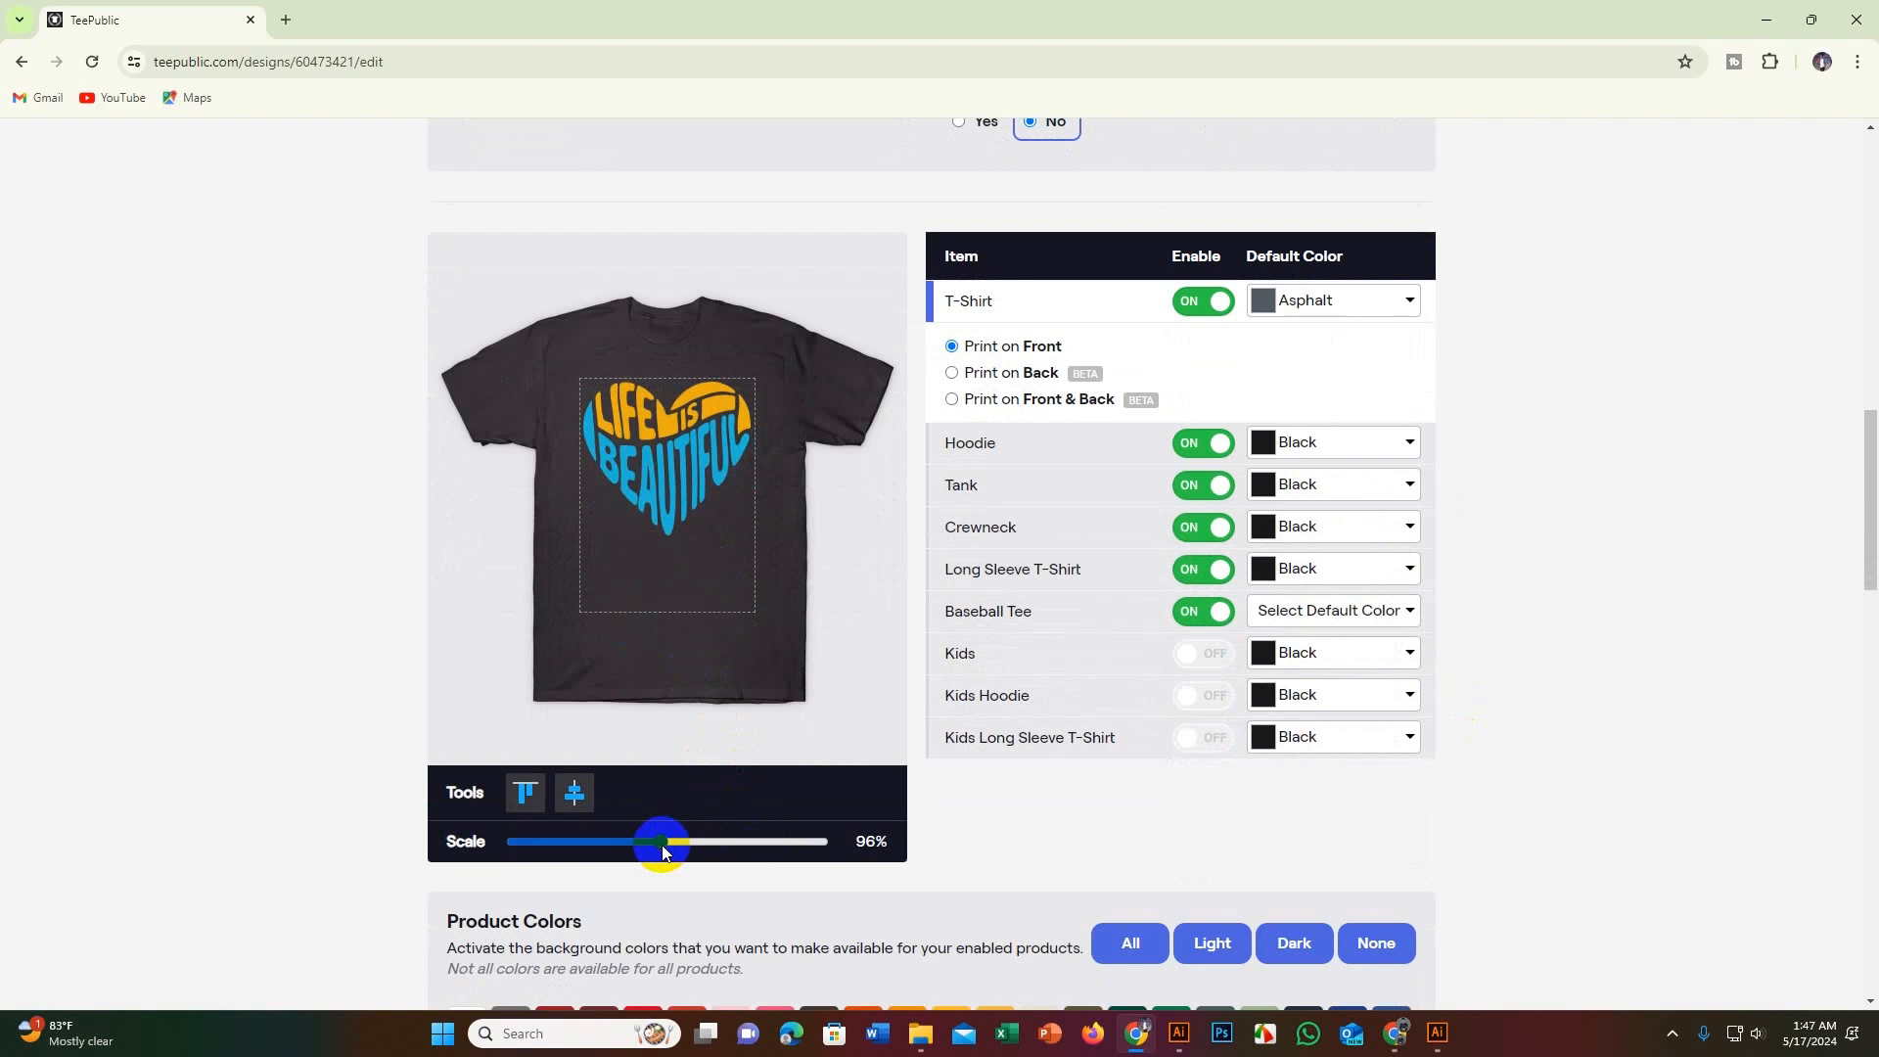
pyautogui.click(526, 795)
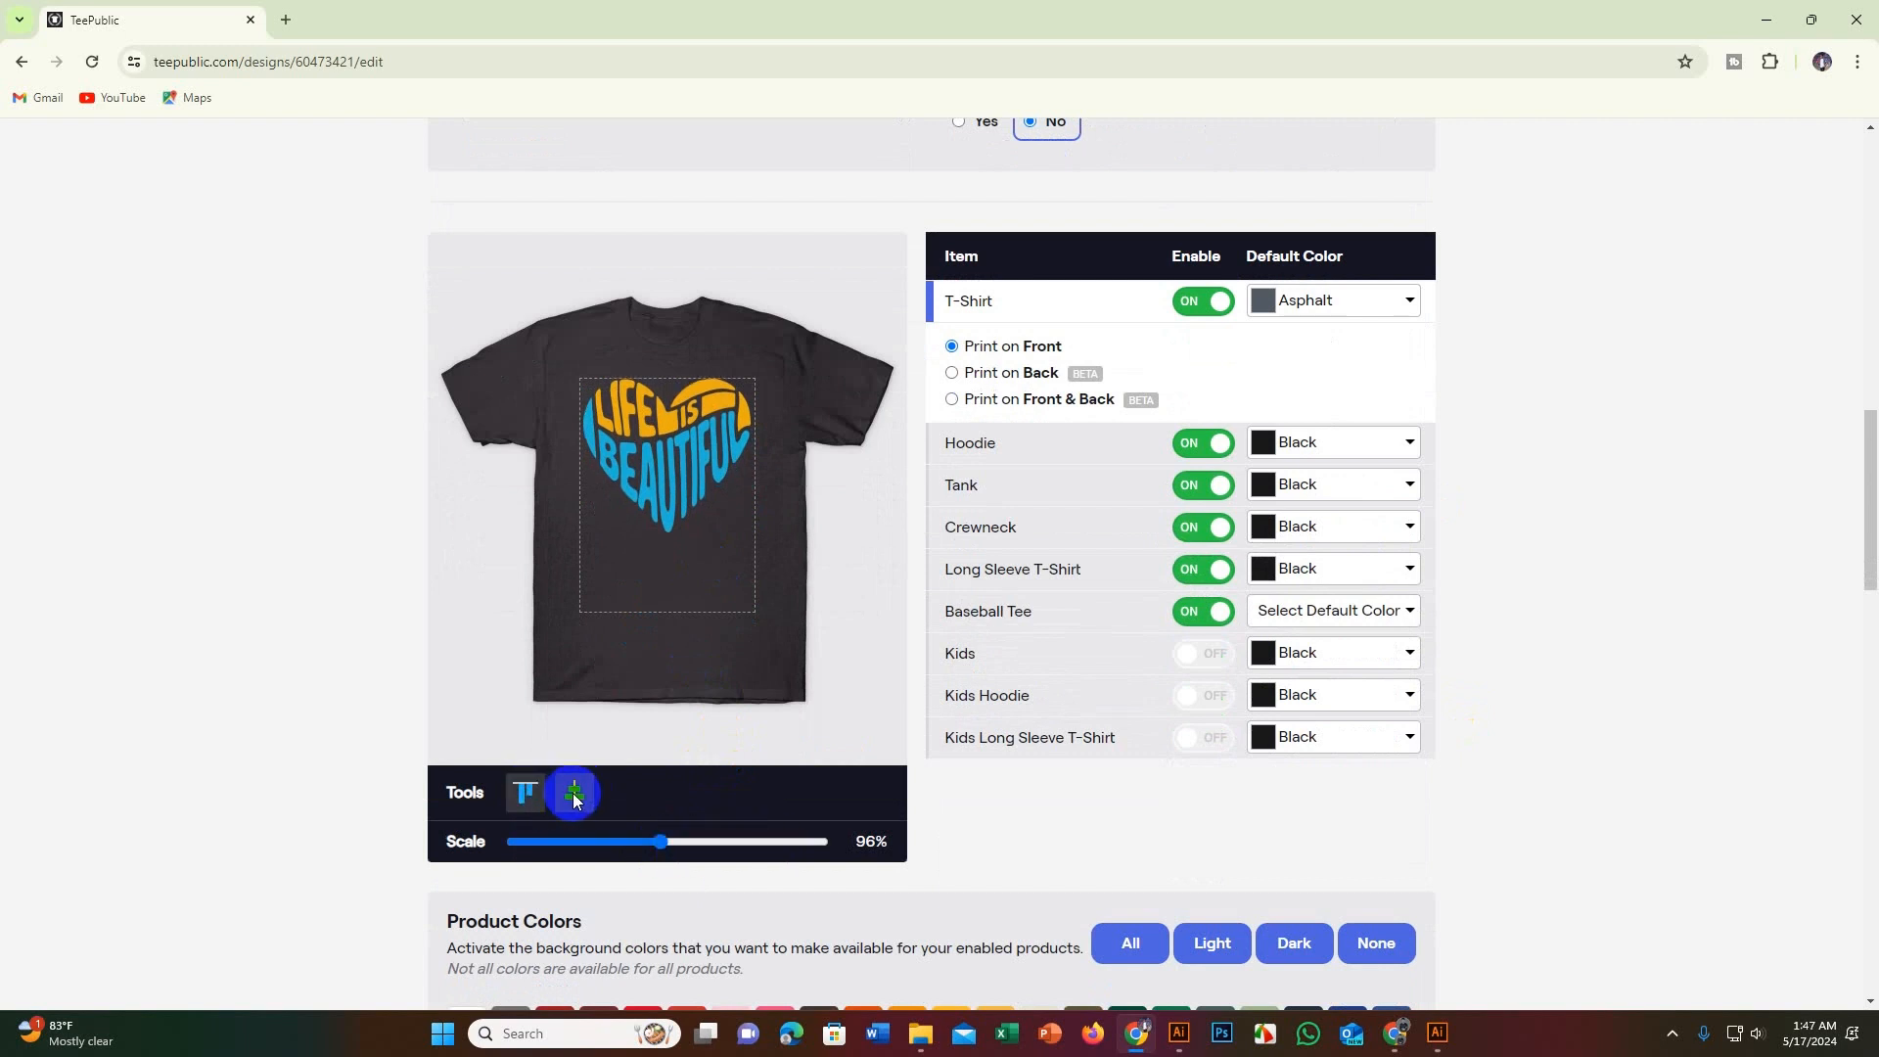
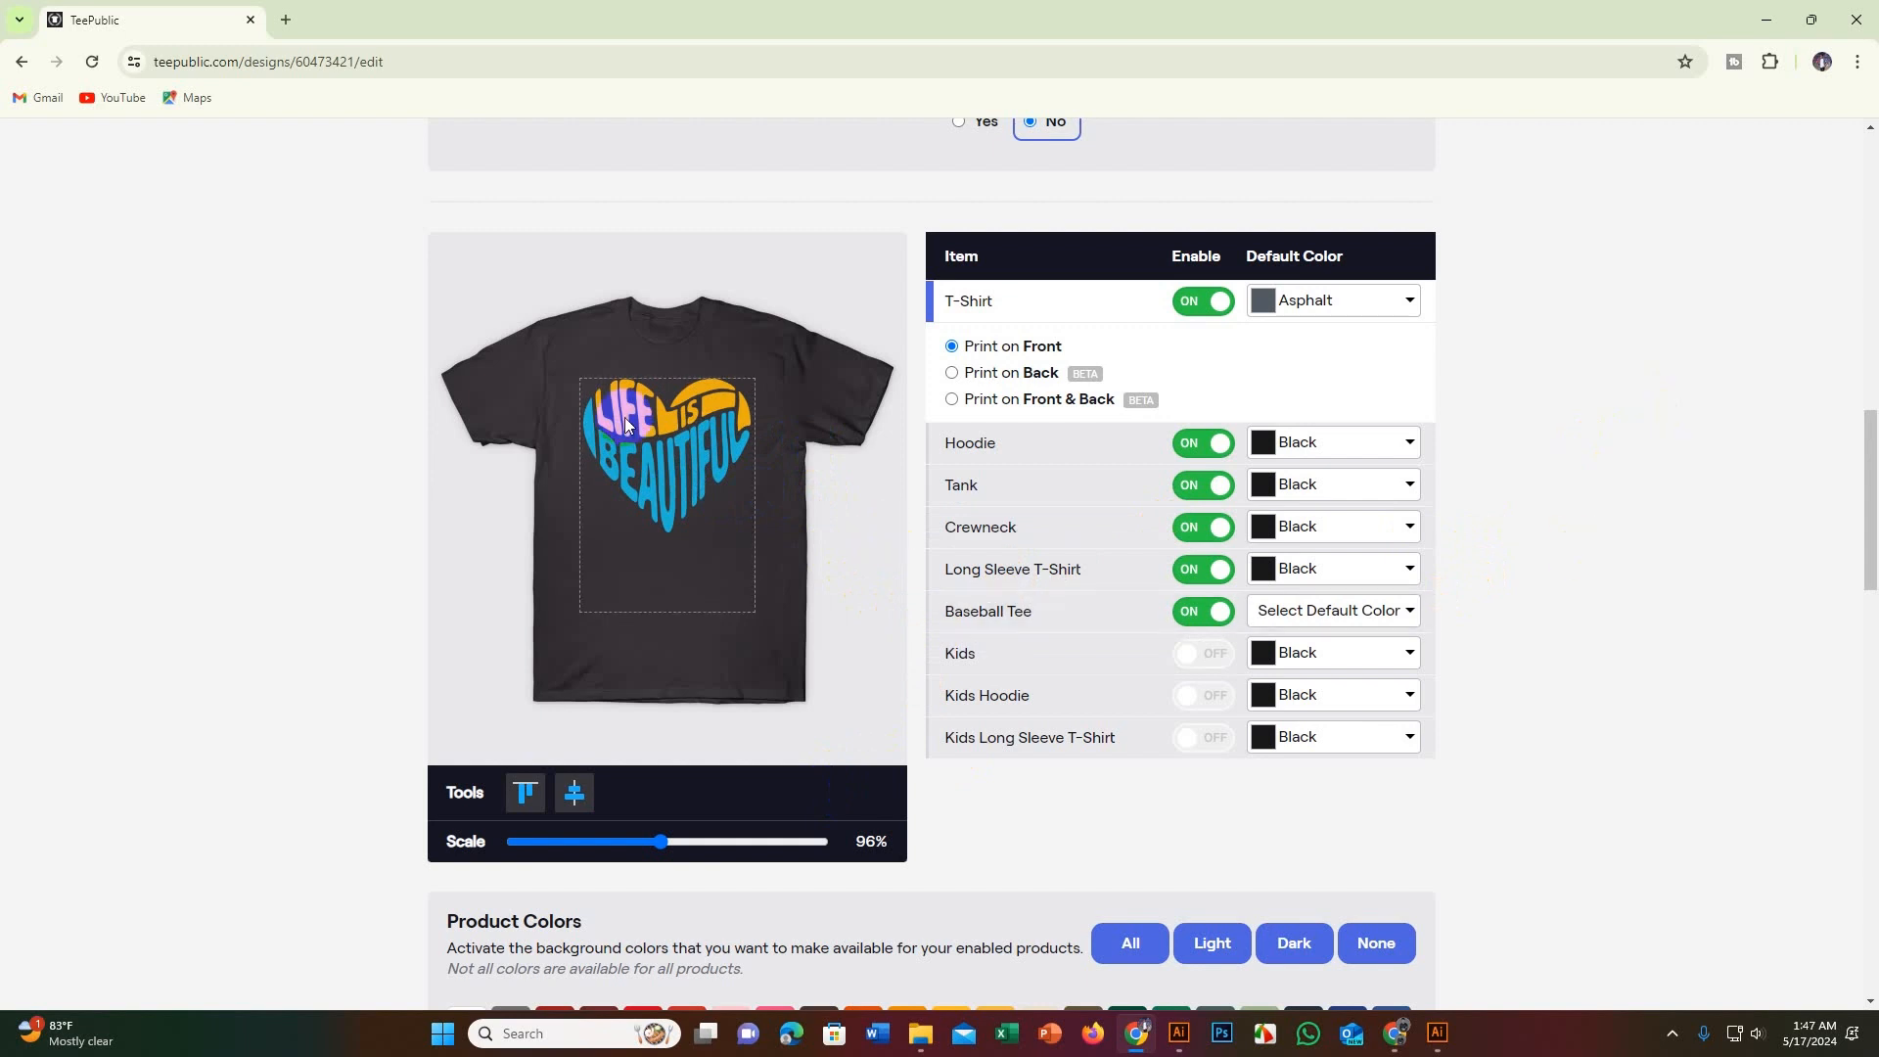
pyautogui.moveTo(638, 432); pyautogui.dragTo(671, 451)
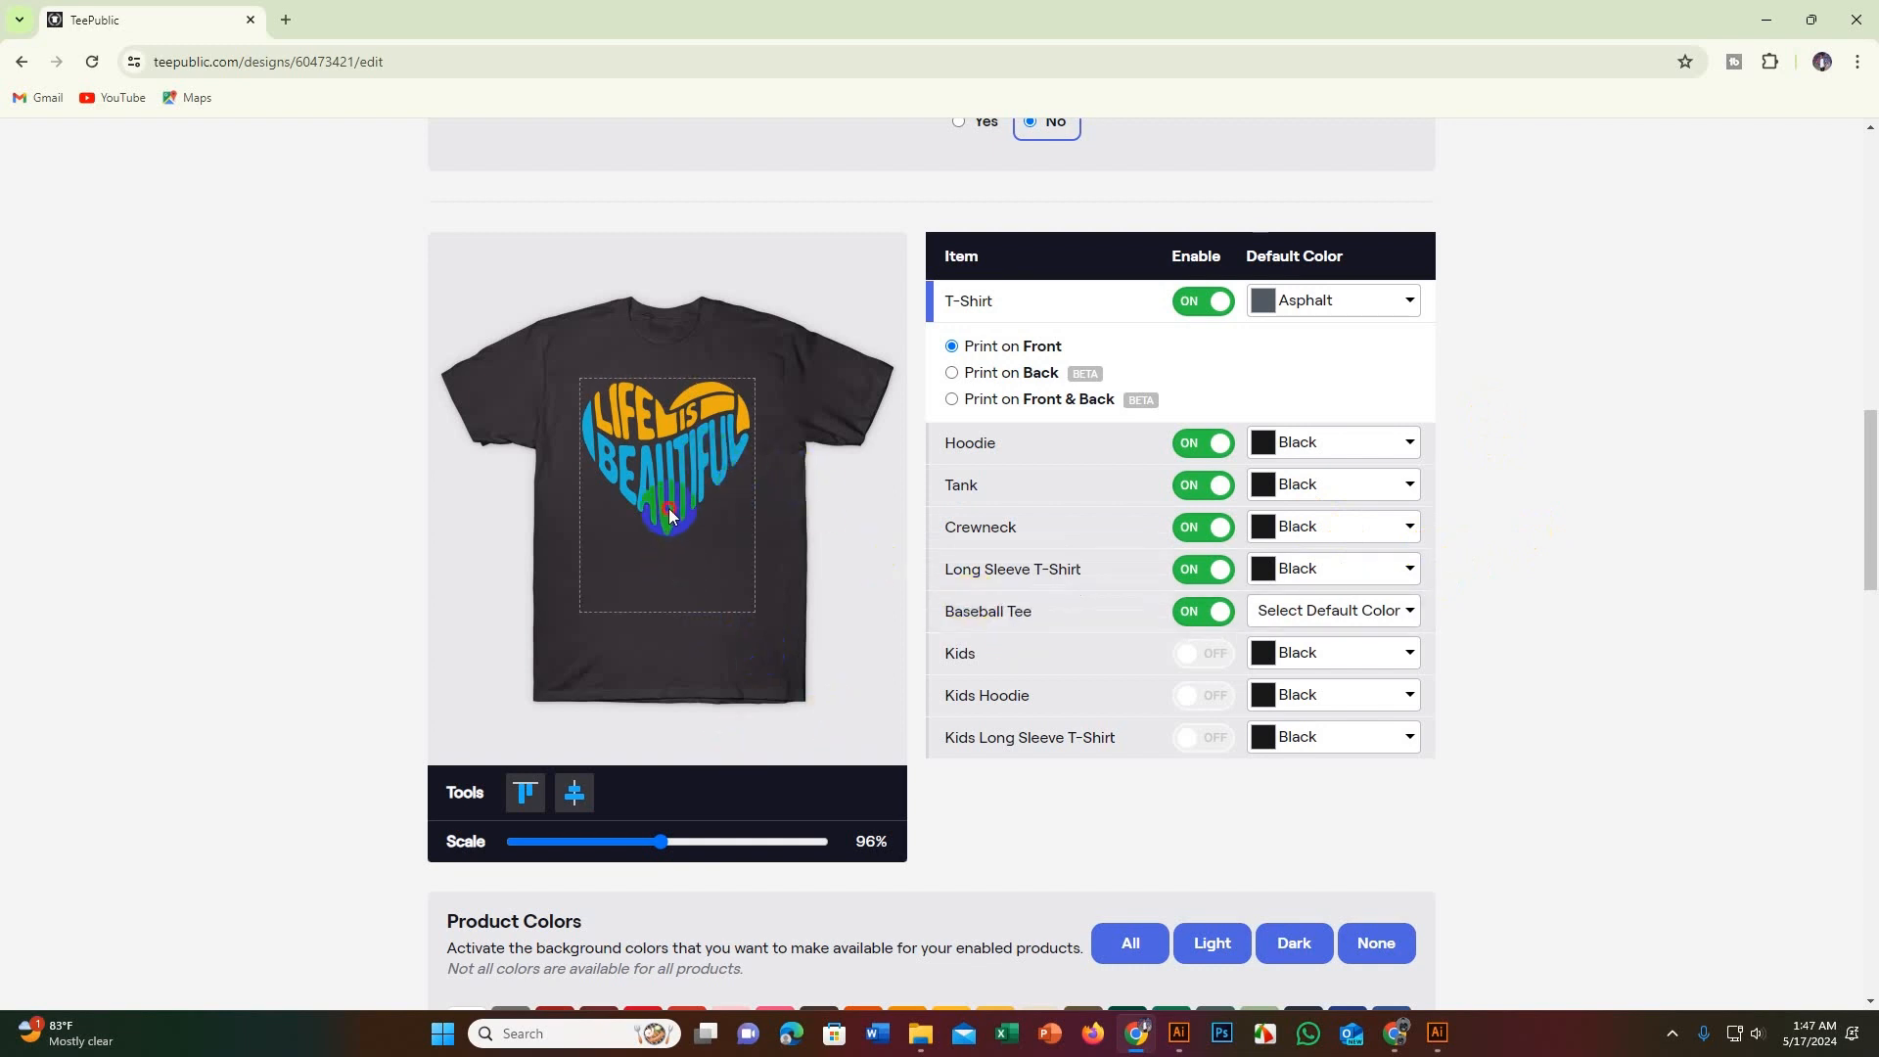
pyautogui.moveTo(671, 517); pyautogui.dragTo(694, 477)
# Step: Align the design to the top and center of the Hoodie's print area, and nudge it slightly lower
pyautogui.click(928, 531)
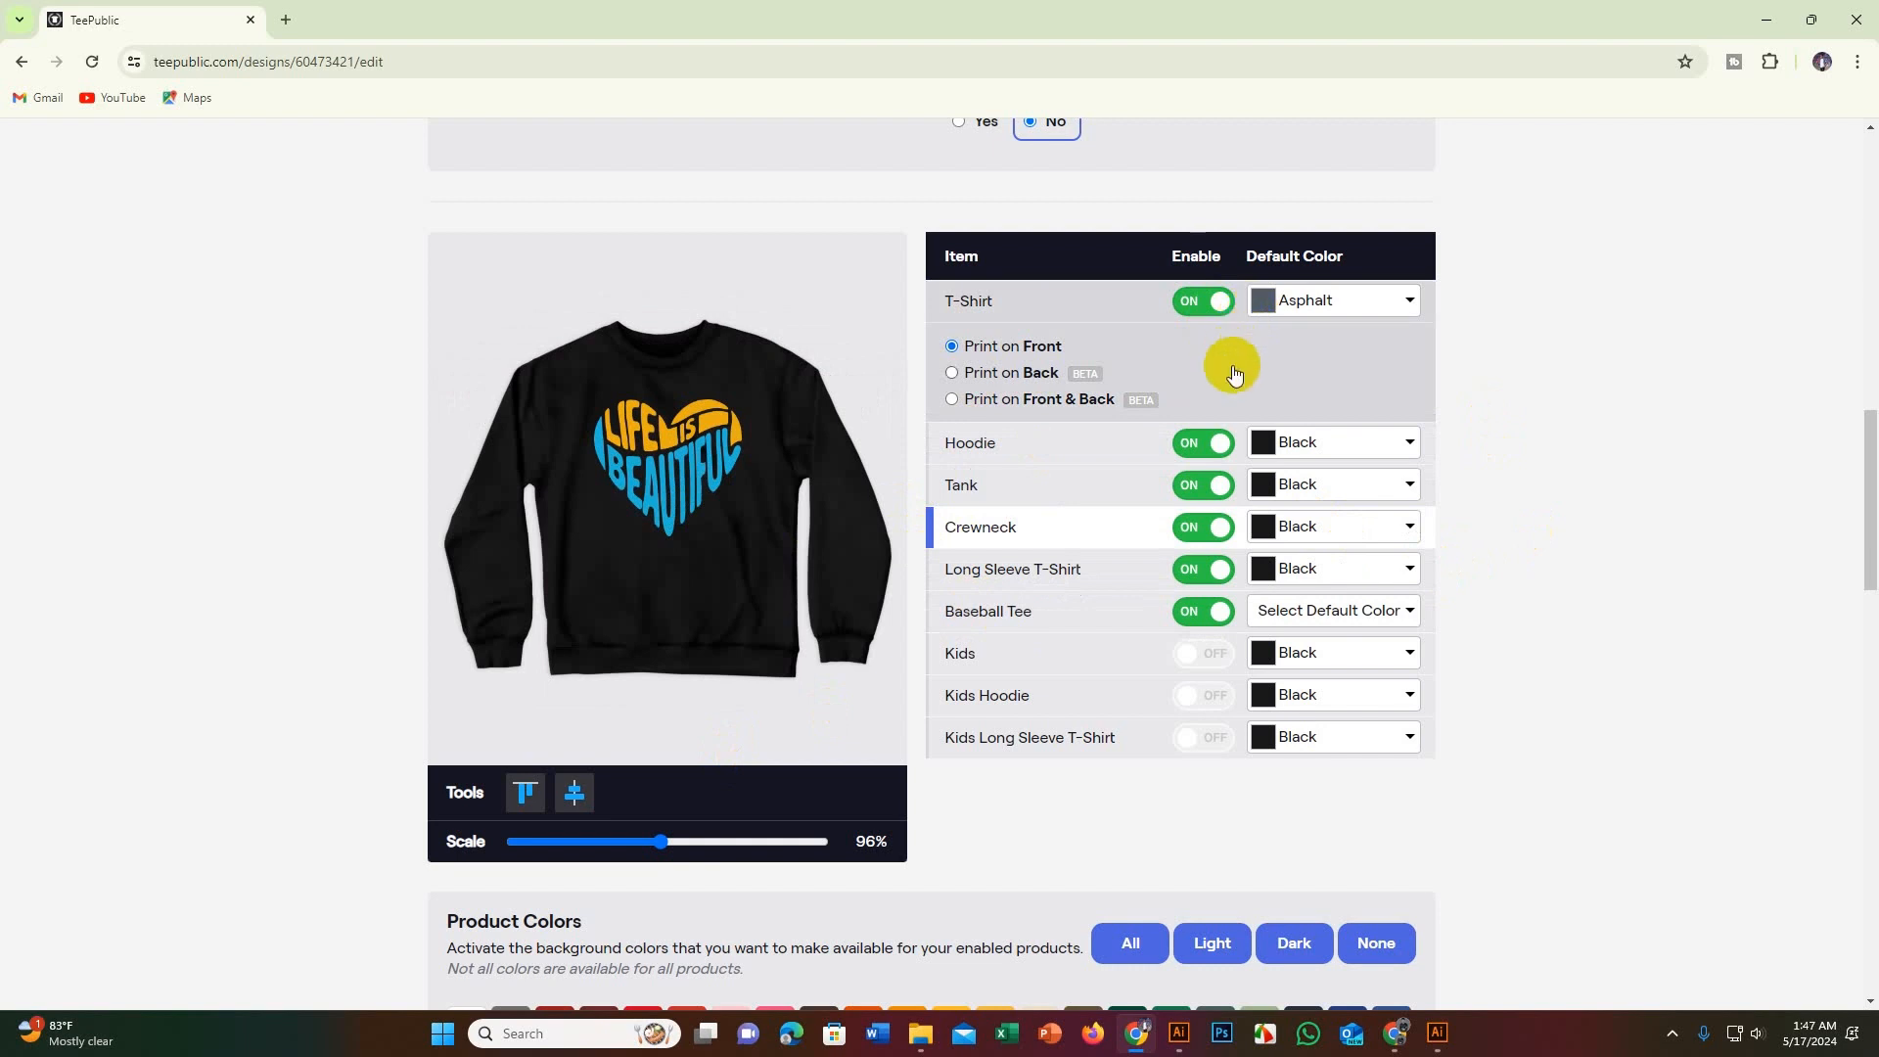
pyautogui.click(1057, 442)
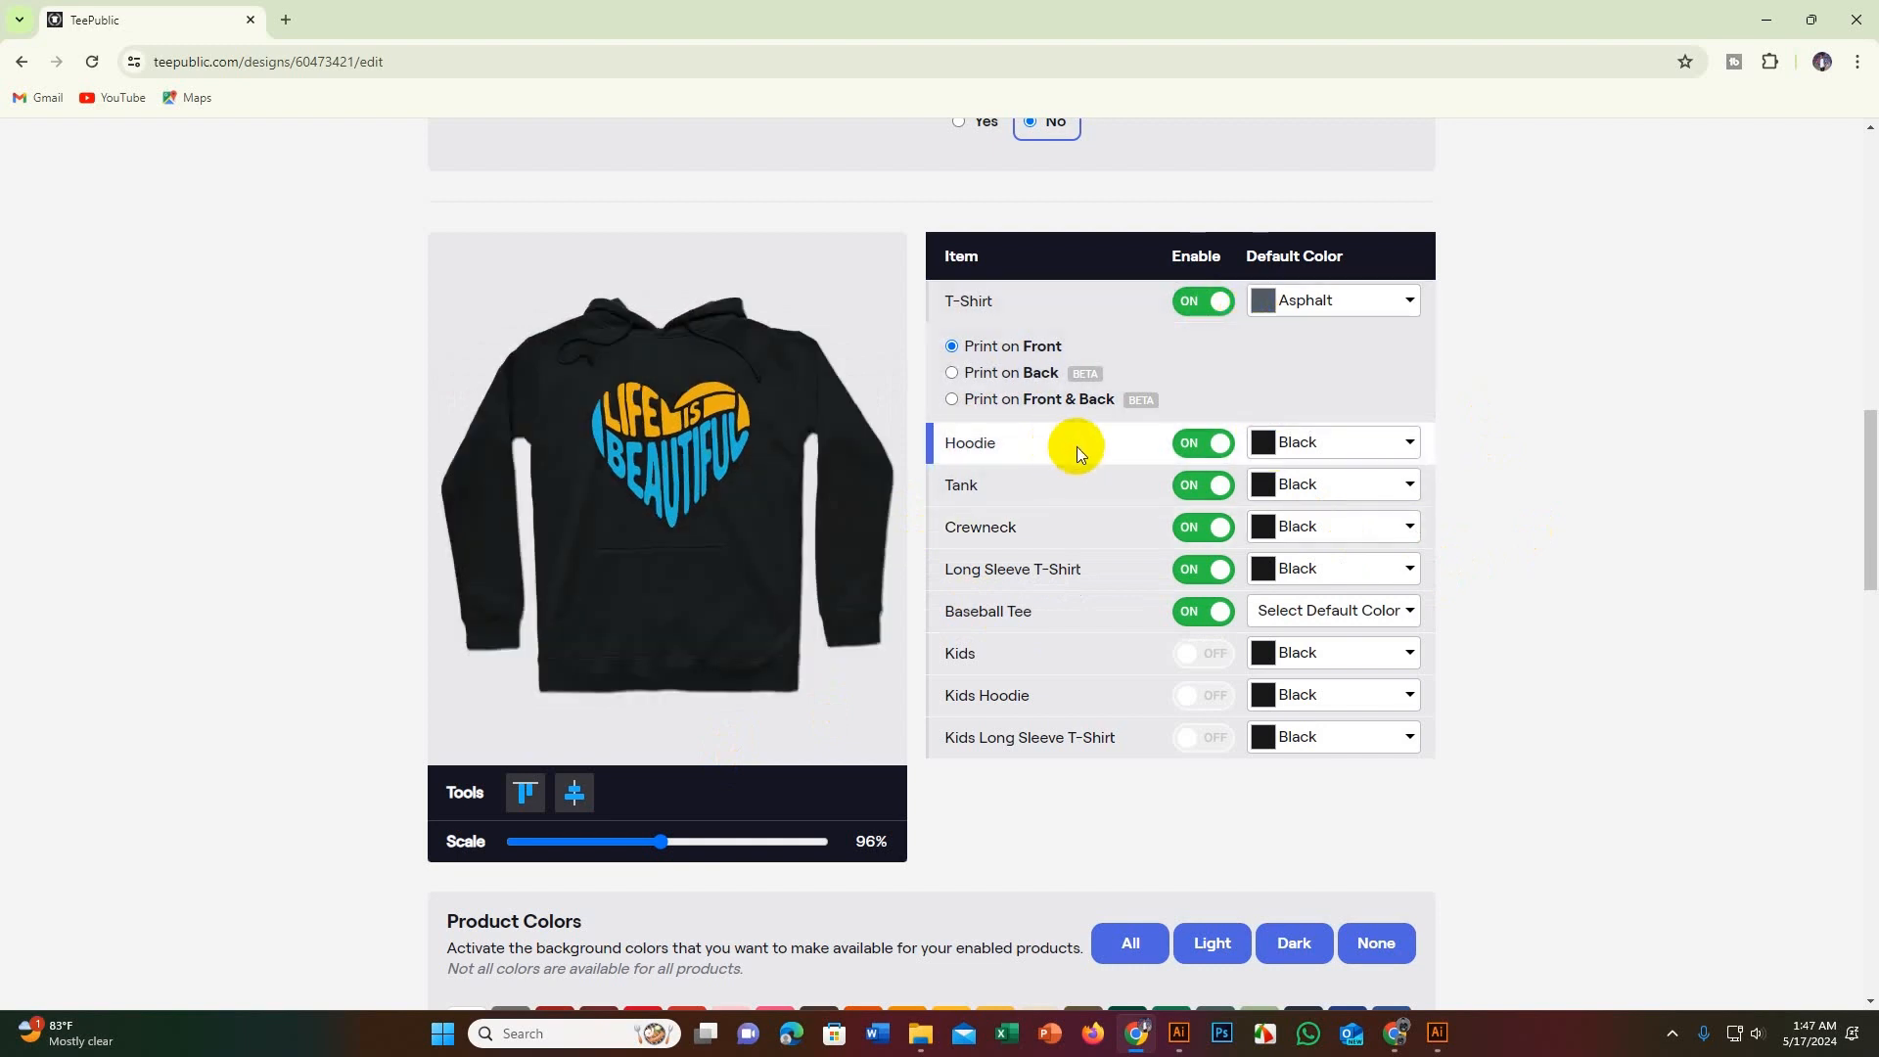
pyautogui.click(742, 462)
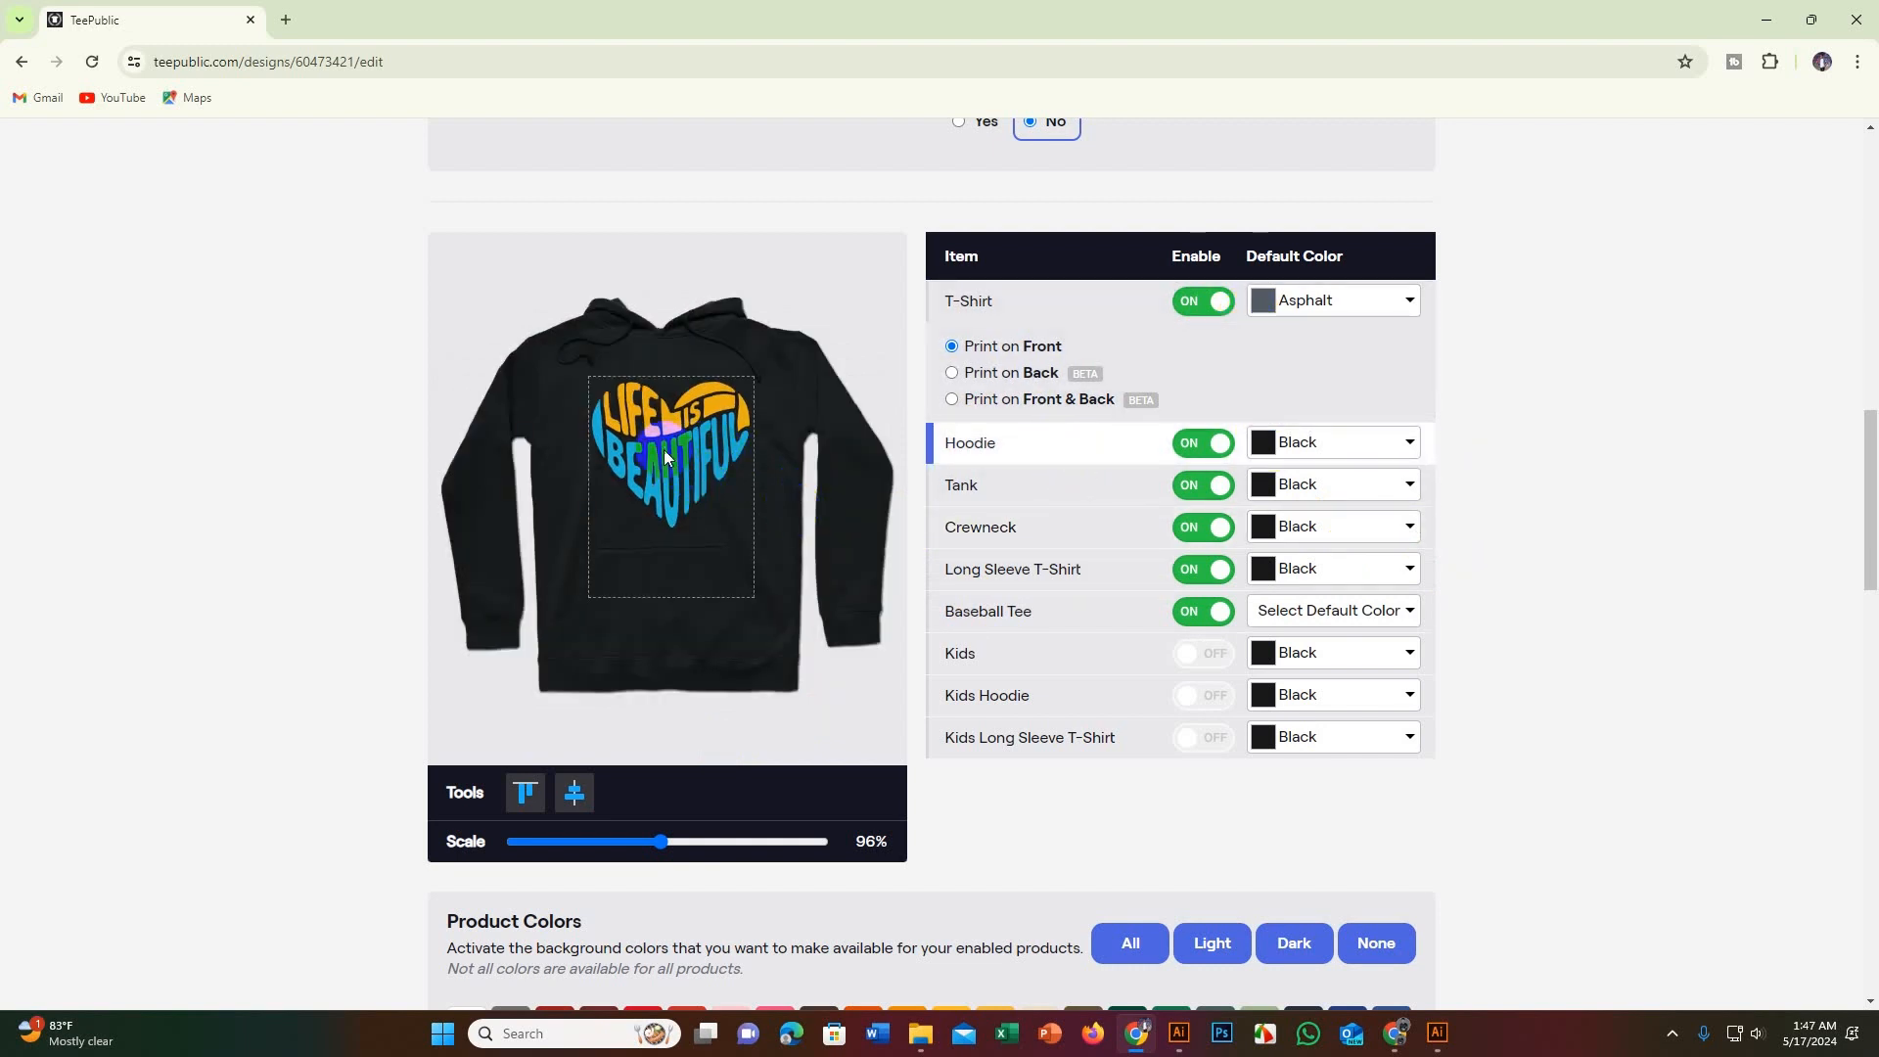
pyautogui.moveTo(663, 450); pyautogui.dragTo(662, 450)
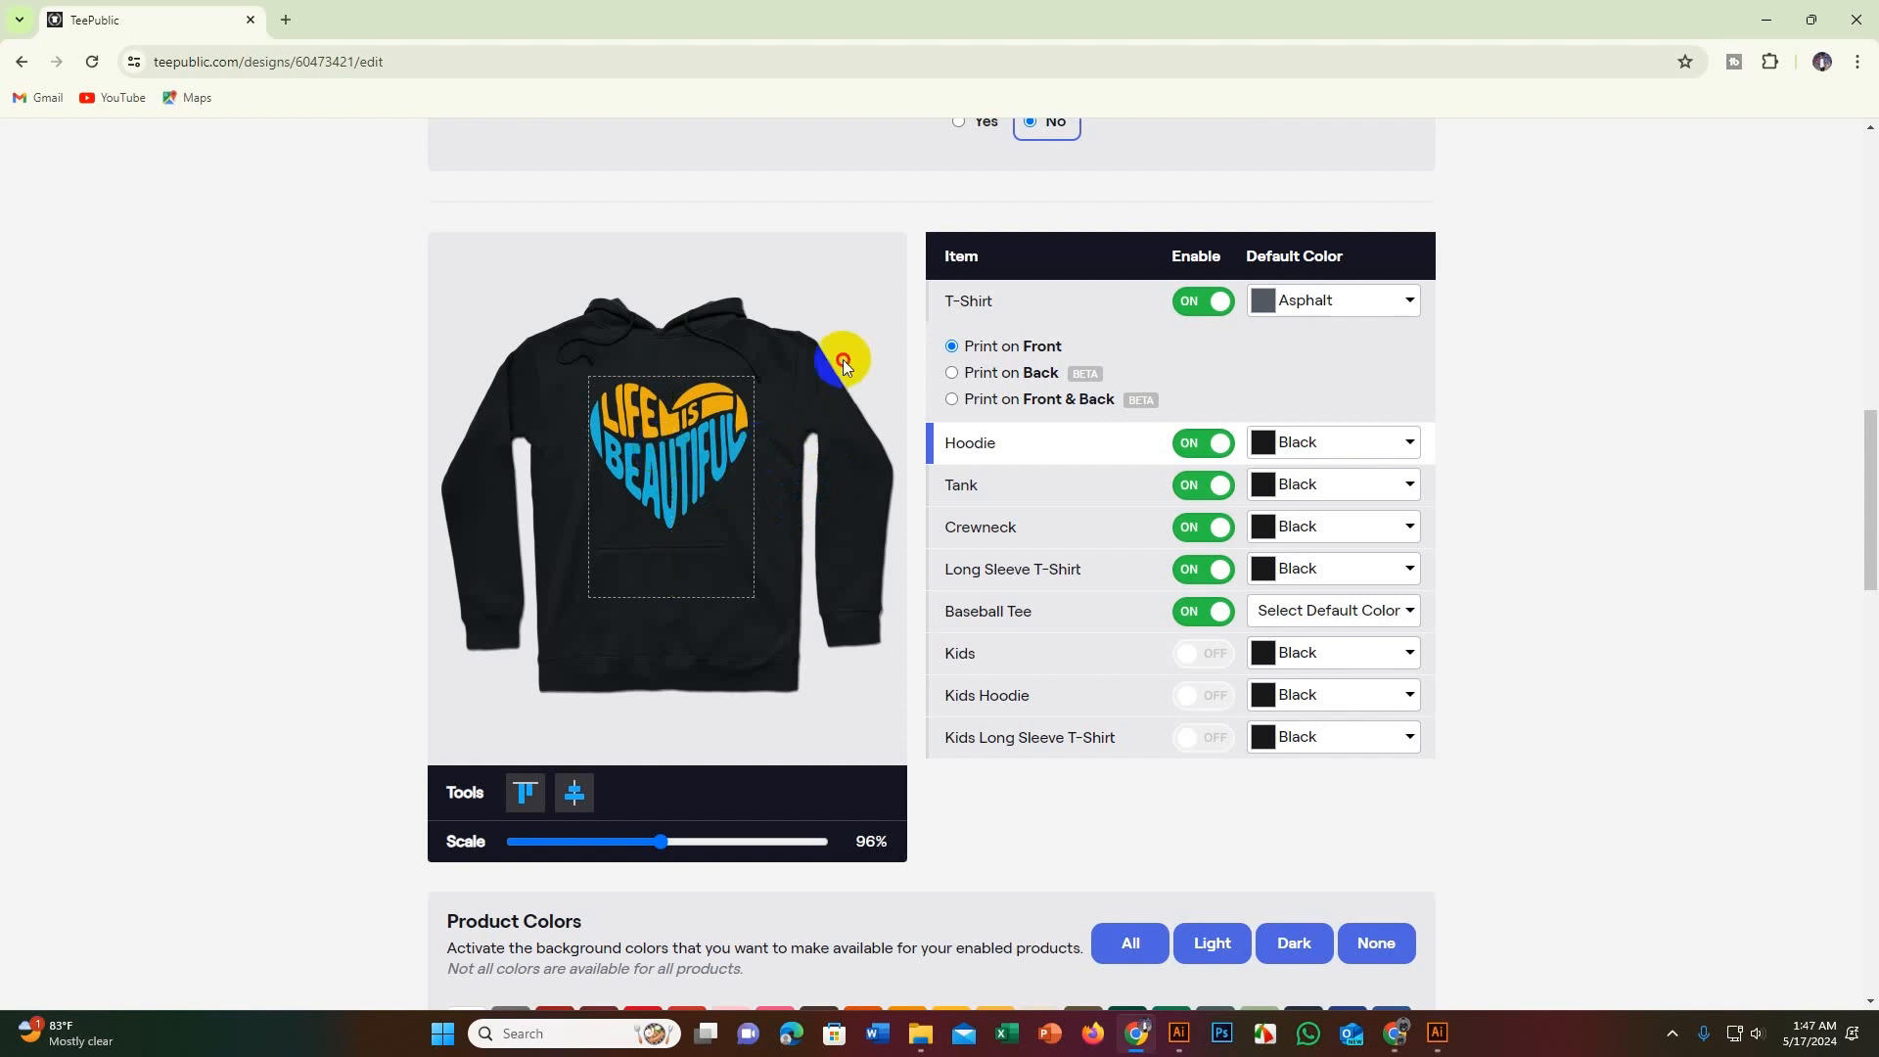
pyautogui.click(523, 790)
pyautogui.click(587, 795)
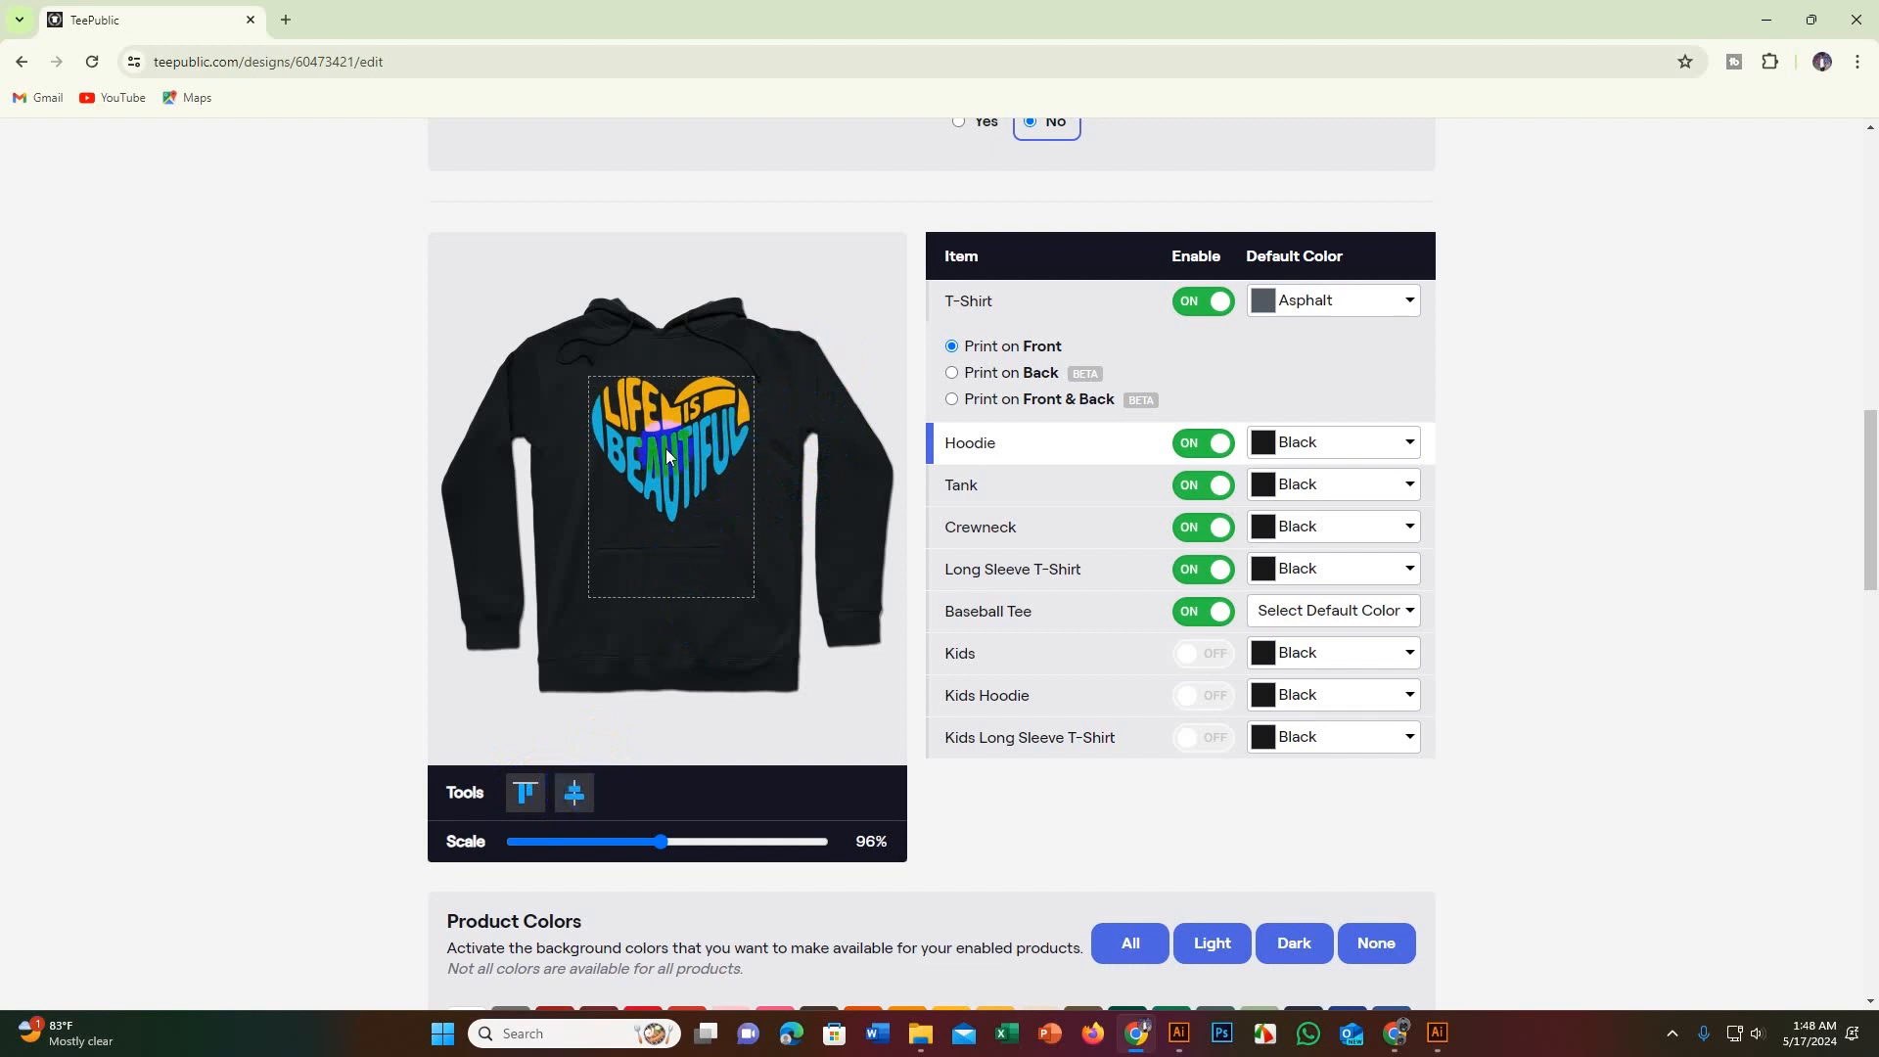
pyautogui.moveTo(665, 452); pyautogui.dragTo(664, 453)
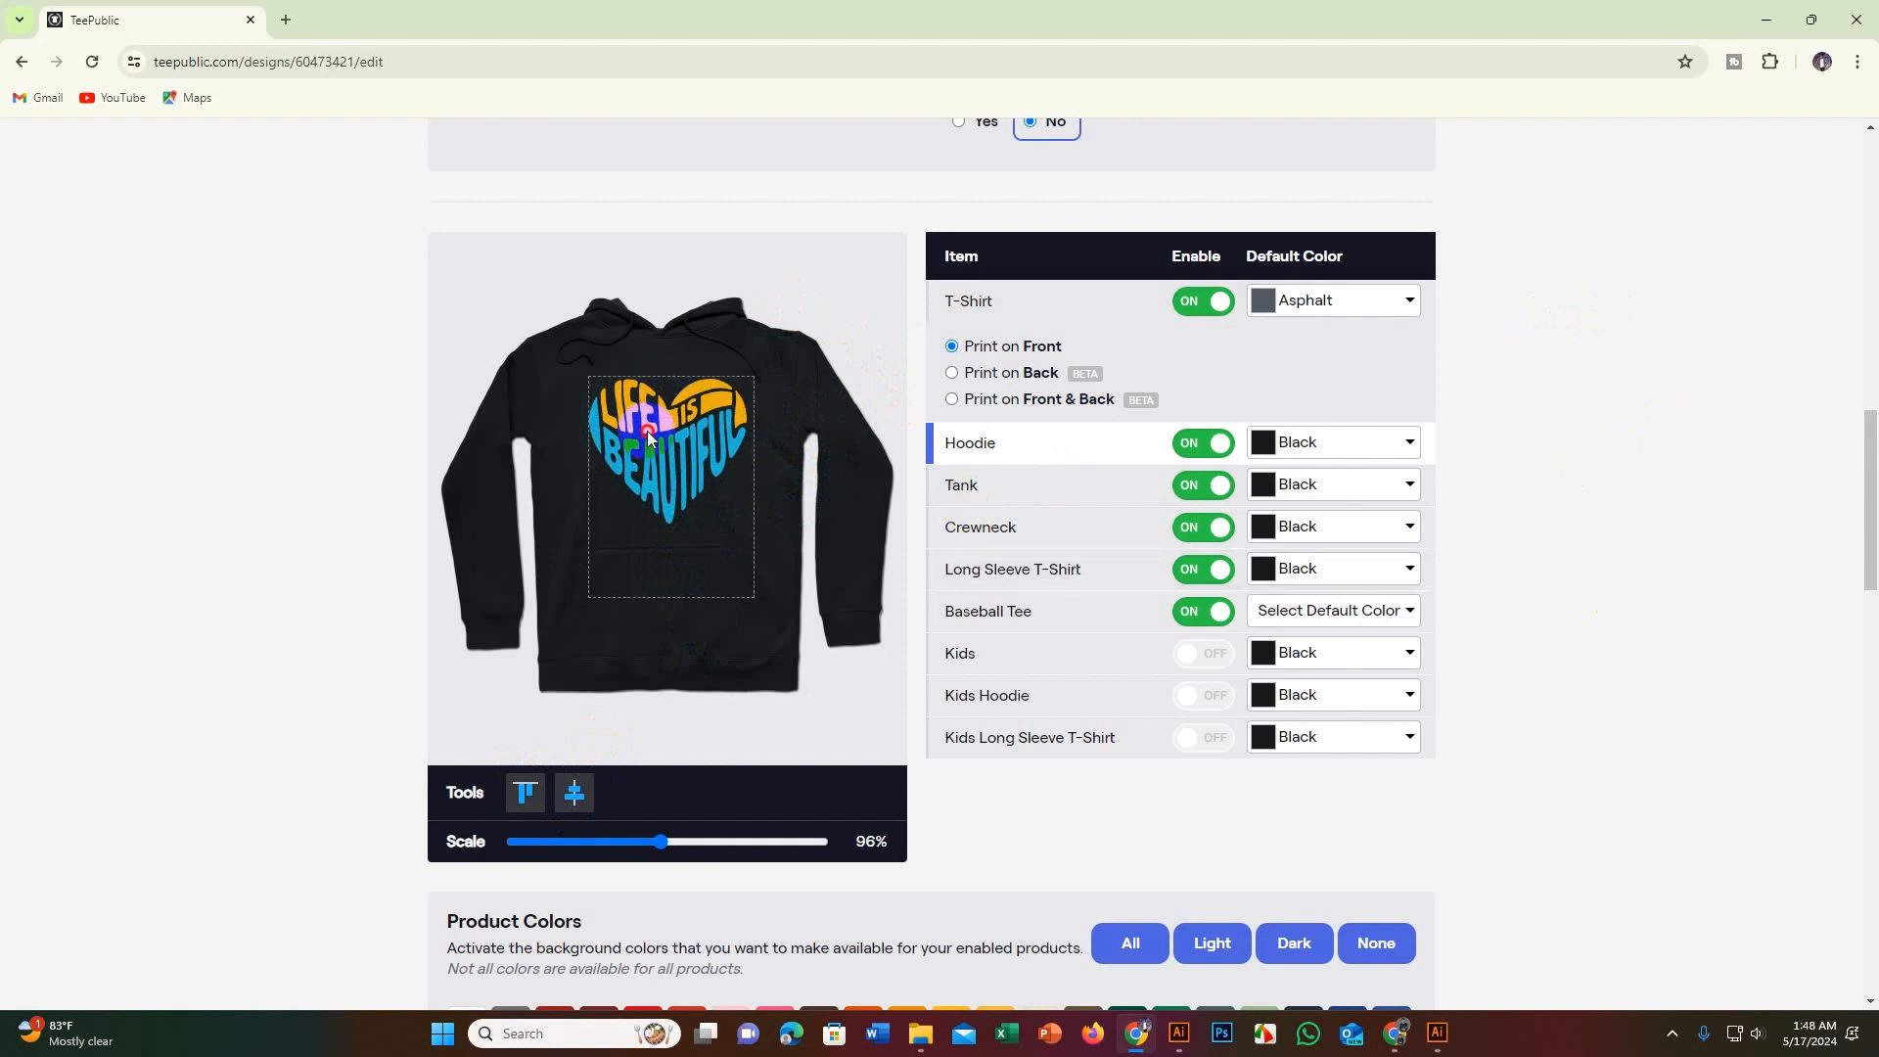
pyautogui.moveTo(648, 437); pyautogui.dragTo(641, 445)
pyautogui.moveTo(648, 442); pyautogui.dragTo(650, 446)
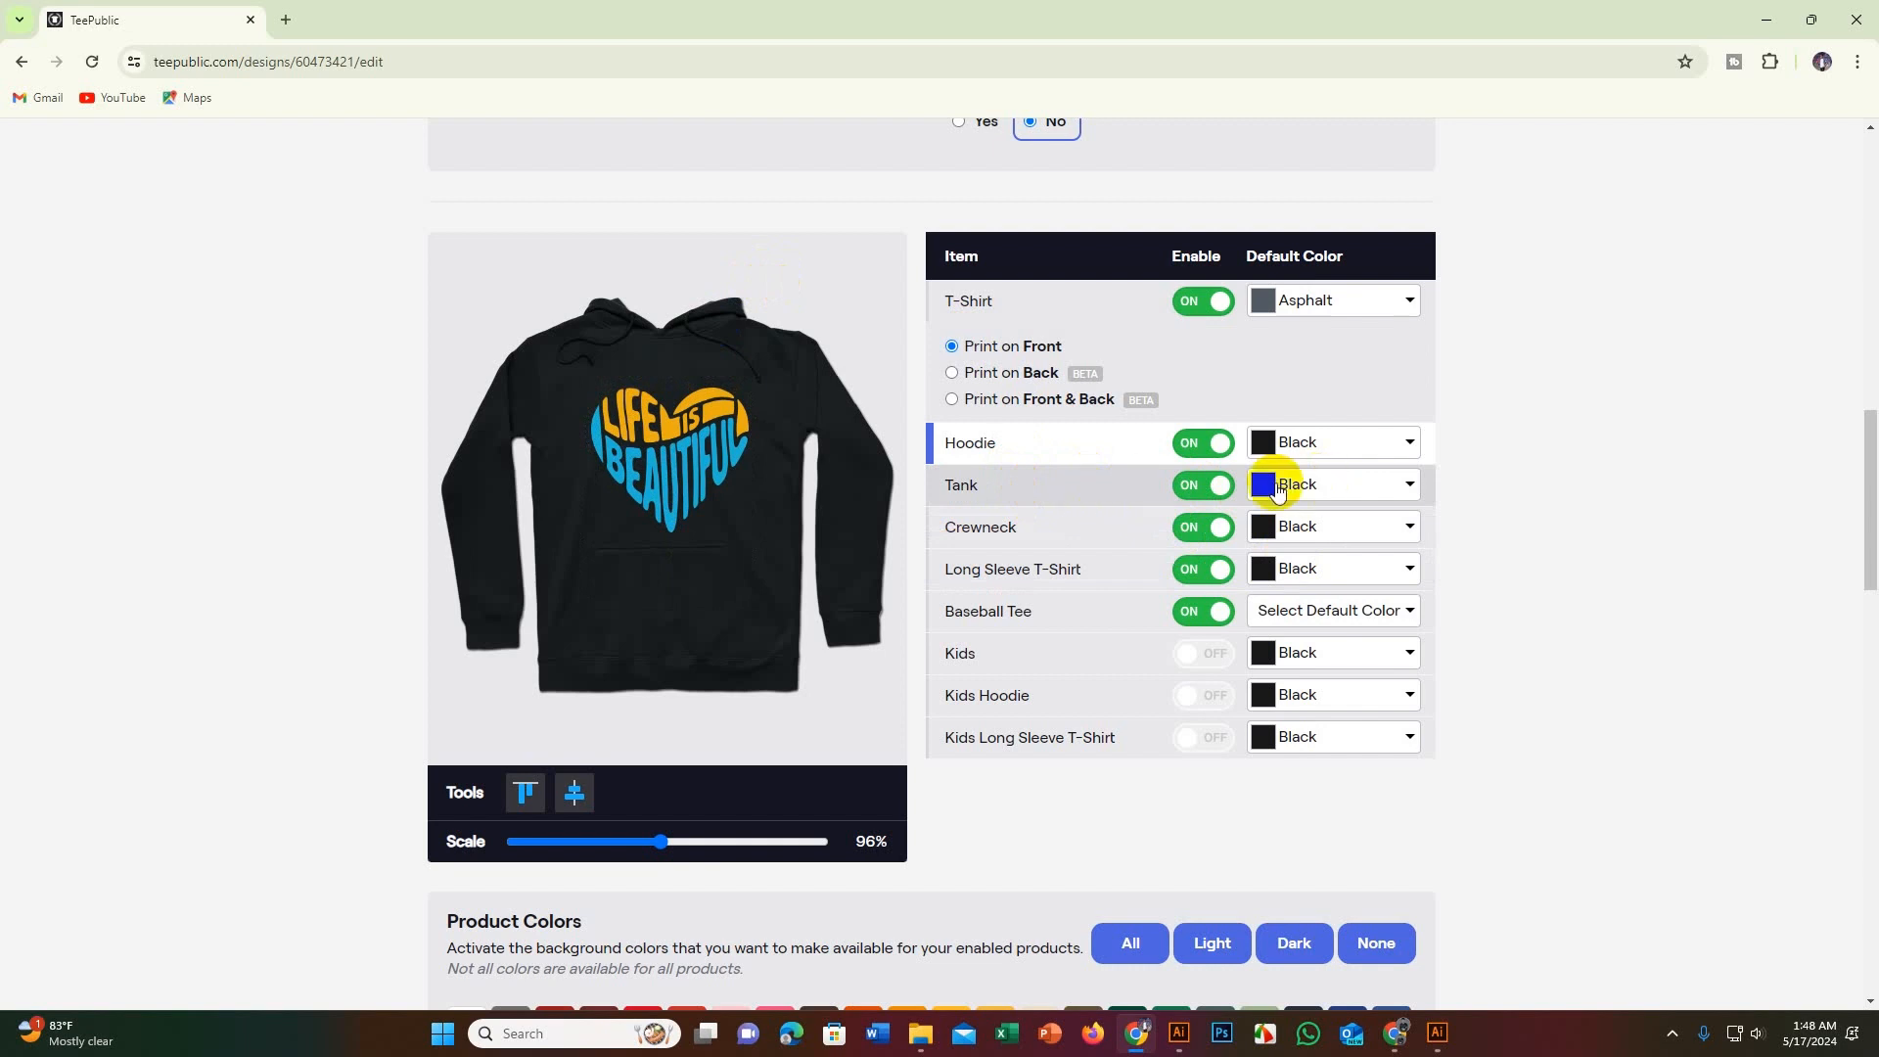
# Step: Set the Tank's default color to White and move its design slightly up
pyautogui.click(1343, 483)
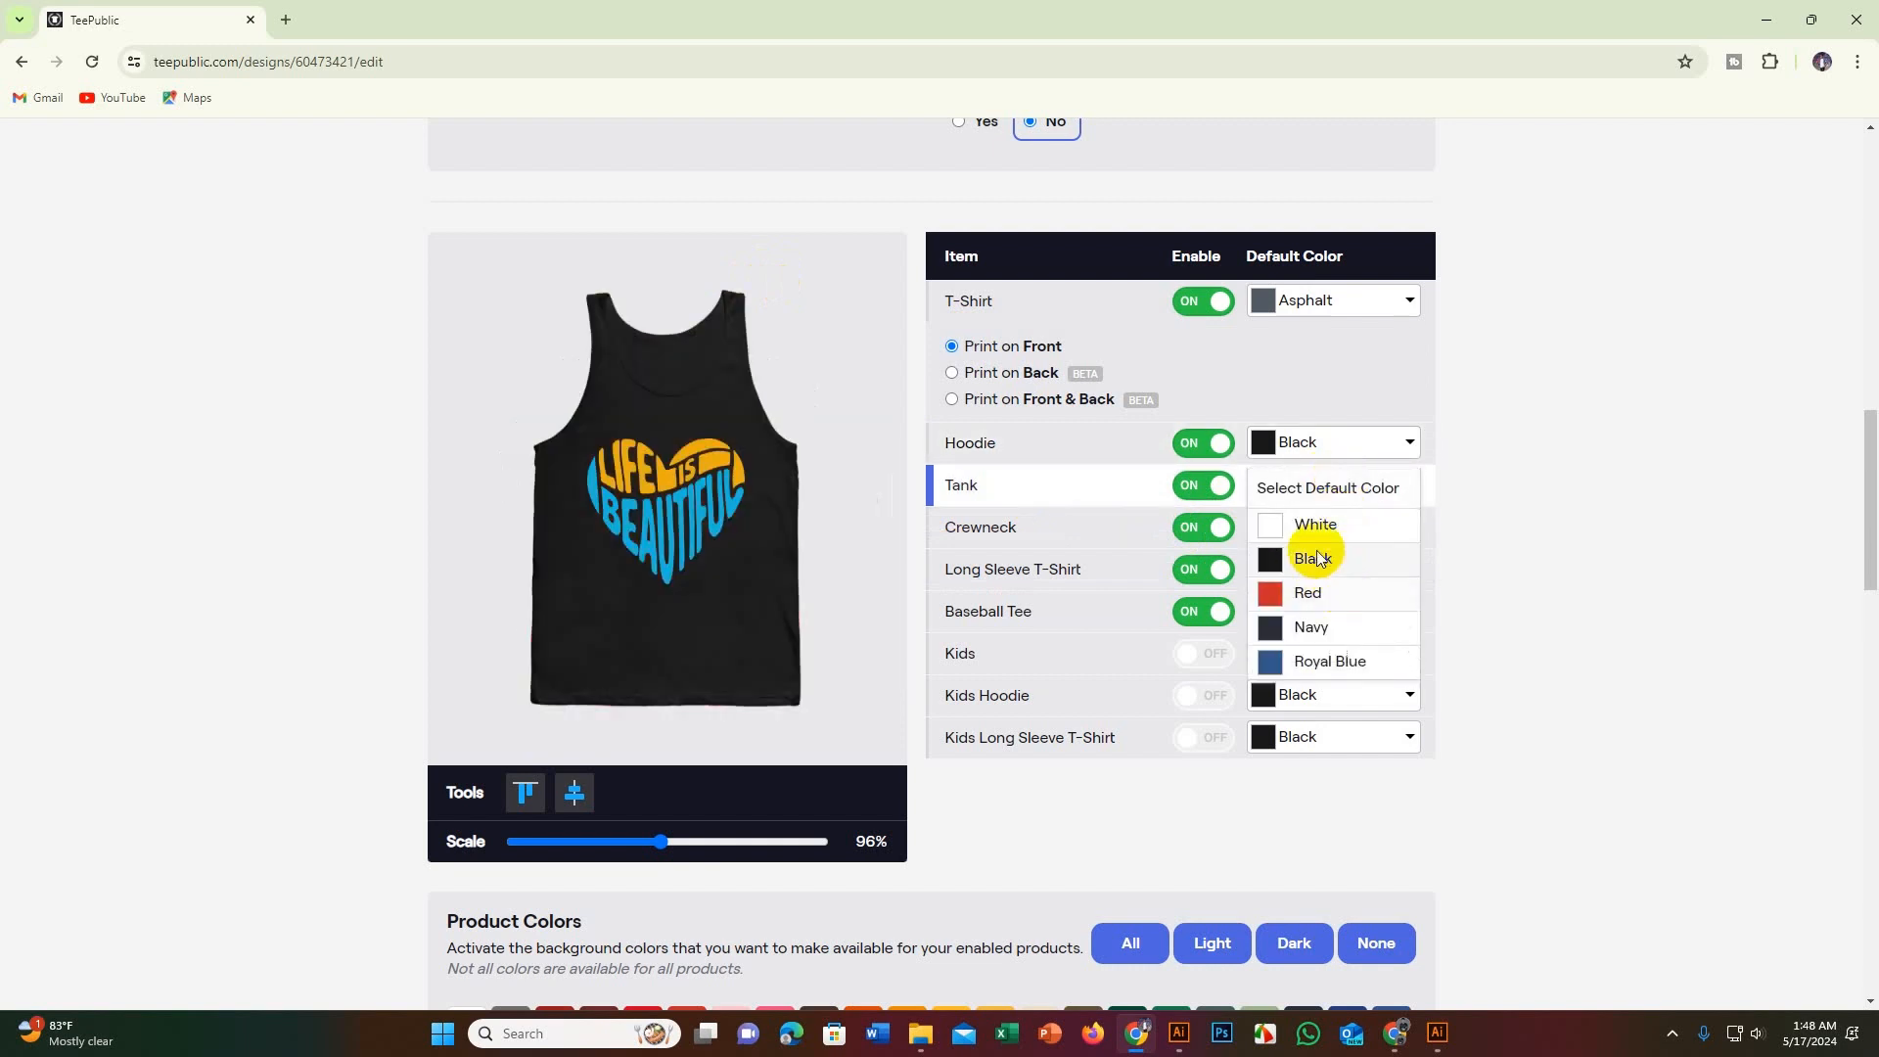
pyautogui.click(1316, 526)
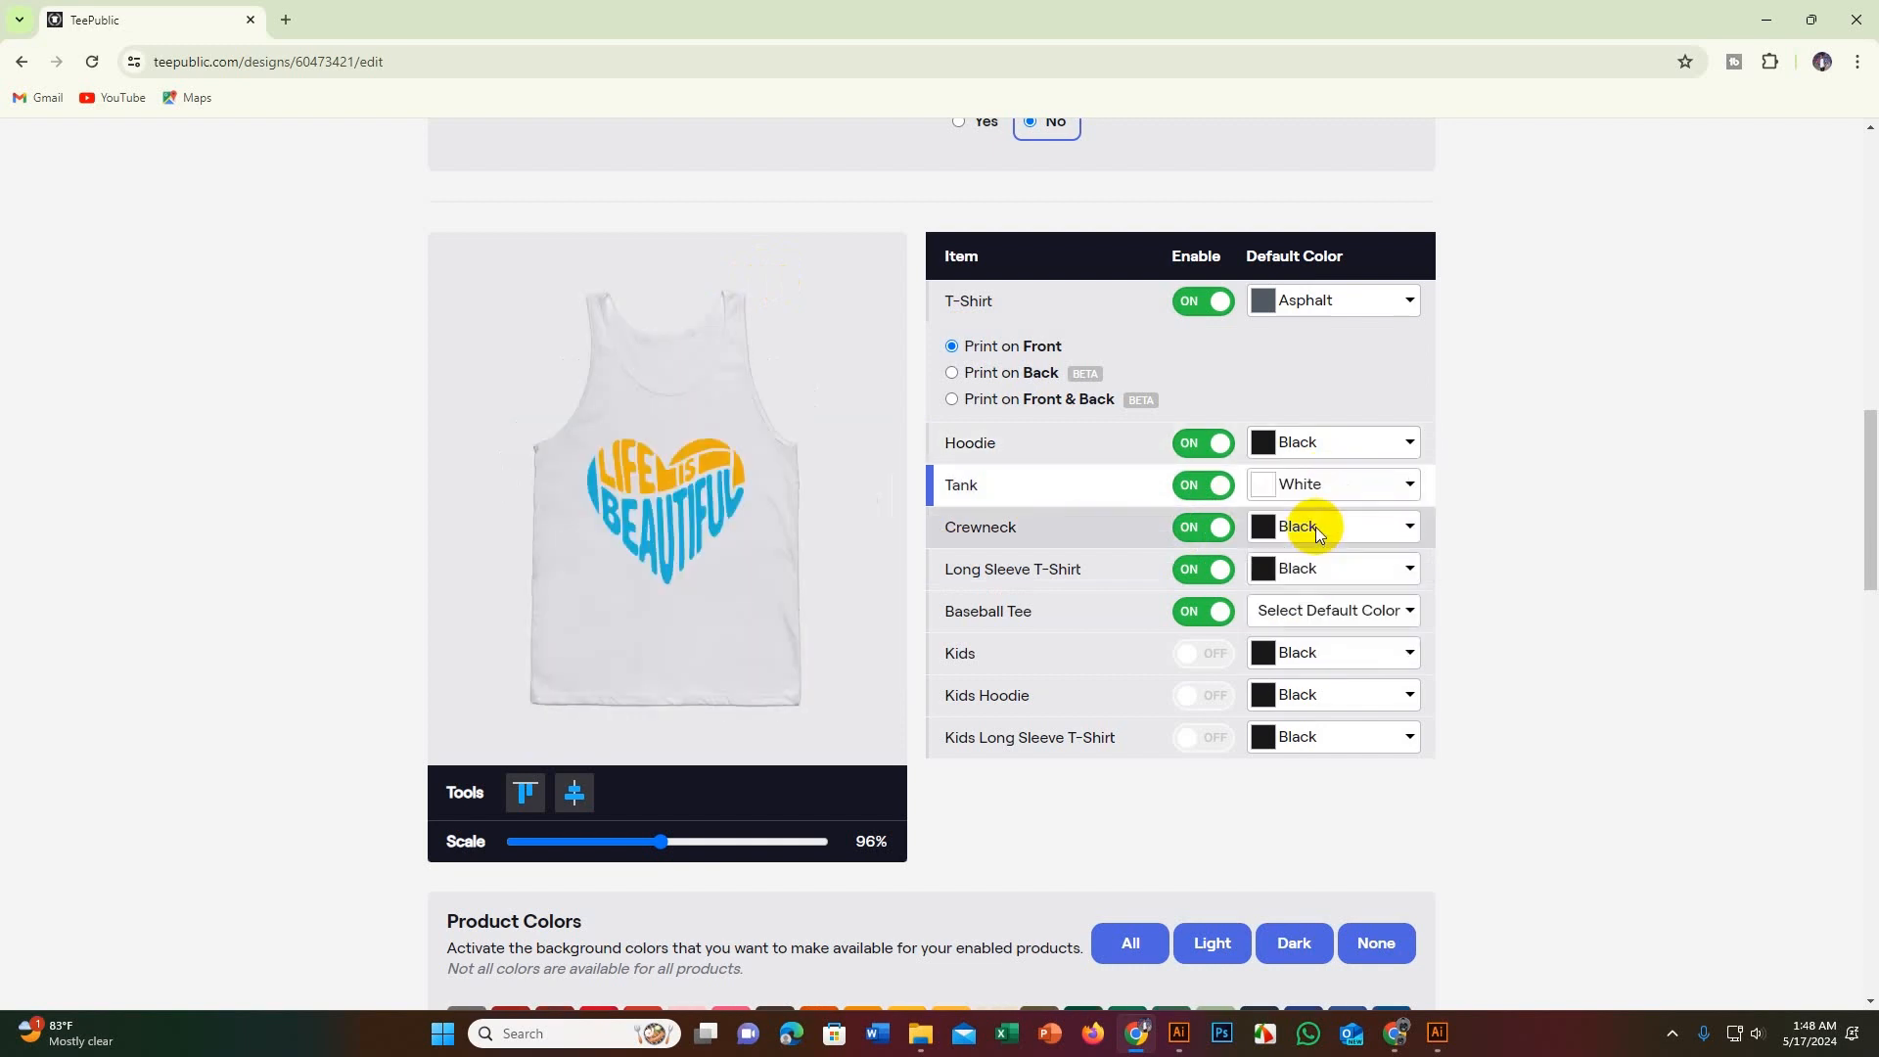
pyautogui.moveTo(671, 499); pyautogui.dragTo(672, 494)
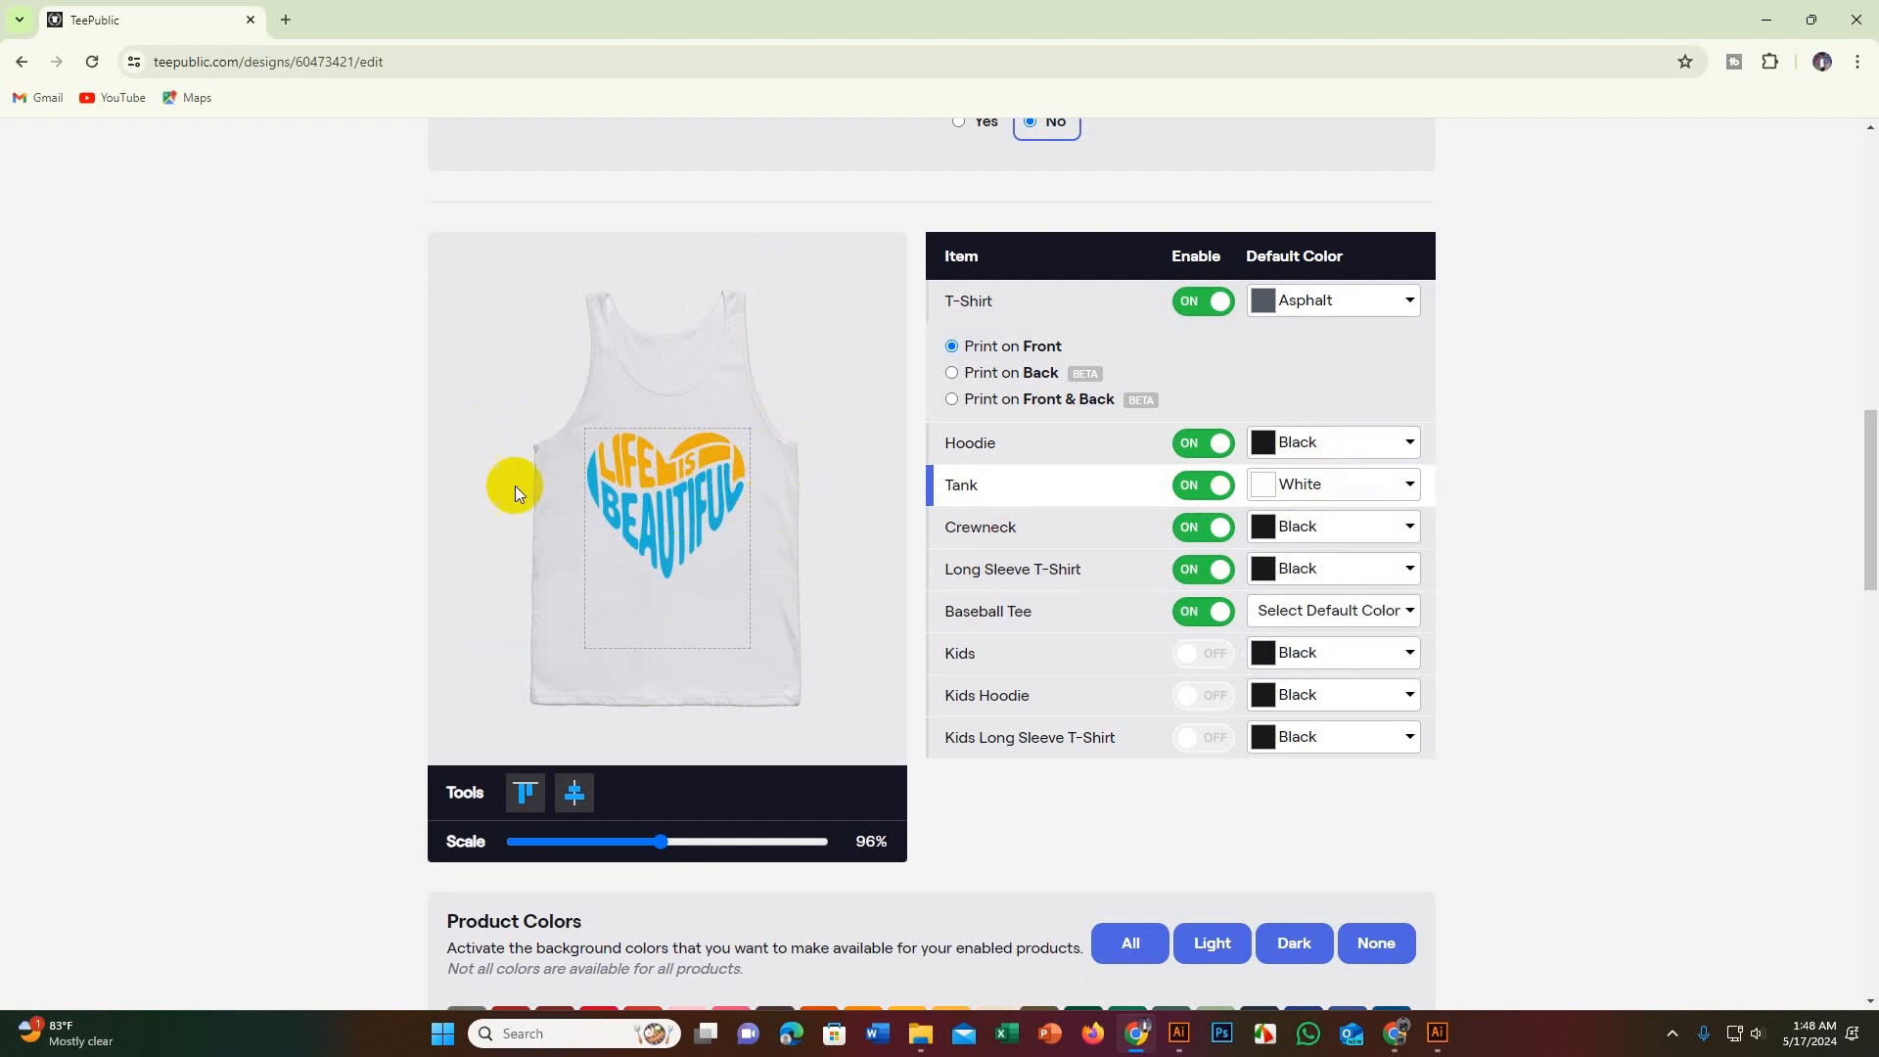
# Step: Scale the design to 82% on the Crewneck and move it slightly up
pyautogui.click(1026, 532)
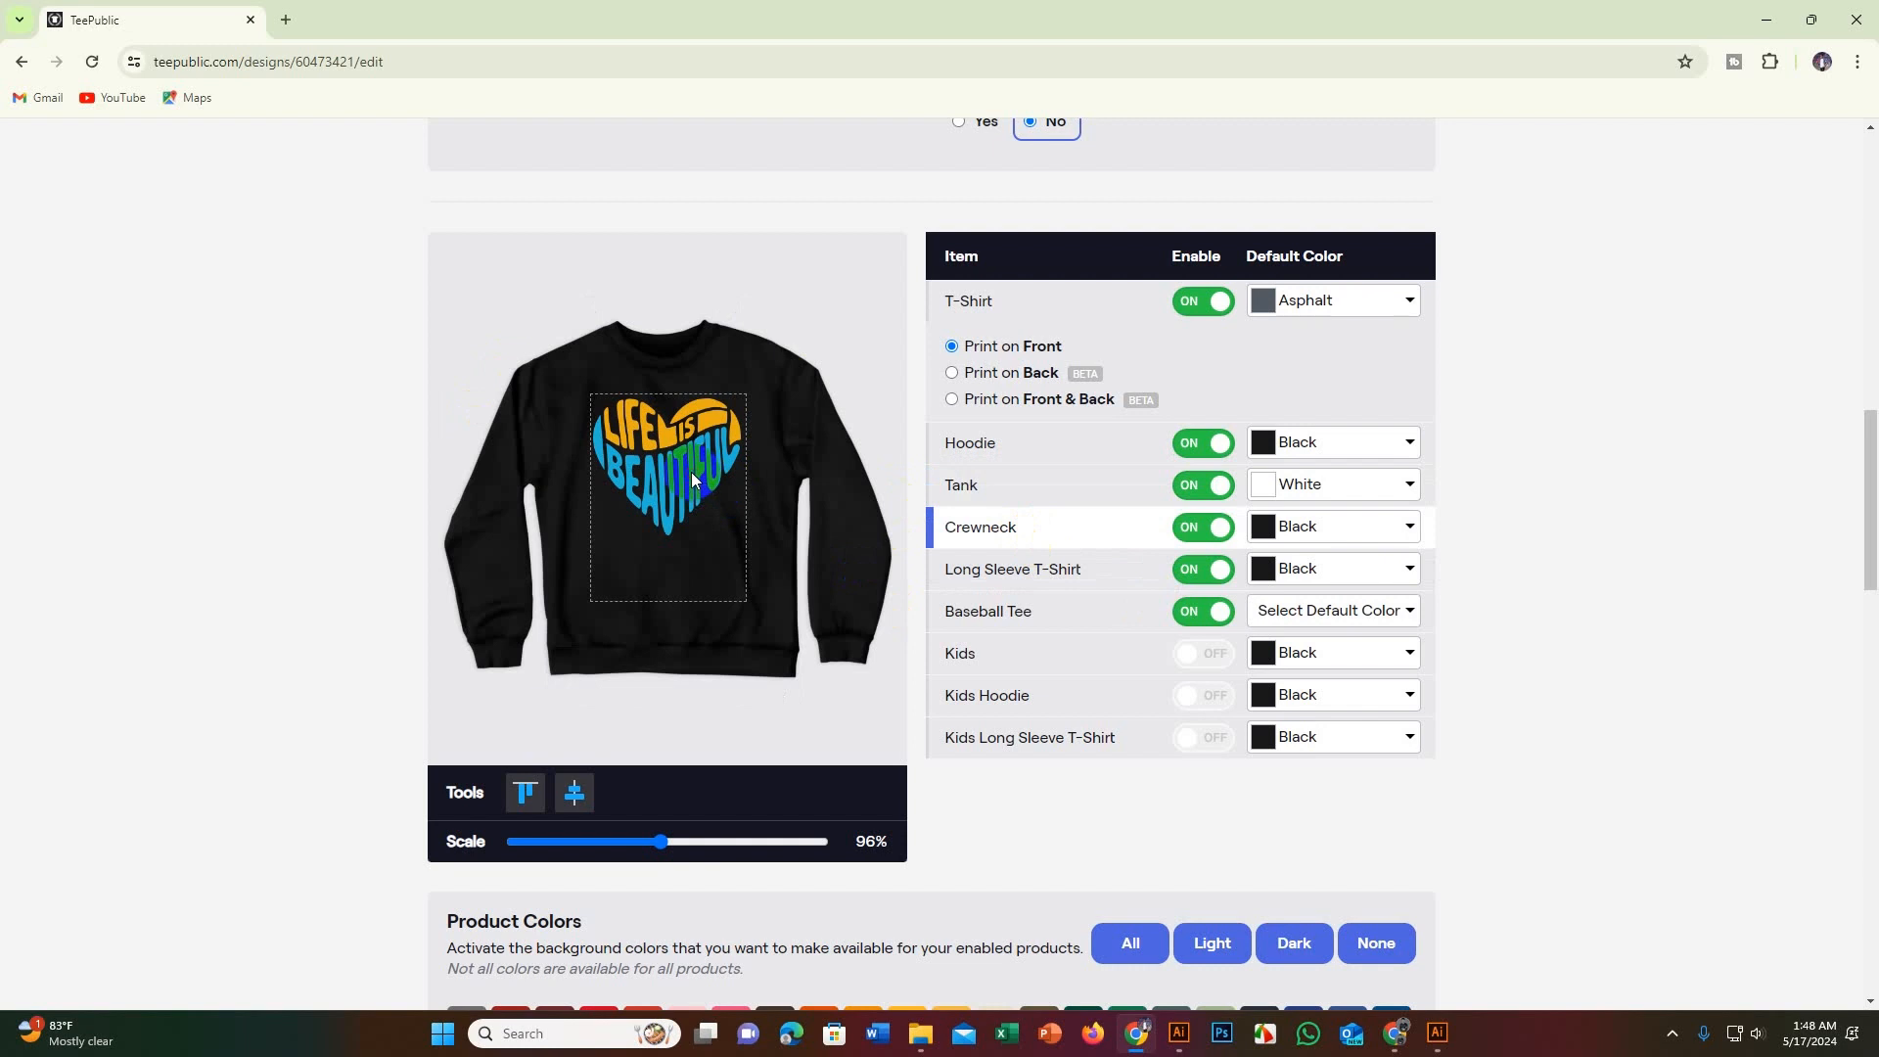
pyautogui.click(665, 532)
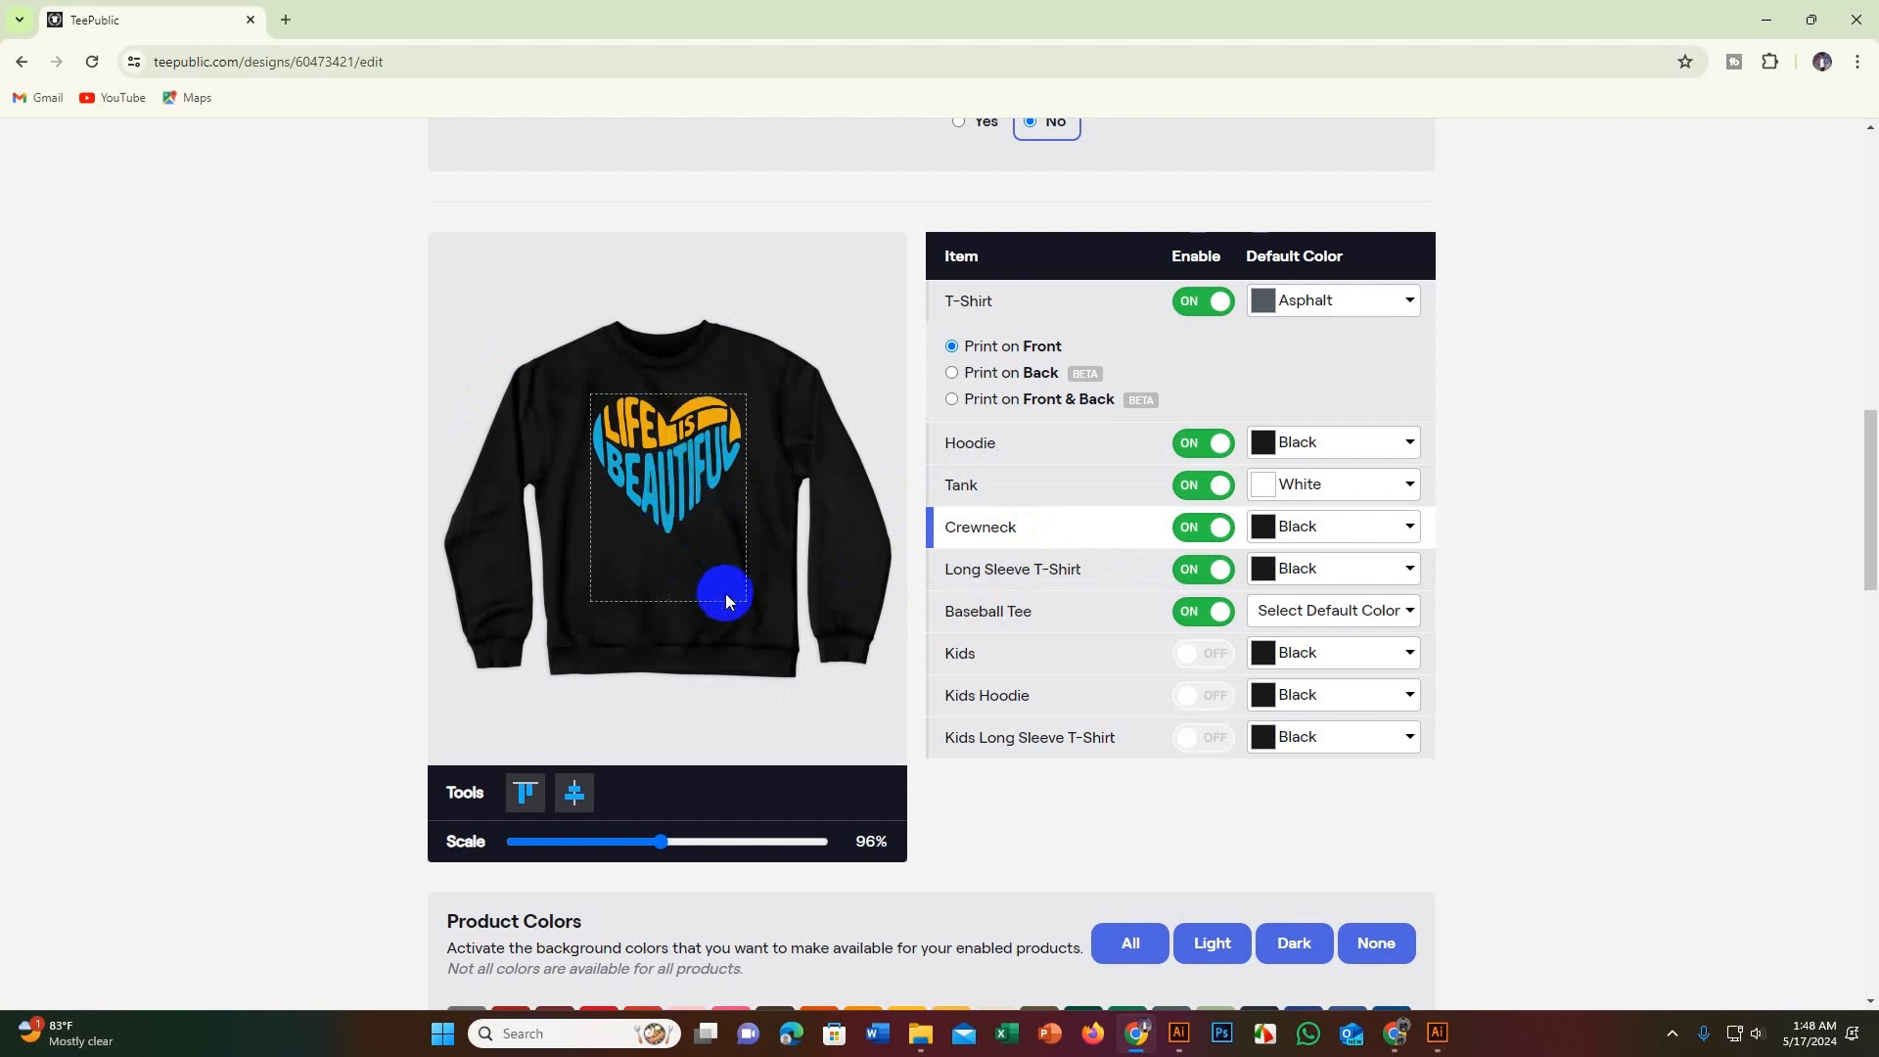
pyautogui.moveTo(659, 842); pyautogui.dragTo(638, 843)
pyautogui.click(671, 514)
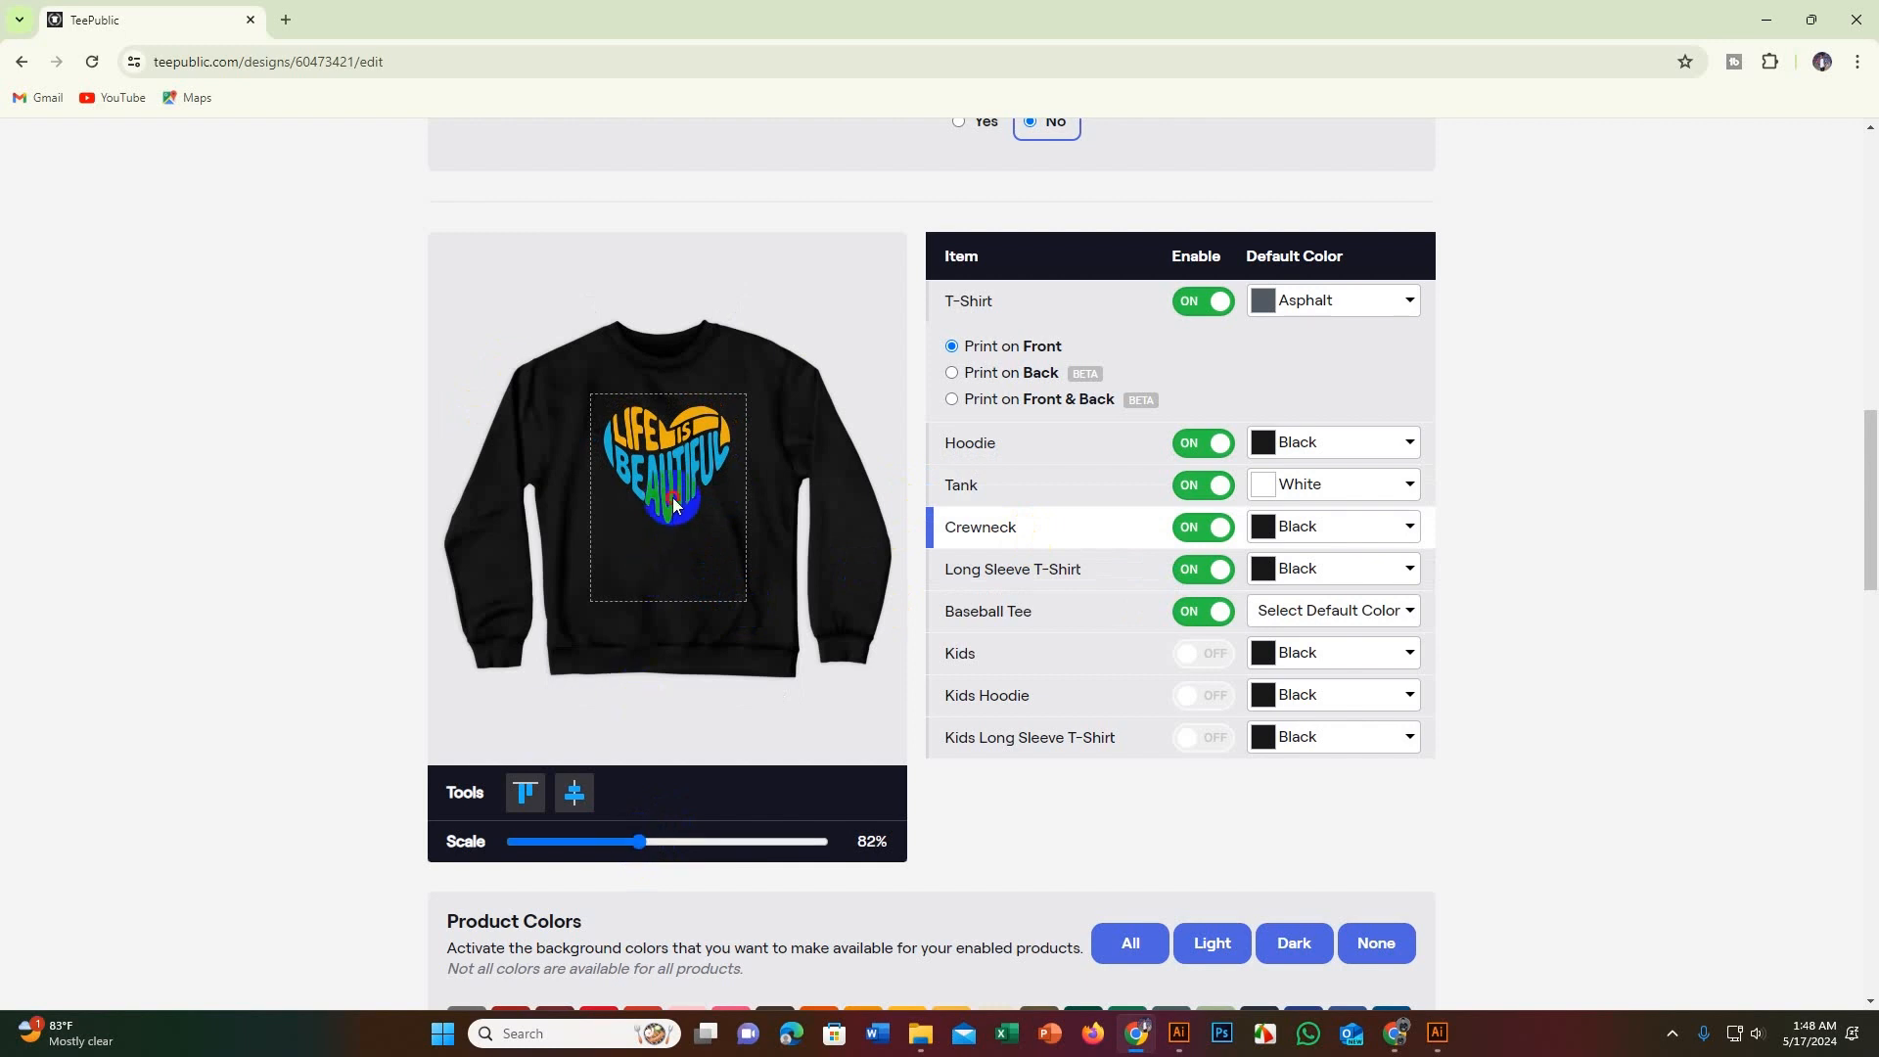
pyautogui.moveTo(674, 499); pyautogui.dragTo(672, 496)
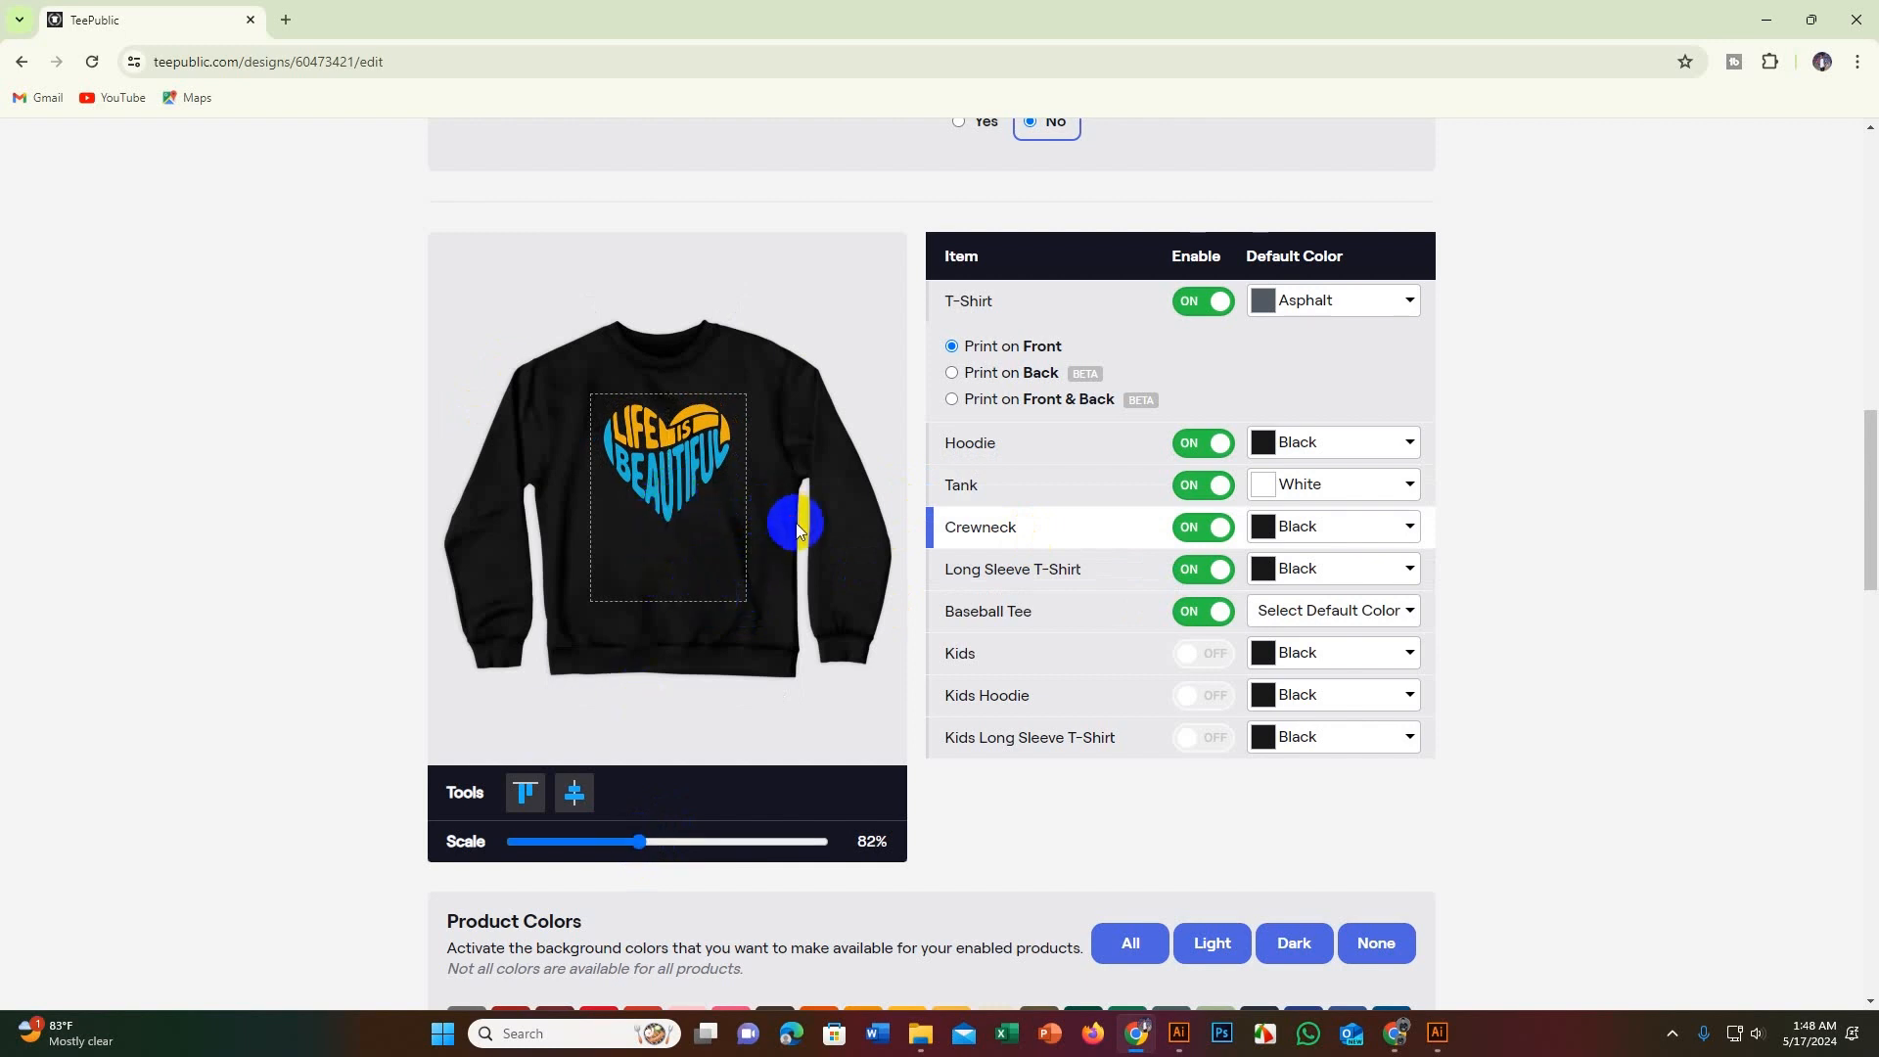
# Step: Enlarge the design on the Tank to 93% scale
pyautogui.click(1067, 486)
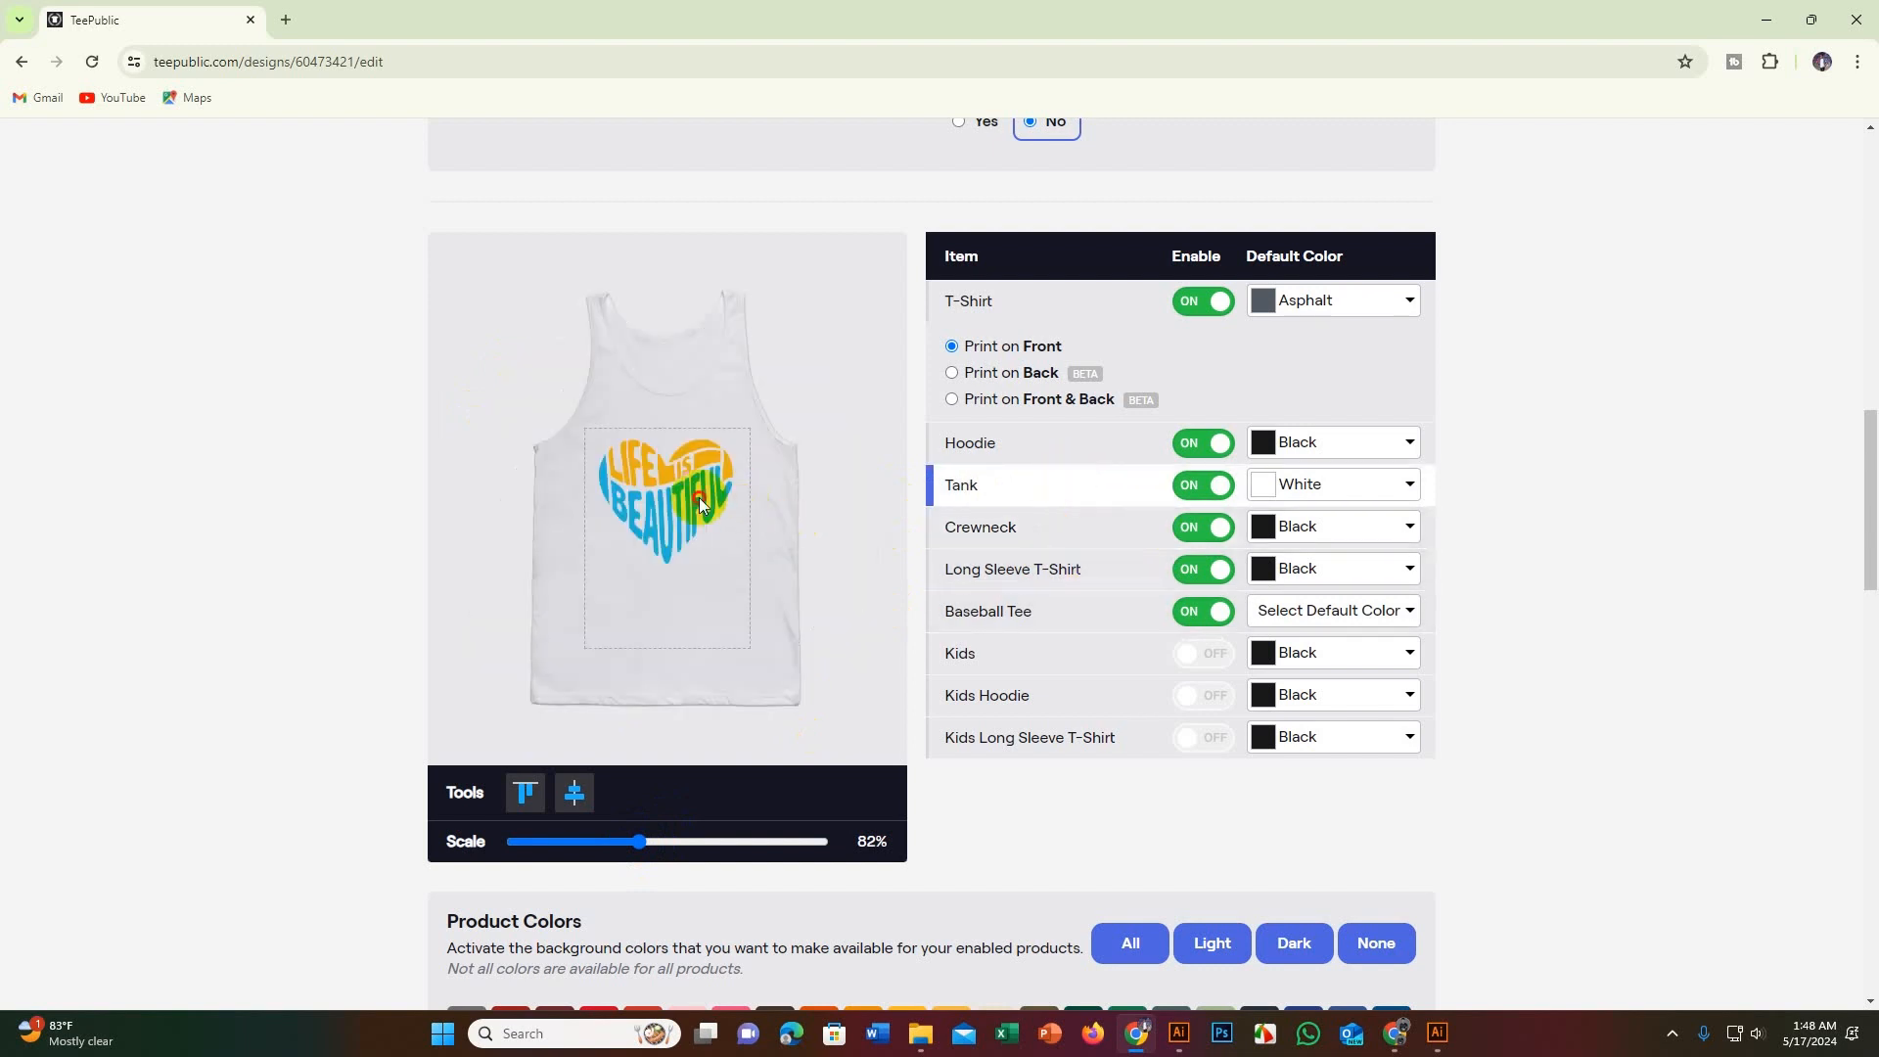
pyautogui.moveTo(626, 848)
pyautogui.mouseDown()
pyautogui.moveTo(609, 842)
pyautogui.moveTo(654, 834)
pyautogui.mouseUp()
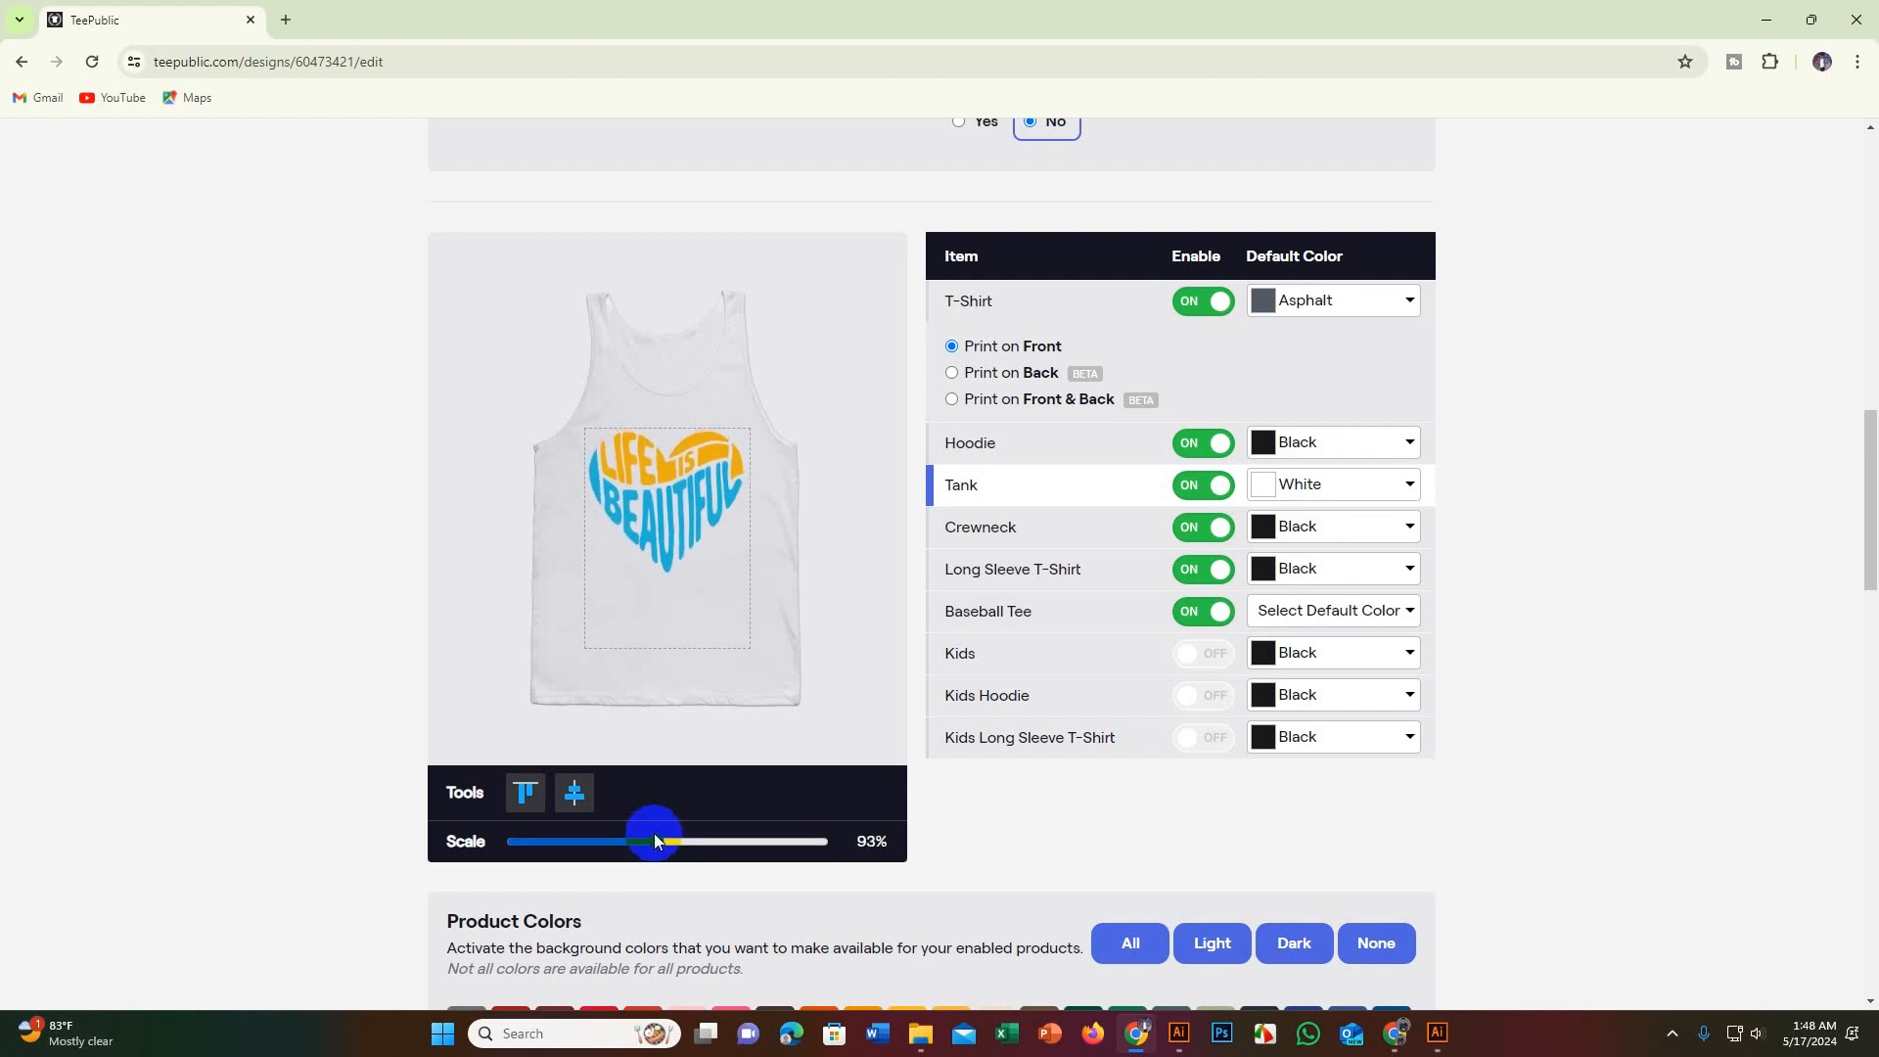
pyautogui.click(685, 485)
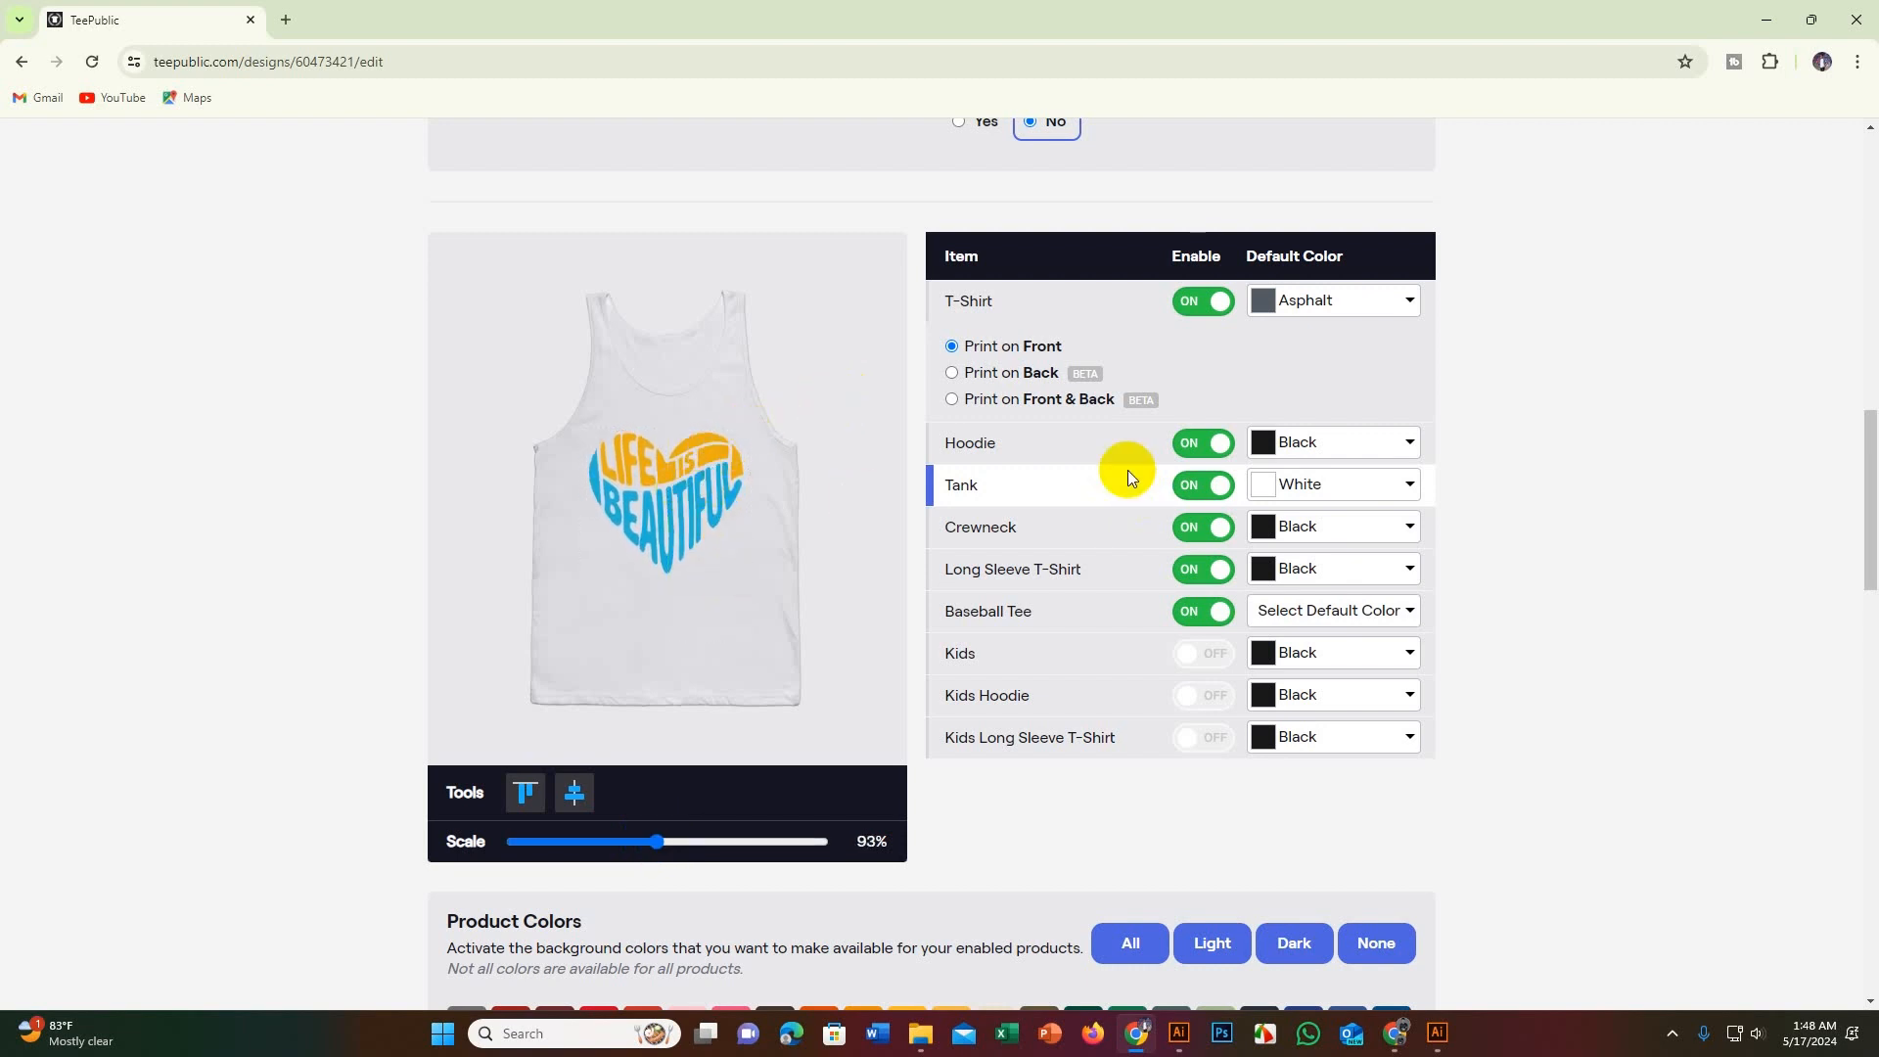
# Step: Review the design on the Hoodie and Crewneck, and set its scale to 94% on the Long Sleeve T-Shirt
pyautogui.click(1102, 444)
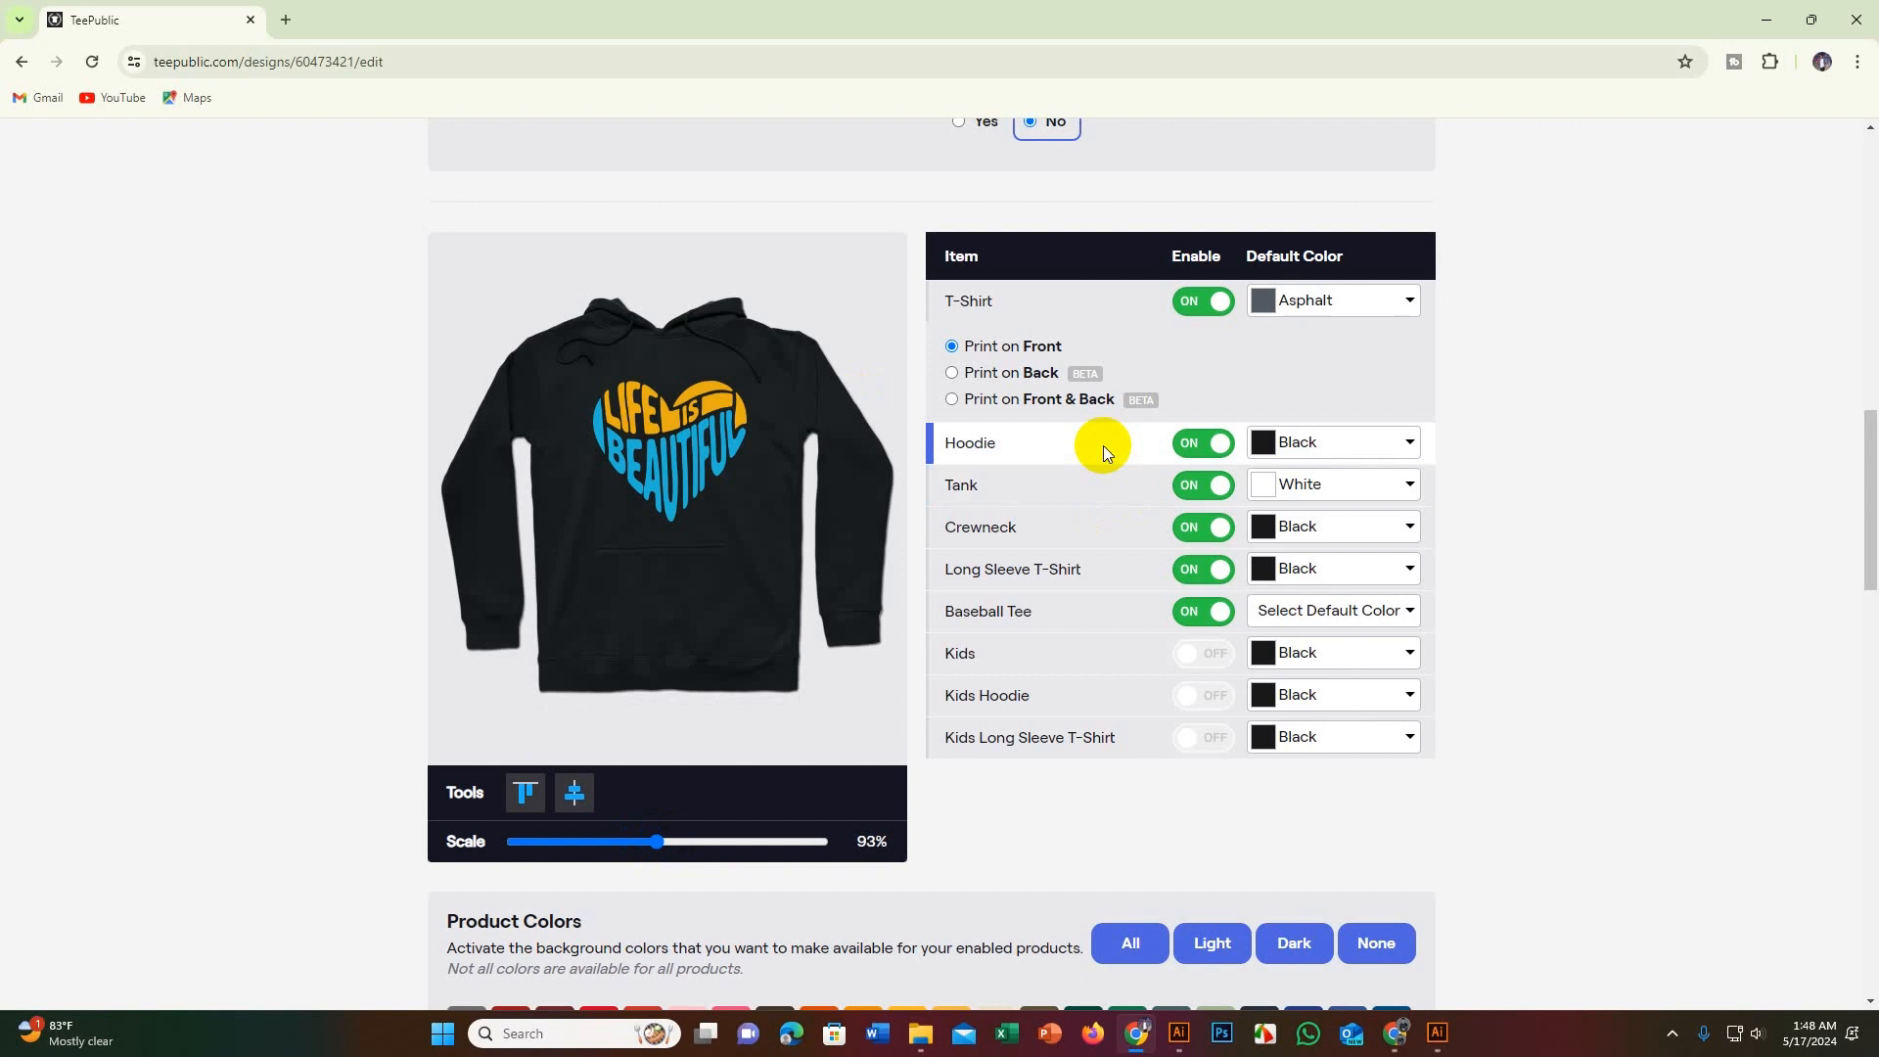
pyautogui.click(1013, 531)
pyautogui.click(1011, 584)
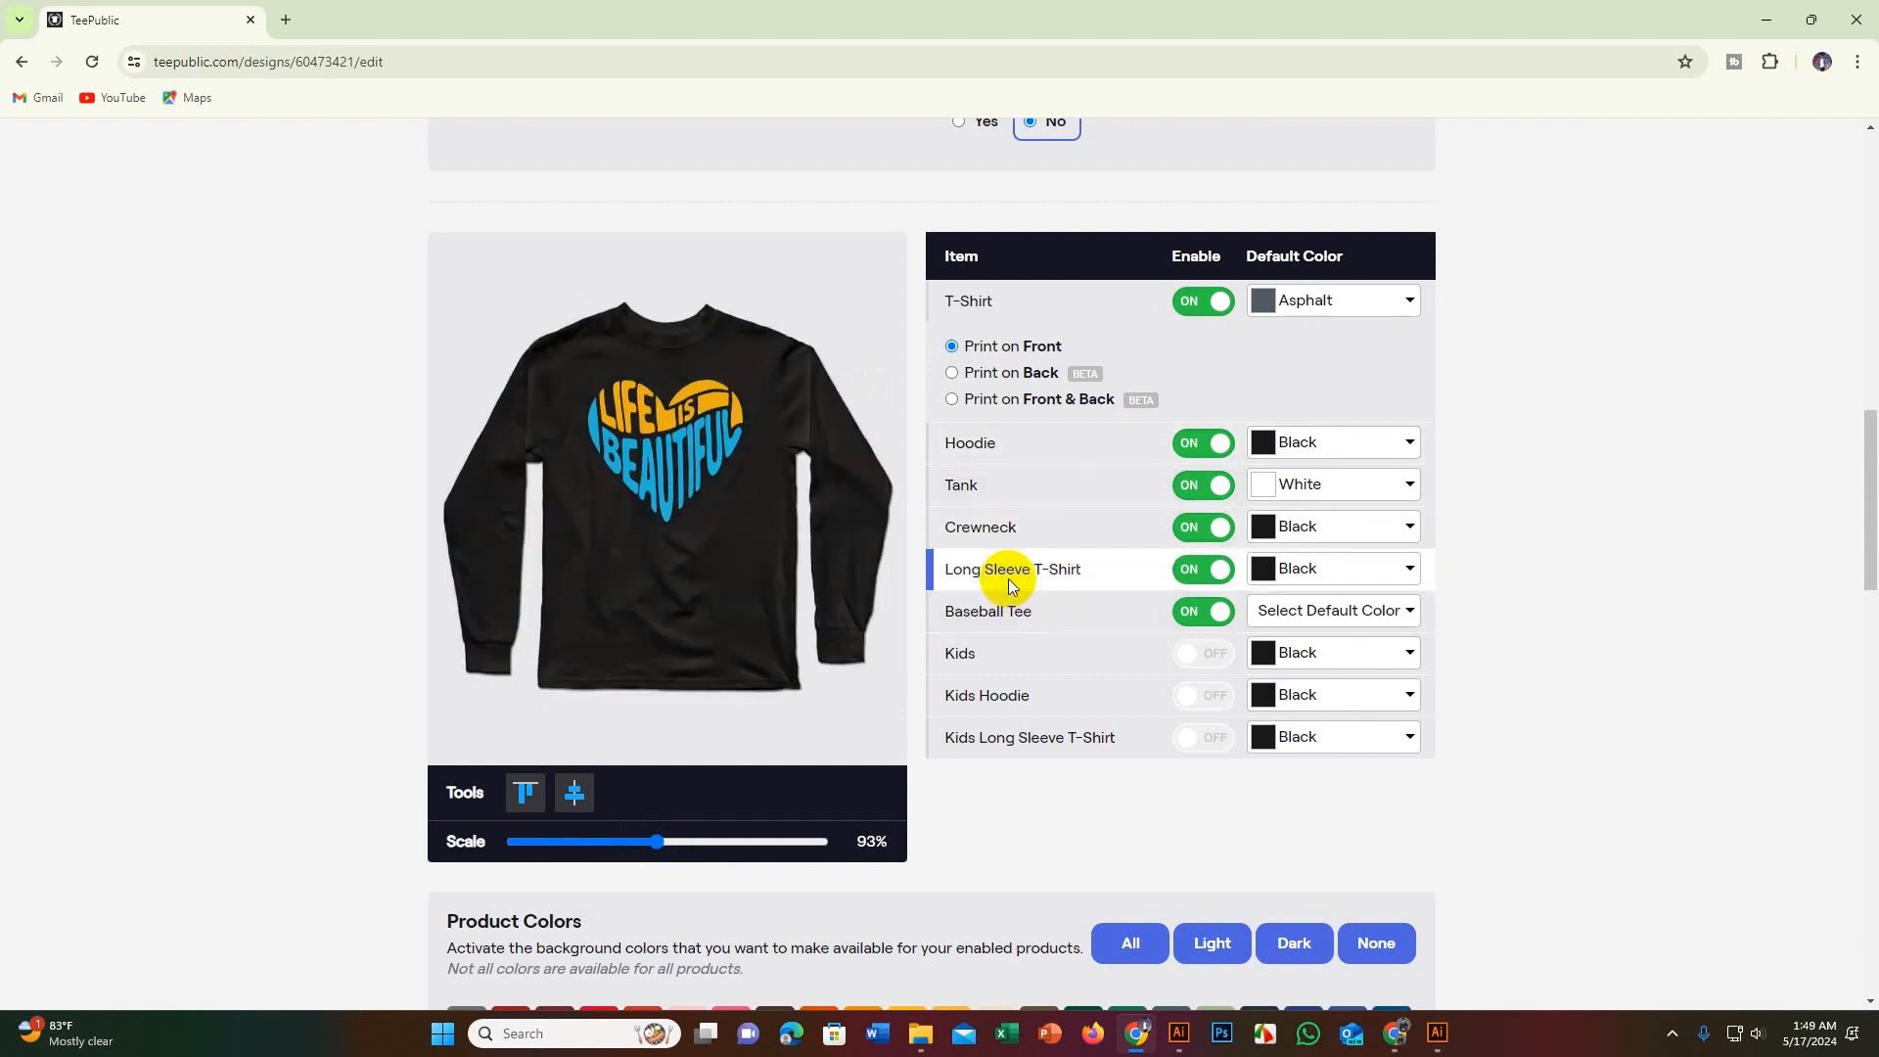
pyautogui.click(645, 435)
pyautogui.click(773, 435)
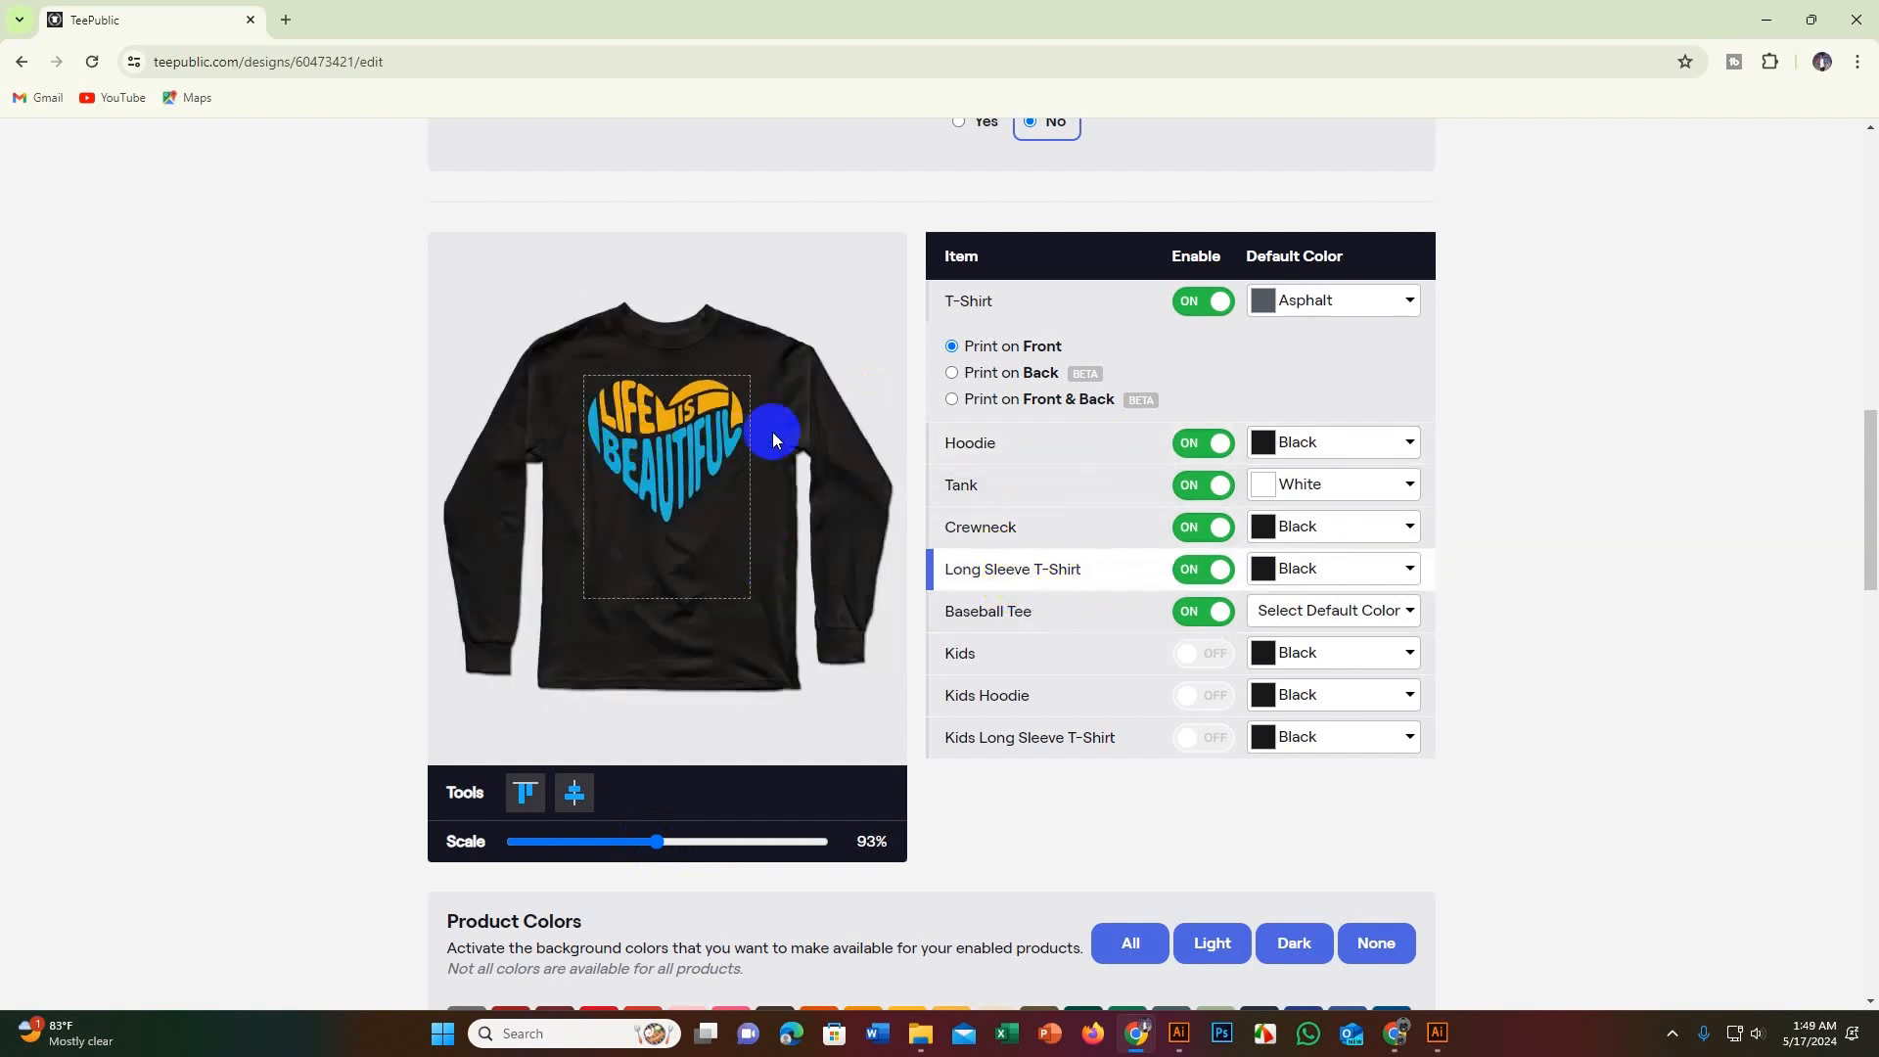
pyautogui.click(669, 842)
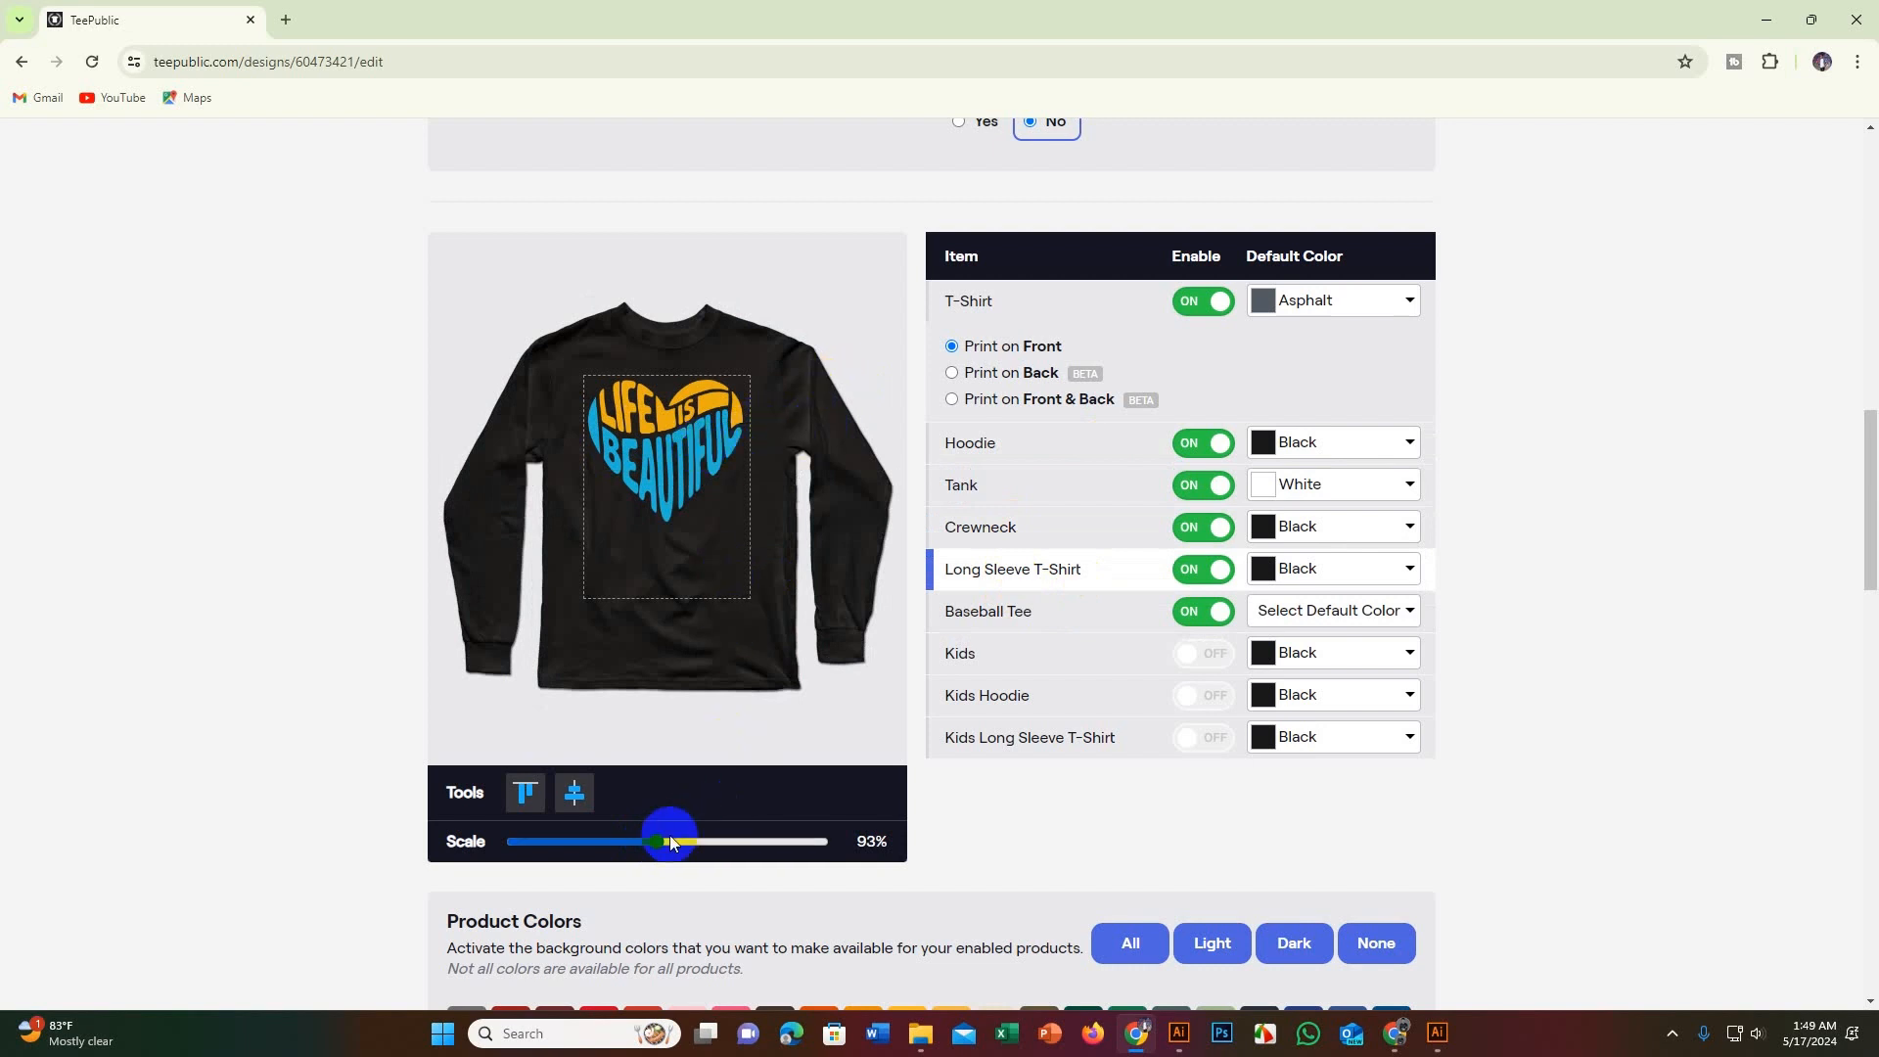
pyautogui.moveTo(648, 837); pyautogui.dragTo(658, 835)
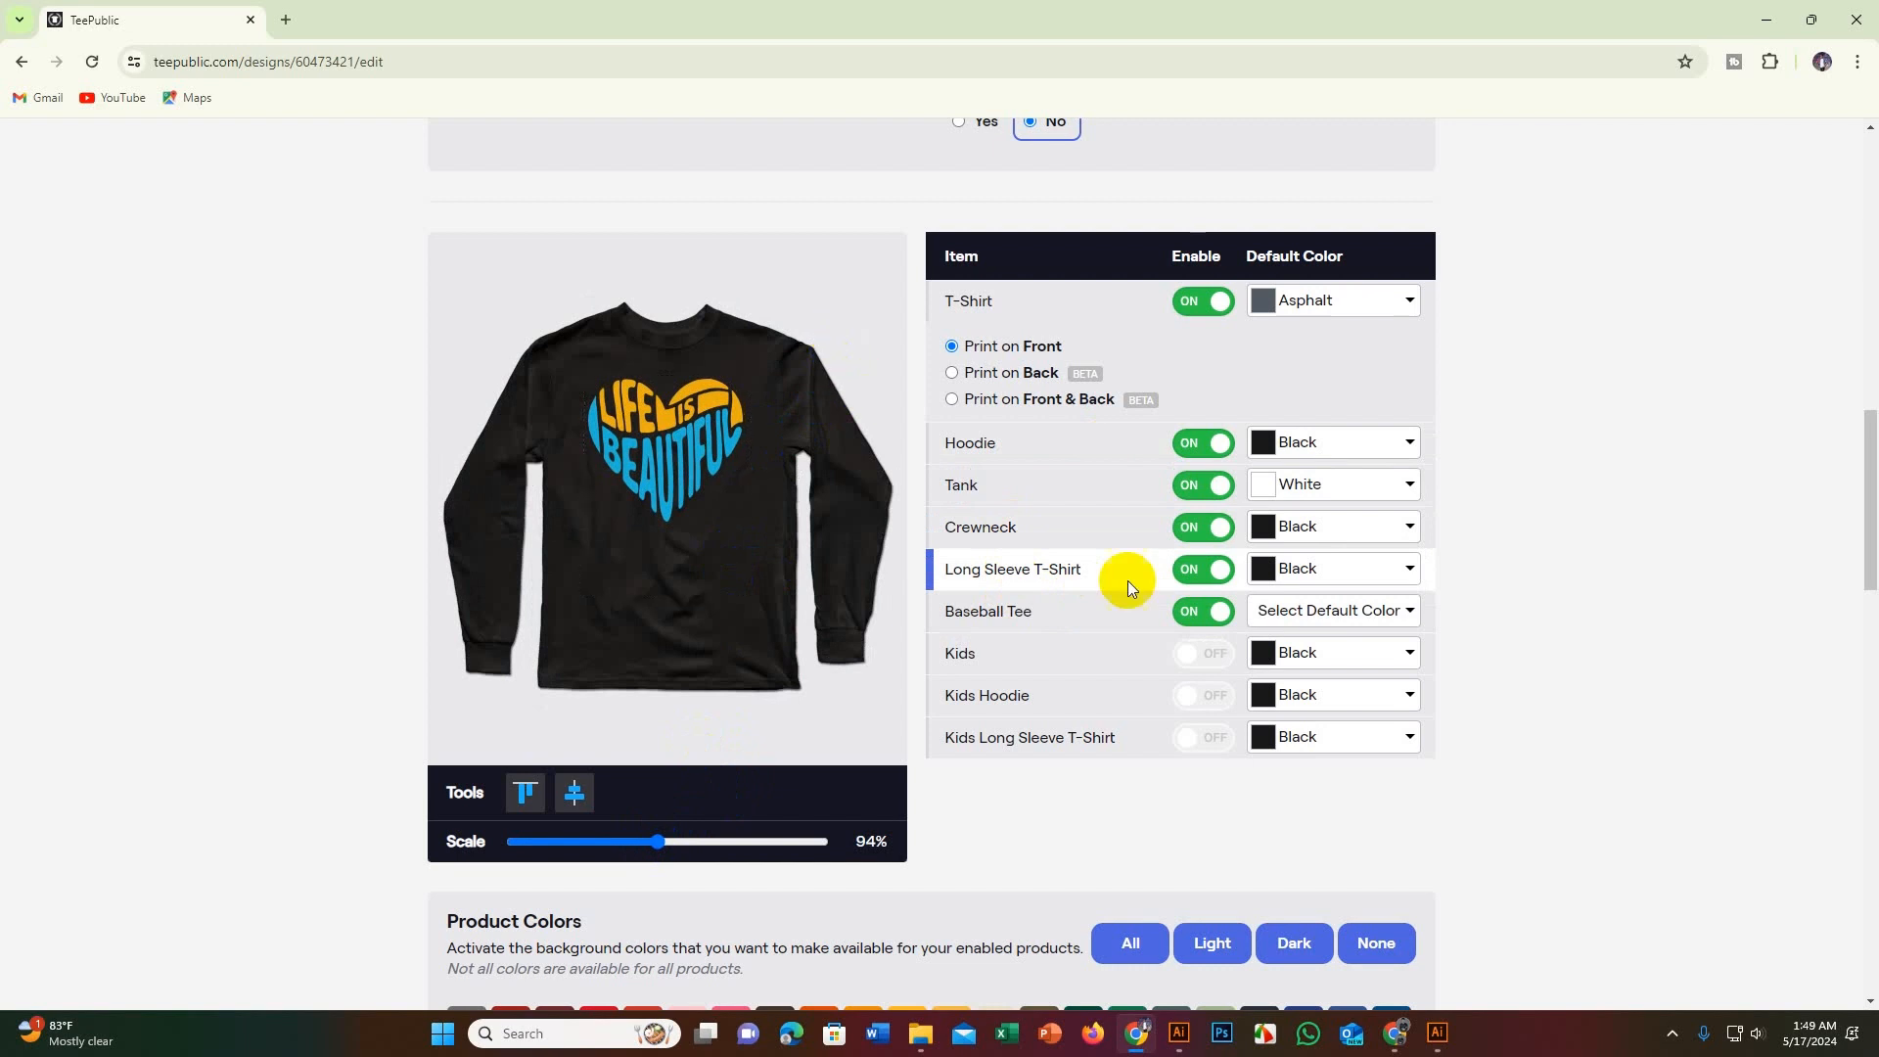
# Step: Look through the Baseball Tee's default color options and nudge its design slightly down in the print area
pyautogui.click(1034, 613)
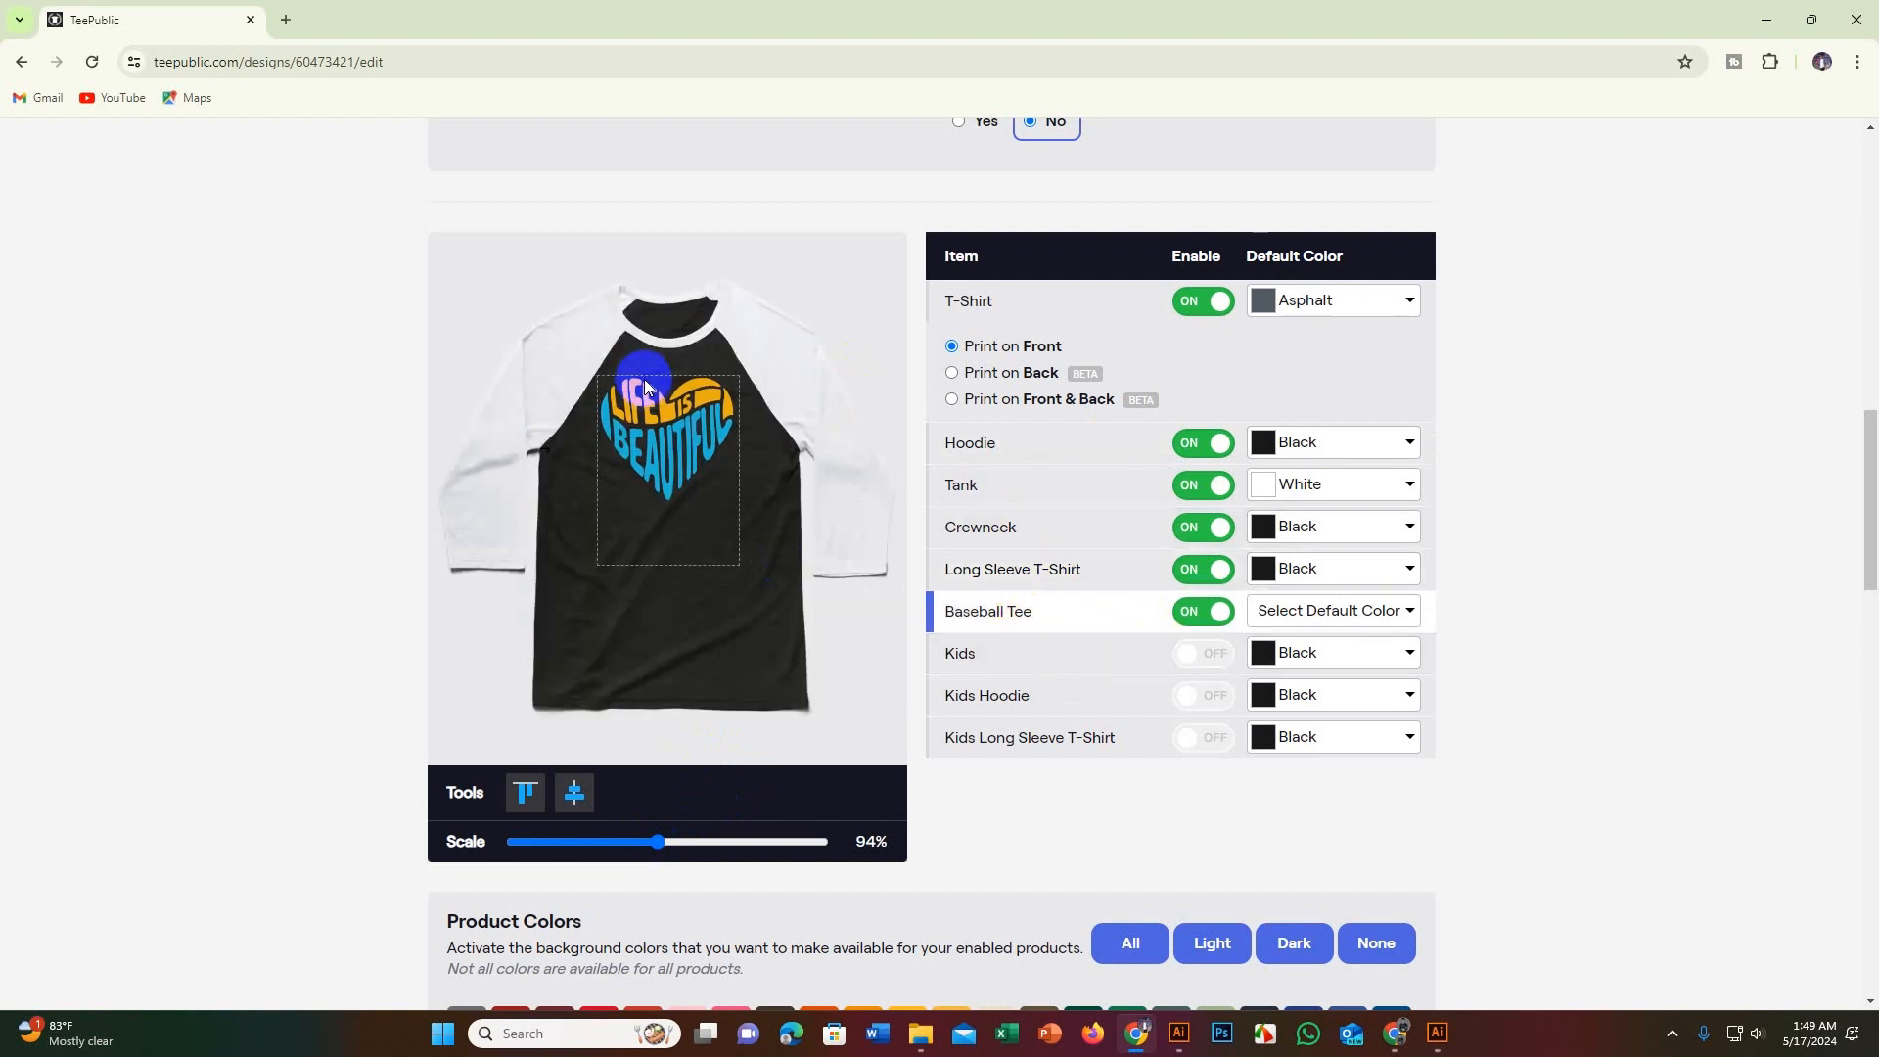
pyautogui.click(668, 409)
pyautogui.click(1366, 609)
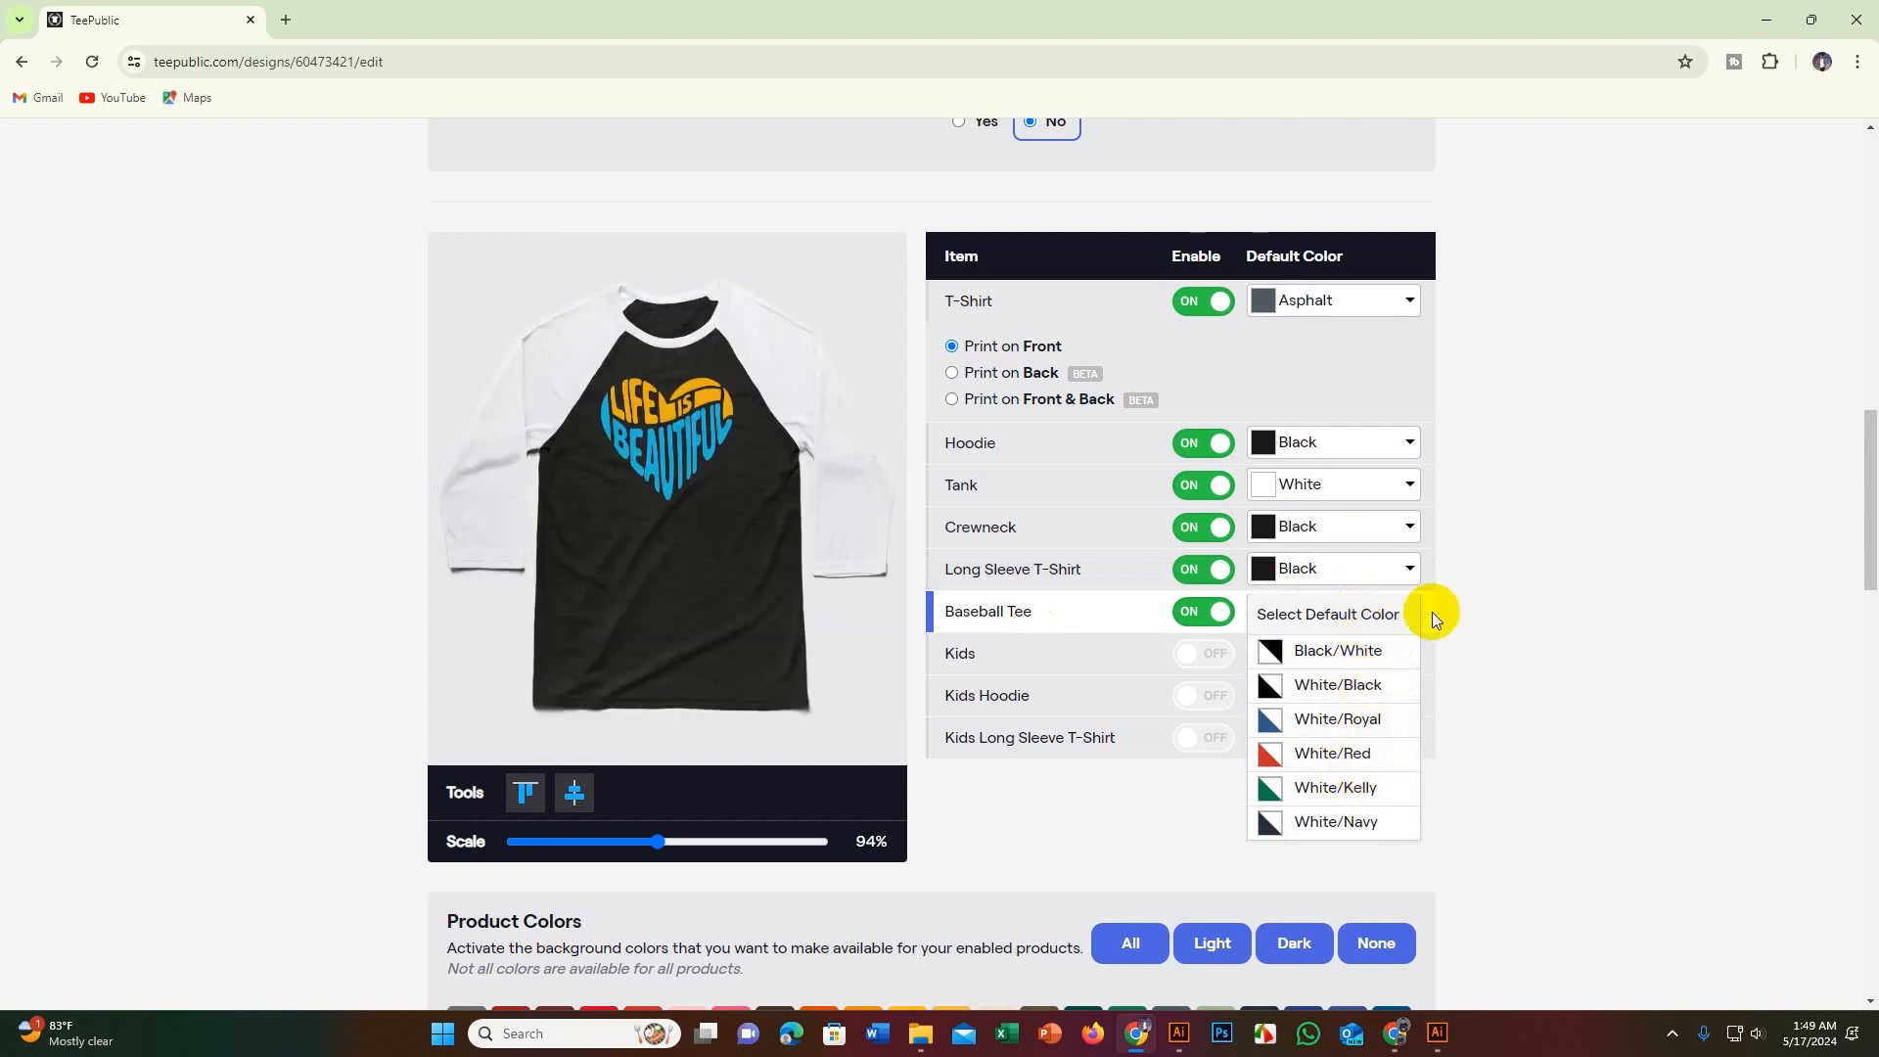
pyautogui.click(1312, 621)
pyautogui.click(704, 475)
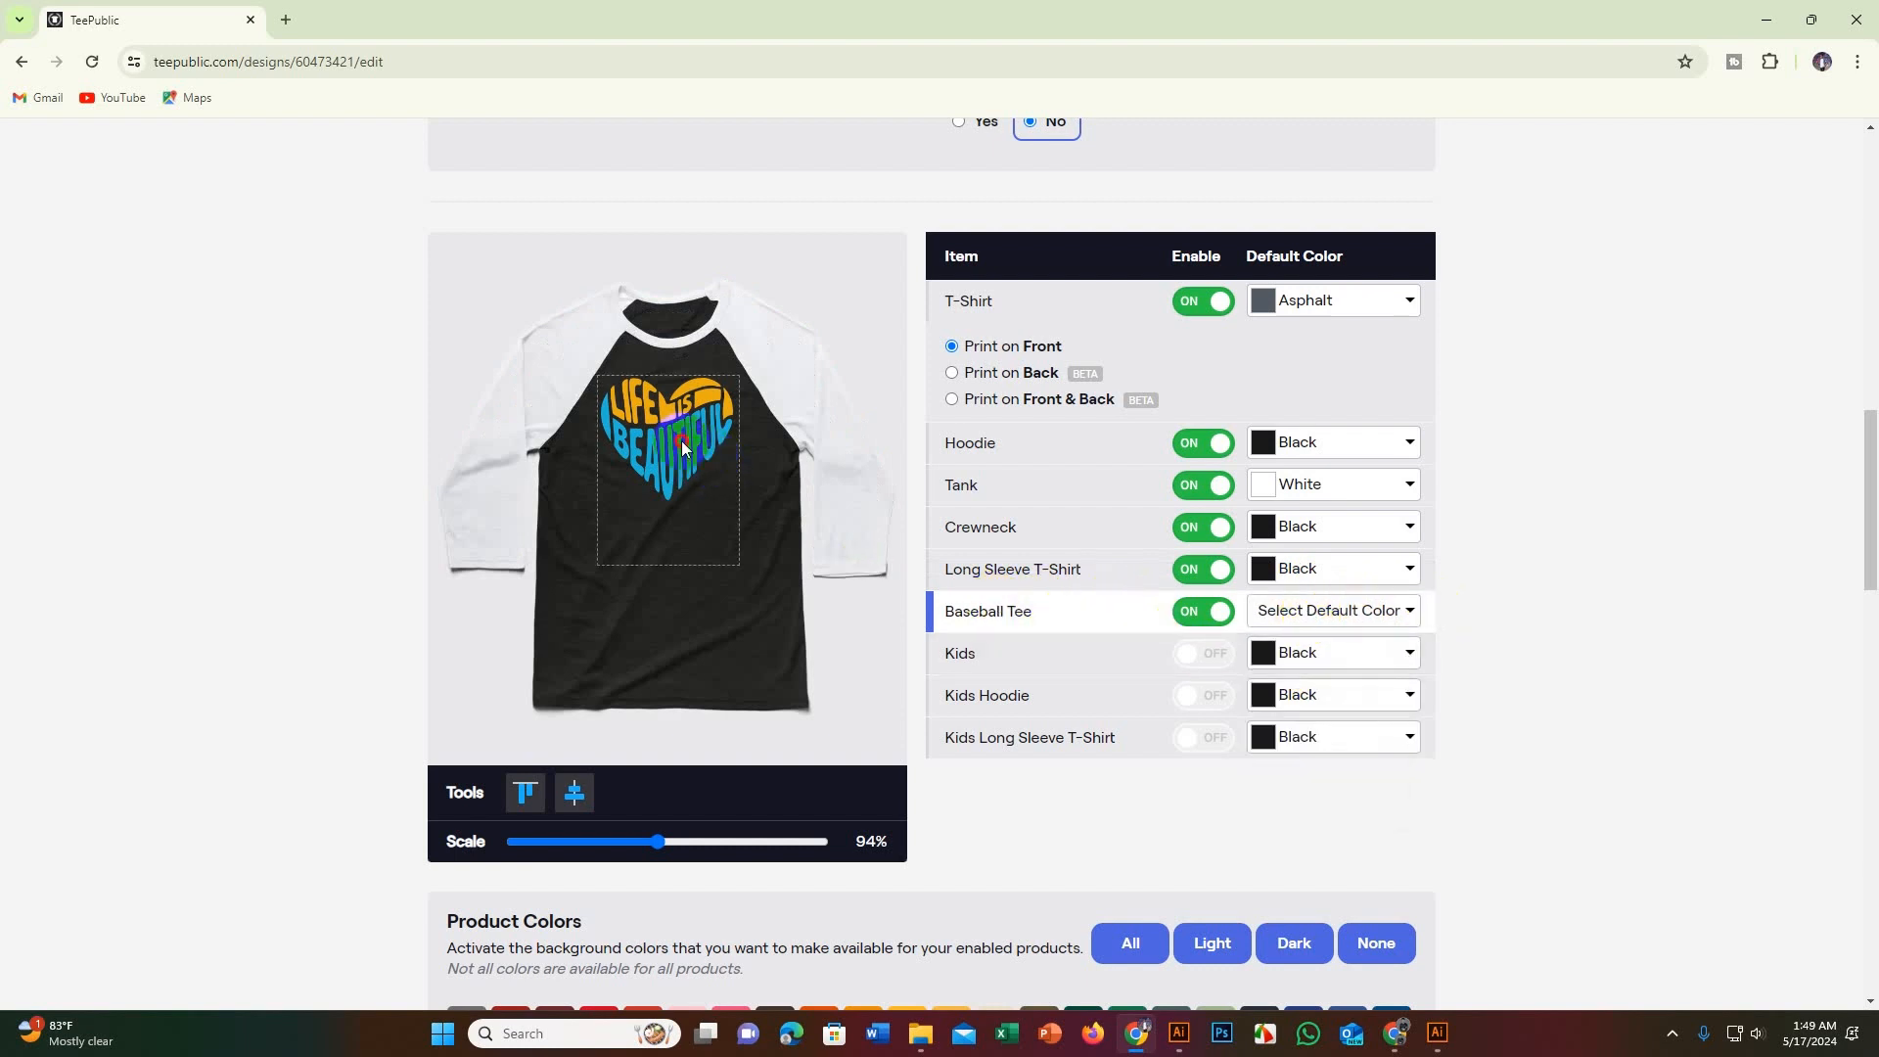
pyautogui.moveTo(682, 448); pyautogui.dragTo(682, 451)
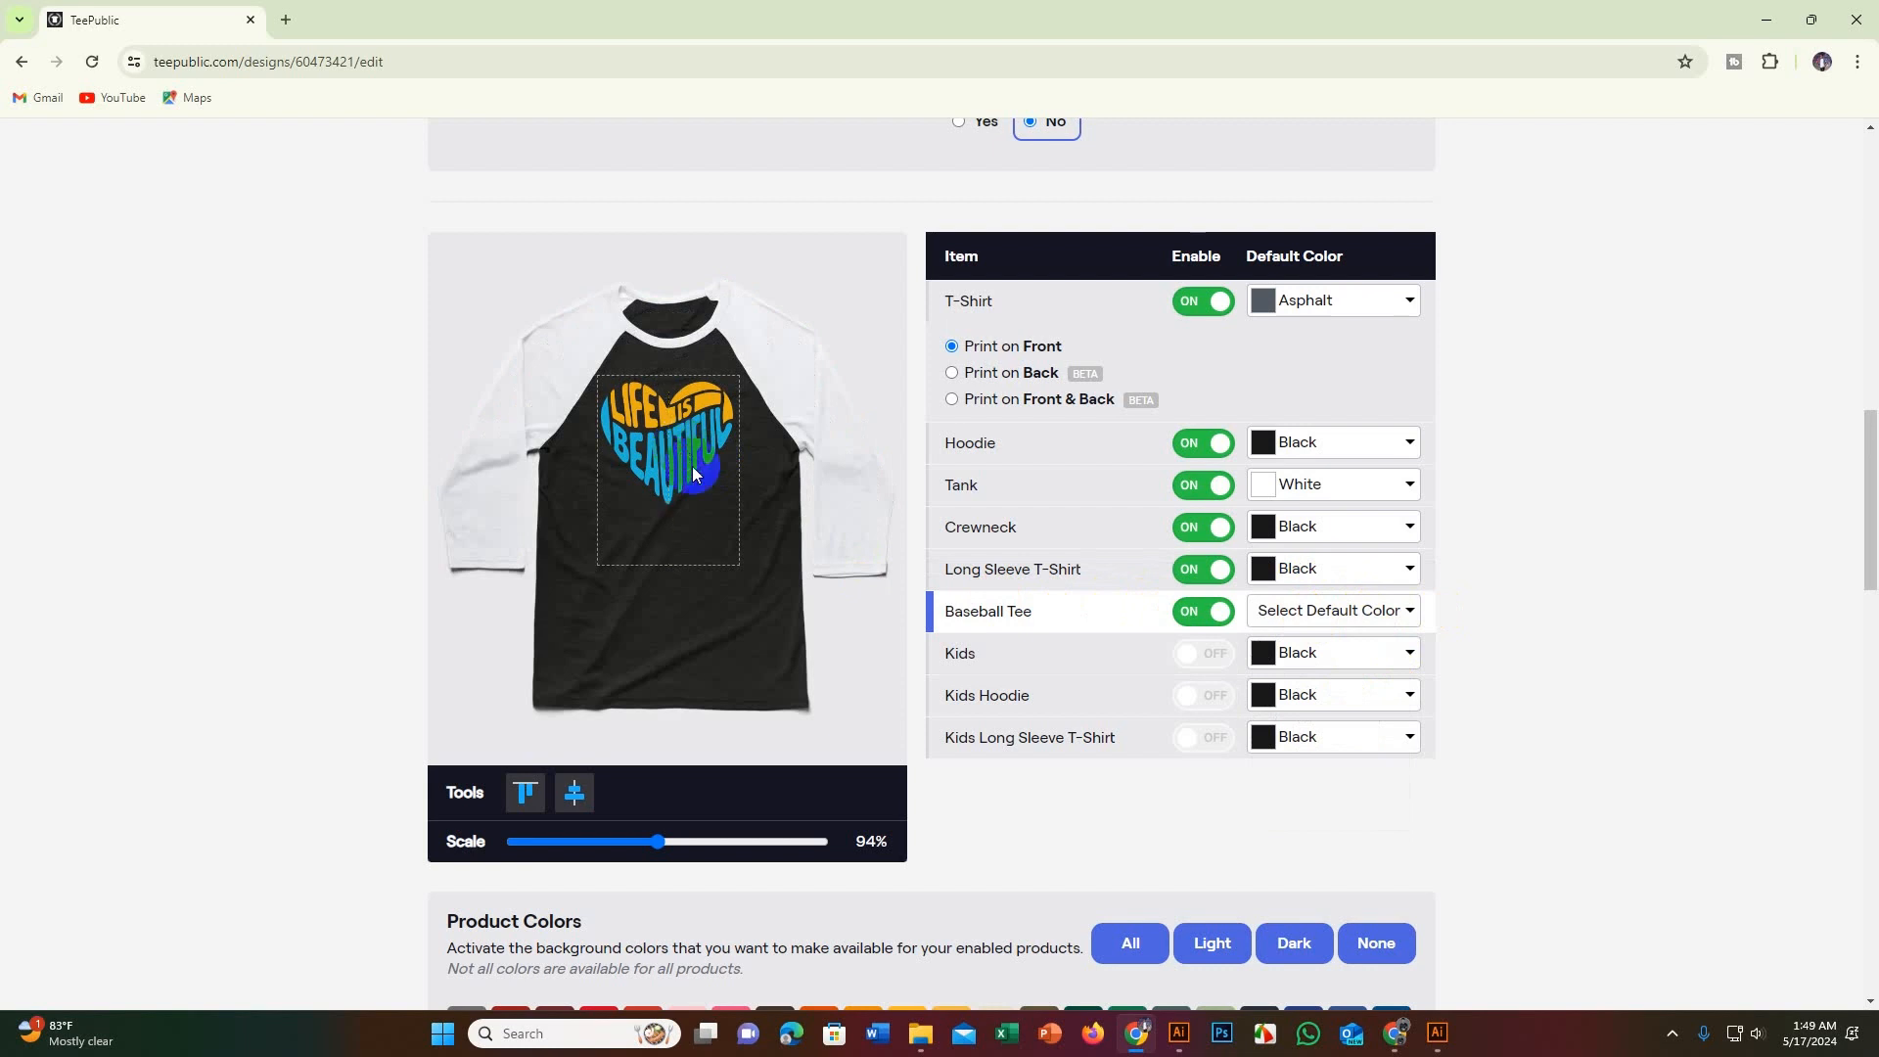
# Step: Enable the design on the Kids and Kids Hoodie products after checking its placement on each
pyautogui.click(1065, 655)
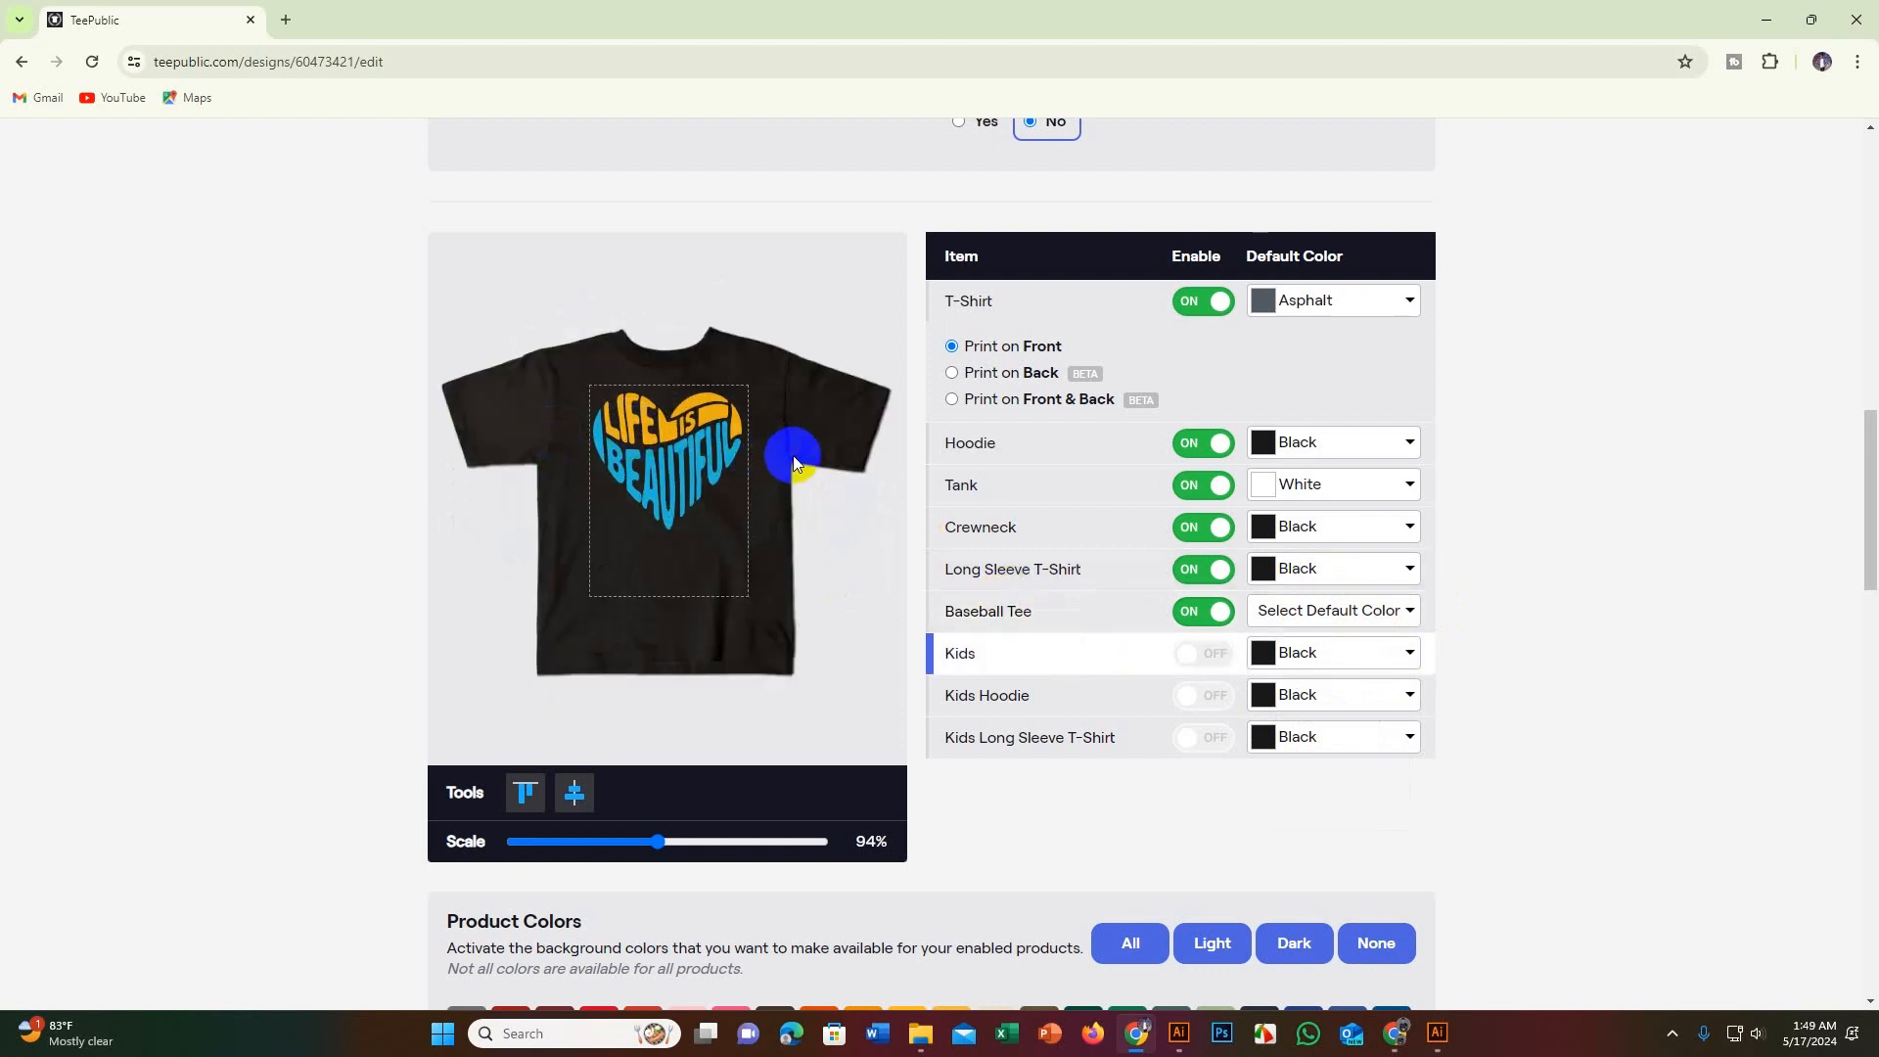
pyautogui.click(1194, 659)
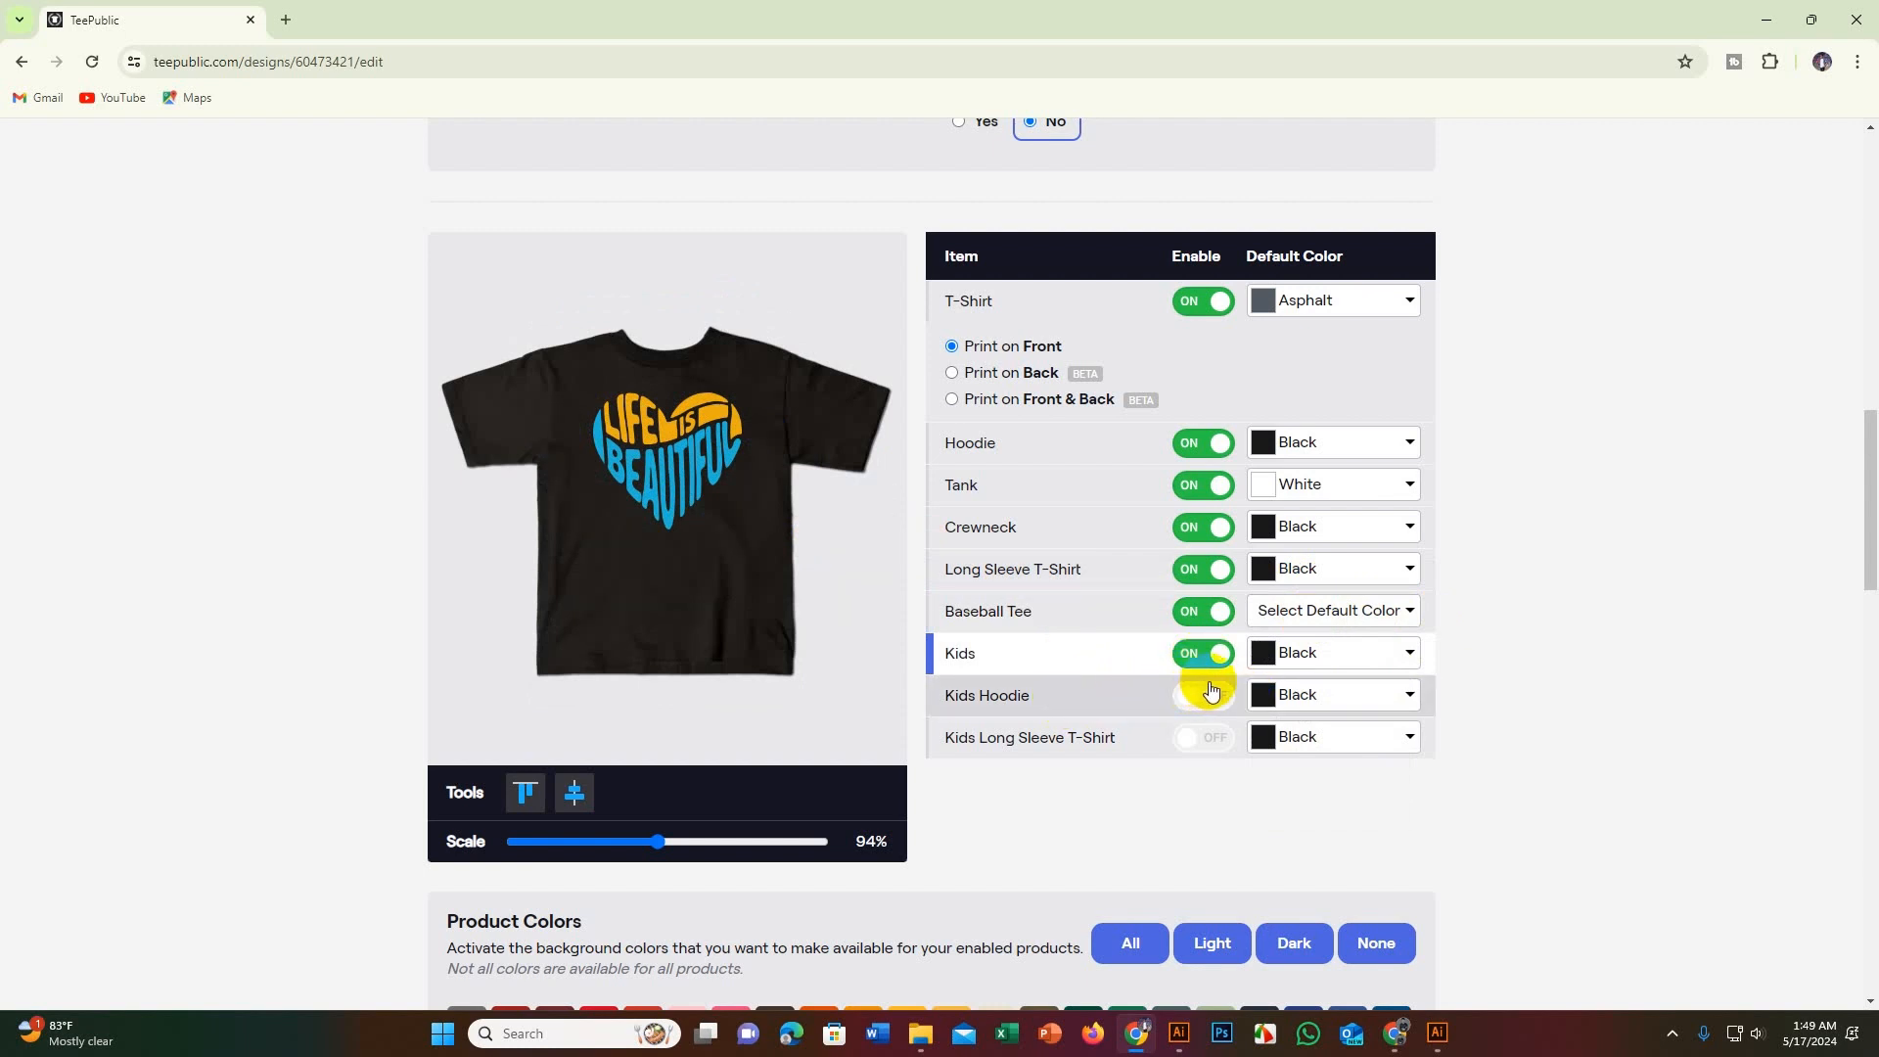
pyautogui.click(1053, 696)
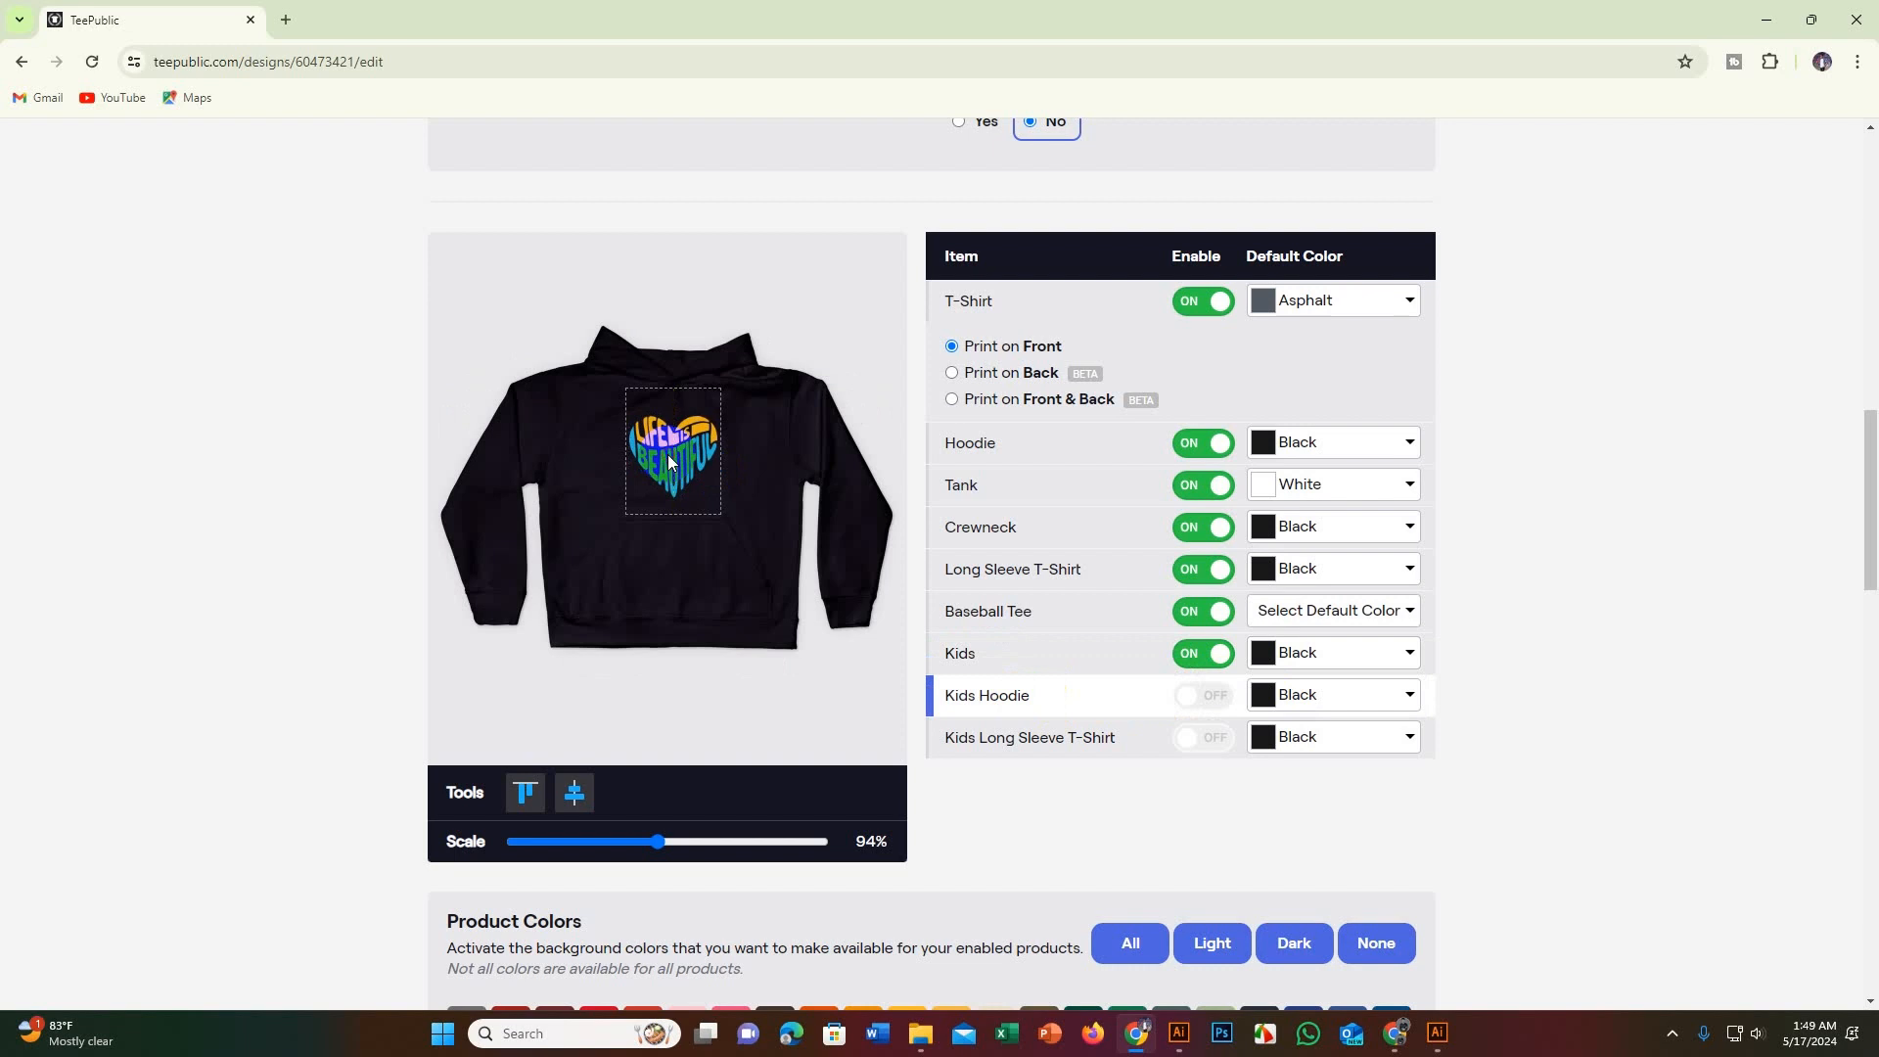
pyautogui.click(784, 434)
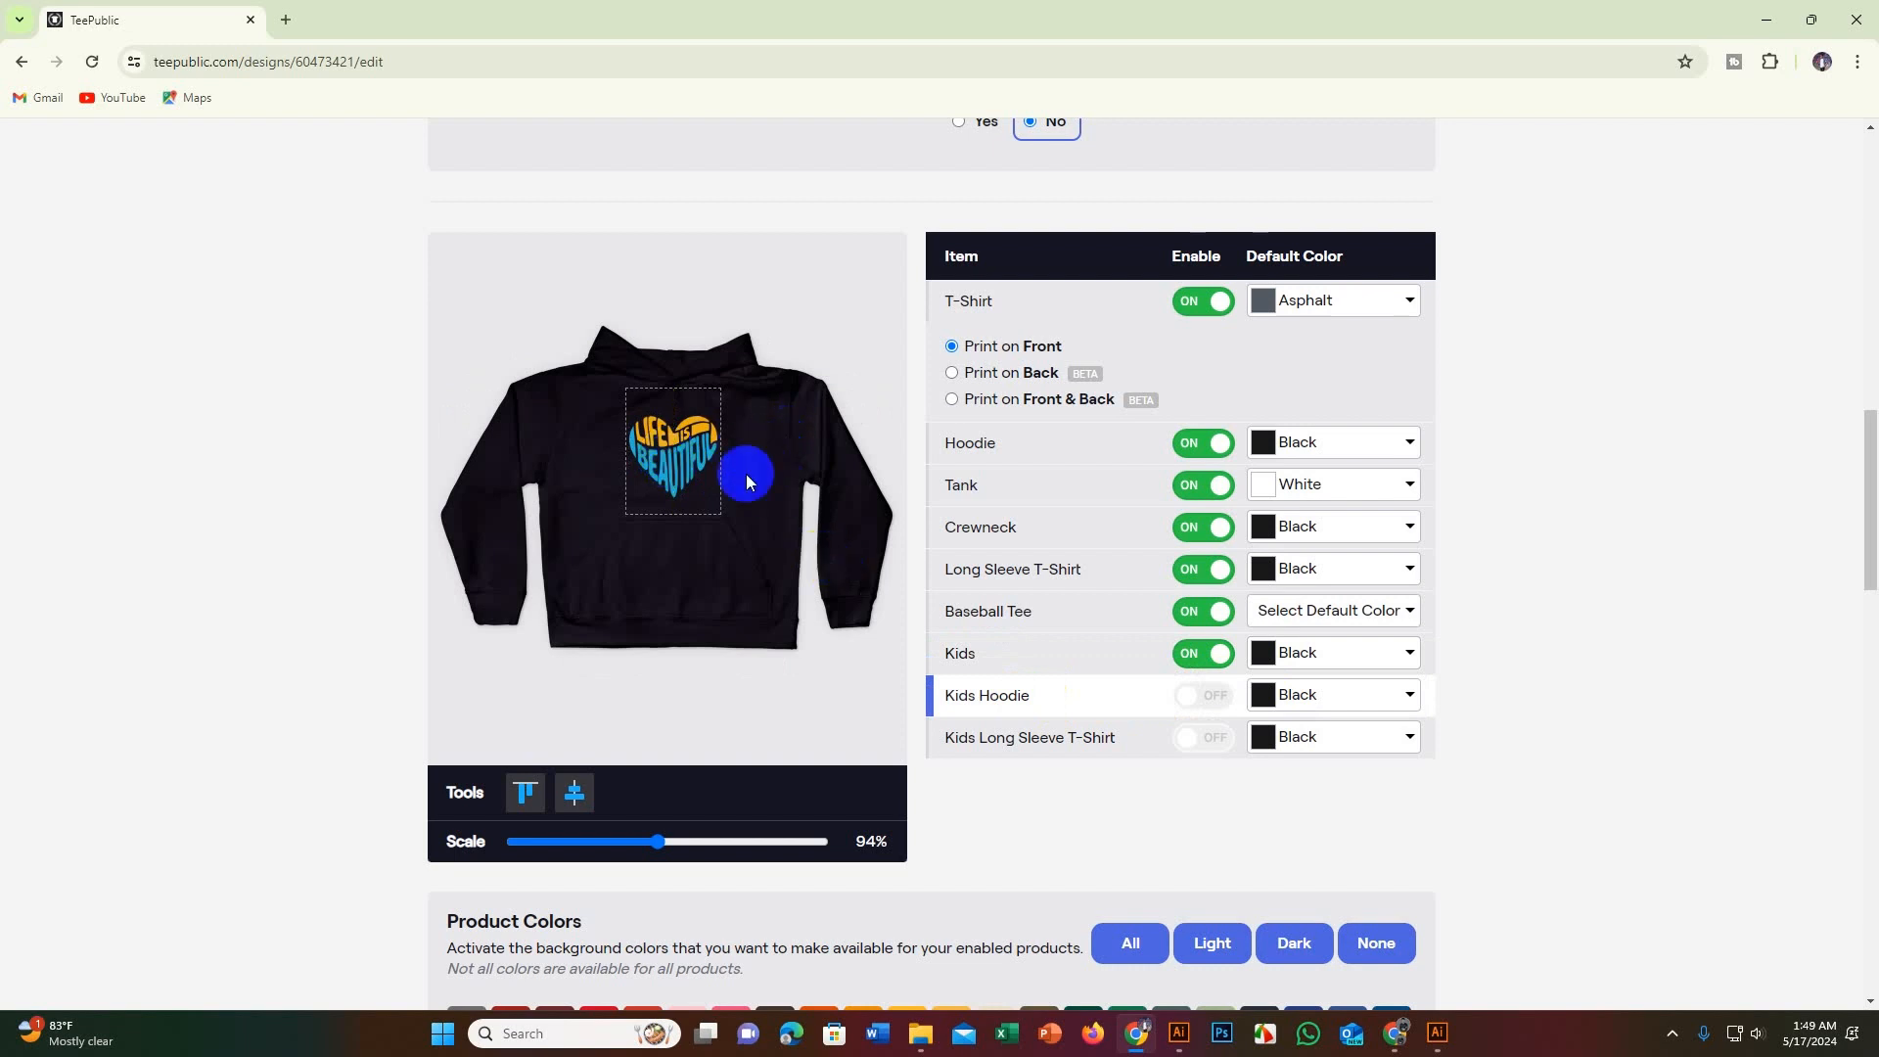
pyautogui.click(1210, 693)
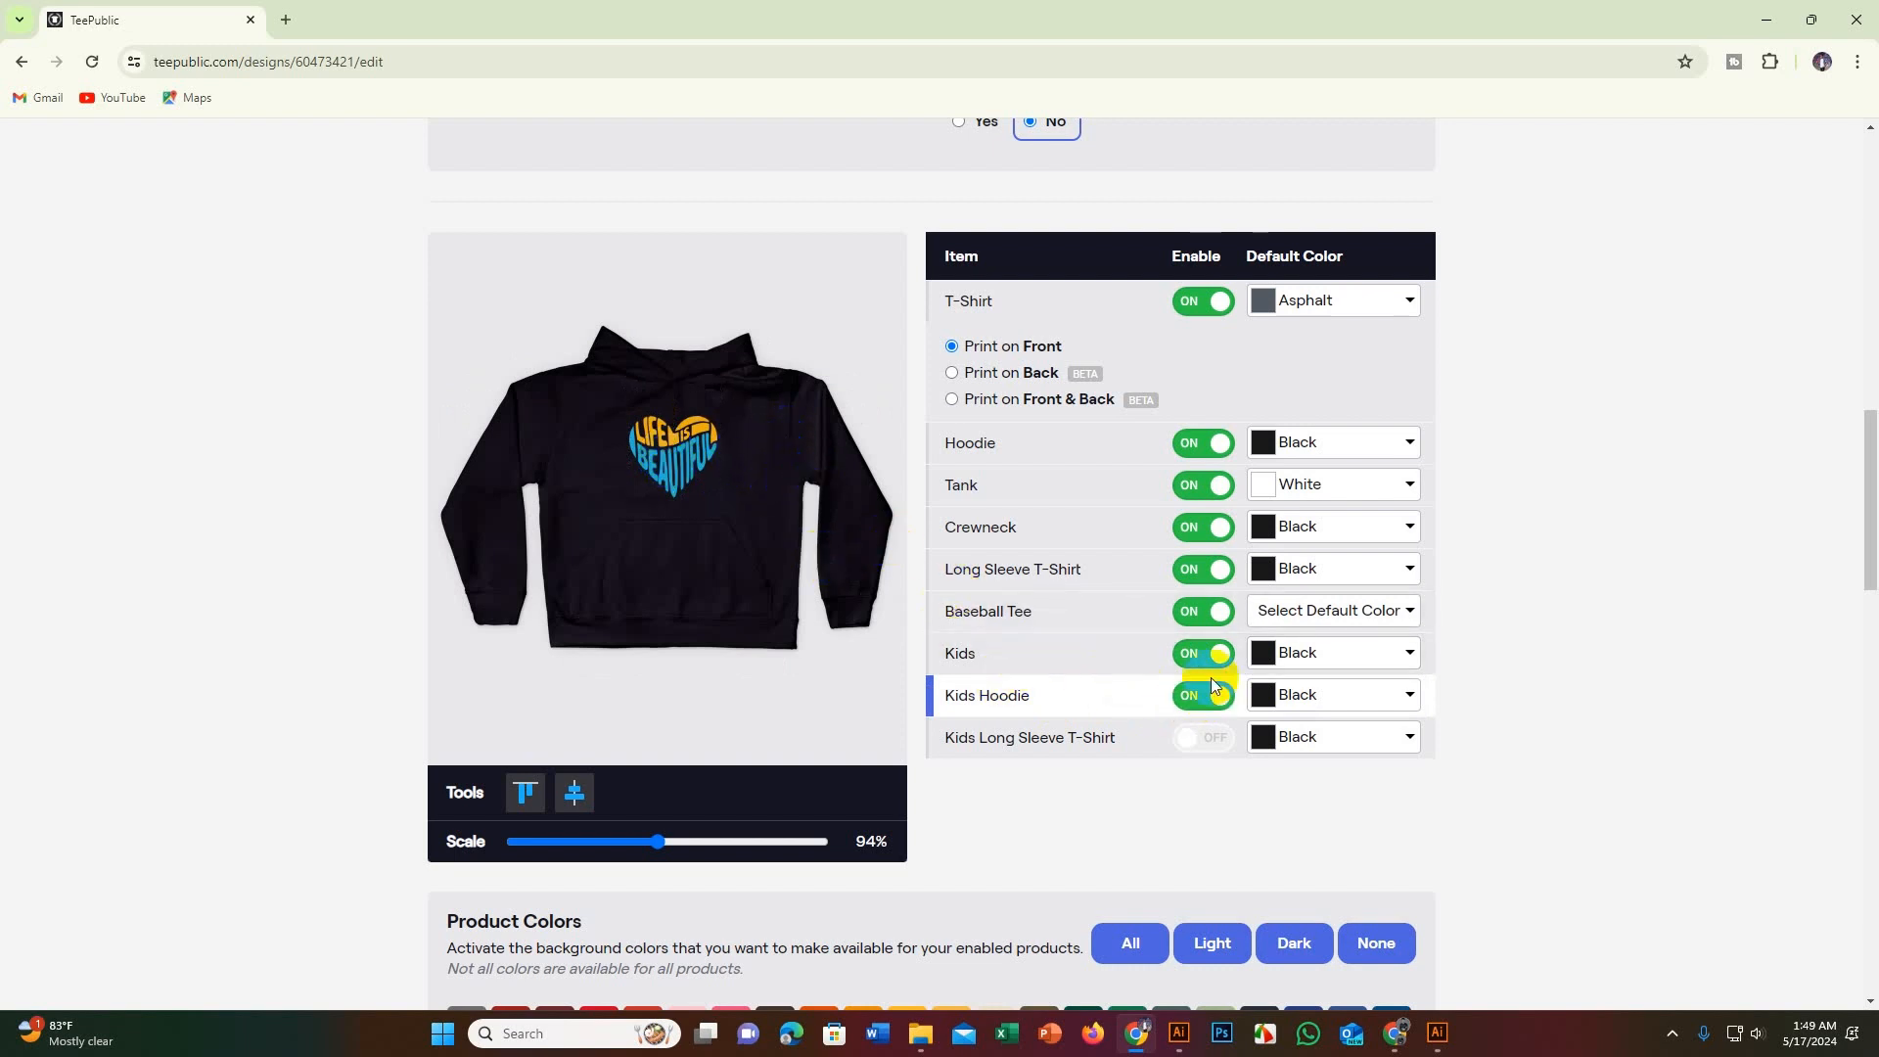
# Step: Enable the Kids Long Sleeve T-Shirt and move its design slightly up, keeping it horizontally centered in the print area
pyautogui.click(1191, 749)
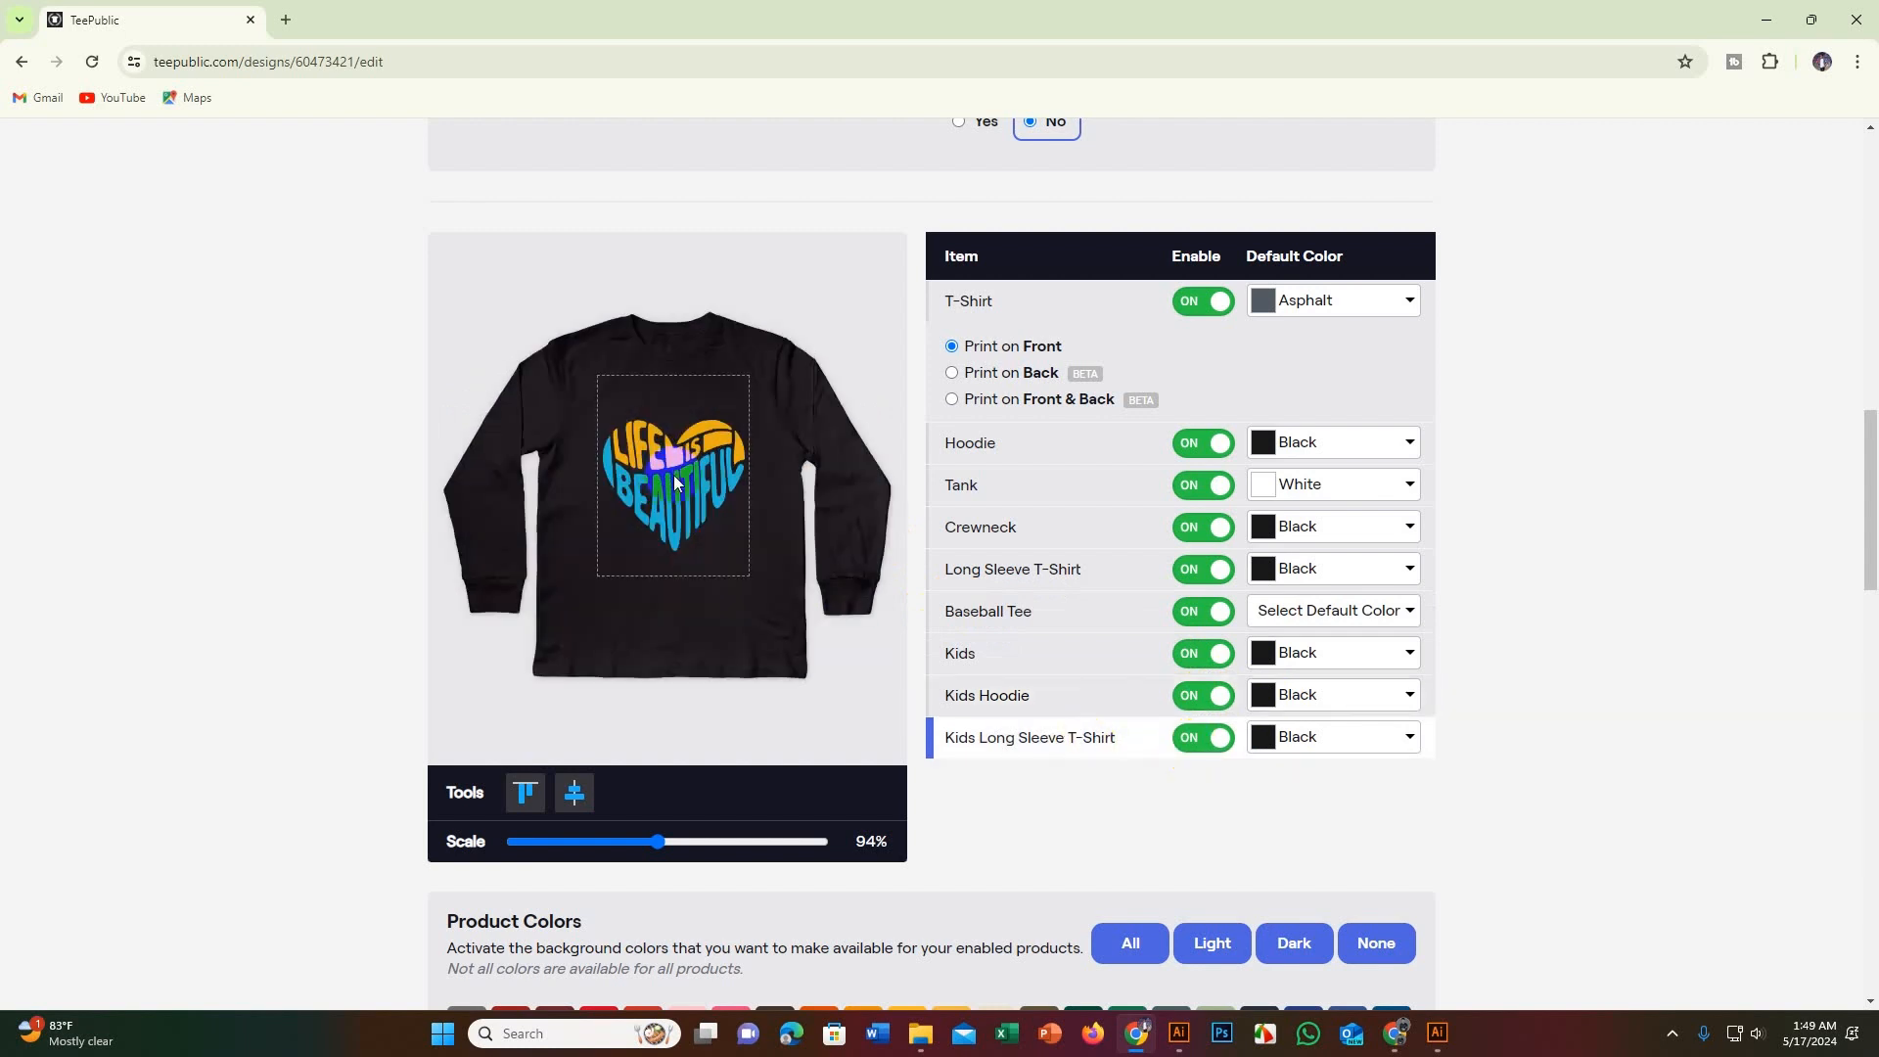
pyautogui.moveTo(673, 474); pyautogui.dragTo(672, 451)
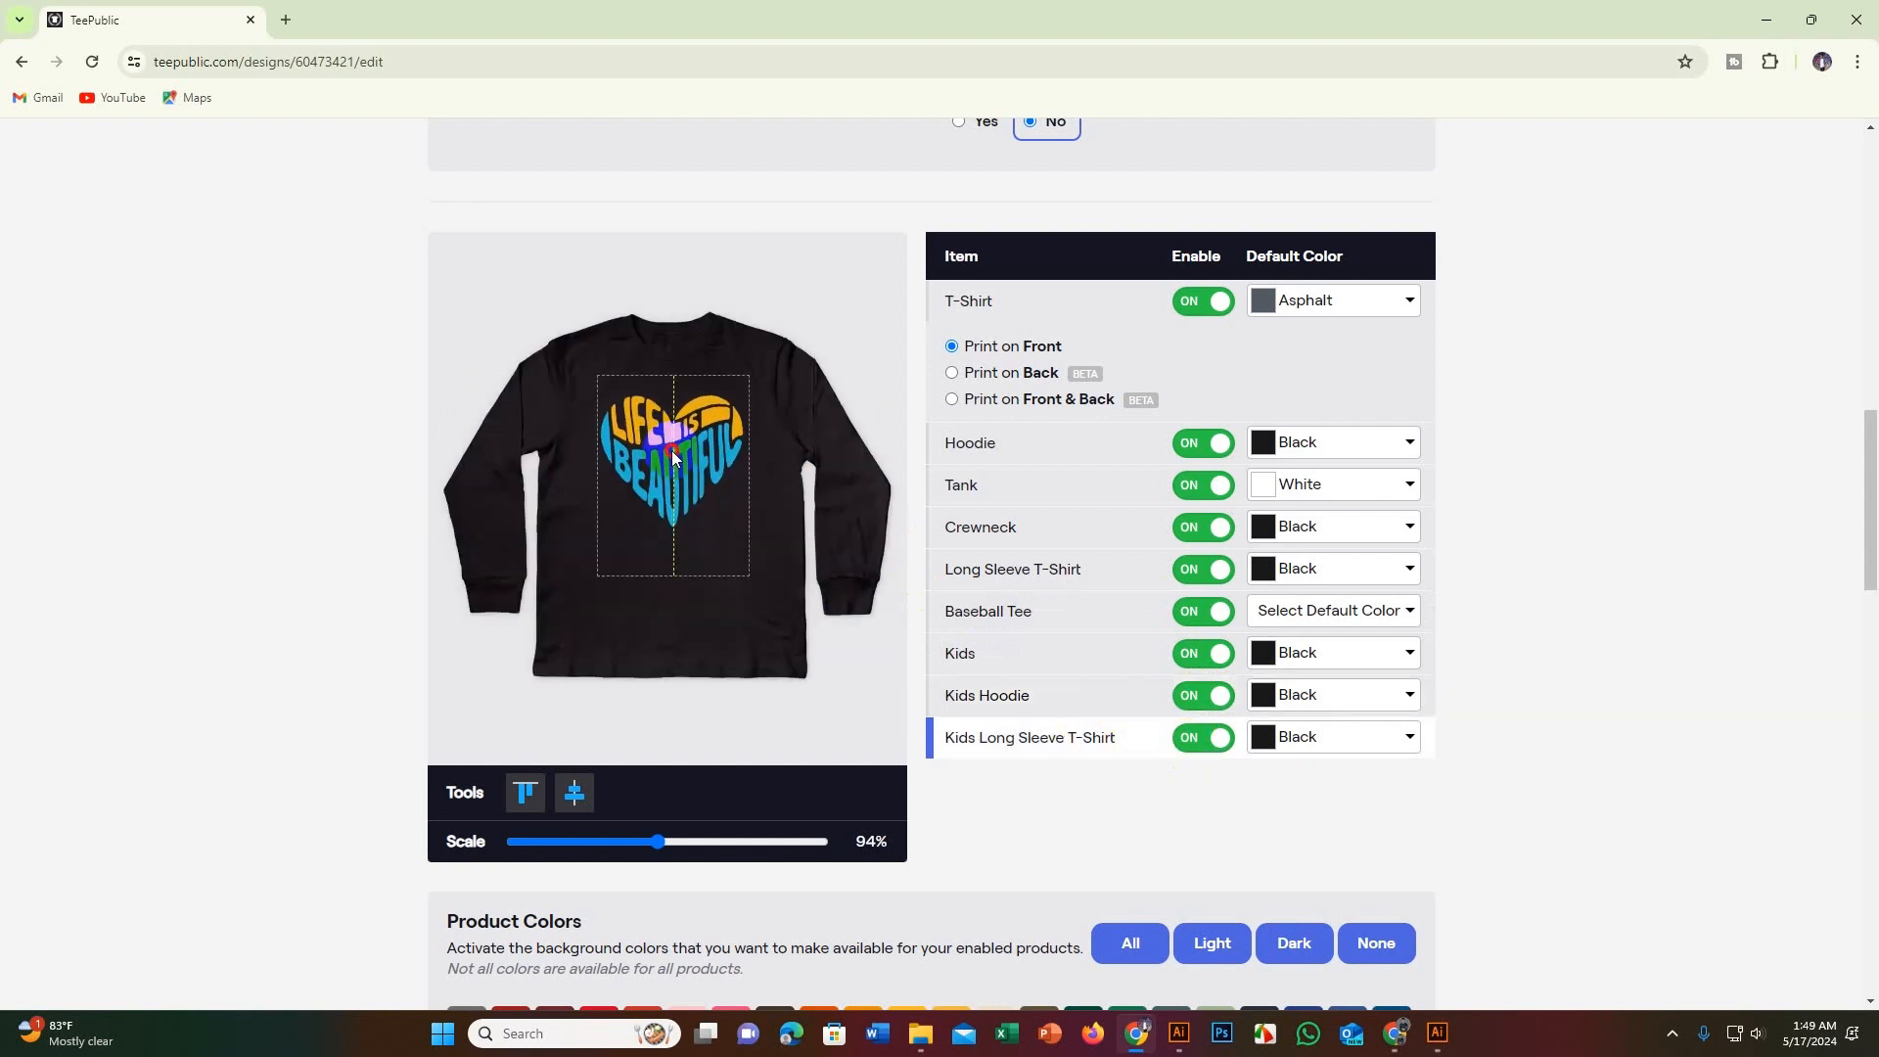
pyautogui.click(790, 280)
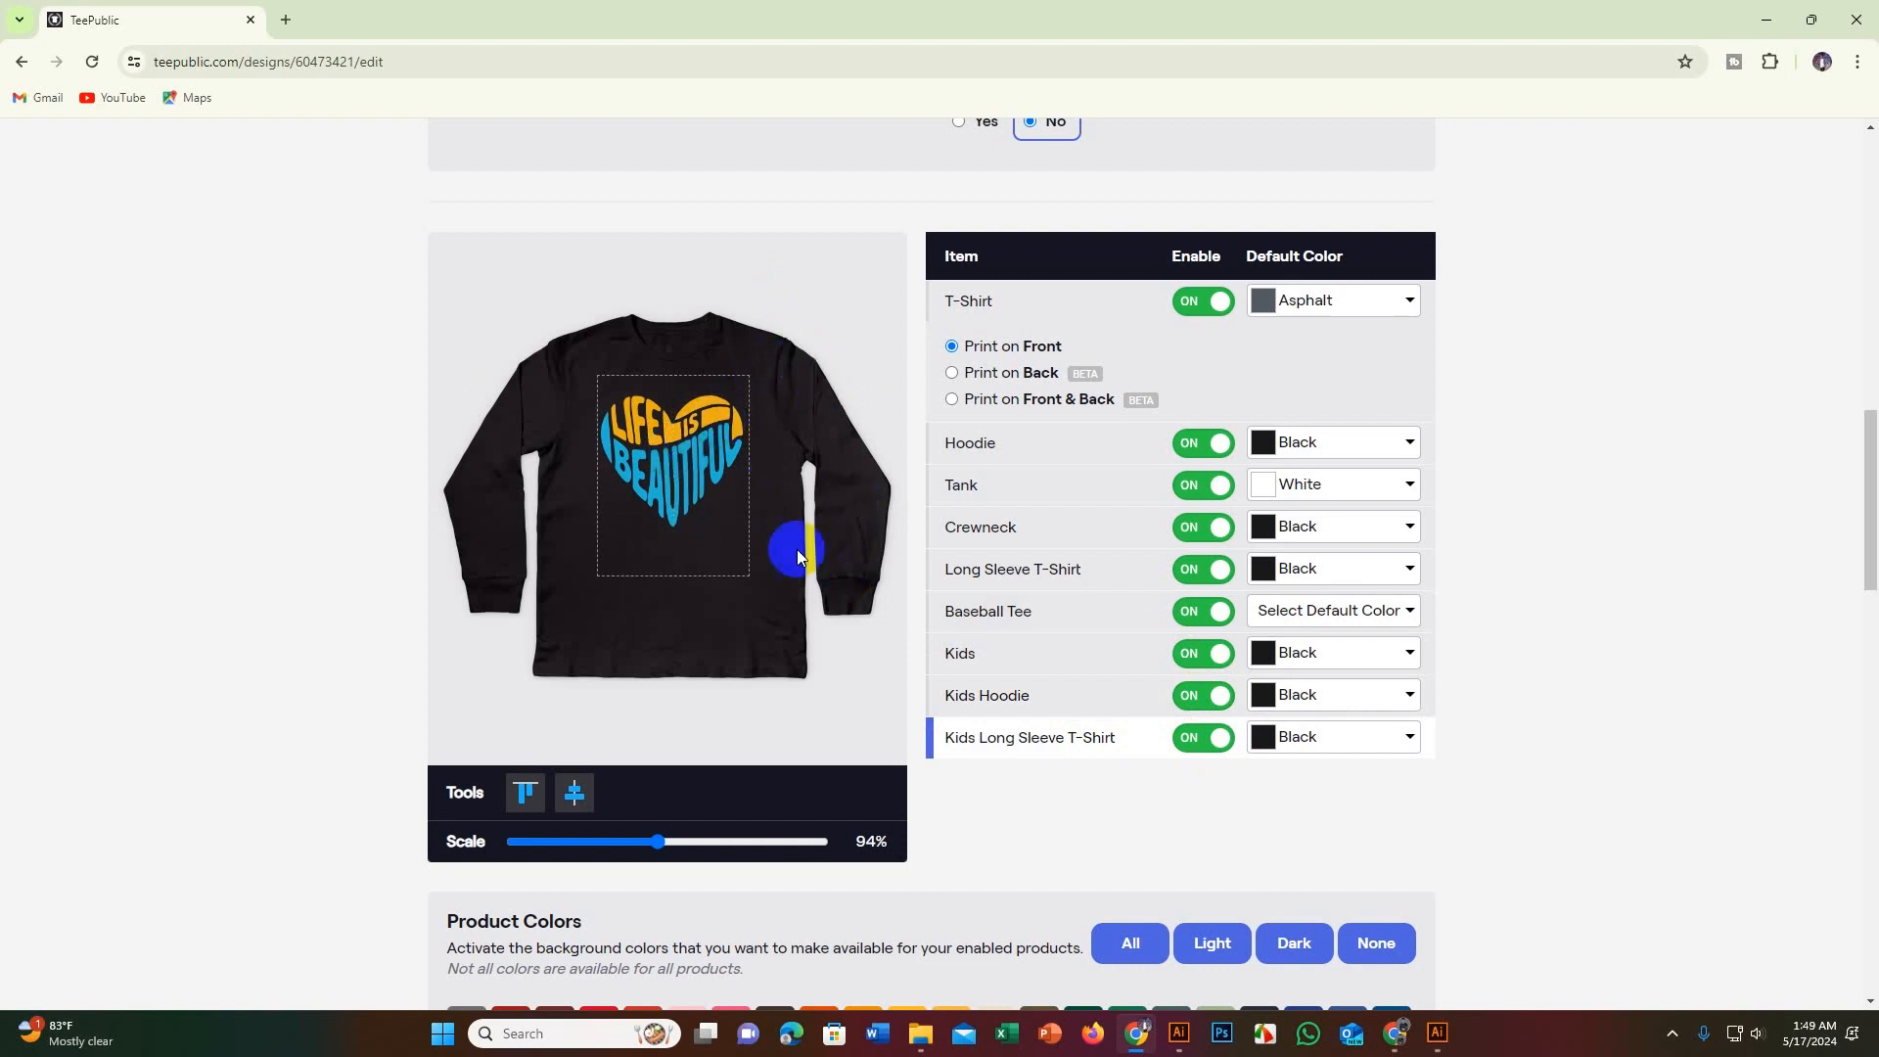
# Step: Review the apparel settings, the activated product colors and the other enabled products down to the publishing options
pyautogui.scroll(-2, 1215, 673)
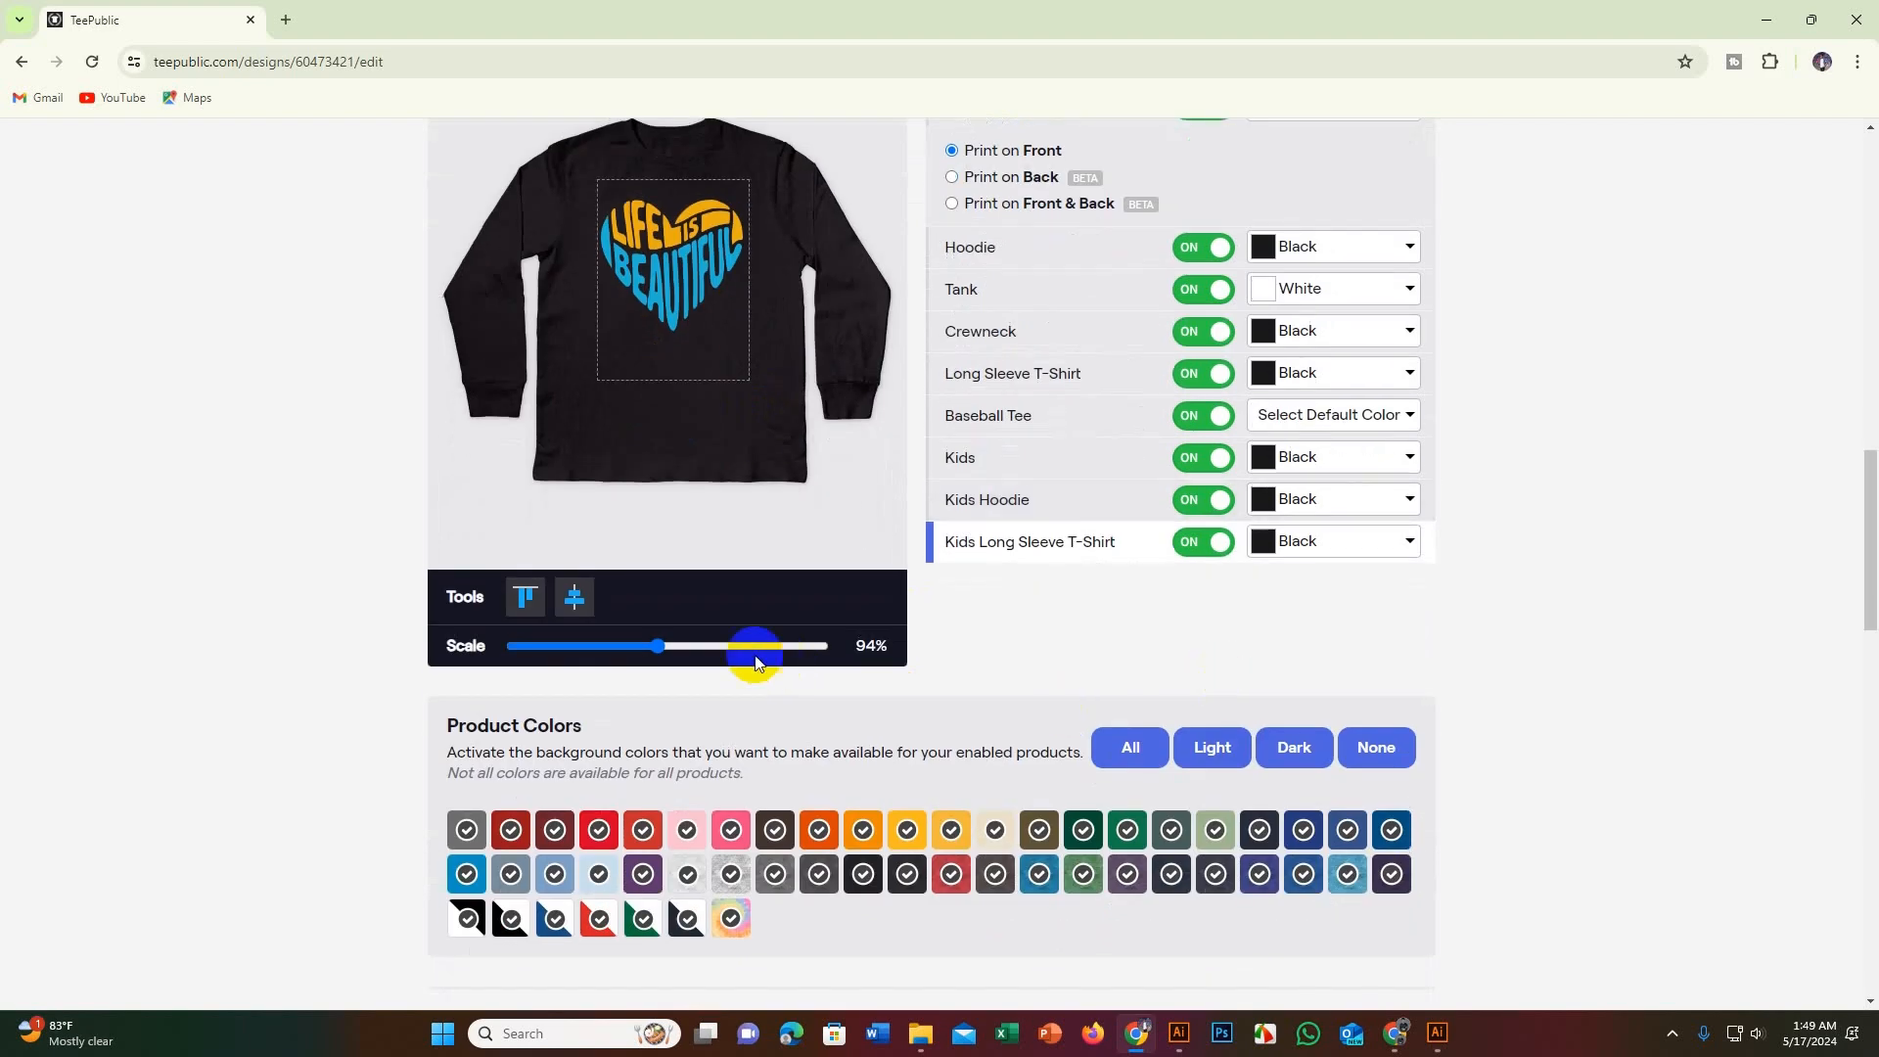
pyautogui.click(1234, 651)
pyautogui.scroll(-6, 1458, 642)
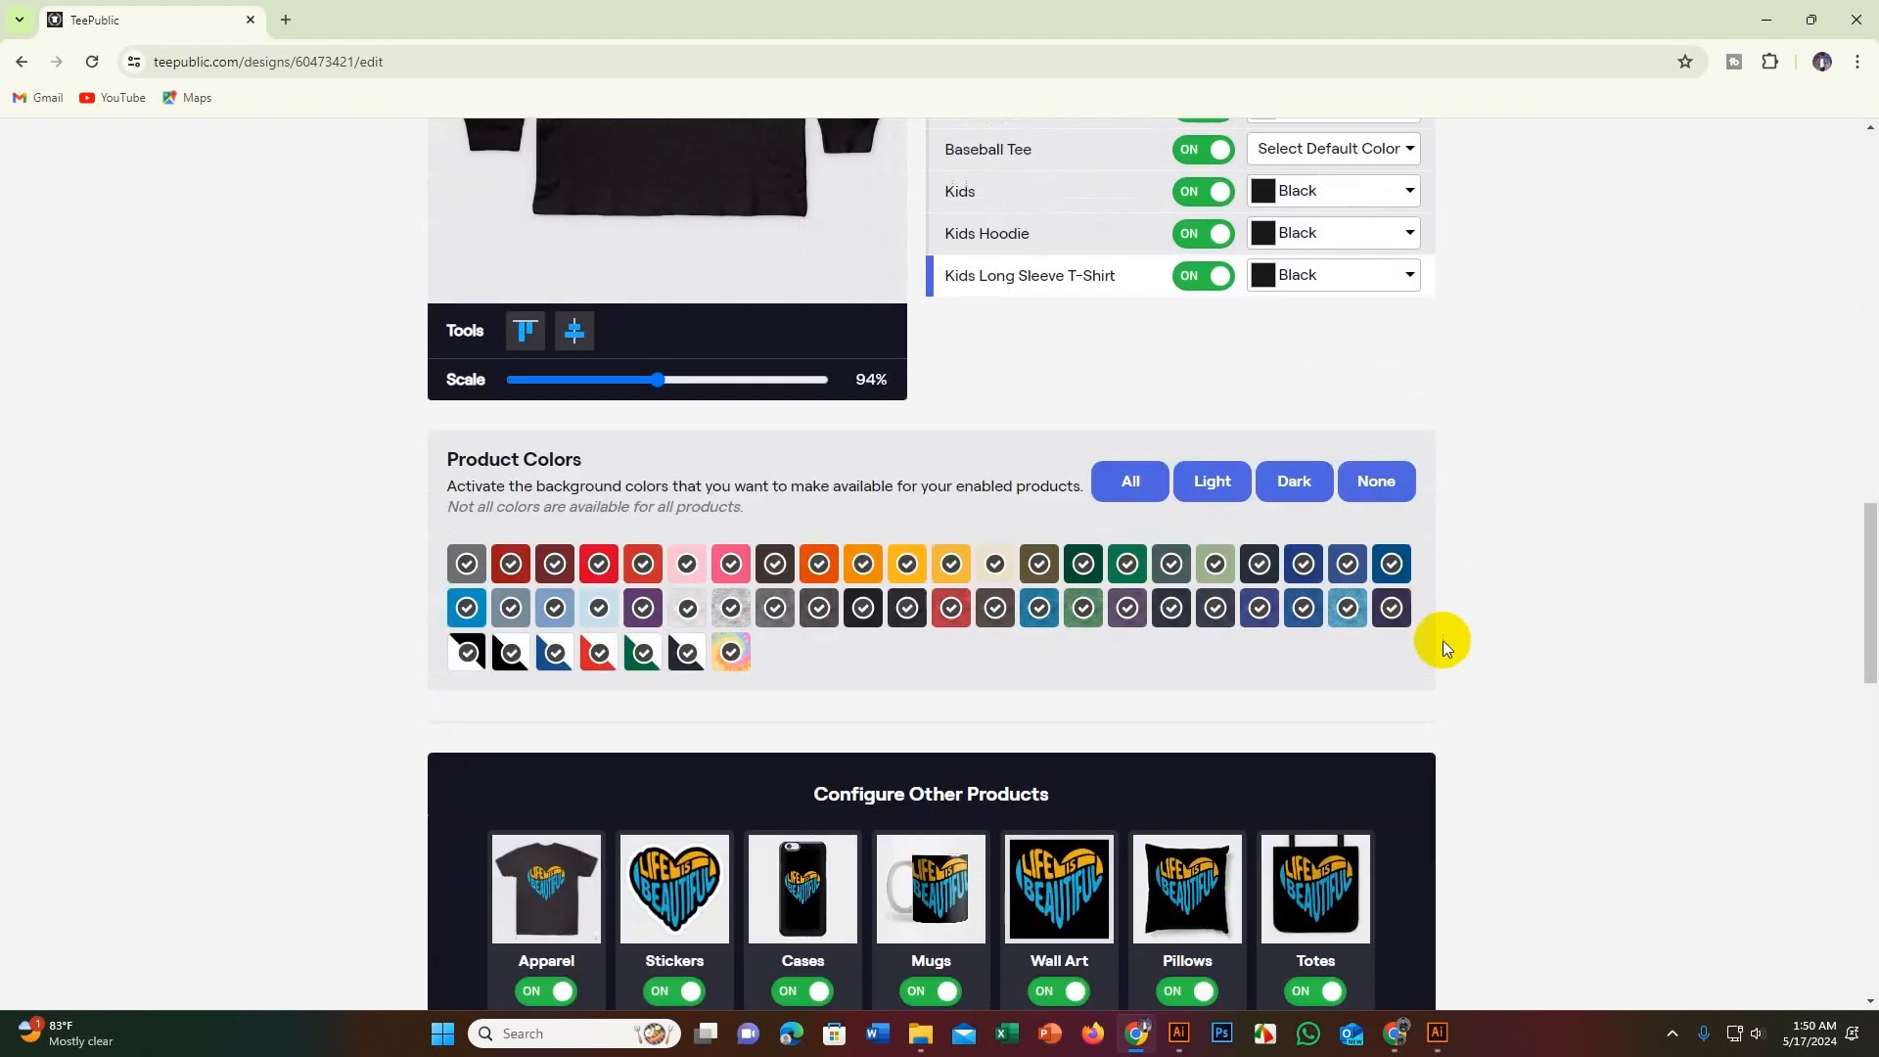
pyautogui.scroll(3, 799, 604)
pyautogui.scroll(10, 803, 599)
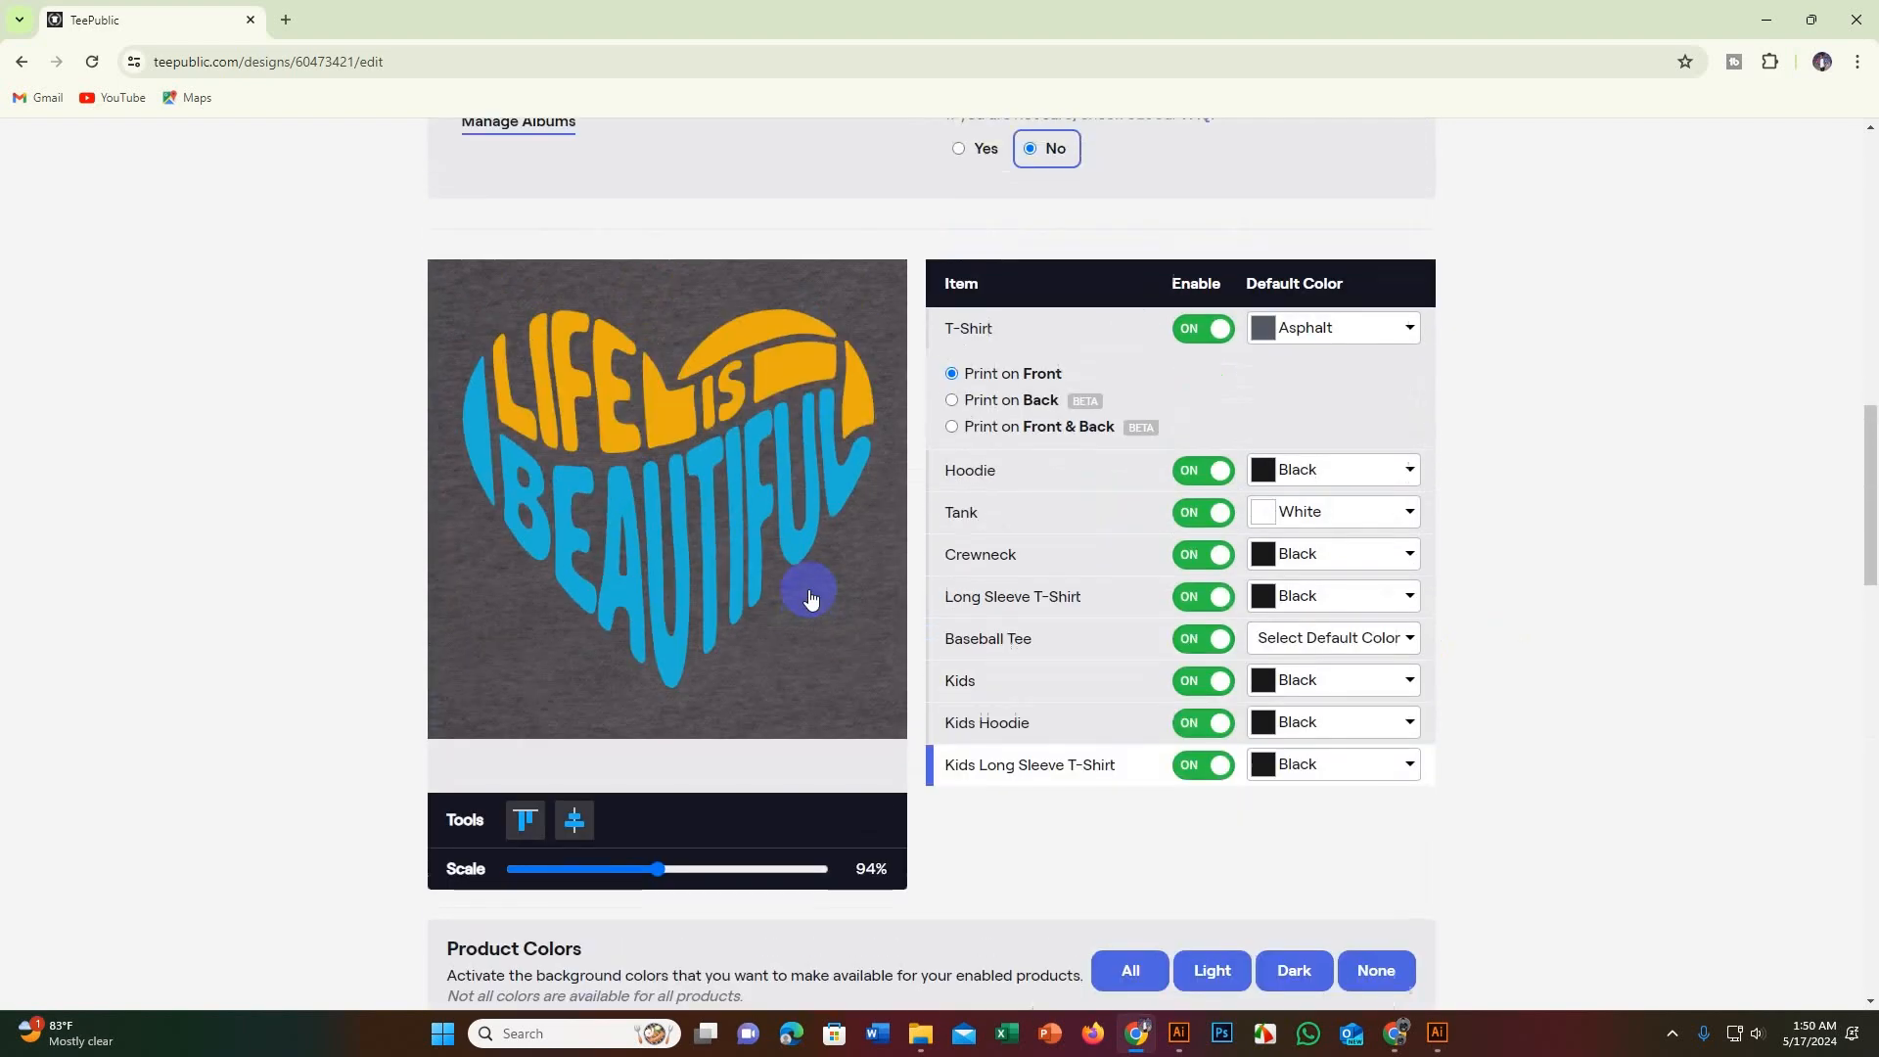
pyautogui.scroll(-3, 807, 587)
pyautogui.scroll(-10, 809, 590)
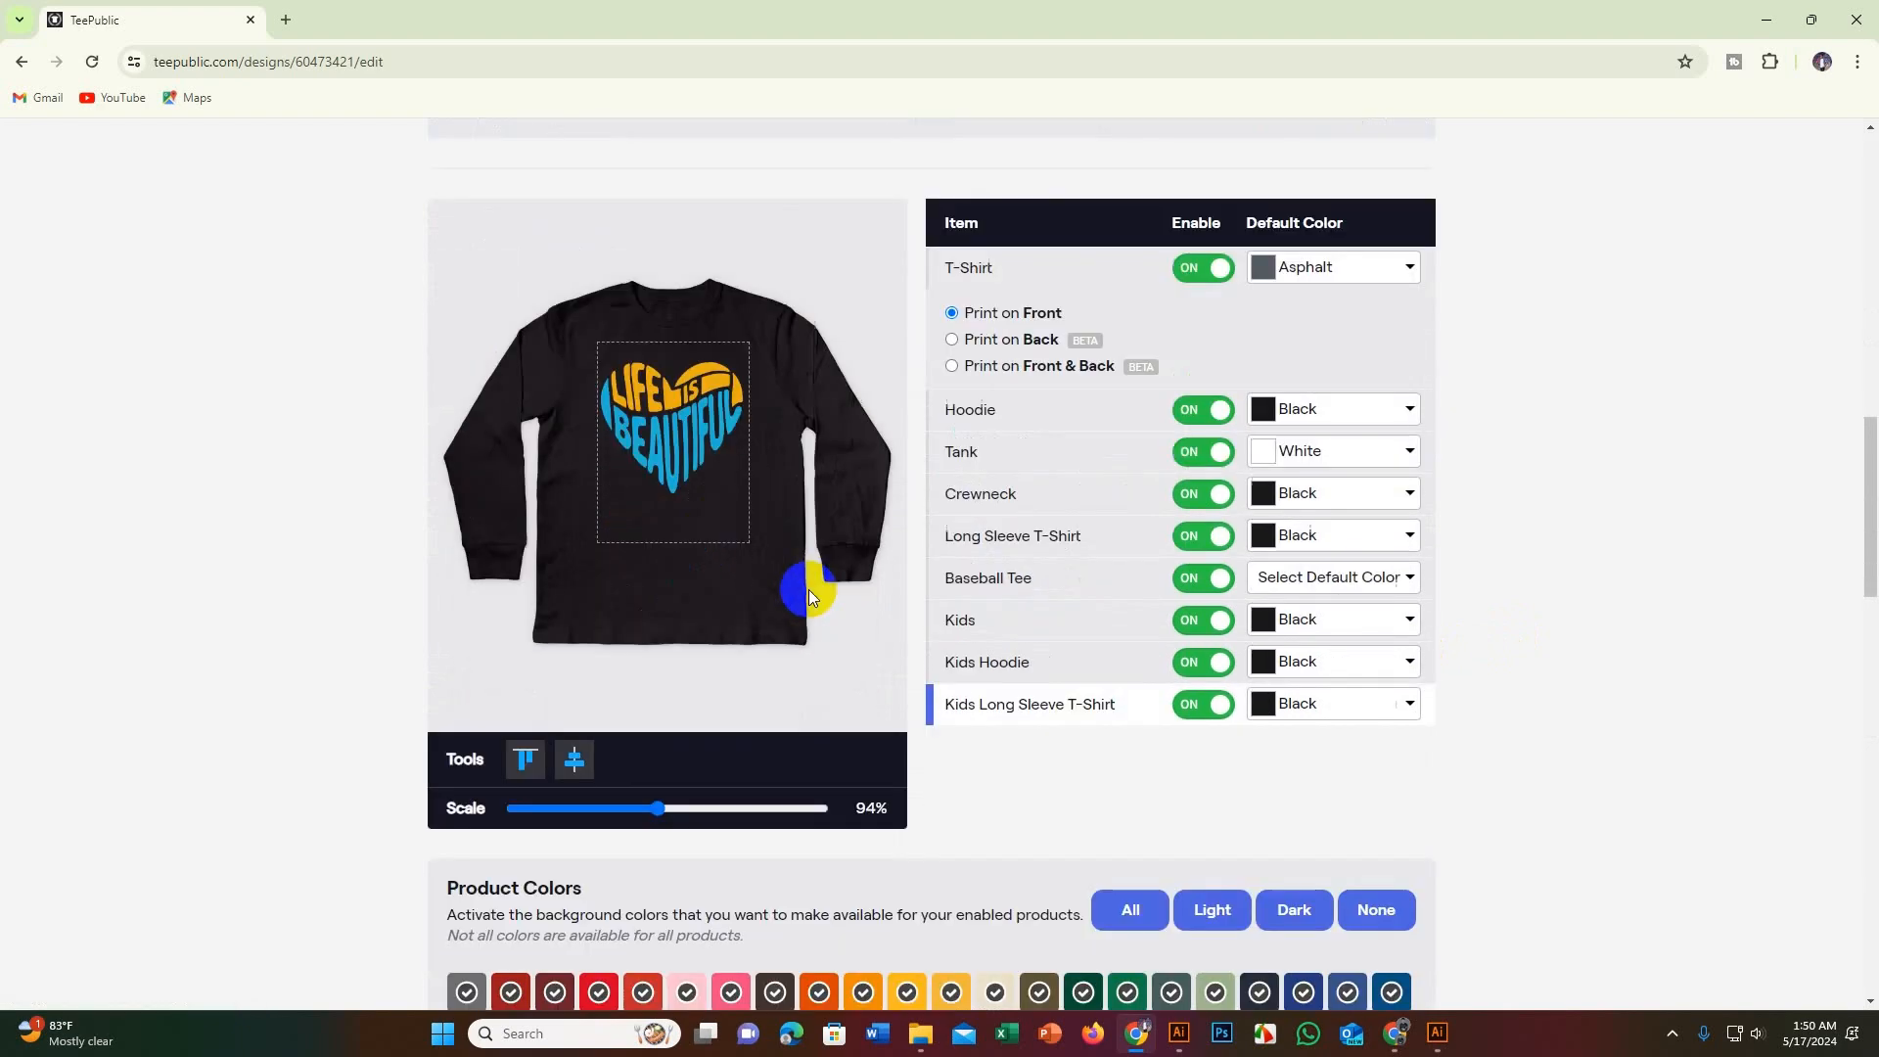
pyautogui.scroll(-1, 702, 682)
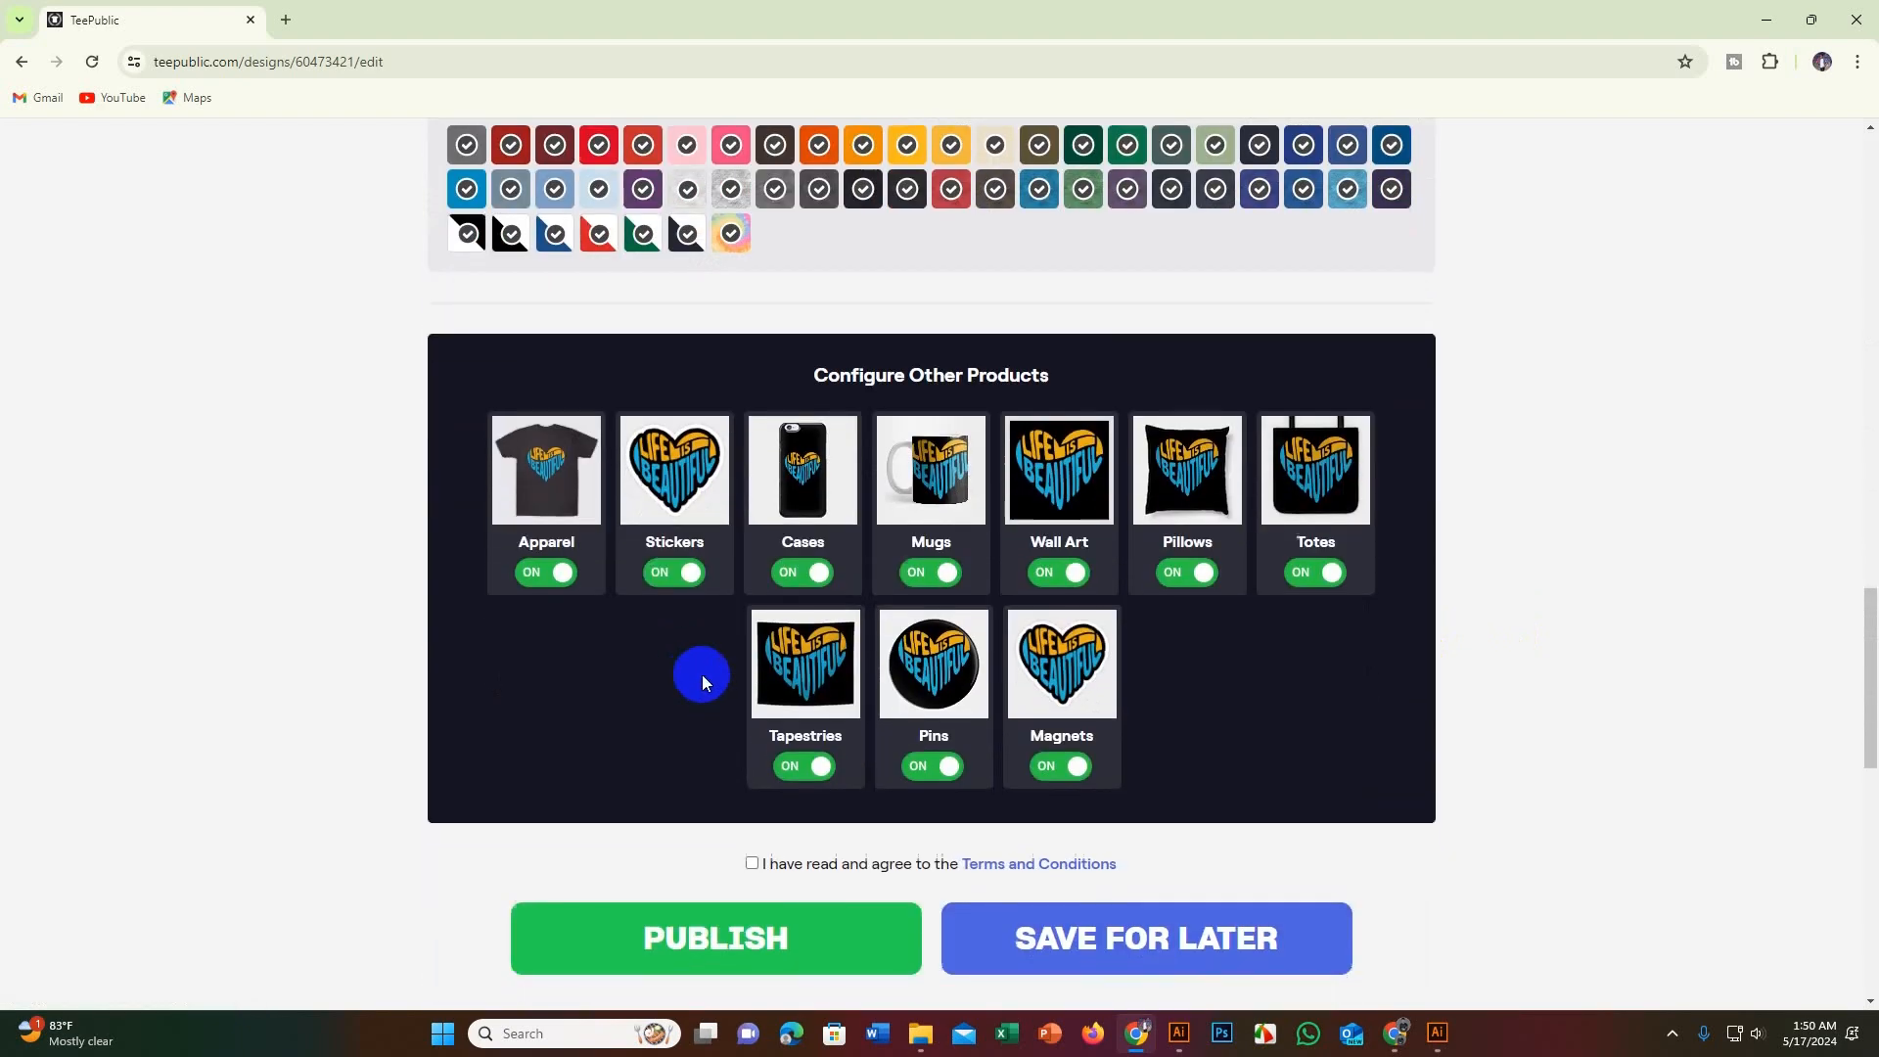
pyautogui.scroll(-3, 574, 575)
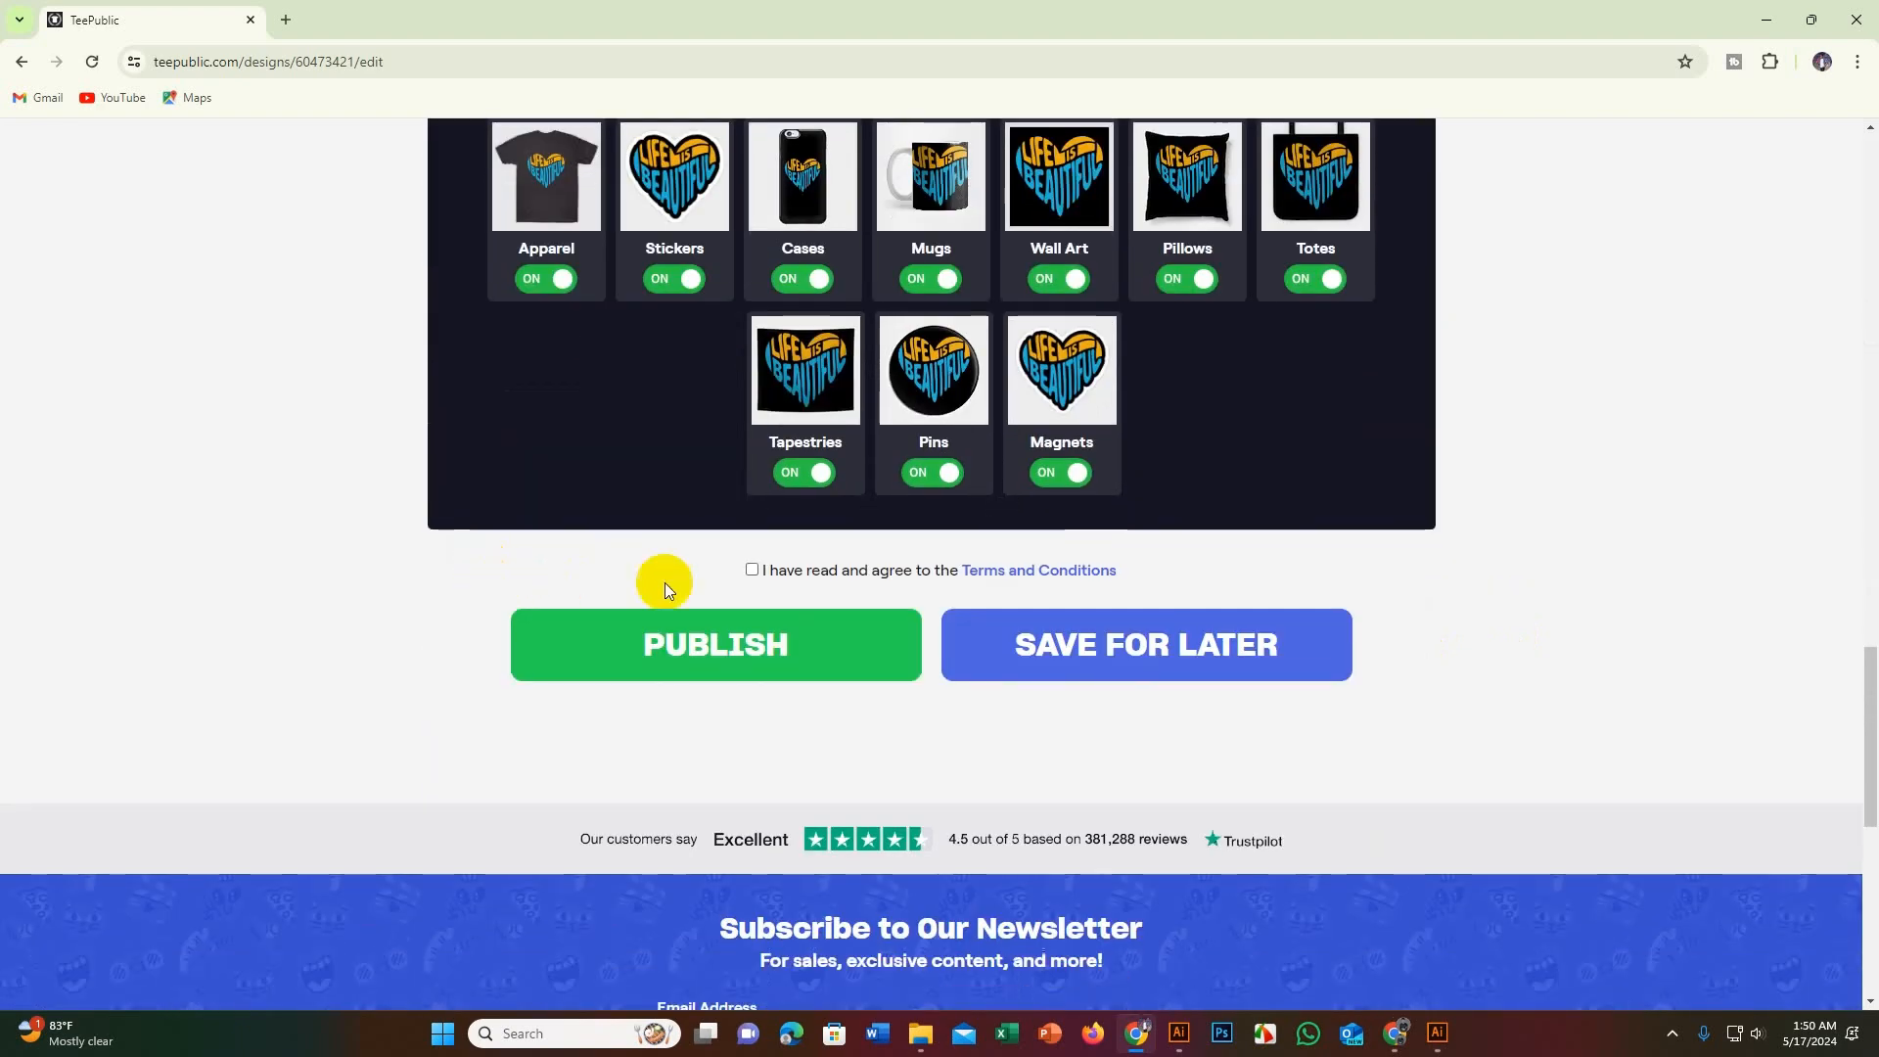
pyautogui.scroll(3, 685, 581)
pyautogui.scroll(4, 727, 577)
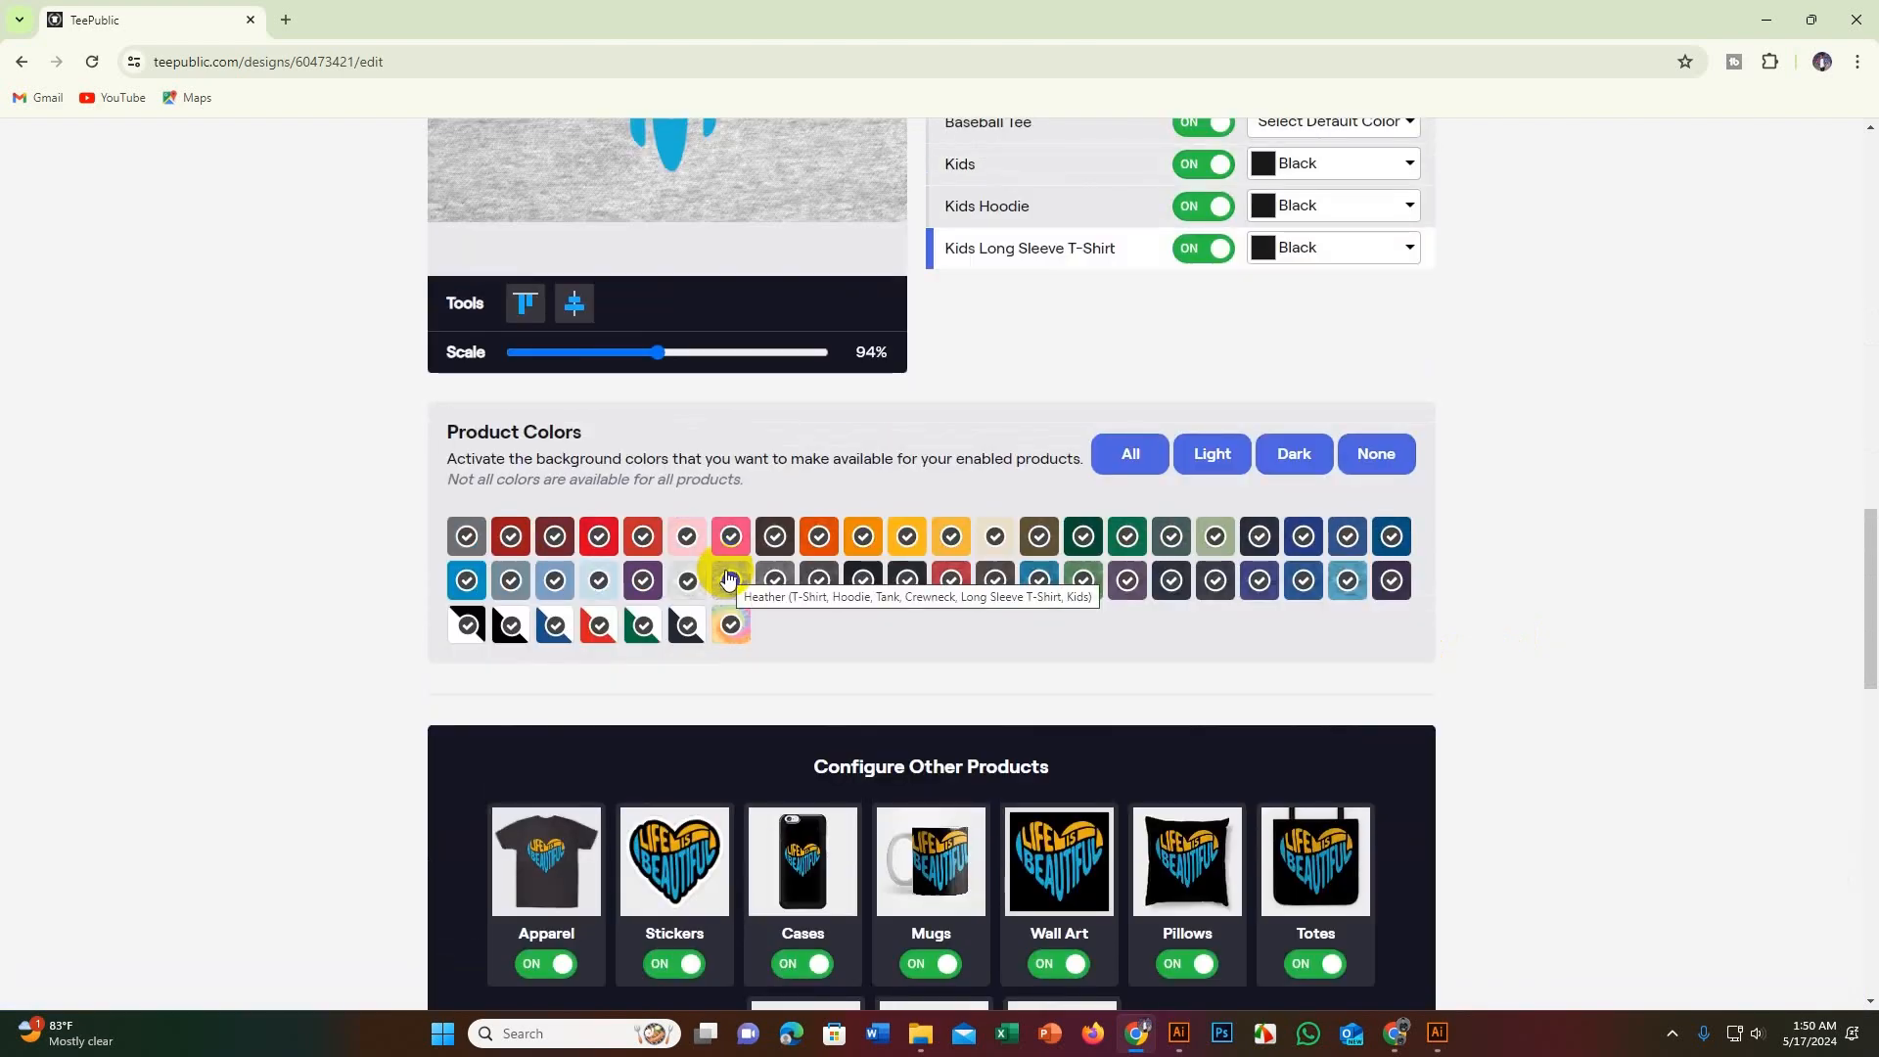
pyautogui.scroll(-3, 956, 600)
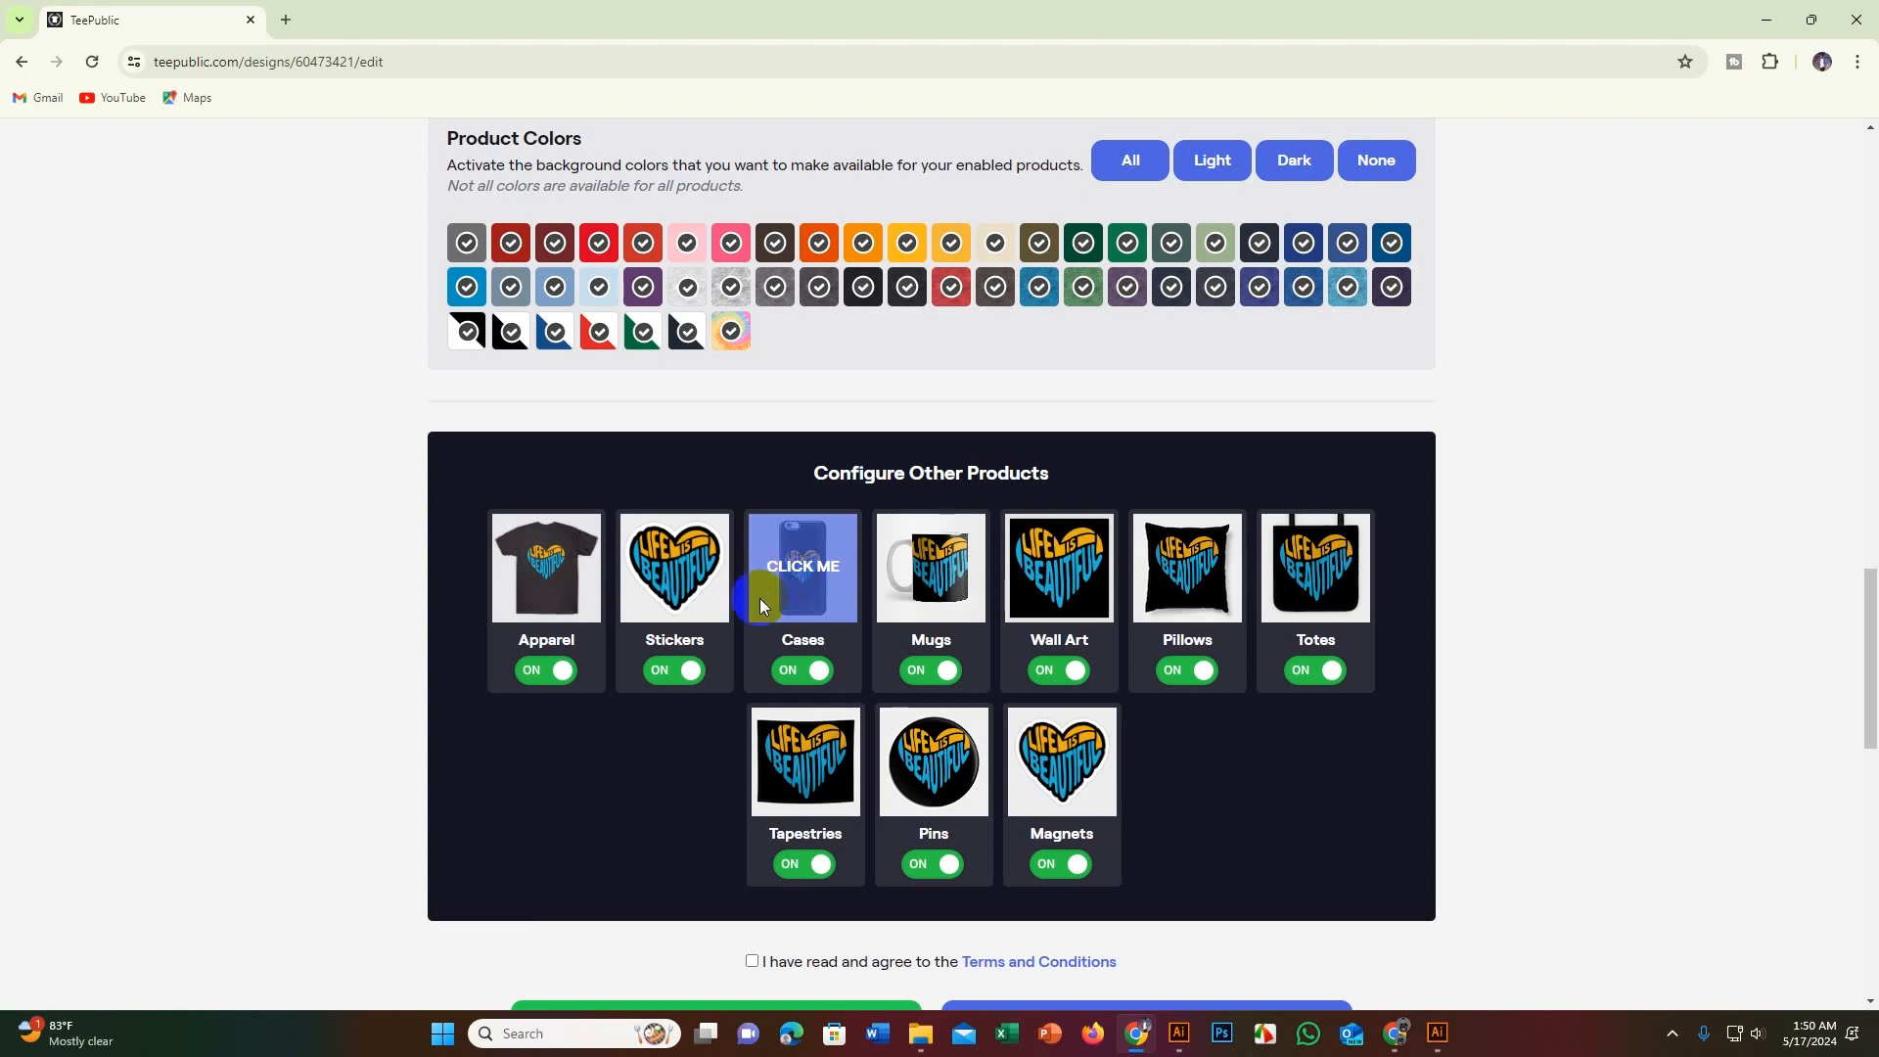
# Step: Examine the Stickers preview and its die-cut layout with background color
pyautogui.click(694, 599)
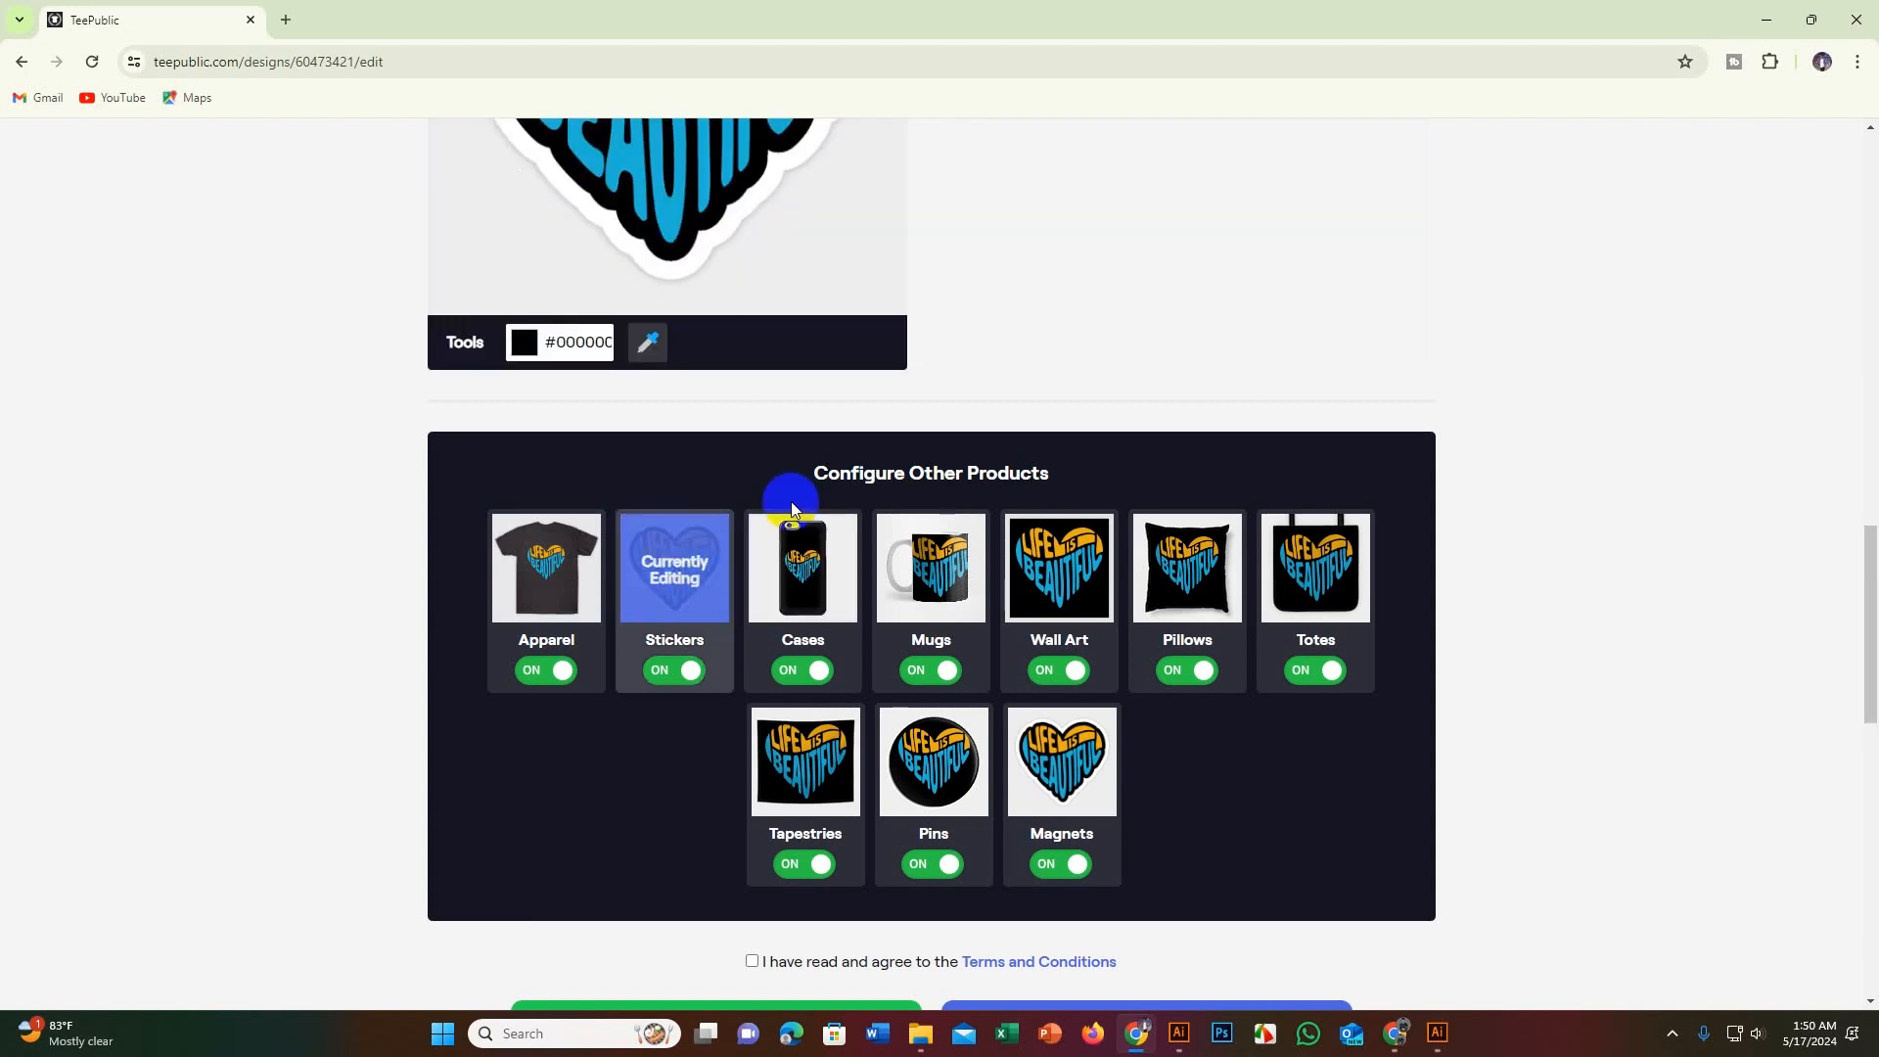
pyautogui.scroll(4, 790, 503)
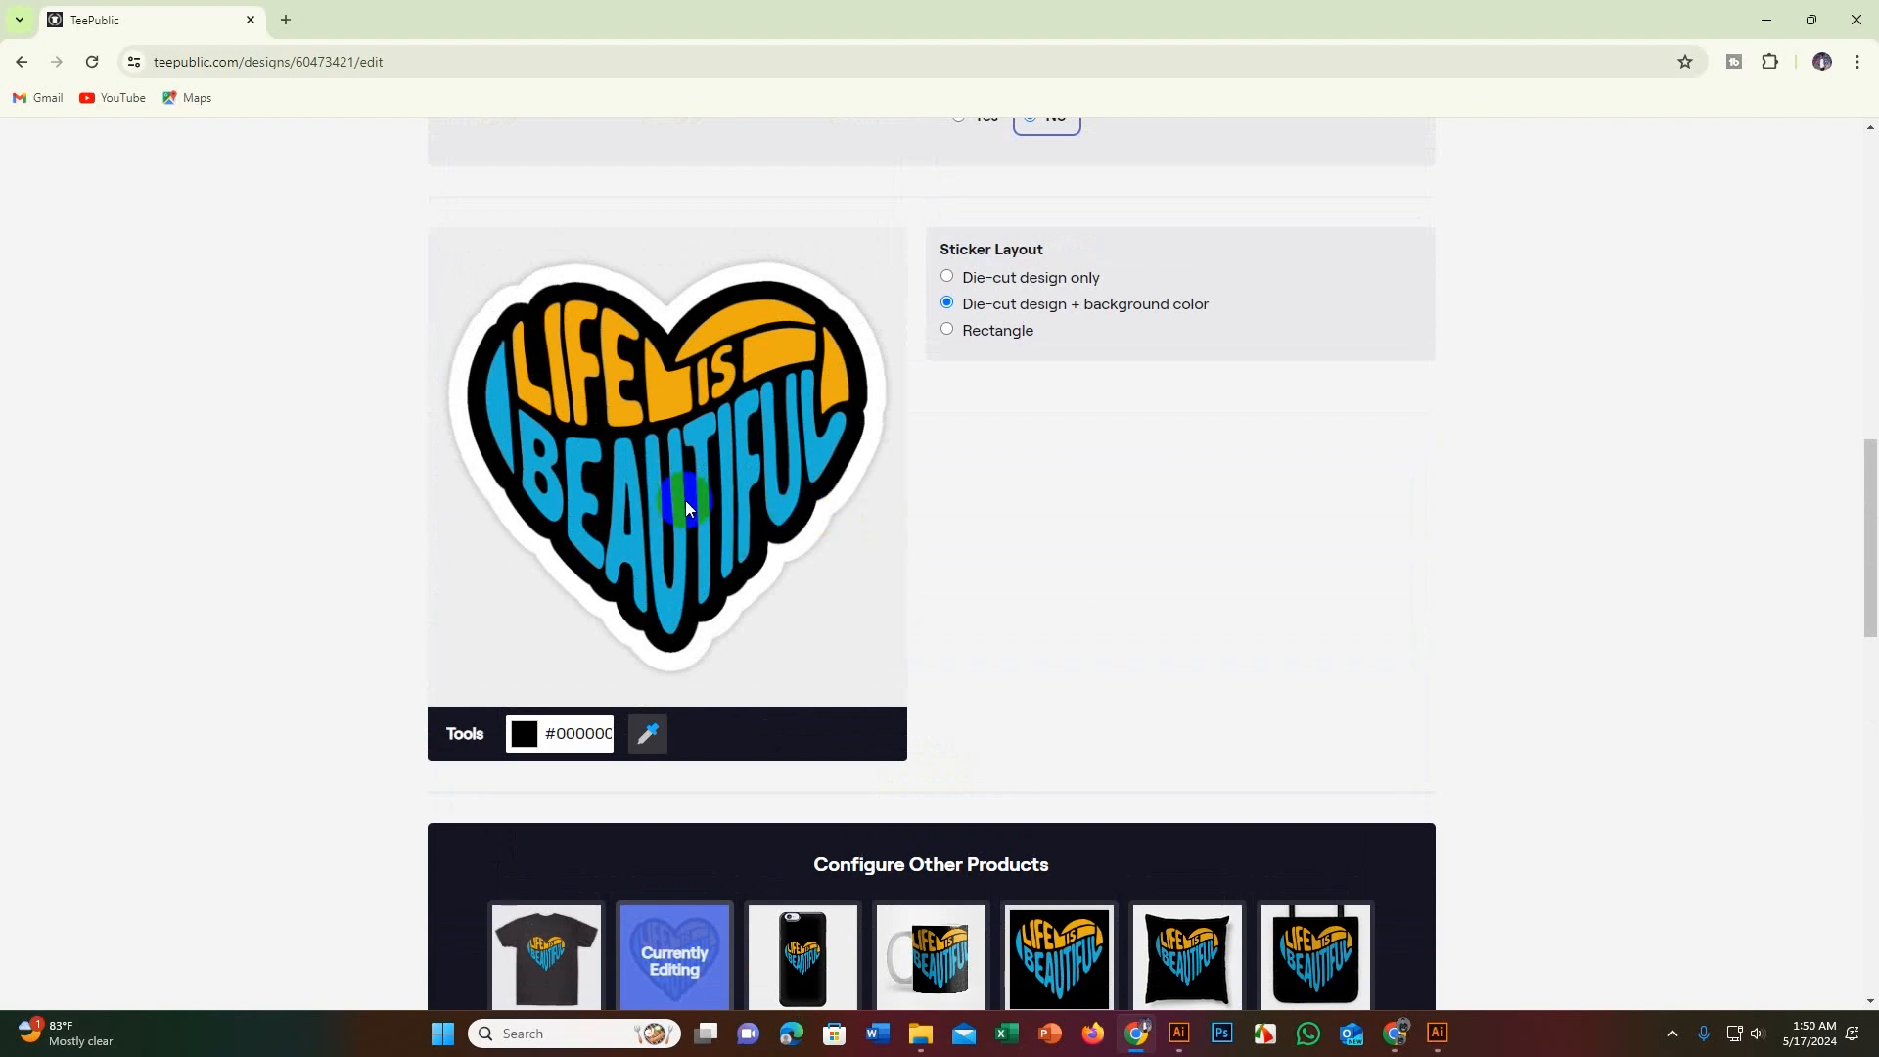
pyautogui.scroll(-3, 751, 590)
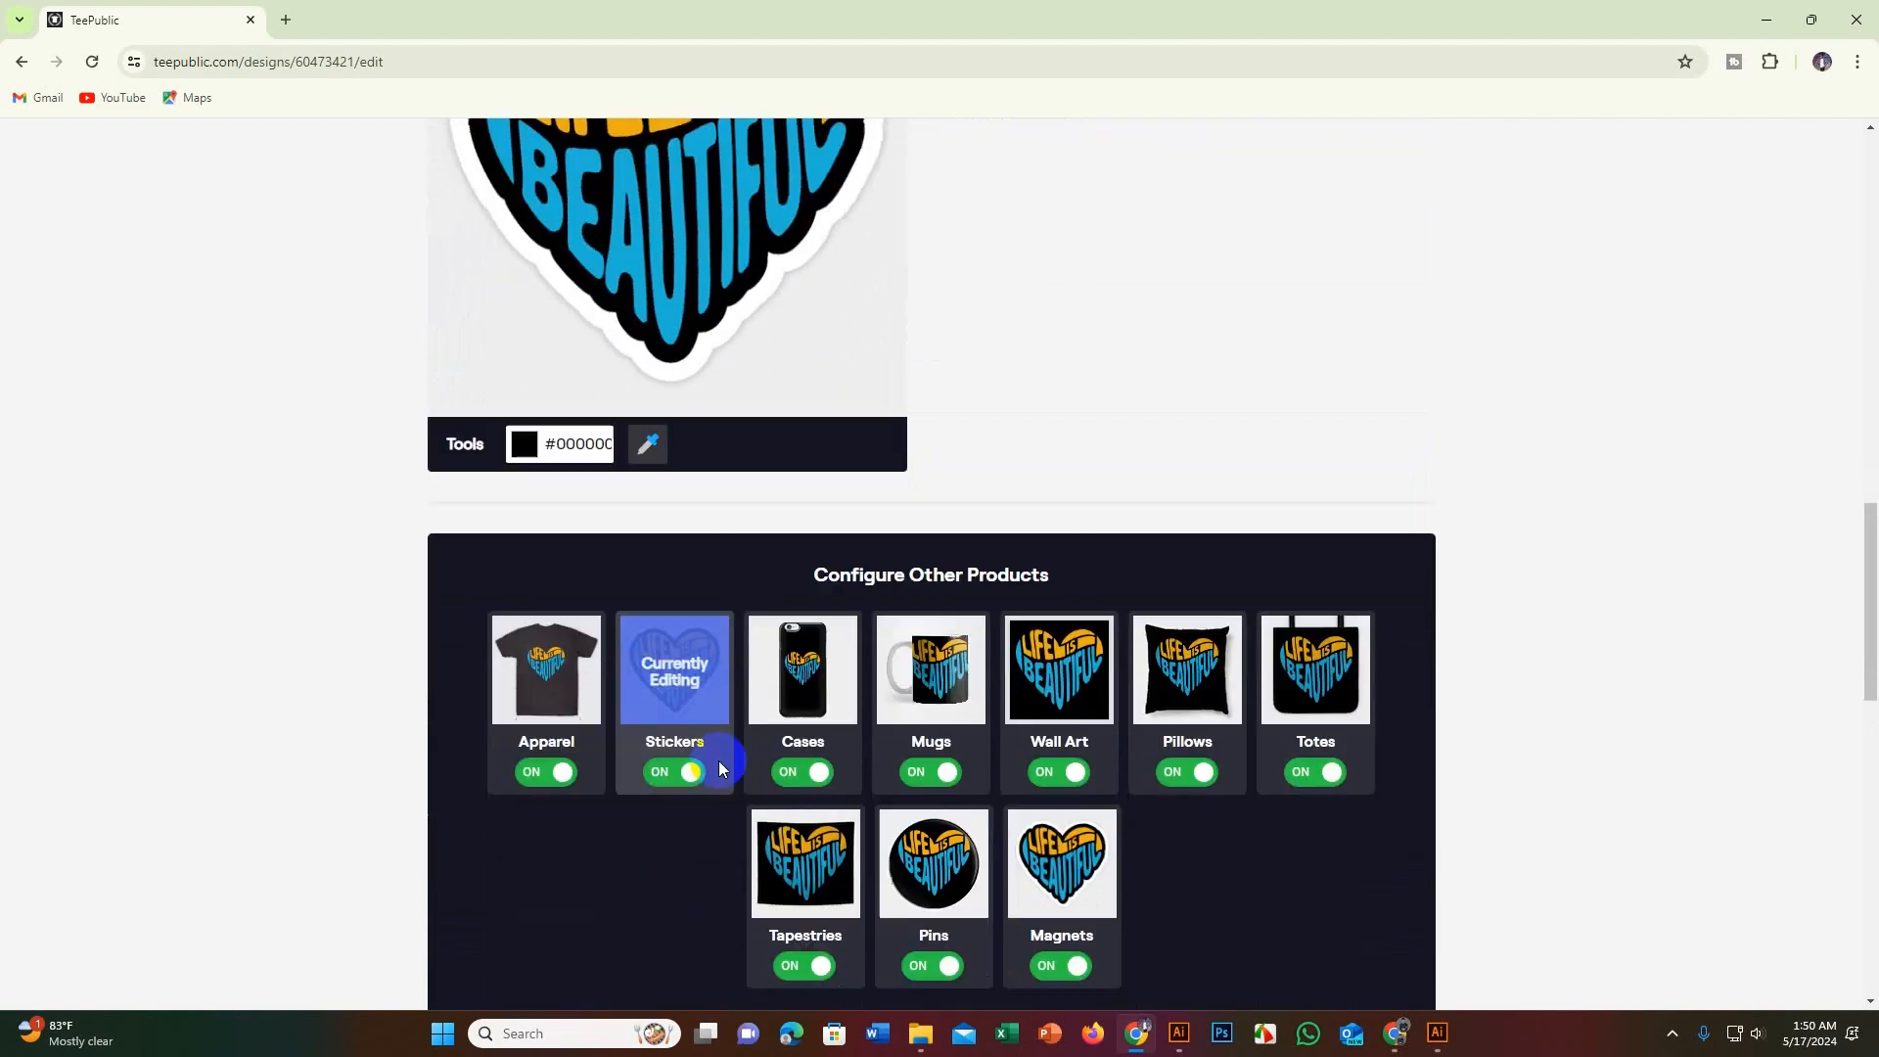
# Step: Scale the design on the phone case to 83% and center it horizontally and vertically
pyautogui.click(820, 705)
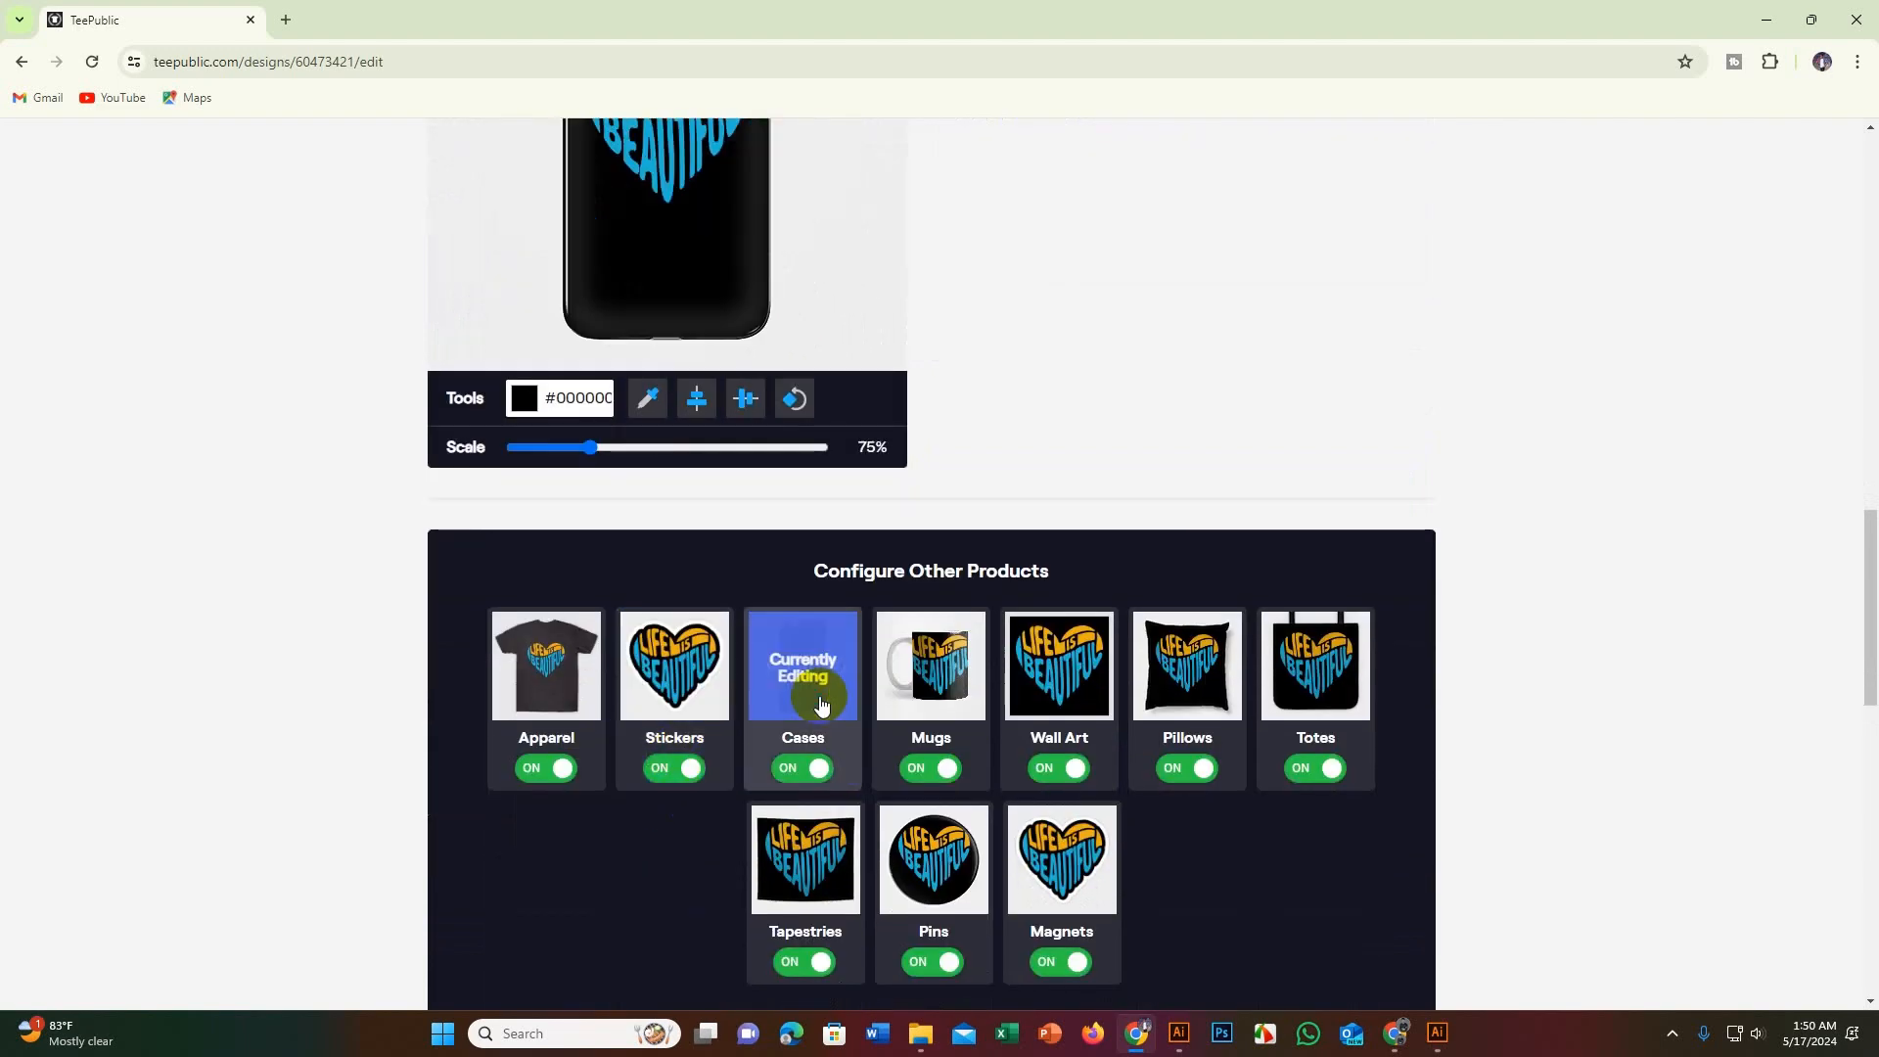
pyautogui.scroll(3, 763, 626)
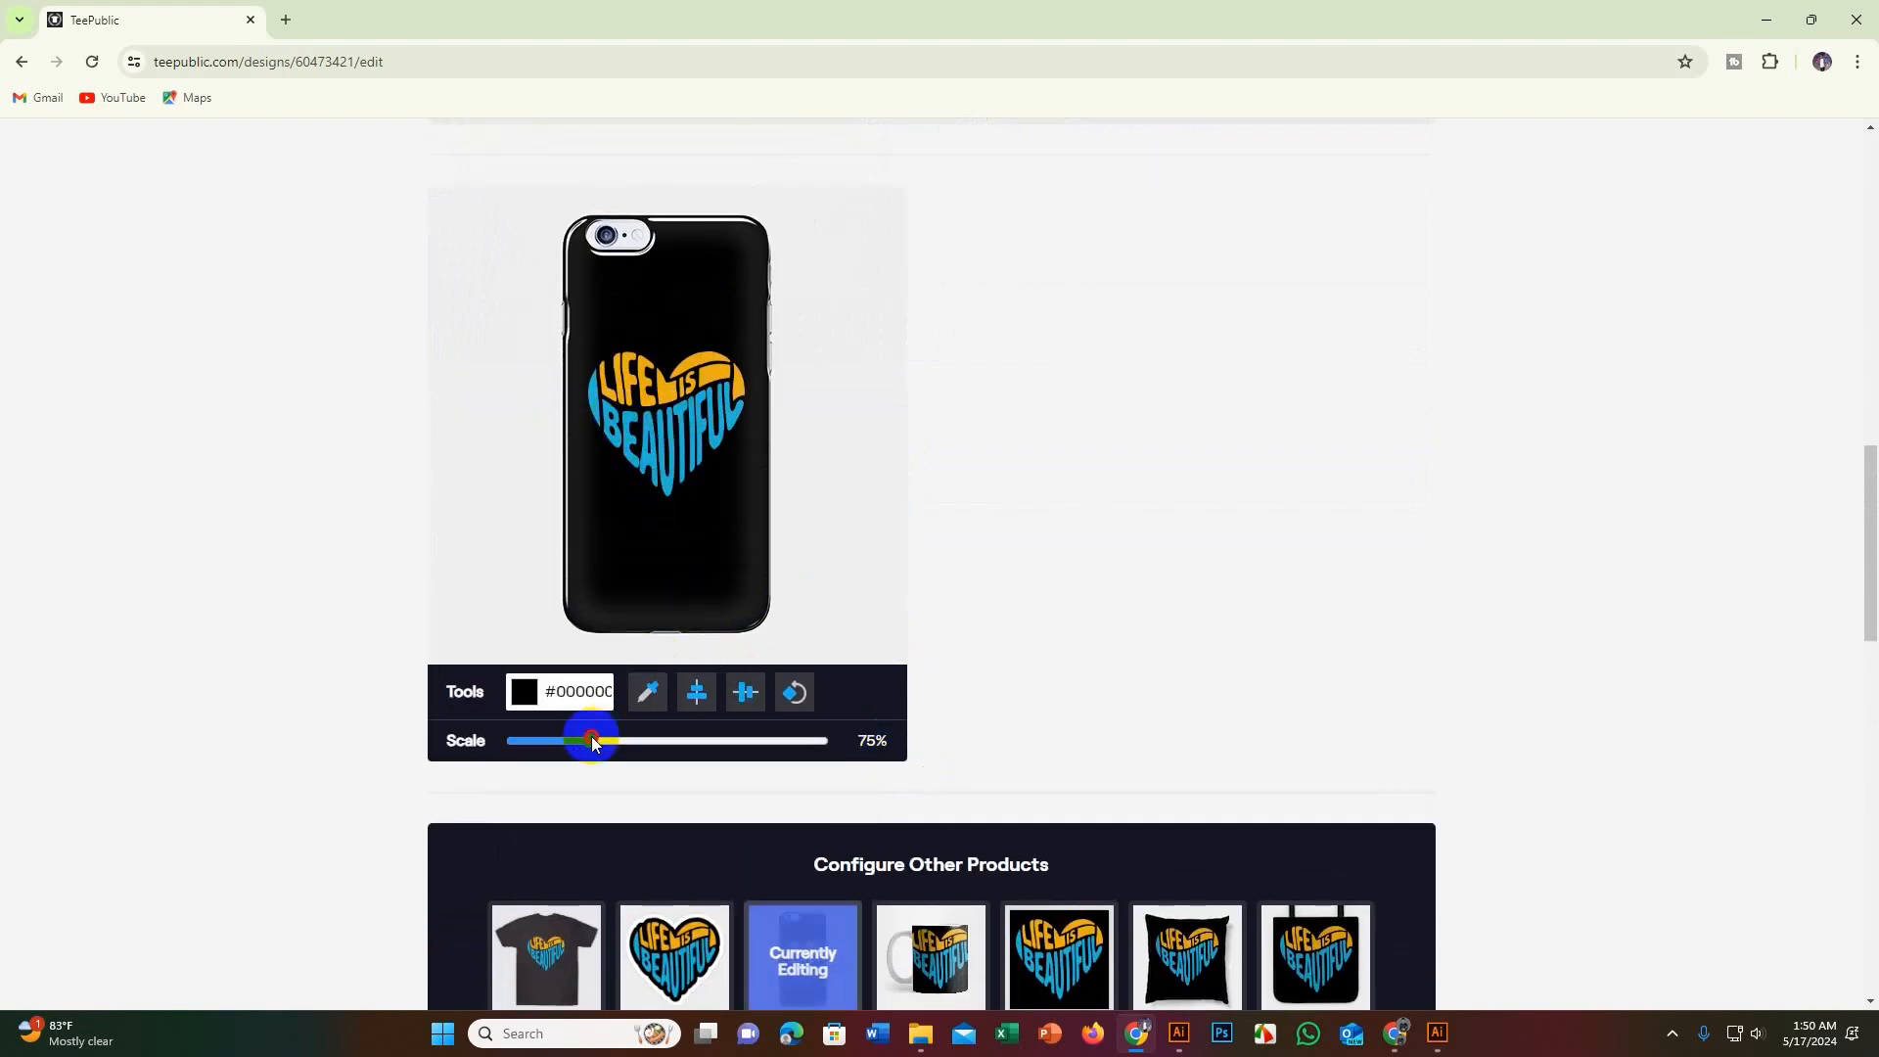
pyautogui.moveTo(591, 736)
pyautogui.mouseDown()
pyautogui.moveTo(613, 742)
pyautogui.moveTo(562, 742)
pyautogui.moveTo(629, 742)
pyautogui.moveTo(531, 740)
pyautogui.moveTo(587, 742)
pyautogui.mouseUp()
pyautogui.click(696, 692)
pyautogui.click(746, 692)
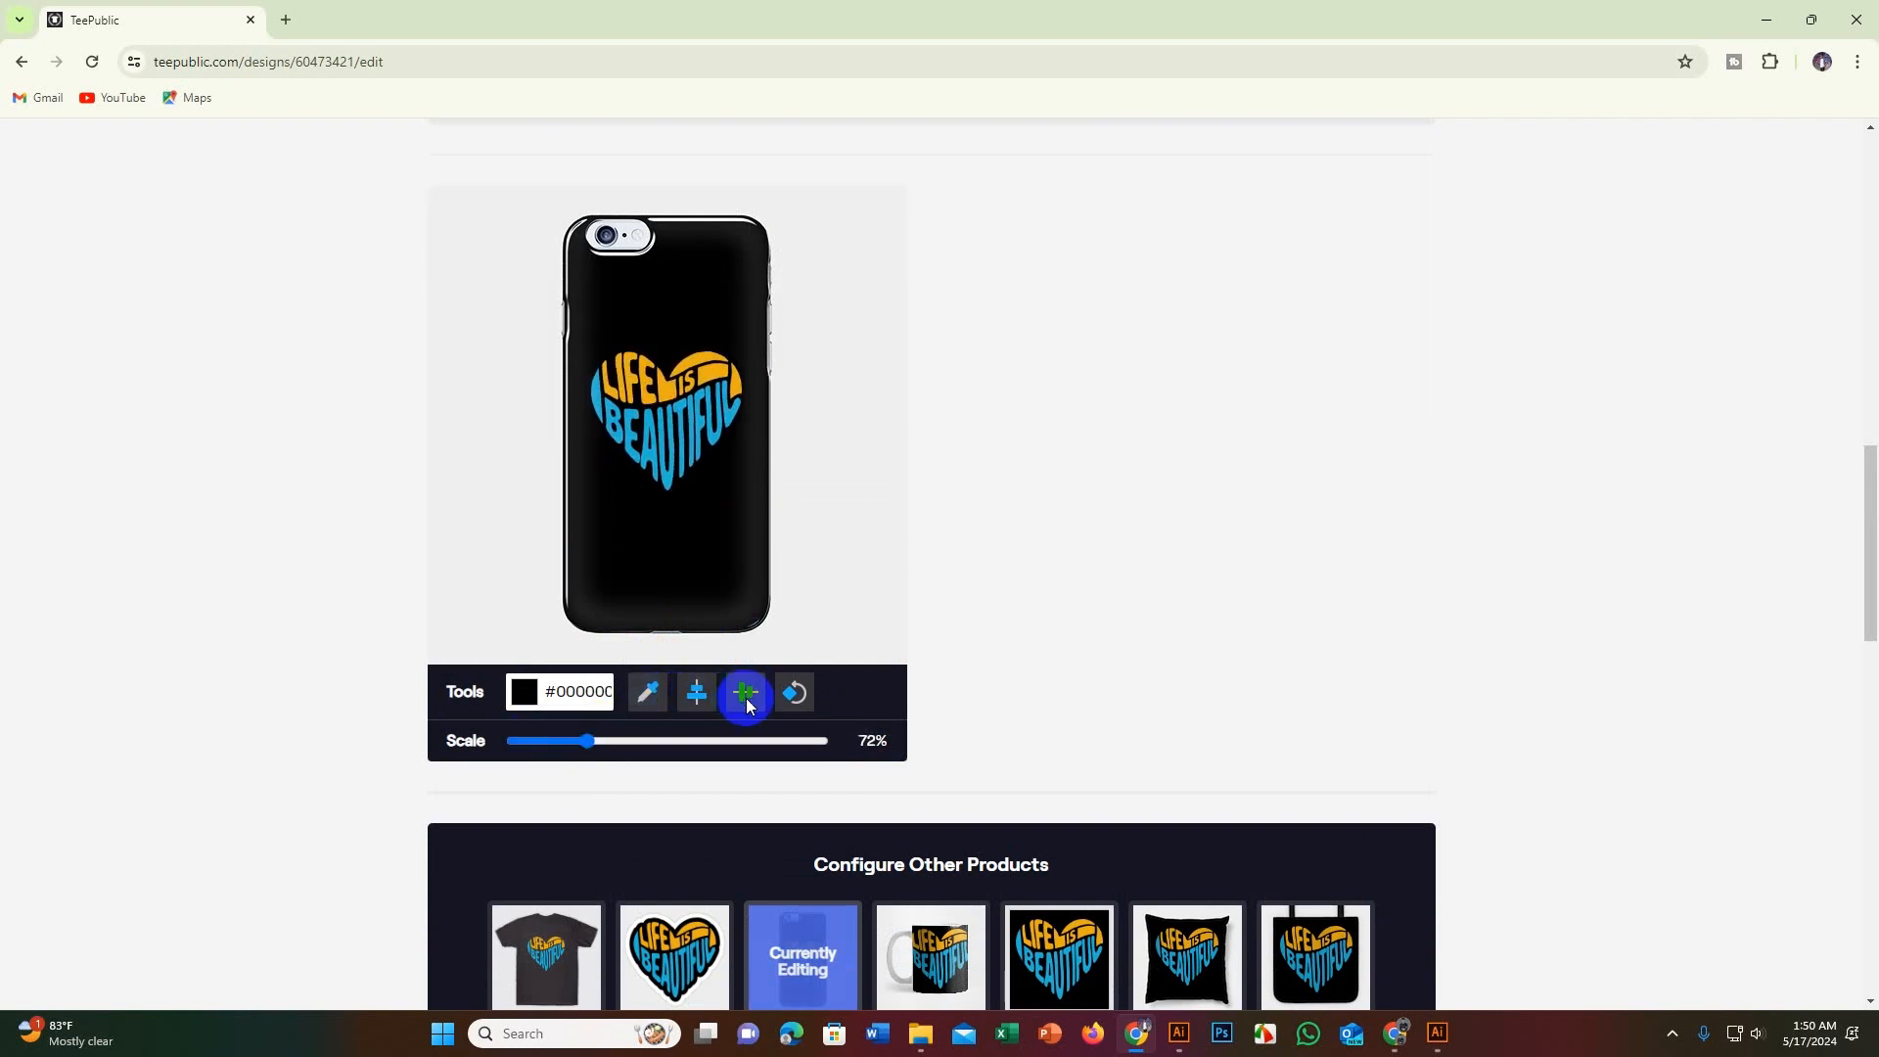
pyautogui.moveTo(585, 736); pyautogui.dragTo(598, 737)
pyautogui.click(701, 686)
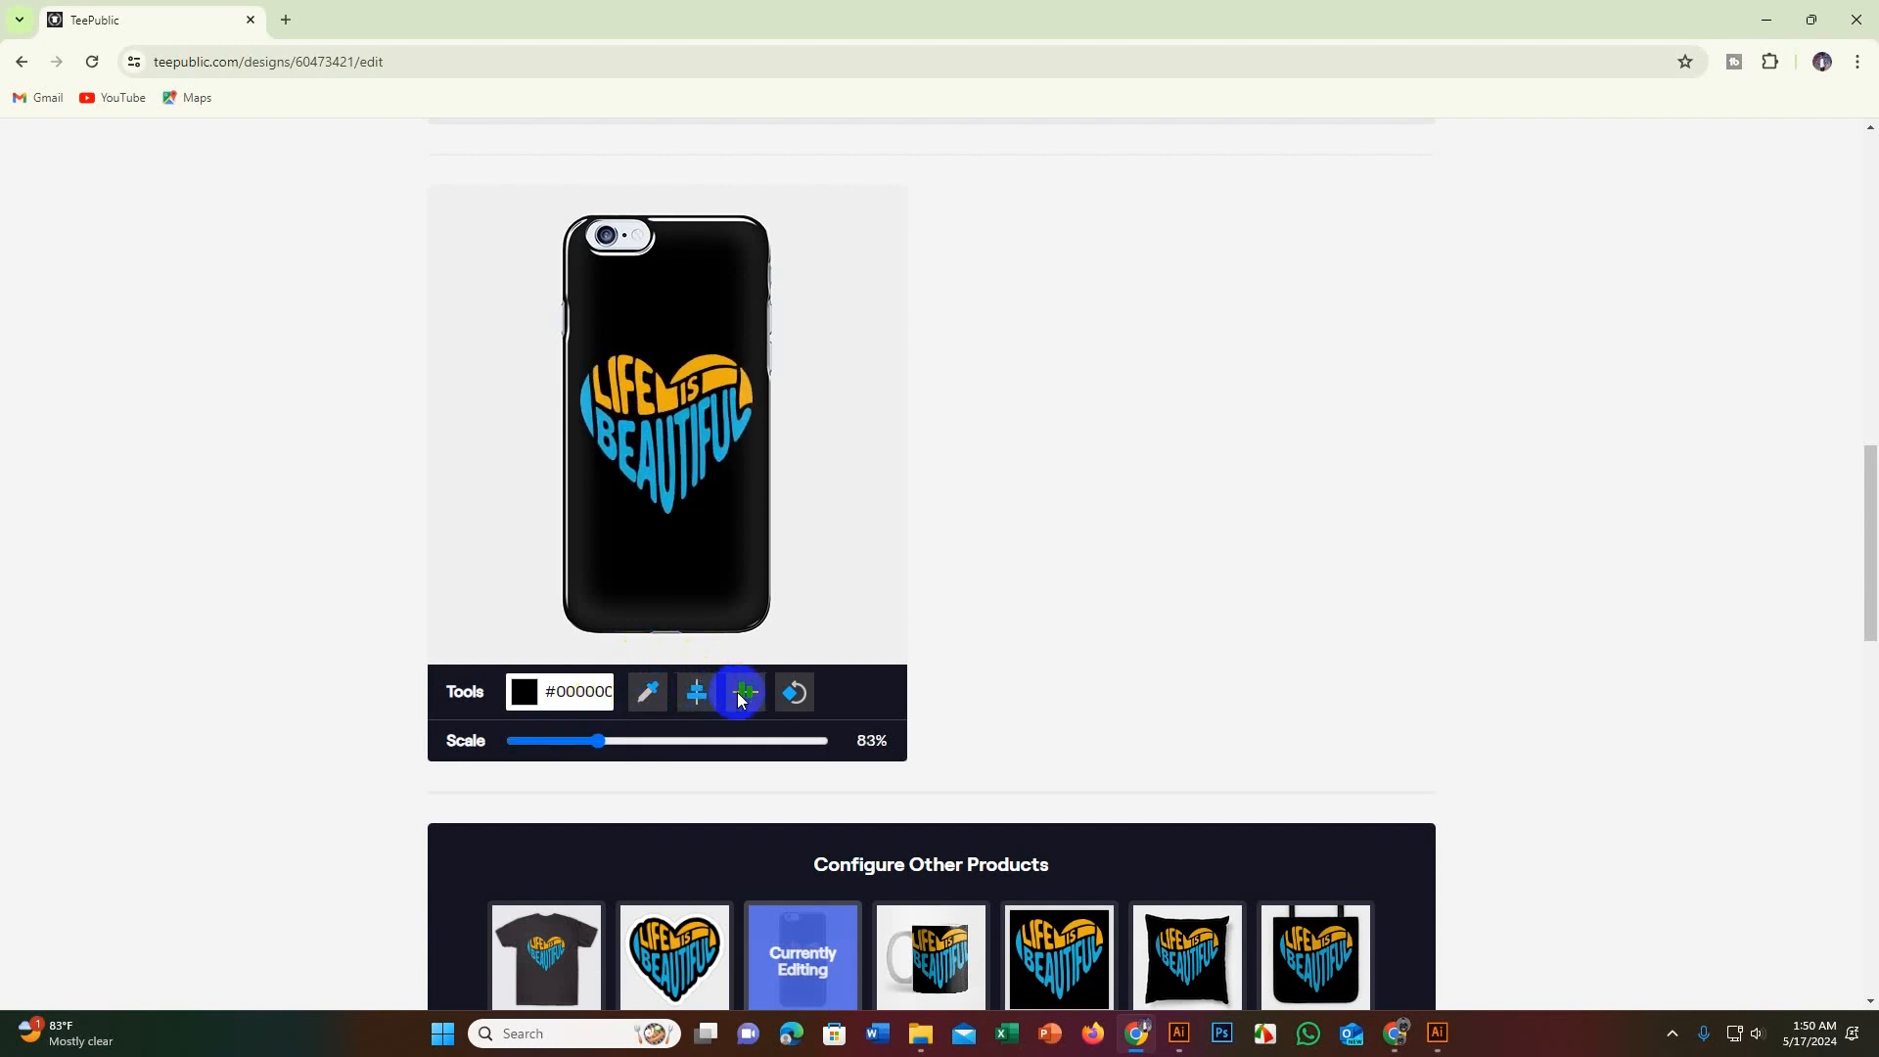
pyautogui.click(743, 692)
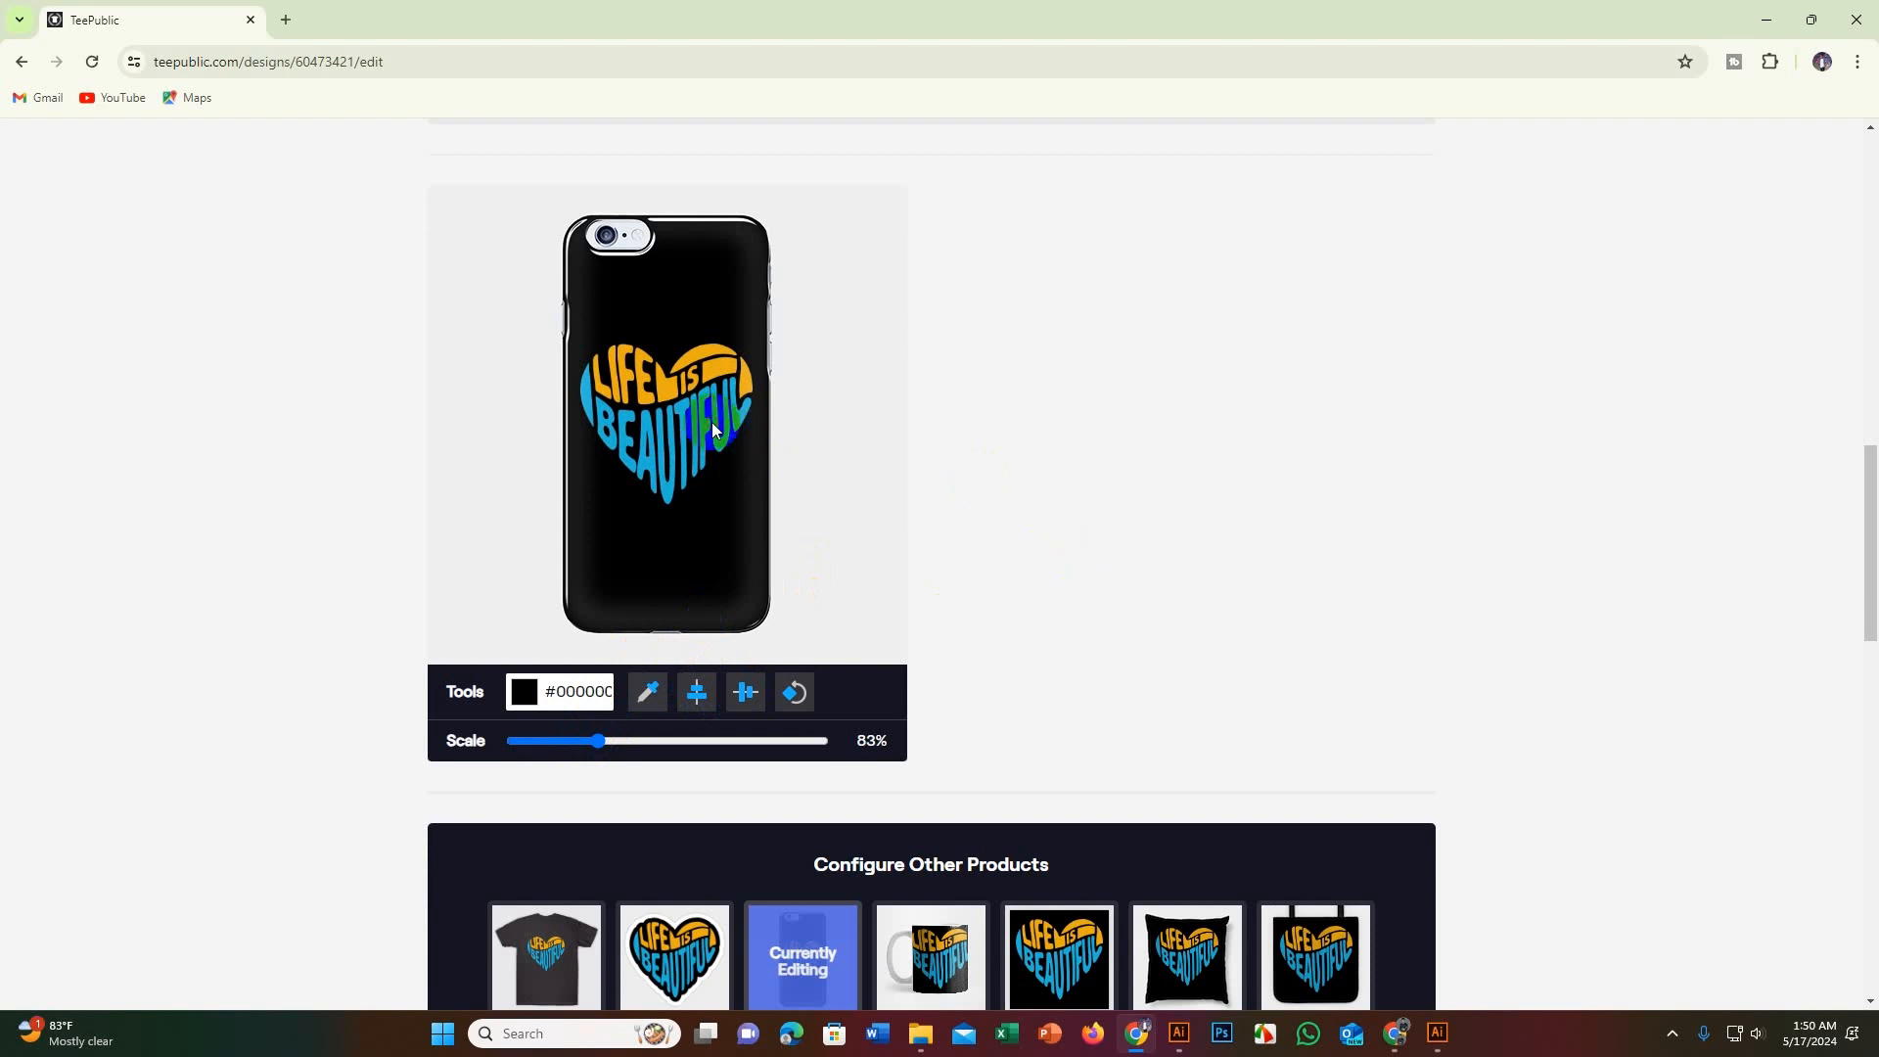
# Step: Scale the design on the Mugs product's coffee mug to 63% and center it in both directions
pyautogui.scroll(-2, 1066, 548)
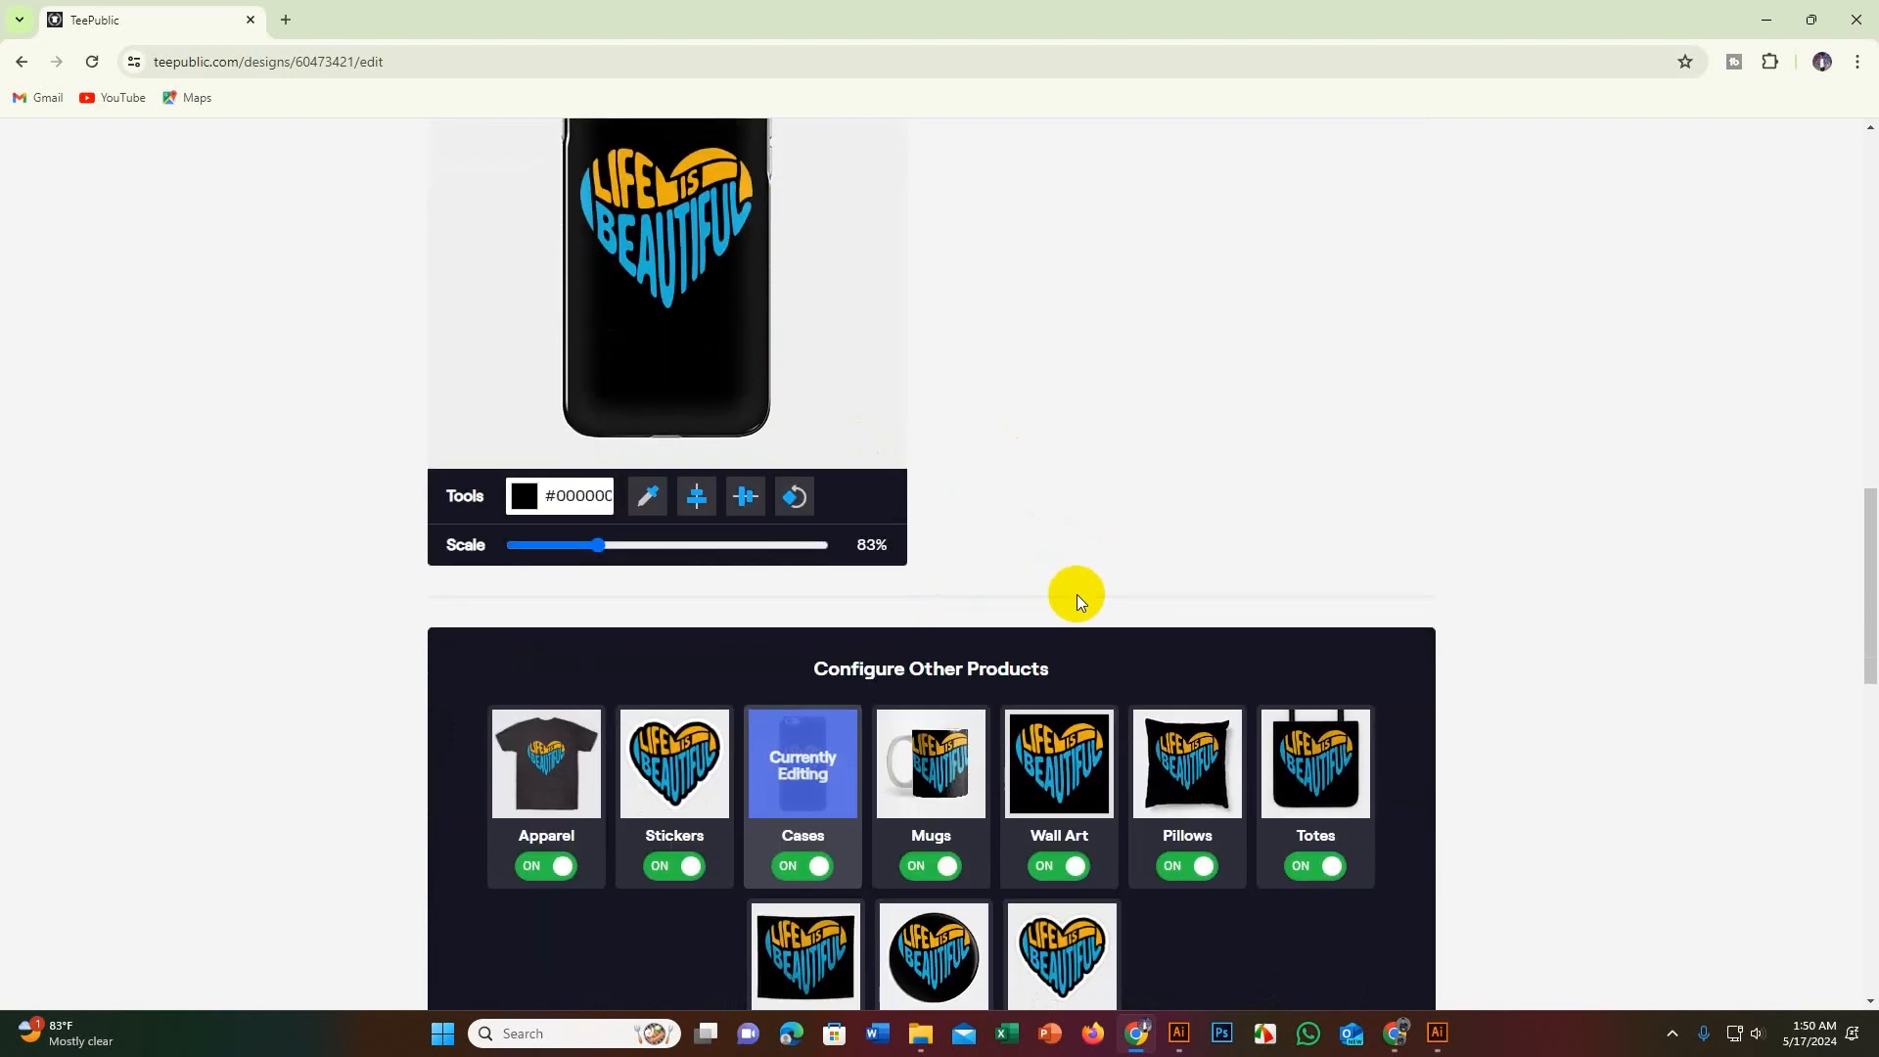
pyautogui.click(922, 783)
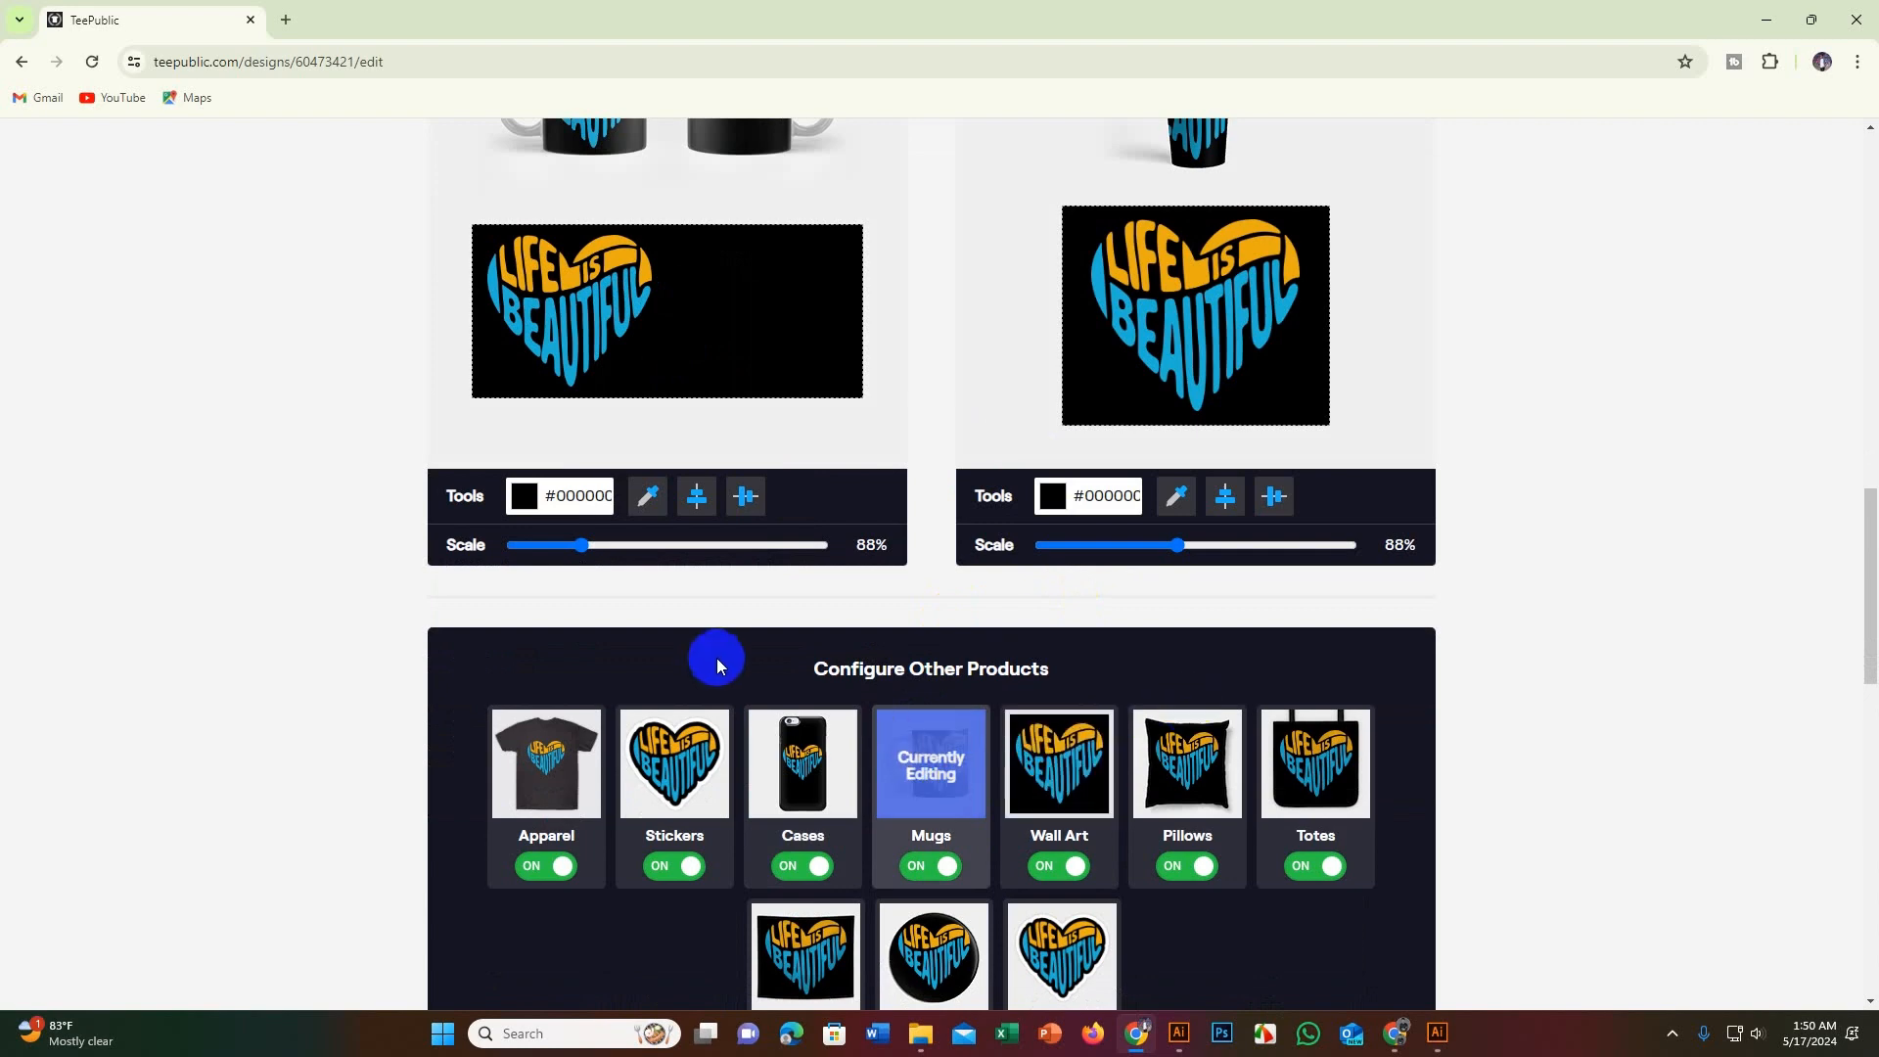
pyautogui.scroll(4, 727, 654)
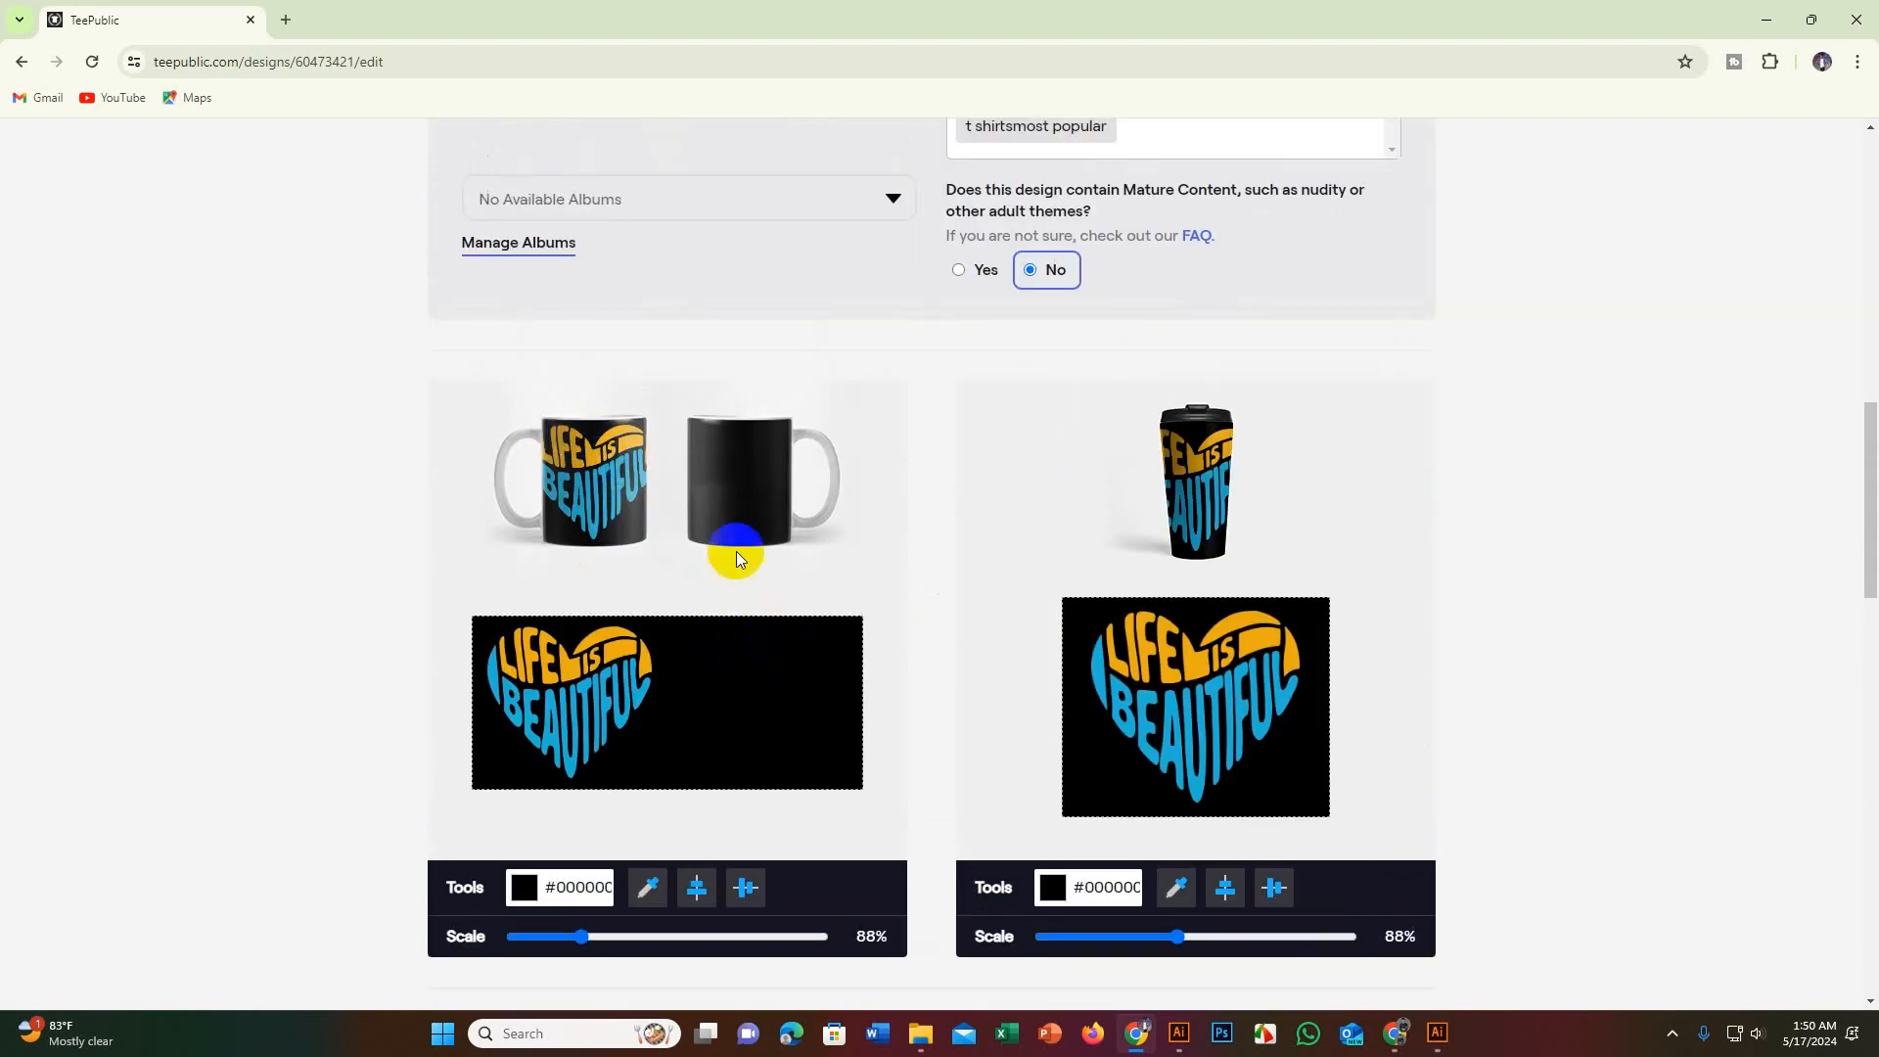
pyautogui.scroll(-2, 694, 701)
pyautogui.moveTo(582, 741); pyautogui.dragTo(556, 740)
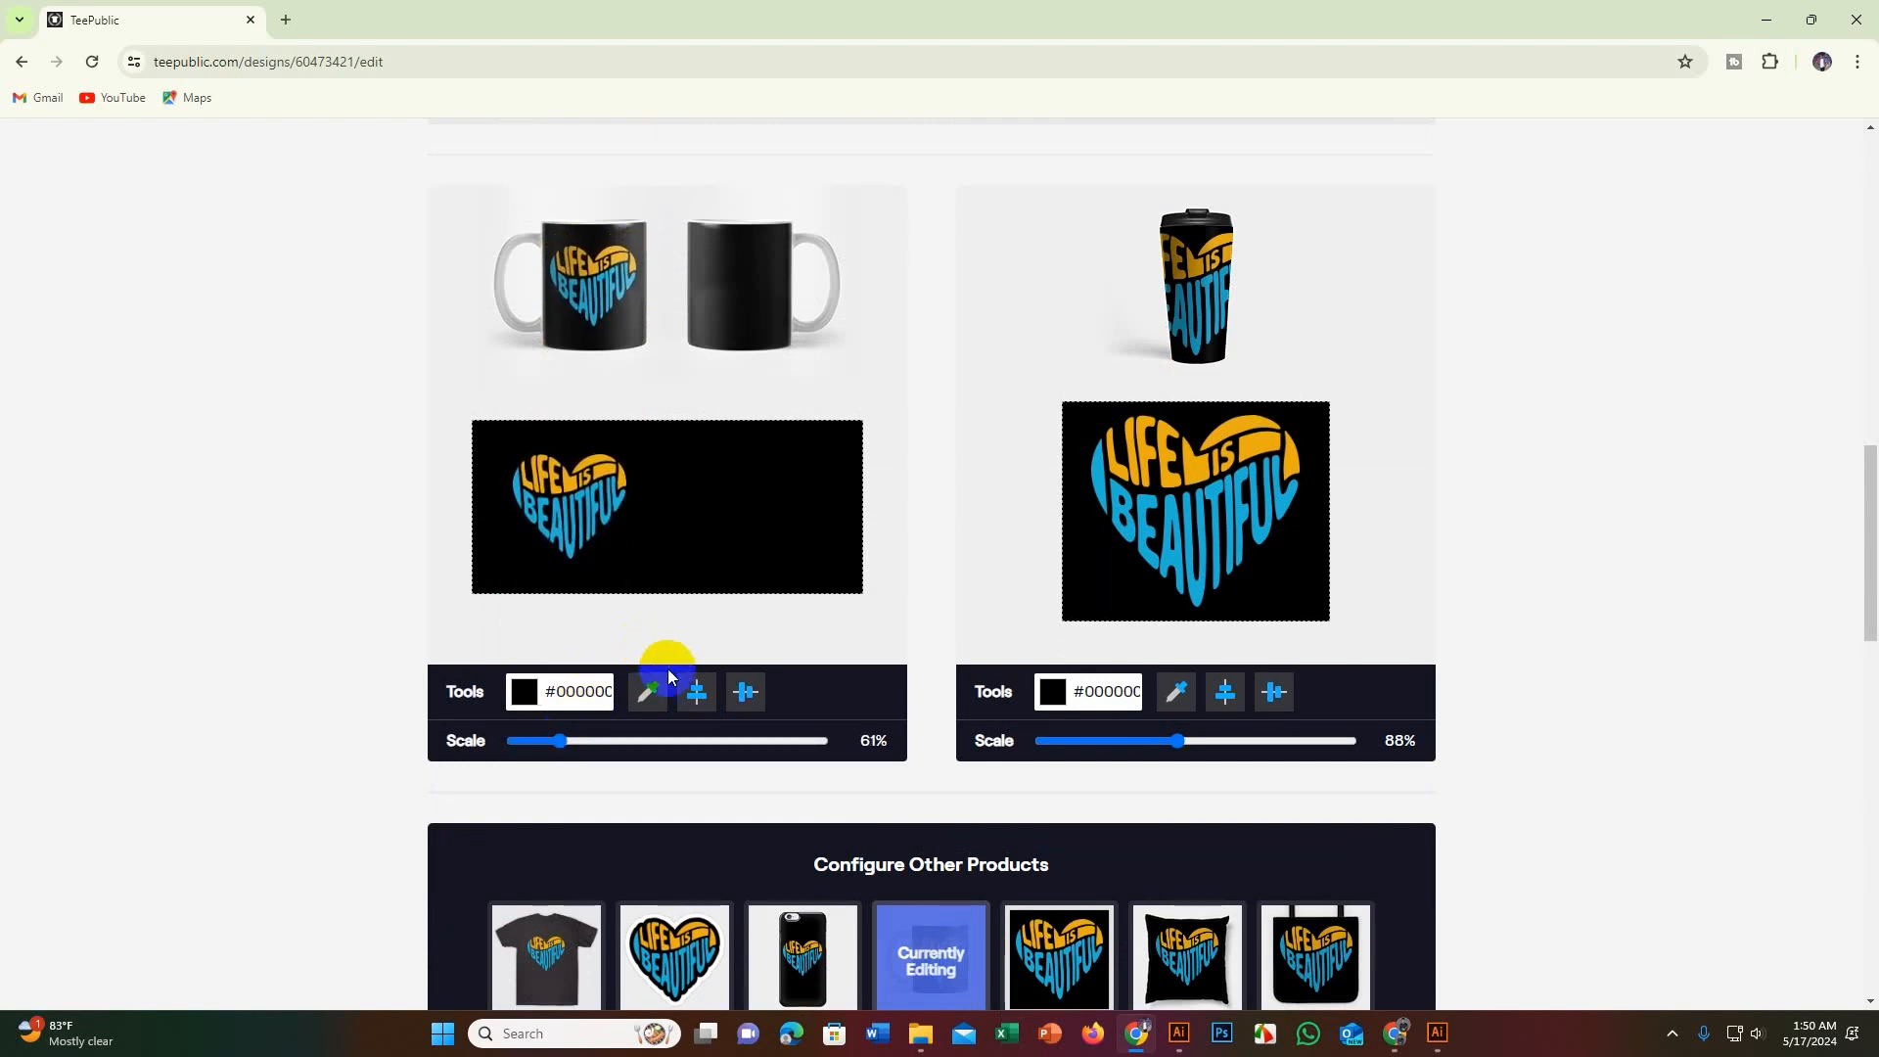
pyautogui.click(700, 696)
pyautogui.click(742, 696)
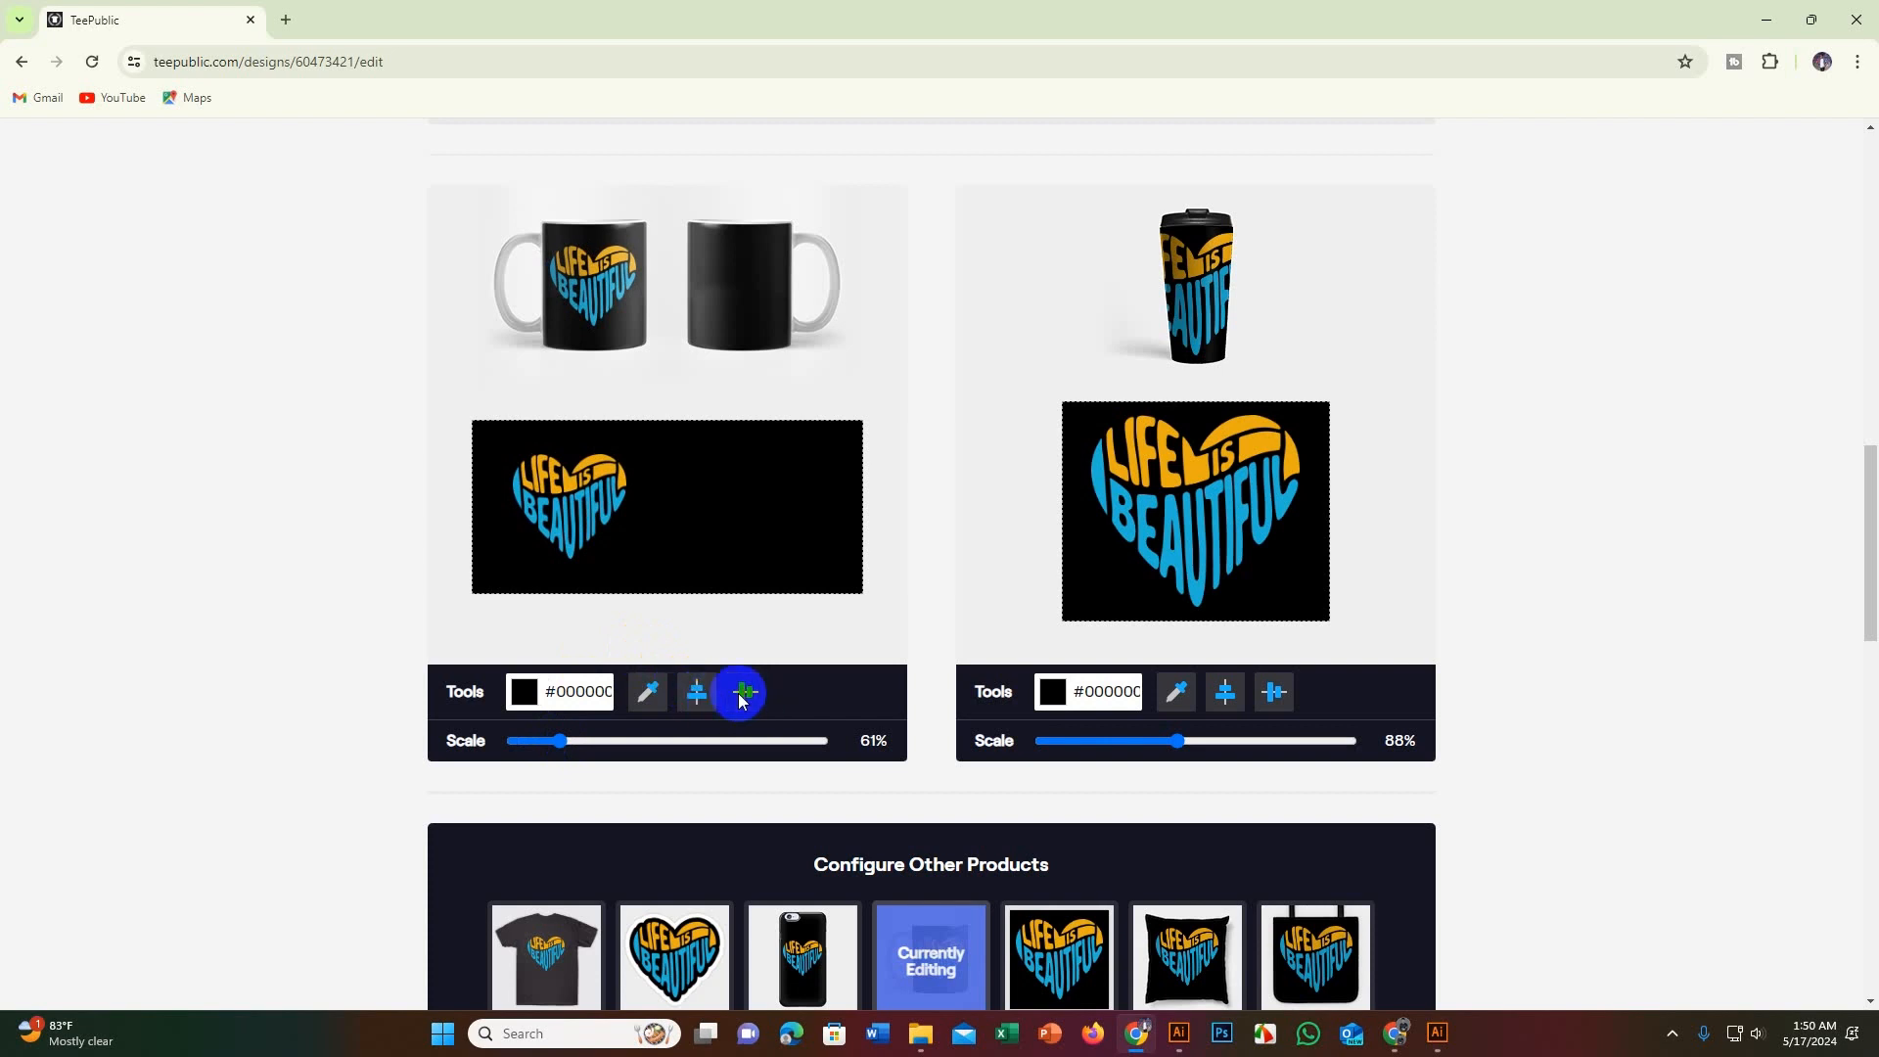
pyautogui.moveTo(566, 753); pyautogui.dragTo(563, 744)
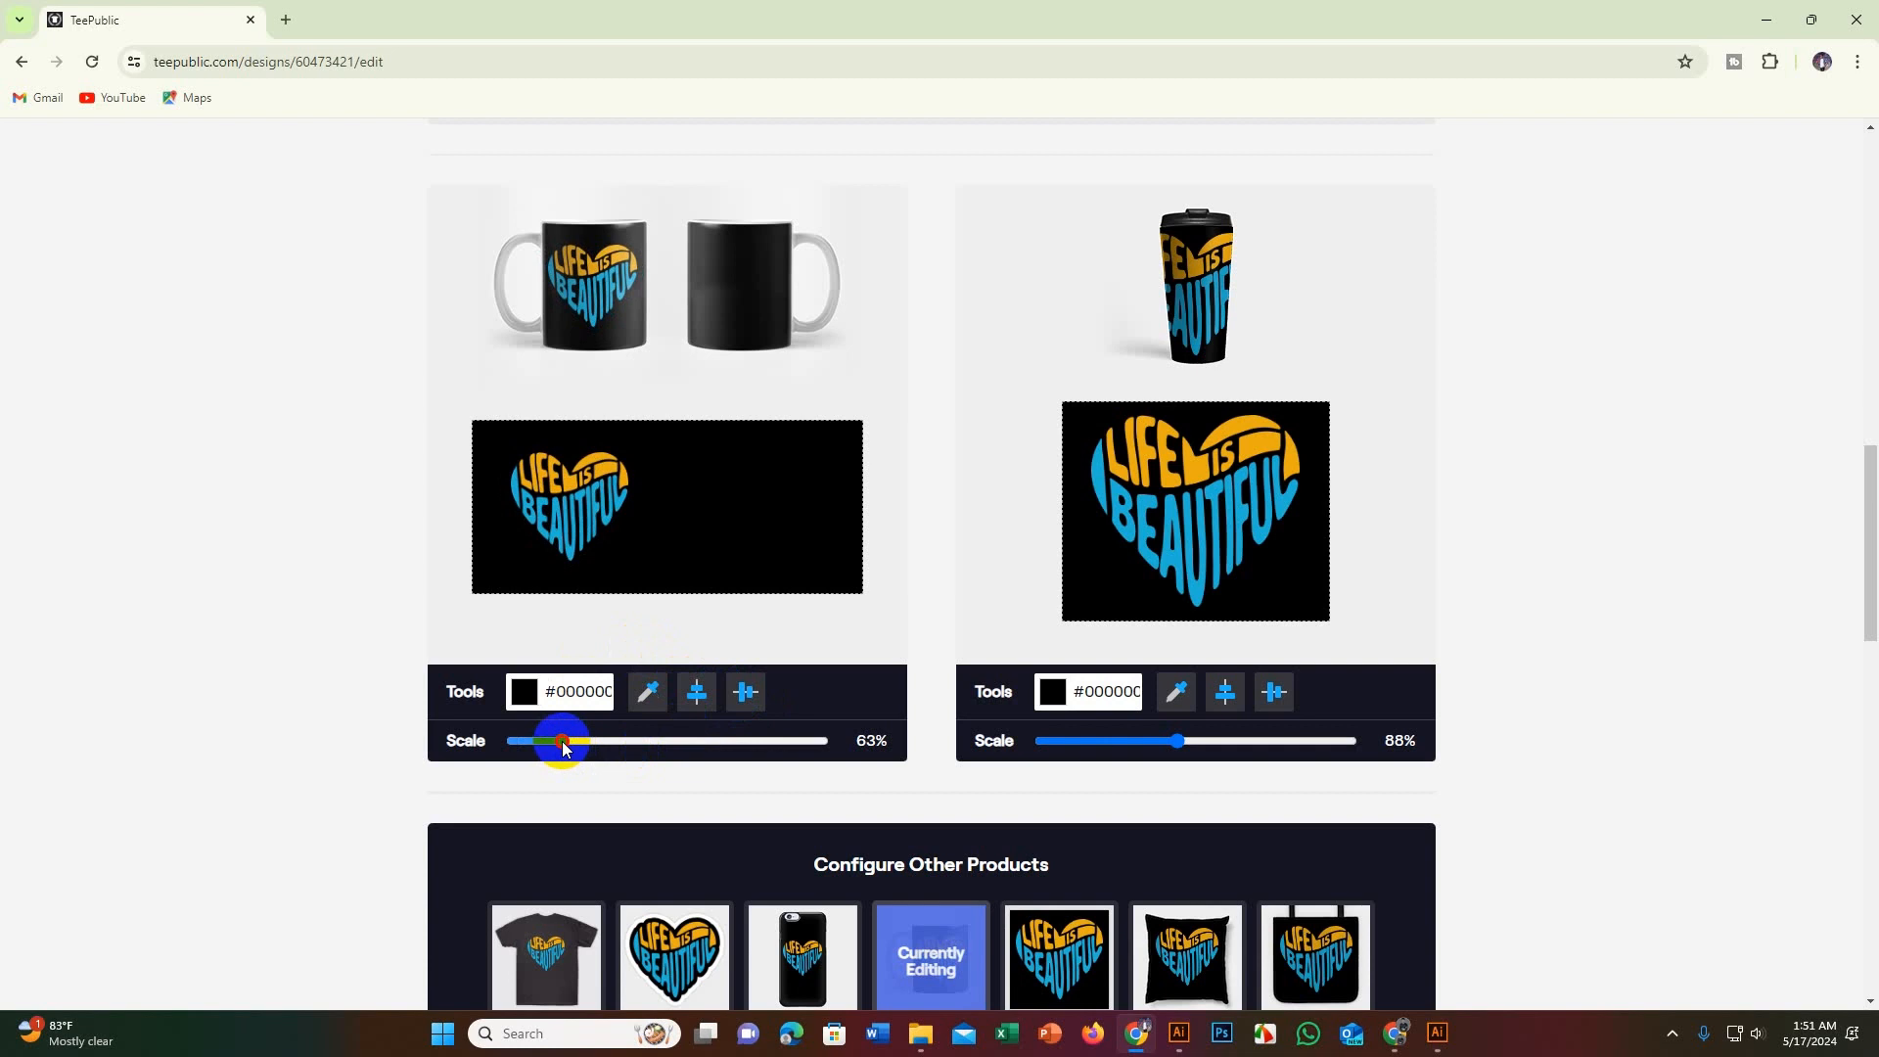
pyautogui.click(697, 693)
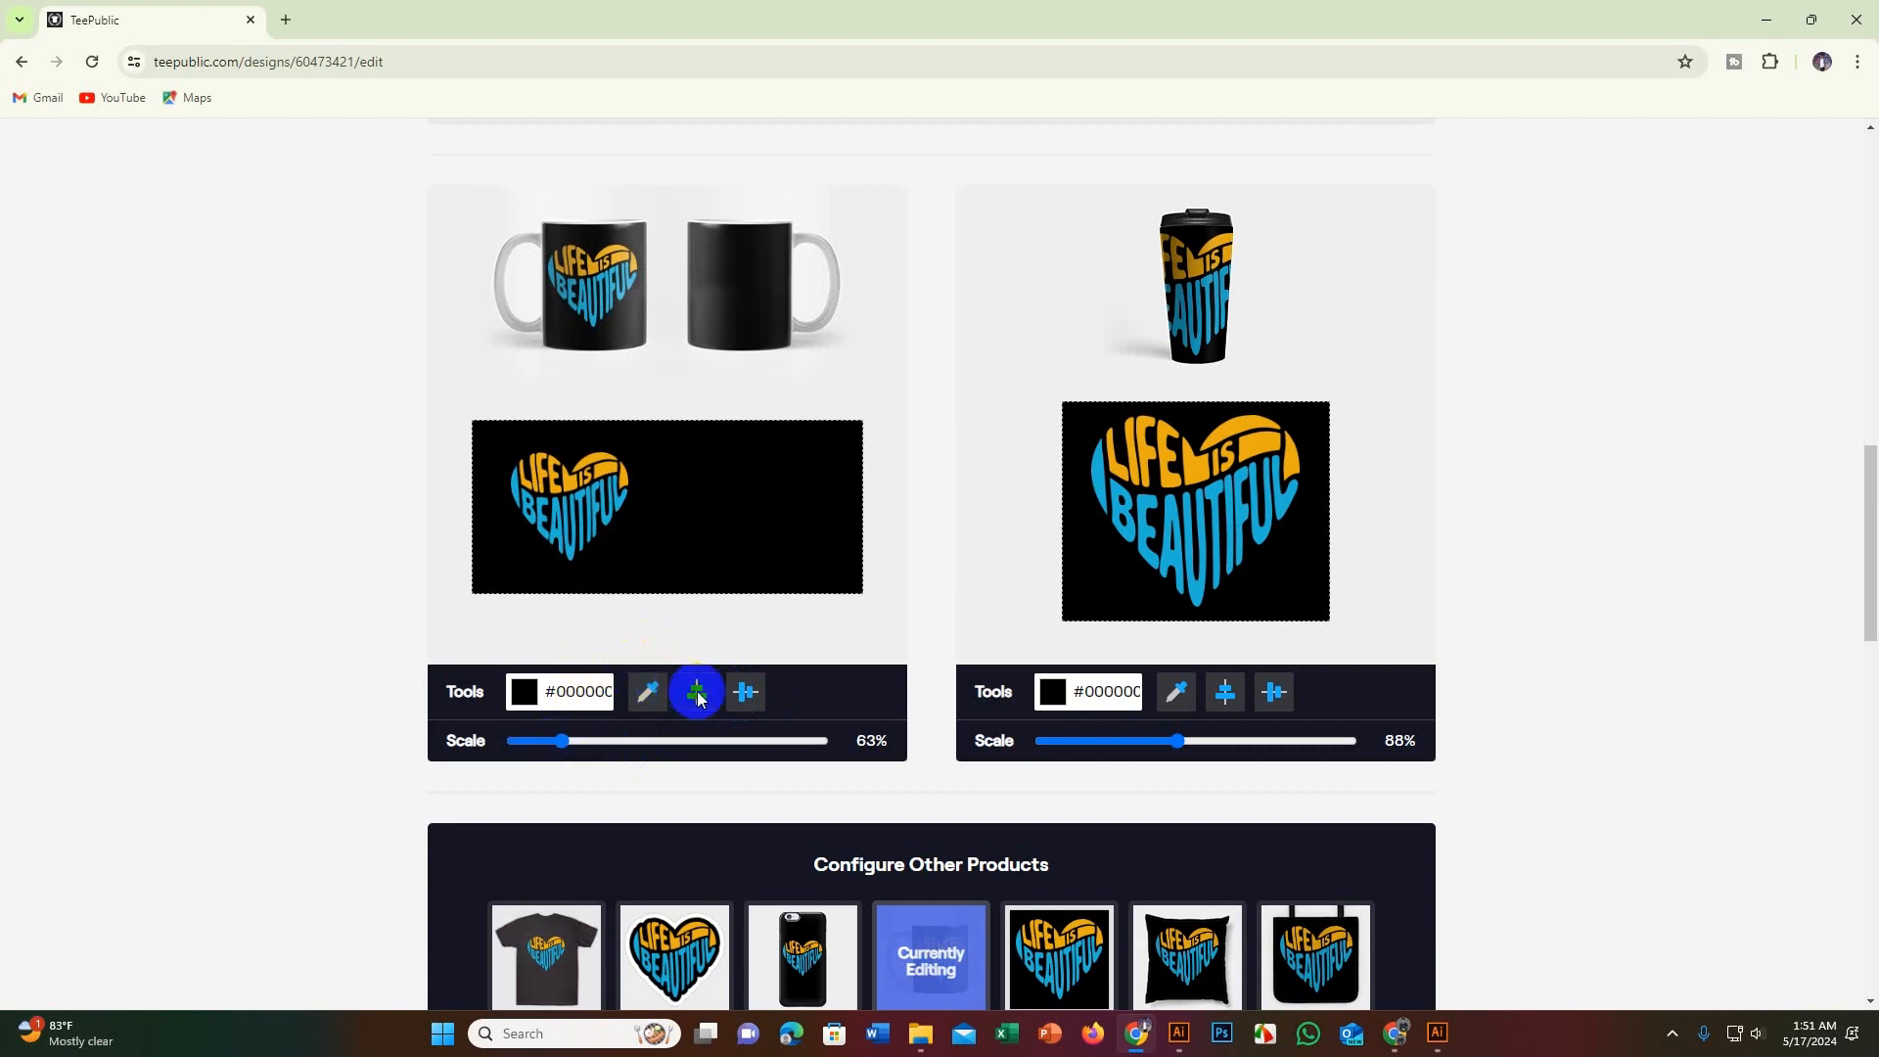
pyautogui.click(746, 692)
# Step: Scale the travel mug's design down to 46%, center it and position it in the upper part of the print area
pyautogui.click(1186, 533)
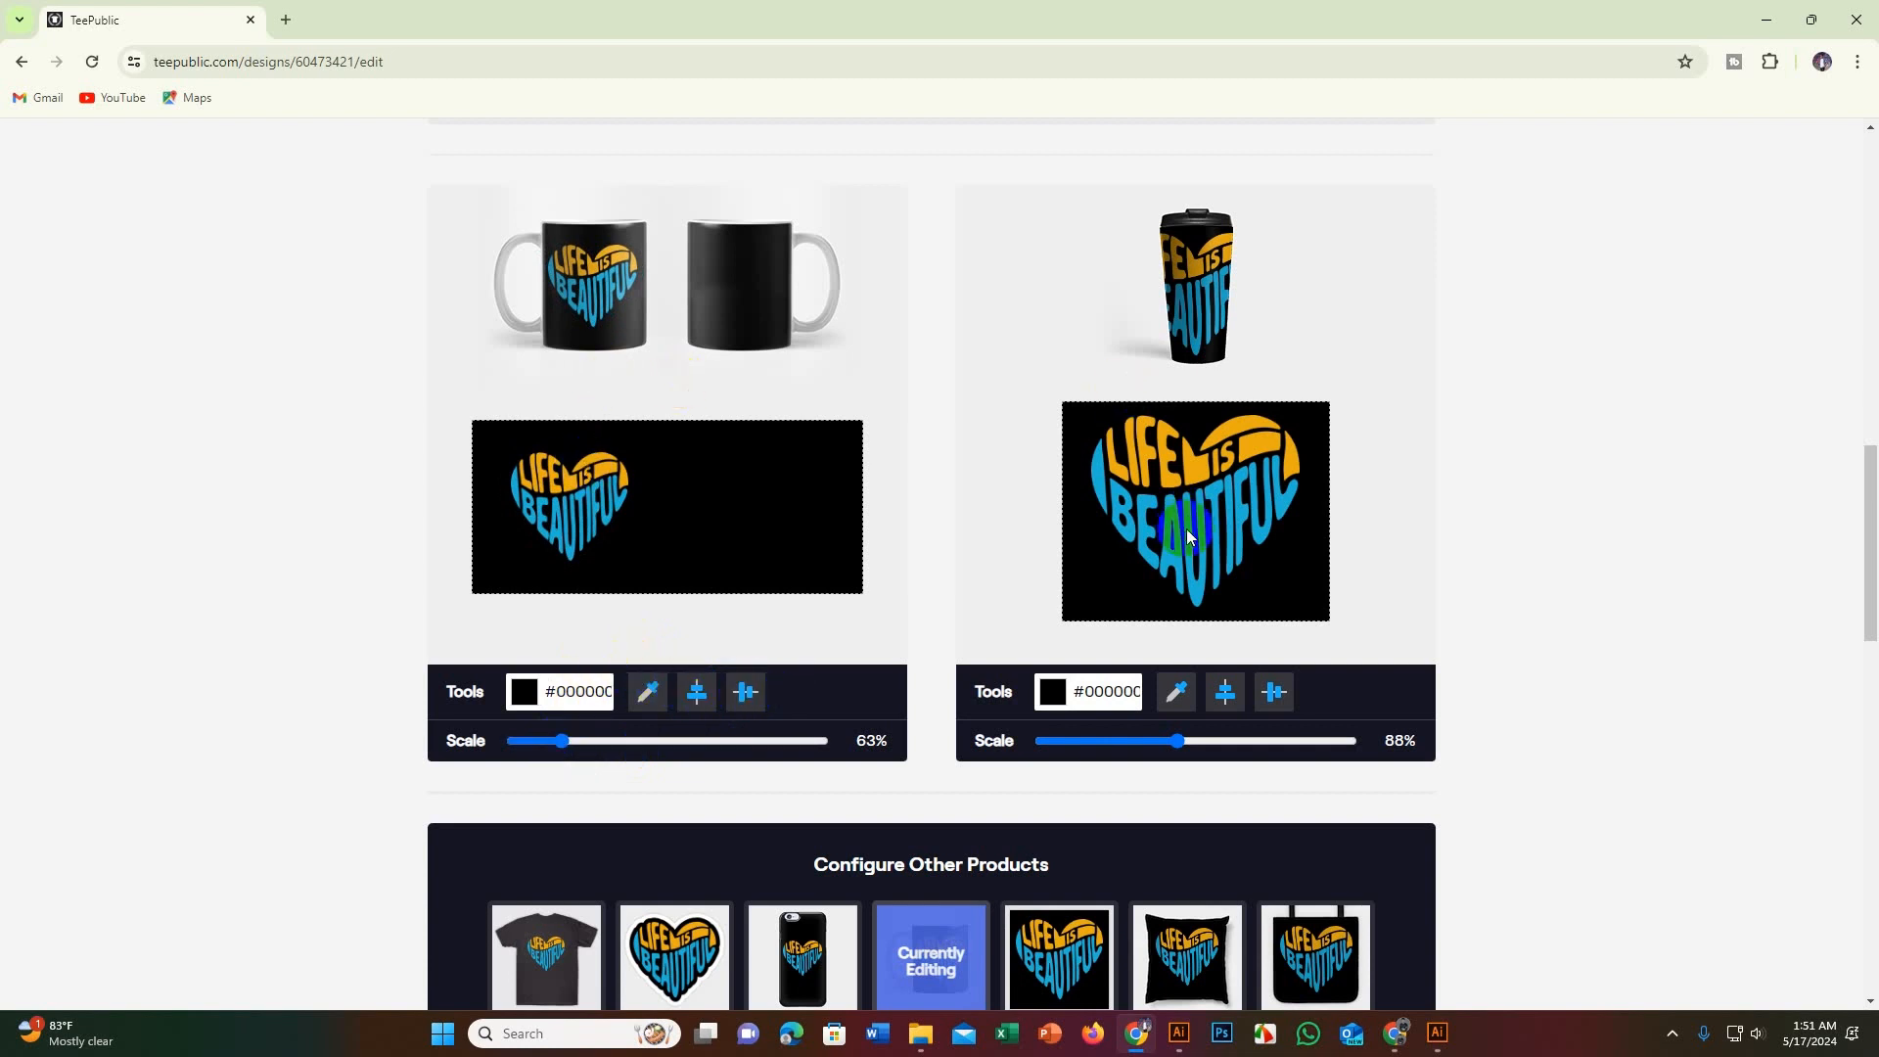
pyautogui.click(1188, 634)
pyautogui.moveTo(1178, 740); pyautogui.dragTo(1113, 742)
pyautogui.click(1169, 515)
pyautogui.moveTo(1193, 509); pyautogui.dragTo(1190, 483)
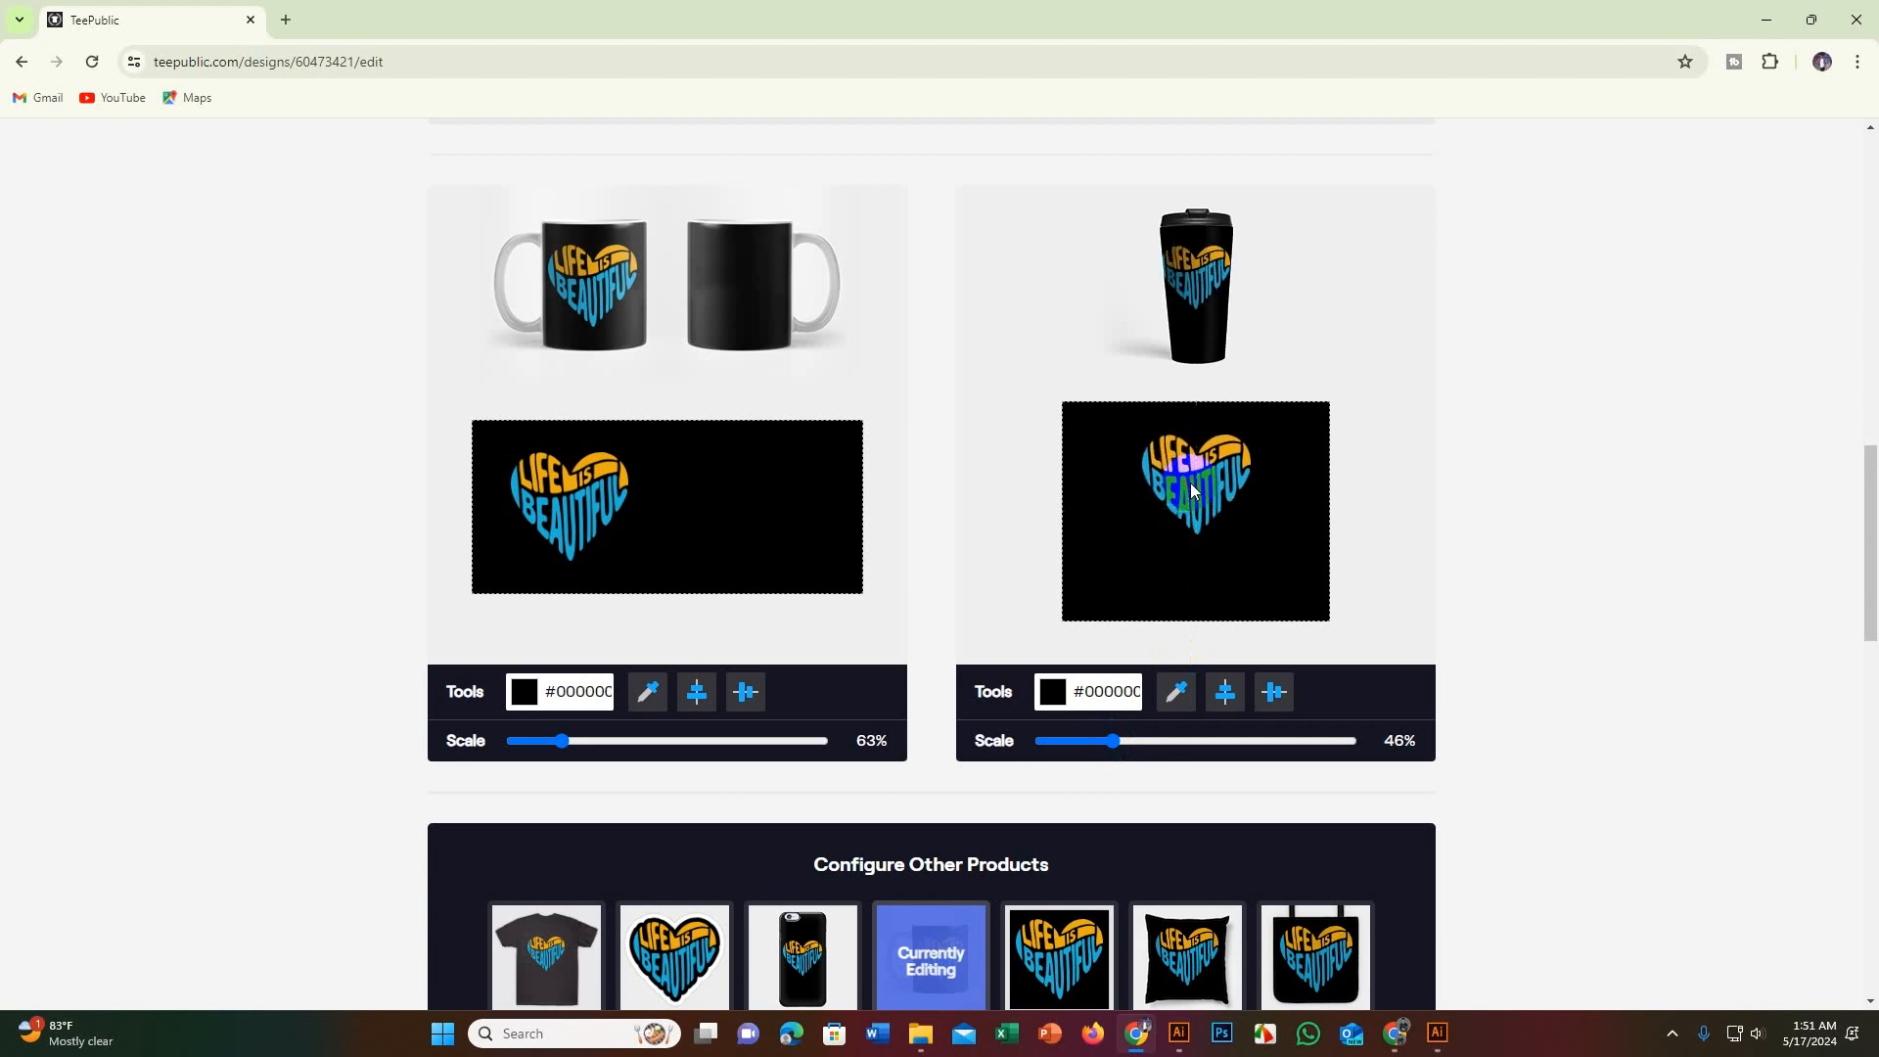
pyautogui.click(1226, 692)
pyautogui.click(1263, 693)
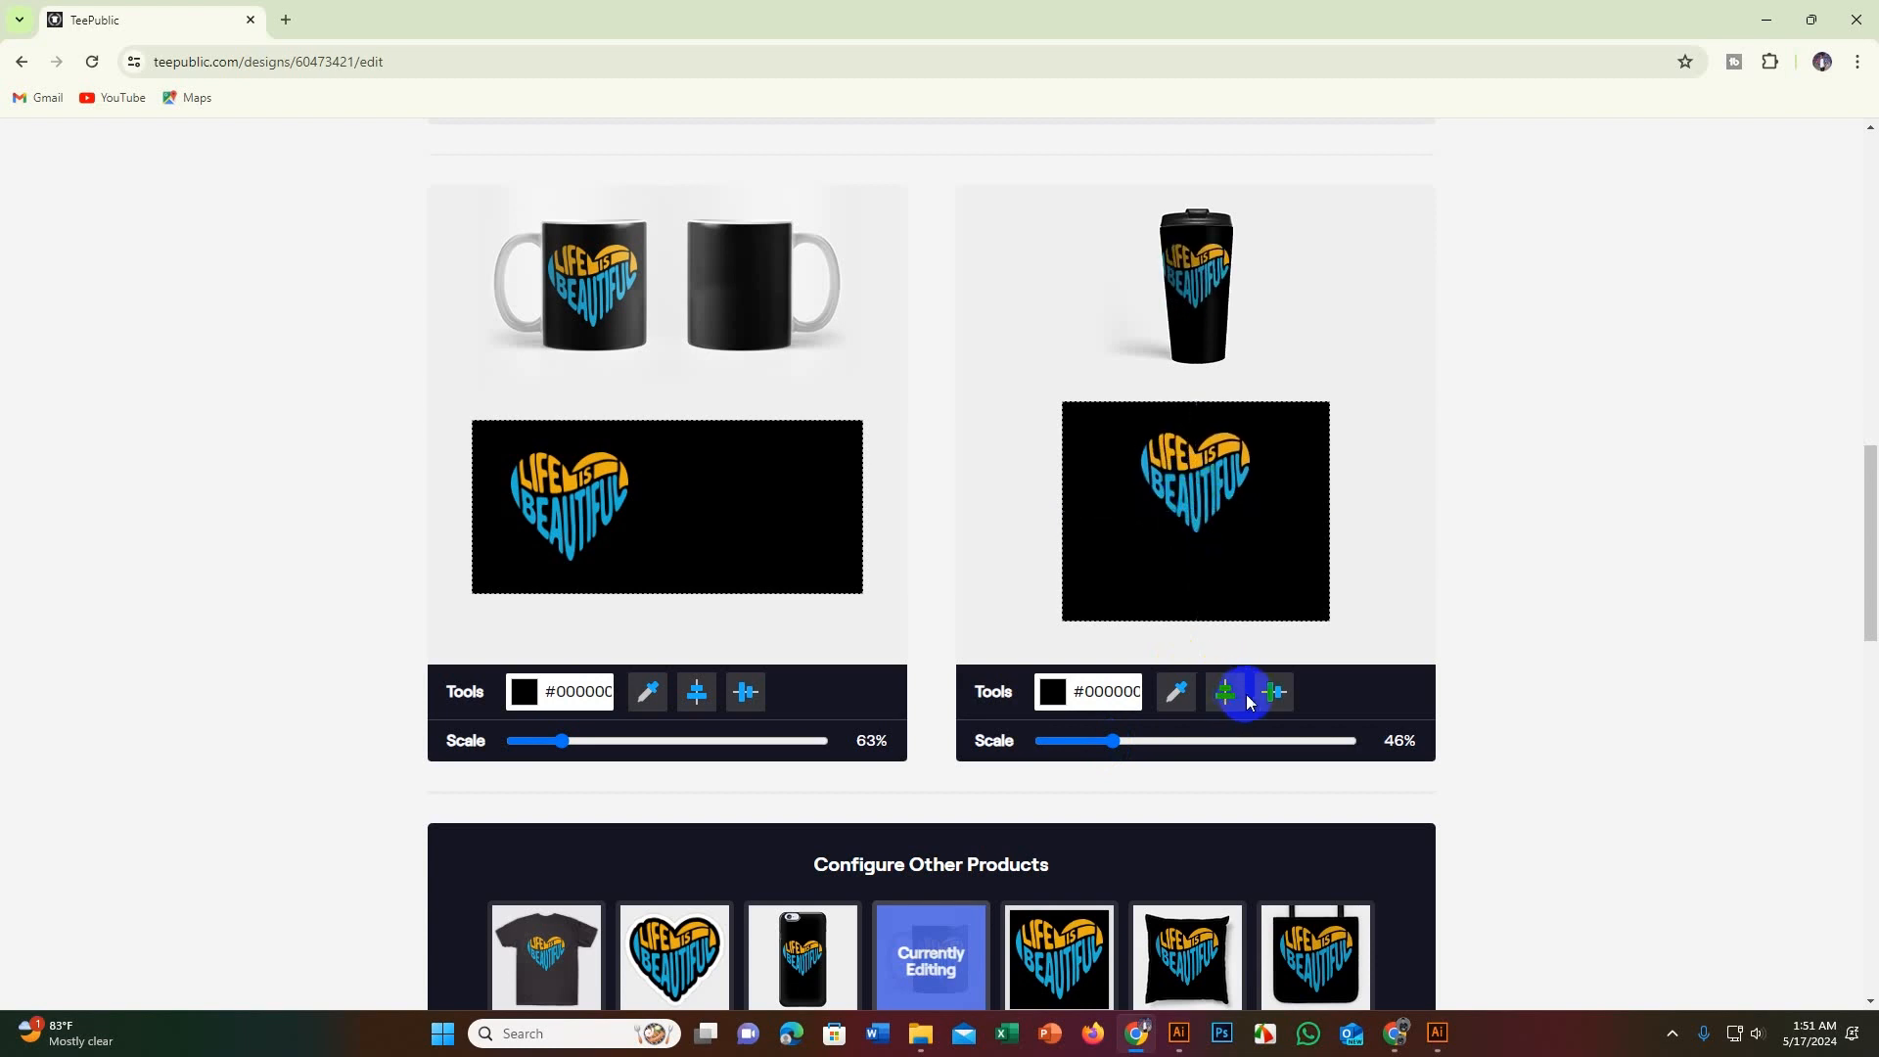
pyautogui.moveTo(1196, 523); pyautogui.dragTo(1199, 501)
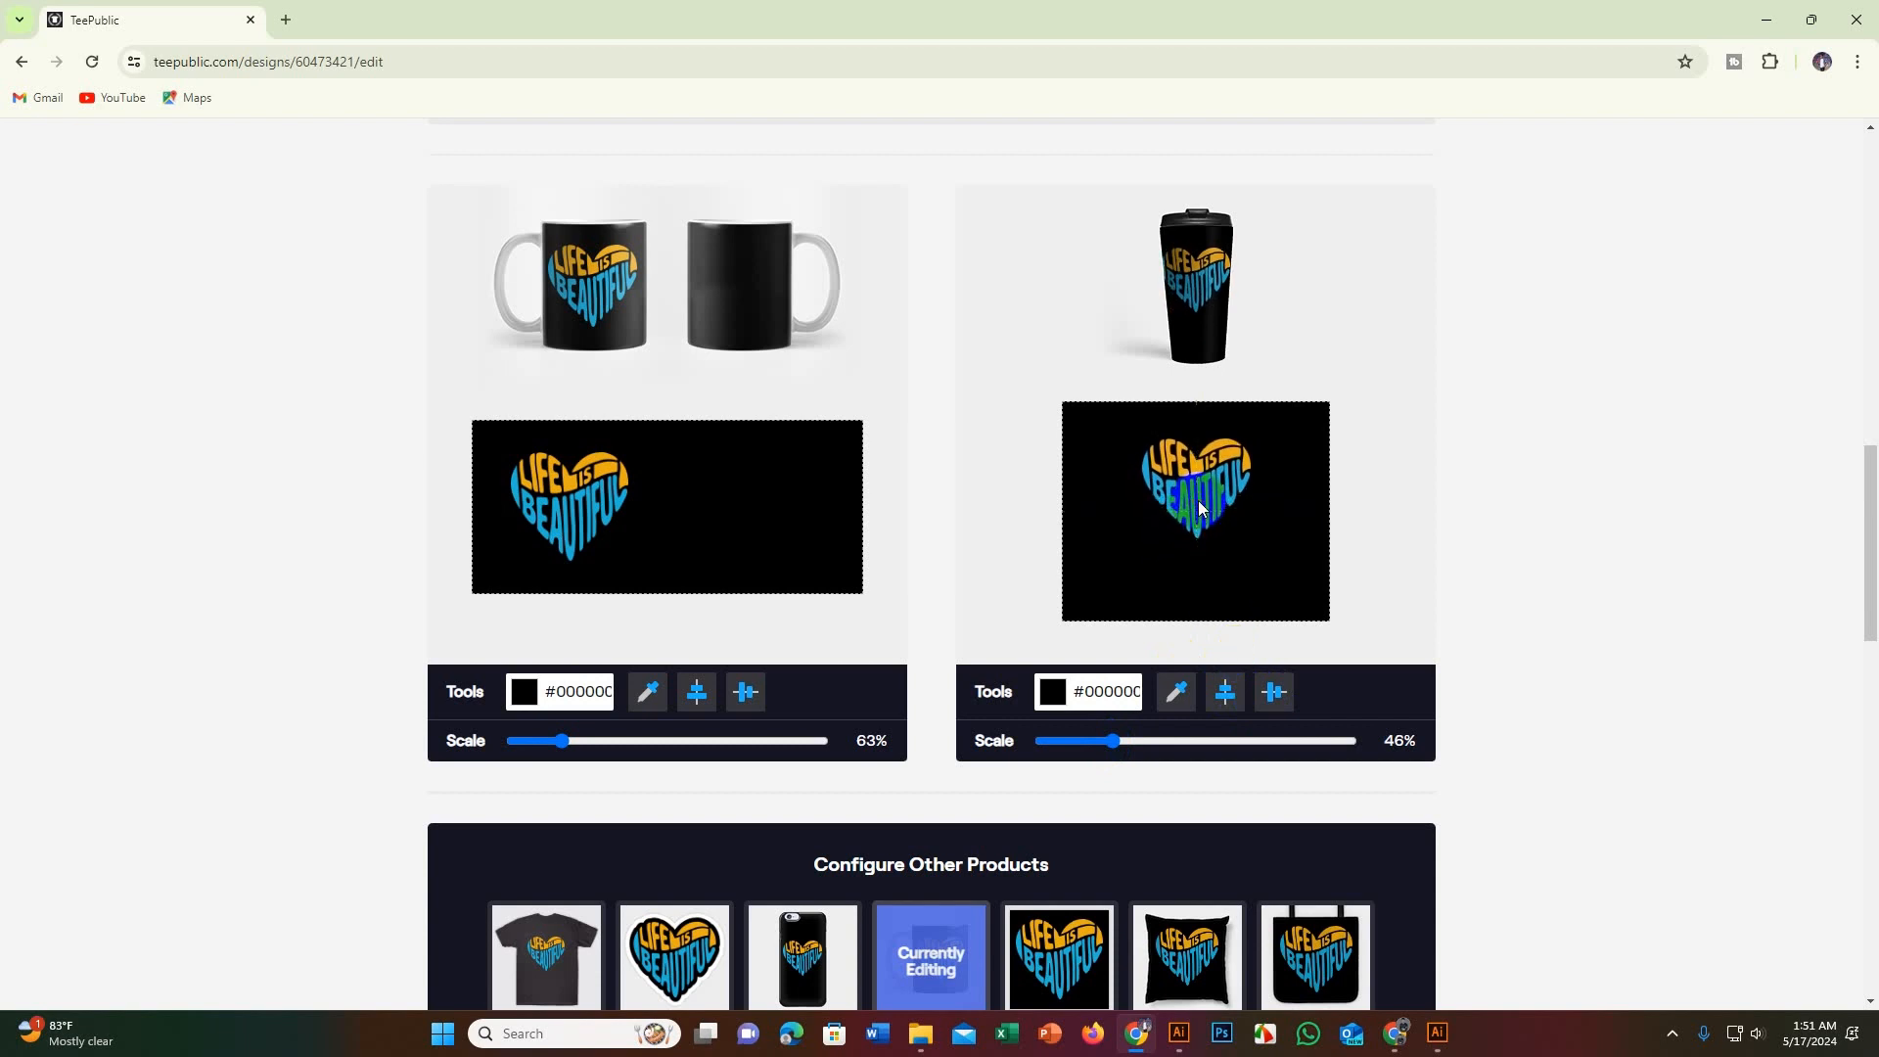
# Step: Scale the travel mug's design to 40% and reposition it slightly higher in the print area
pyautogui.moveTo(1123, 741); pyautogui.dragTo(1101, 744)
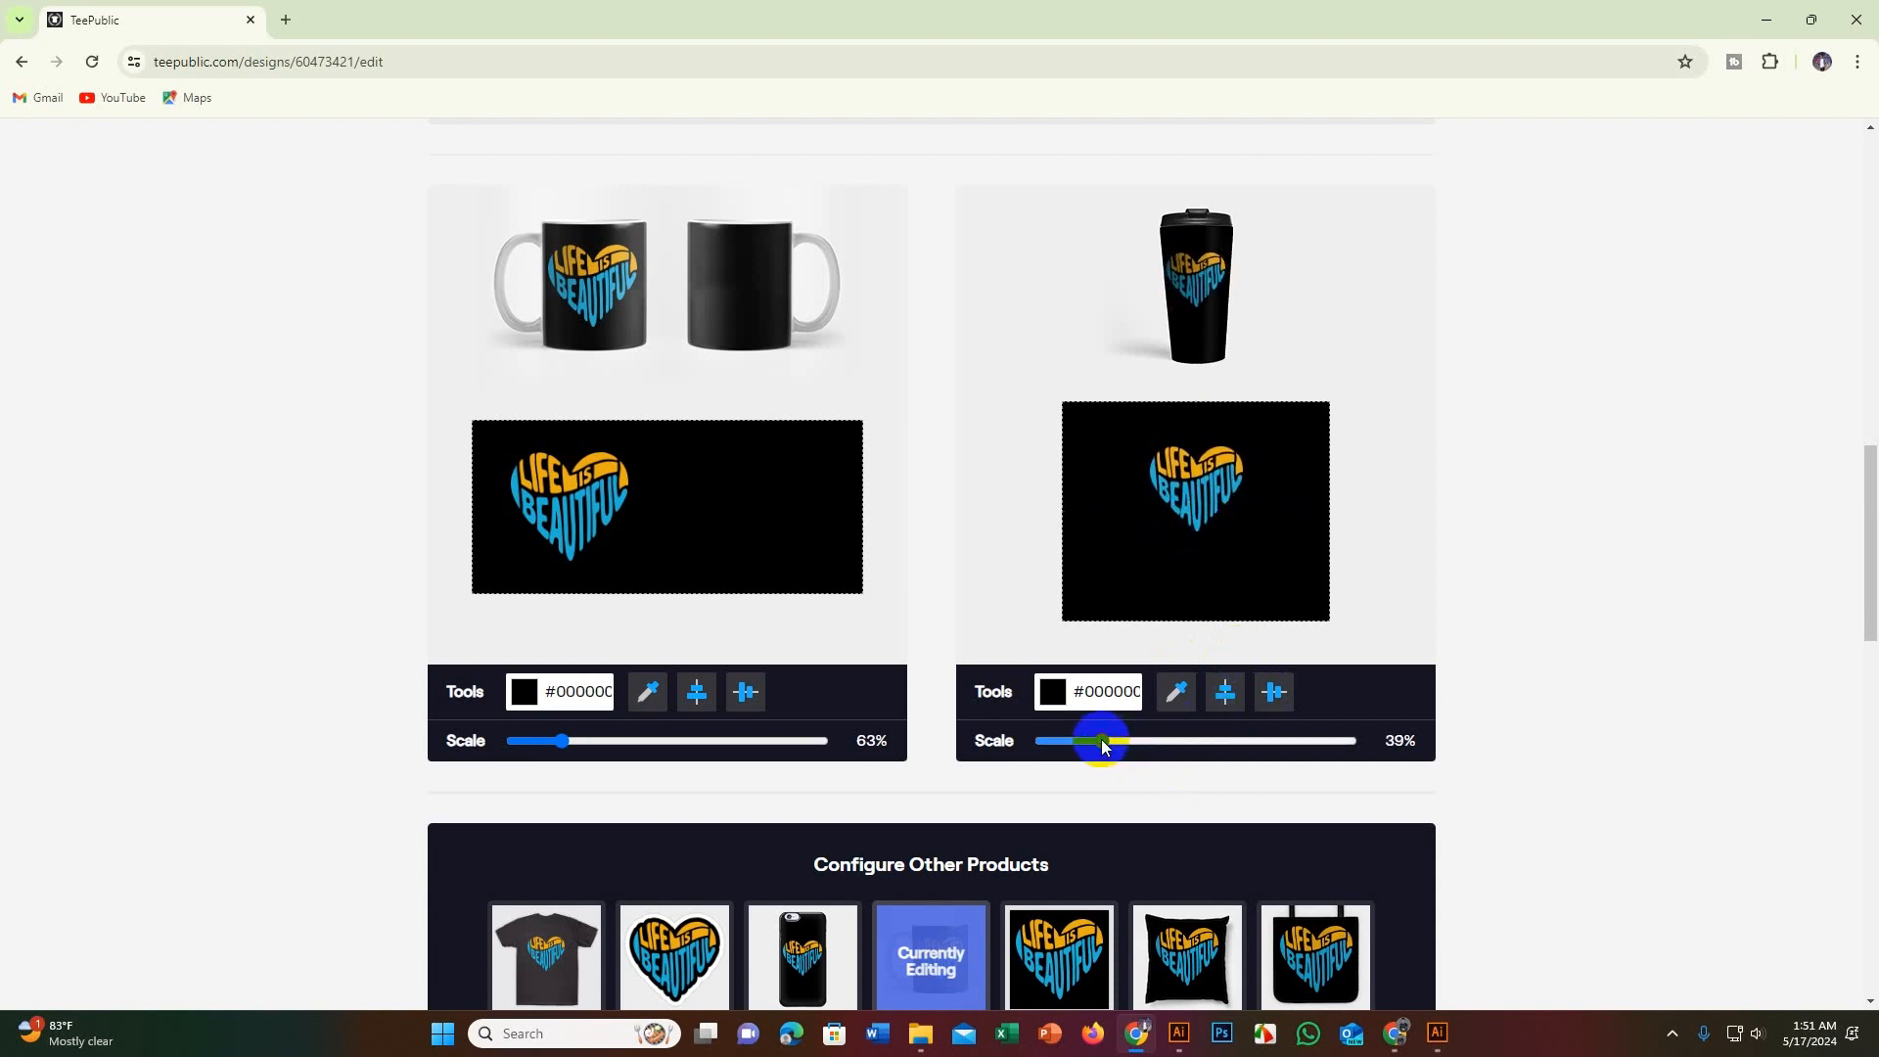
pyautogui.moveTo(1197, 501); pyautogui.dragTo(1203, 499)
pyautogui.moveTo(1201, 490); pyautogui.dragTo(1206, 493)
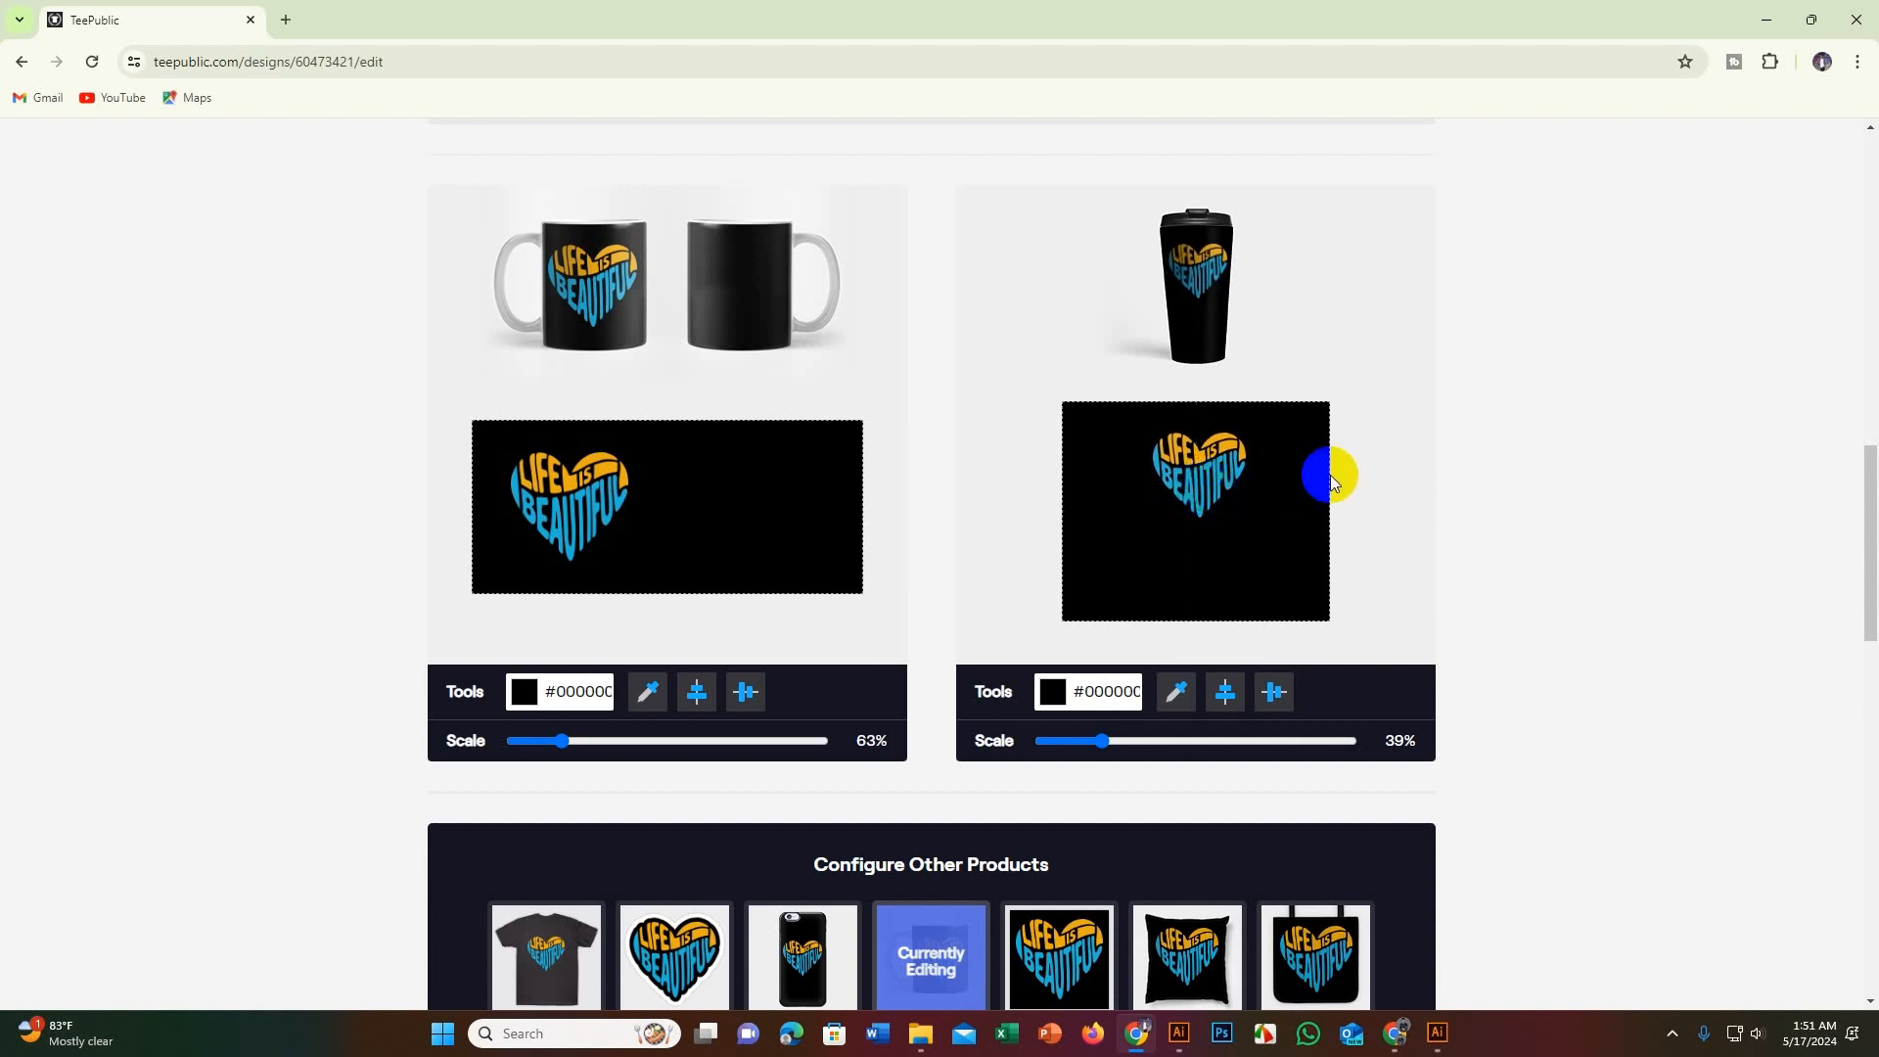
pyautogui.moveTo(1103, 737); pyautogui.dragTo(1102, 734)
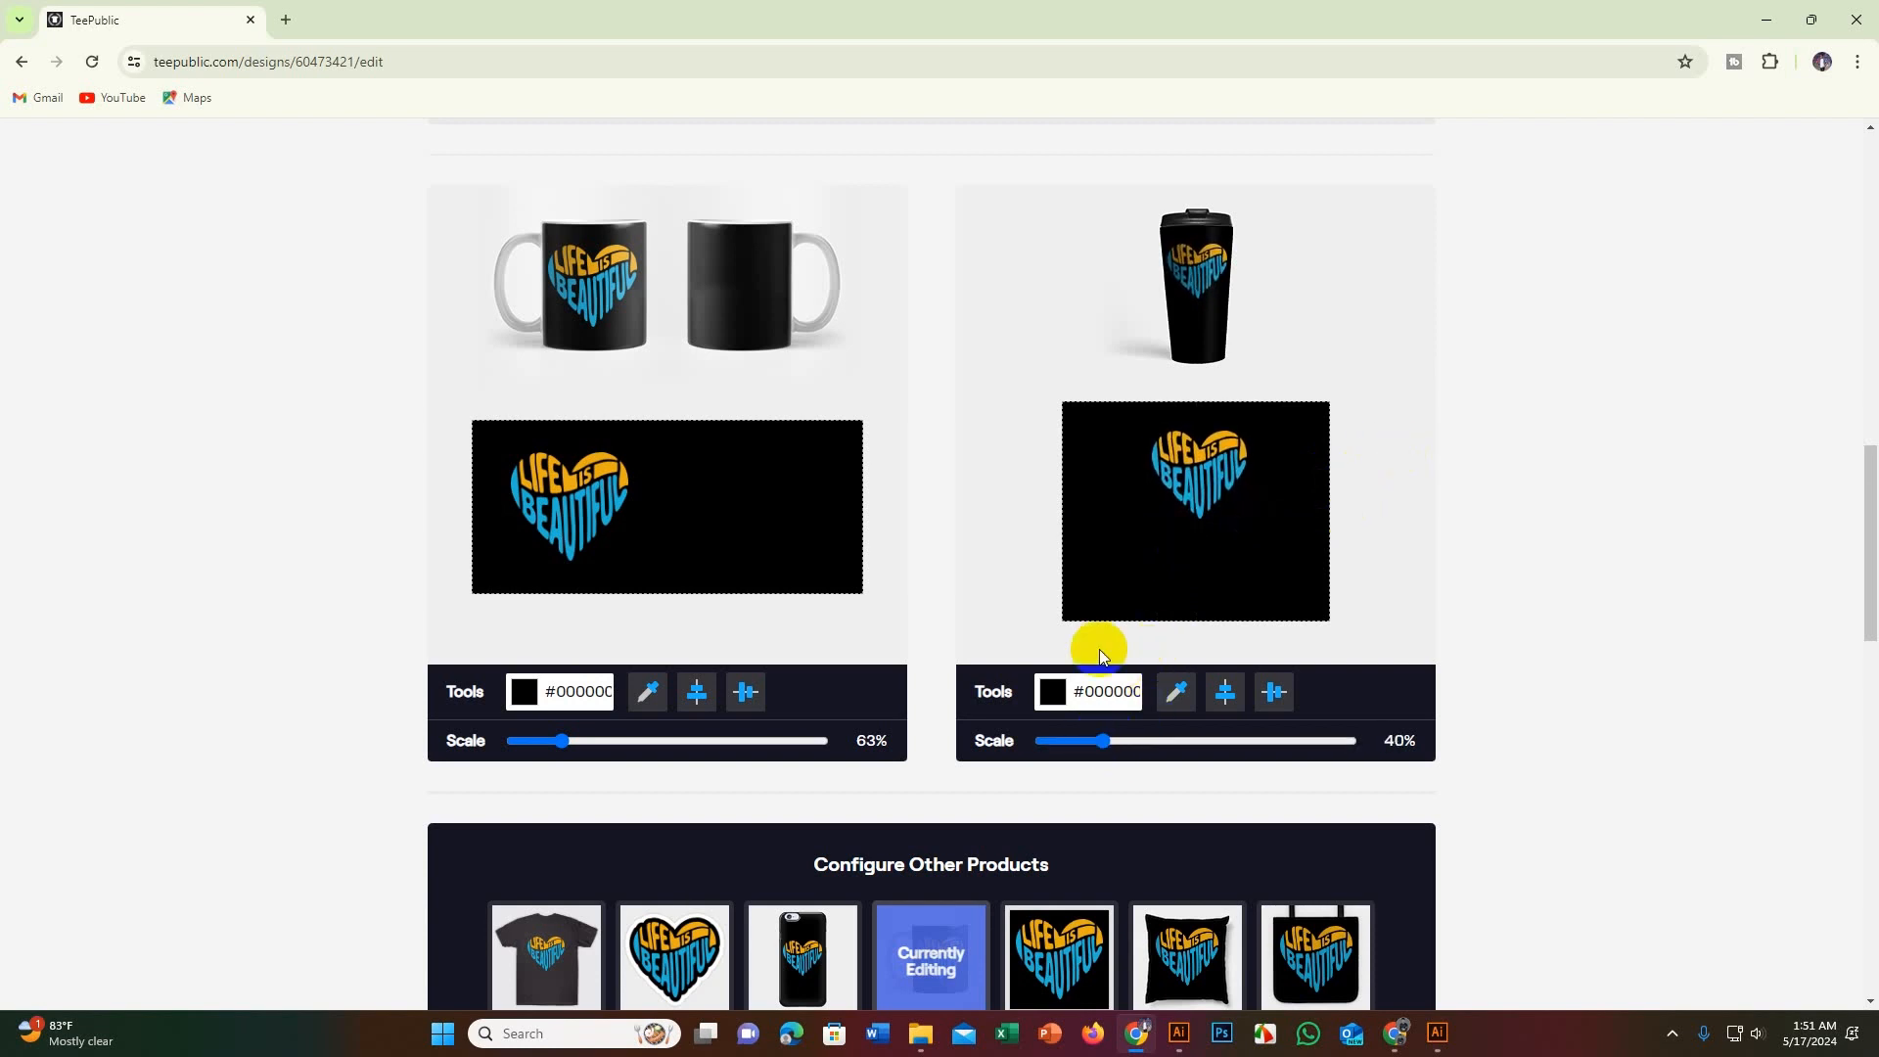
pyautogui.scroll(-2, 1189, 559)
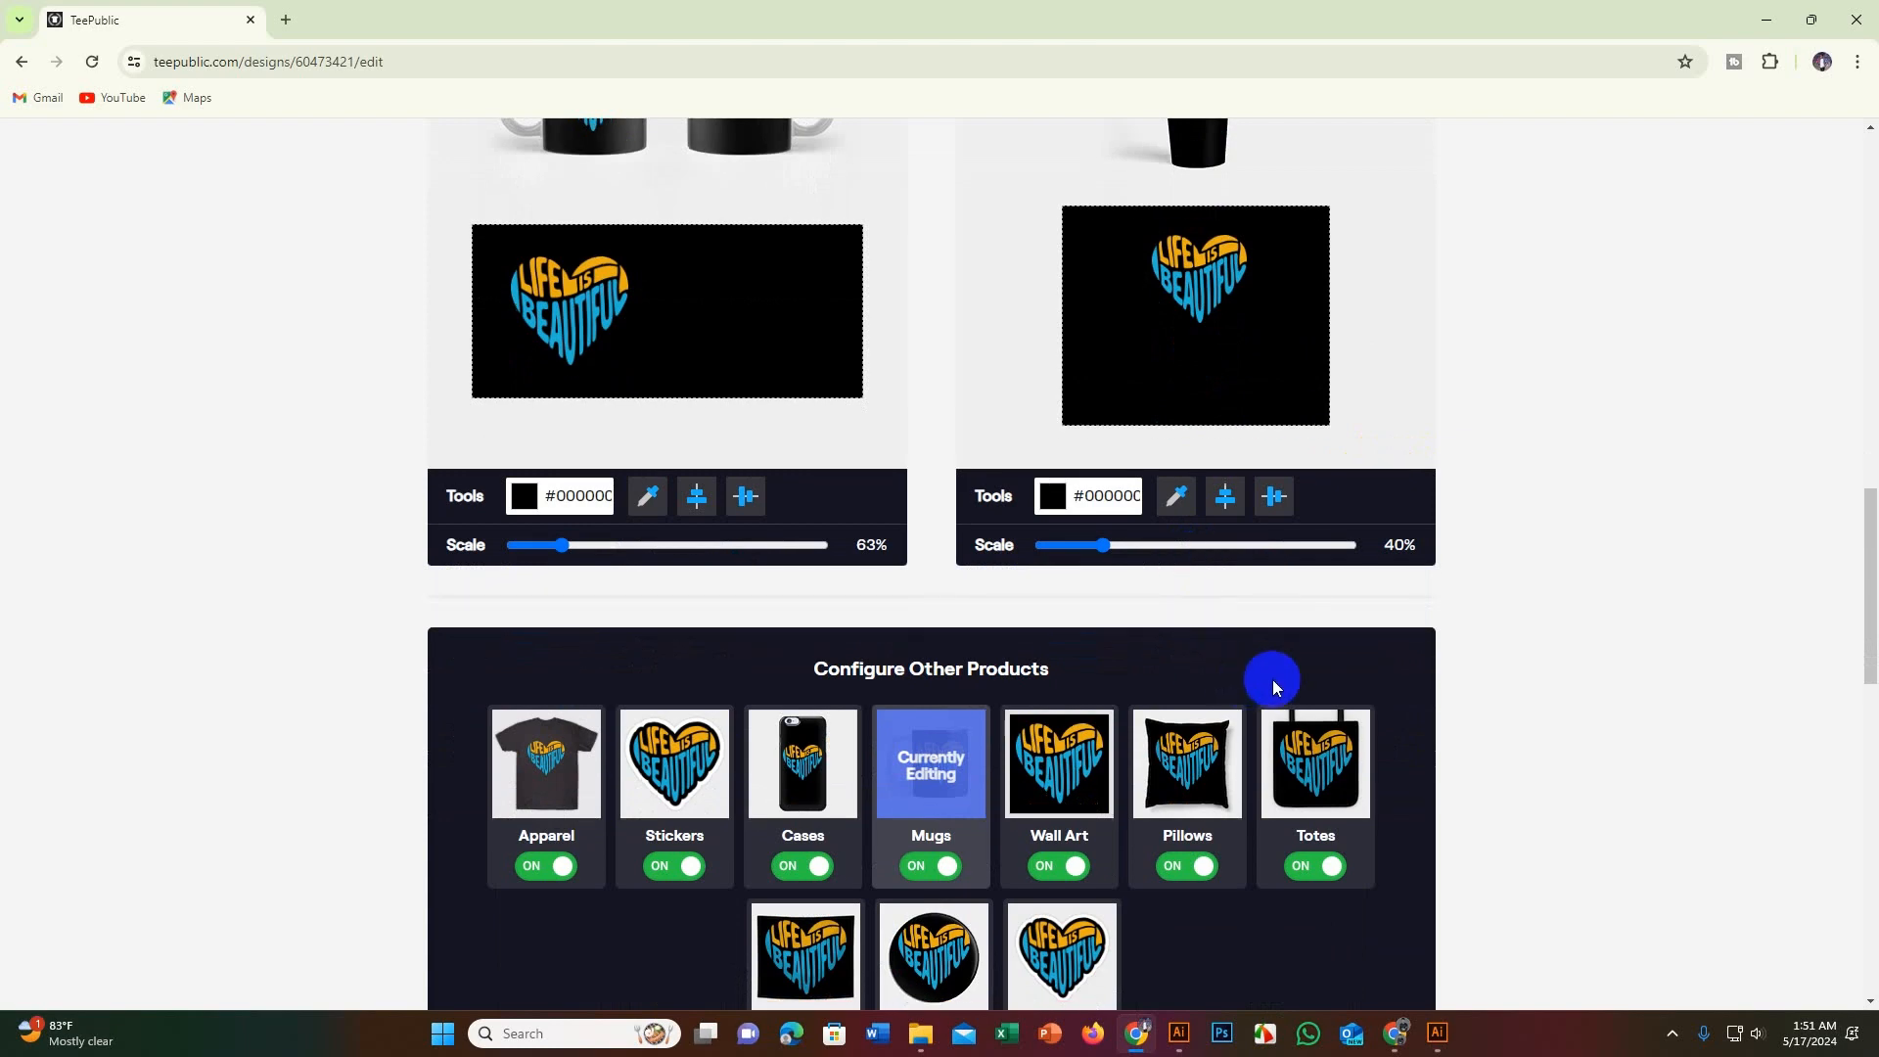
pyautogui.scroll(2, 1263, 667)
# Step: Configure the Wall Art product by scaling its design to 68% and aligning it to the center
pyautogui.scroll(-2, 1263, 668)
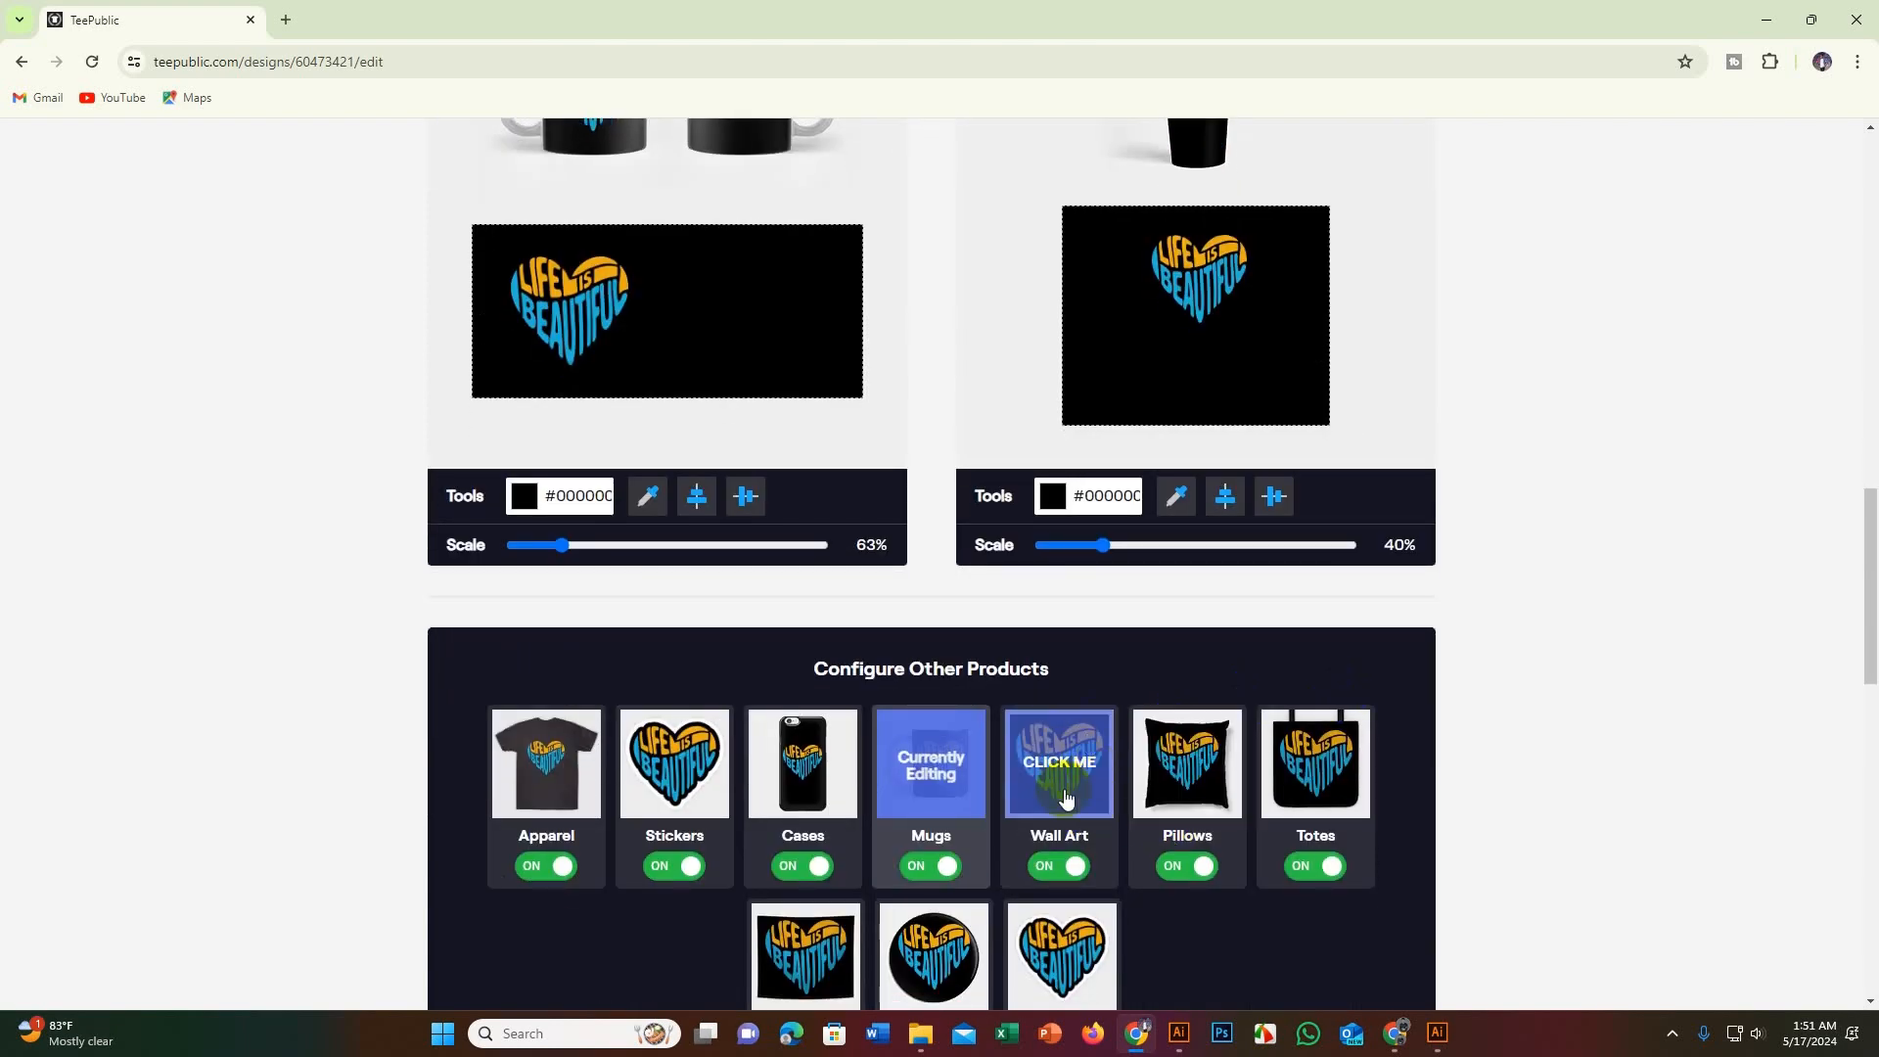
pyautogui.click(1059, 790)
pyautogui.scroll(2, 1090, 685)
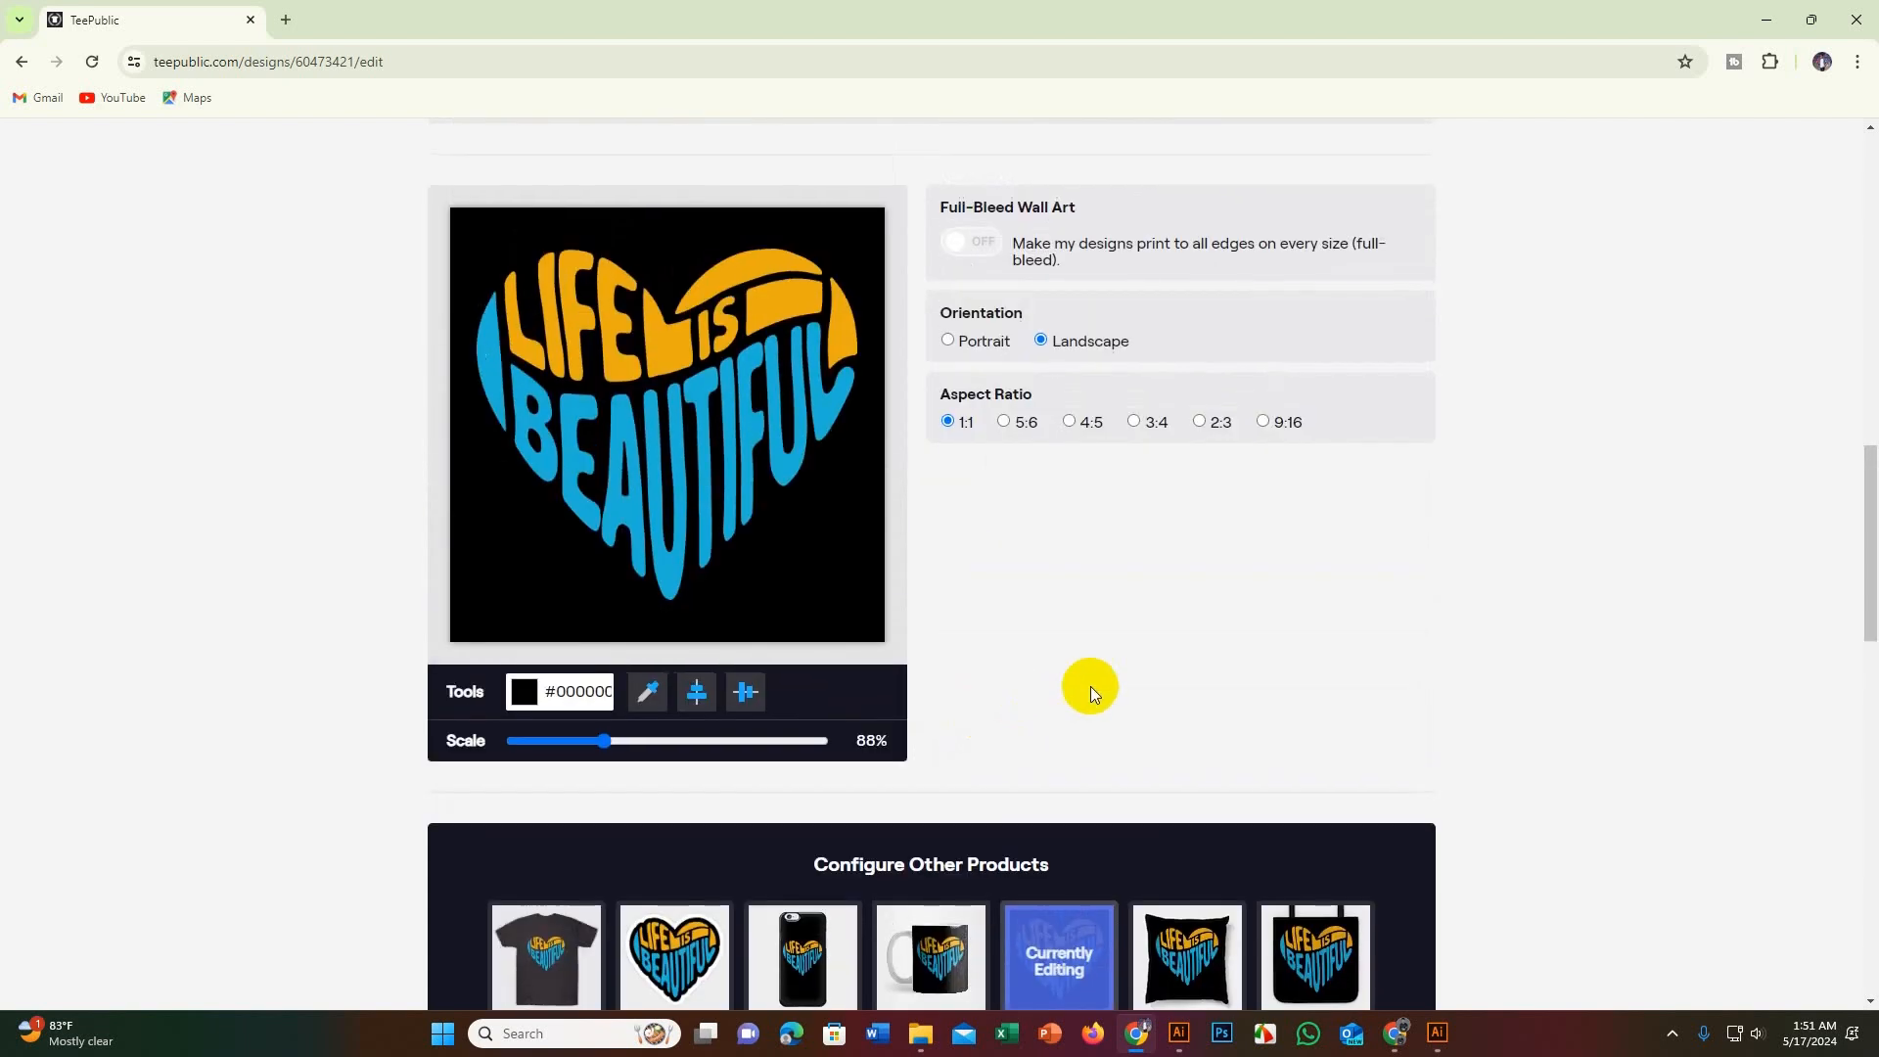
pyautogui.moveTo(604, 740); pyautogui.dragTo(584, 741)
pyautogui.click(759, 698)
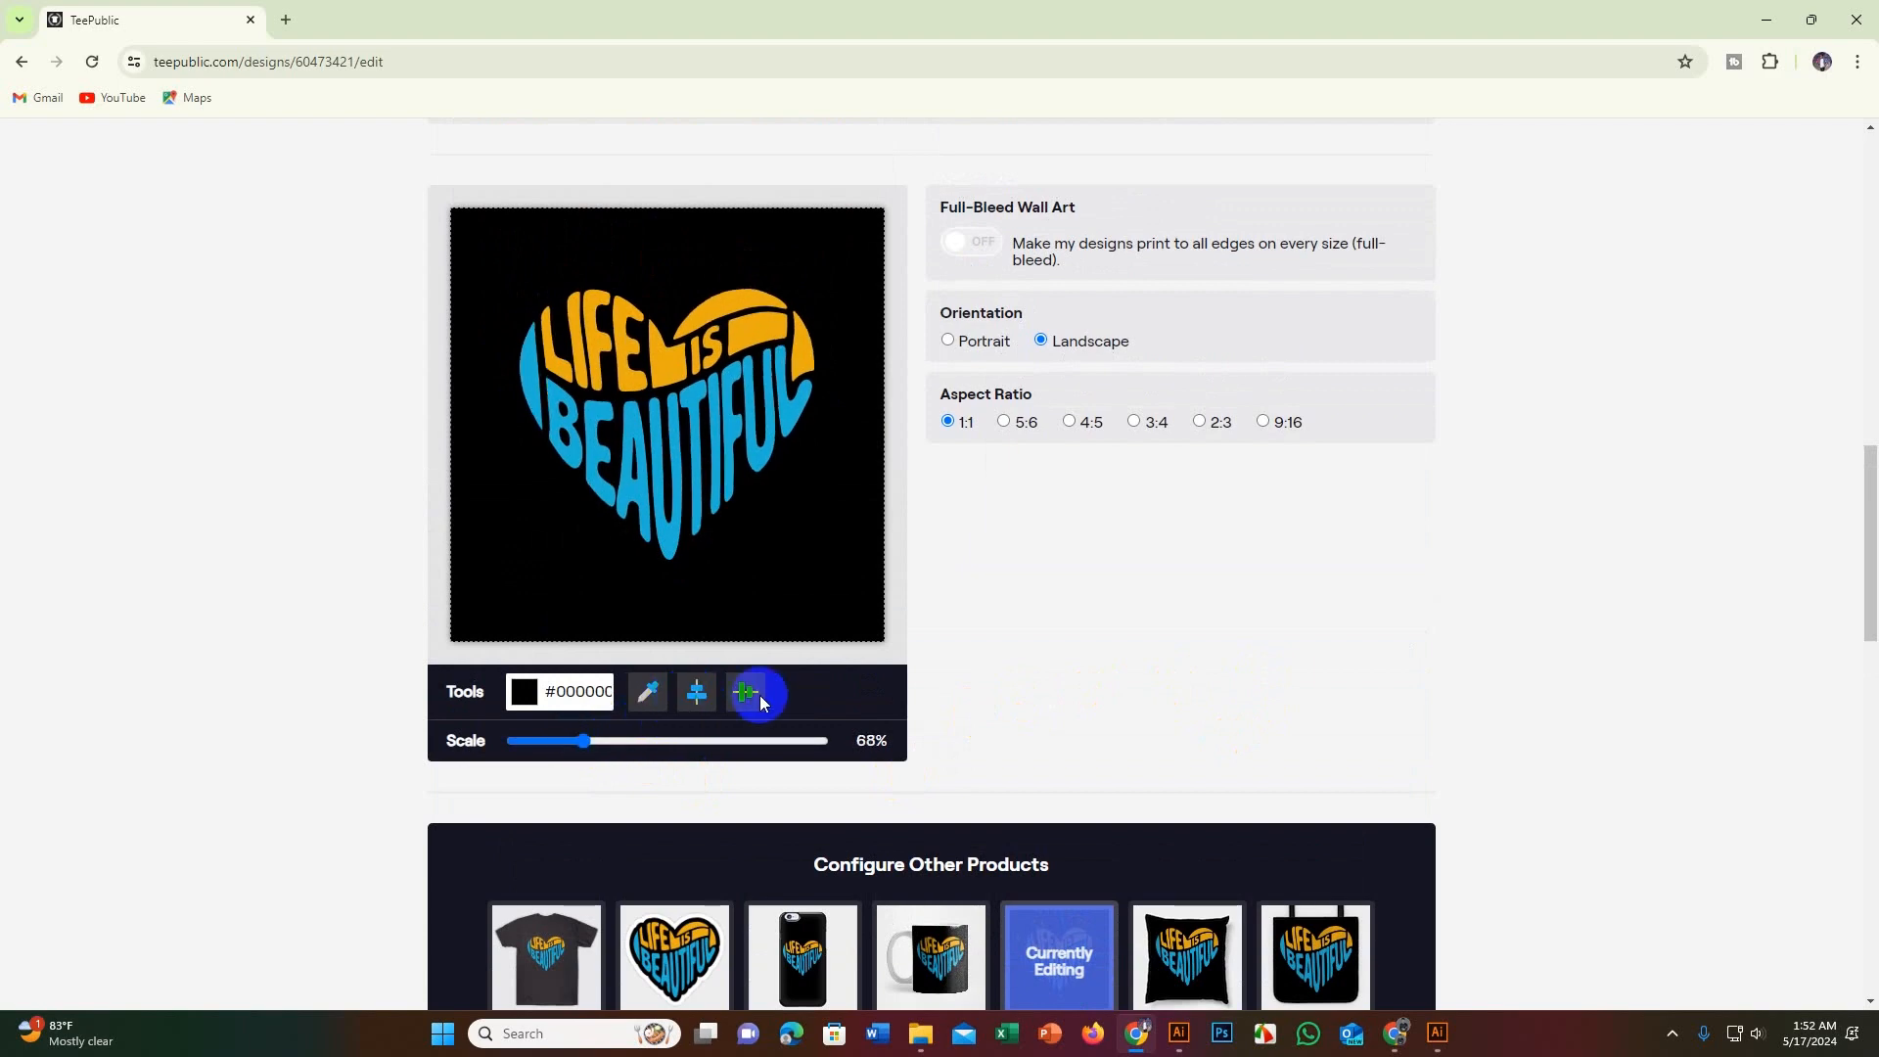
pyautogui.click(607, 741)
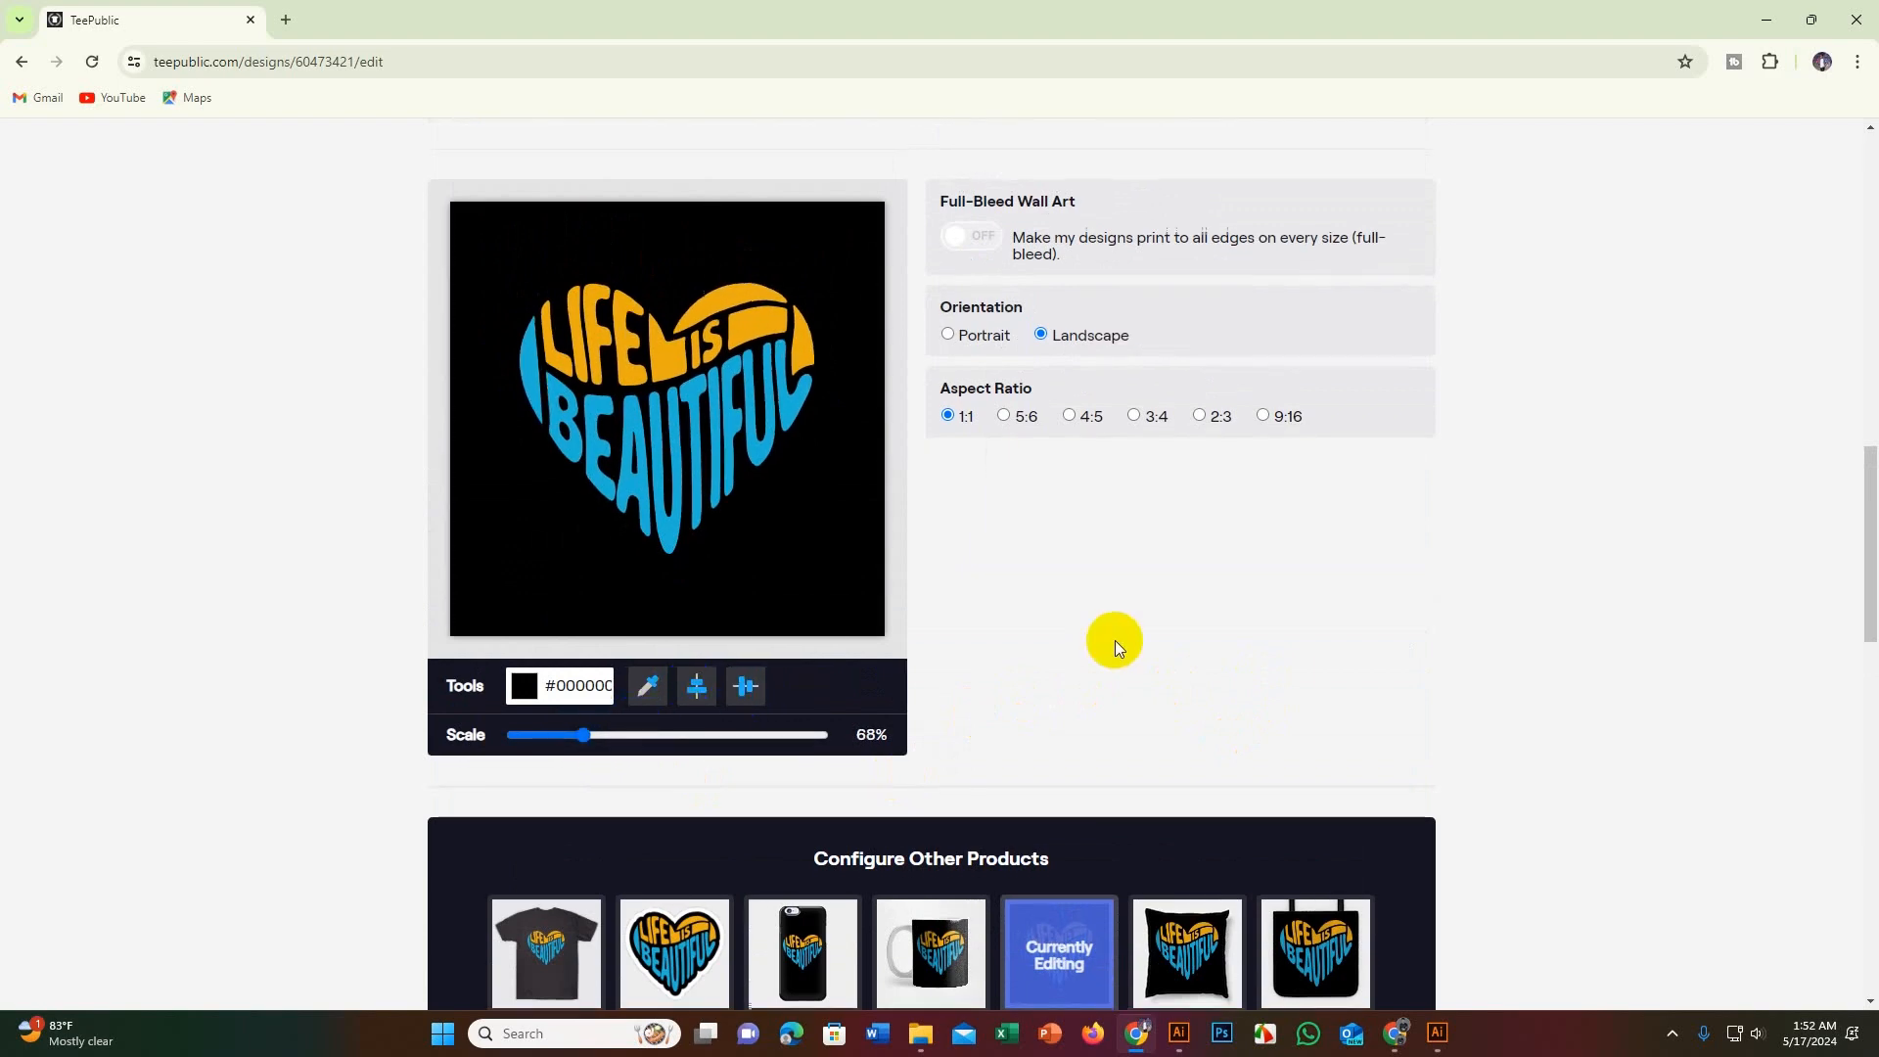
# Step: Scale the design on the Pillows product to 66% and center it in both directions
pyautogui.scroll(-2, 1114, 640)
pyautogui.scroll(2, 1008, 822)
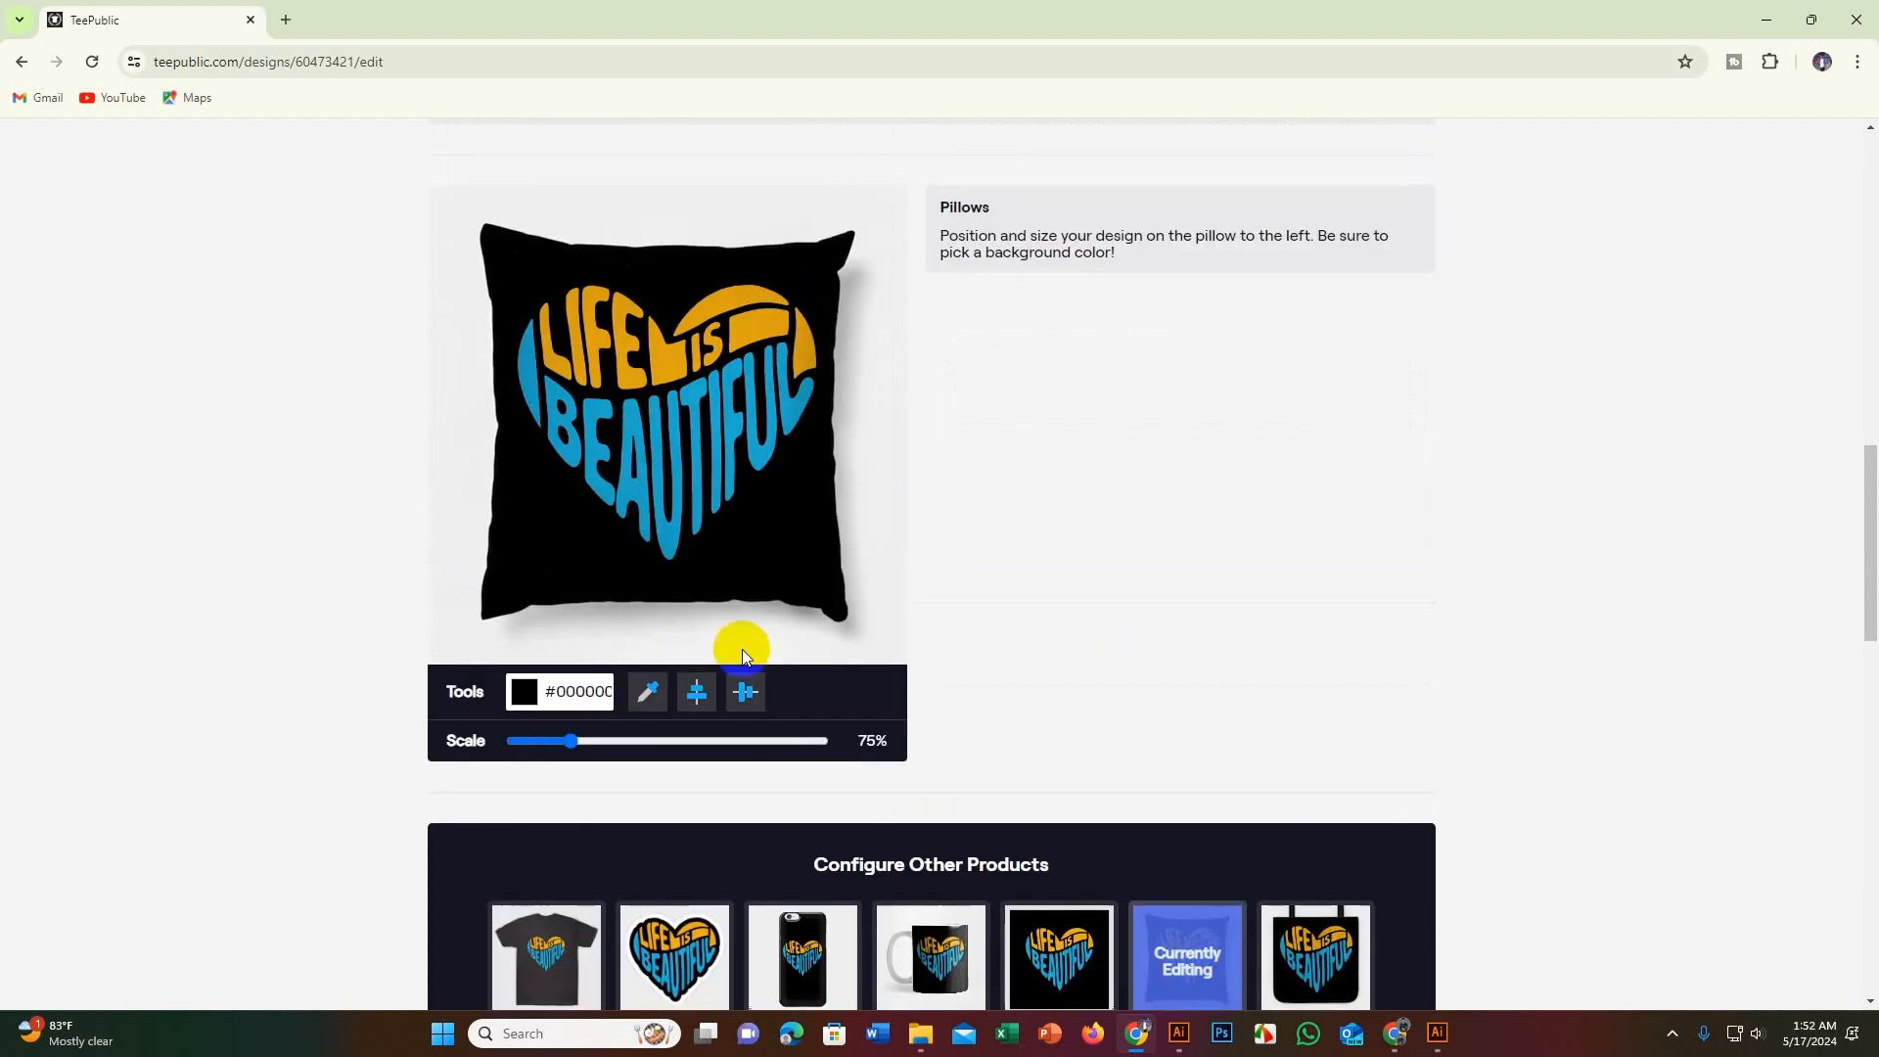
pyautogui.click(569, 741)
pyautogui.moveTo(569, 741); pyautogui.dragTo(561, 738)
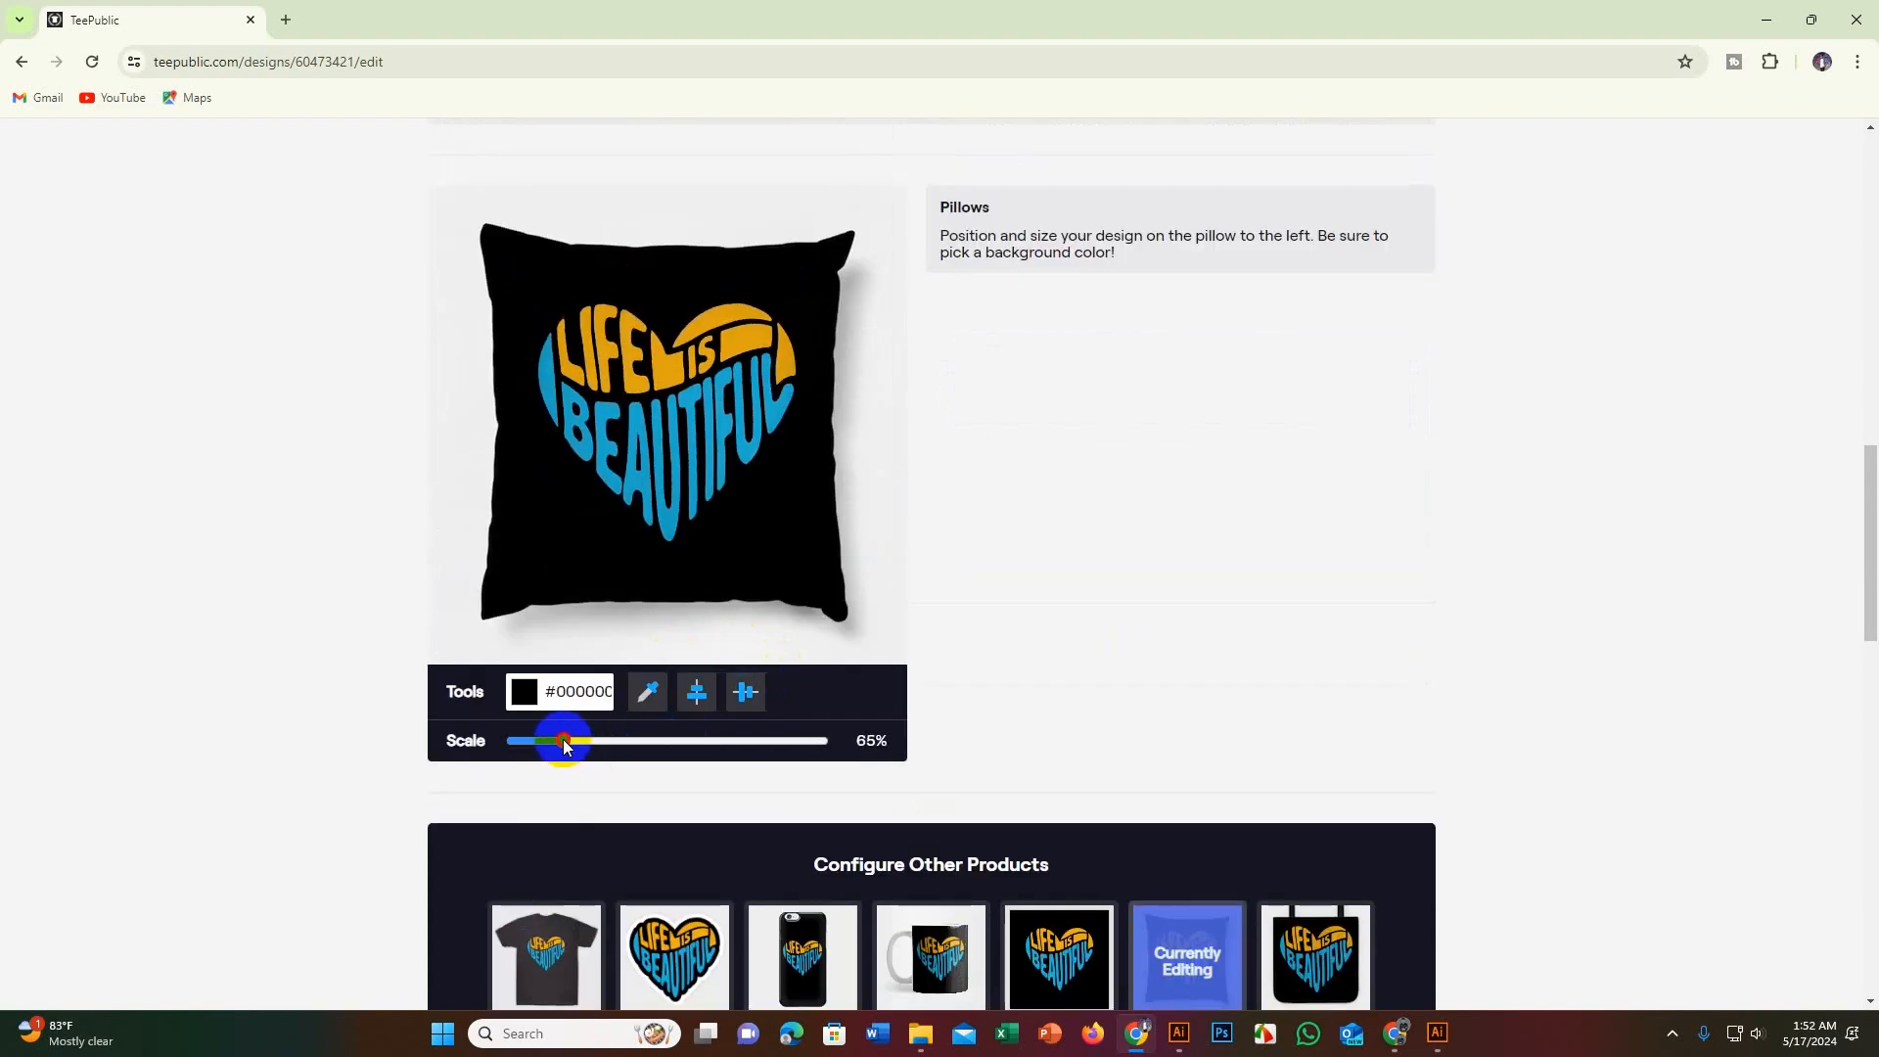
pyautogui.scroll(-1, 775, 681)
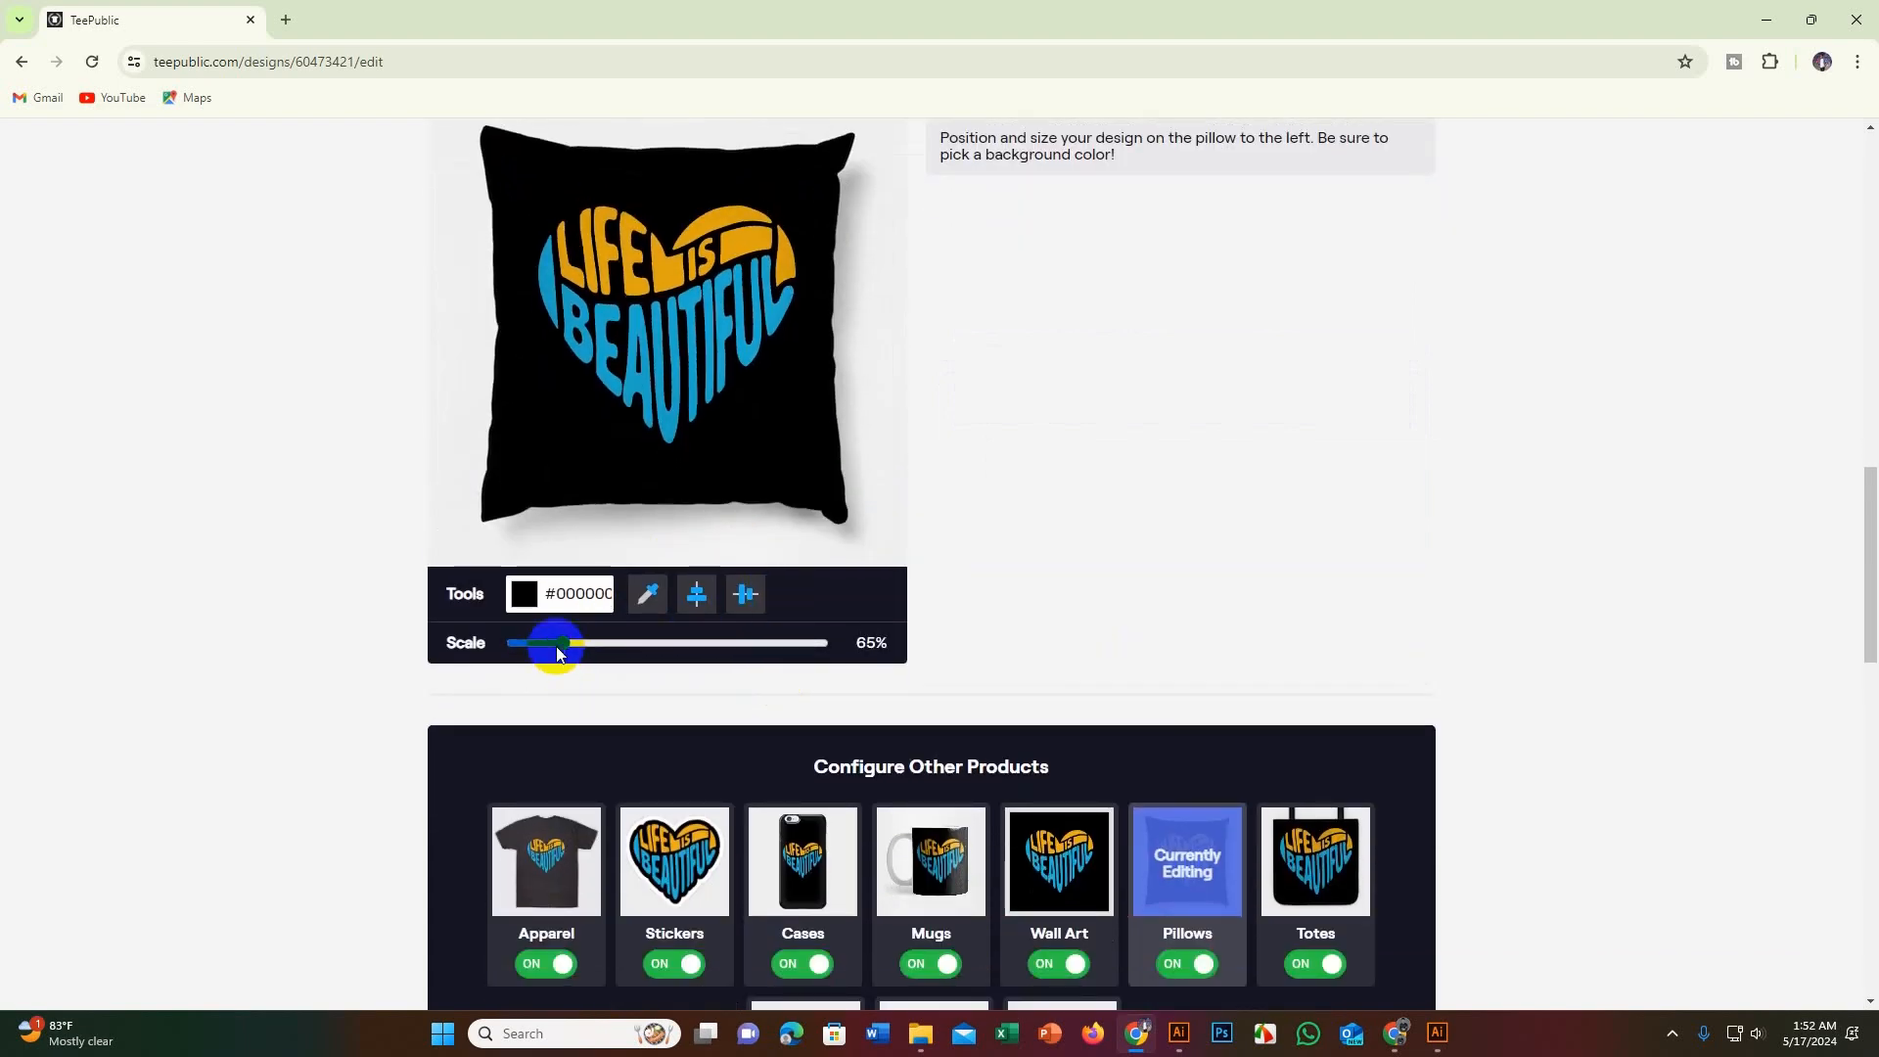
pyautogui.moveTo(562, 642); pyautogui.dragTo(564, 642)
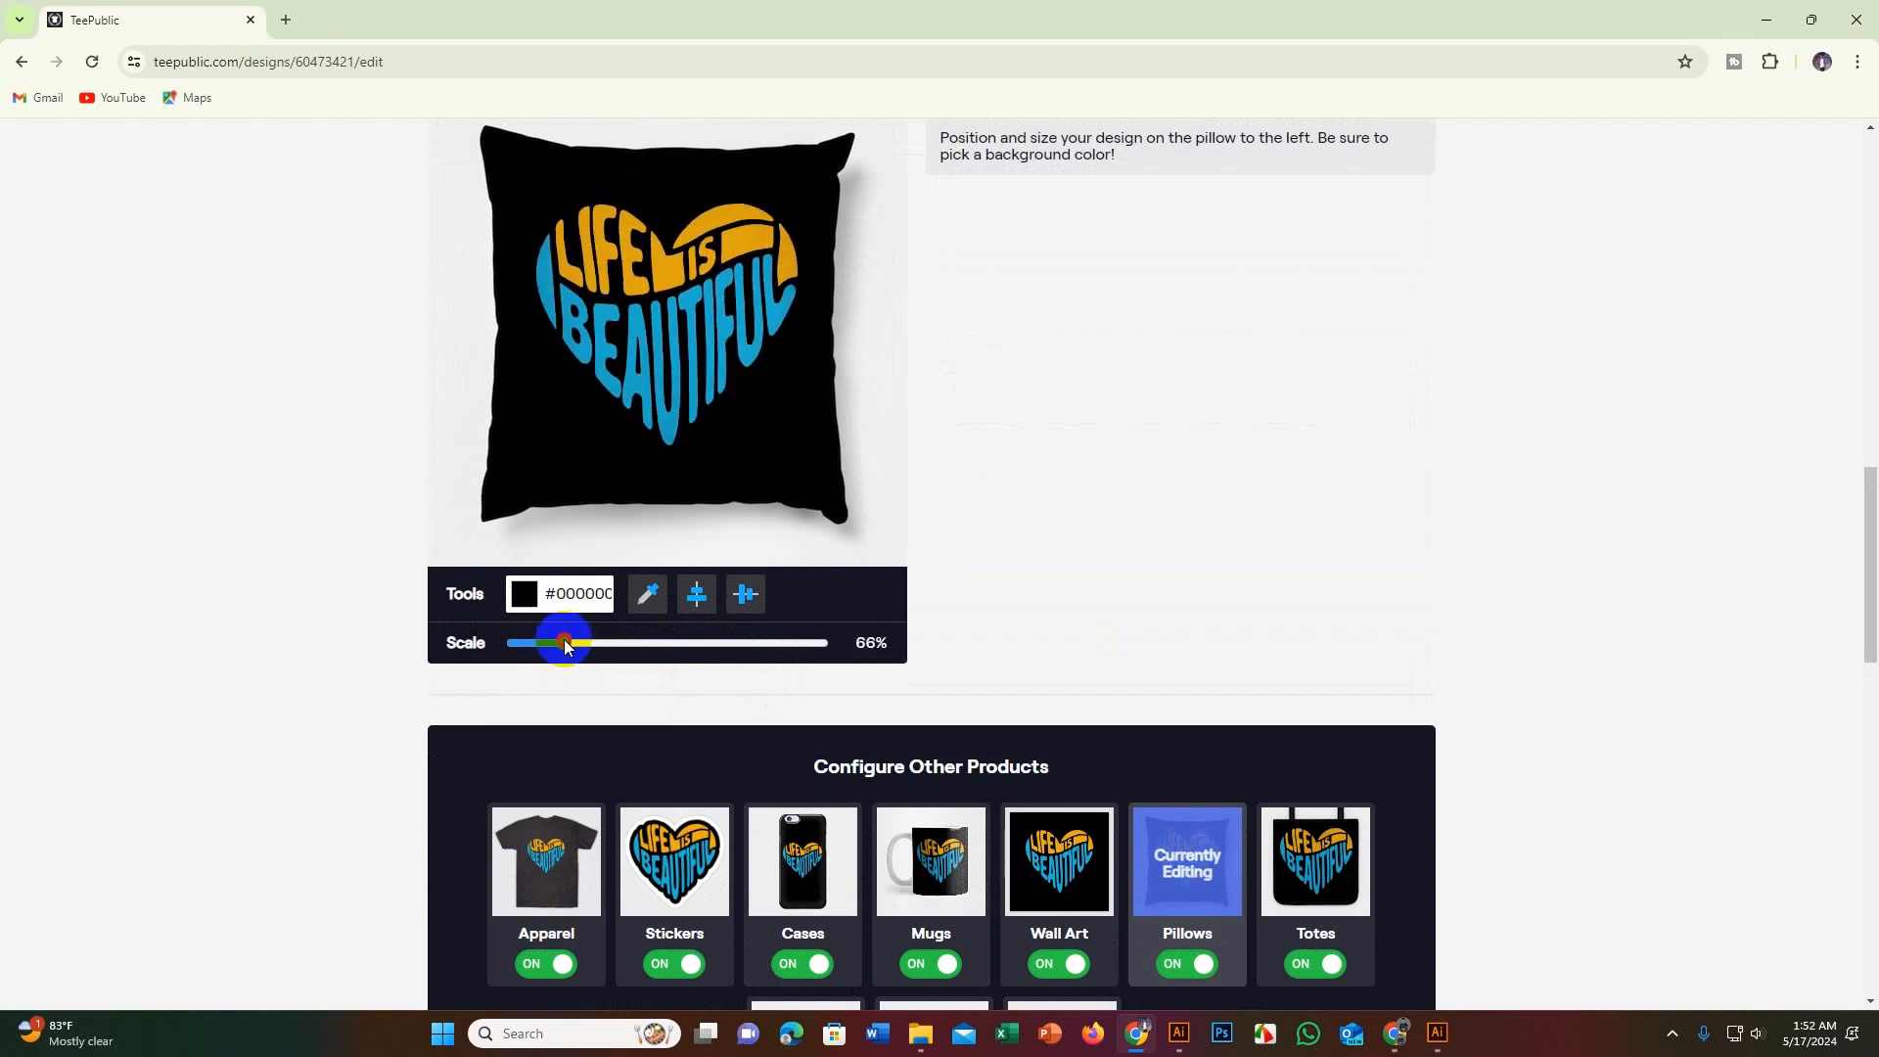
pyautogui.click(694, 603)
pyautogui.click(728, 601)
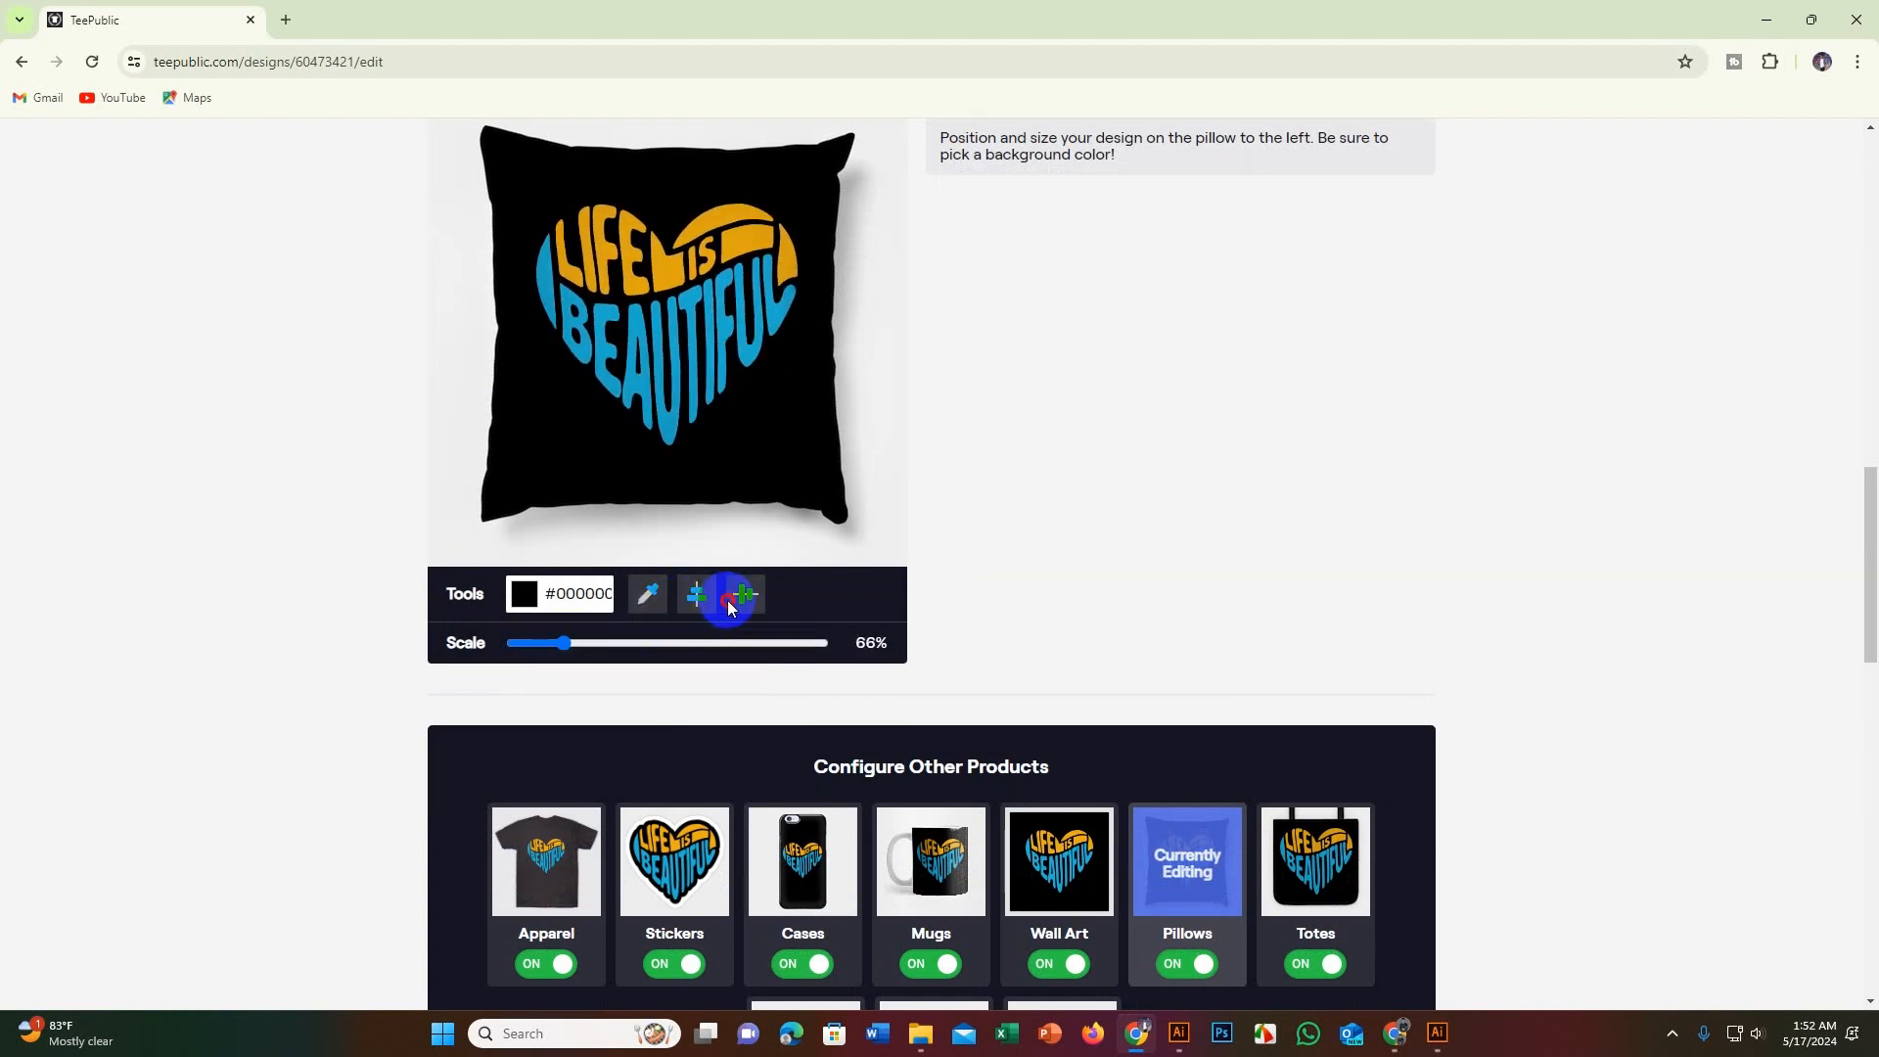
# Step: Scale the design on the Totes product's tote bag down to 73%
pyautogui.scroll(-3, 1096, 588)
pyautogui.click(1342, 586)
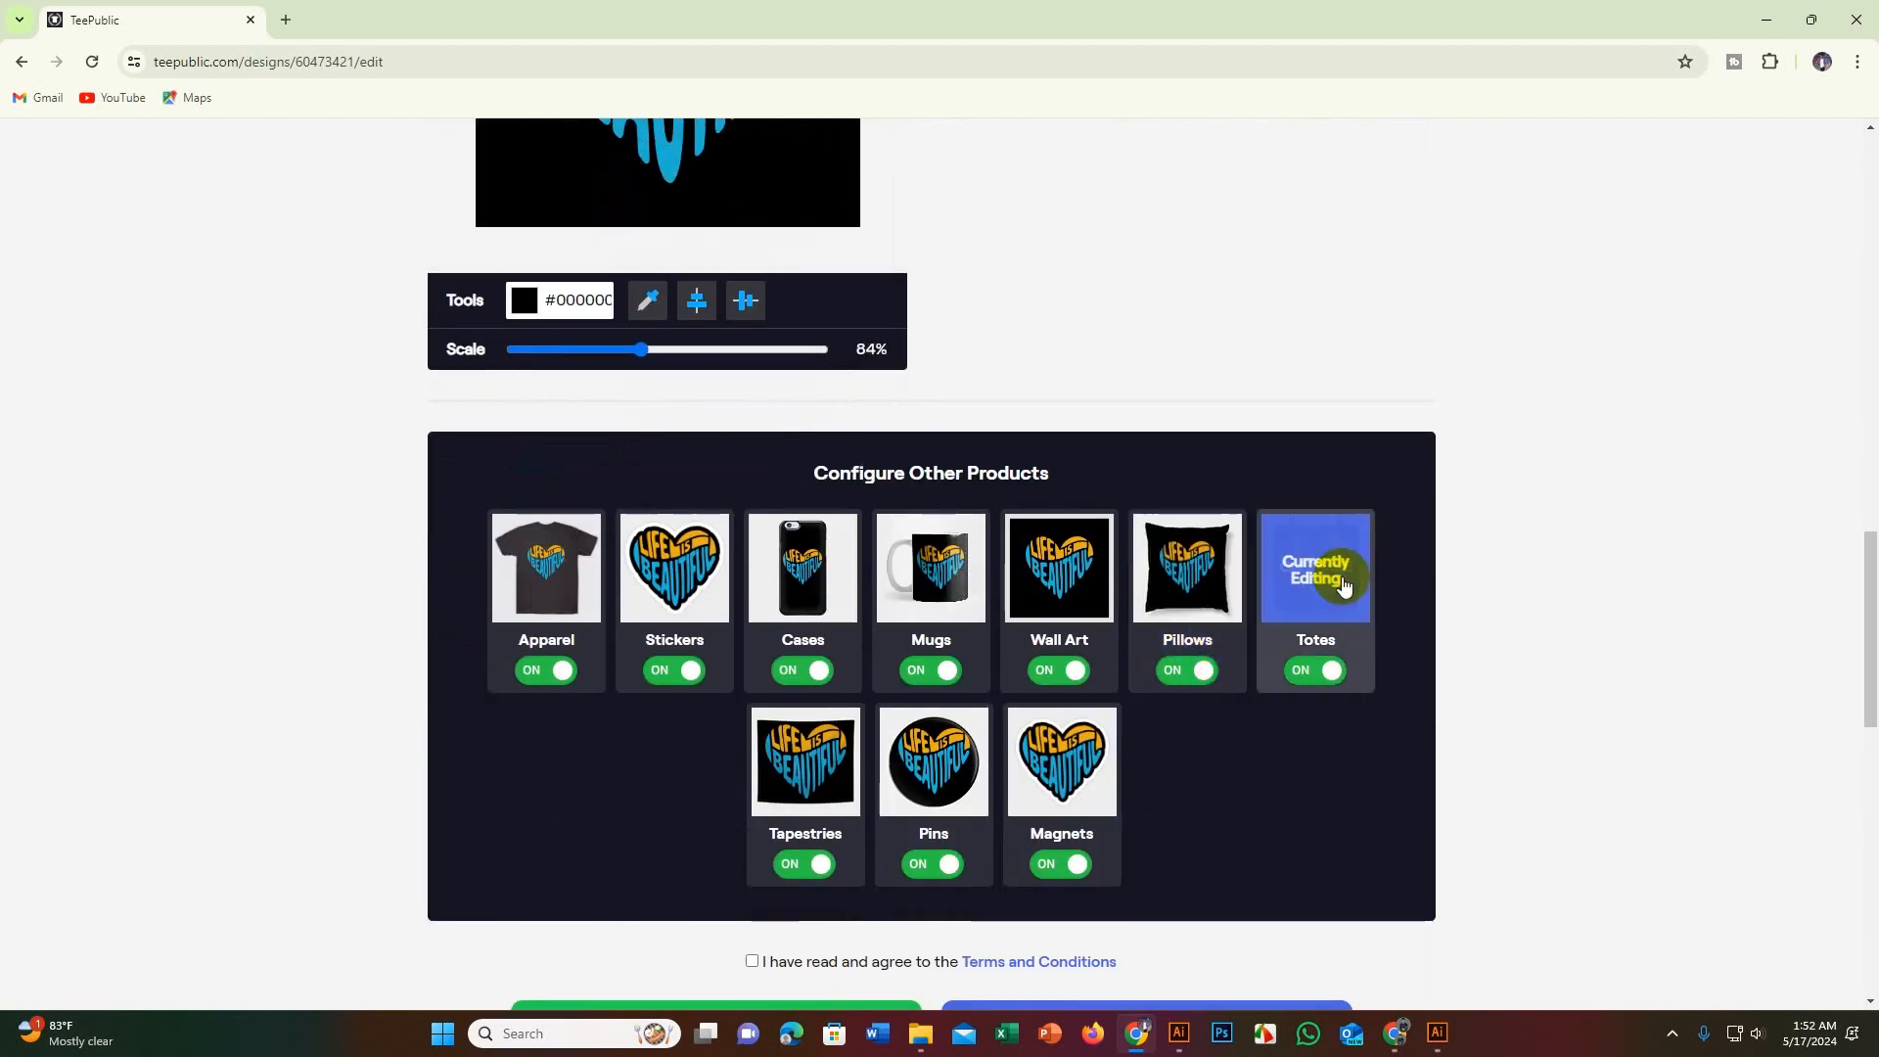
pyautogui.scroll(4, 689, 720)
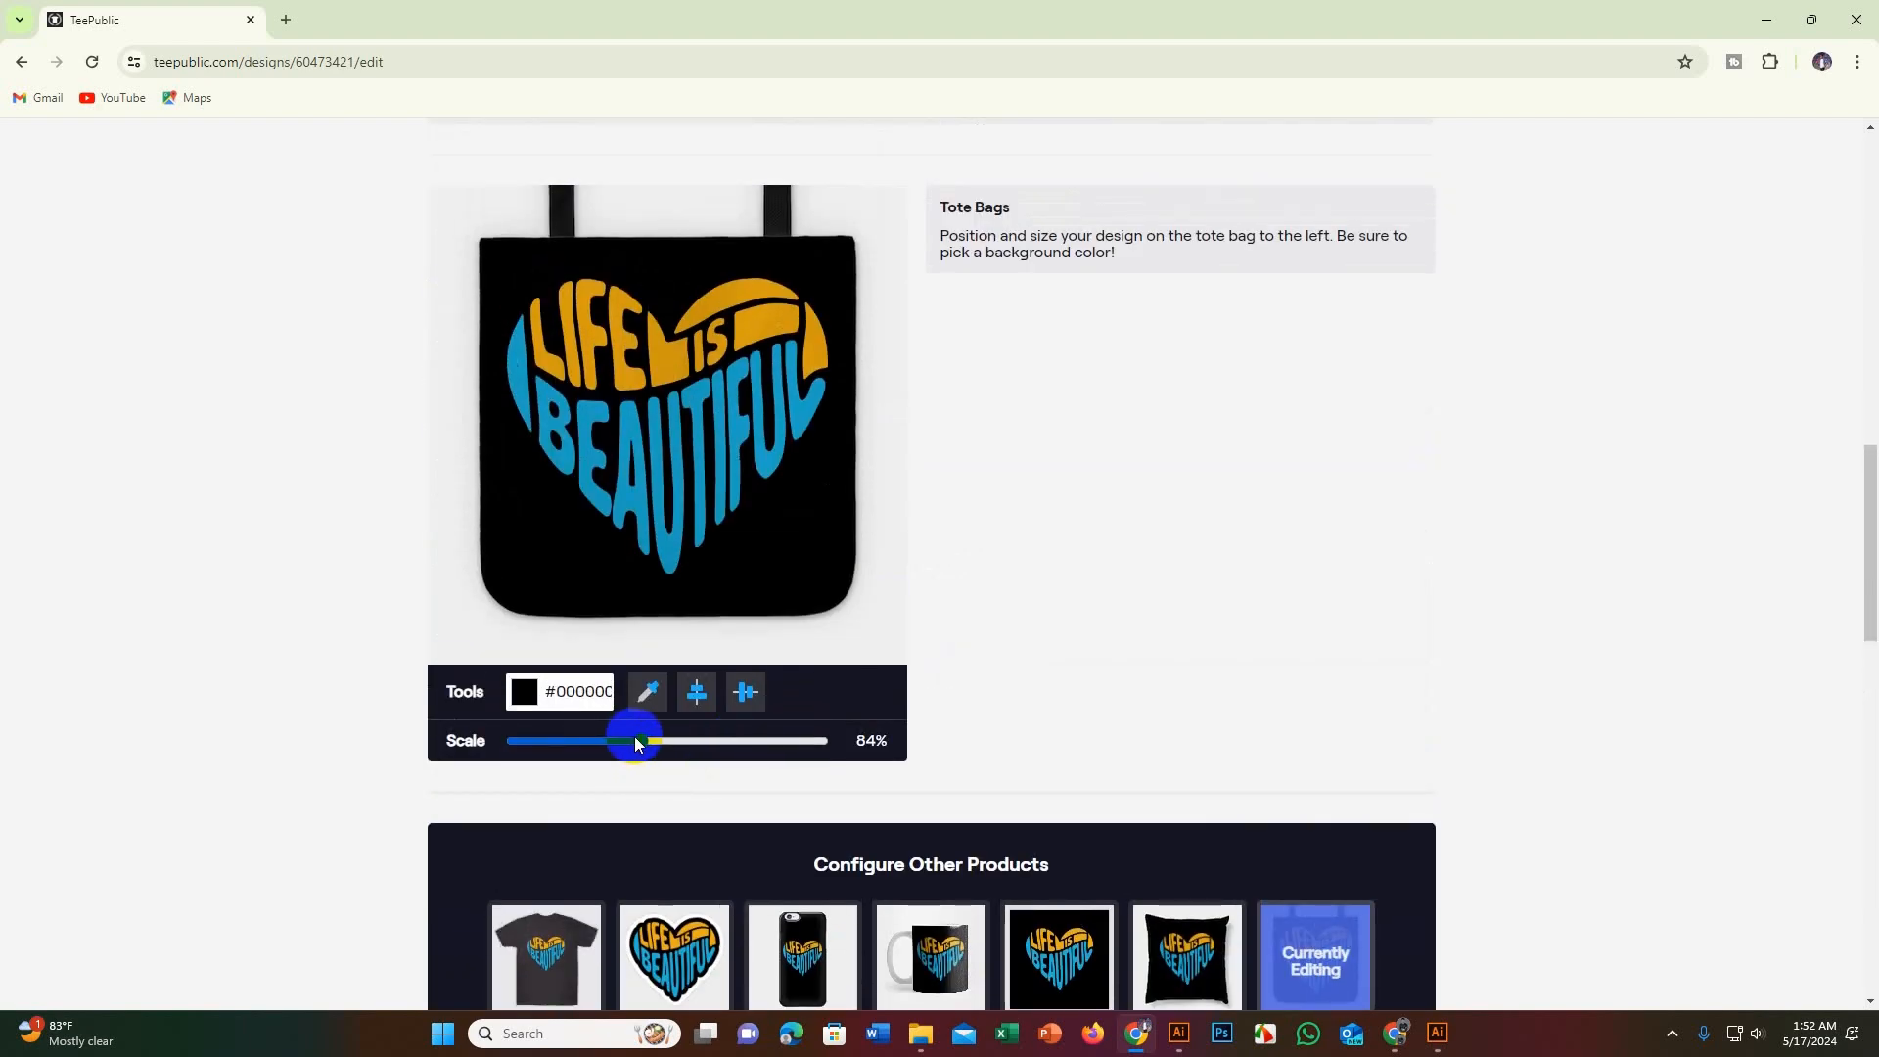
pyautogui.moveTo(634, 742); pyautogui.dragTo(625, 741)
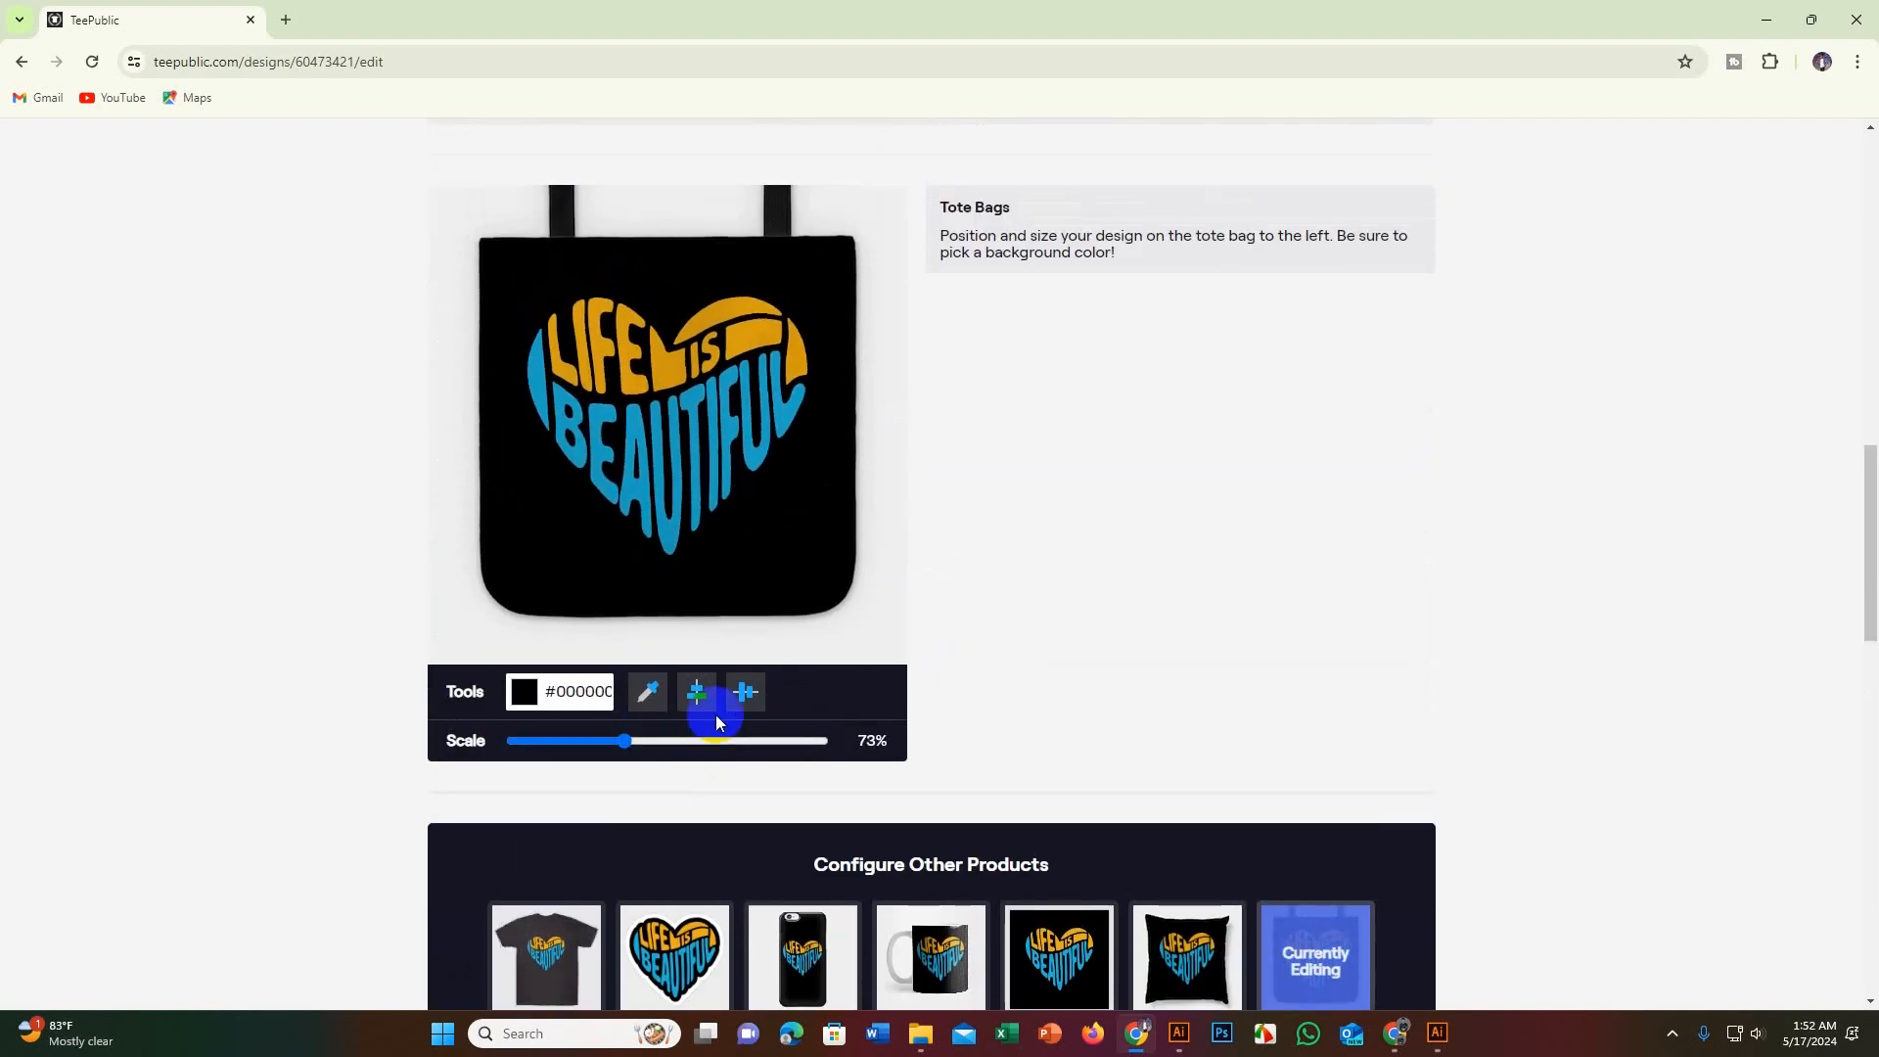
# Step: Scale the Tapestries design to 78% for medium and large and 80% for small, centering it on each
pyautogui.scroll(-6, 1307, 600)
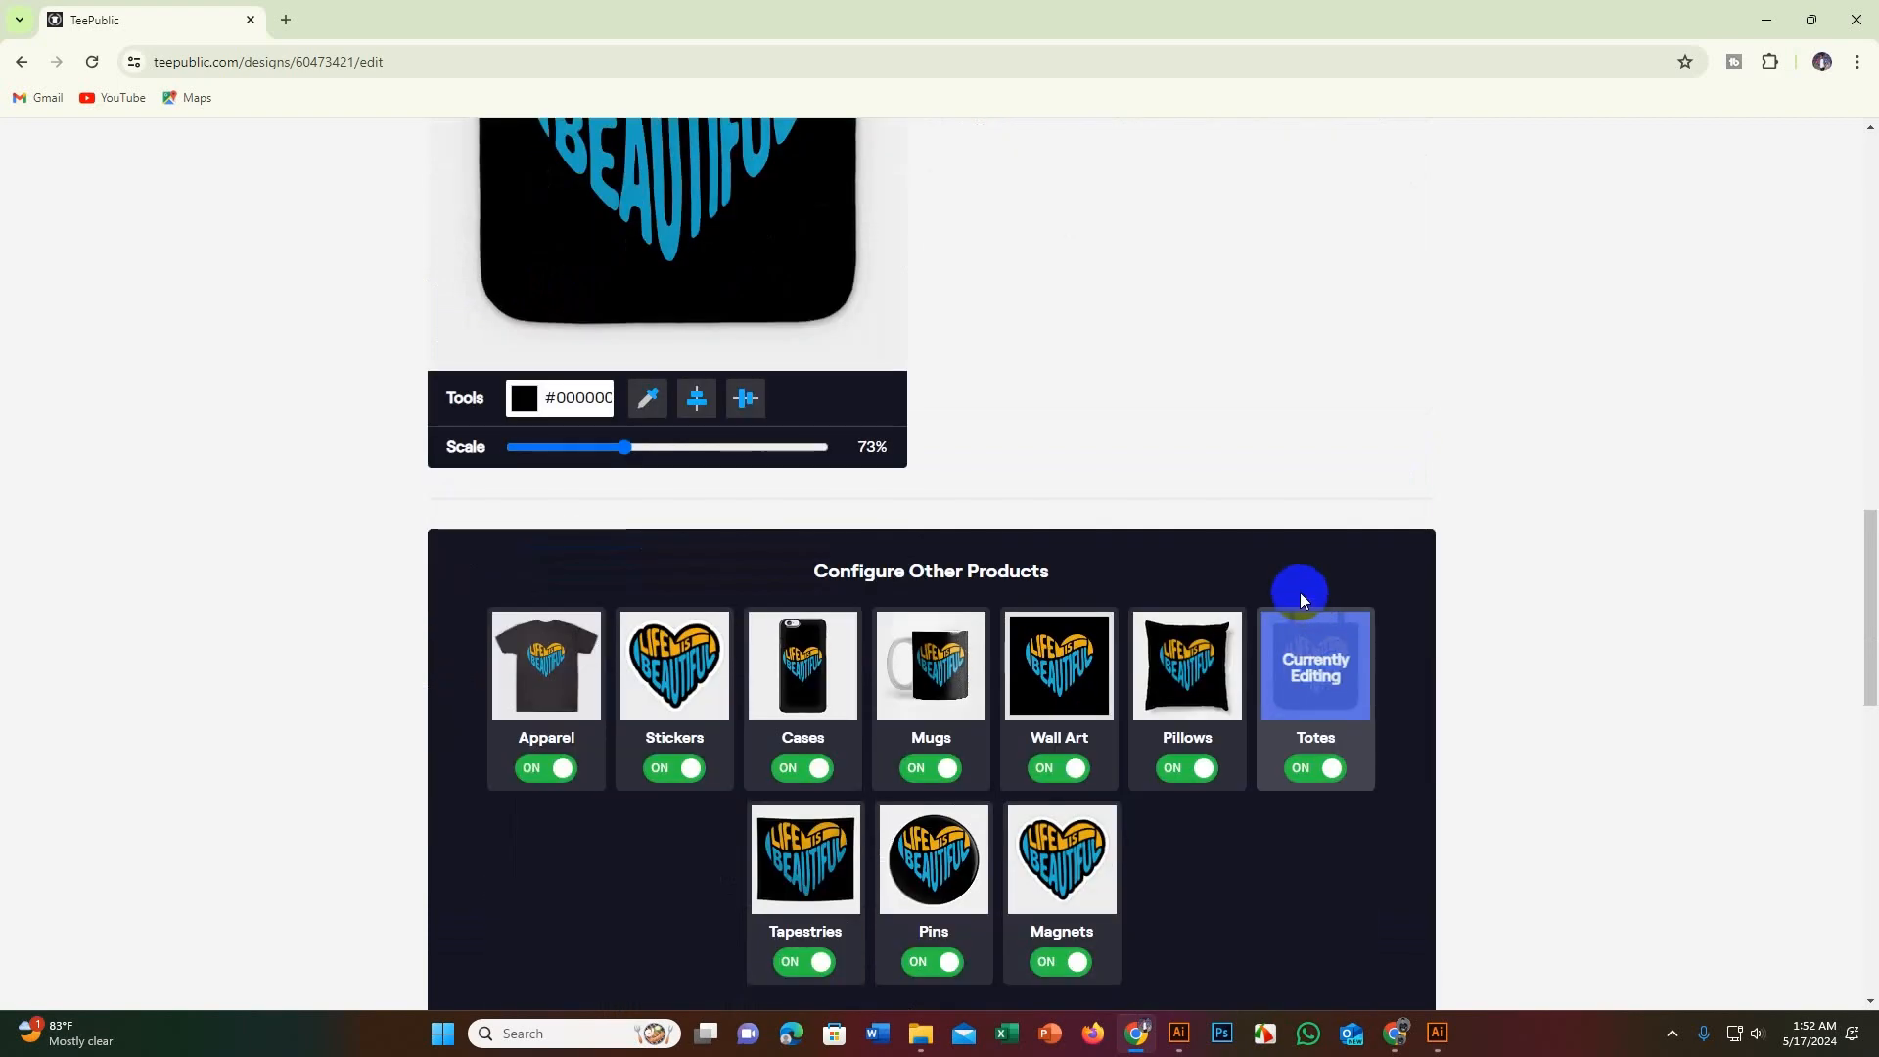
pyautogui.scroll(1, 838, 621)
pyautogui.click(825, 685)
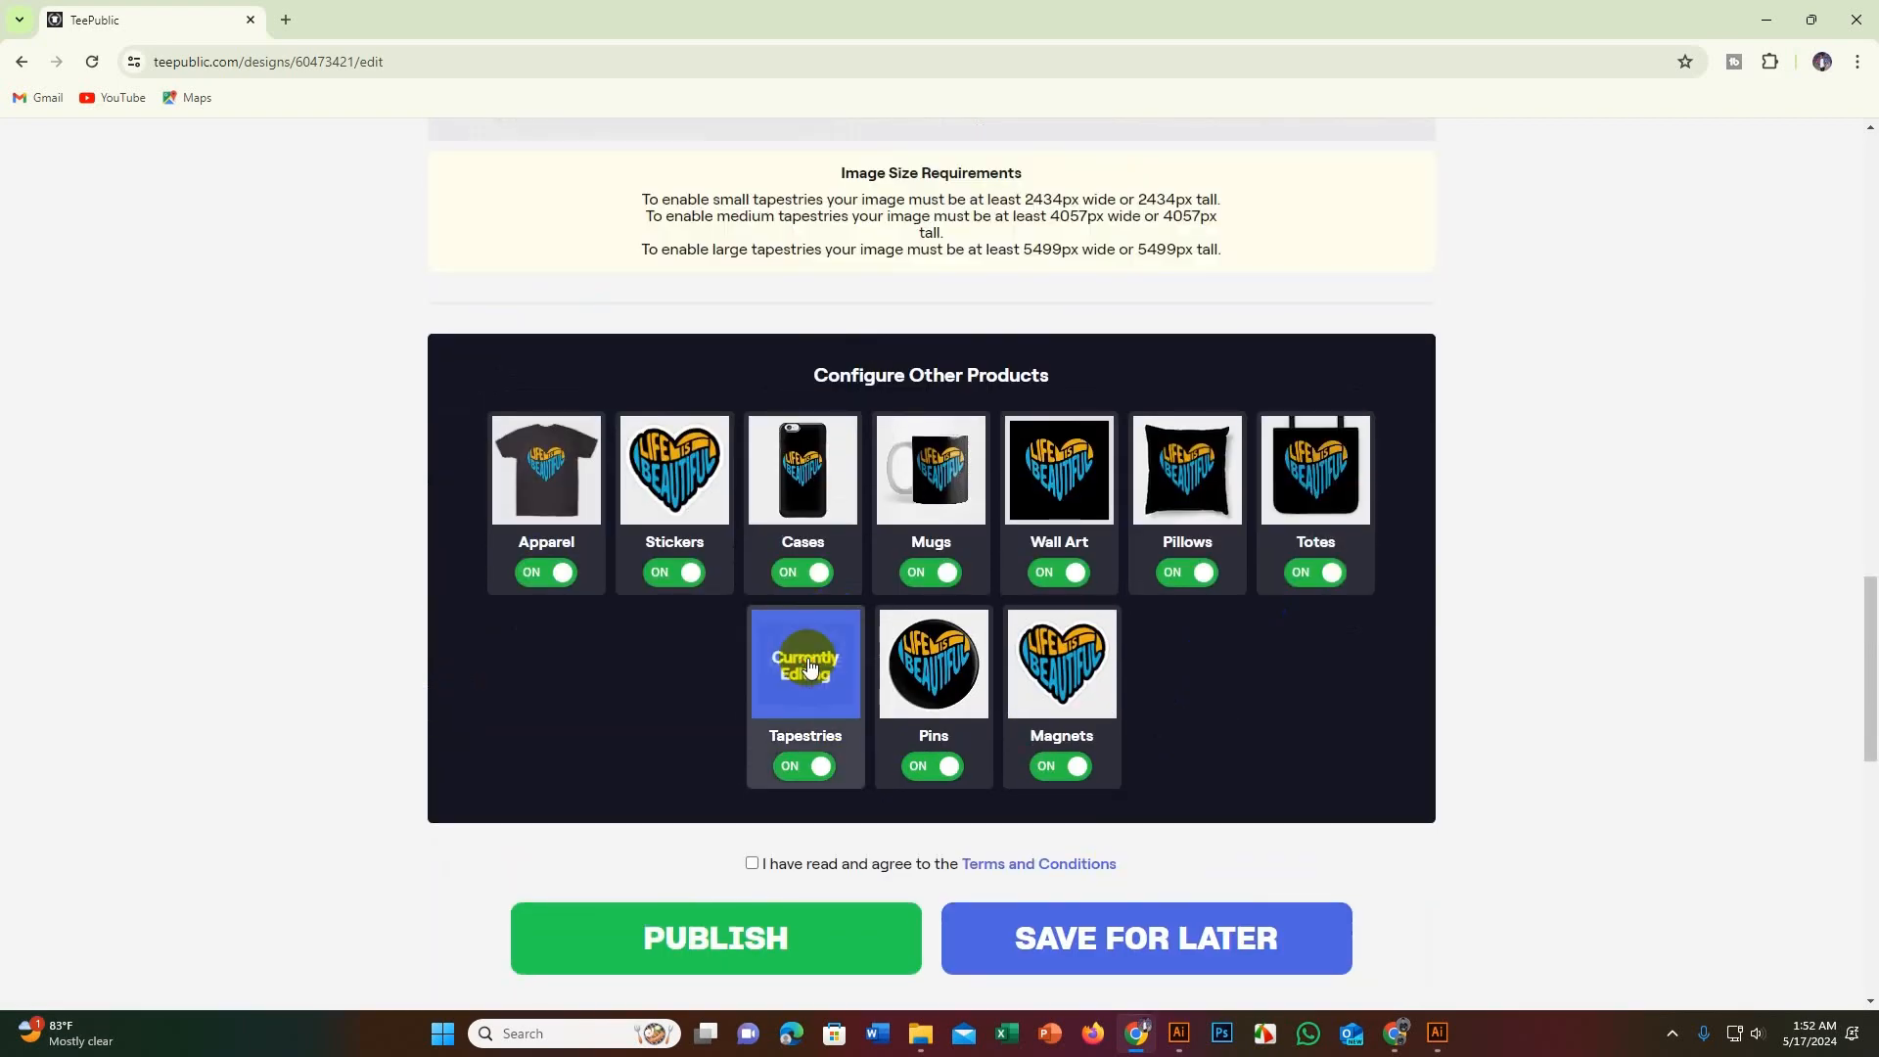
pyautogui.scroll(4, 825, 690)
pyautogui.scroll(3, 825, 690)
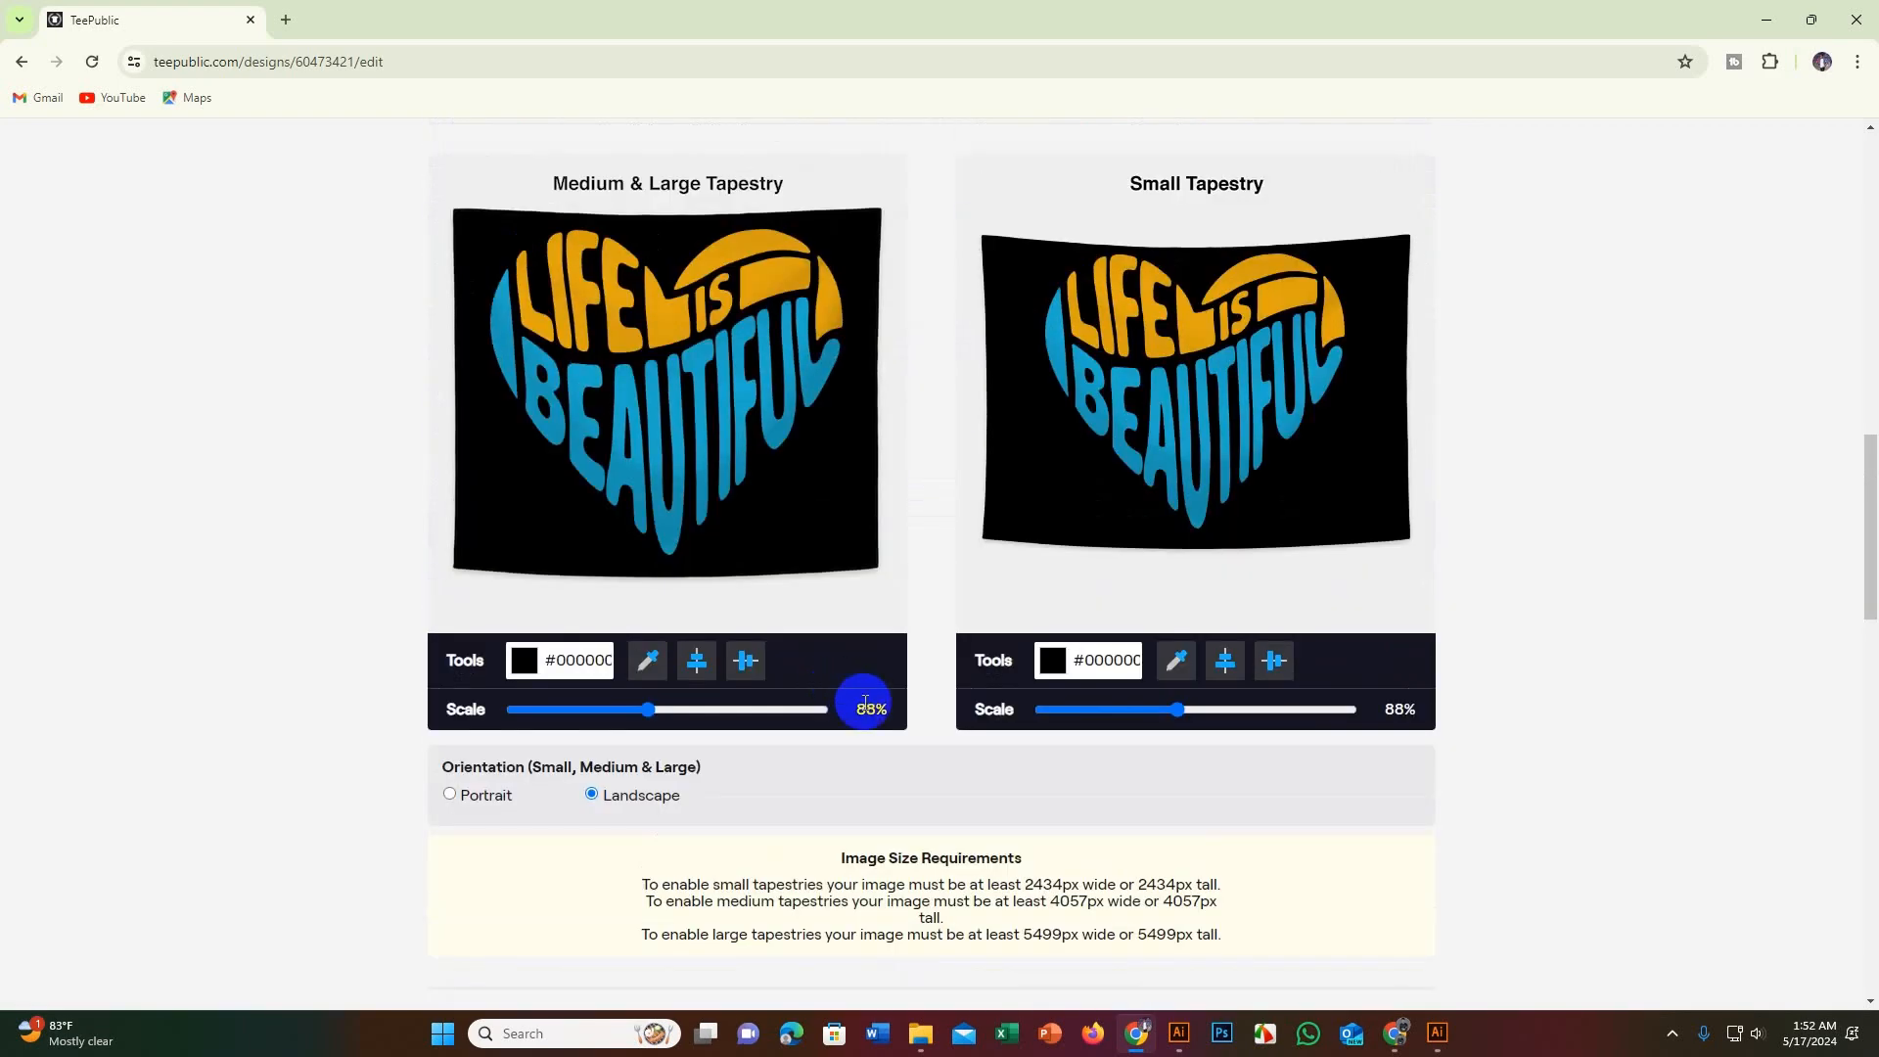
pyautogui.moveTo(644, 706); pyautogui.dragTo(633, 708)
pyautogui.click(701, 663)
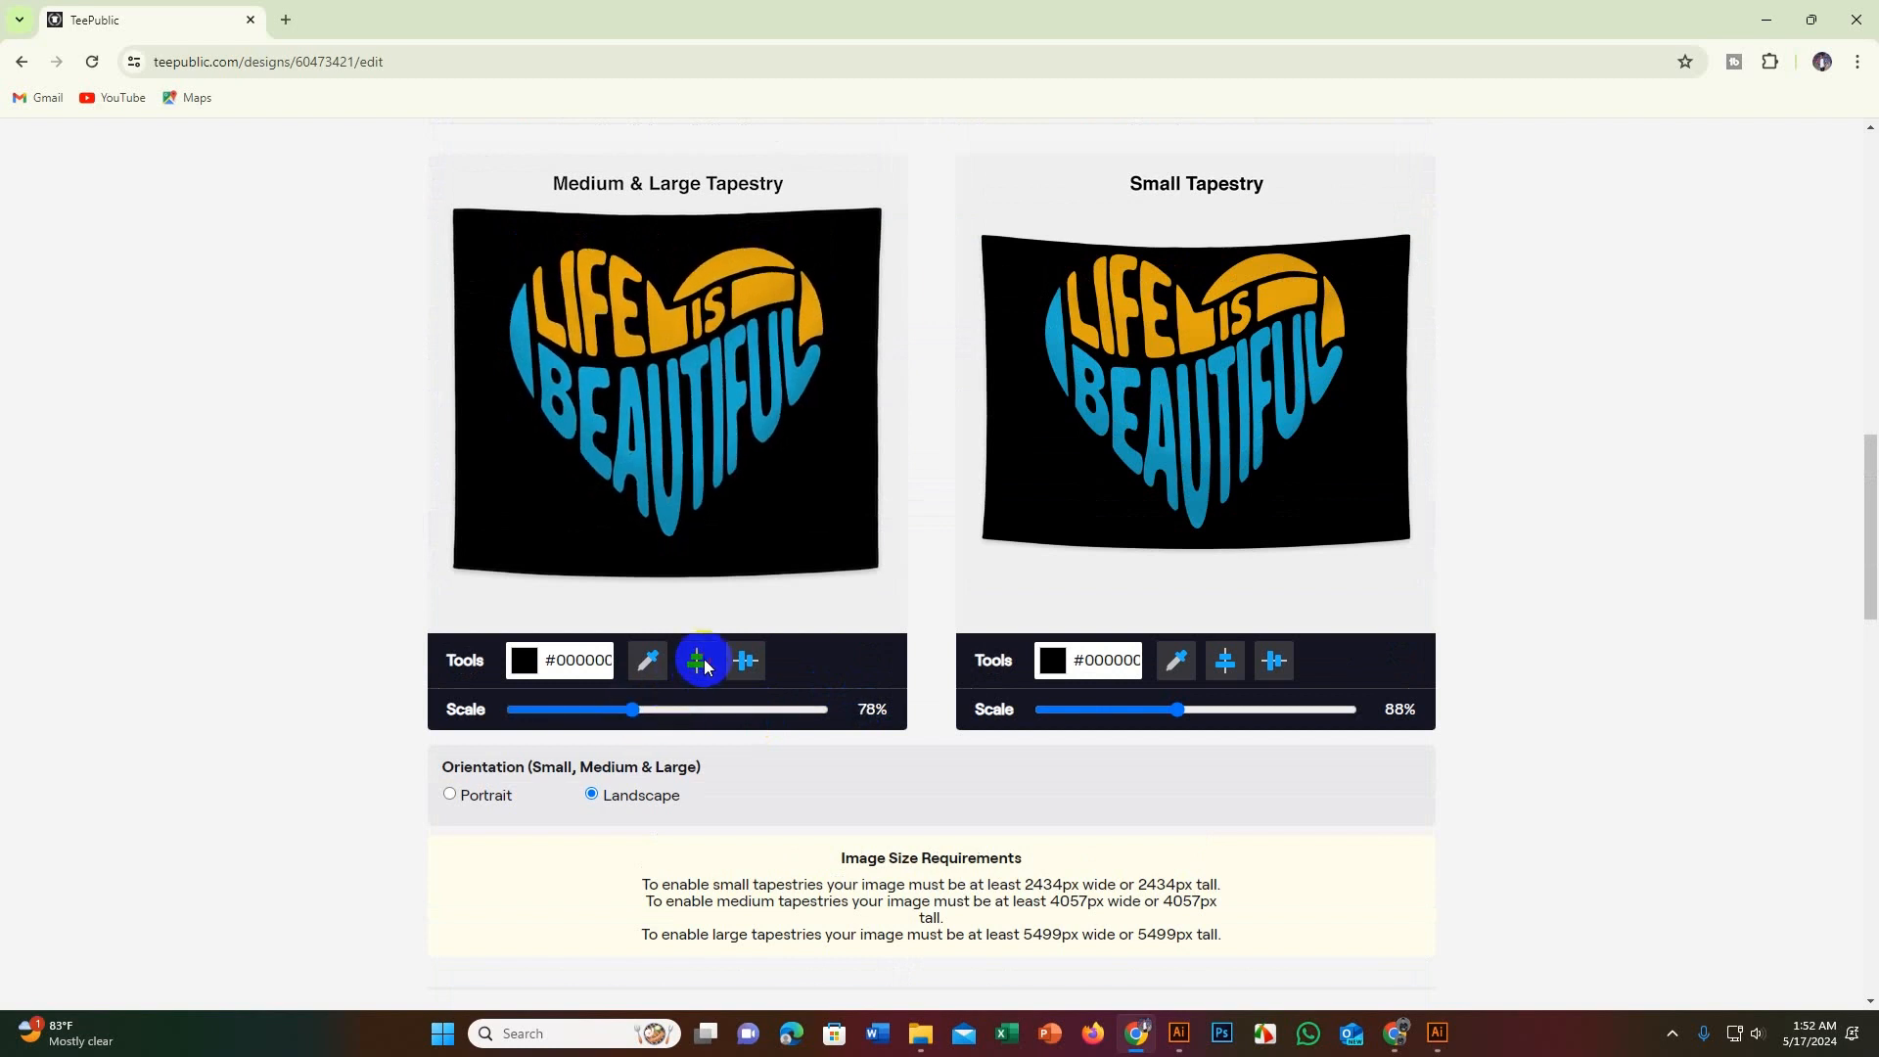
pyautogui.click(740, 663)
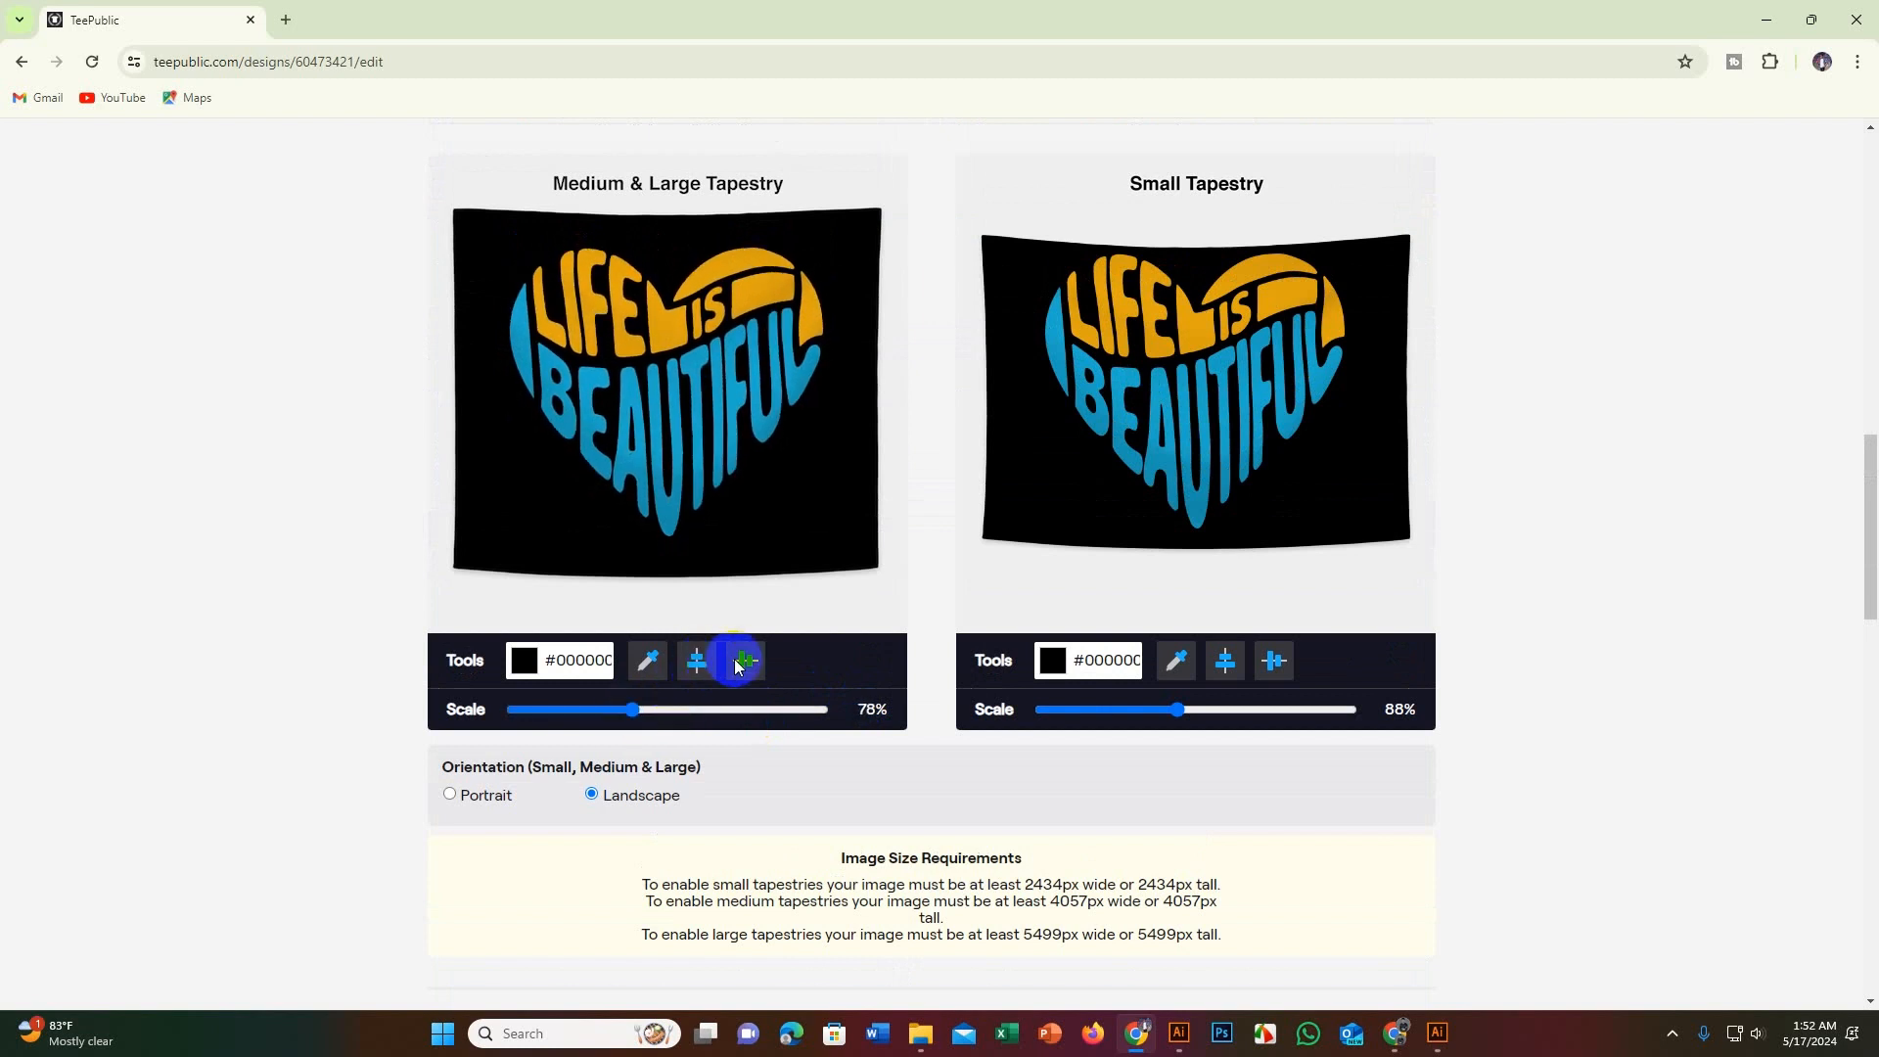
pyautogui.click(1224, 660)
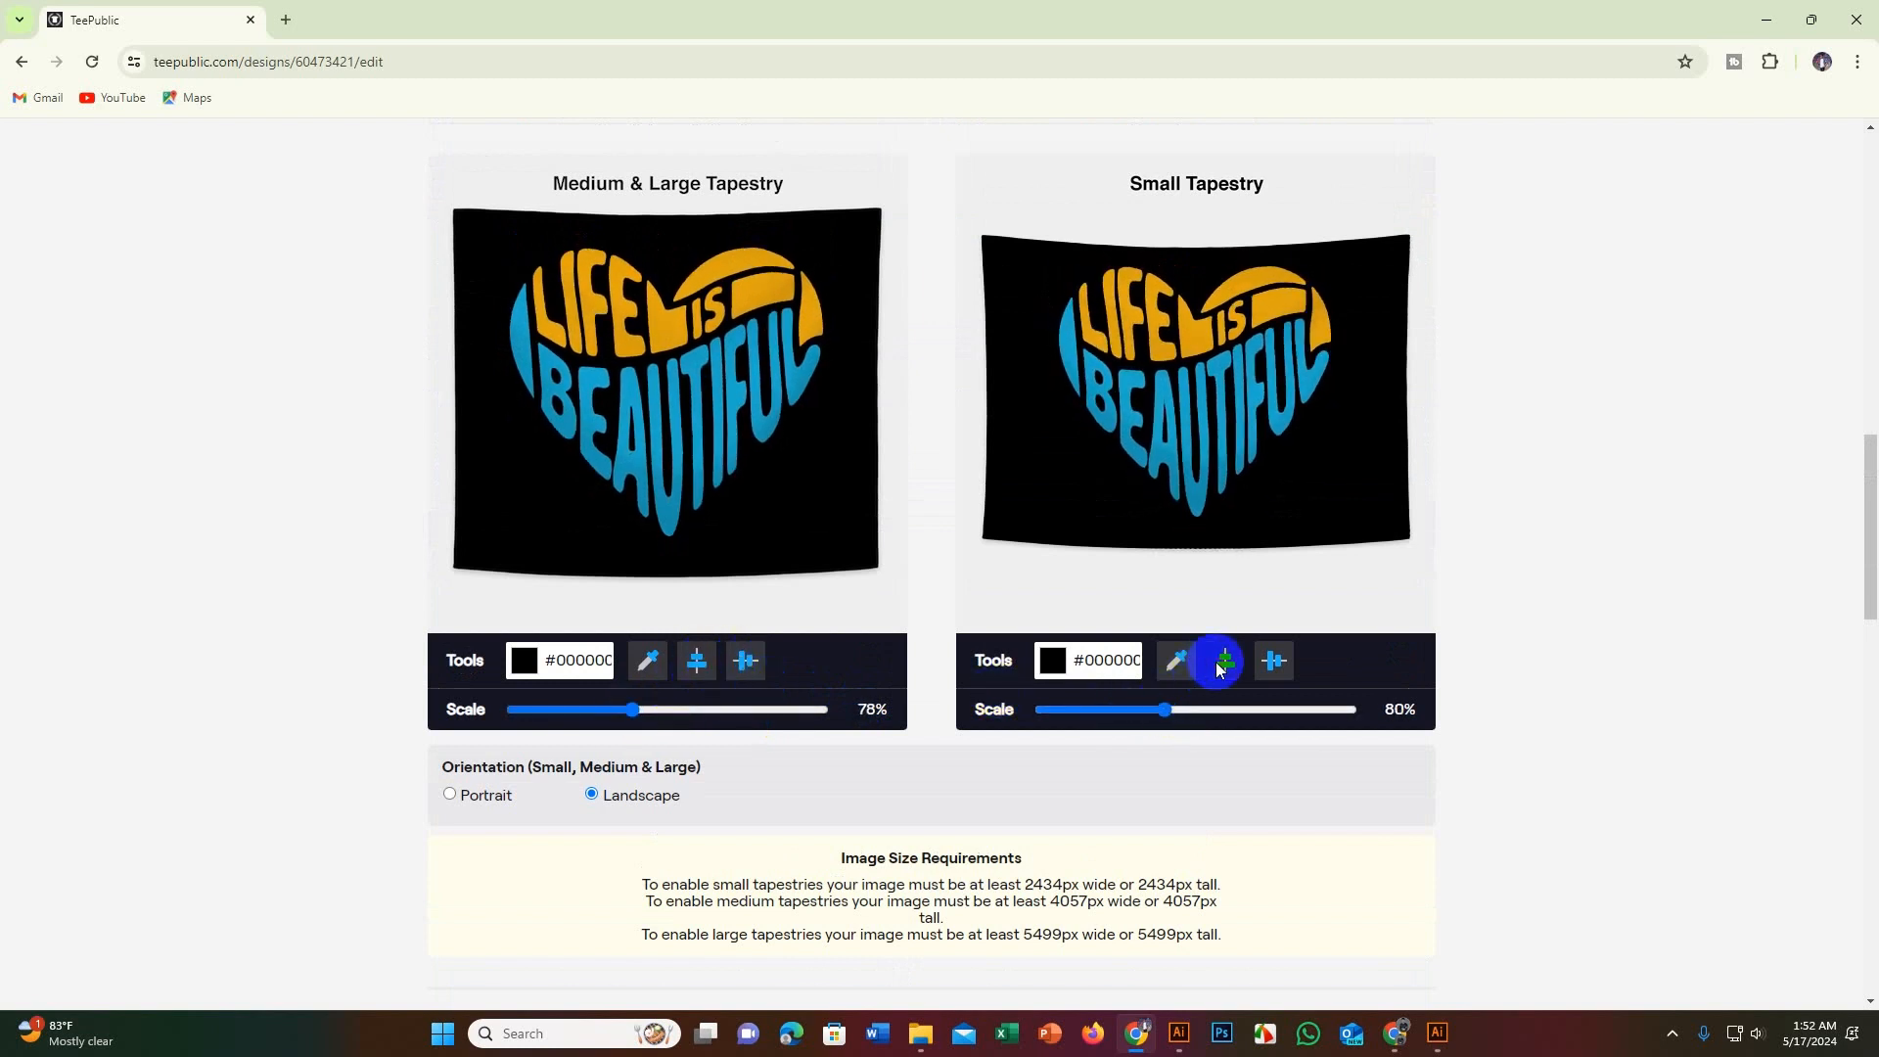
# Step: Agree to the Terms and Conditions and try to publish the design
pyautogui.click(783, 674)
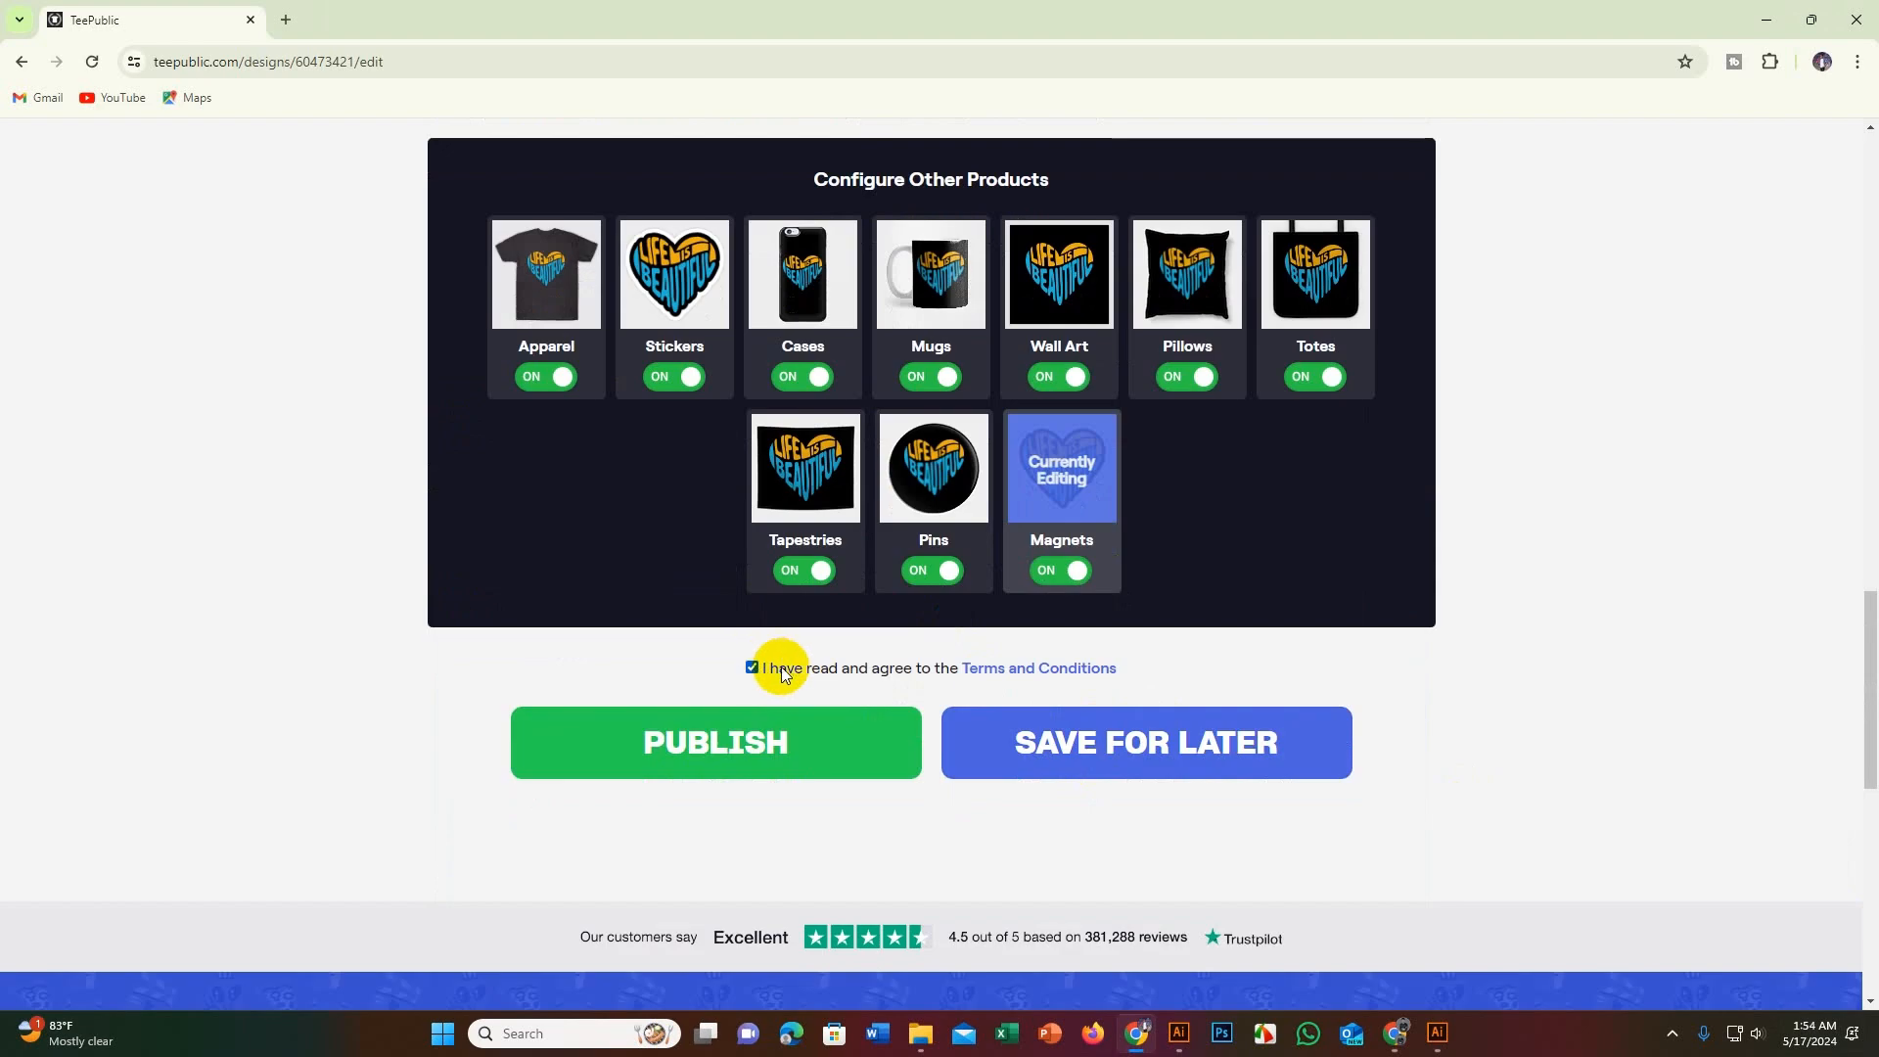
pyautogui.click(704, 744)
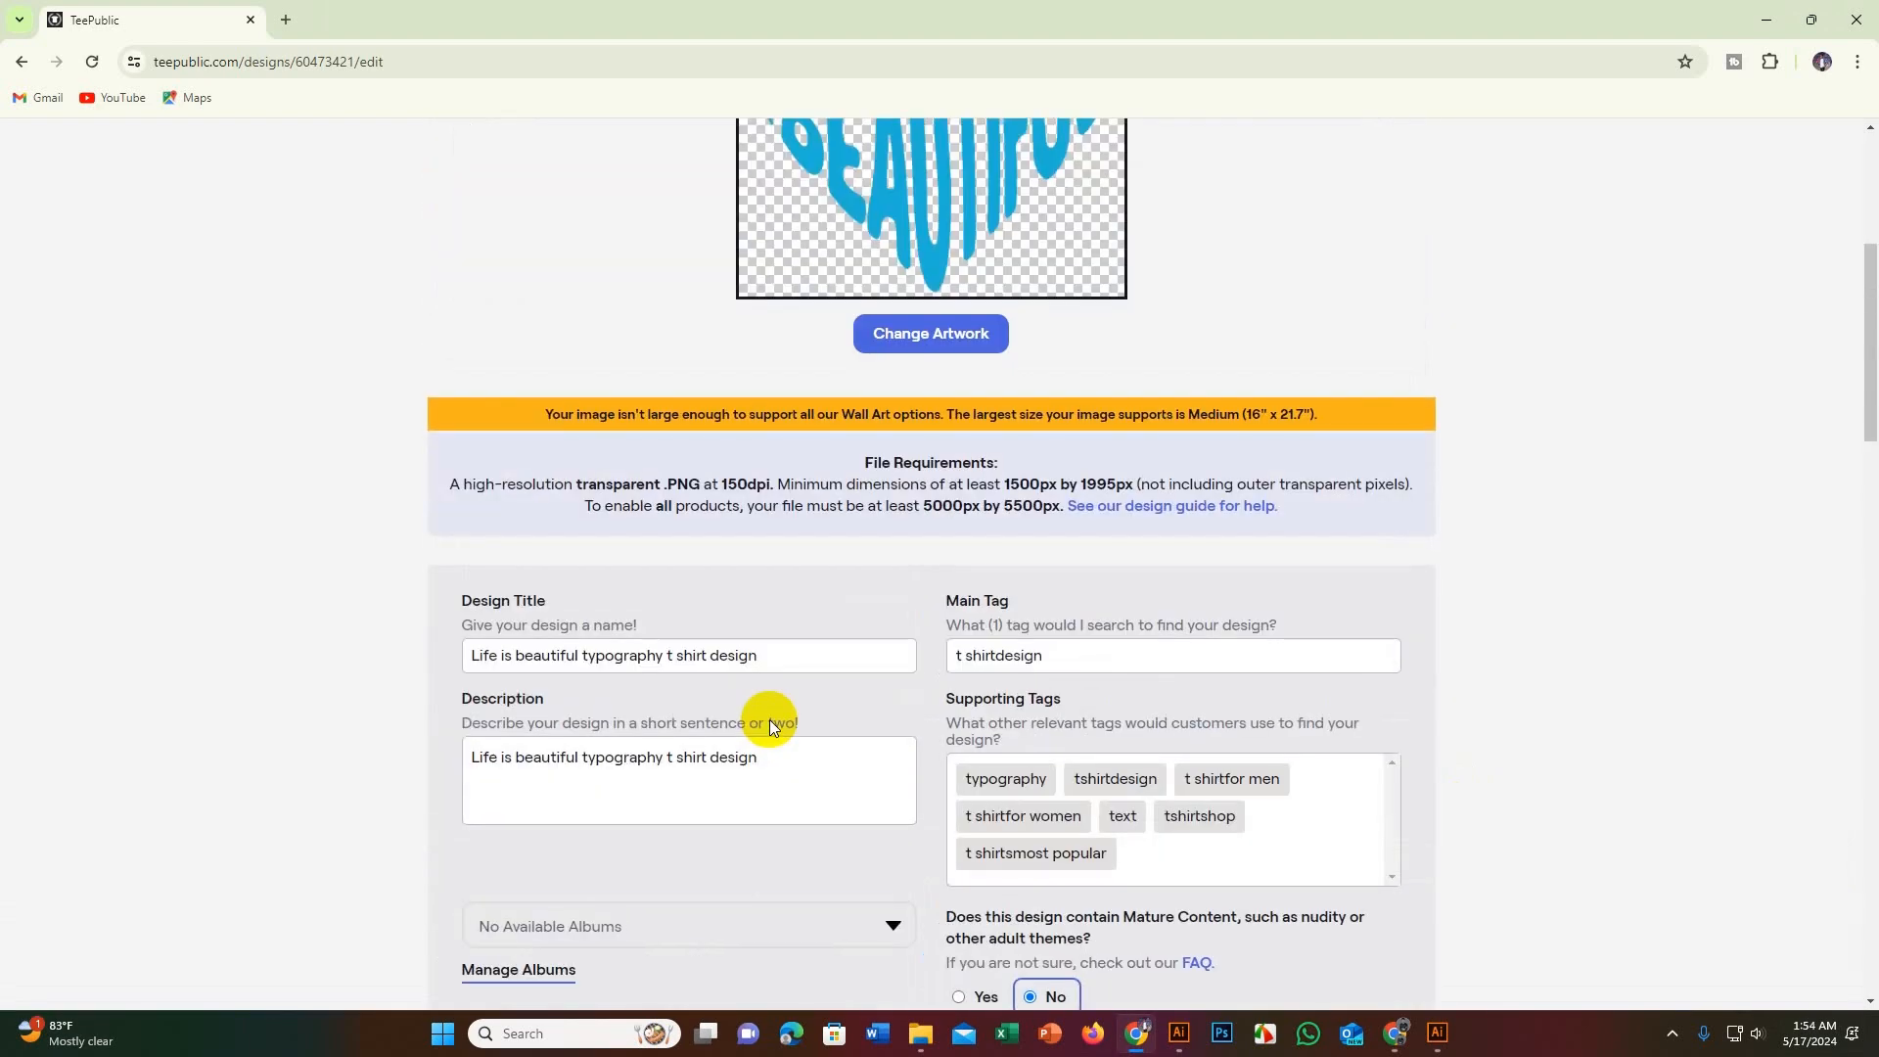
# Step: Examine the uploaded artwork, file requirements, title, description, tags, mature content choice and magnet layout for anything missing
pyautogui.scroll(3, 769, 720)
pyautogui.scroll(-2, 770, 719)
pyautogui.scroll(4, 769, 719)
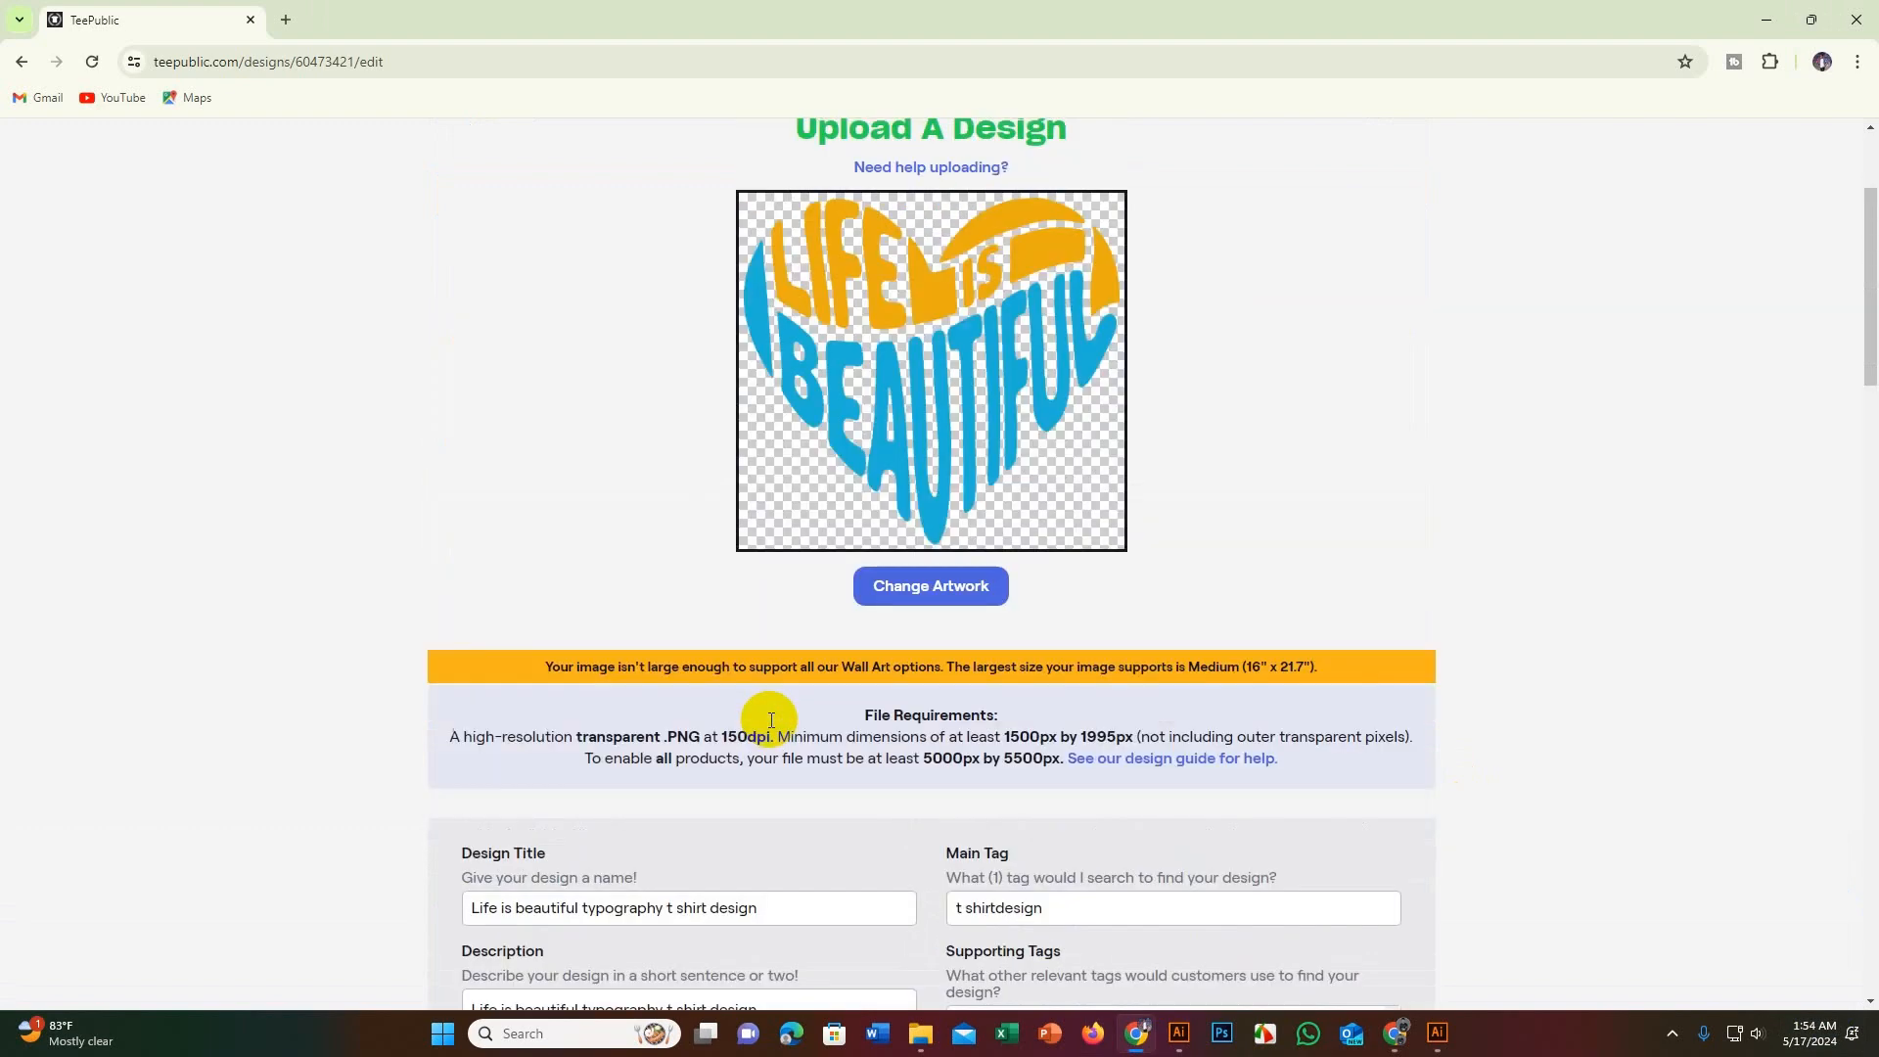
pyautogui.scroll(-6, 769, 719)
pyautogui.scroll(-5, 769, 719)
pyautogui.scroll(4, 769, 719)
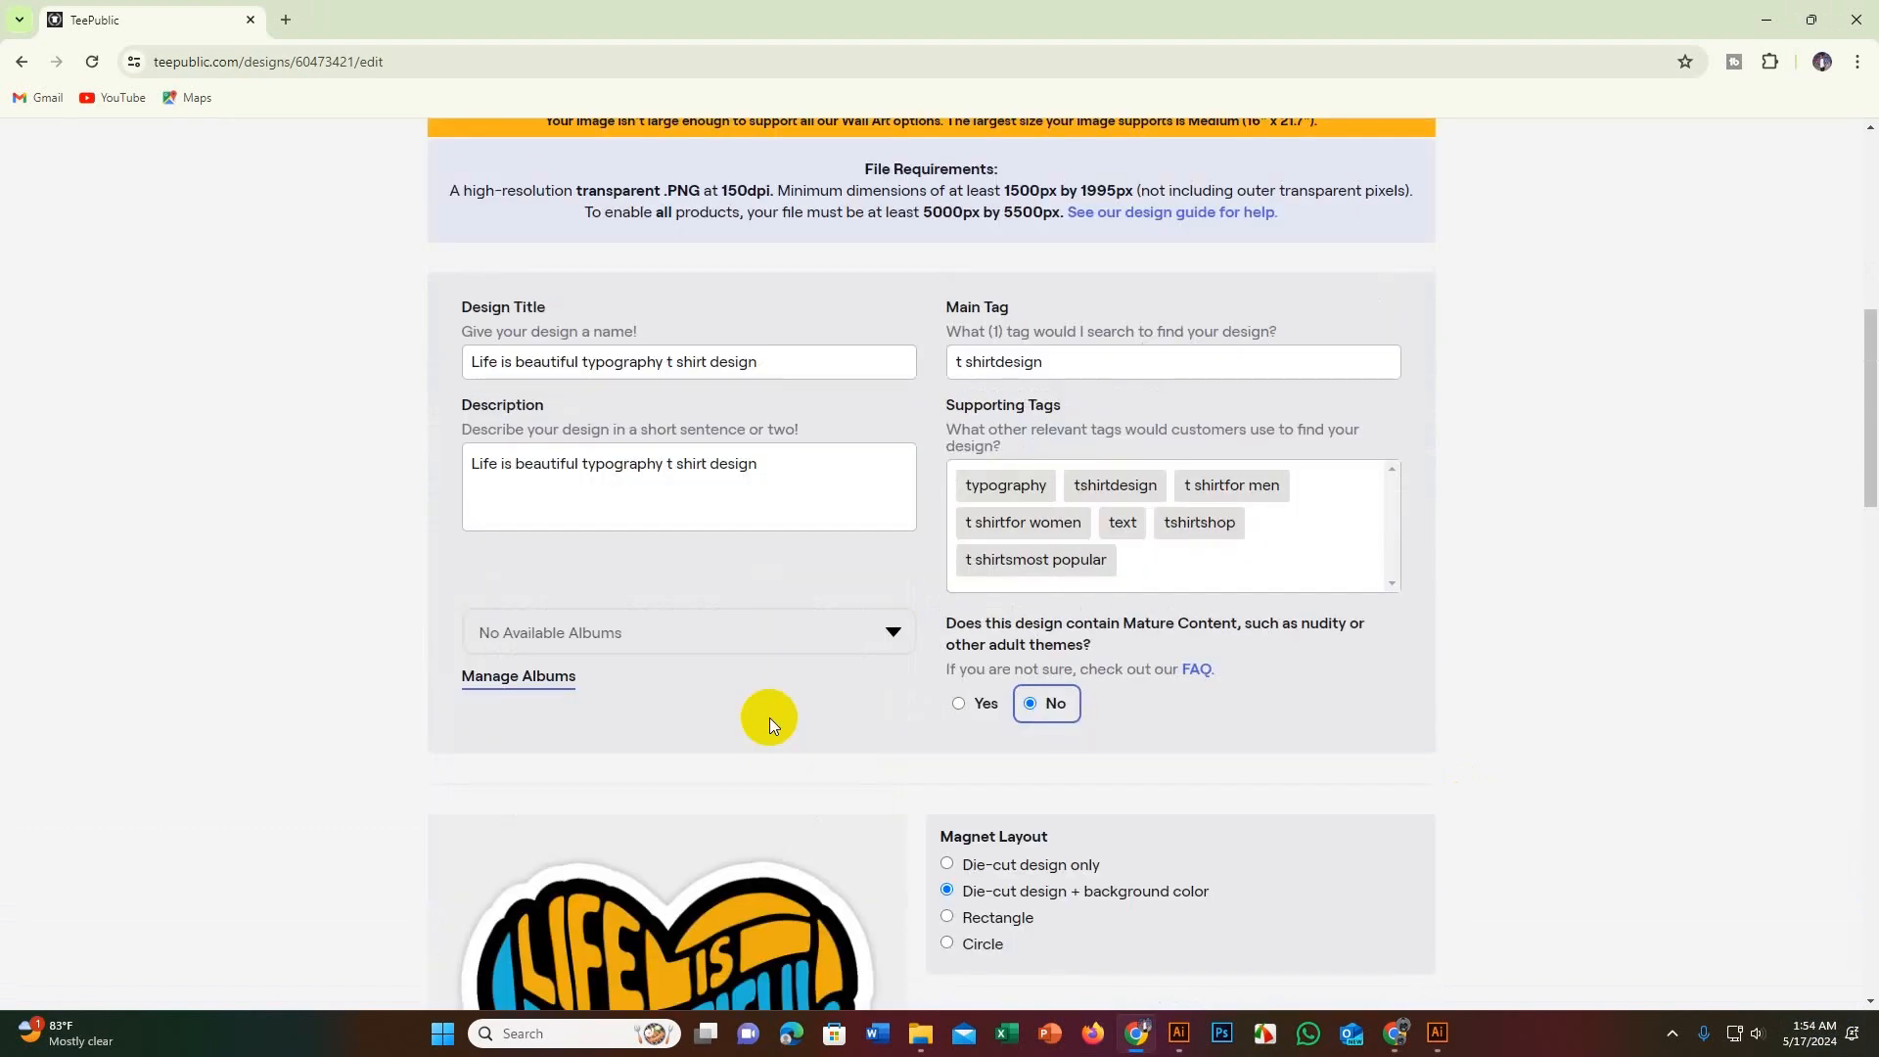
pyautogui.scroll(-6, 1007, 621)
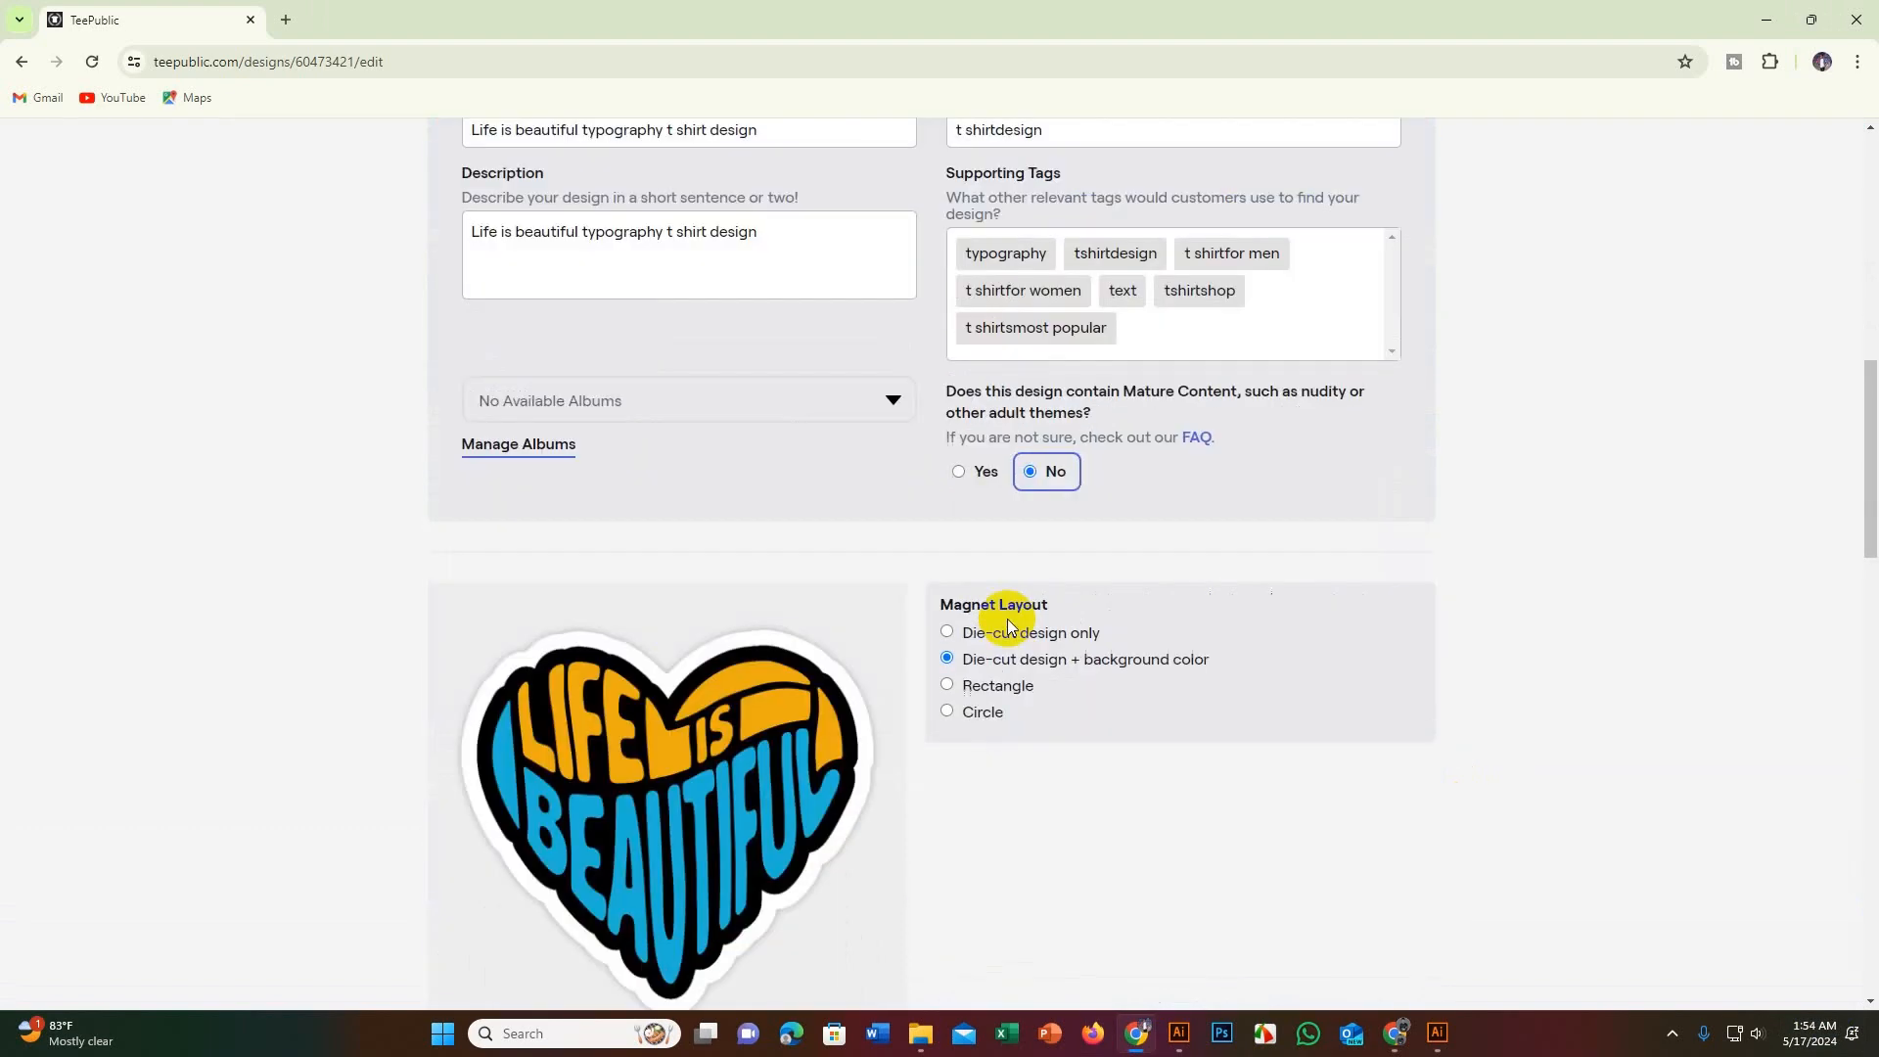
pyautogui.scroll(-8, 937, 638)
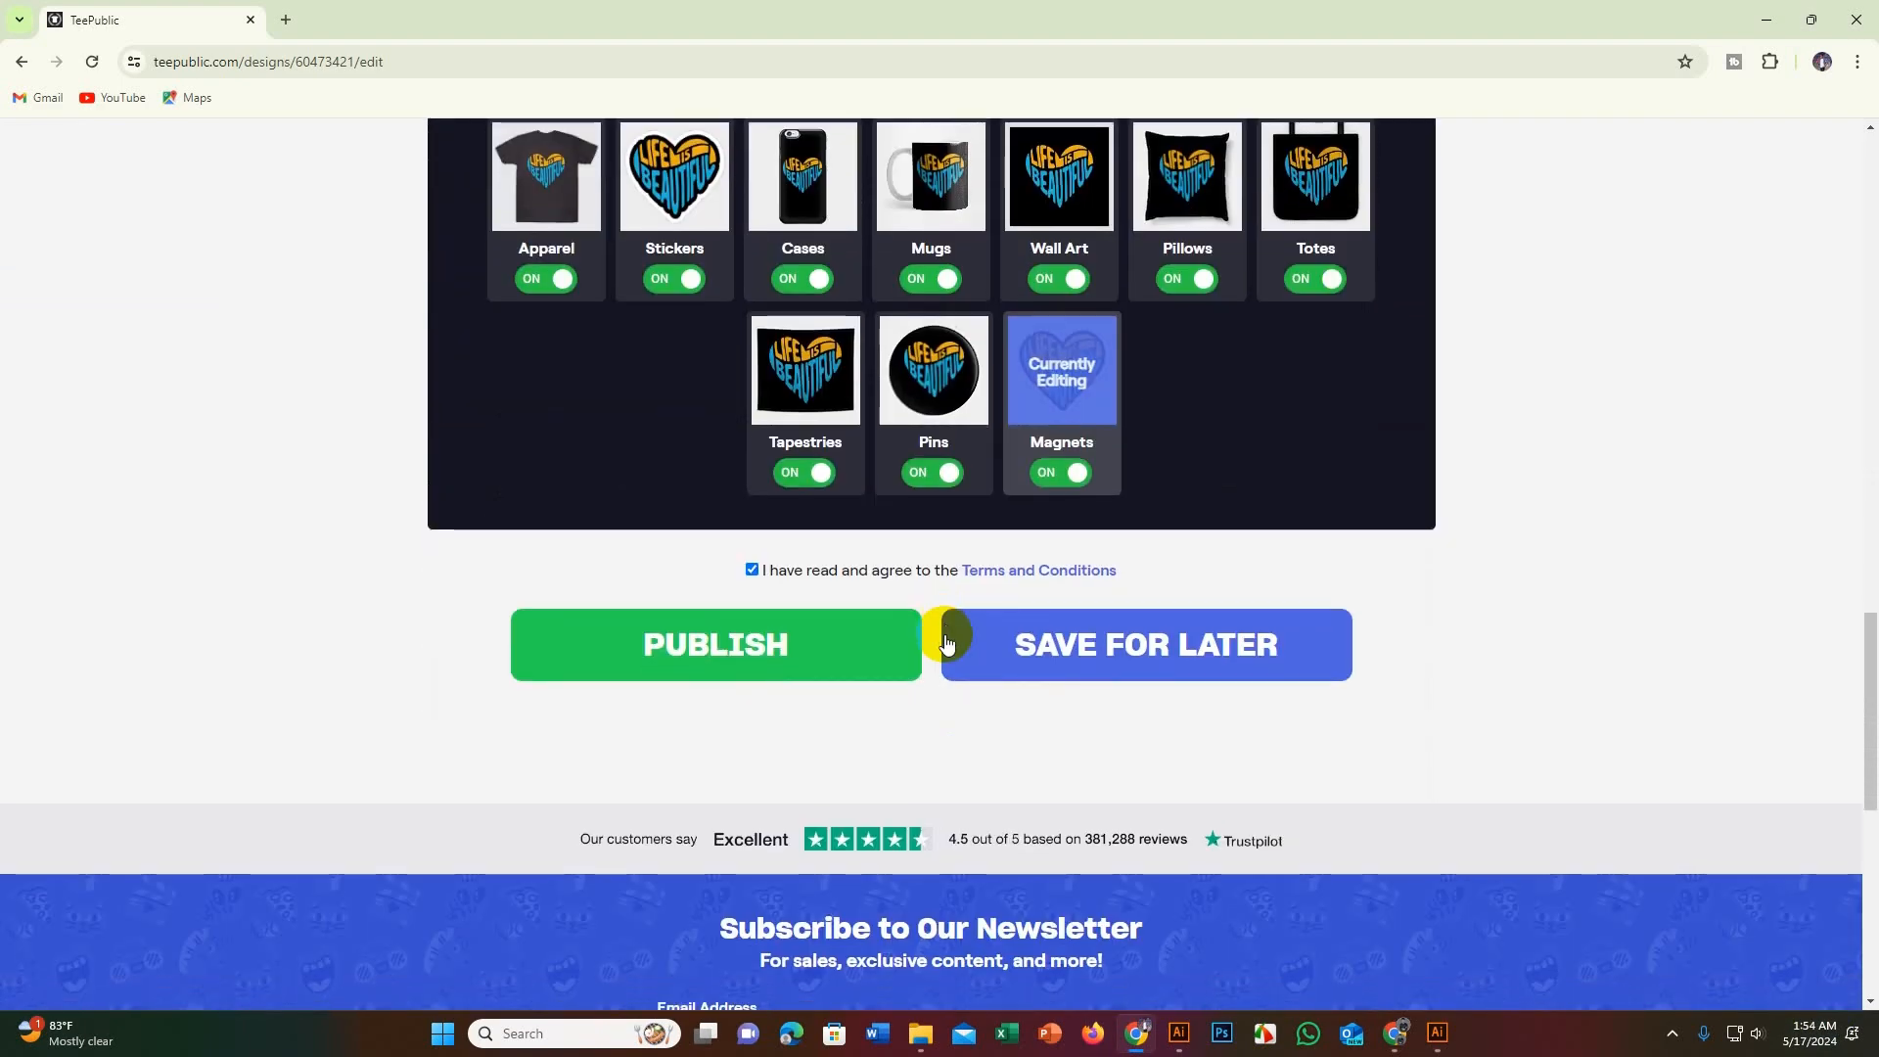
# Step: Try again to publish the design, dismiss the alerts and check the page for the missing setting
pyautogui.click(827, 663)
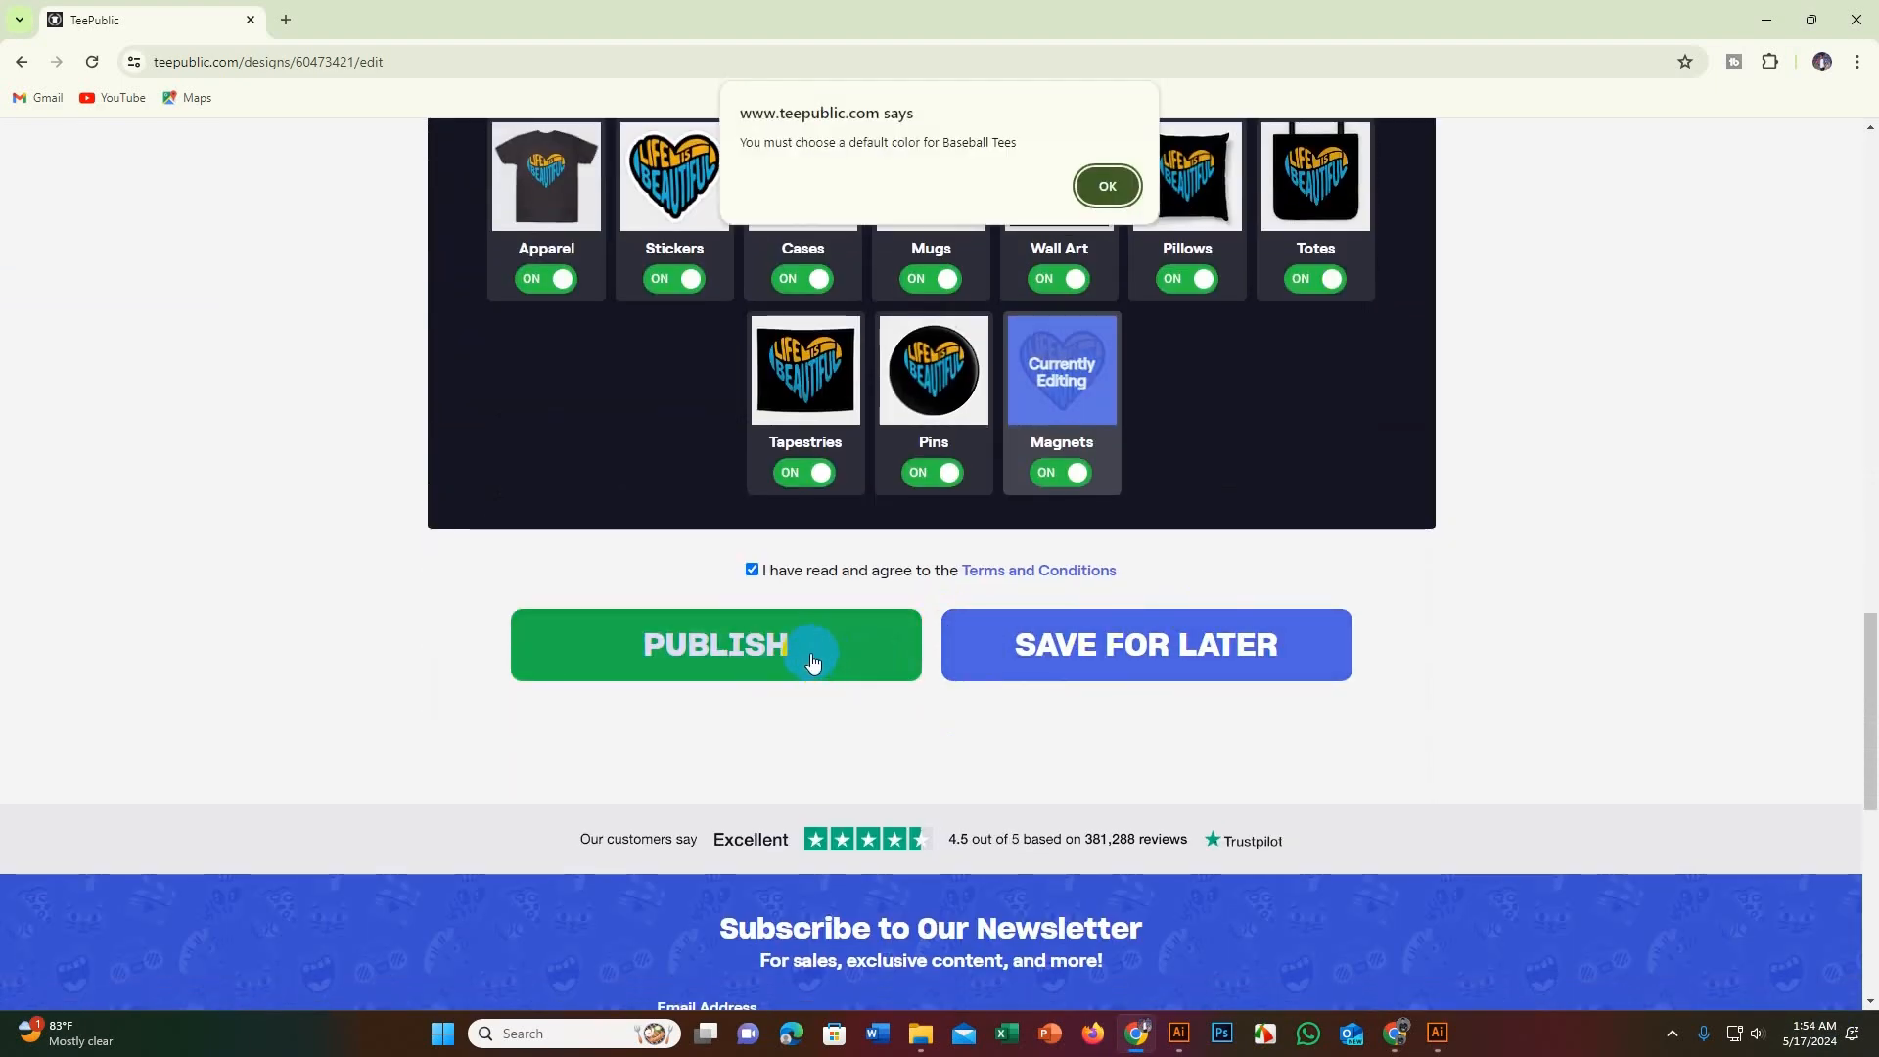
pyautogui.click(1107, 187)
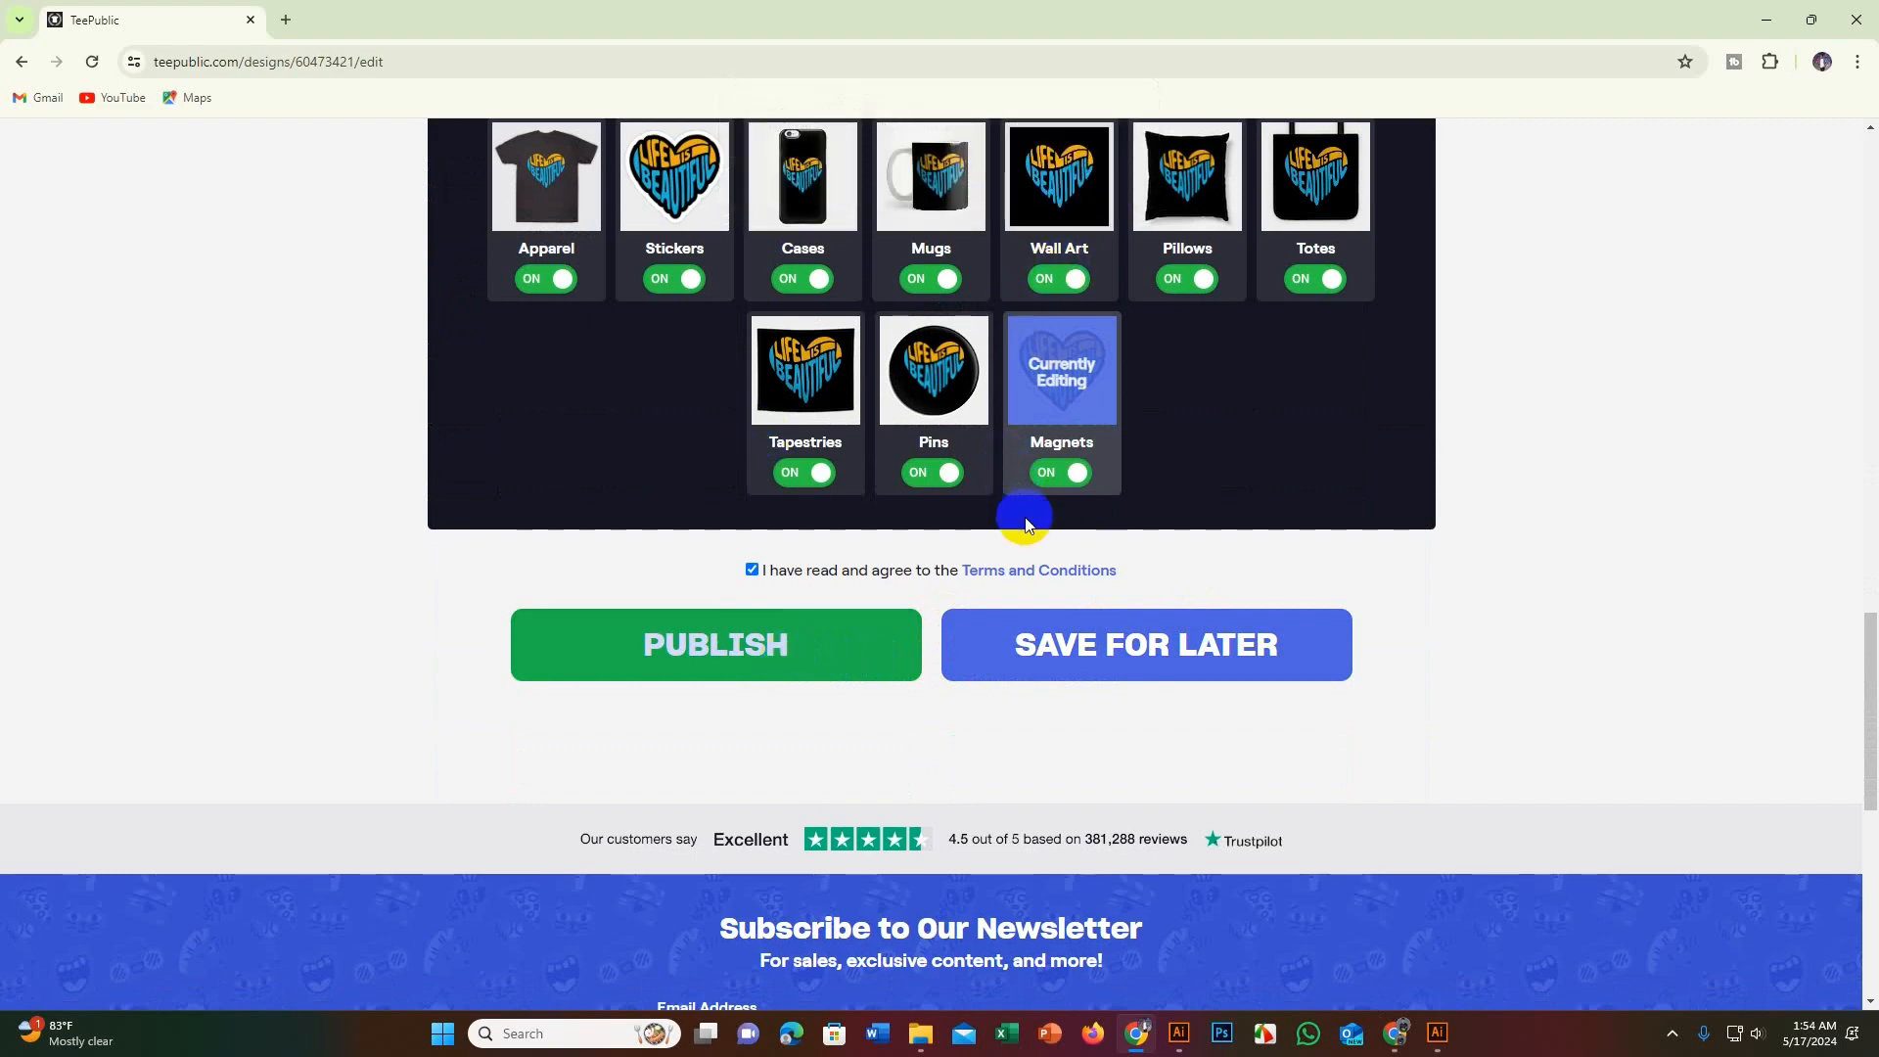
pyautogui.scroll(10, 1024, 524)
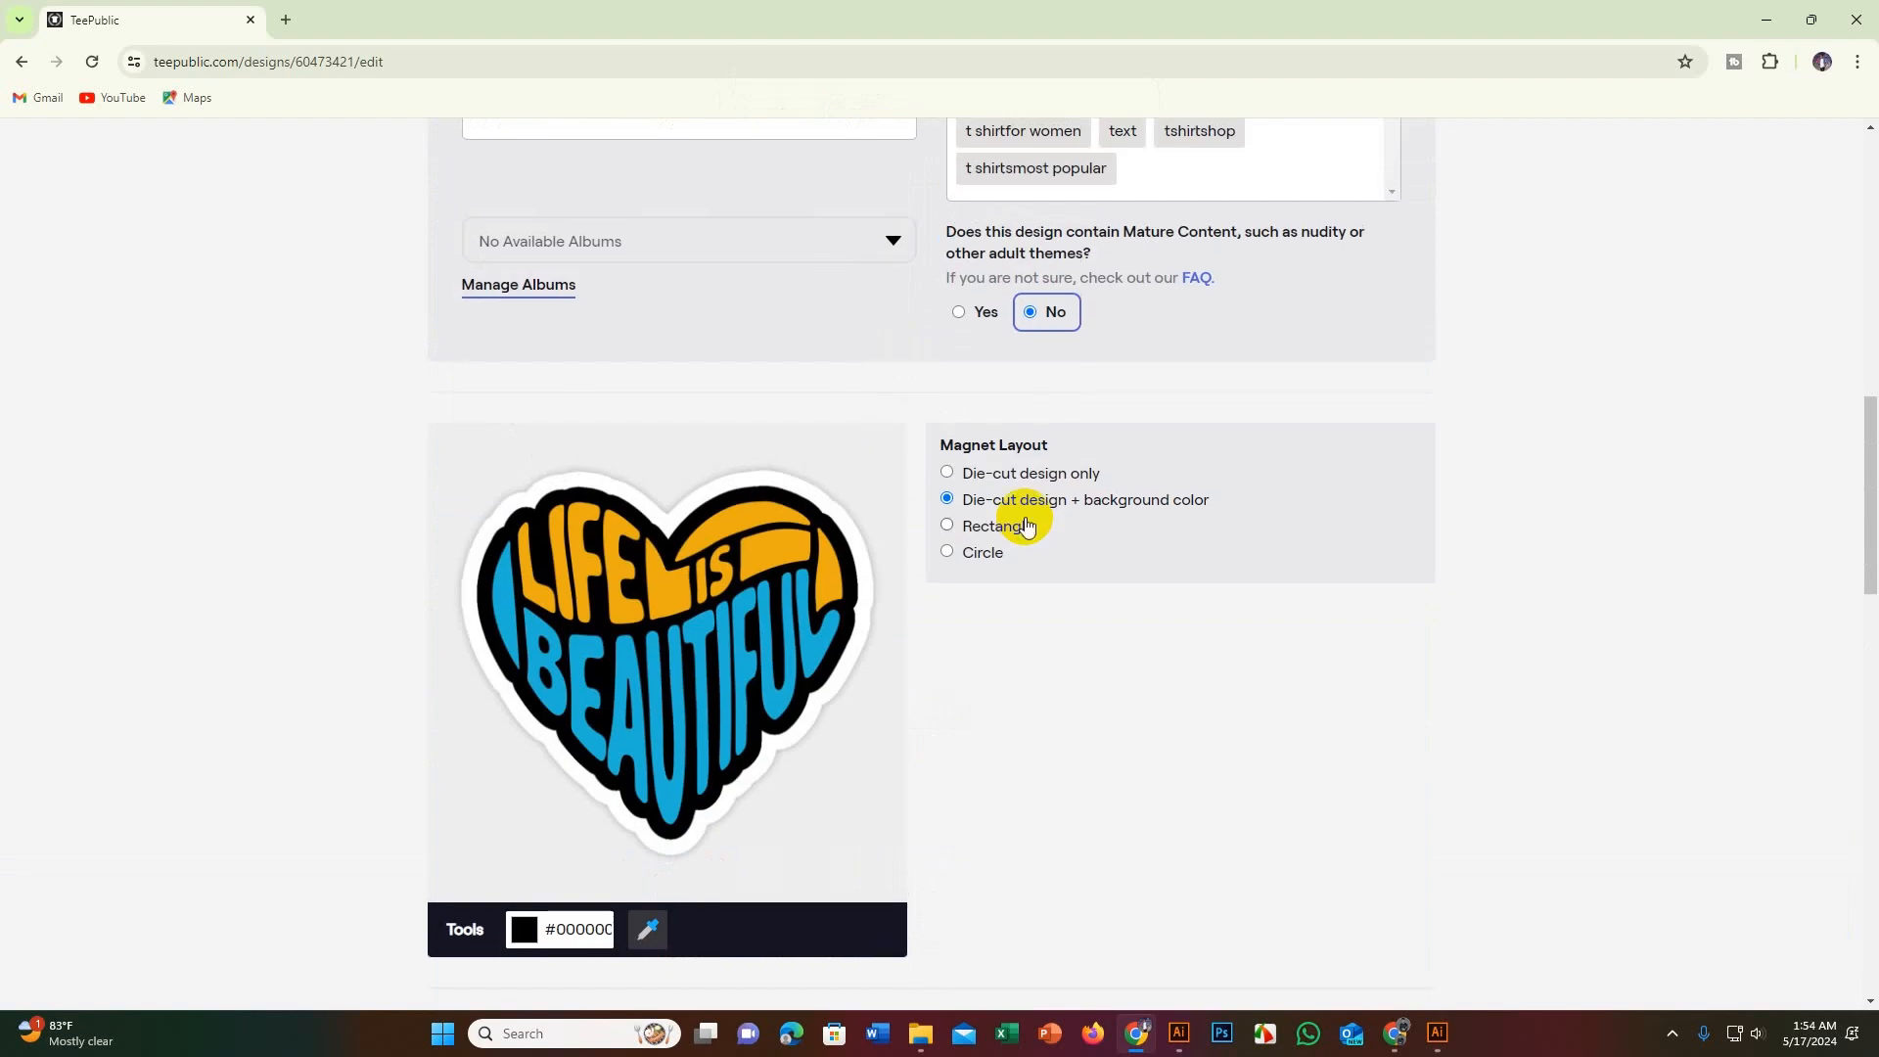
pyautogui.scroll(-12, 1026, 527)
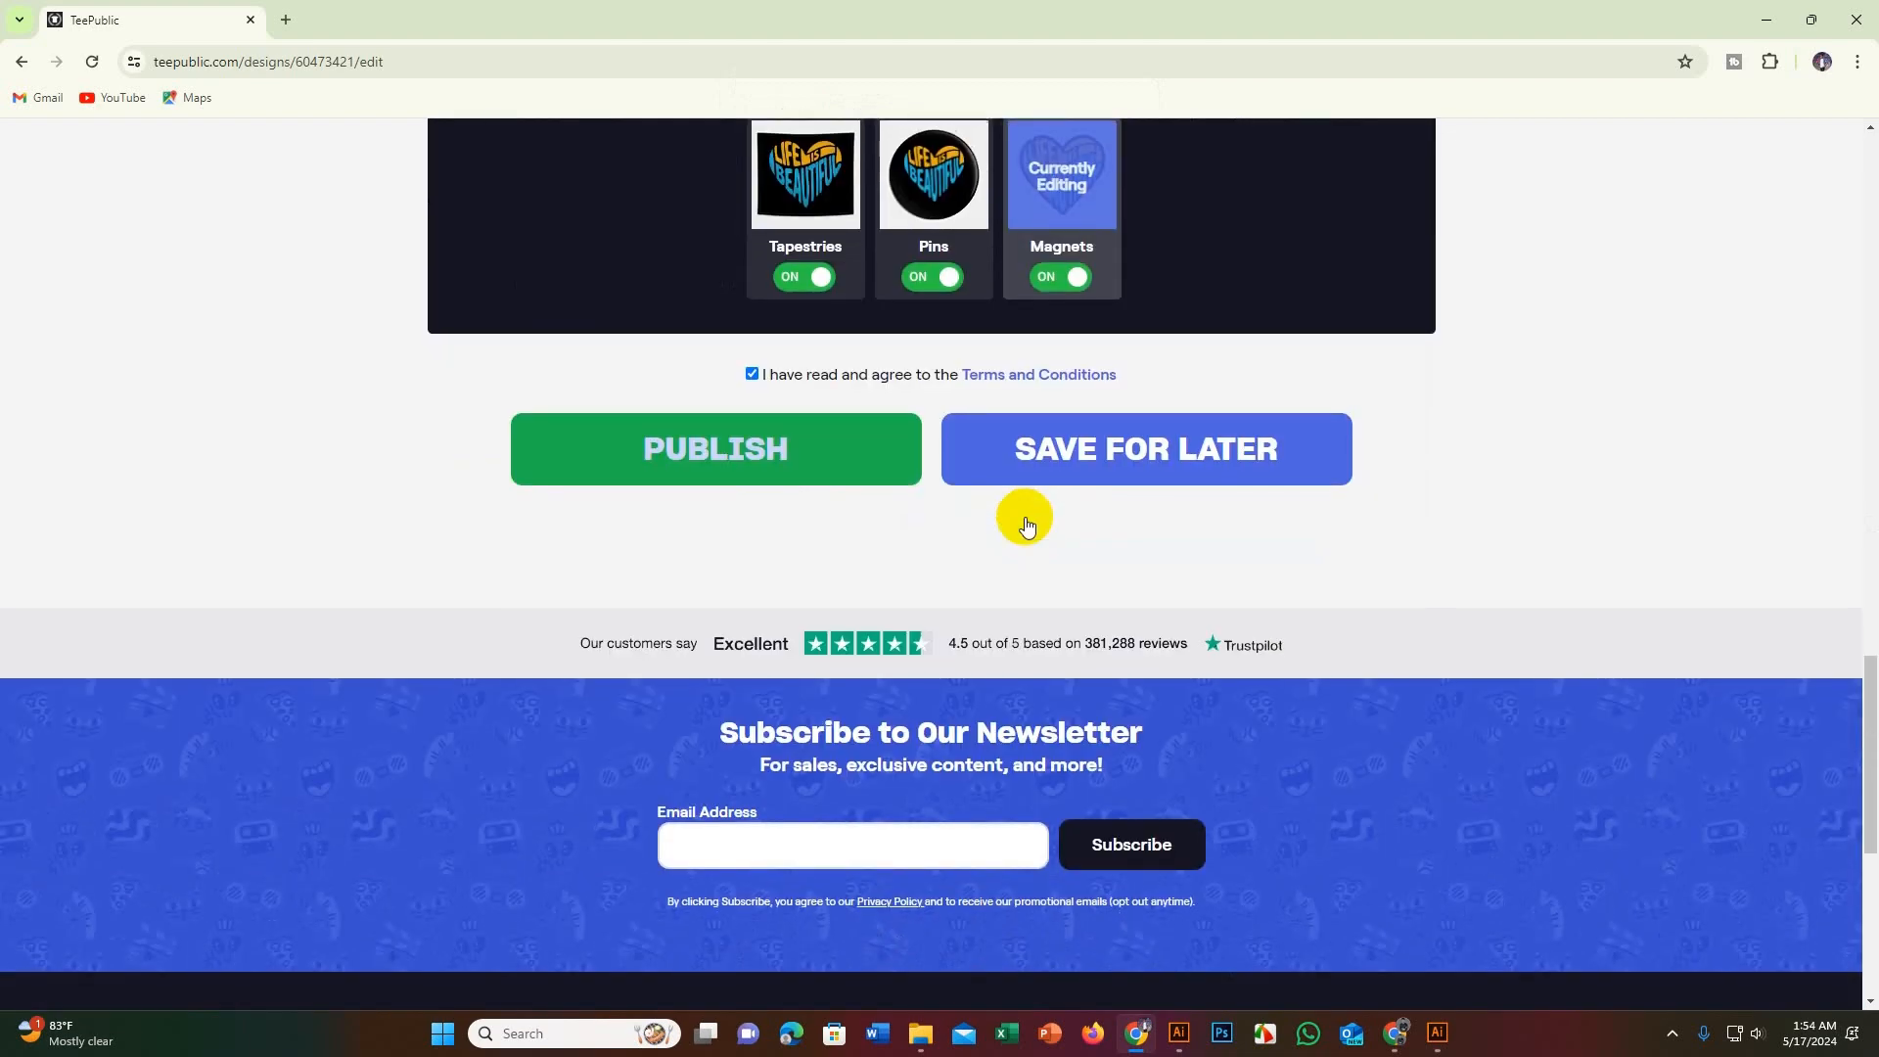
pyautogui.click(851, 491)
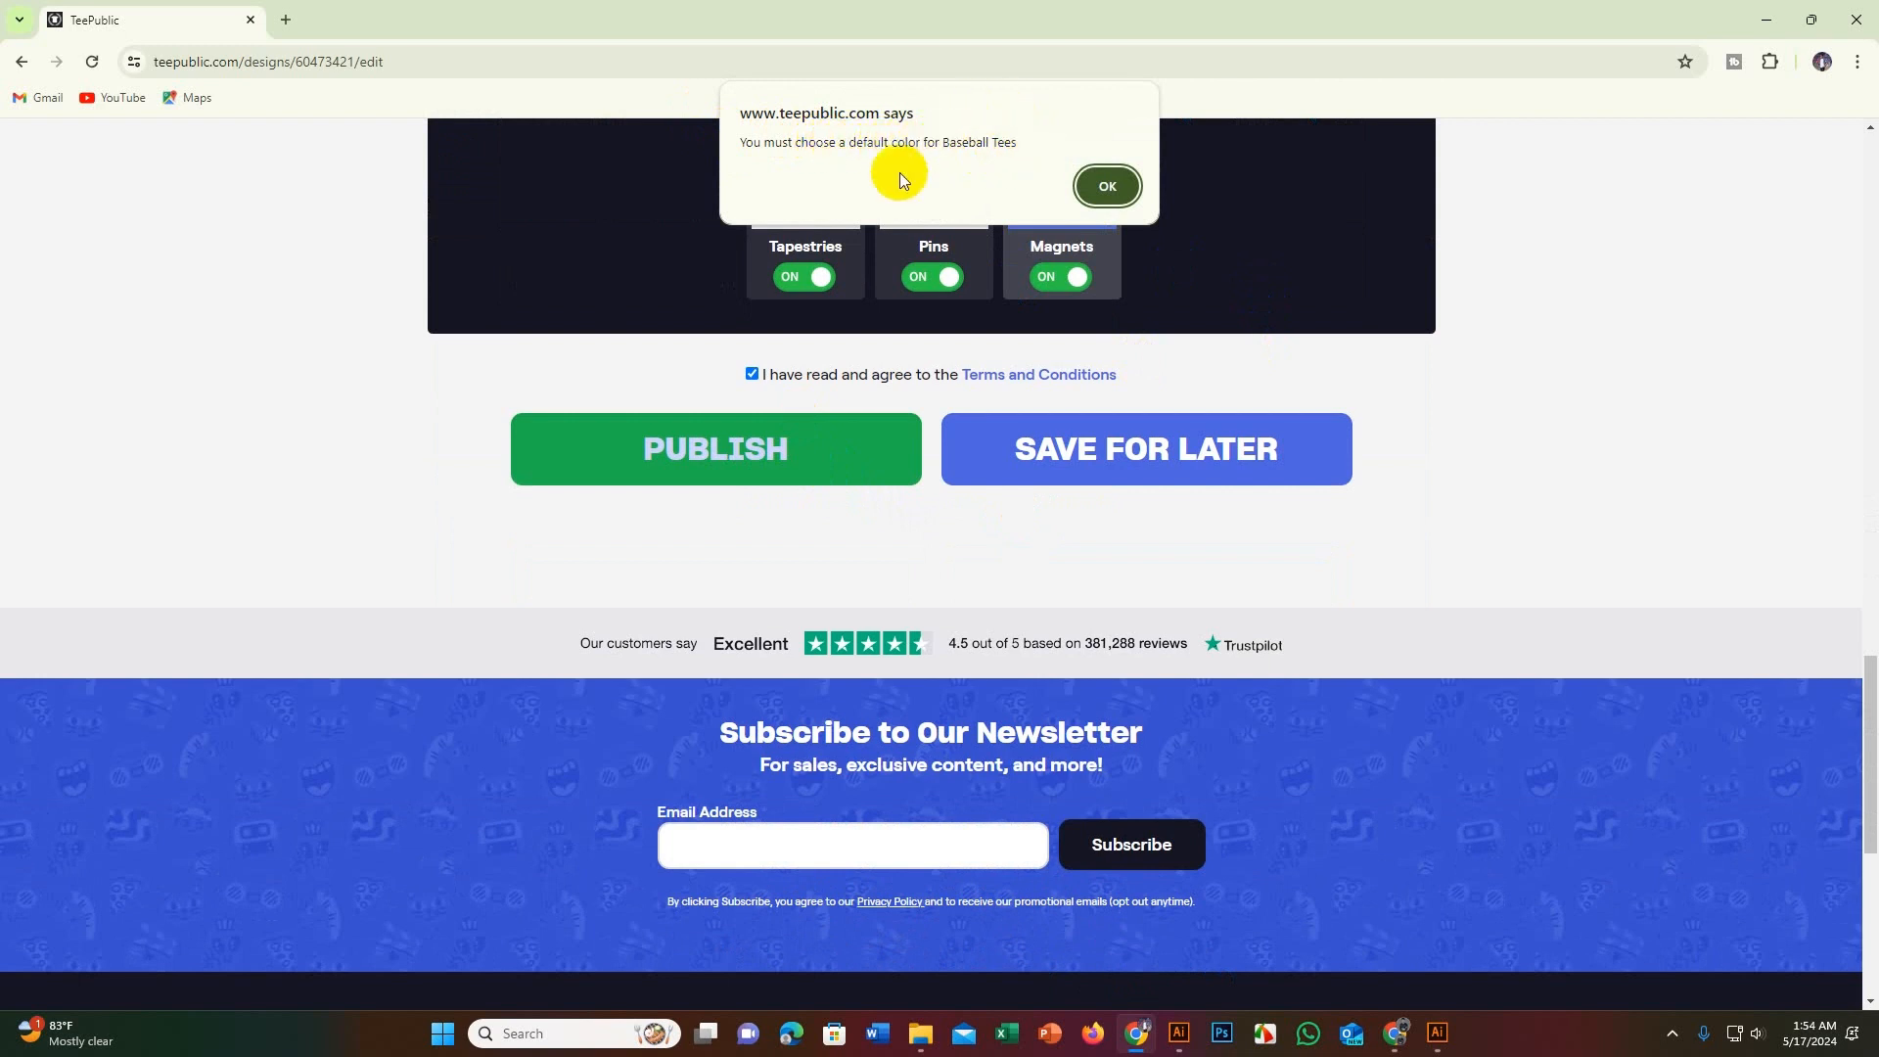
pyautogui.click(1116, 186)
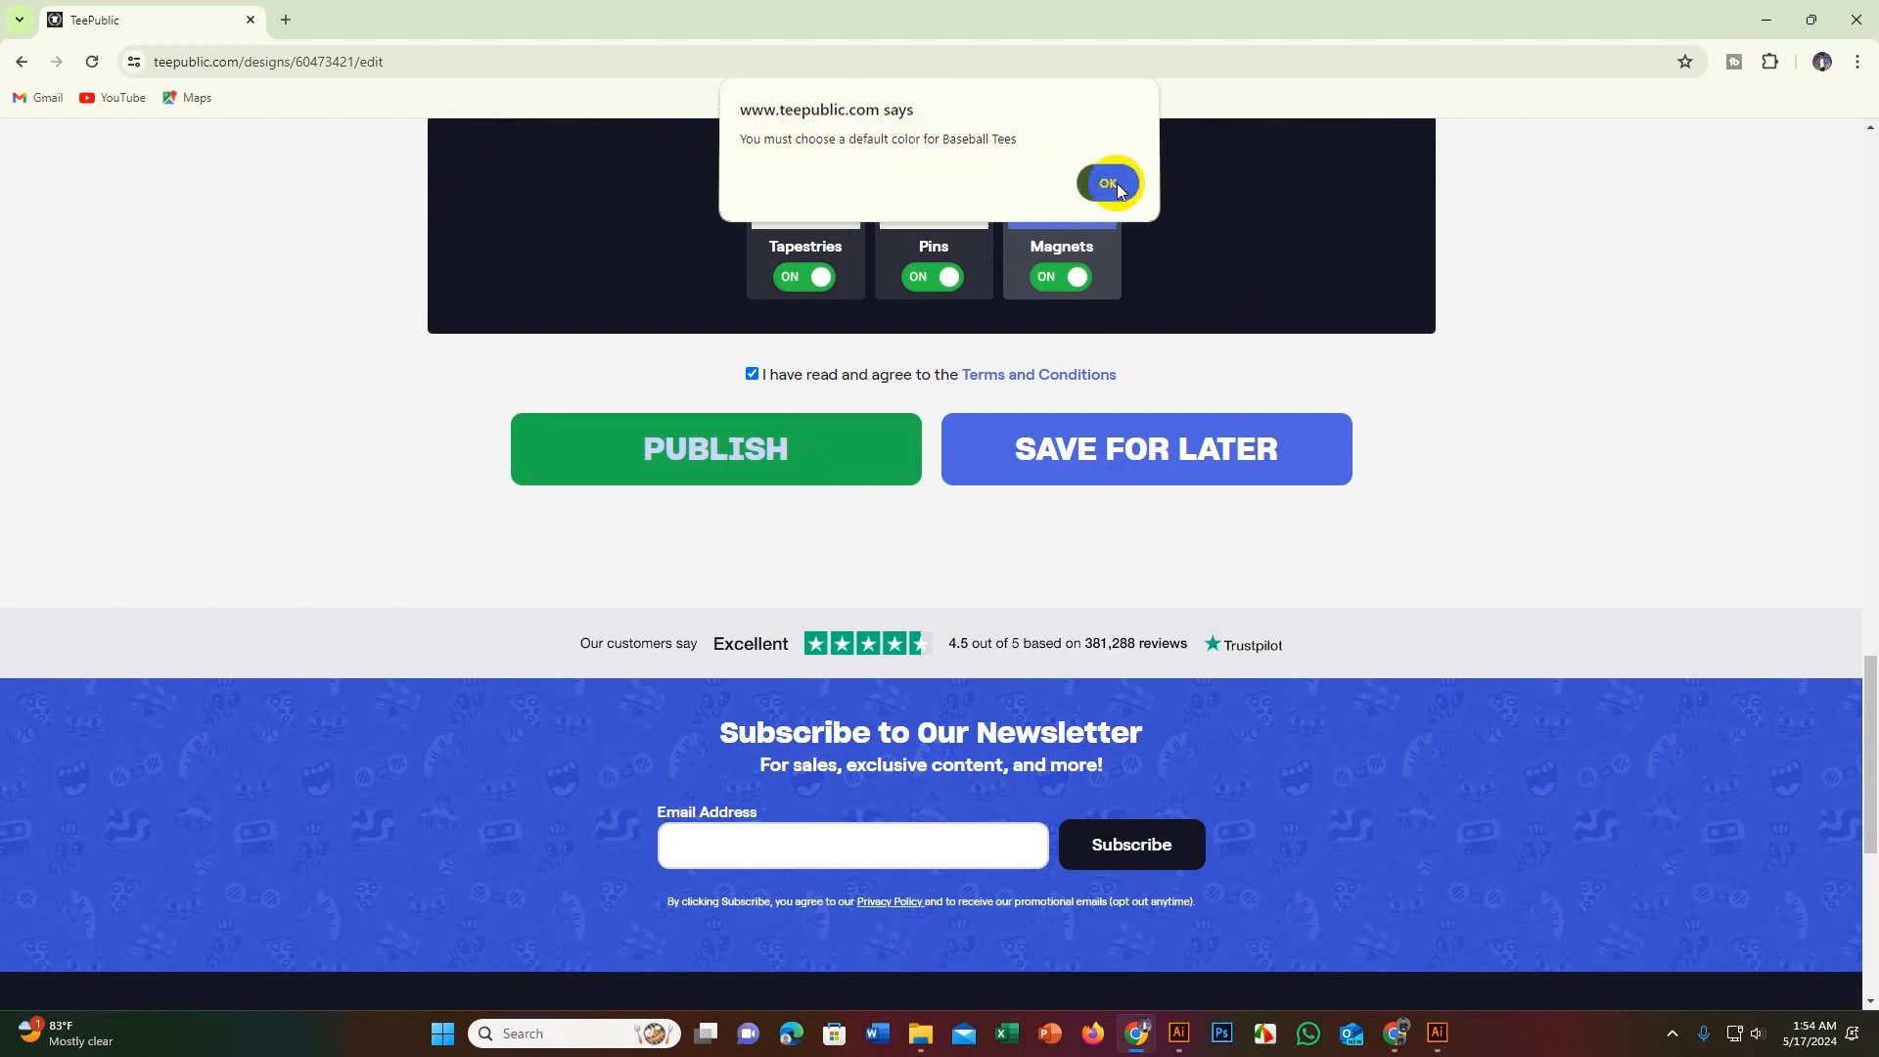
pyautogui.scroll(12, 1143, 425)
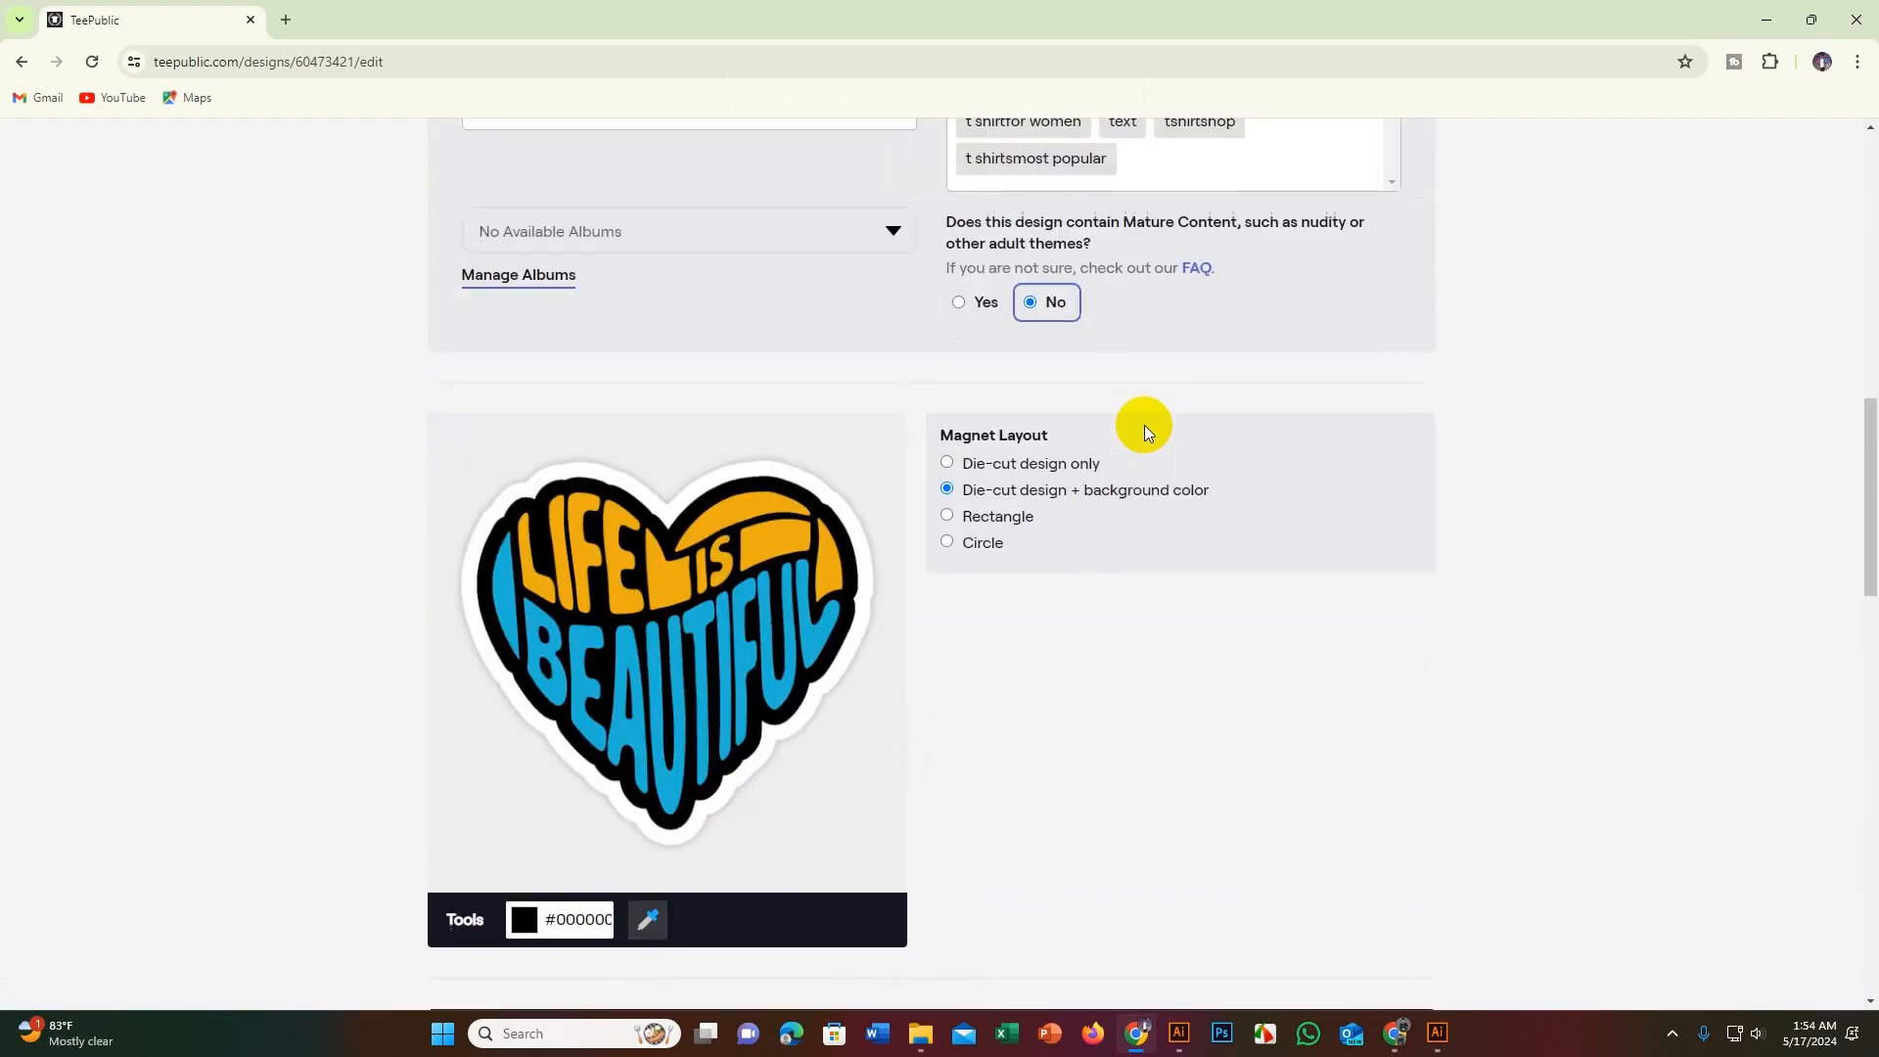
# Step: Examine the artwork requirements, design details, tags, mature content choice and magnet layout for an incomplete setting
pyautogui.scroll(8, 1144, 425)
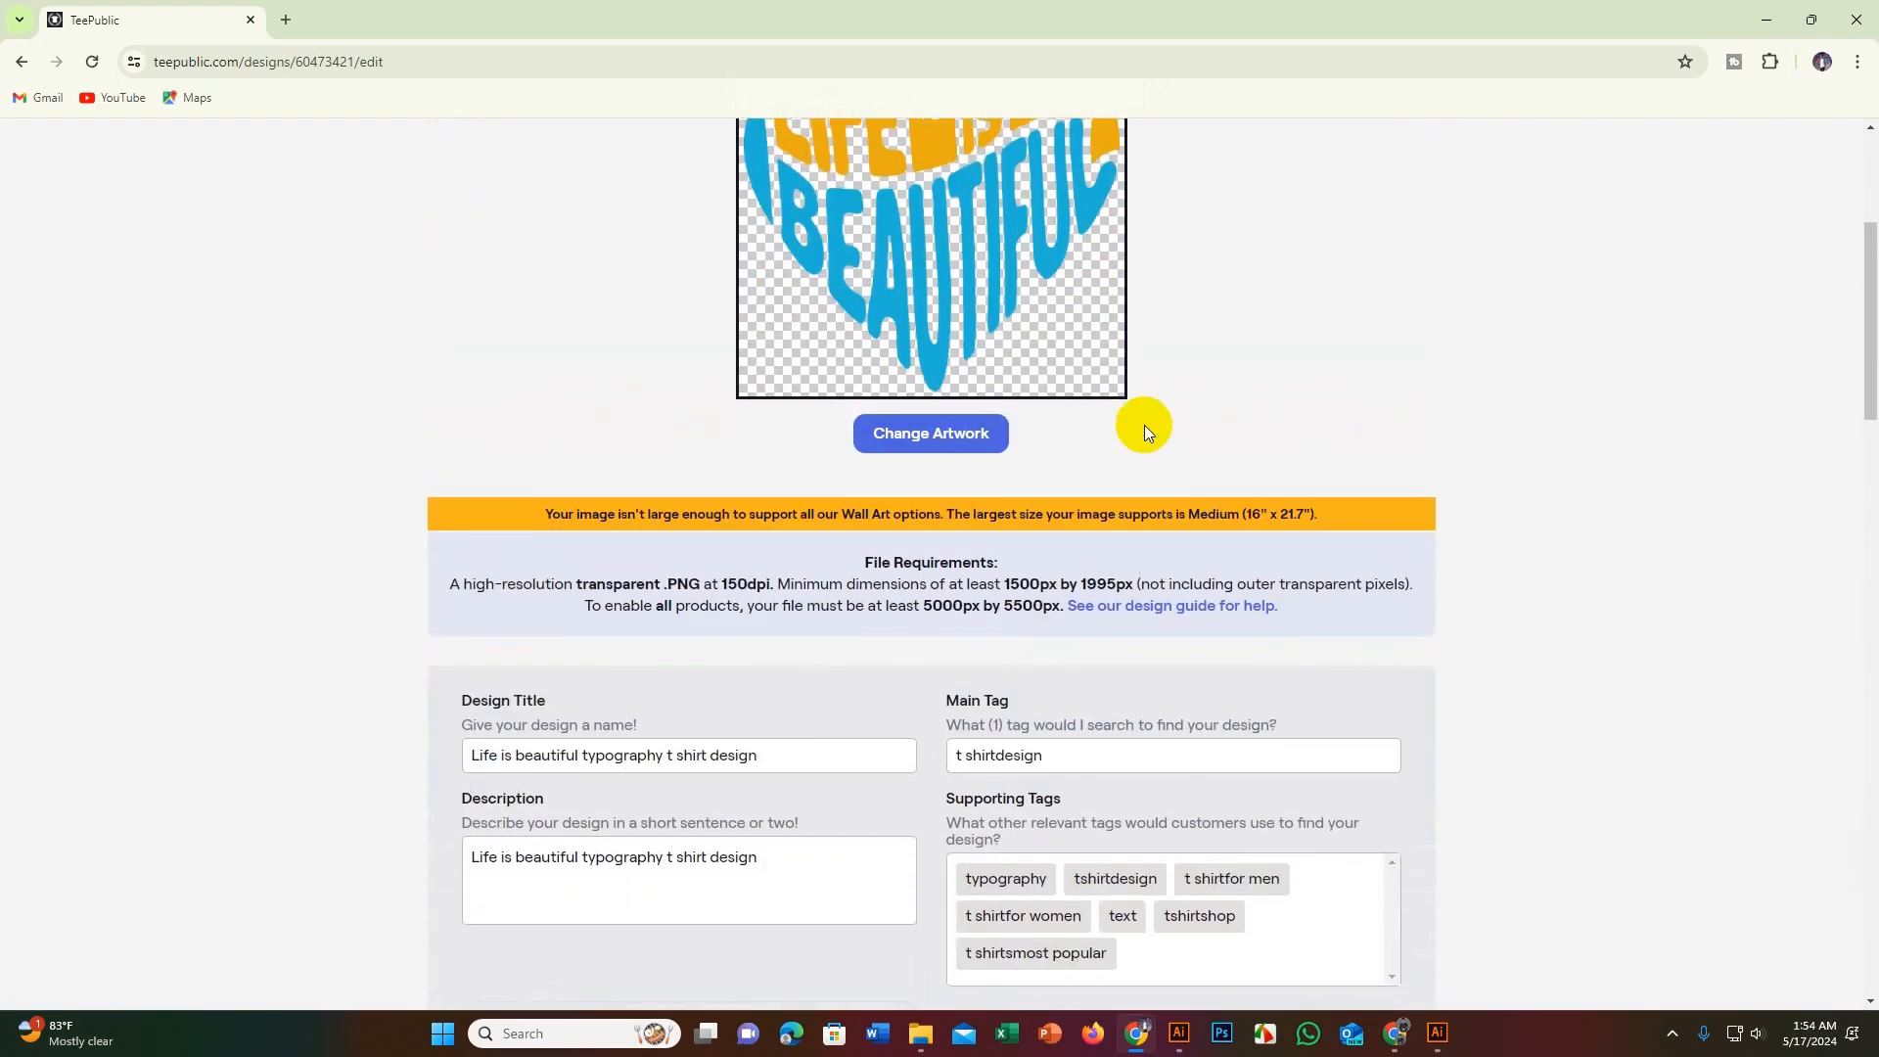
pyautogui.scroll(4, 1143, 424)
pyautogui.scroll(-16, 1143, 424)
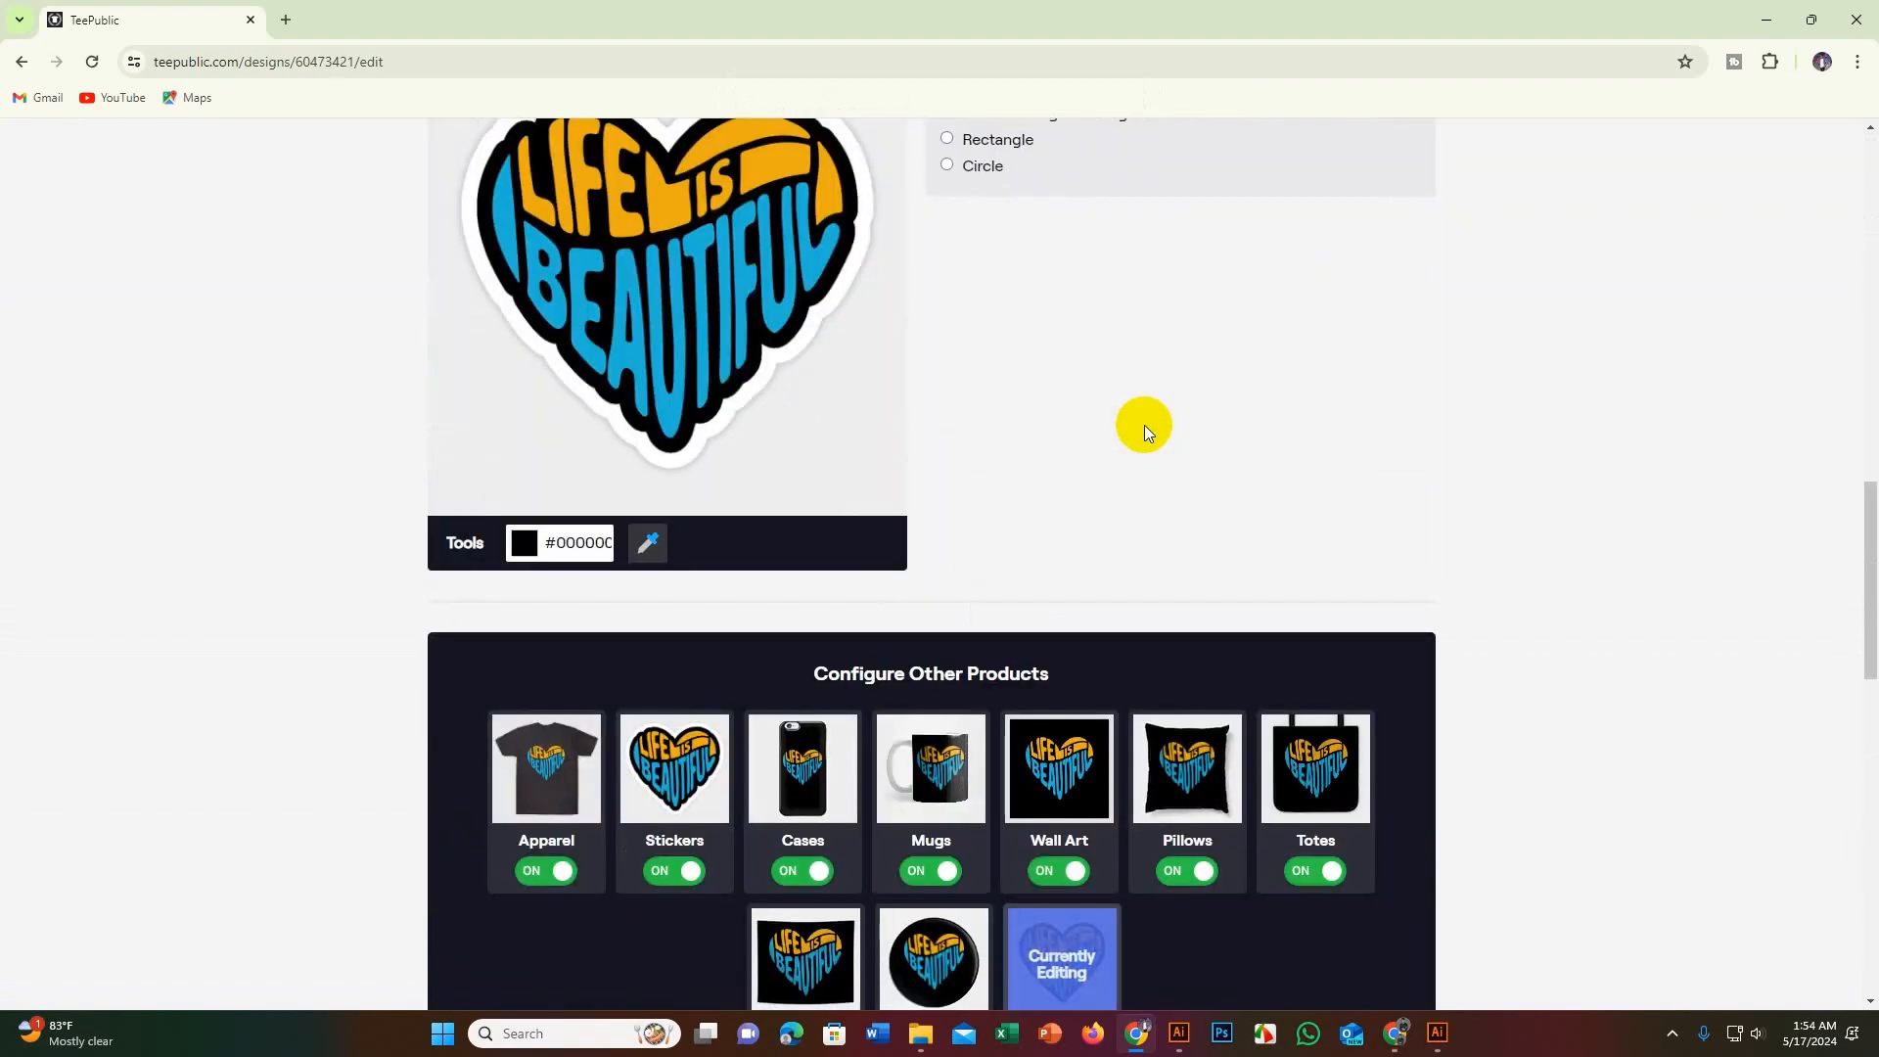
pyautogui.scroll(-1, 1143, 425)
pyautogui.scroll(5, 1143, 425)
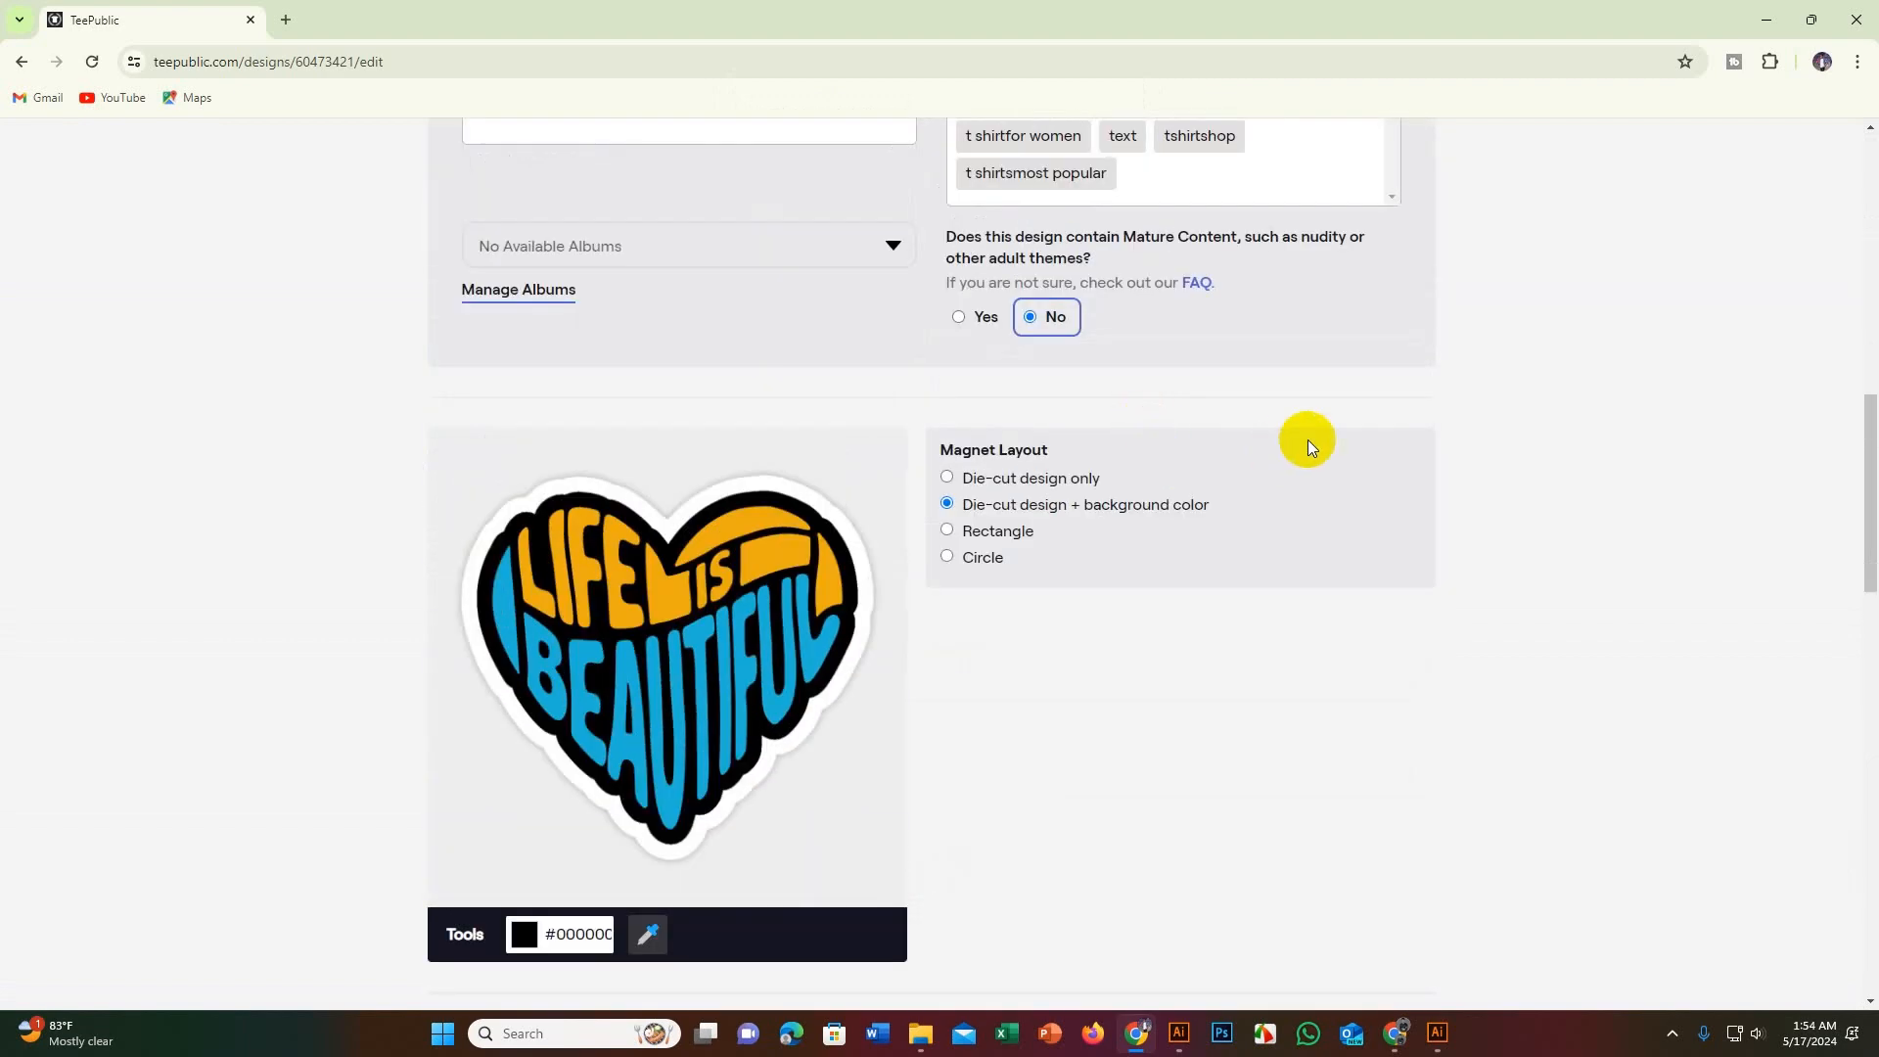
pyautogui.scroll(7, 766, 462)
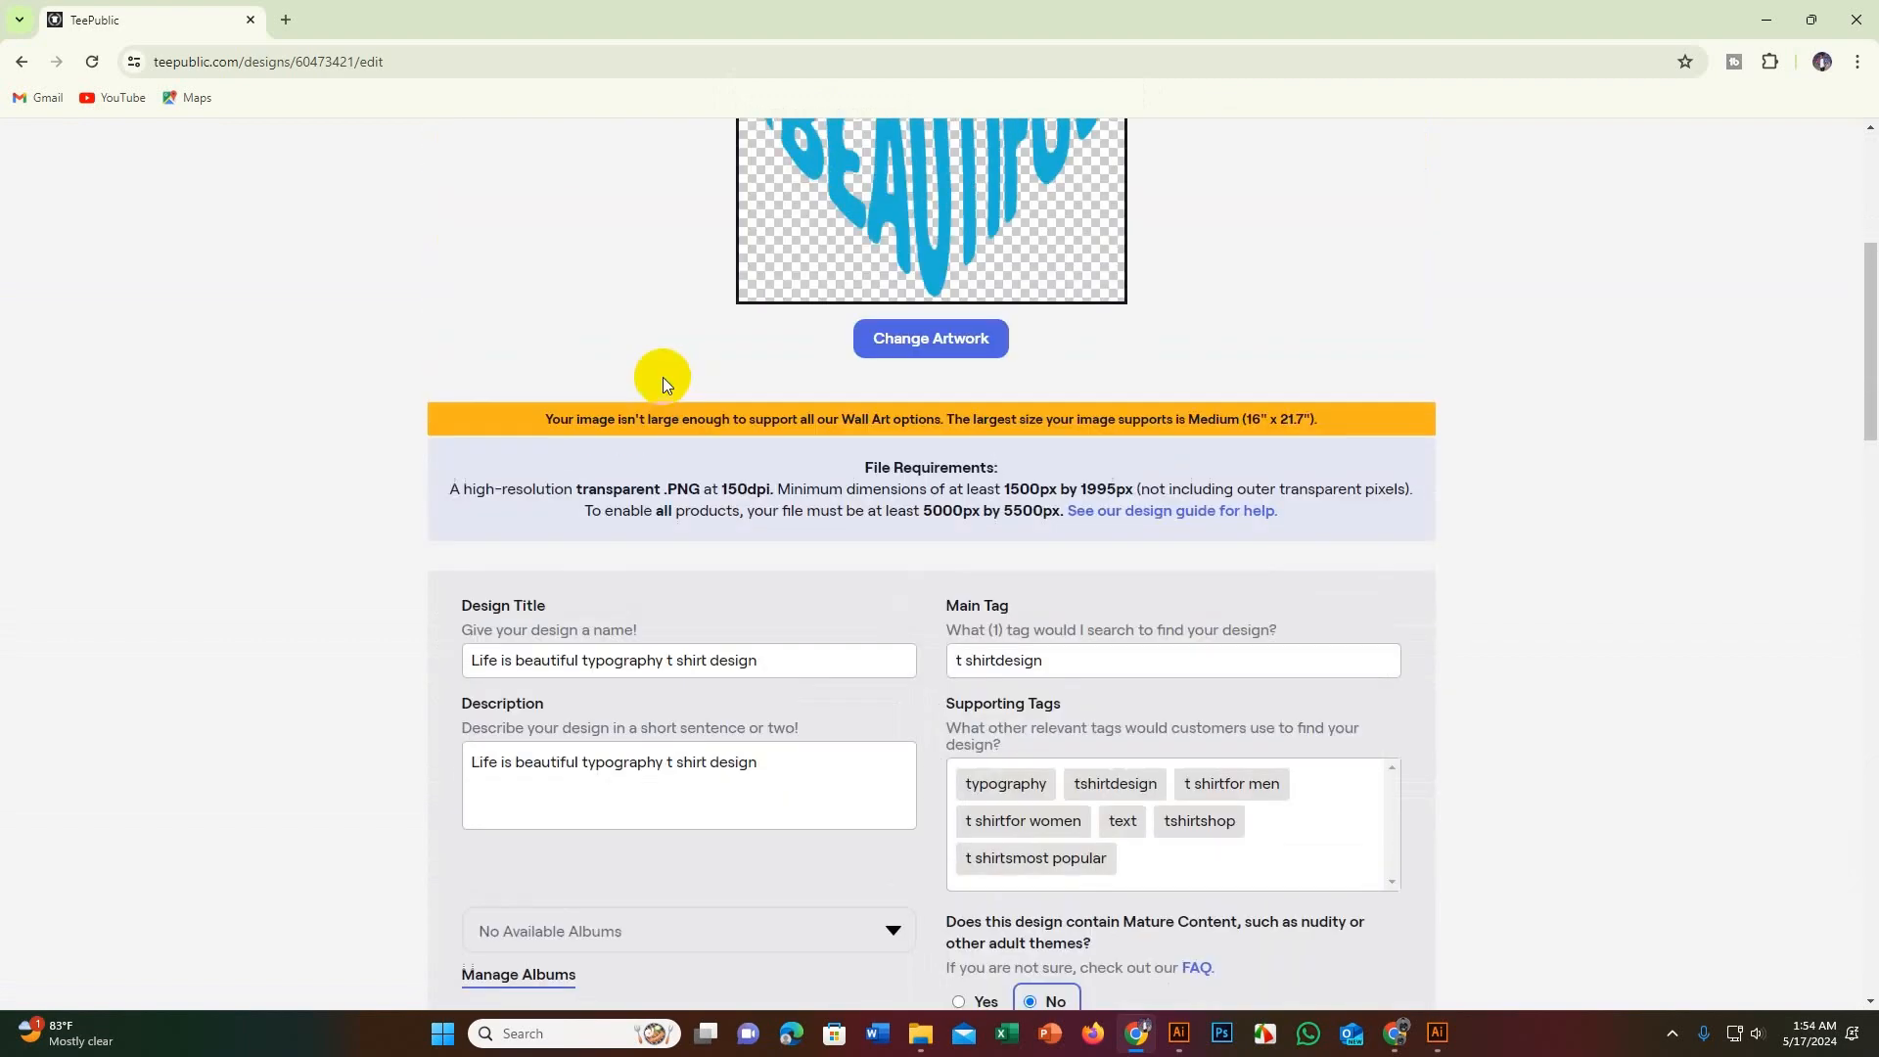
pyautogui.scroll(-5, 961, 390)
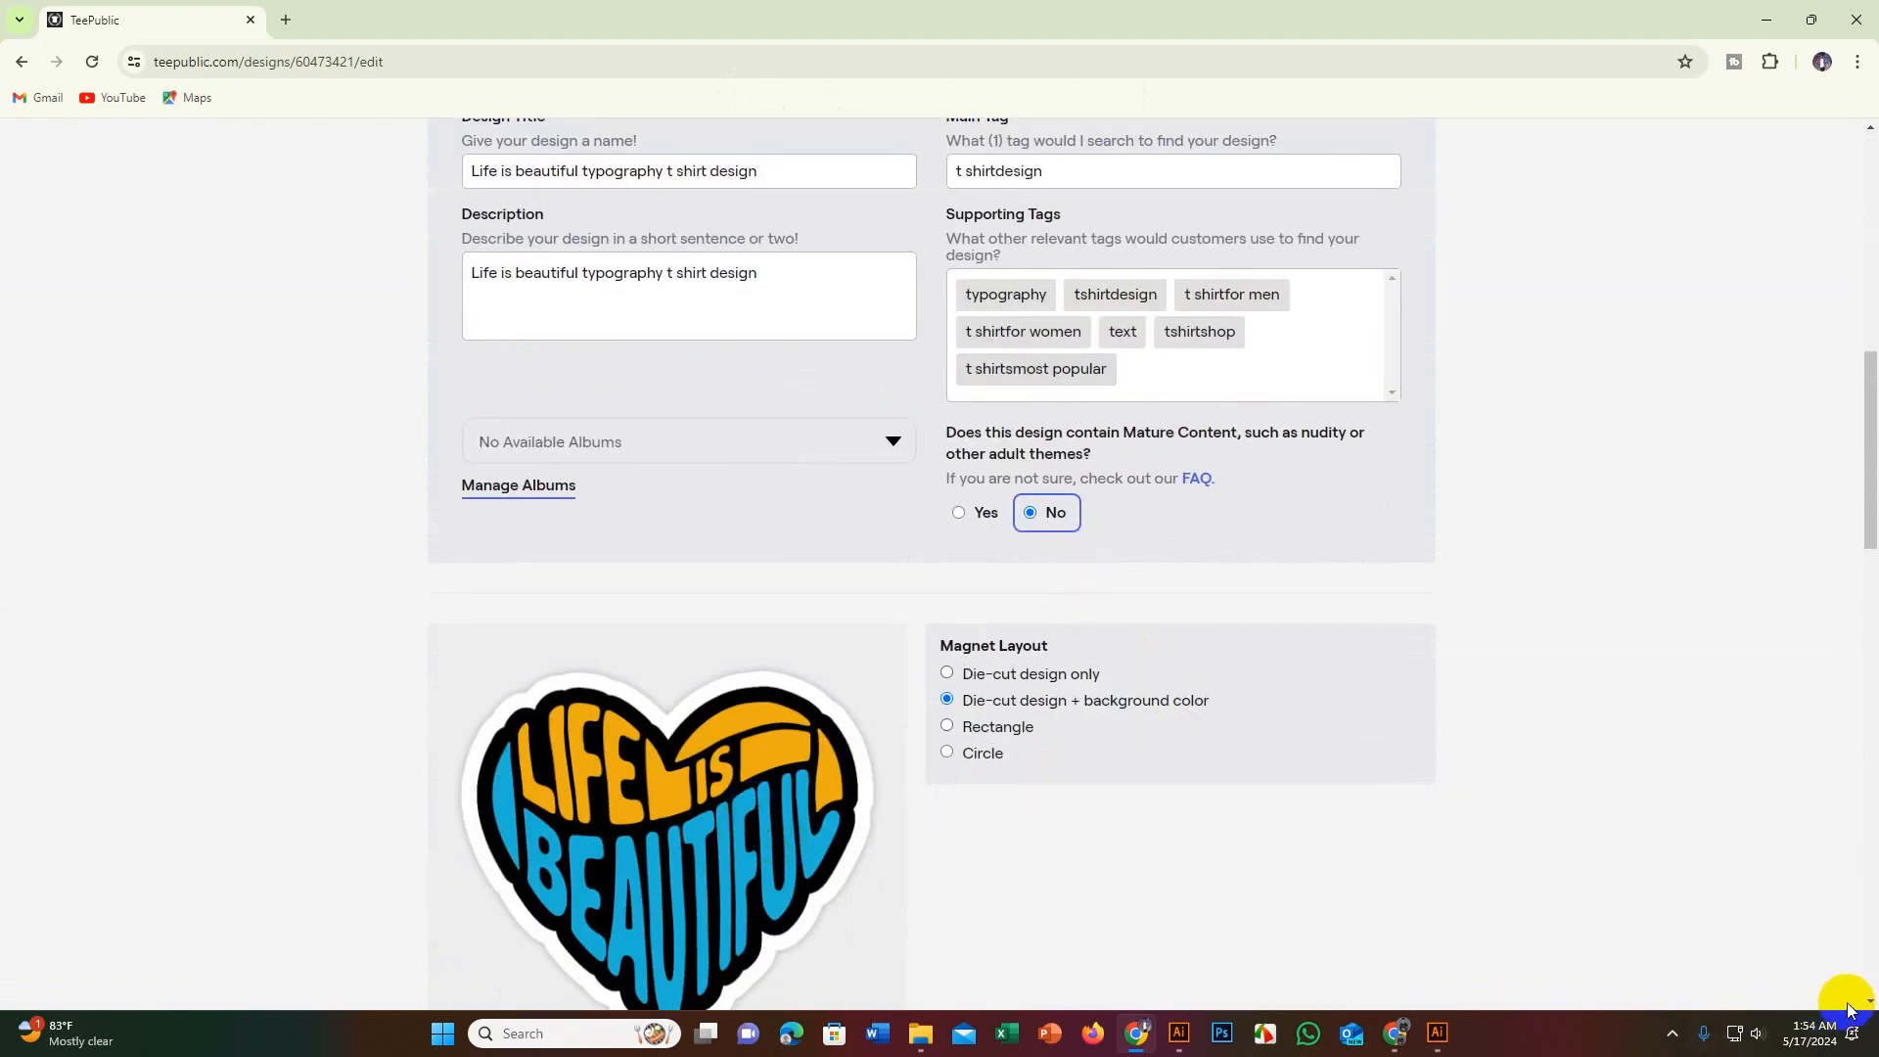
pyautogui.scroll(-5, 871, 772)
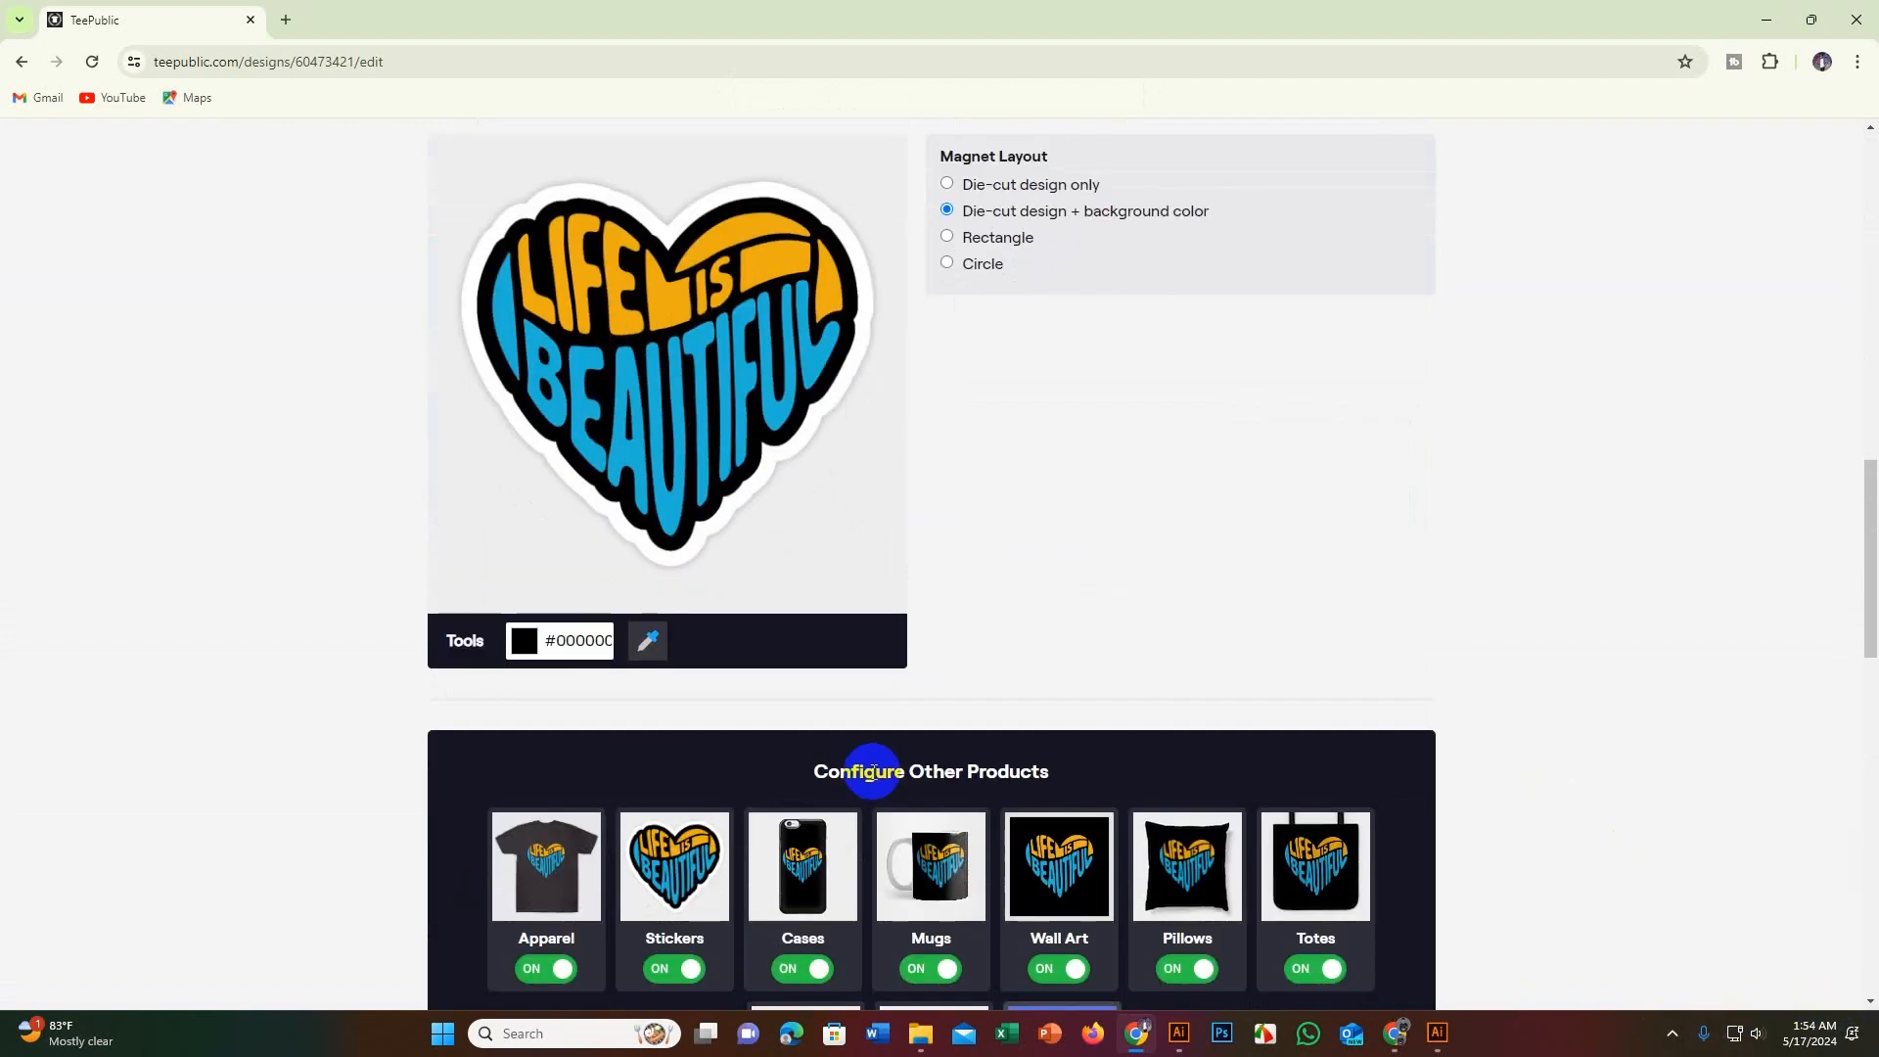
# Step: Open the Apparel configuration and set the Baseball Tee's default color to Black/White
pyautogui.scroll(-3, 871, 772)
pyautogui.click(545, 579)
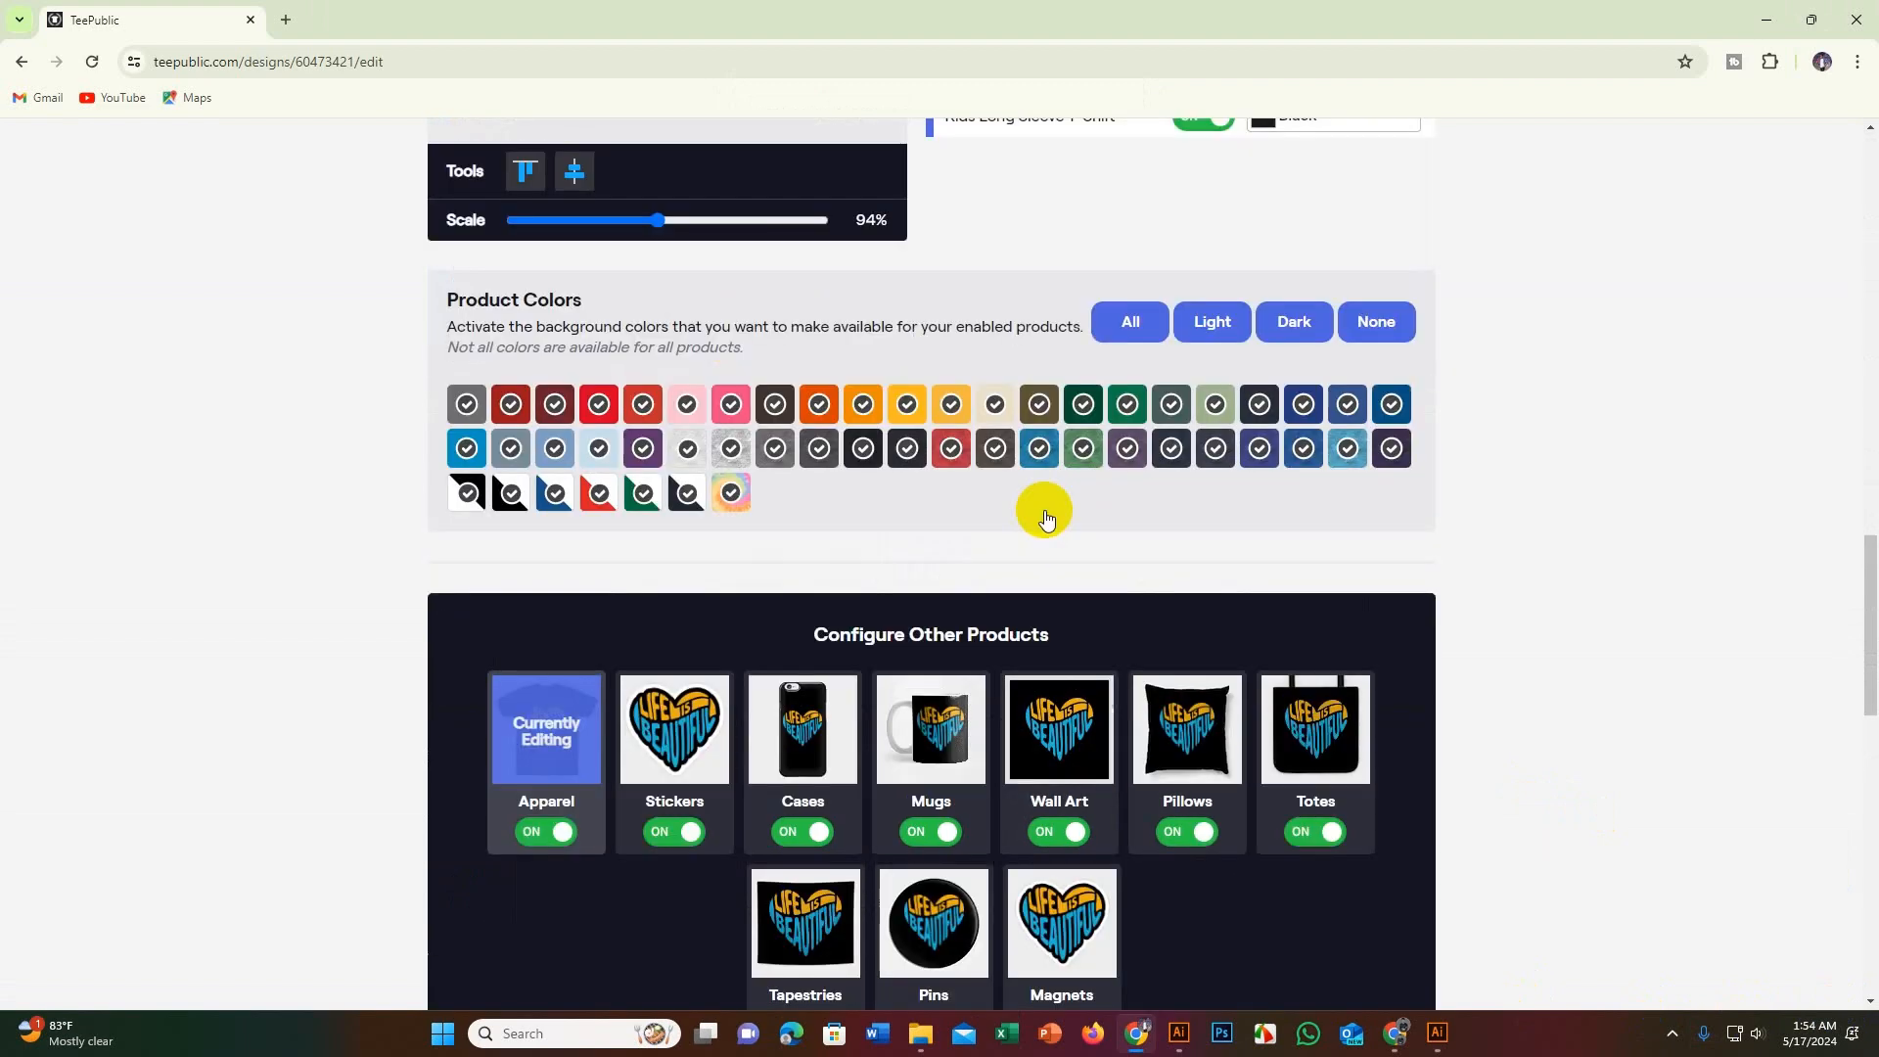
pyautogui.scroll(9, 1038, 587)
pyautogui.scroll(-2, 1028, 646)
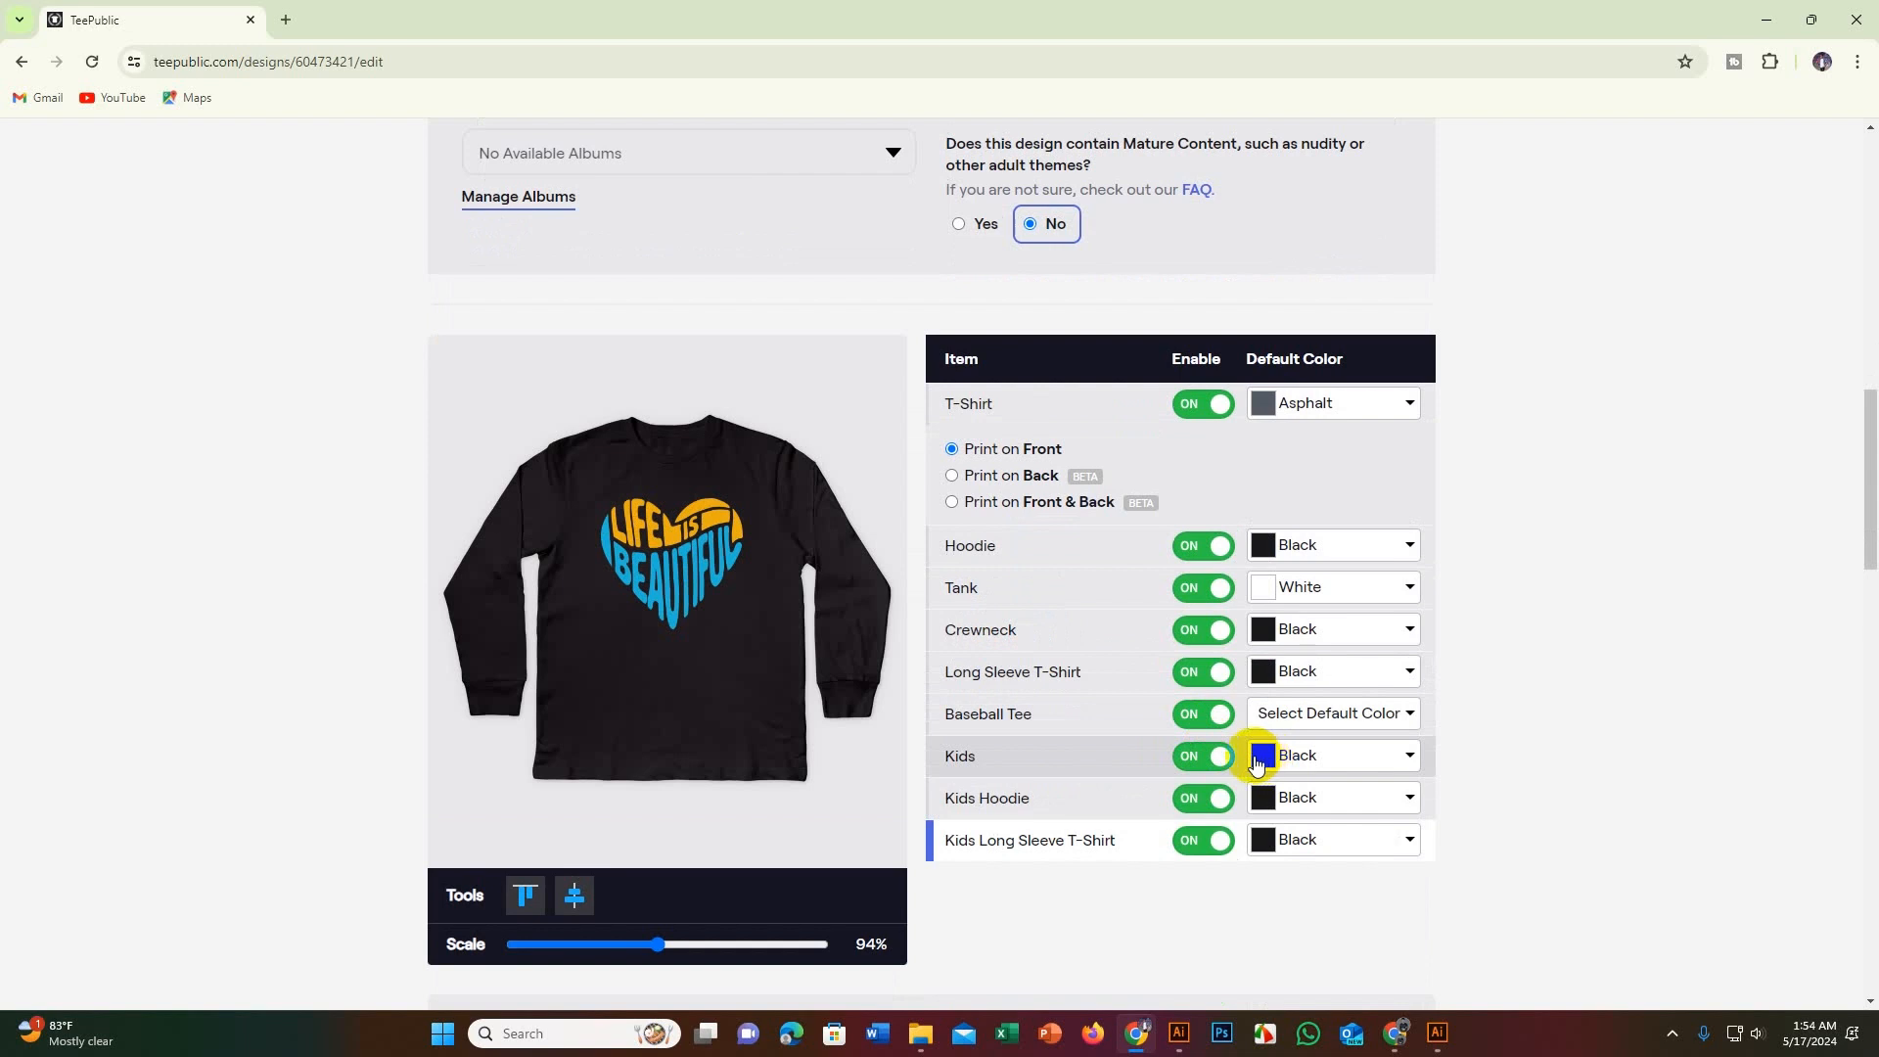
pyautogui.click(1400, 720)
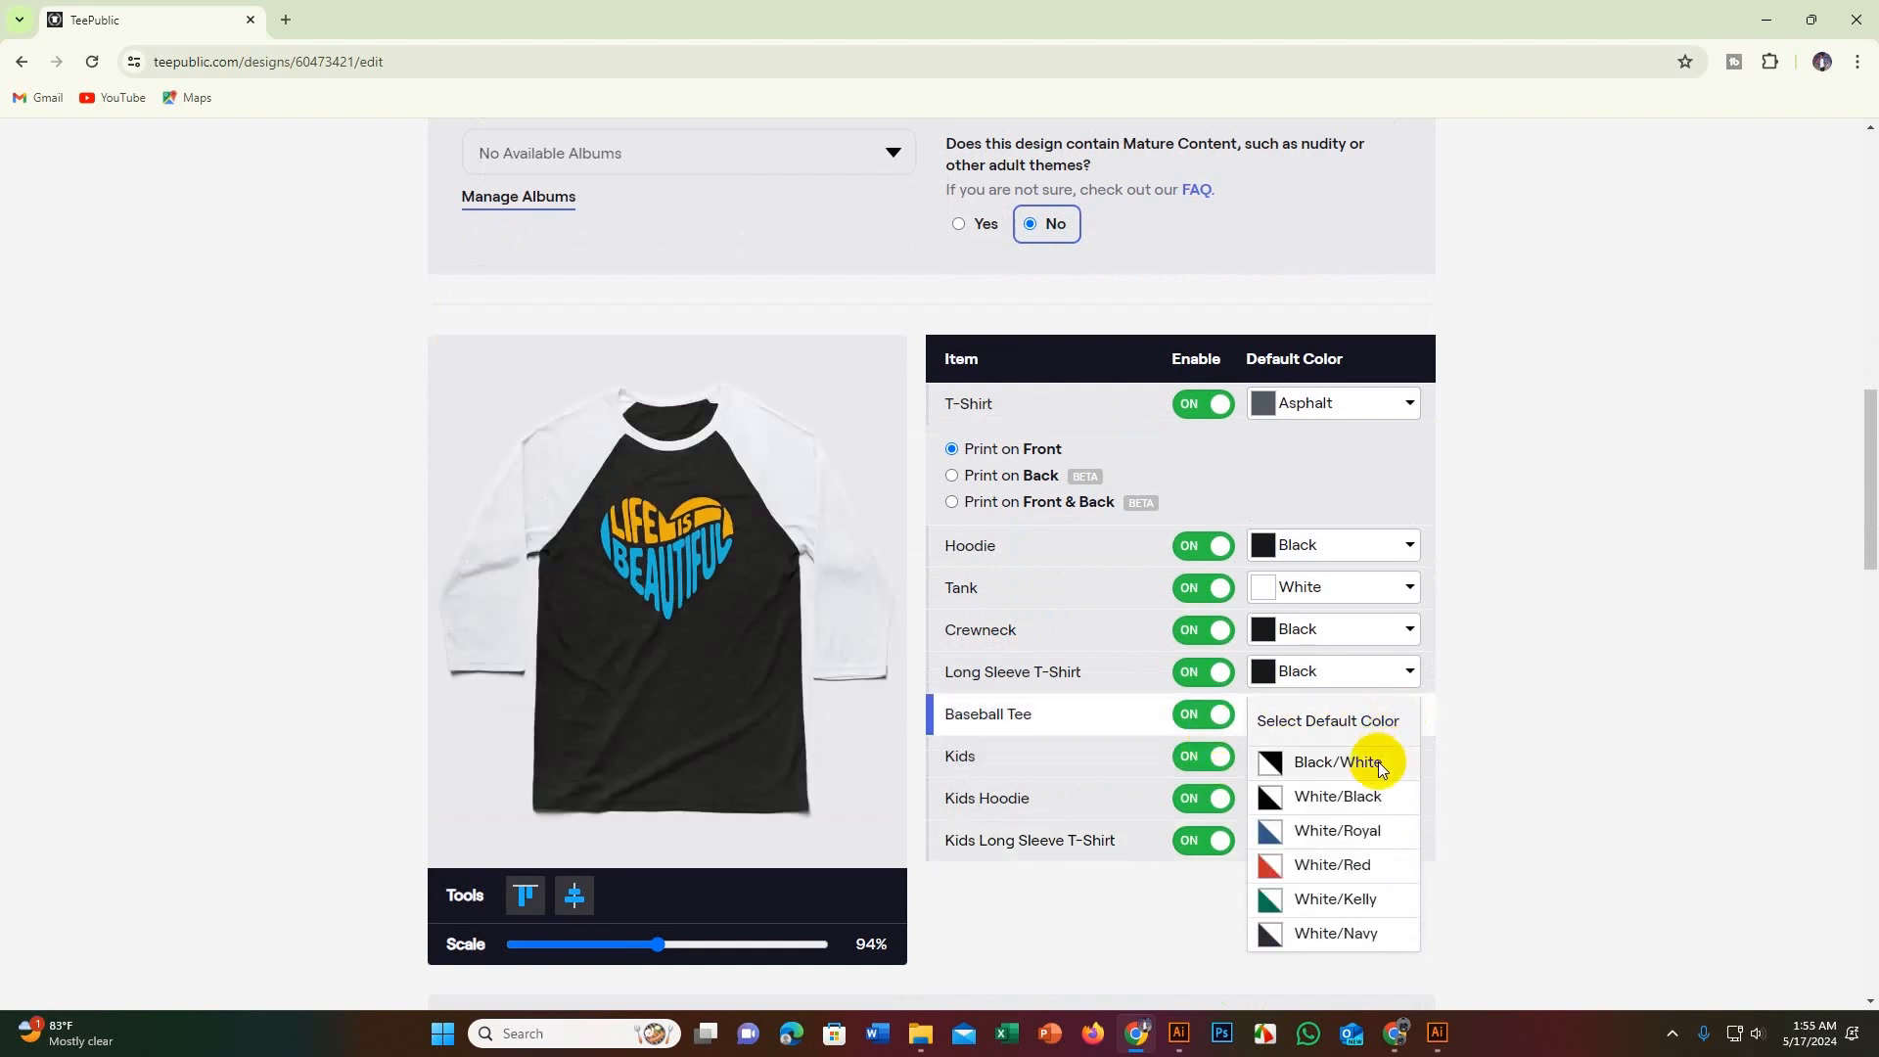
pyautogui.click(1378, 761)
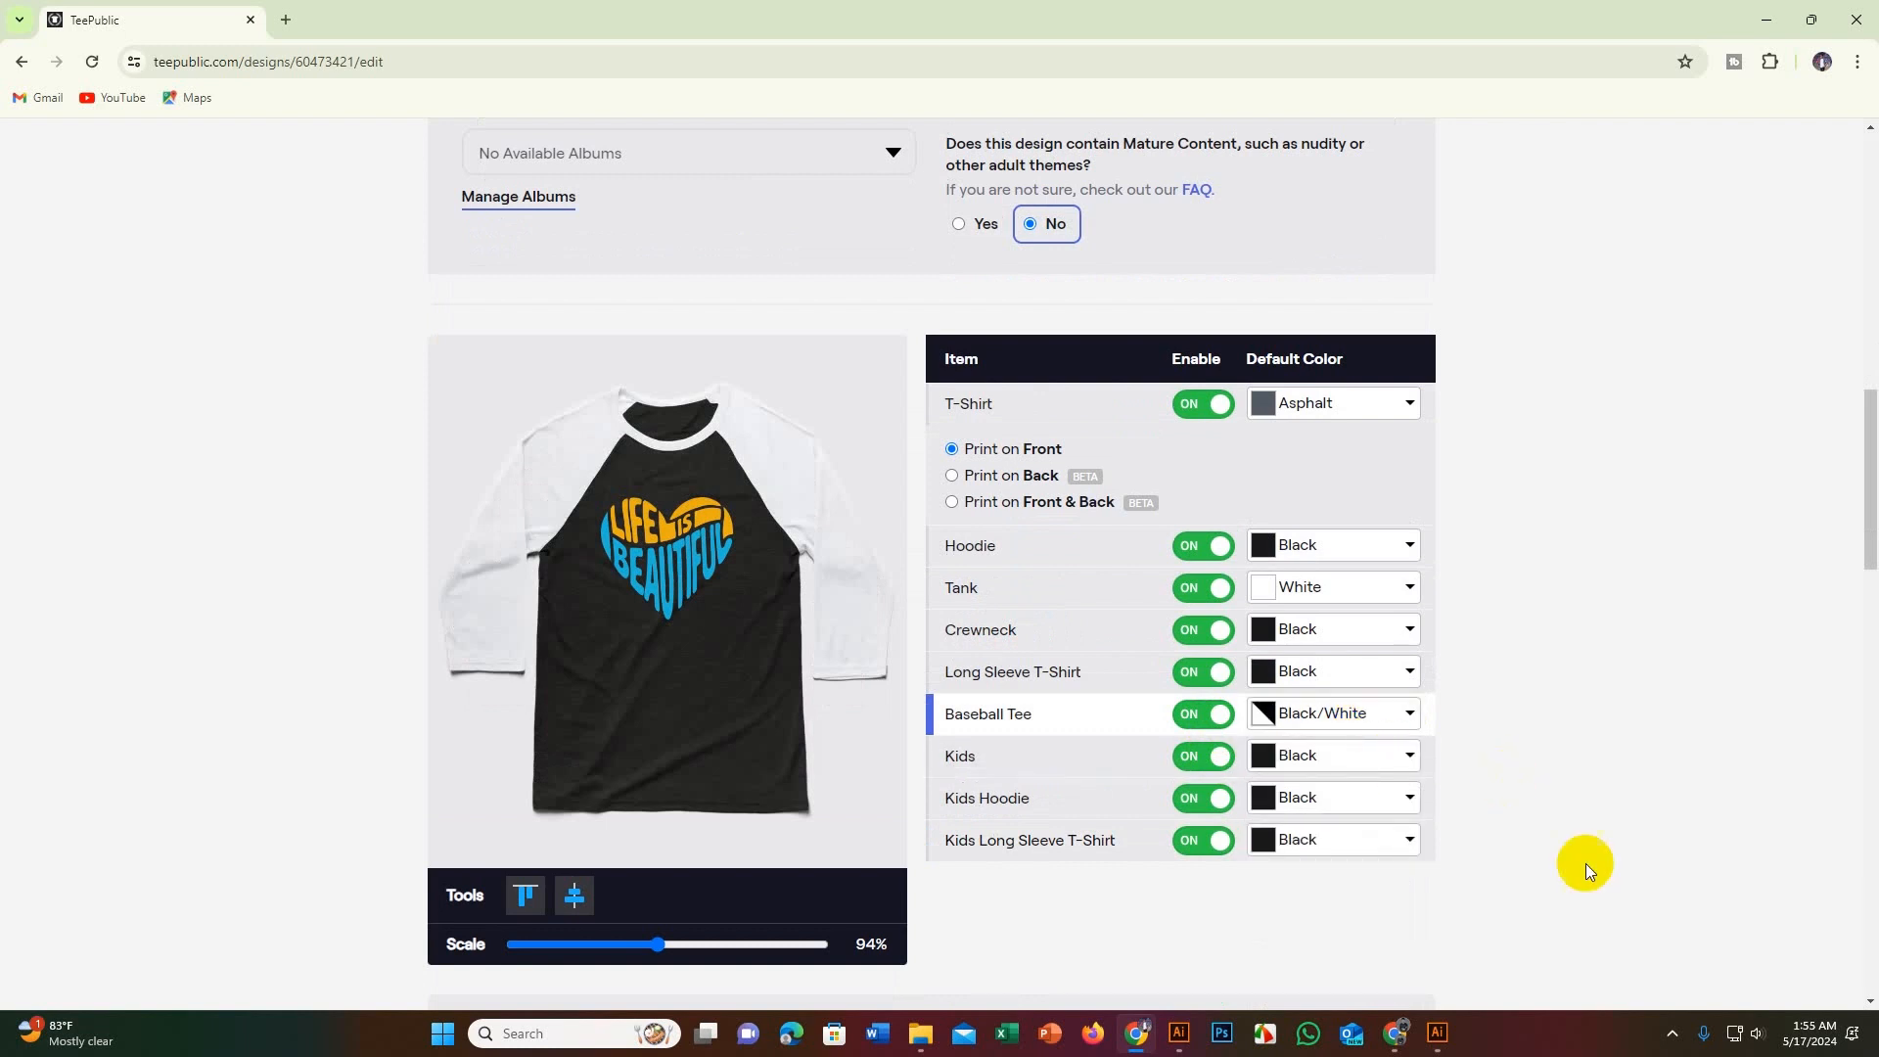
pyautogui.scroll(2, 736, 580)
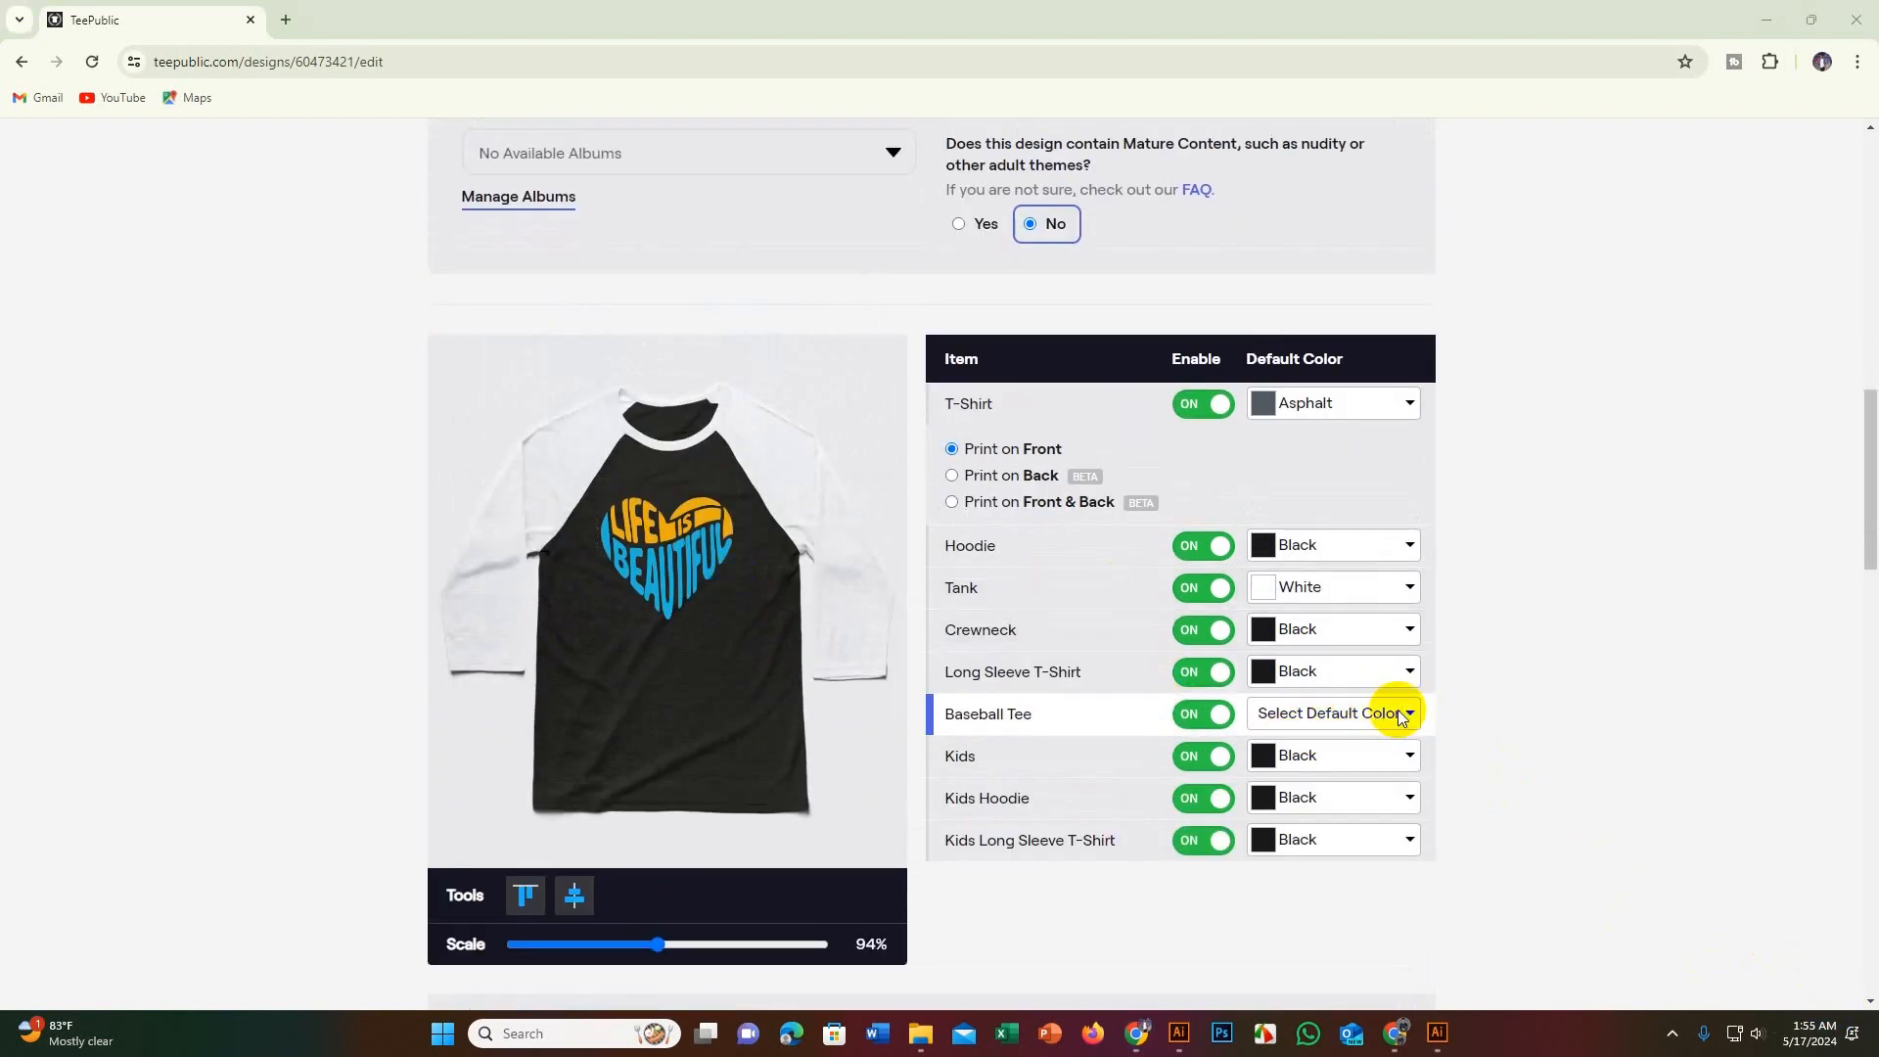
pyautogui.click(1414, 718)
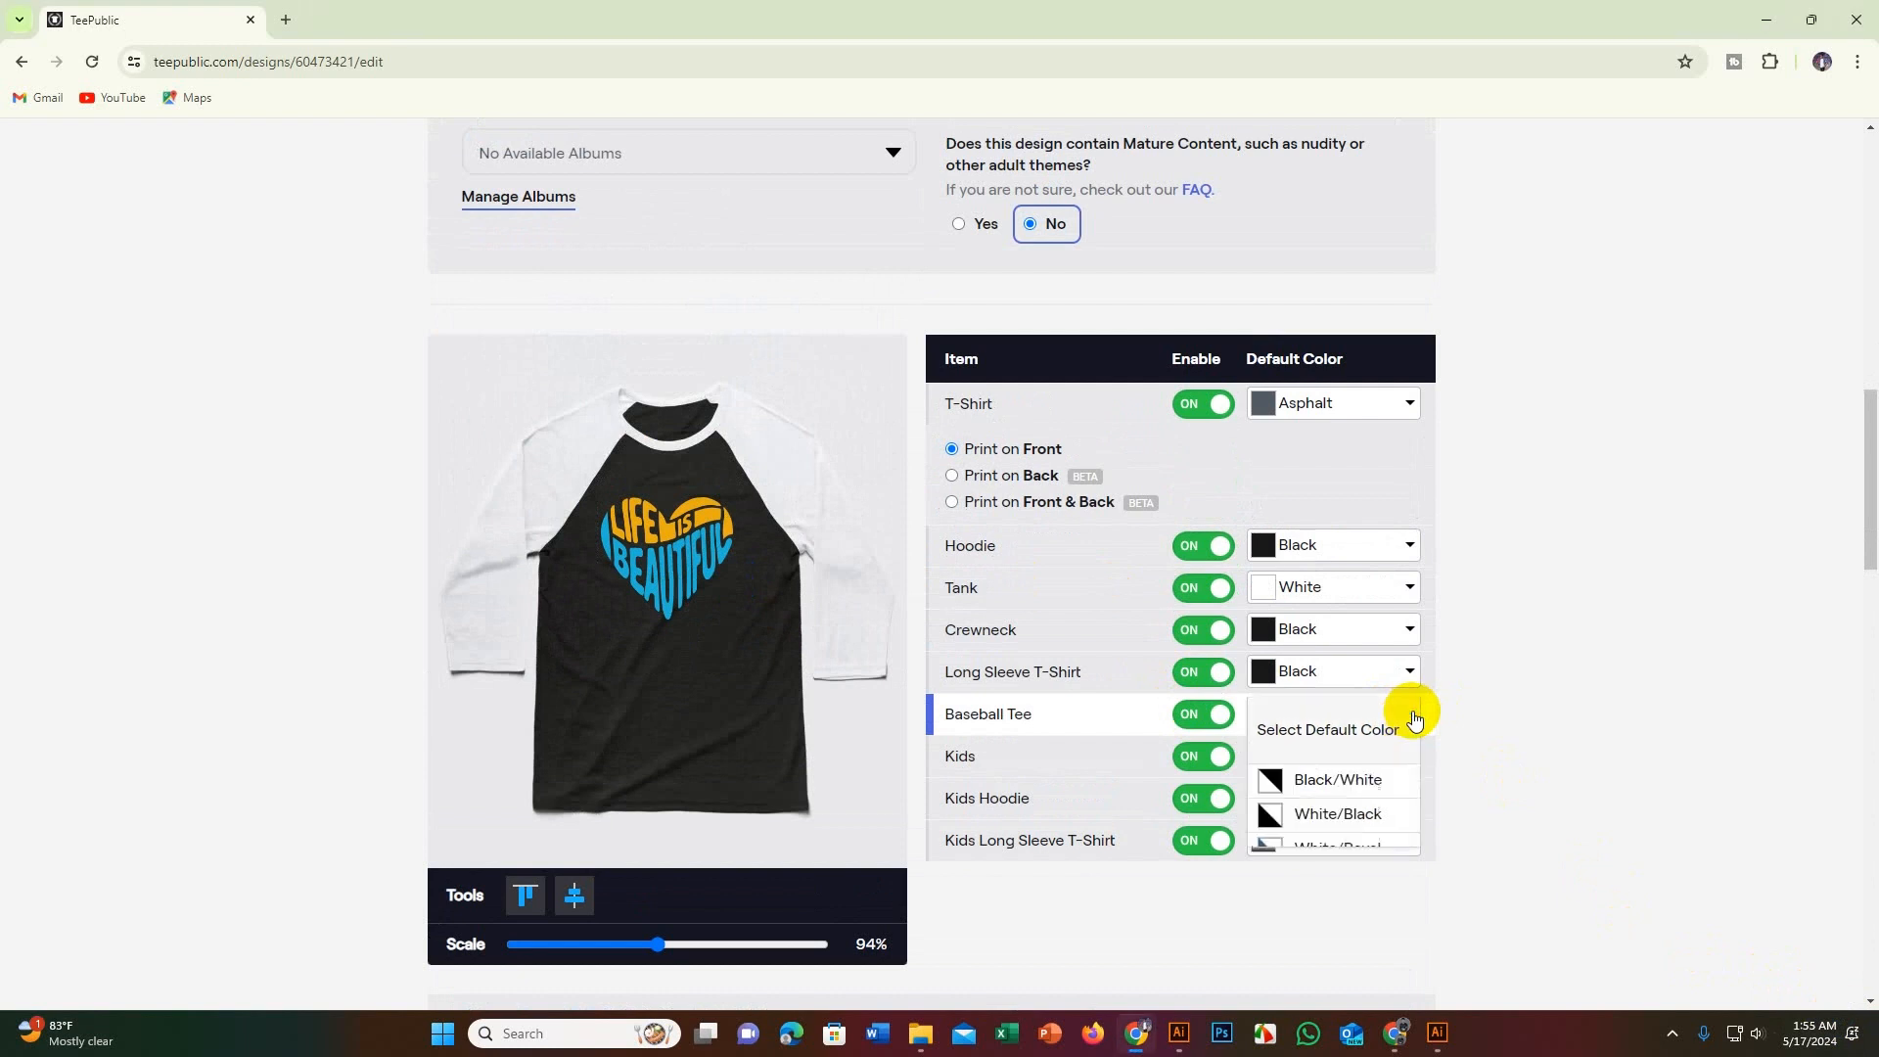
pyautogui.click(1347, 789)
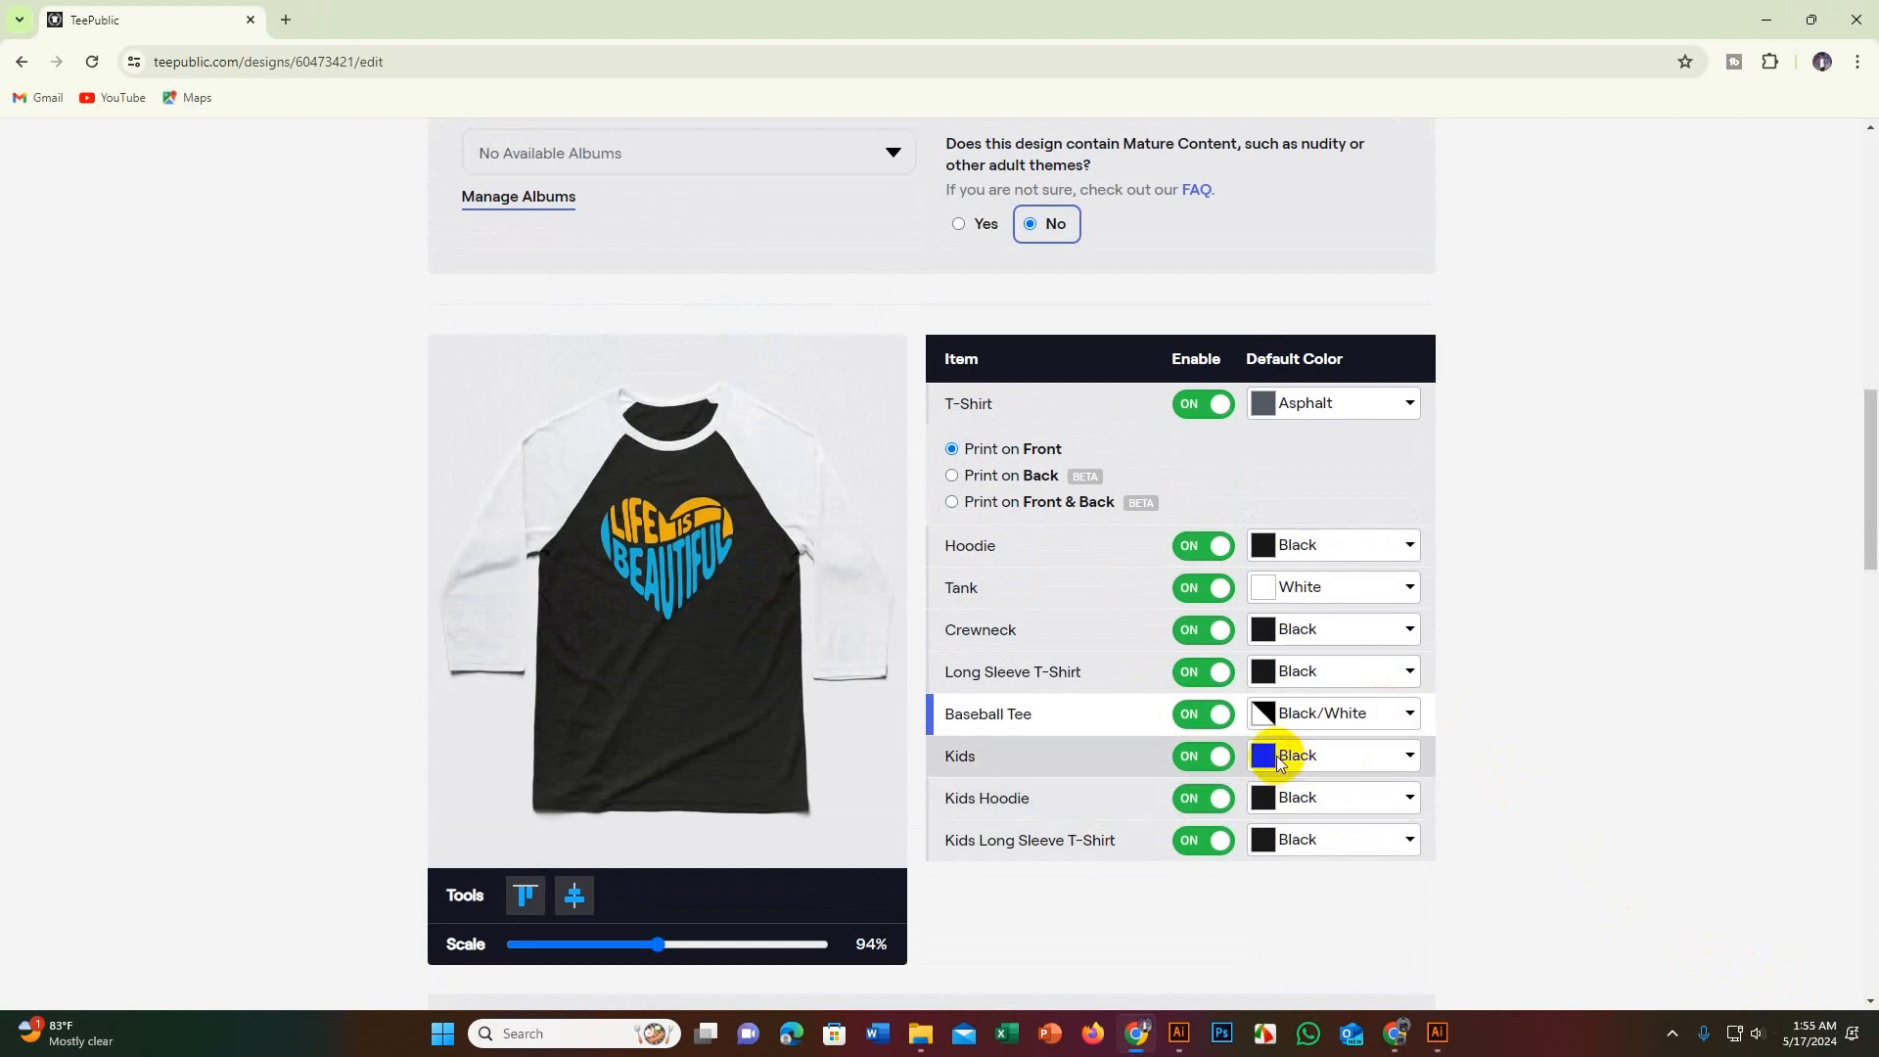
# Step: Publish the 'Life is beautiful typography t shirt design' with the Terms and Conditions agreed
pyautogui.scroll(-20, 1496, 695)
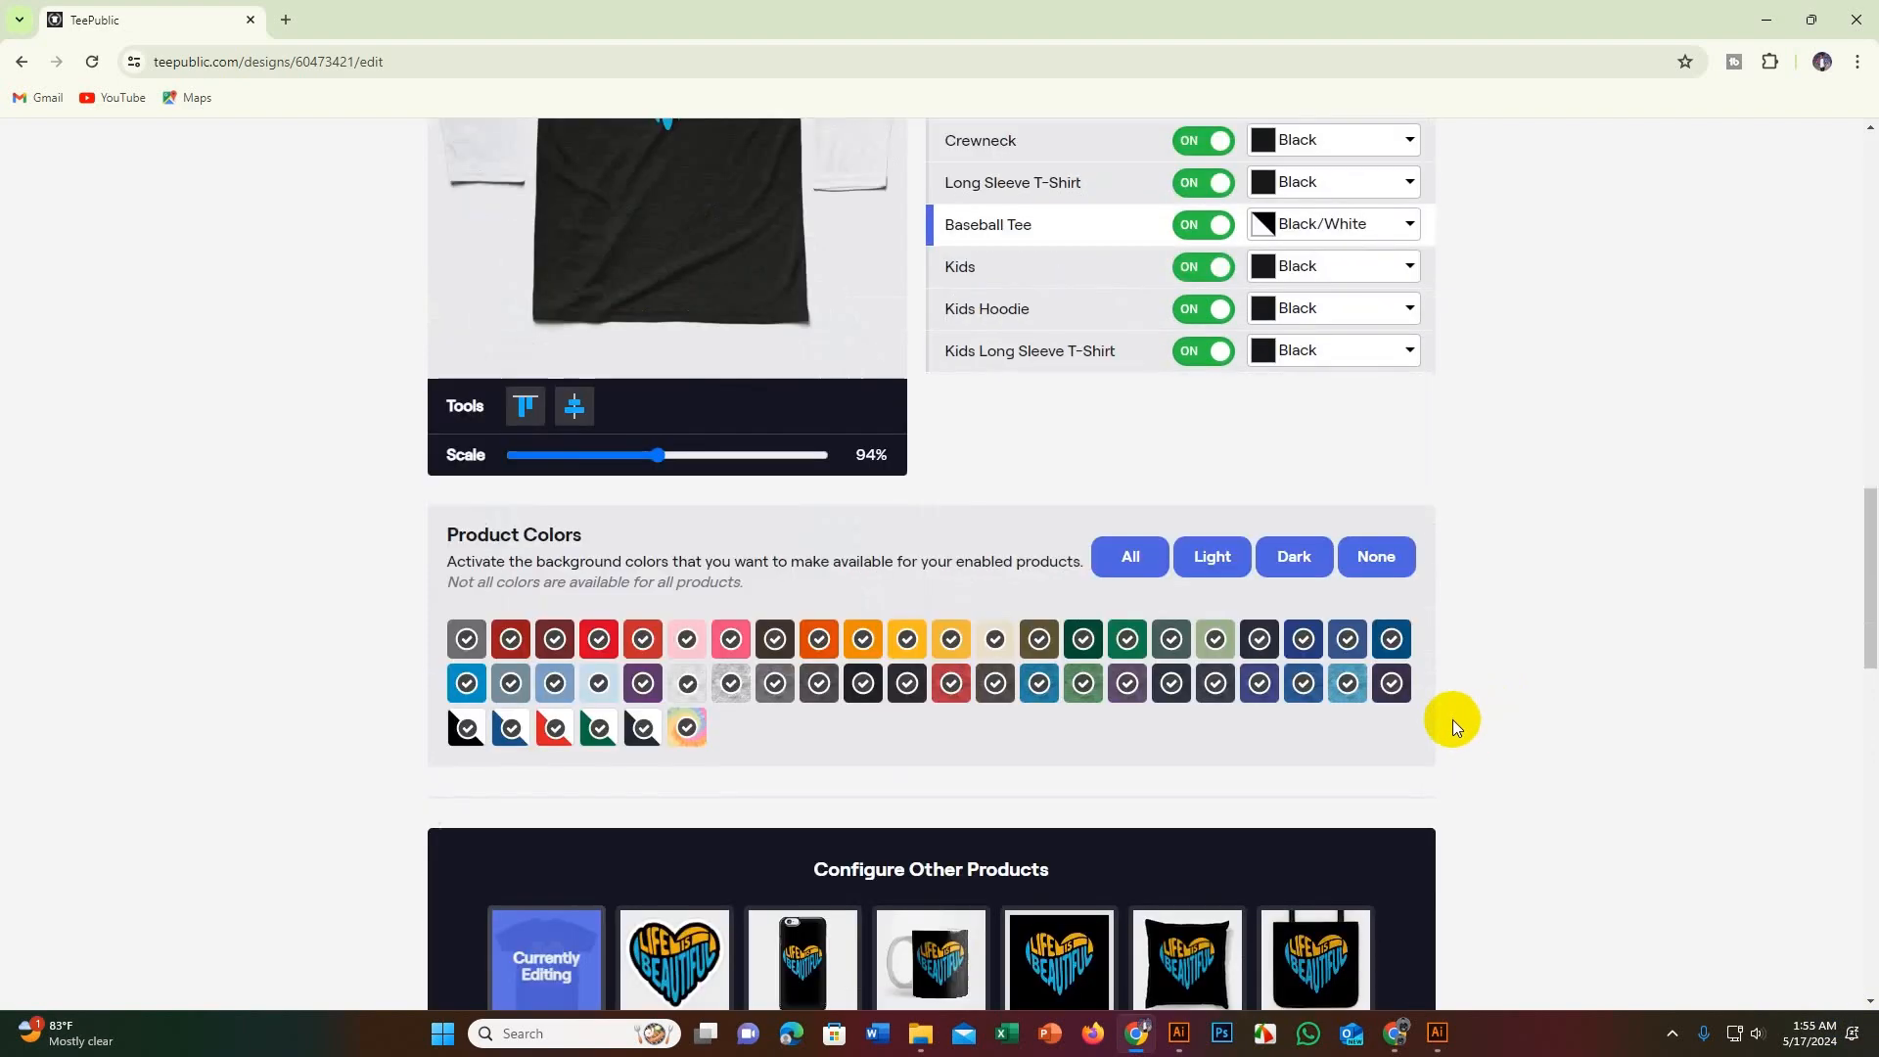
pyautogui.scroll(2, 988, 703)
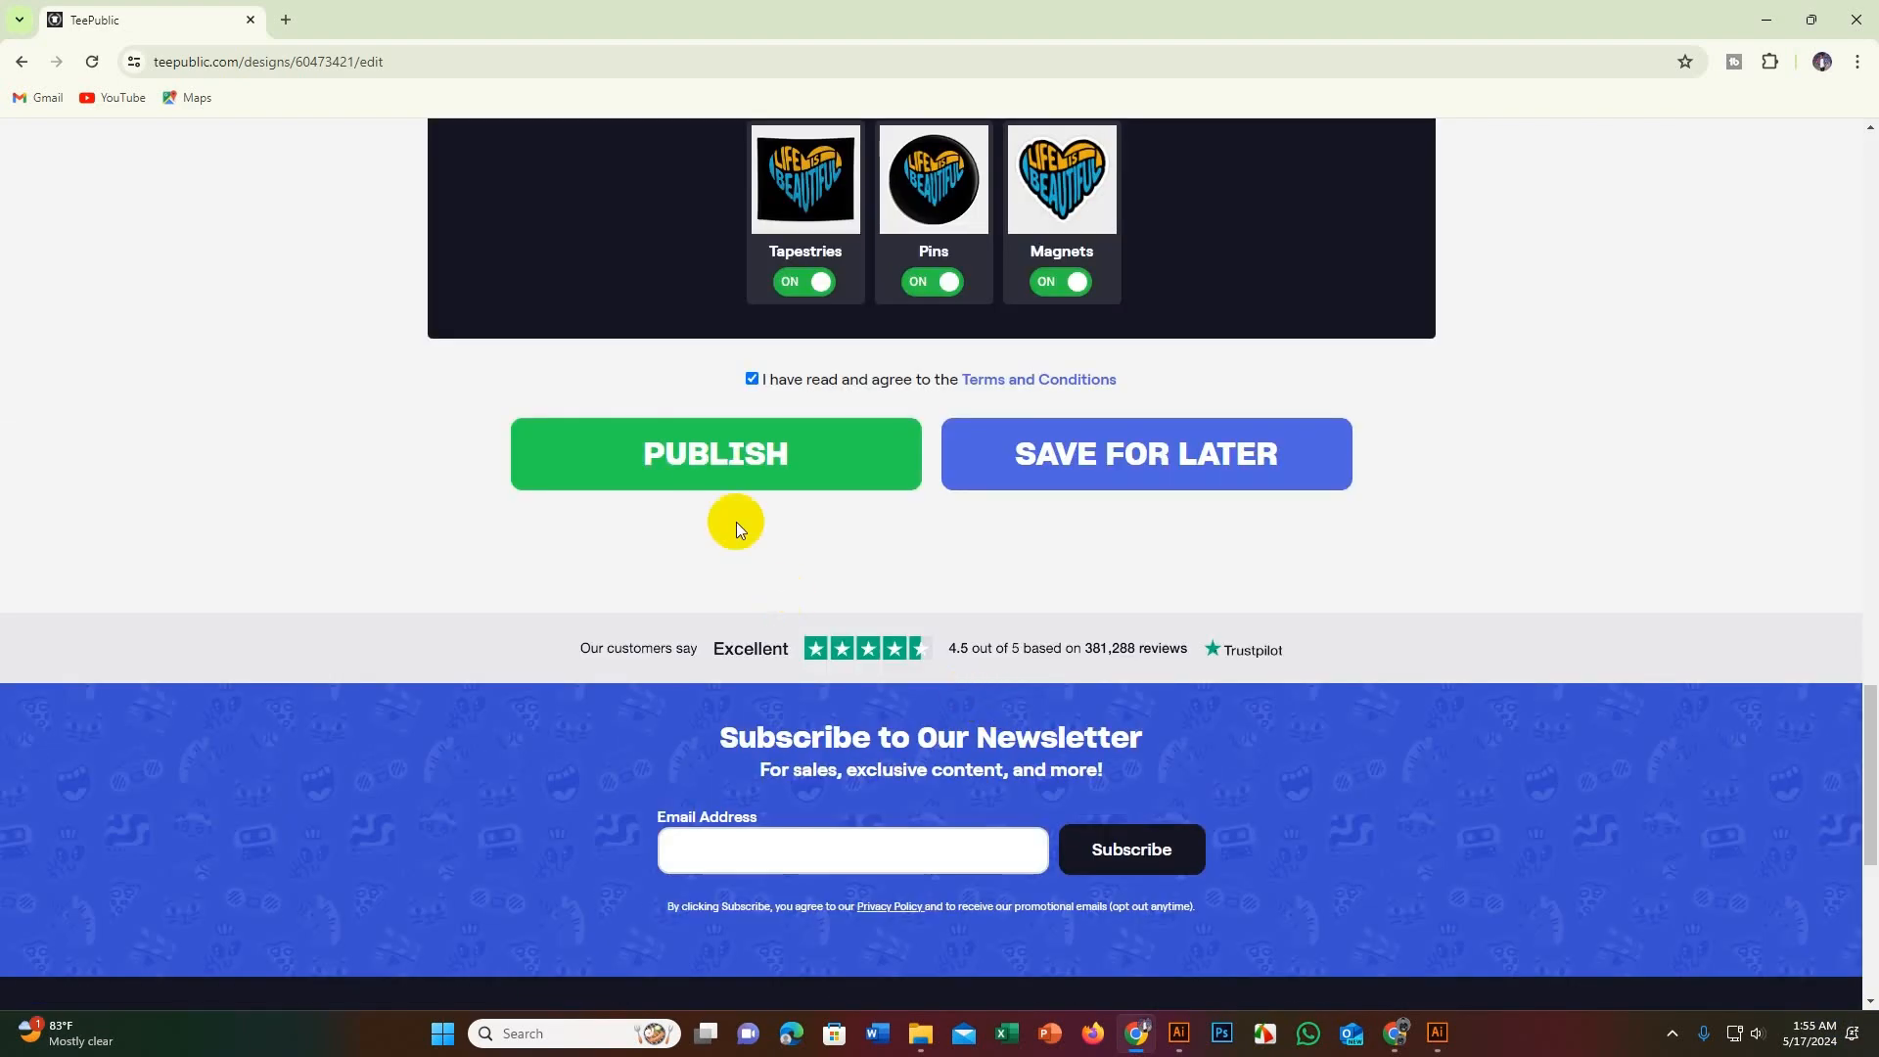
pyautogui.click(712, 452)
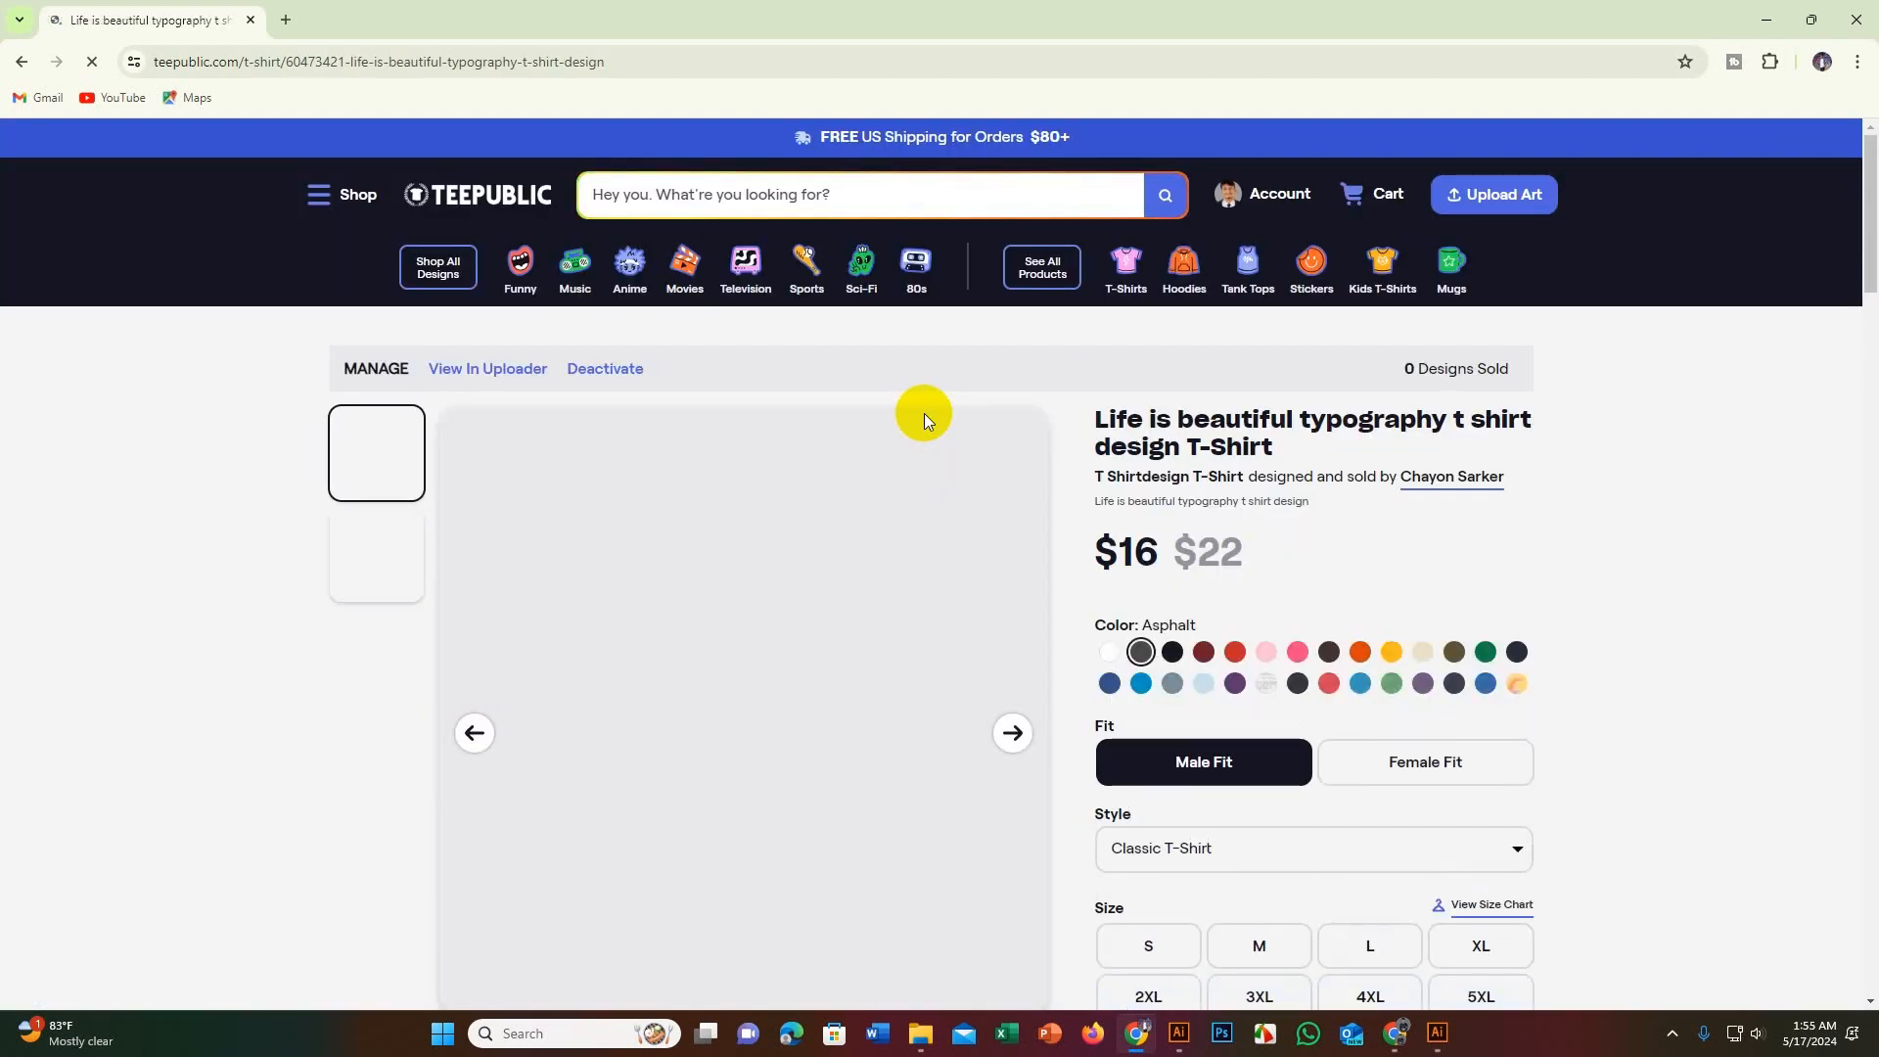
# Step: Examine the published T-shirt product page, including its mockup, price, color, fit, style and size options
pyautogui.scroll(-5, 937, 545)
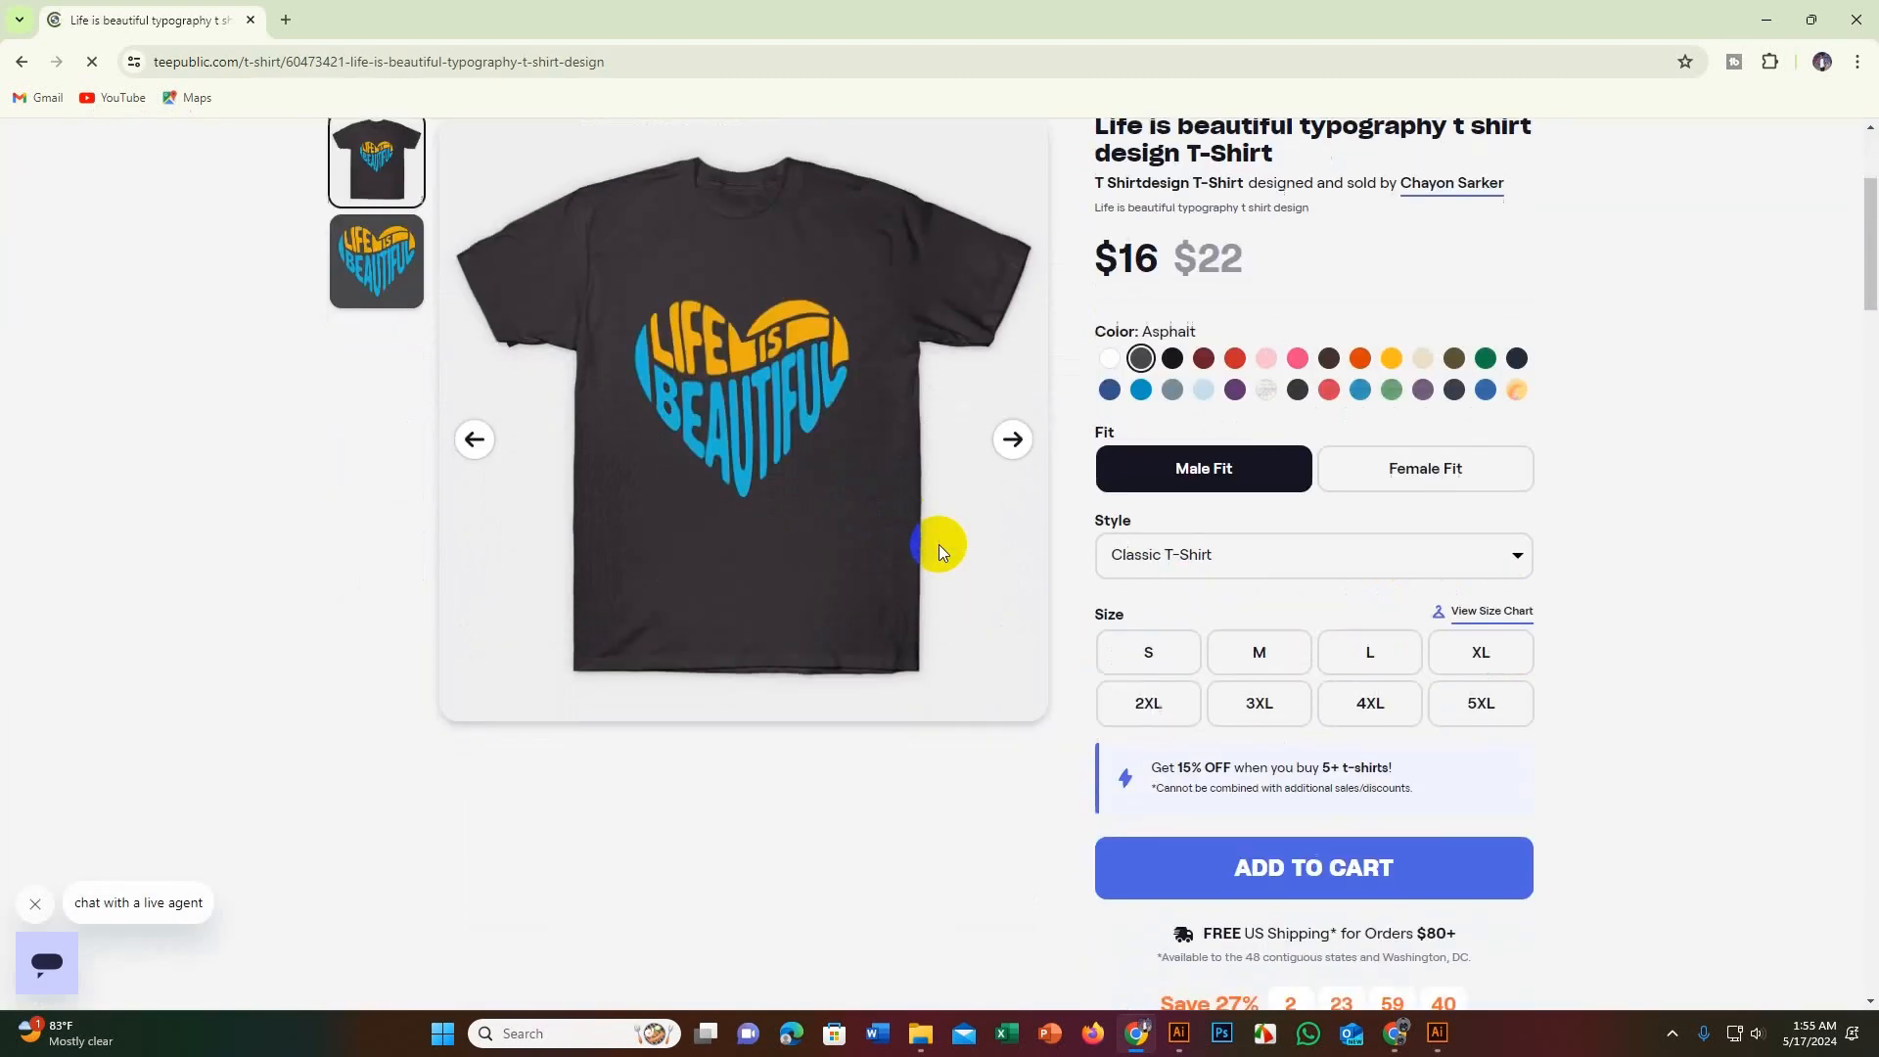
pyautogui.scroll(-5, 938, 544)
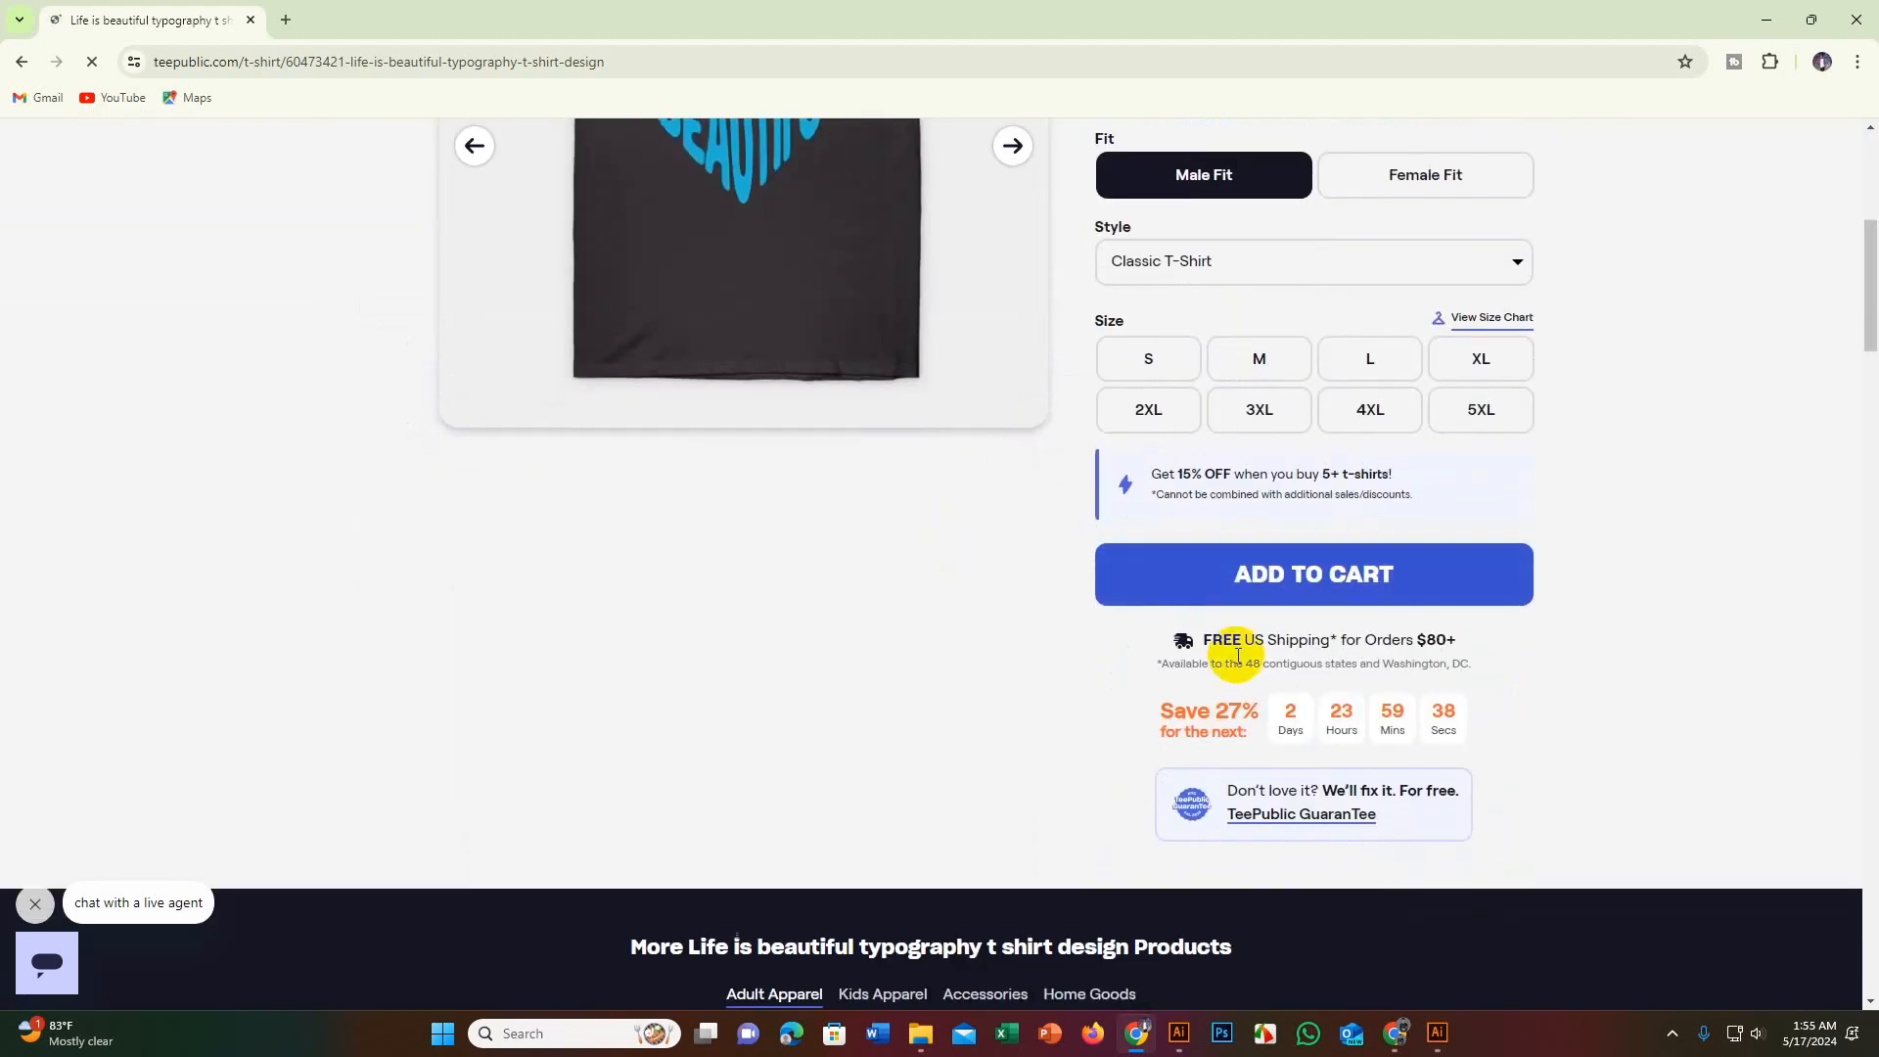
pyautogui.scroll(4, 1229, 656)
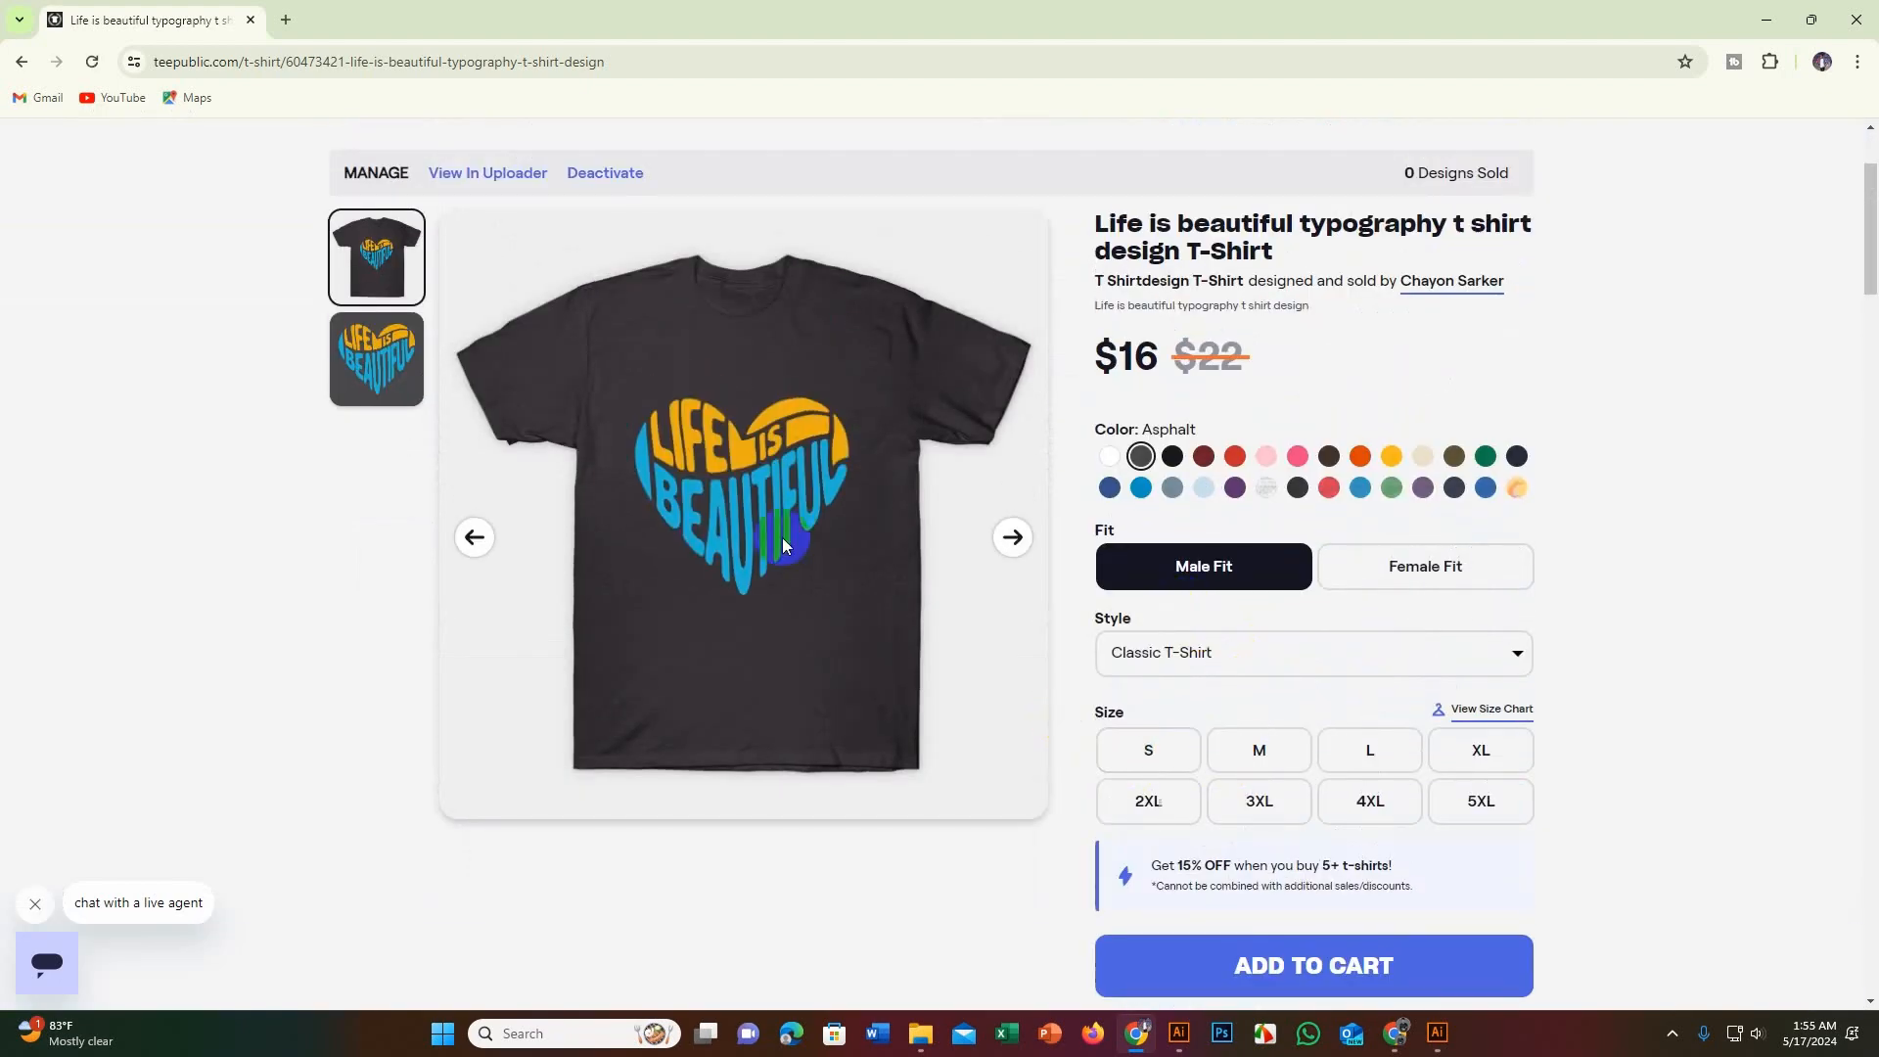
pyautogui.scroll(2, 783, 537)
pyautogui.scroll(-3, 1124, 597)
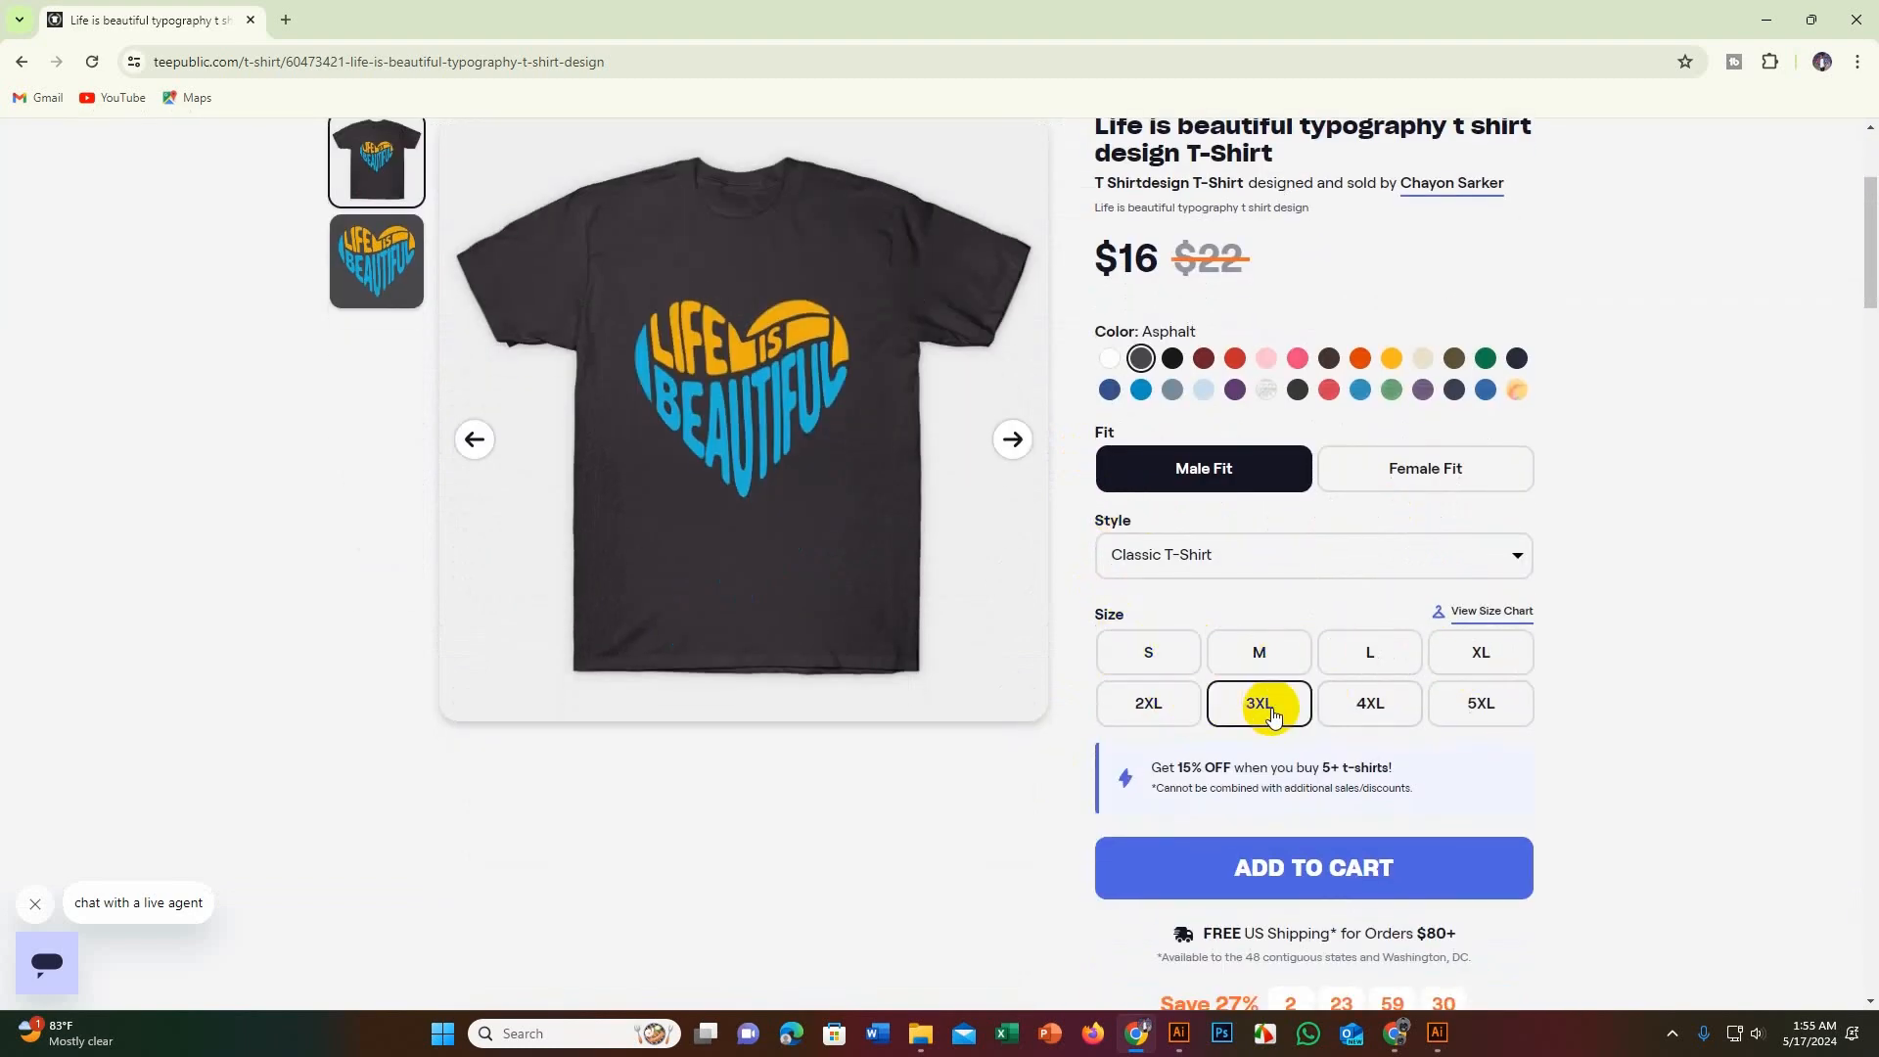
pyautogui.scroll(3, 1468, 717)
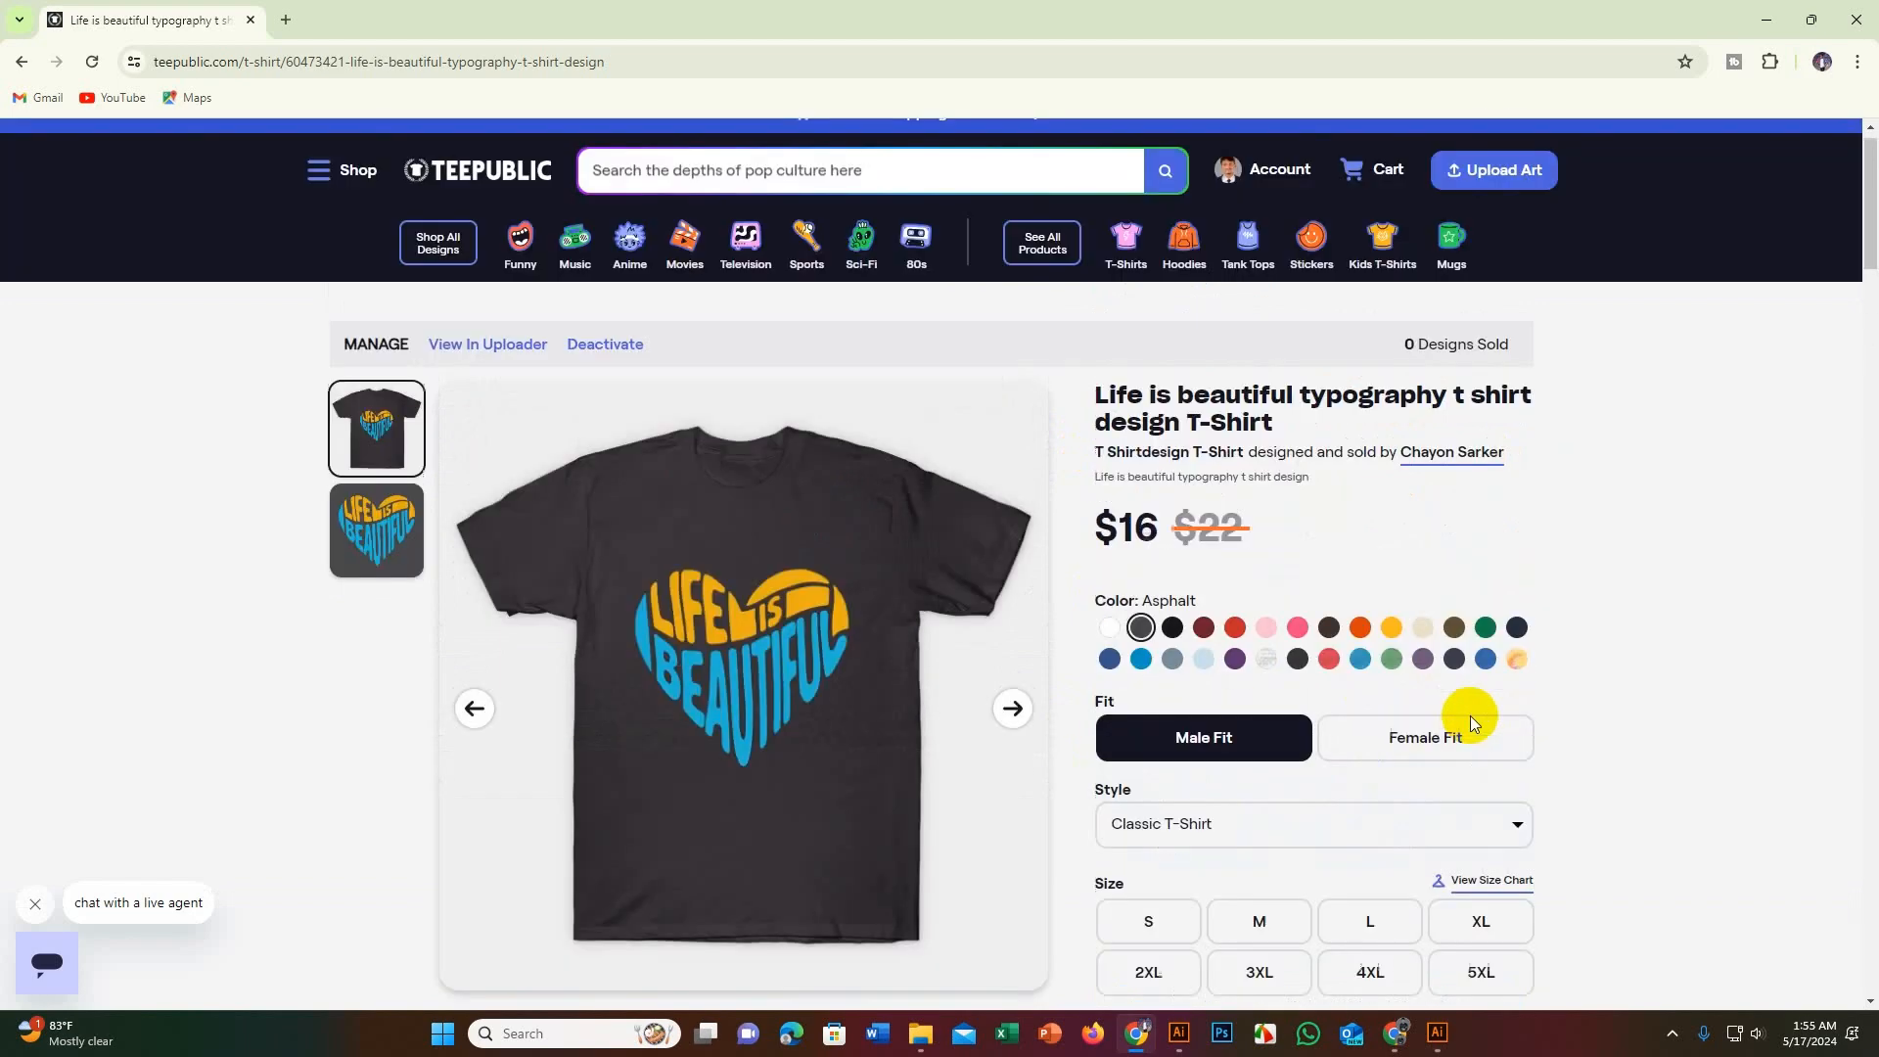
pyautogui.scroll(-6, 1418, 689)
pyautogui.scroll(6, 1420, 693)
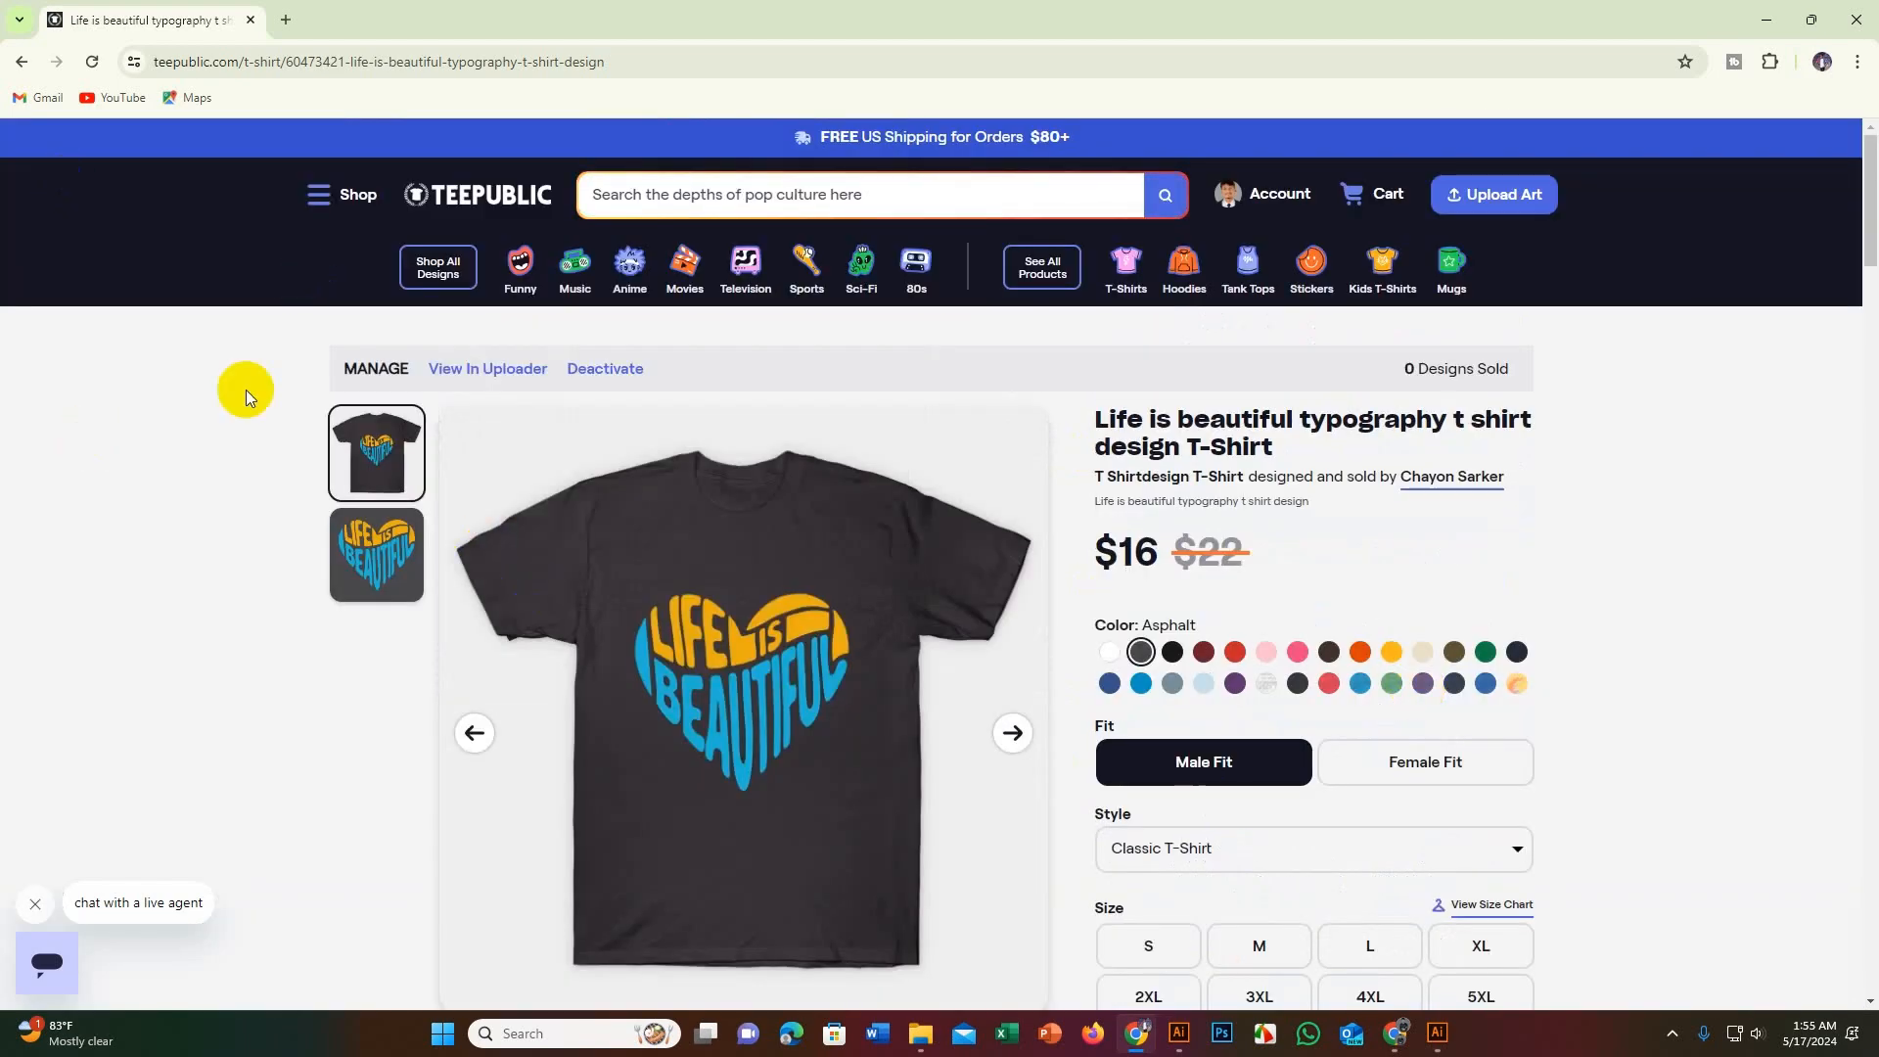
pyautogui.scroll(-5, 781, 527)
pyautogui.scroll(-4, 1038, 554)
pyautogui.scroll(8, 1036, 554)
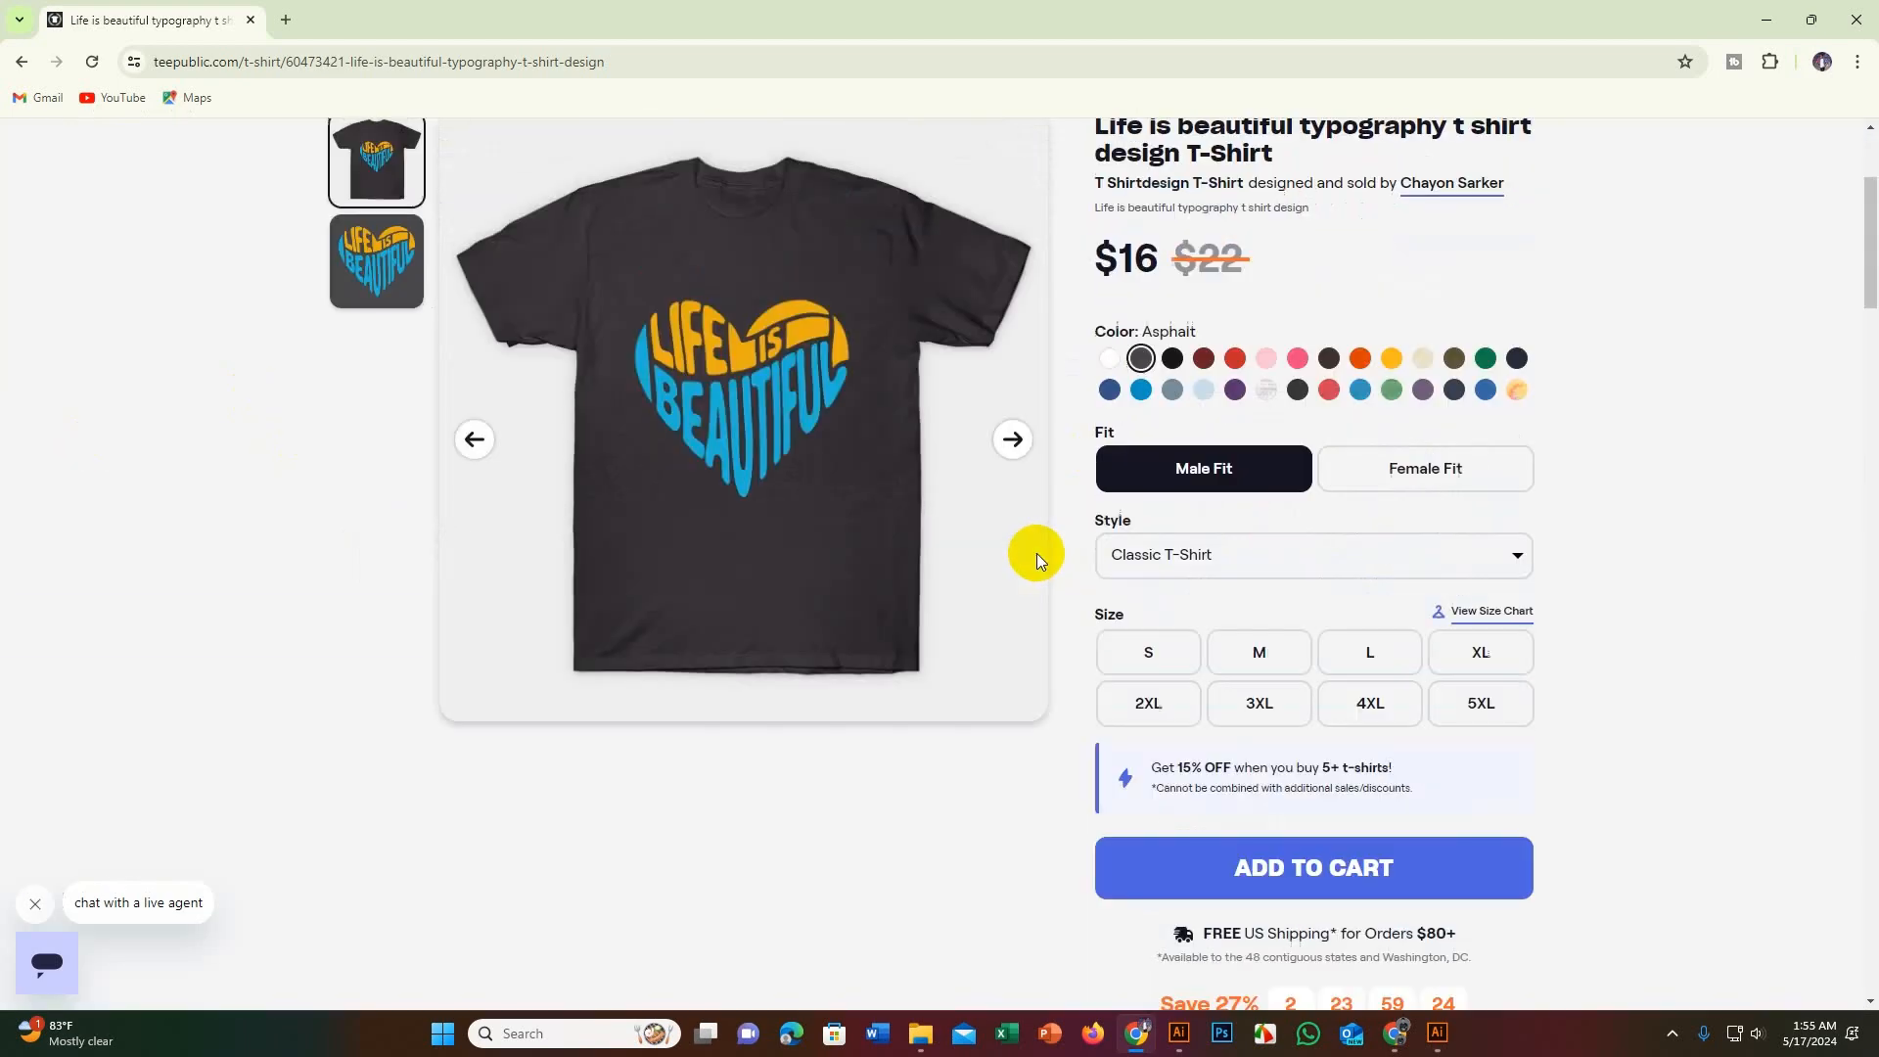
# Step: Open the account's own storefront and look over the designs listed there
pyautogui.click(1272, 196)
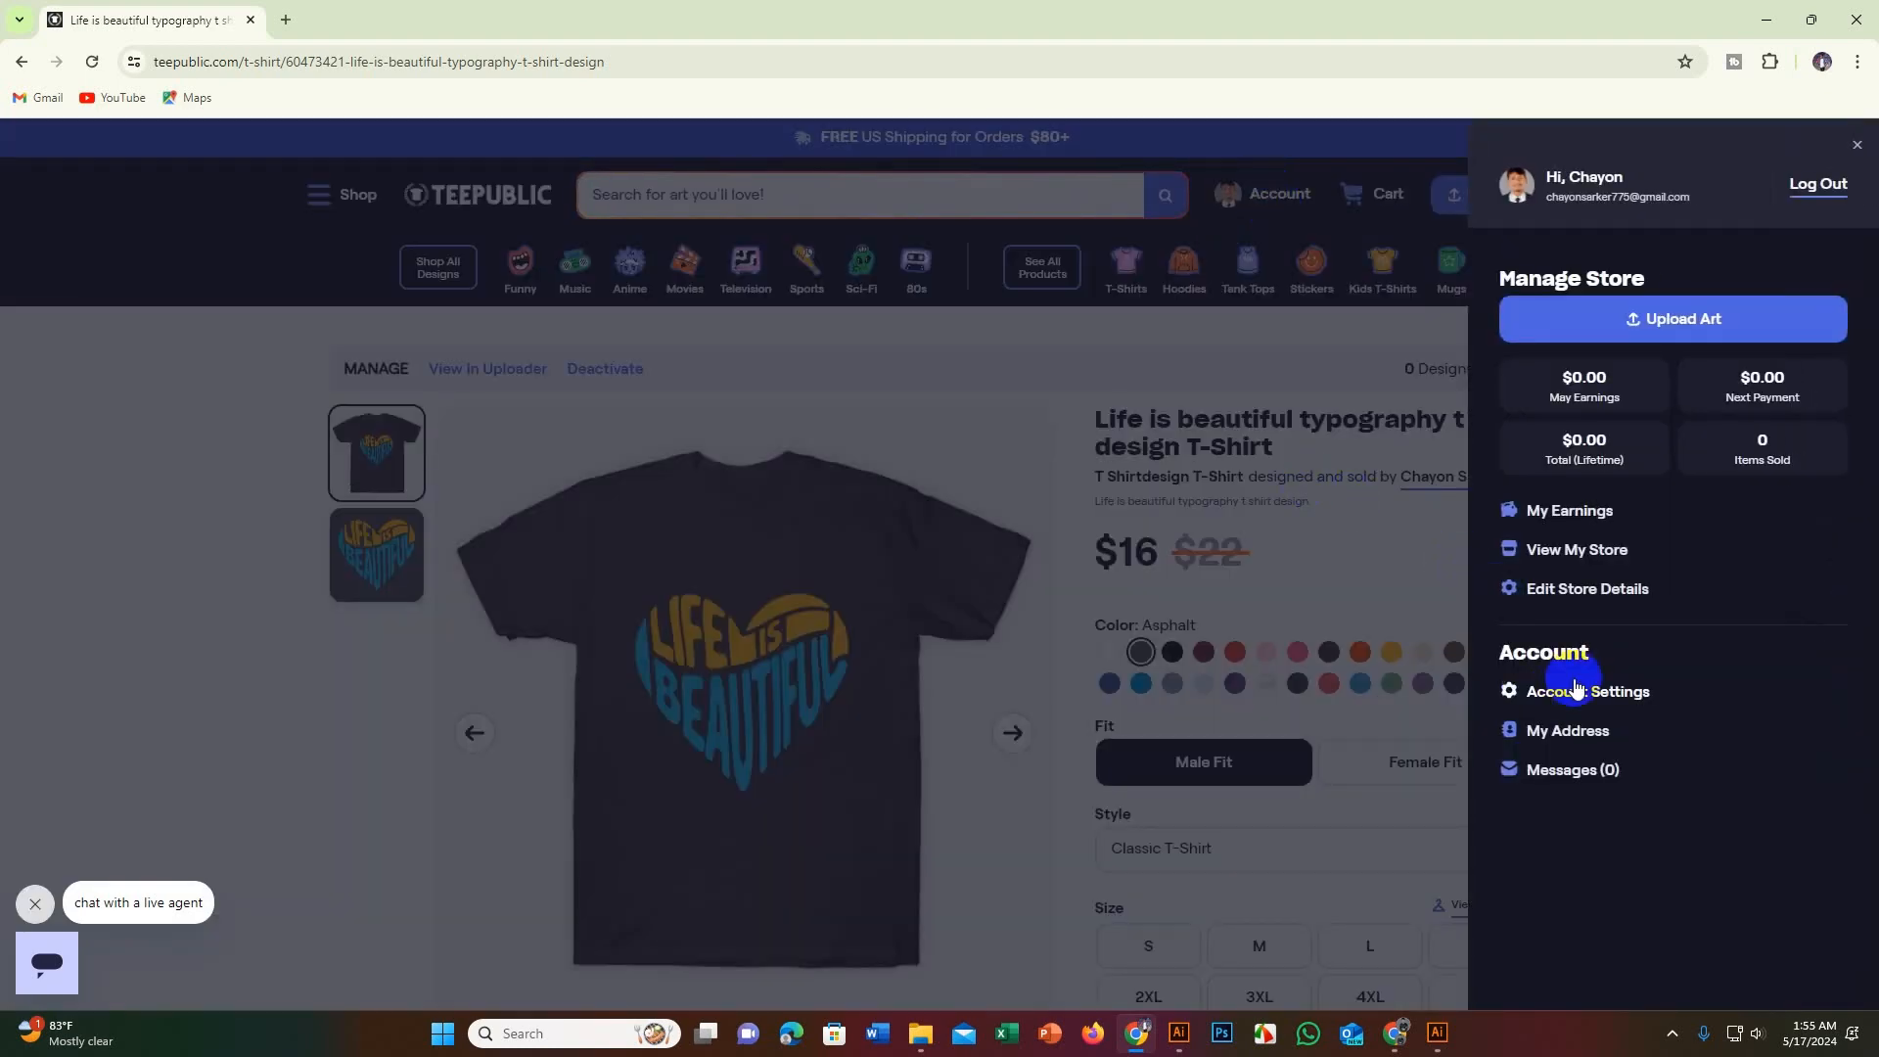
pyautogui.click(1591, 591)
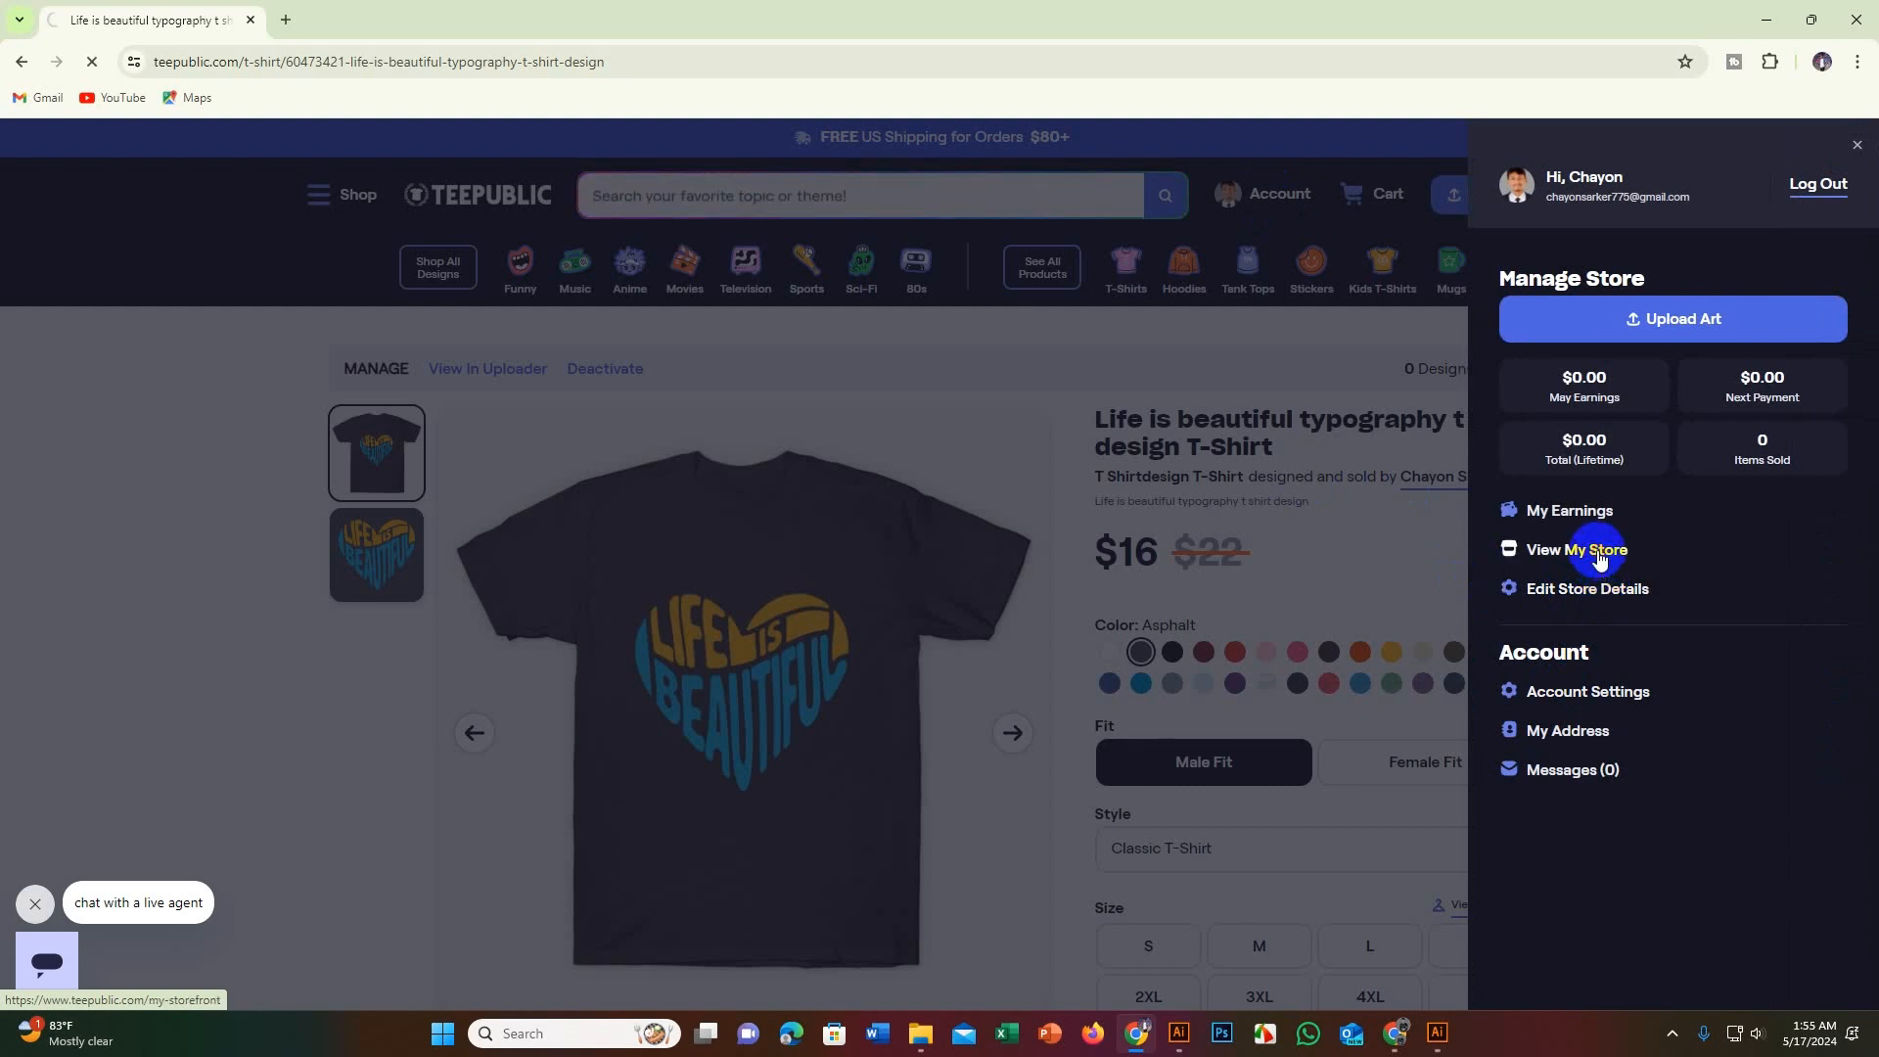
pyautogui.click(1597, 553)
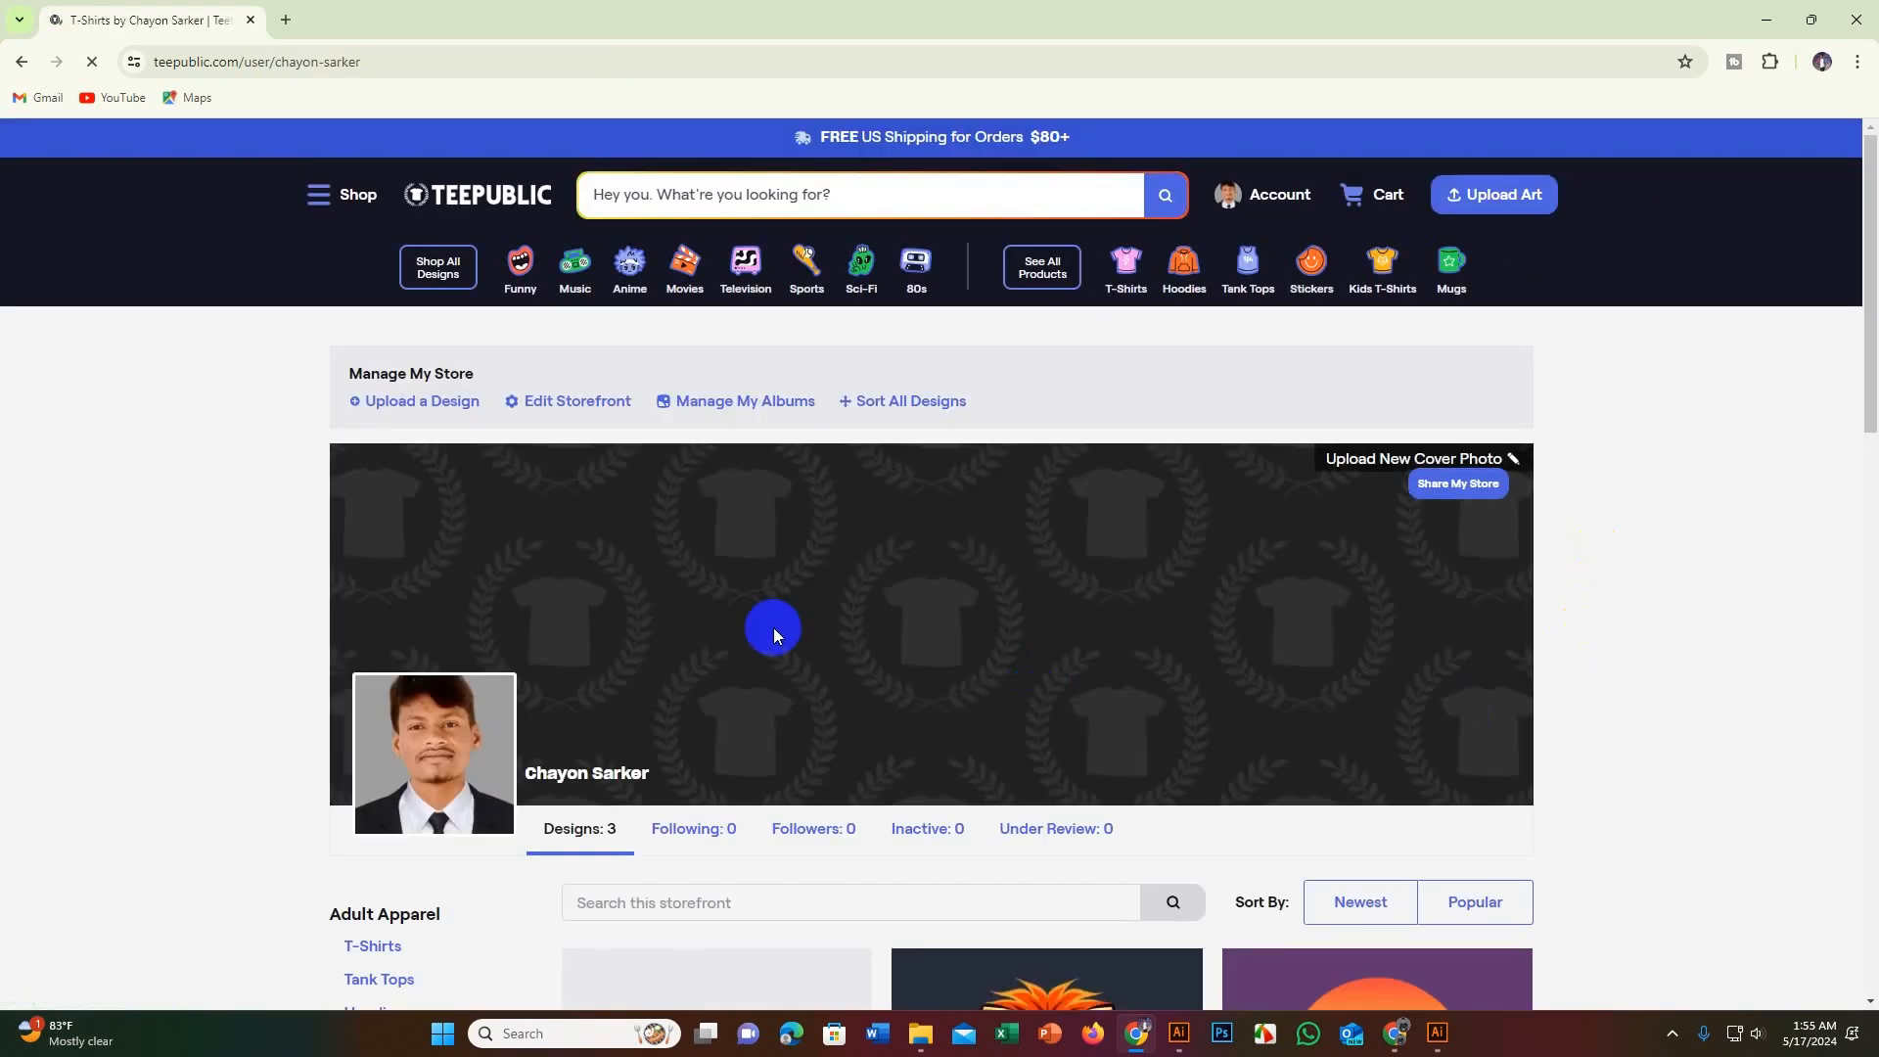
pyautogui.scroll(-4, 734, 636)
pyautogui.scroll(-2, 983, 678)
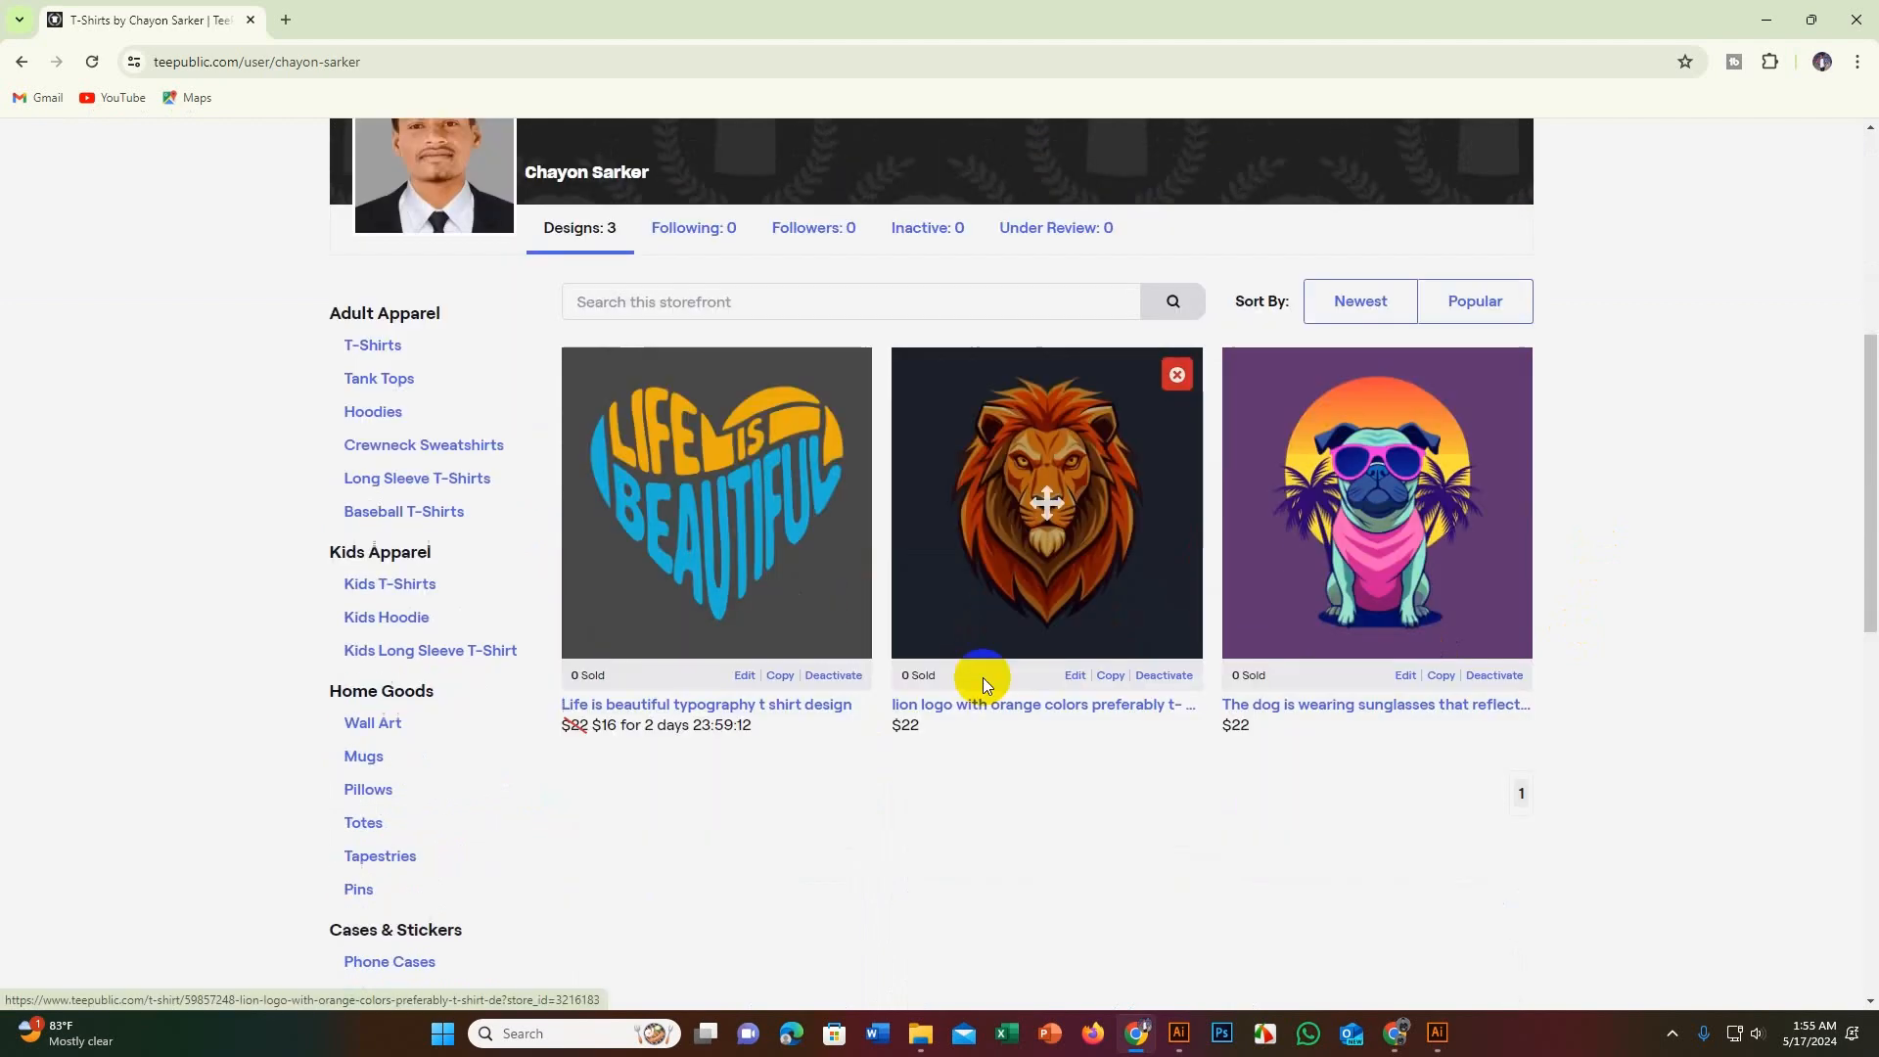
pyautogui.scroll(1, 983, 677)
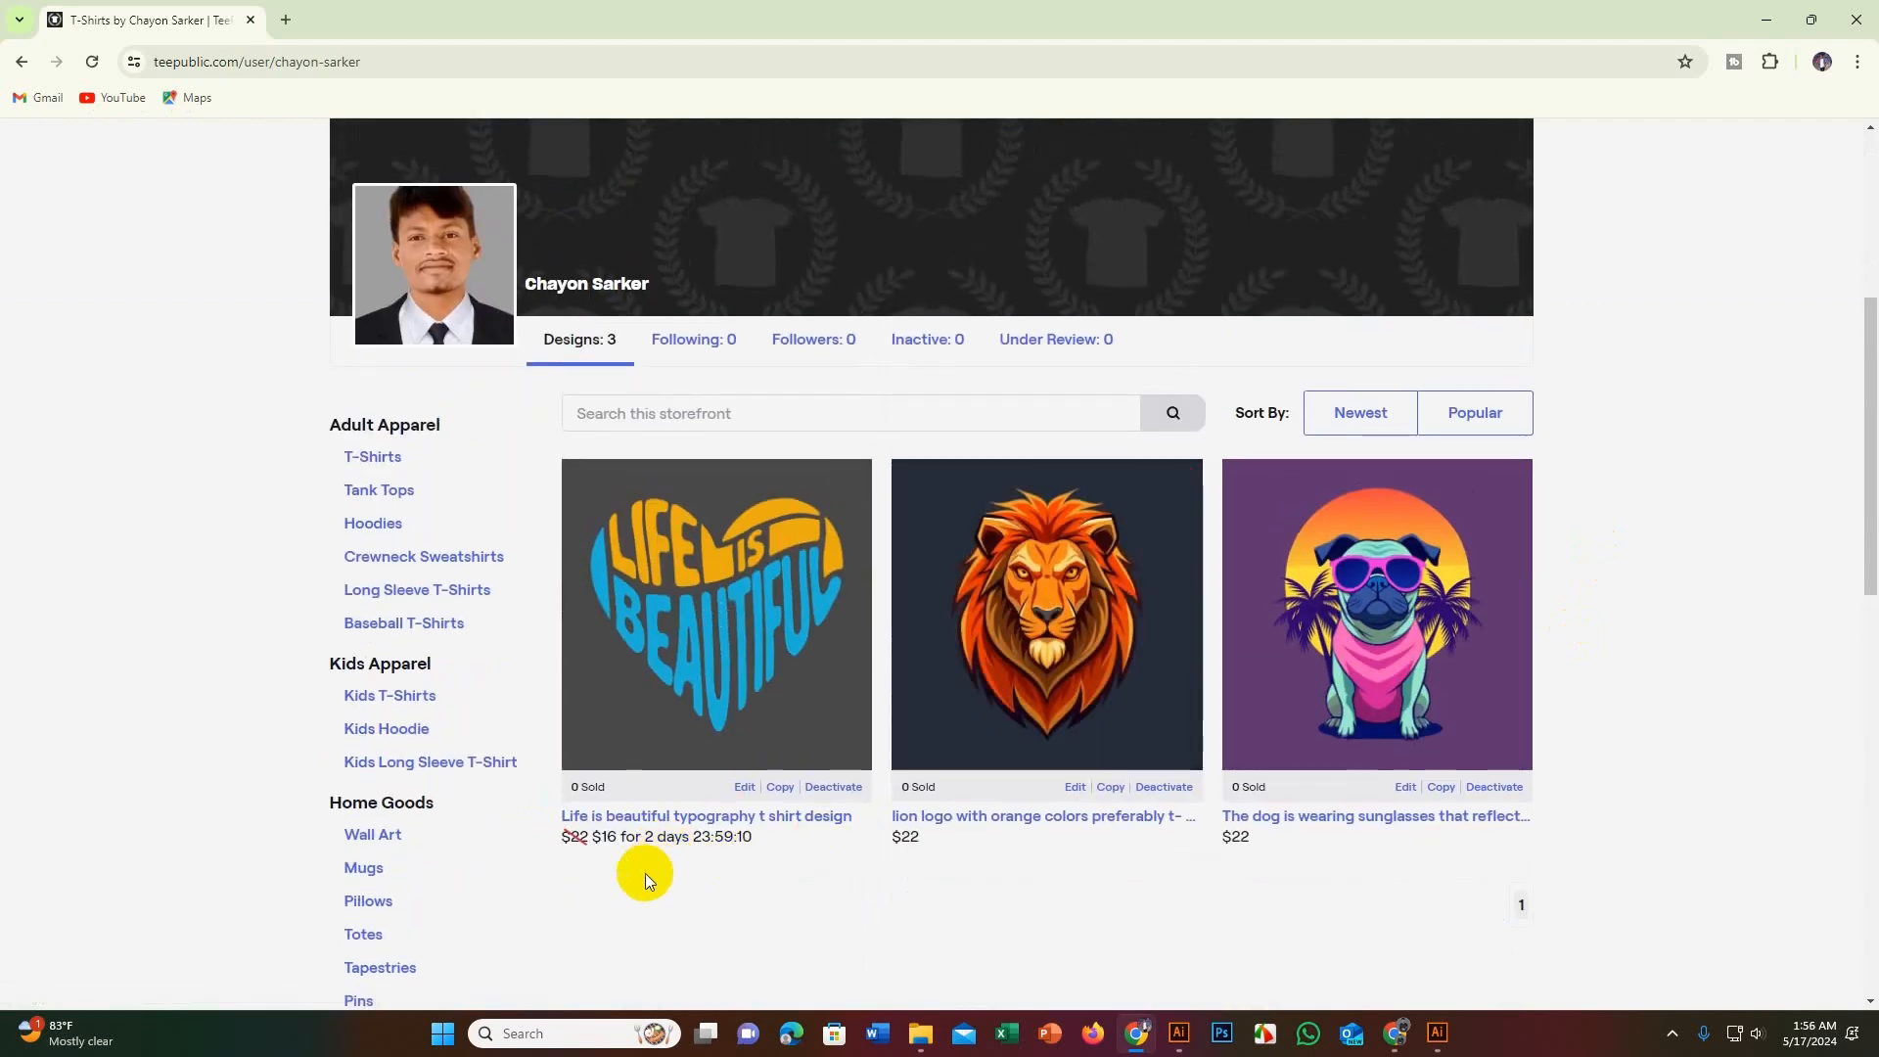
pyautogui.scroll(1, 780, 831)
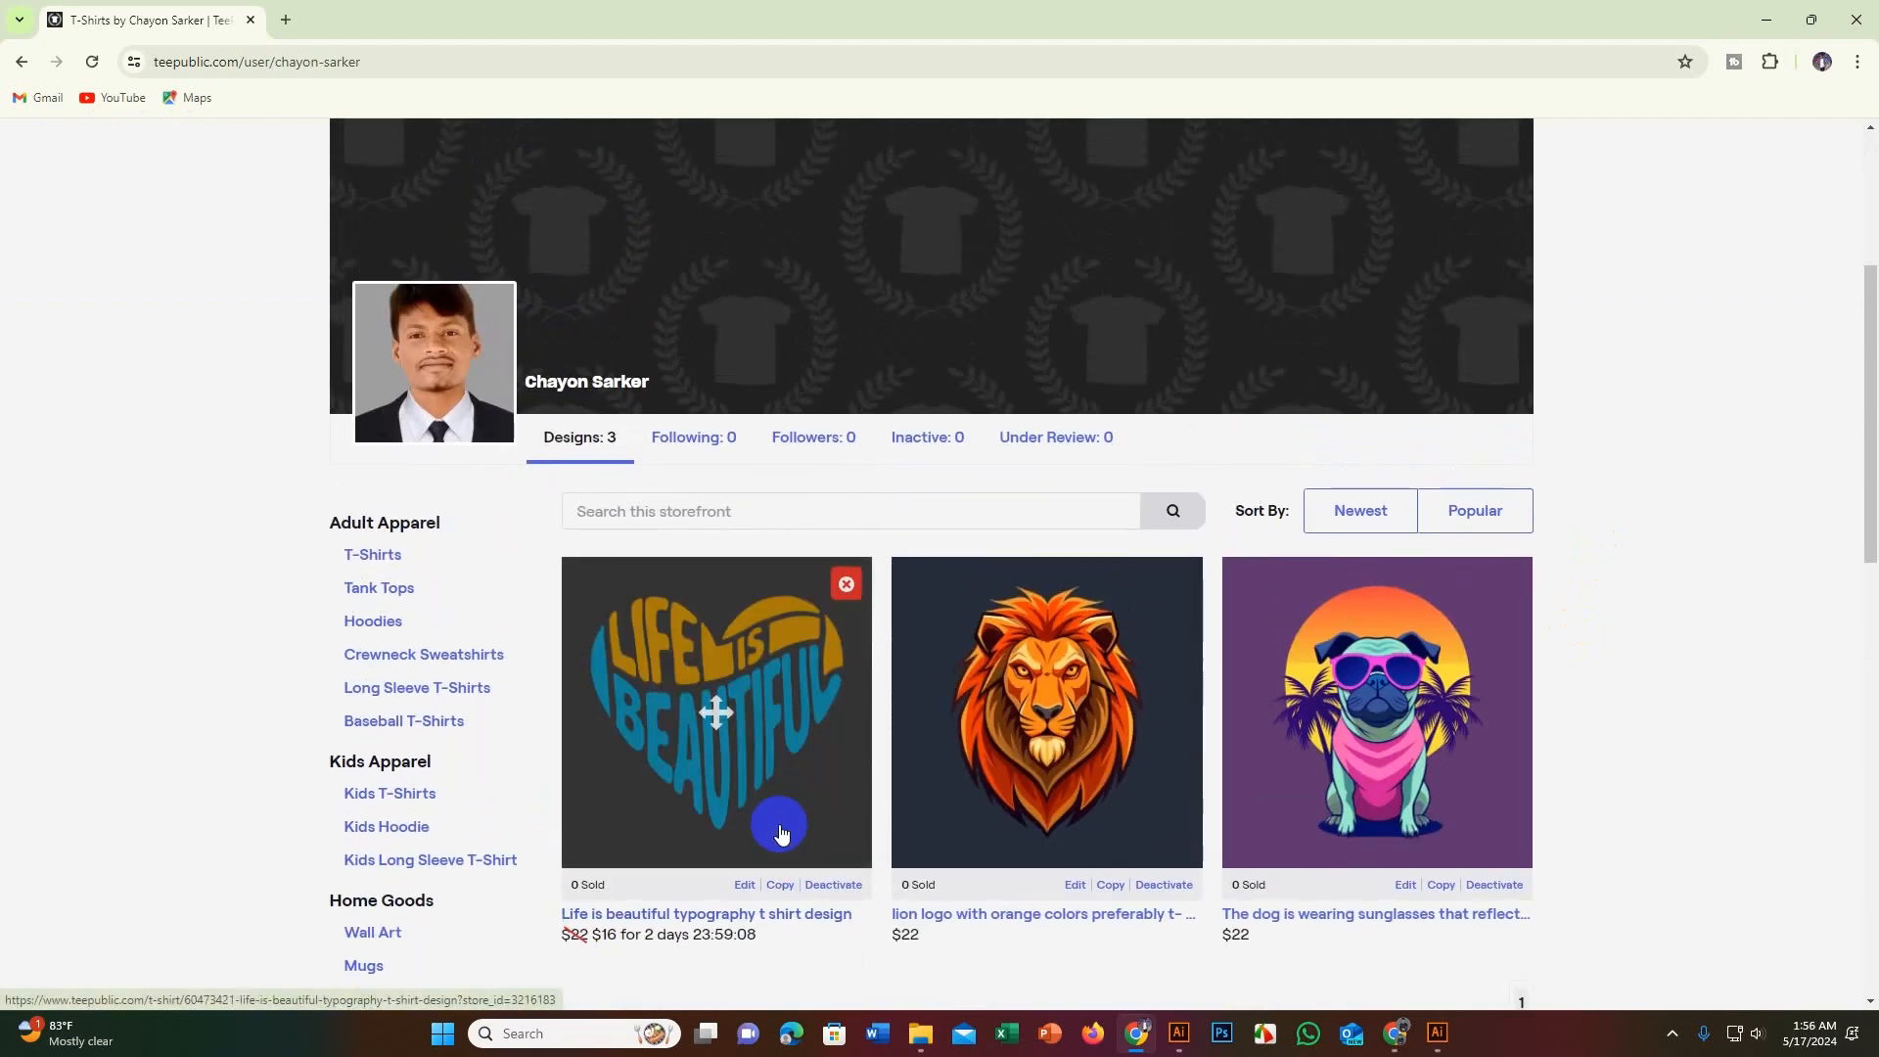
pyautogui.scroll(-6, 779, 827)
pyautogui.scroll(5, 779, 827)
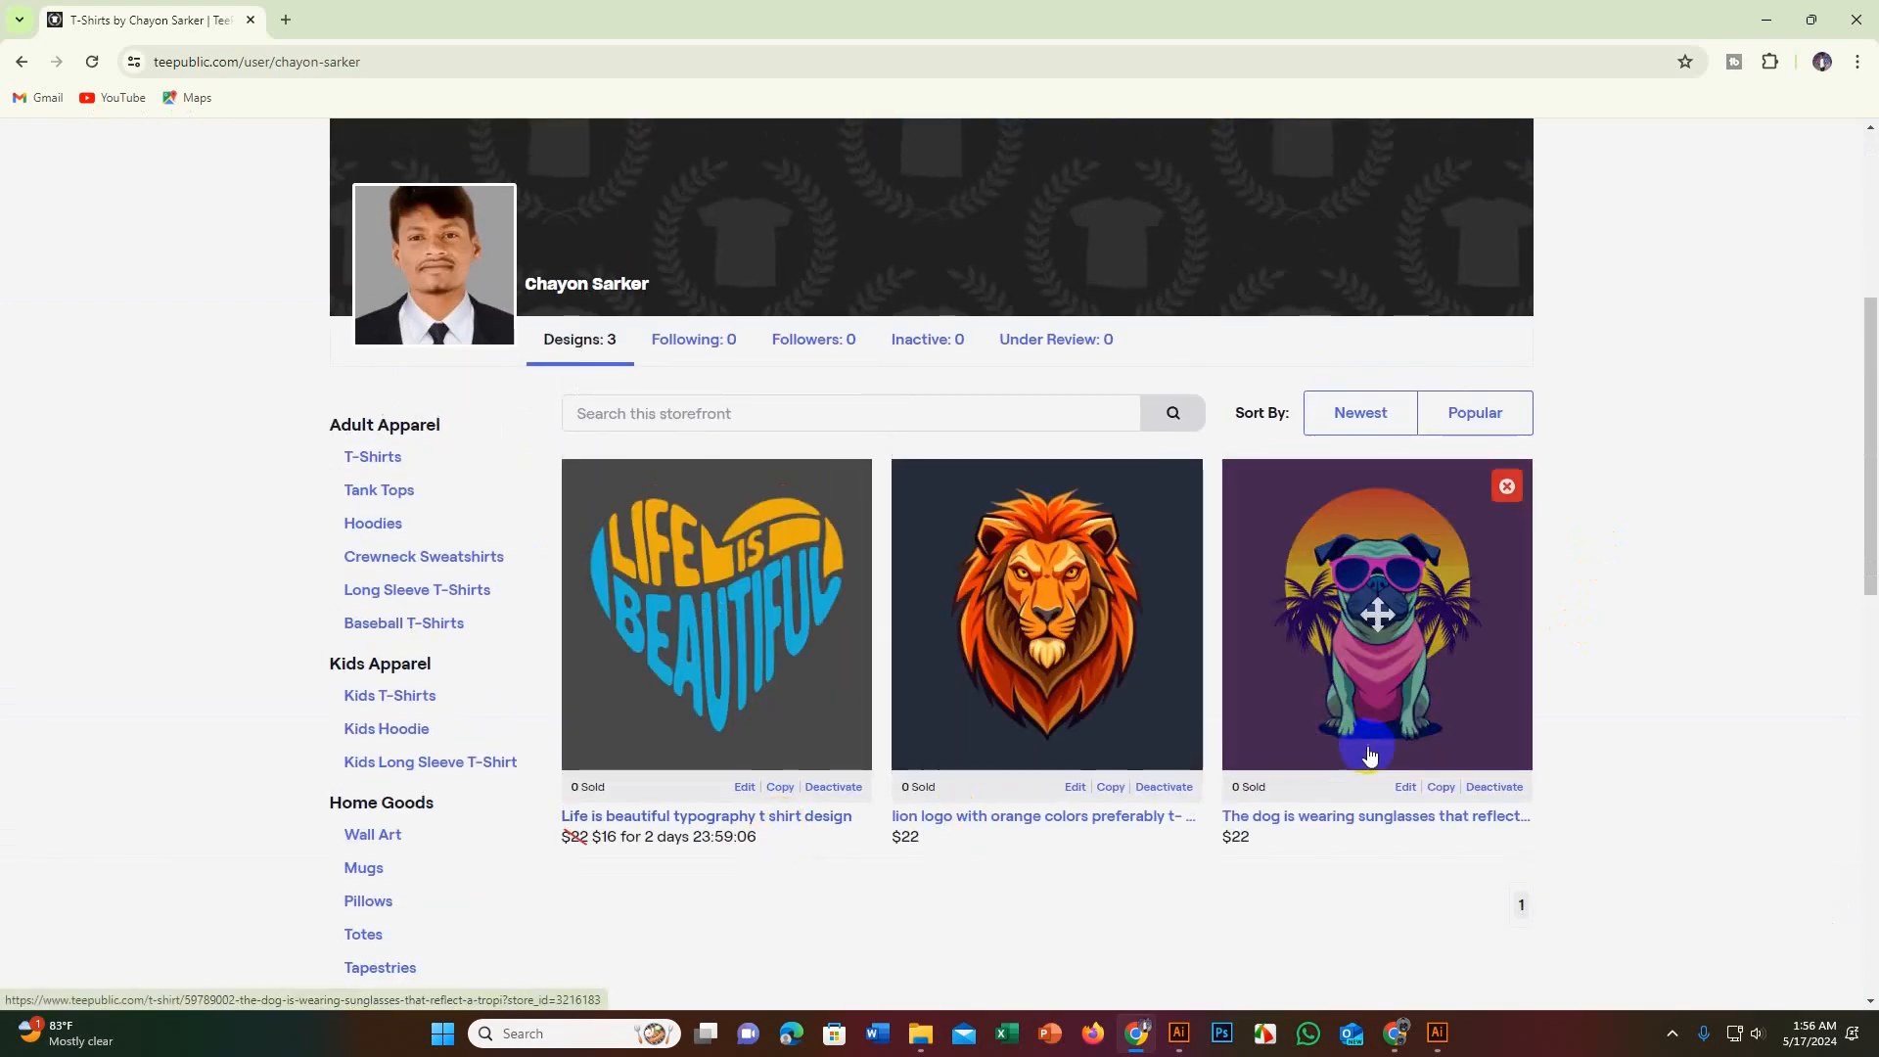
pyautogui.scroll(5, 1370, 755)
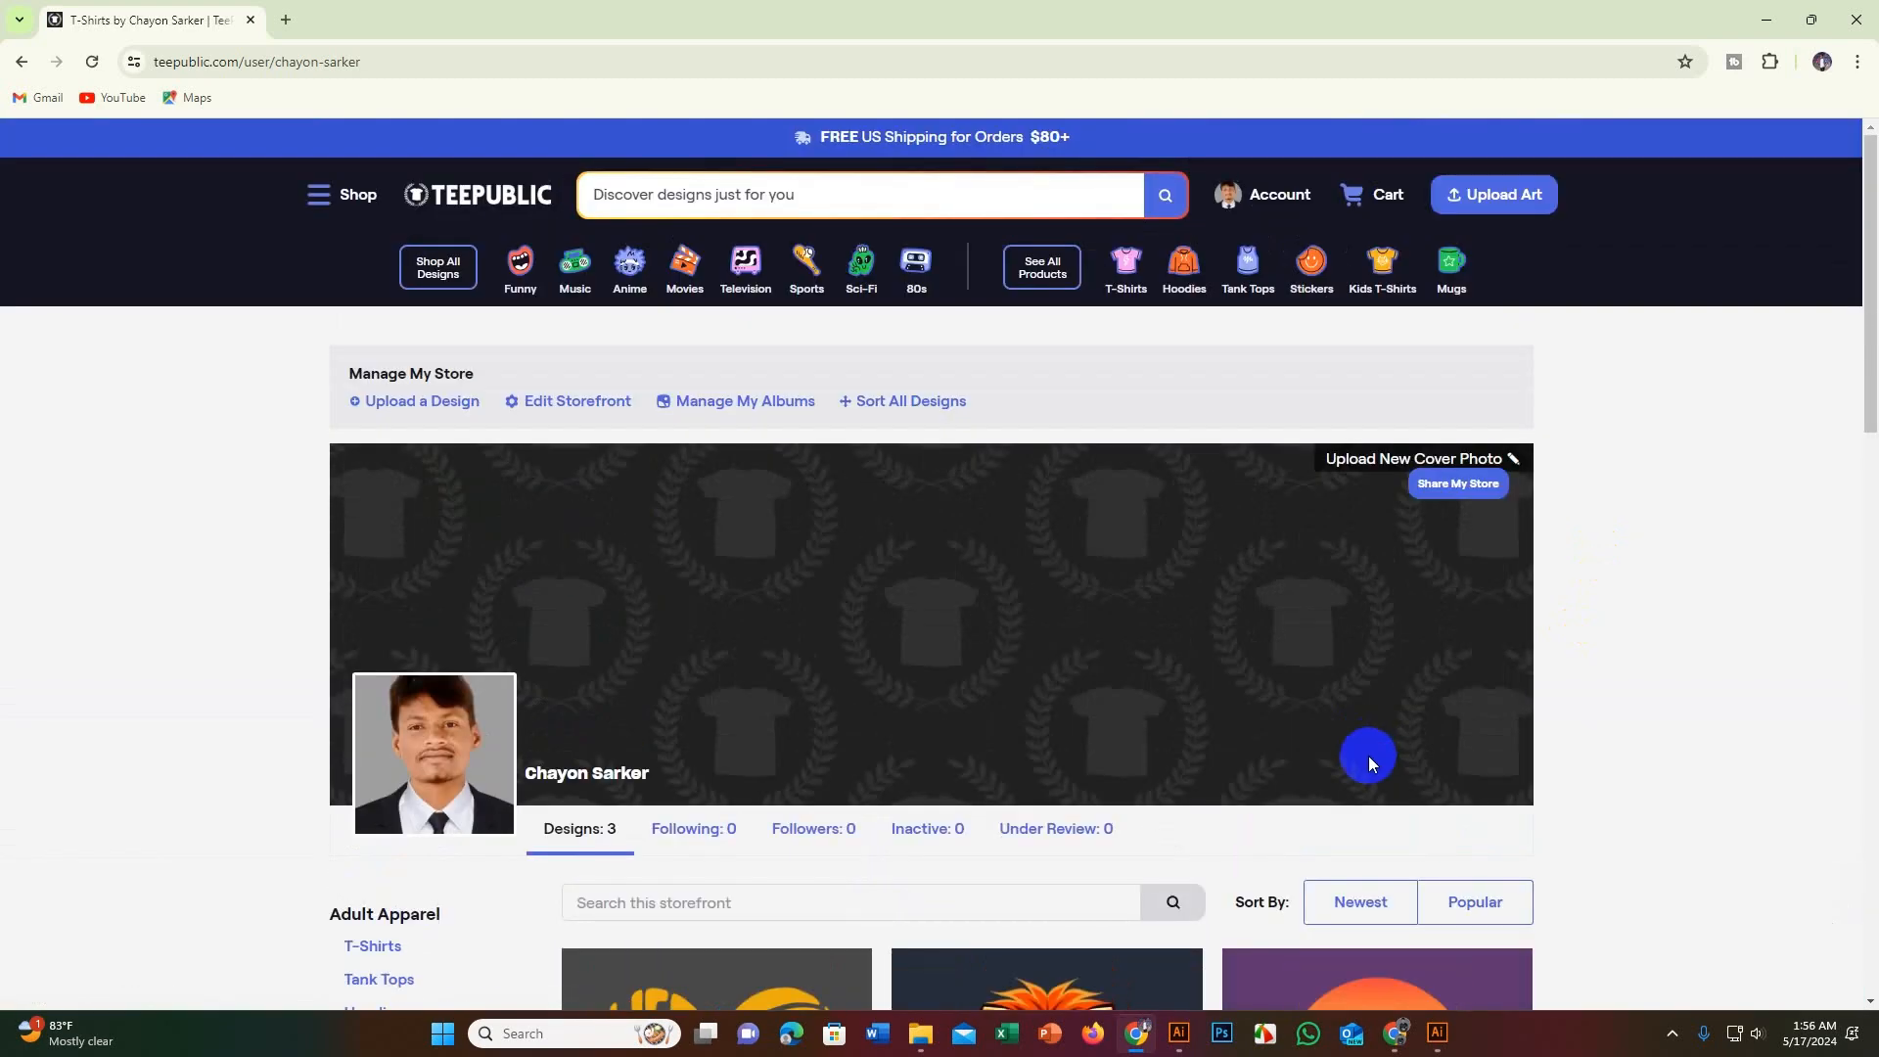
# Step: Return to the published T-shirt's product page and review its mockup, purchase options, other products and related designs
pyautogui.click(17, 61)
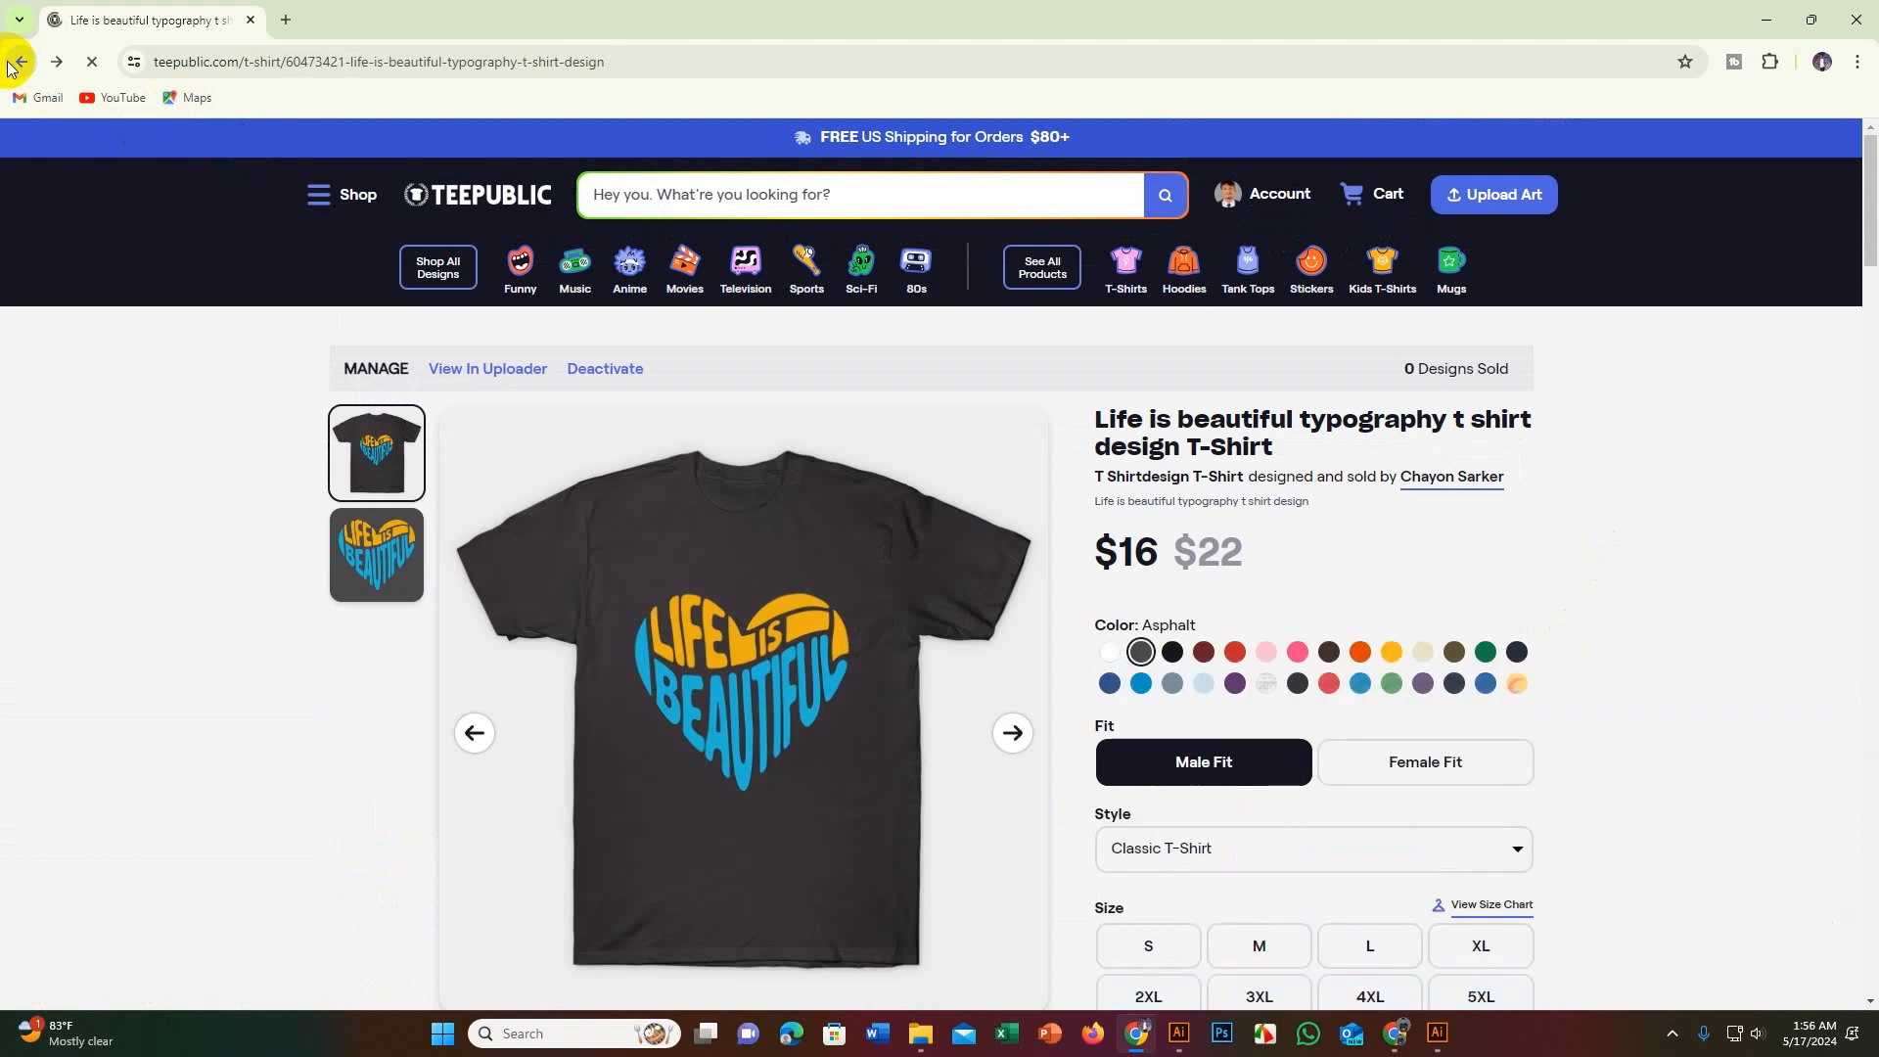
pyautogui.scroll(-4, 943, 571)
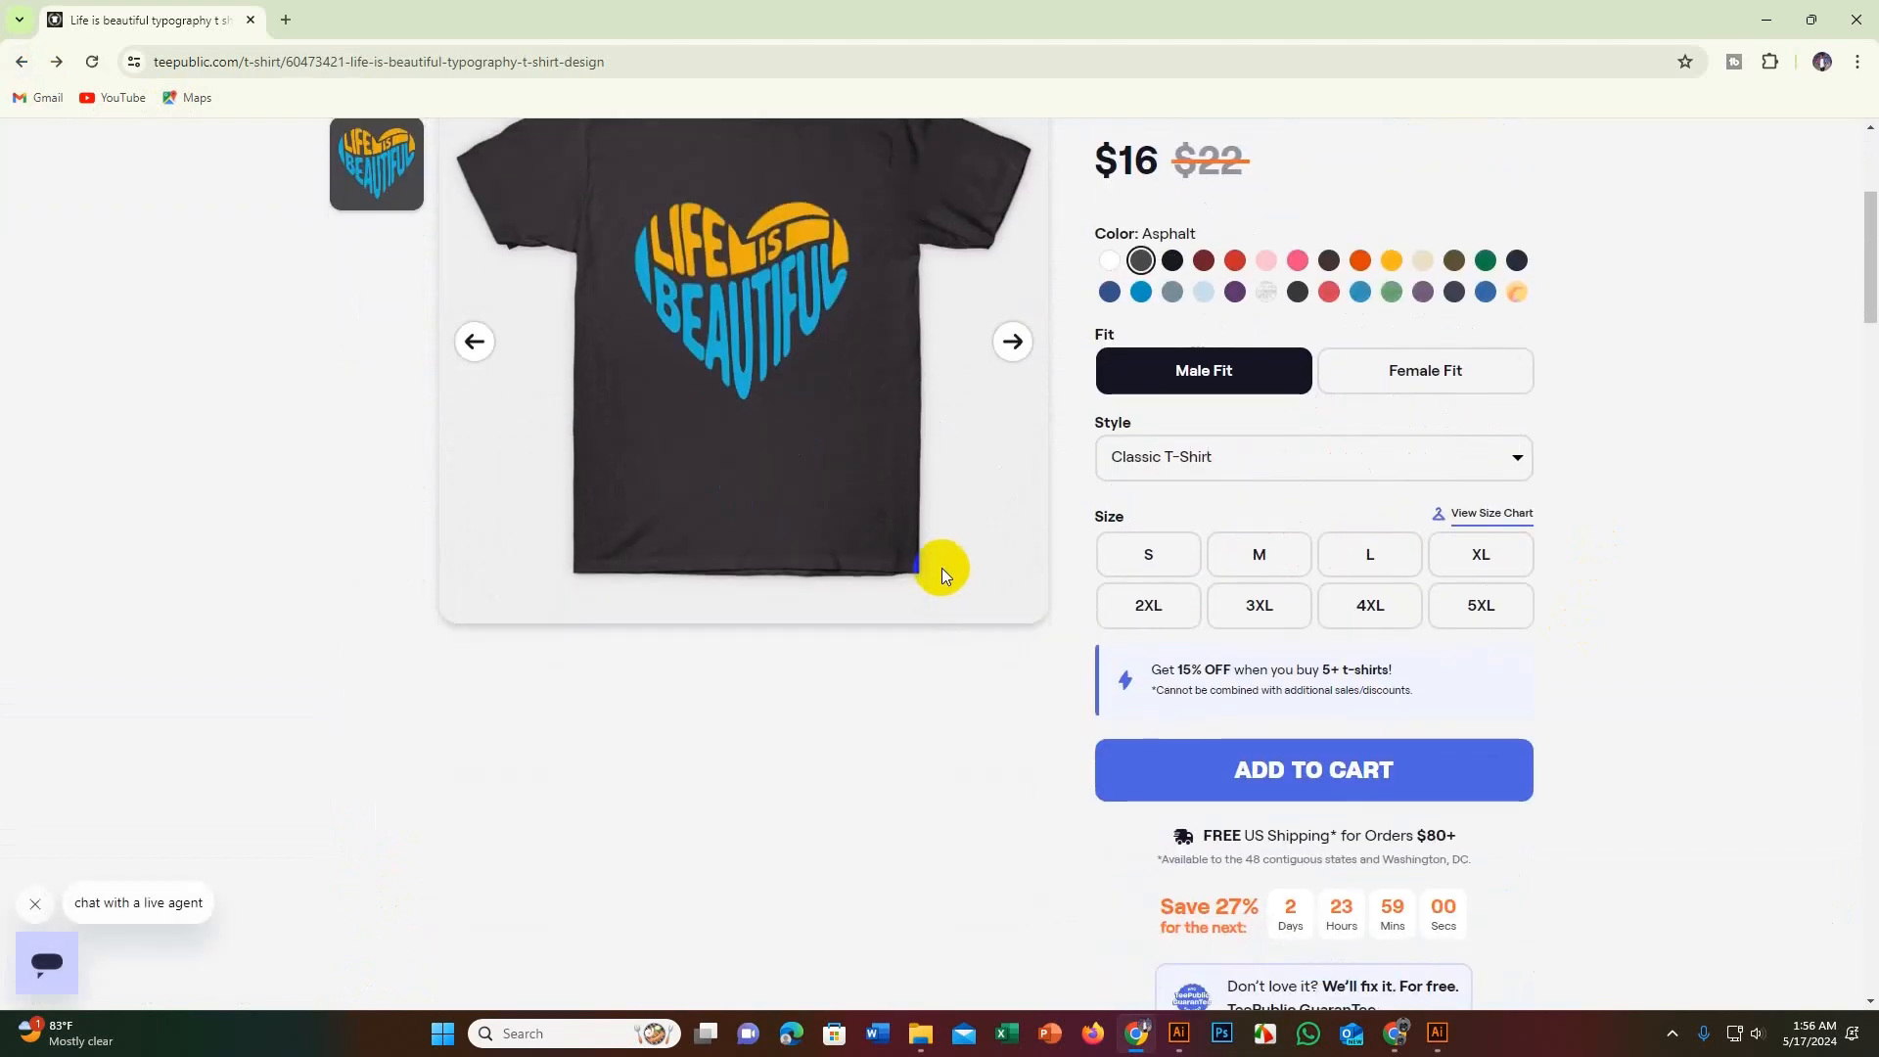
pyautogui.scroll(4, 942, 567)
pyautogui.scroll(-4, 941, 568)
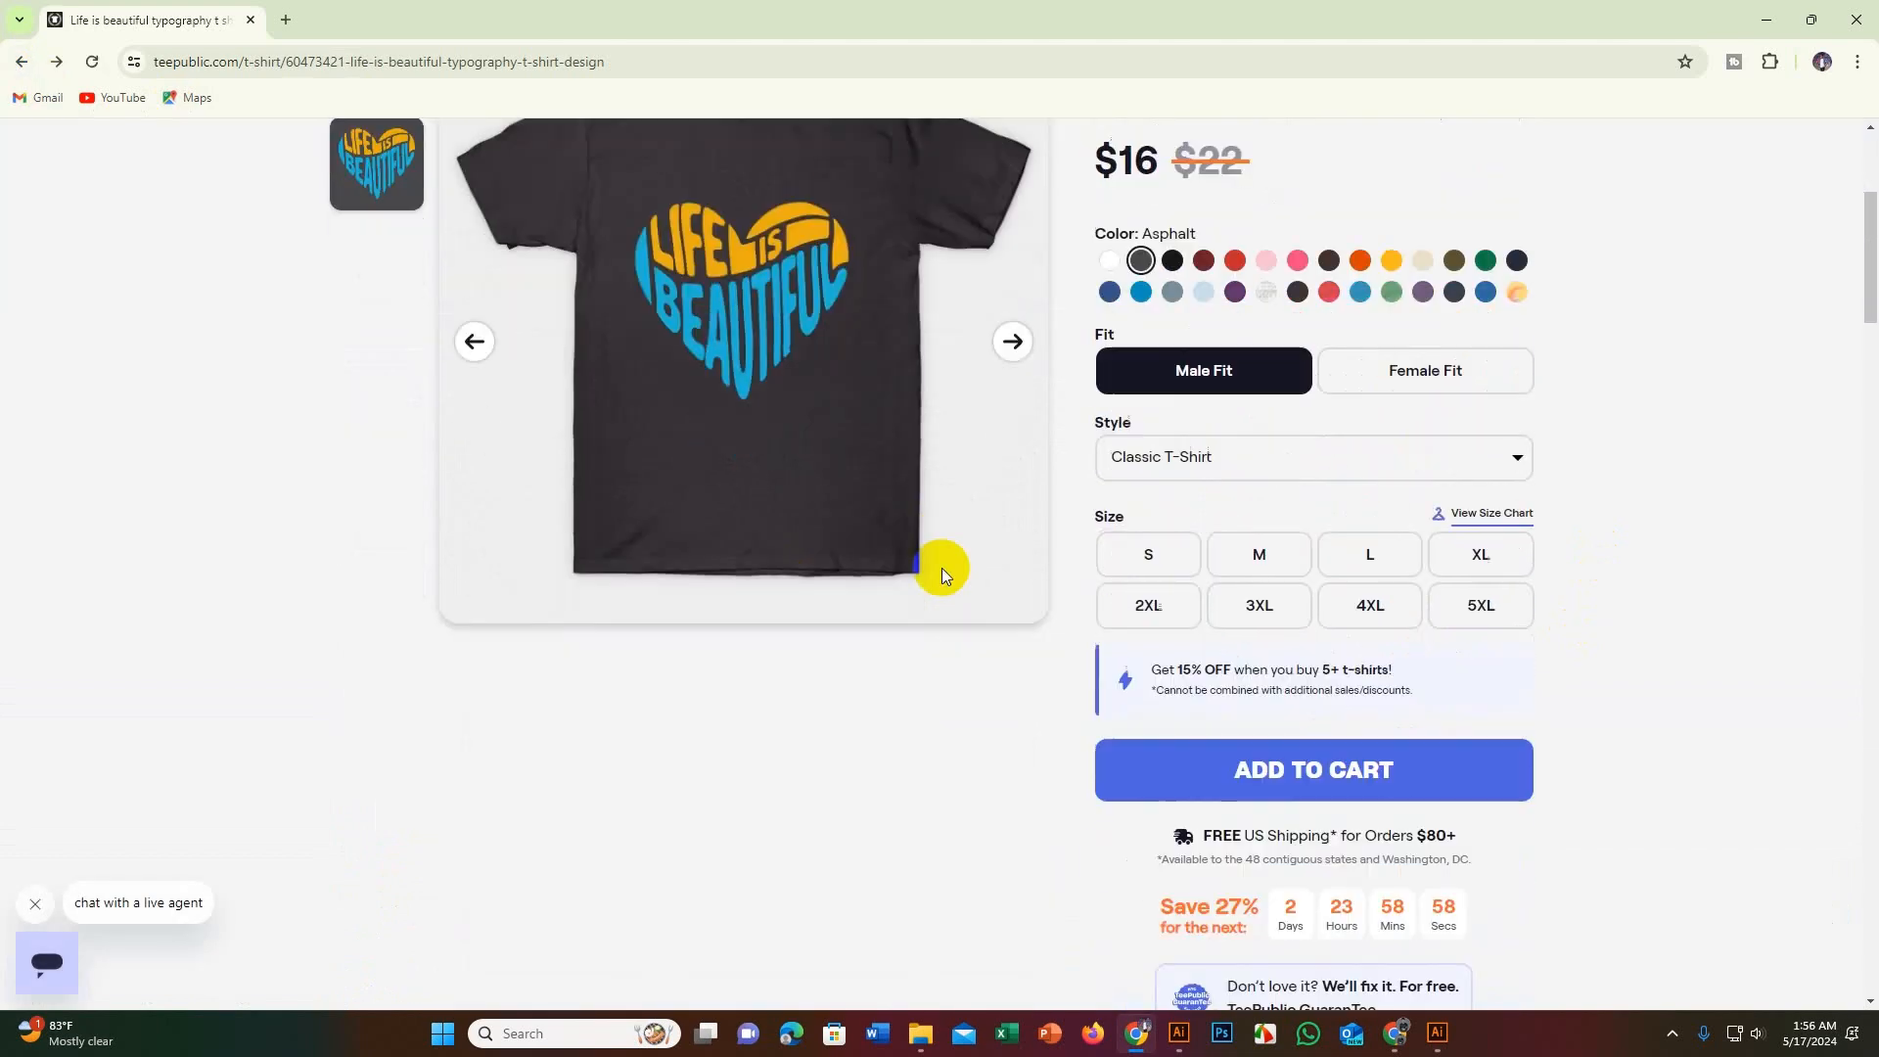
pyautogui.scroll(-2, 942, 568)
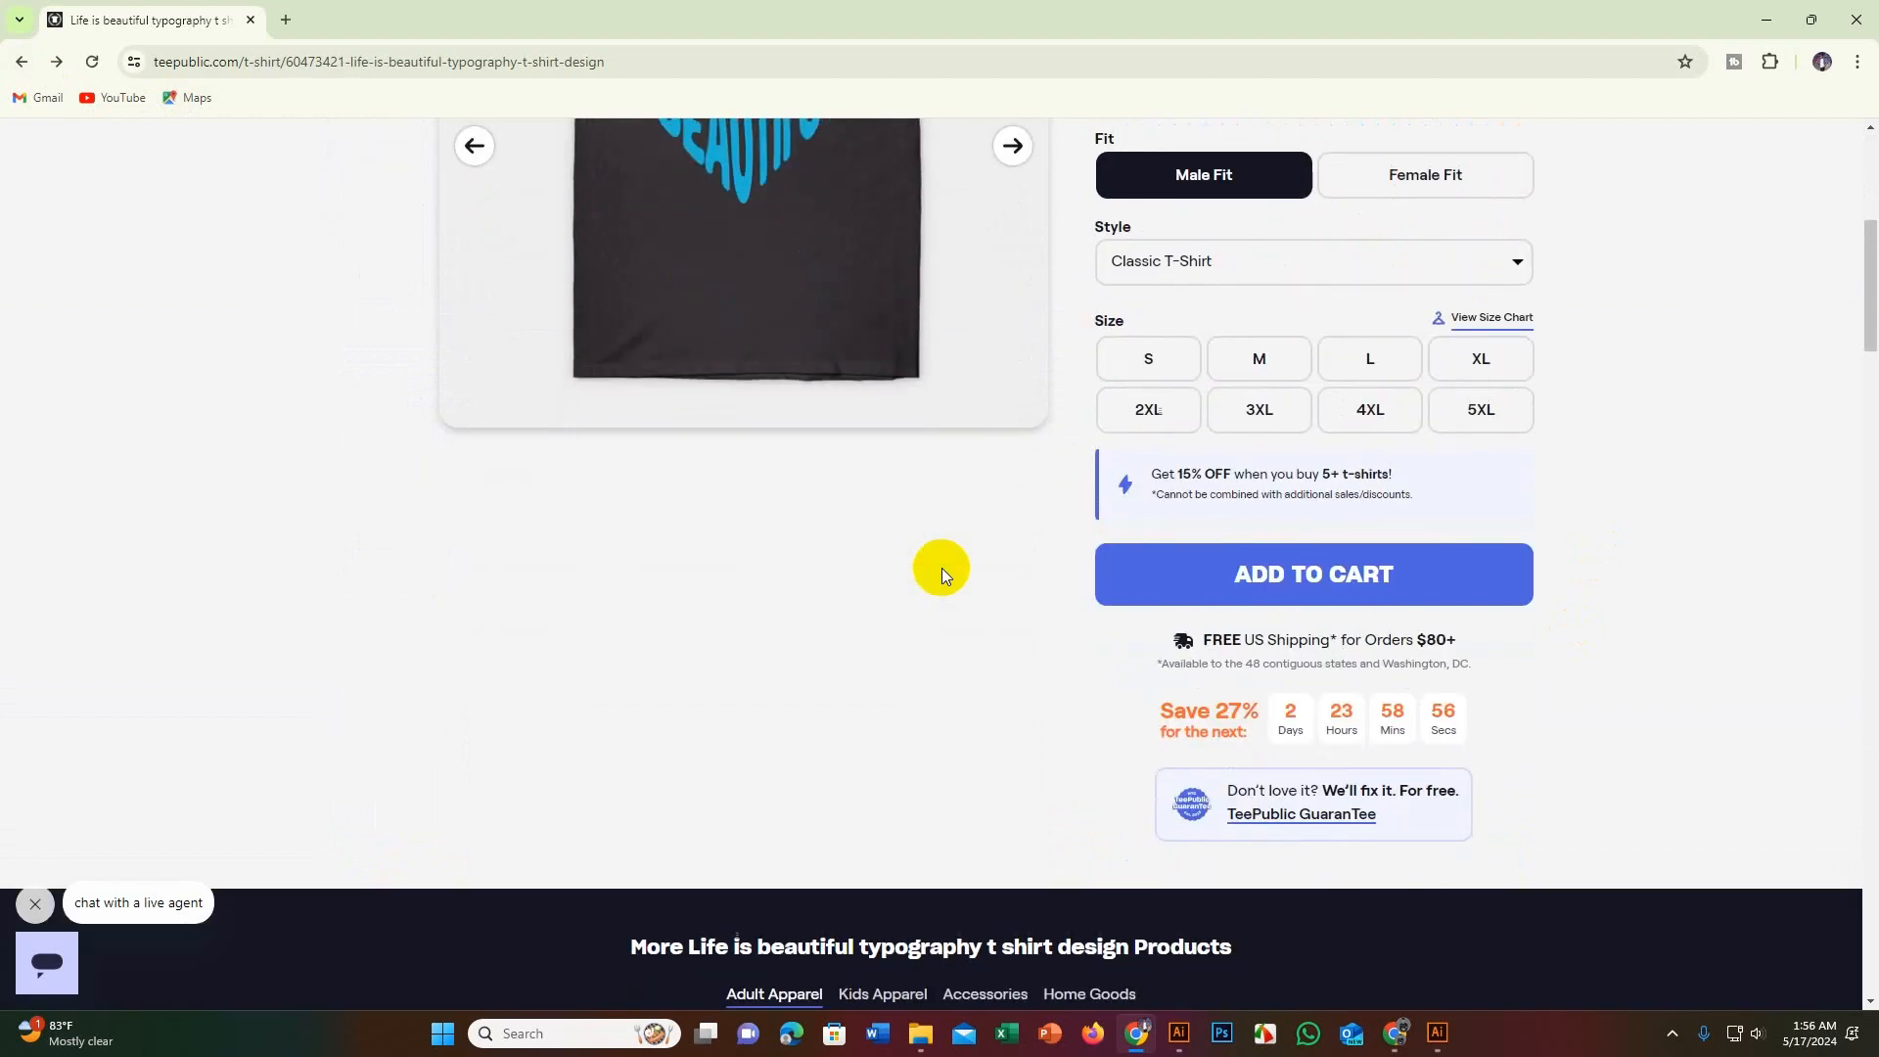
pyautogui.scroll(6, 859, 526)
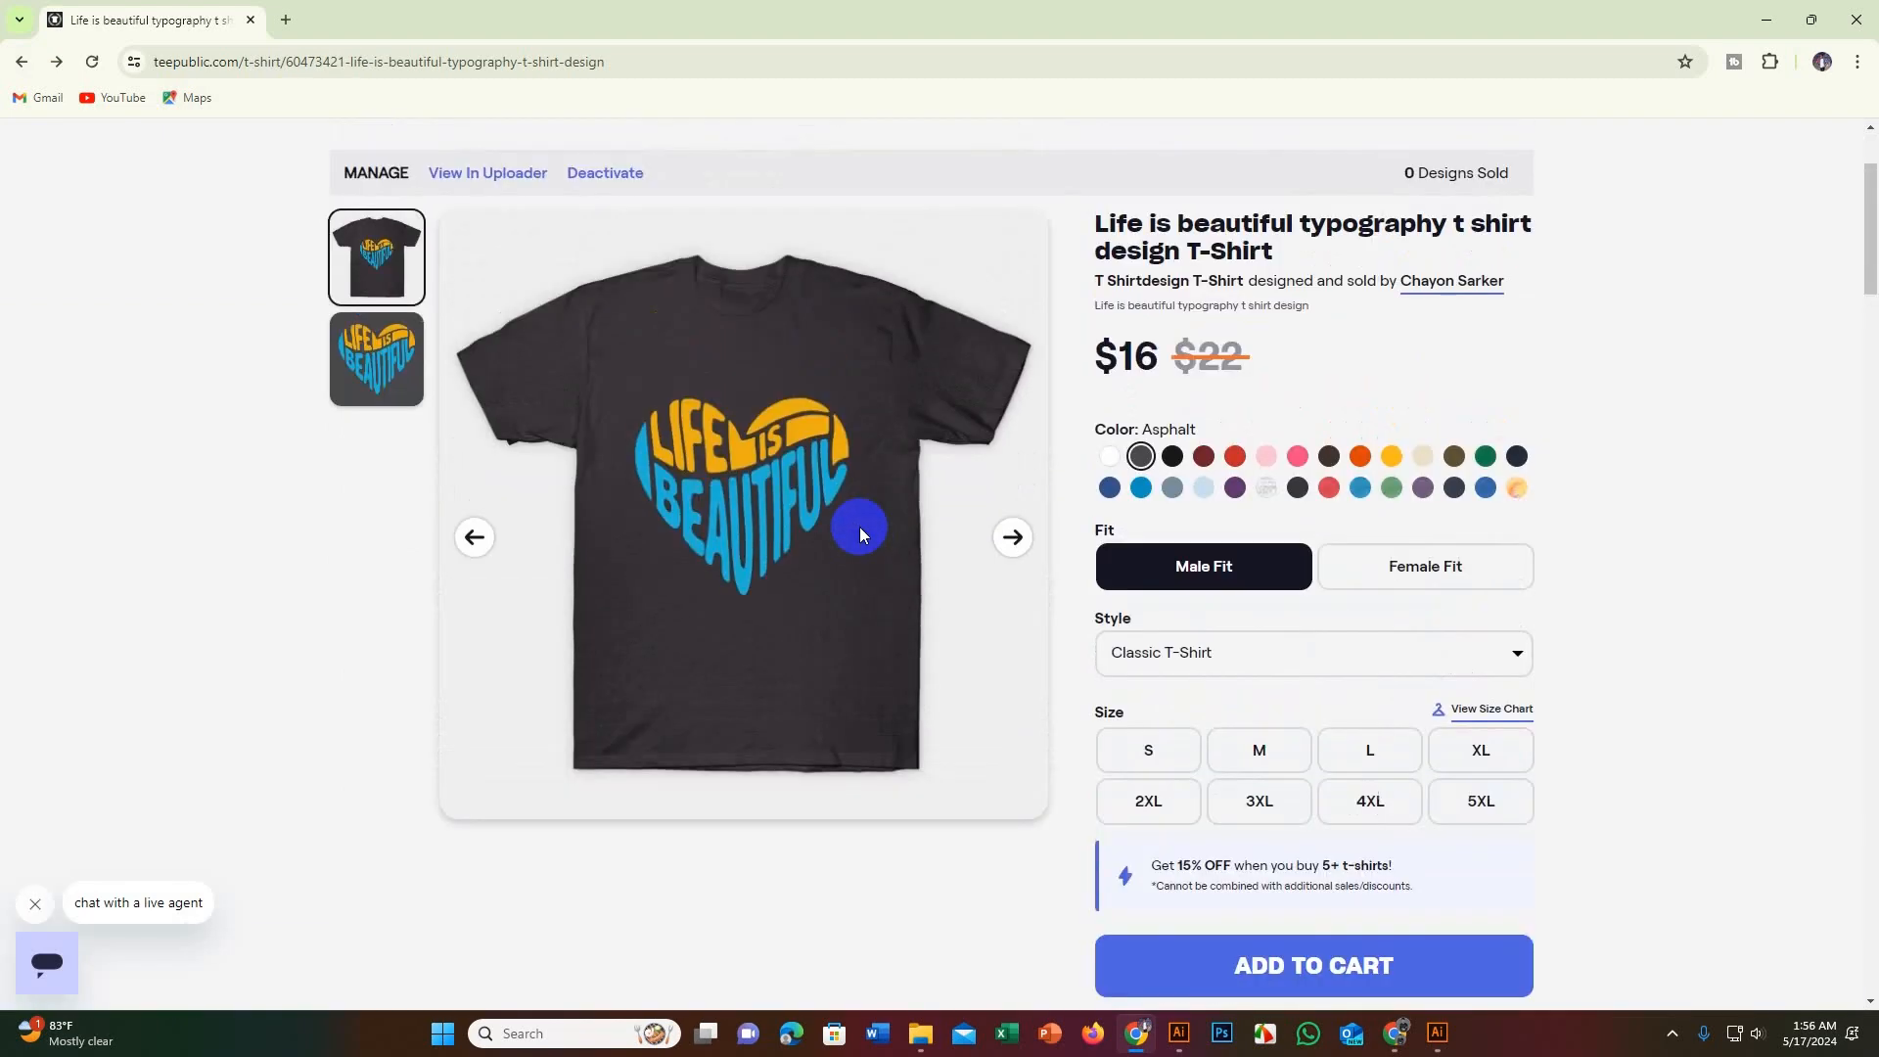
pyautogui.scroll(-9, 860, 526)
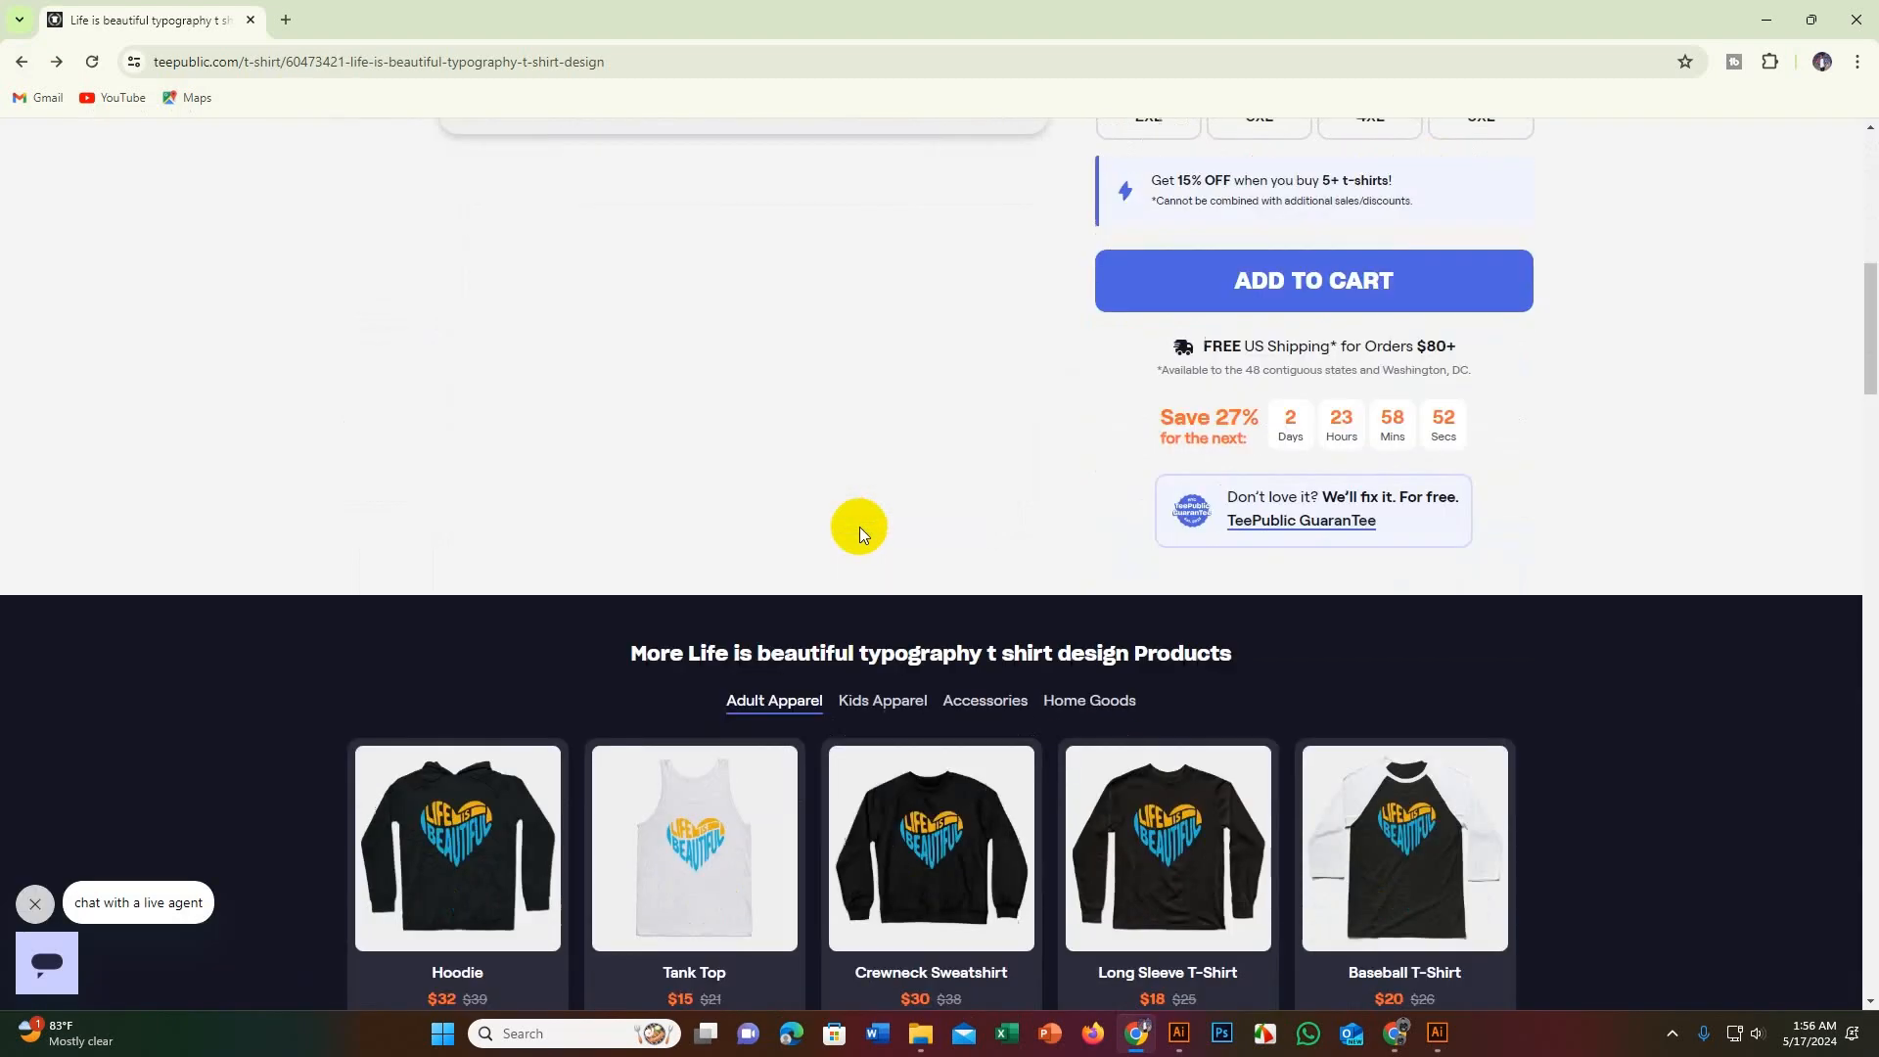
pyautogui.scroll(-5, 860, 527)
pyautogui.scroll(-4, 859, 526)
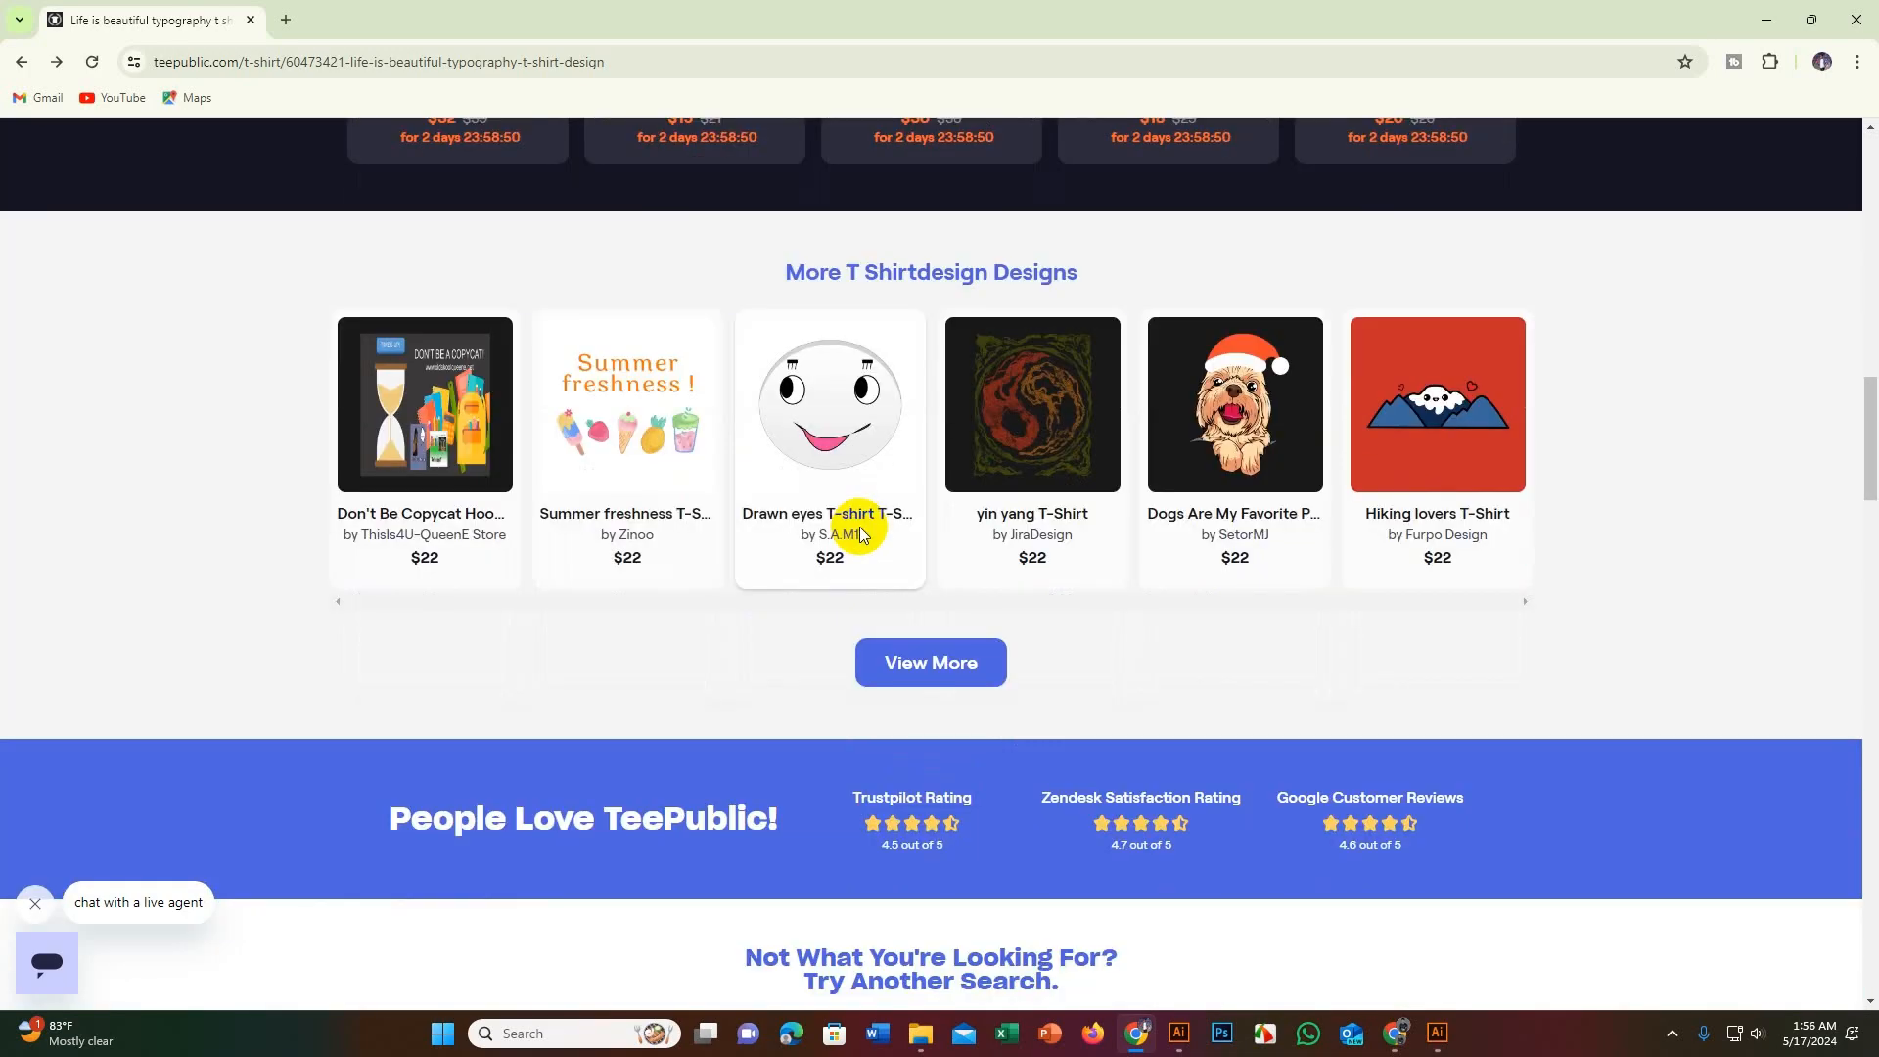